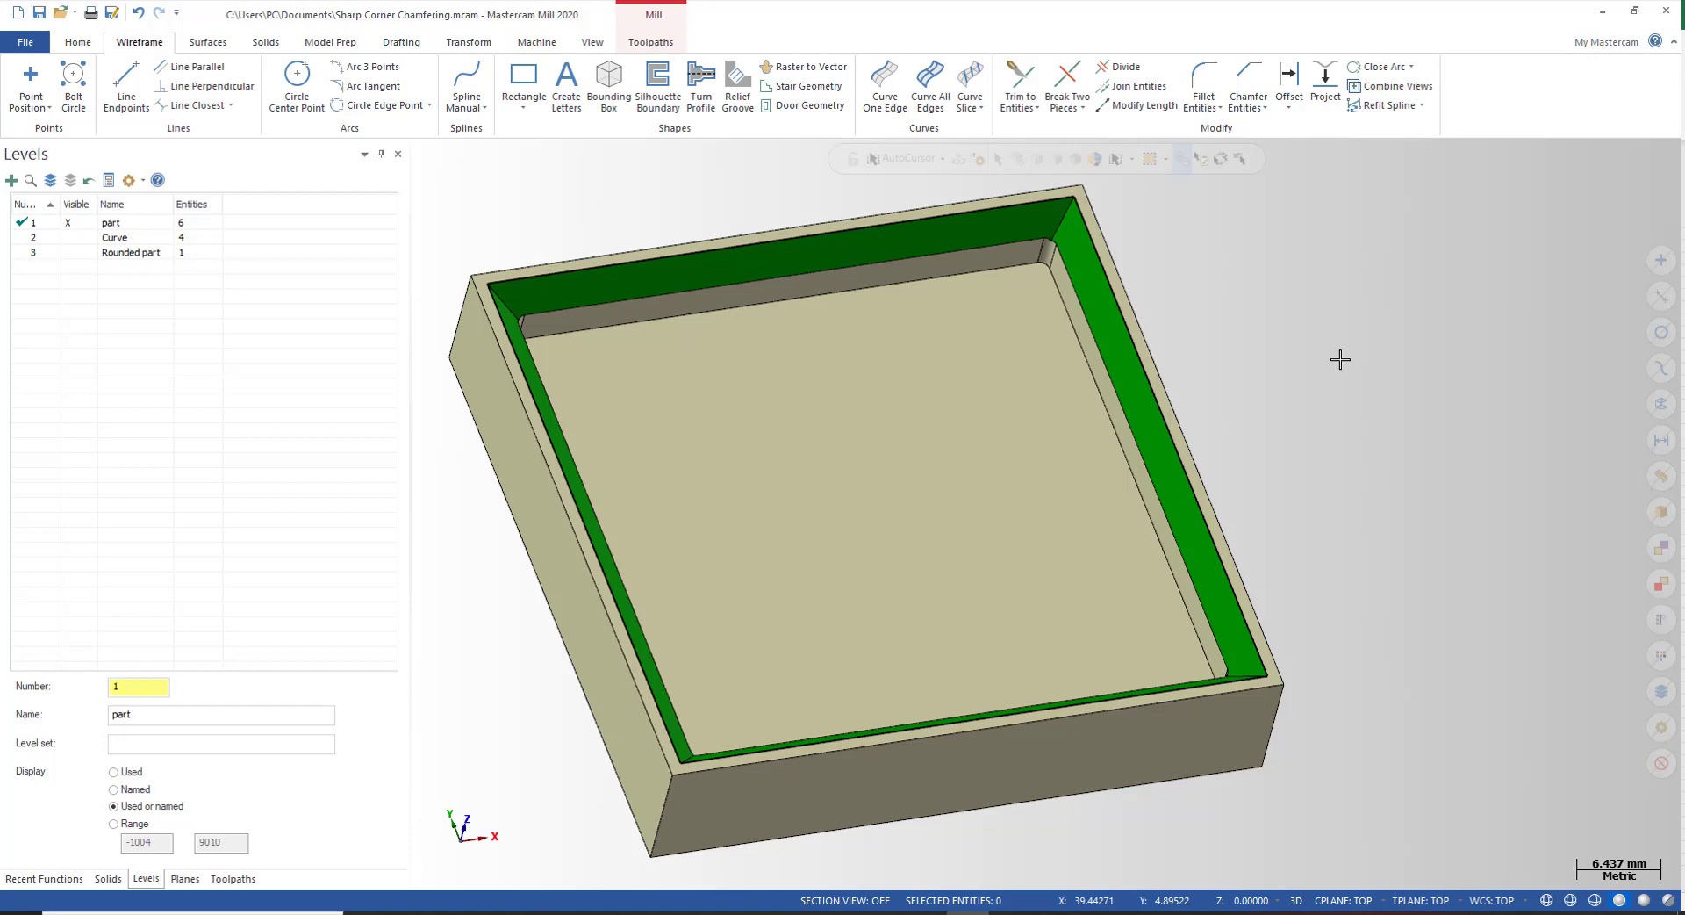
Examine the square pocket part and its green chamfer faces from the top and from several angled views
key(alt+1)
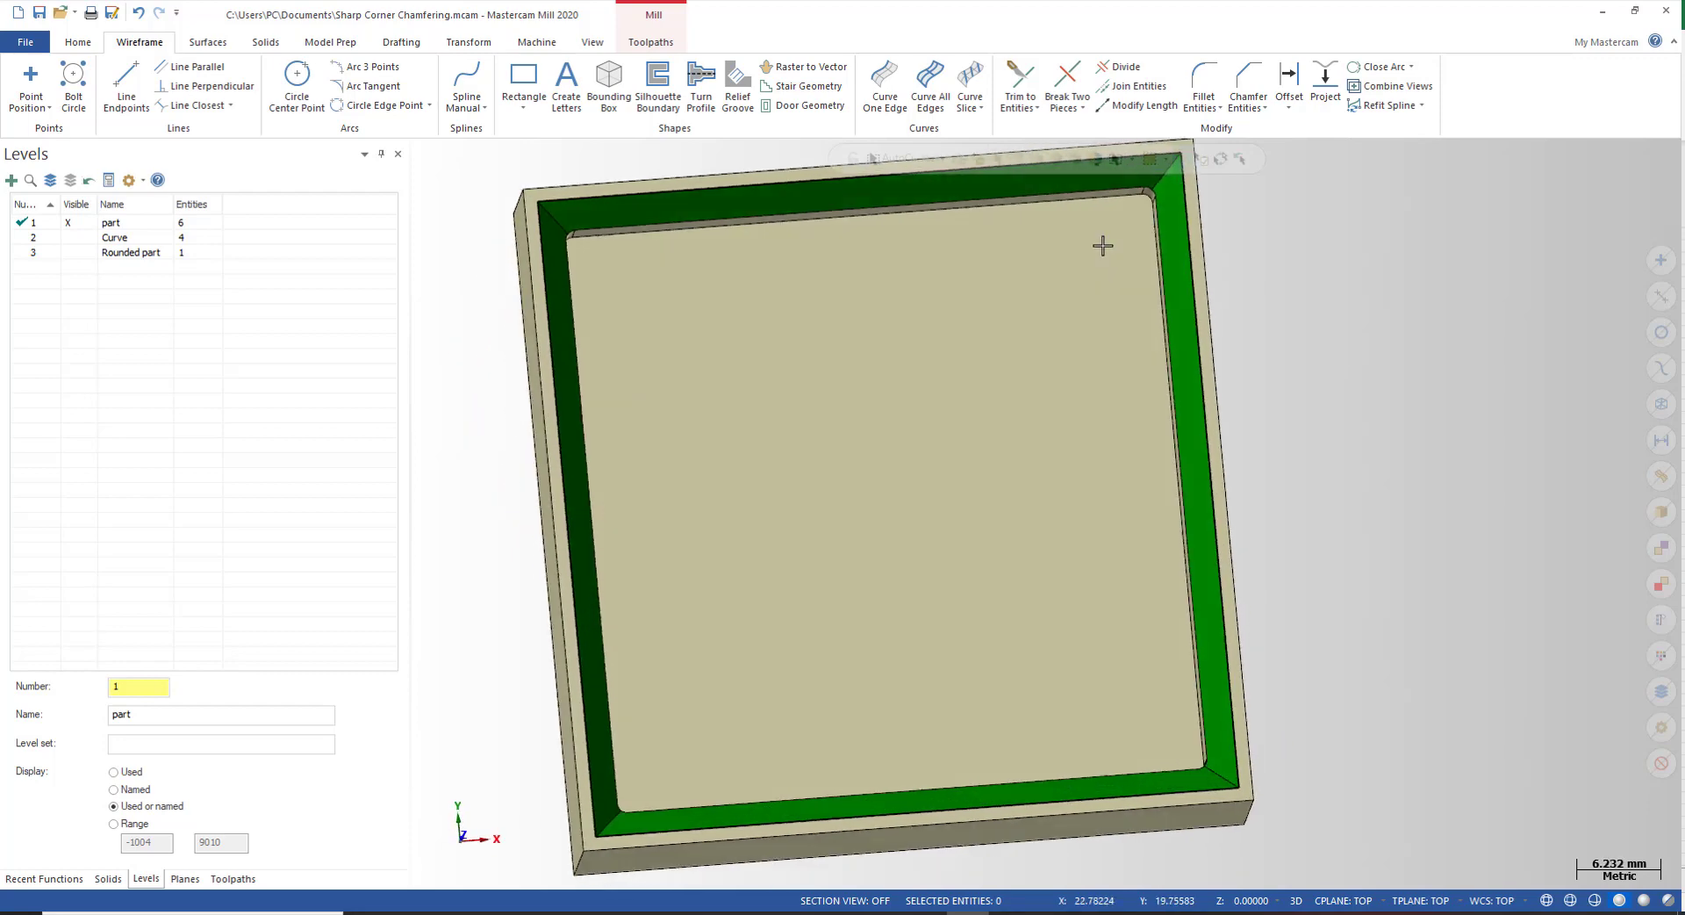
key(alt+7)
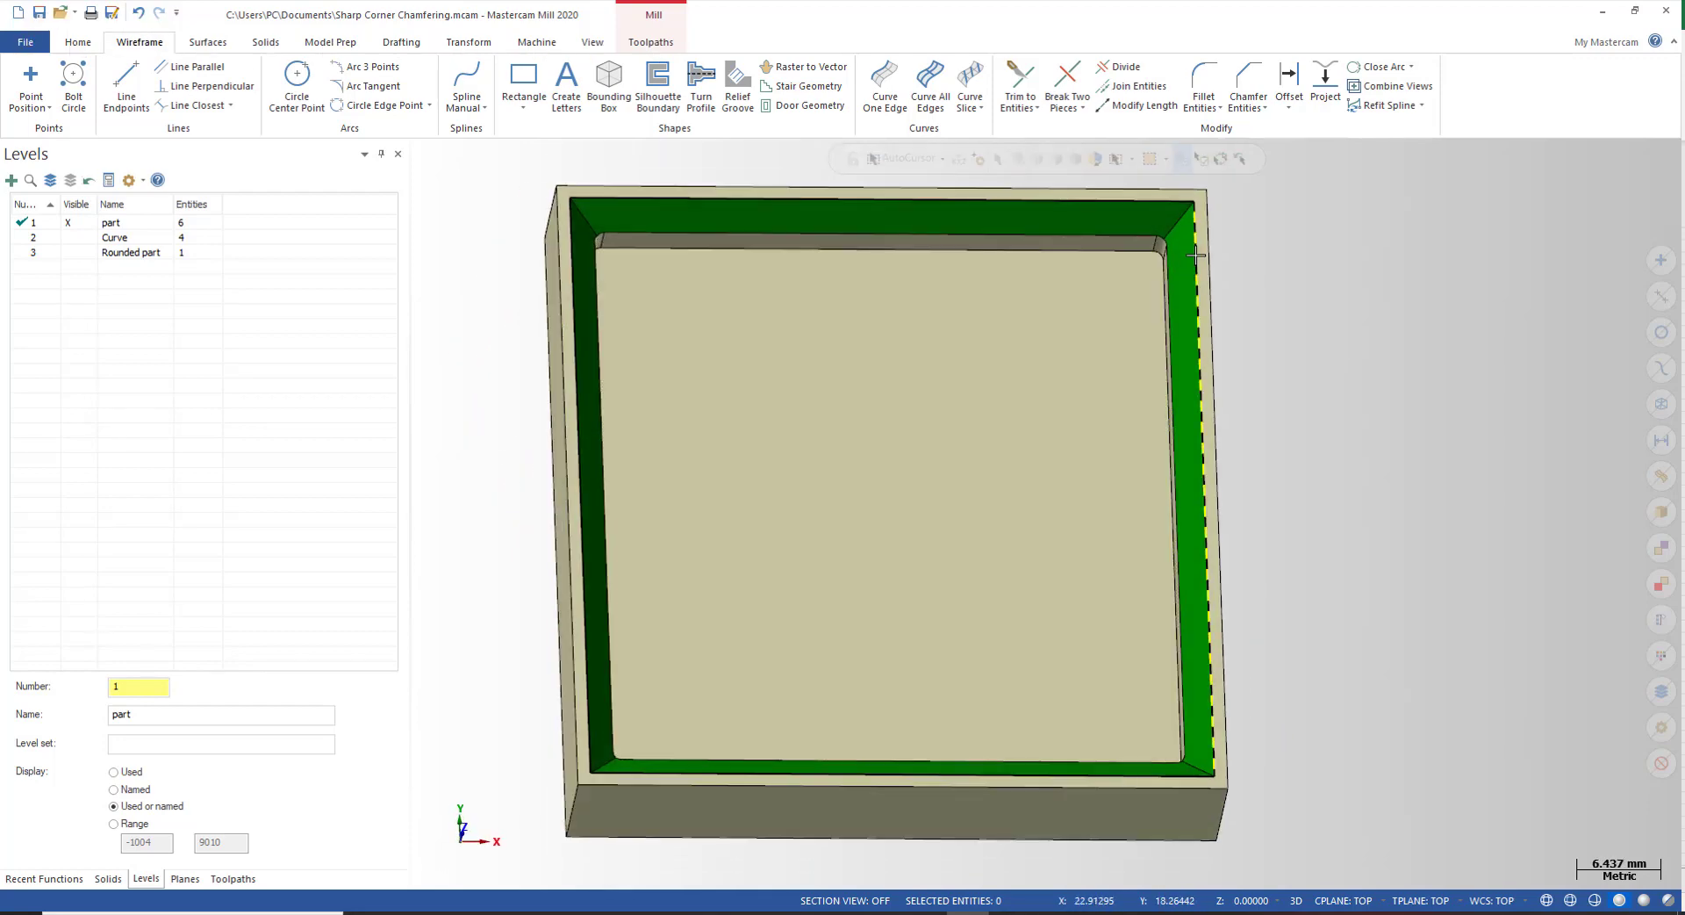
middle_drag(1181, 375, 1127, 393)
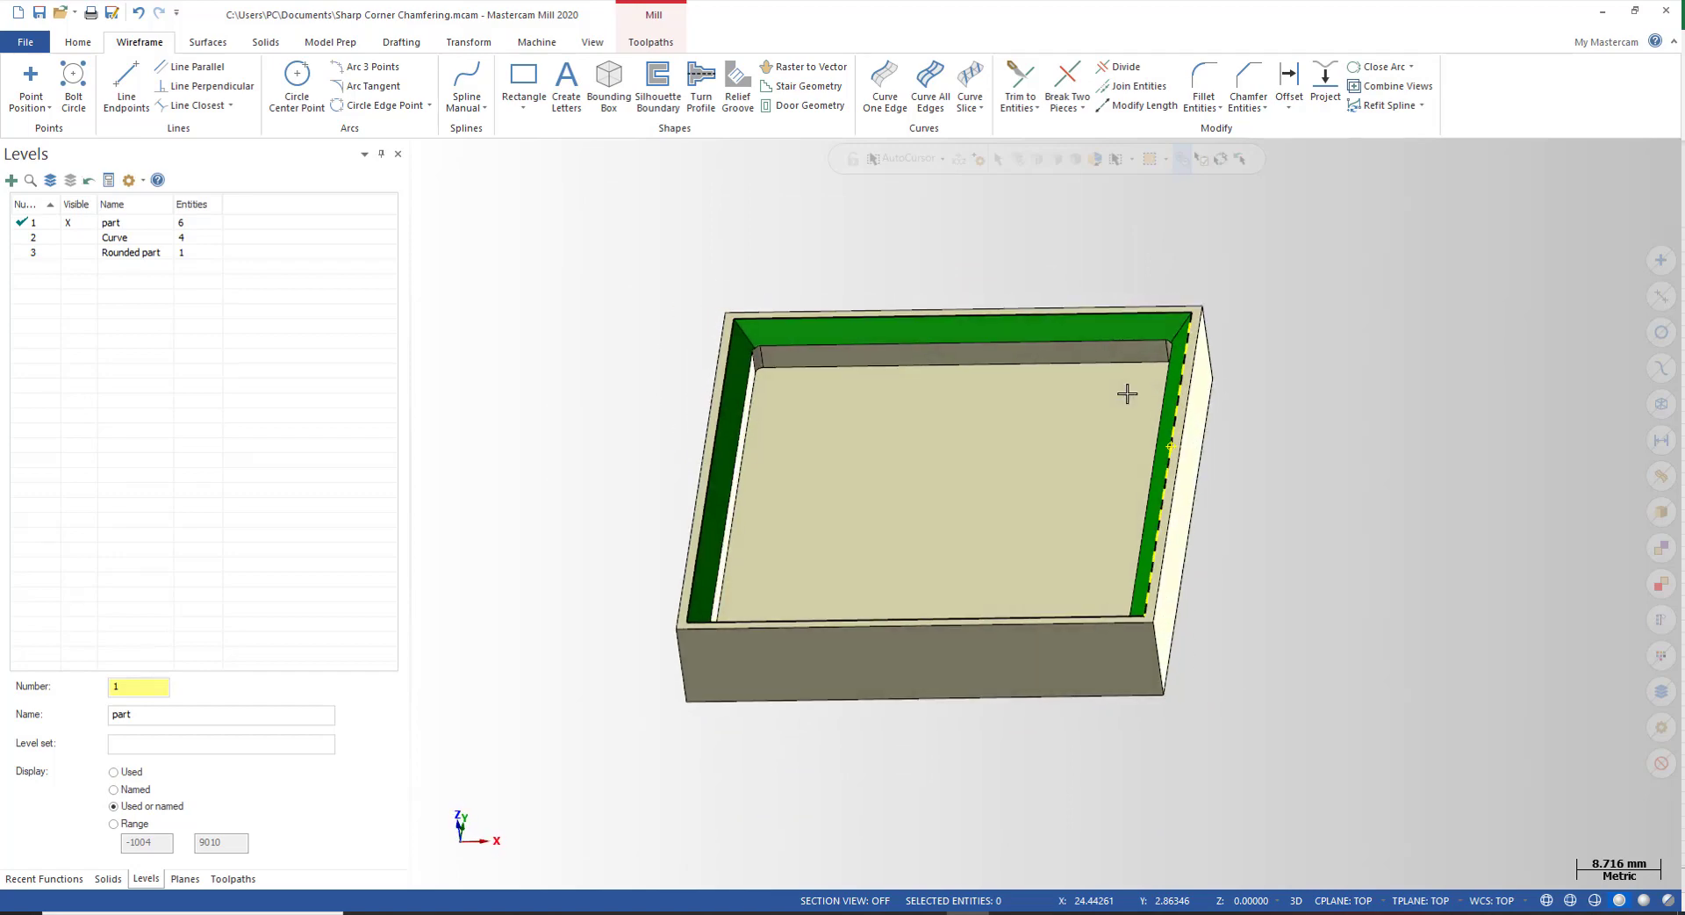
middle_drag(1255, 448, 1312, 457)
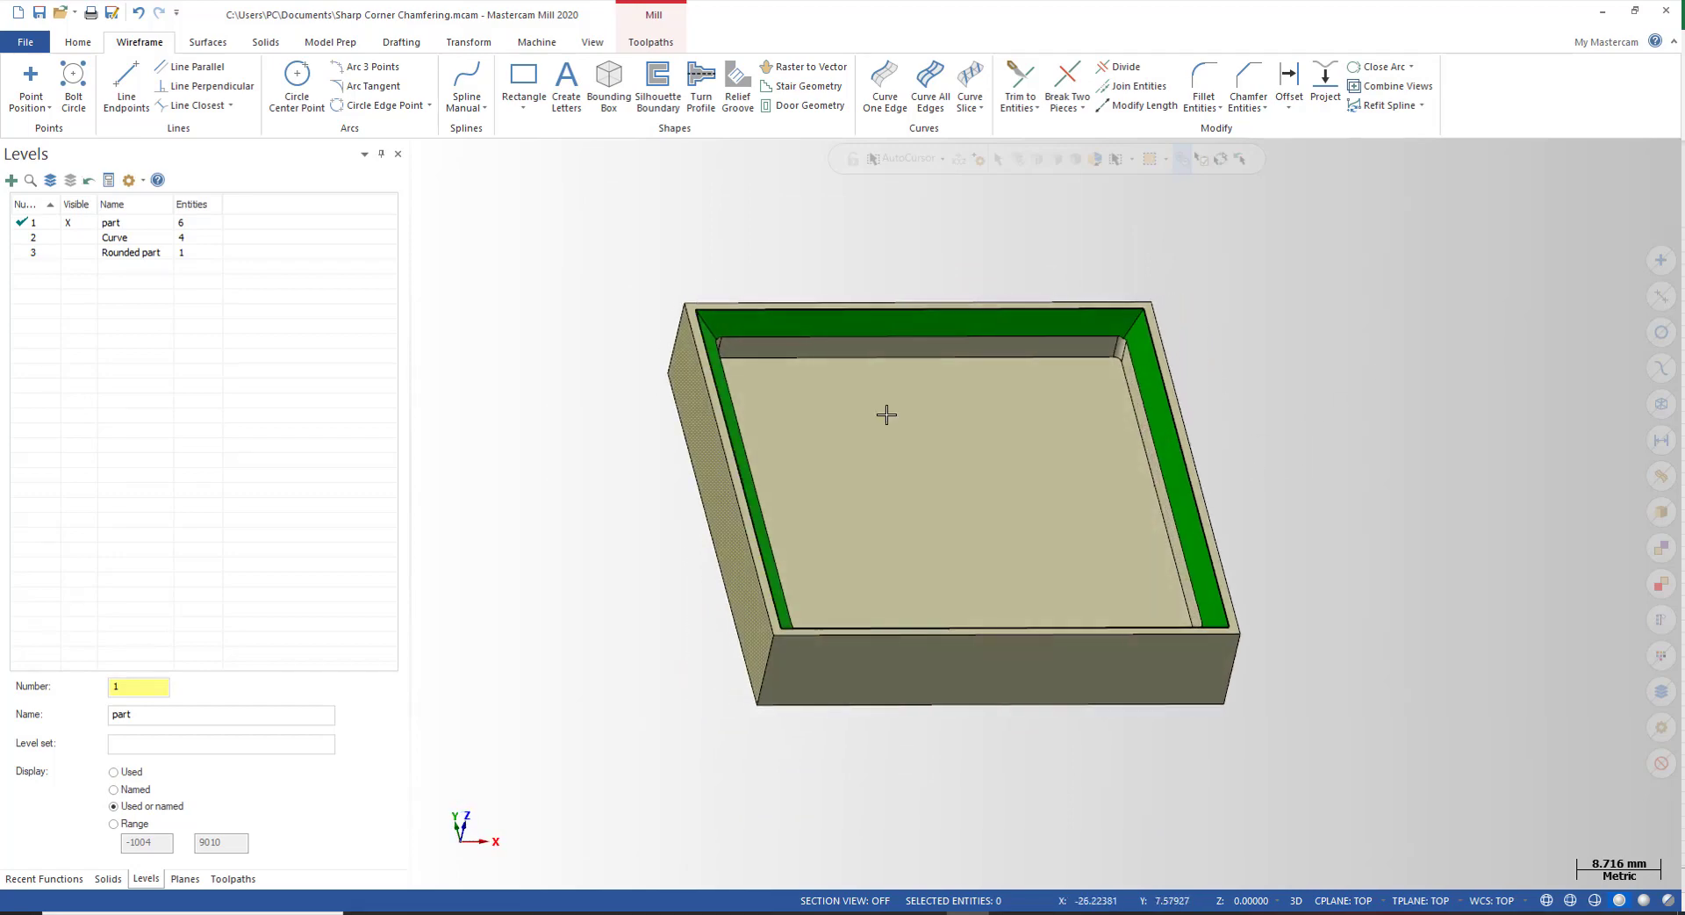
middle_drag(1110, 414, 1067, 378)
key(alt+1)
scroll(1054, 404, down, 1)
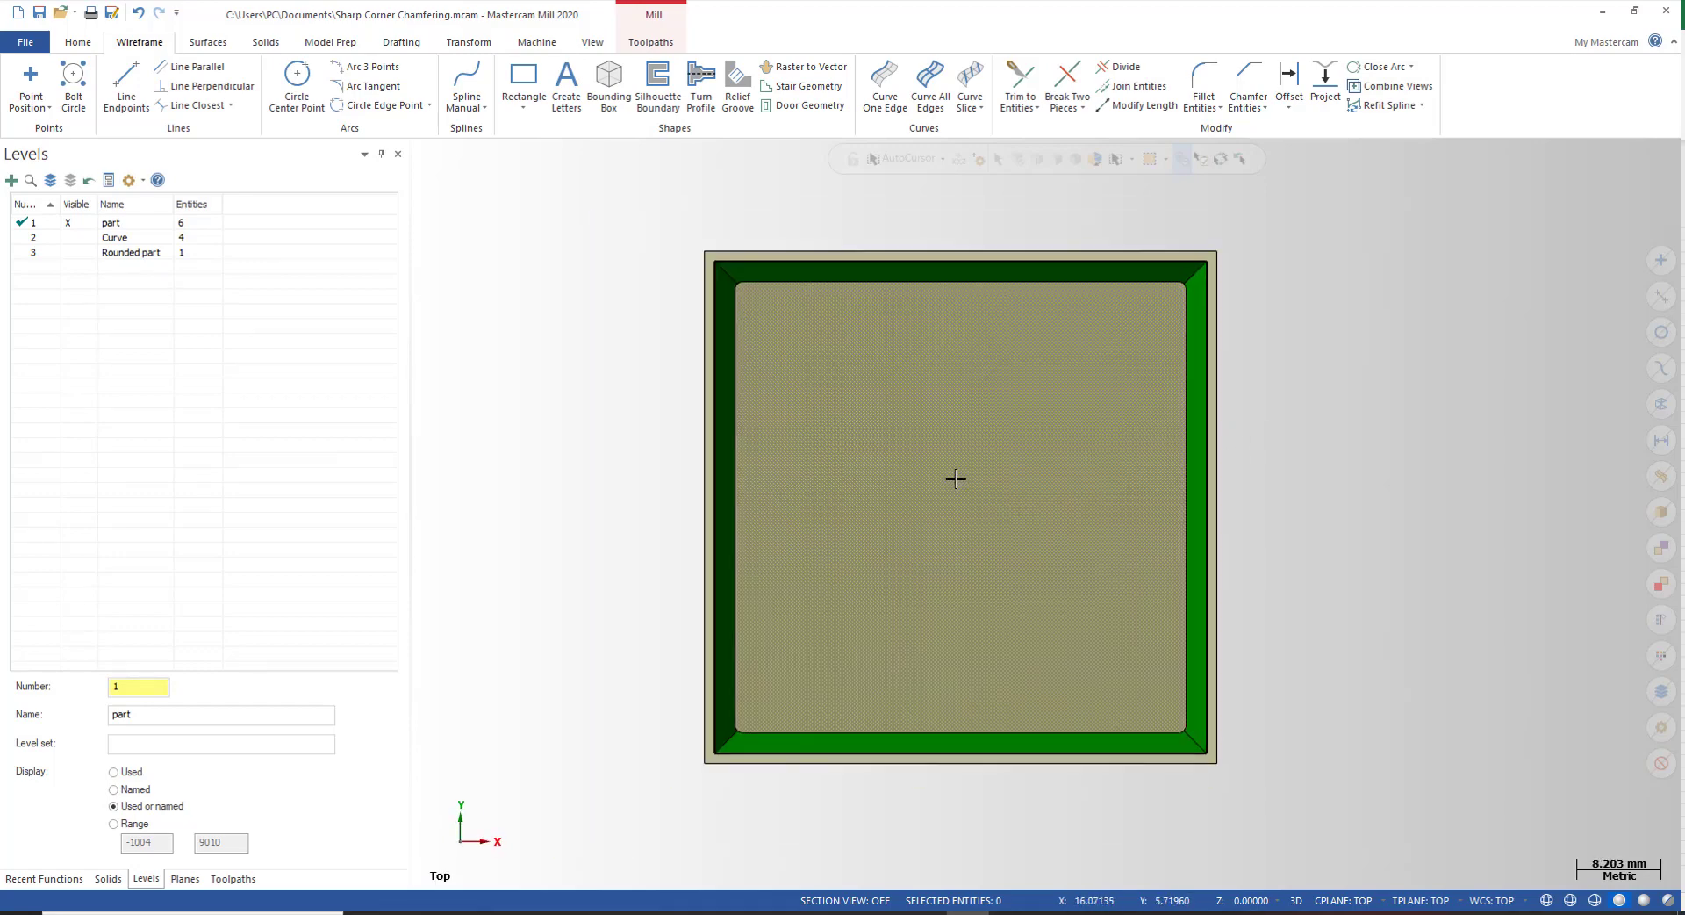
mouse_move(954, 473)
middle_down()
mouse_move(939, 421)
mouse_move(1110, 350)
mouse_move(1185, 294)
middle_up()
key(alt+1)
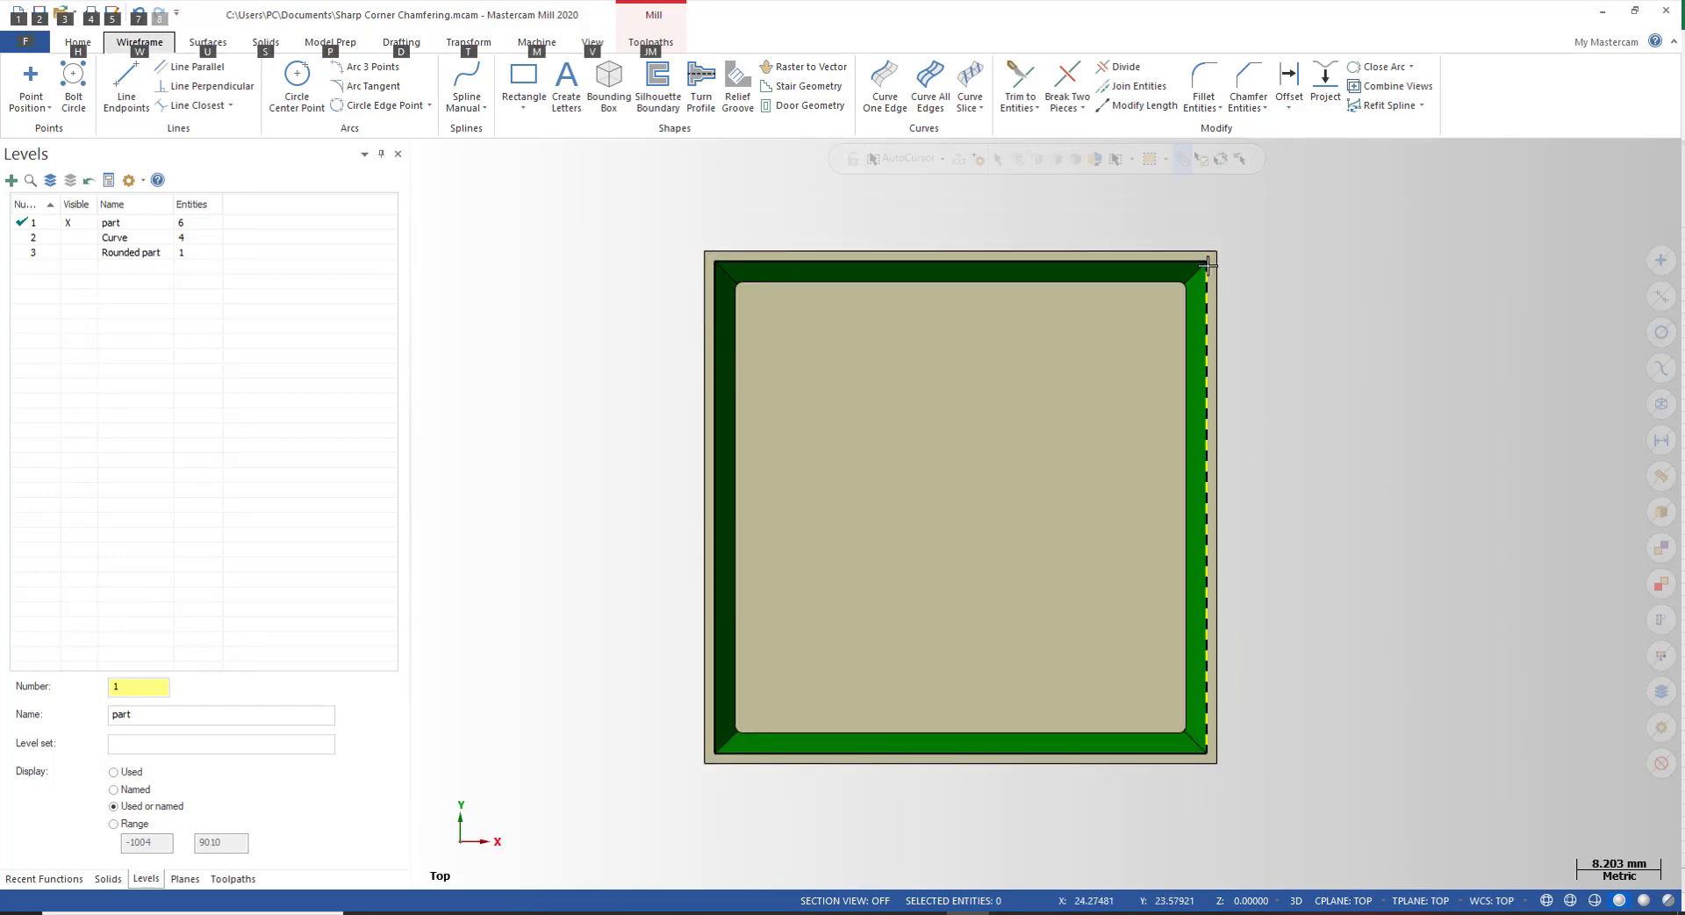
Inspect the sharp upper corners of the pocket where the green chamfer faces meet
scroll(1193, 293, up, 4)
scroll(1290, 240, down, 4)
middle_drag(1200, 451, 1282, 312)
scroll(1277, 272, up, 4)
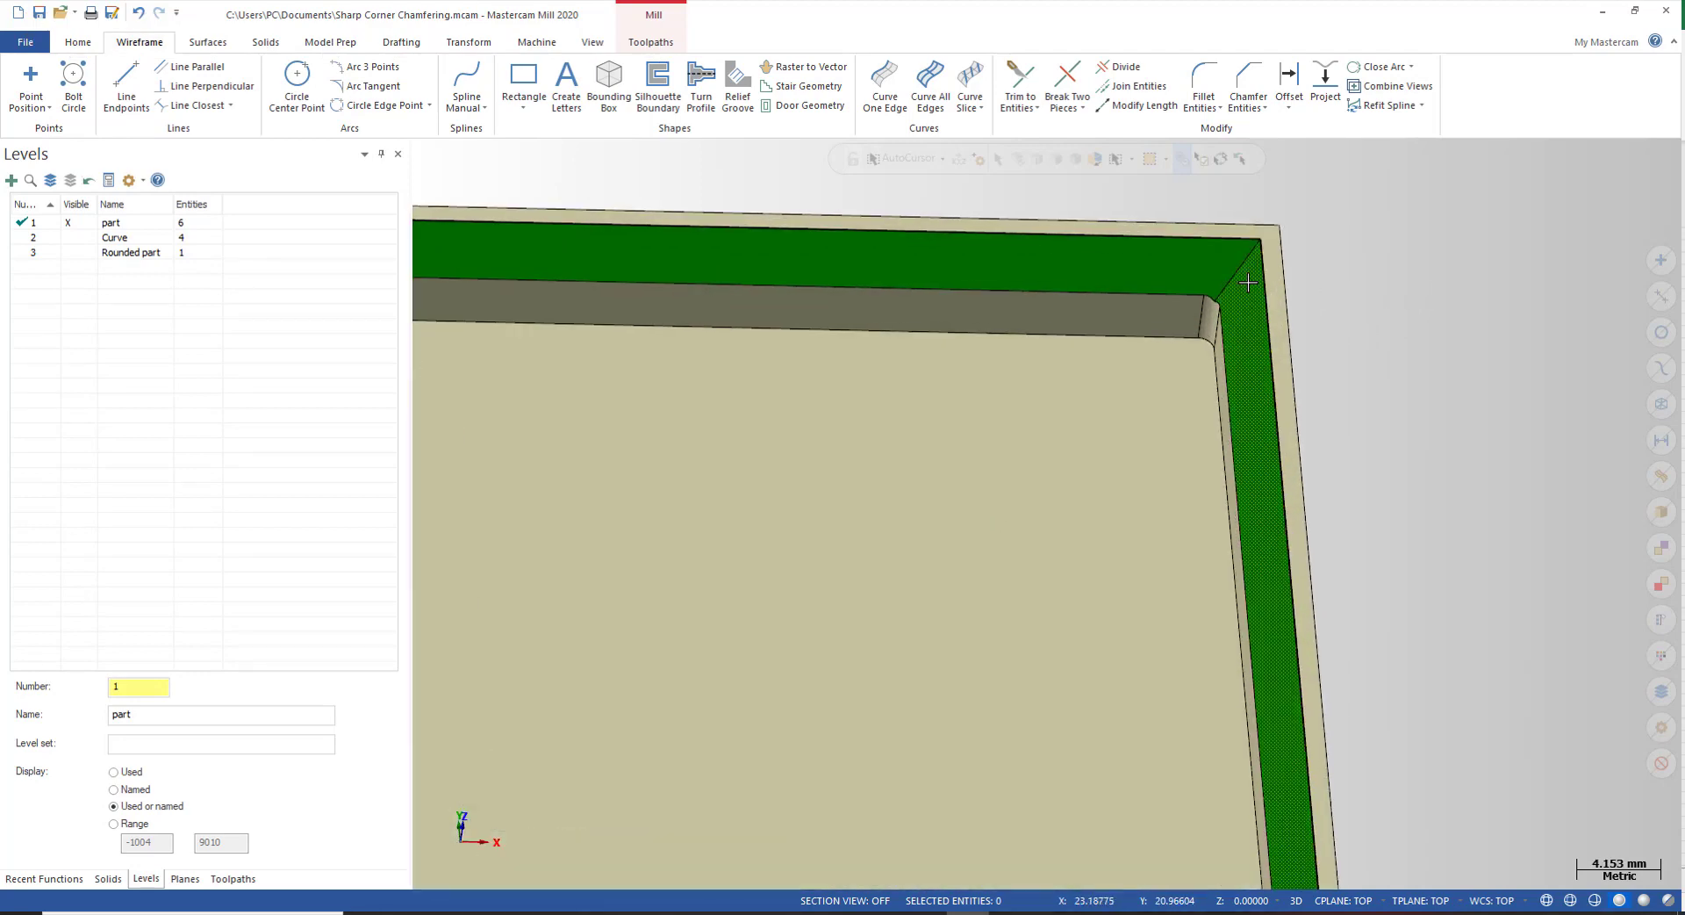
scroll(1299, 202, down, 2)
scroll(1159, 350, up, 3)
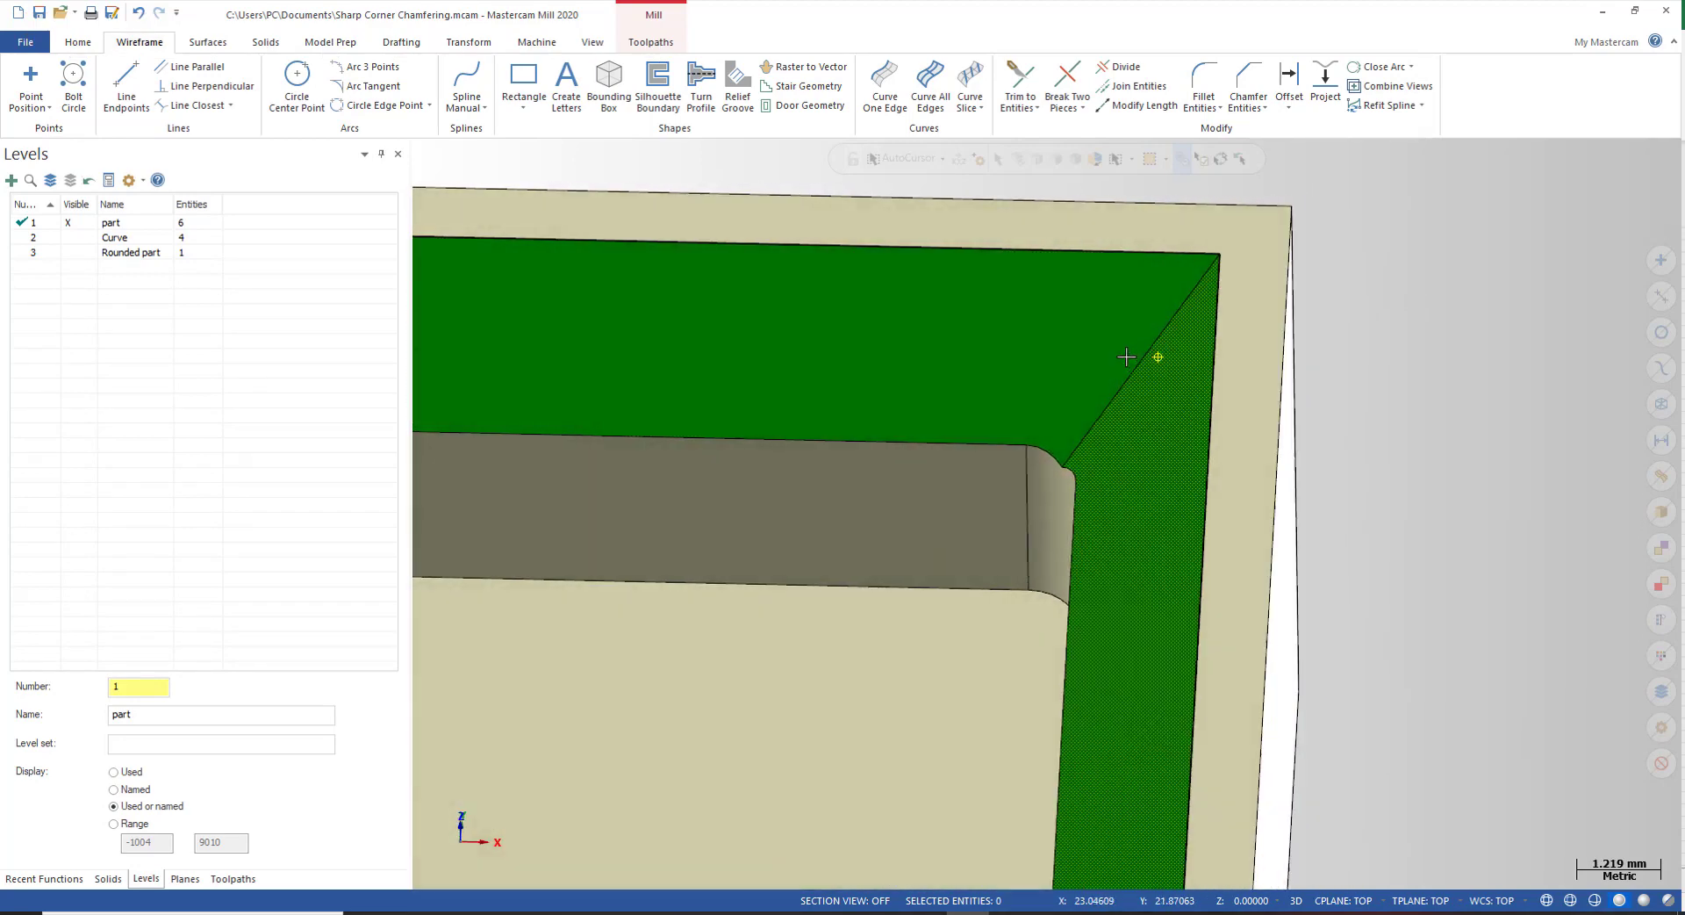
middle_drag(1198, 355, 1160, 344)
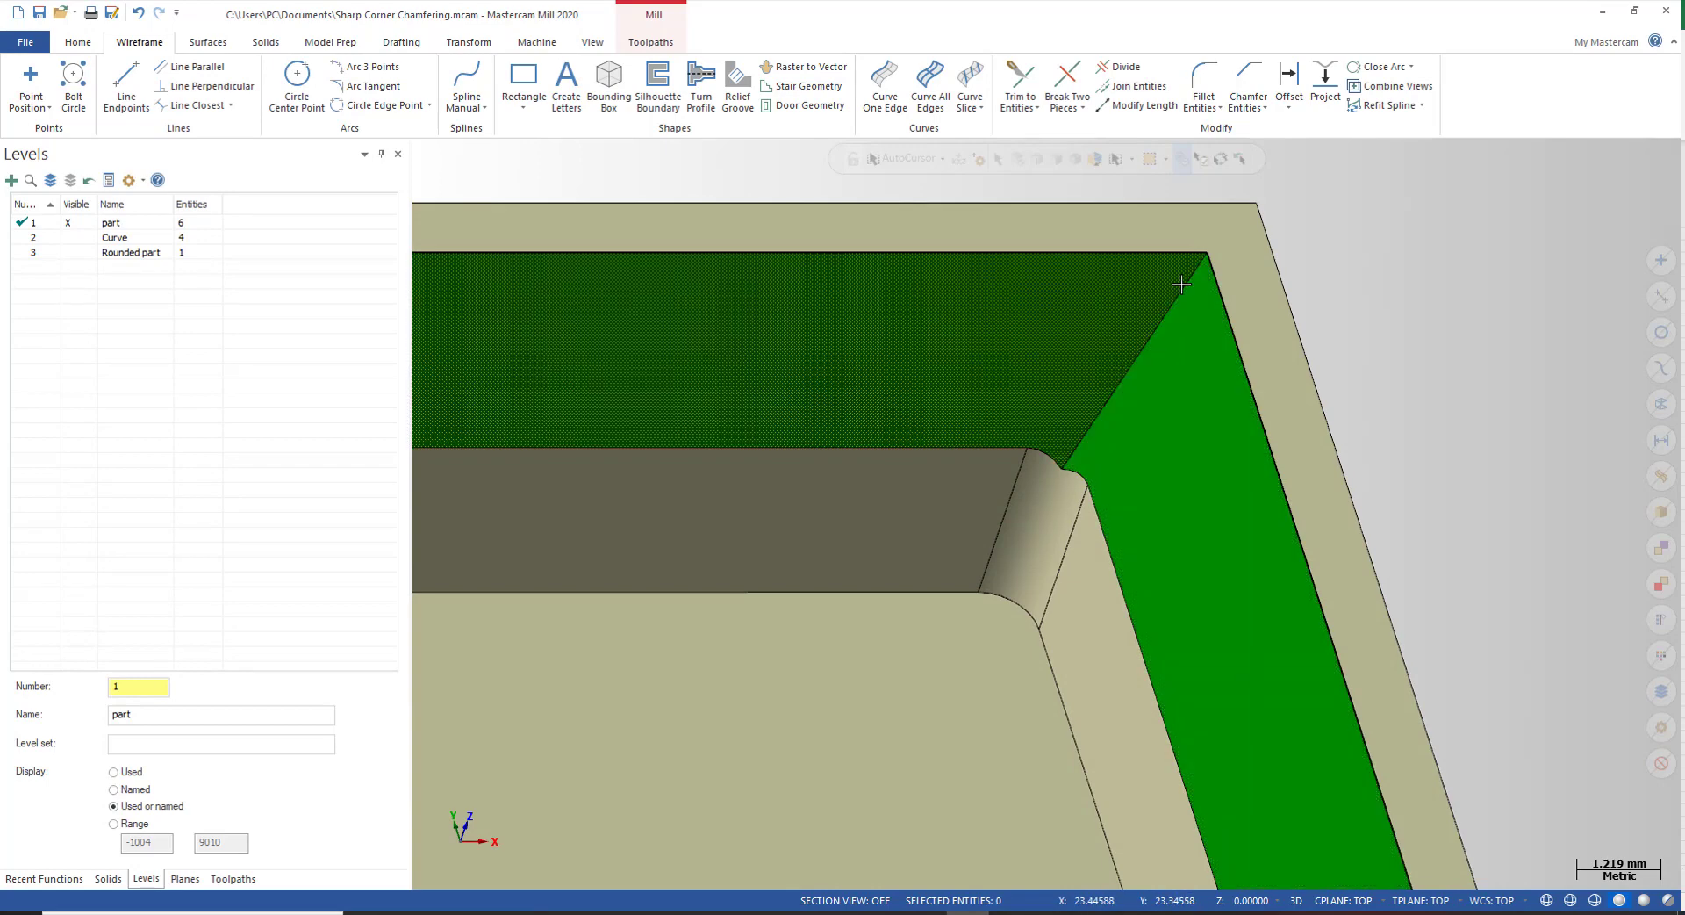
scroll(1214, 301, down, 8)
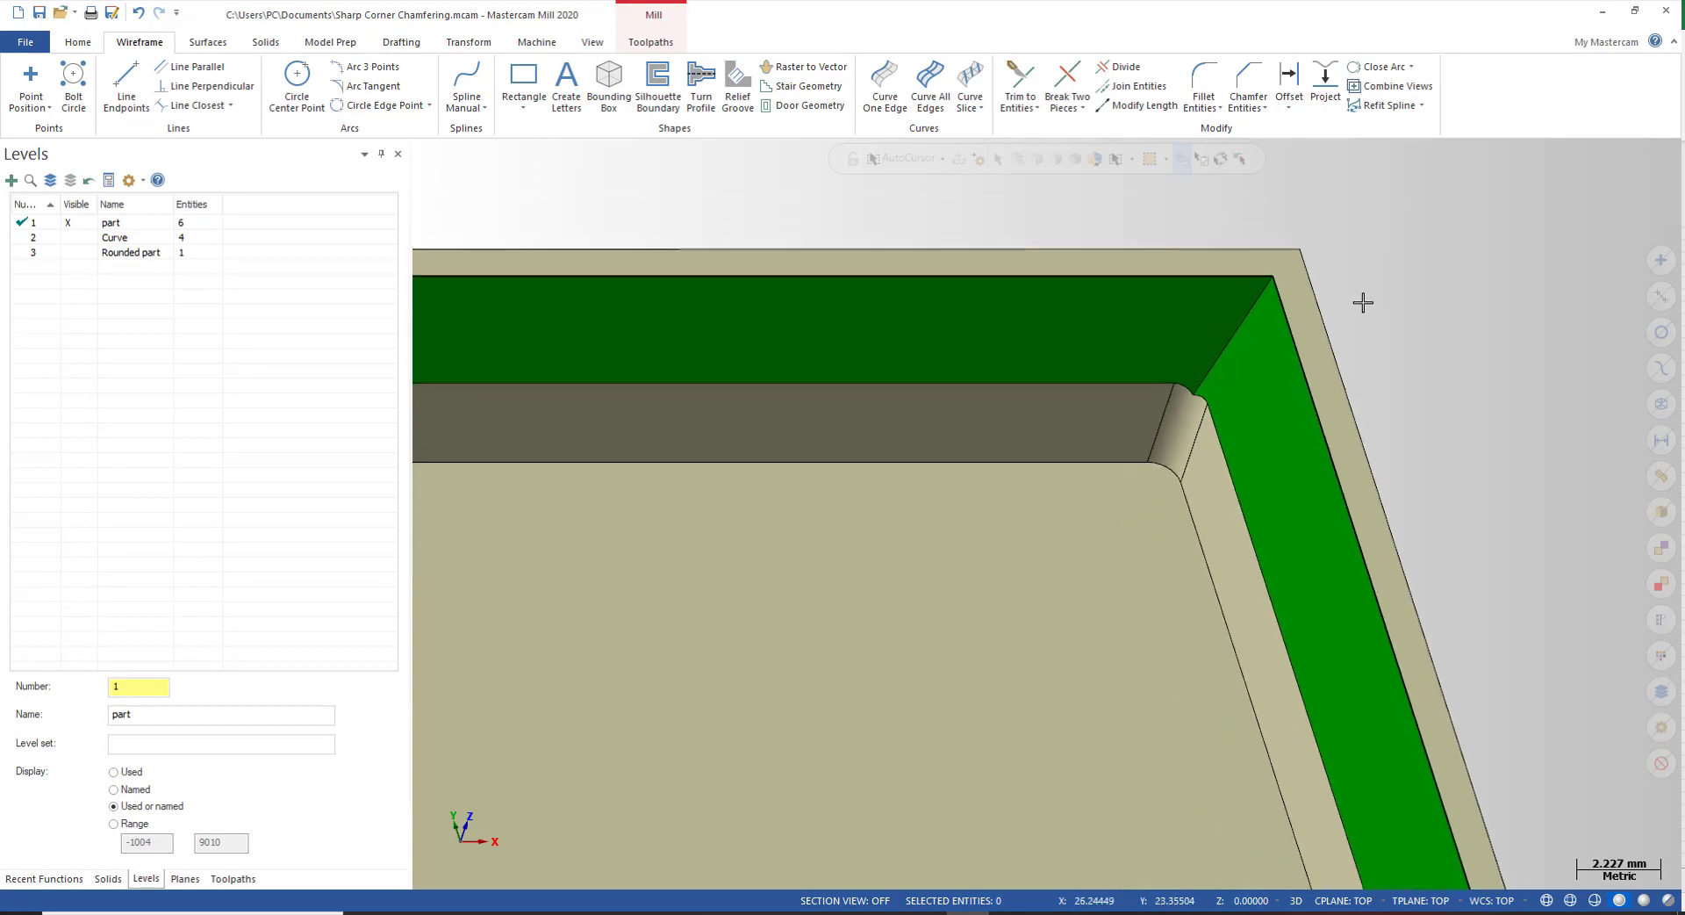
scroll(913, 336, up, 3)
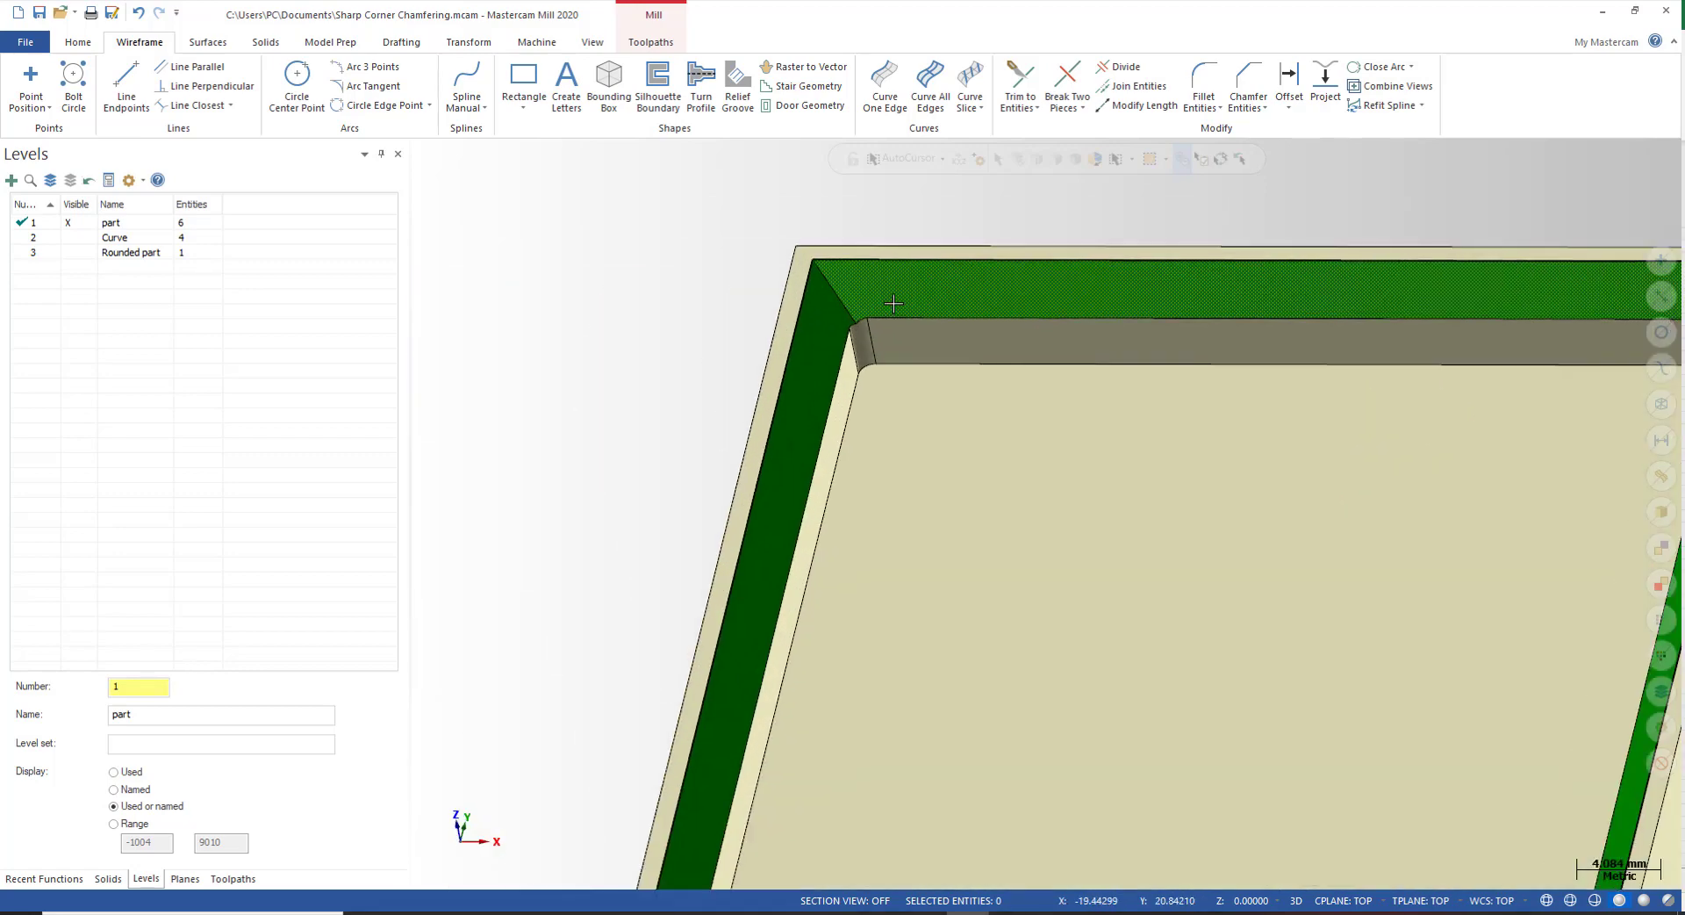
key(alt+1)
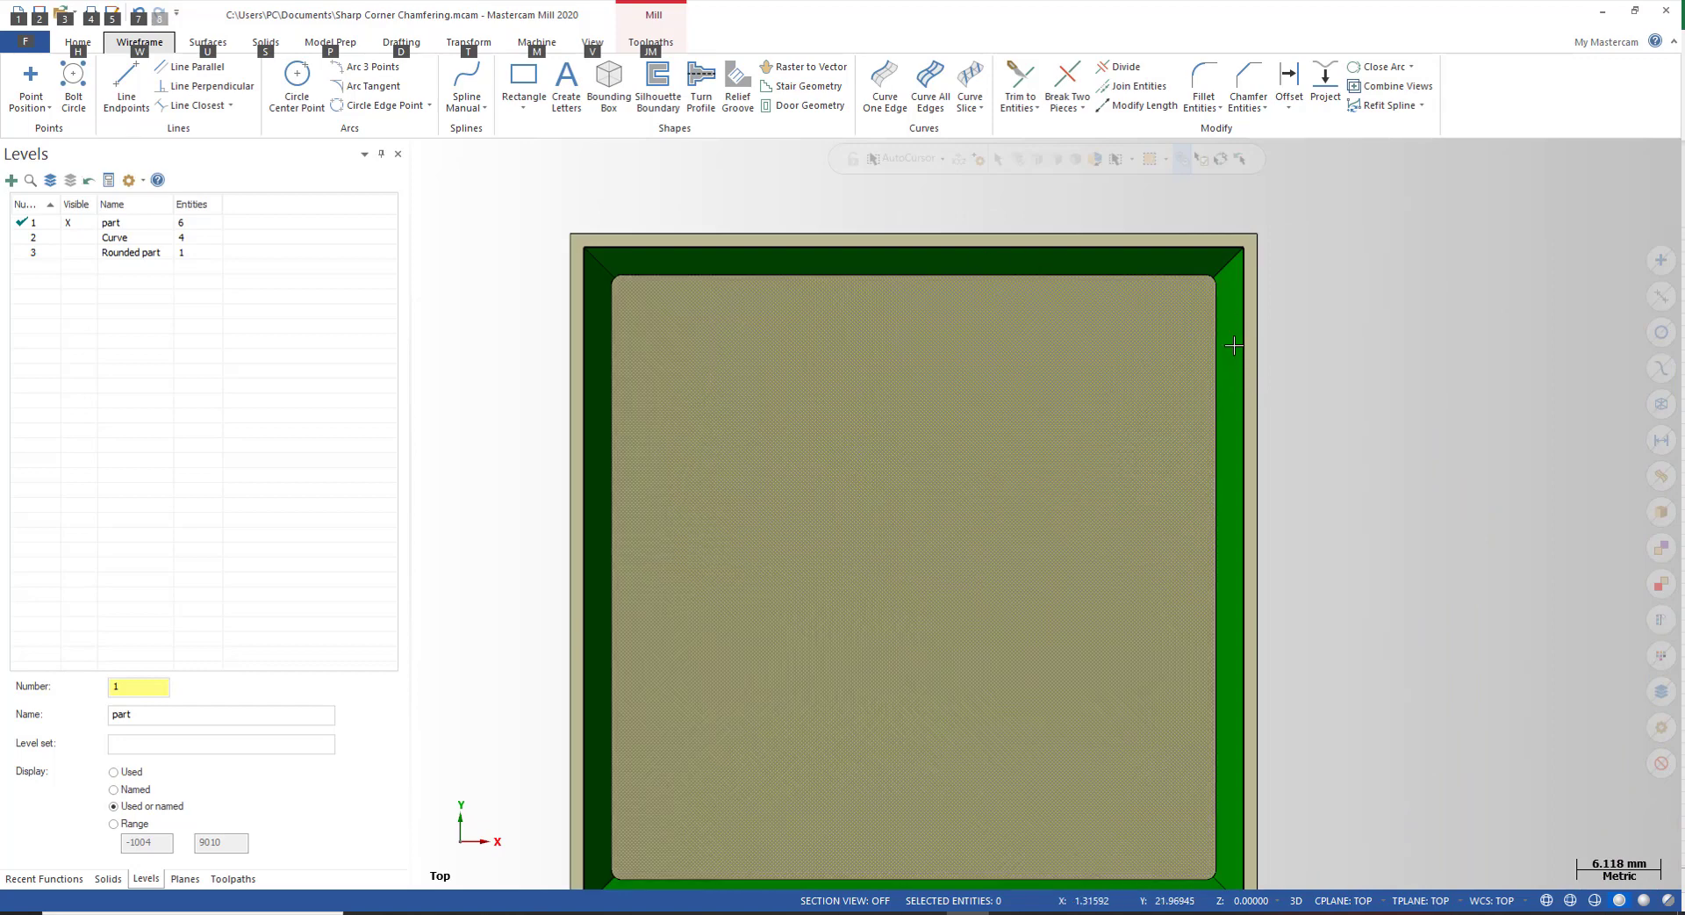
scroll(1215, 348, down, 2)
middle_drag(1253, 479, 1256, 392)
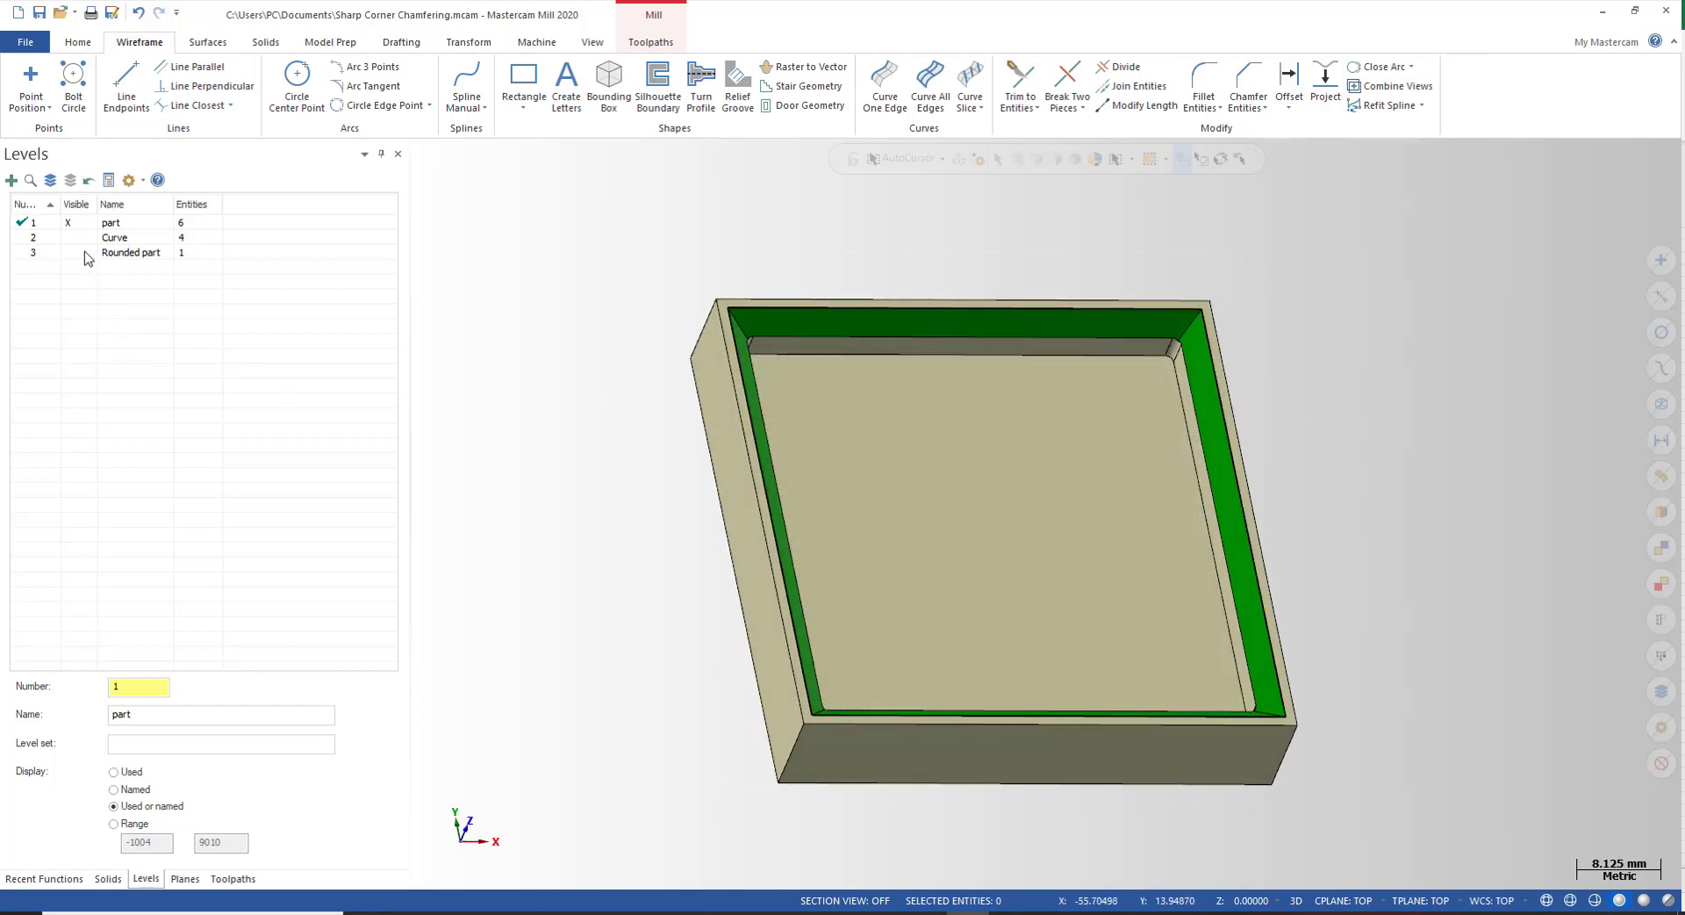
Show the Rounded part level and compare its rounded chamfer corners with the sharp corners of the first part
click(87, 255)
scroll(1007, 444, down, 3)
scroll(1290, 385, up, 4)
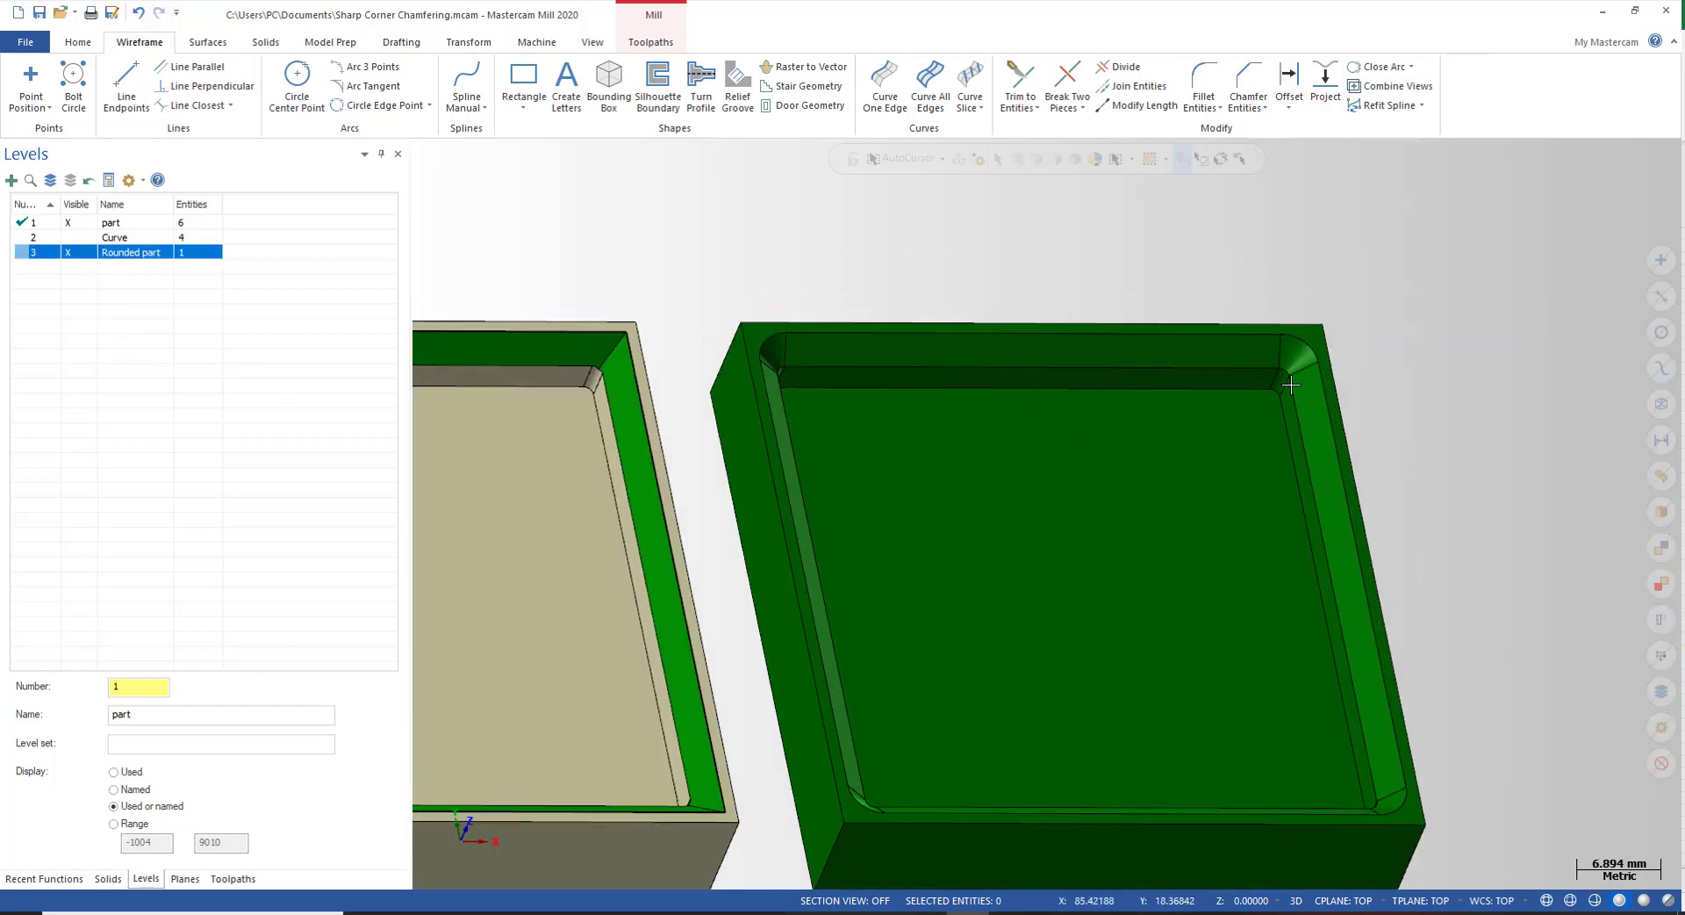
scroll(1290, 384, up, 4)
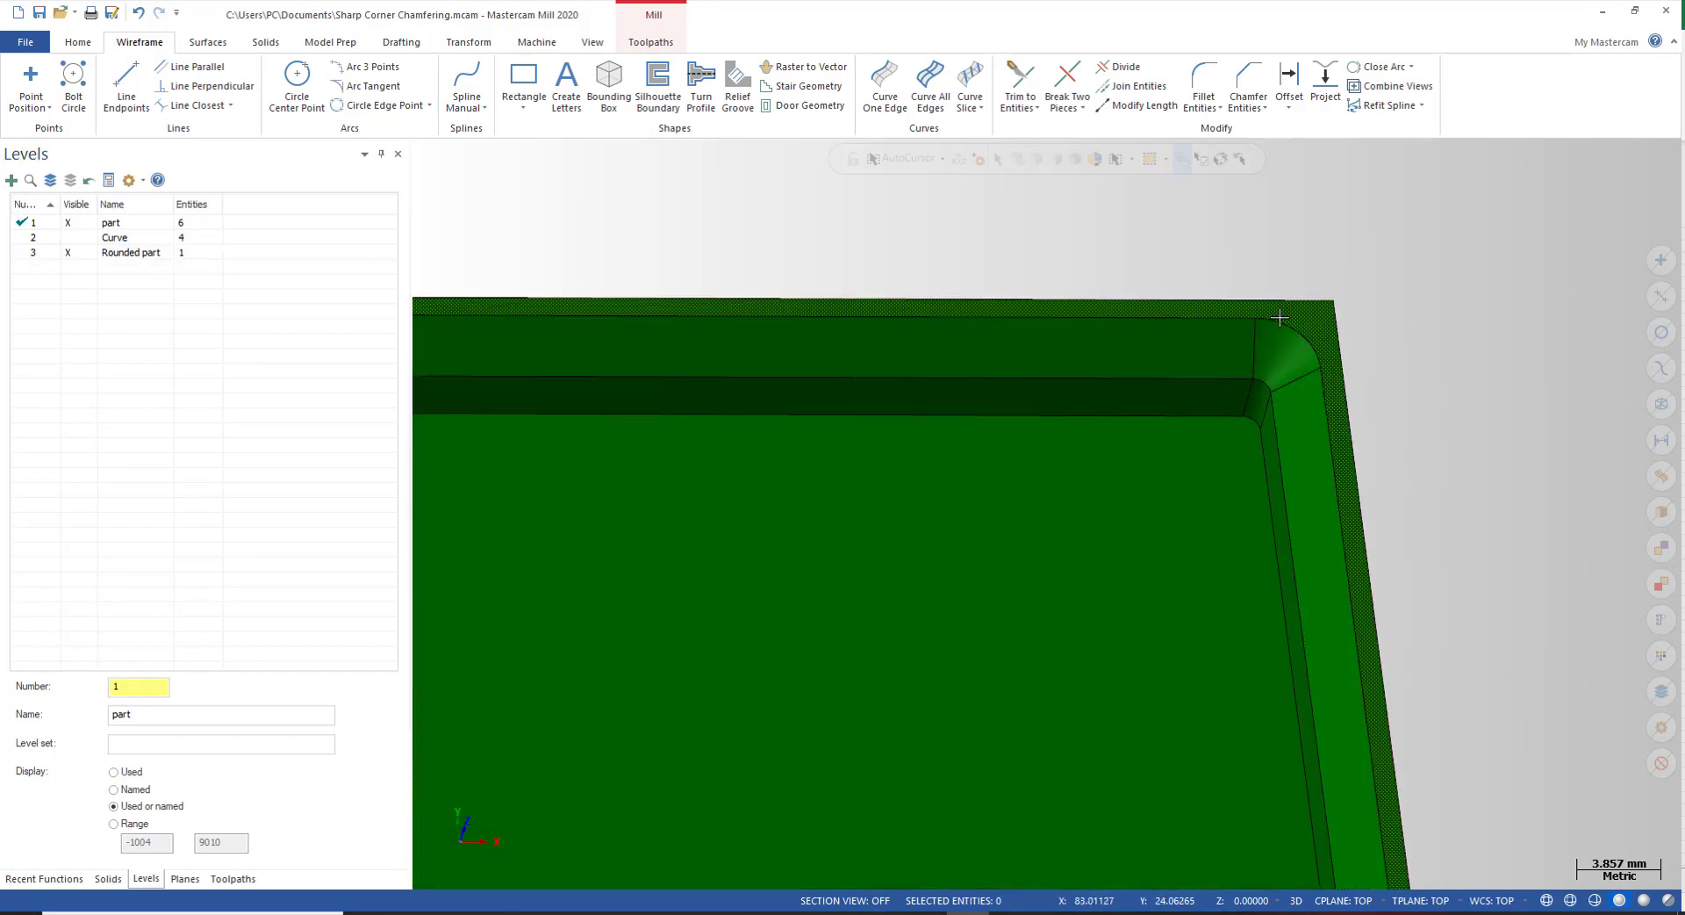
scroll(1411, 282, down, 4)
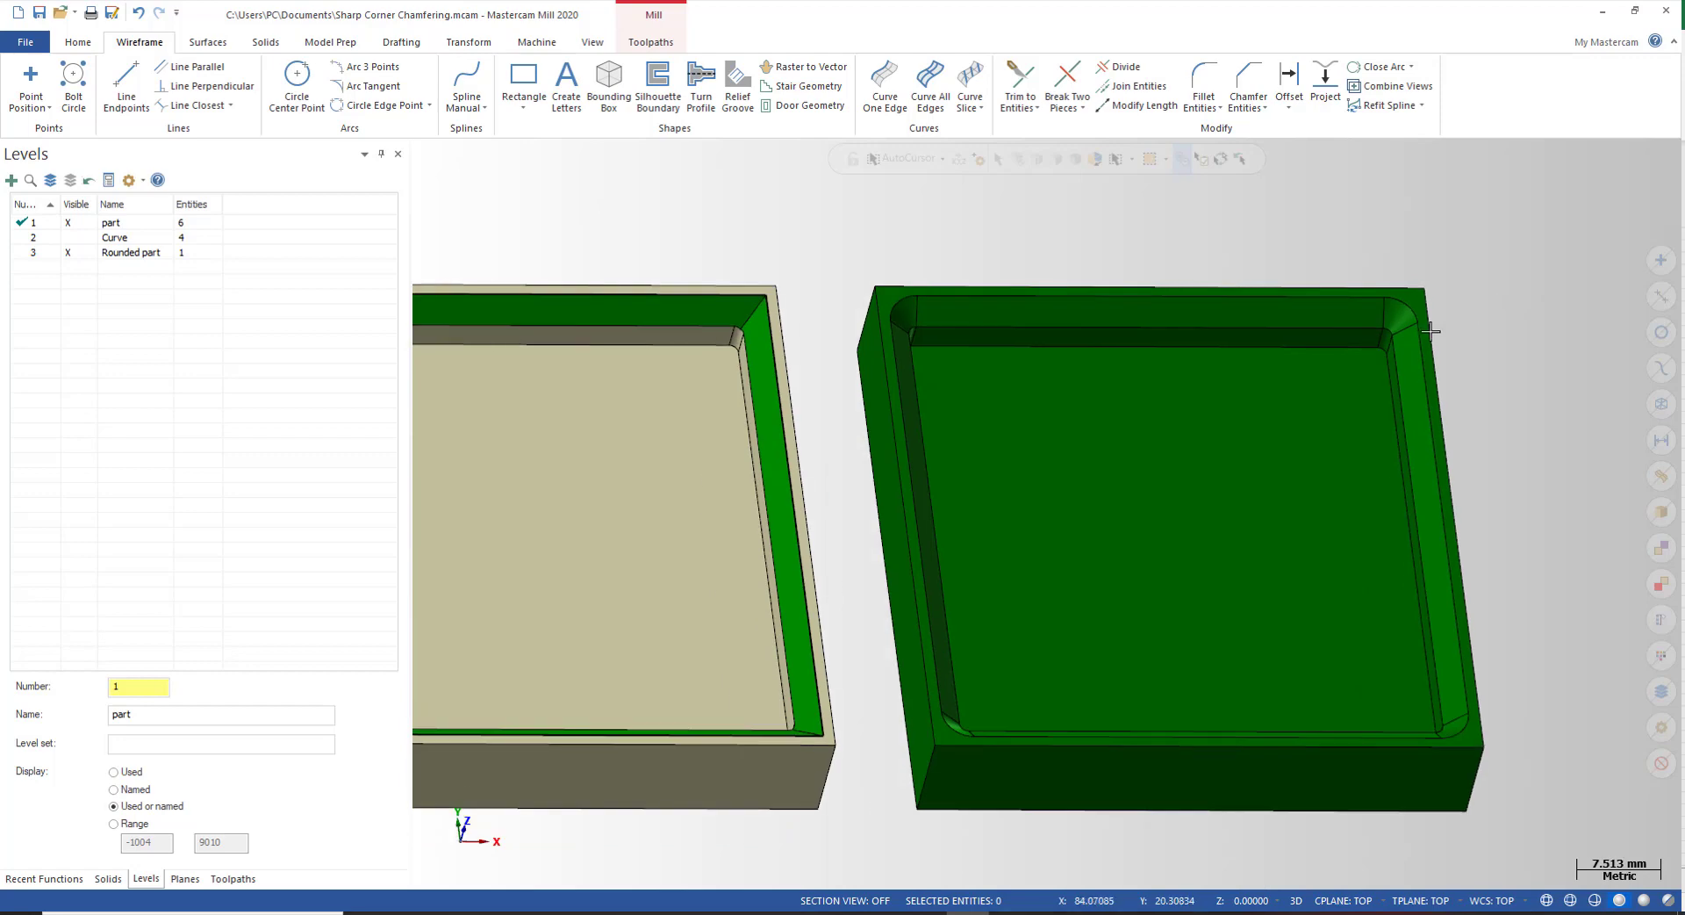
middle_drag(1427, 339, 1394, 379)
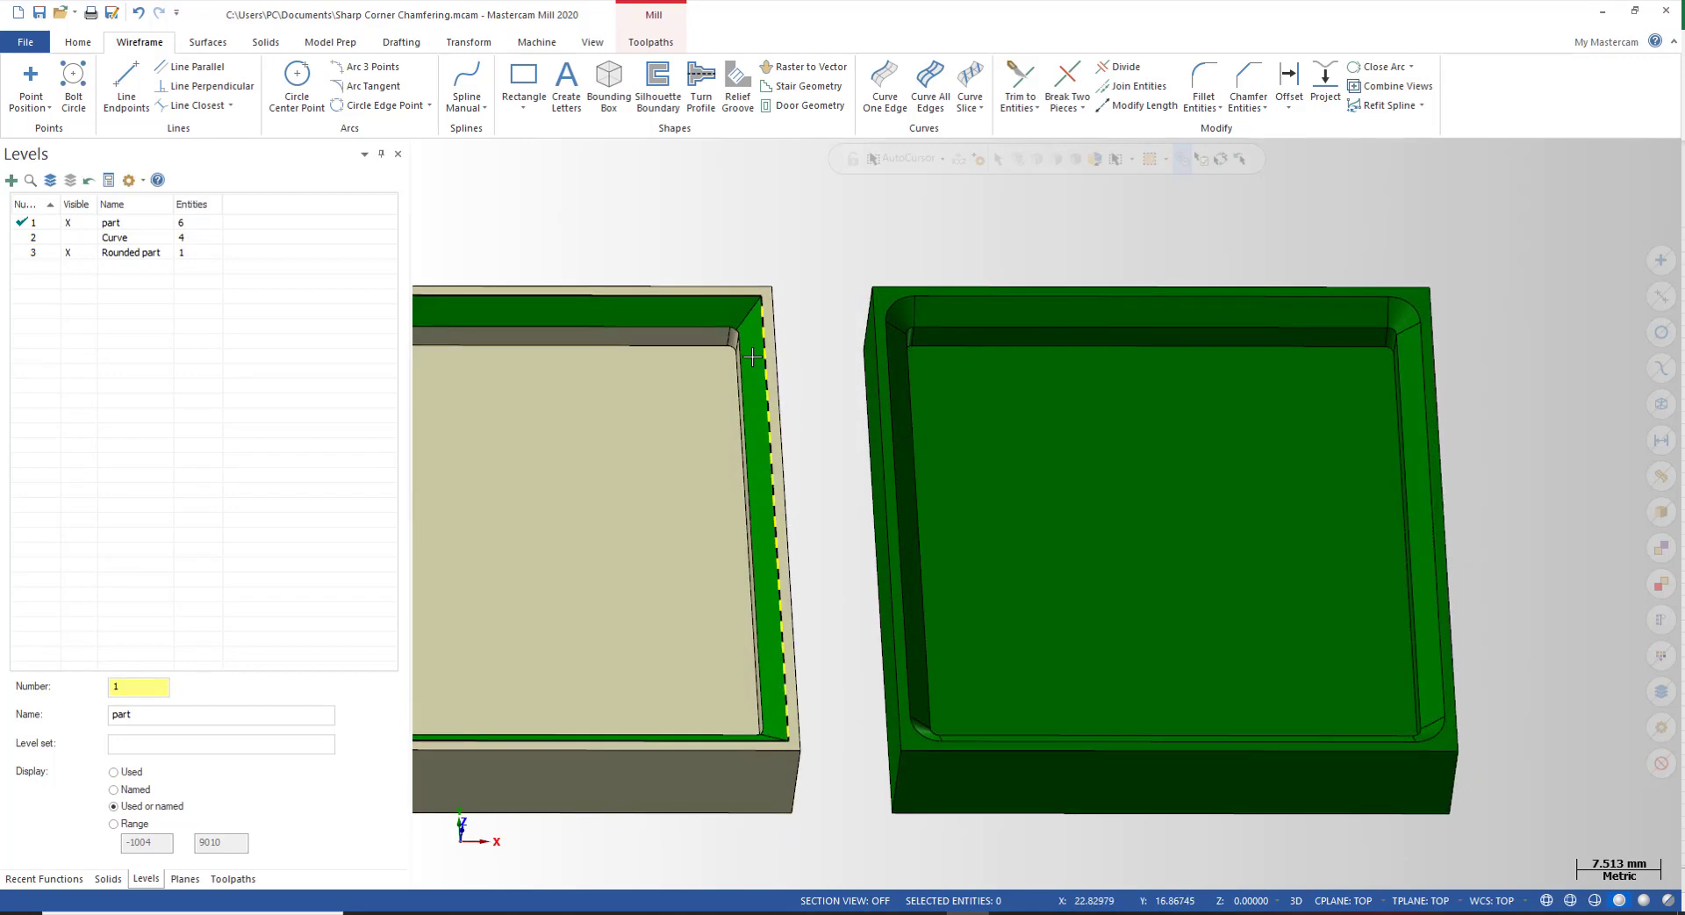
scroll(752, 355, up, 5)
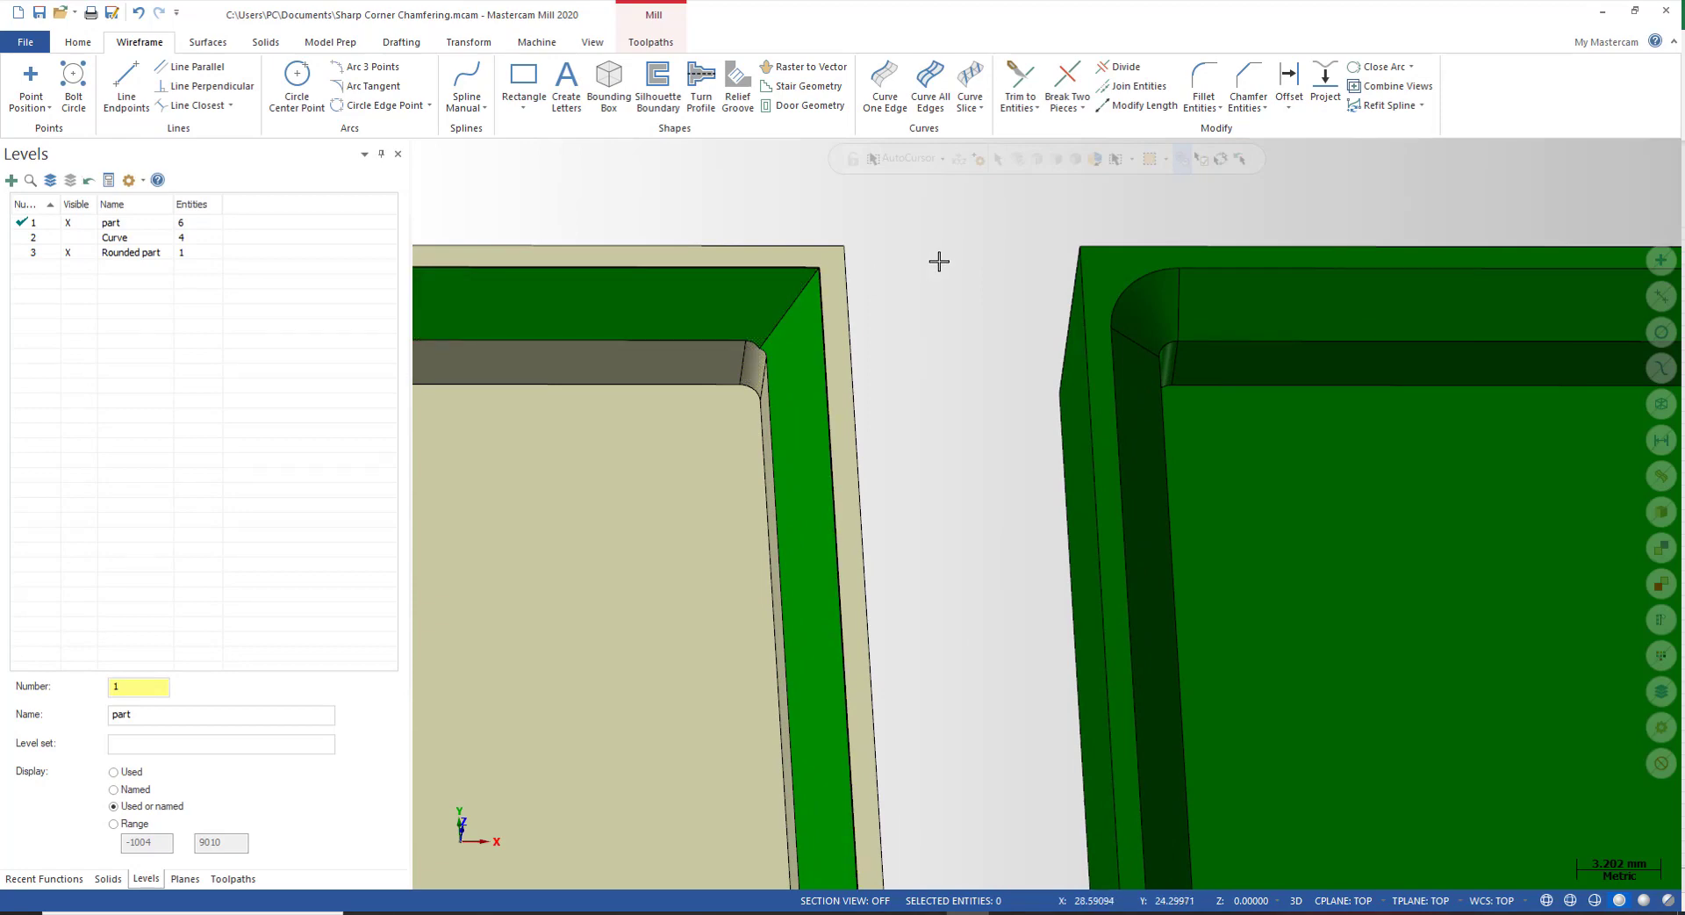
scroll(975, 303, down, 3)
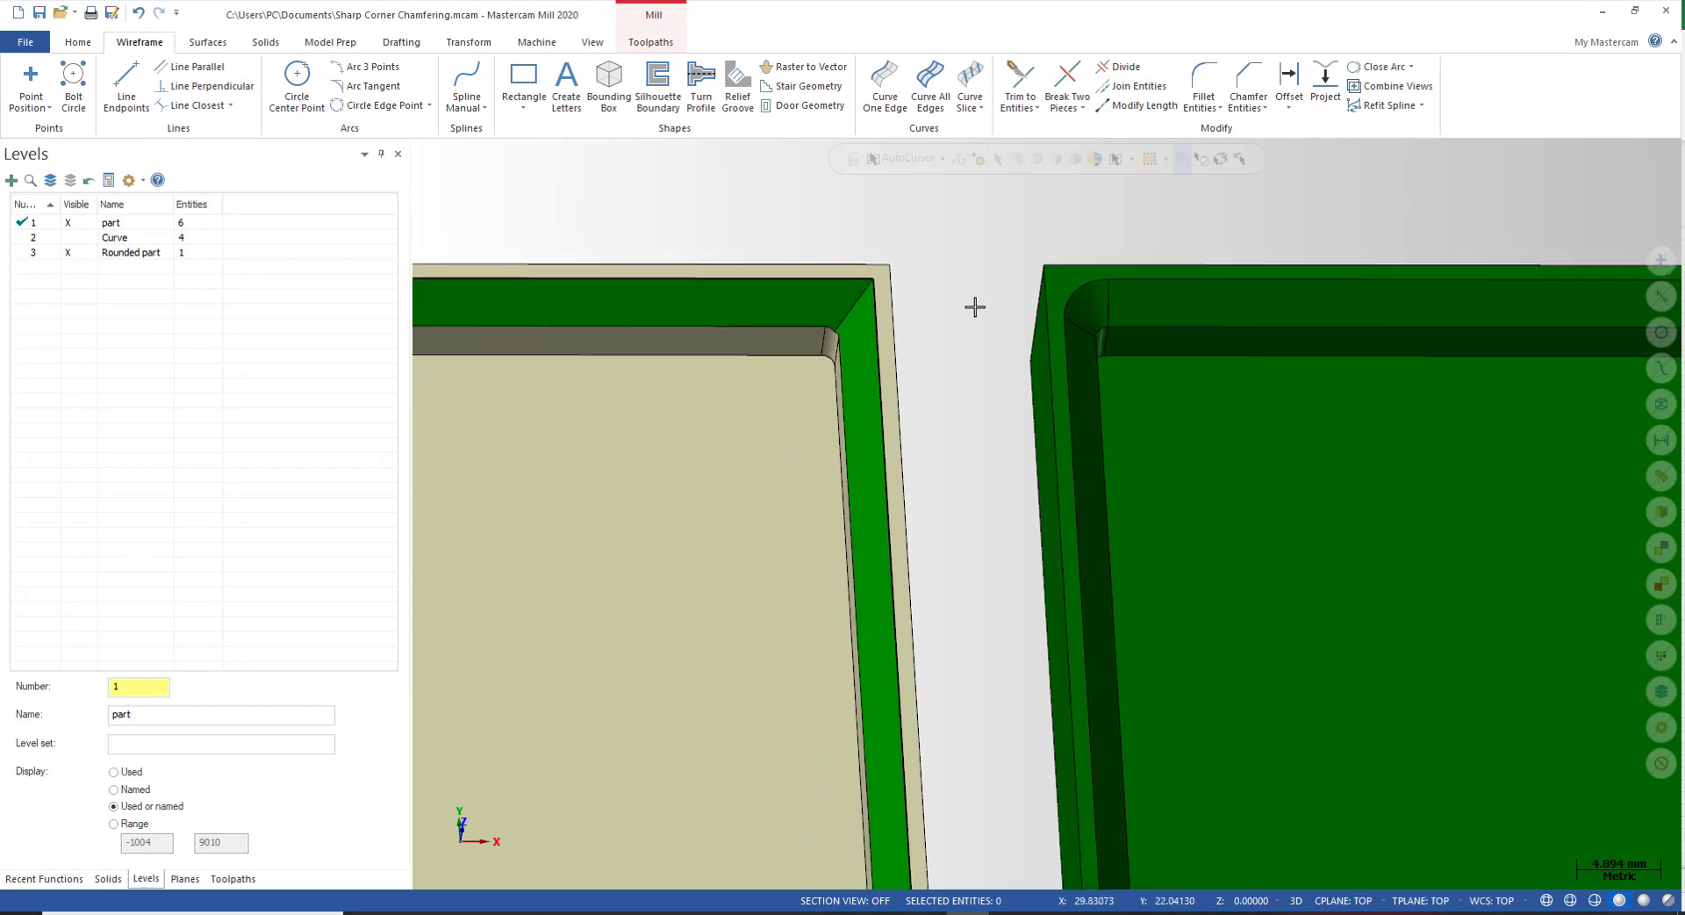
scroll(993, 293, down, 3)
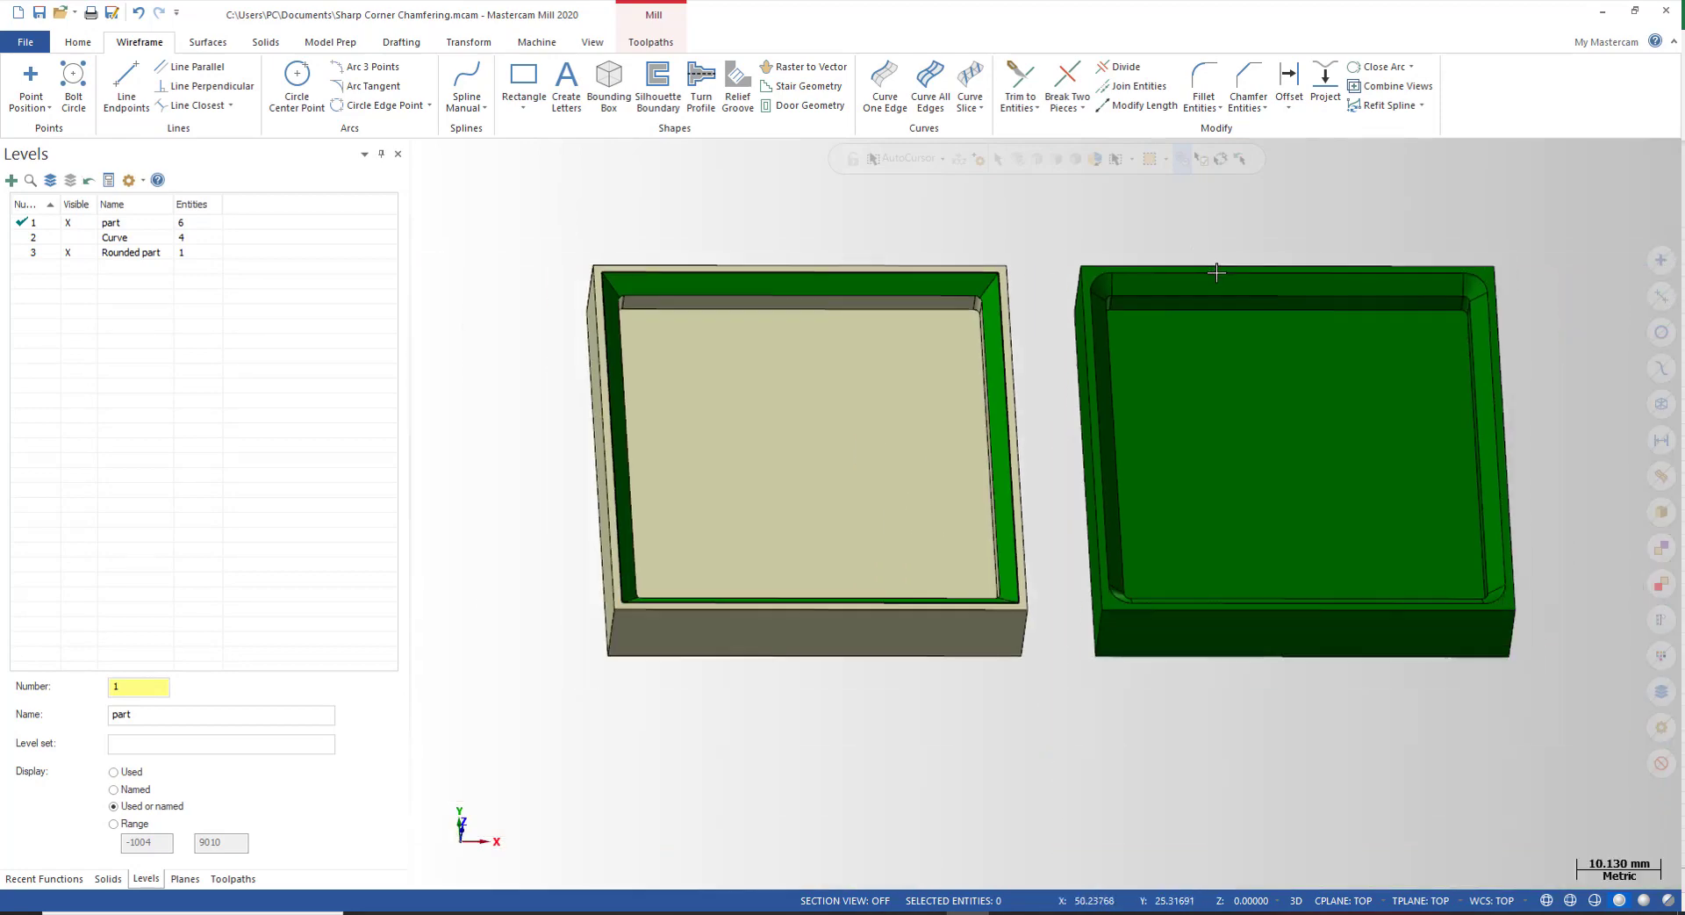
scroll(564, 319, up, 1)
scroll(776, 361, up, 2)
scroll(793, 327, up, 3)
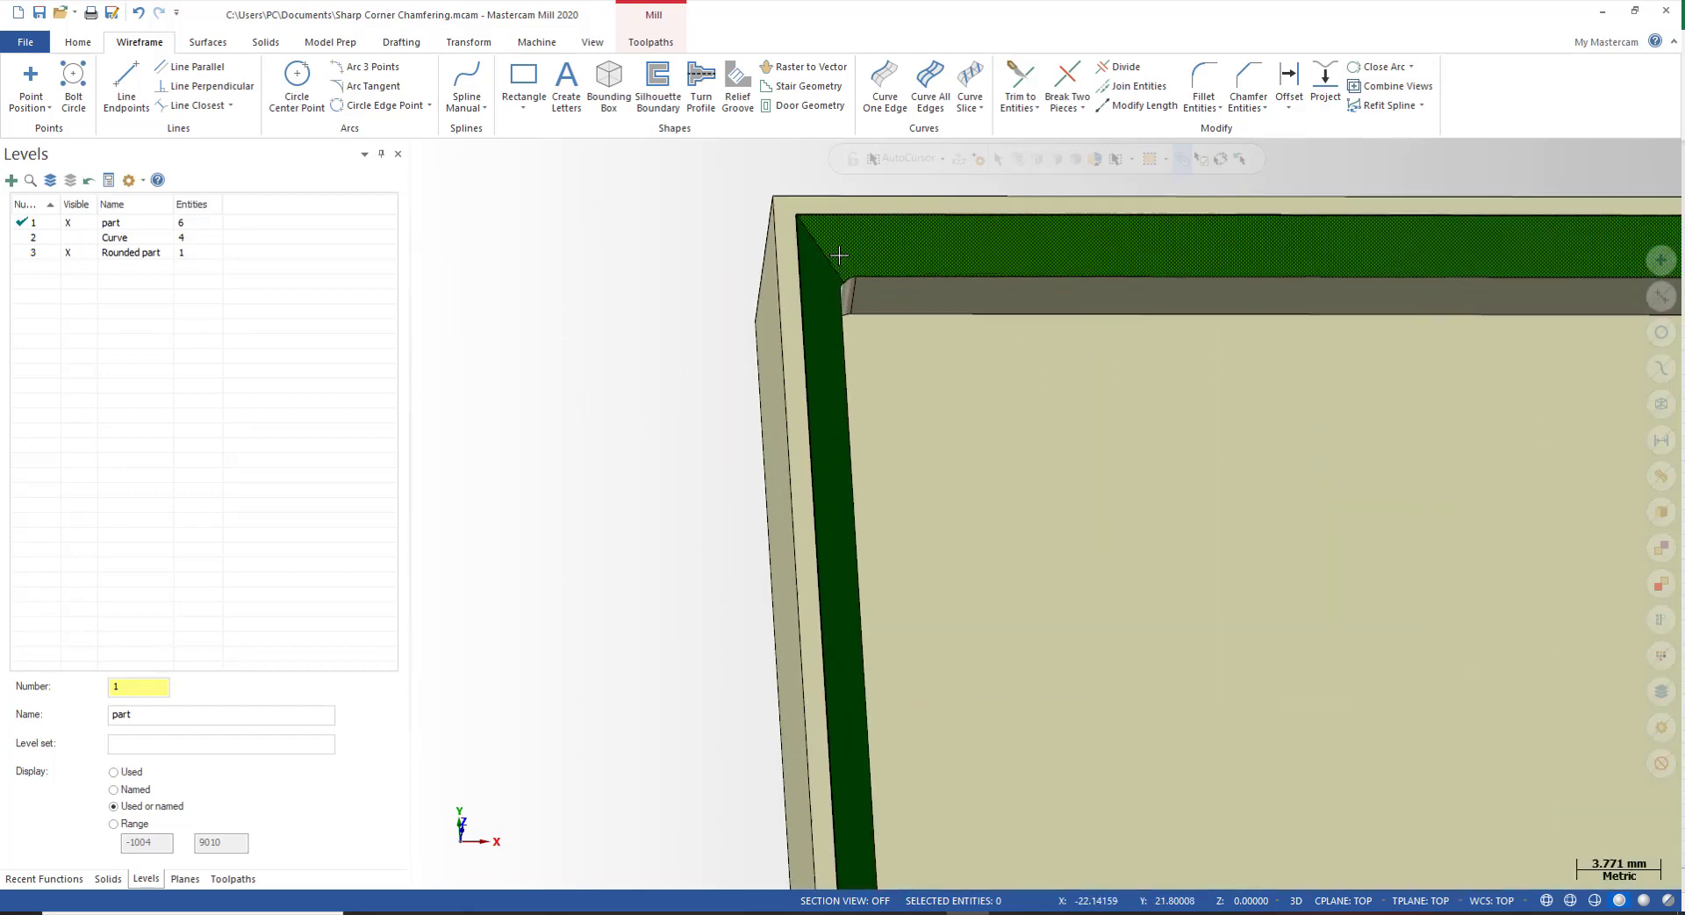
scroll(614, 391, down, 4)
scroll(825, 324, down, 4)
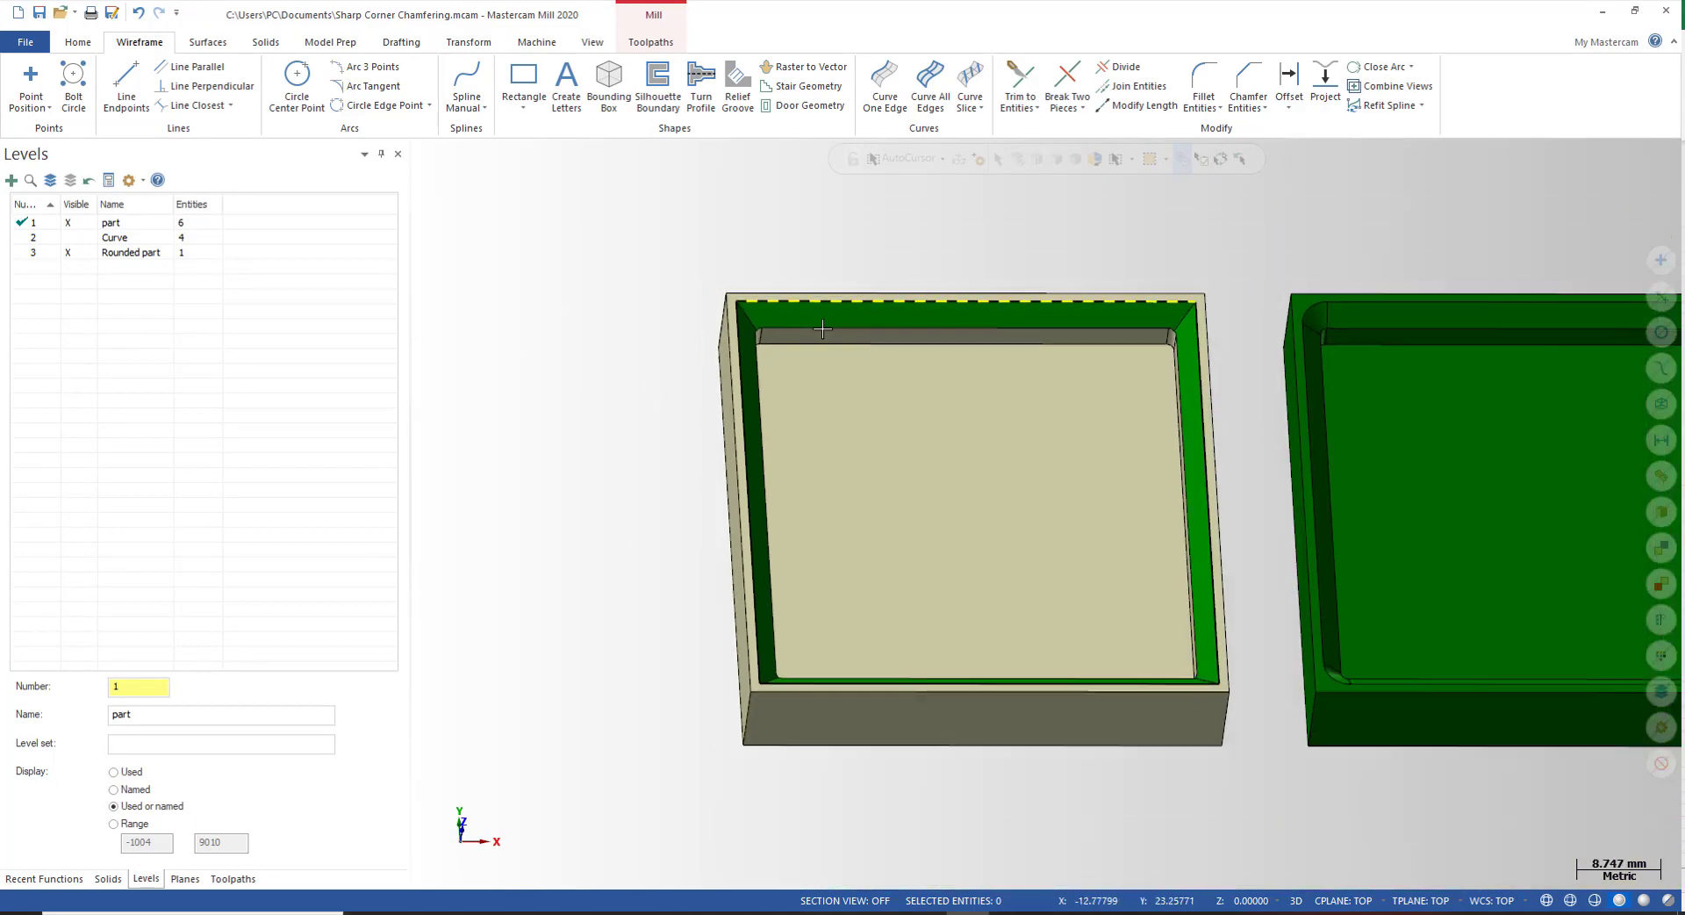
scroll(1463, 350, up, 2)
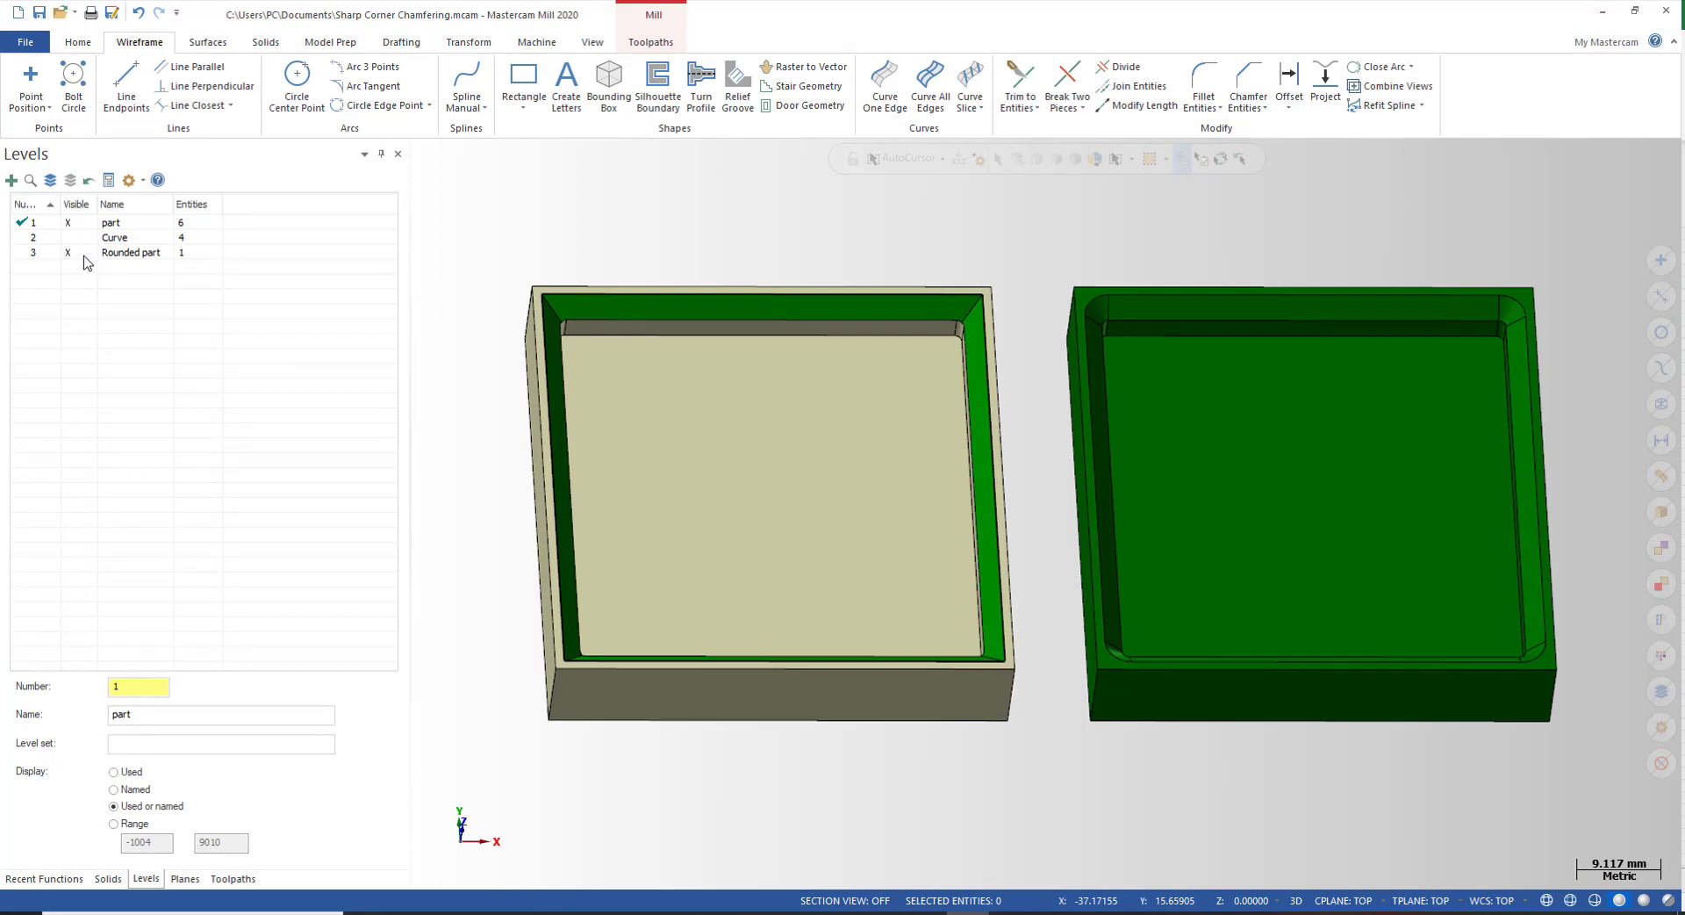
Hide the Rounded part level so only the sharp-cornered part is displayed
click(84, 254)
scroll(1378, 373, down, 2)
scroll(1062, 378, up, 3)
middle_drag(1073, 377, 1041, 334)
key(alt+1)
scroll(1019, 462, up, 3)
middle_drag(1009, 450, 1009, 376)
Open the toolpath list and go through the remachining and 2D chamfer operations beside the part
click(234, 879)
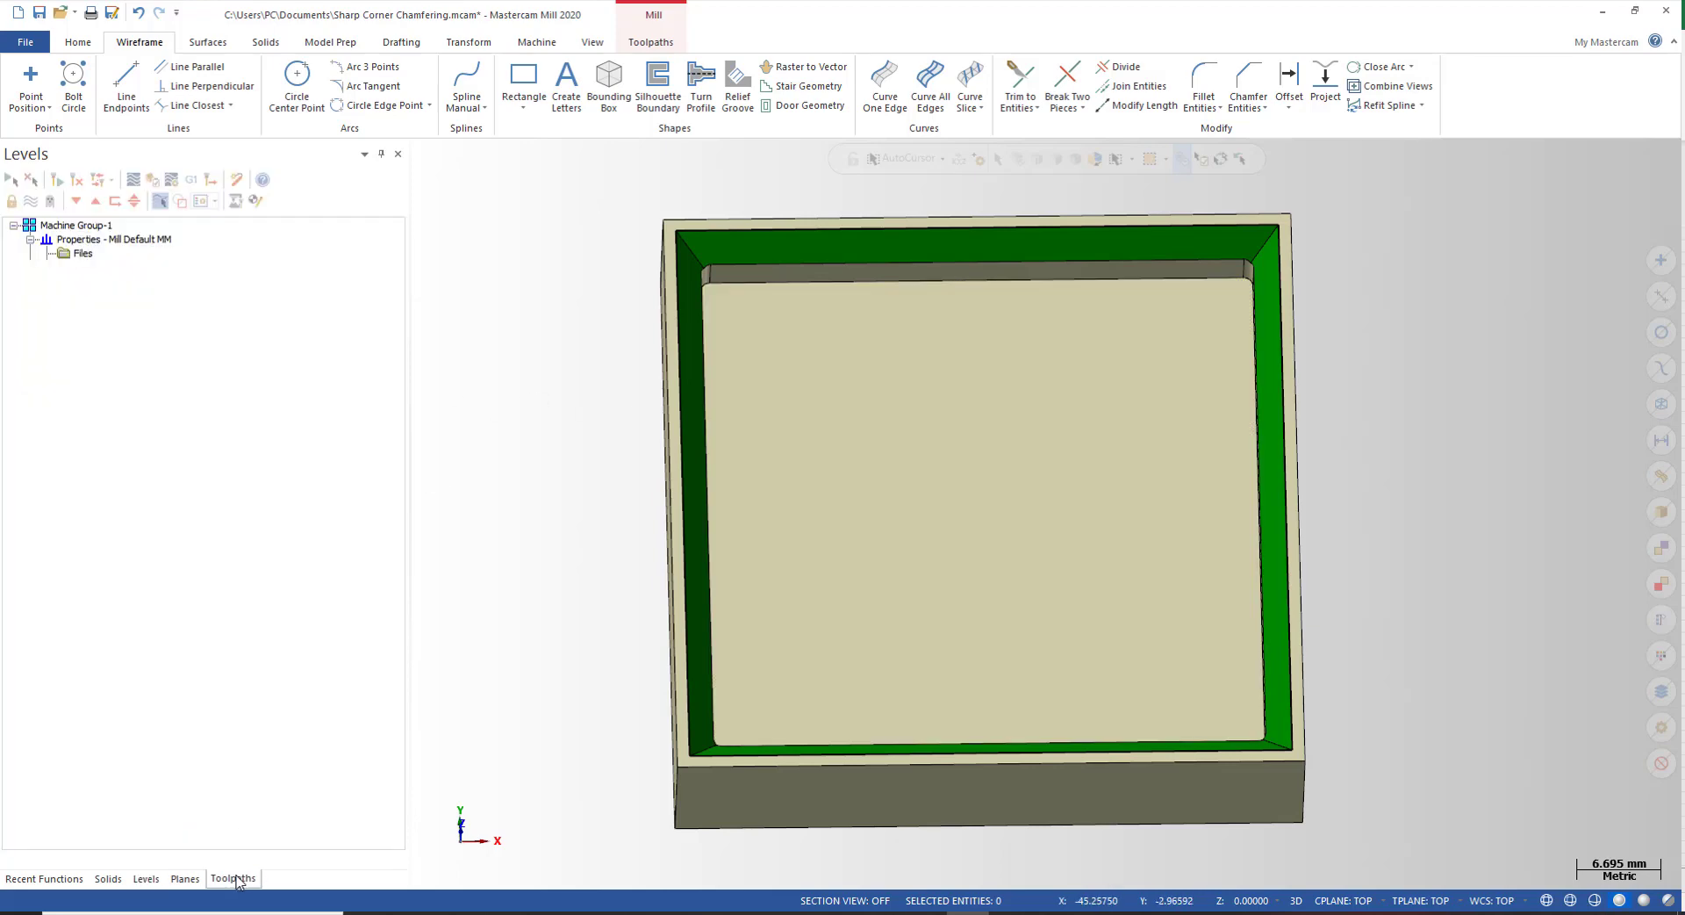
click(149, 323)
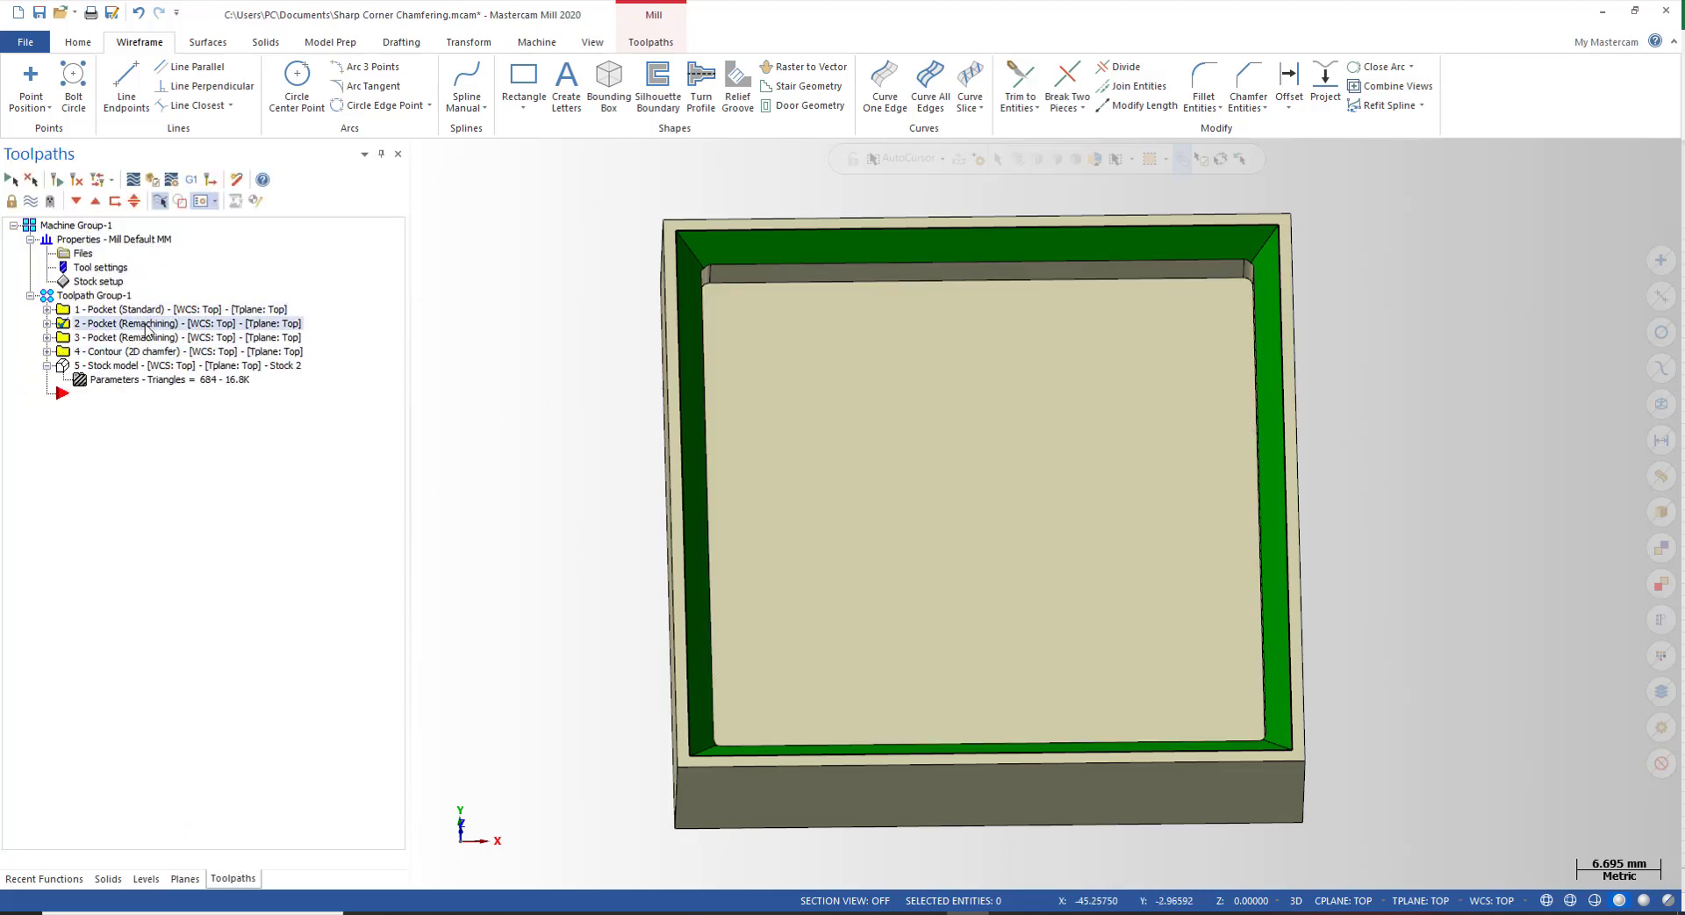
mouse_move(835, 362)
middle_down()
mouse_move(1110, 333)
mouse_move(1093, 329)
middle_up()
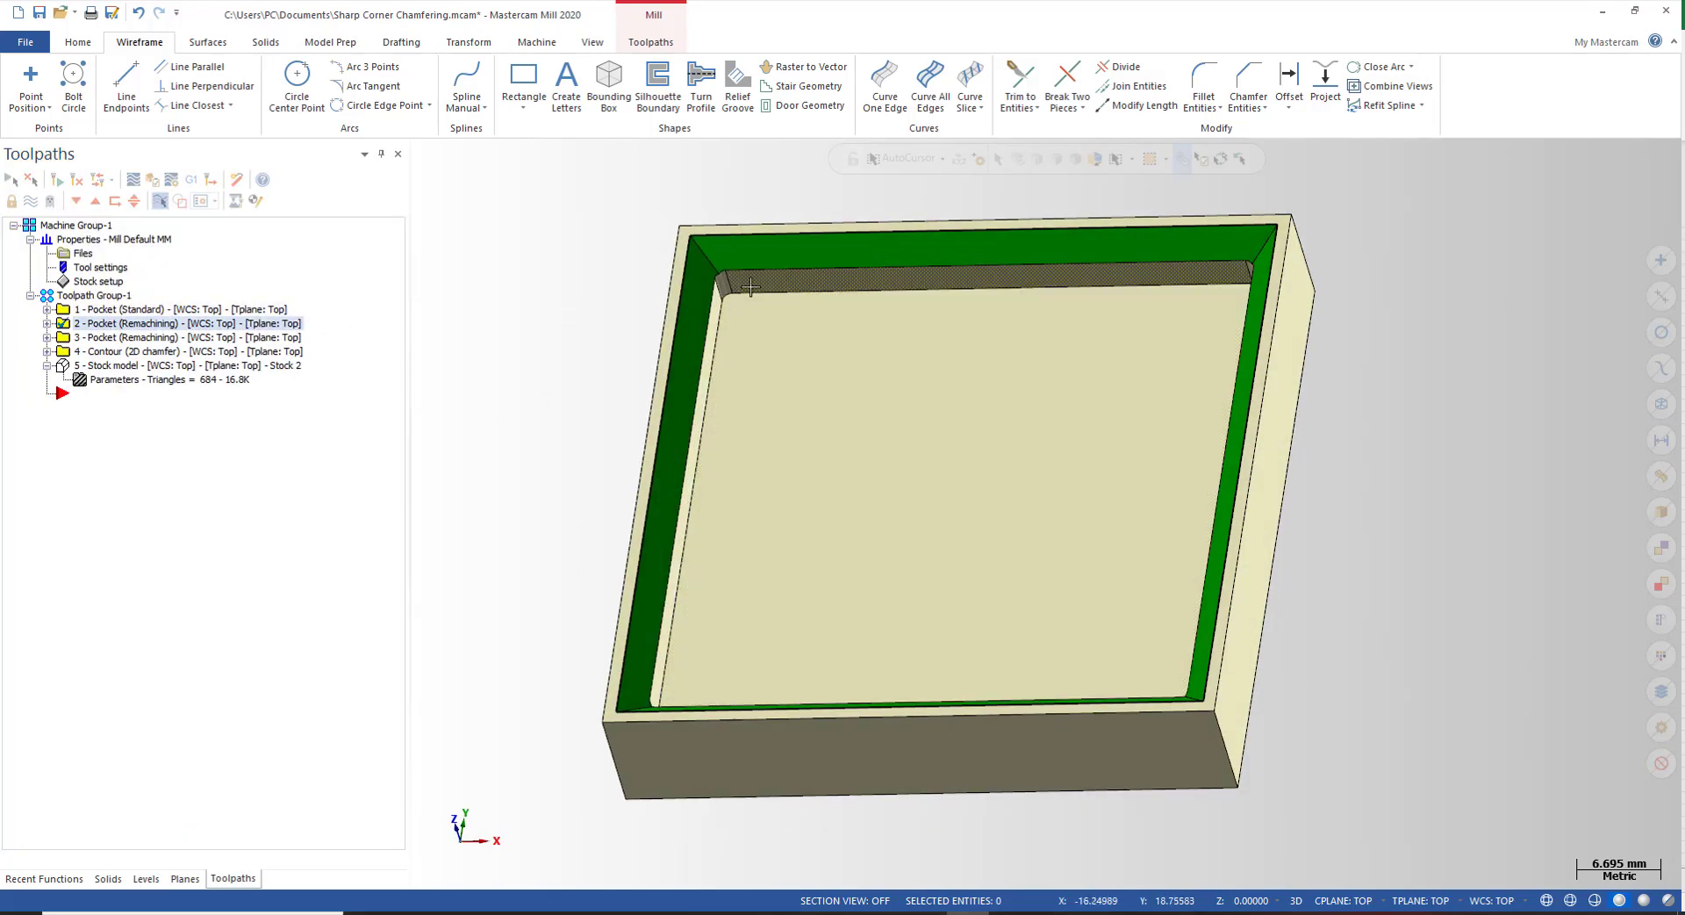
click(113, 351)
click(121, 338)
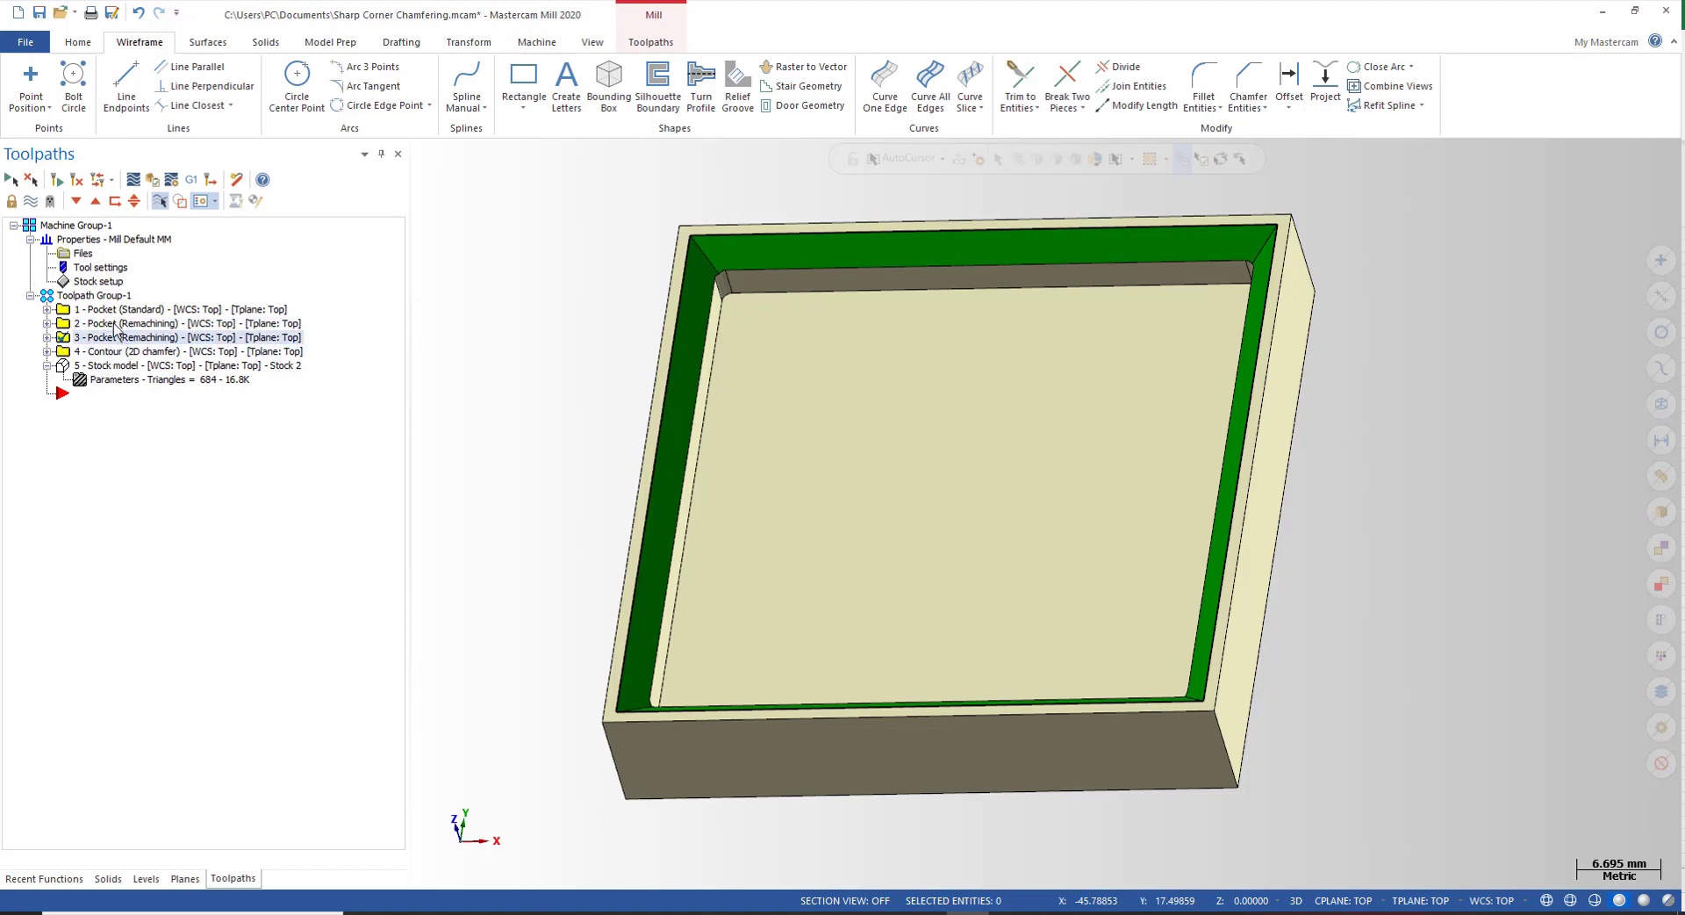
middle_drag(790, 354, 895, 320)
click(138, 351)
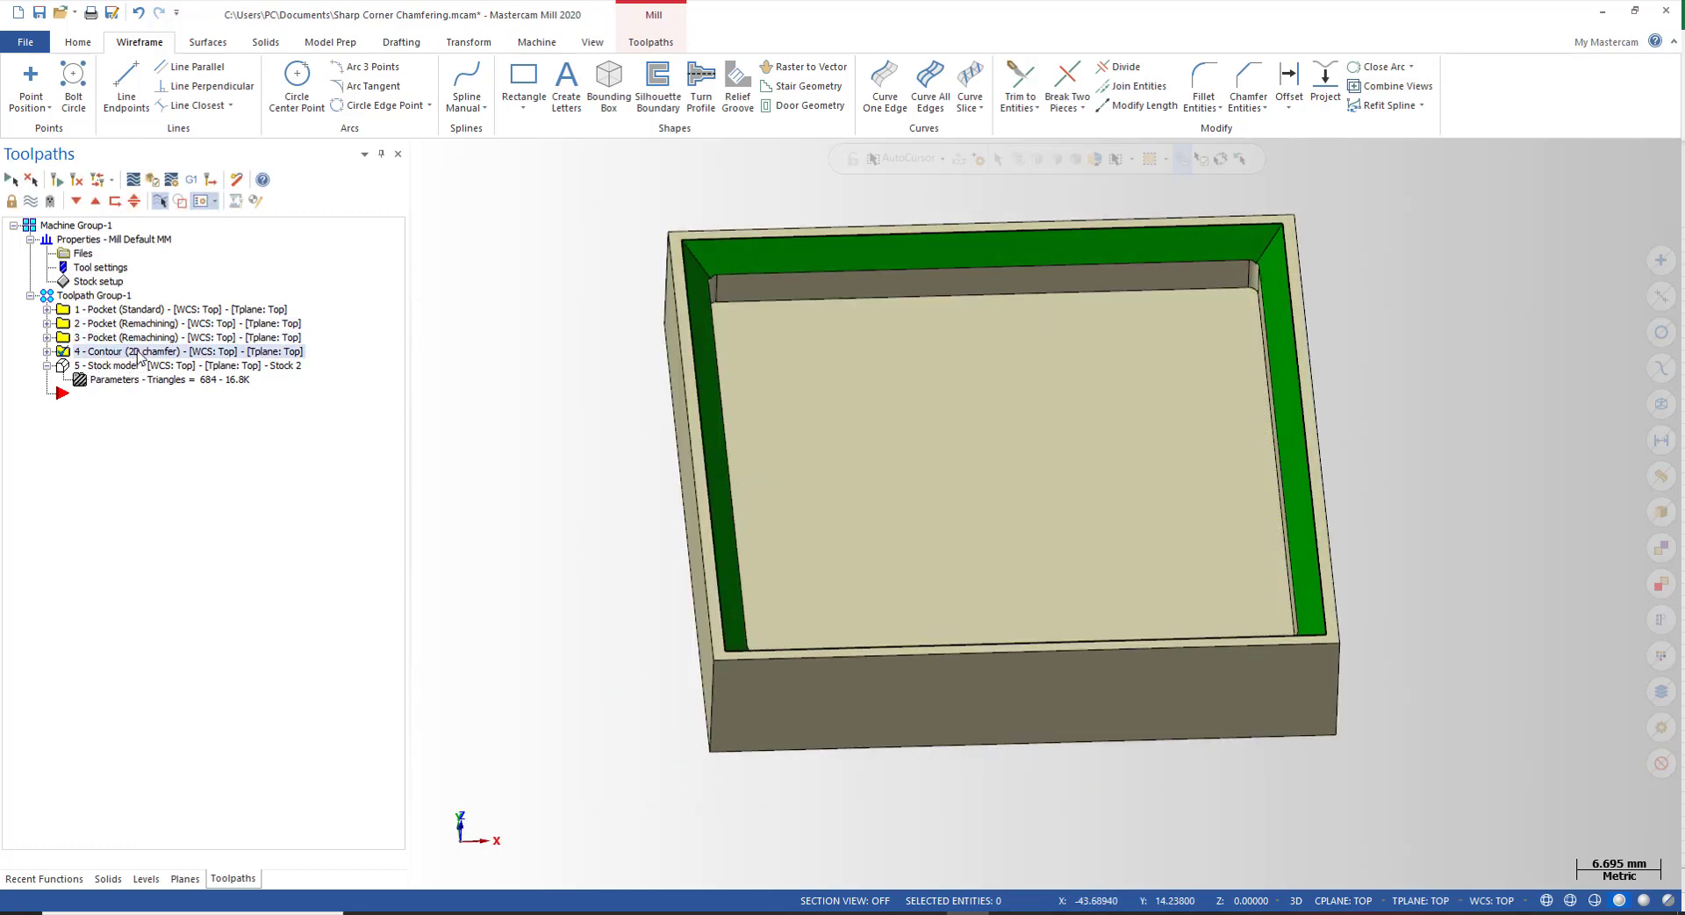
View the toolpaths of the standard pocket, both remachining pockets and the 2D chamfer contour in turn
click(101, 311)
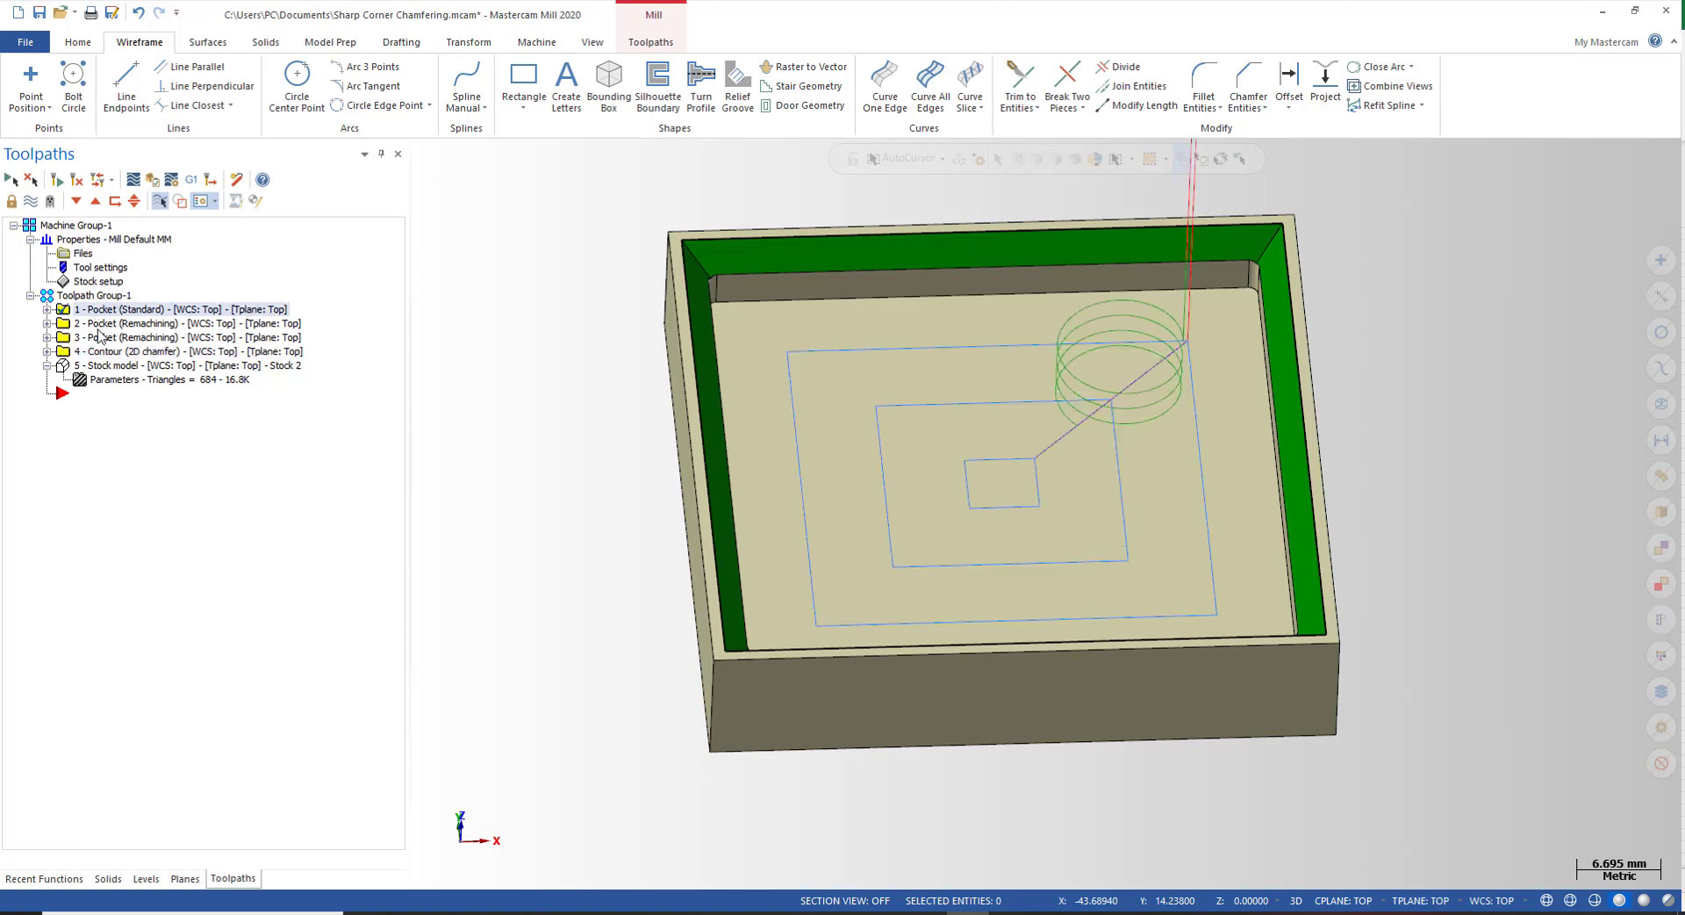
click(102, 324)
click(104, 338)
click(107, 312)
click(144, 328)
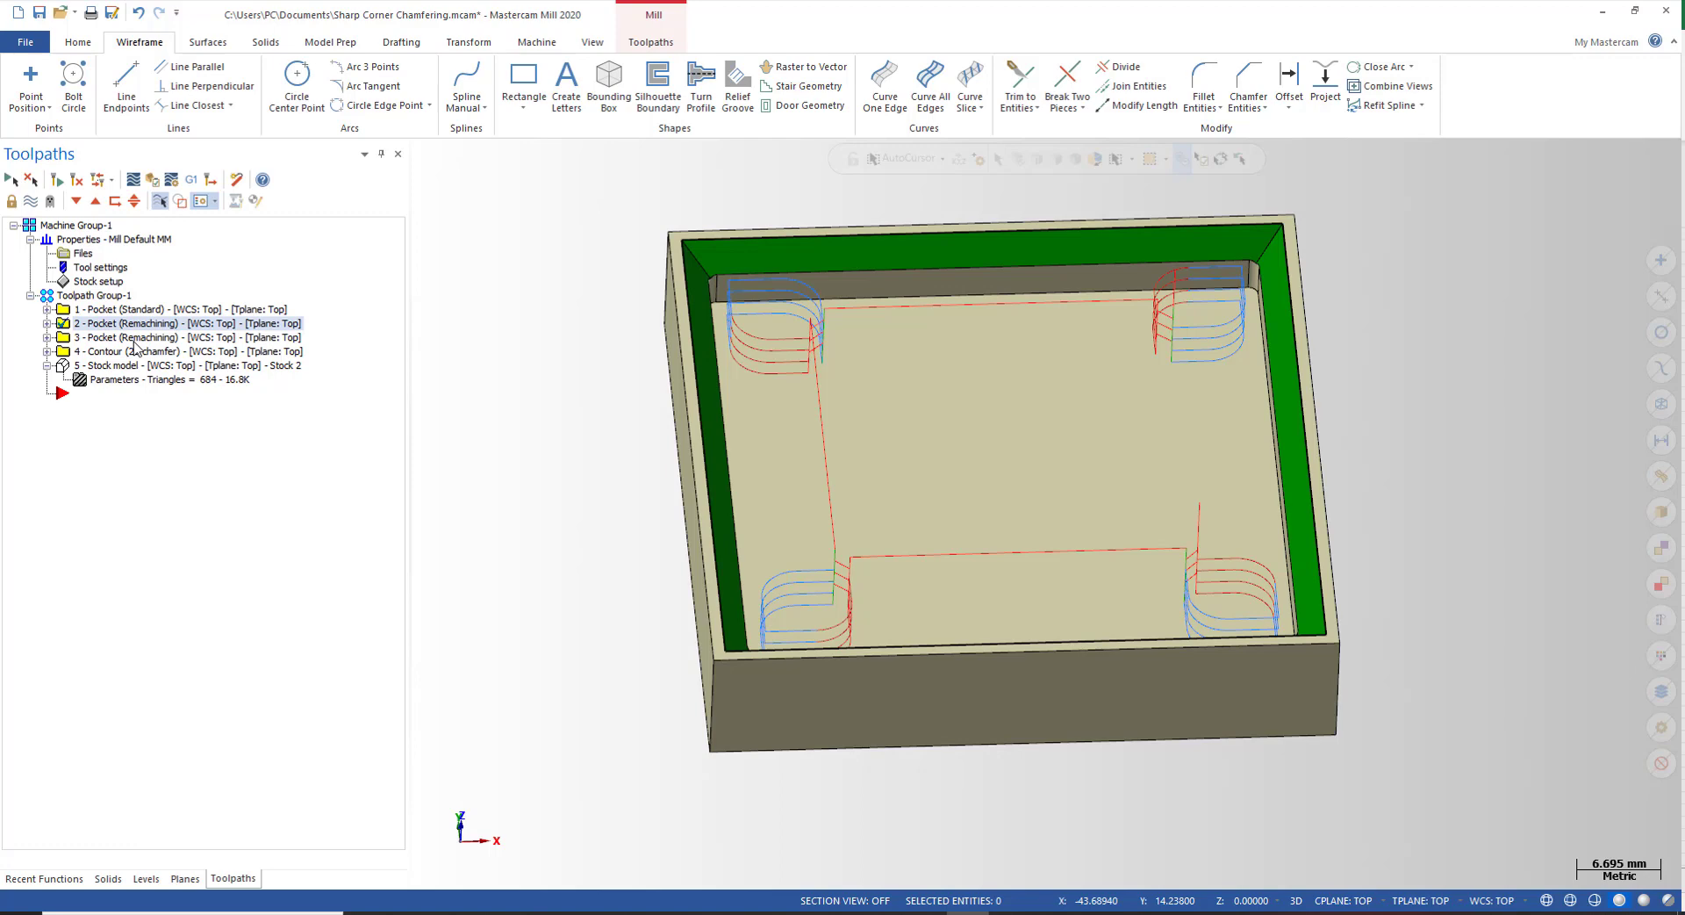
click(135, 340)
click(148, 323)
click(149, 311)
click(148, 324)
click(147, 338)
click(149, 352)
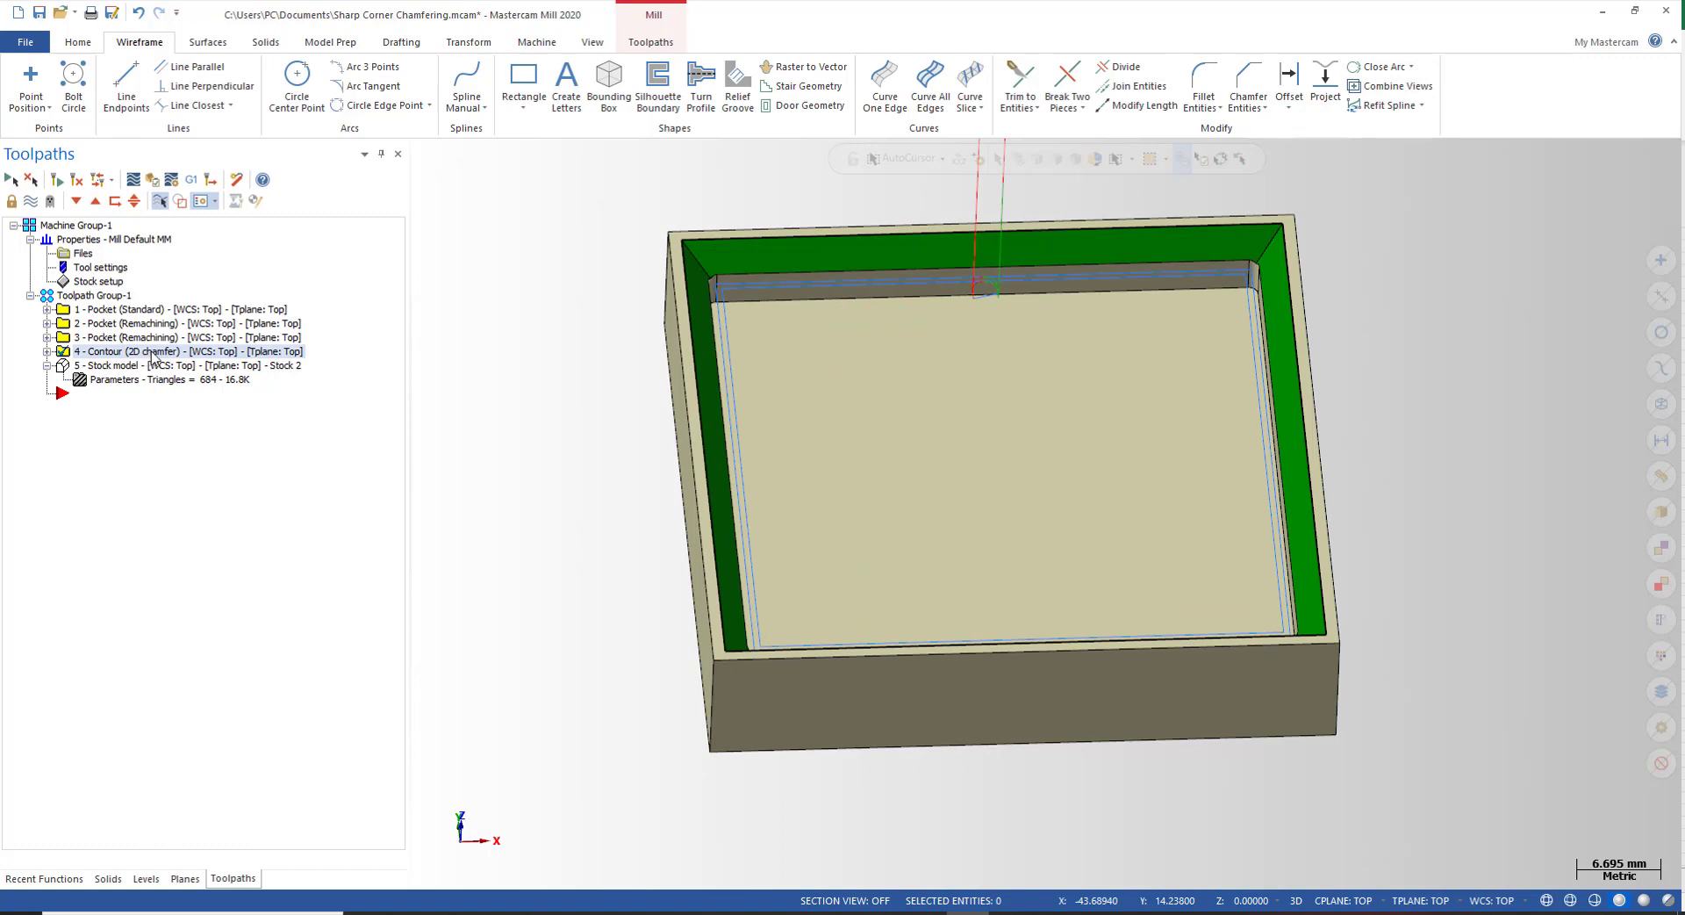
Display the Stock 2 stock model and inspect its chamfered corners from the top and an angled view
click(138, 341)
click(133, 352)
click(133, 364)
scroll(1321, 231, up, 3)
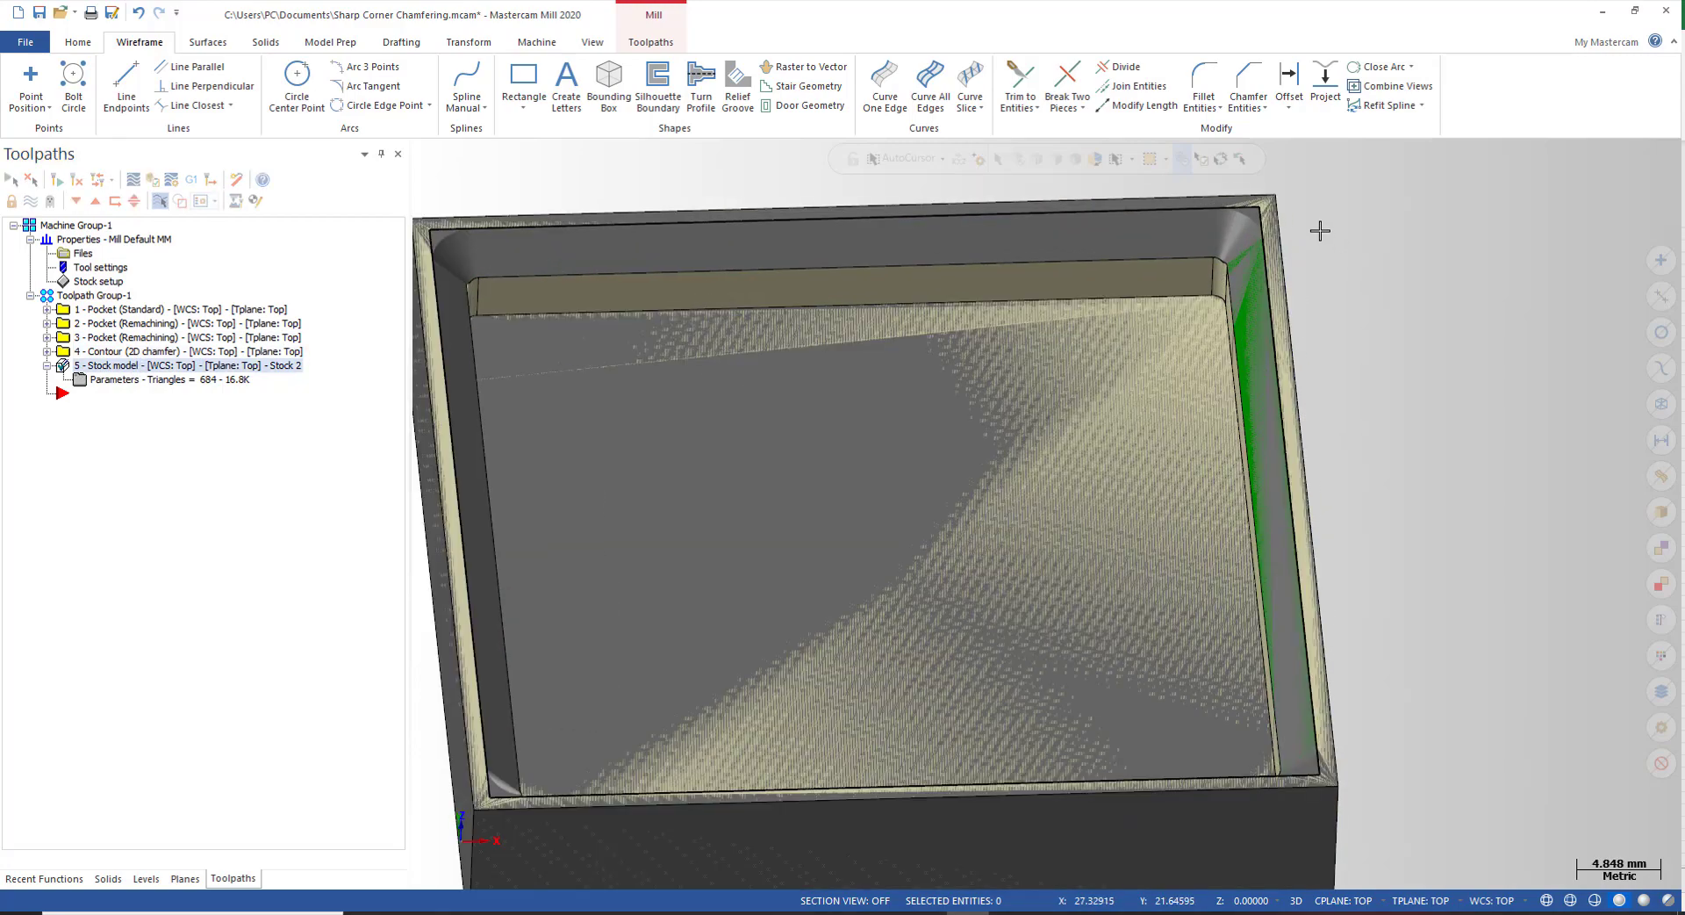
key(alt+1)
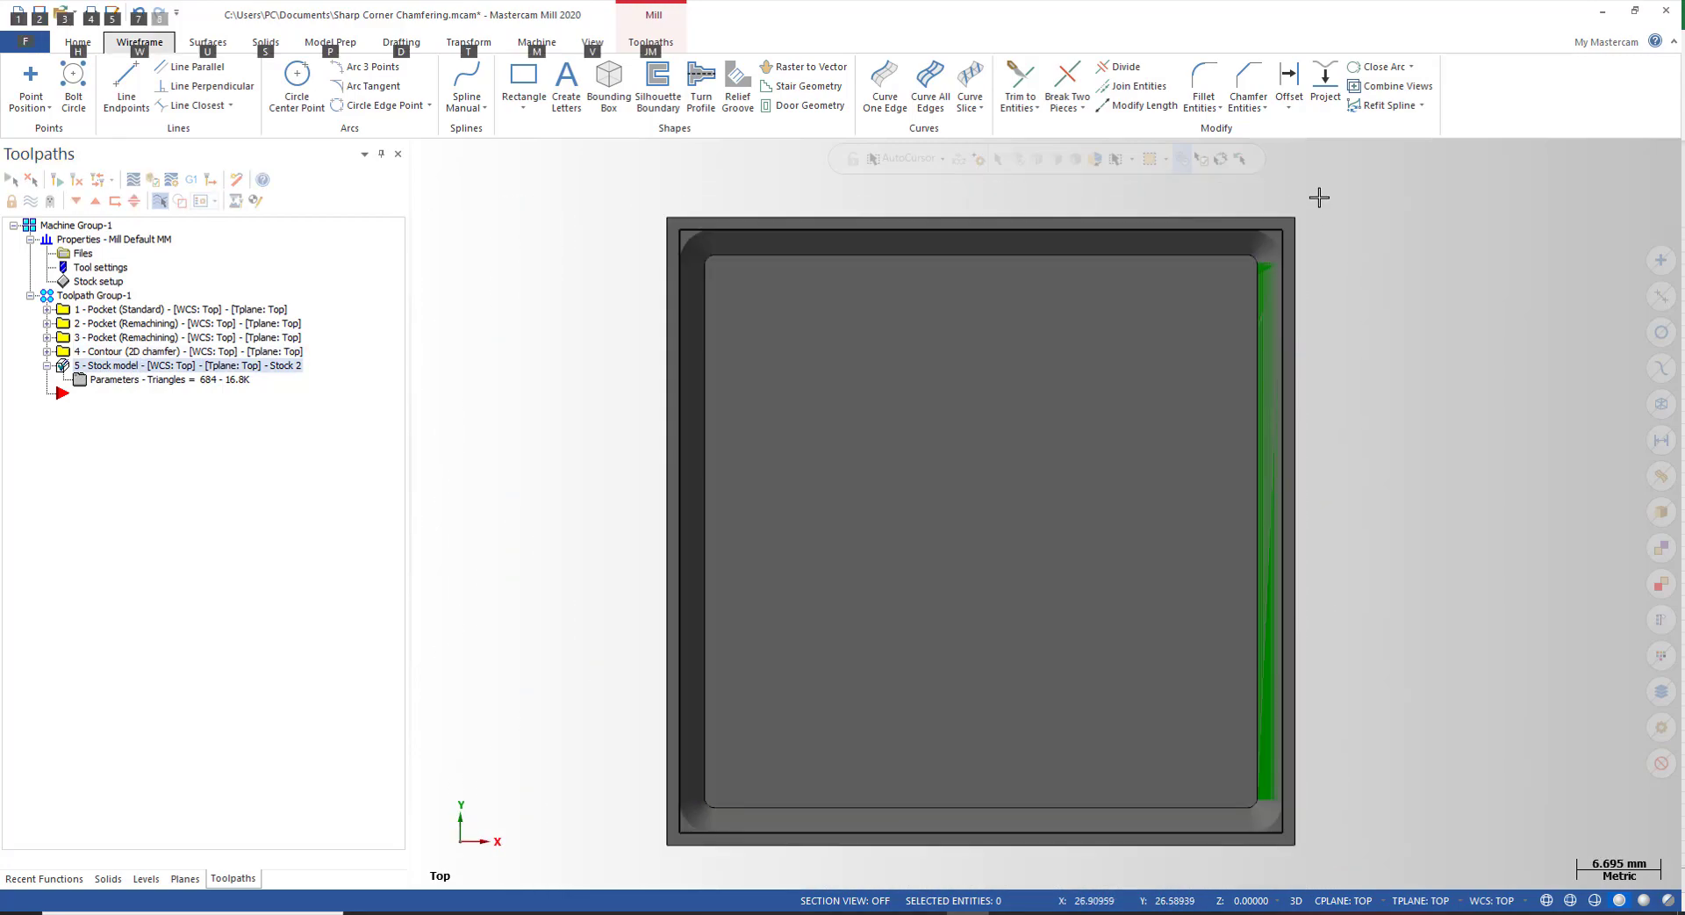
key(alt+7)
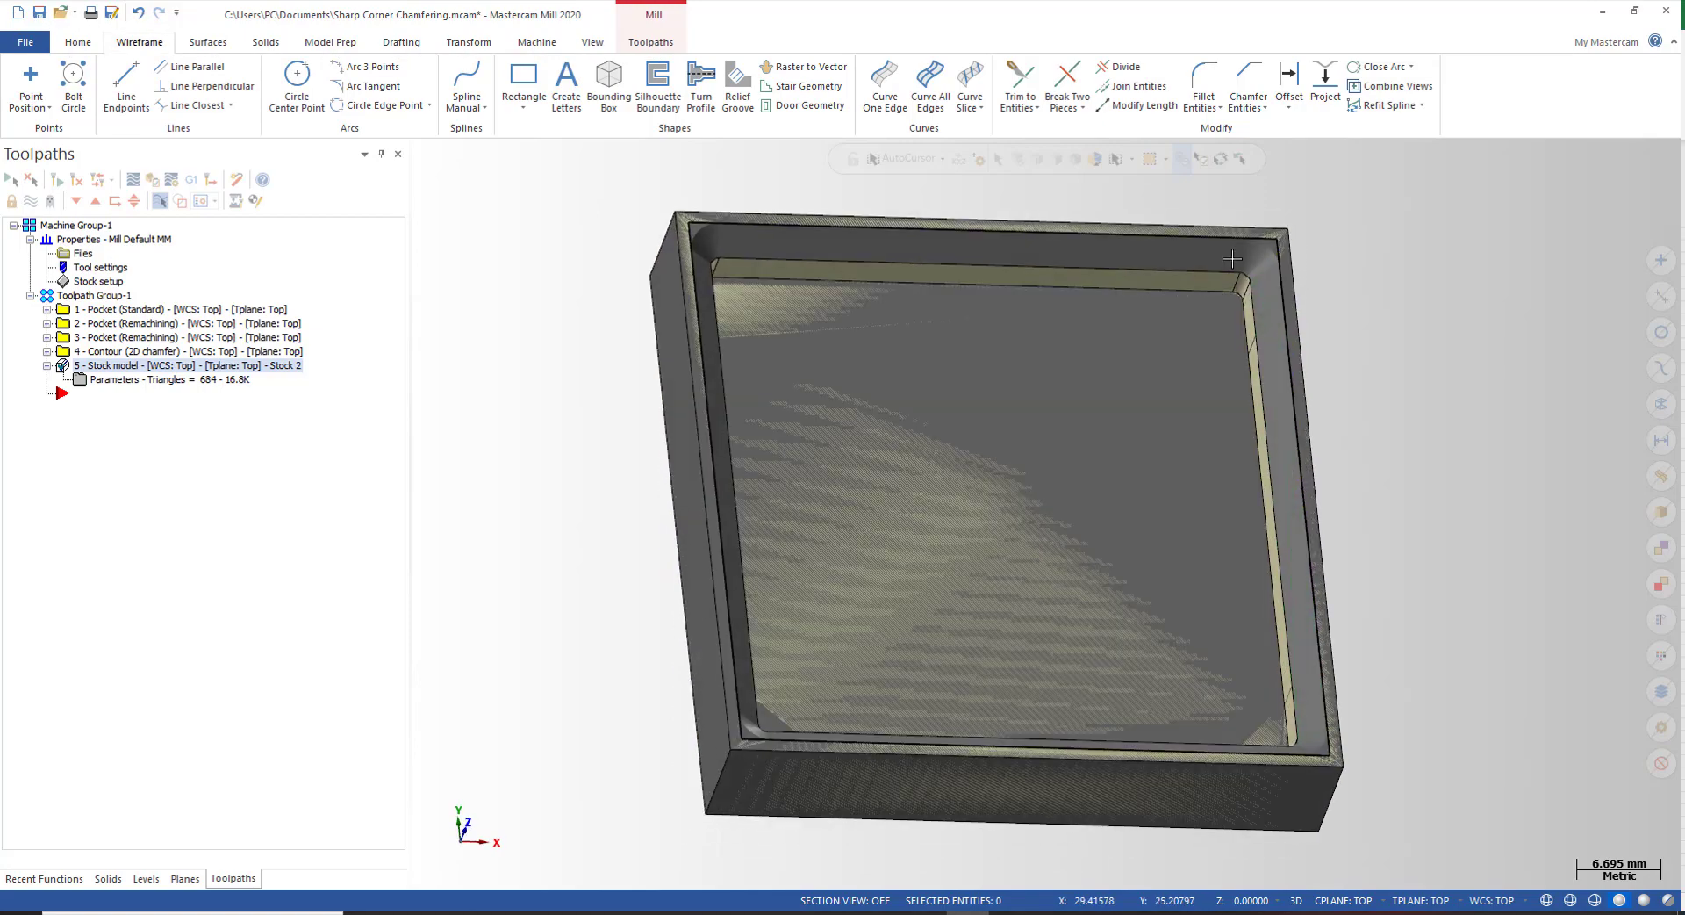
Show the Rounded part level beside the stock model to compare the corners, and hide it again
click(146, 878)
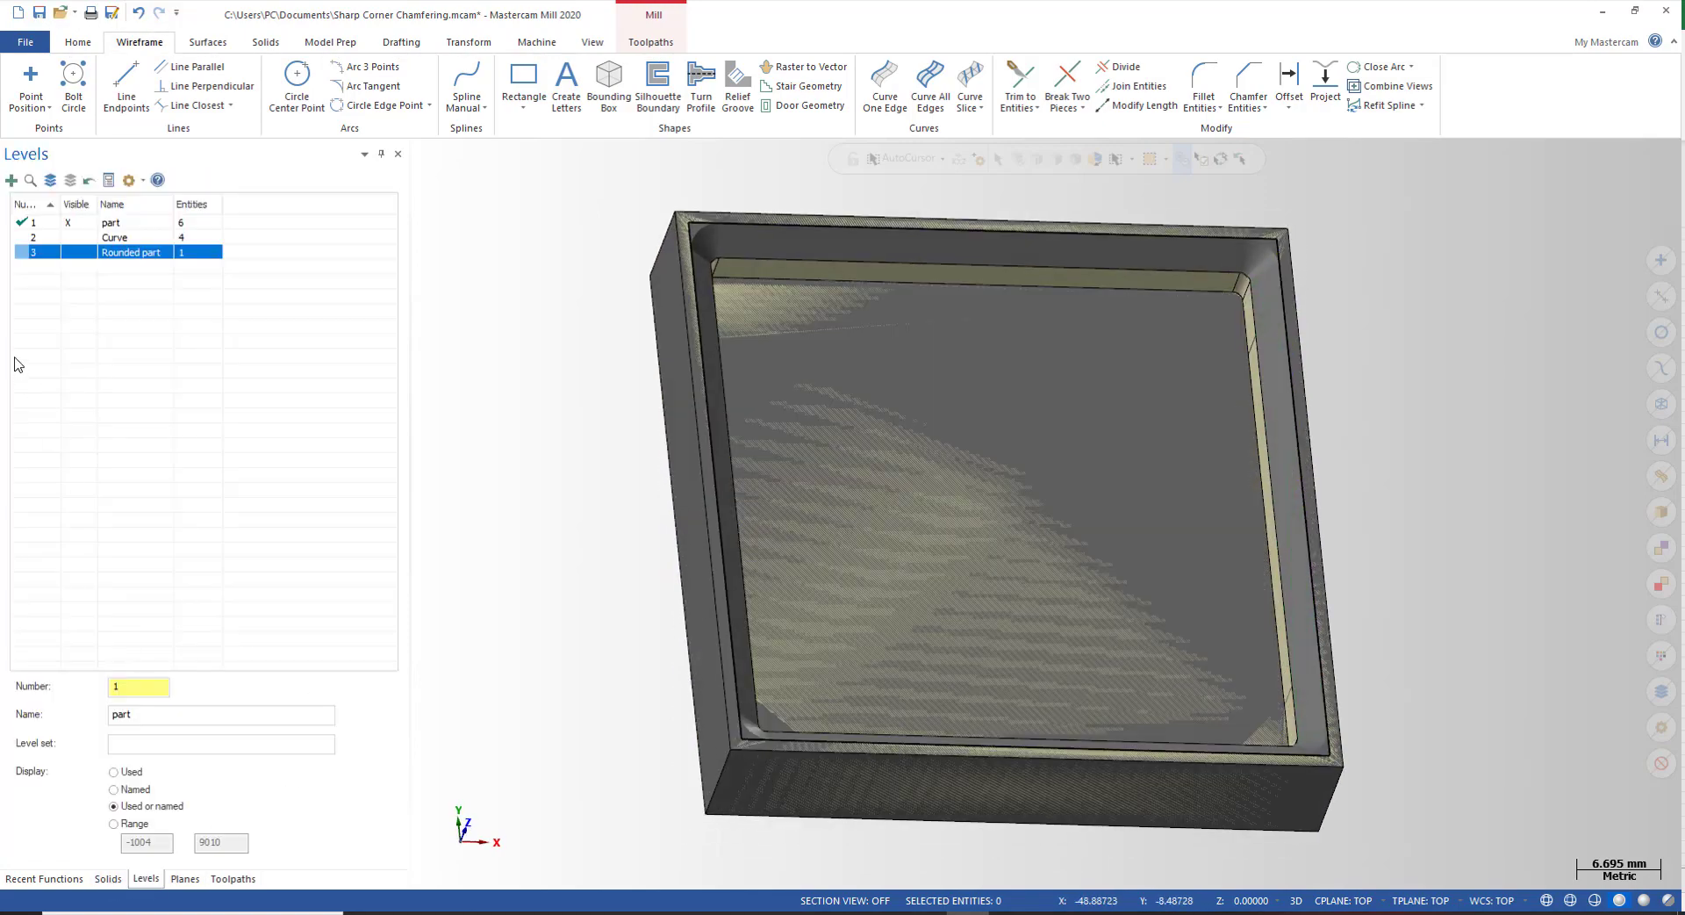
click(78, 252)
scroll(1344, 346, down, 2)
scroll(906, 274, up, 5)
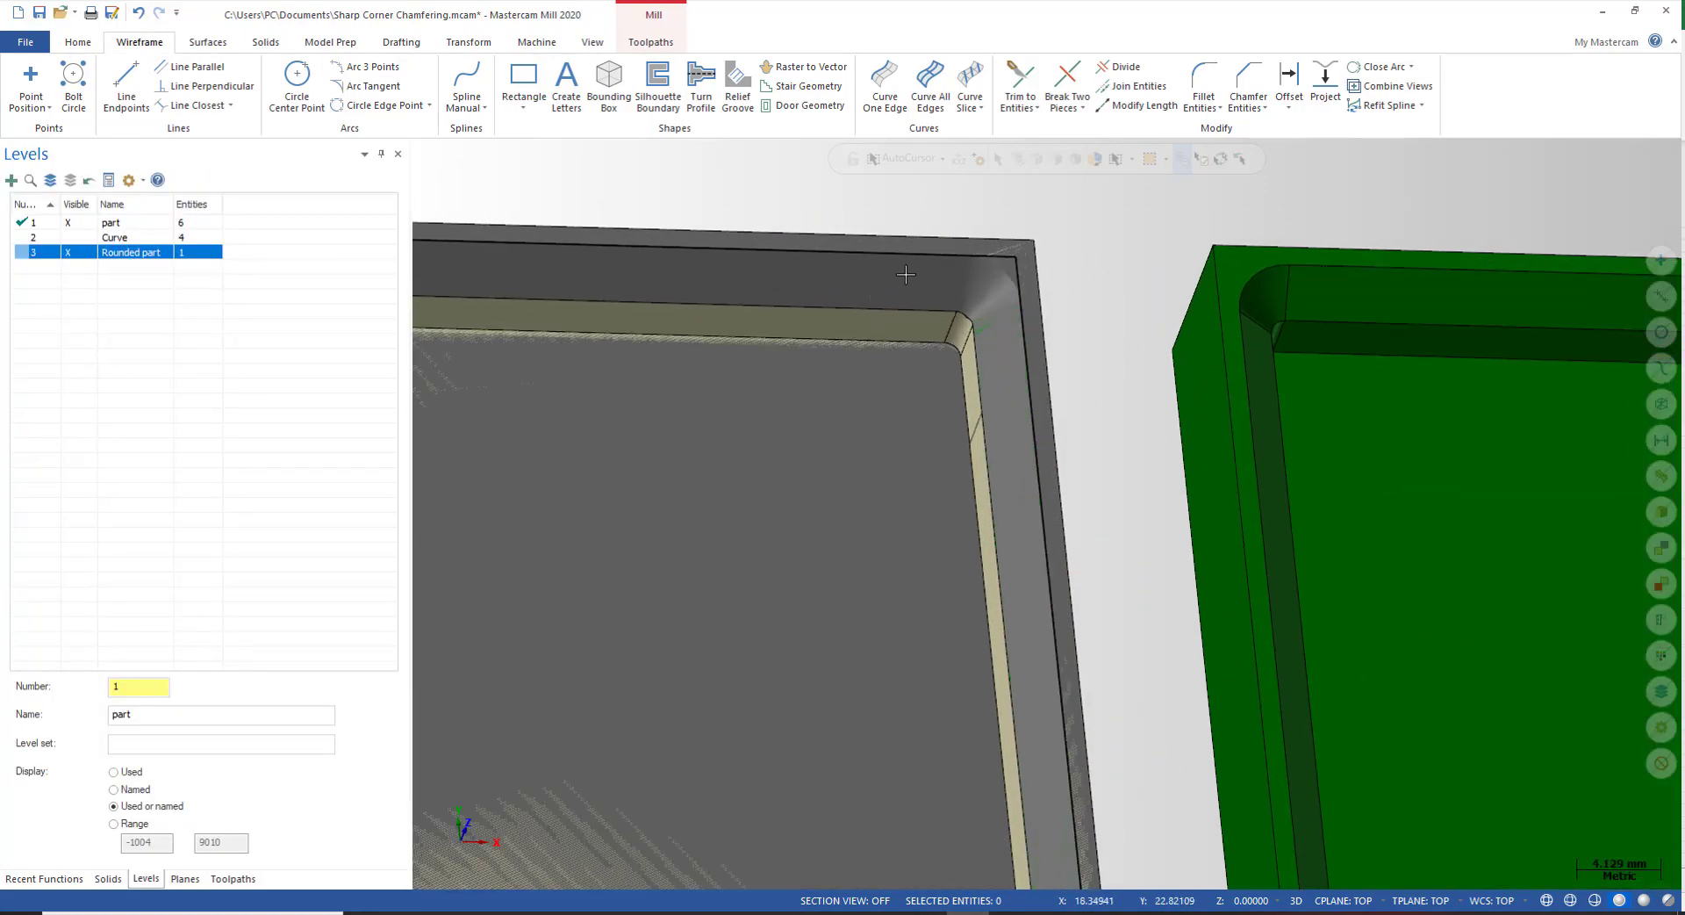
click(75, 252)
scroll(1131, 408, down, 1)
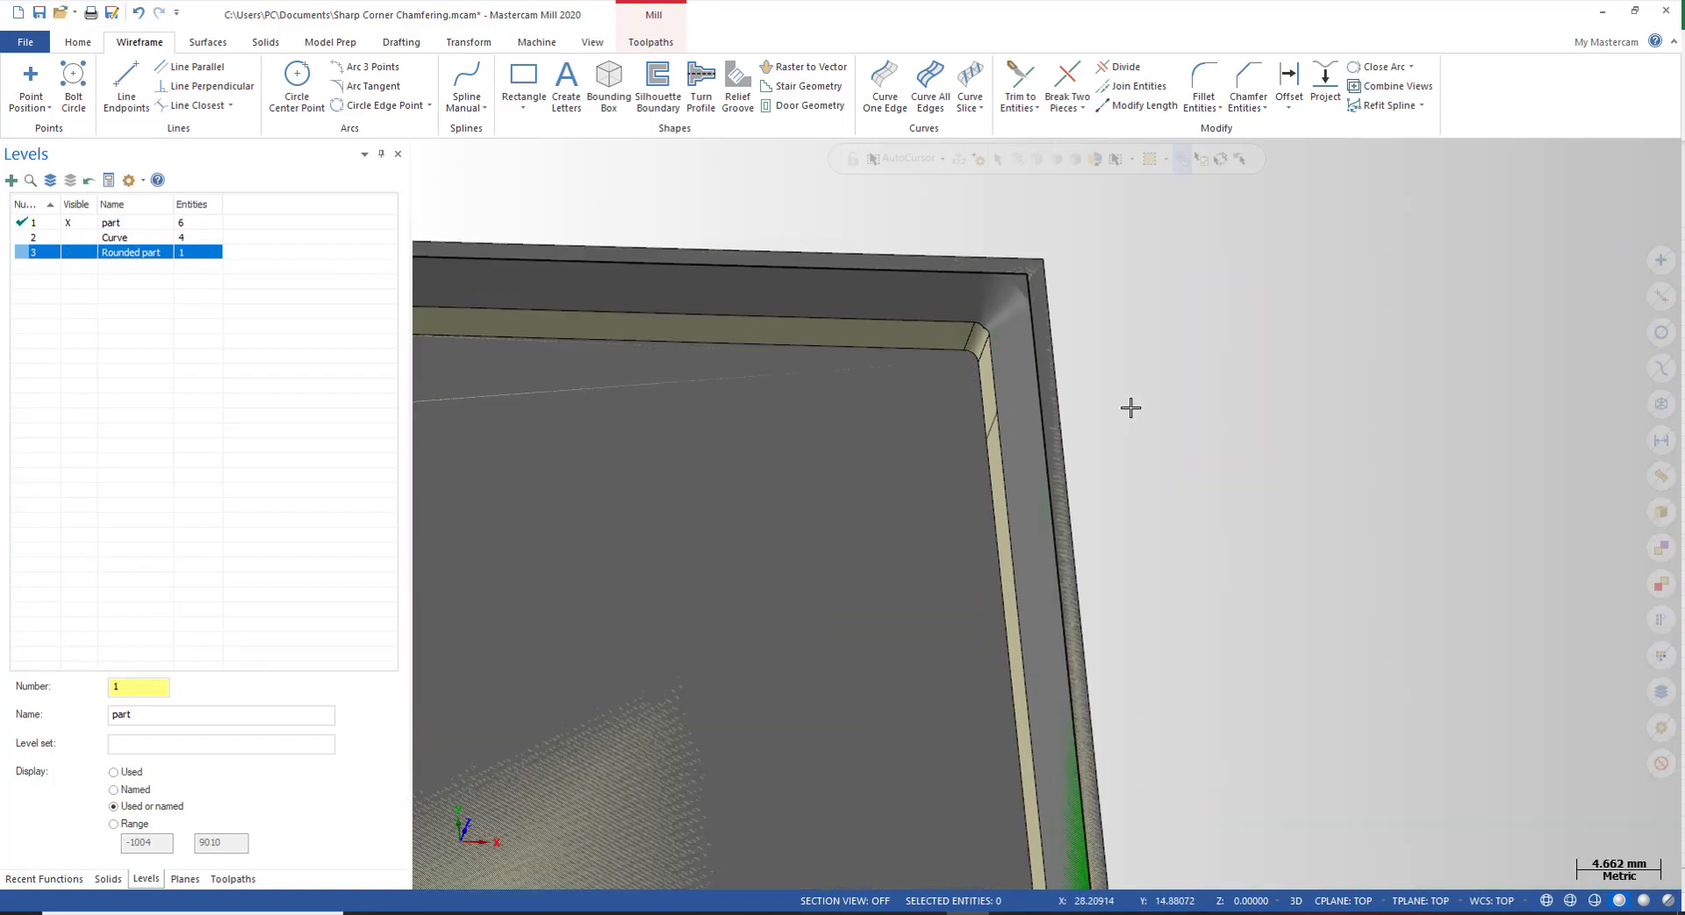
Examine the stock model's two rear pocket corners up close where the chamfers meet
scroll(1130, 407, down, 2)
scroll(1245, 320, up, 6)
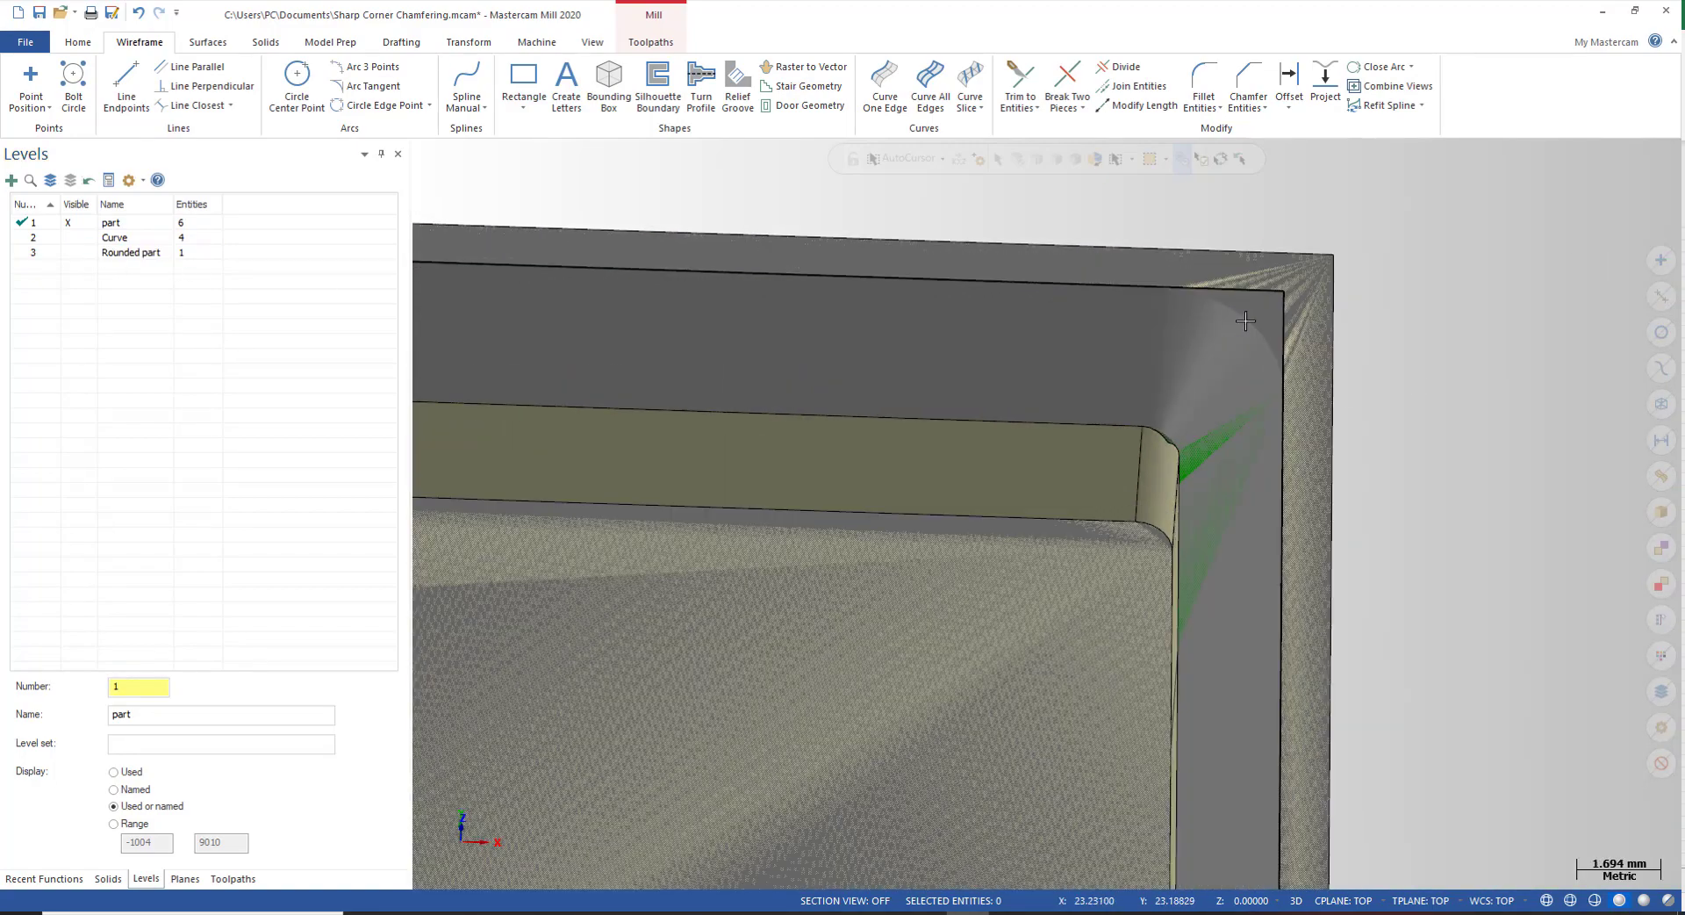
middle_drag(1245, 321, 1267, 357)
scroll(1473, 331, down, 5)
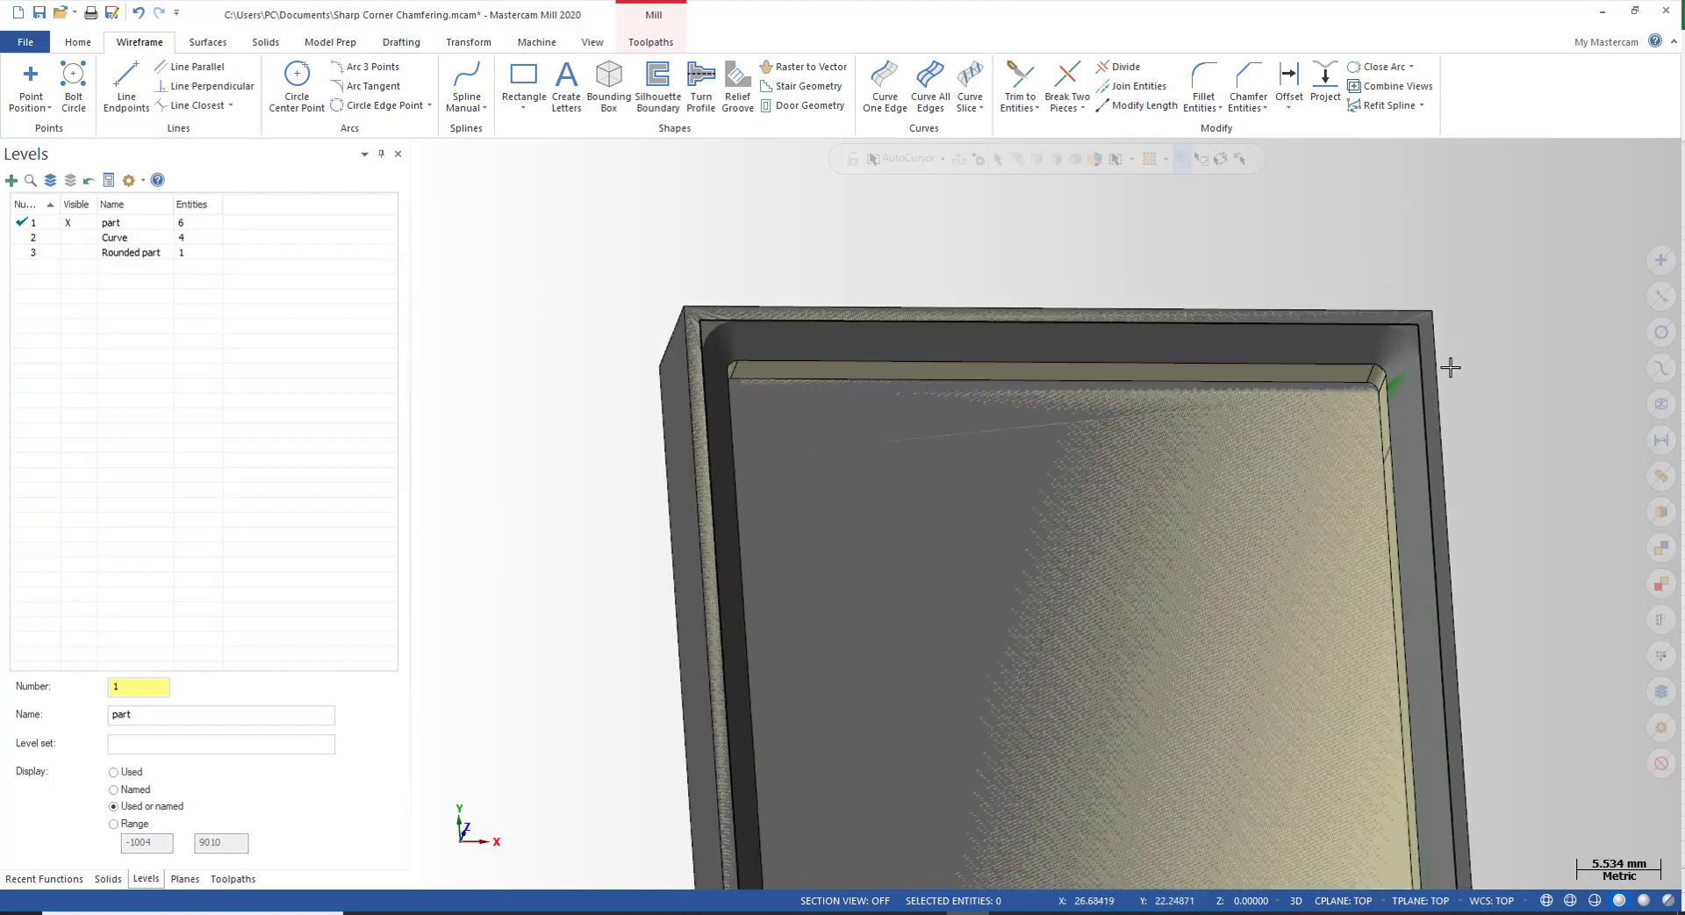
scroll(1451, 367, down, 1)
middle_drag(1451, 367, 1415, 365)
scroll(790, 335, up, 3)
scroll(788, 343, up, 2)
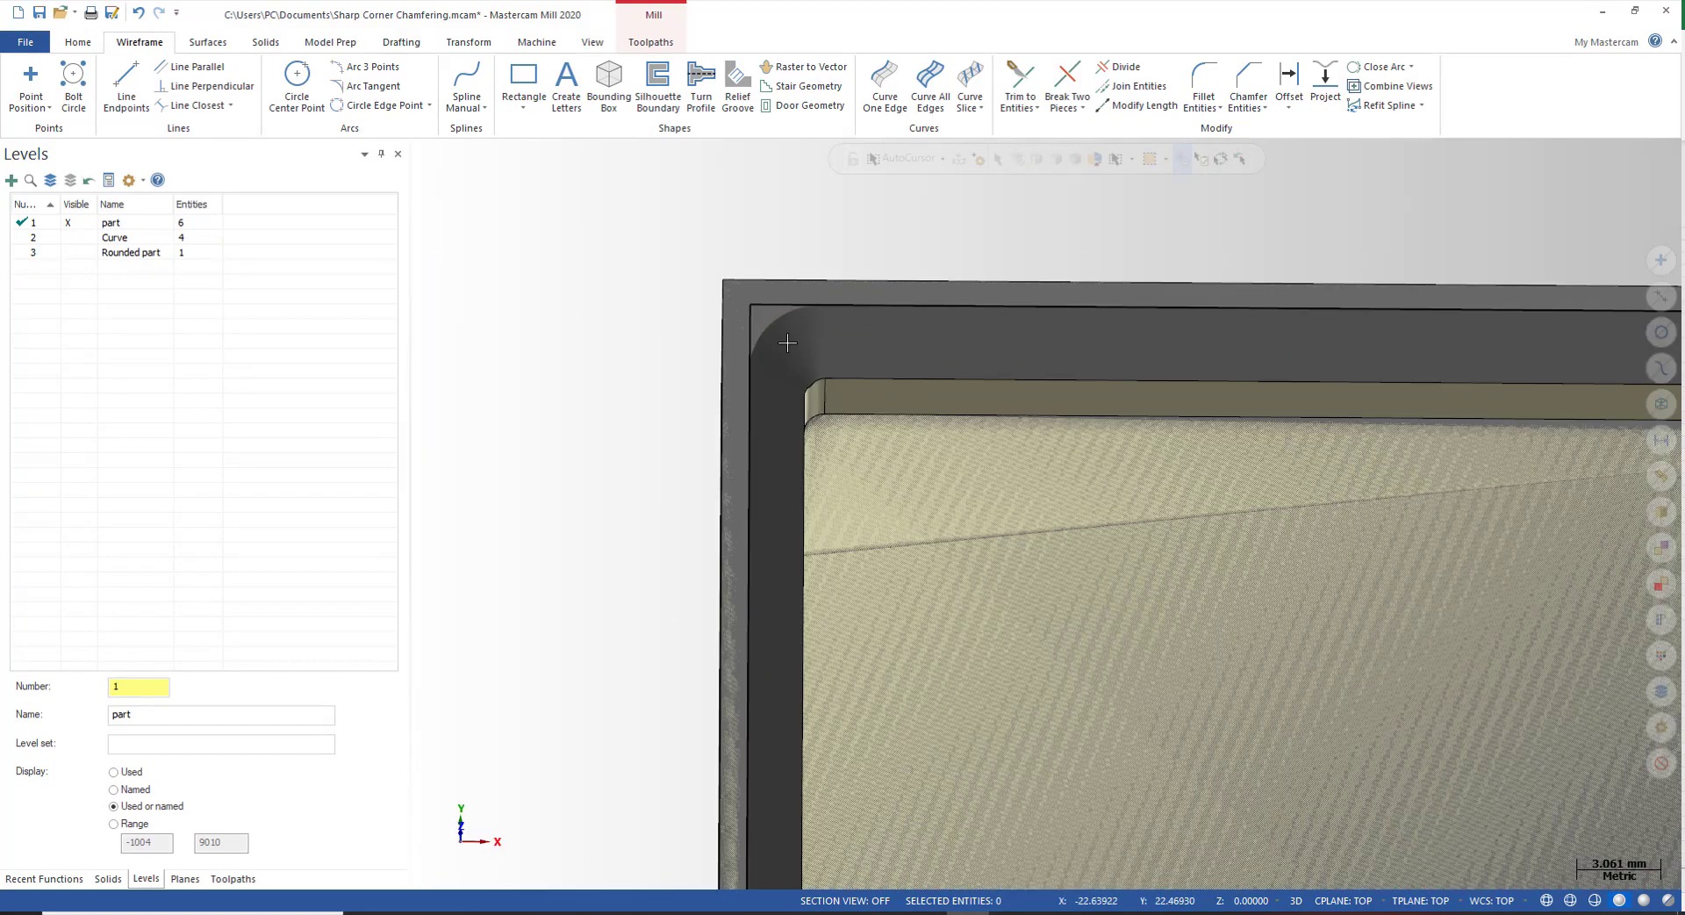
scroll(781, 259, down, 4)
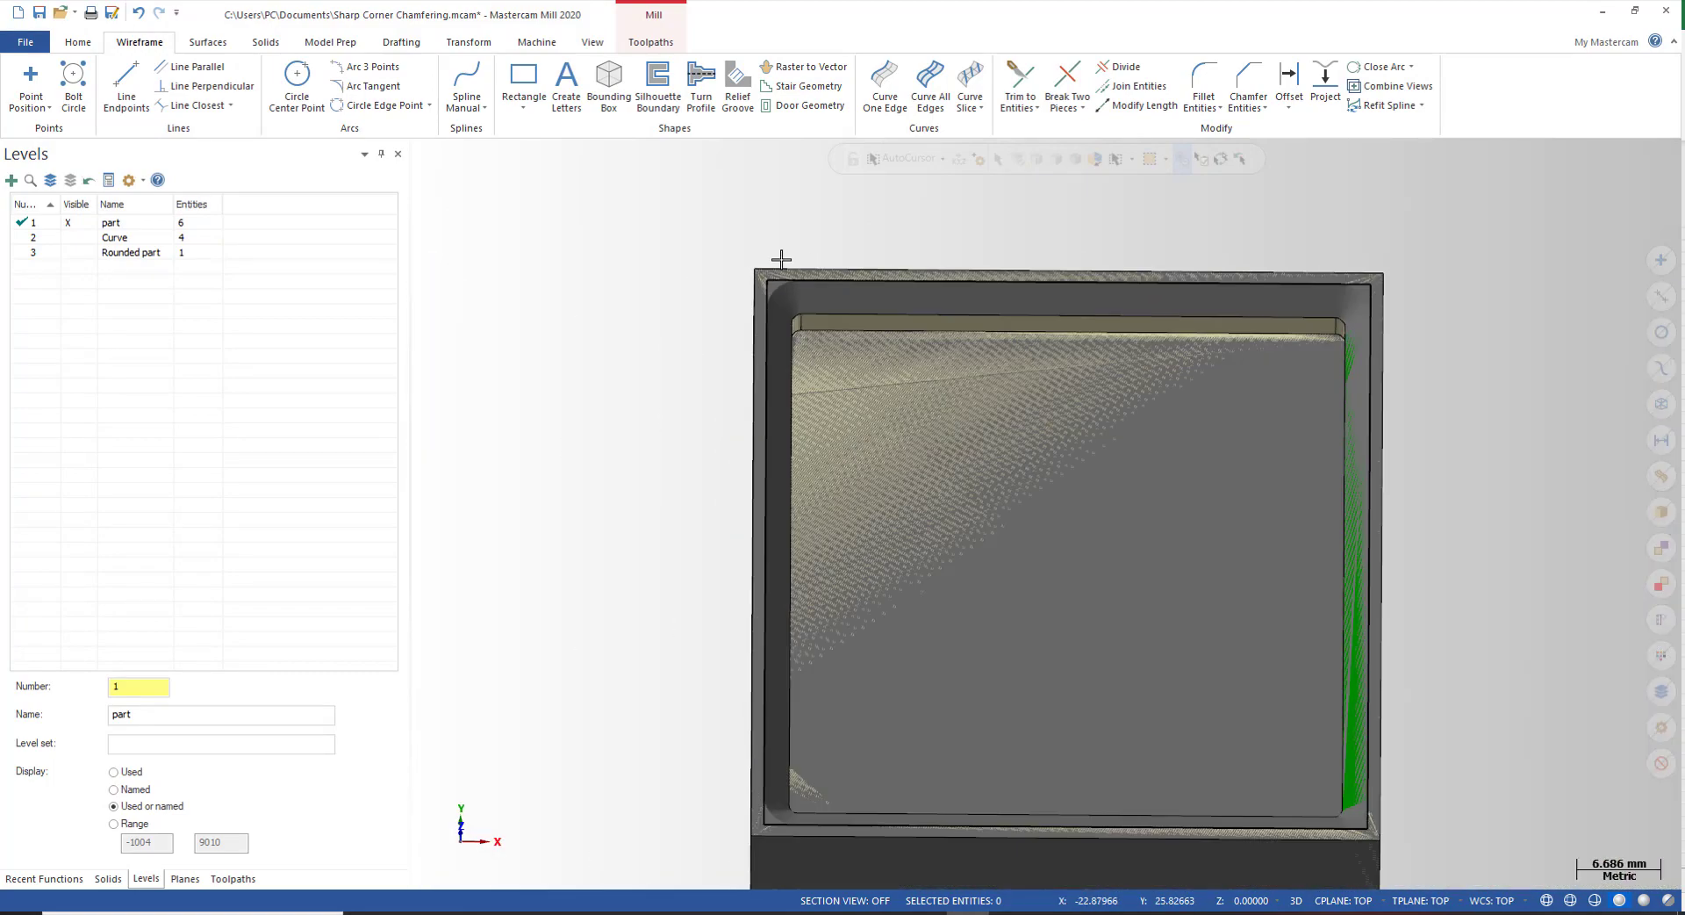
View the 2D chamfer contour toolpath on the part and compare it with the Stock 2 stock model
click(220, 880)
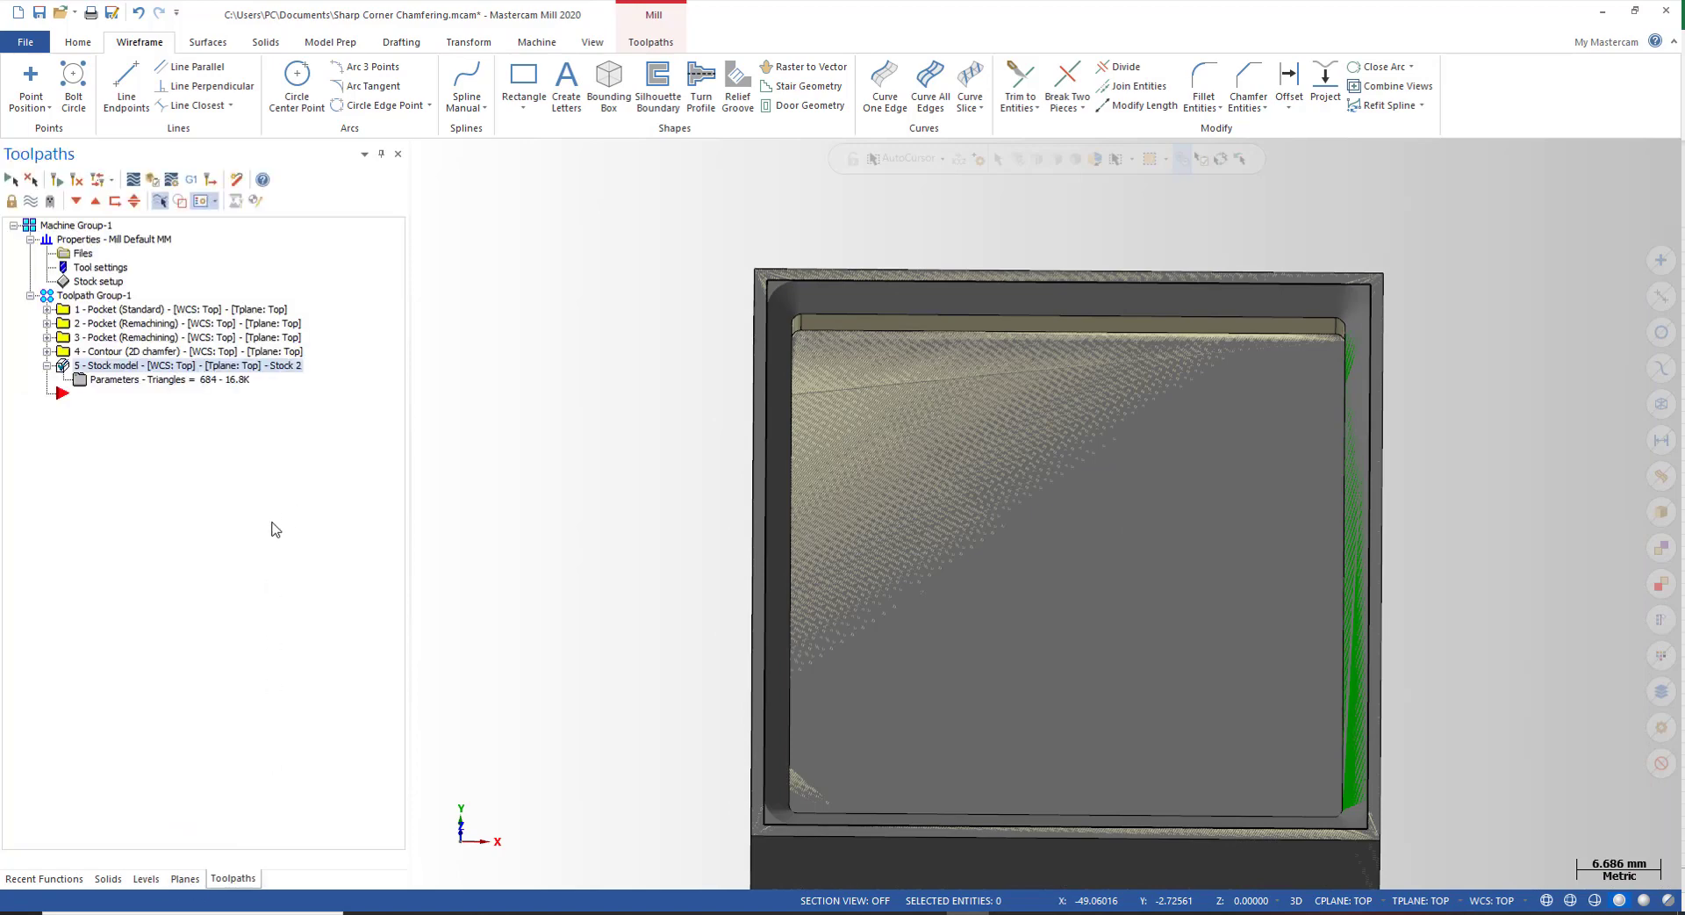
click(219, 352)
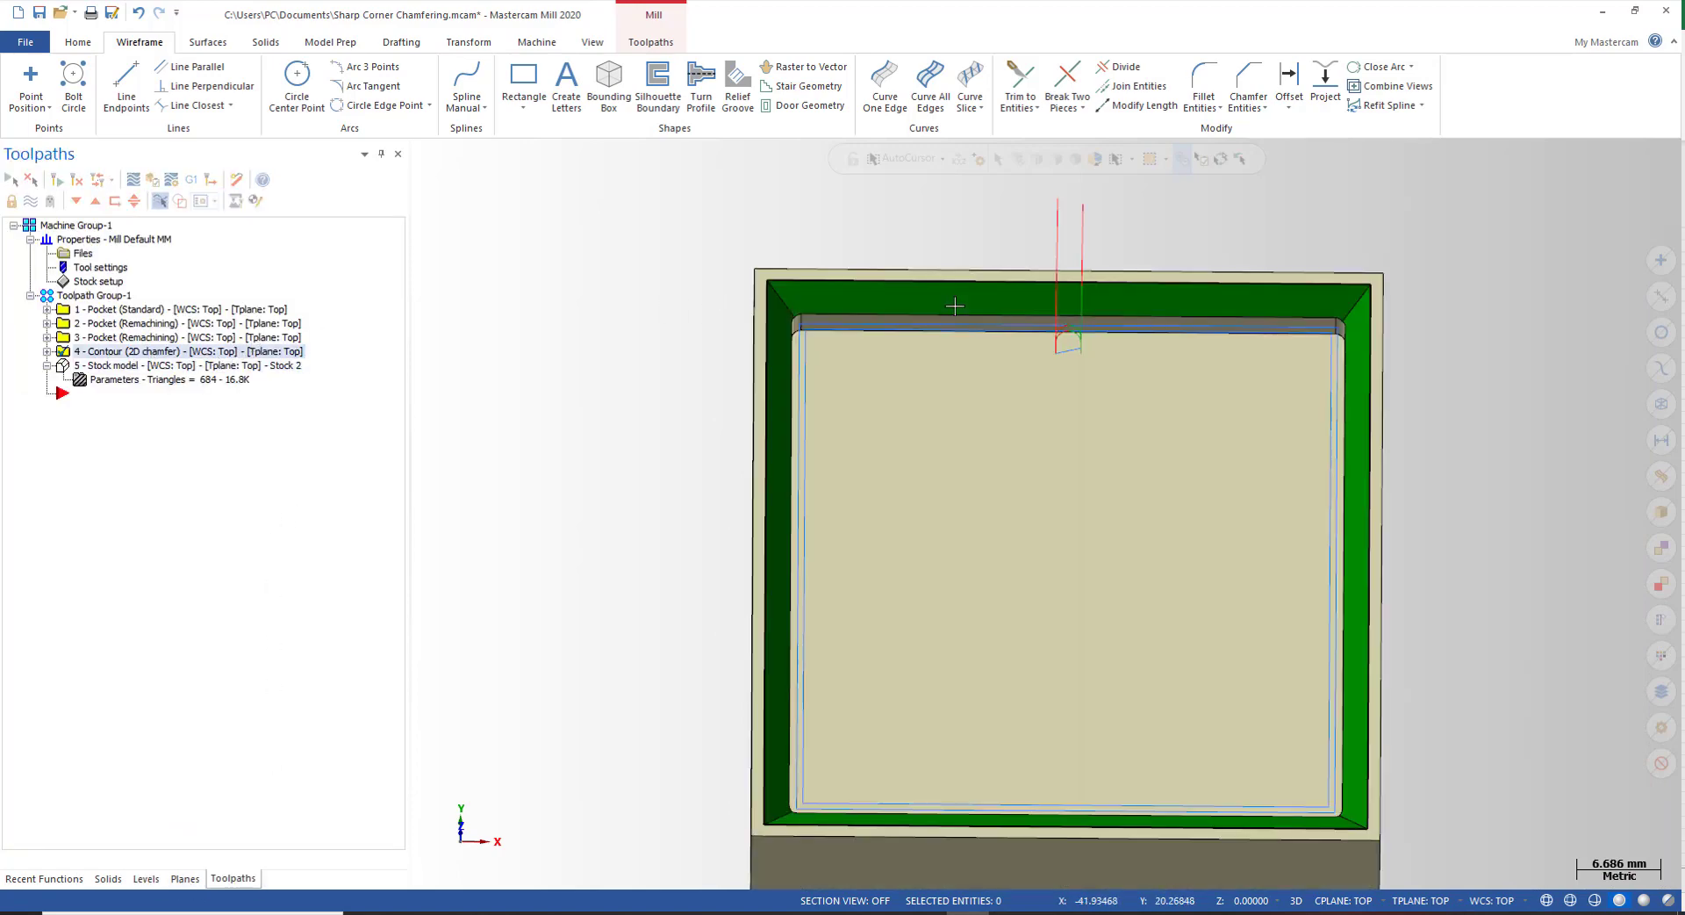
middle_drag(1057, 343, 1106, 335)
scroll(1106, 336, up, 3)
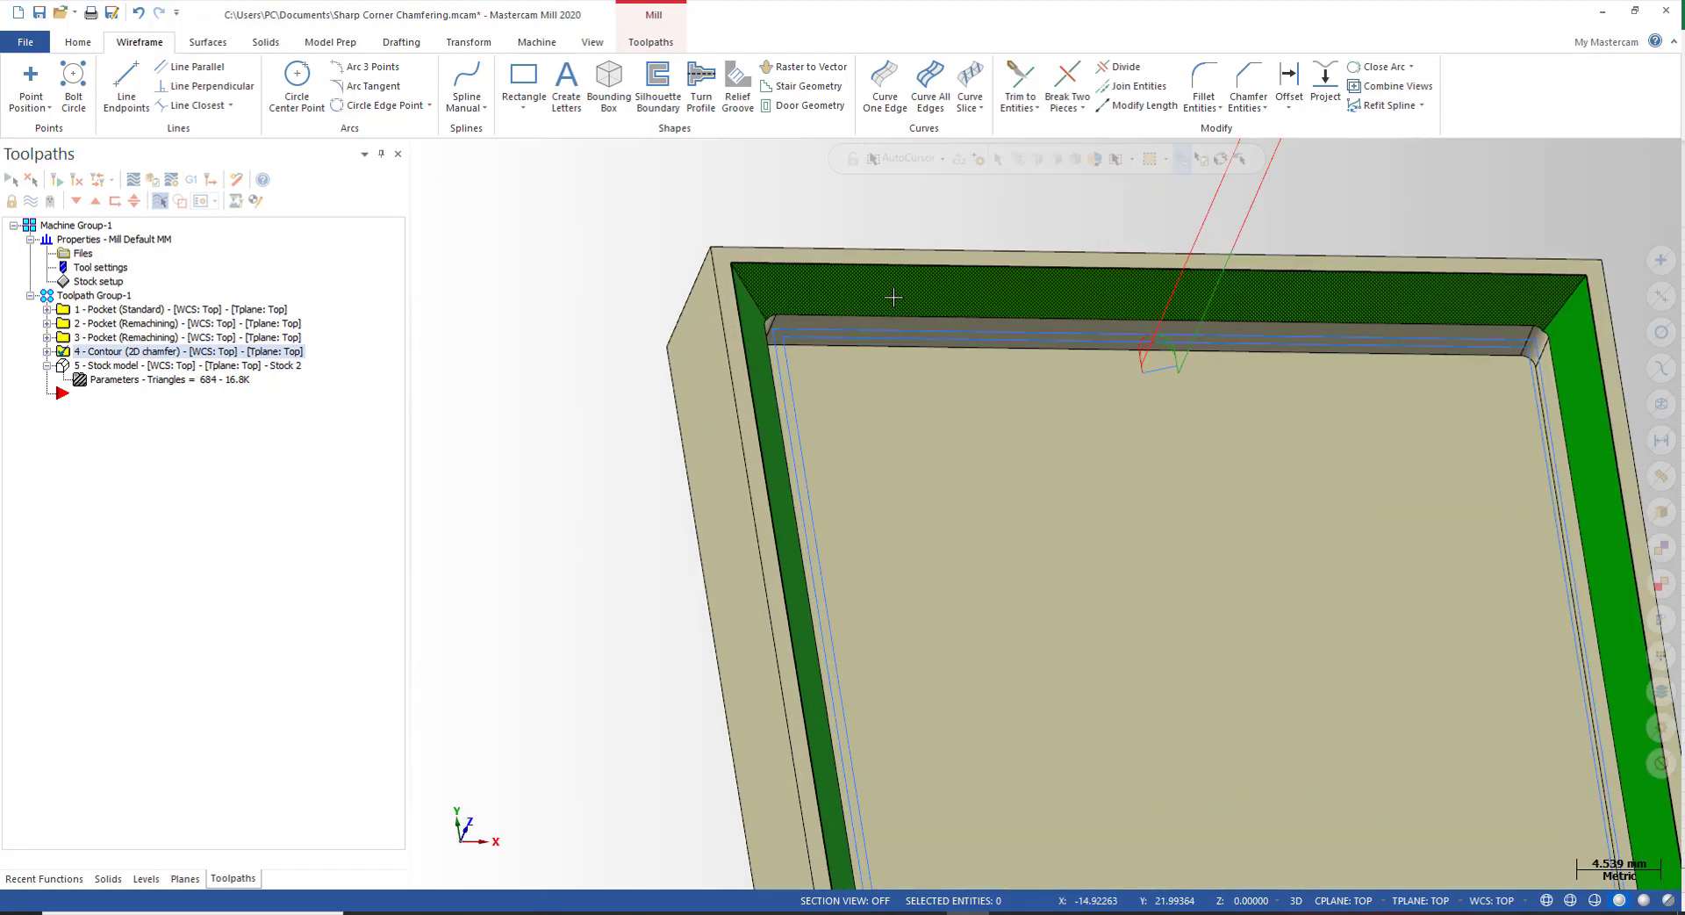
click(117, 339)
click(109, 366)
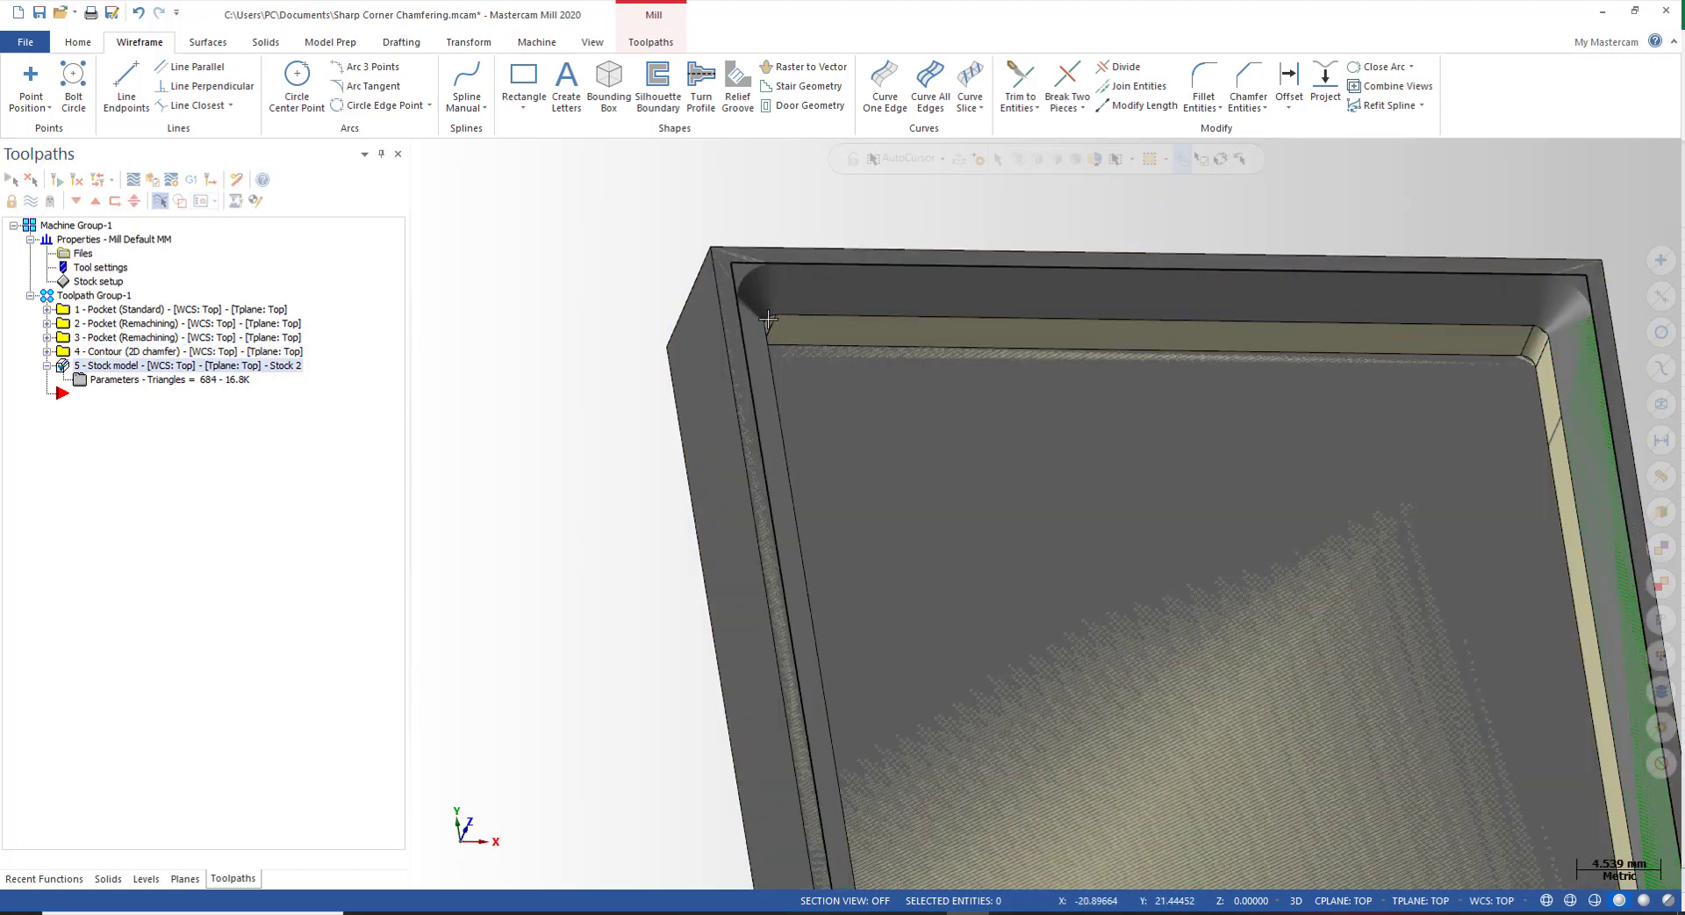
scroll(698, 225, down, 2)
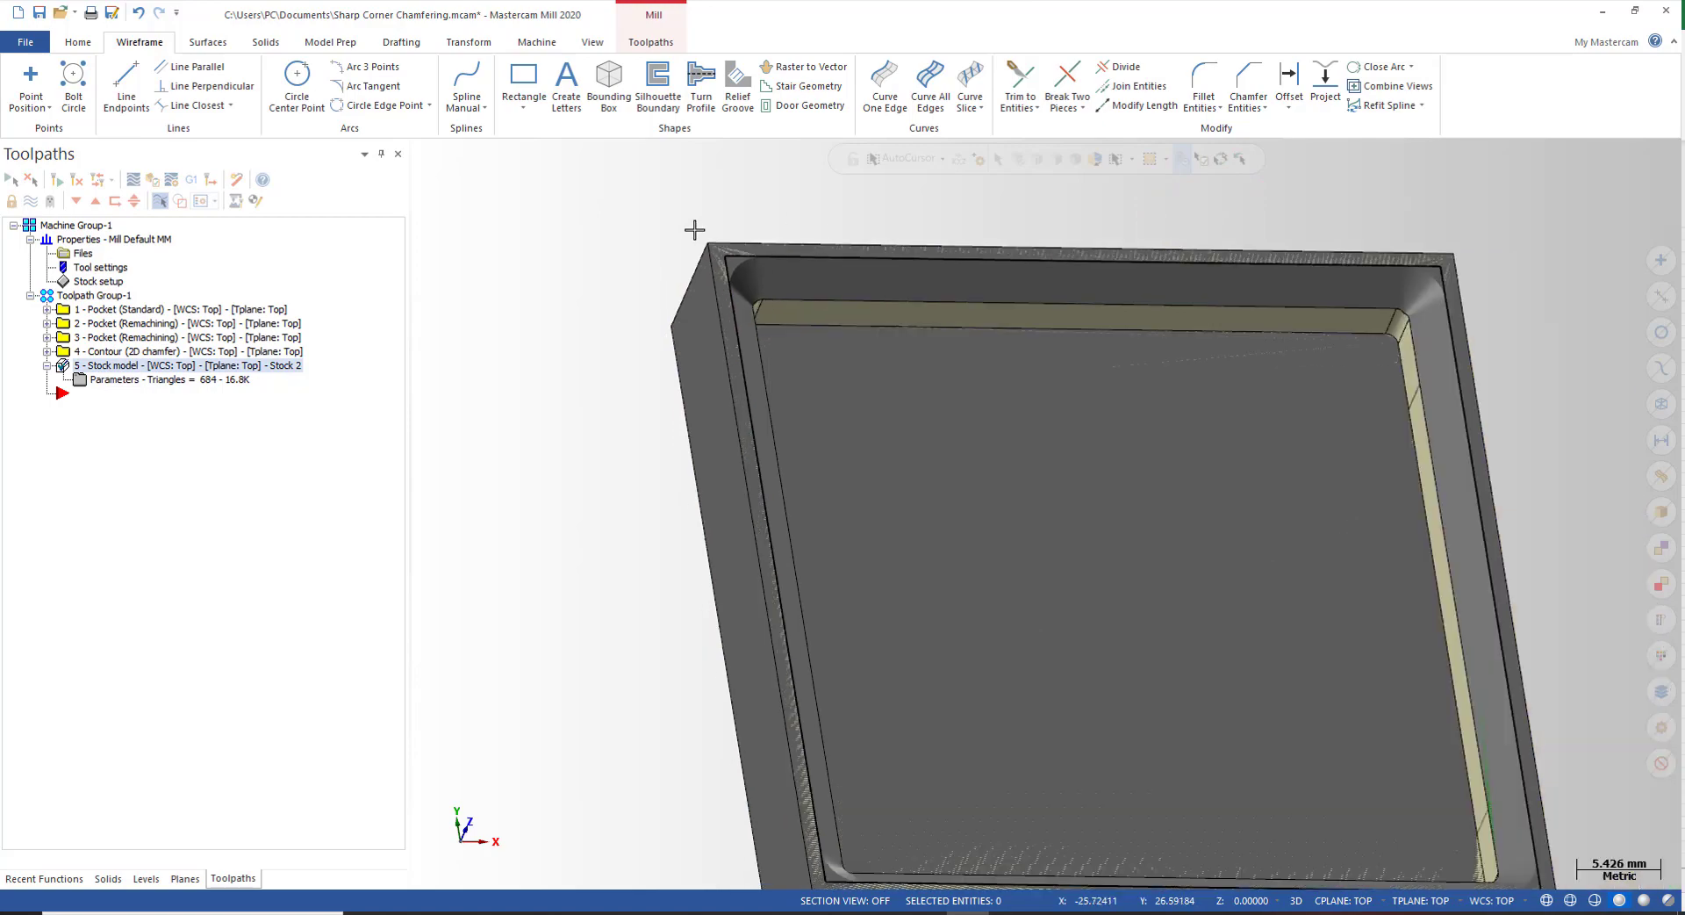
middle_drag(938, 292, 903, 308)
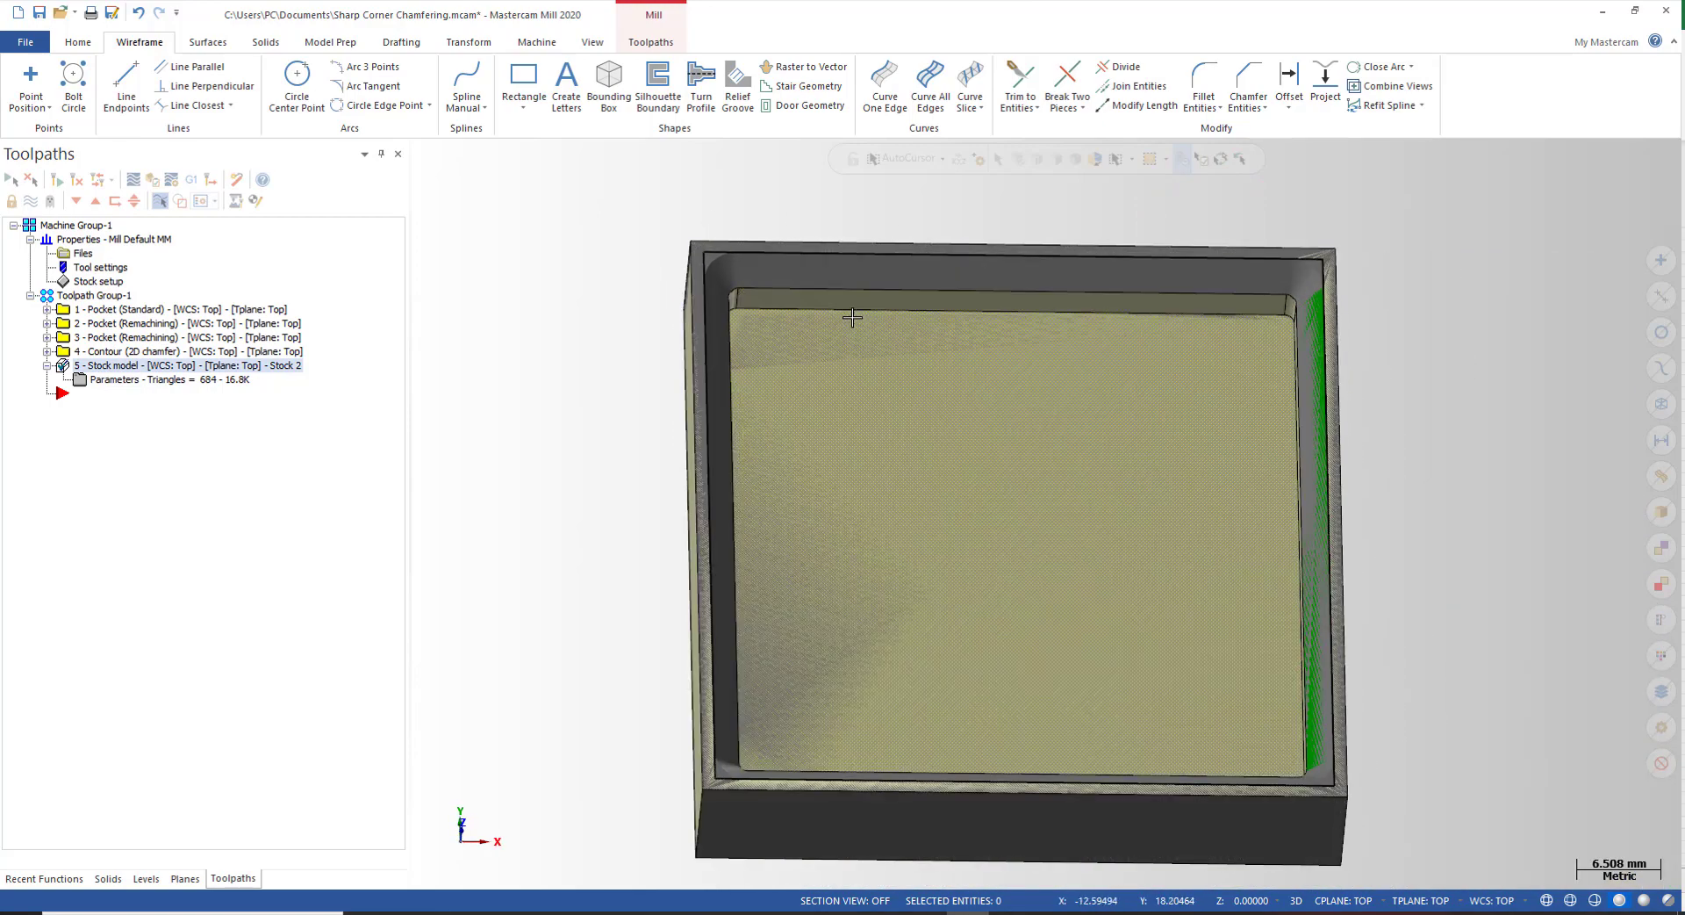
Inspect the Stock 2 chamfer corners from the top and at an angle, rechecking them against the preceding toolpaths
key(alt+1)
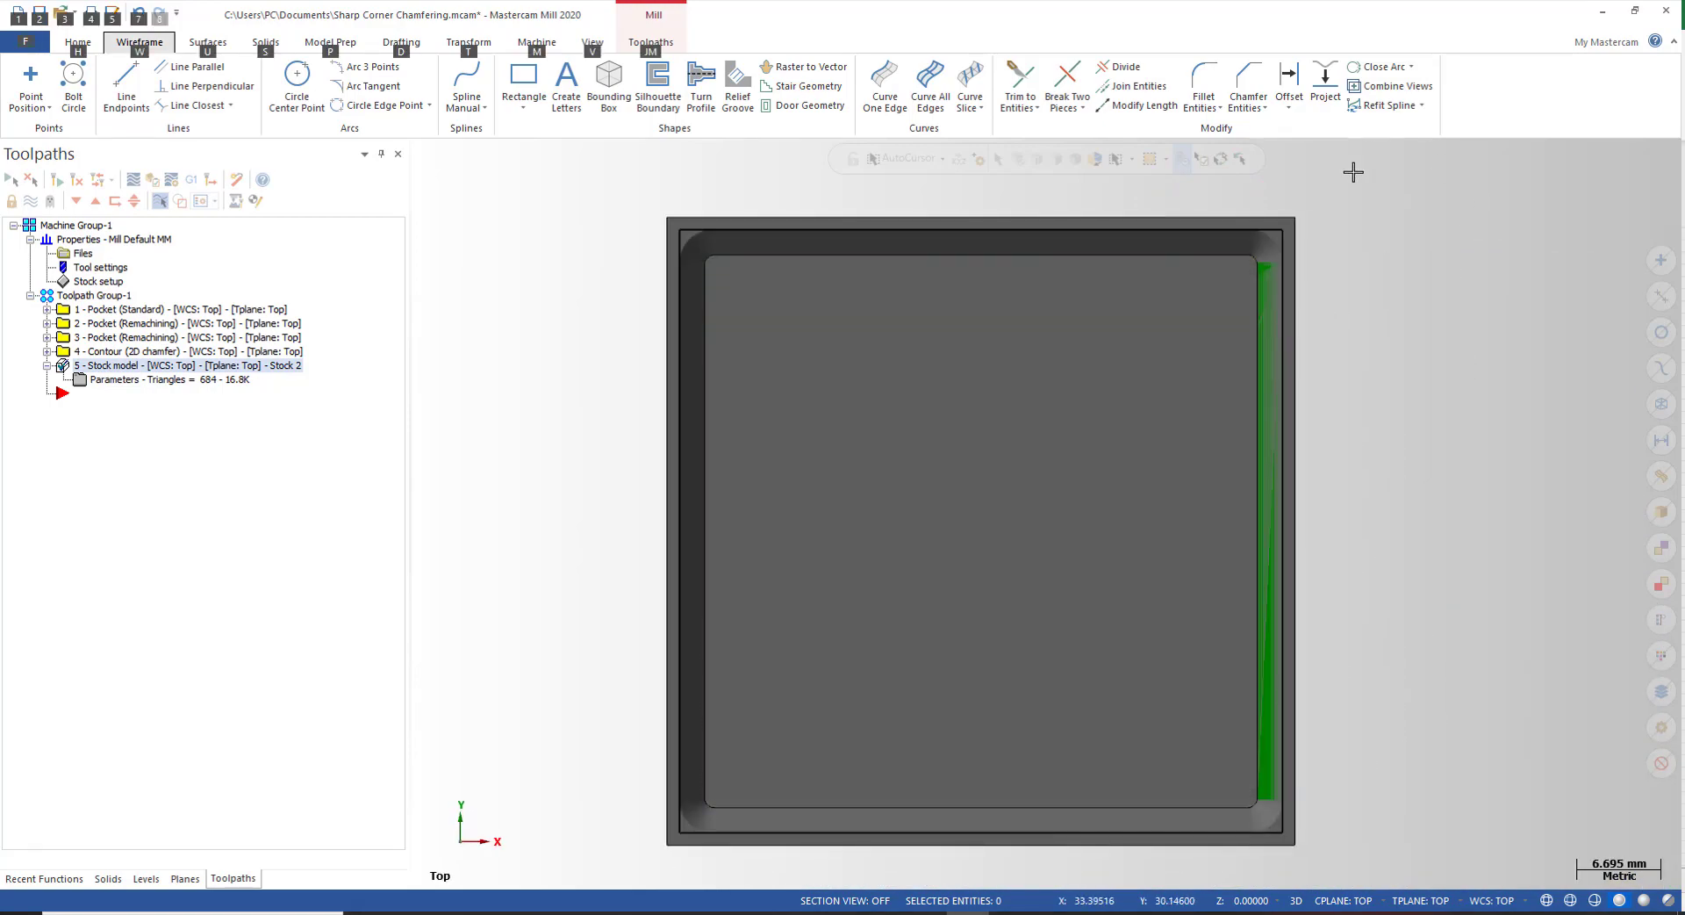
mouse_move(1111, 348)
middle_down()
mouse_move(1004, 346)
mouse_move(1045, 342)
middle_up()
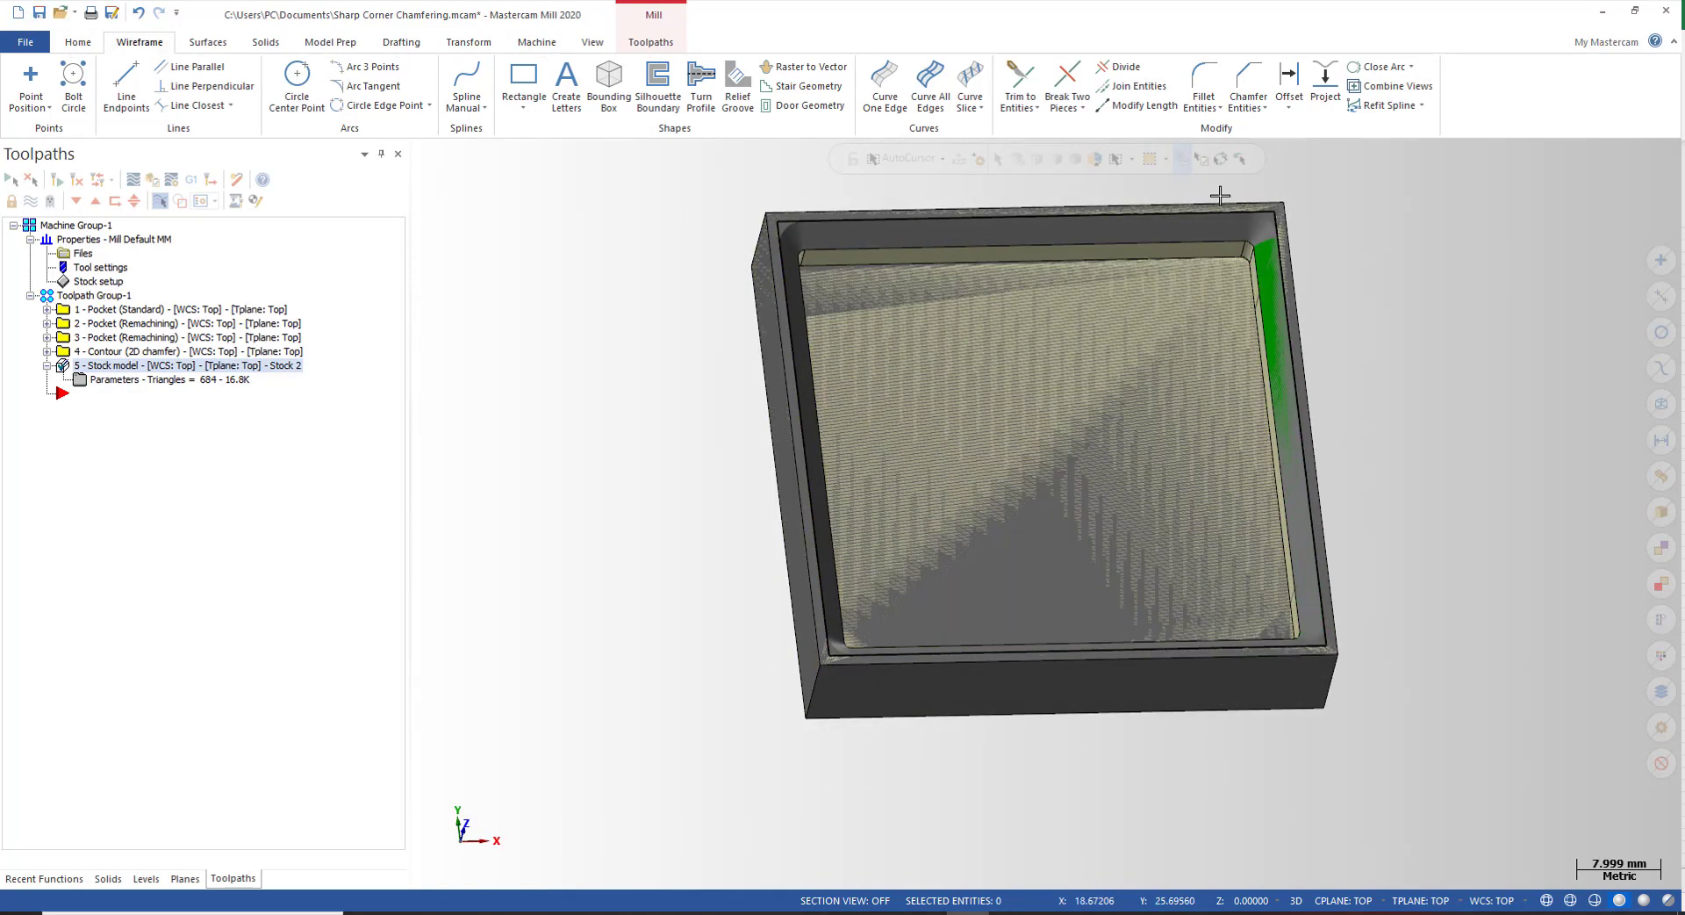
mouse_move(1282, 257)
middle_down()
mouse_move(1346, 272)
mouse_move(1261, 237)
middle_up()
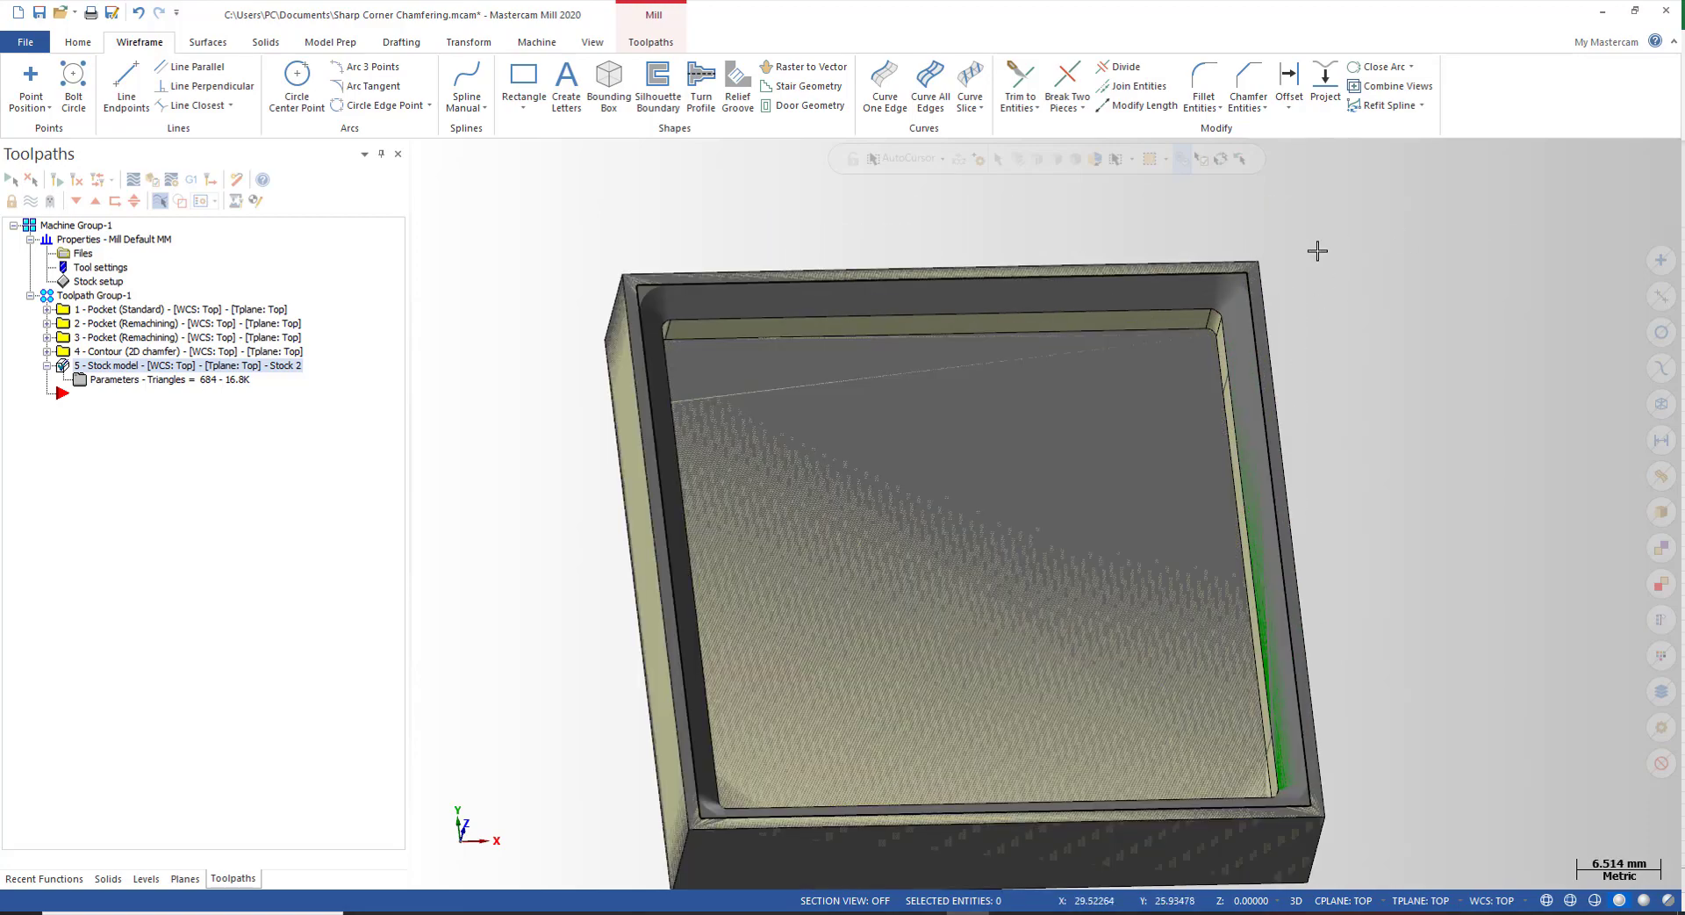
scroll(1368, 251, down, 3)
click(99, 338)
click(105, 364)
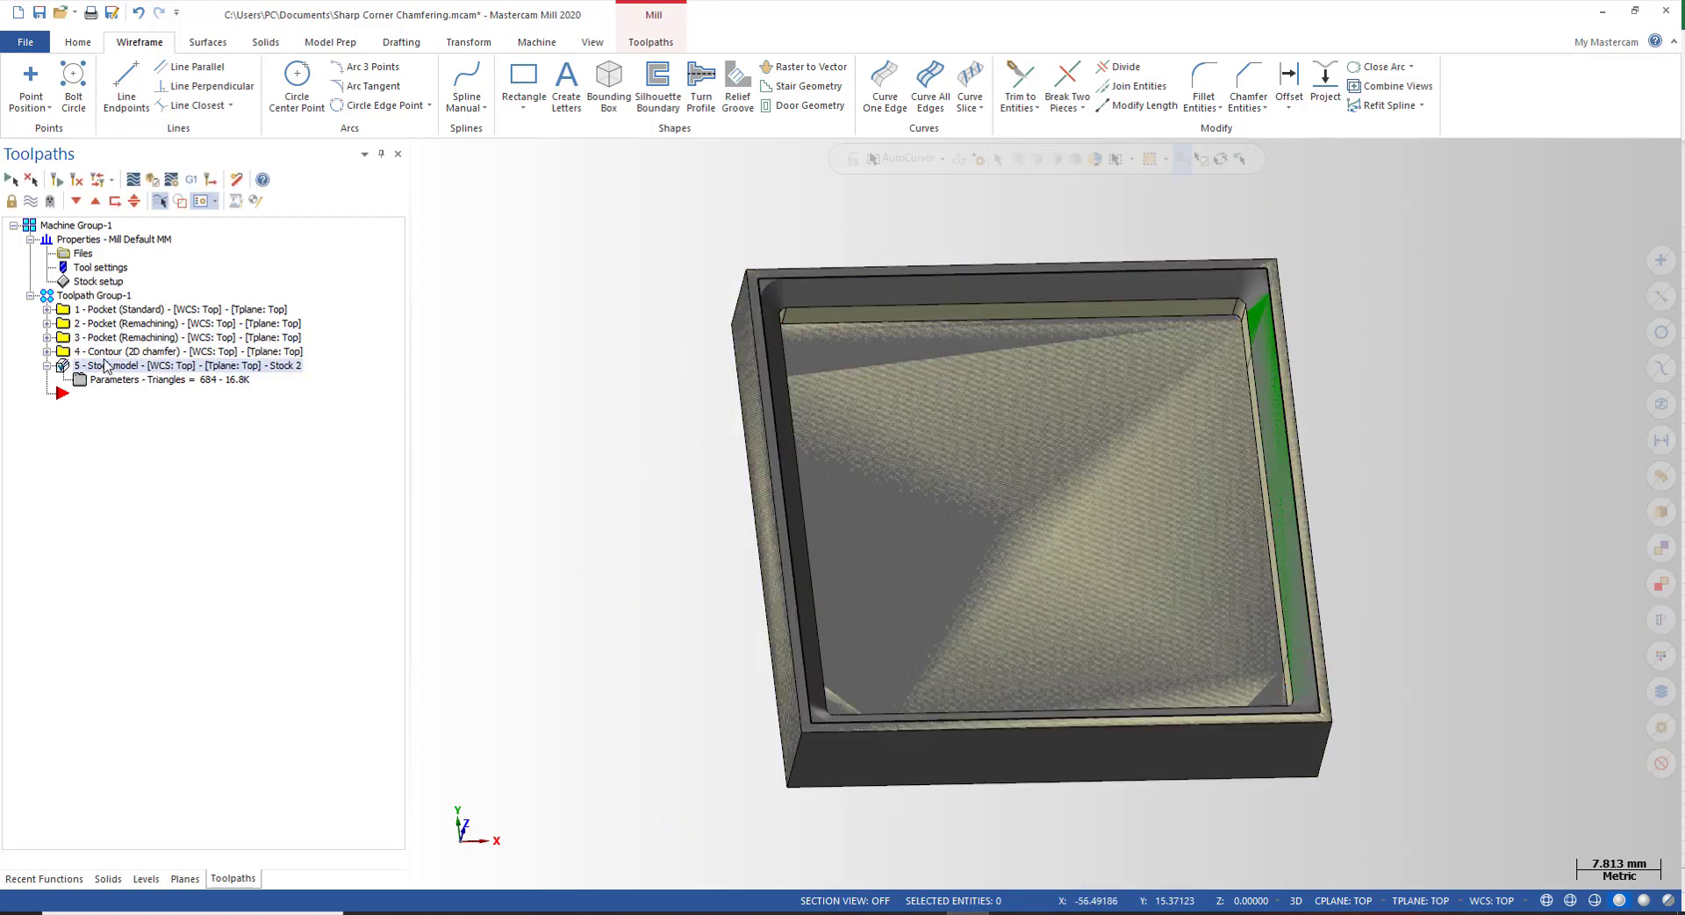
click(105, 351)
click(106, 365)
key(Delete)
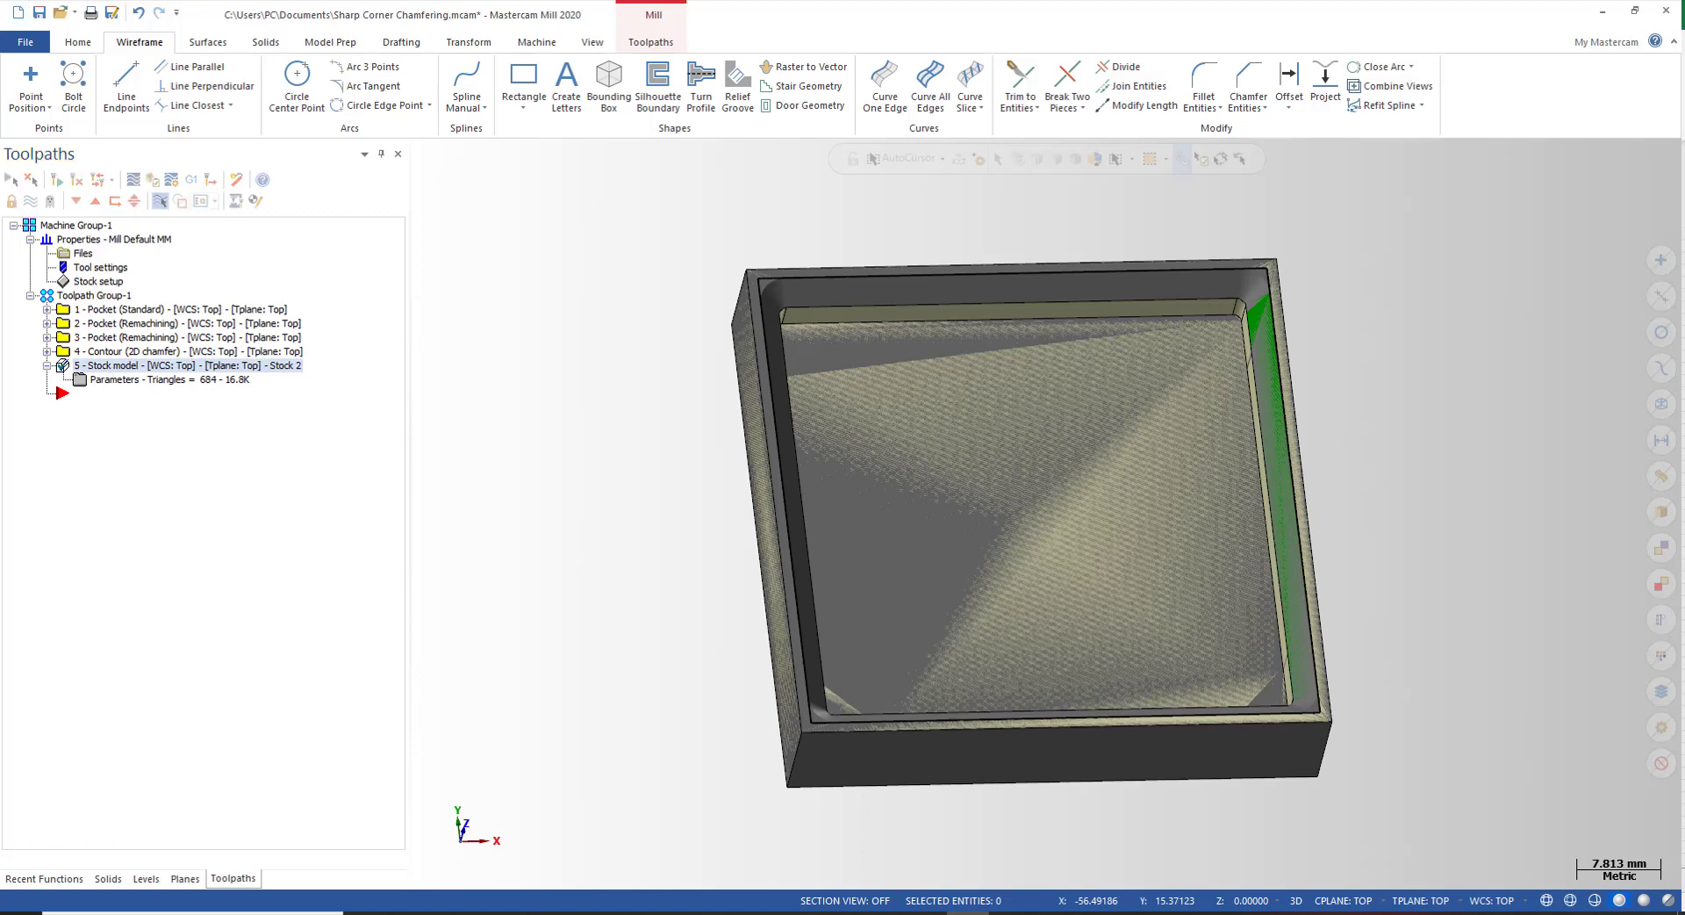
Create an Engrave toolpath and chain the closed loop of the chamfer's upper edges around the pocket as its geometry
click(642, 49)
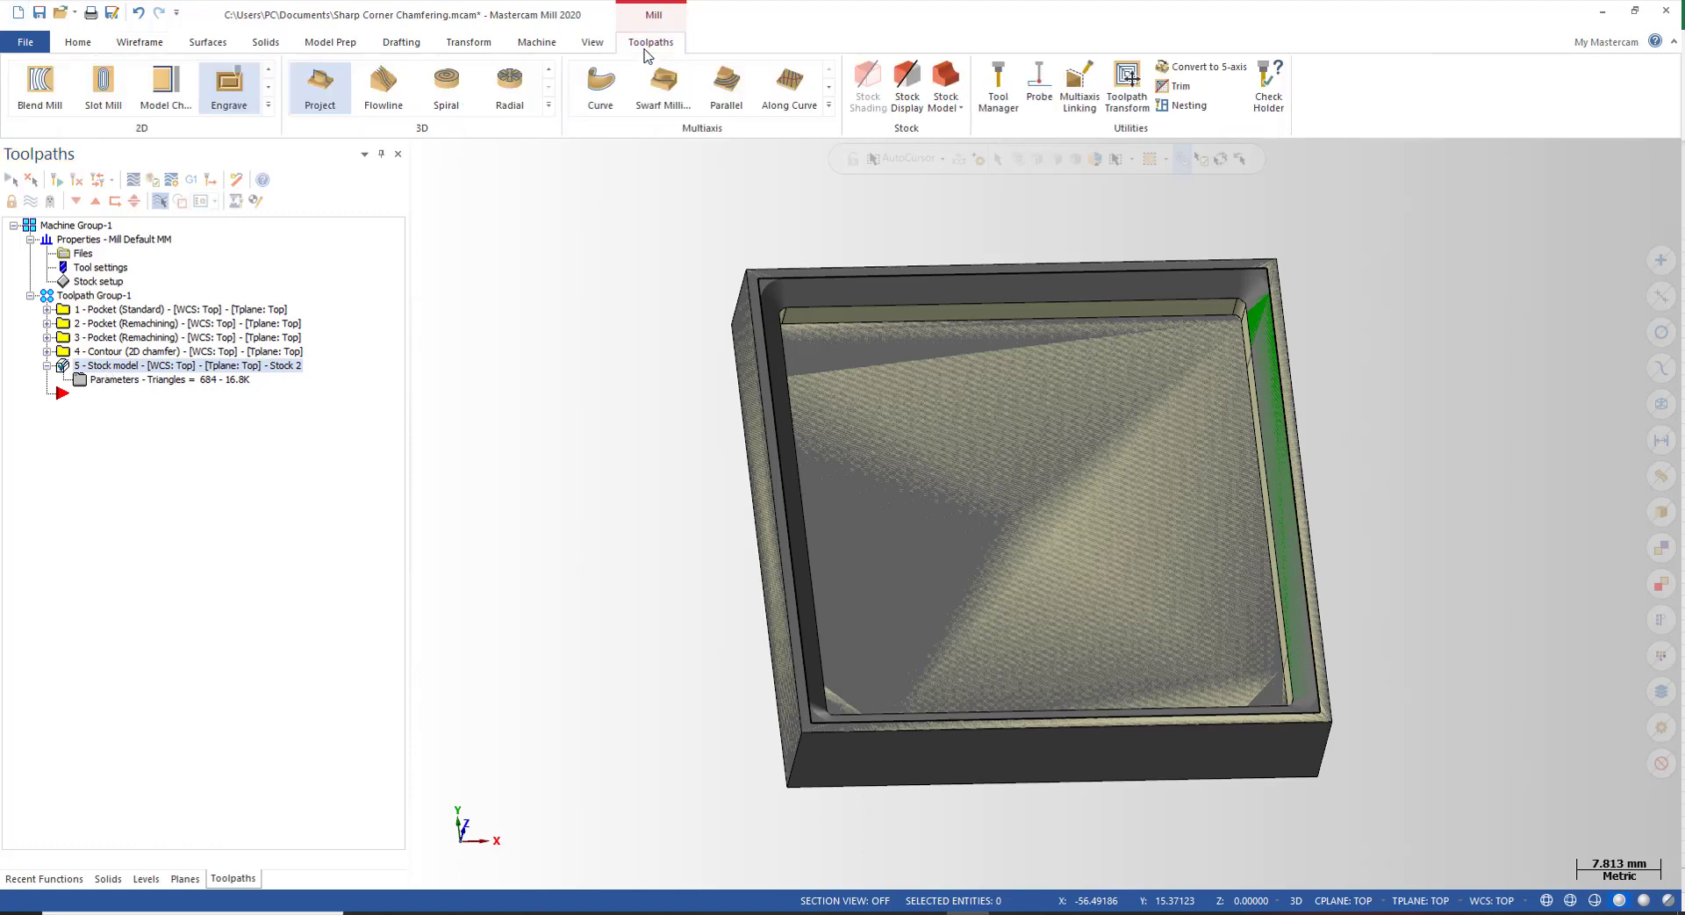
click(271, 106)
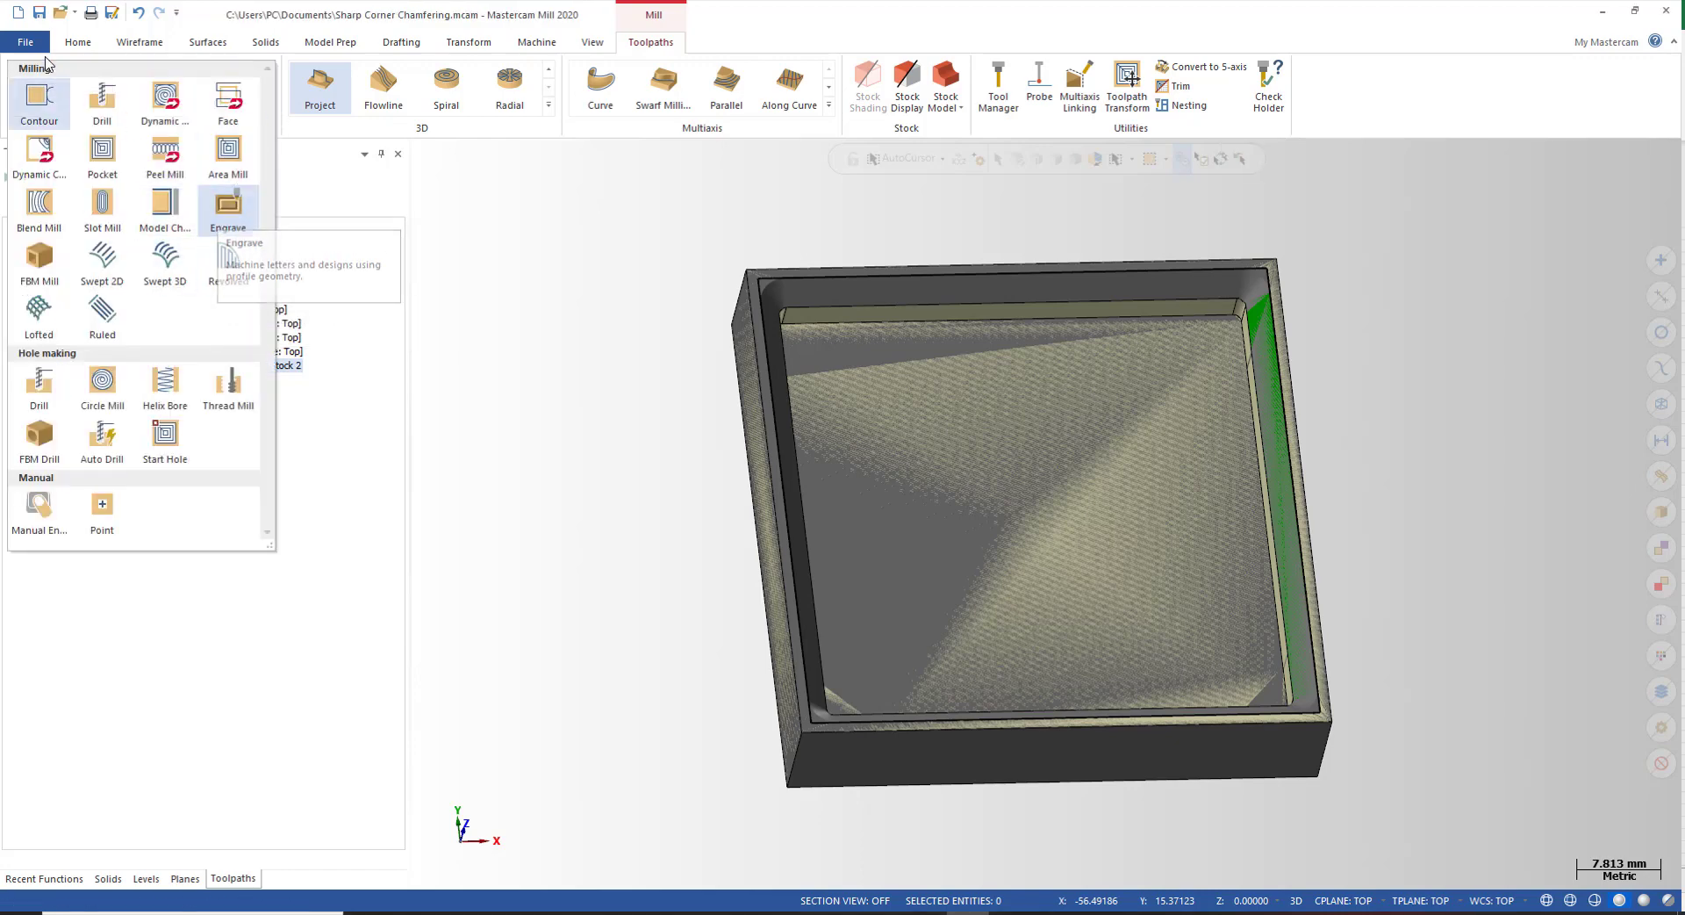
click(230, 220)
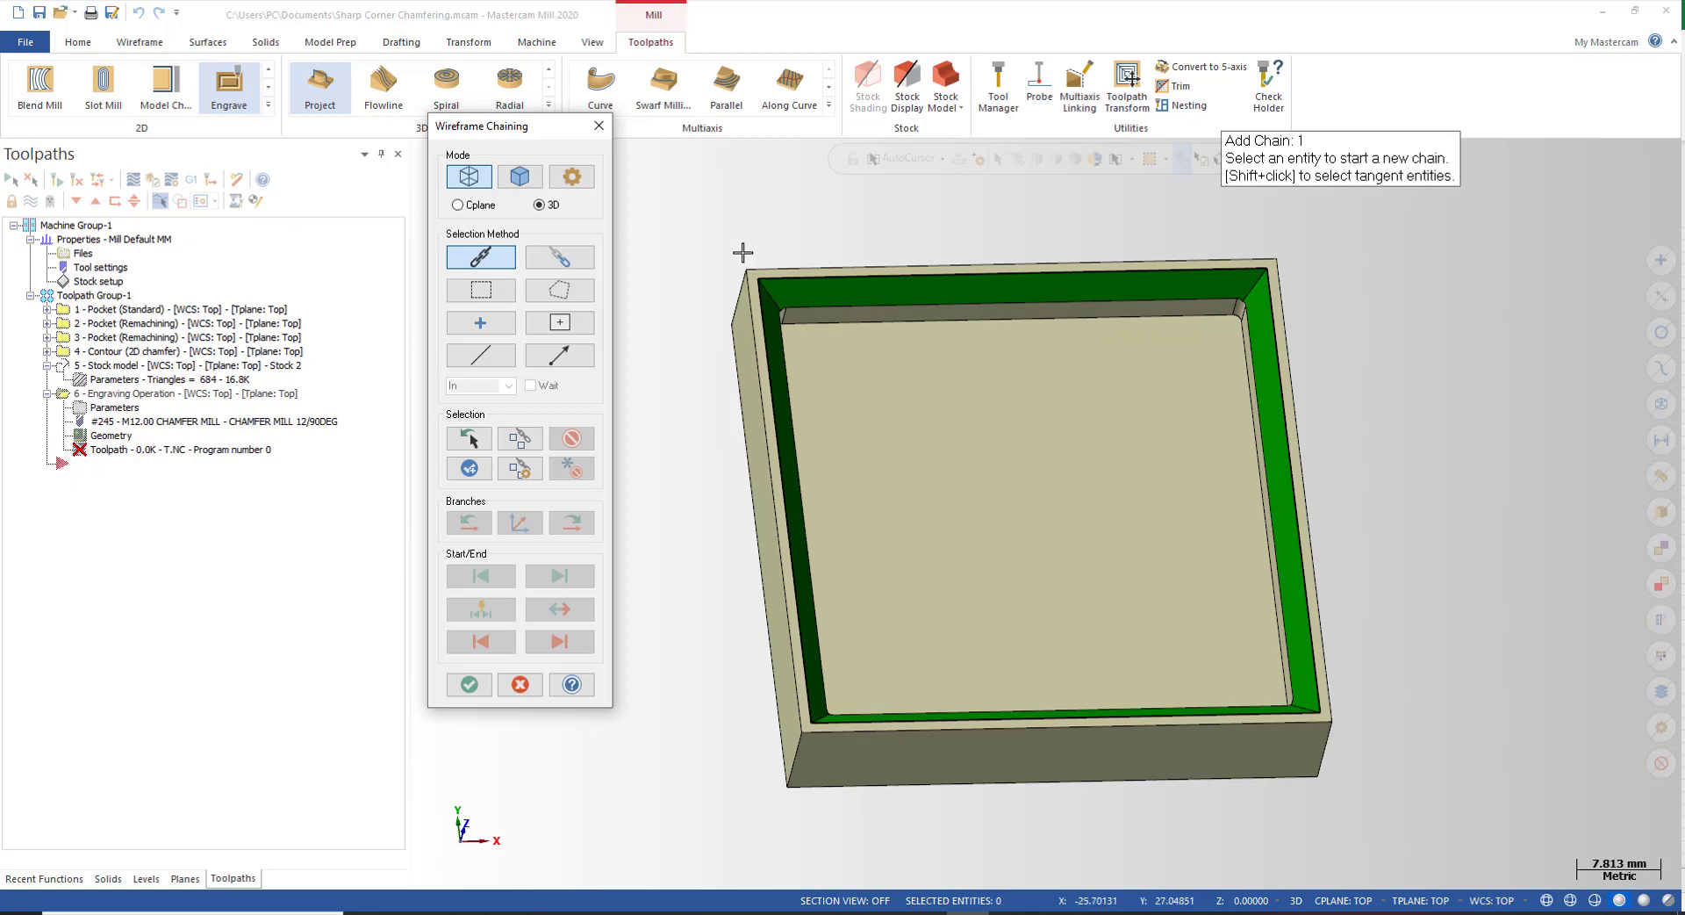
scroll(1287, 317, up, 1)
middle_drag(1286, 318, 1372, 283)
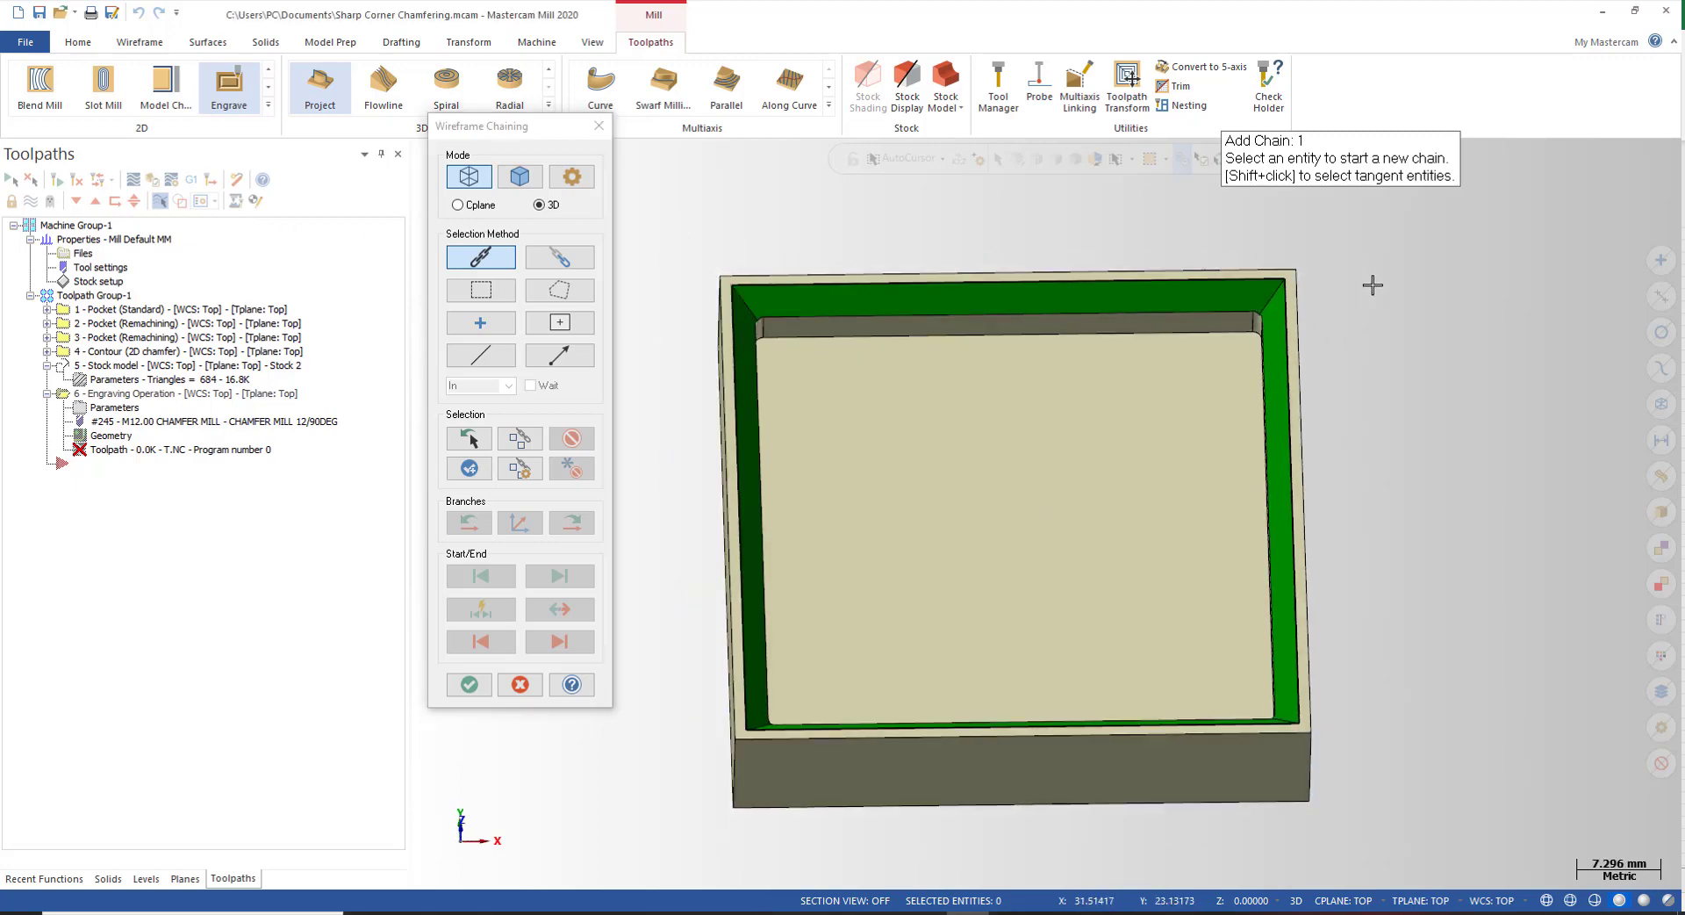
scroll(1372, 284, down, 2)
middle_drag(1012, 372, 993, 364)
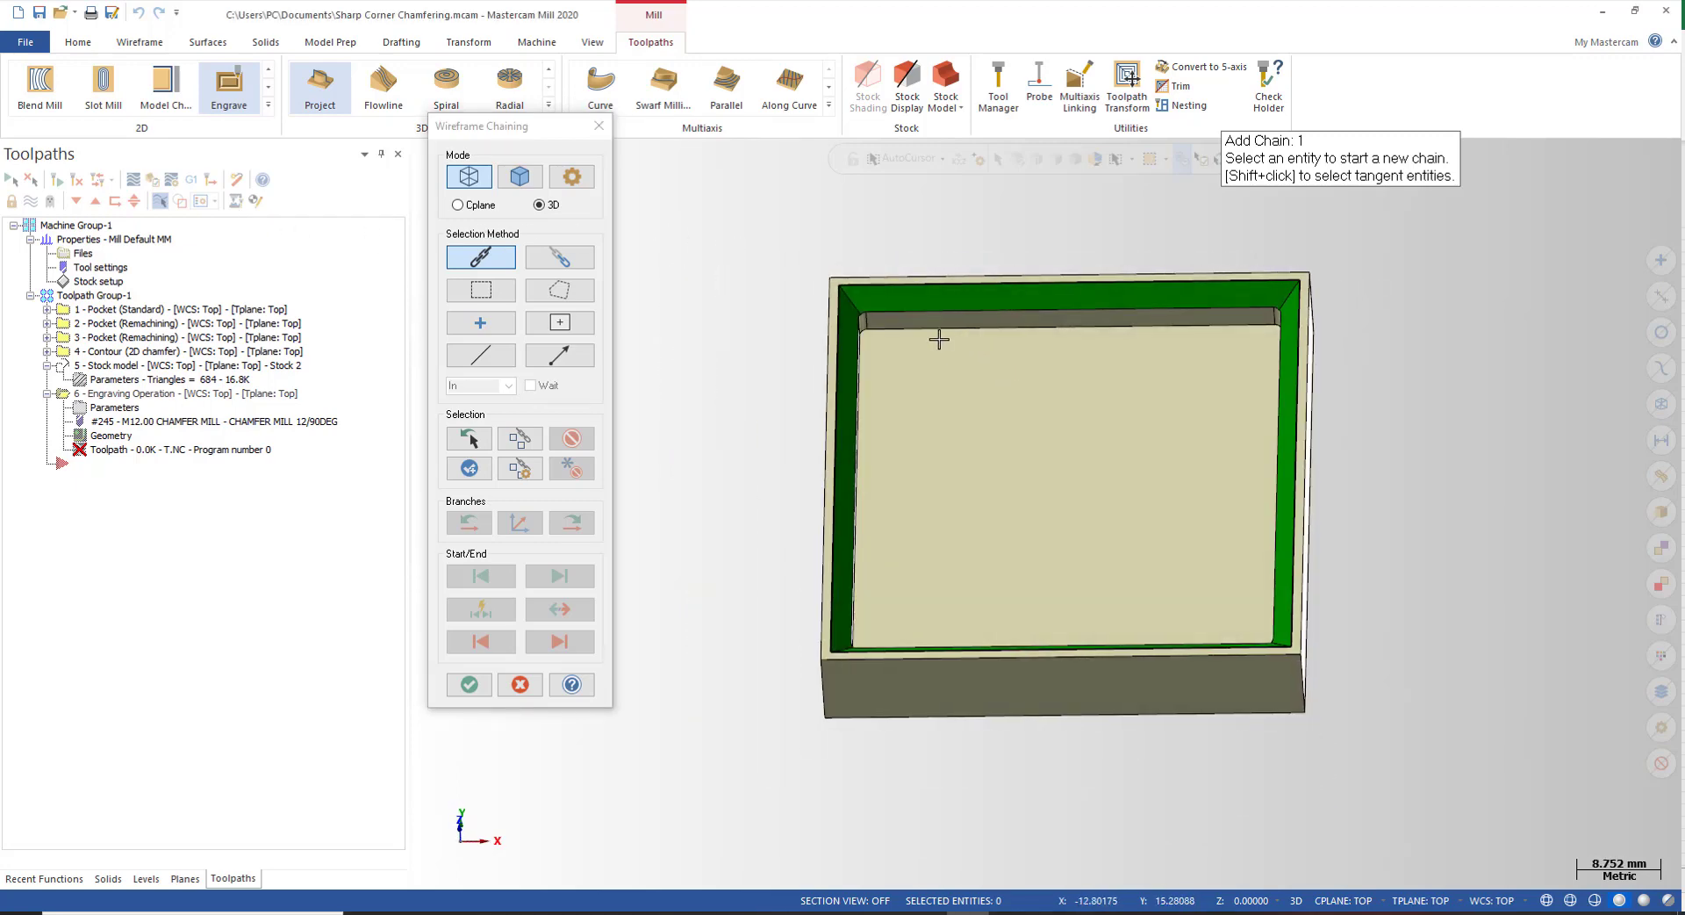
middle_drag(891, 353, 787, 314)
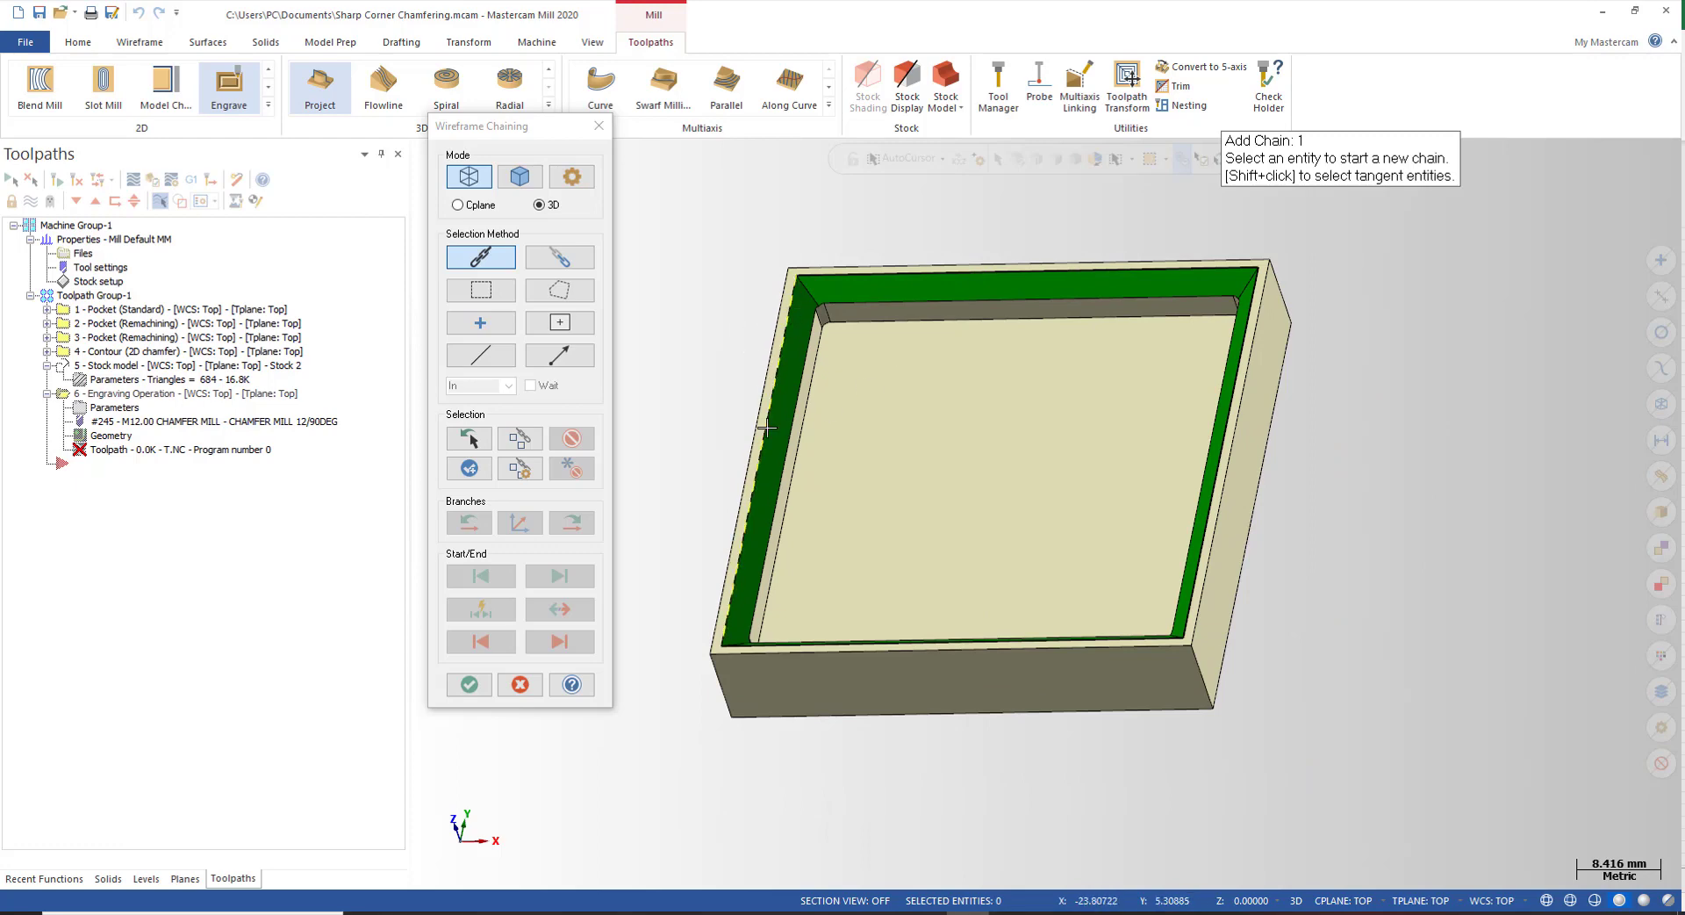
middle_drag(767, 427, 1000, 322)
click(775, 344)
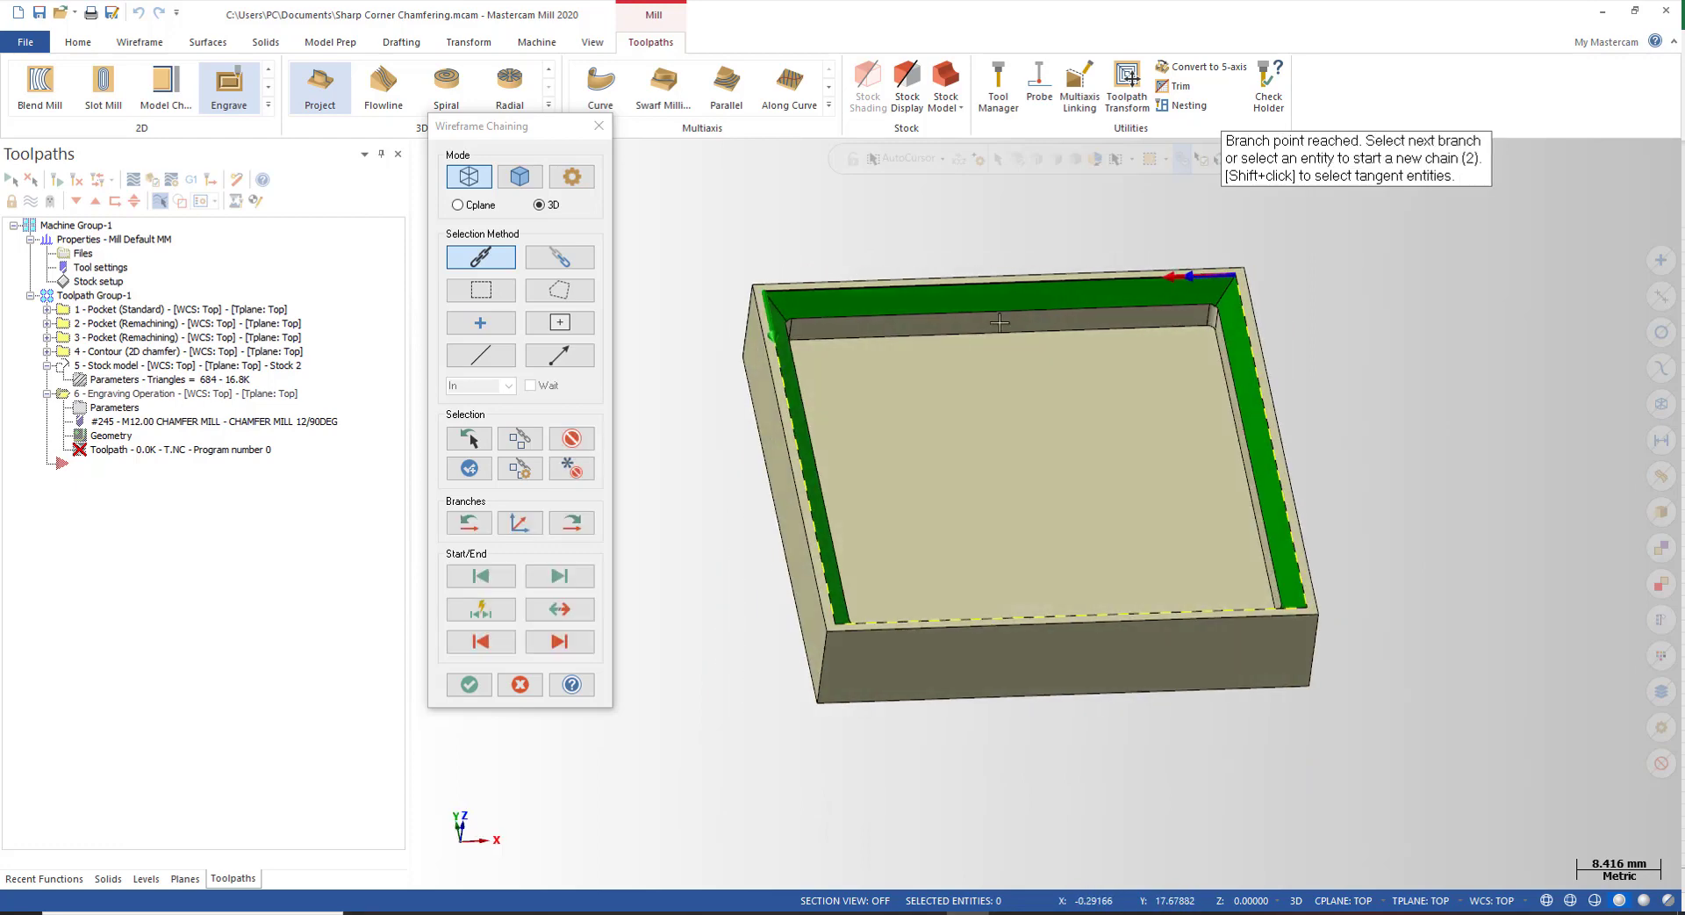
click(954, 283)
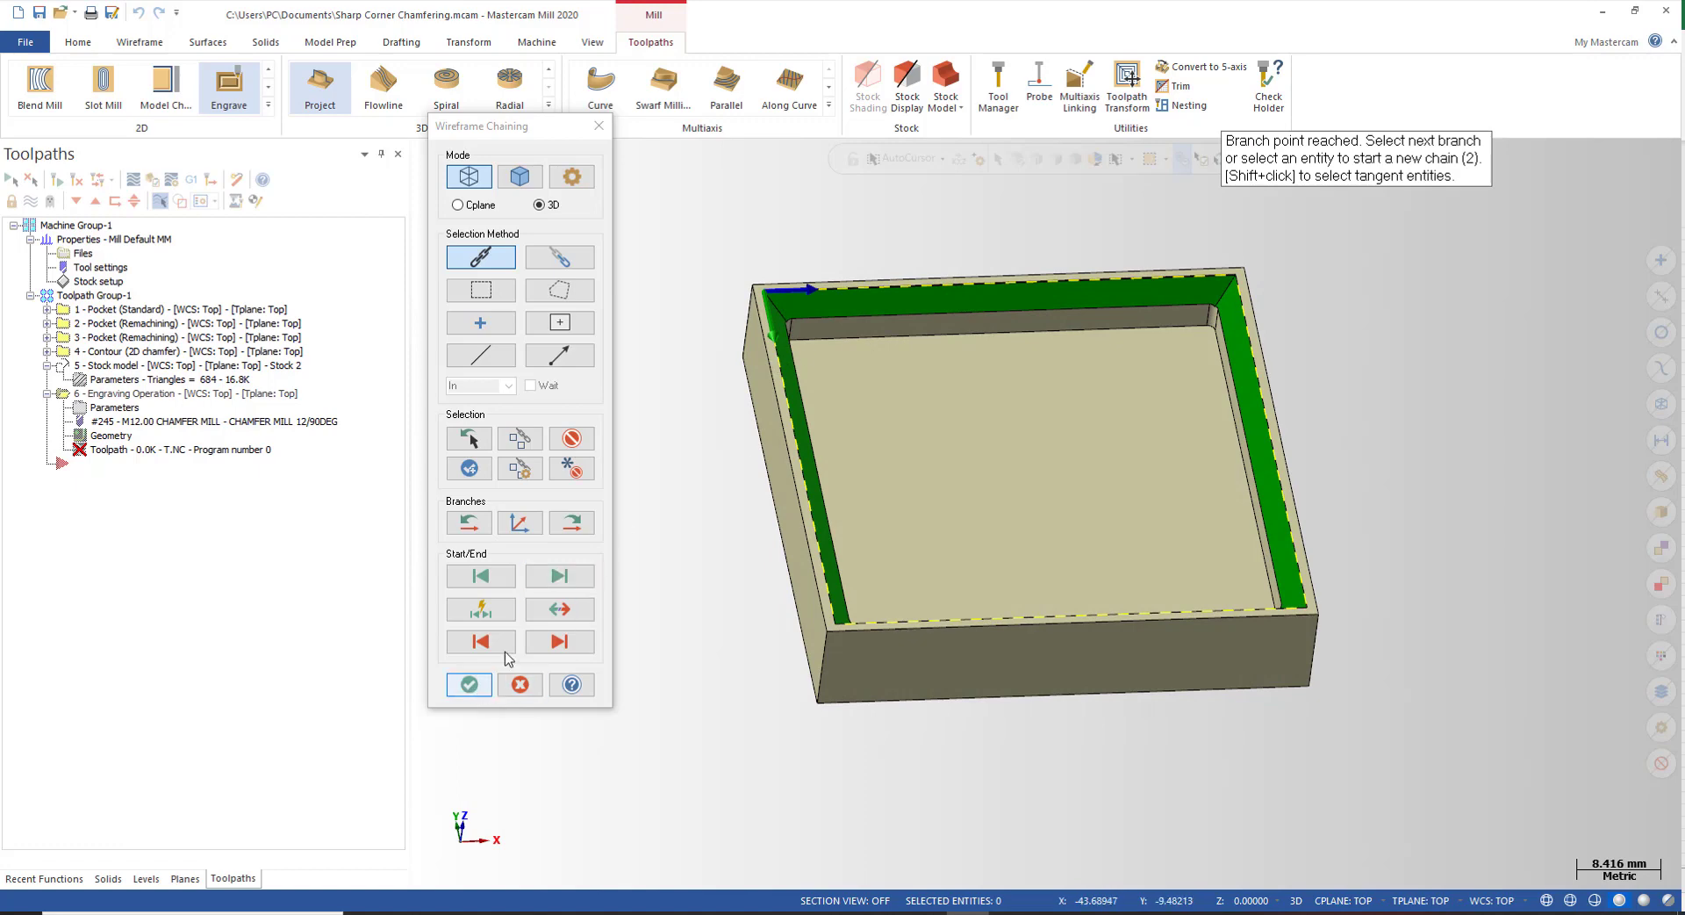
scroll(790, 342, up, 1)
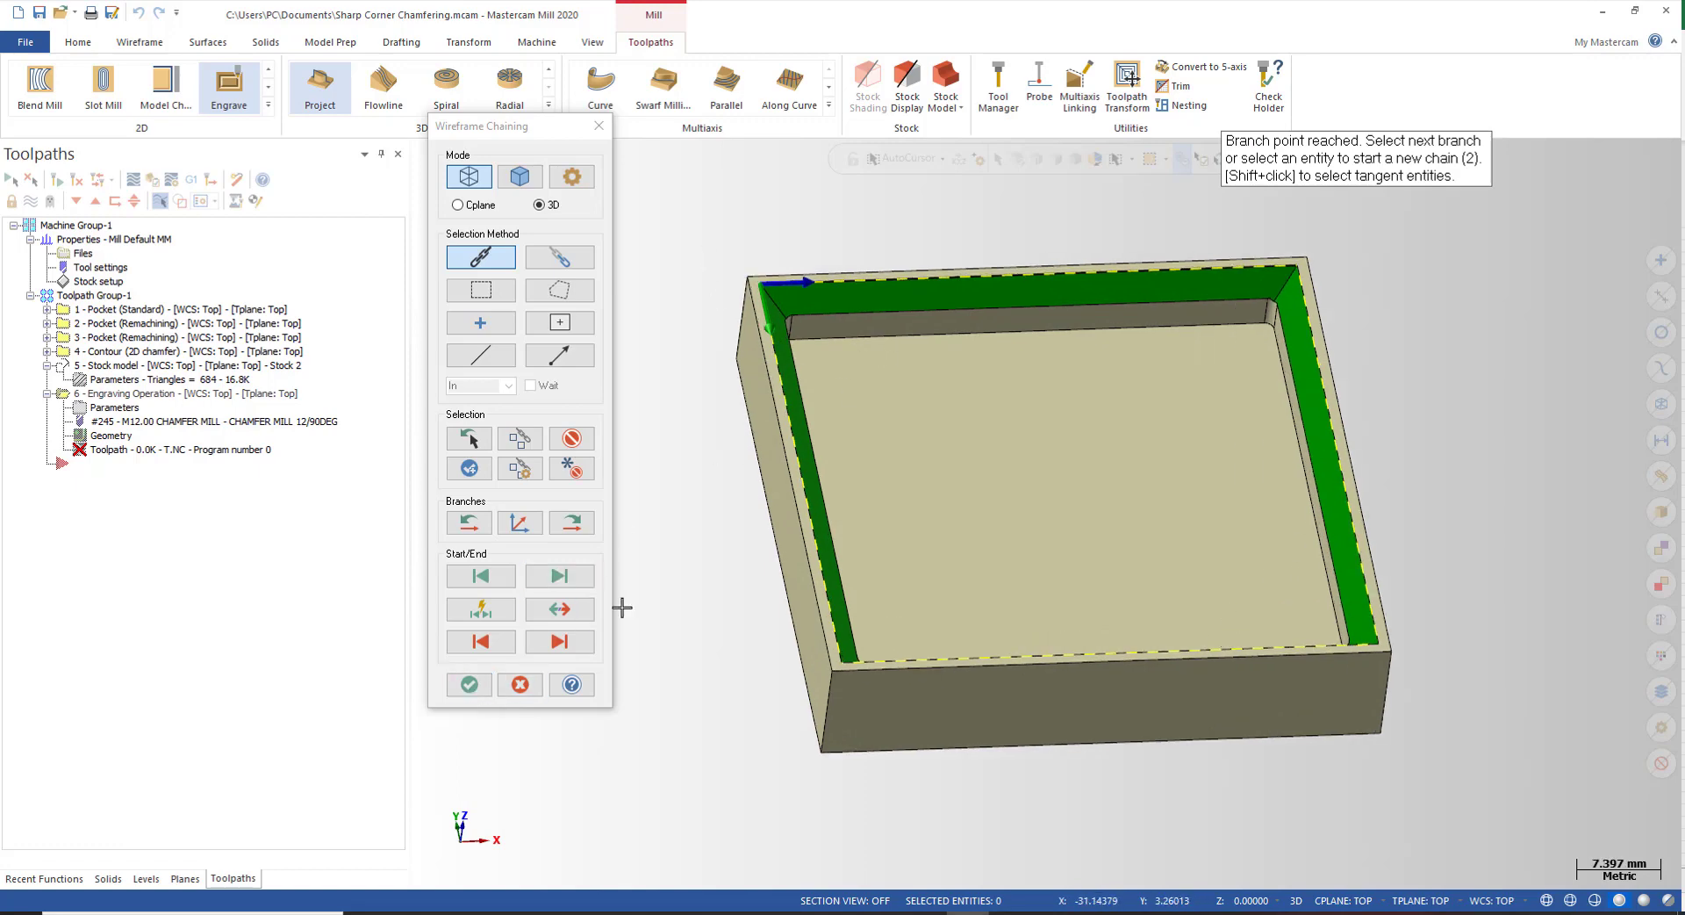
click(470, 687)
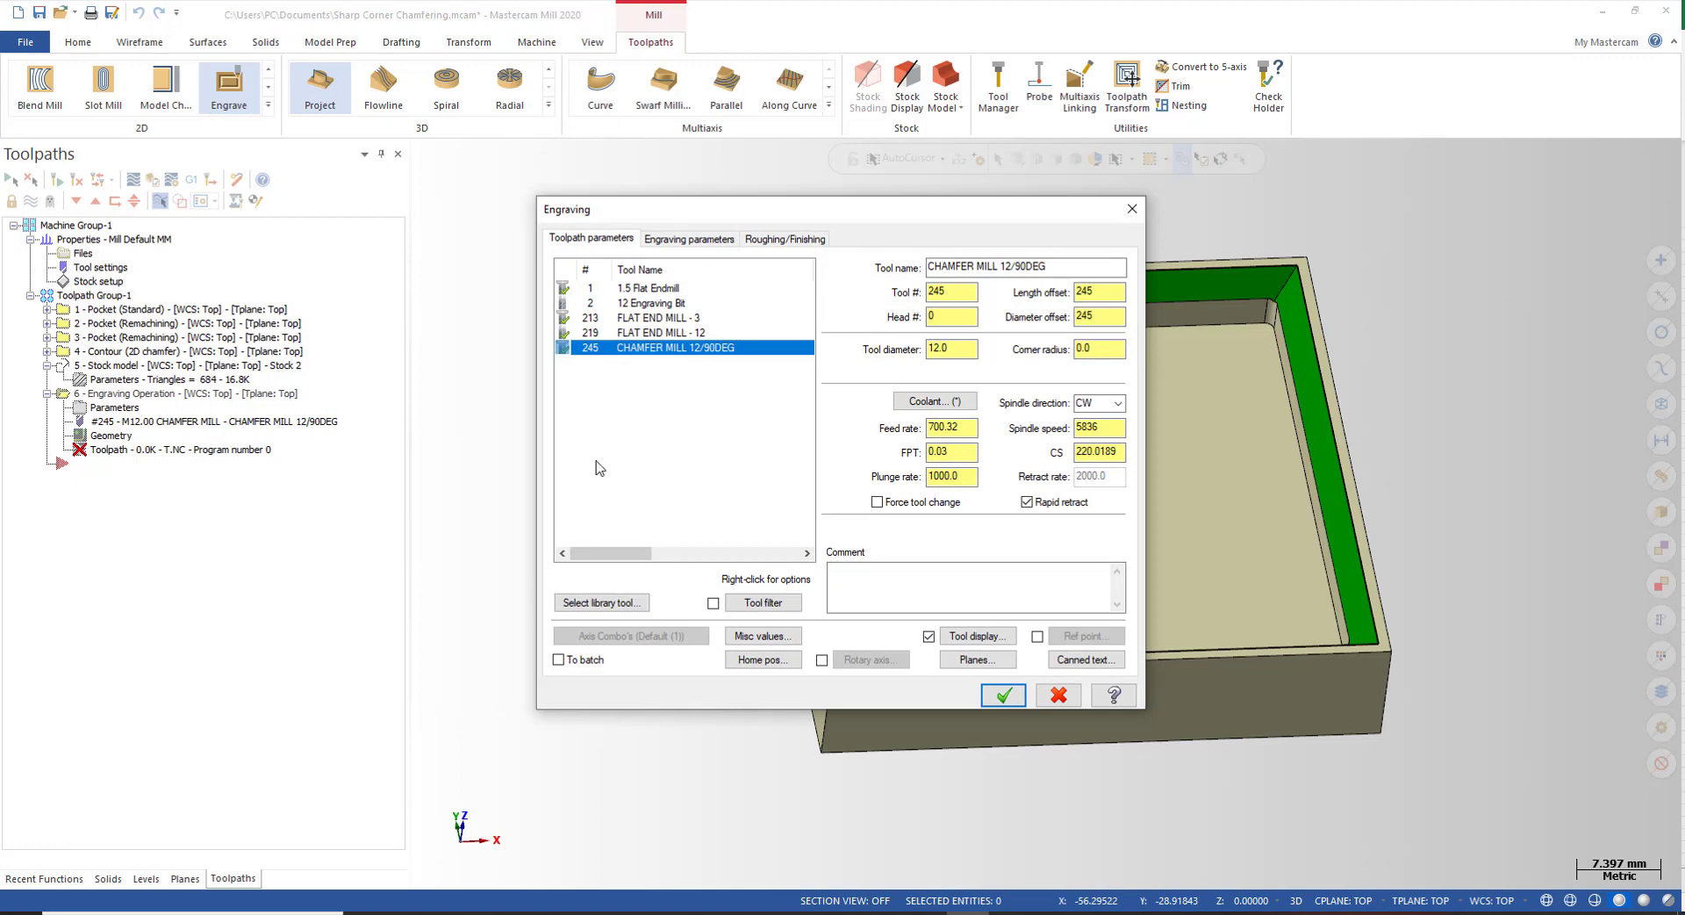
Examine the geometry of the CHAMFER MILL 12/90DEG tool, checking its length, cutting length, chamfer angle and tip diameter
click(662, 335)
click(656, 350)
double_click(656, 348)
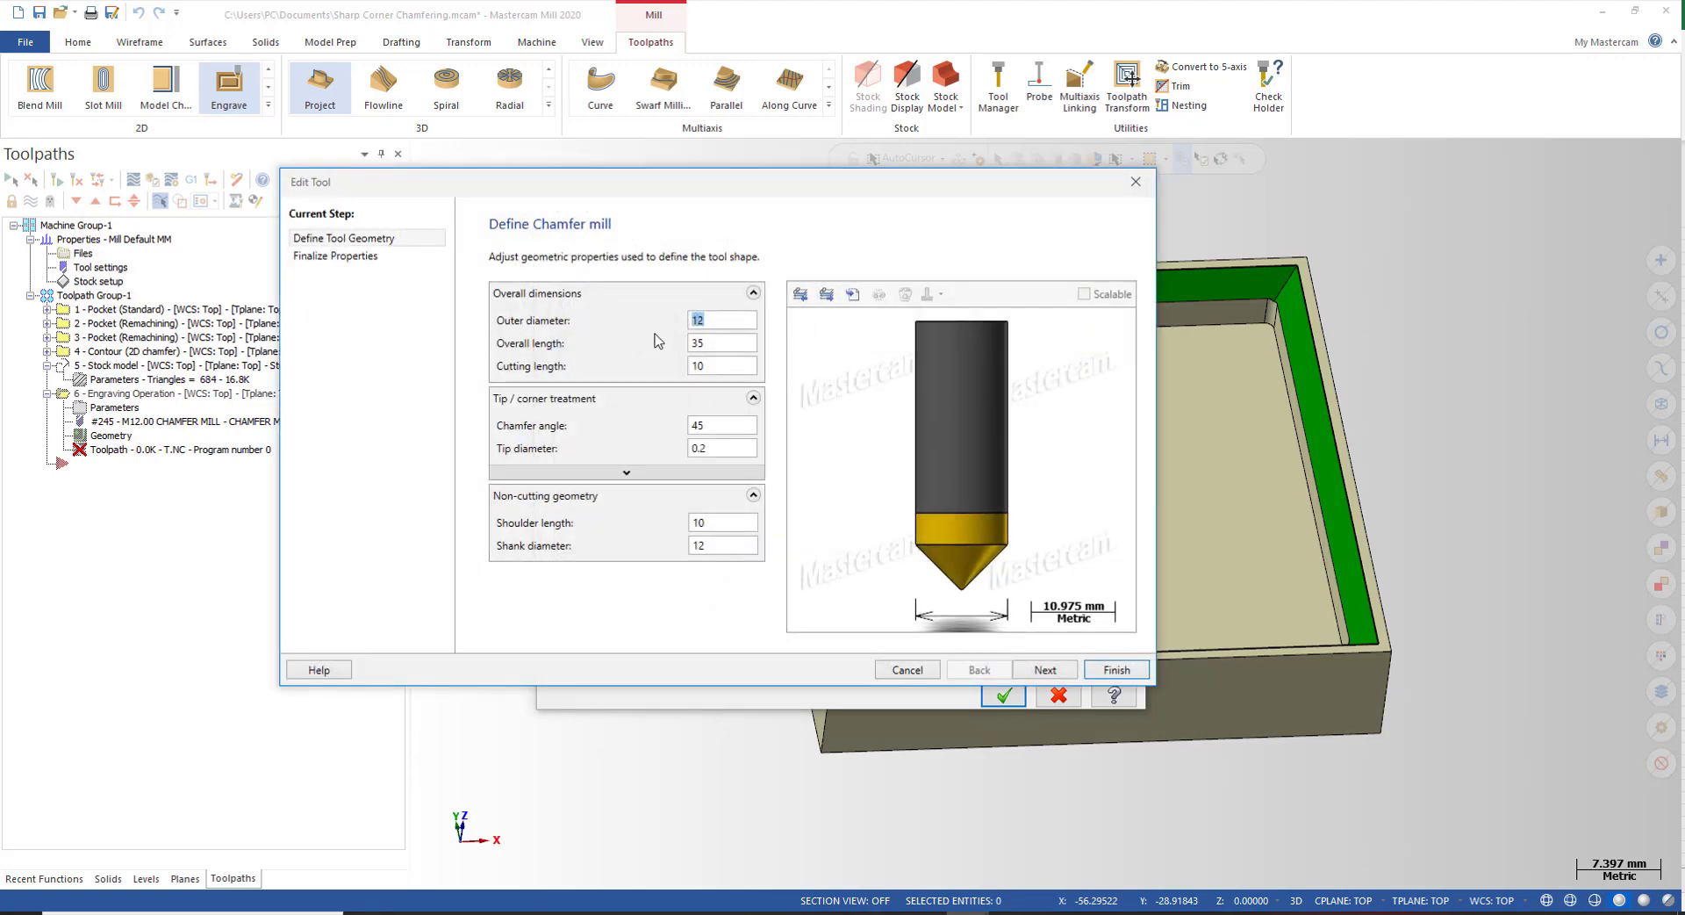
drag(721, 341, 677, 367)
double_click(696, 446)
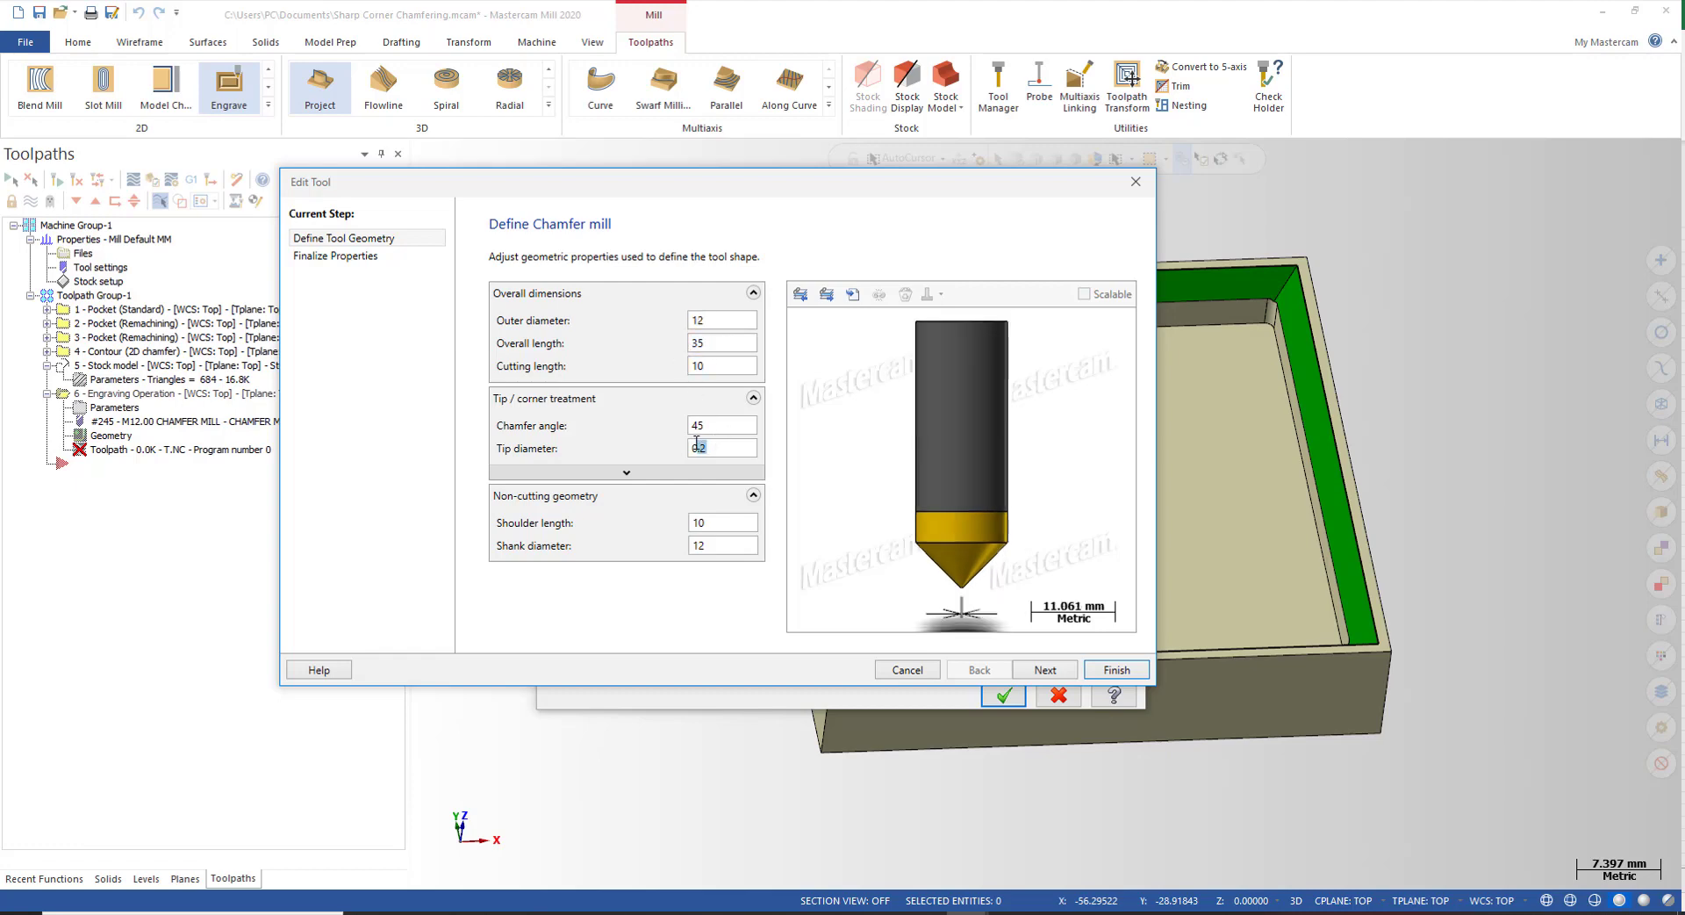
click(705, 454)
click(720, 449)
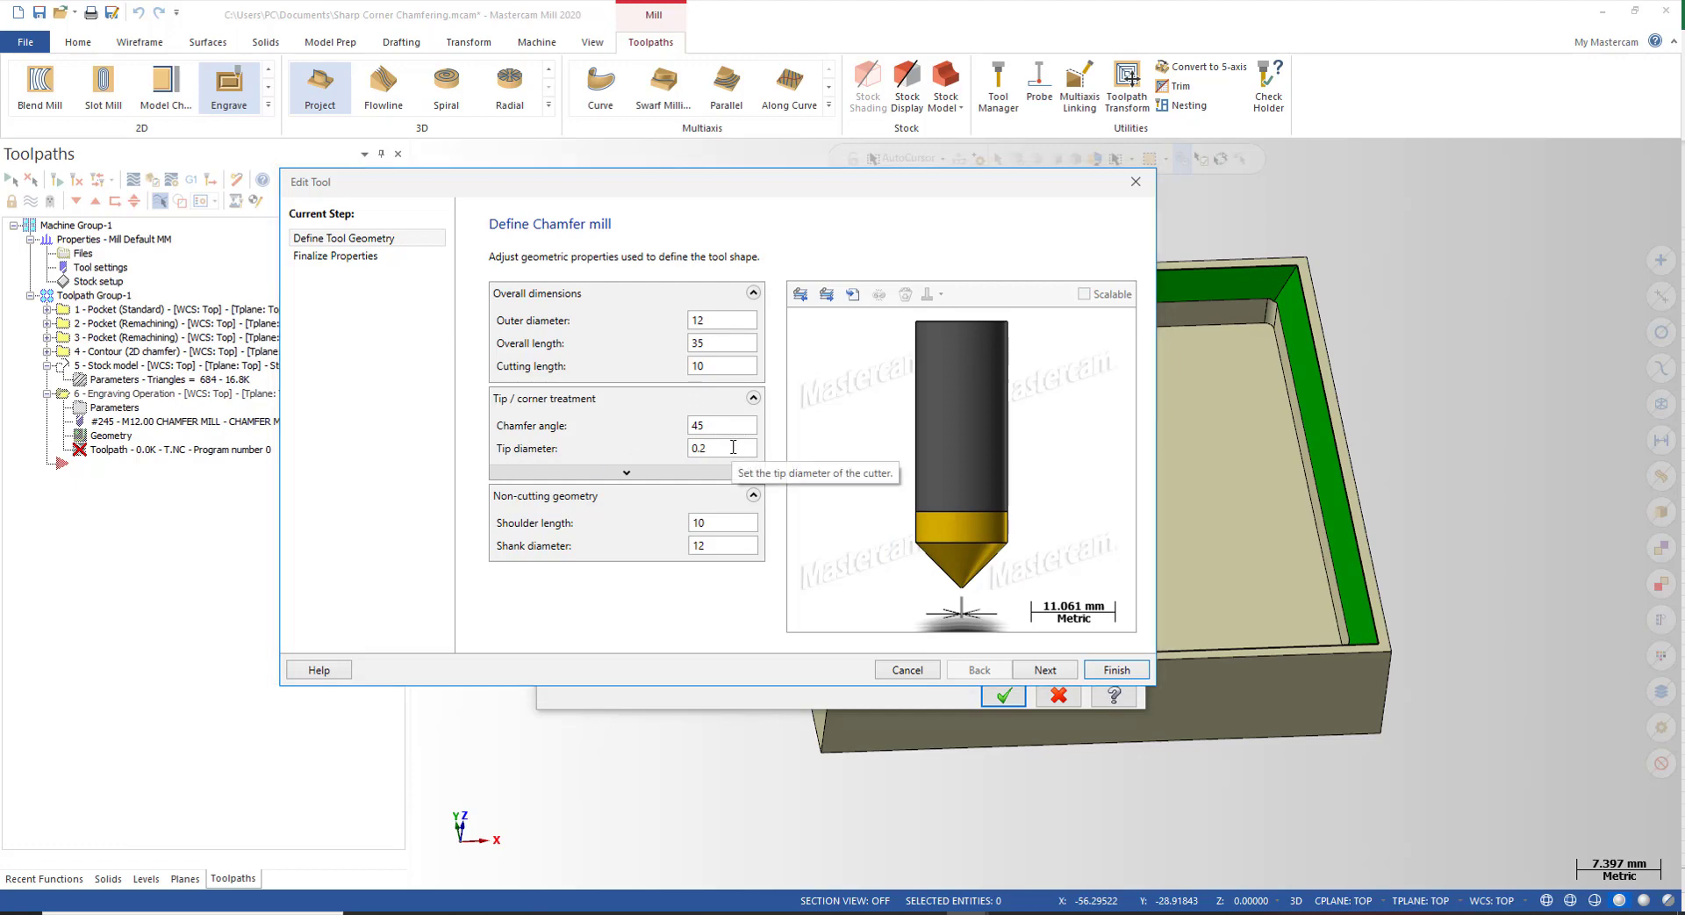
double_click(697, 449)
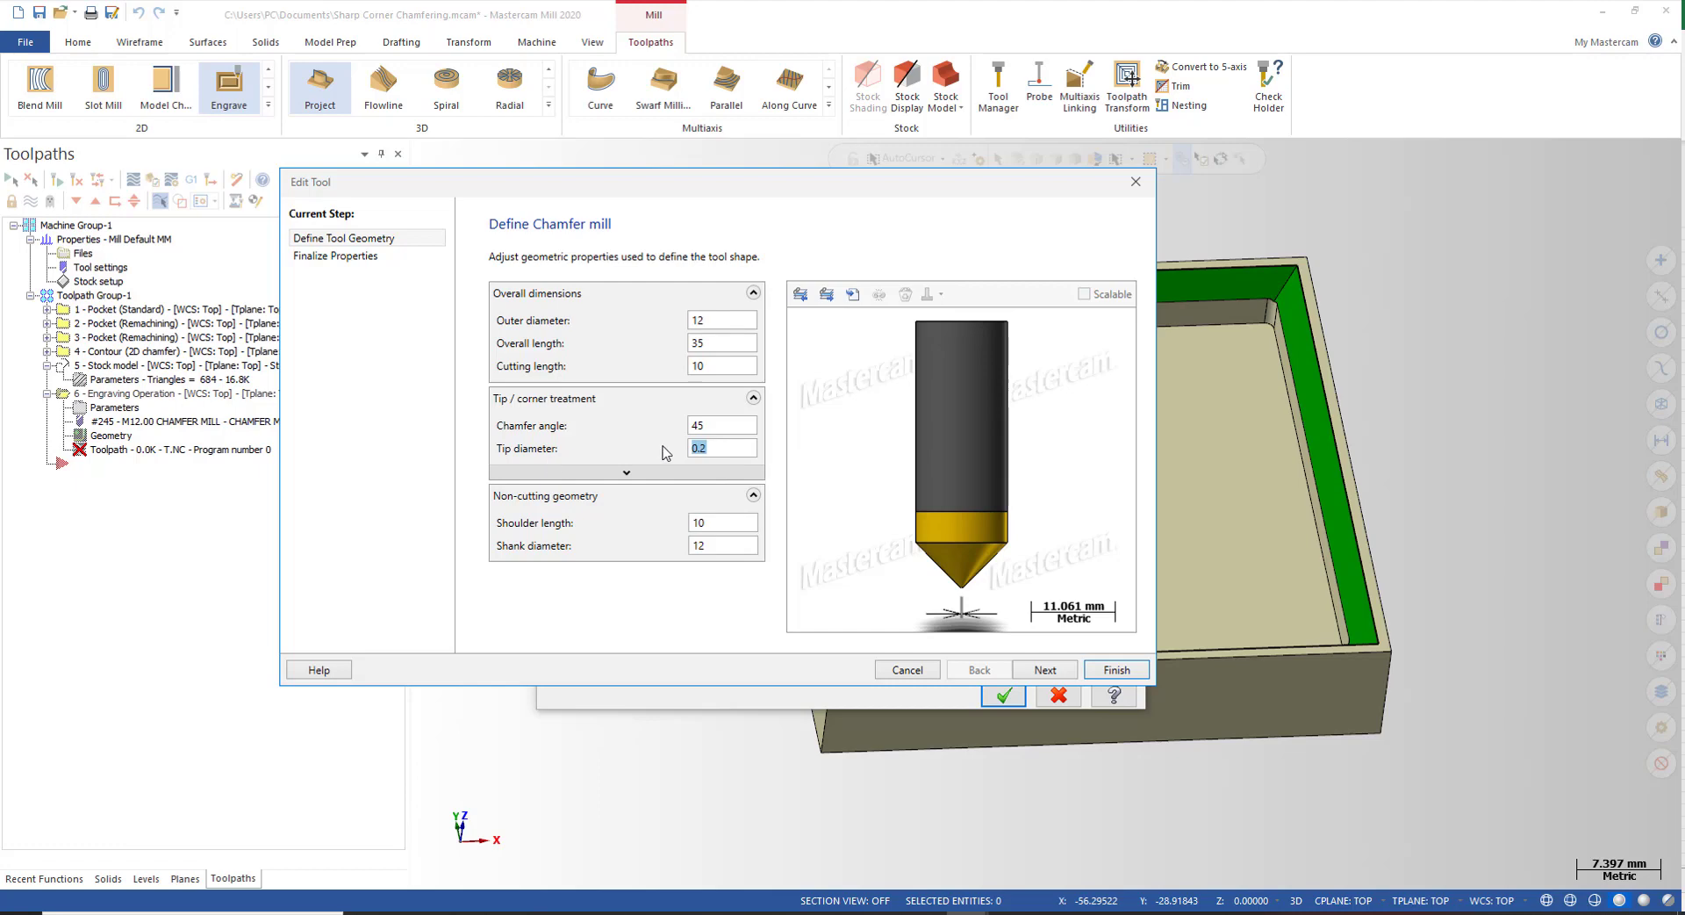
click(702, 428)
click(713, 360)
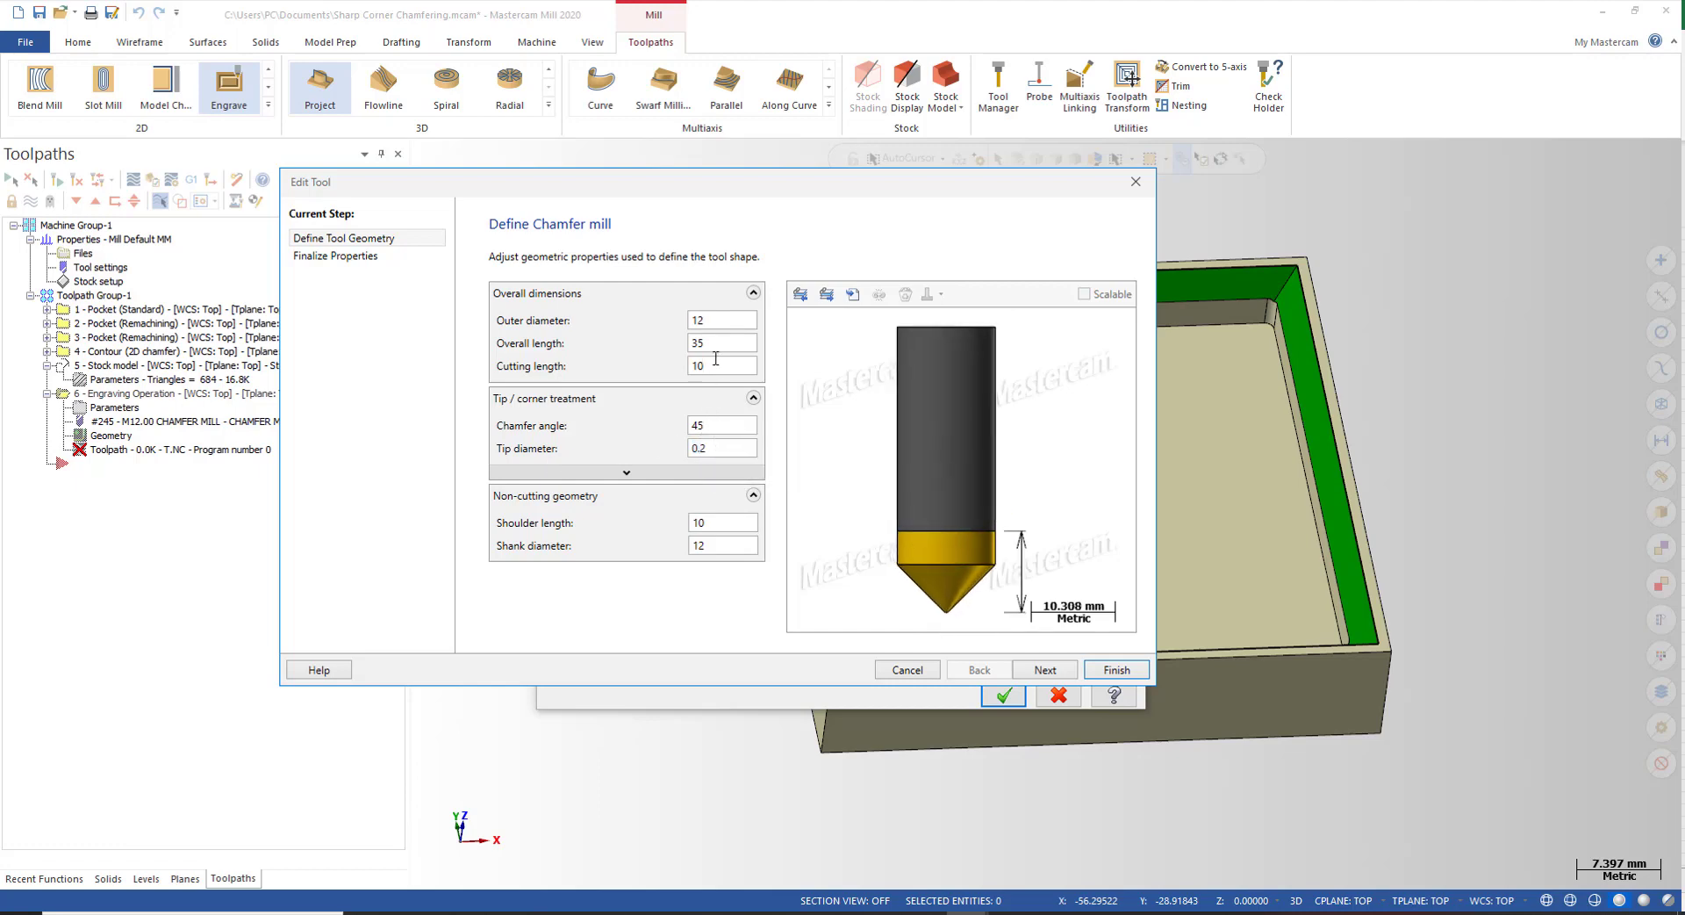
click(1116, 670)
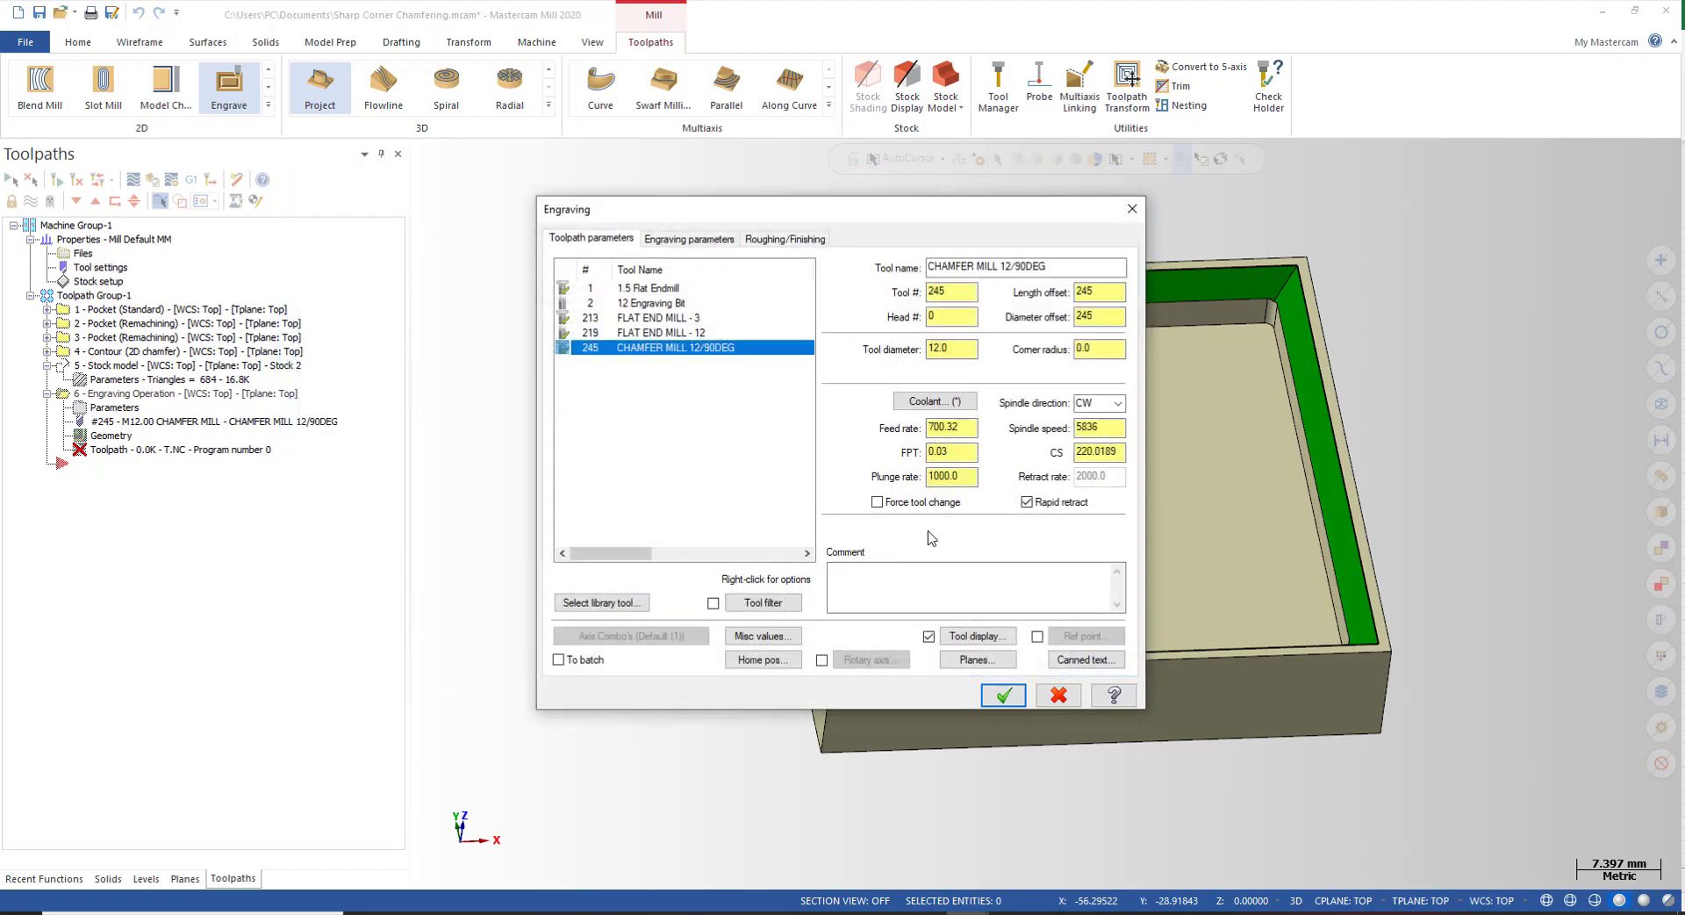
Make the engraving feed plane and depth absolute, turn off the retract plane, and keep the feed plane at 5
click(709, 241)
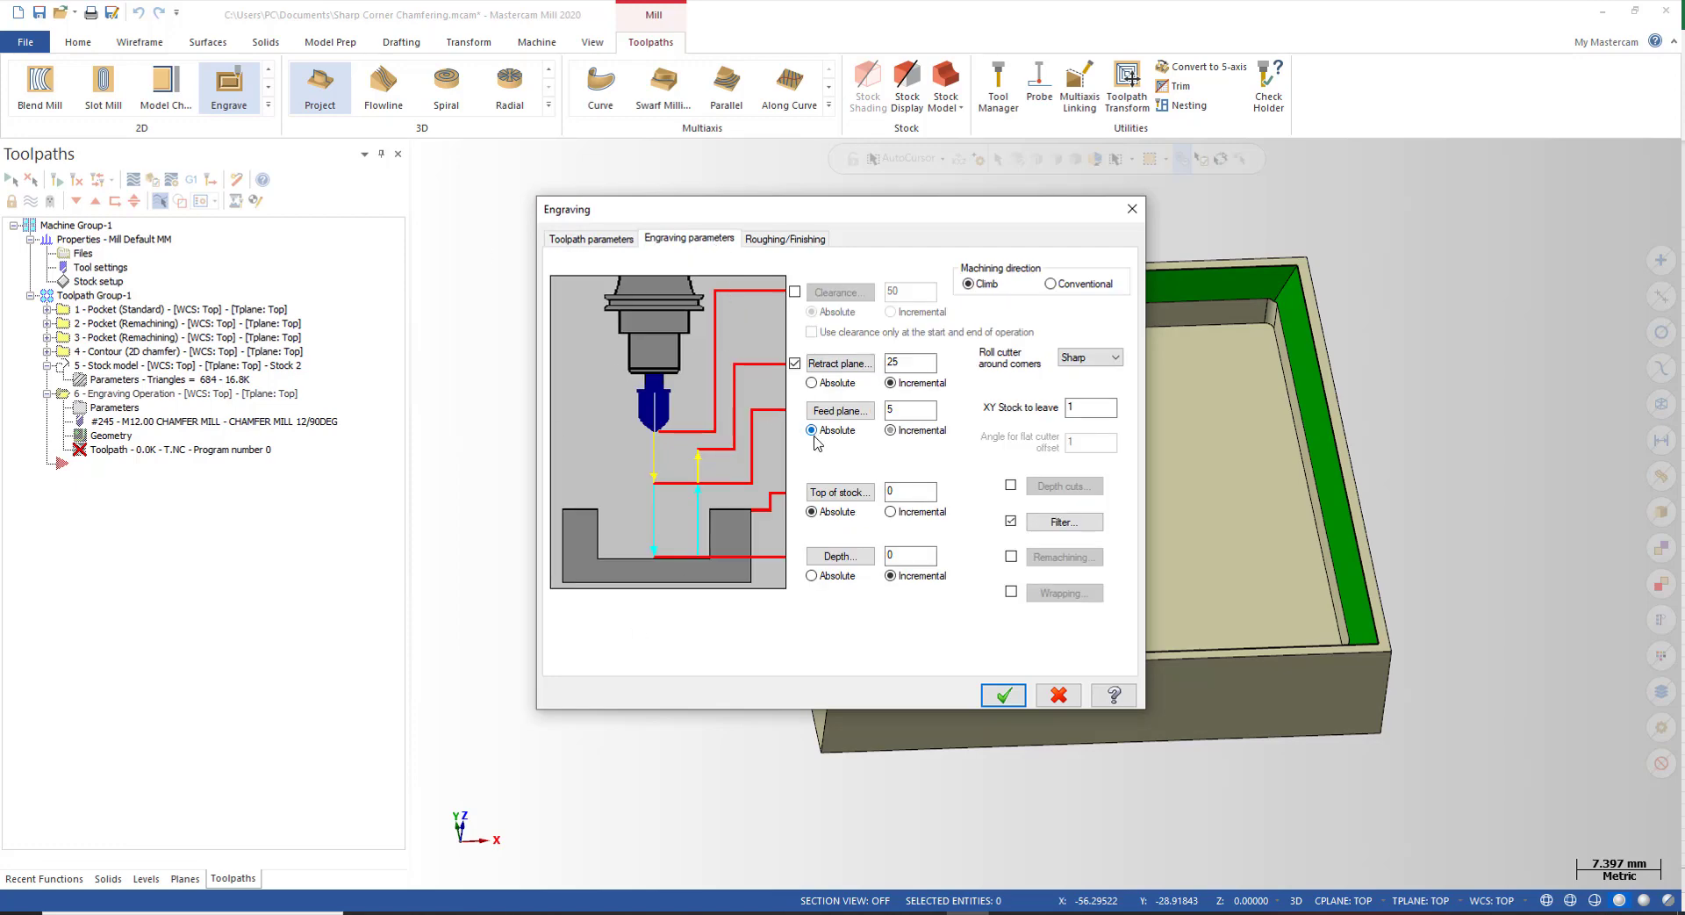
click(812, 575)
click(798, 365)
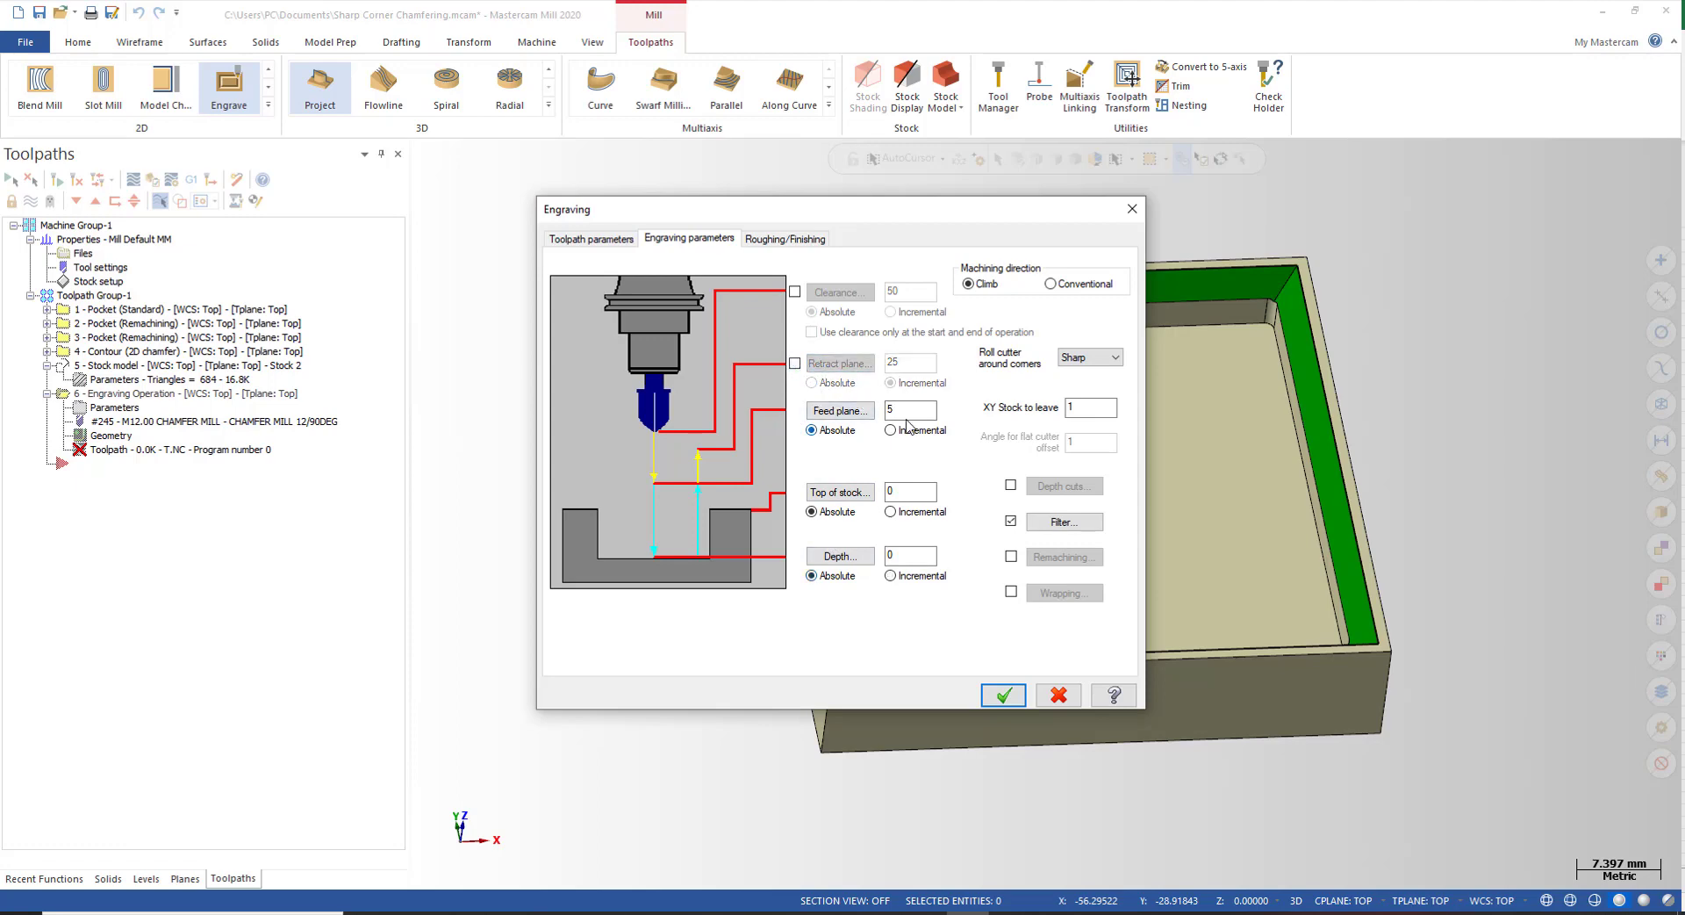
drag(908, 414, 872, 415)
Define the engraving's absolute top of stock by picking the chamfer's upper corner on the part
drag(902, 494, 868, 492)
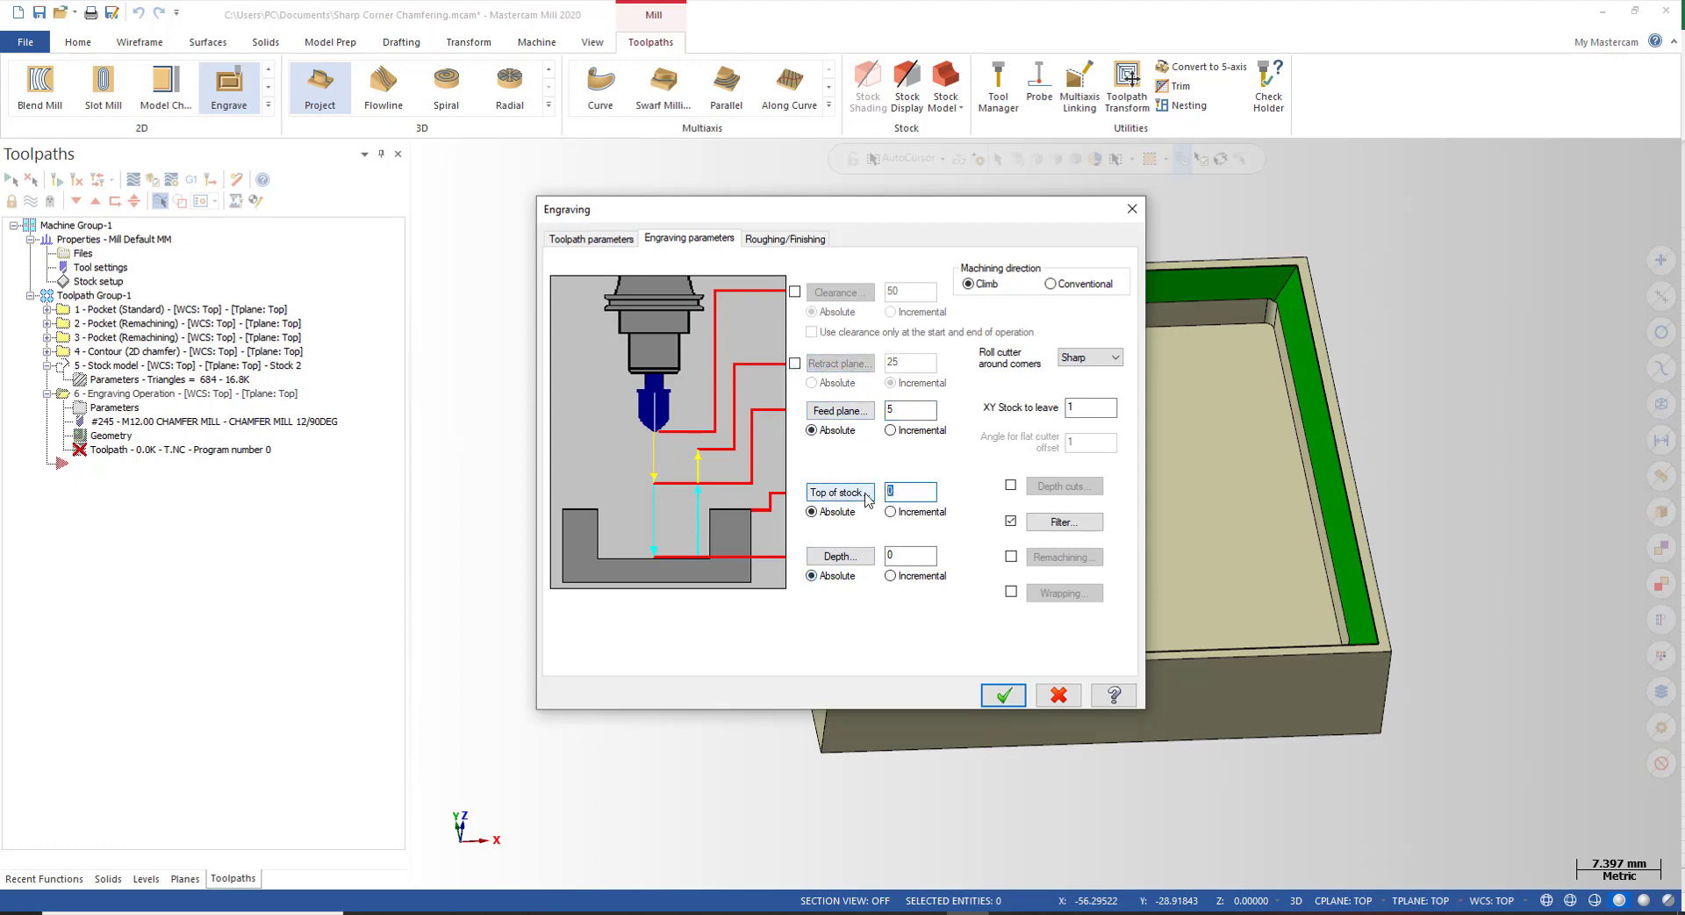
click(848, 494)
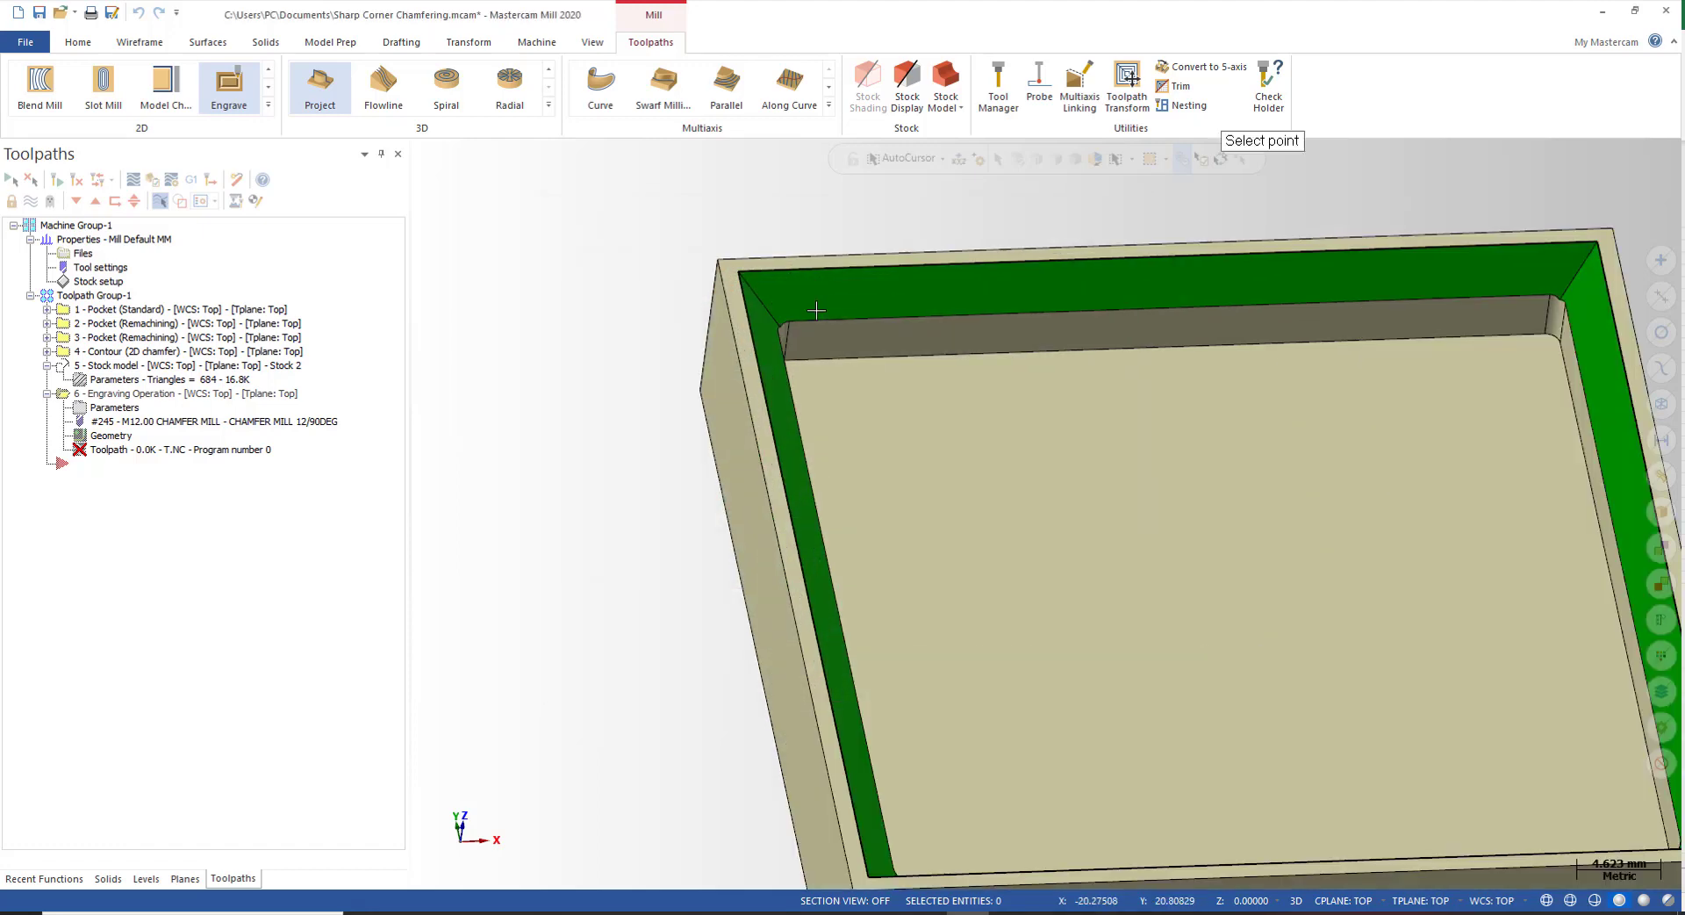
scroll(770, 298, up, 2)
click(748, 278)
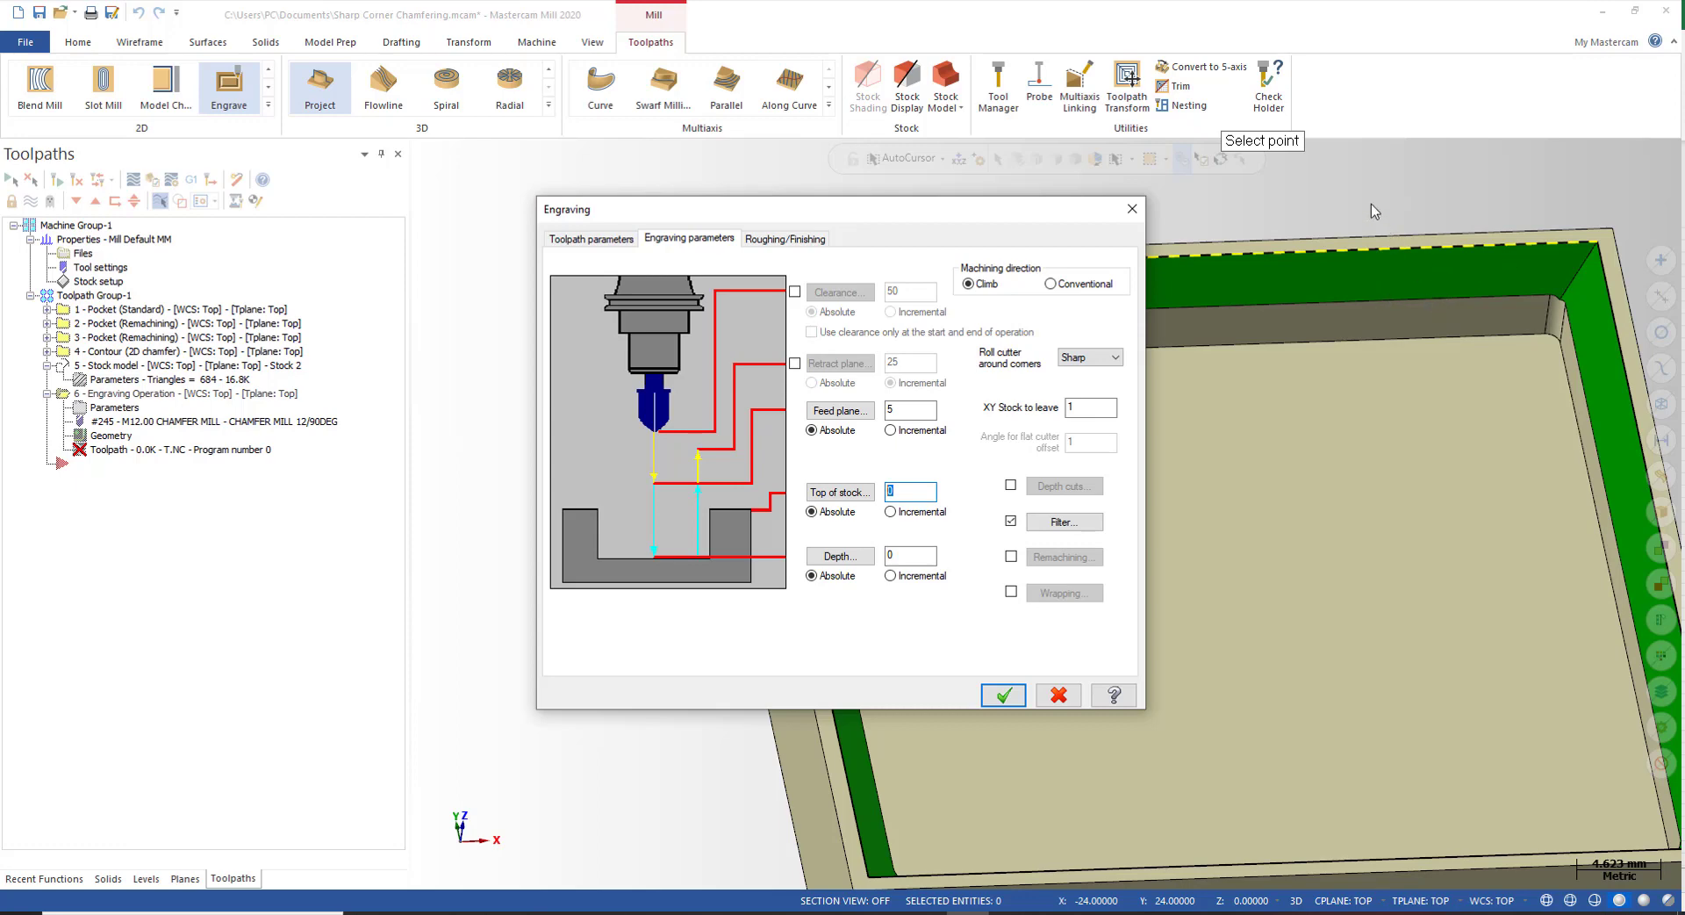
Set the engraving depth to -2.5 and XY stock to leave to 0, and disable the toolpath filter
click(900, 554)
drag(1085, 410, 1050, 412)
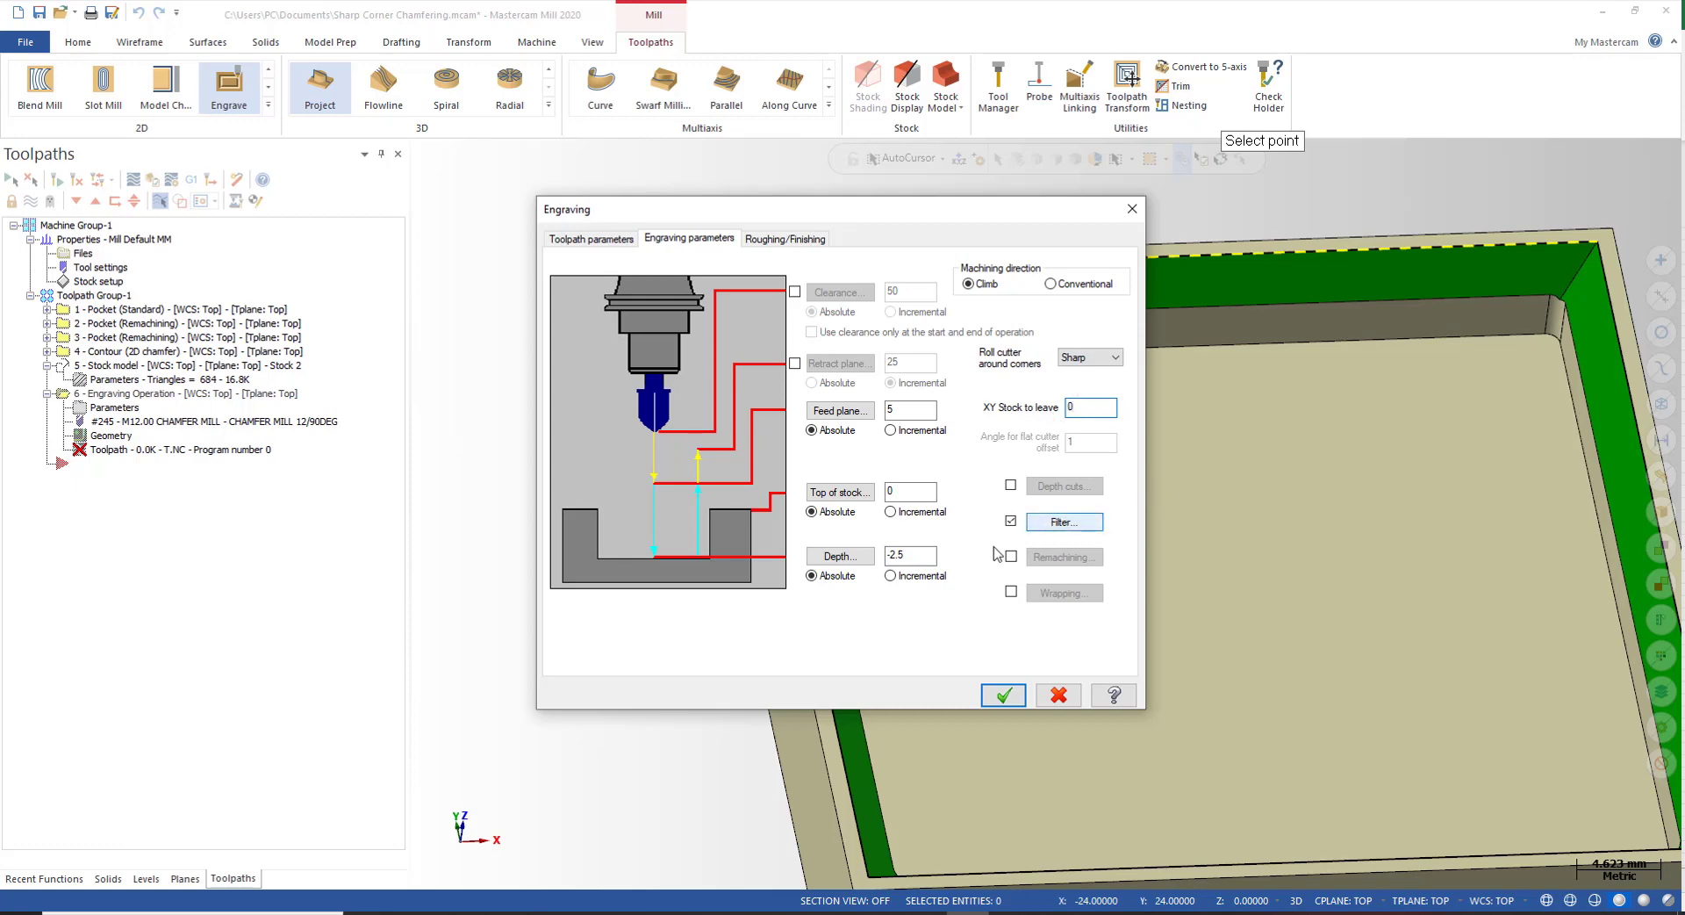
click(1010, 522)
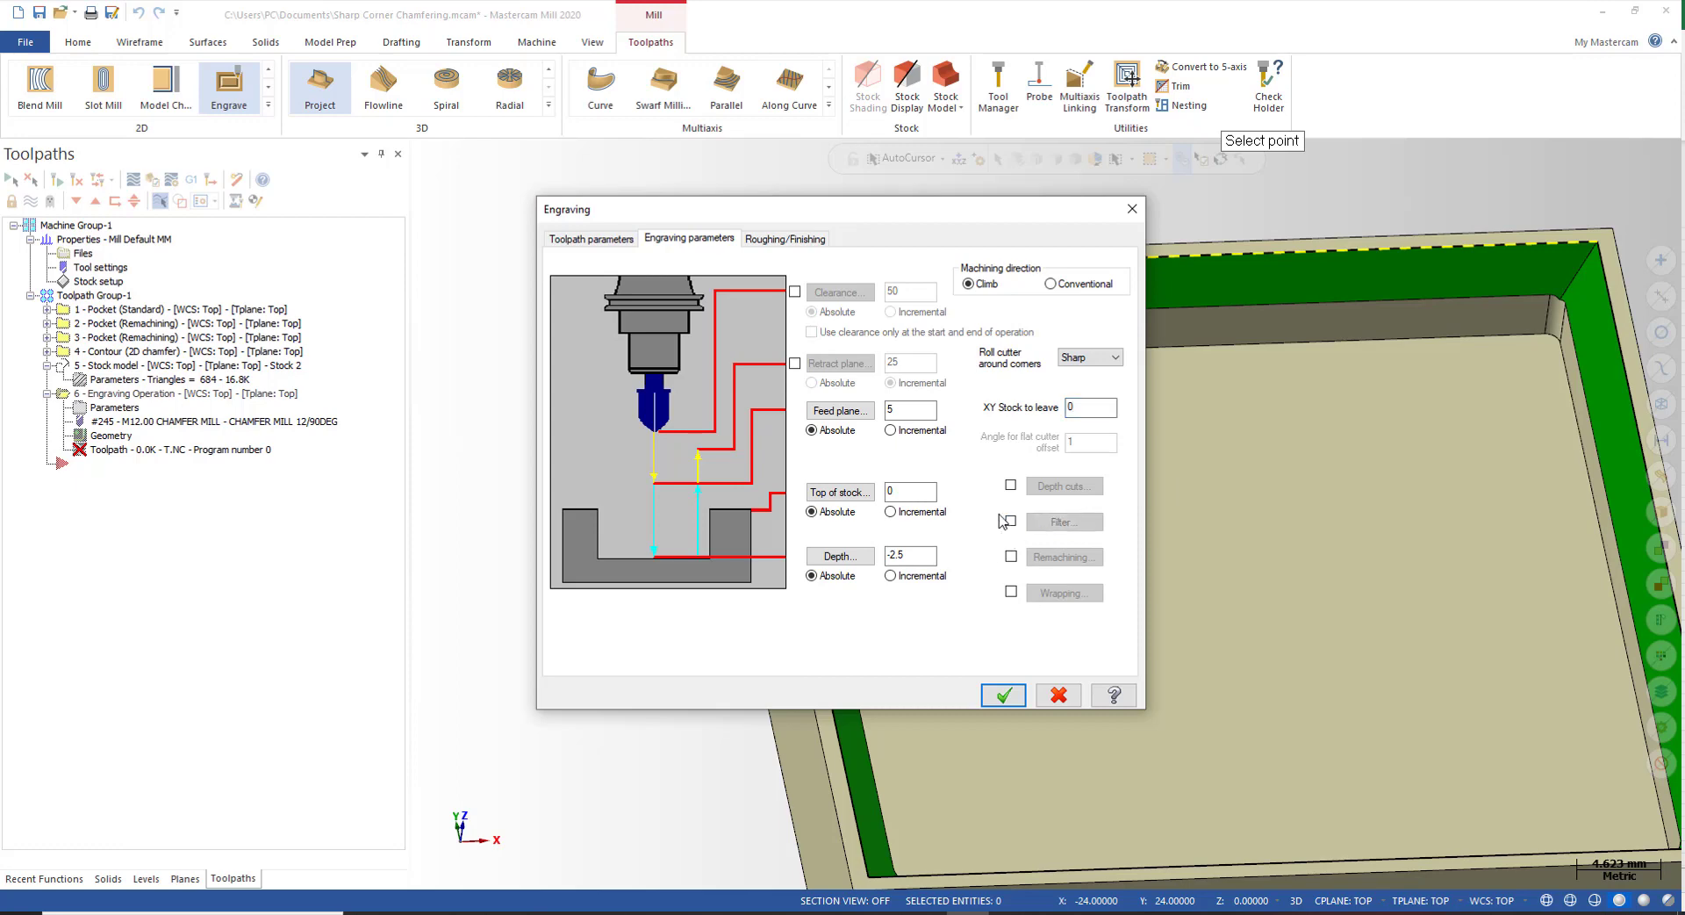
Review the engraving's finishing options, keep the cut geometry on top with entry on interior corners, and generate the toolpath
click(785, 243)
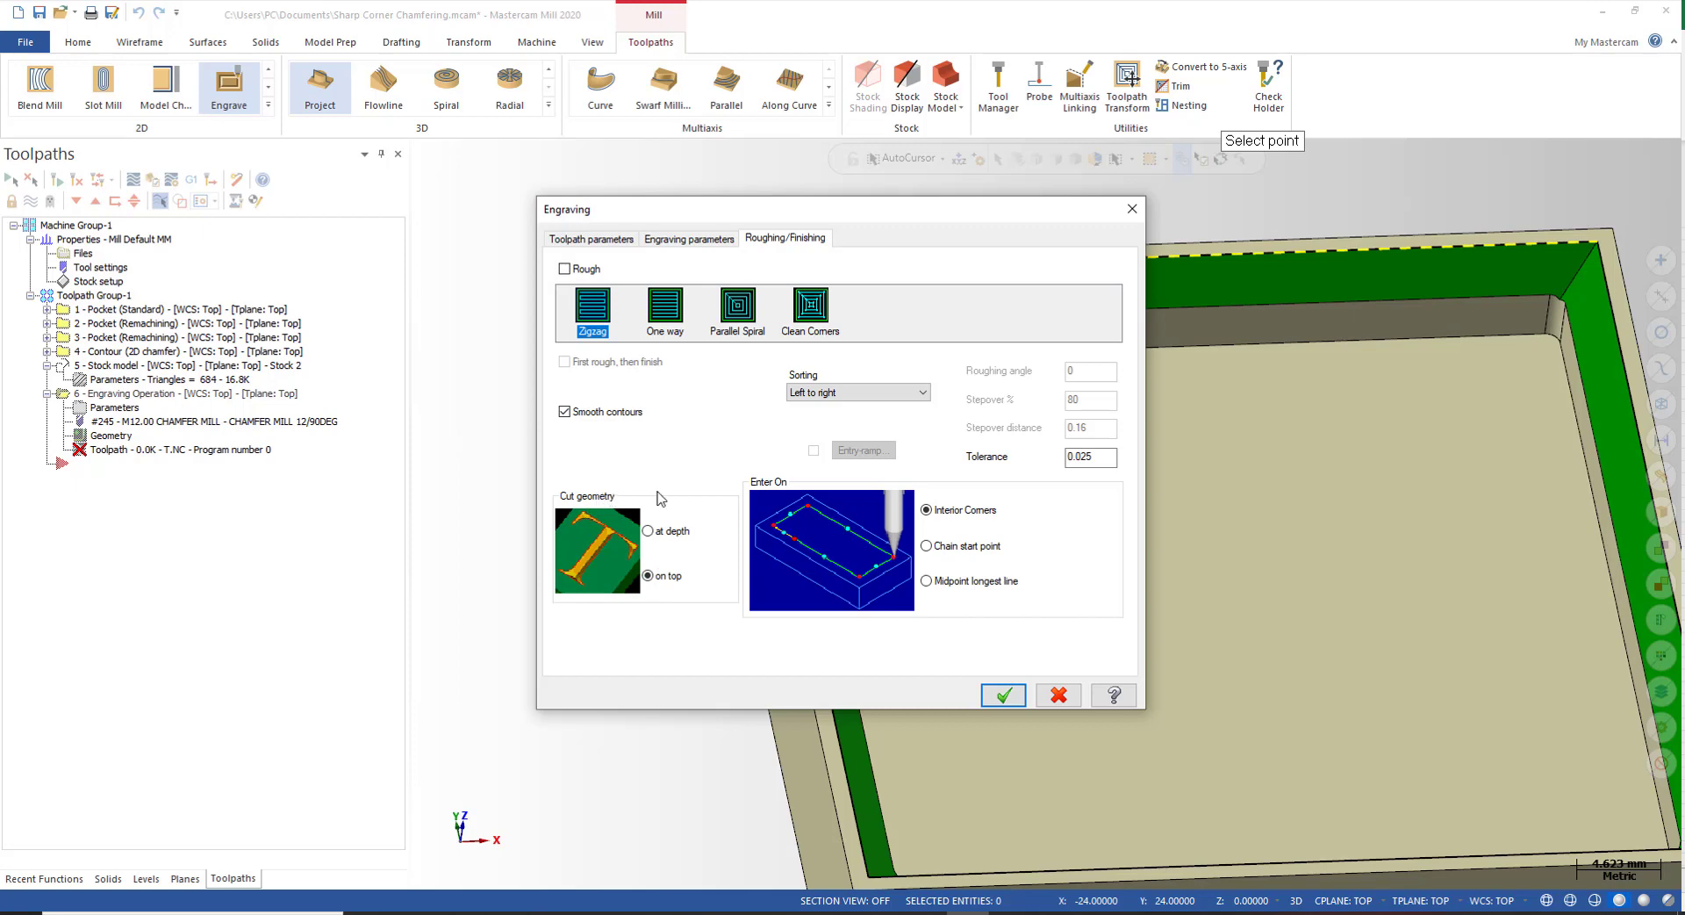
drag(885, 221, 441, 105)
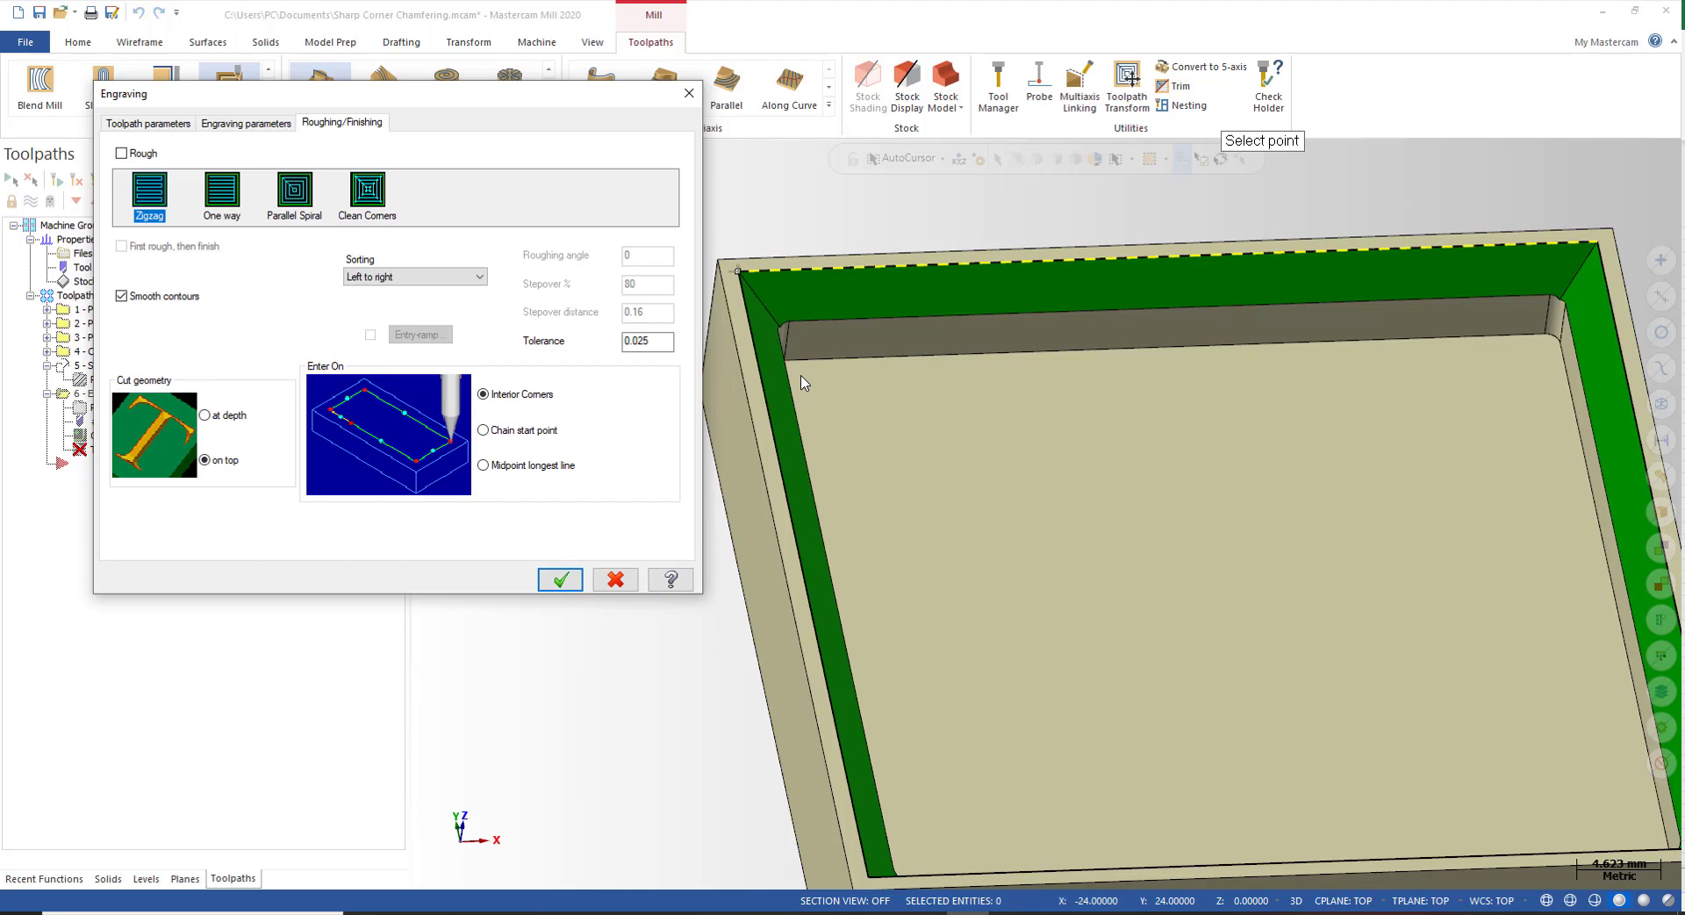
click(232, 419)
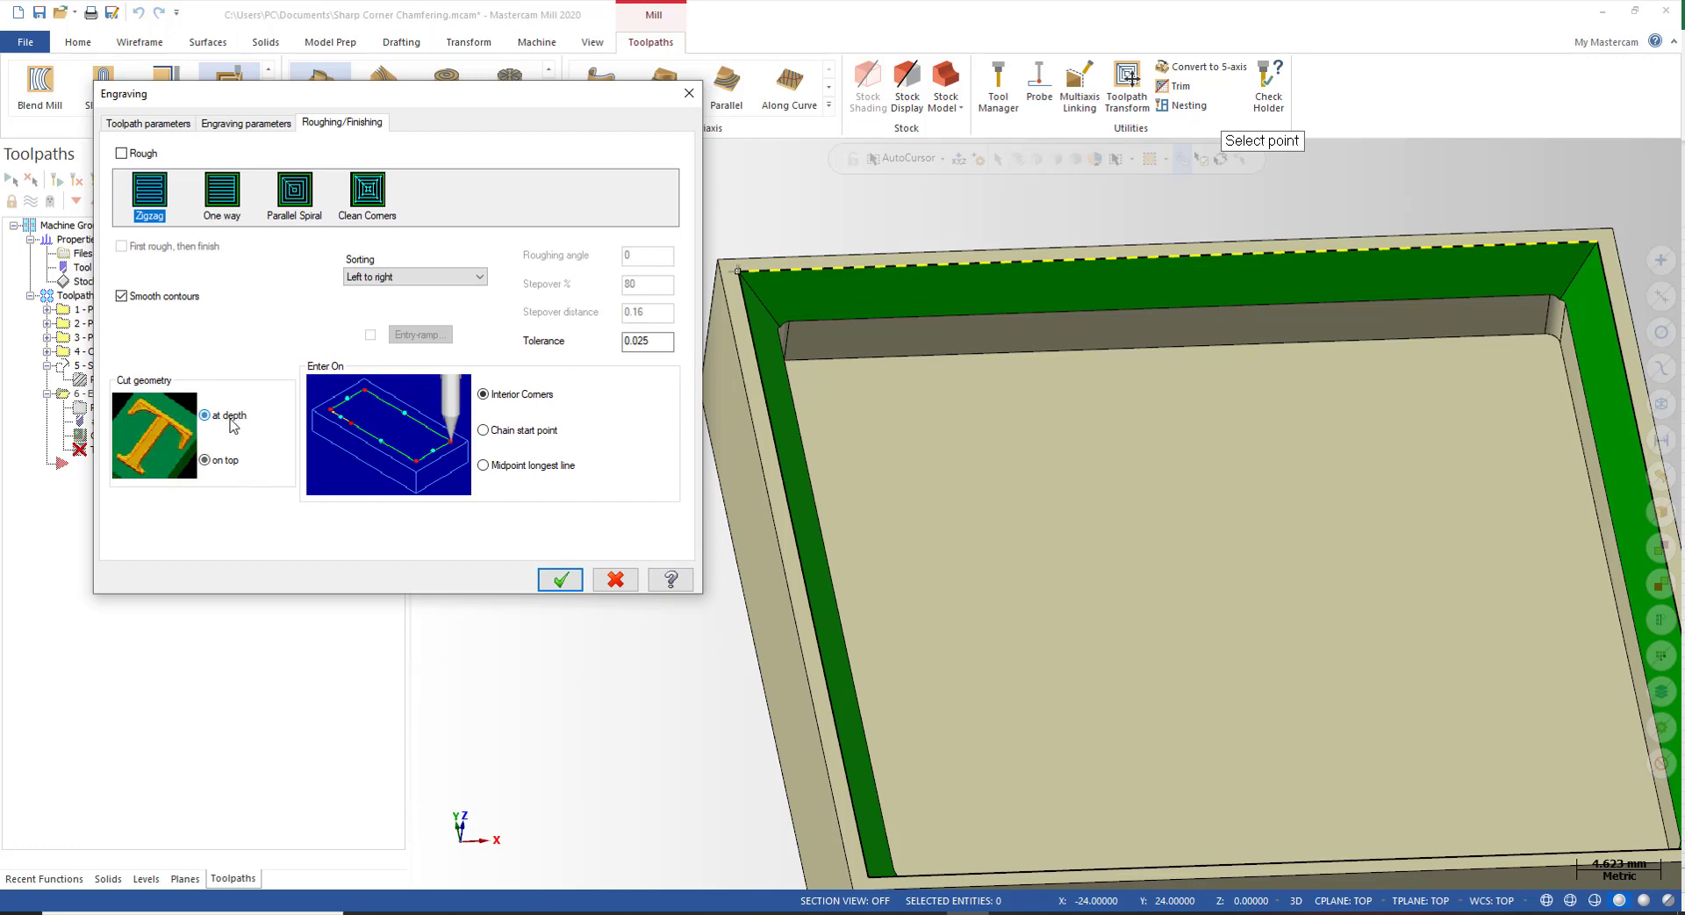
click(228, 462)
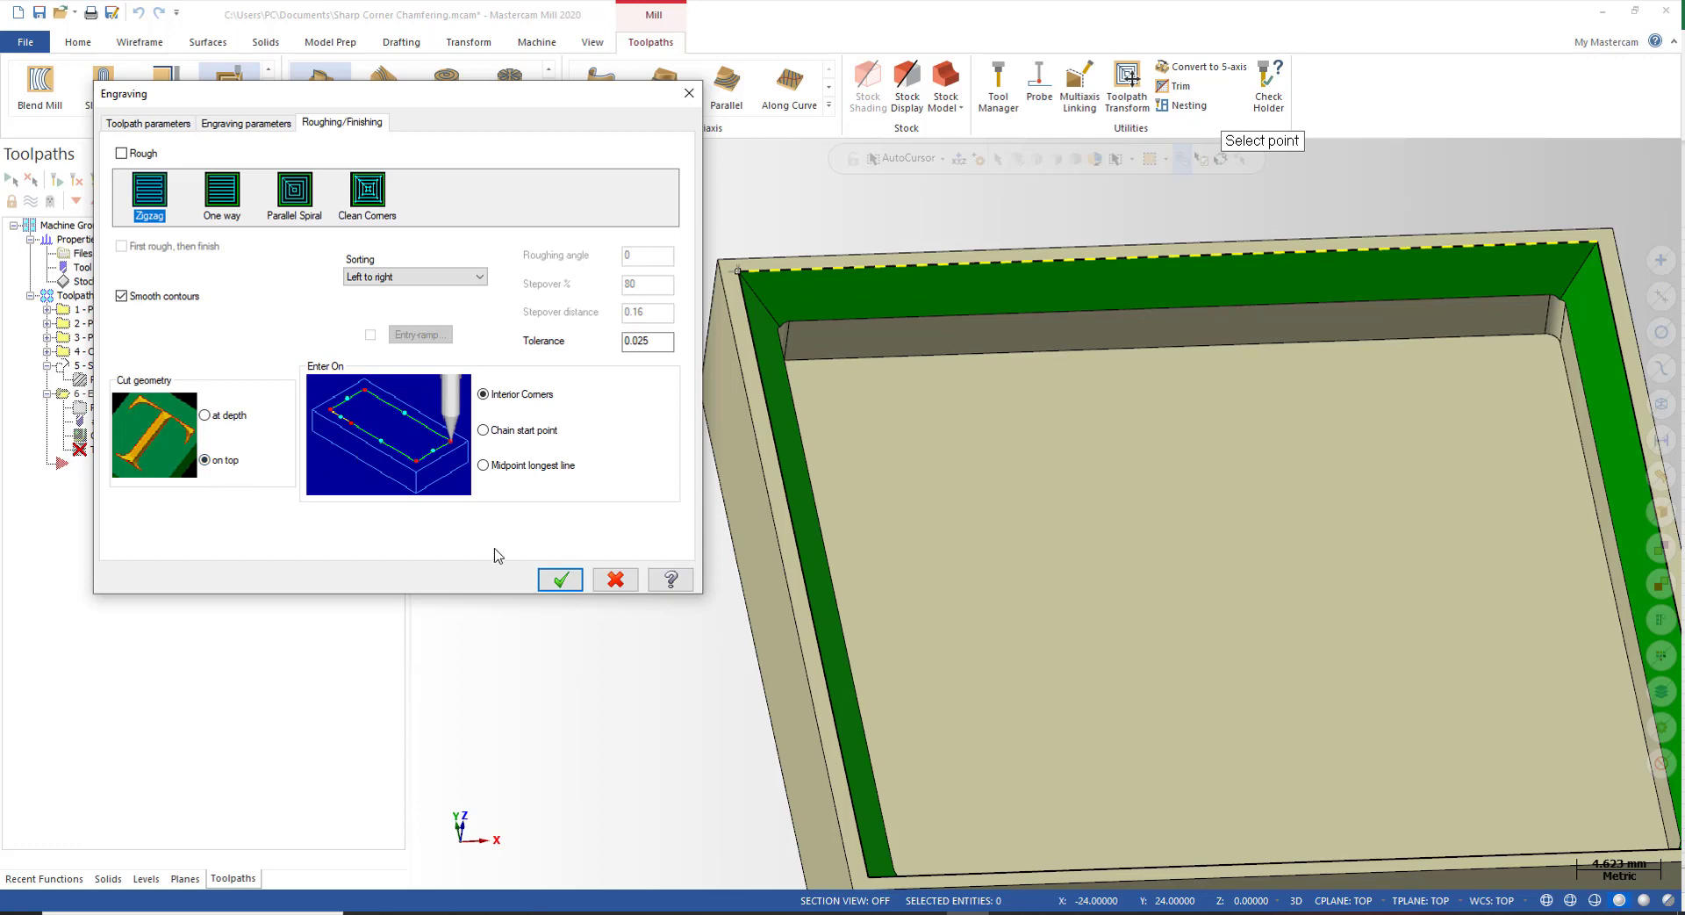
click(560, 583)
Examine the engraving toolpath in the pocket corners and compare it with the rounded chamfer corners of Stock 2
middle_drag(1007, 373, 988, 340)
scroll(772, 324, up, 3)
mouse_move(778, 365)
middle_down()
mouse_move(728, 332)
mouse_move(780, 373)
middle_up()
scroll(779, 373, down, 4)
middle_drag(1008, 370, 1060, 376)
scroll(983, 364, down, 5)
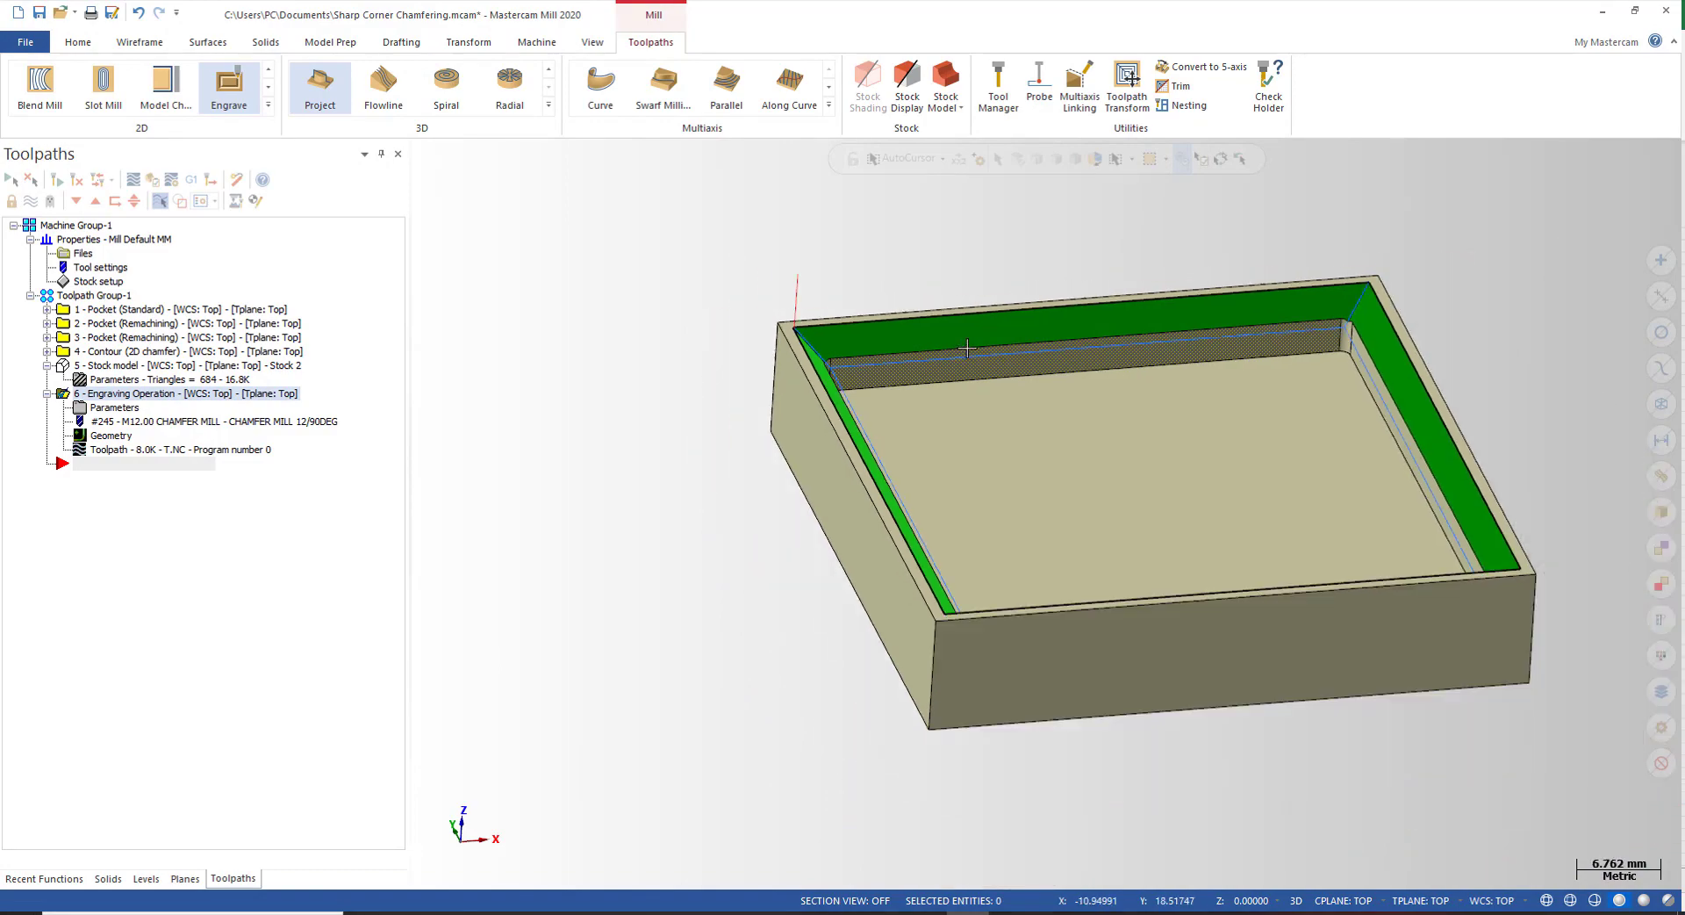
click(125, 366)
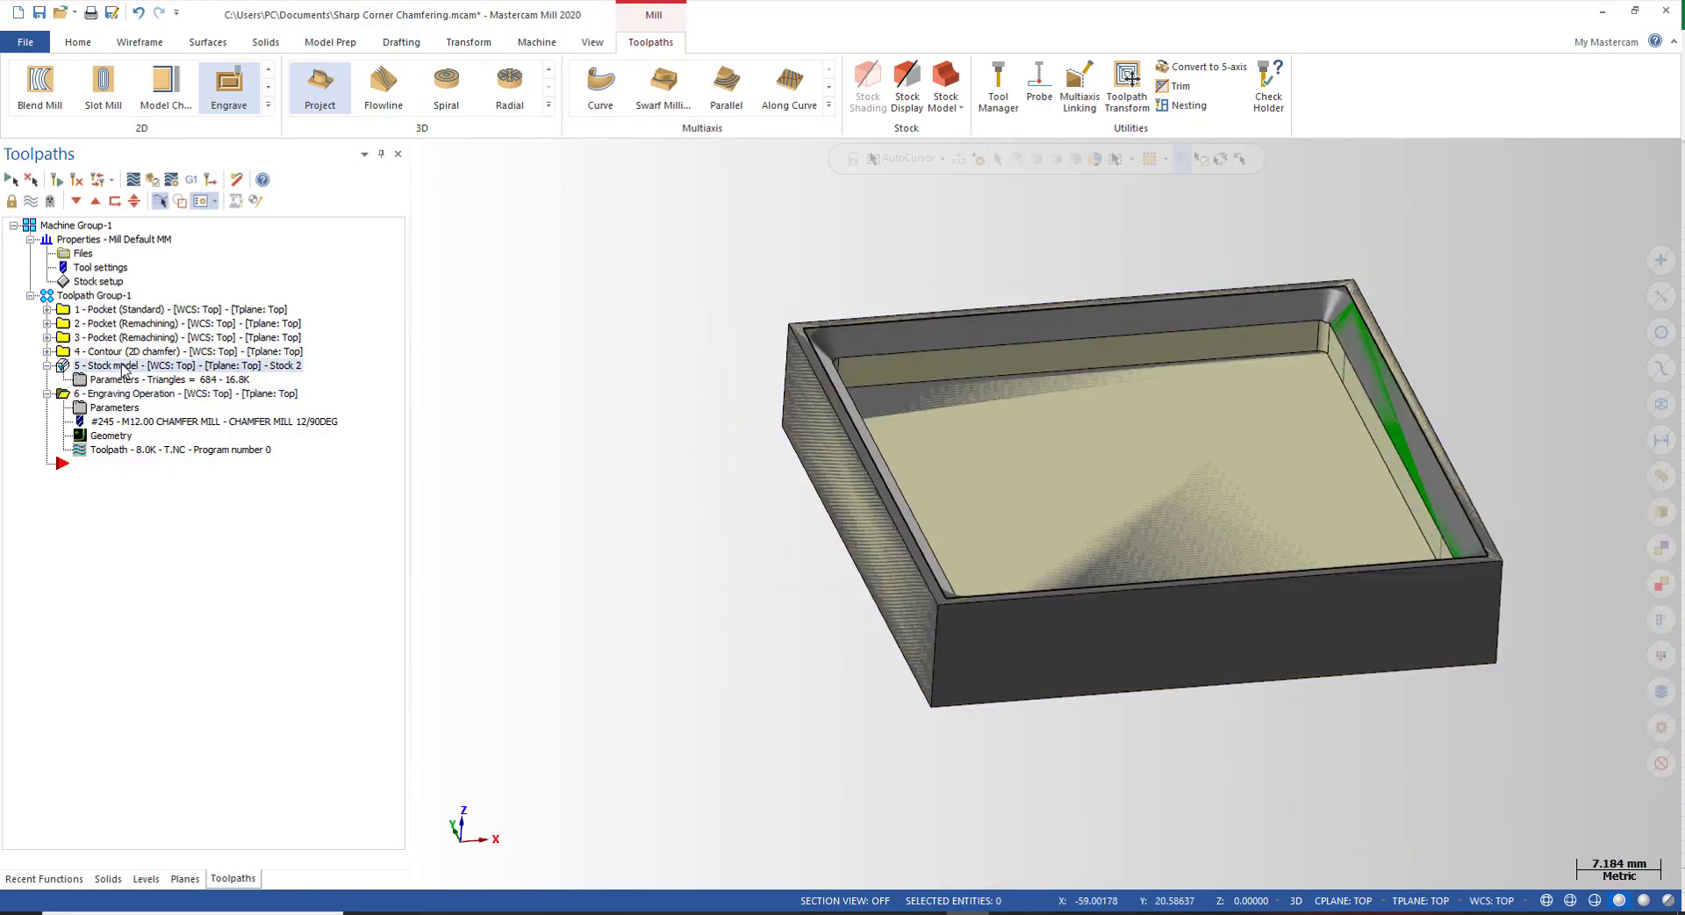
middle_drag(985, 343, 878, 334)
middle_drag(1325, 361, 1280, 364)
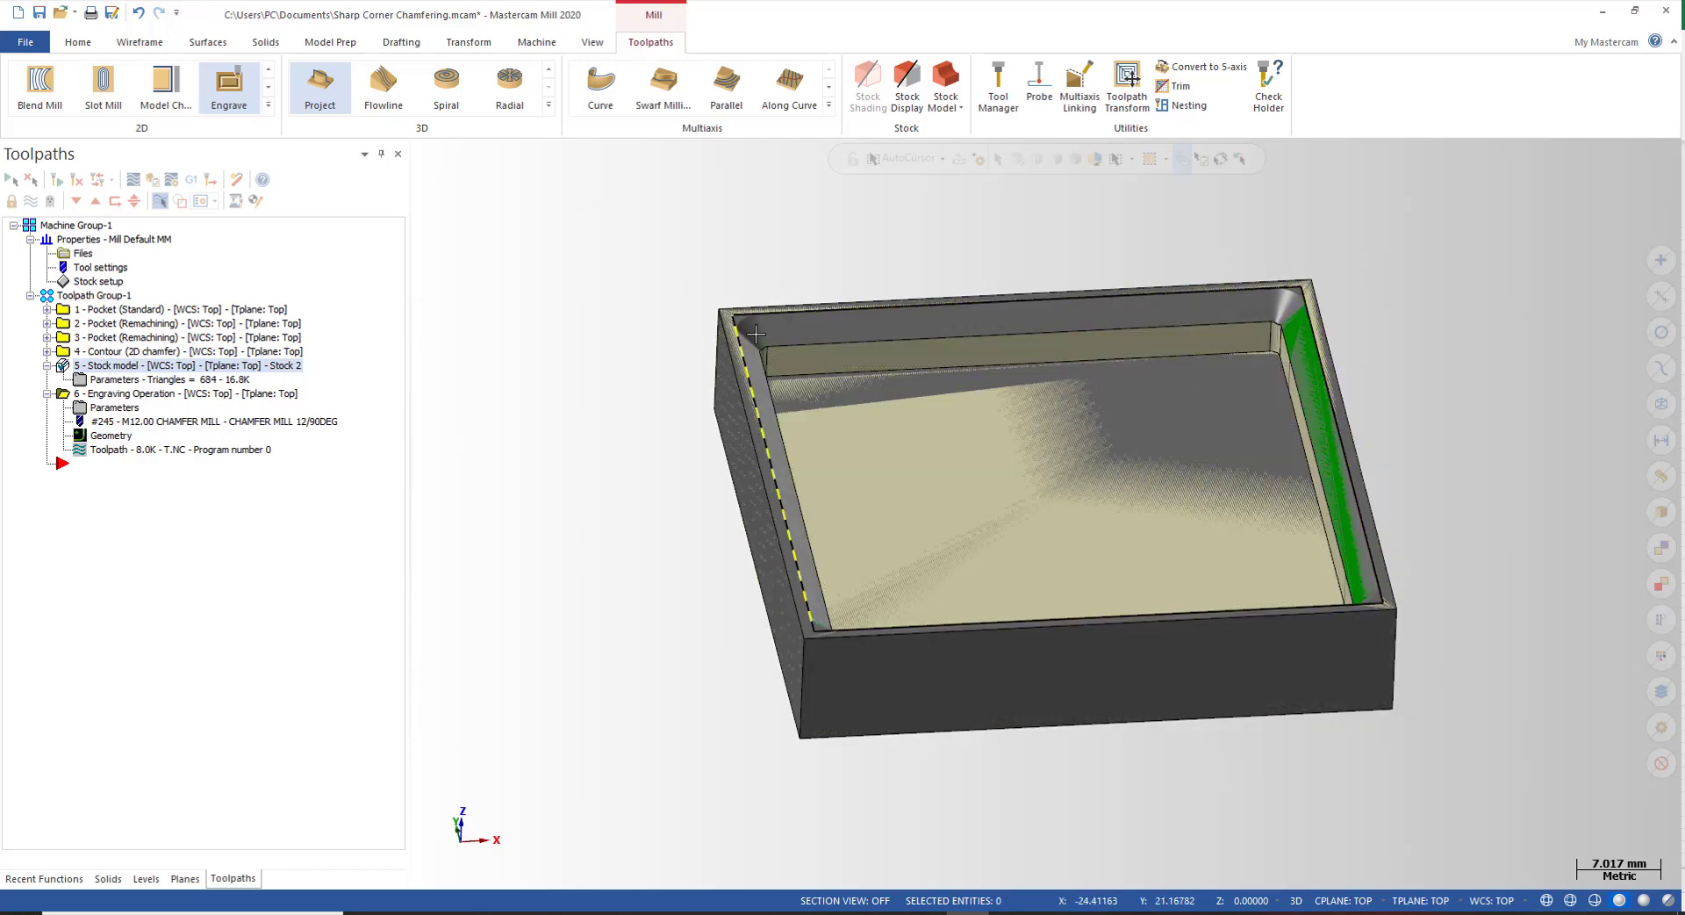
scroll(1330, 263, up, 2)
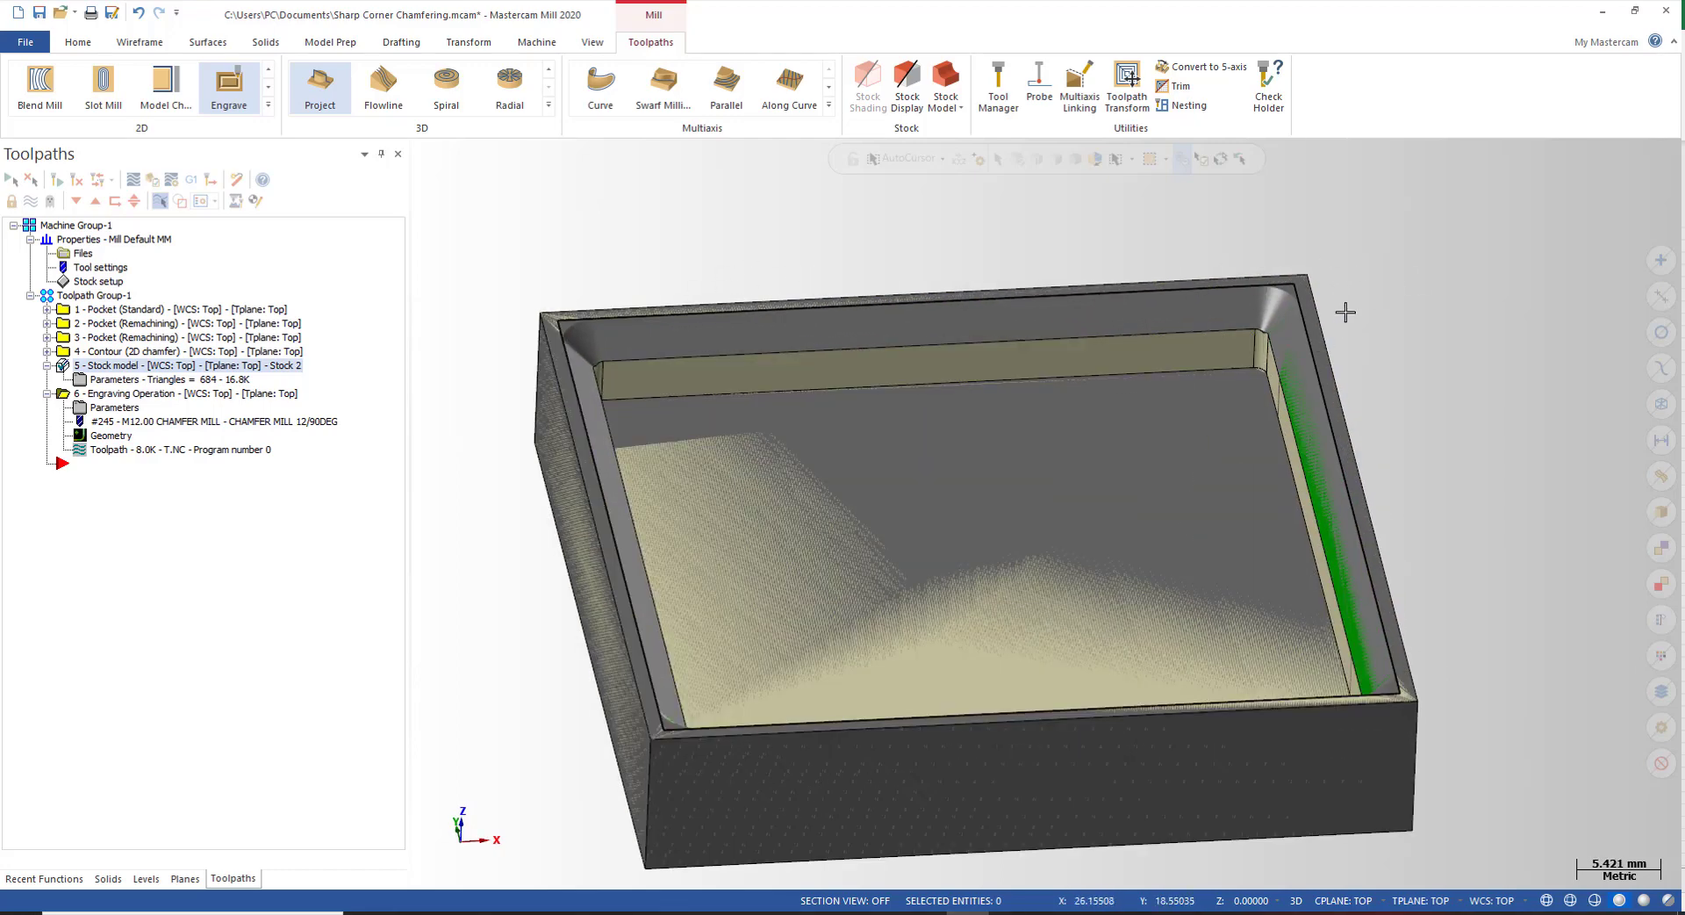
scroll(1312, 256, up, 2)
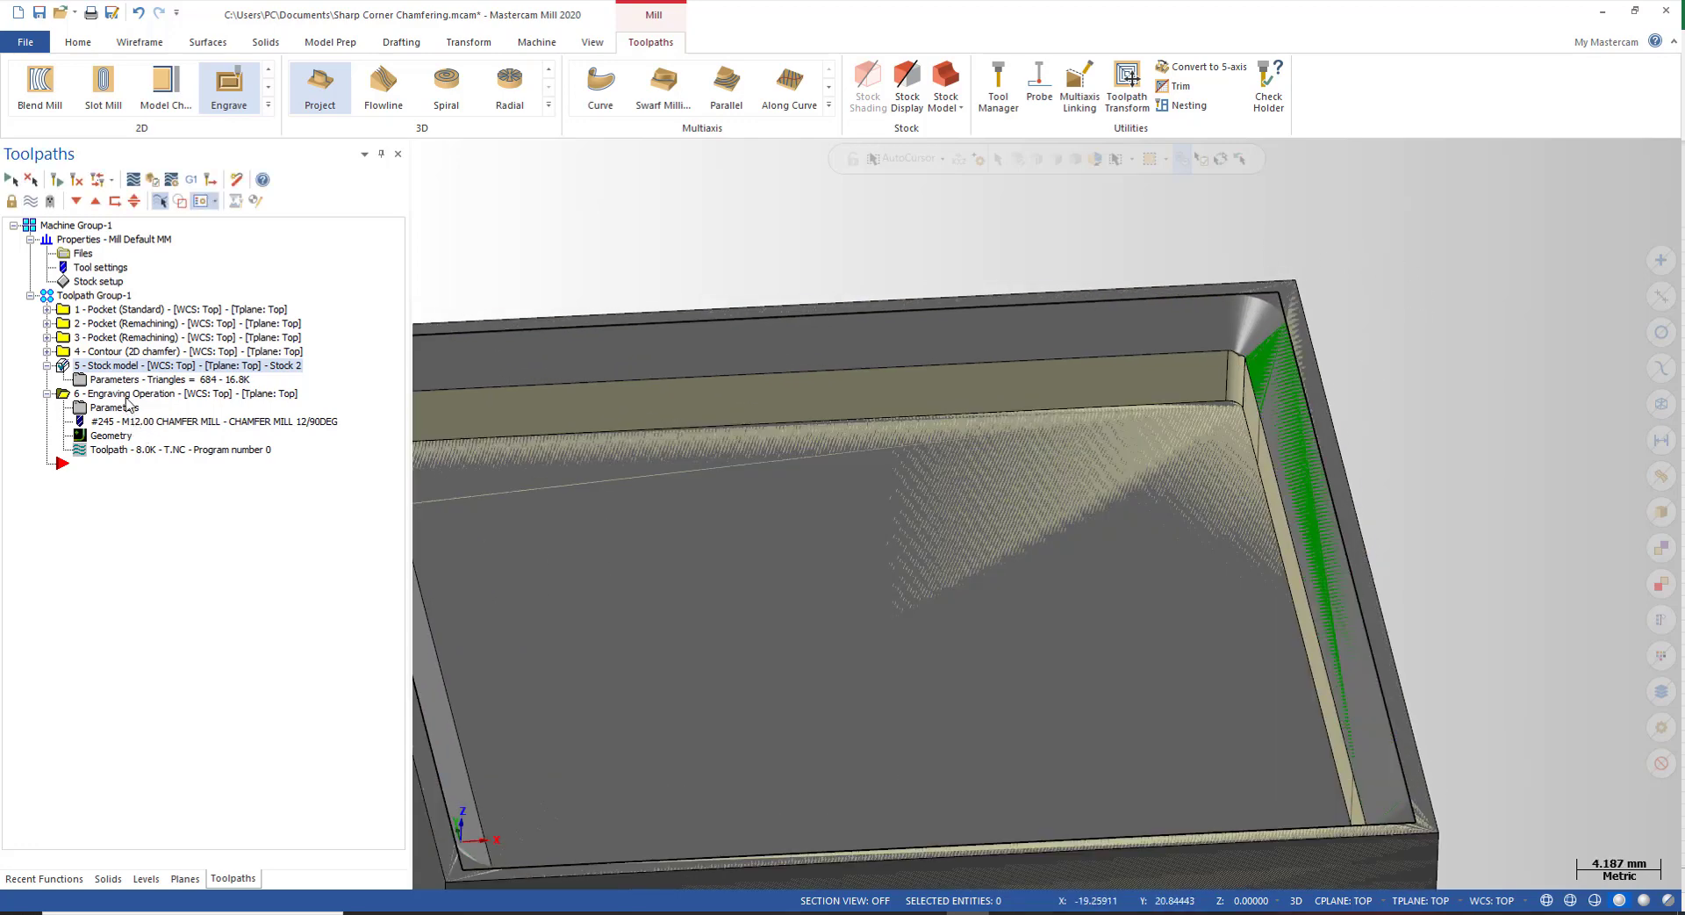
click(127, 395)
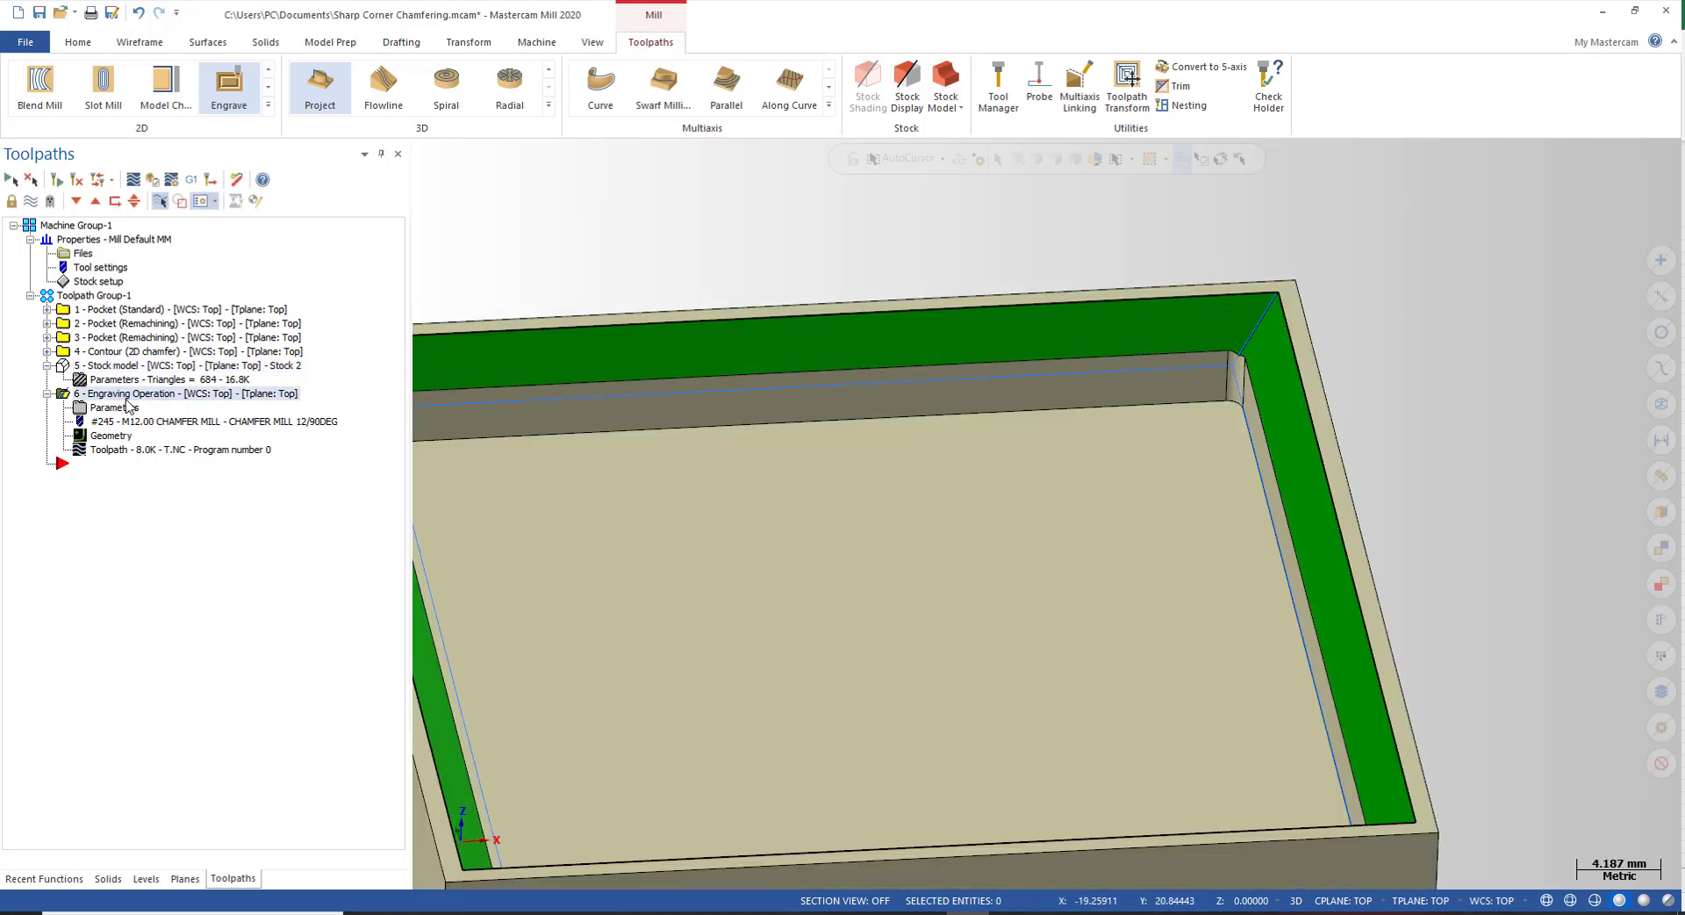
scroll(1355, 255, down, 2)
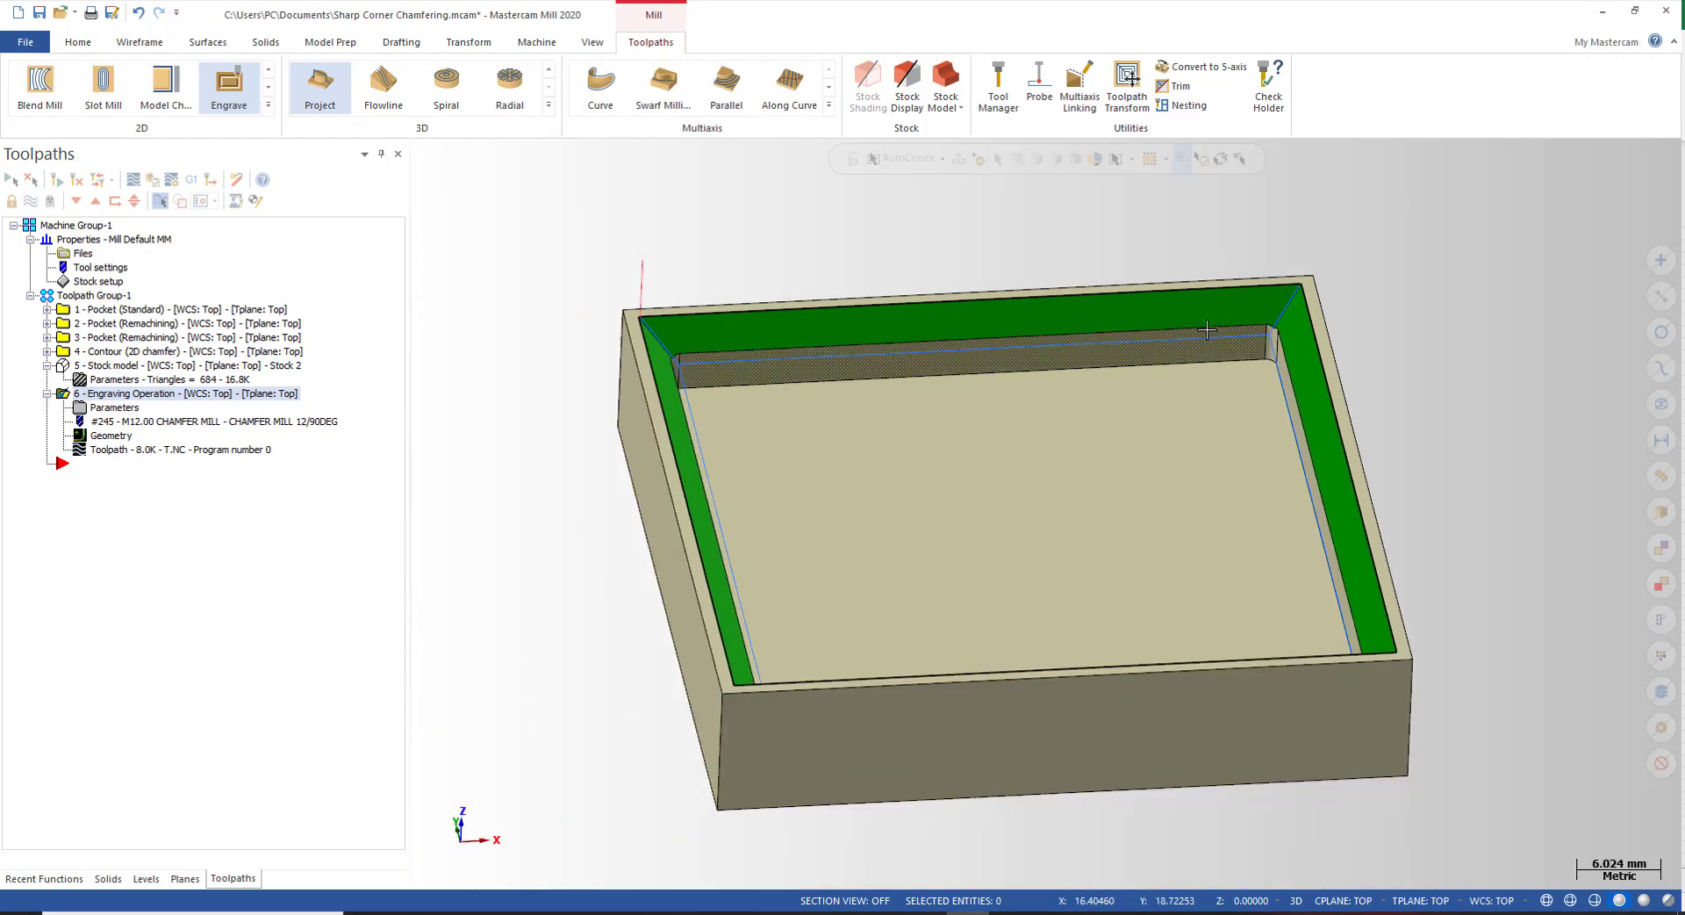
Backplot the engraving toolpath and examine how the chamfer mill moves through the first sharp corner
click(147, 453)
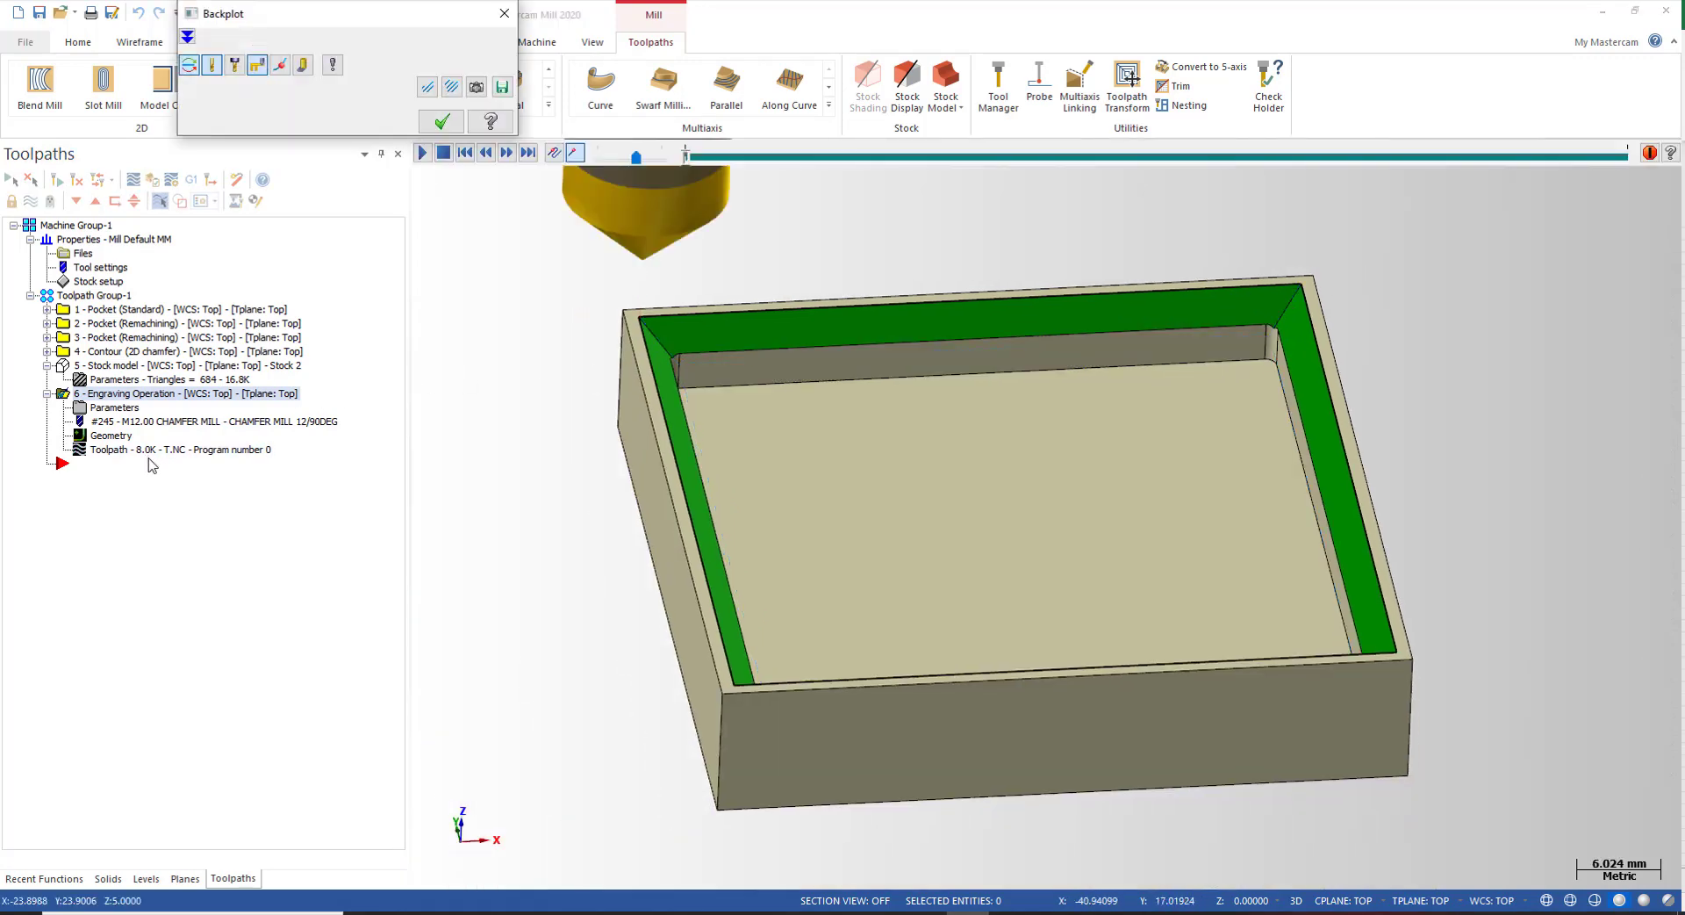
scroll(670, 320, up, 2)
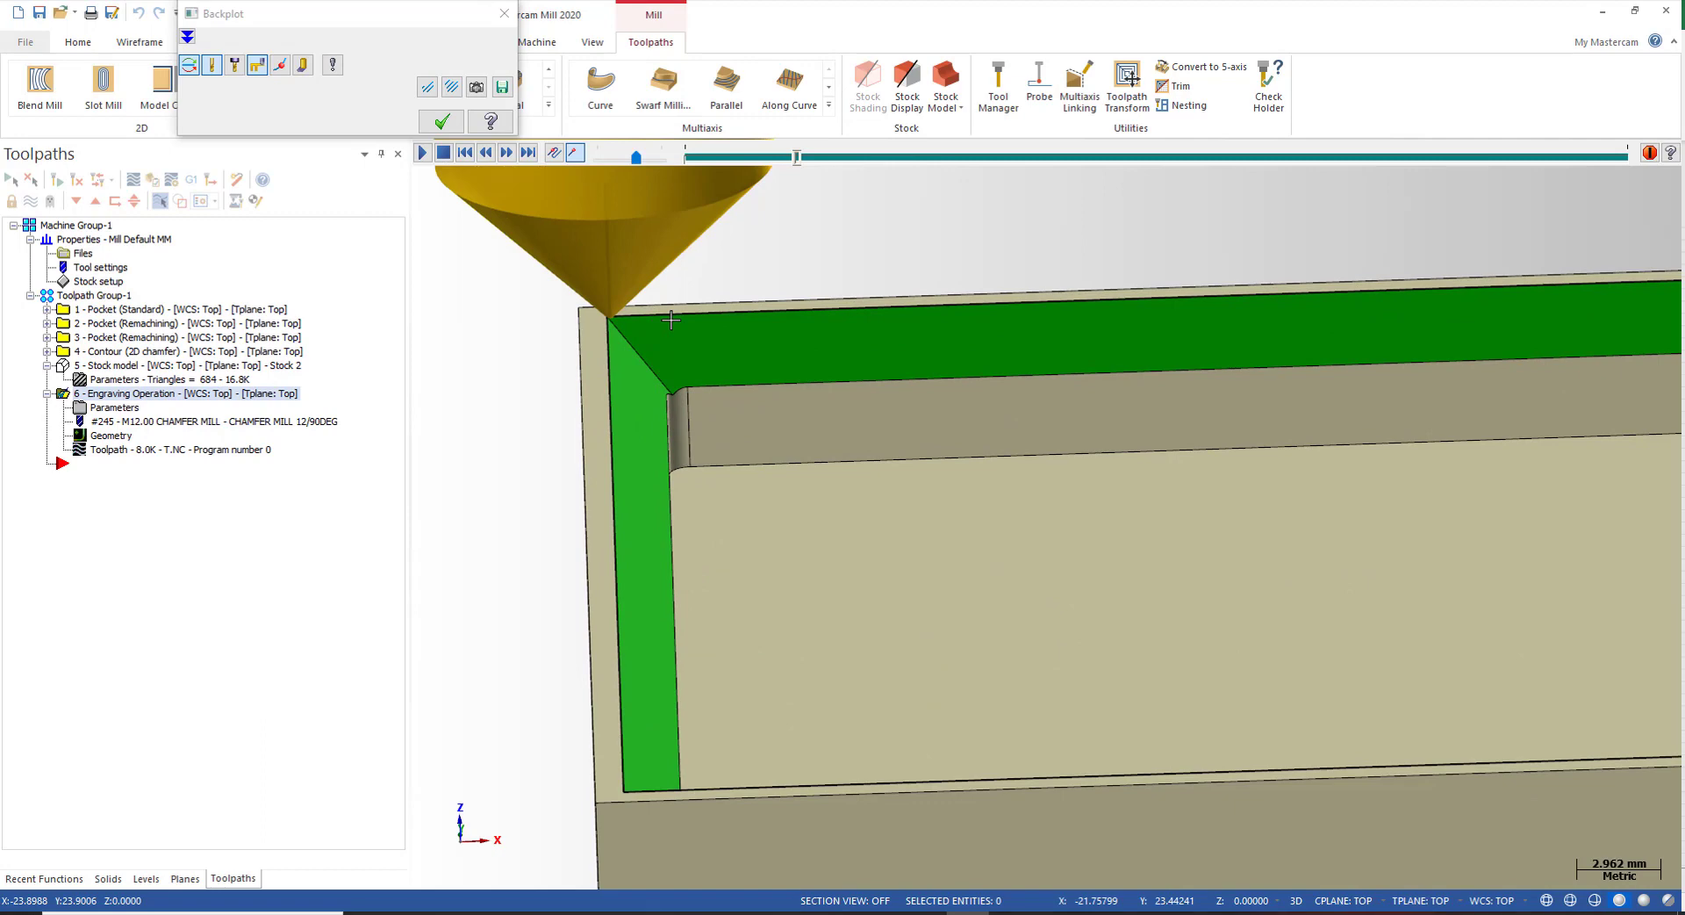
scroll(671, 319, down, 3)
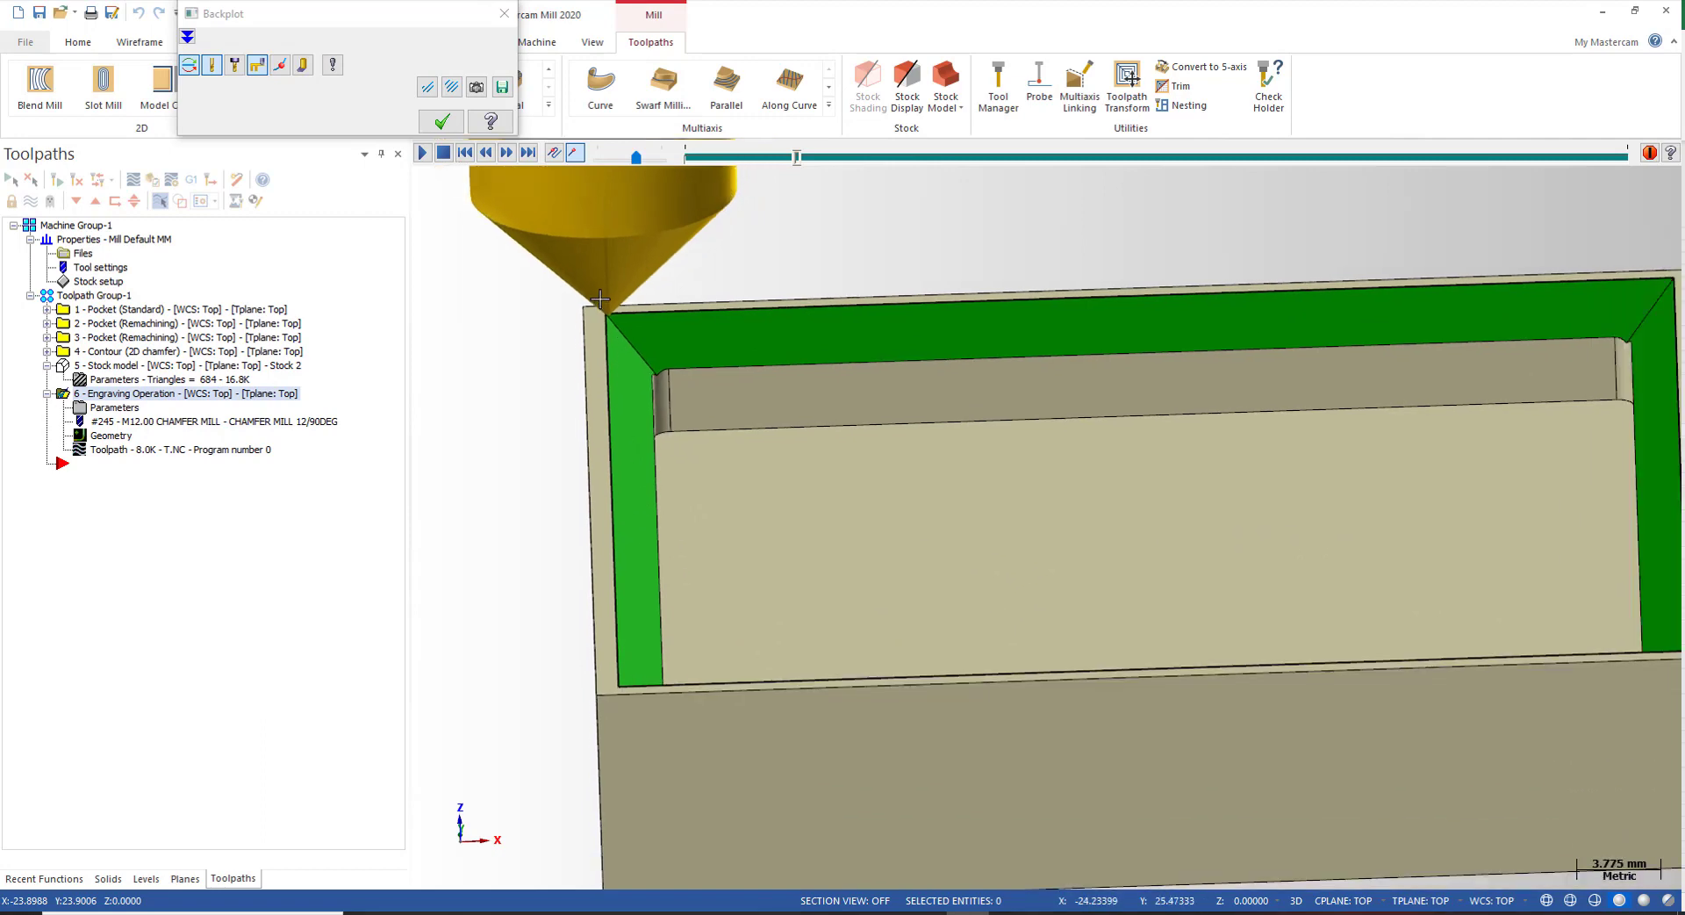
scroll(601, 289, up, 3)
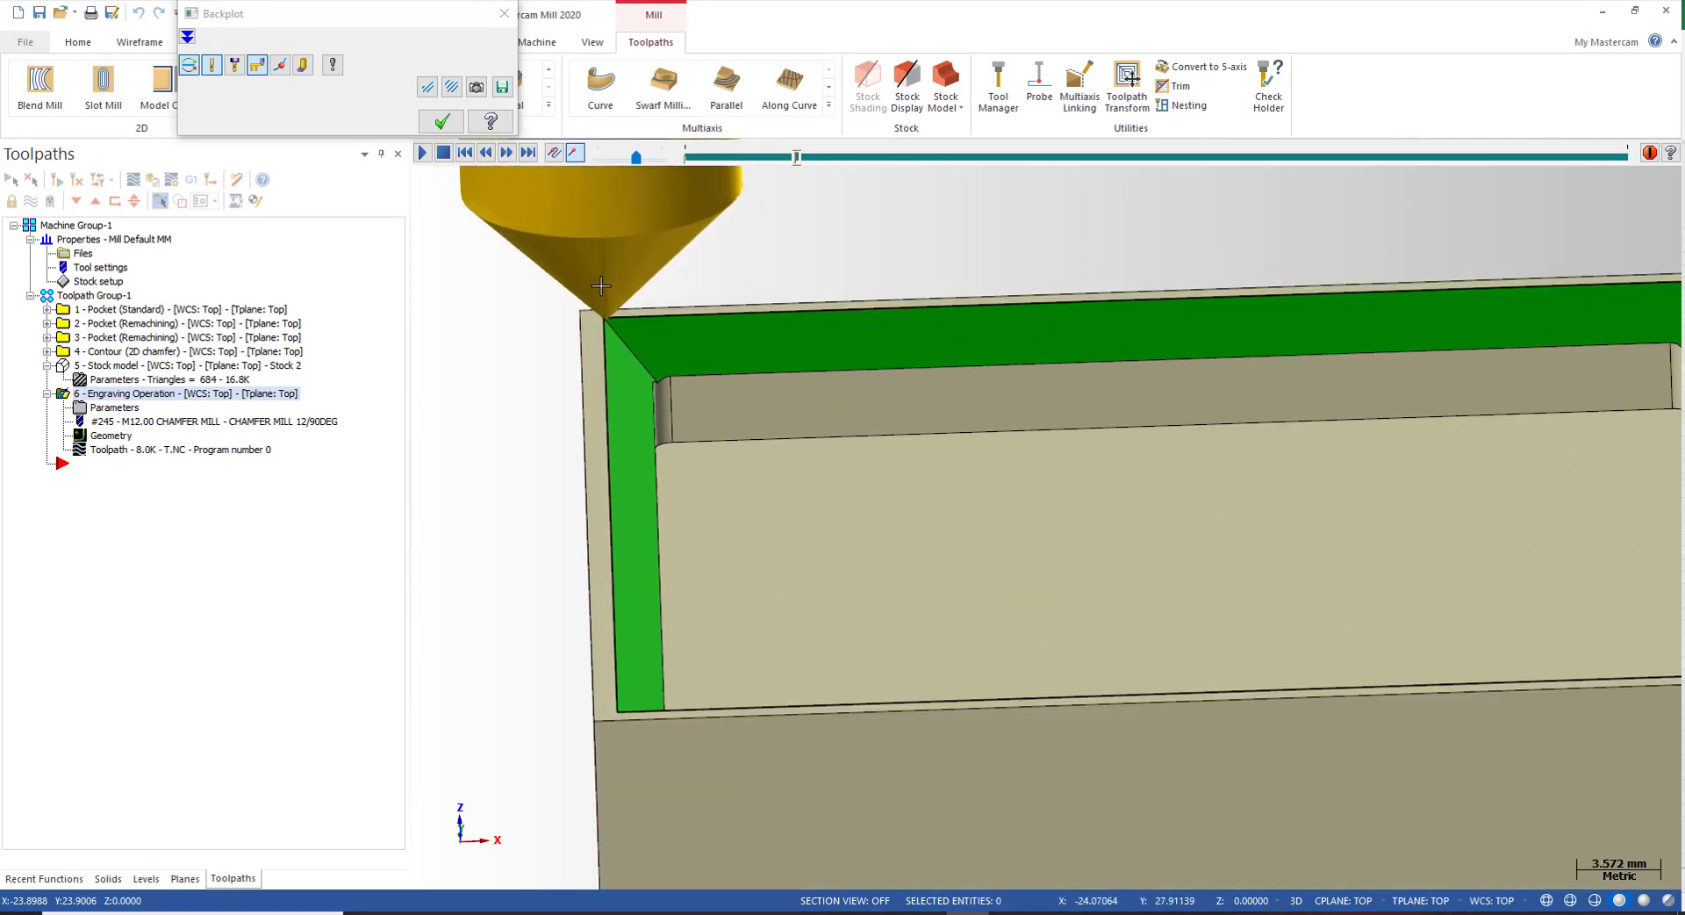
scroll(702, 324, down, 2)
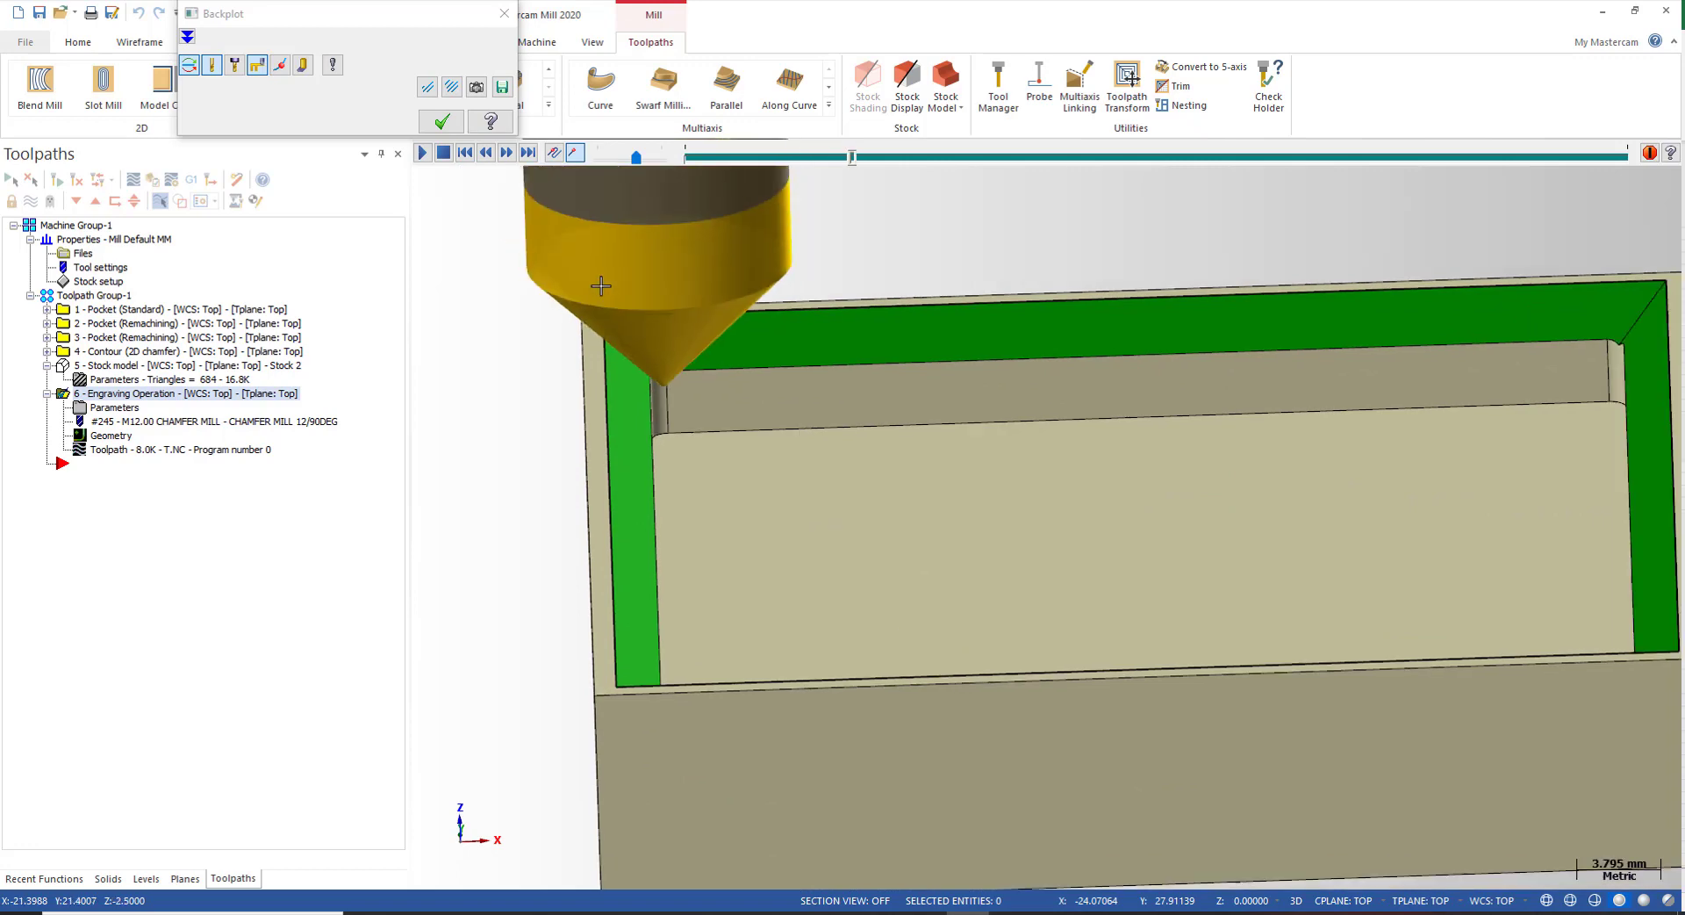
middle_drag(711, 328, 682, 565)
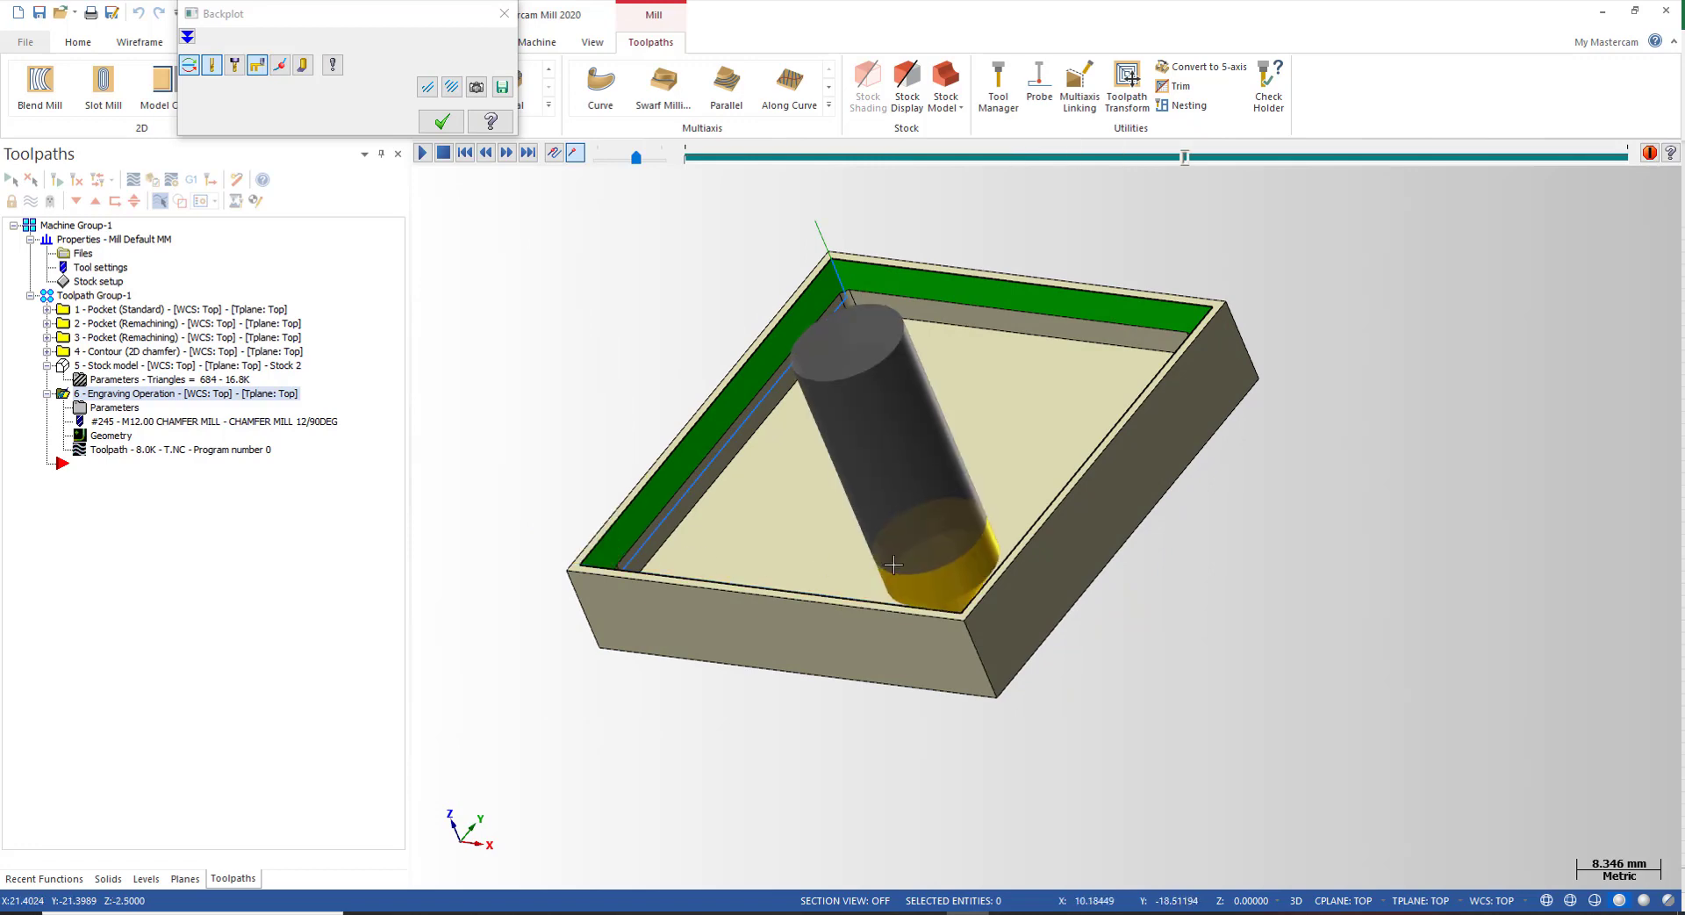
Follow the backplot through the pocket's remaining corners to the final retract, viewing the tool from several angles, and close it
middle_drag(892, 564, 1053, 489)
scroll(1015, 434, up, 4)
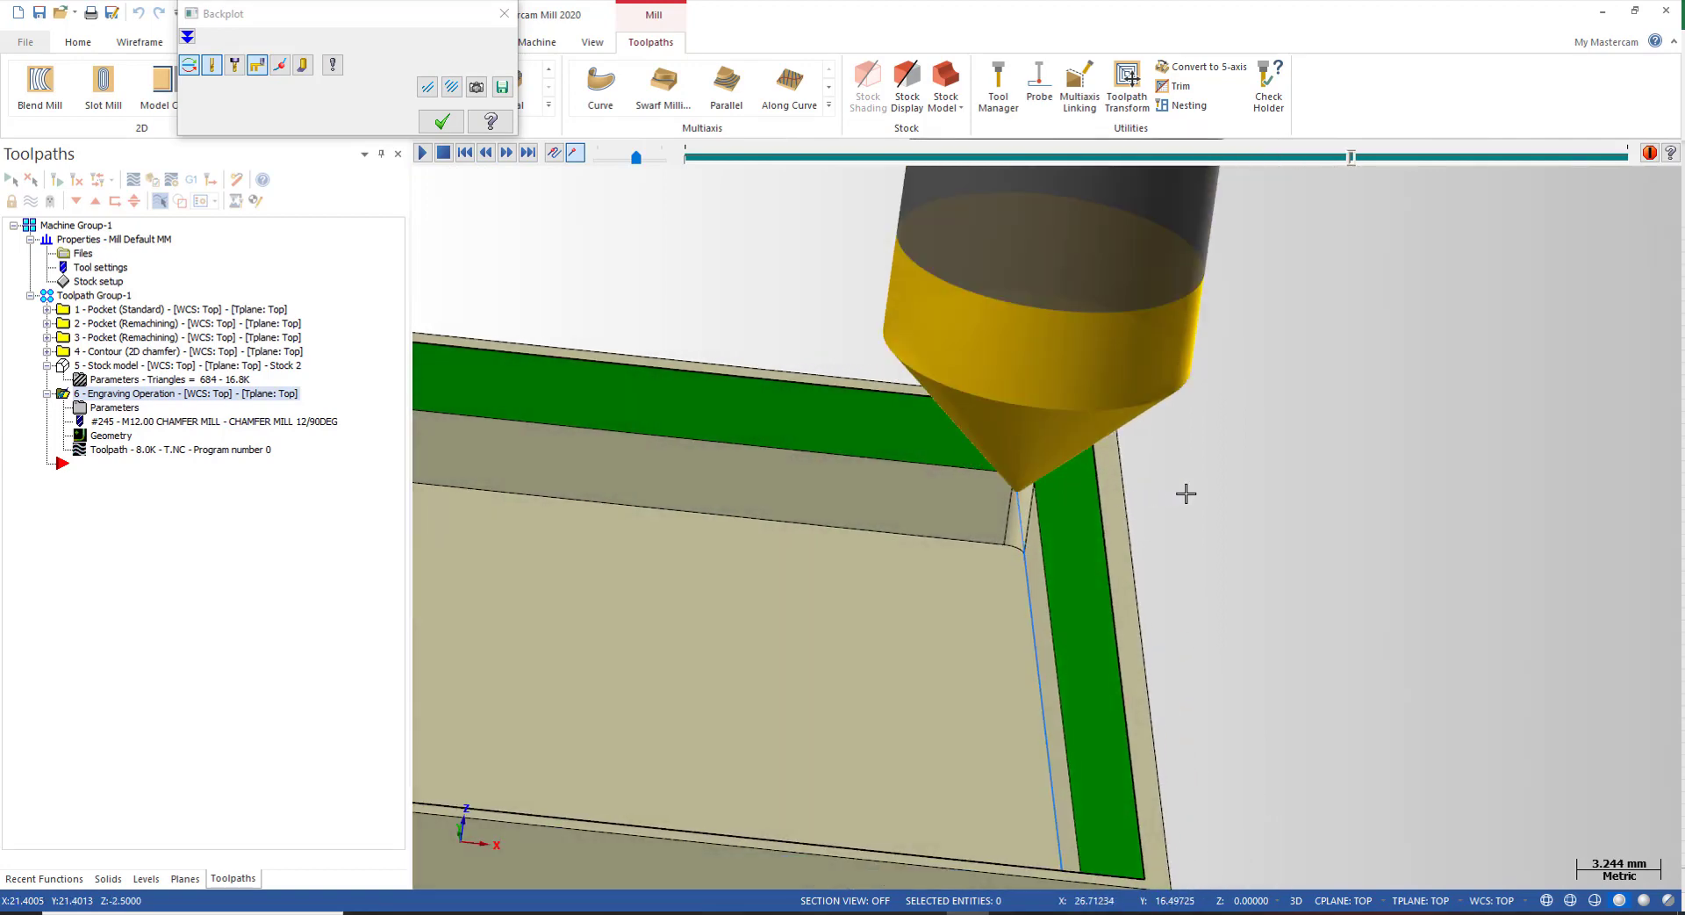
scroll(1296, 487, down, 5)
middle_drag(1171, 518, 906, 350)
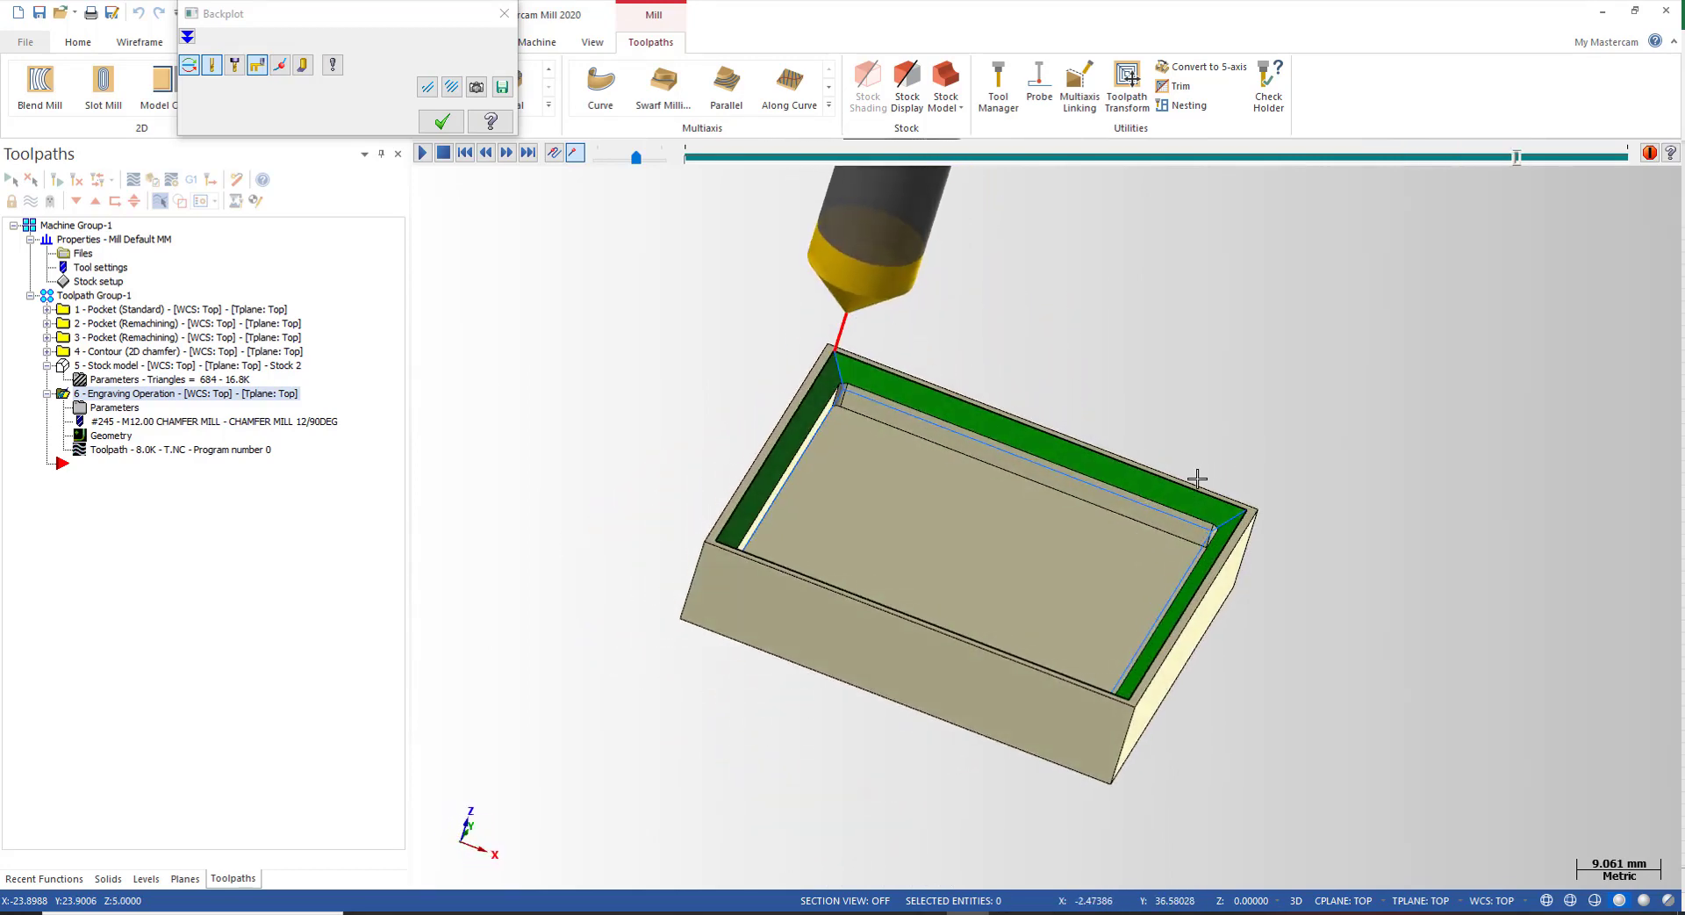
middle_drag(1094, 530, 1167, 561)
middle_drag(724, 408, 619, 379)
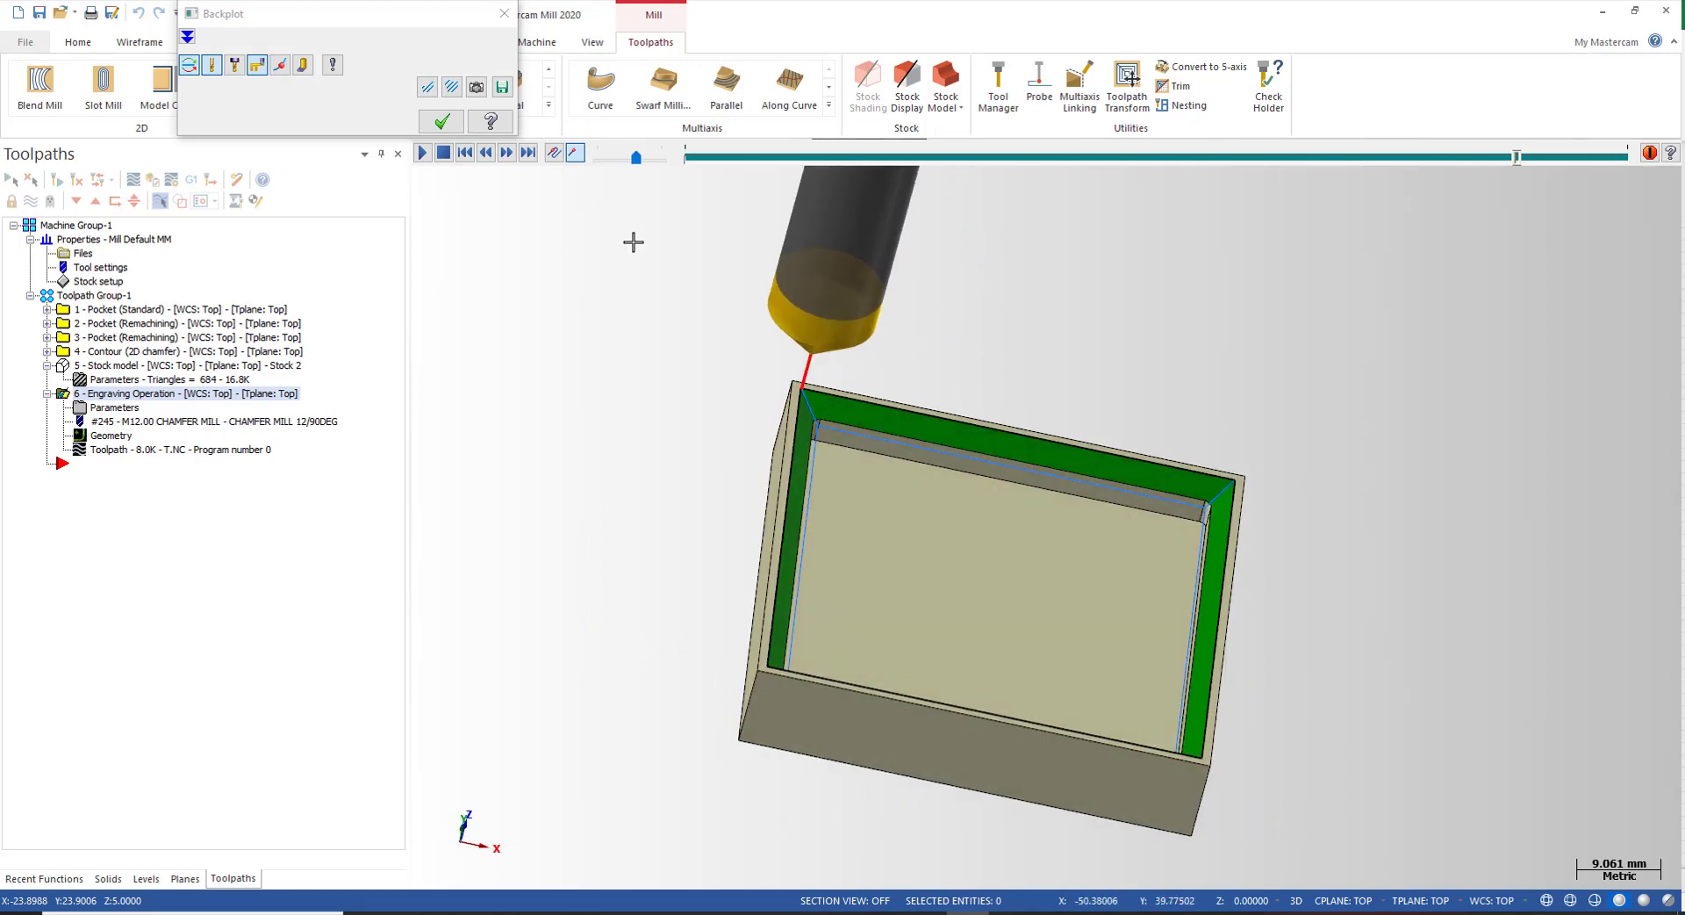
click(443, 122)
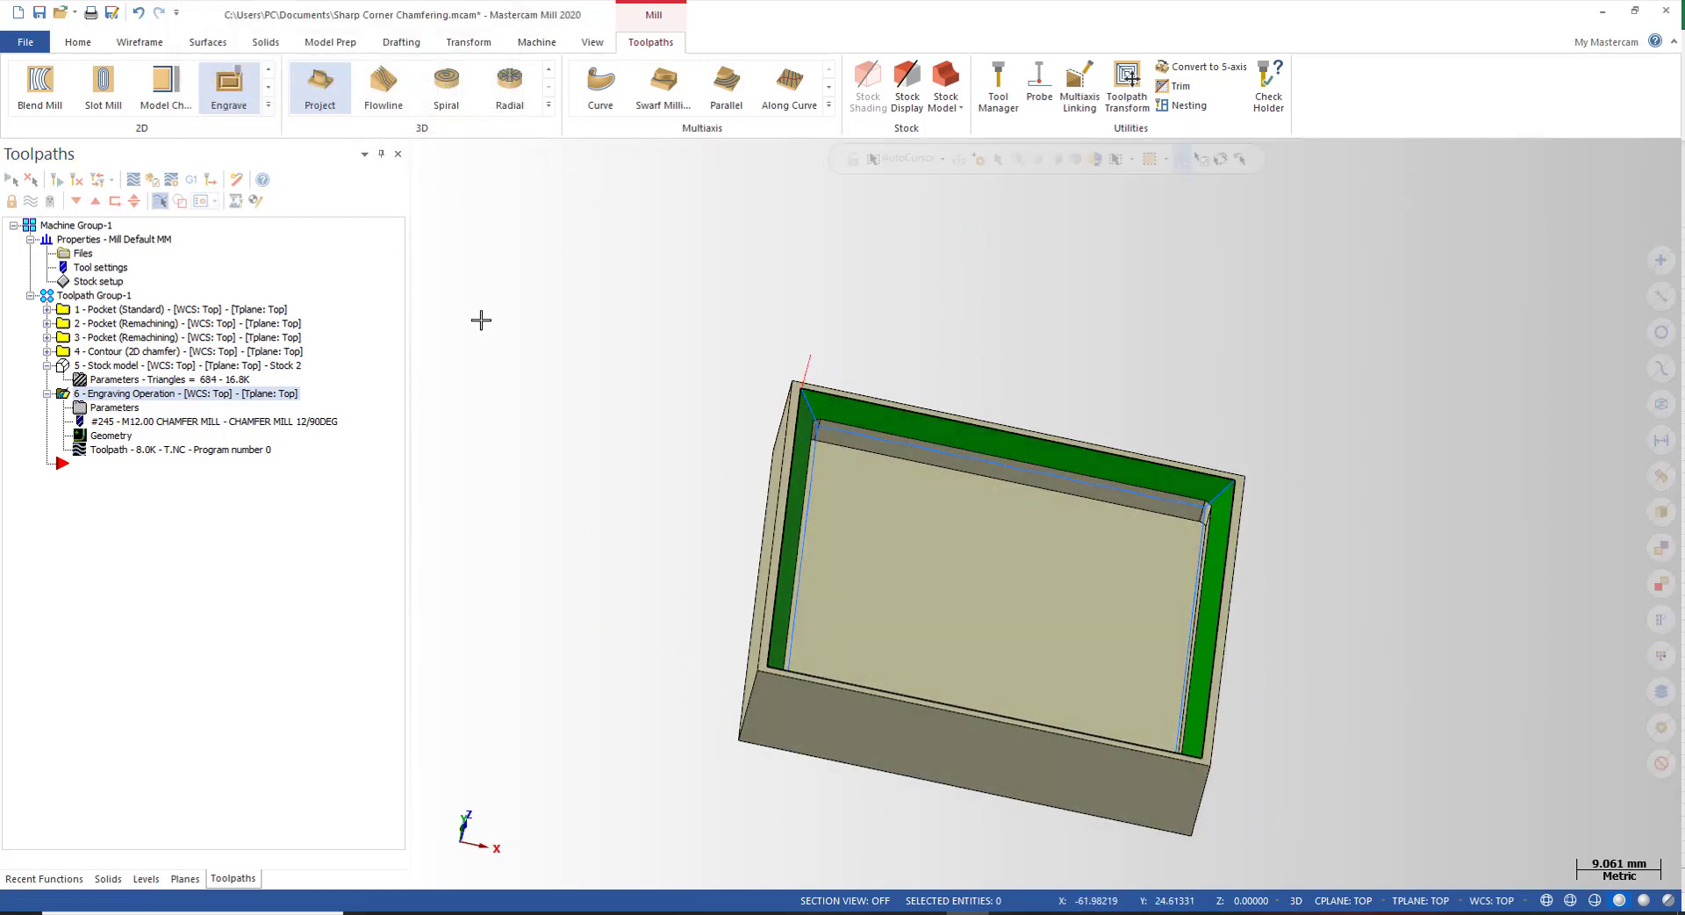
Duplicate the Stock 2 stock model operation so the copy follows the engraving operation
middle_drag(714, 456, 962, 323)
key(alt+1)
scroll(692, 429, down, 2)
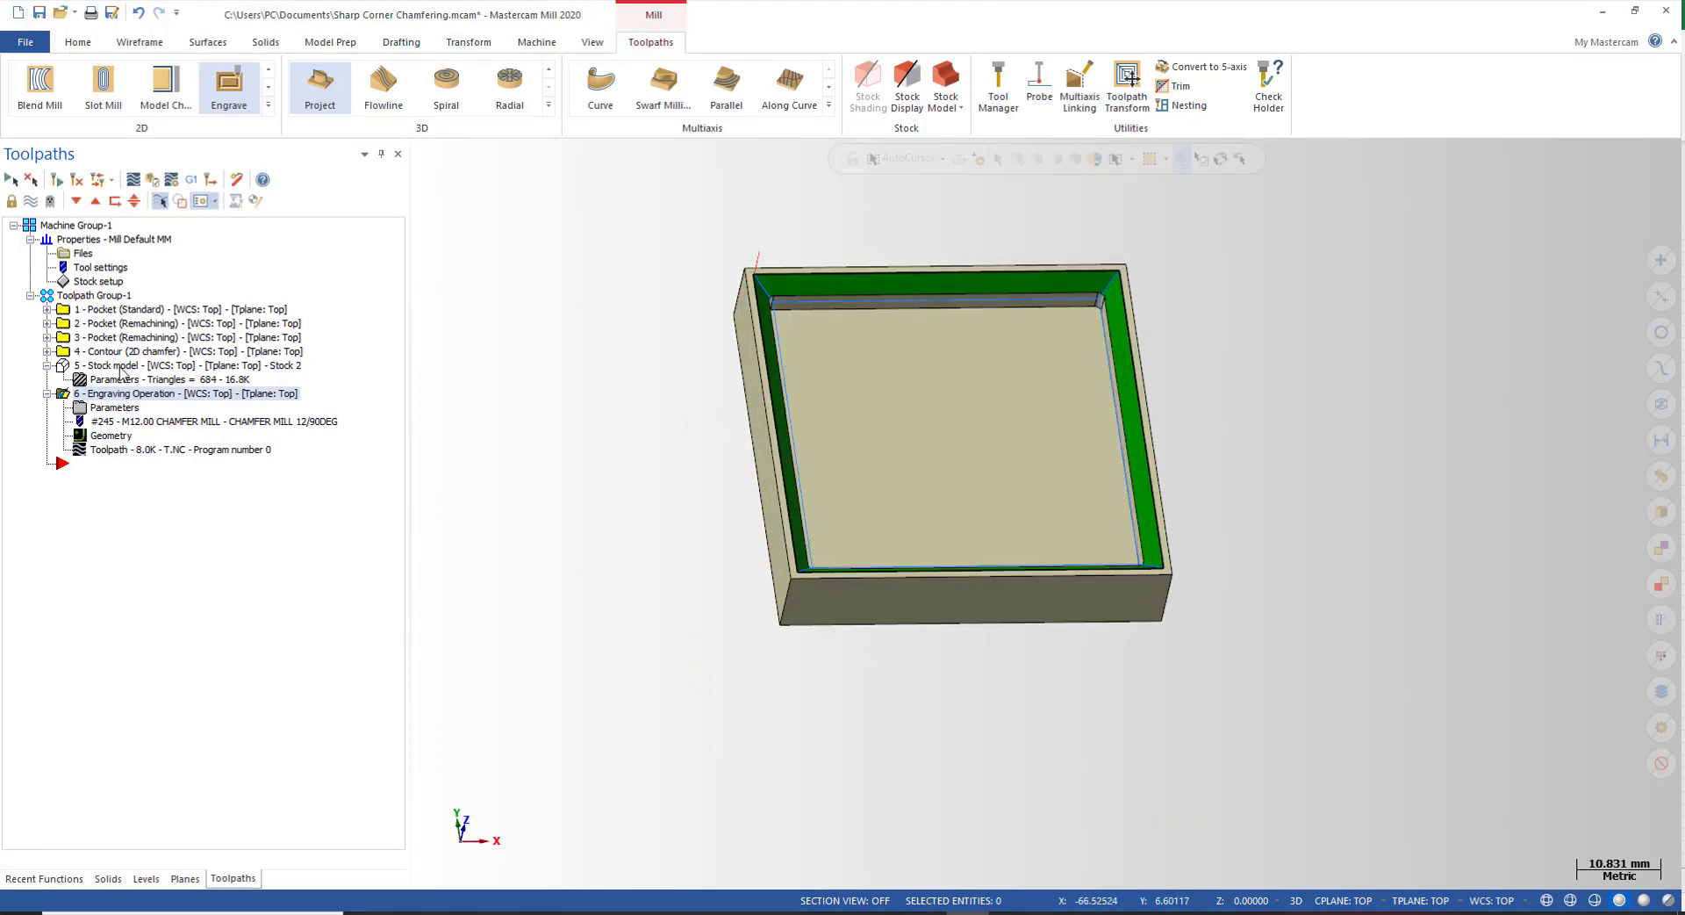
click(120, 369)
key(ctrl+v)
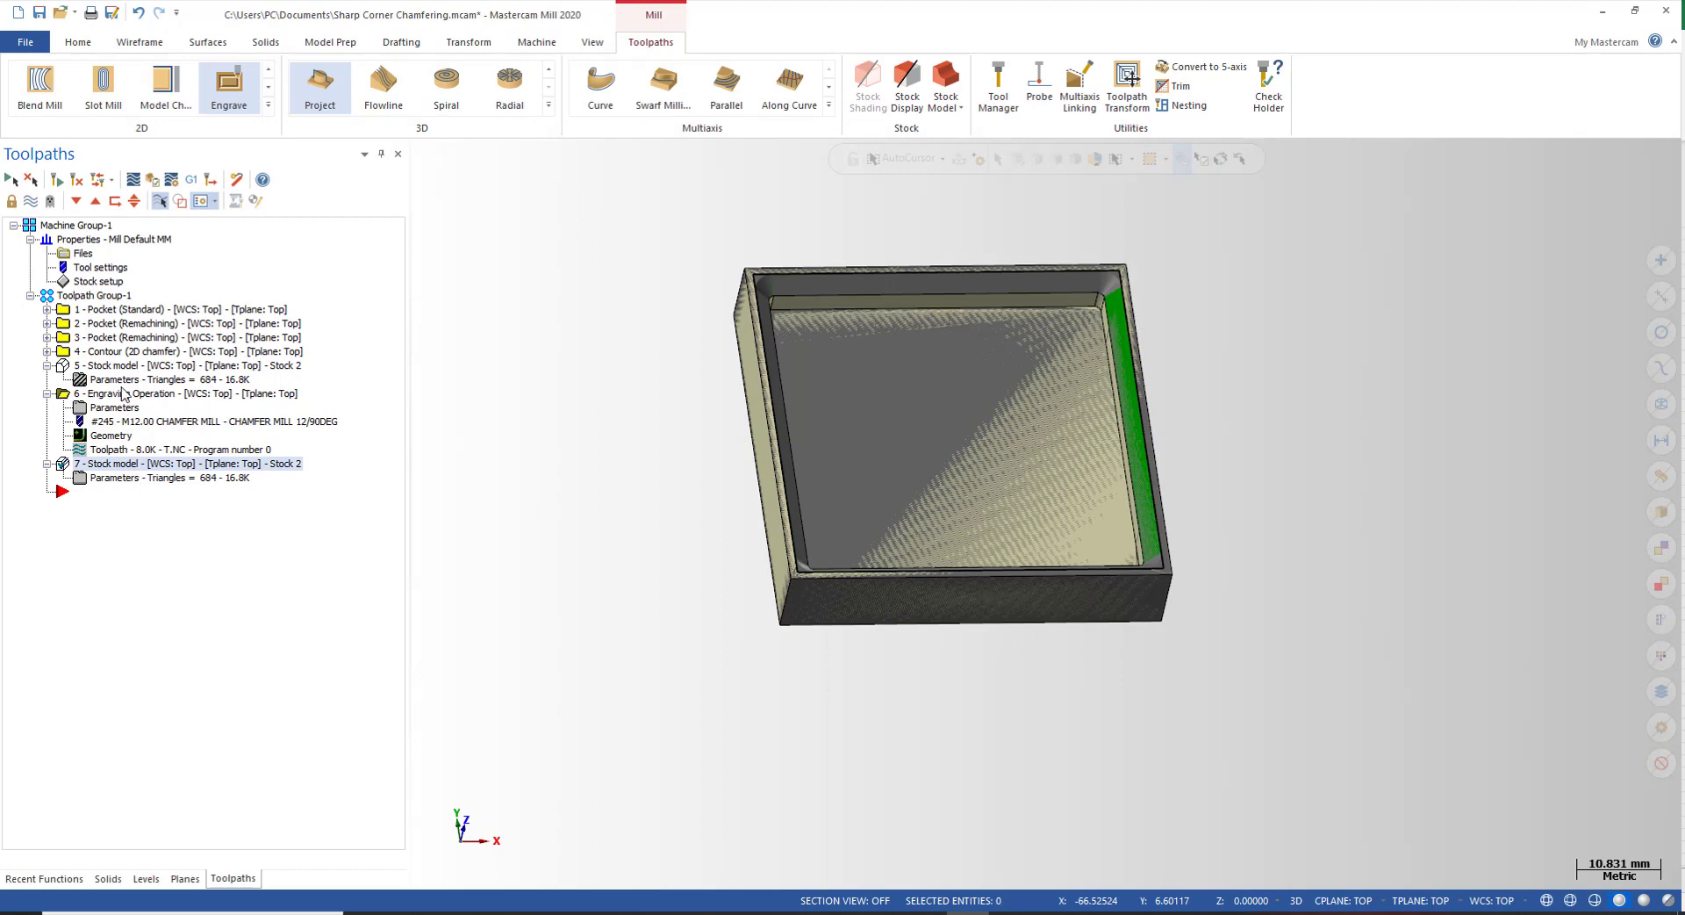
Rename the copied stock model as Stock 3 and use the Stock 2 stock model as its initial stock shape
click(123, 394)
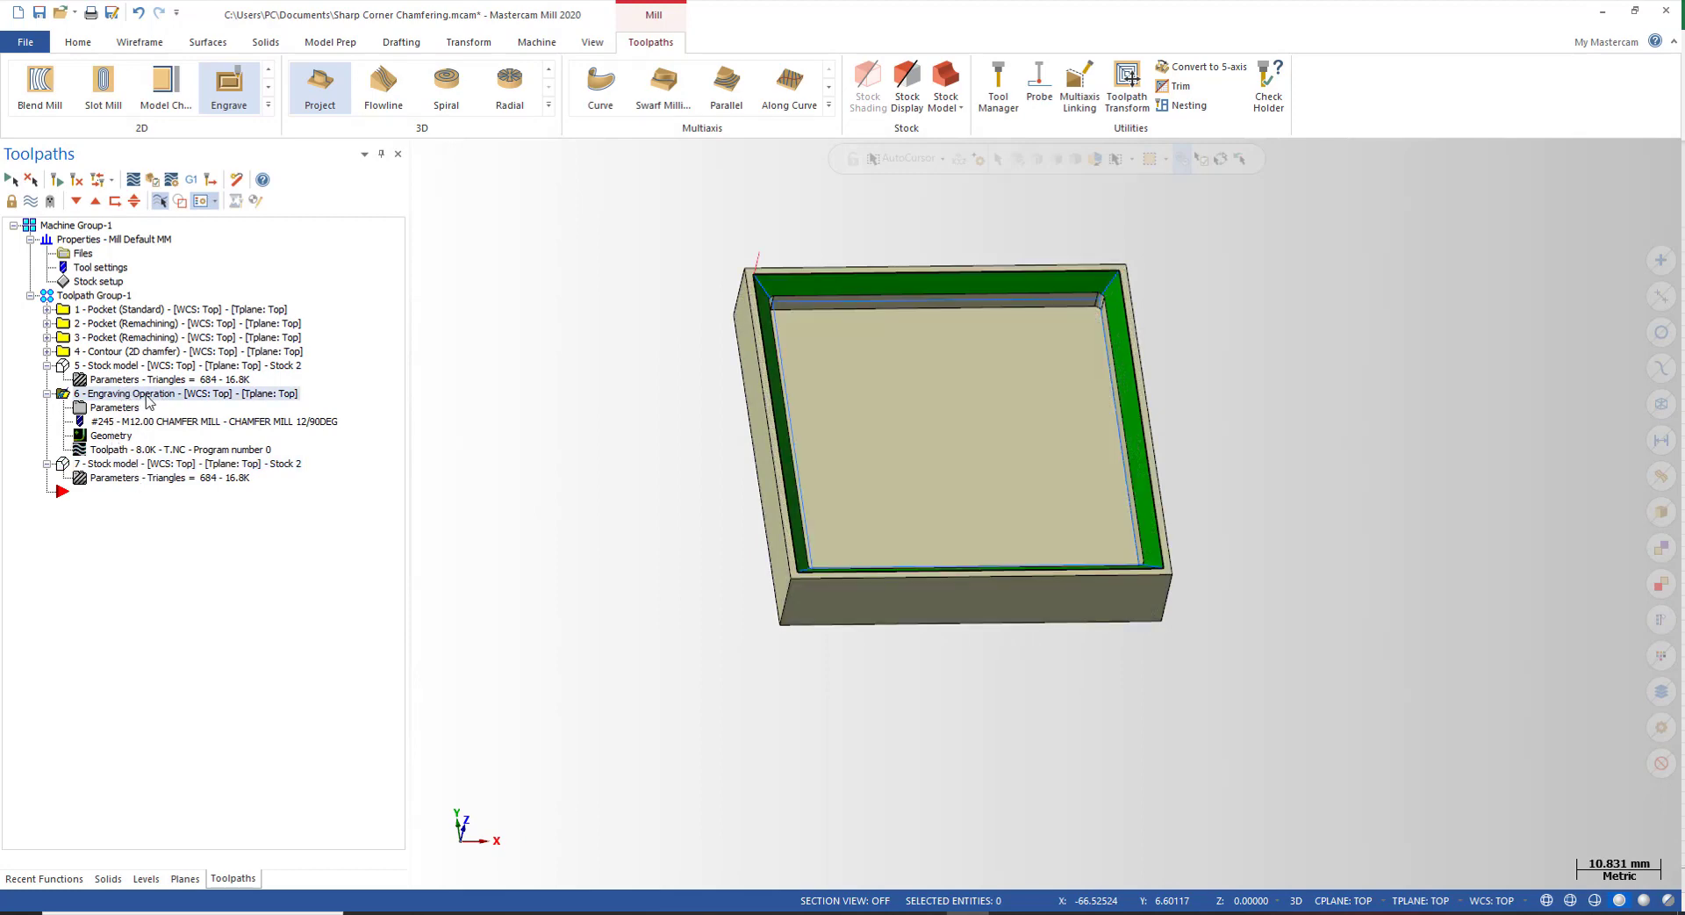
double_click(109, 478)
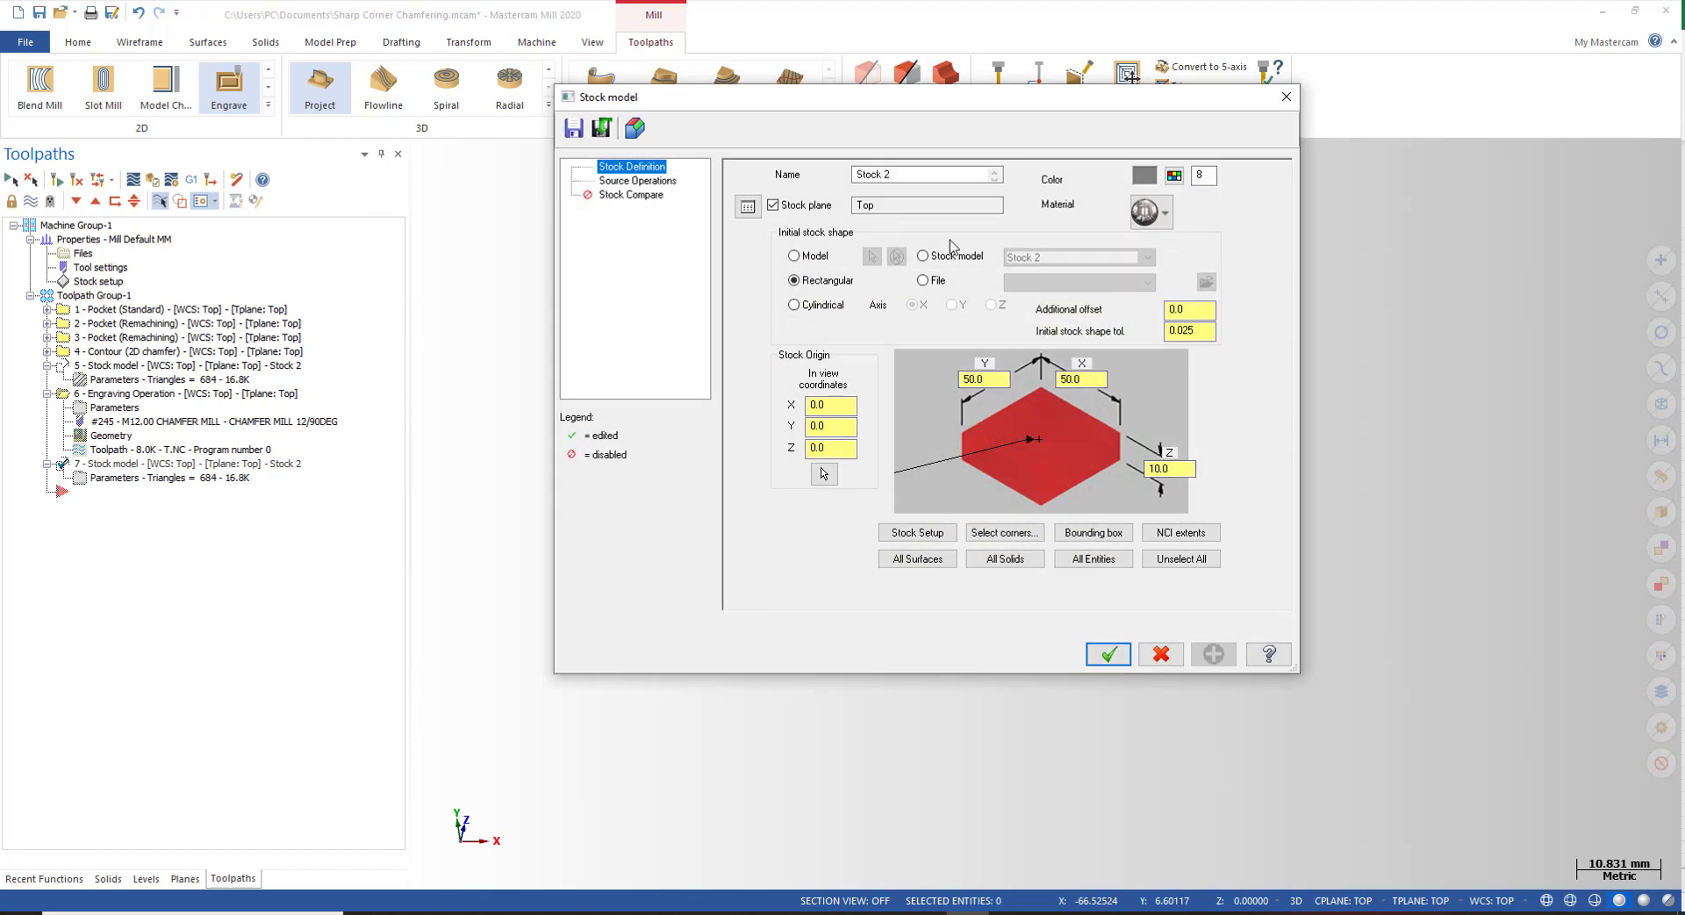
drag(909, 175, 885, 176)
click(948, 256)
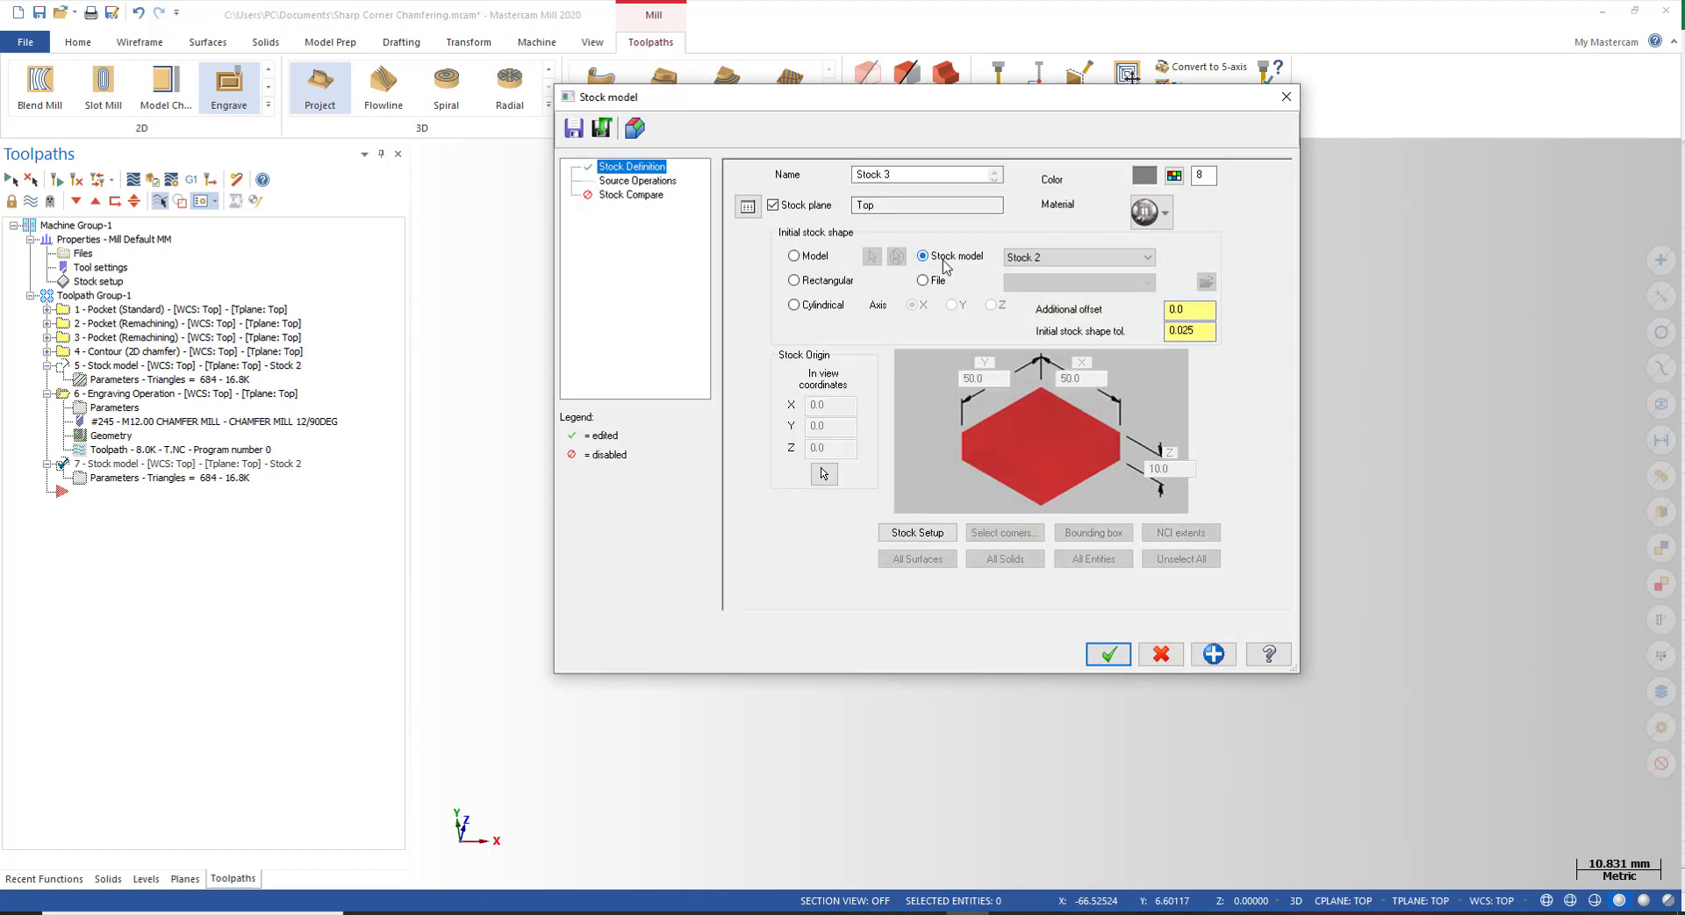
click(1028, 260)
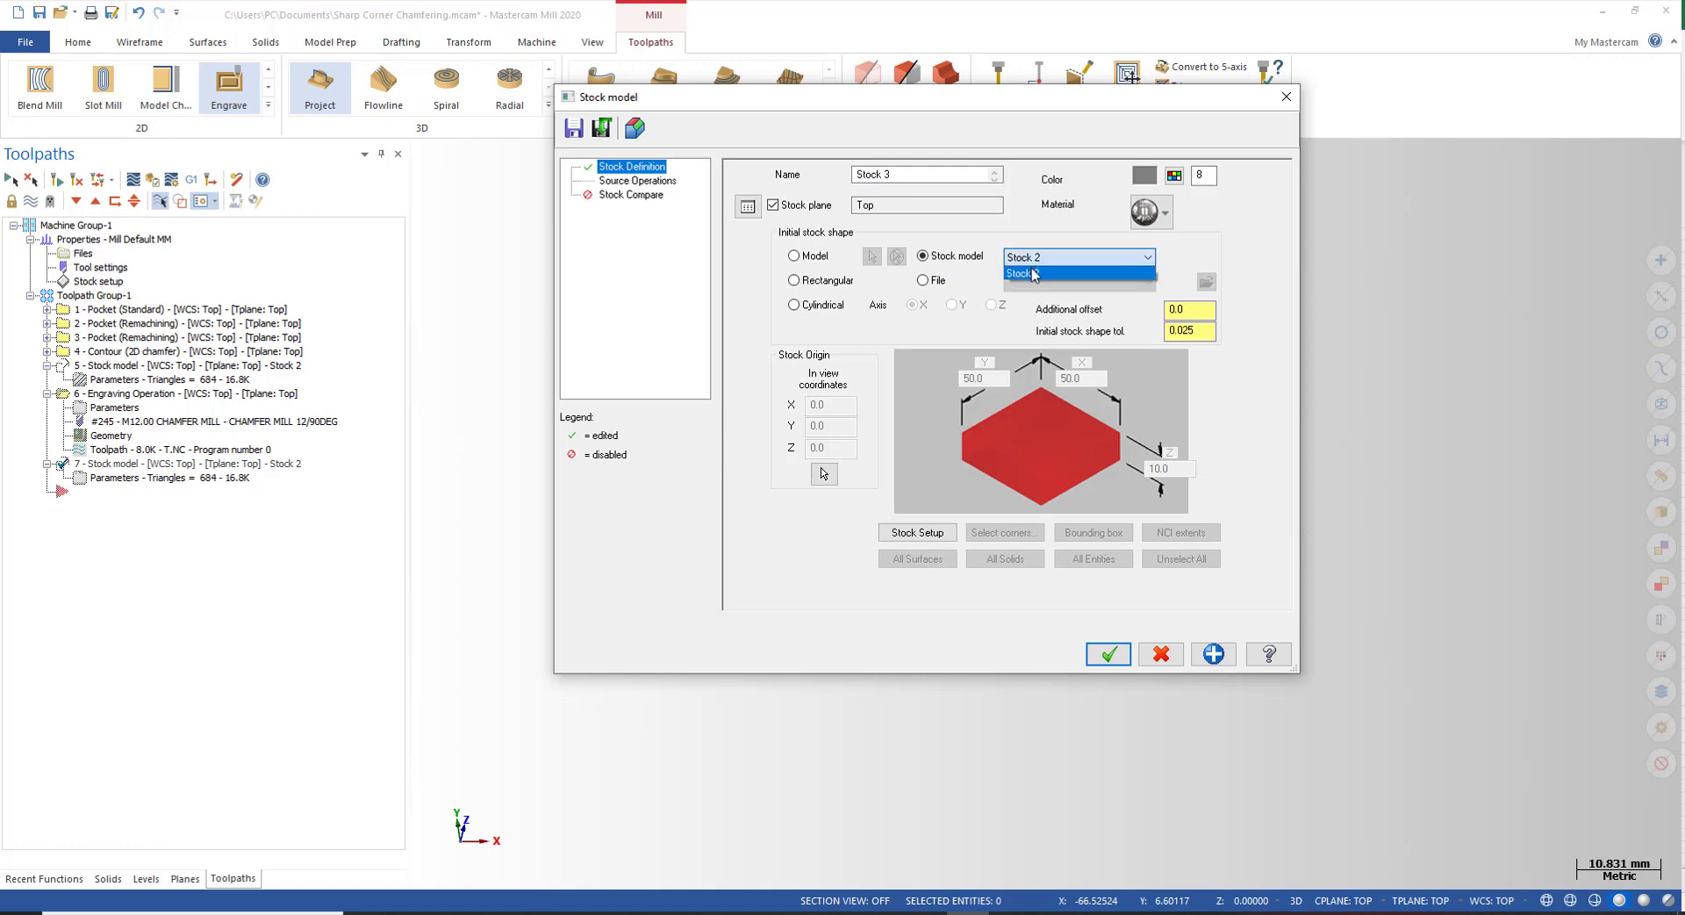
click(1029, 272)
Compute the Stock 3 model from the engraving operation alone, excluding the pocket and contour operations, and regenerate it
click(639, 181)
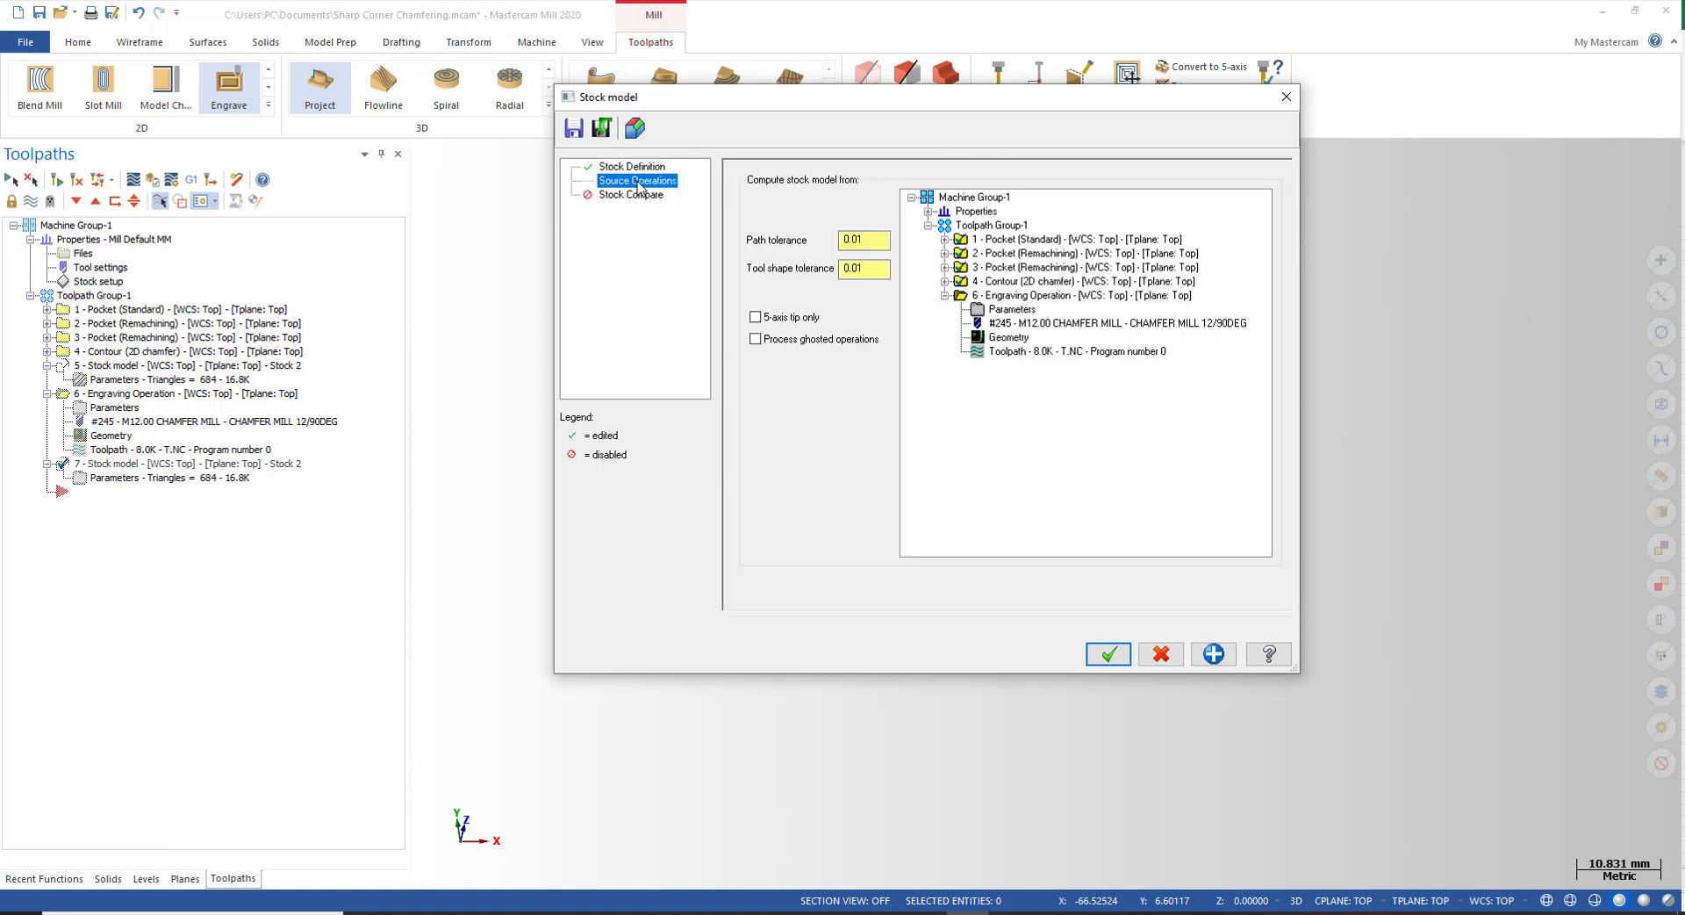
click(961, 296)
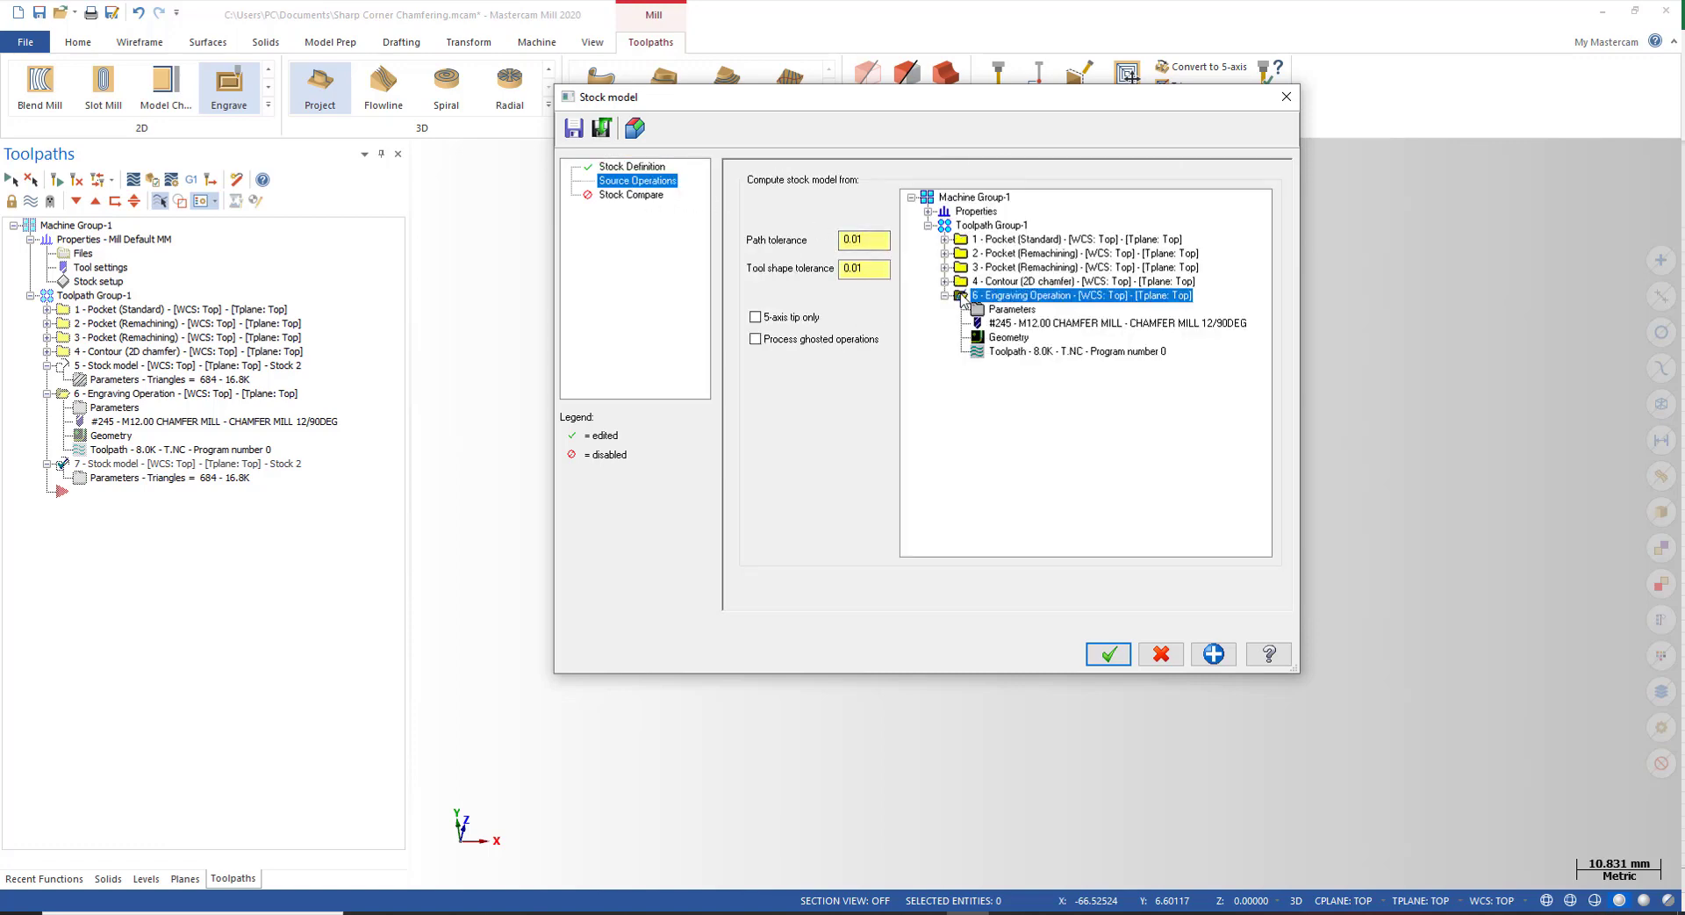
click(1109, 662)
click(57, 182)
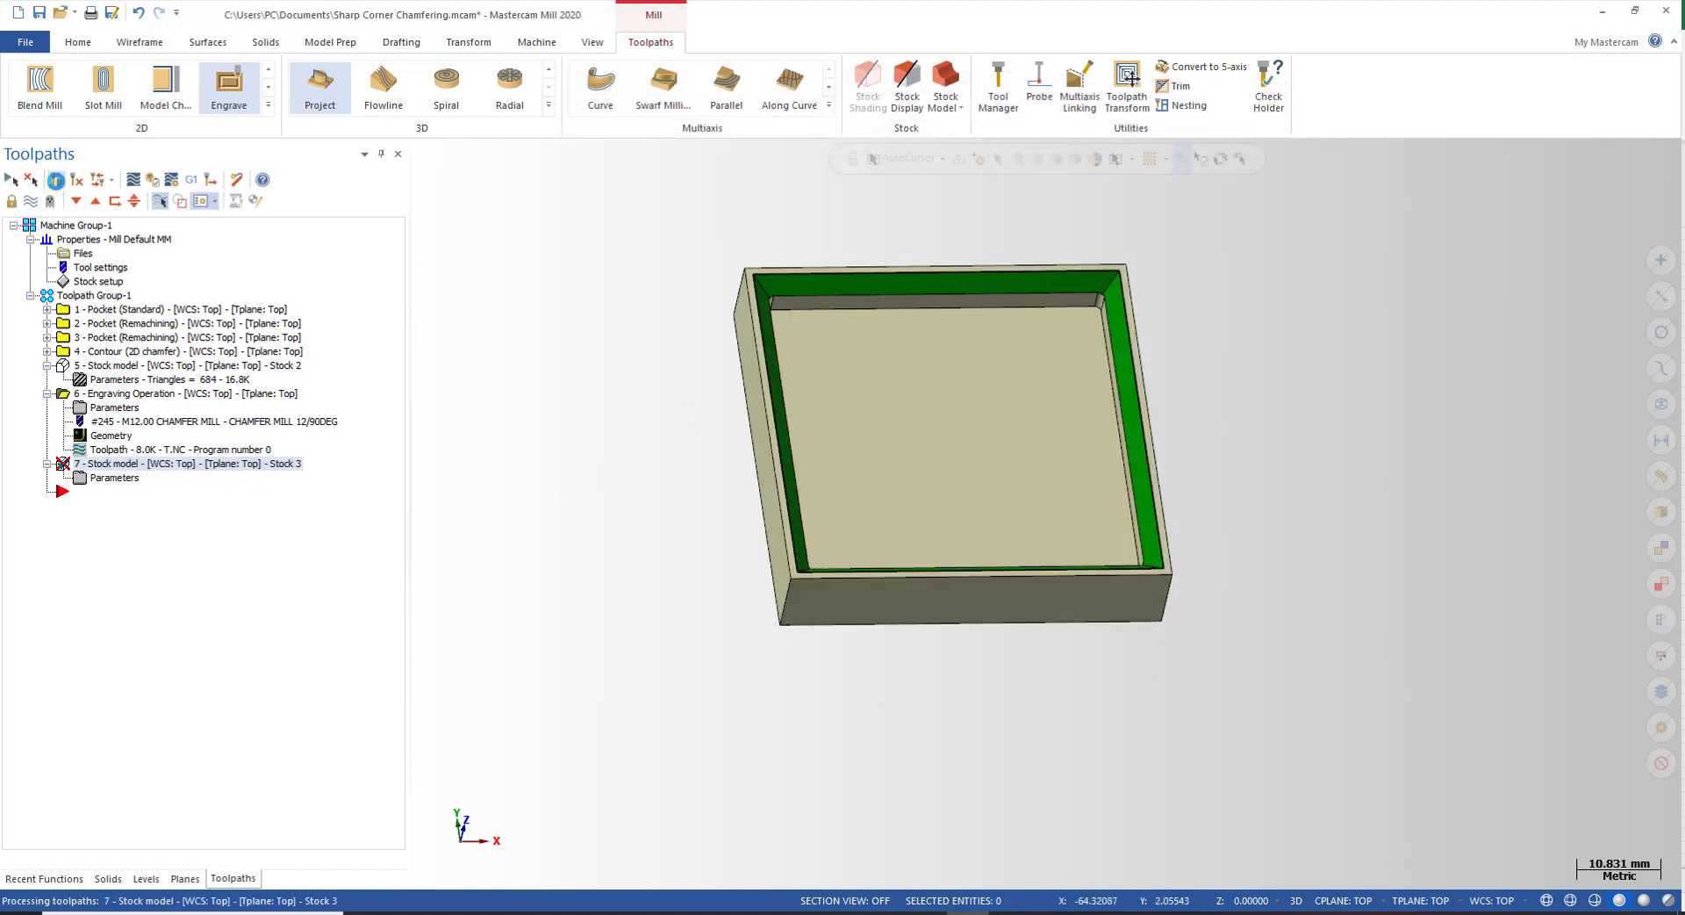
Compare the first inner chamfer corner between the Stock 3 and Stock 2 models from close up and from farther away
scroll(763, 262, up, 2)
scroll(763, 262, up, 3)
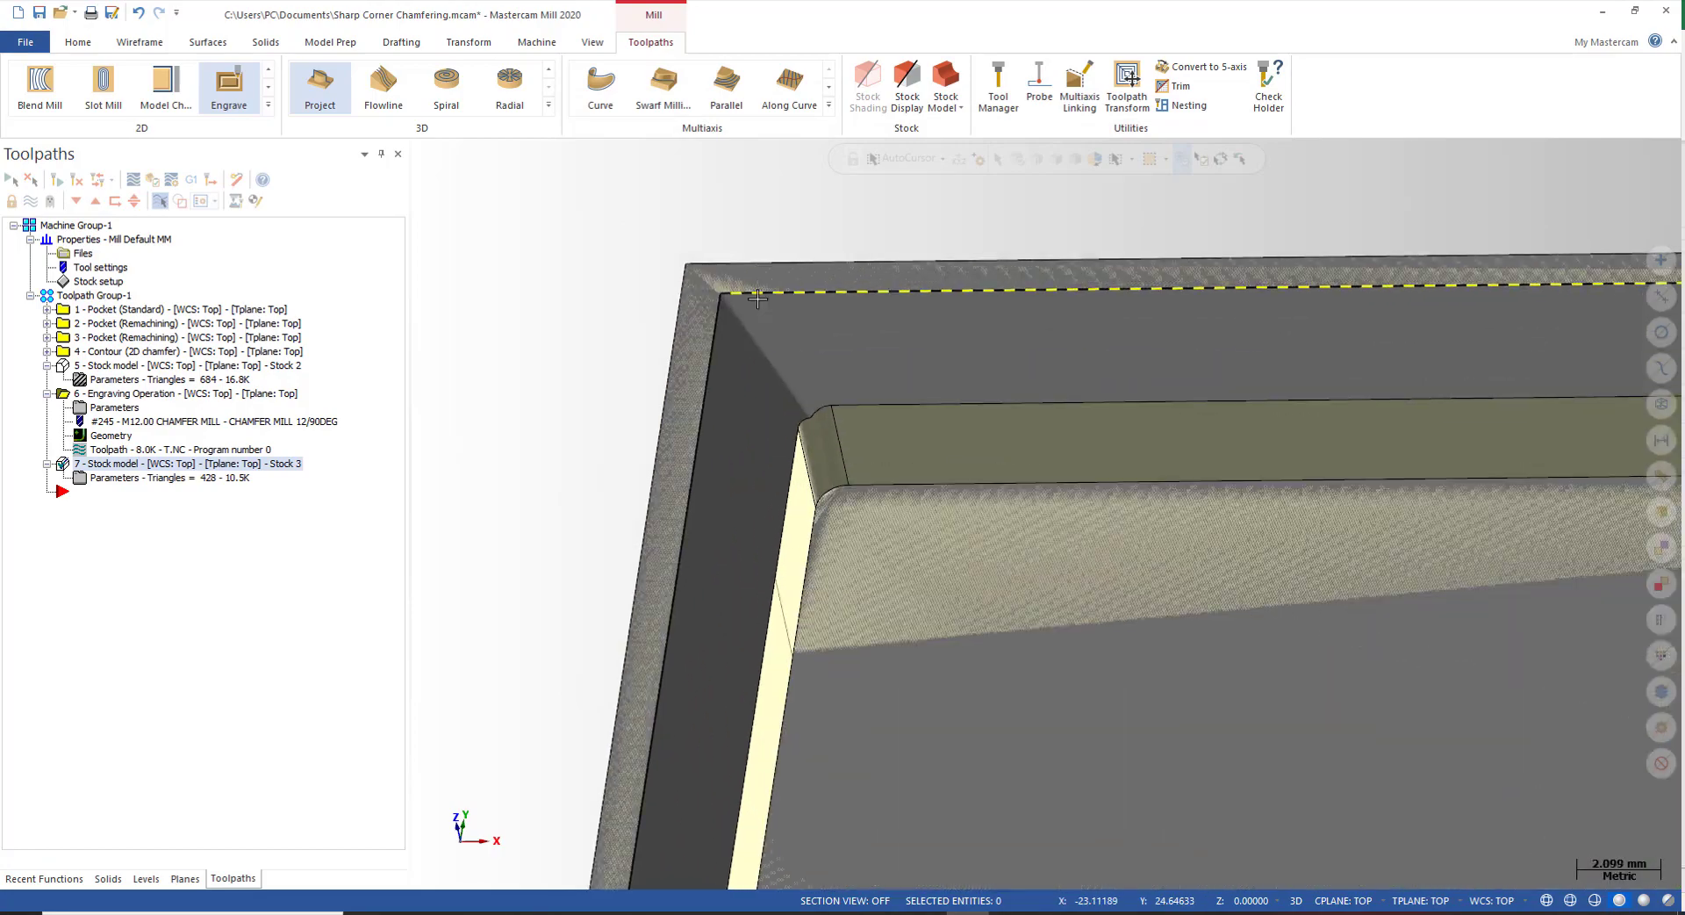
click(96, 367)
scroll(839, 350, down, 5)
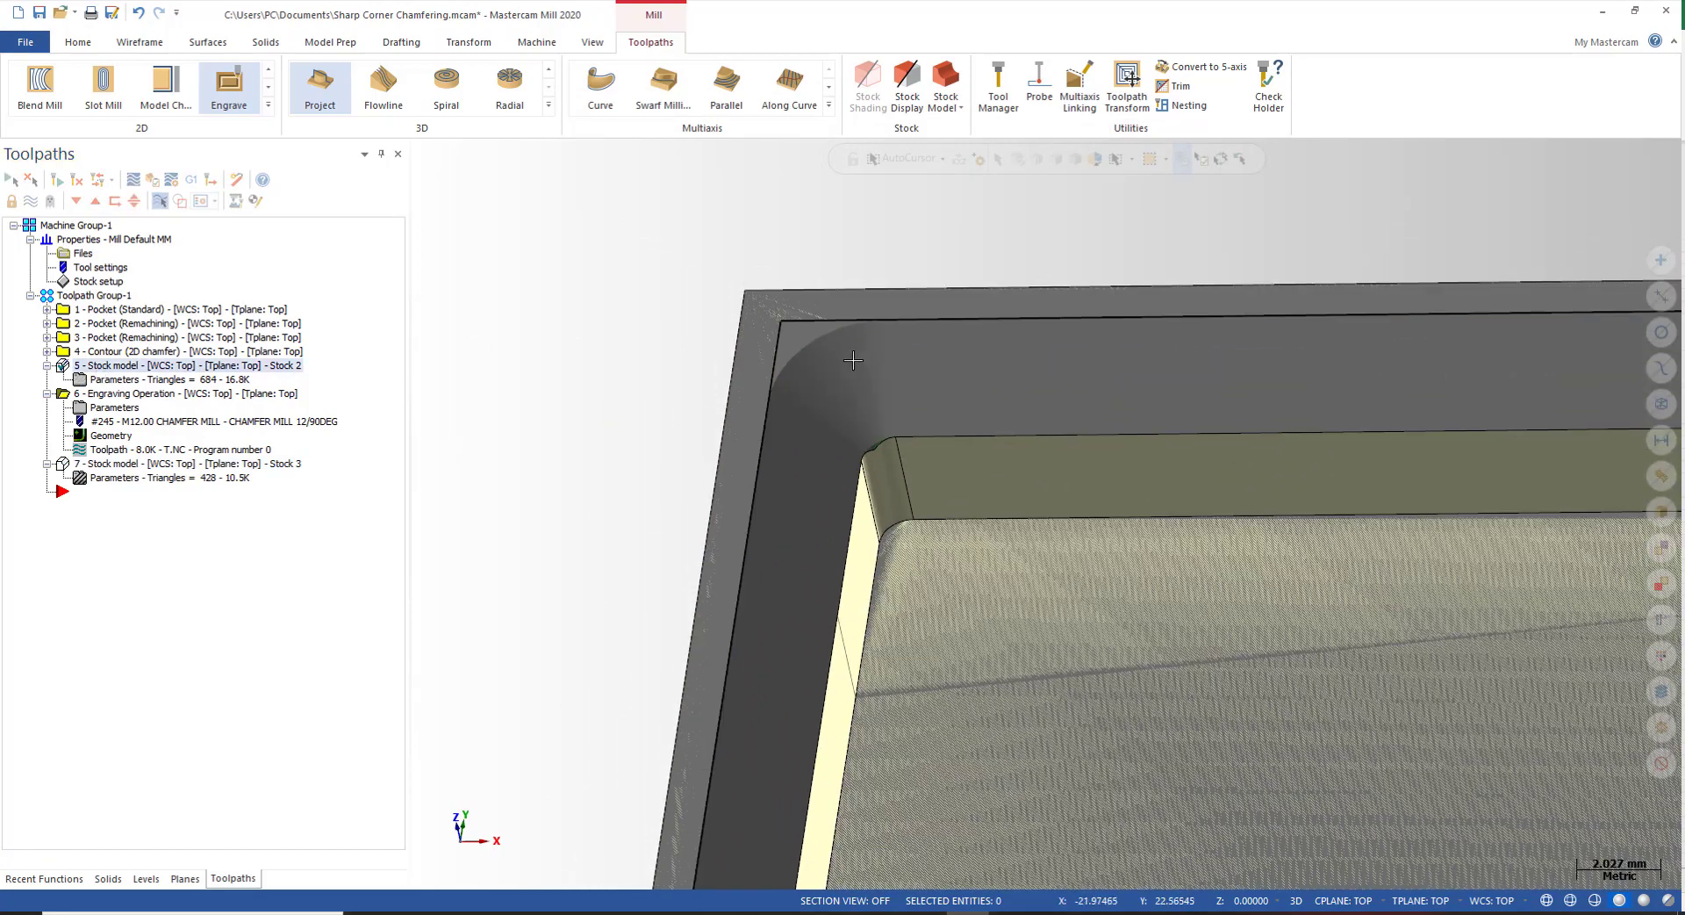
scroll(742, 346, down, 4)
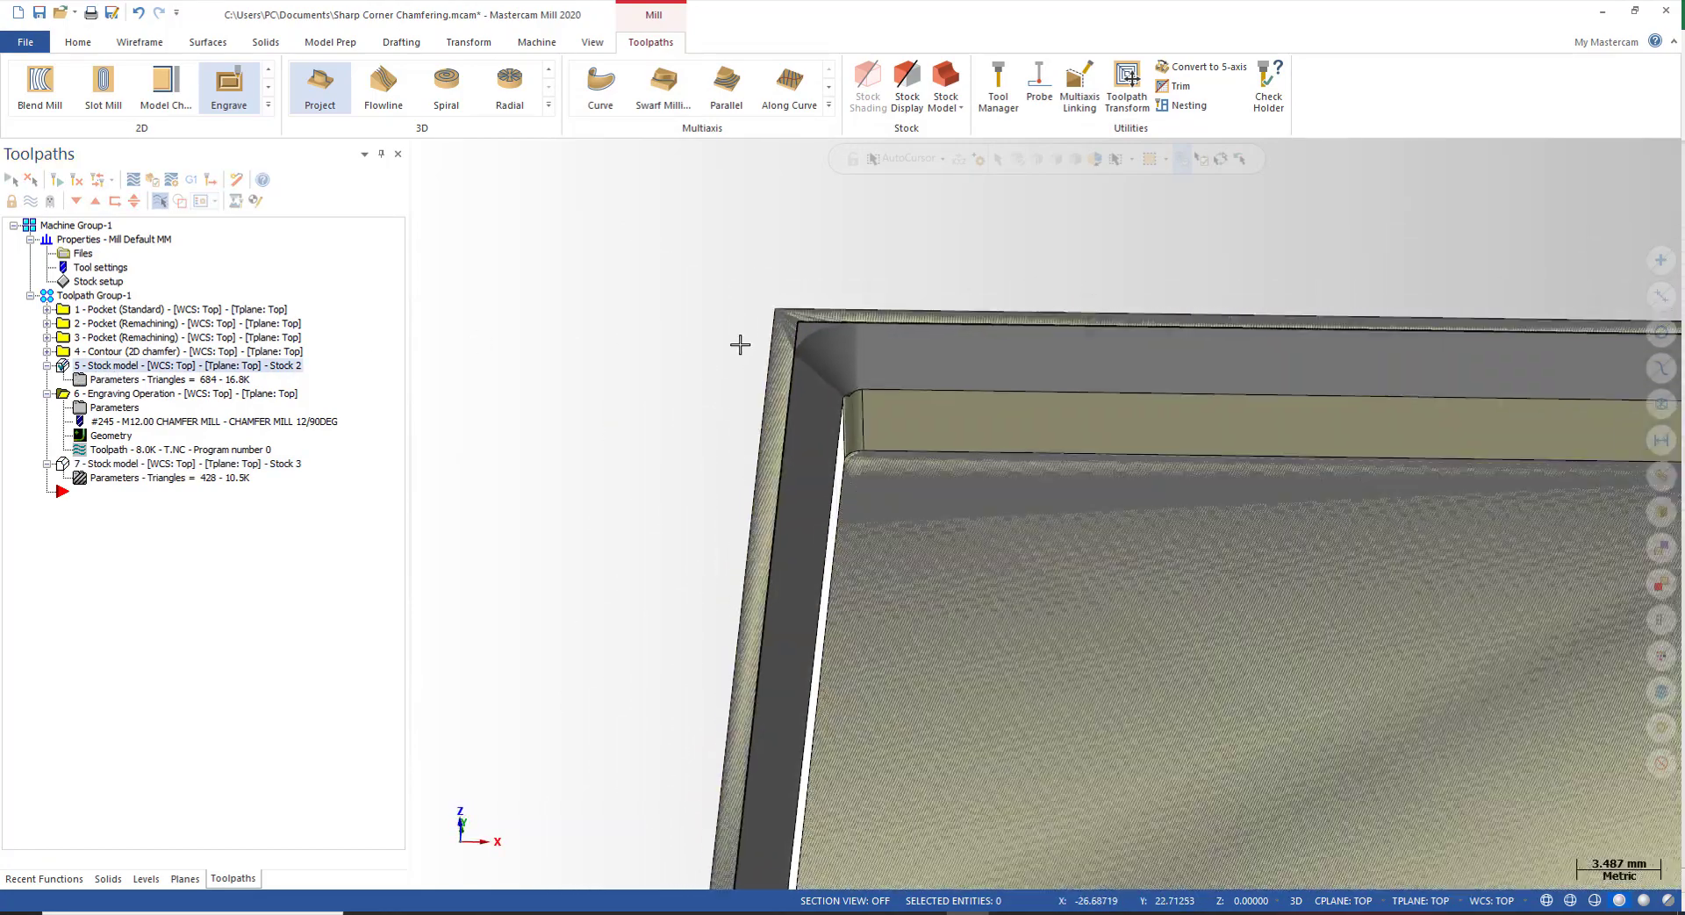
click(96, 464)
scroll(759, 355, up, 1)
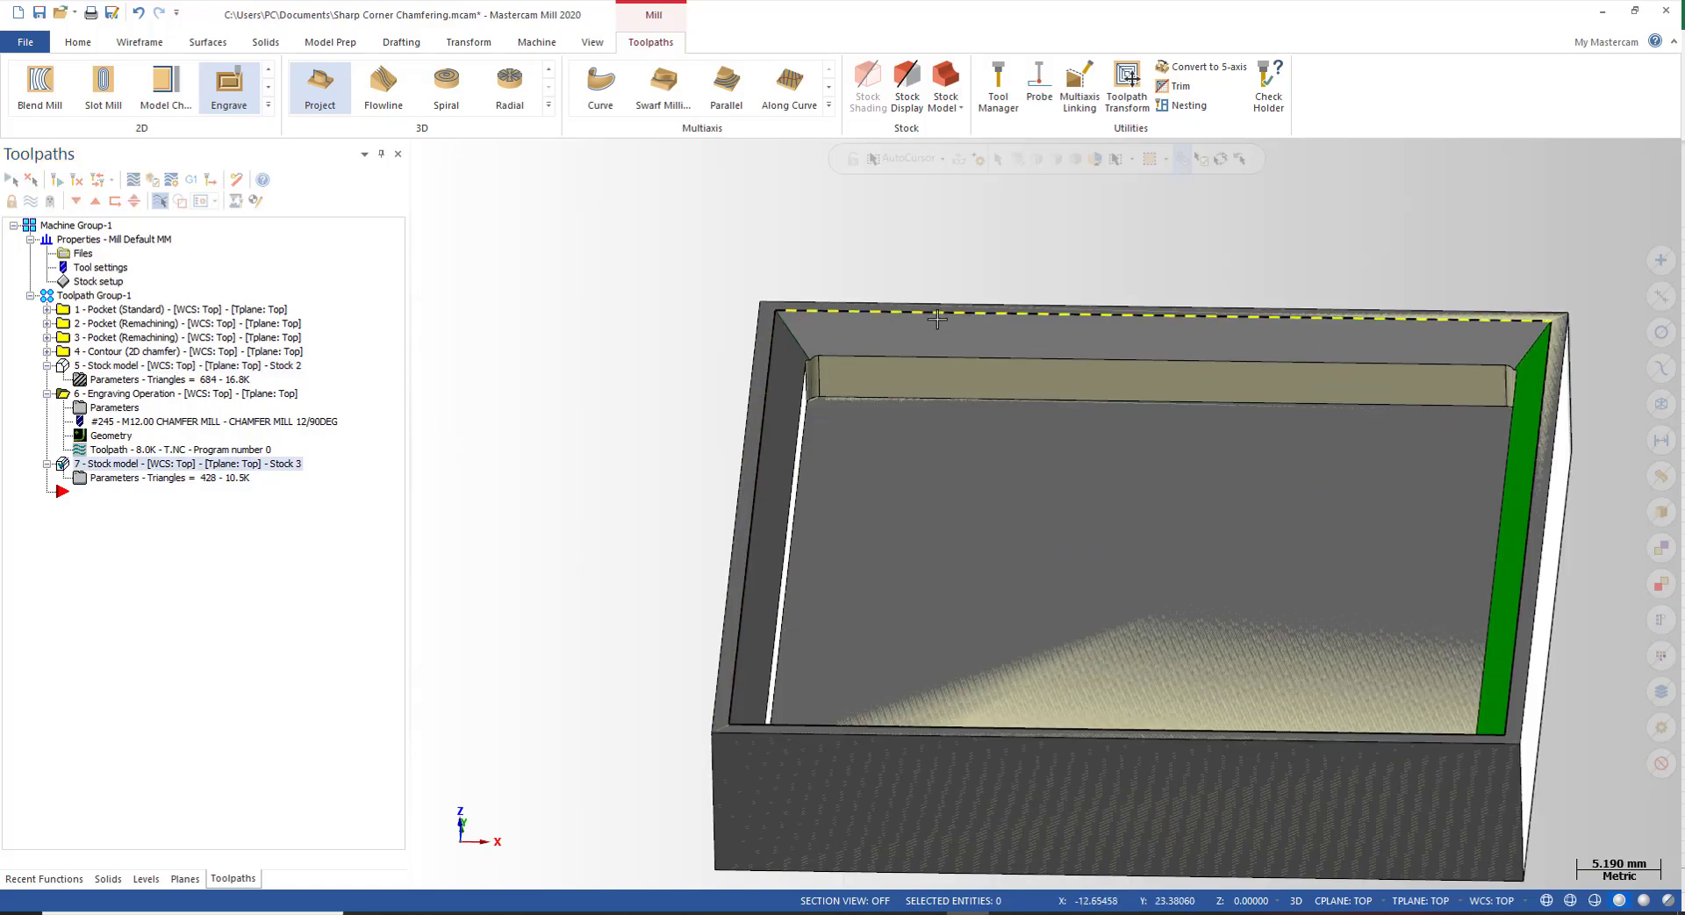
scroll(877, 321, up, 1)
scroll(986, 358, up, 1)
scroll(986, 358, down, 3)
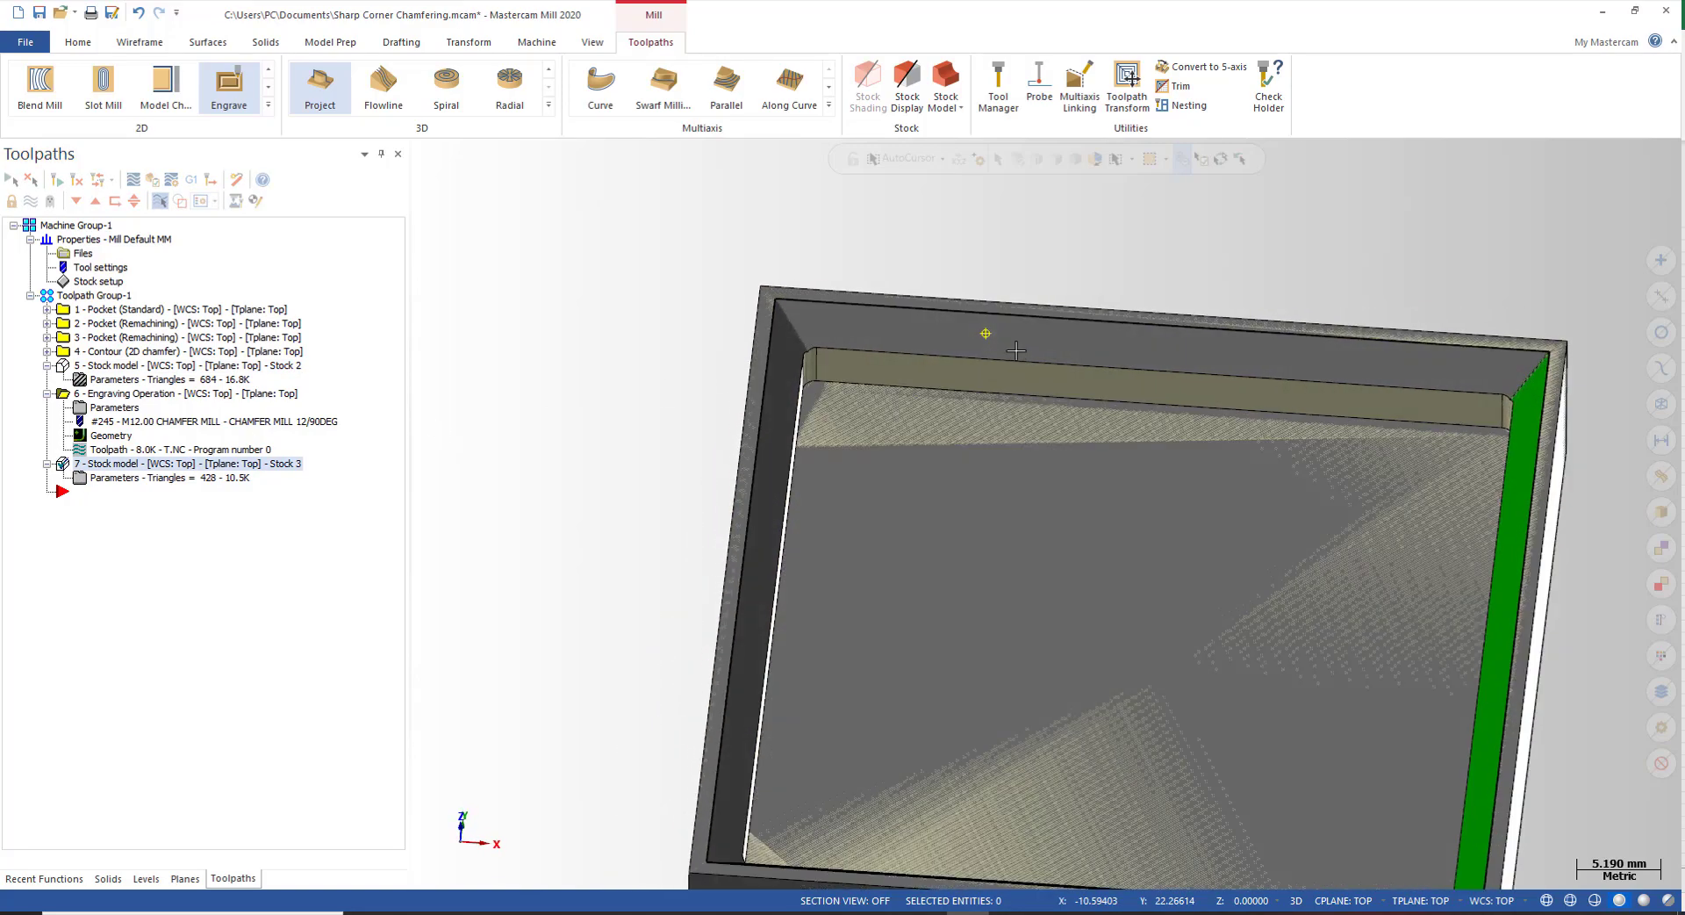
Inspect the chamfer corners of the Stock 3 model in the Top view and from tilted angles
key(alt+1)
scroll(753, 209, up, 8)
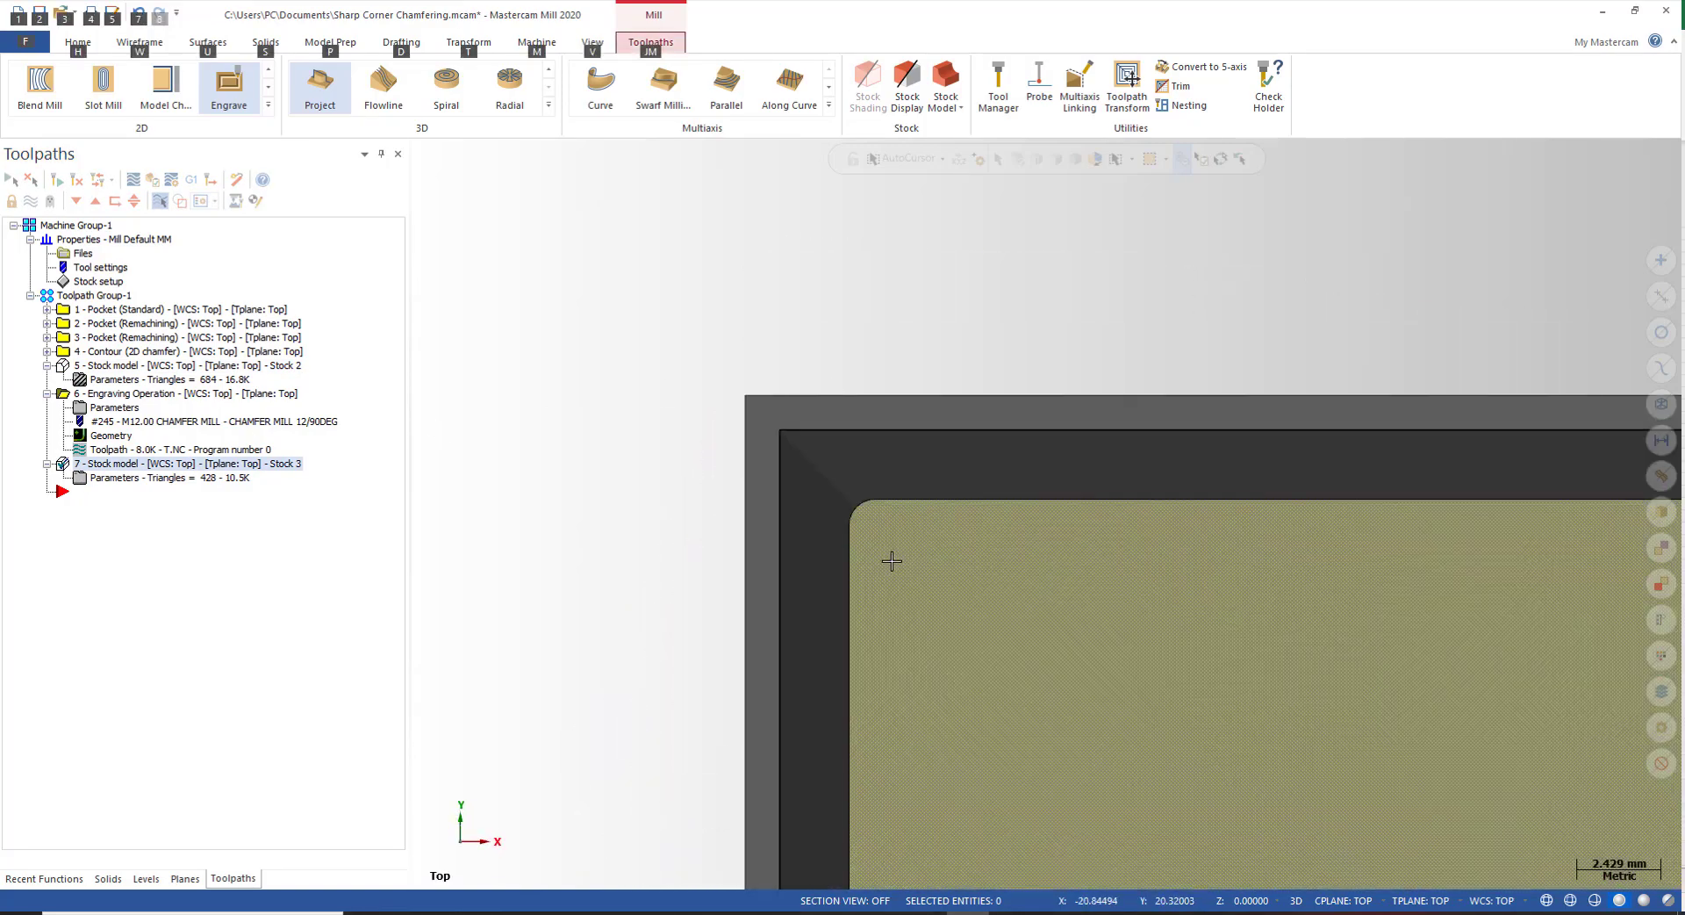
mouse_move(892, 556)
middle_down()
mouse_move(798, 478)
mouse_move(765, 376)
middle_up()
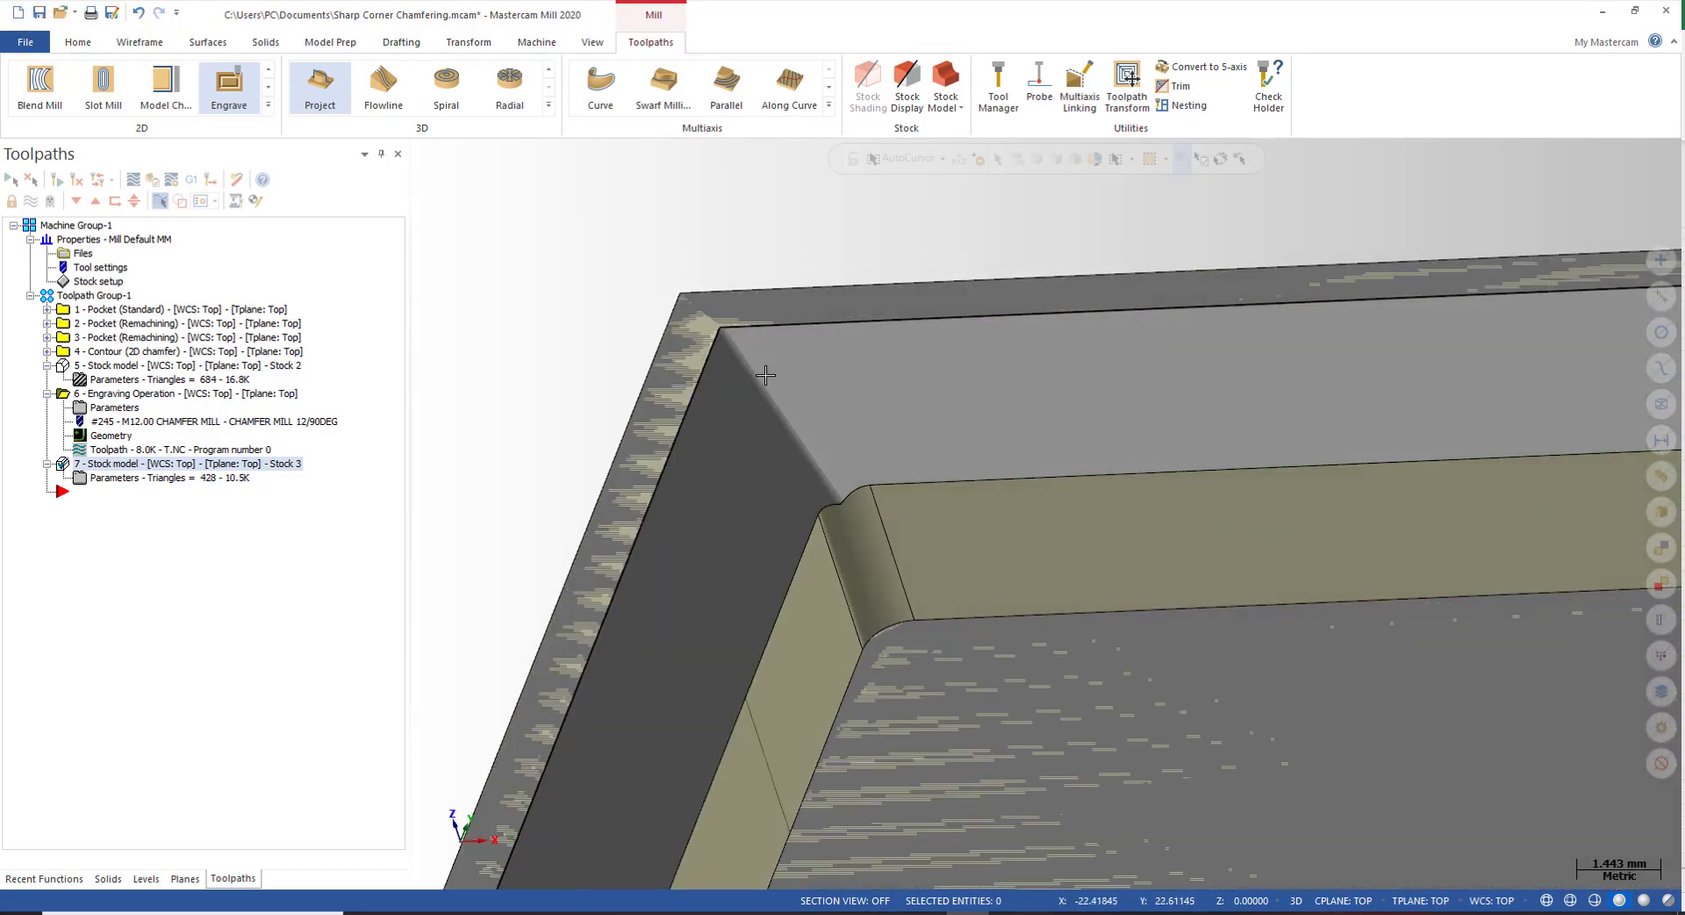
scroll(681, 282, down, 2)
scroll(682, 283, down, 1)
key(alt+1)
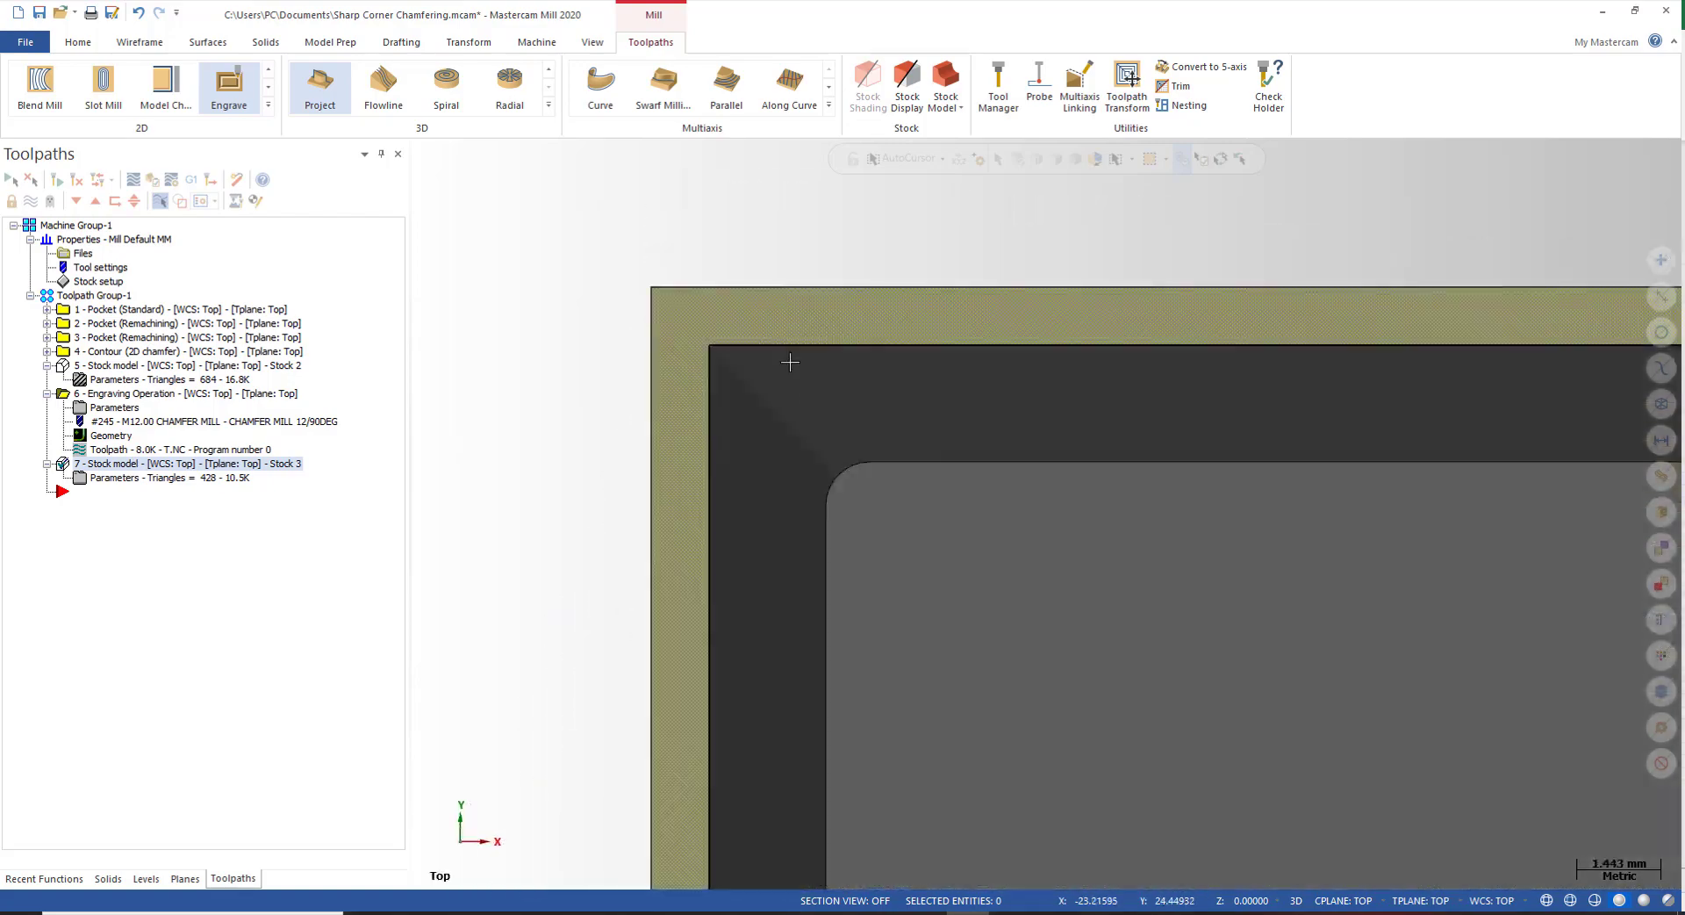
middle_drag(791, 366, 741, 320)
scroll(712, 349, down, 3)
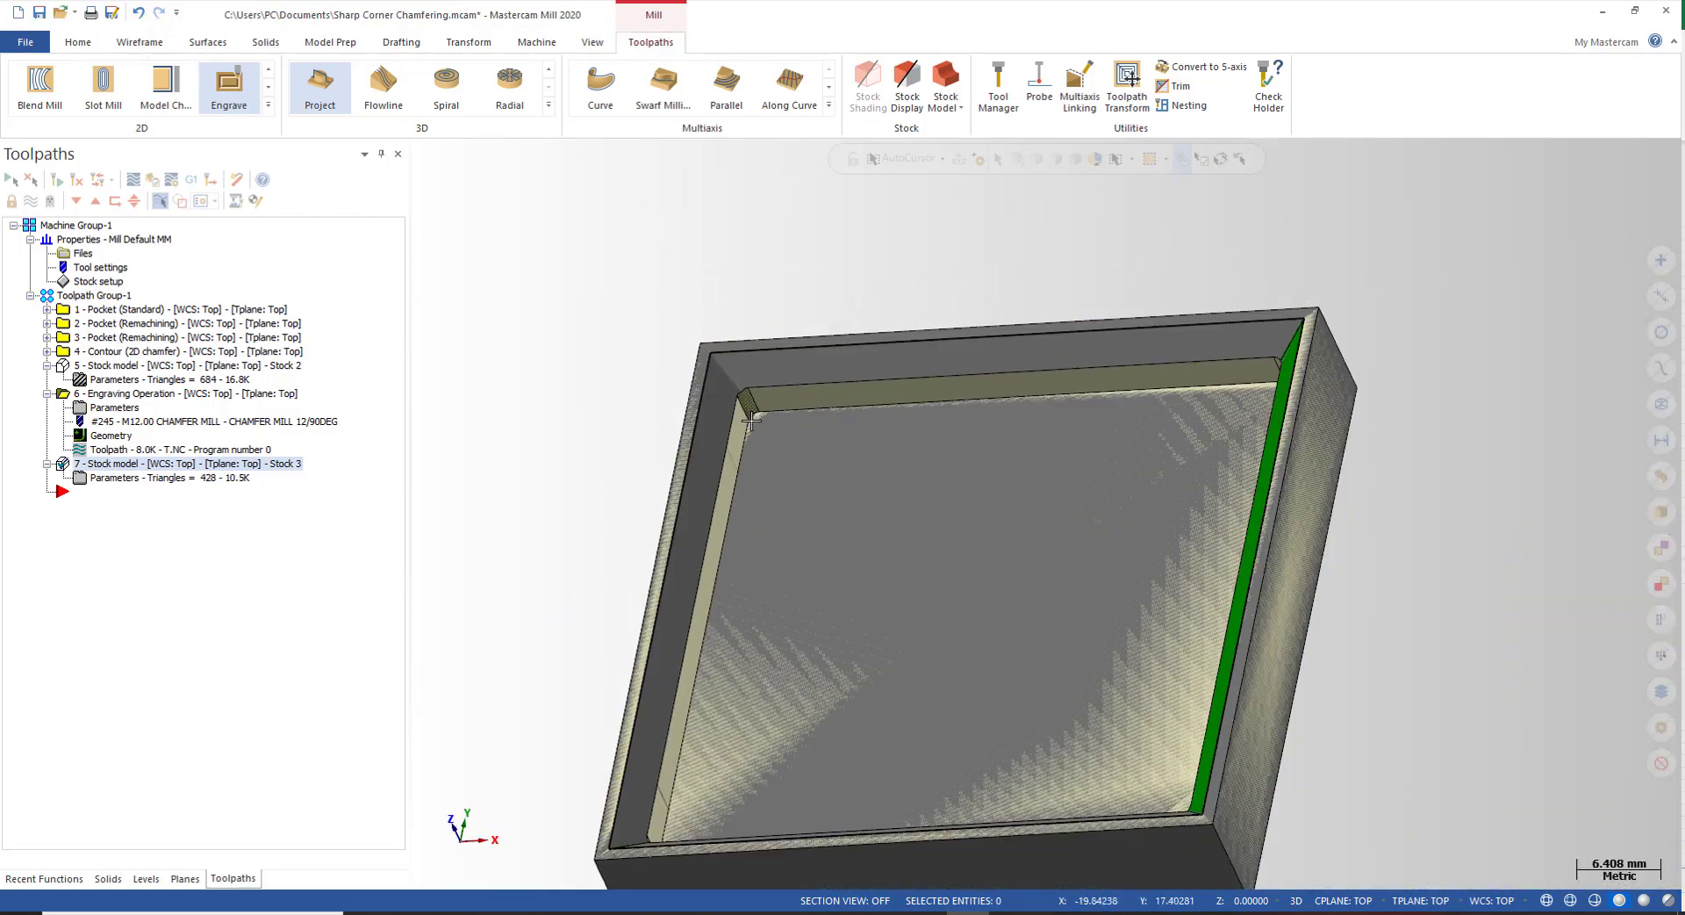
scroll(1246, 335, up, 4)
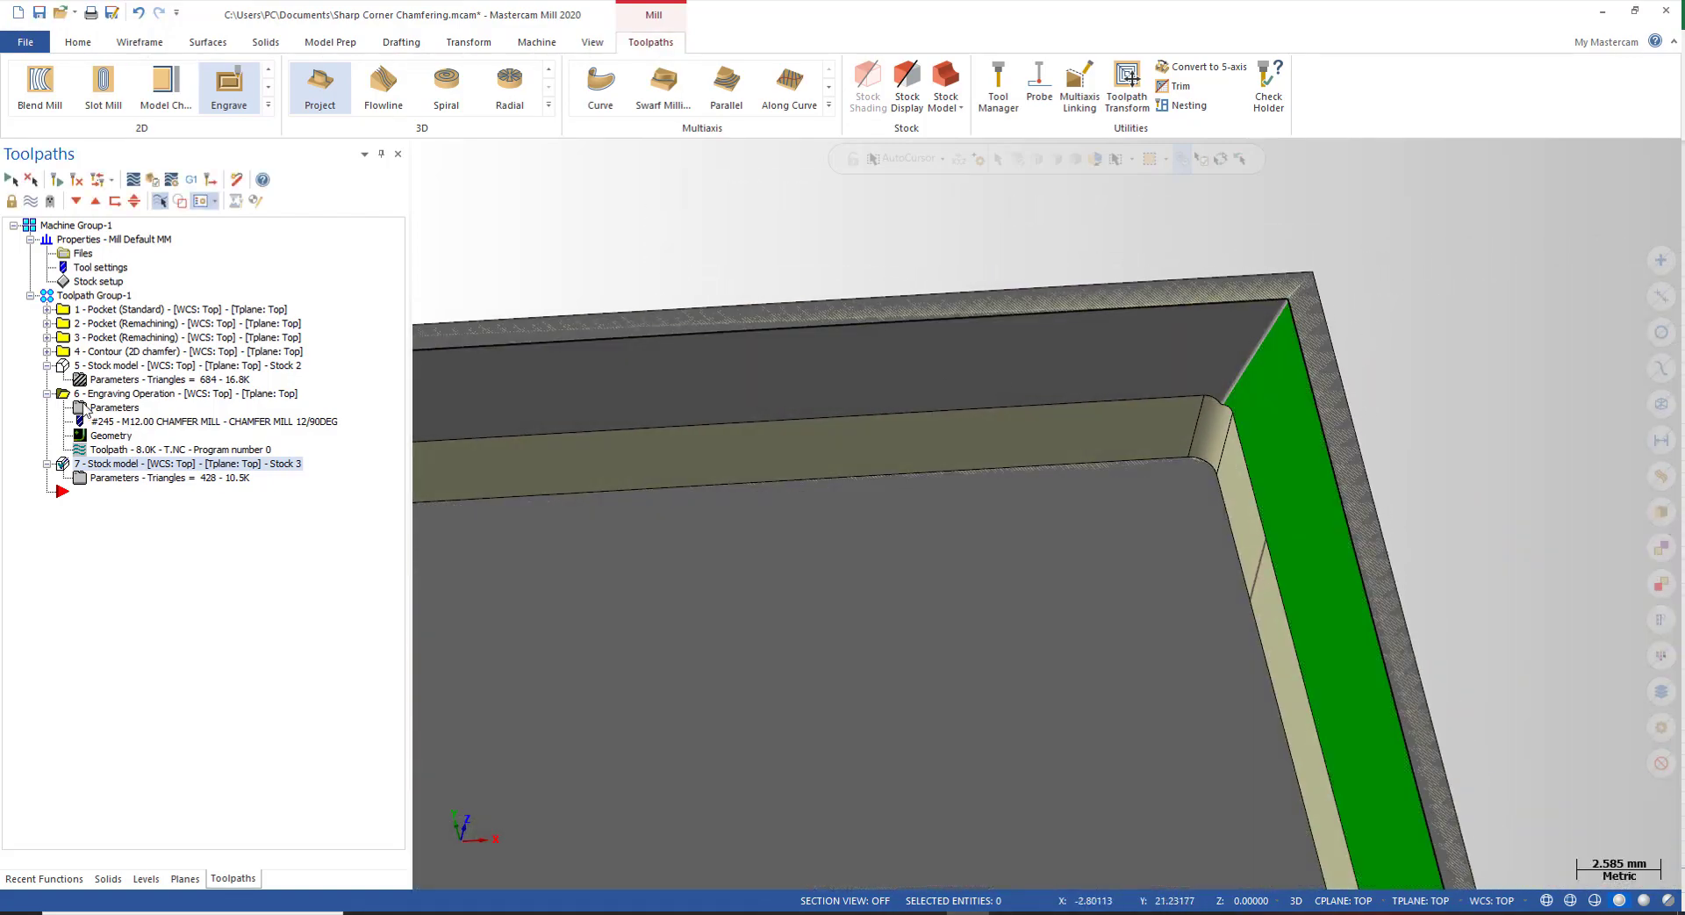
Review which source operations the Stock 2 model is computed from, leaving its parameters unchanged
click(47, 393)
click(96, 394)
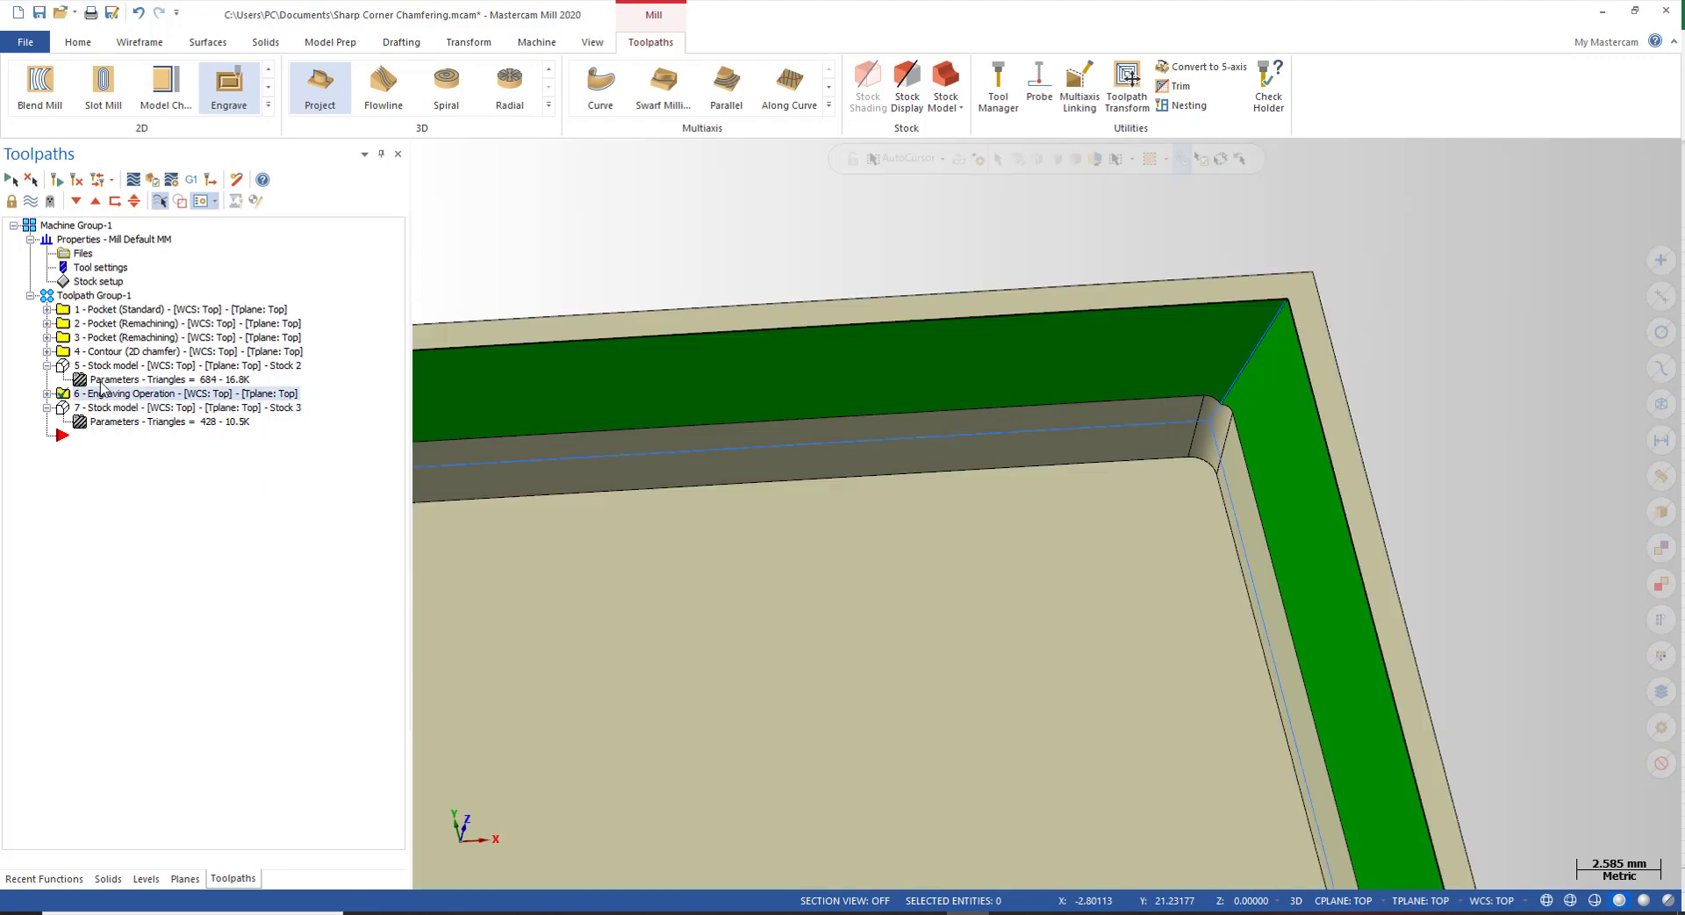
click(102, 366)
click(100, 383)
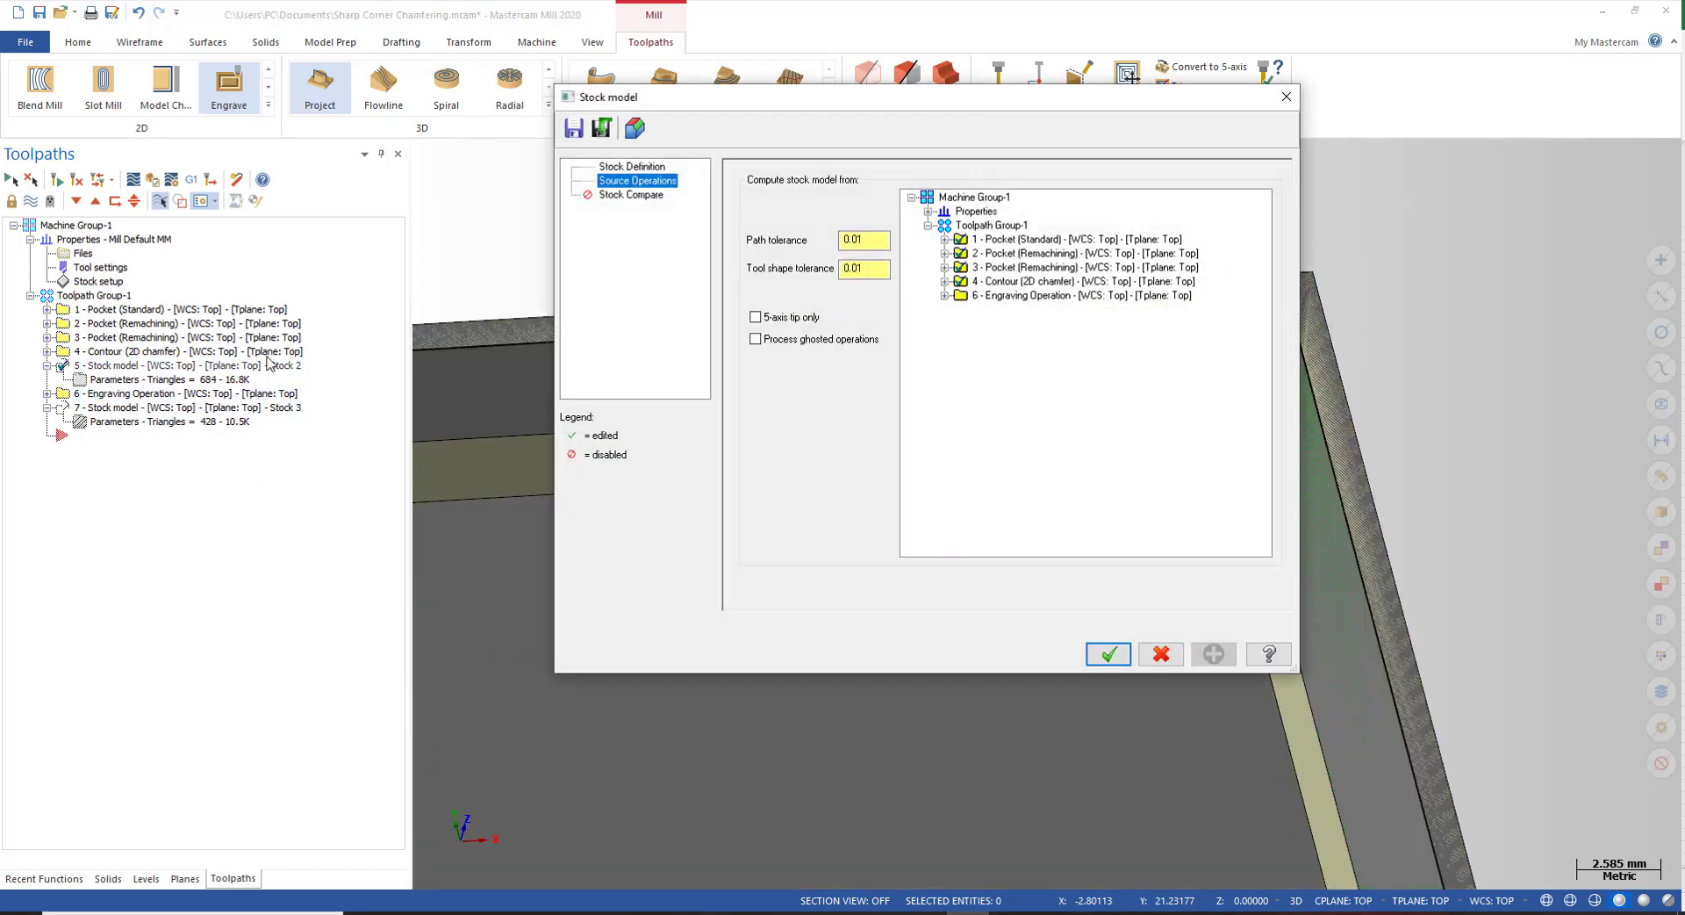
key(Escape)
Display the engraving toolpath on the part and examine its path at the pocket corners
click(115, 394)
scroll(1430, 523, down, 5)
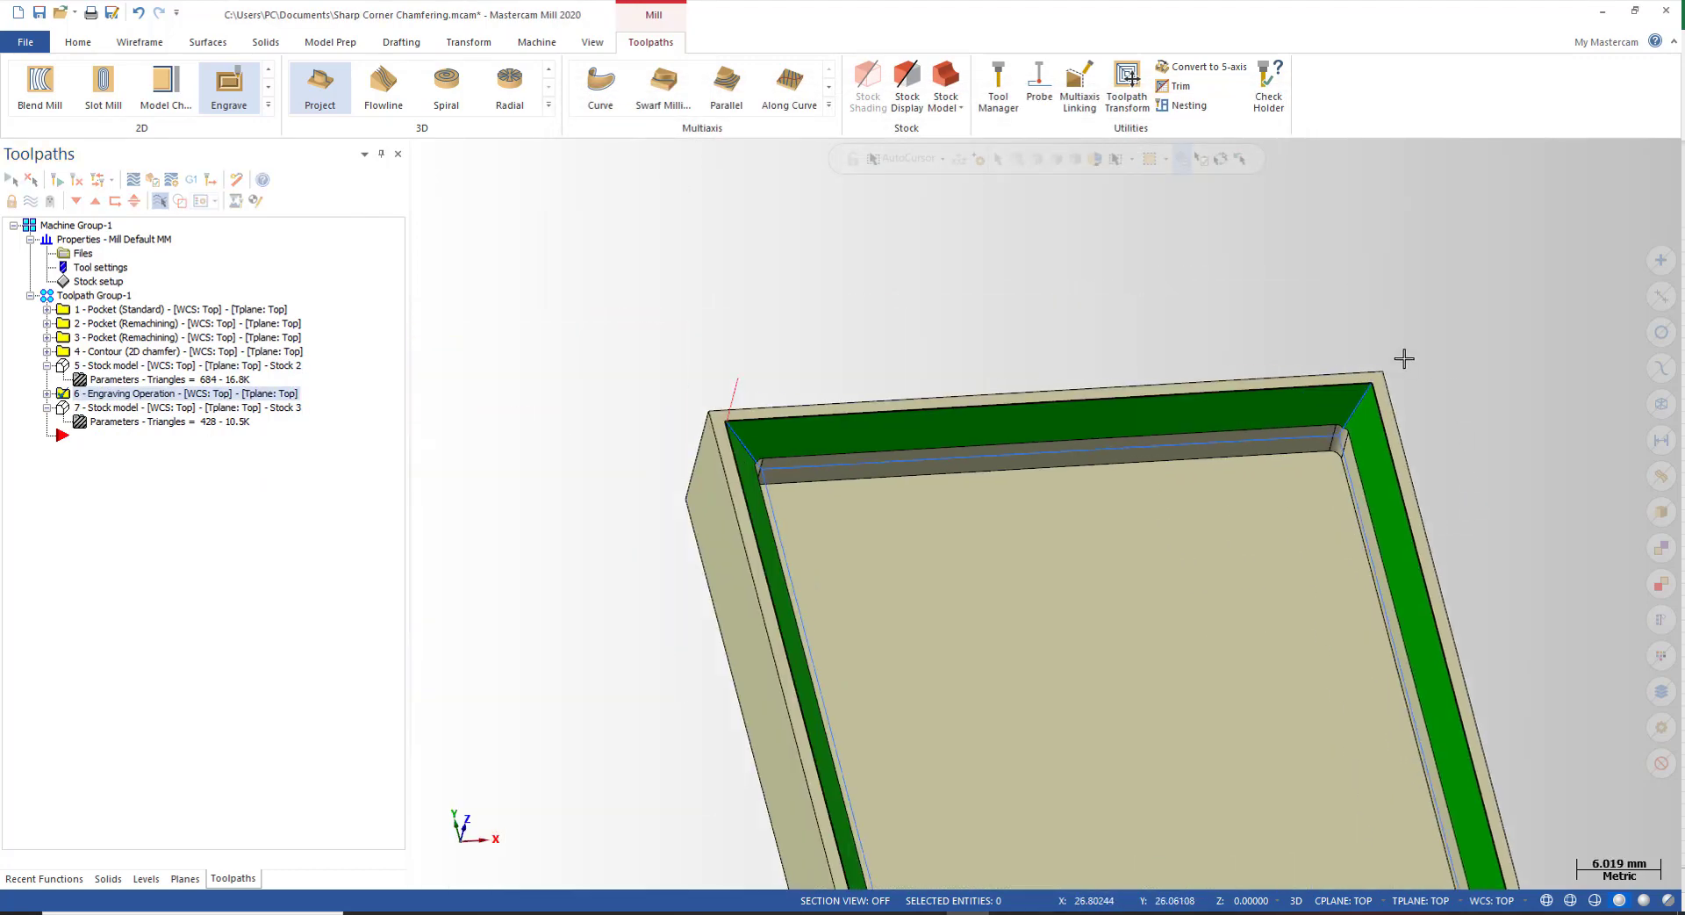
middle_drag(1398, 441, 1483, 497)
scroll(1483, 497, up, 1)
scroll(1229, 367, down, 1)
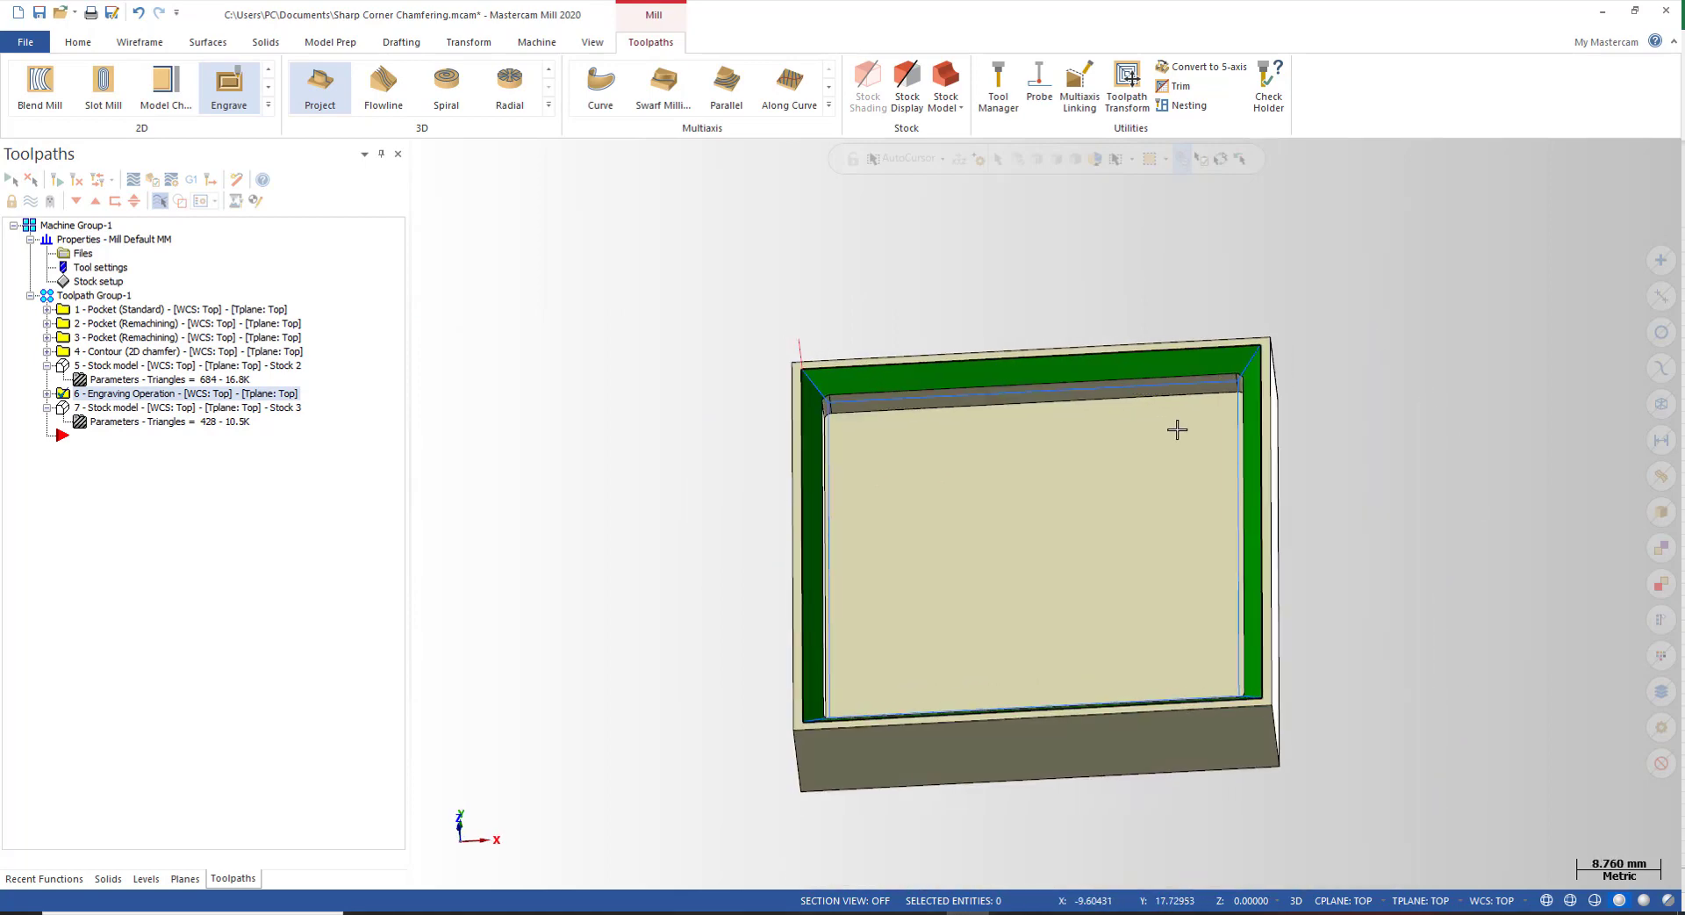
scroll(816, 358, up, 8)
key(alt+1)
scroll(684, 346, down, 2)
middle_drag(861, 440, 745, 316)
scroll(744, 316, down, 2)
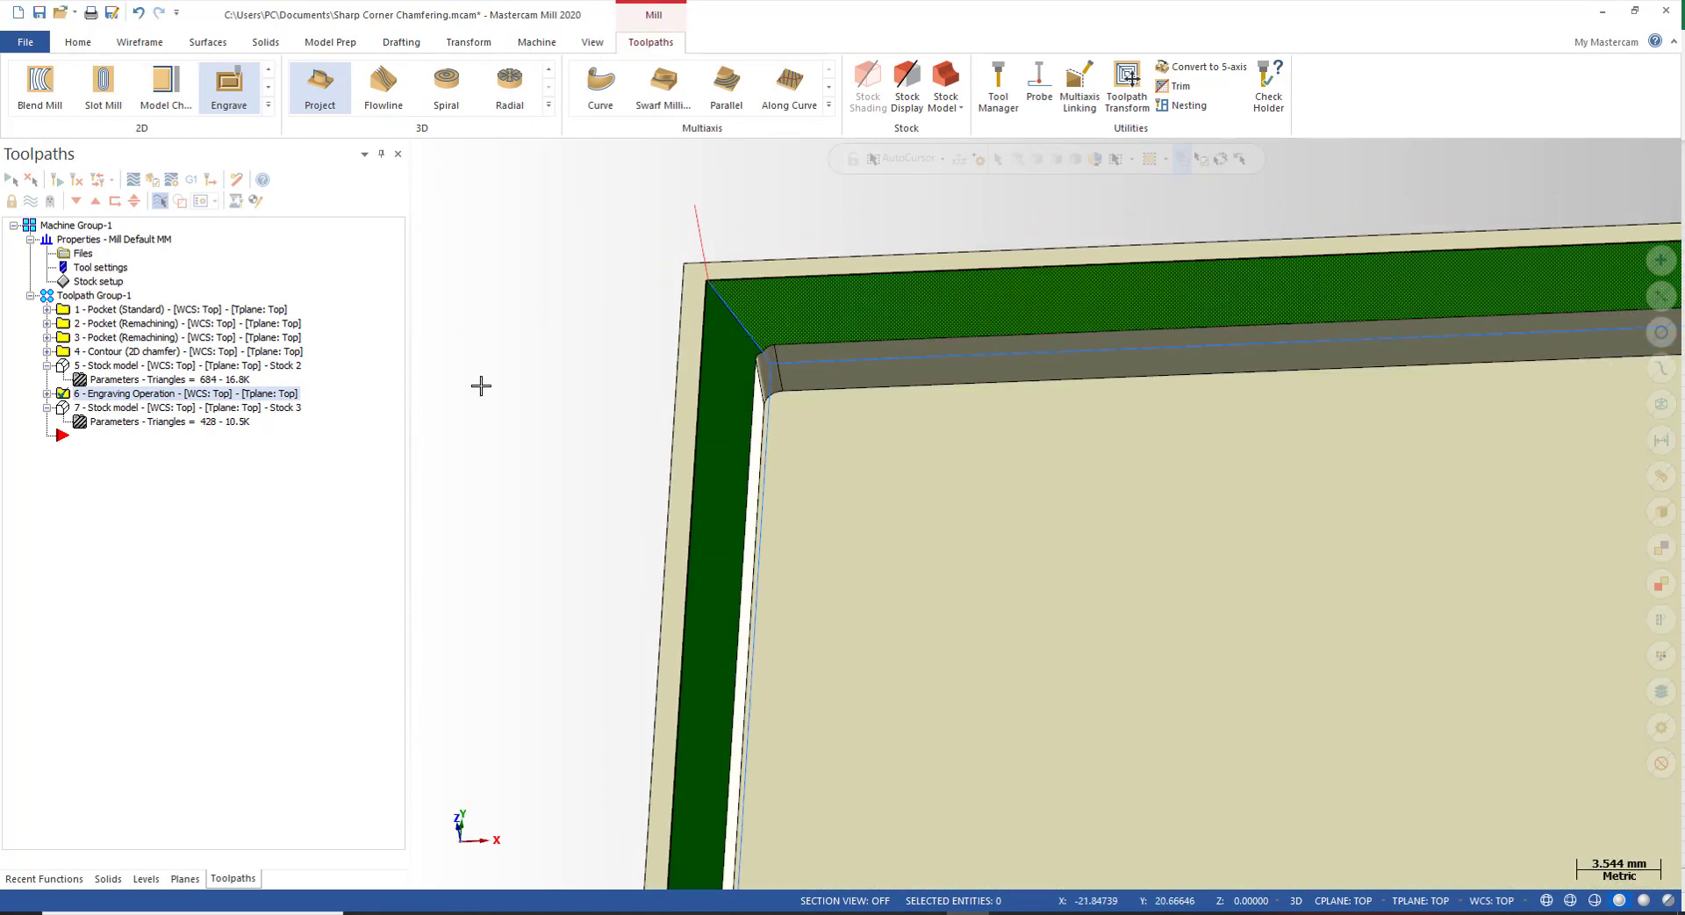
Backplot the engraving operation over the Stock 2 model and zoom in on the chamfer mill at the first corner
click(48, 395)
click(106, 366)
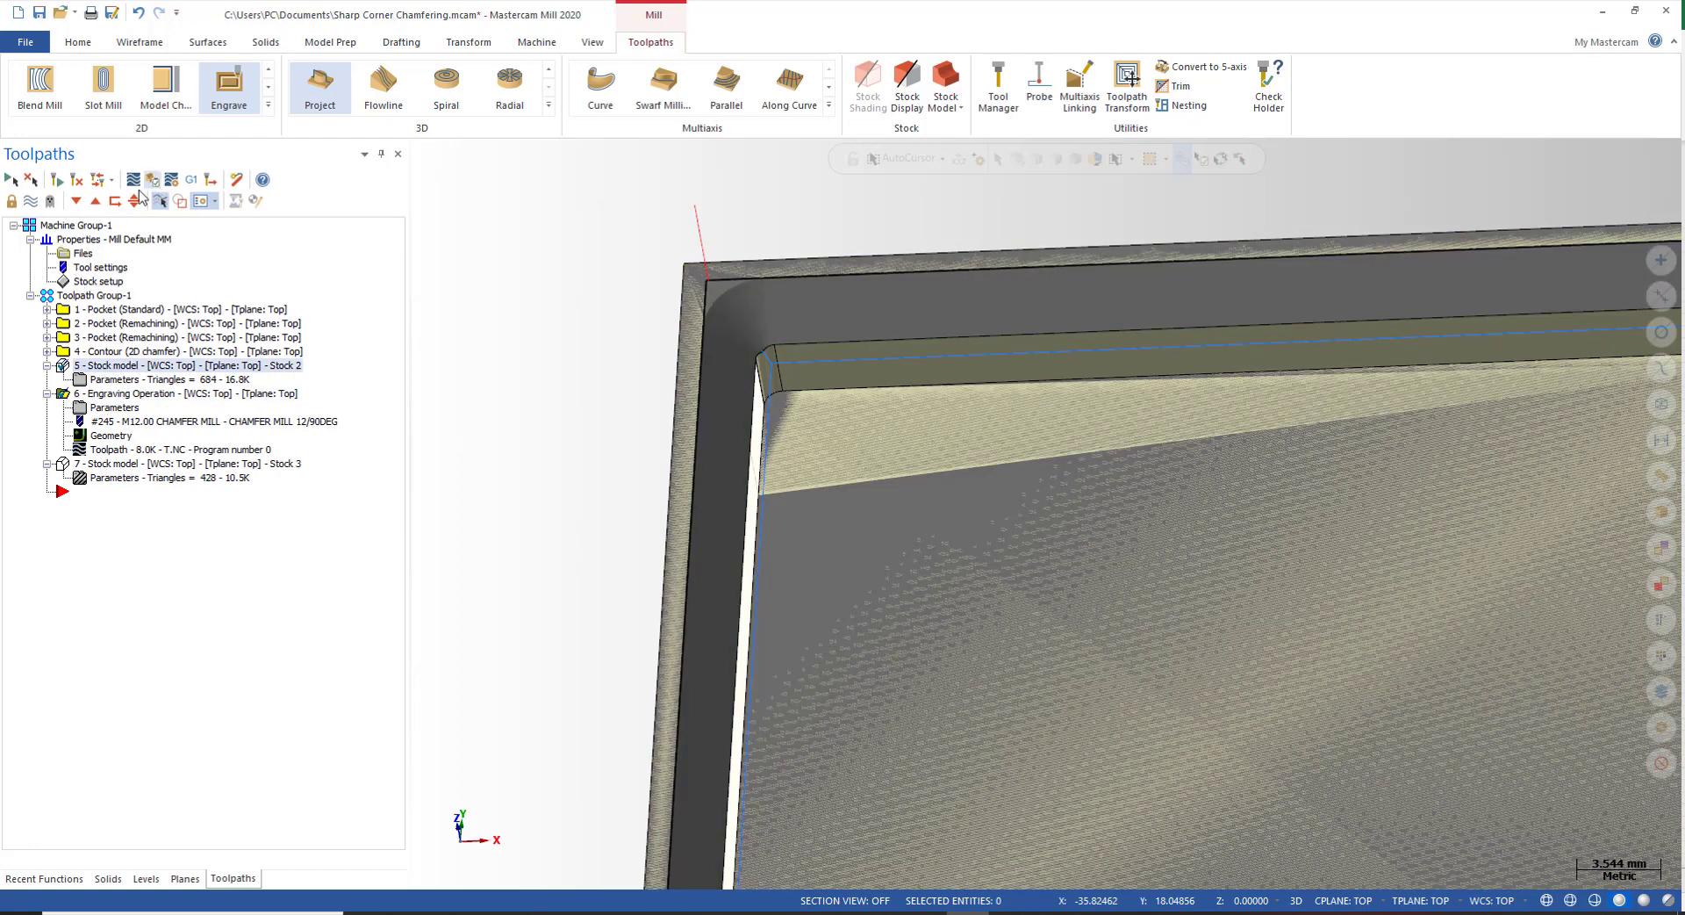
click(100, 452)
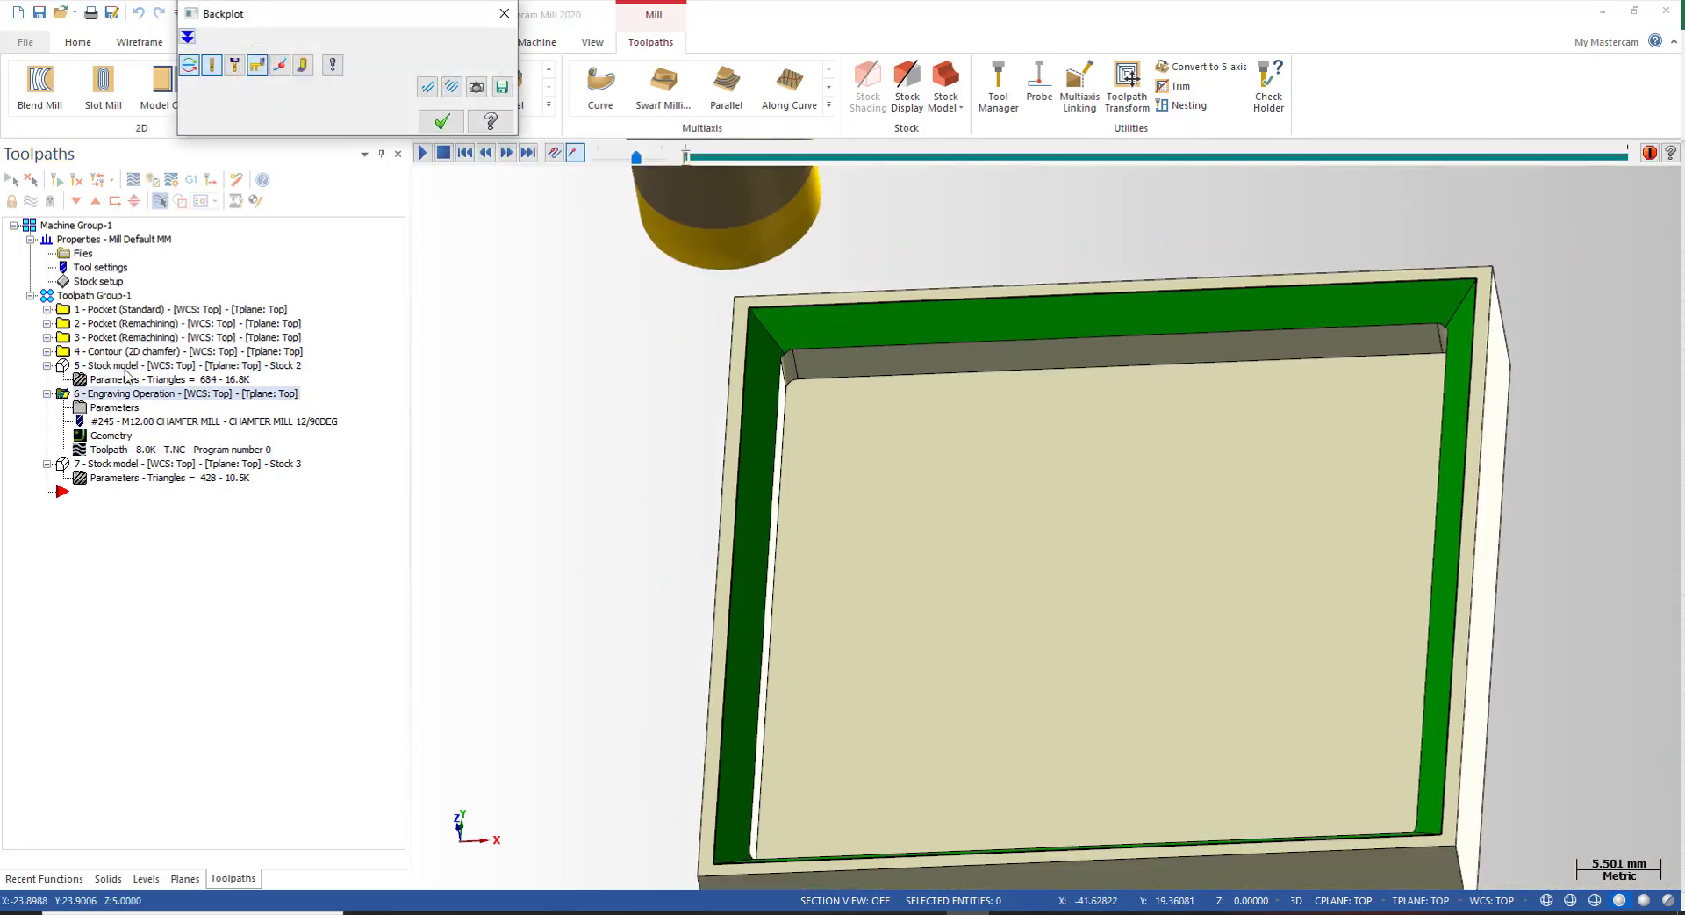
click(84, 370)
mouse_move(720, 439)
middle_down()
mouse_move(729, 342)
mouse_move(755, 422)
mouse_move(773, 349)
mouse_move(767, 365)
mouse_move(752, 324)
mouse_move(784, 316)
middle_up()
scroll(773, 349, up, 2)
scroll(715, 324, up, 3)
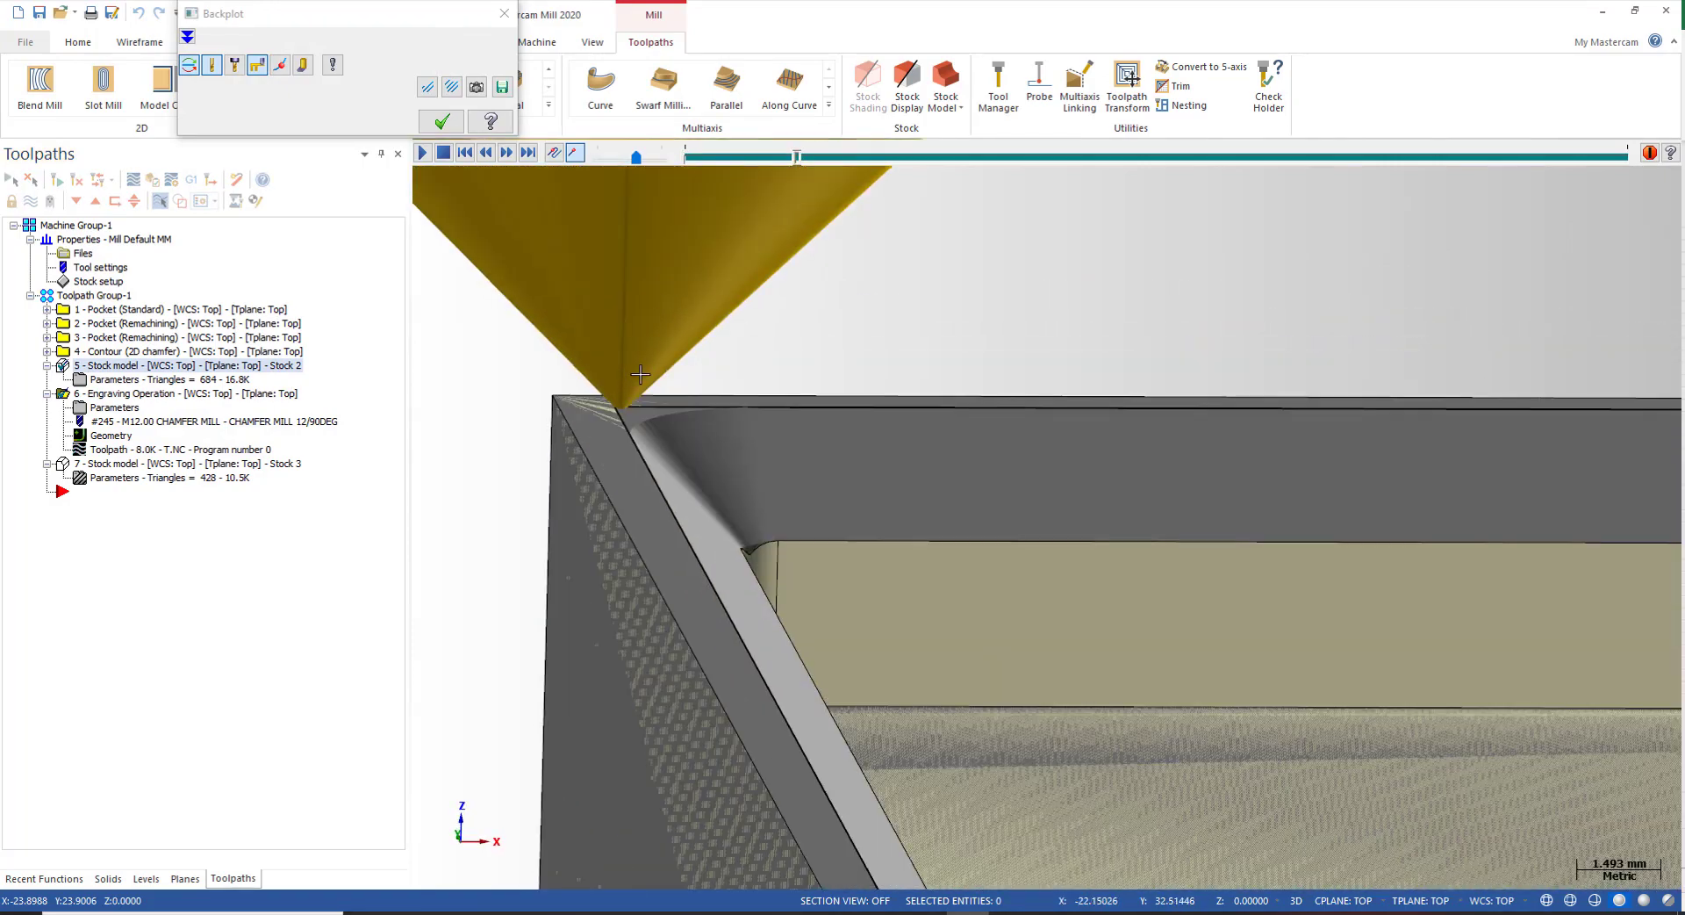
Step the backplot between the top and bottom of the first corner and examine the material left by the contour pass
scroll(614, 397, down, 2)
middle_drag(615, 398, 657, 407)
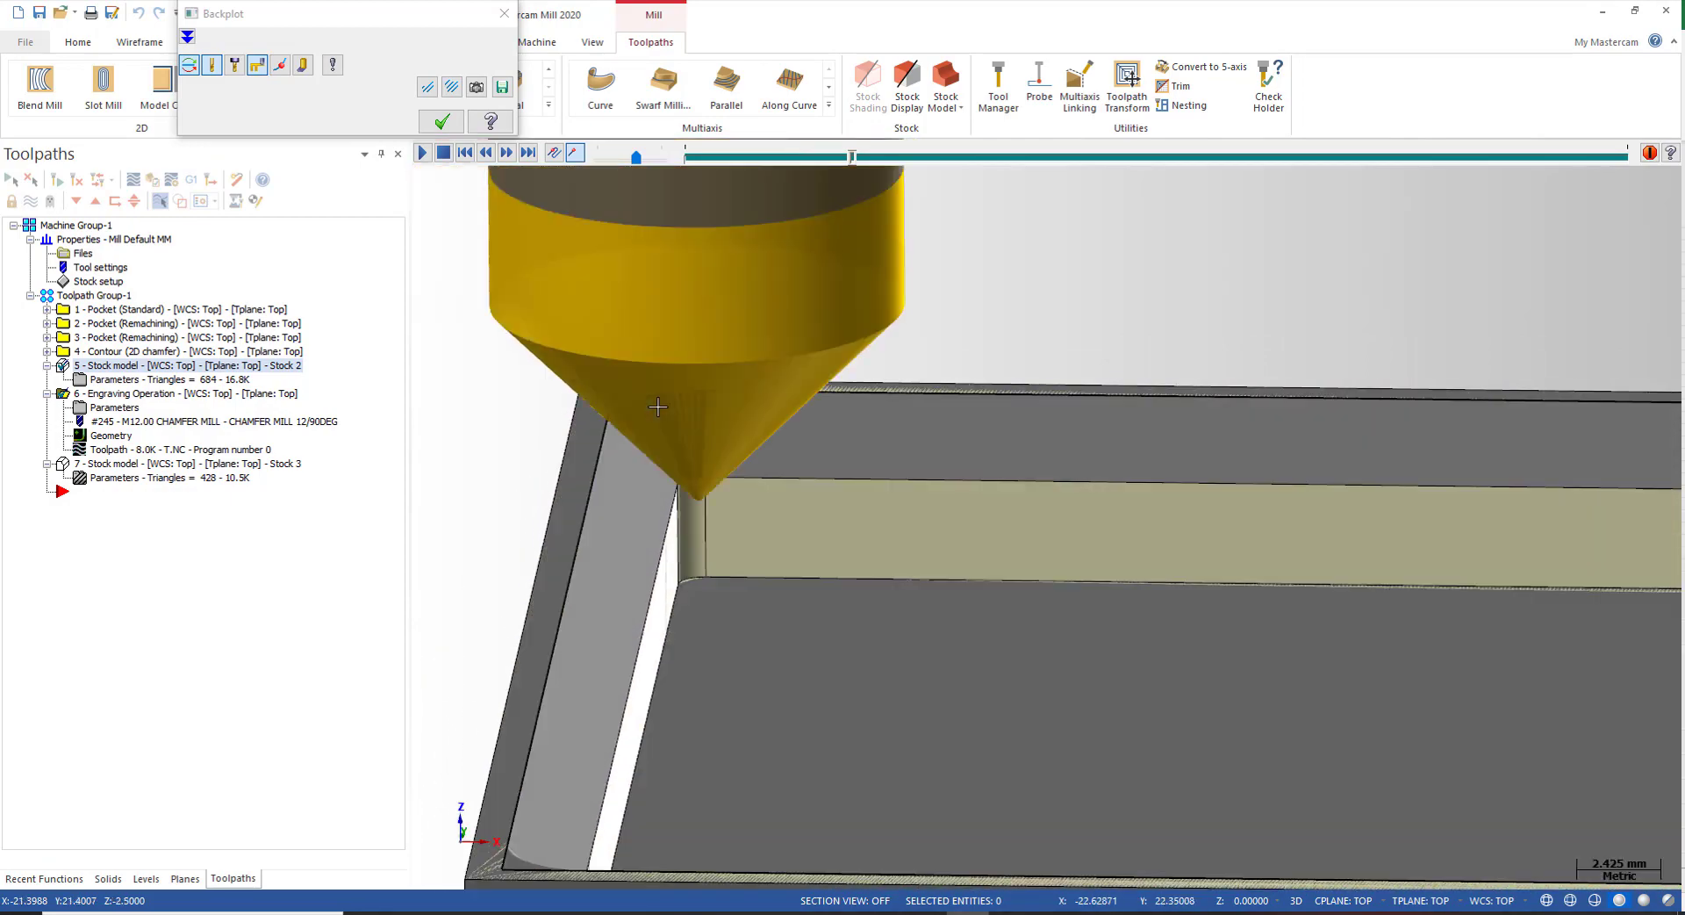
key(b)
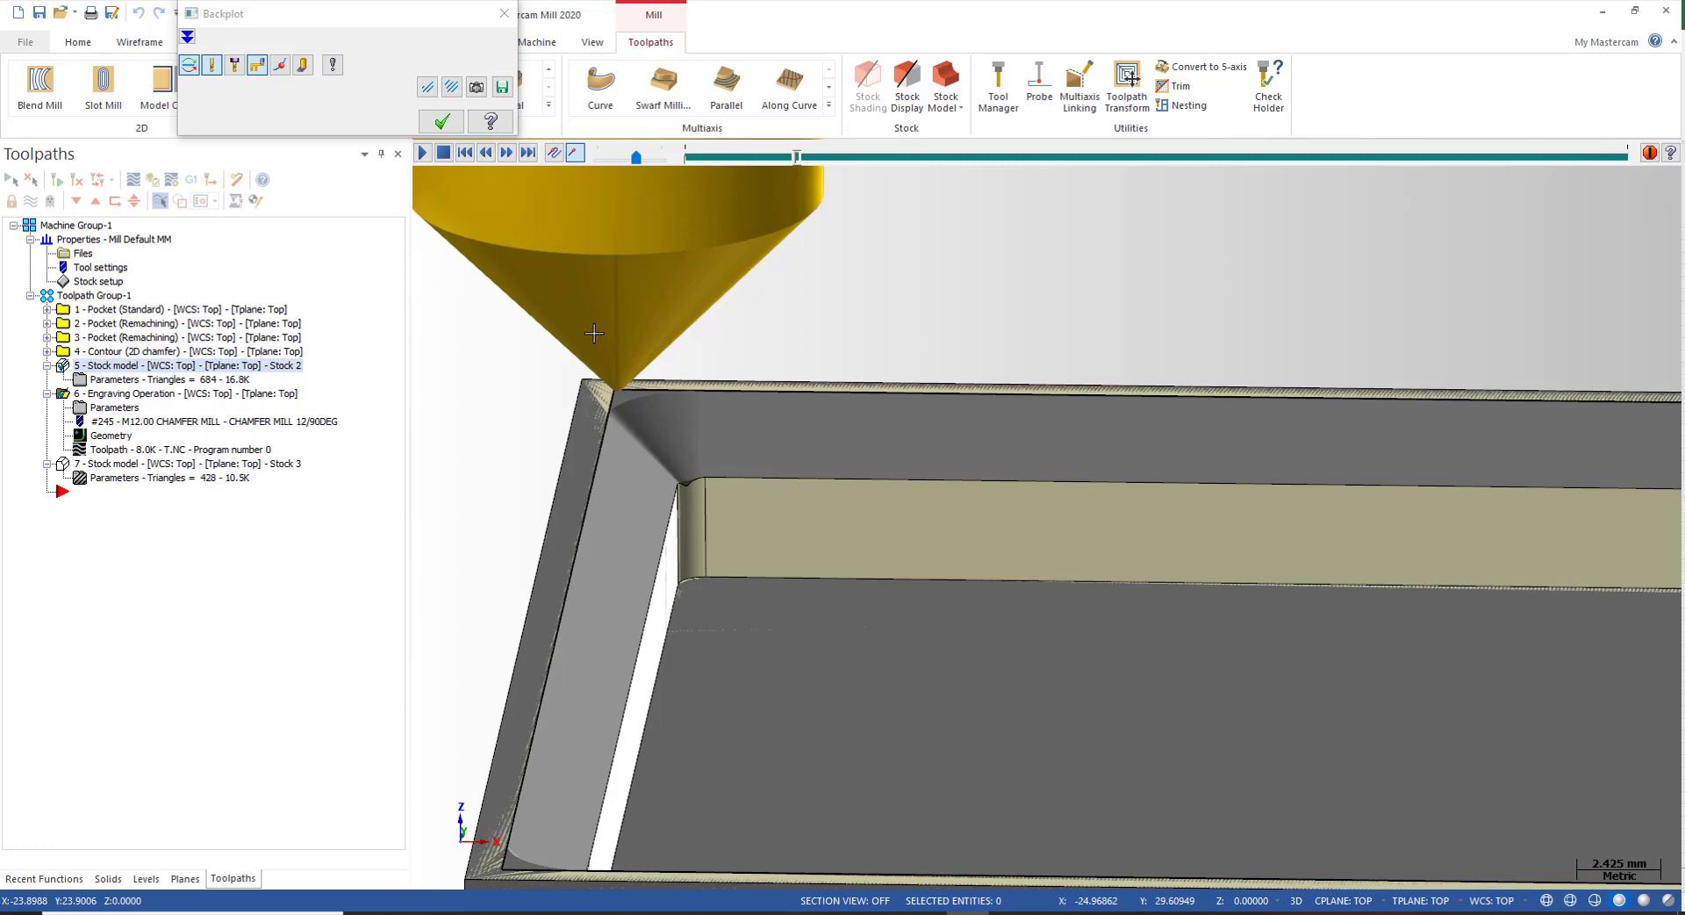
scroll(623, 391, up, 5)
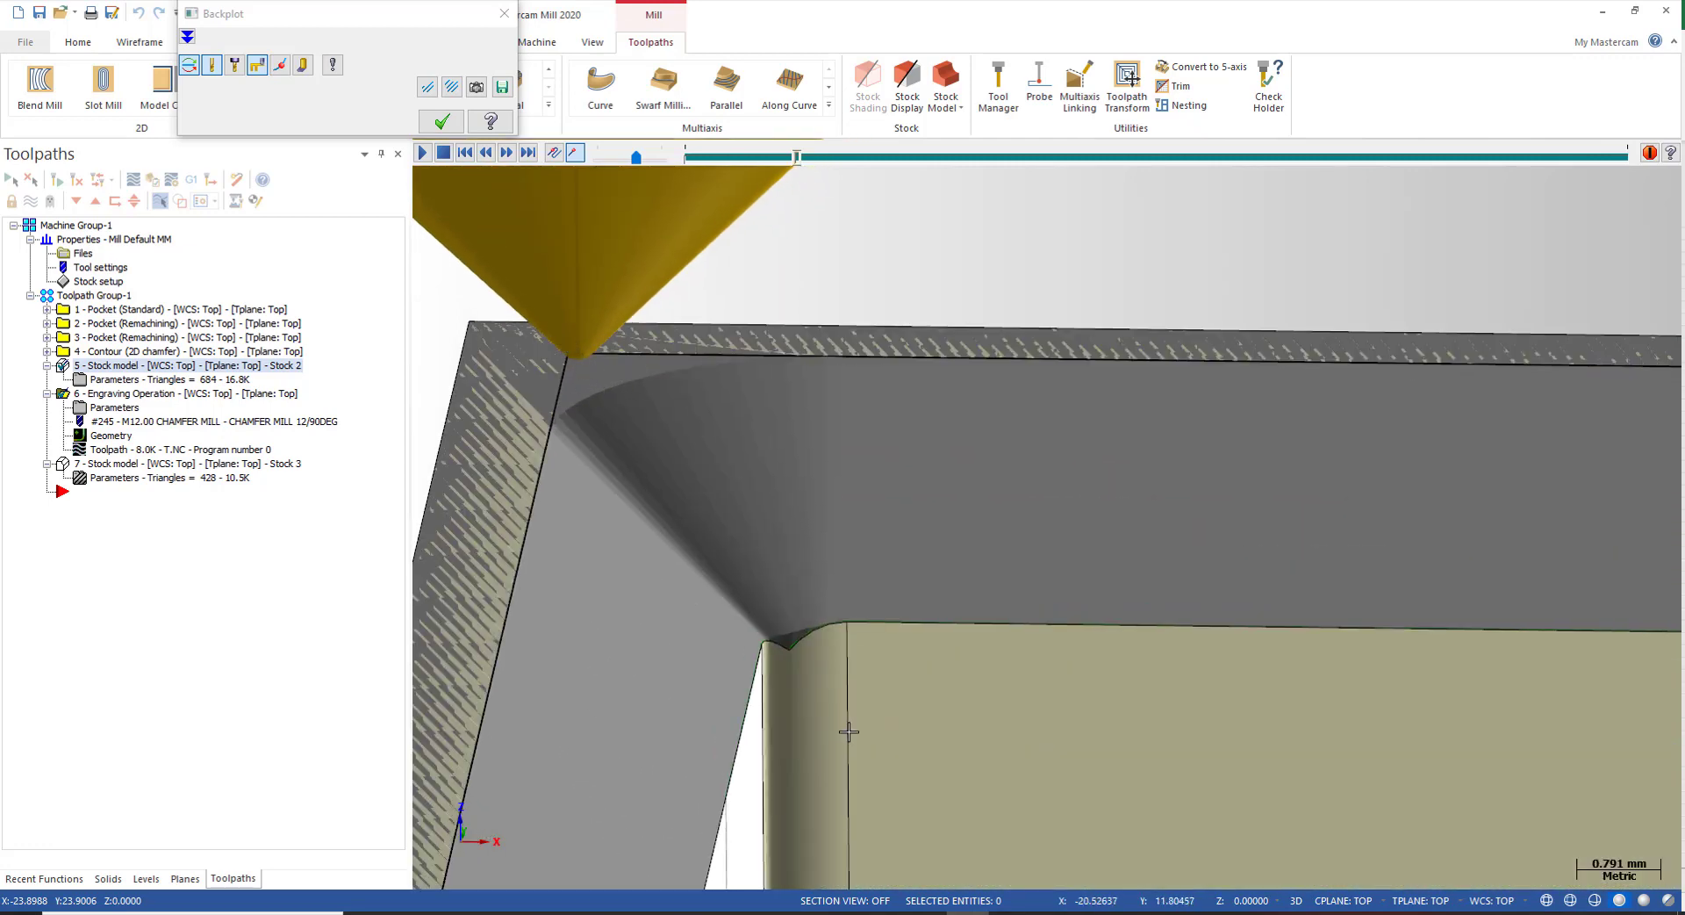
scroll(873, 650, down, 3)
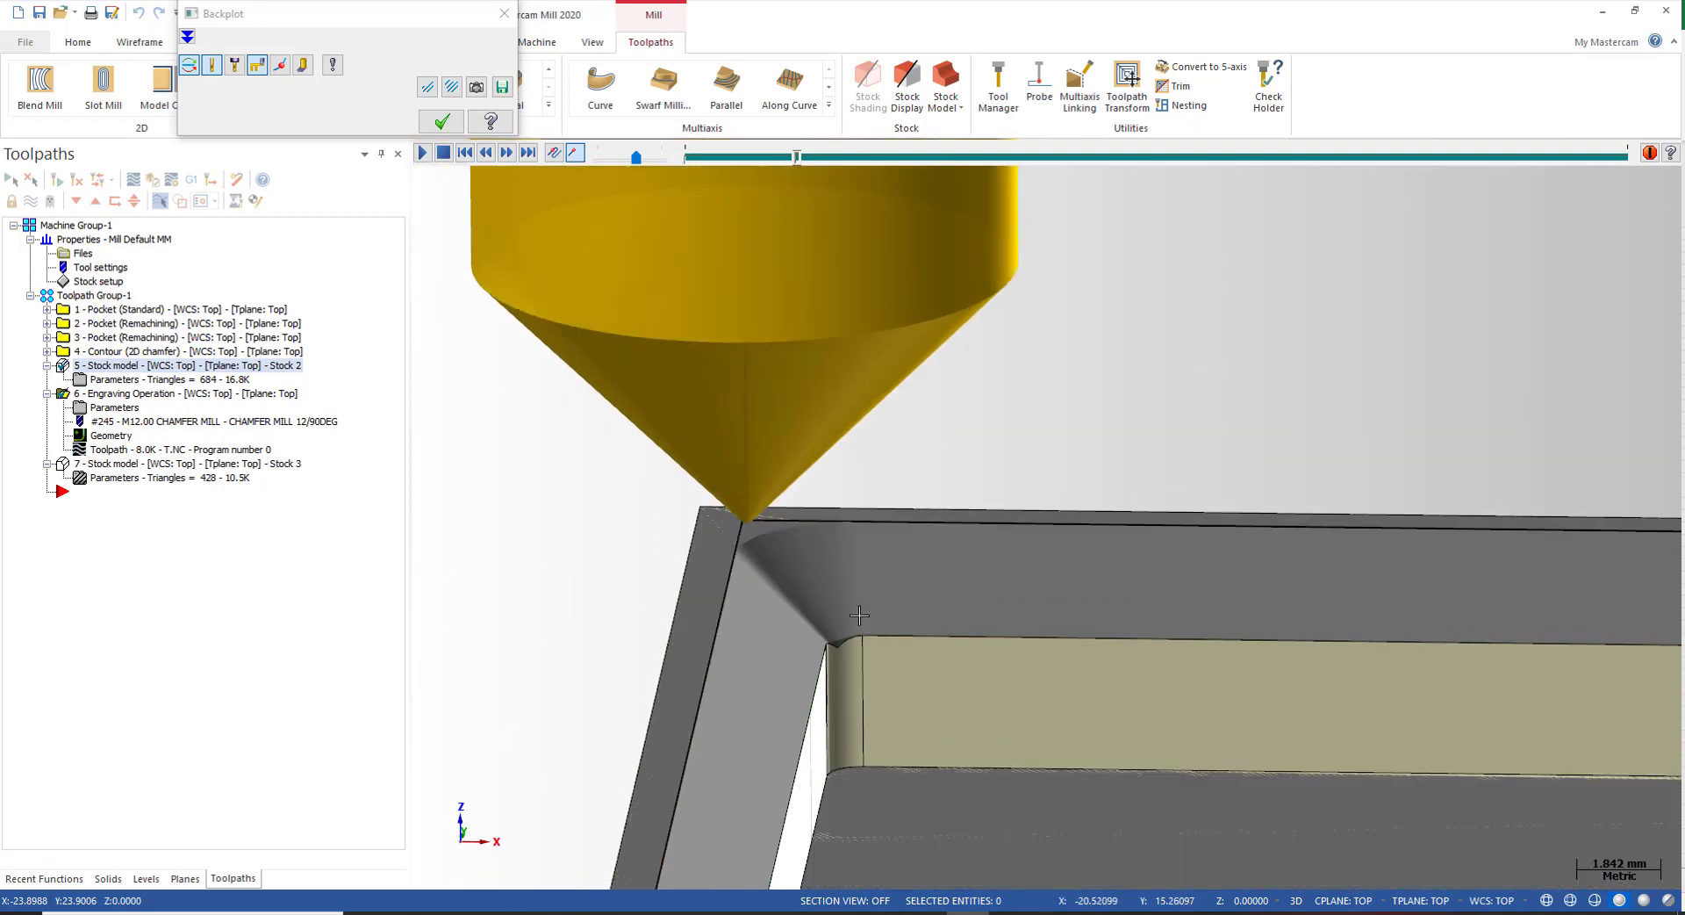
scroll(764, 479, down, 4)
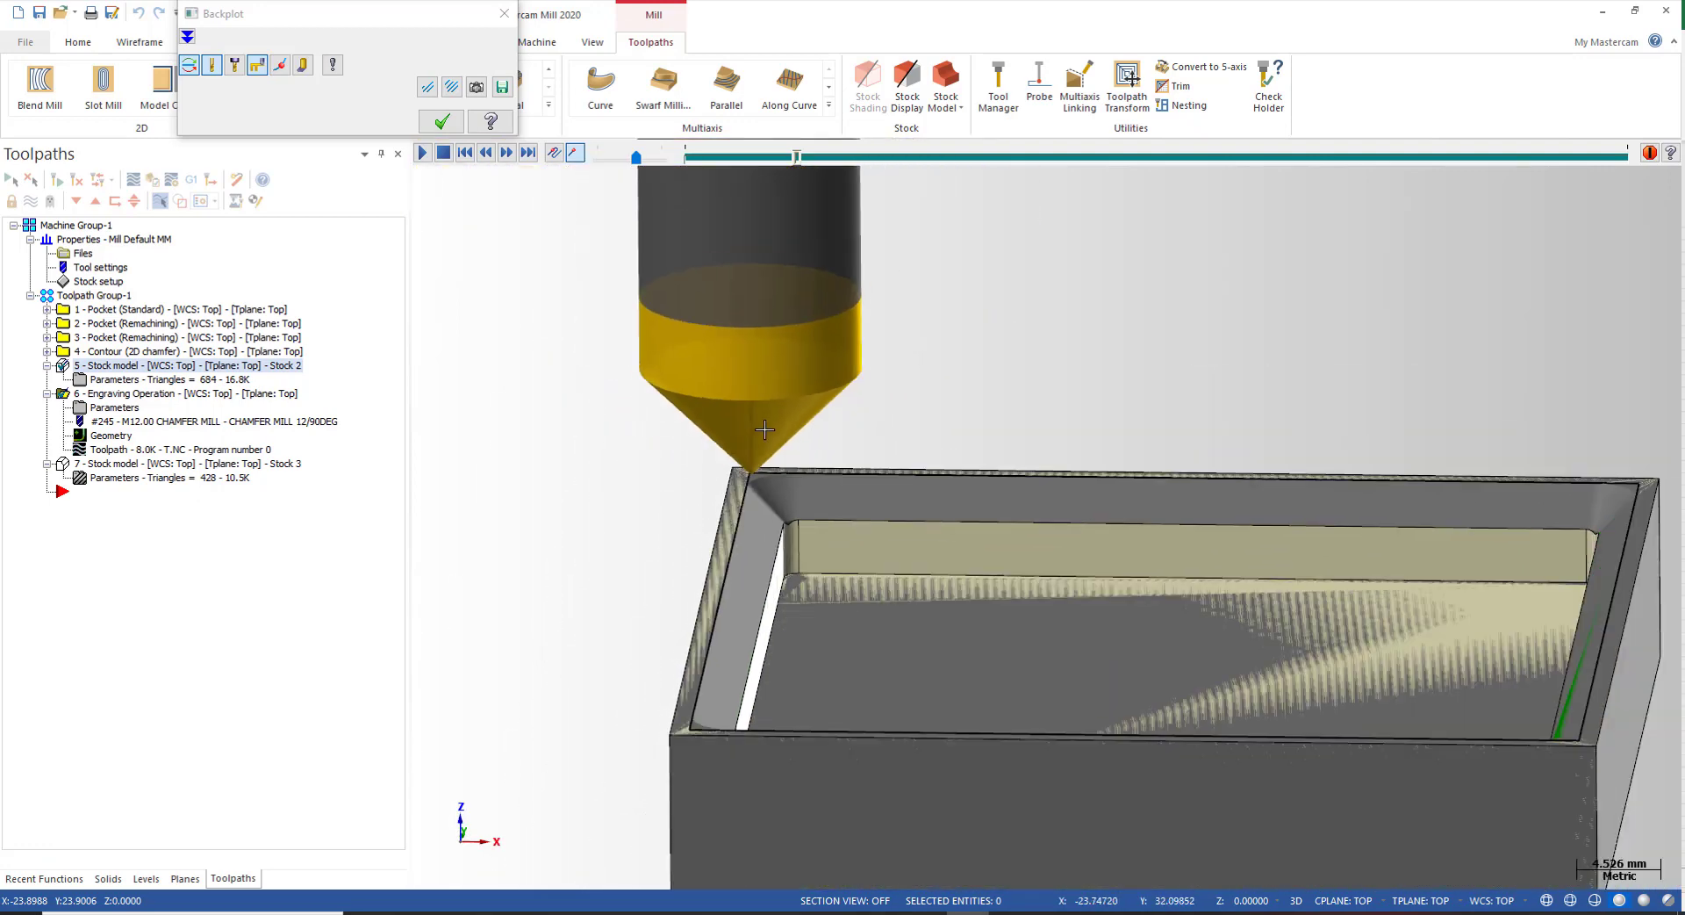
Follow the backplot over Stock 2 through the remaining corners, viewing the chamfer mill from several angles, and close the backplot
key(s)
key(s)
scroll(834, 527, down, 1)
middle_drag(884, 688, 752, 729)
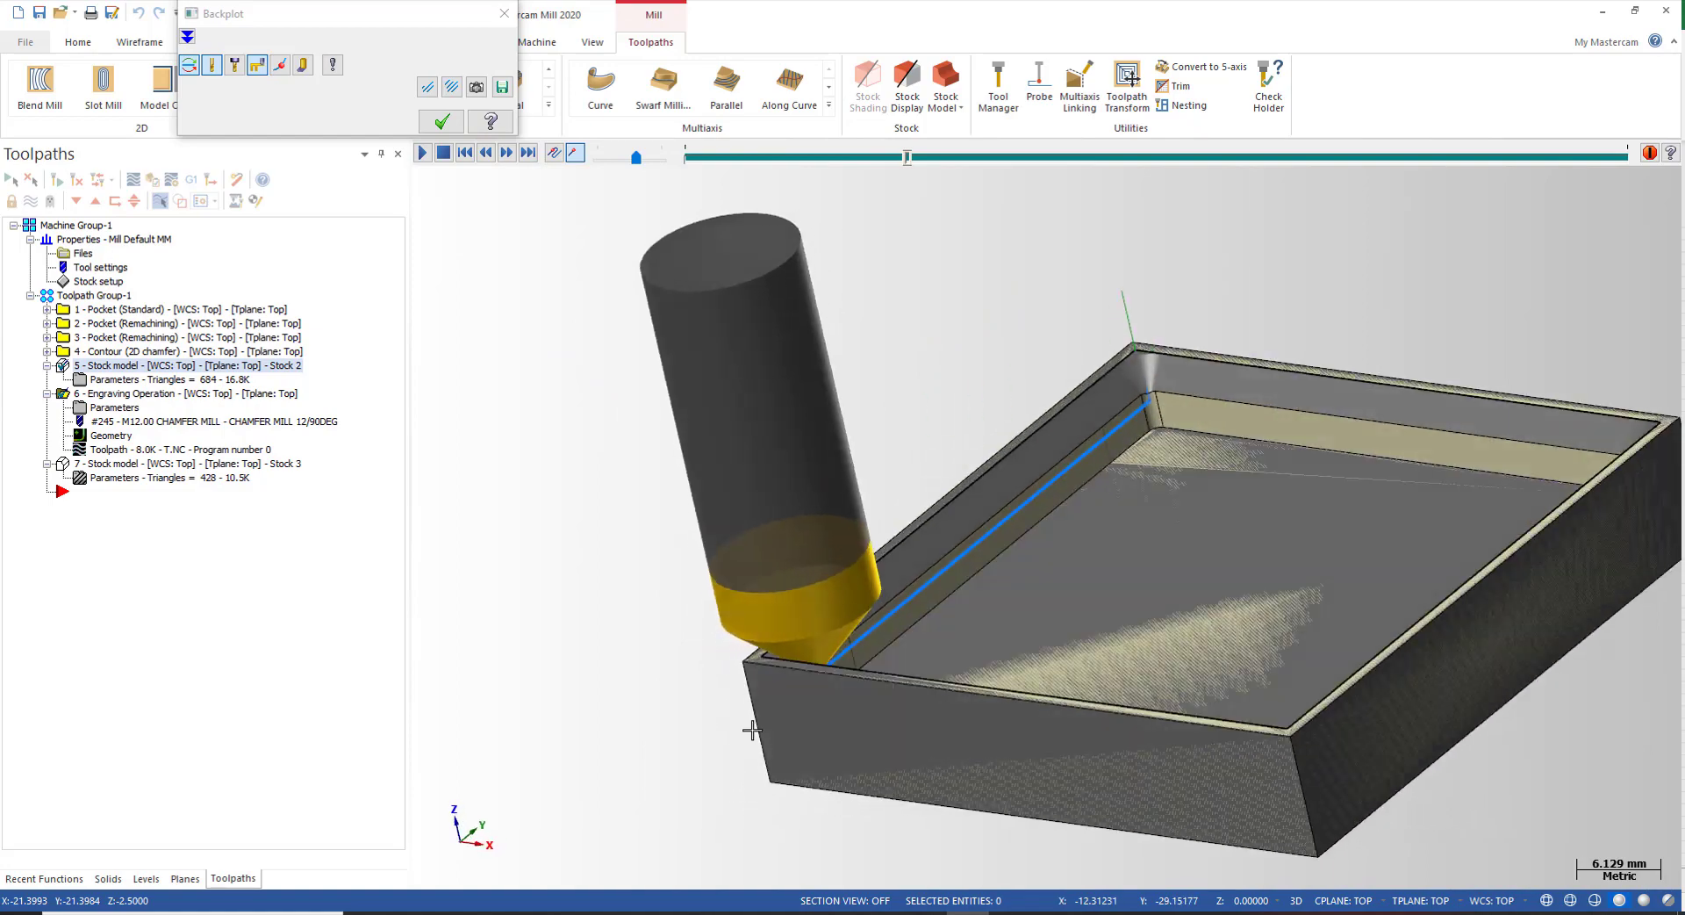
scroll(809, 667, up, 1)
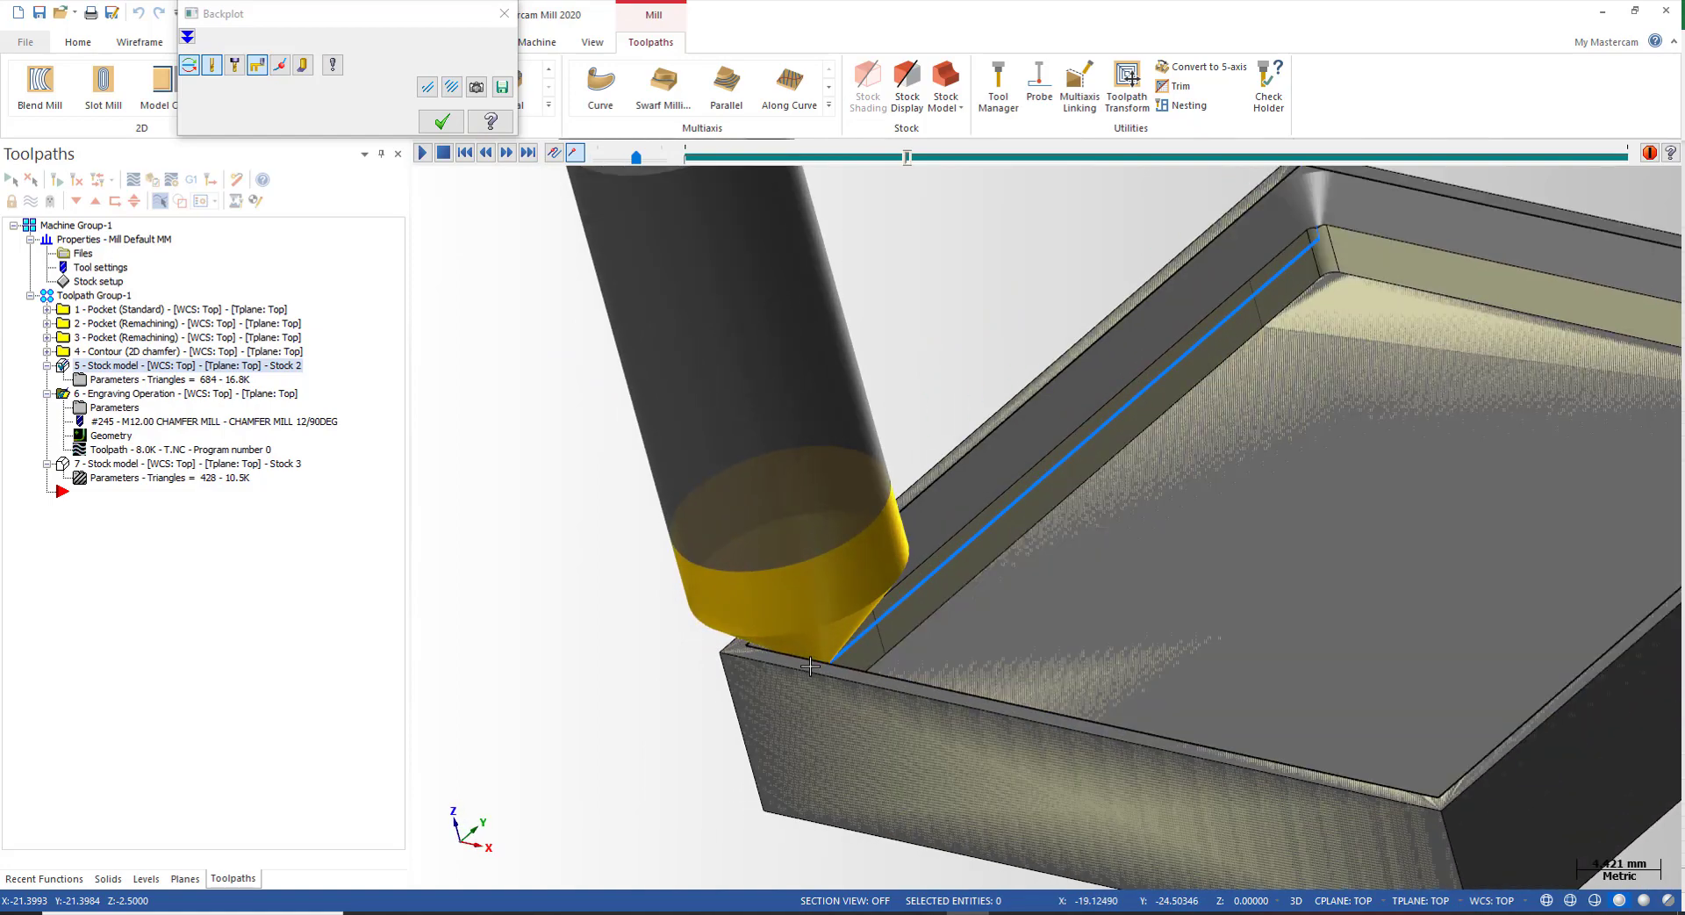
key(s)
scroll(838, 573, down, 2)
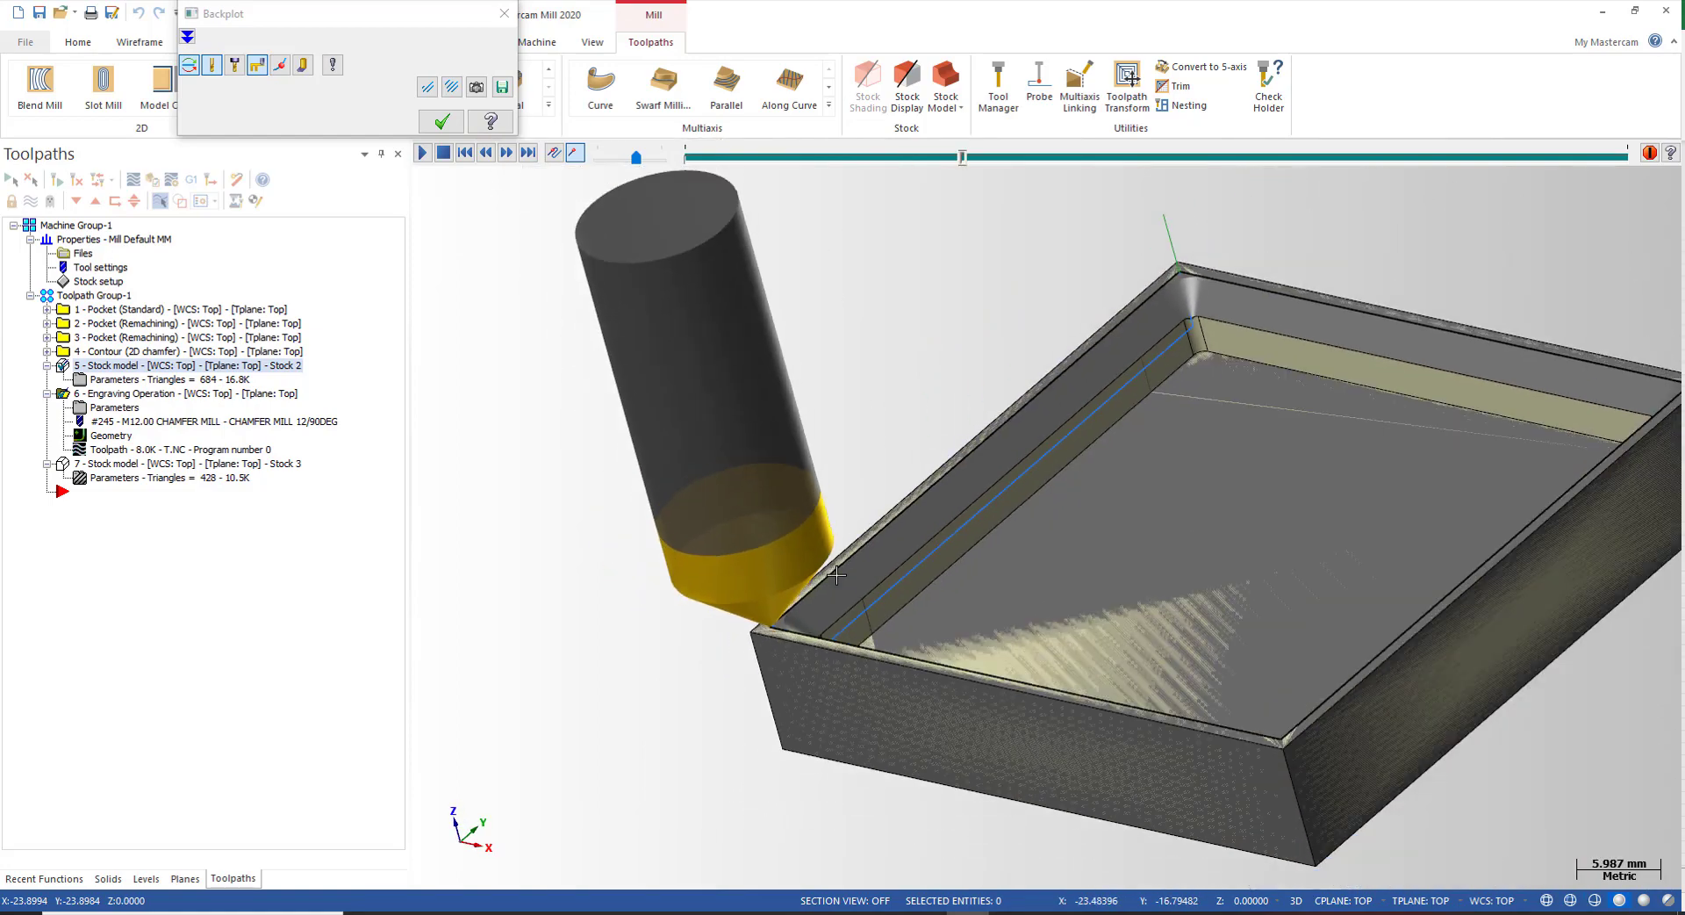
key(s)
key(s)
key(s)
middle_drag(837, 575, 1001, 561)
key(s)
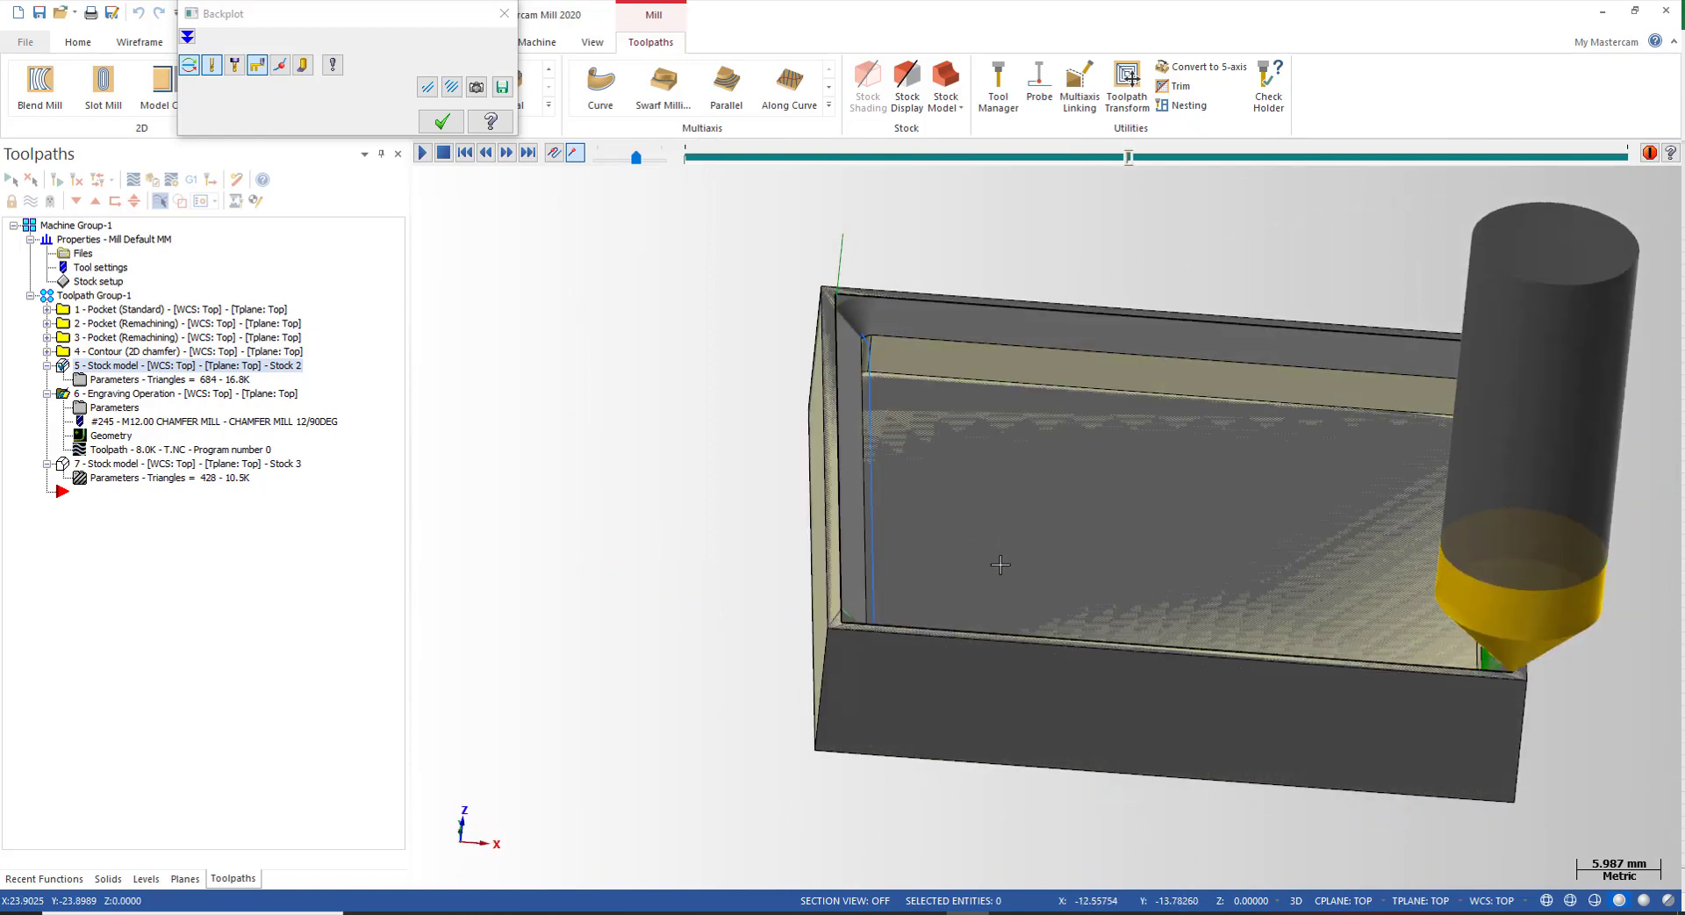
key(s)
key(Escape)
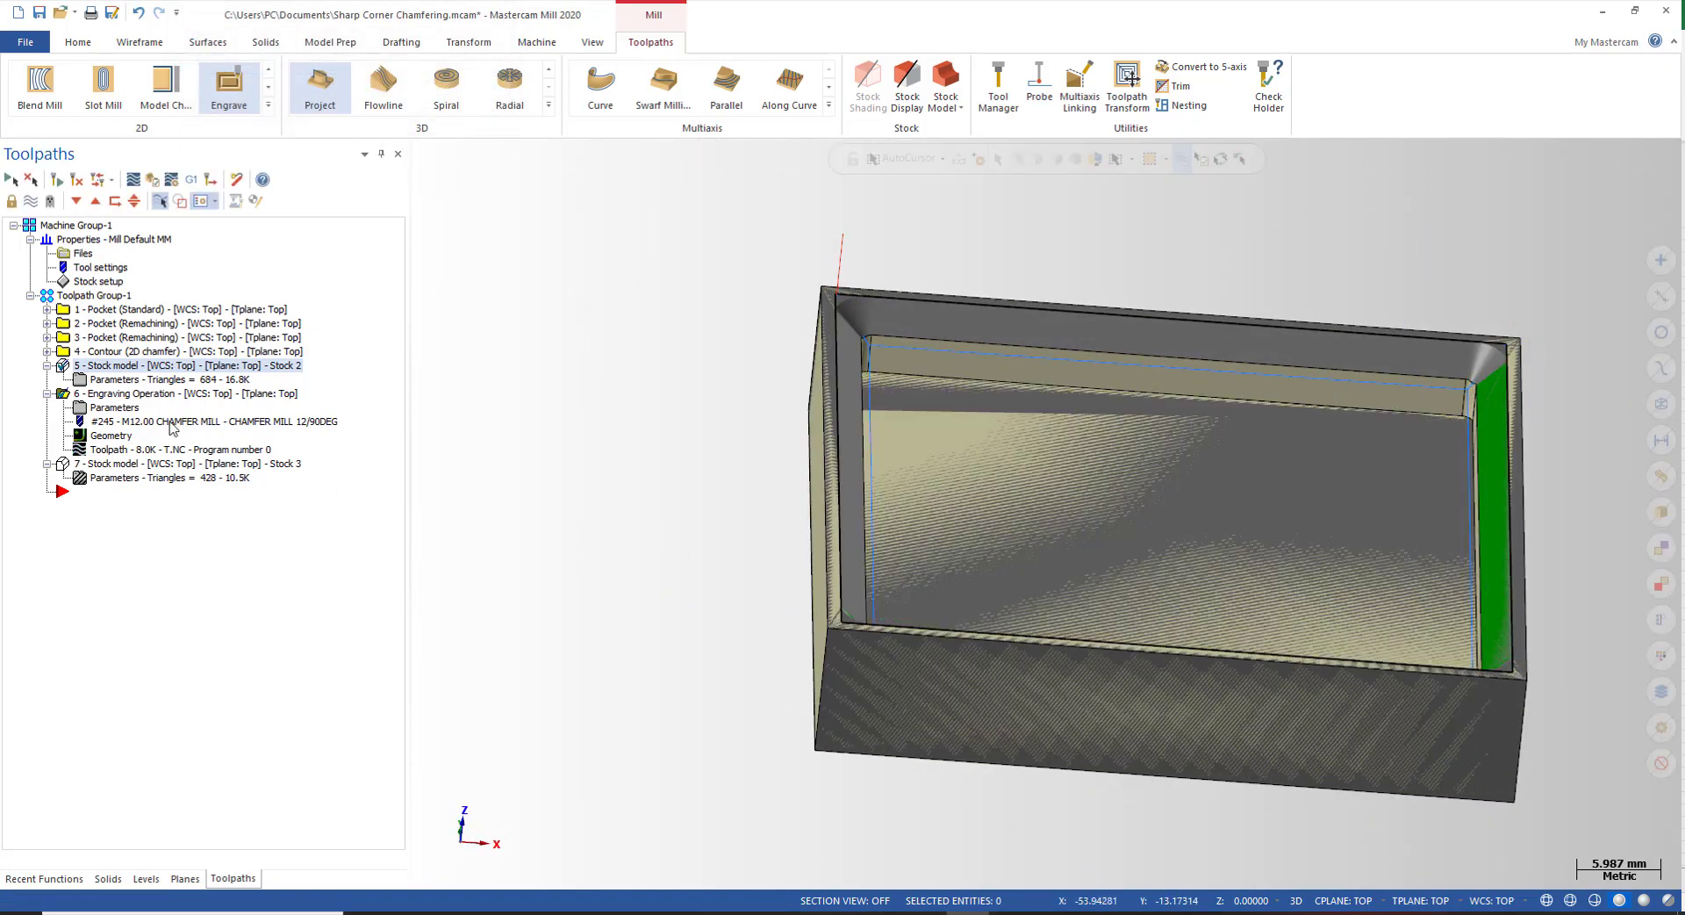
Set the engraving operation to enter on the chain start point and regenerate its toolpath
click(154, 397)
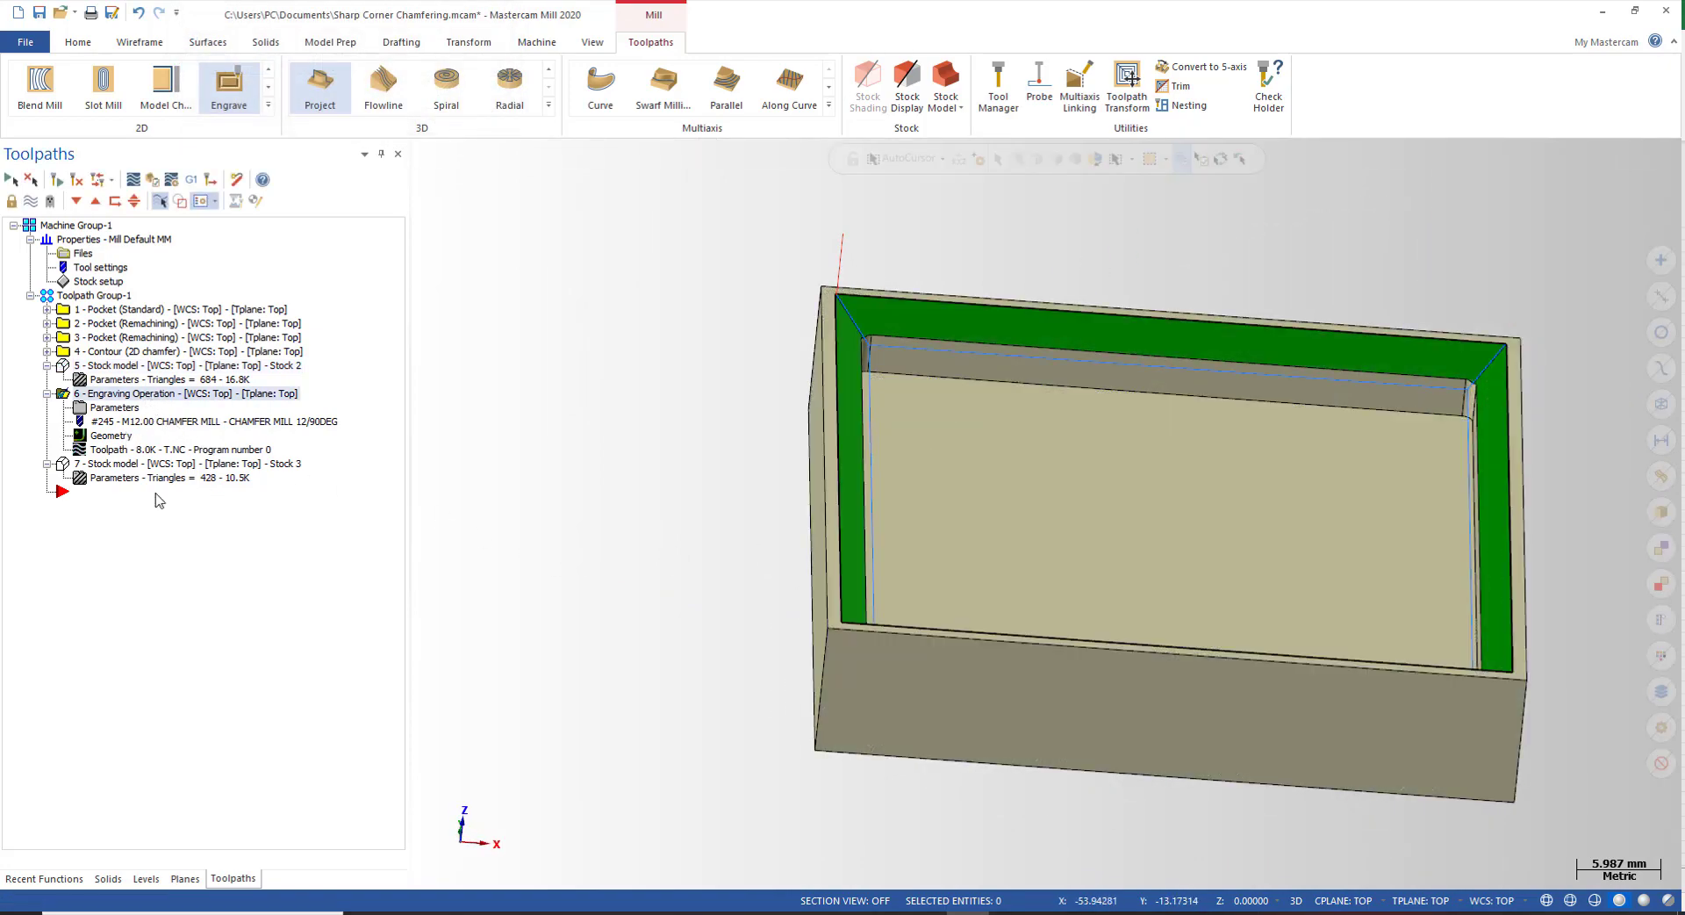
click(112, 408)
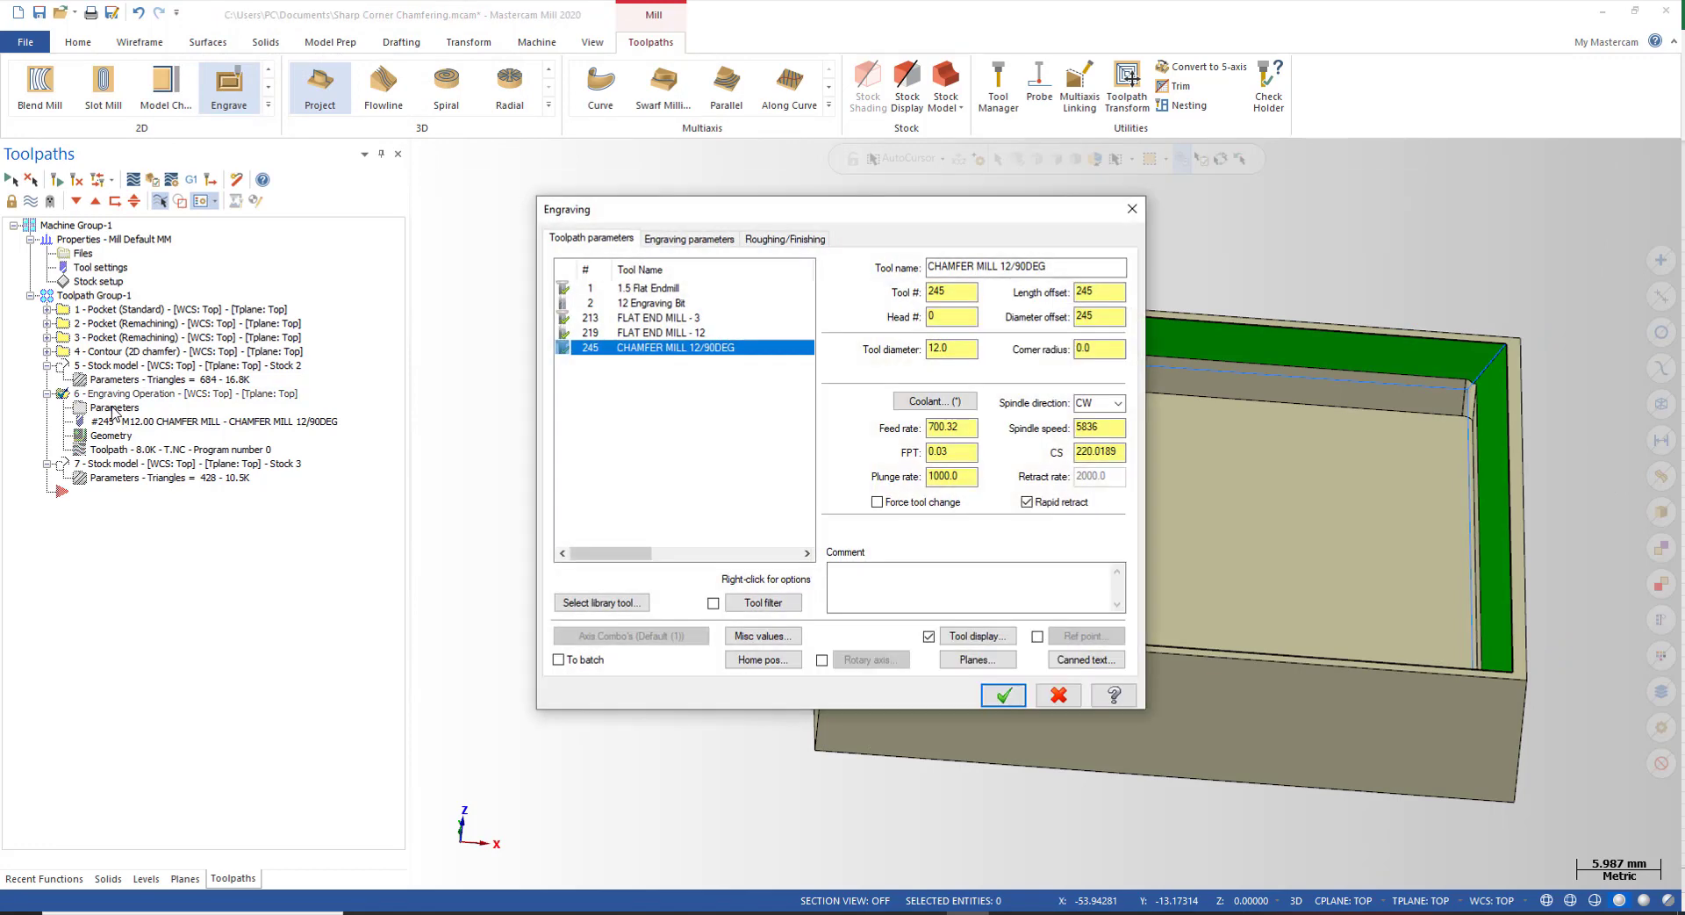
click(694, 241)
click(756, 241)
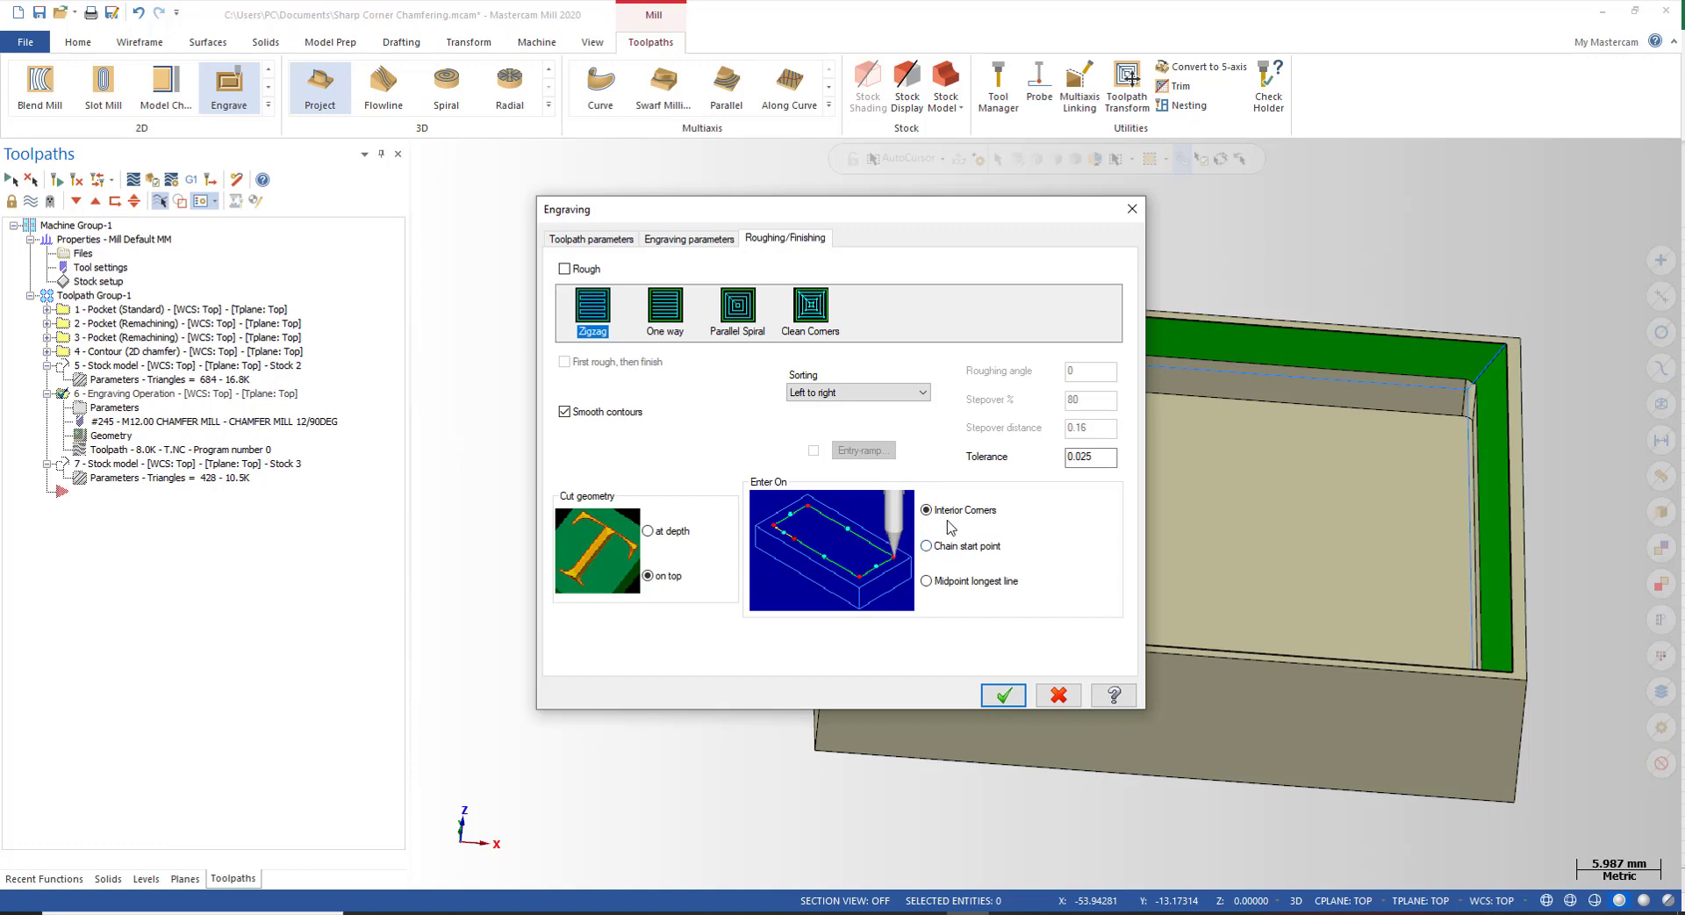
click(927, 546)
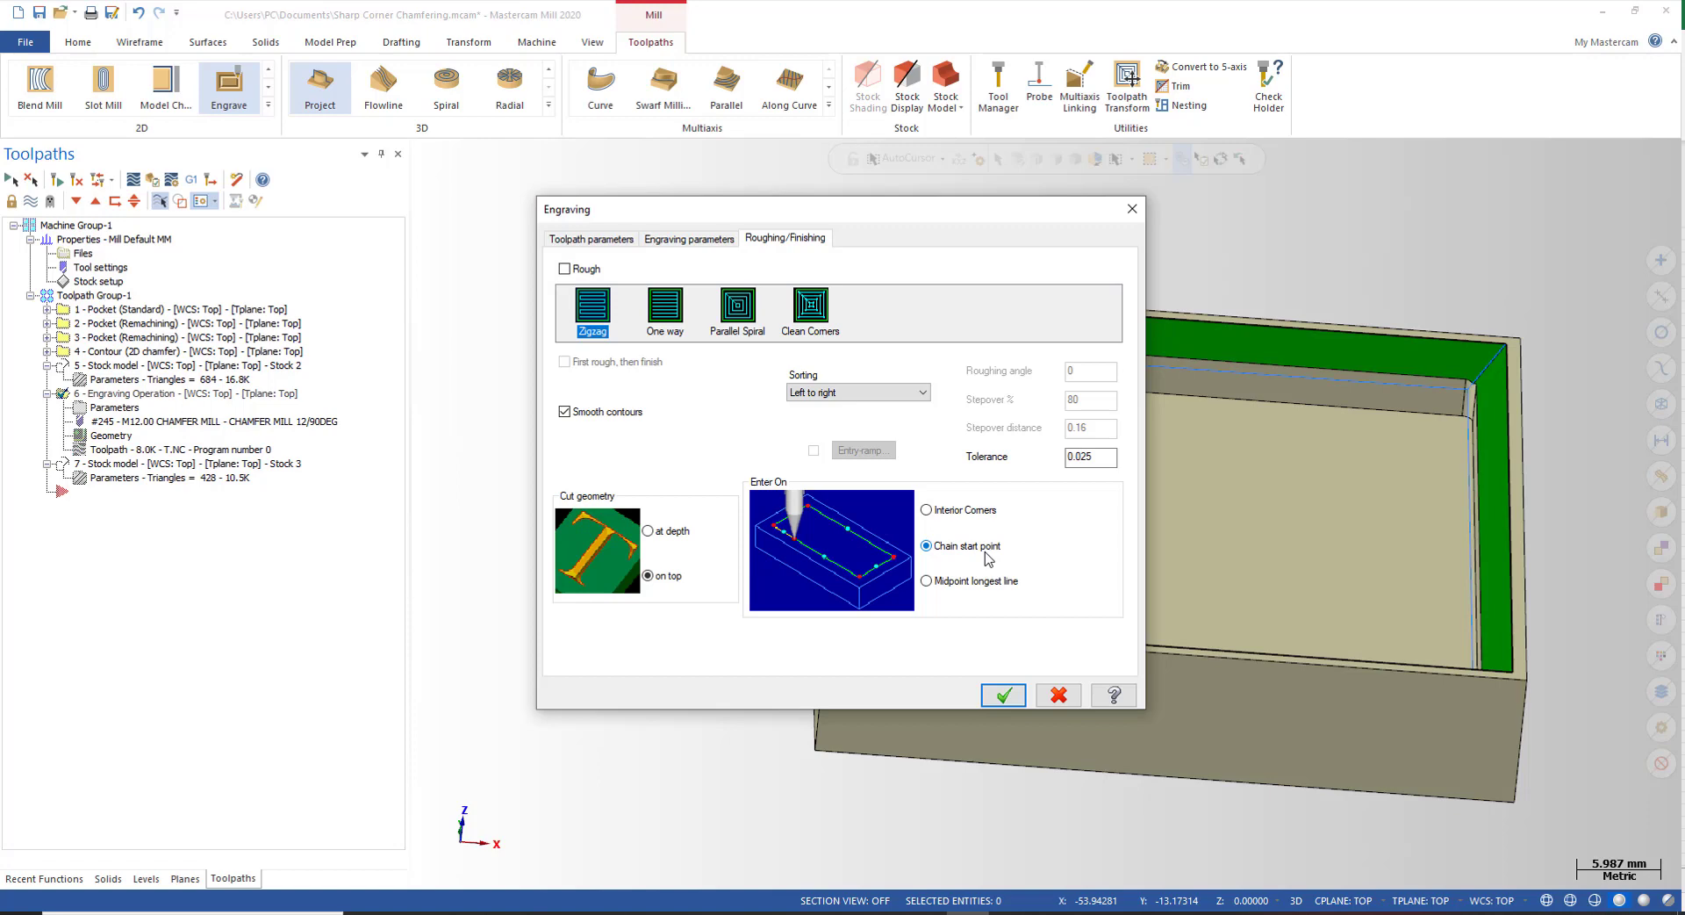
click(1003, 694)
click(60, 183)
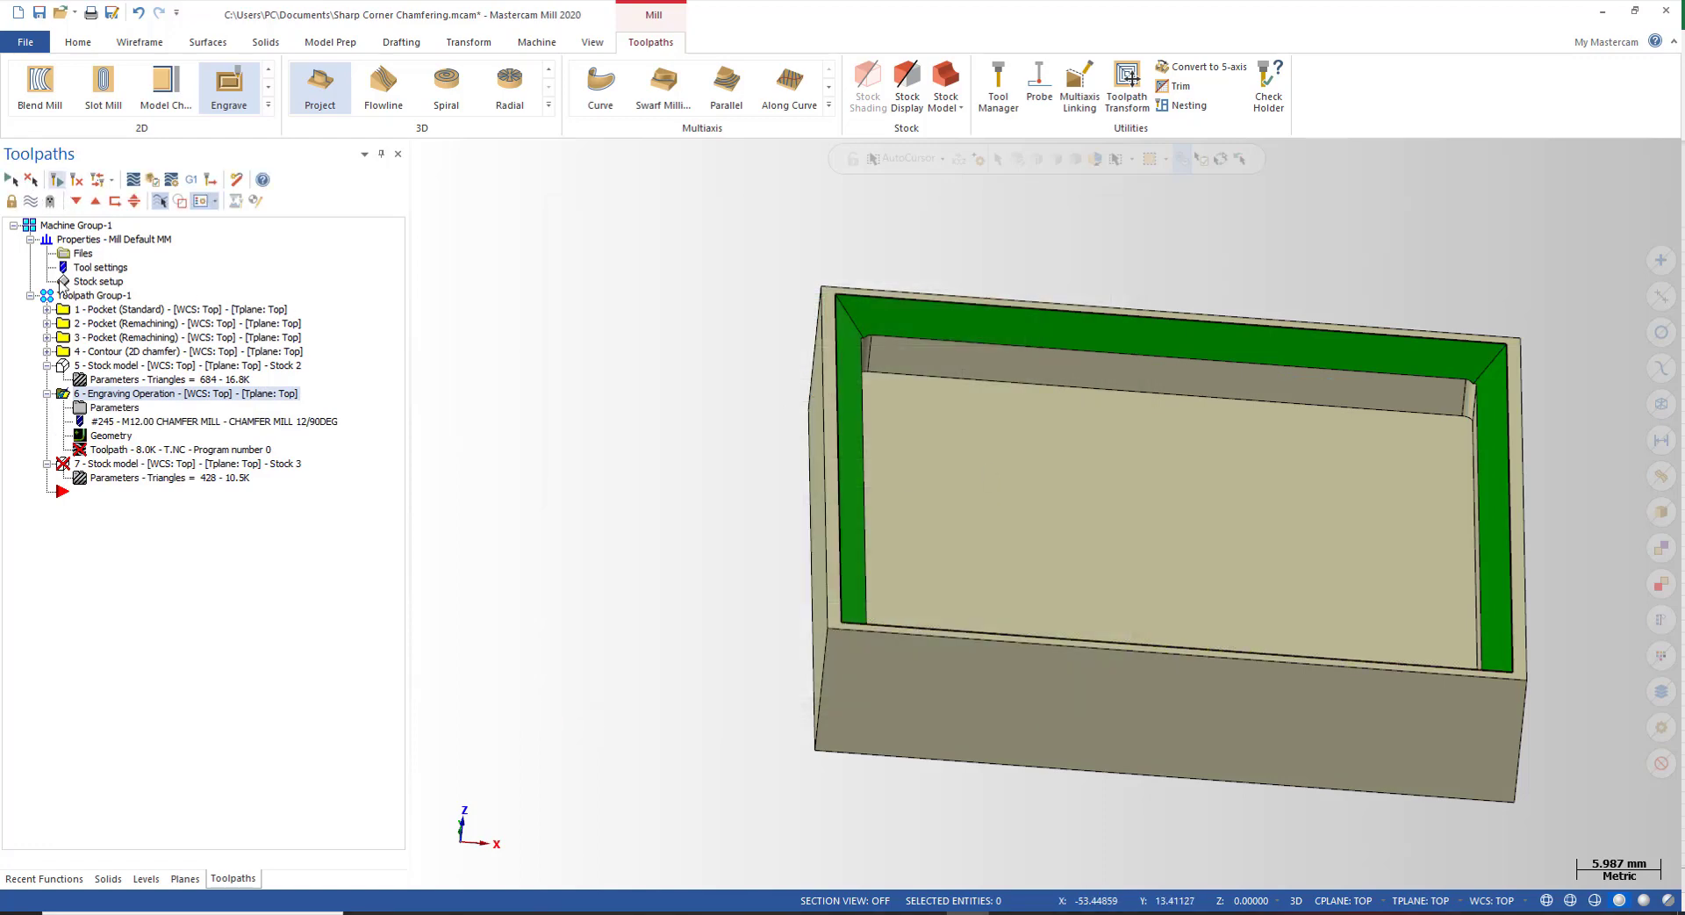
Compare the 2D chamfer contour toolpath with the engraving toolpath and examine where the engraving pass enters the pocket
click(131, 353)
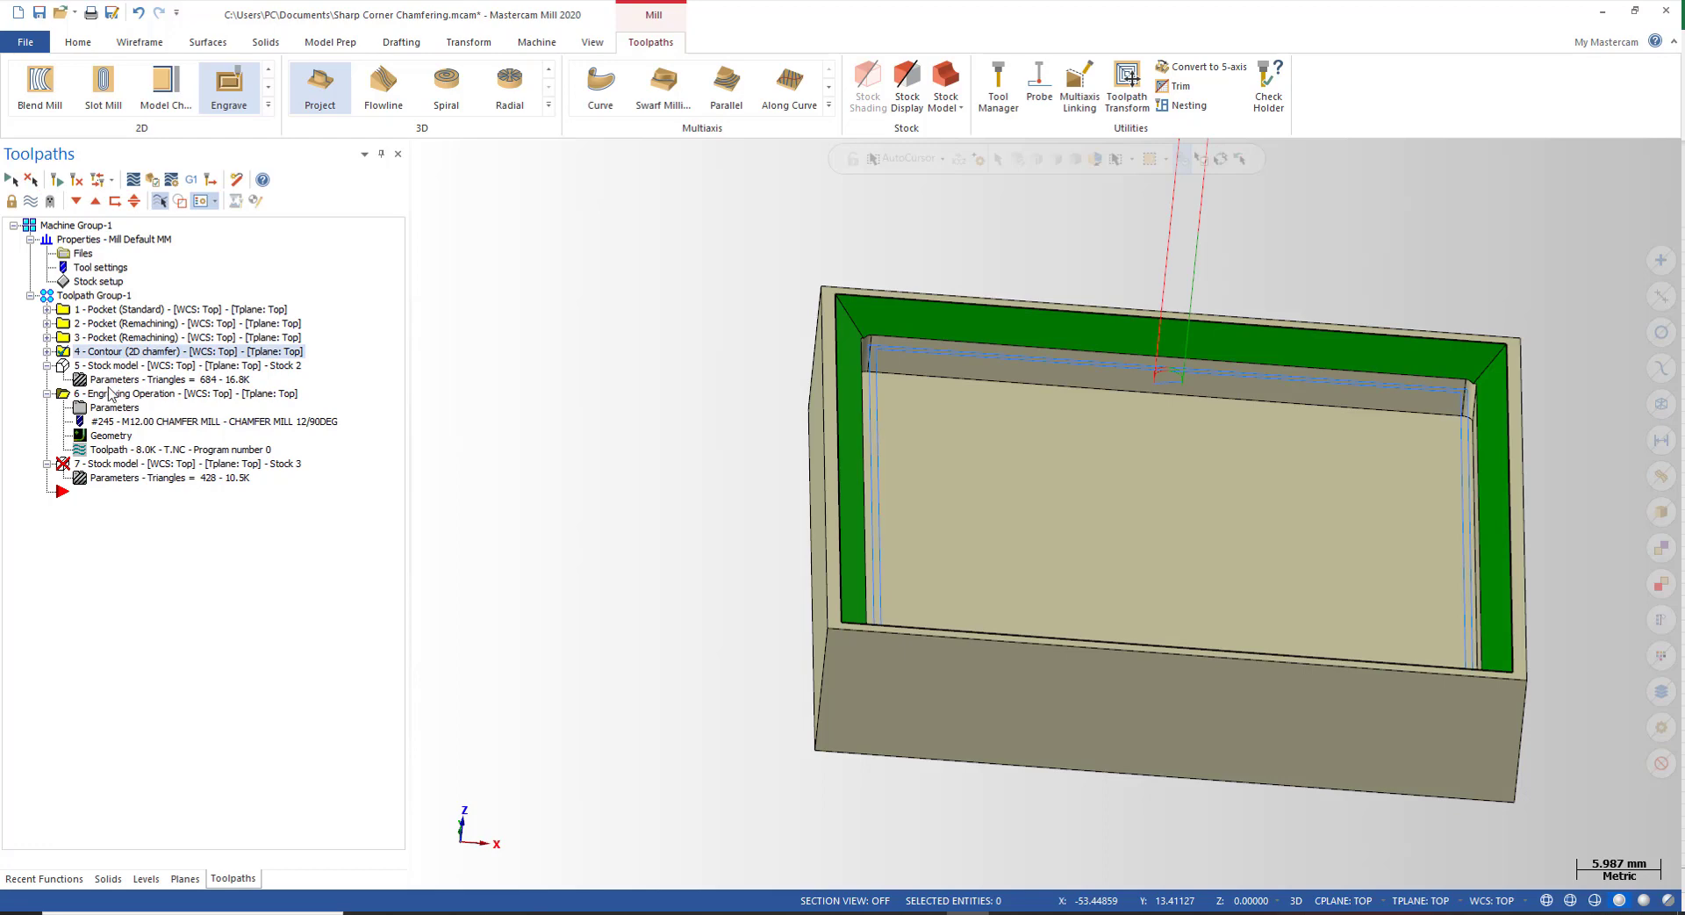
click(111, 394)
mouse_move(1114, 384)
middle_down()
mouse_move(1005, 384)
mouse_move(1084, 370)
middle_up()
scroll(840, 305, up, 3)
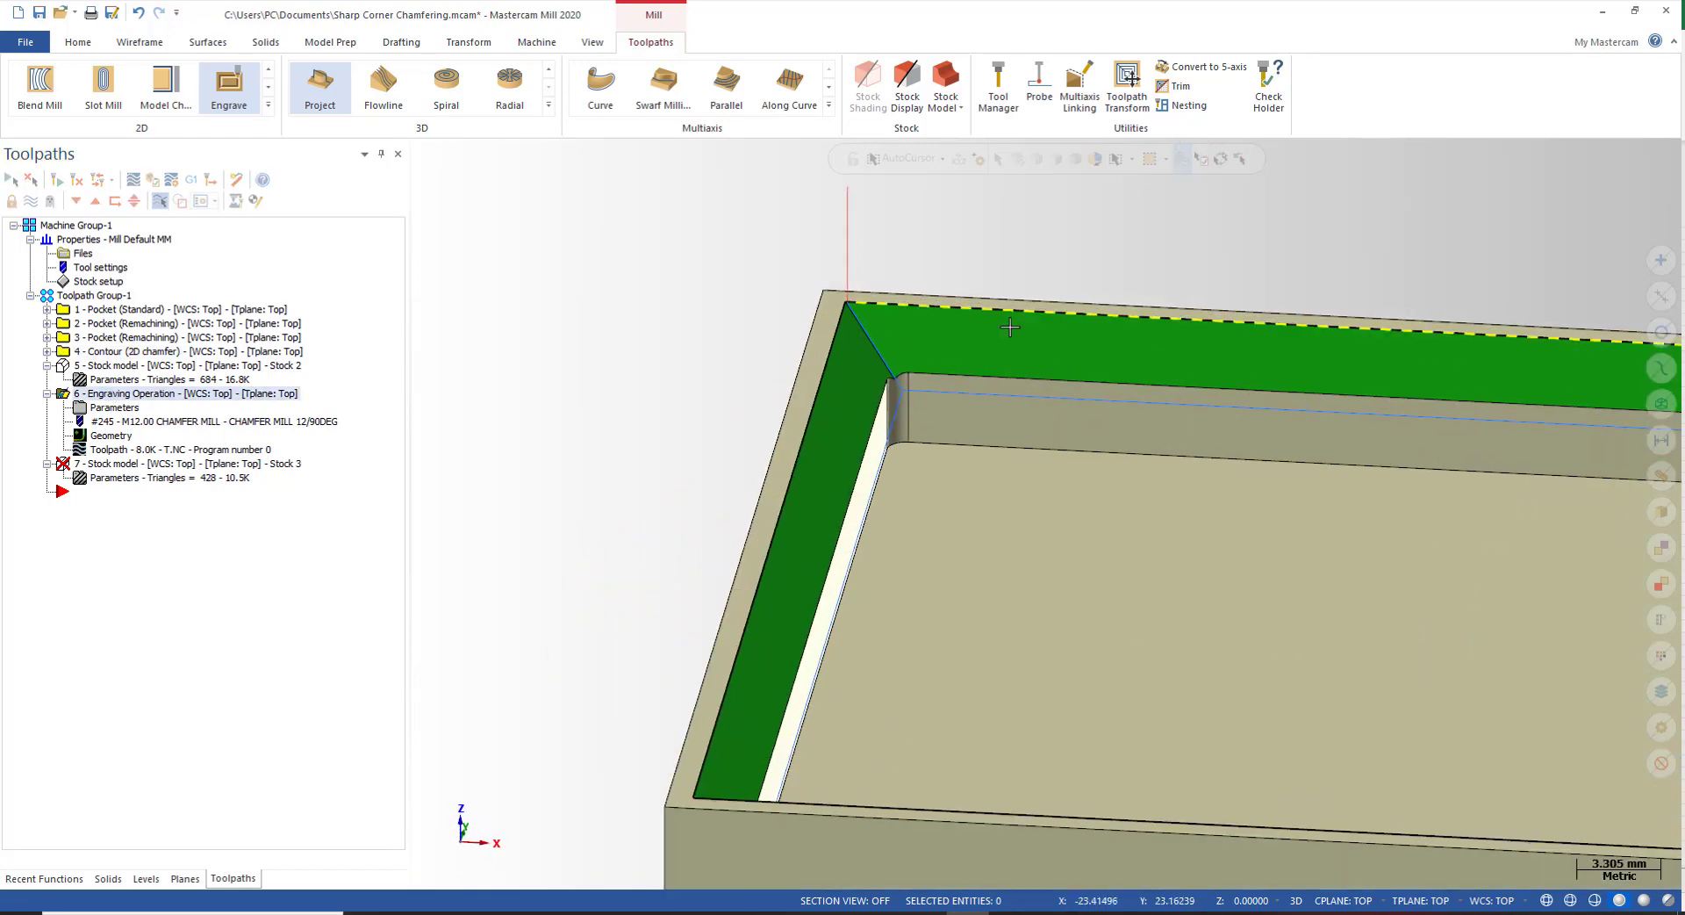
scroll(714, 339, down, 5)
scroll(848, 327, up, 4)
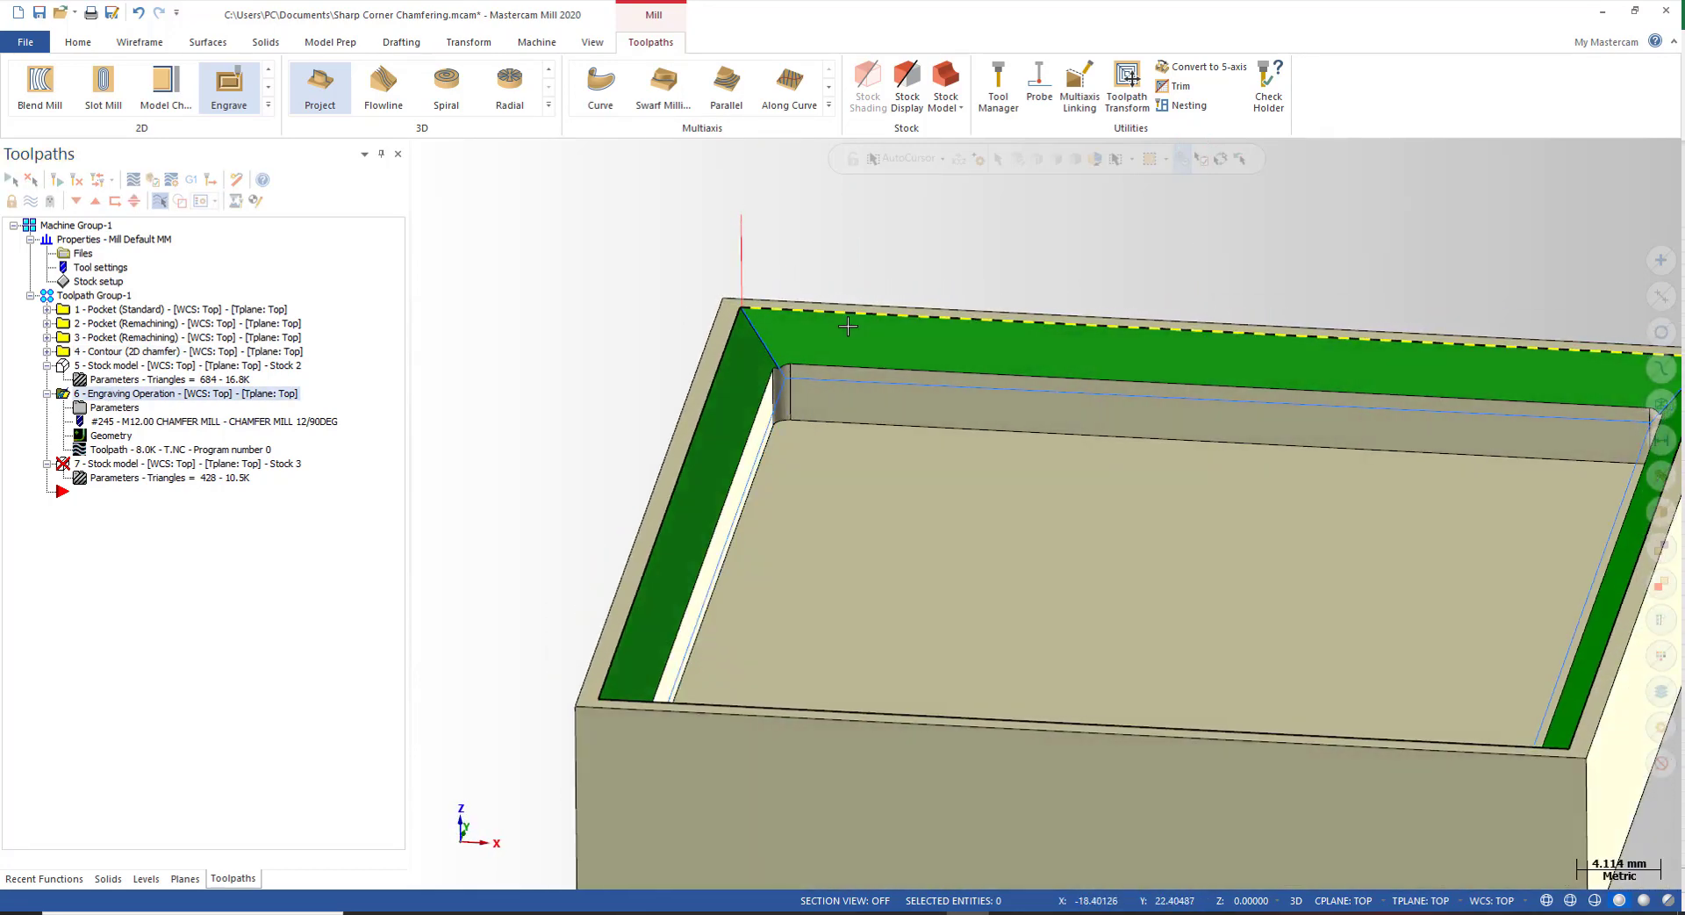
Move the start point of the engraving chain from the pocket corner to the middle of its left edge
click(113, 436)
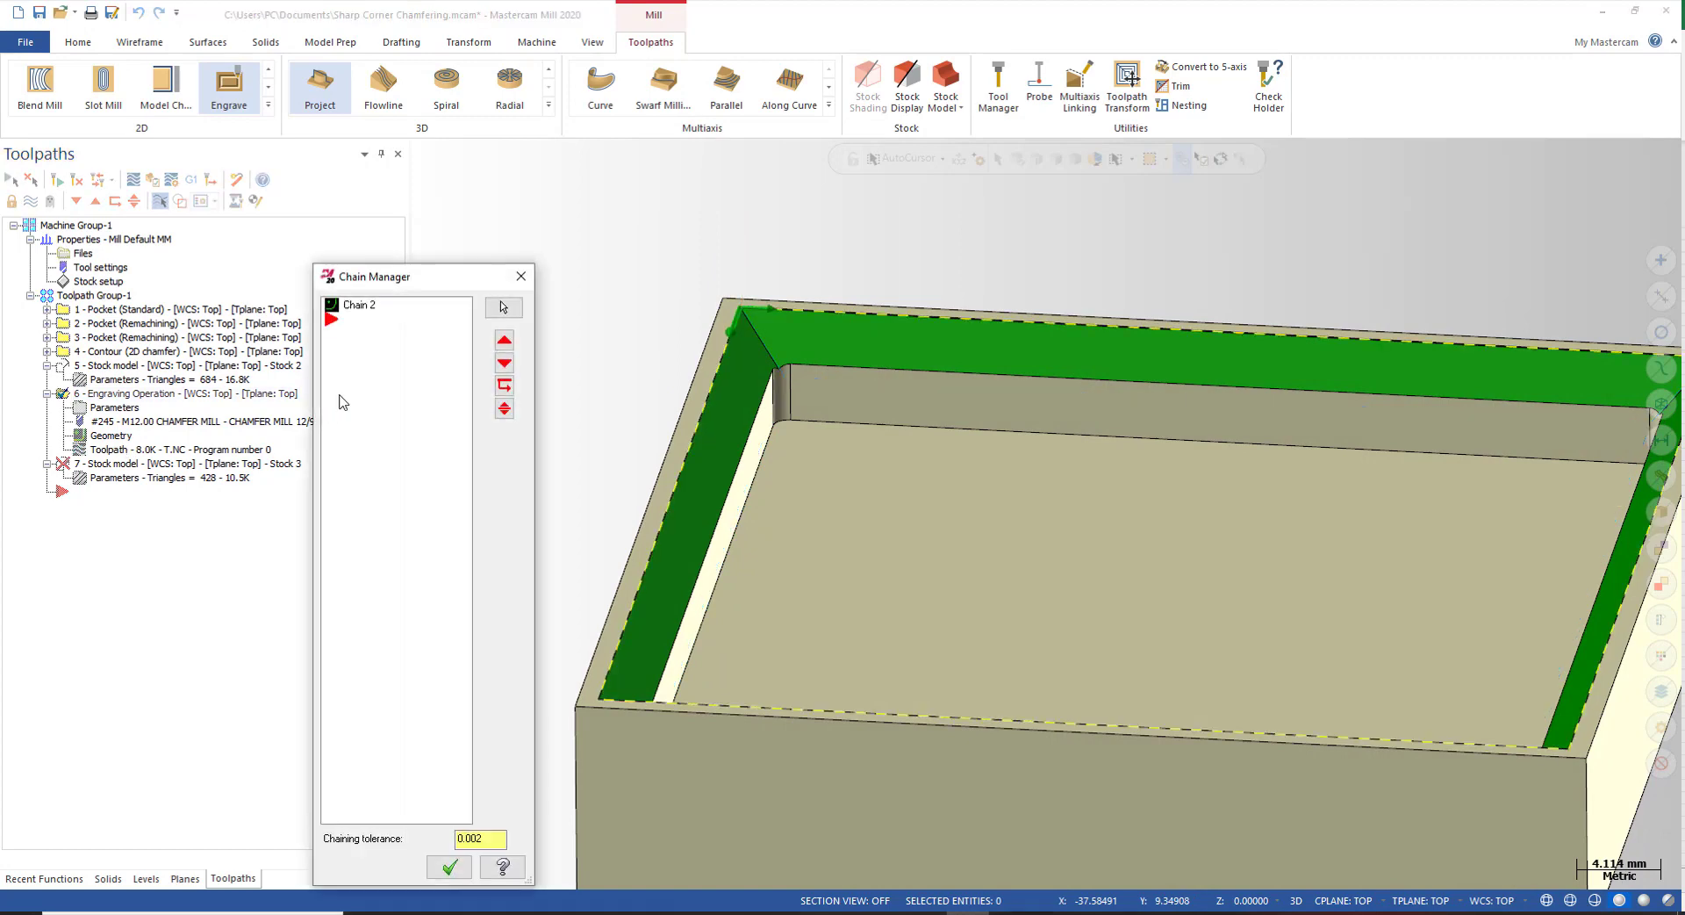
click(353, 306)
scroll(967, 321, down, 2)
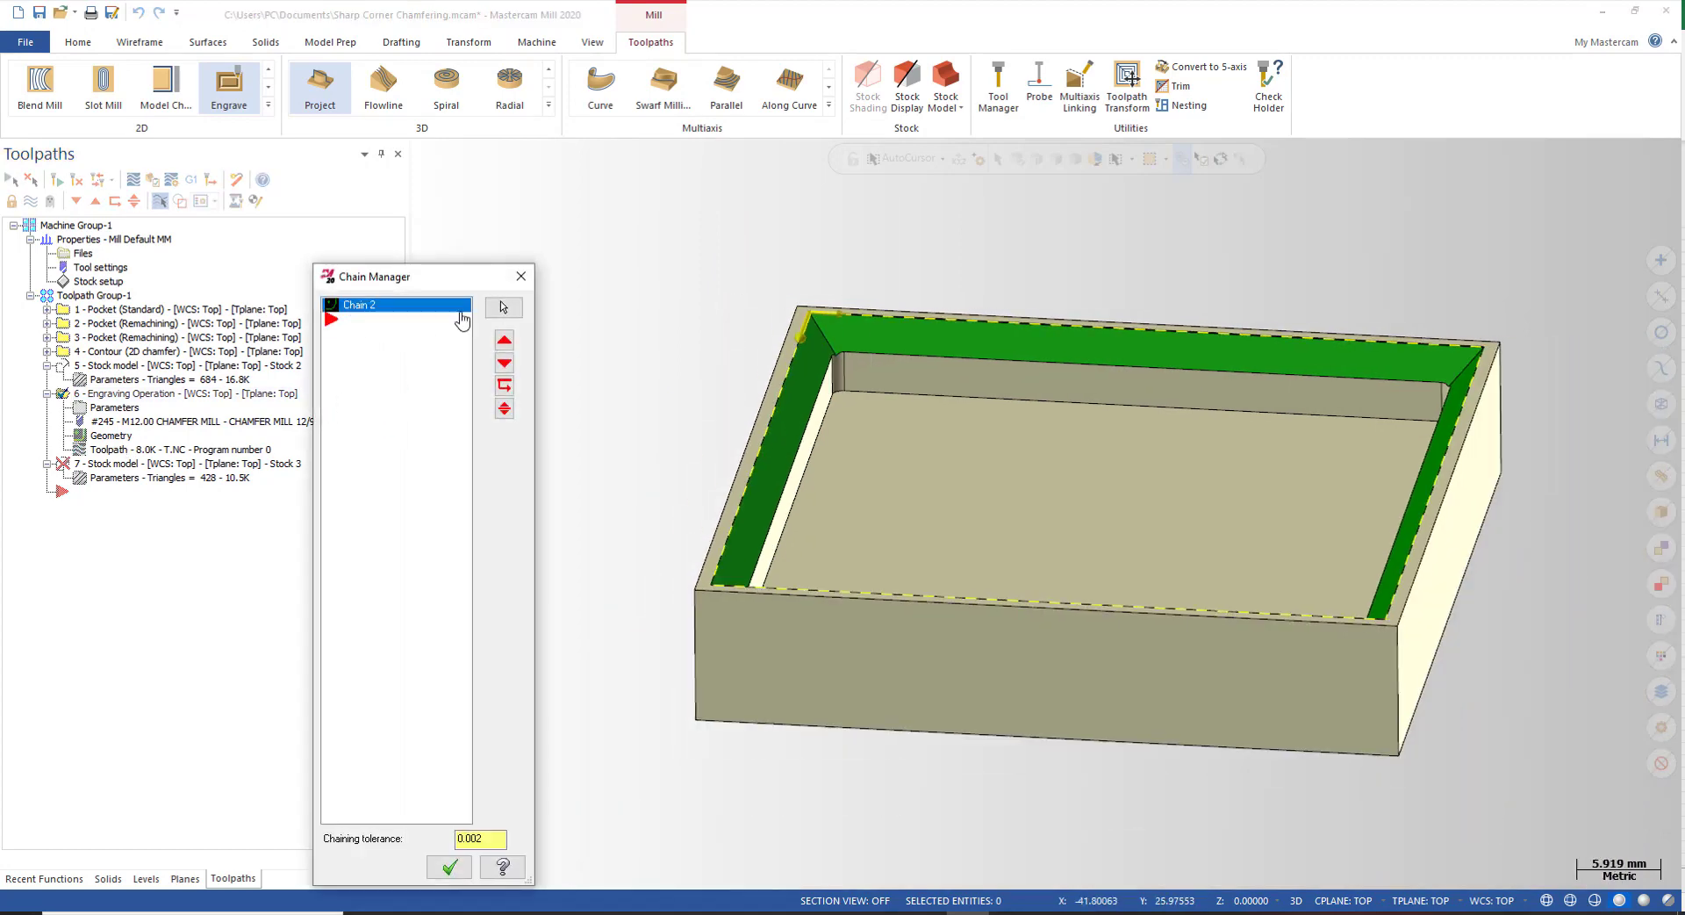
scroll(818, 307, up, 2)
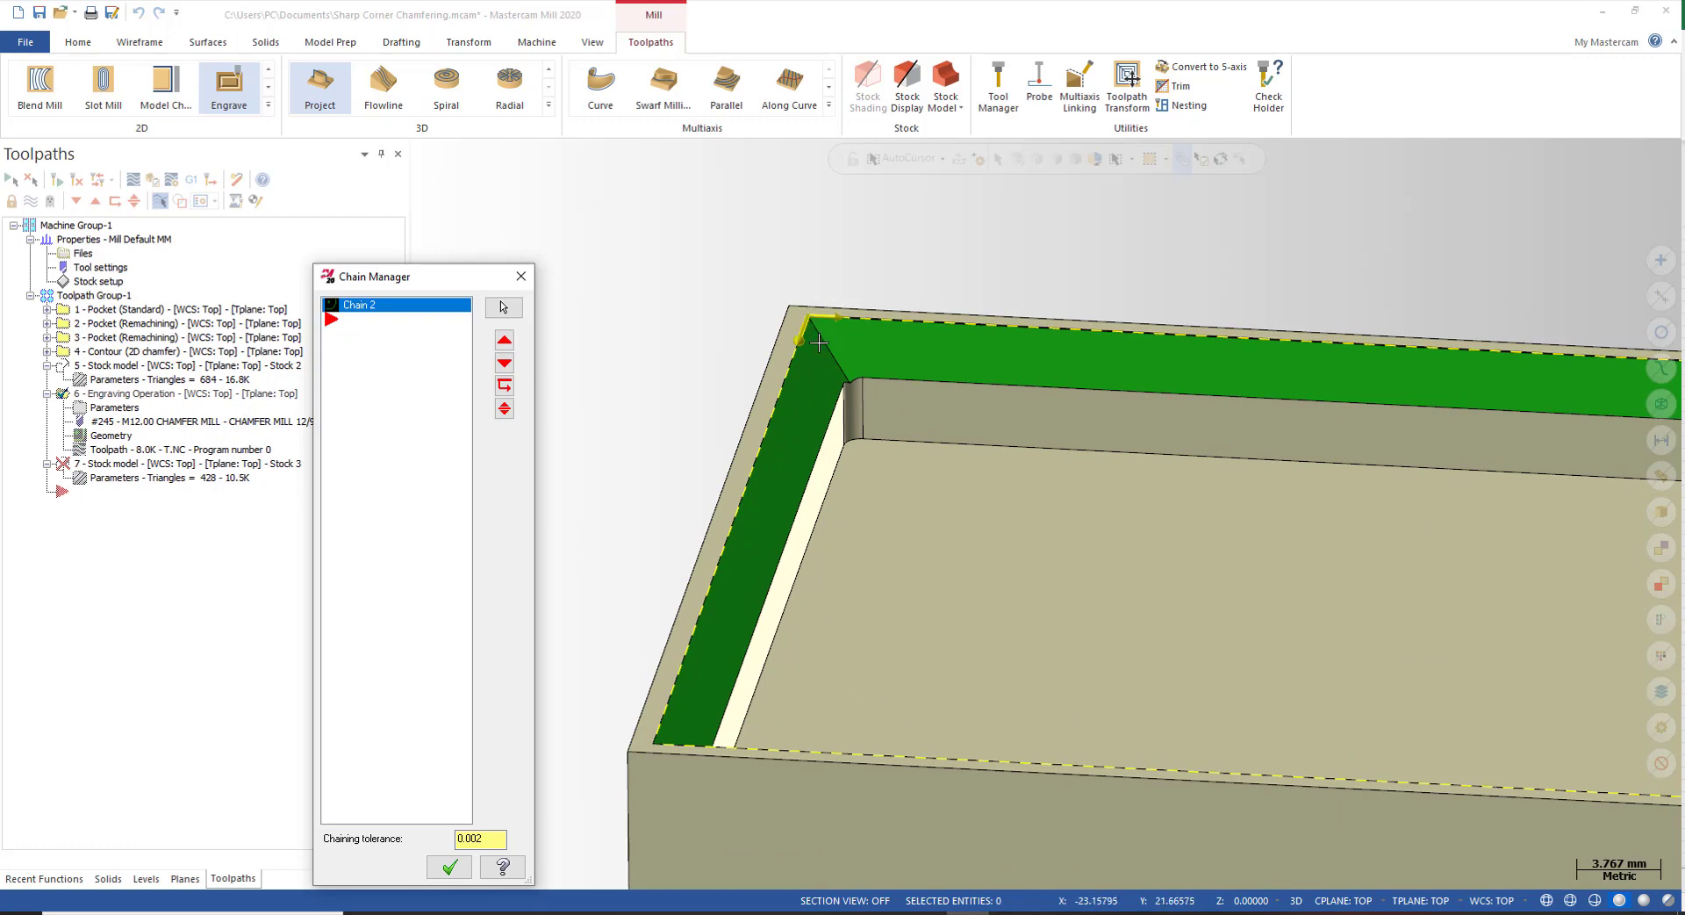
scroll(815, 365, down, 1)
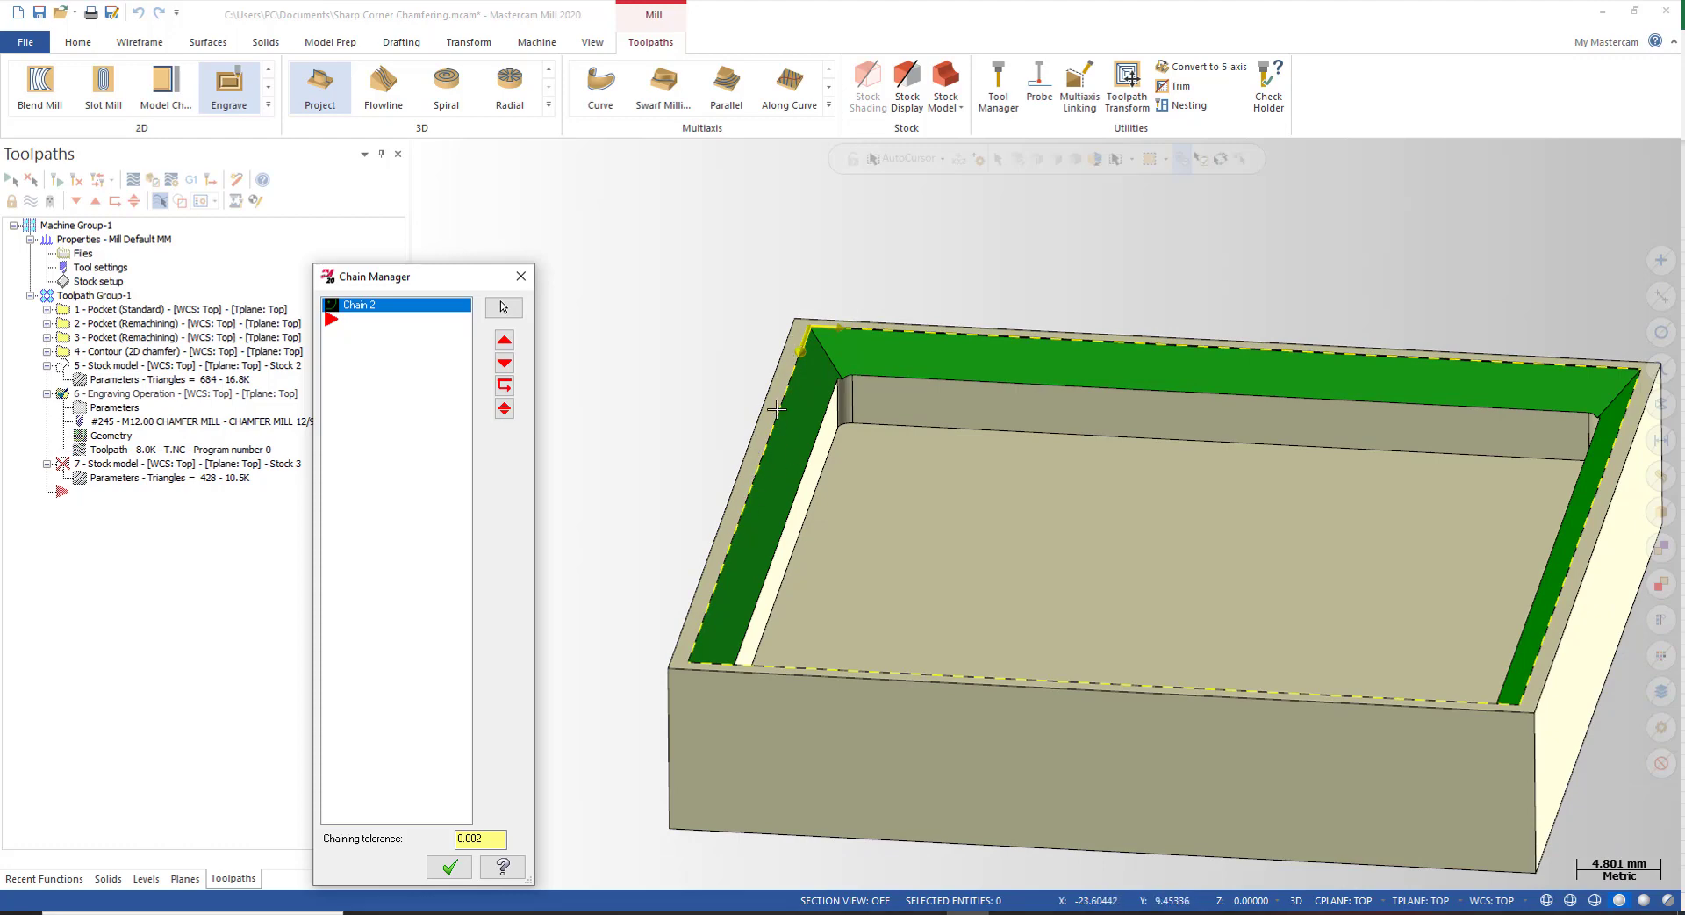
right_click(358, 316)
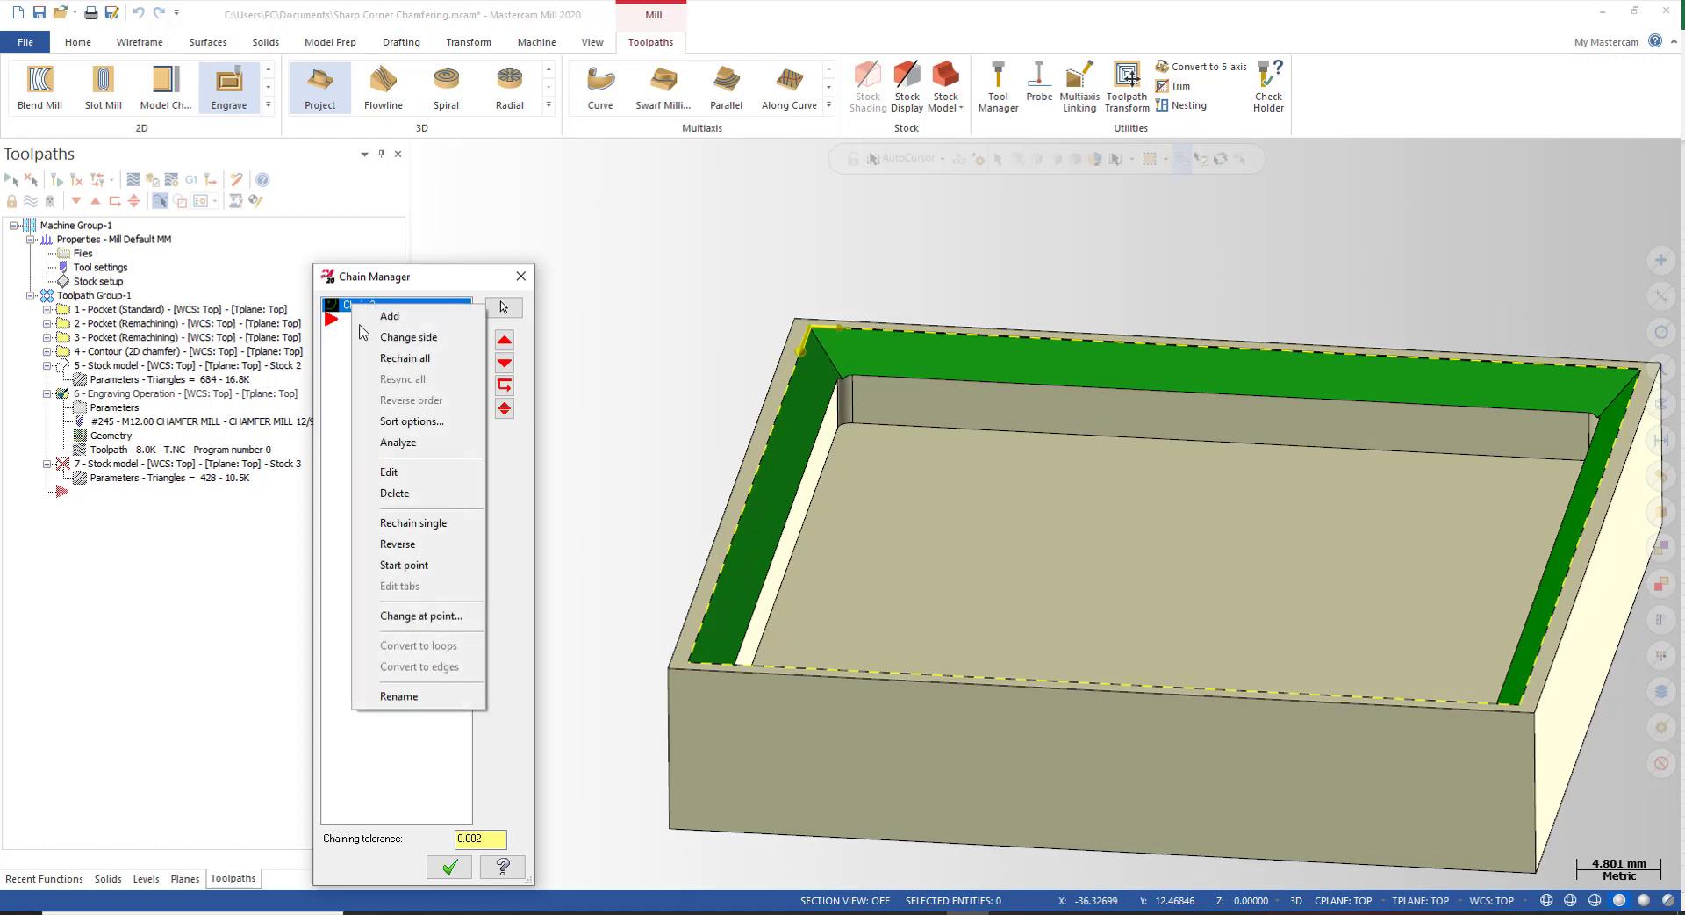
click(413, 565)
click(101, 282)
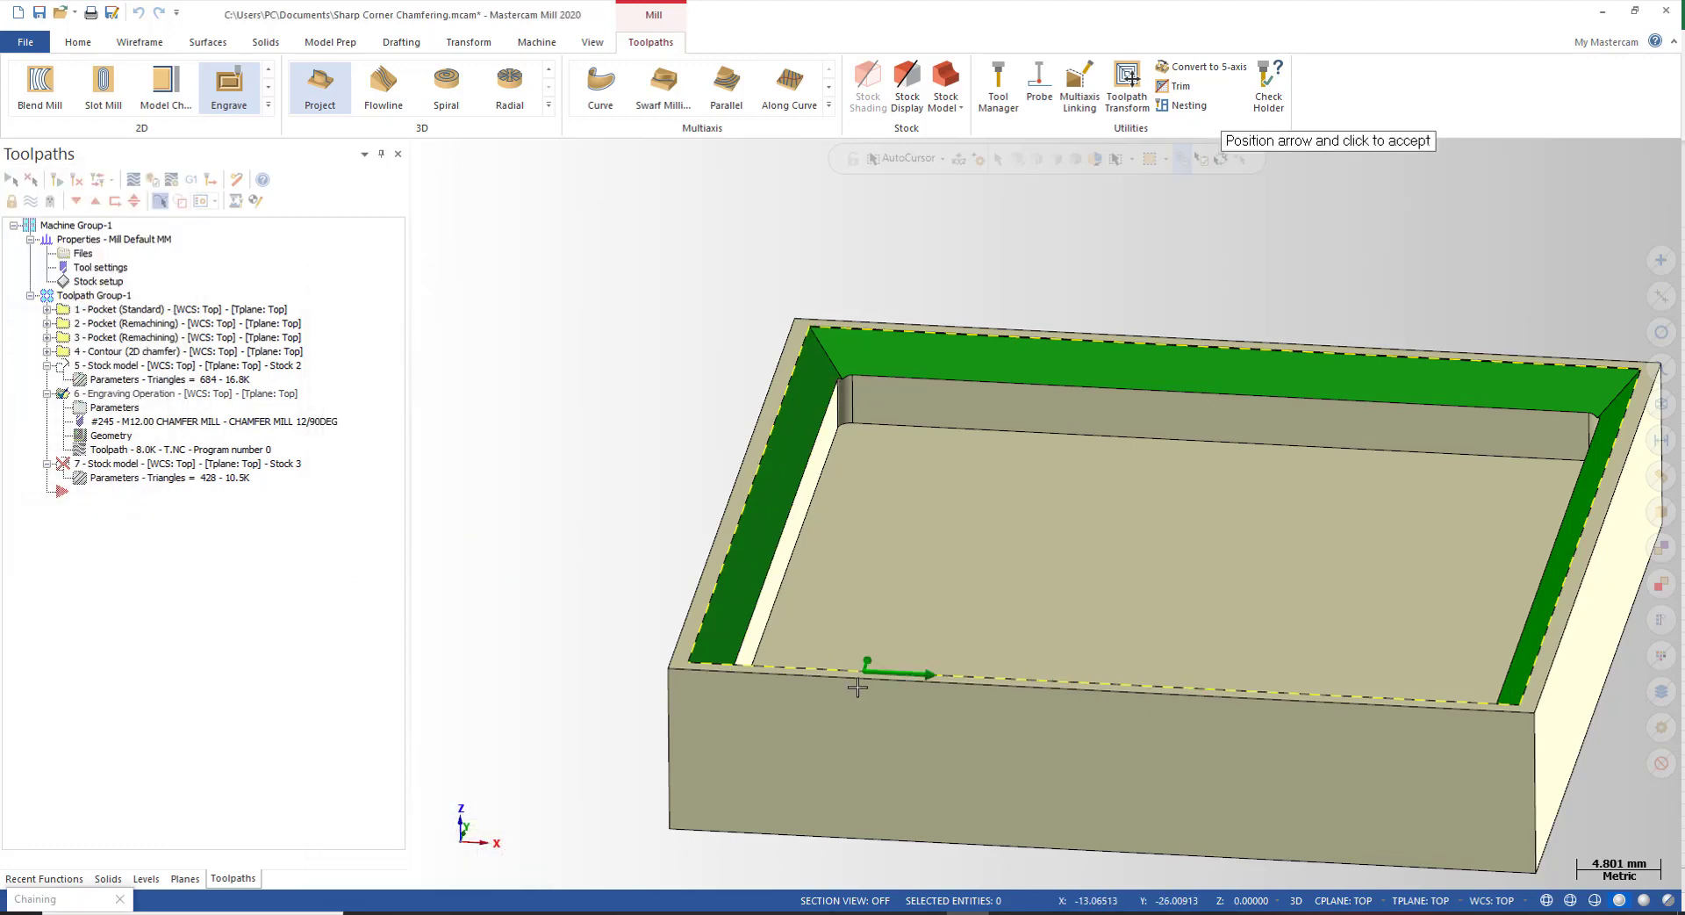
click(746, 493)
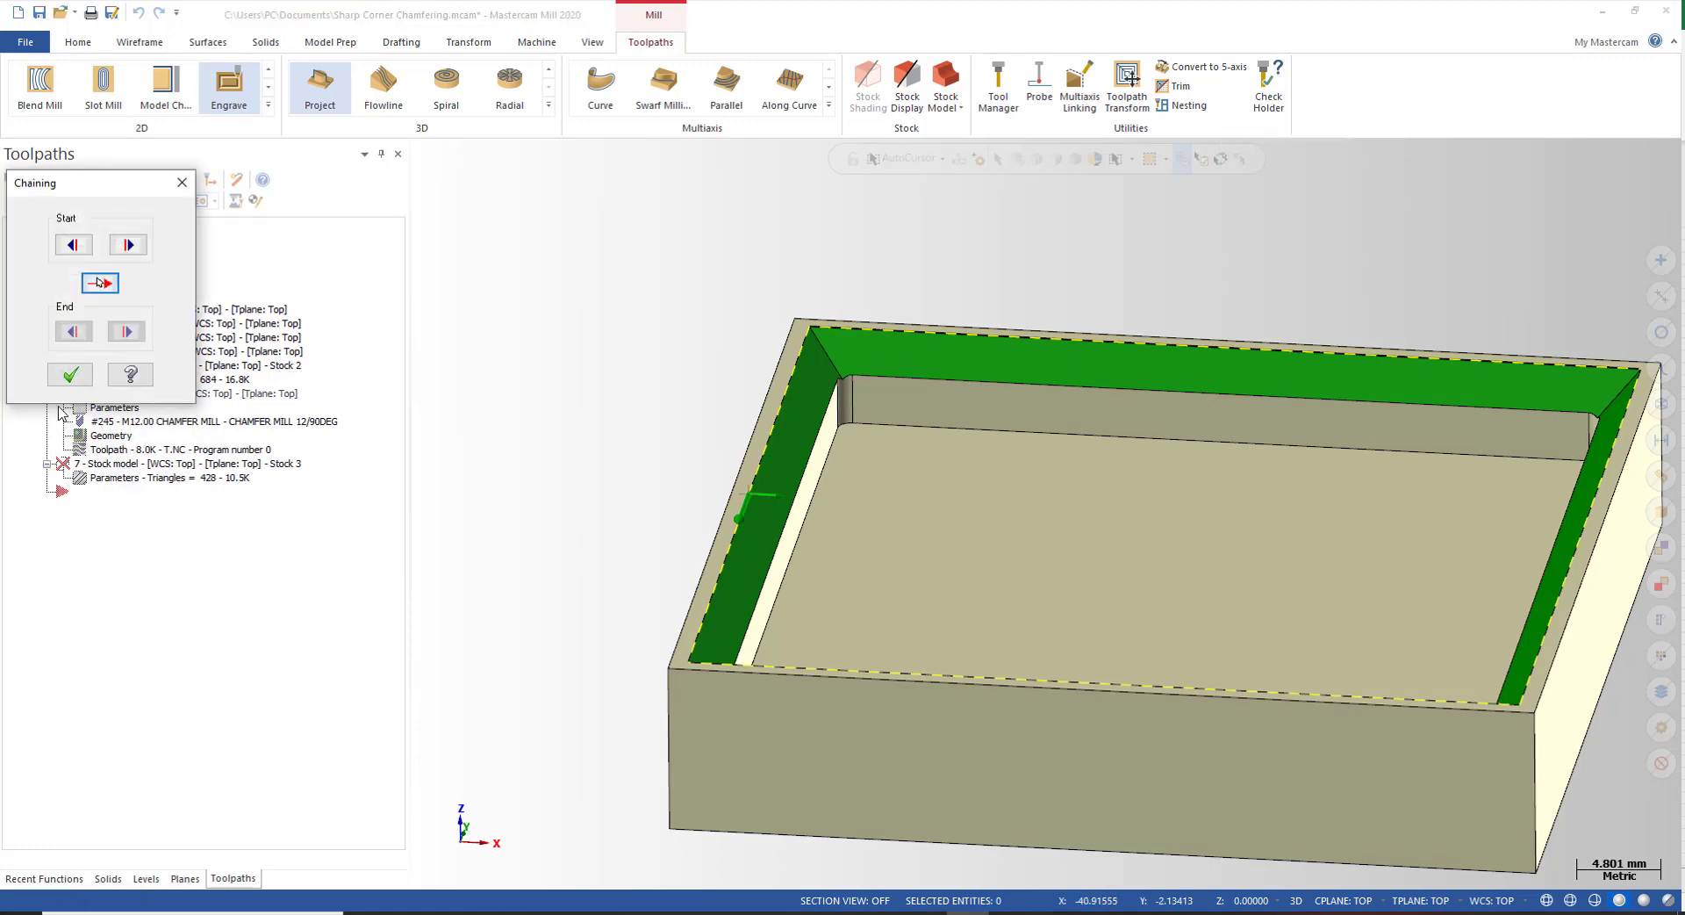
click(70, 376)
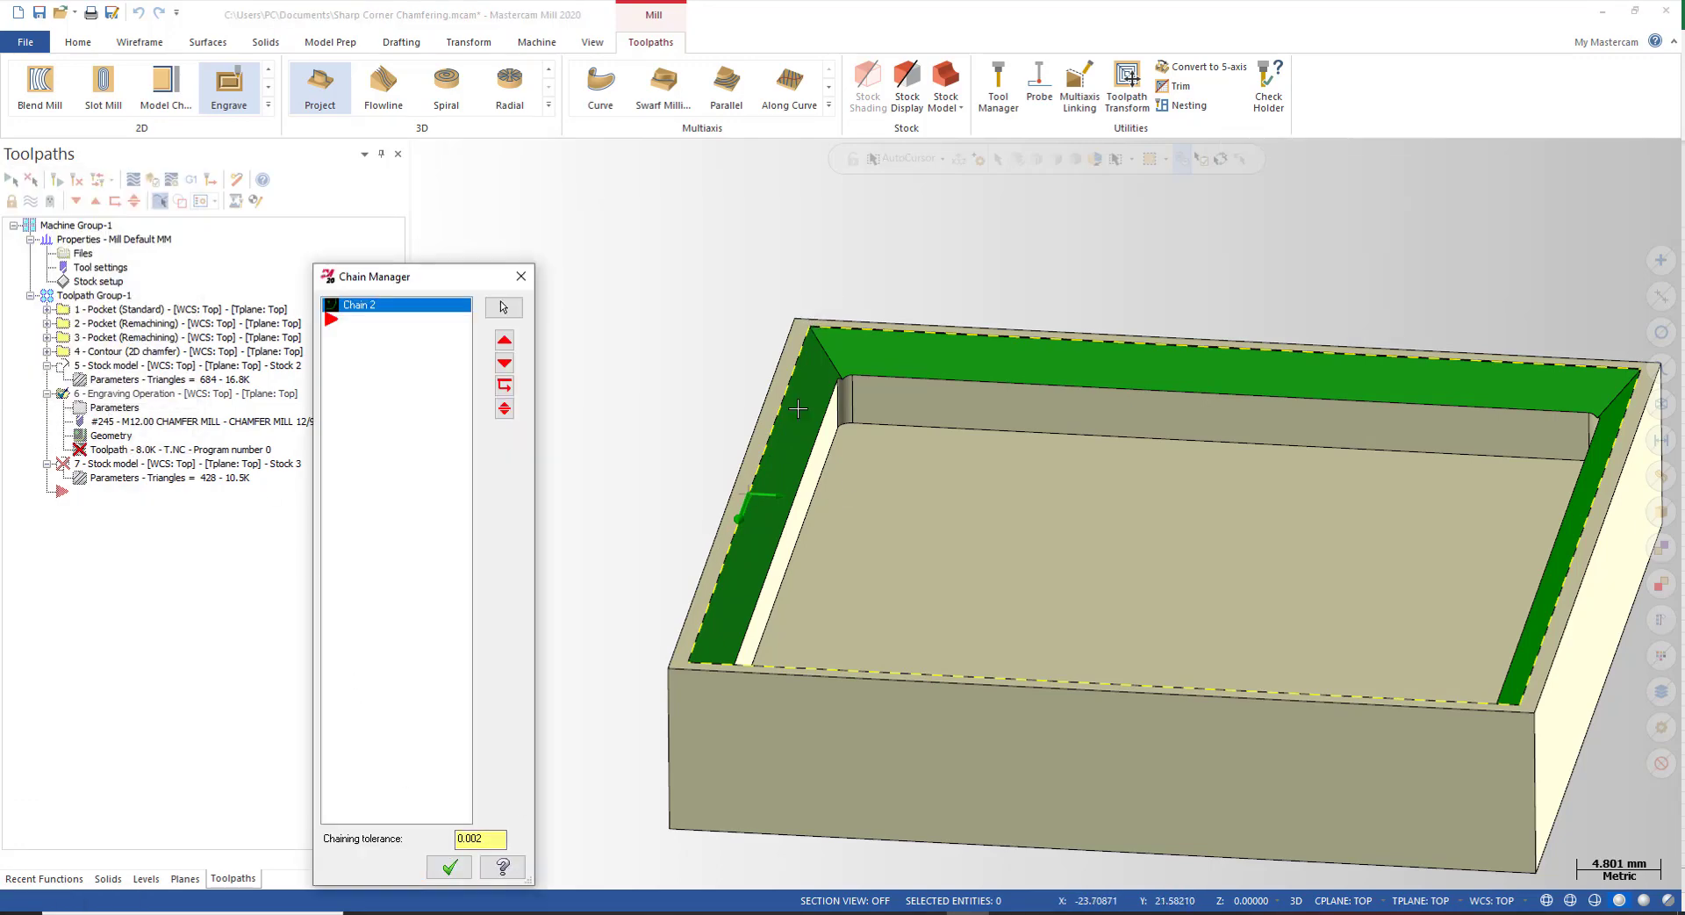
click(449, 866)
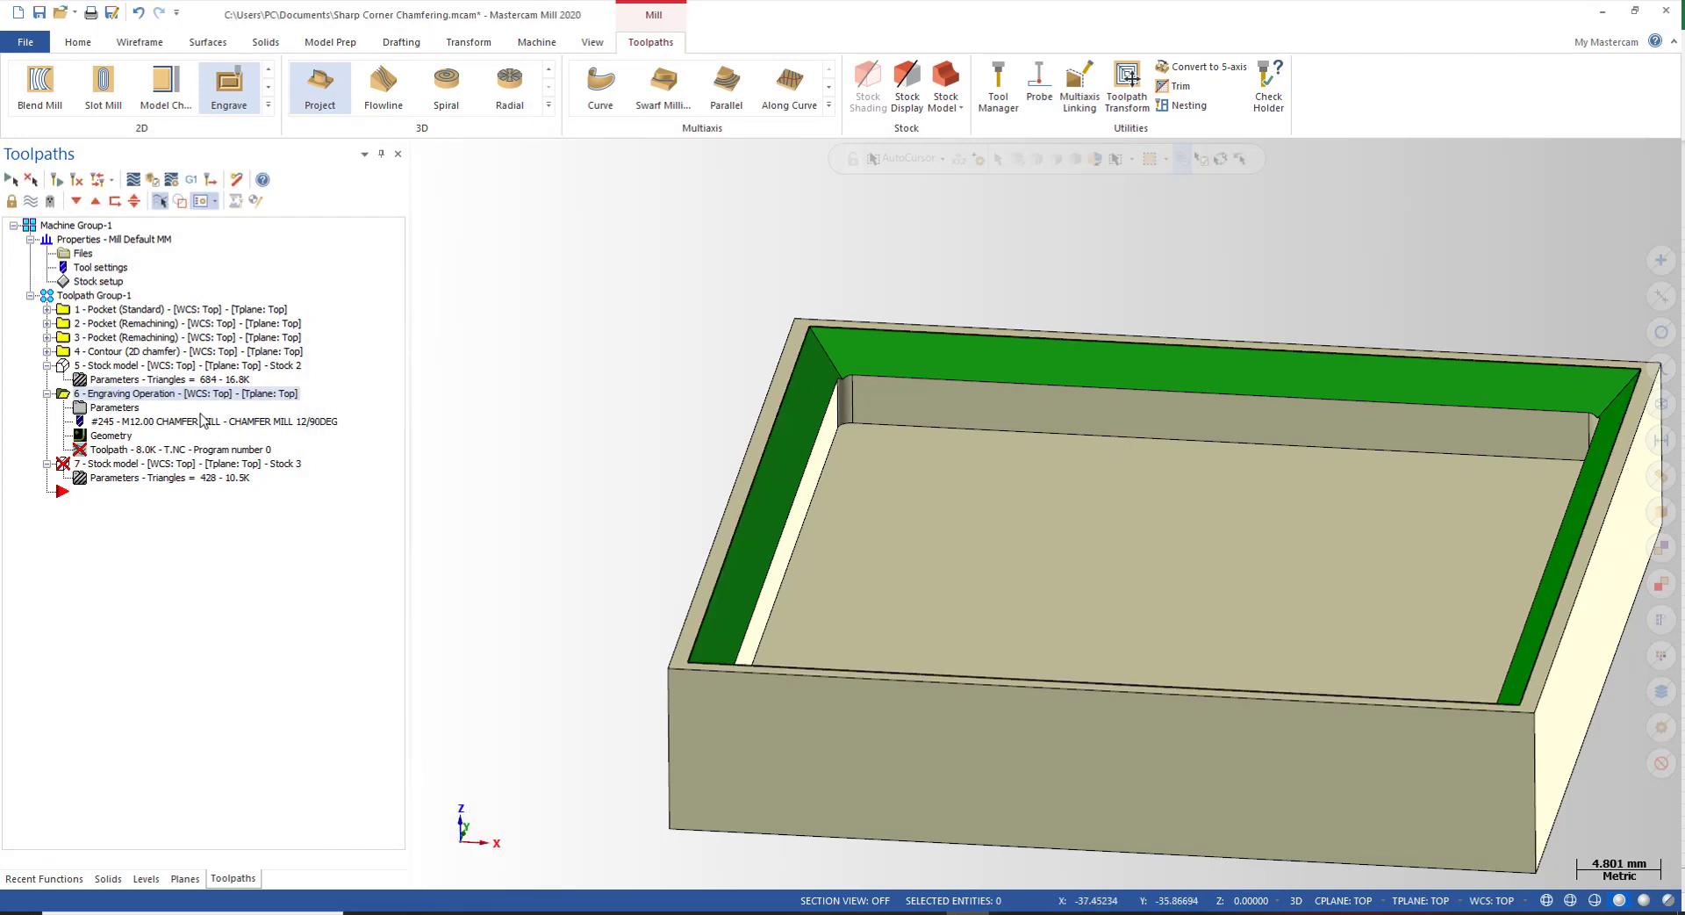
Regenerate the engraving operation and examine the toolpath entry along the pocket's left wall
click(56, 180)
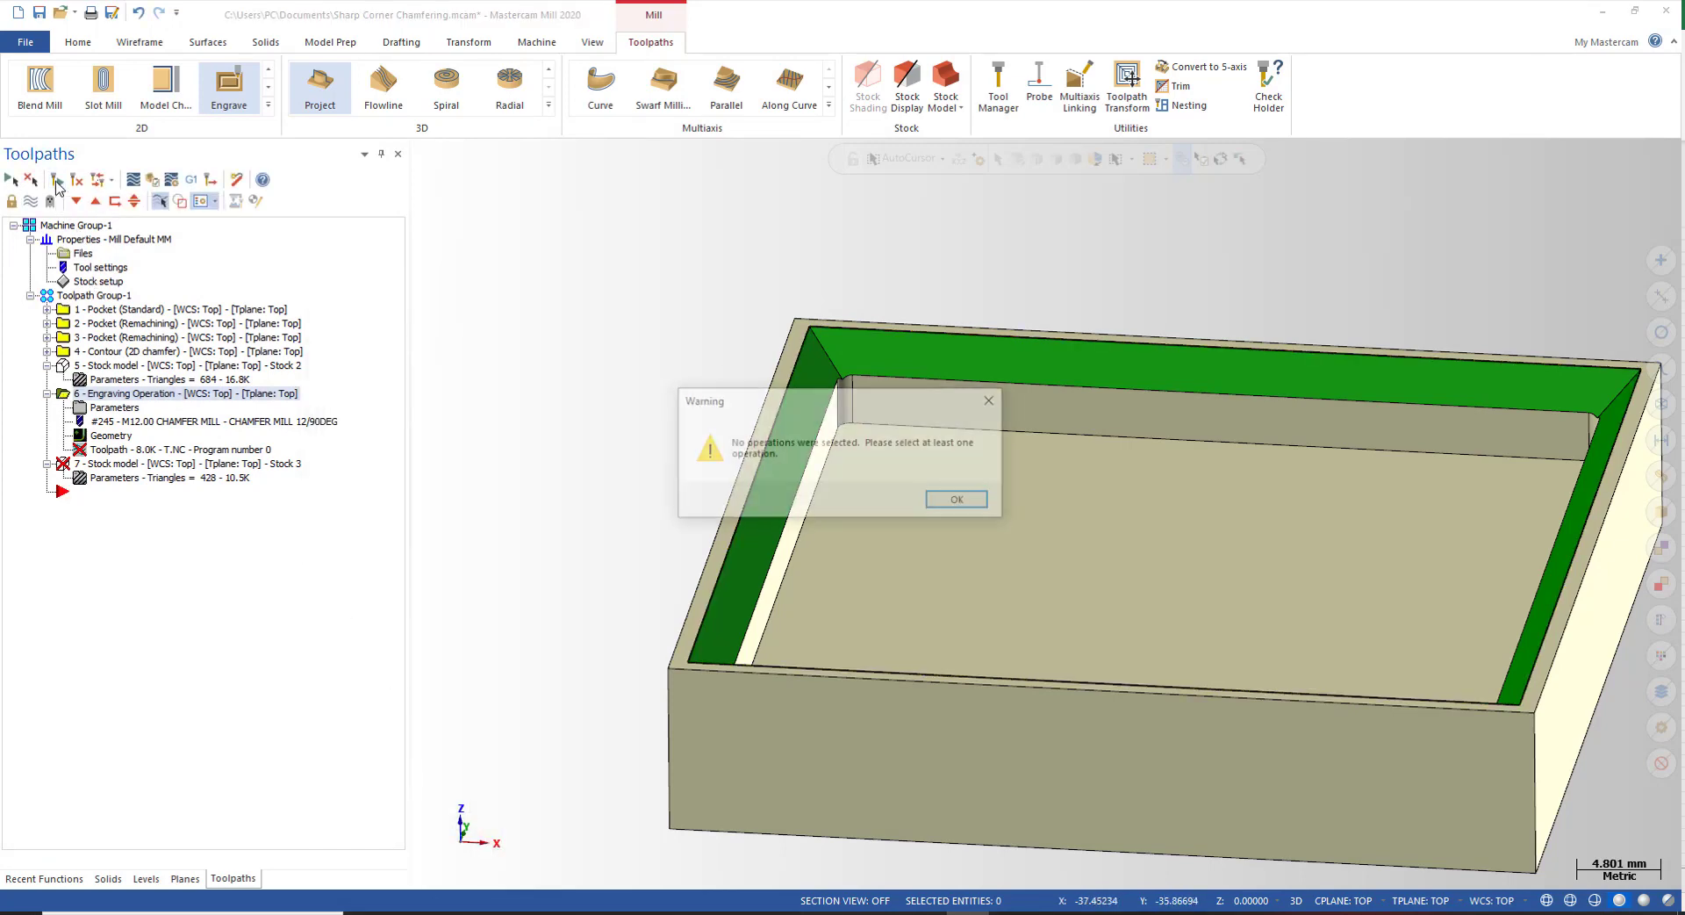
click(957, 499)
click(109, 337)
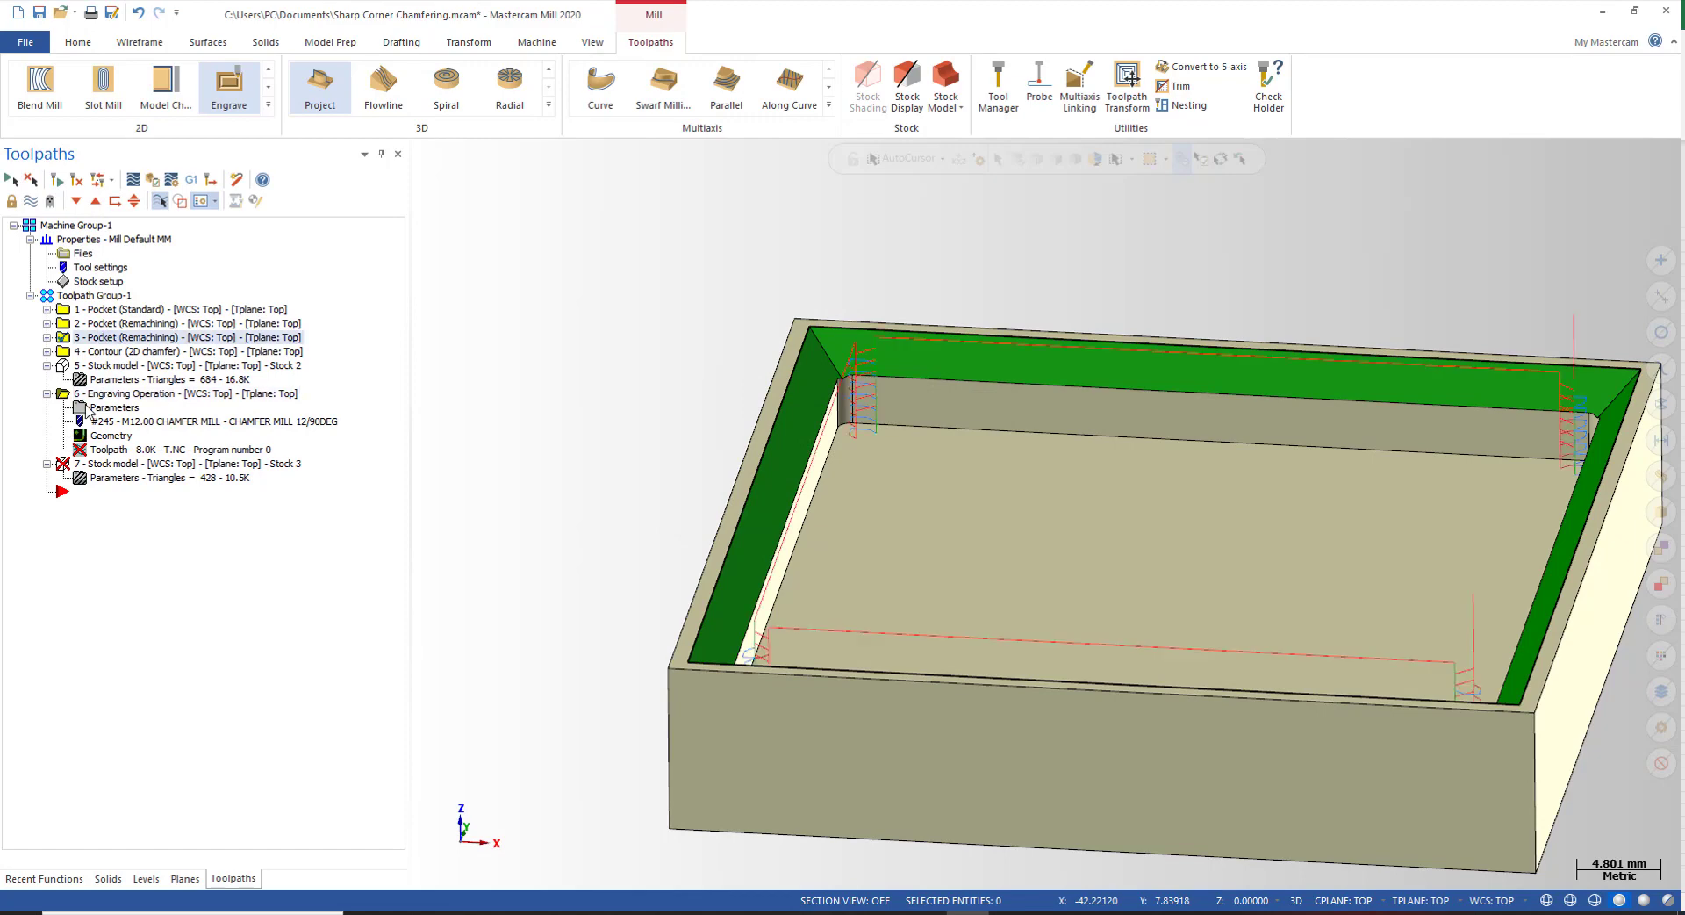
click(132, 393)
click(55, 180)
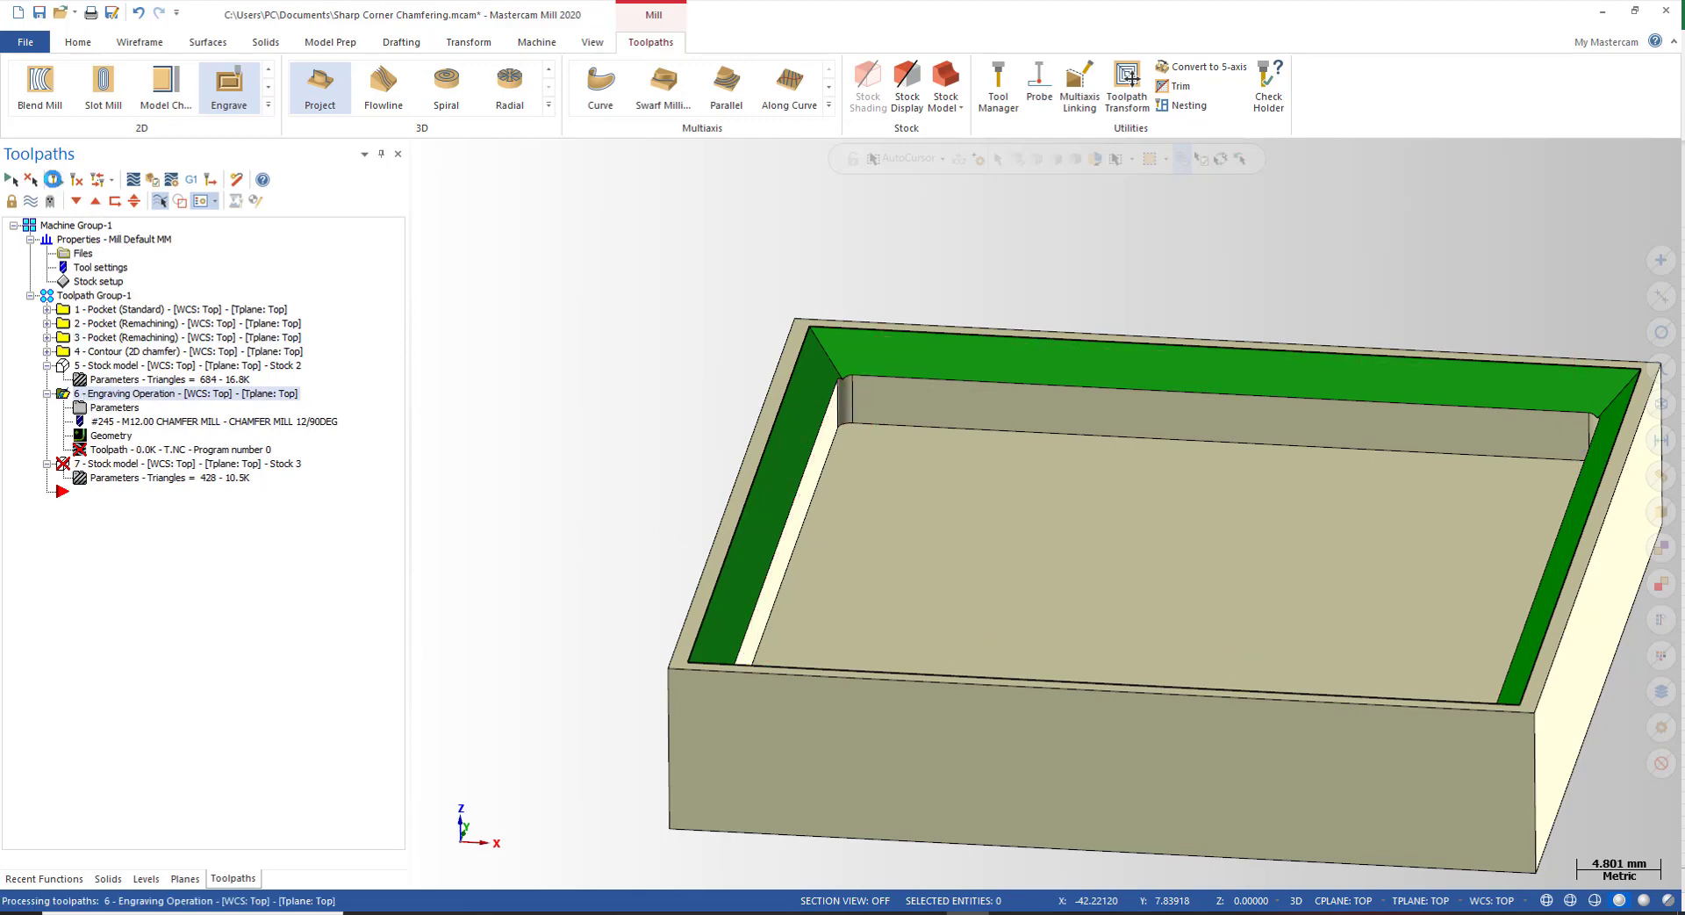
middle_drag(876, 628, 790, 623)
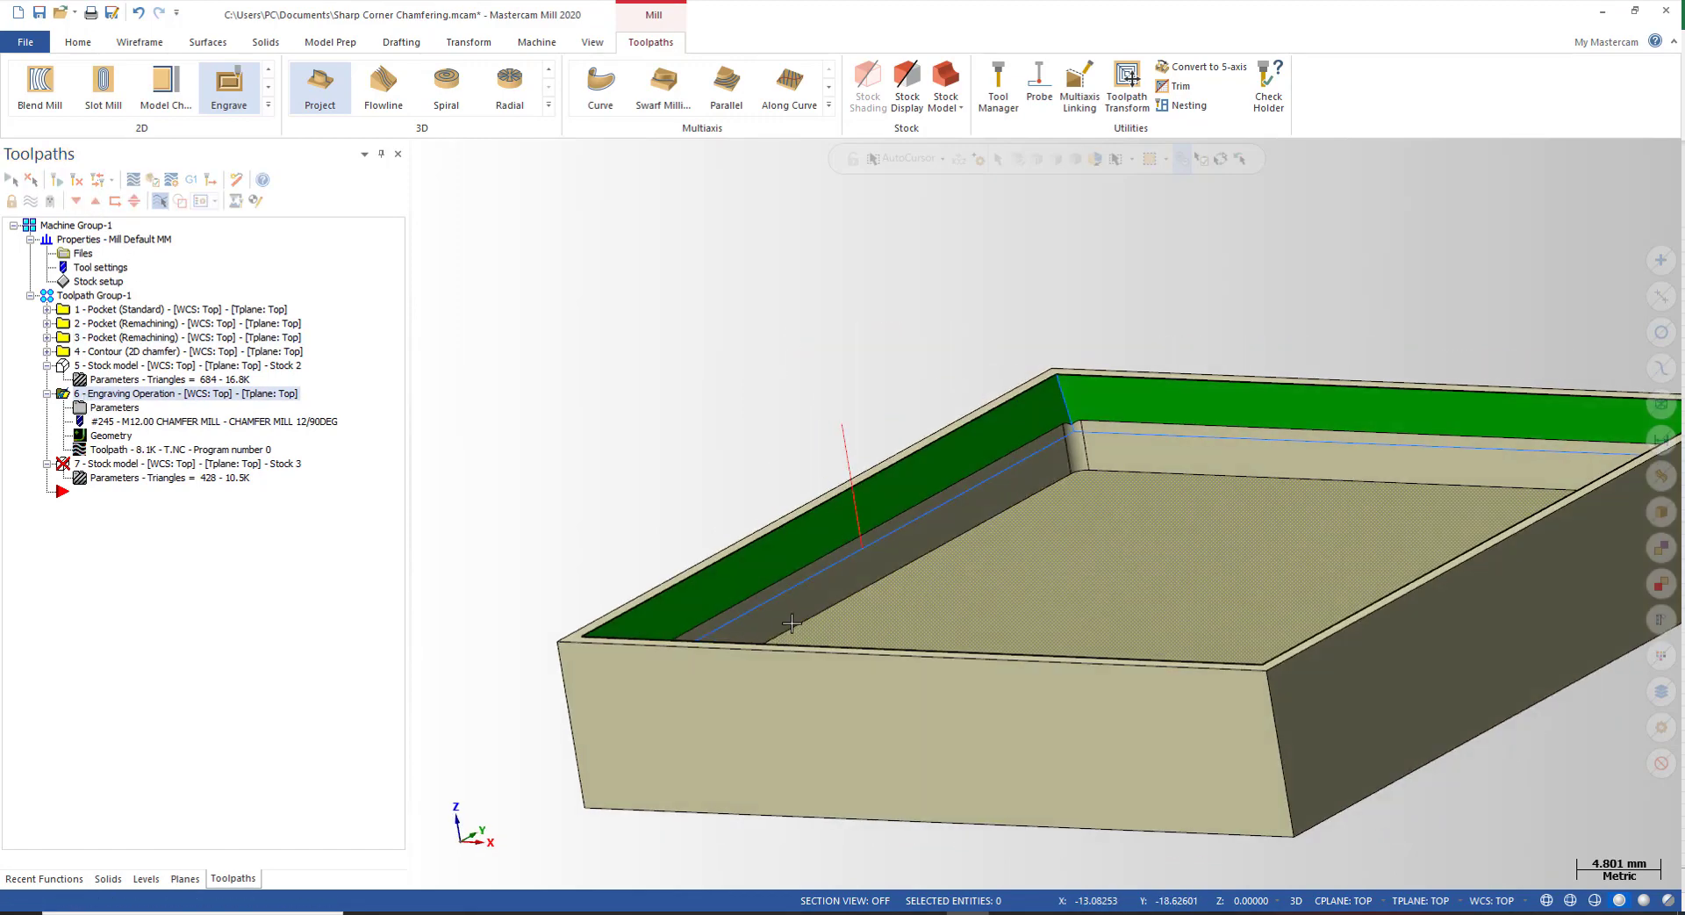
middle_drag(882, 532, 1070, 274)
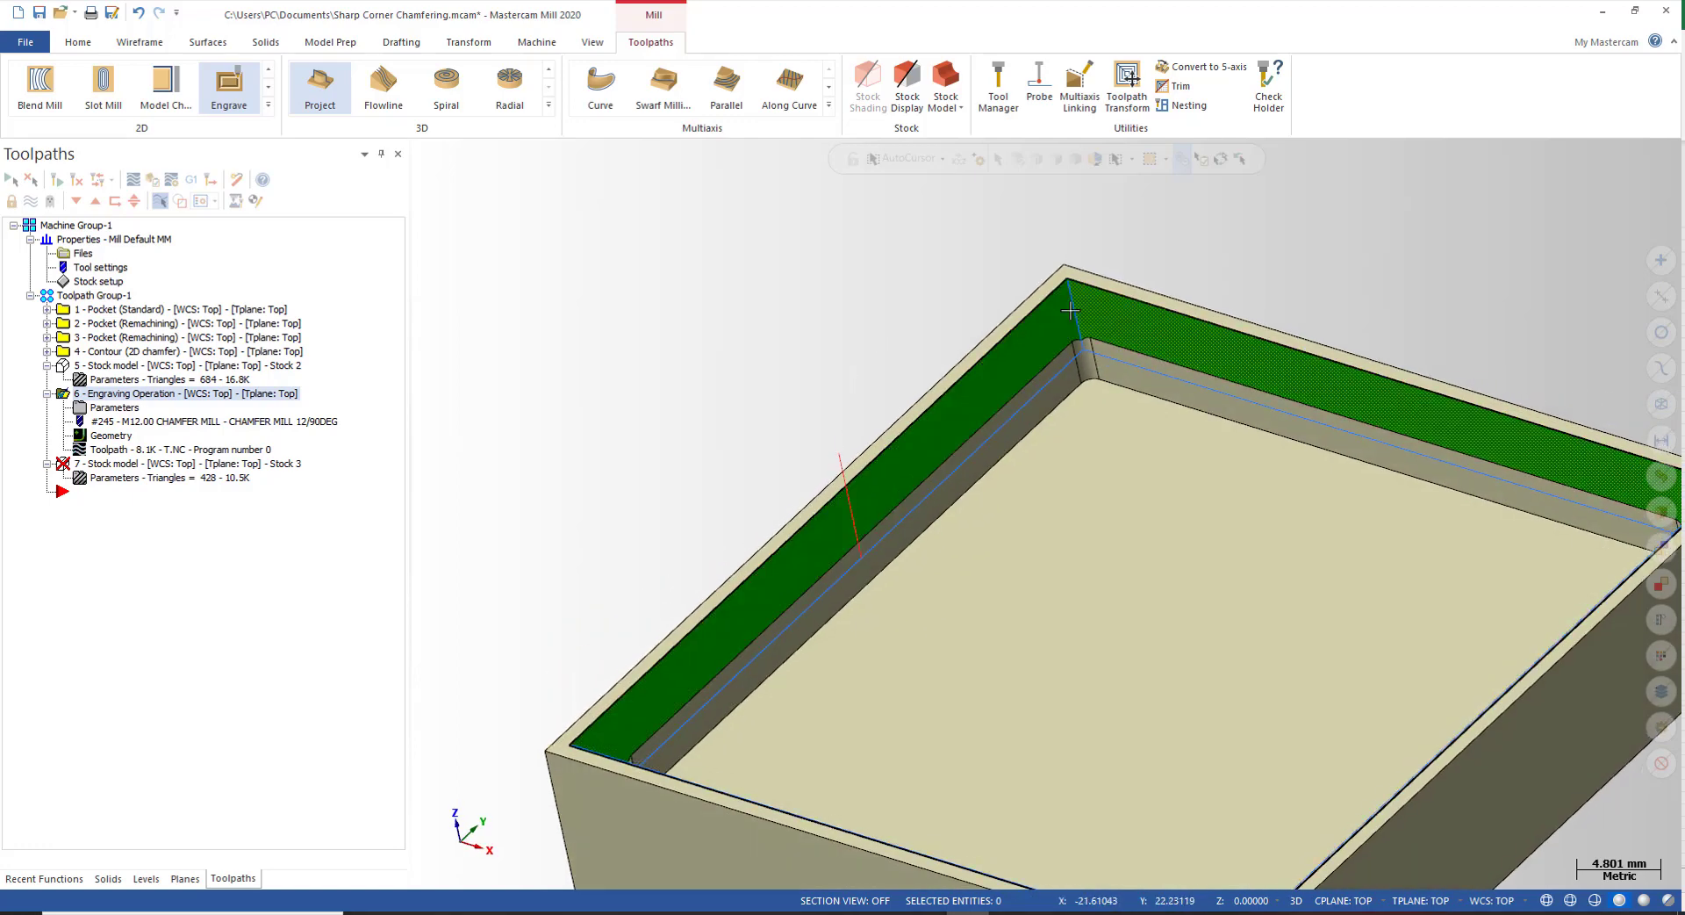
Backplot the engraving operation from its mid-wall entry to the top of the first corner
key(alt+t)
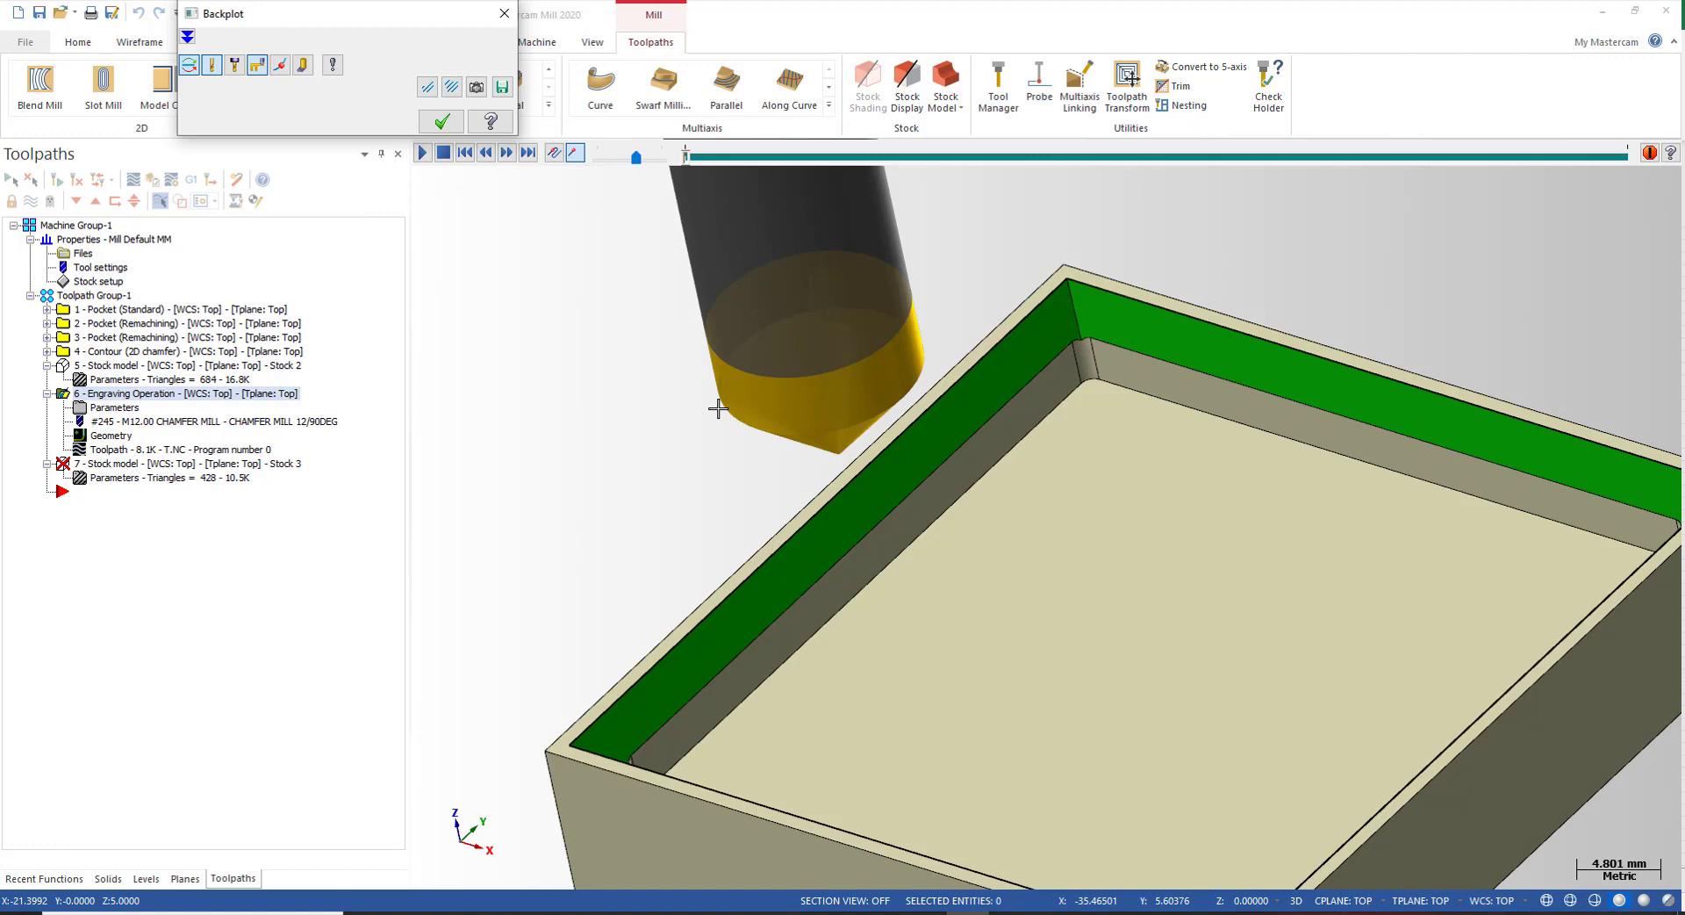
key(s)
key(s)
middle_drag(933, 494, 781, 590)
key(b)
key(s)
scroll(1018, 481, down, 3)
key(s)
middle_drag(915, 588, 872, 595)
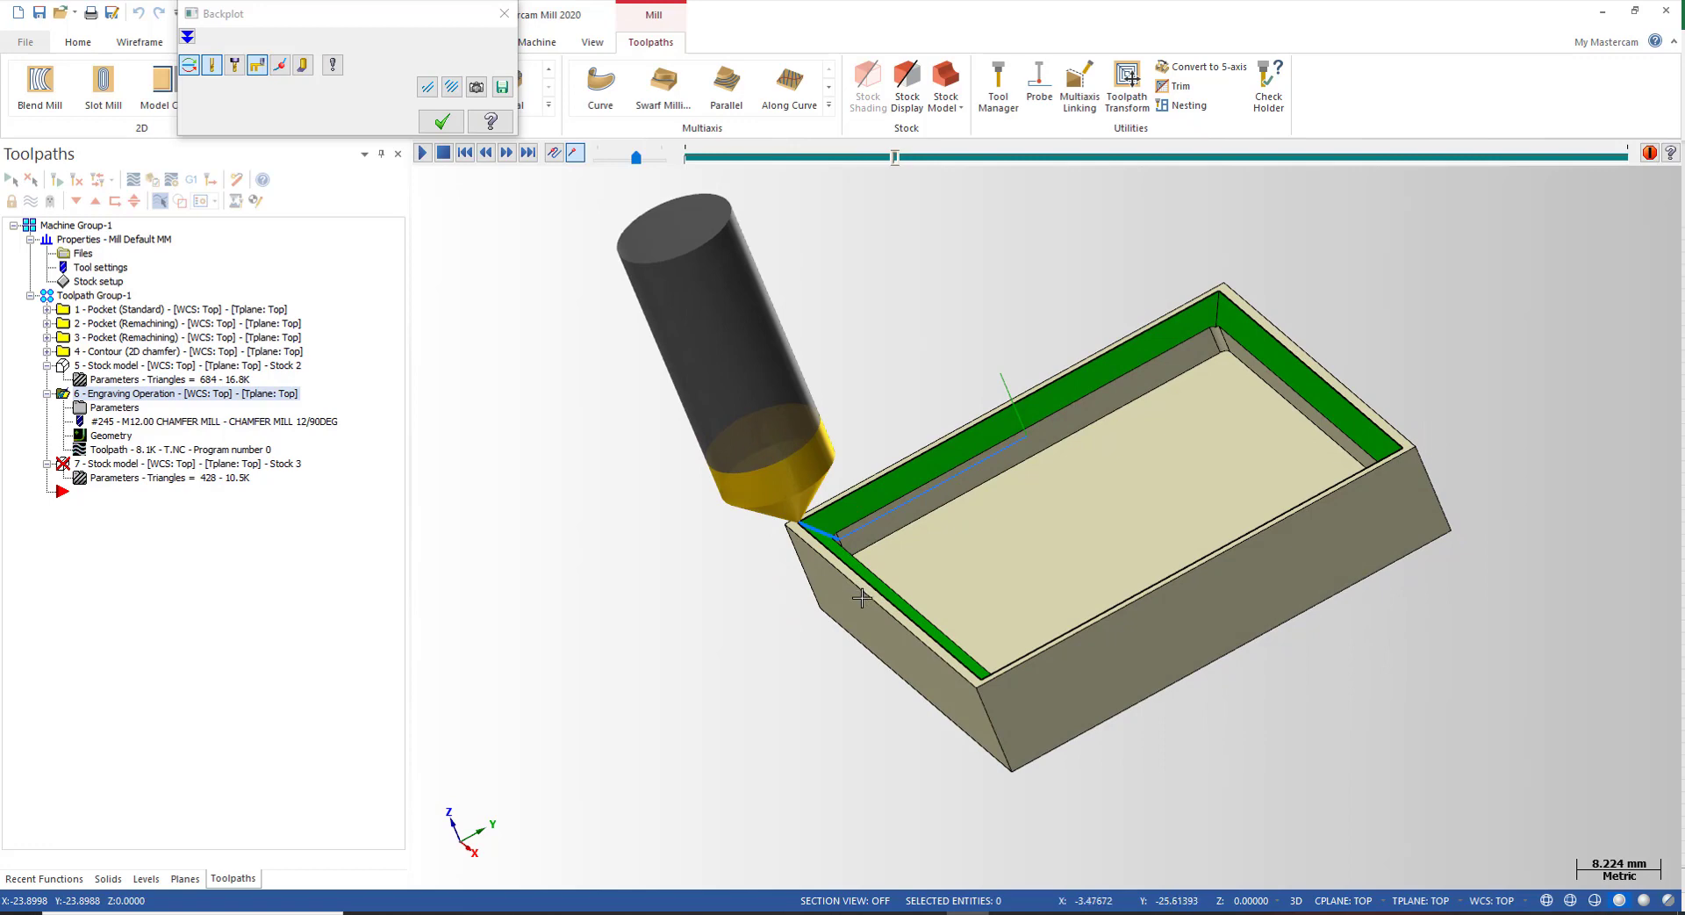
Step the backplot through the remaining corners back to the mid-wall start point and close the backplot
key(s)
middle_drag(889, 592, 1138, 593)
key(s)
key(s)
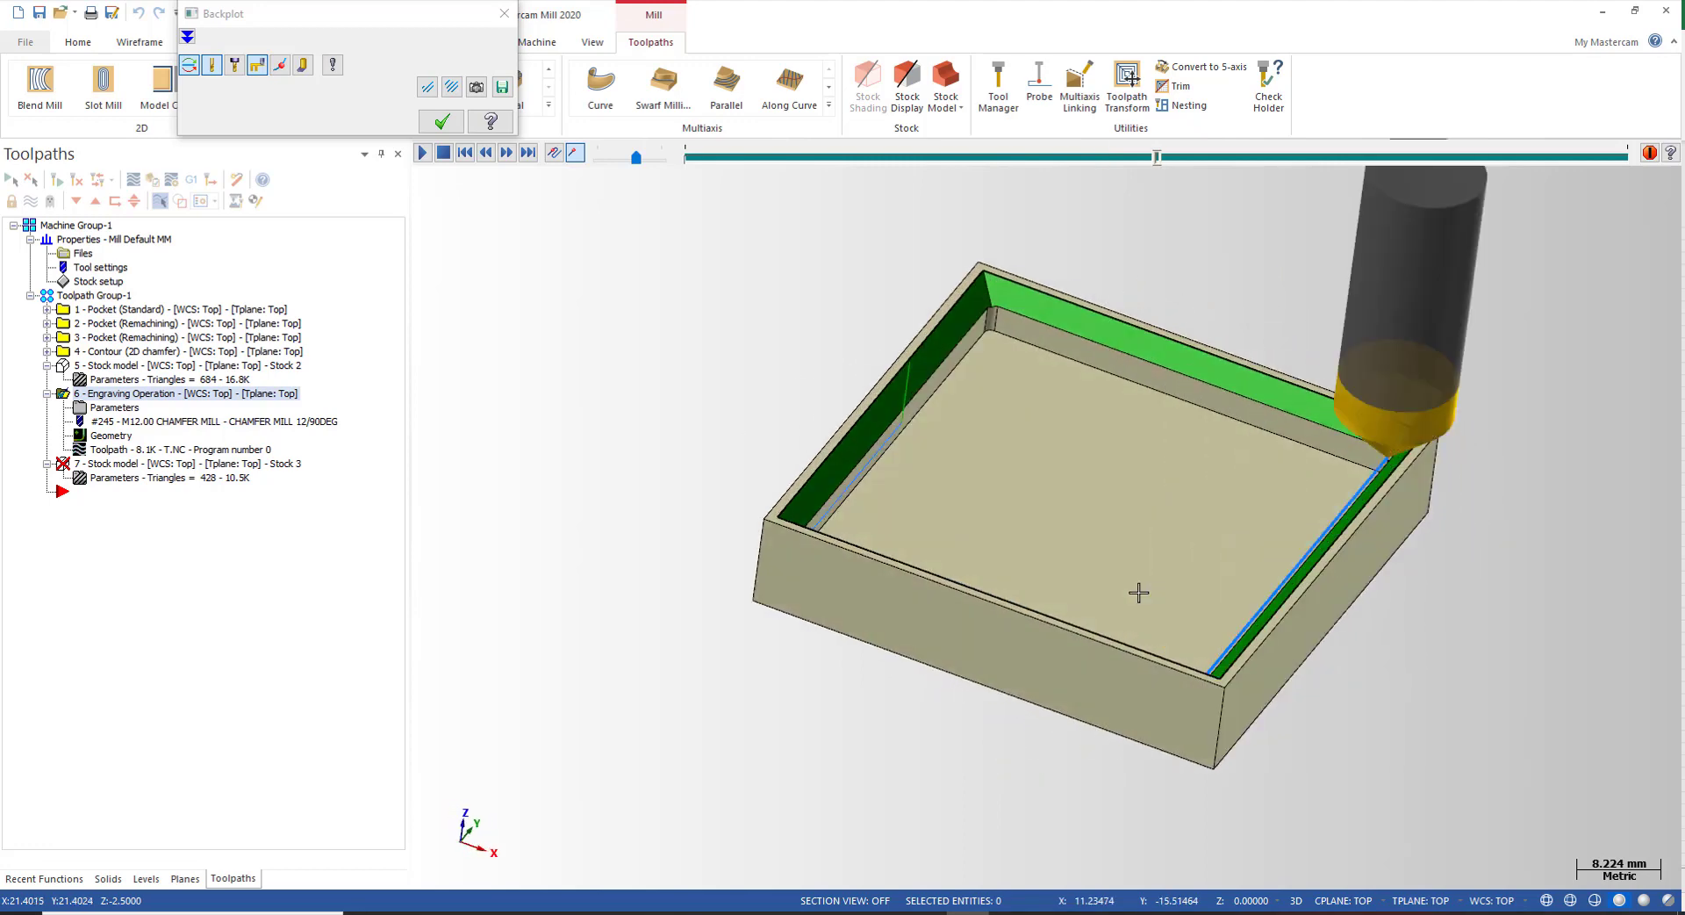
key(s)
key(s)
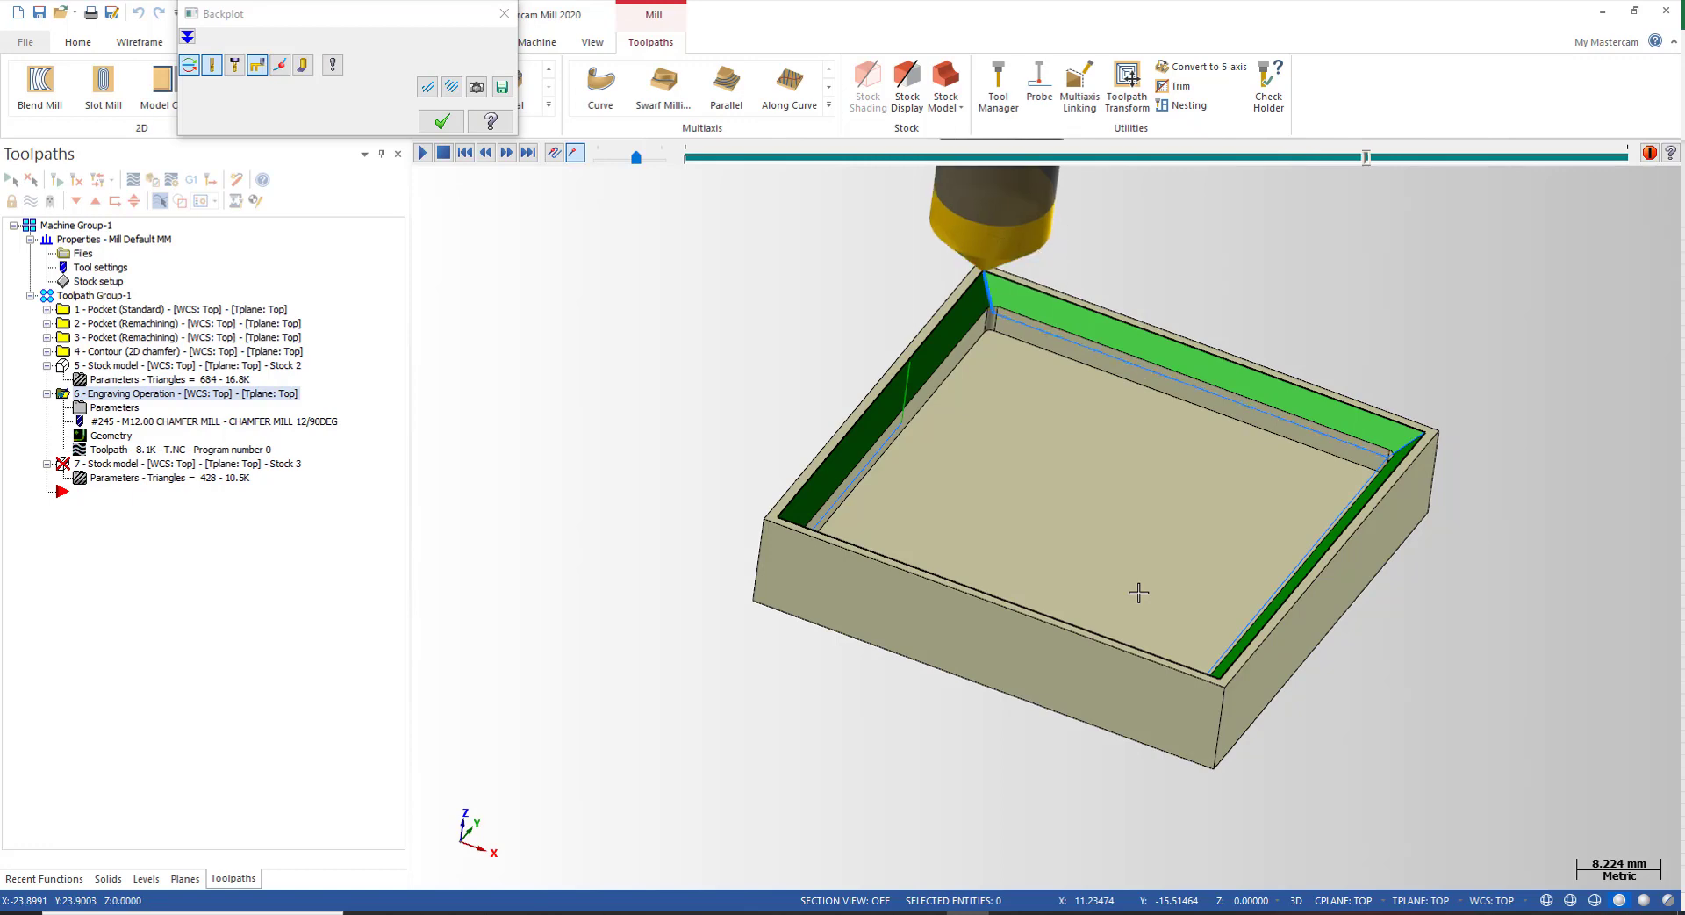
middle_drag(1139, 593, 1020, 560)
scroll(1020, 559, up, 4)
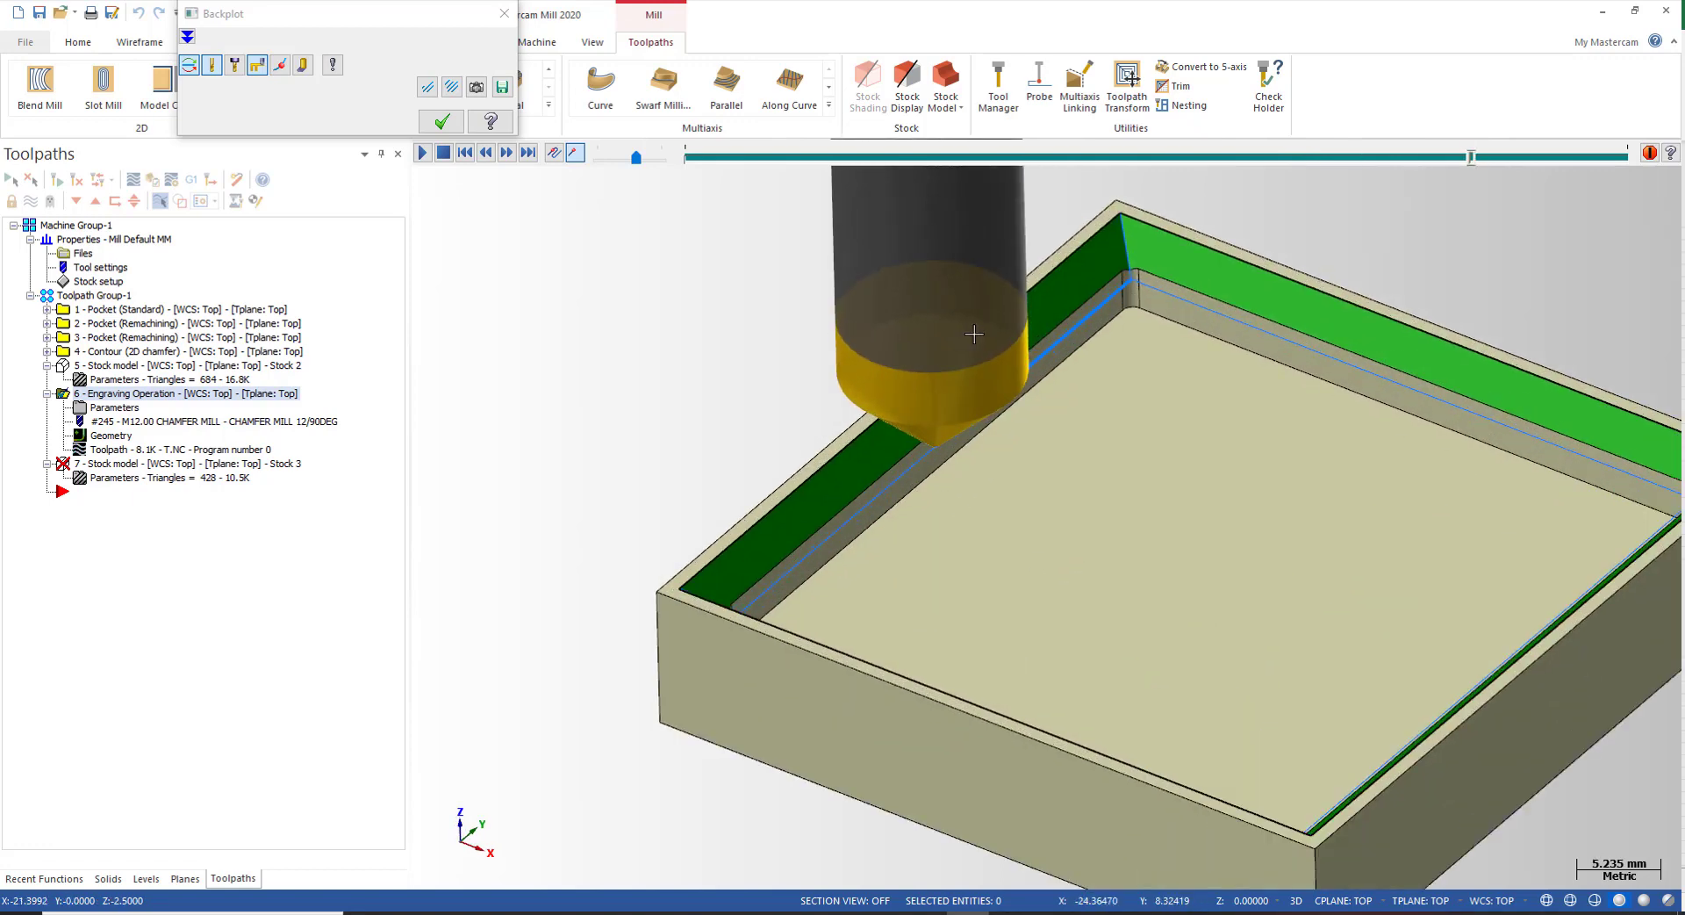
key(Escape)
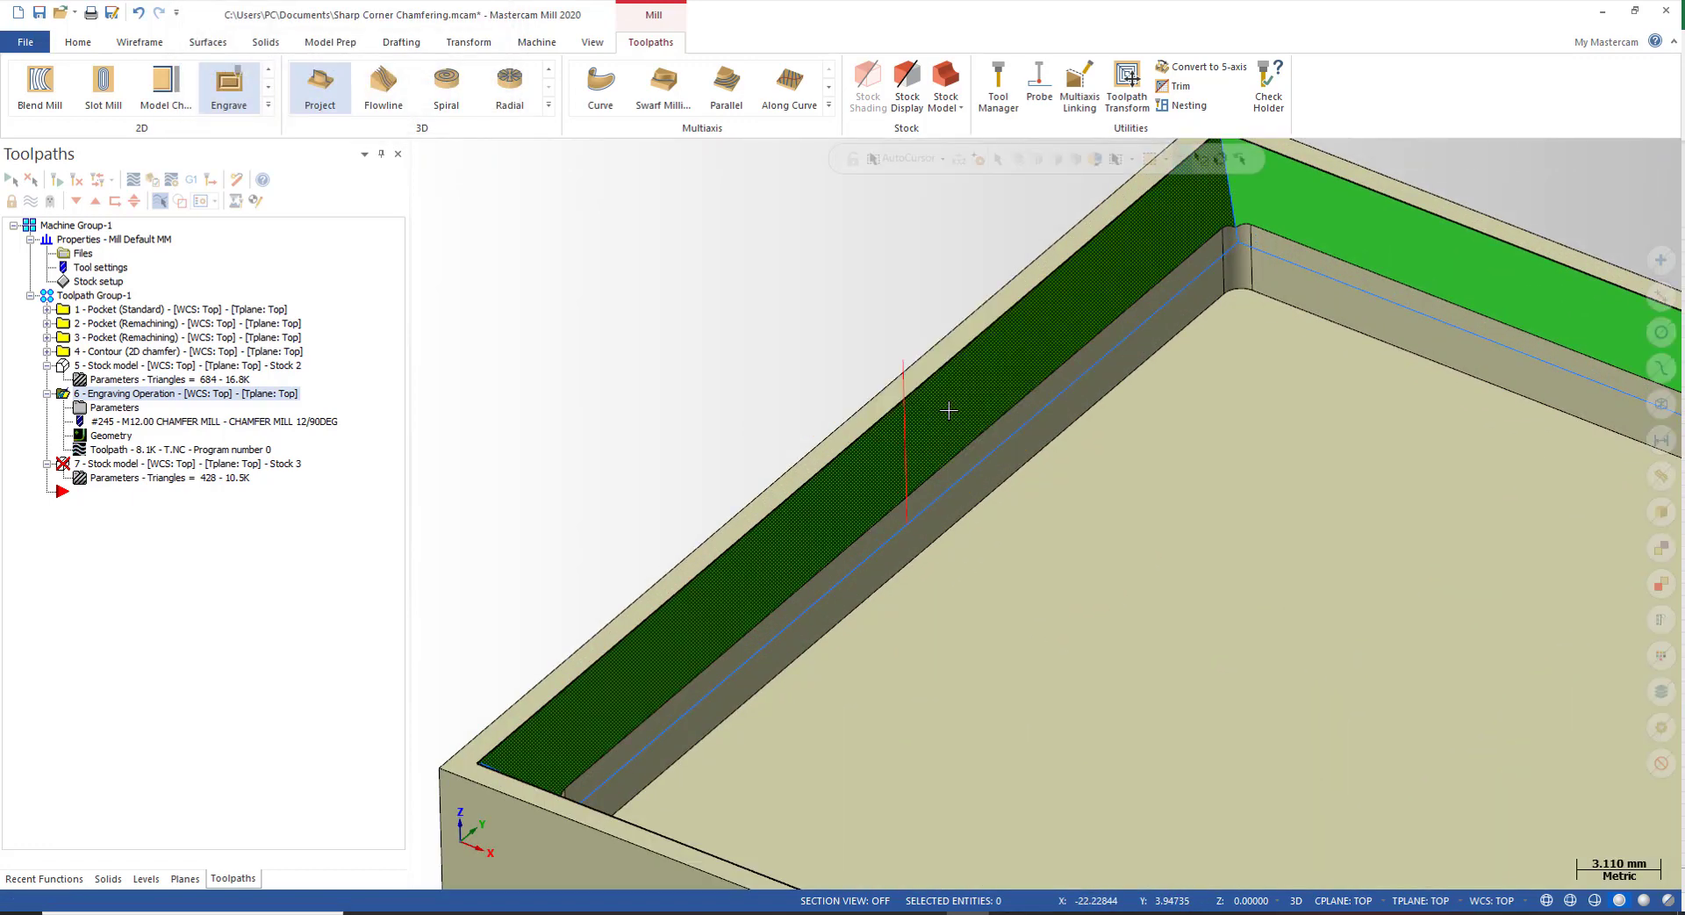
Examine the engraving toolpath's entry move from several angles, including the top view
scroll(933, 497, down, 2)
mouse_move(933, 497)
middle_down()
mouse_move(1009, 485)
mouse_move(953, 474)
middle_up()
key(alt+1)
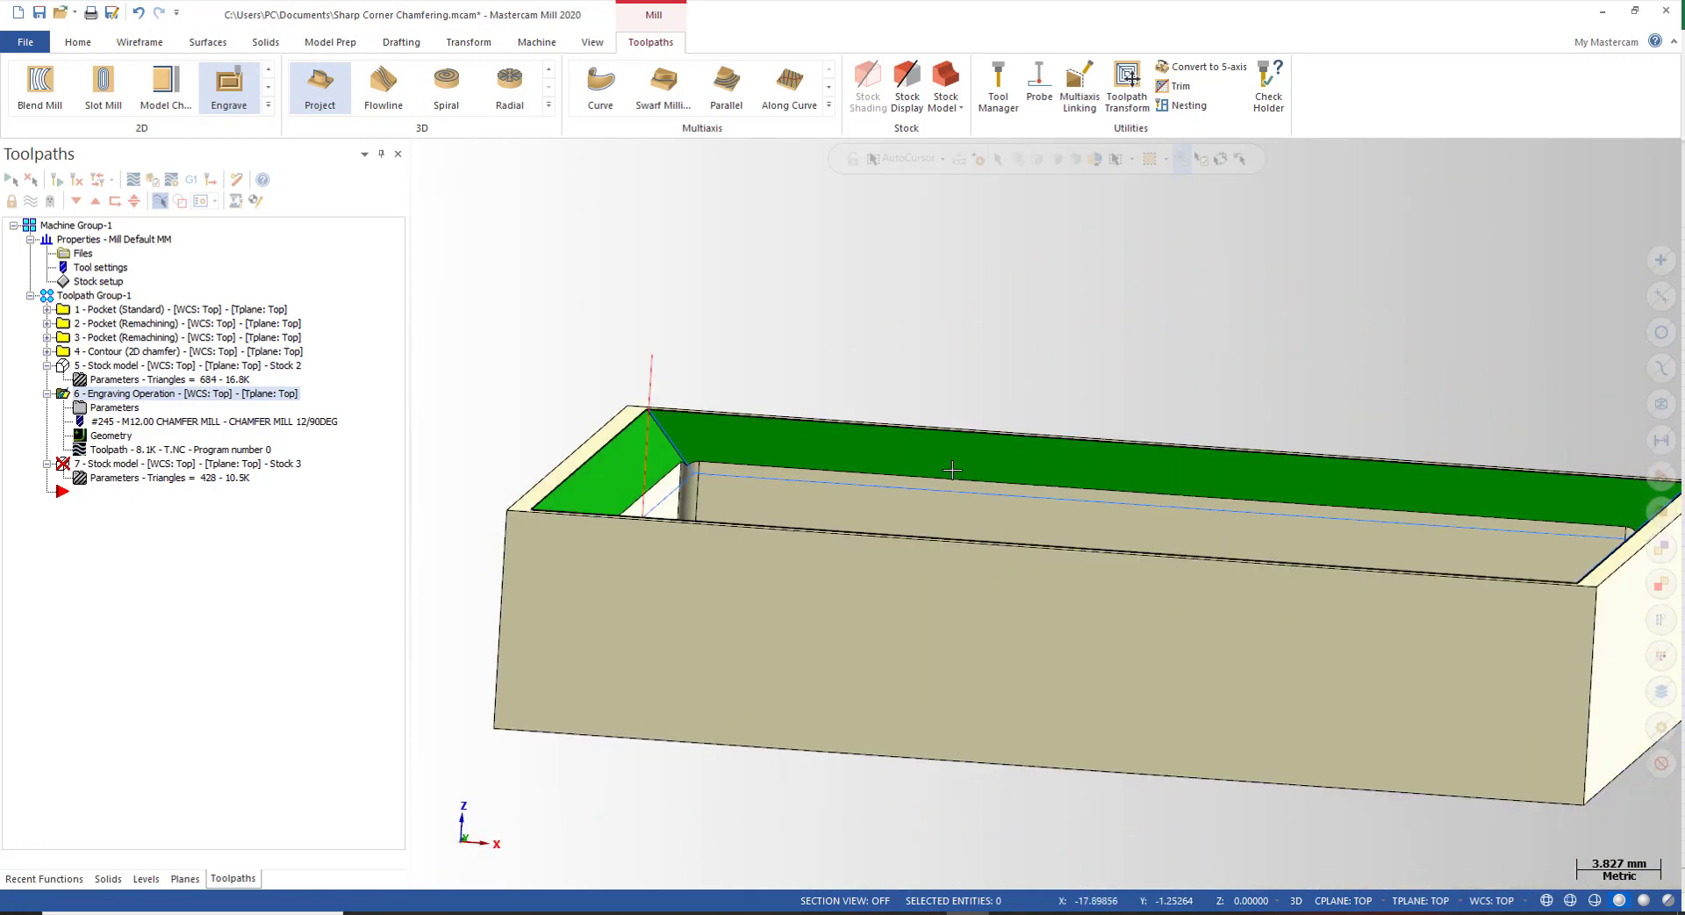
key(alt+7)
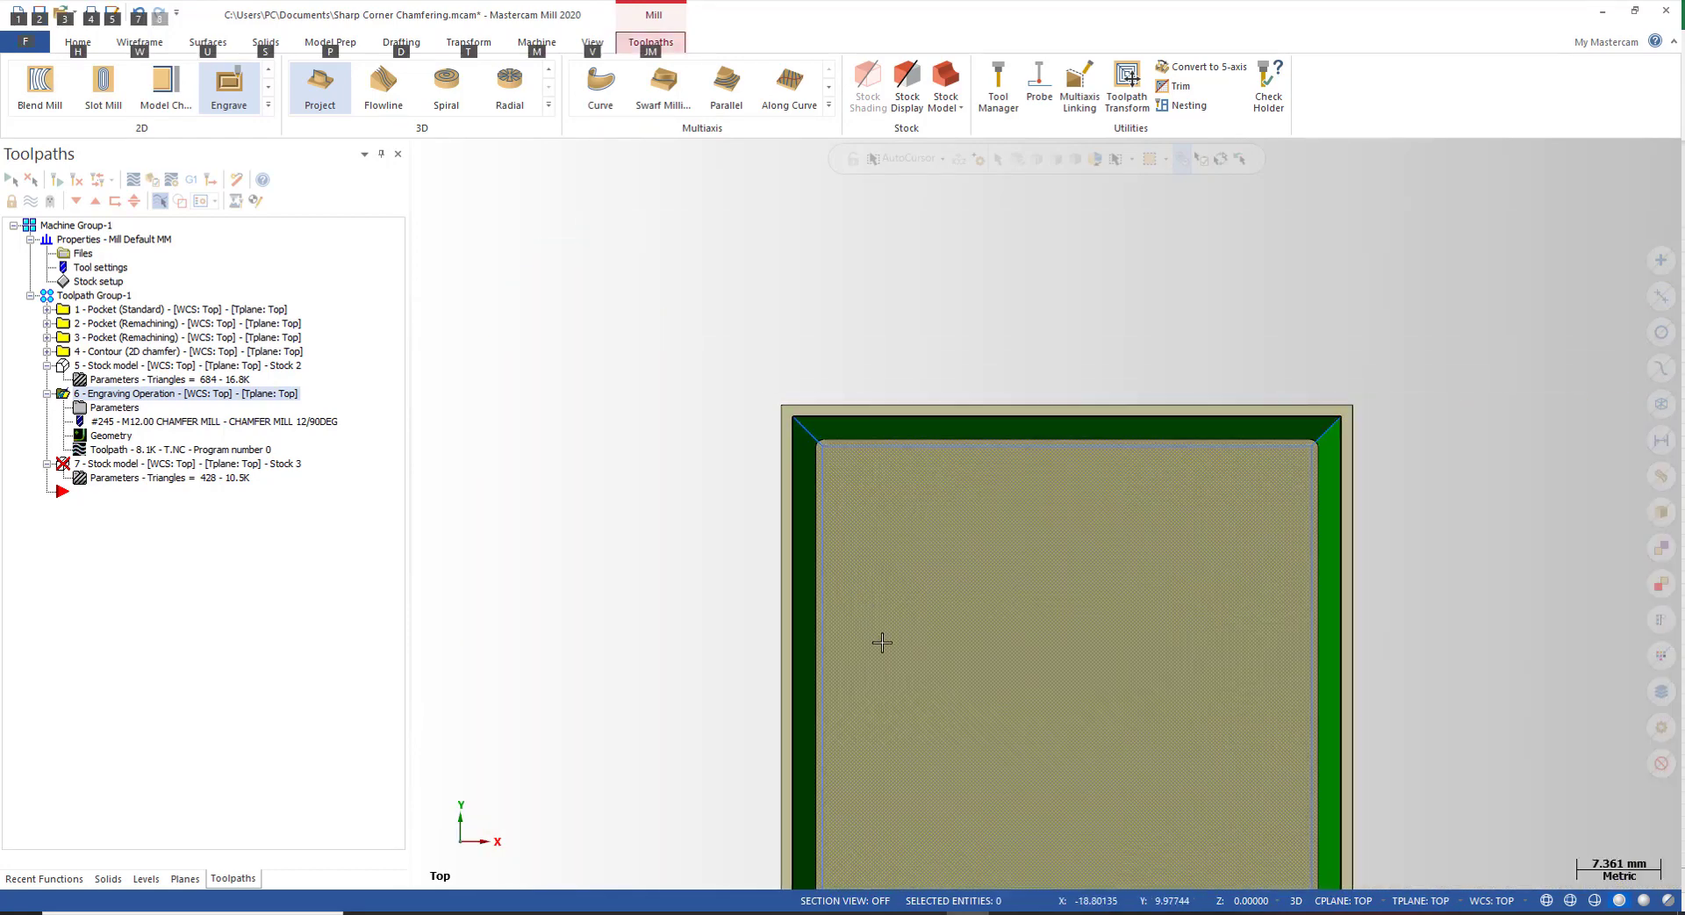
middle_drag(826, 548, 869, 554)
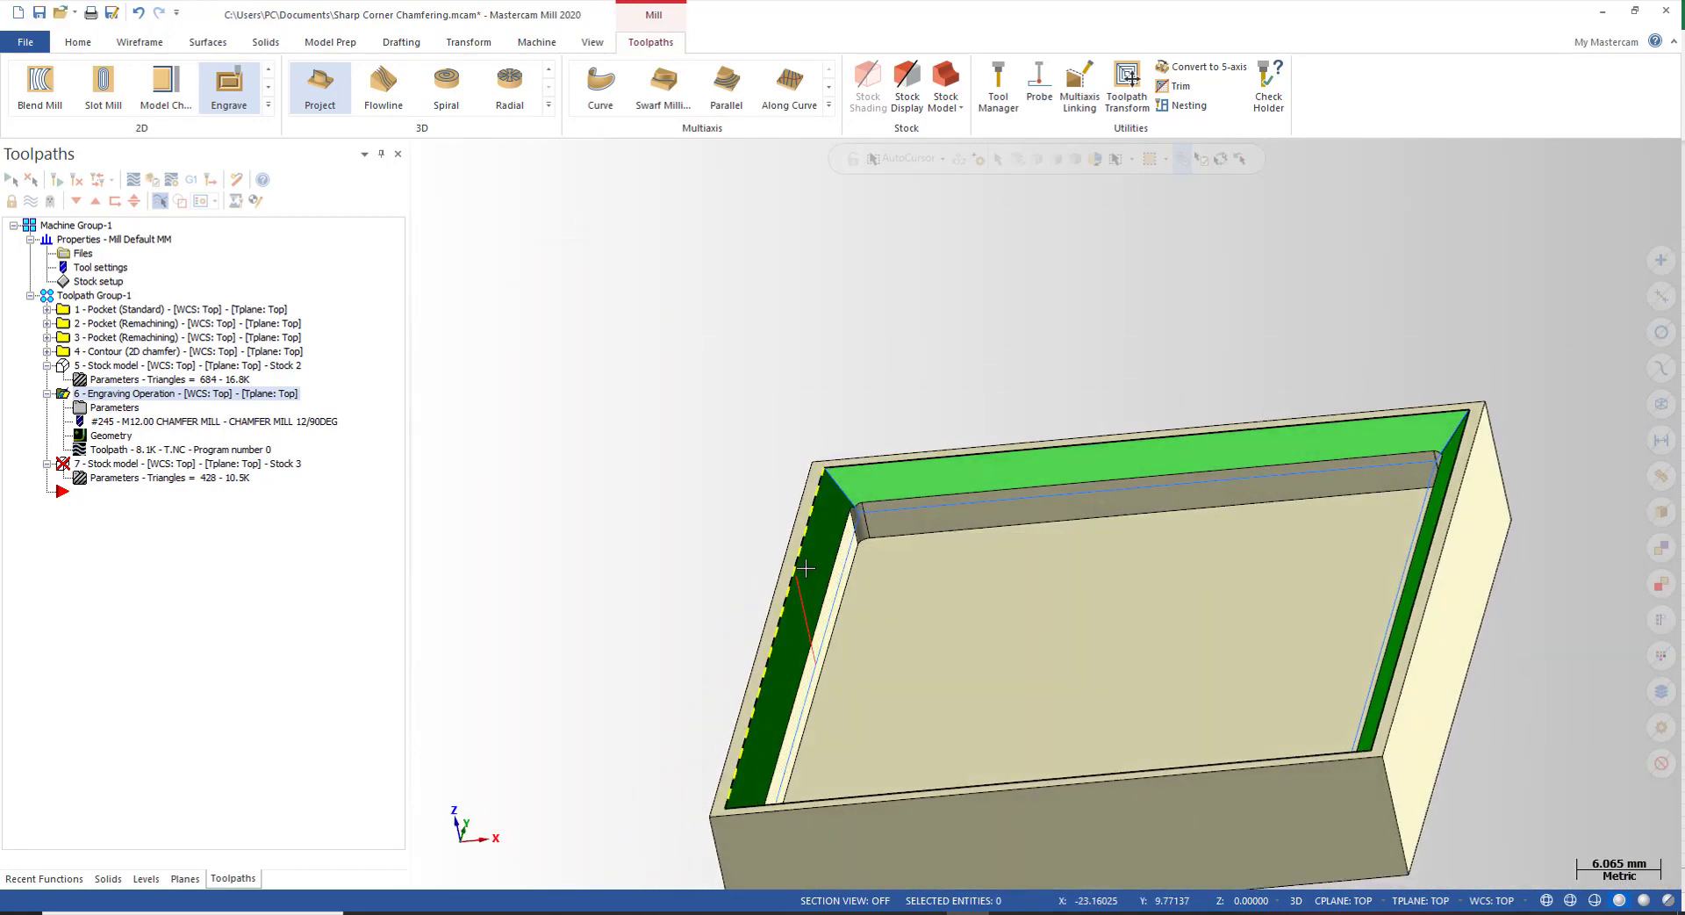
Display the 2D chamfer contour and engraving toolpaths in turn to compare how each enters the pocket
click(164, 357)
click(105, 394)
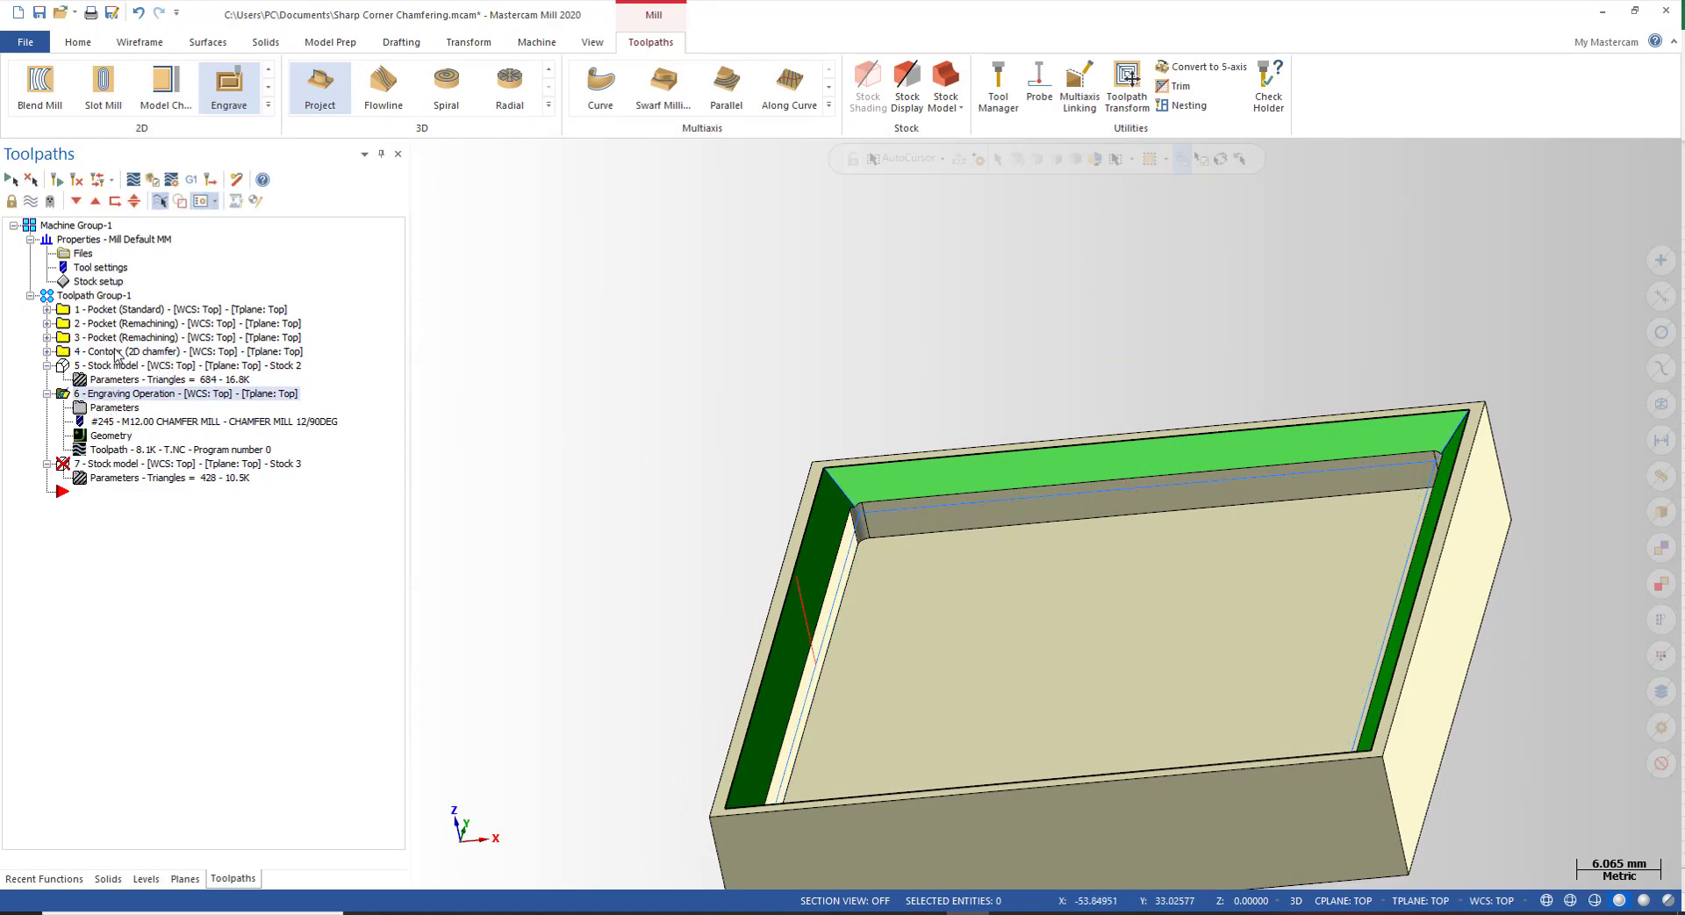
click(132, 355)
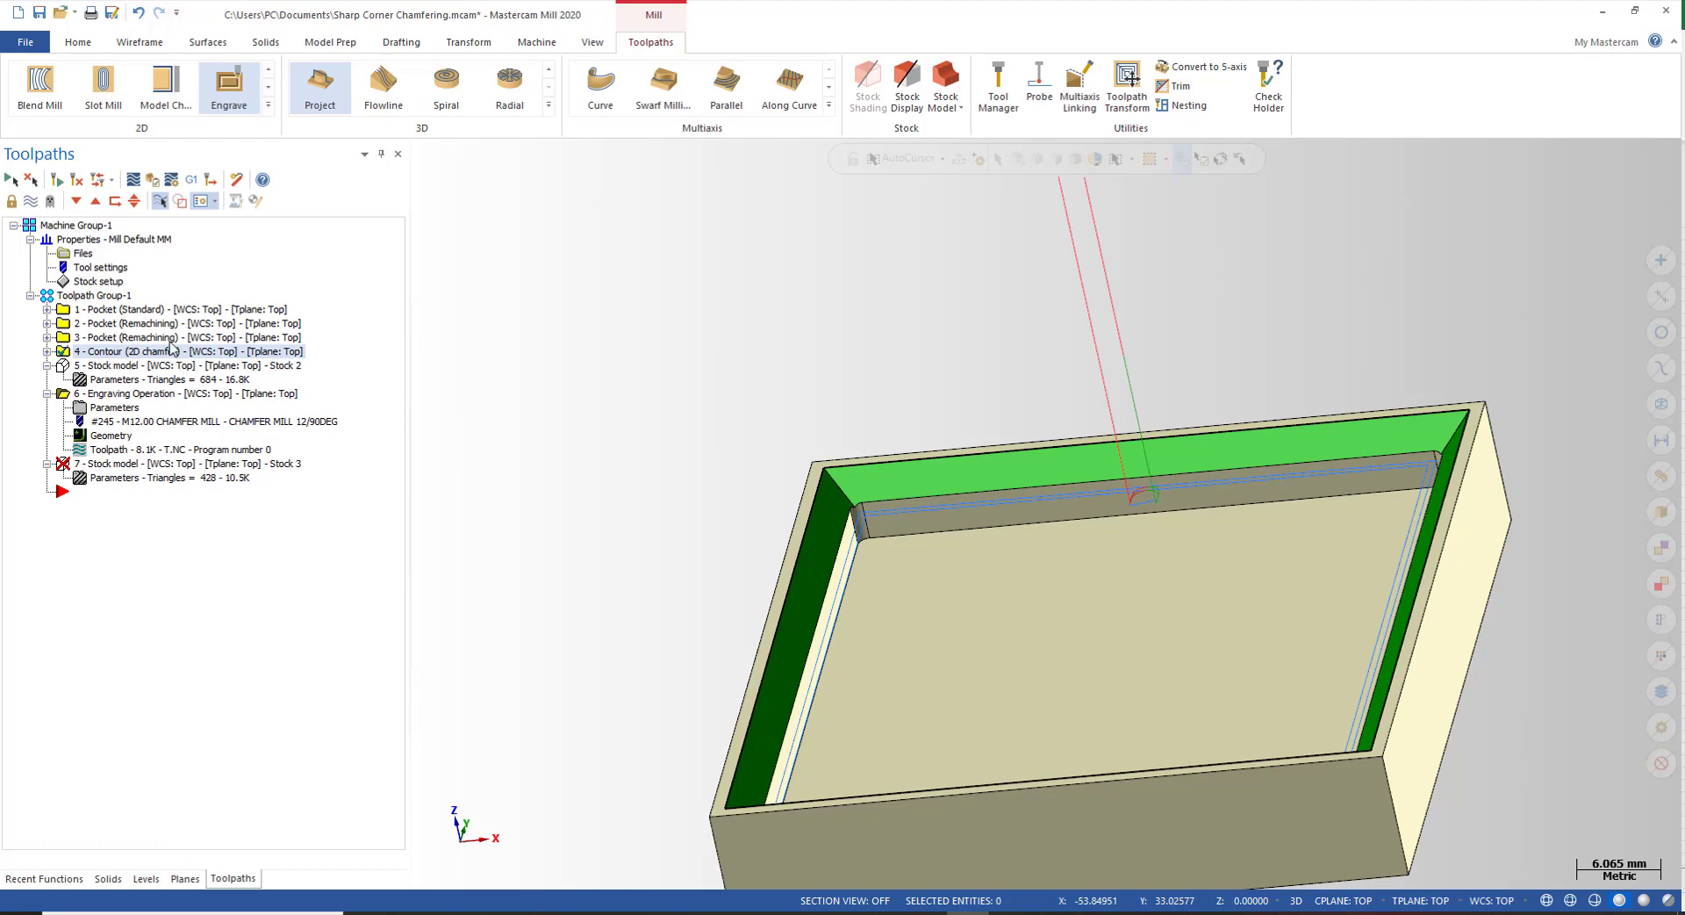
click(170, 340)
click(169, 351)
click(149, 355)
Enable depth cuts for the engraving operation using constant volume depth cuts
click(128, 405)
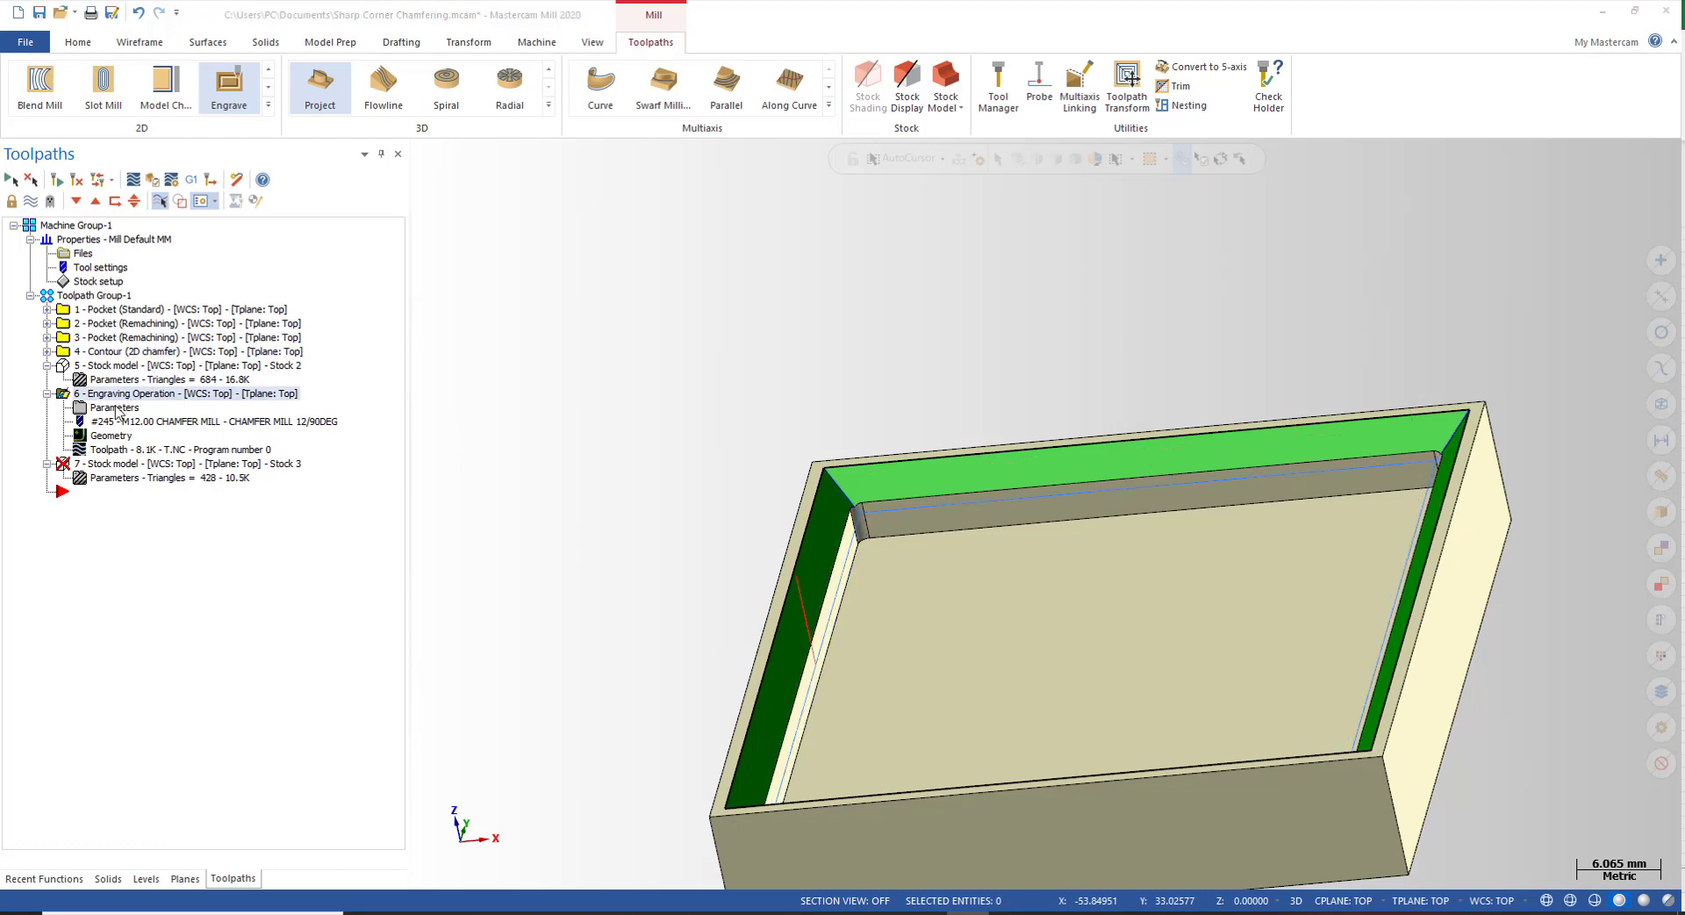
click(690, 240)
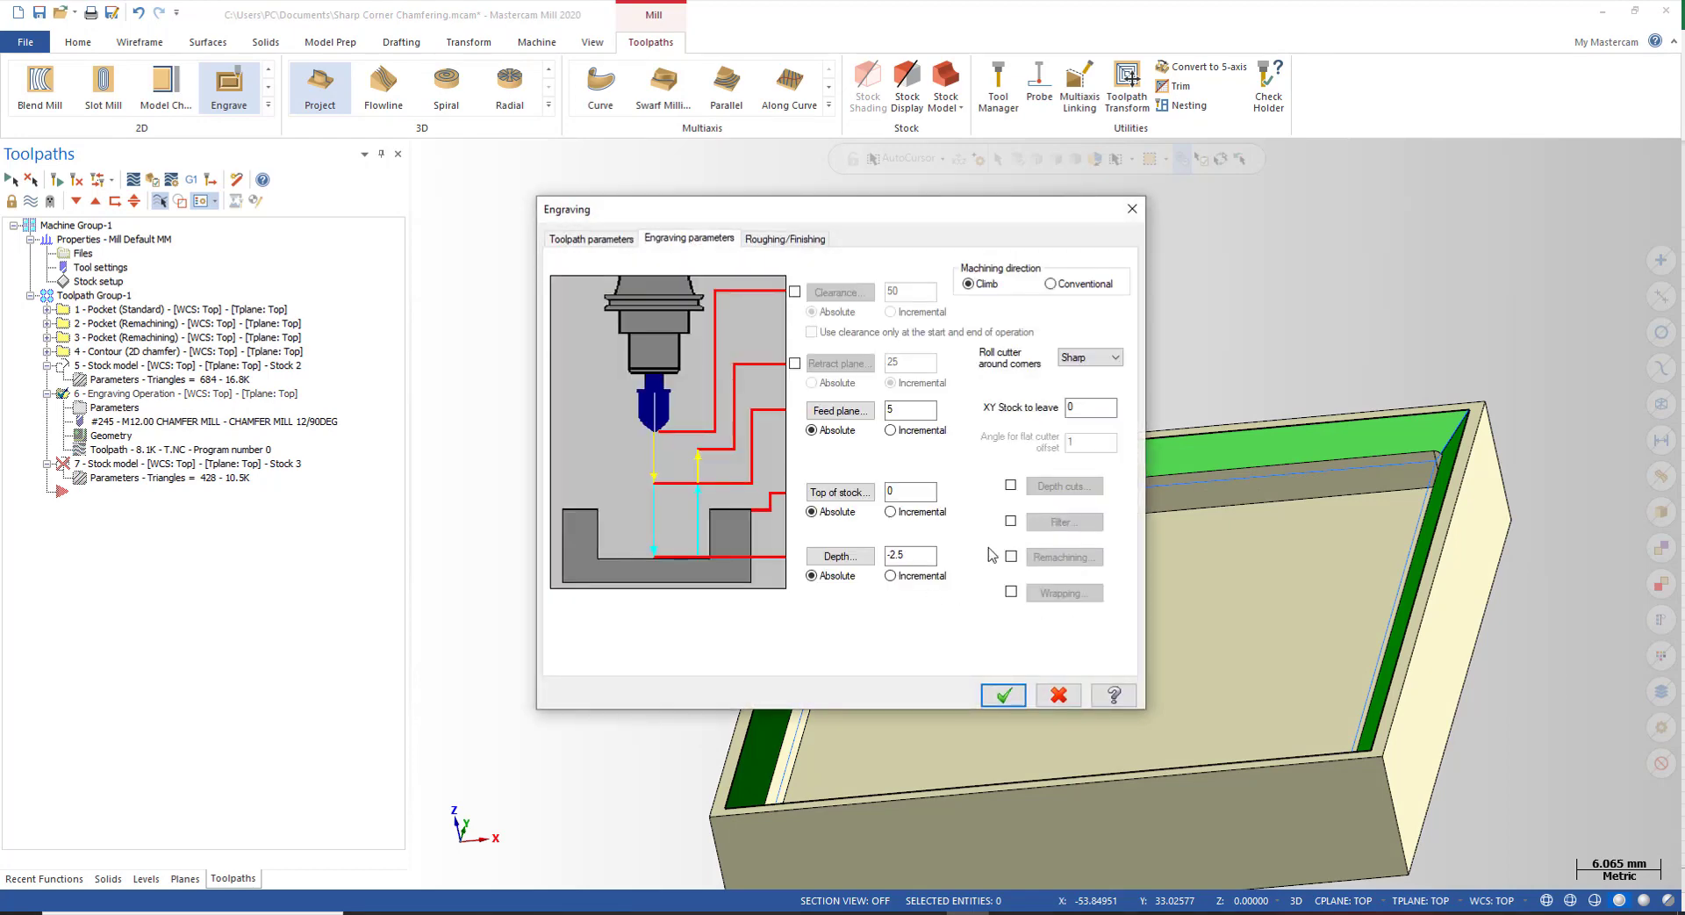
click(1011, 485)
click(1062, 486)
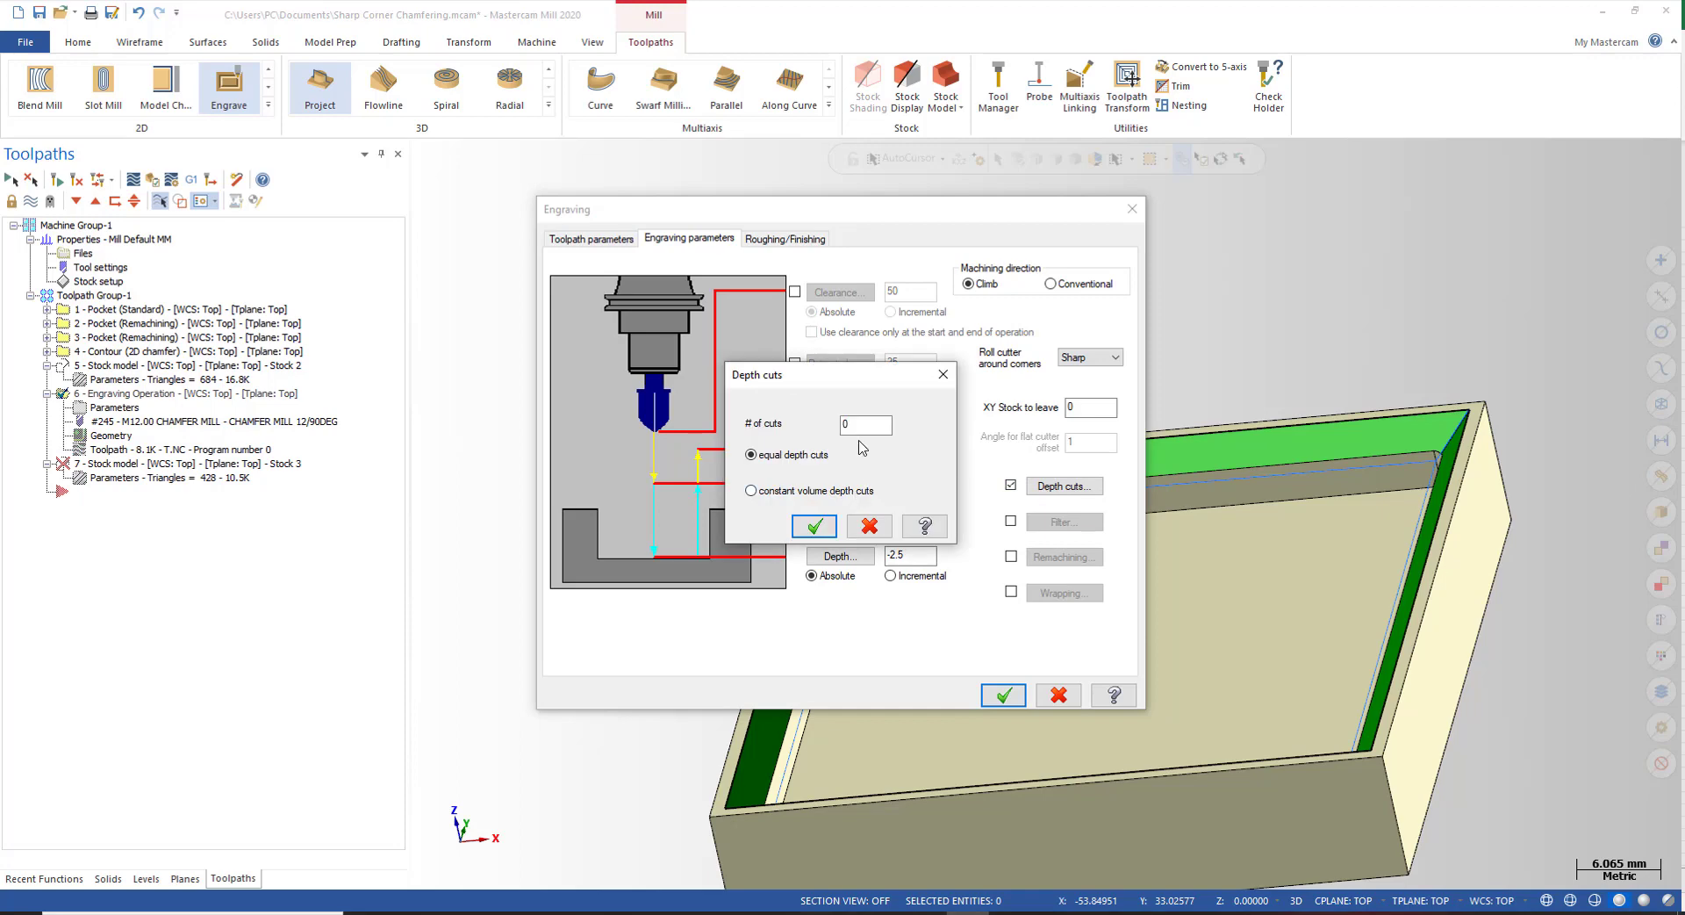
double_click(862, 425)
double_click(857, 430)
drag(859, 426, 842, 423)
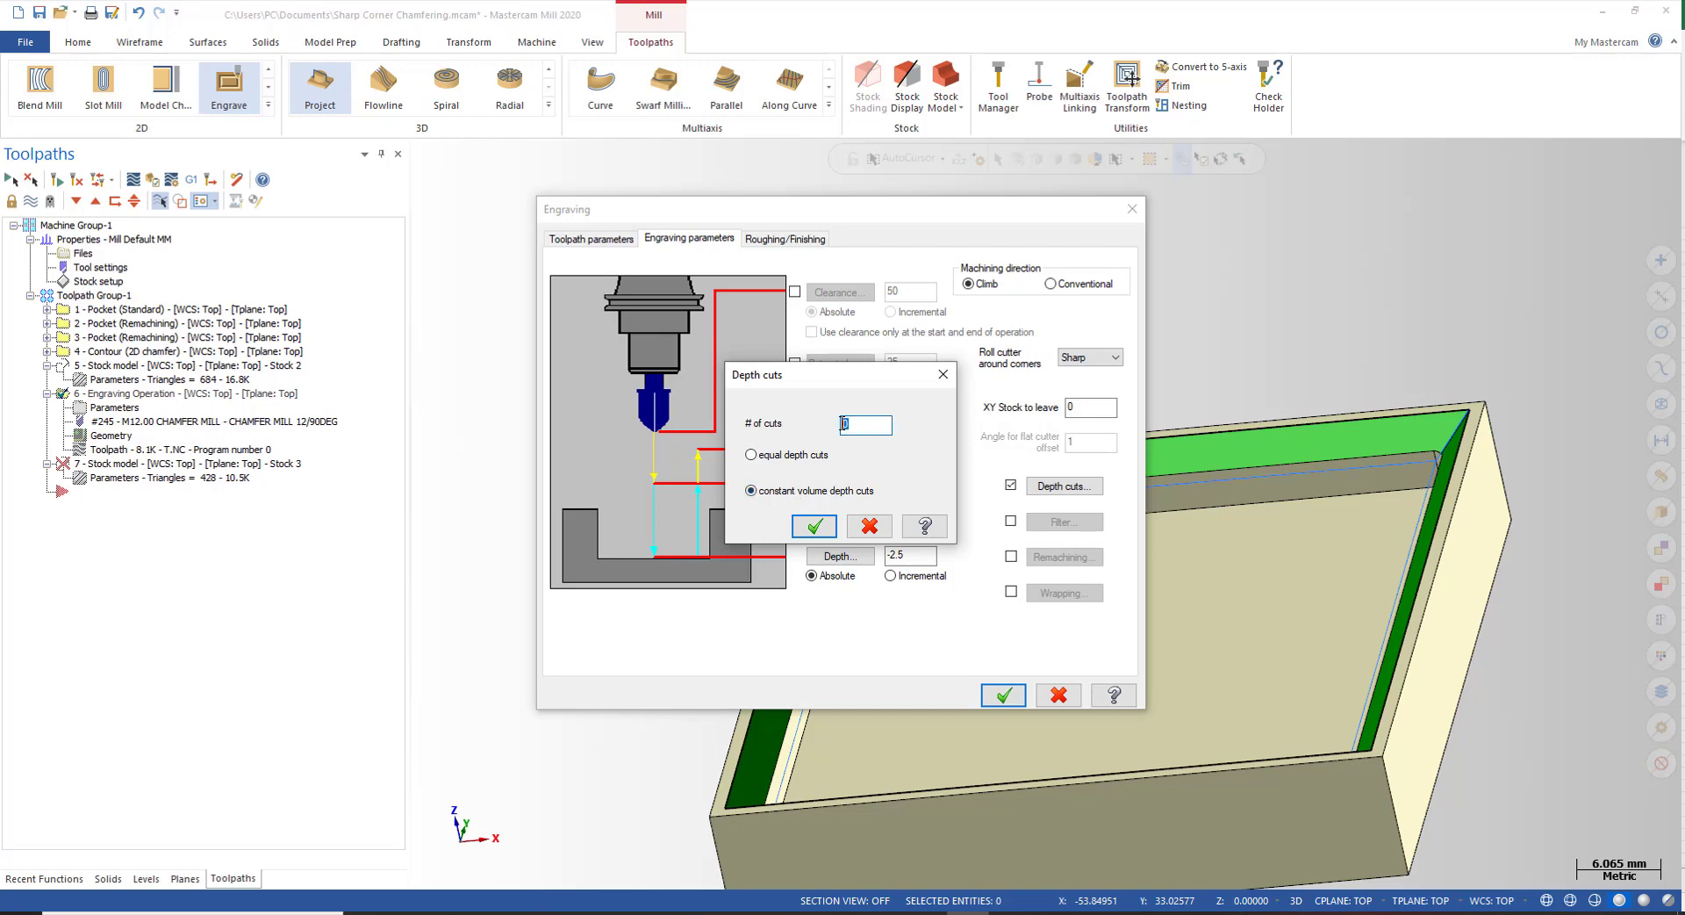
click(815, 525)
click(1003, 696)
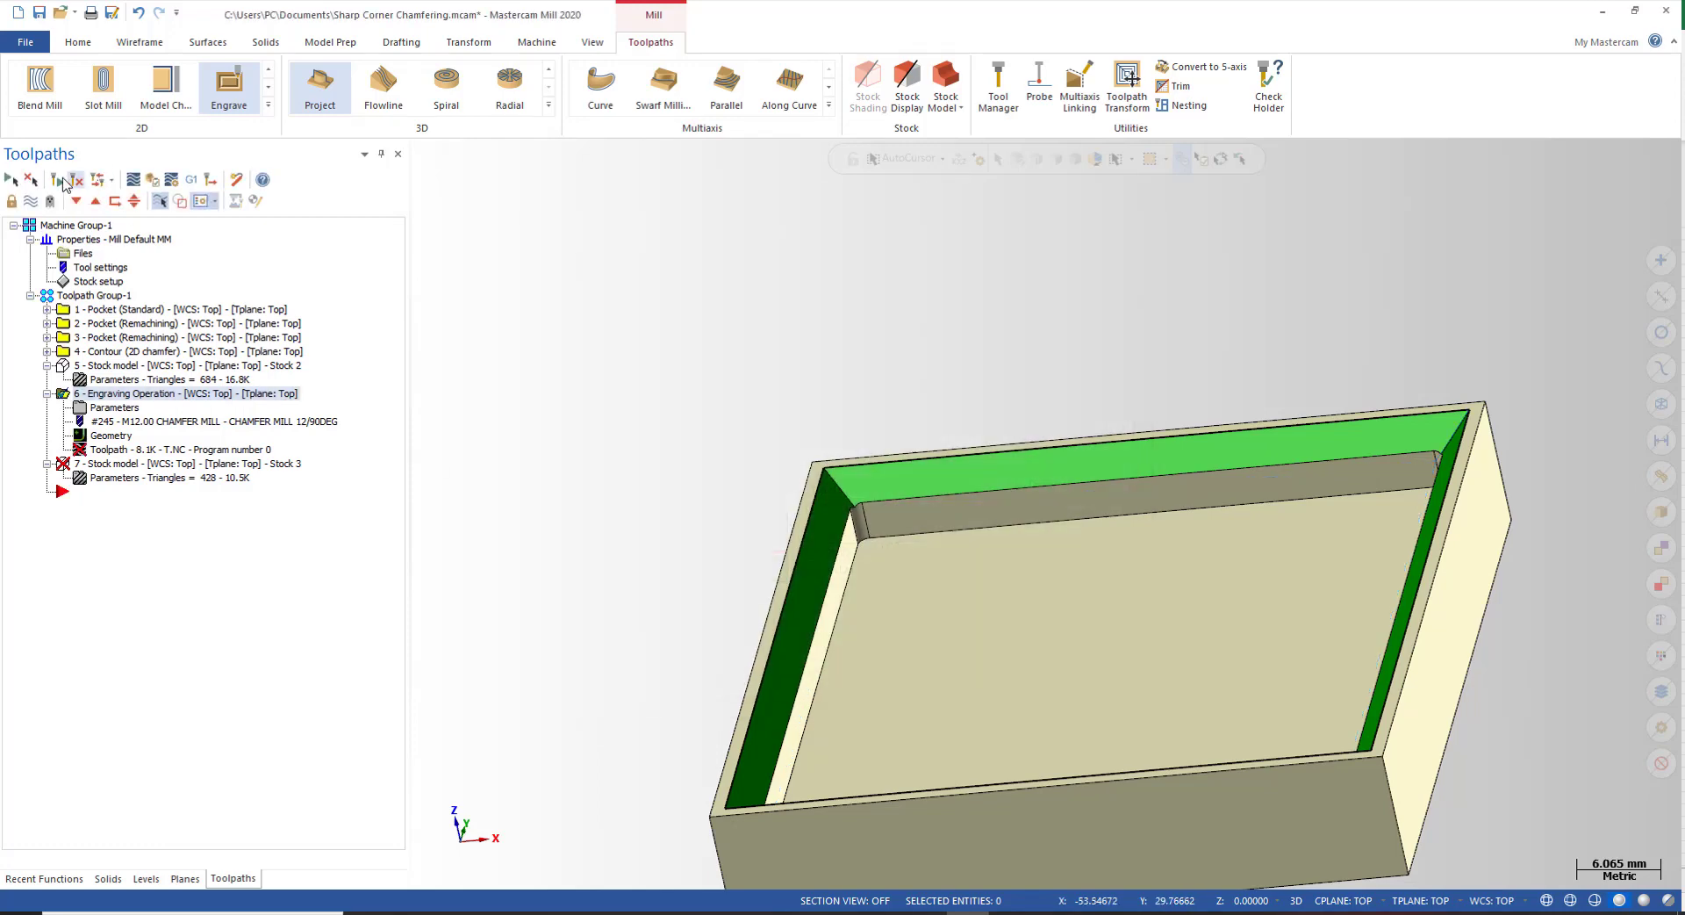
Regenerate the engraving toolpath and examine its depth passes along the walls and up into the sharp chamfer corner
scroll(772, 518, up, 8)
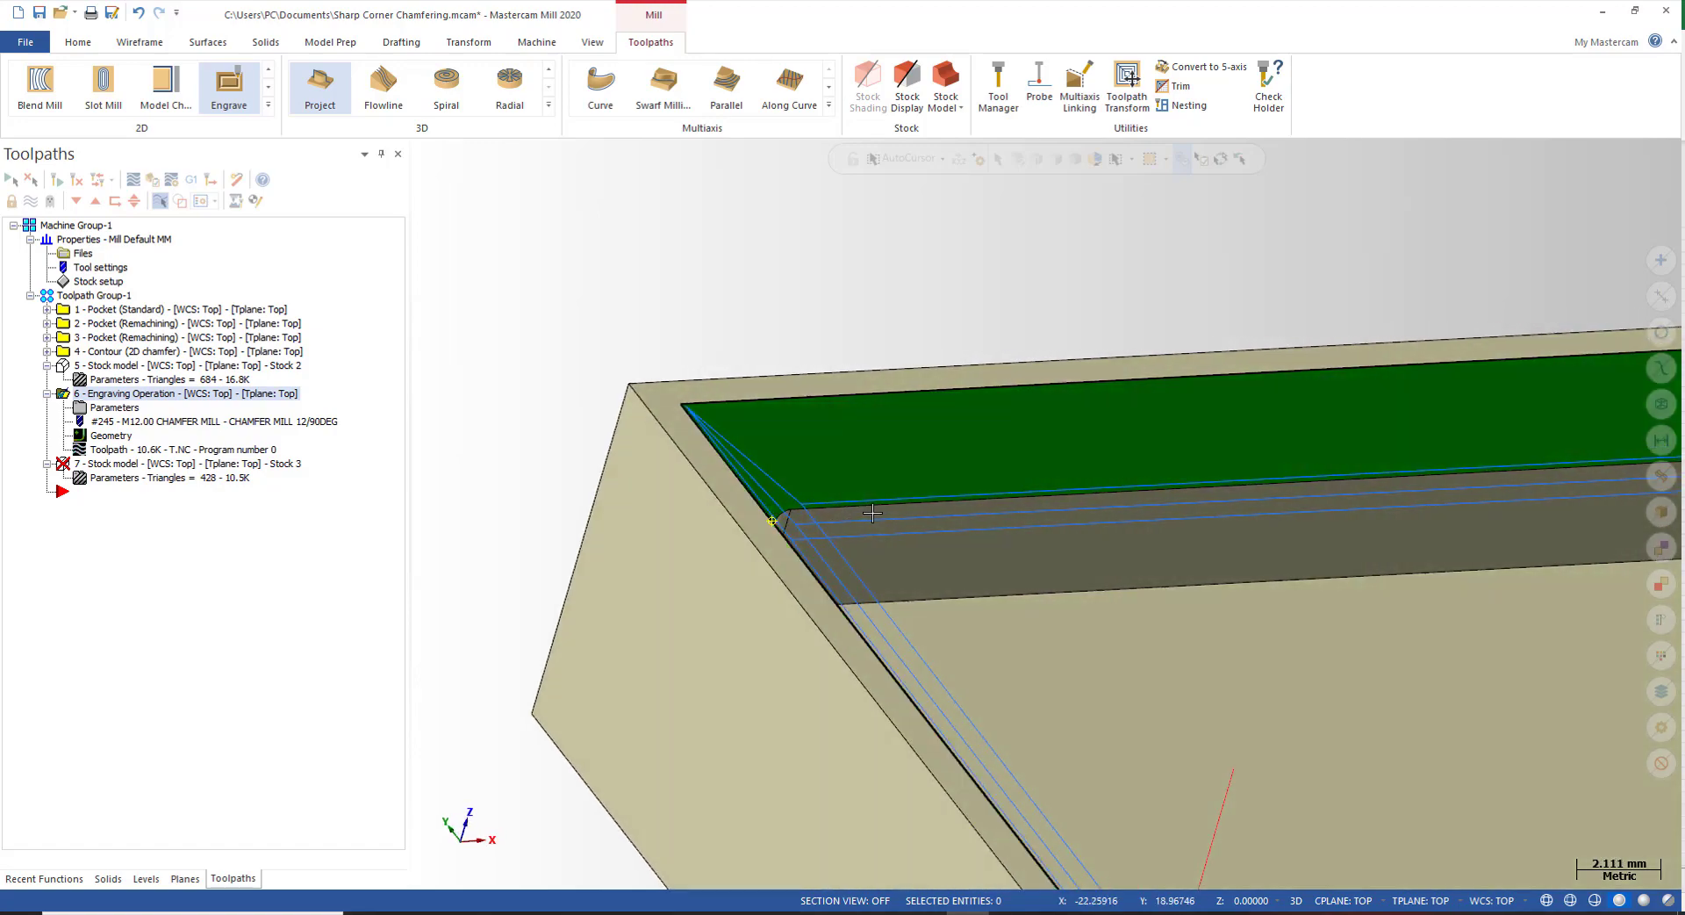
scroll(834, 479, down, 3)
middle_drag(873, 514, 737, 343)
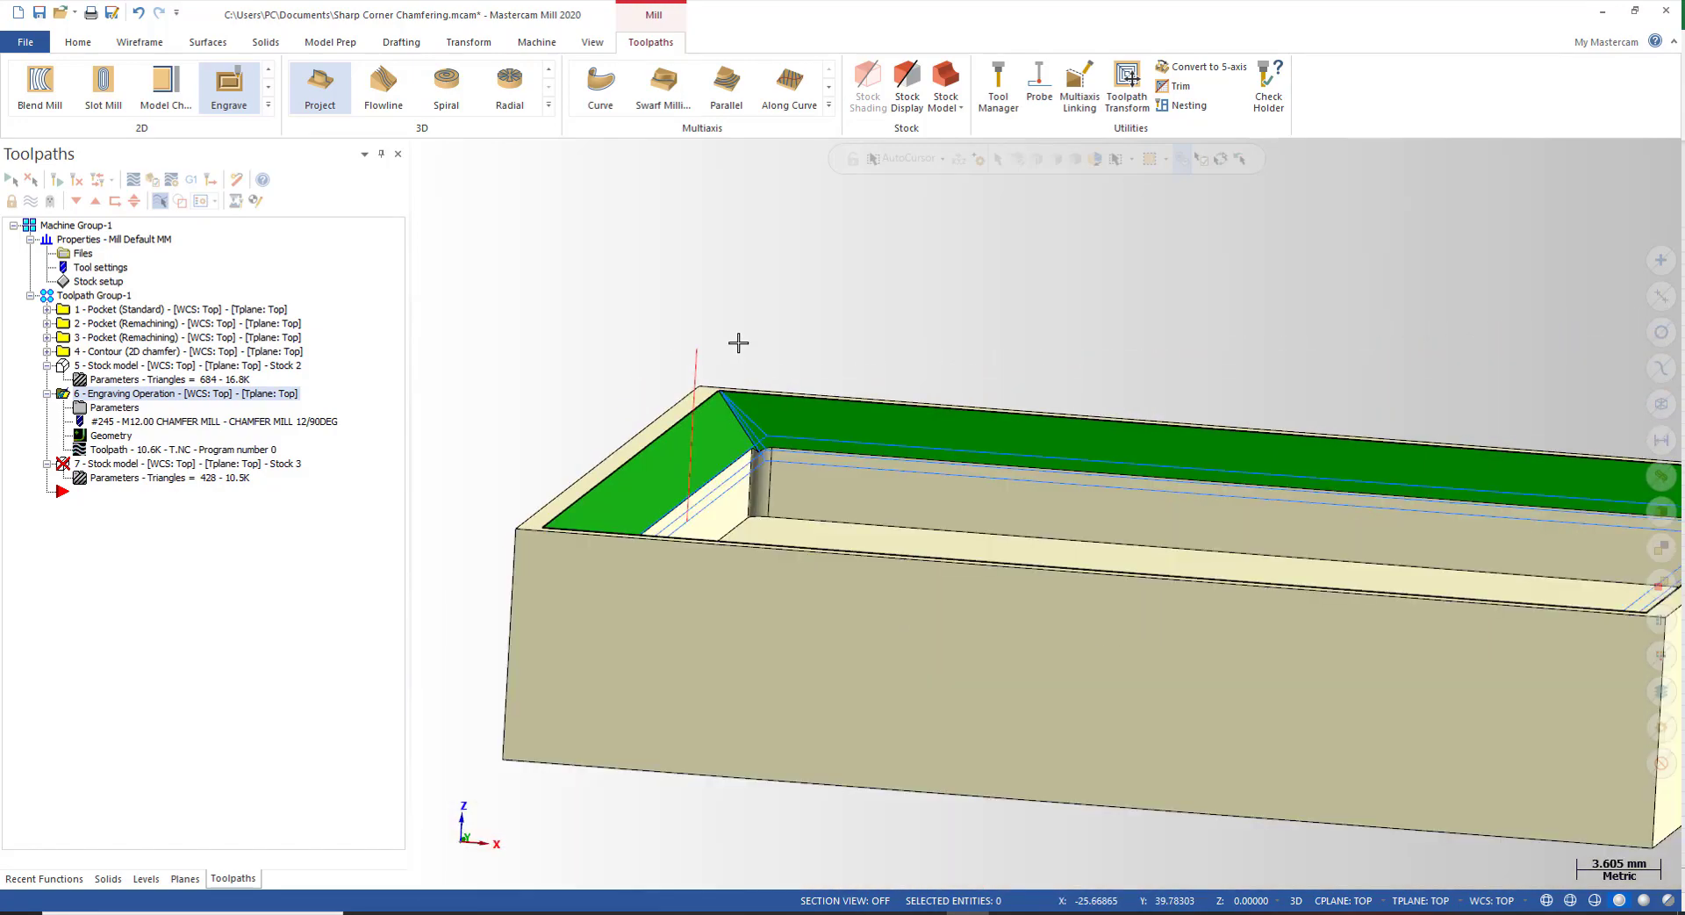
scroll(793, 479, down, 2)
middle_drag(793, 479, 908, 372)
scroll(823, 510, down, 3)
key(alt+1)
scroll(908, 371, down, 2)
middle_drag(888, 455, 938, 426)
scroll(877, 407, up, 3)
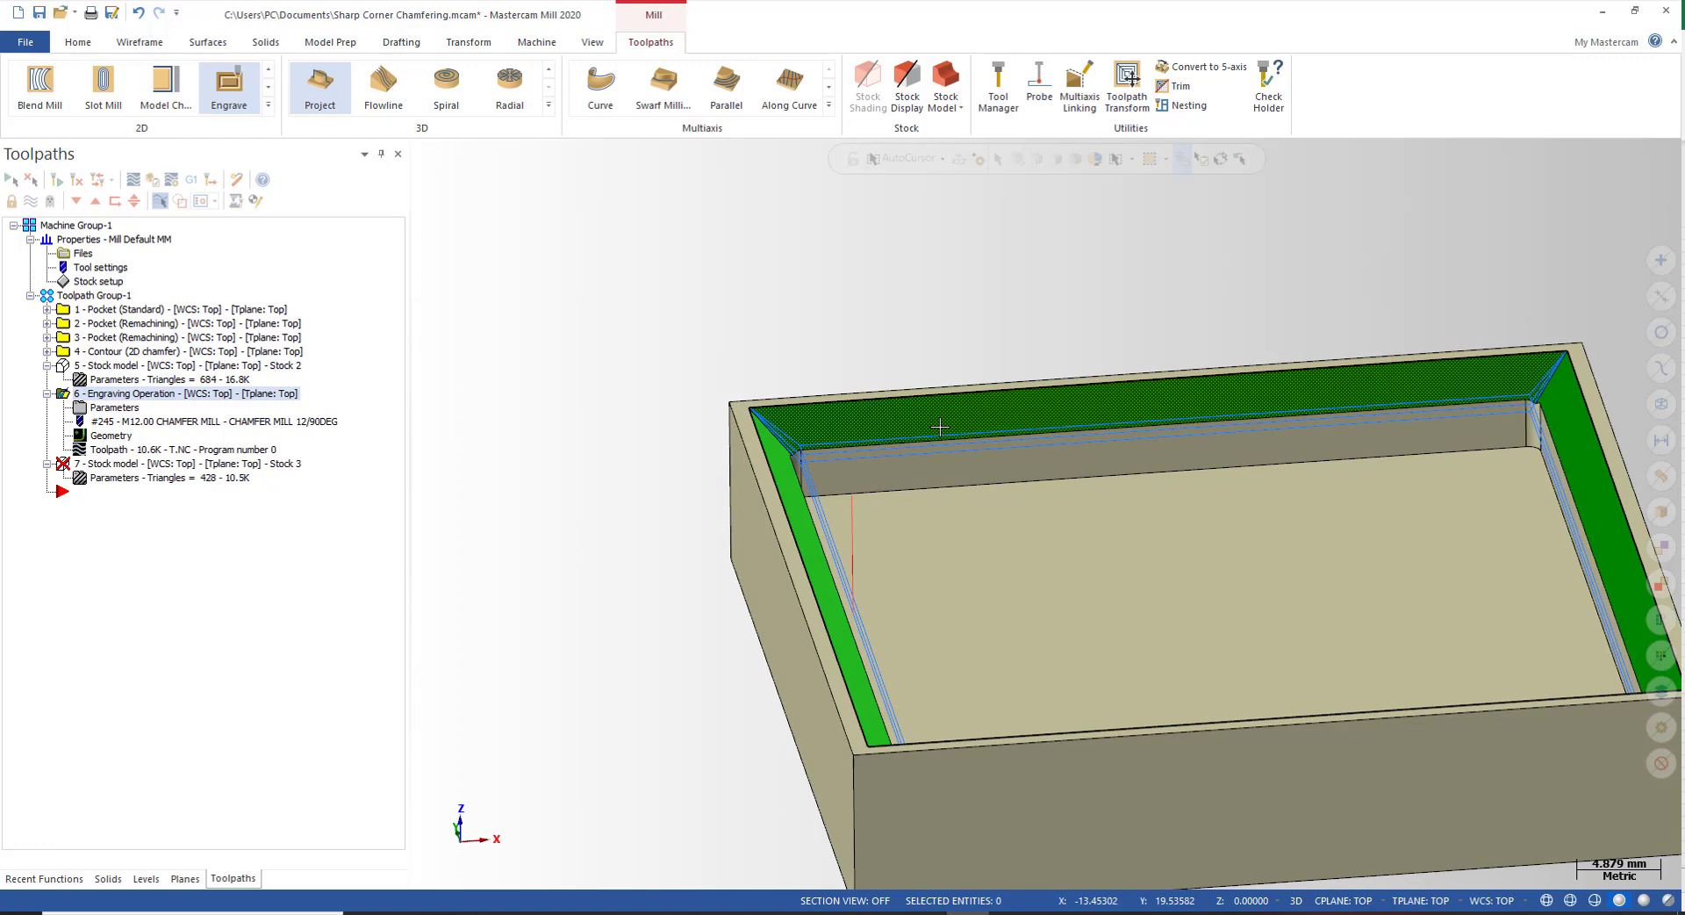
middle_drag(868, 458, 864, 467)
scroll(773, 412, up, 3)
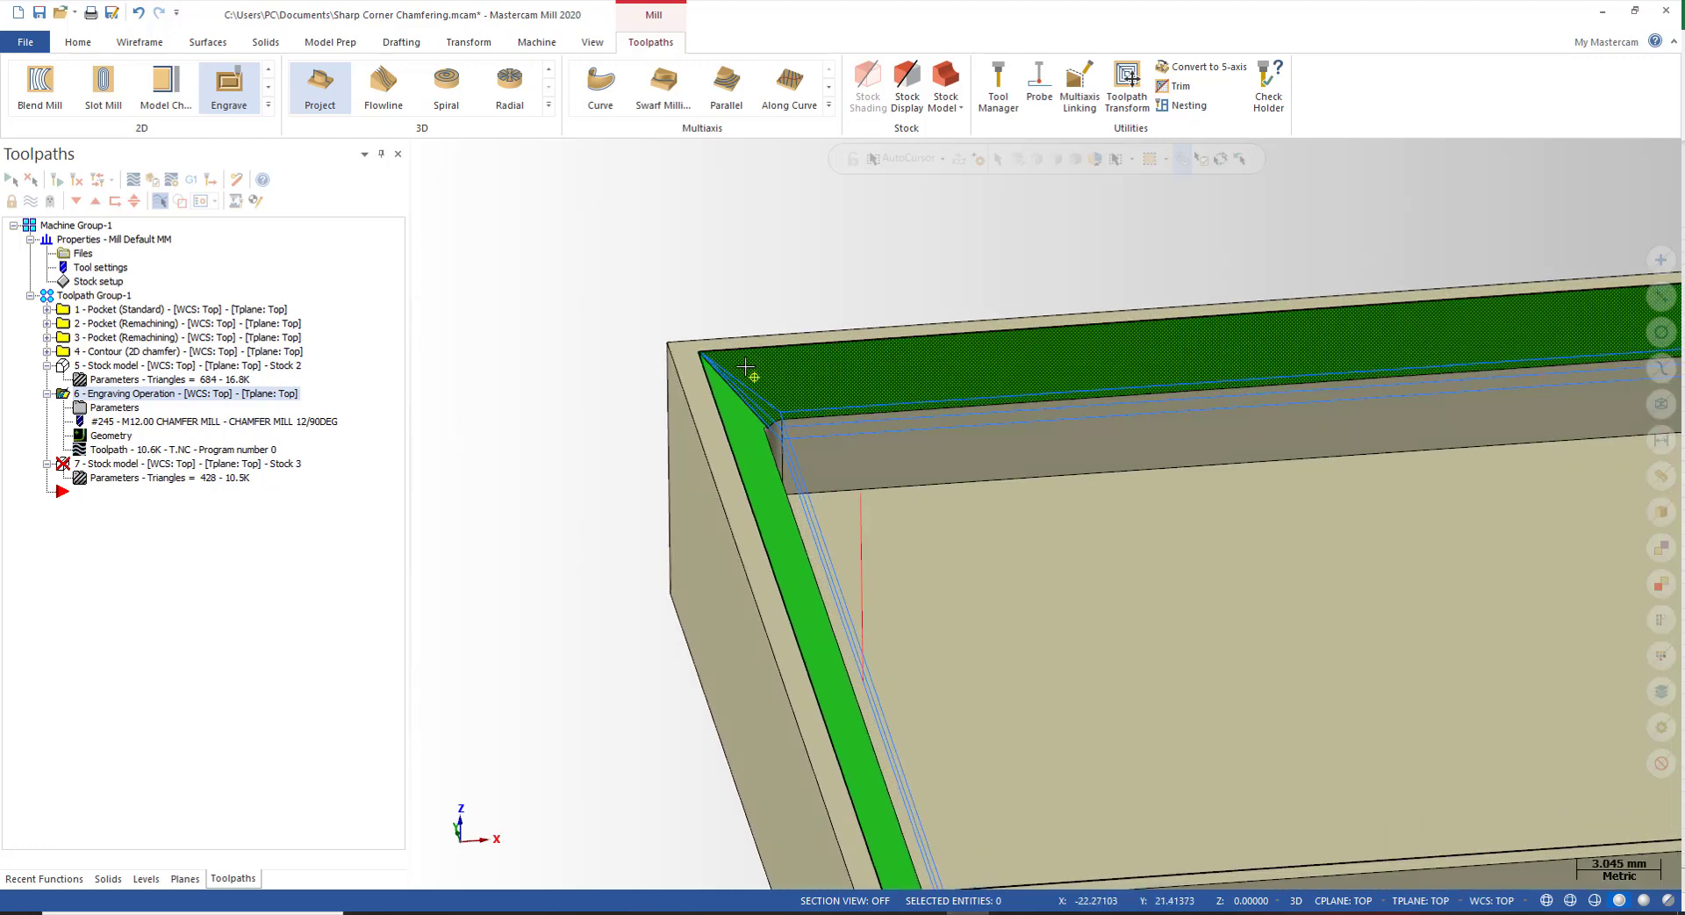
middle_drag(745, 375, 752, 371)
scroll(751, 358, up, 3)
scroll(662, 373, up, 2)
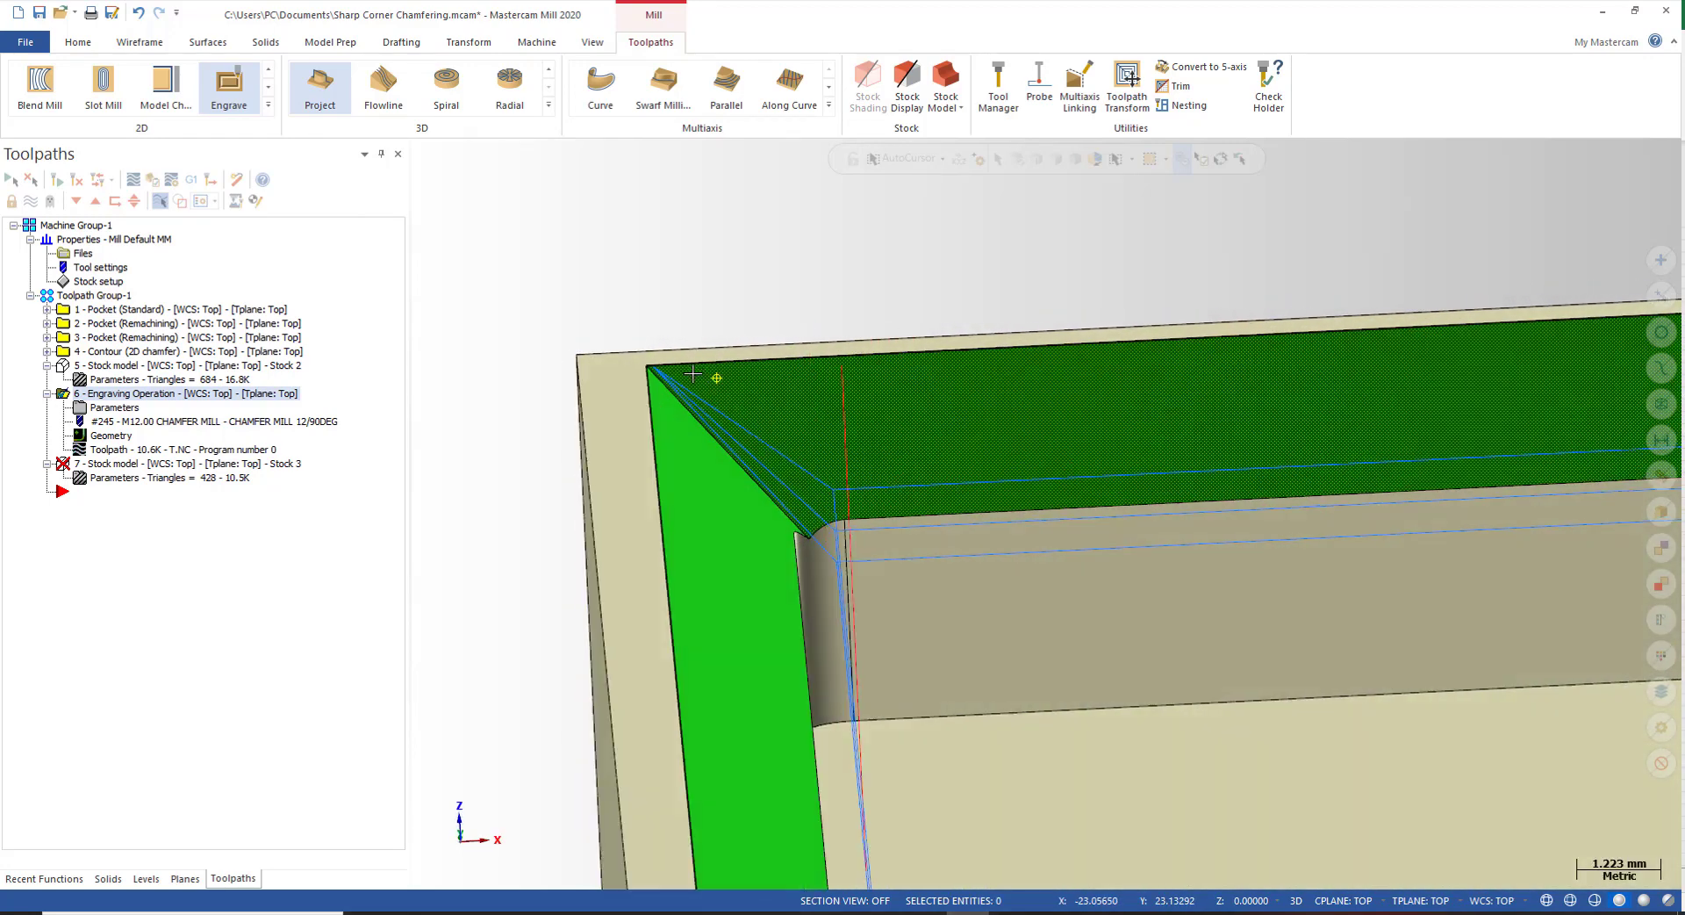
click(115, 452)
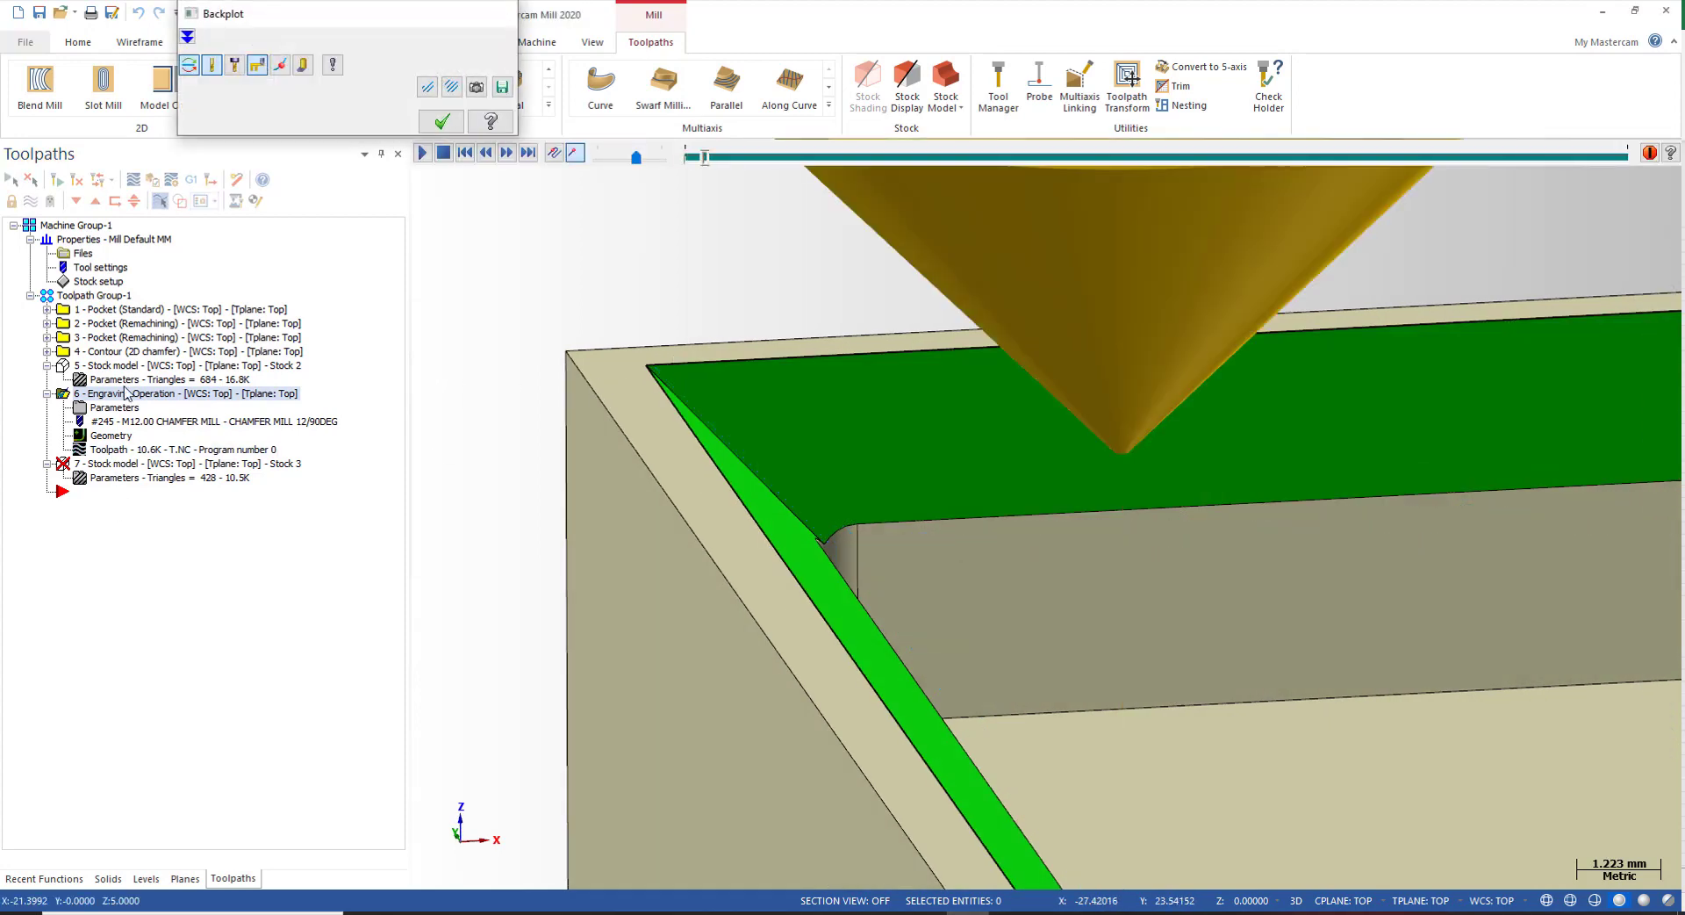
key(Escape)
Turn off depth cuts in the engraving operation and regenerate its toolpath
click(114, 409)
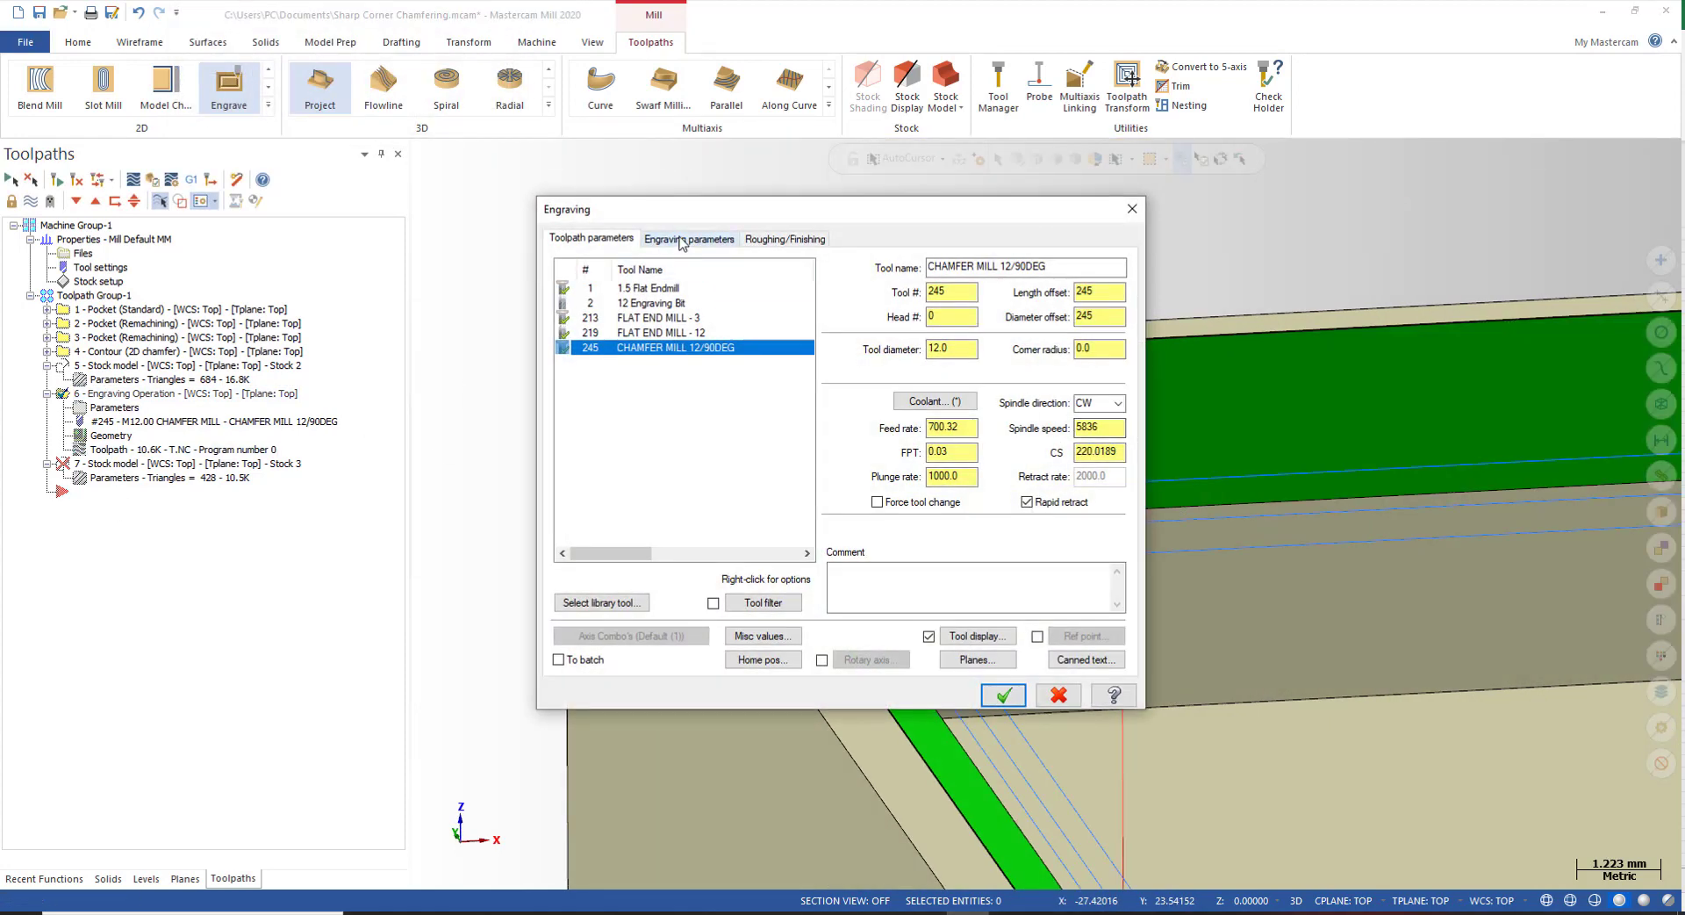
click(699, 240)
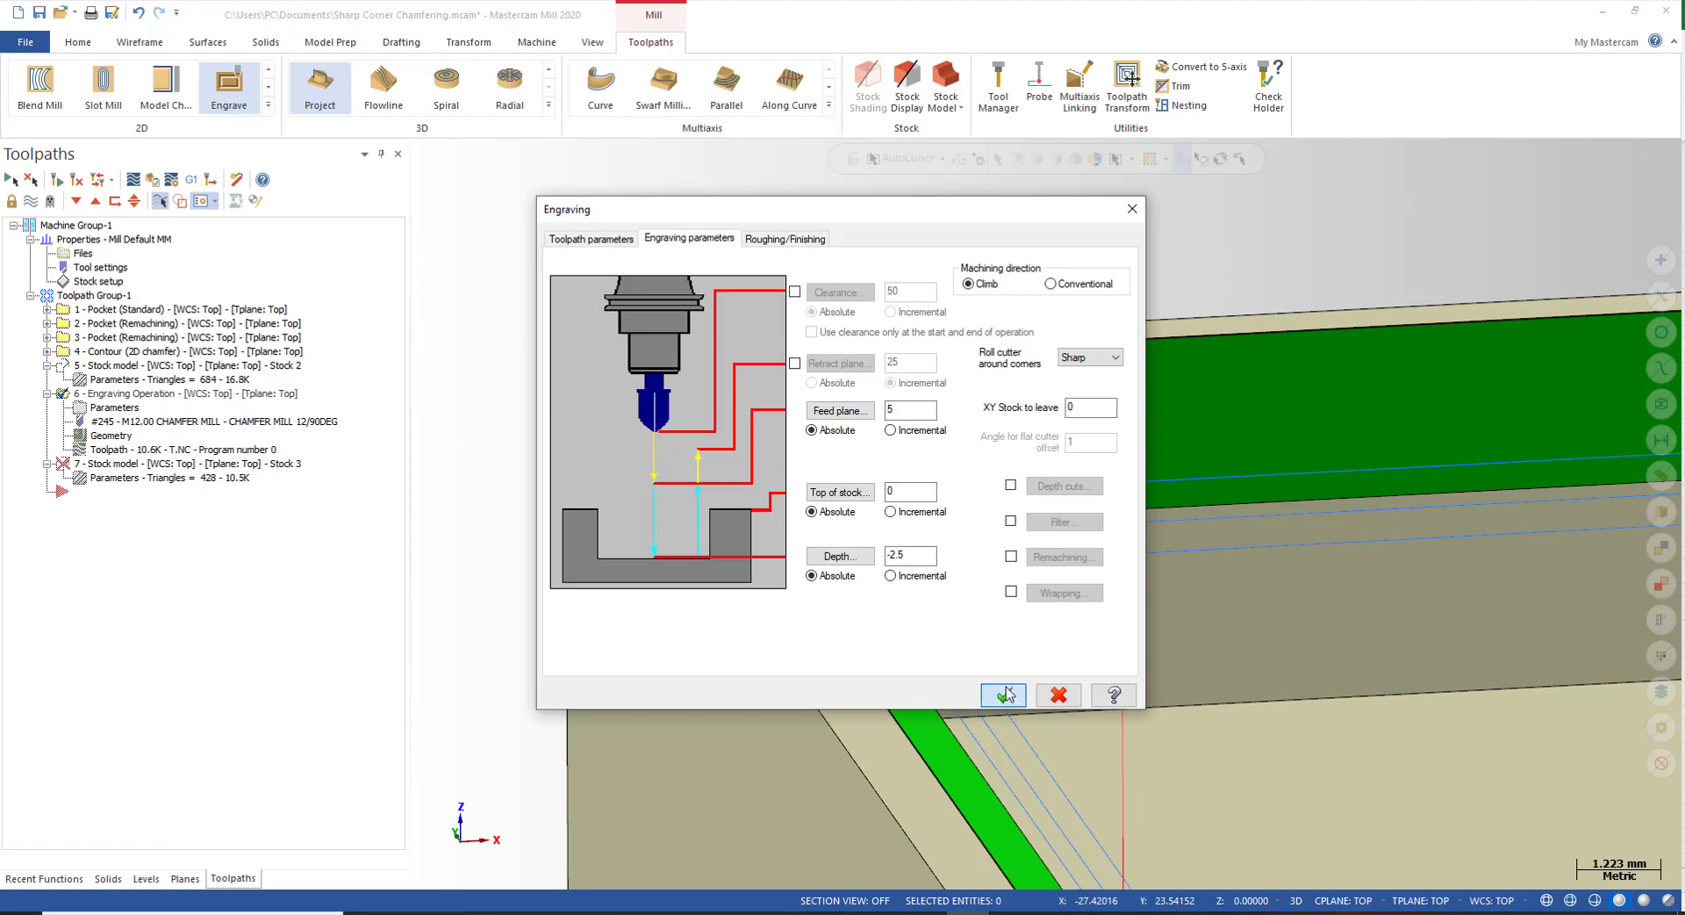
click(1003, 694)
click(56, 181)
Backplot the engraving operation to the top of the first sharp corner and inspect the tool tip there
click(114, 450)
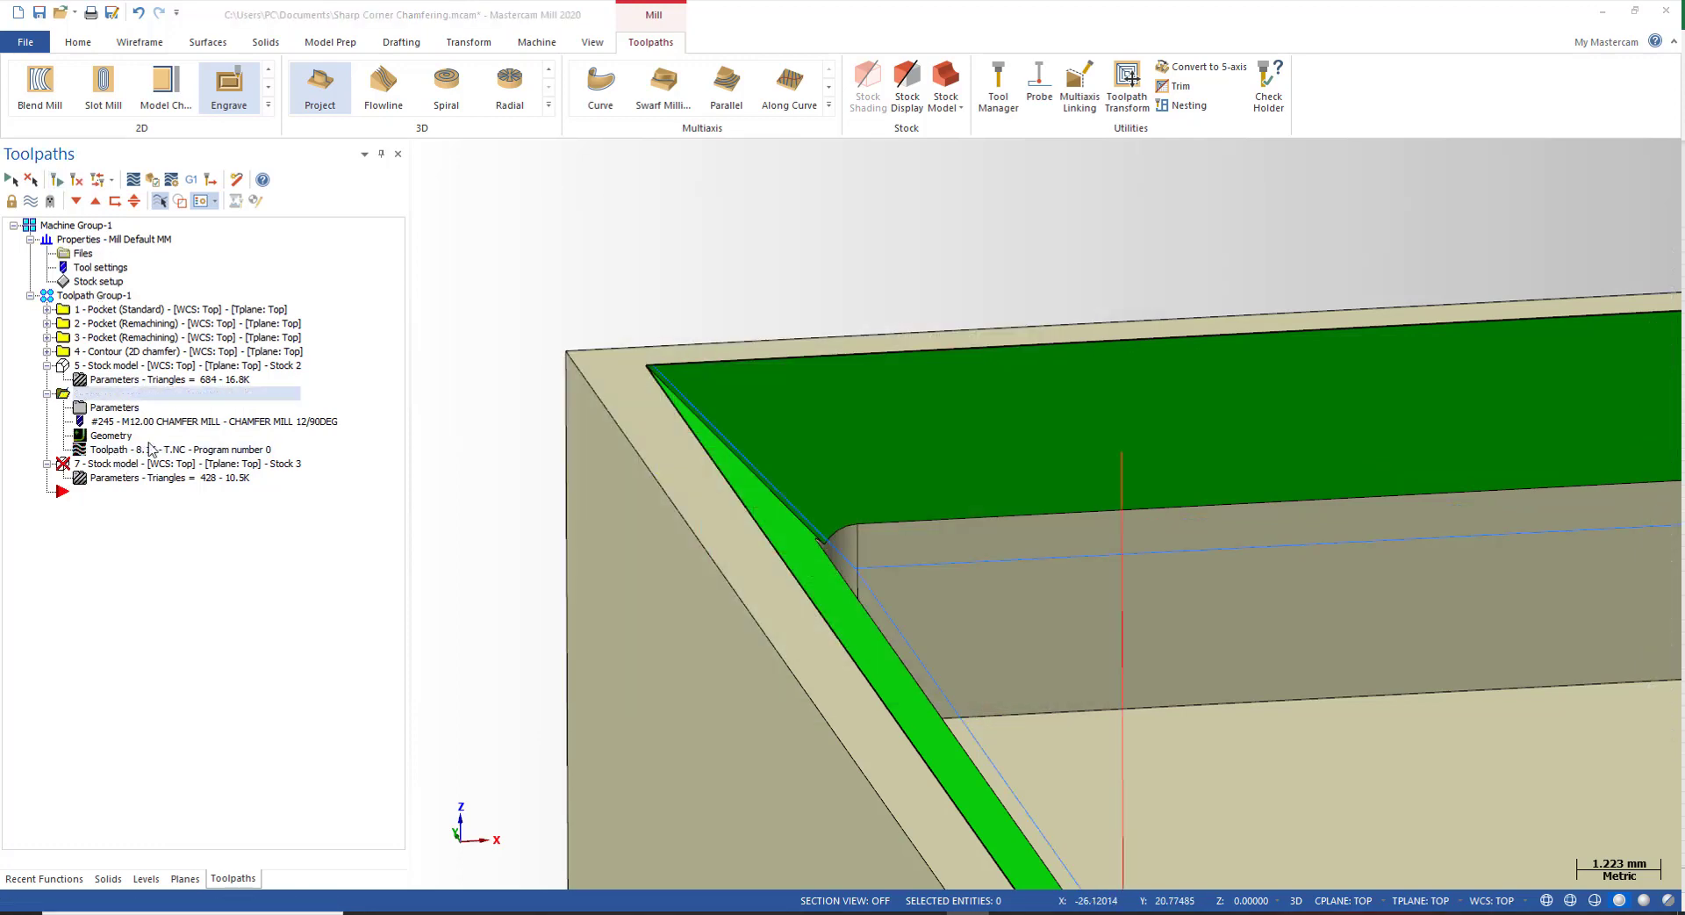
middle_drag(1009, 377, 993, 320)
key(s)
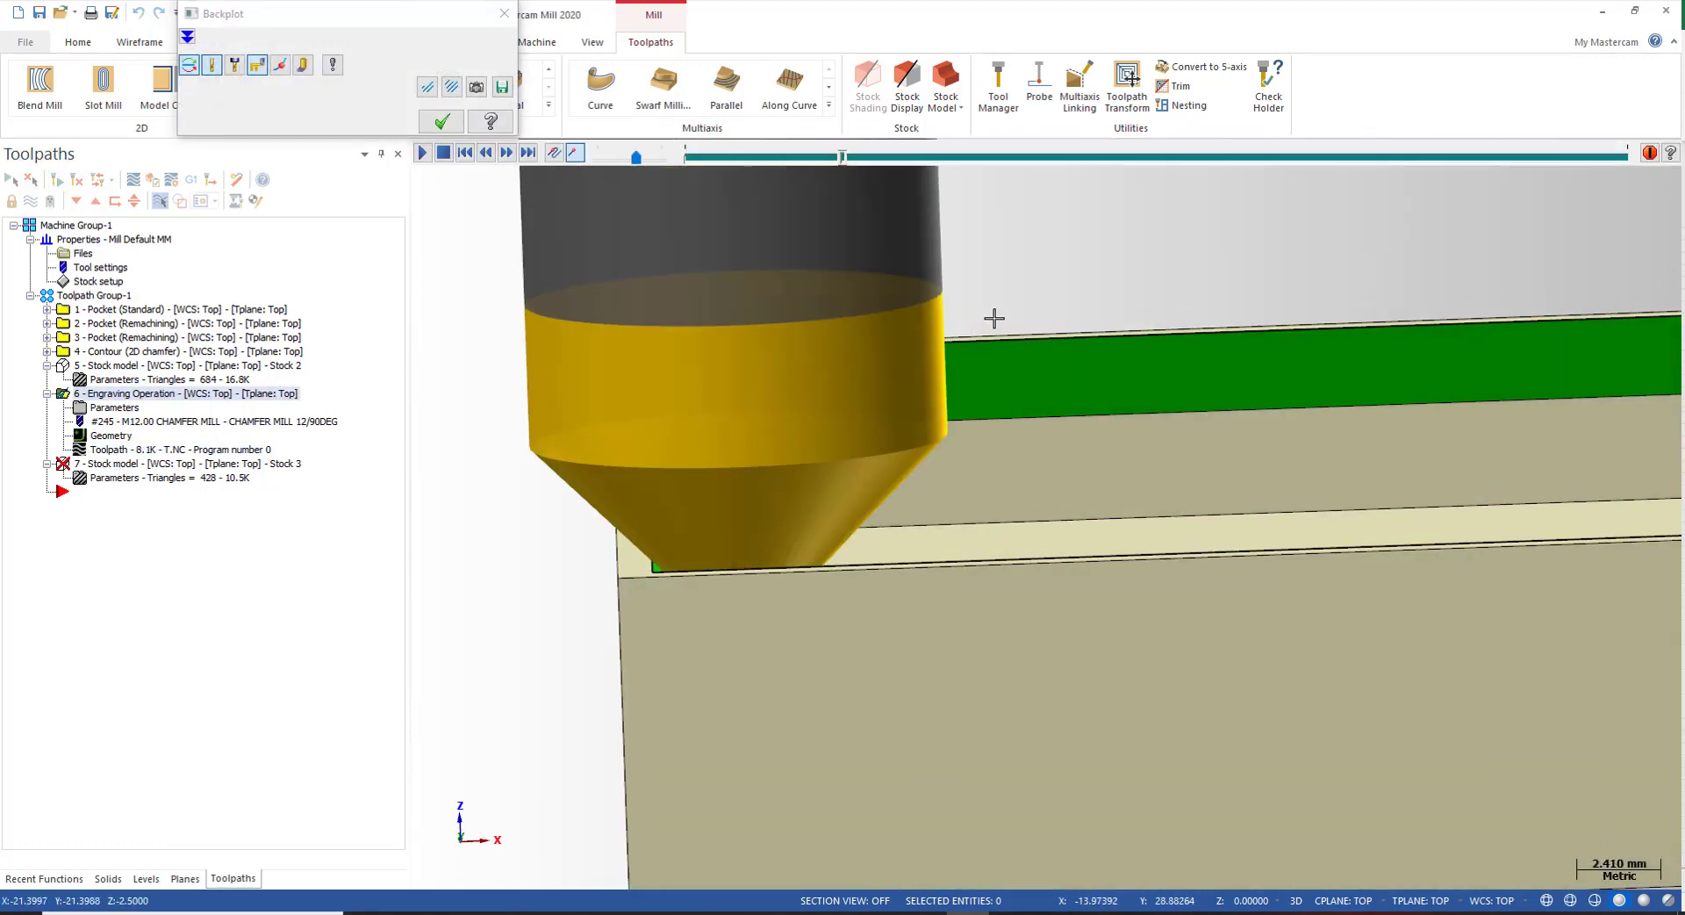
key(s)
key(b)
key(s)
middle_drag(837, 431, 755, 527)
scroll(1000, 489, down, 3)
middle_drag(1001, 489, 753, 626)
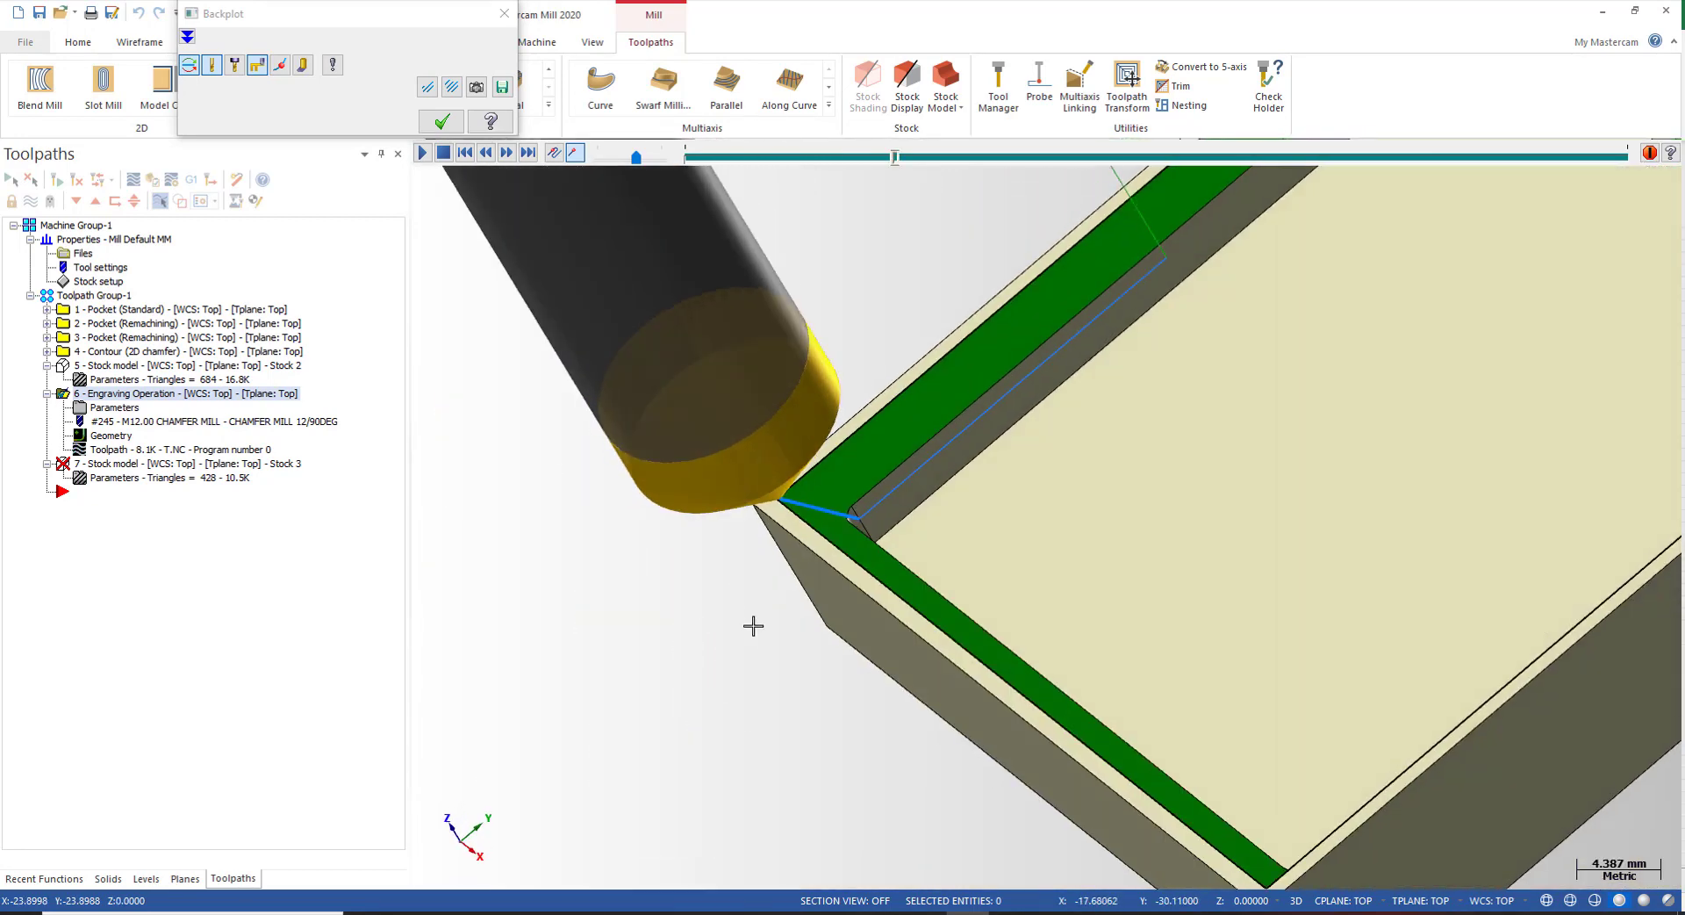
scroll(818, 528, up, 5)
middle_drag(725, 450, 723, 413)
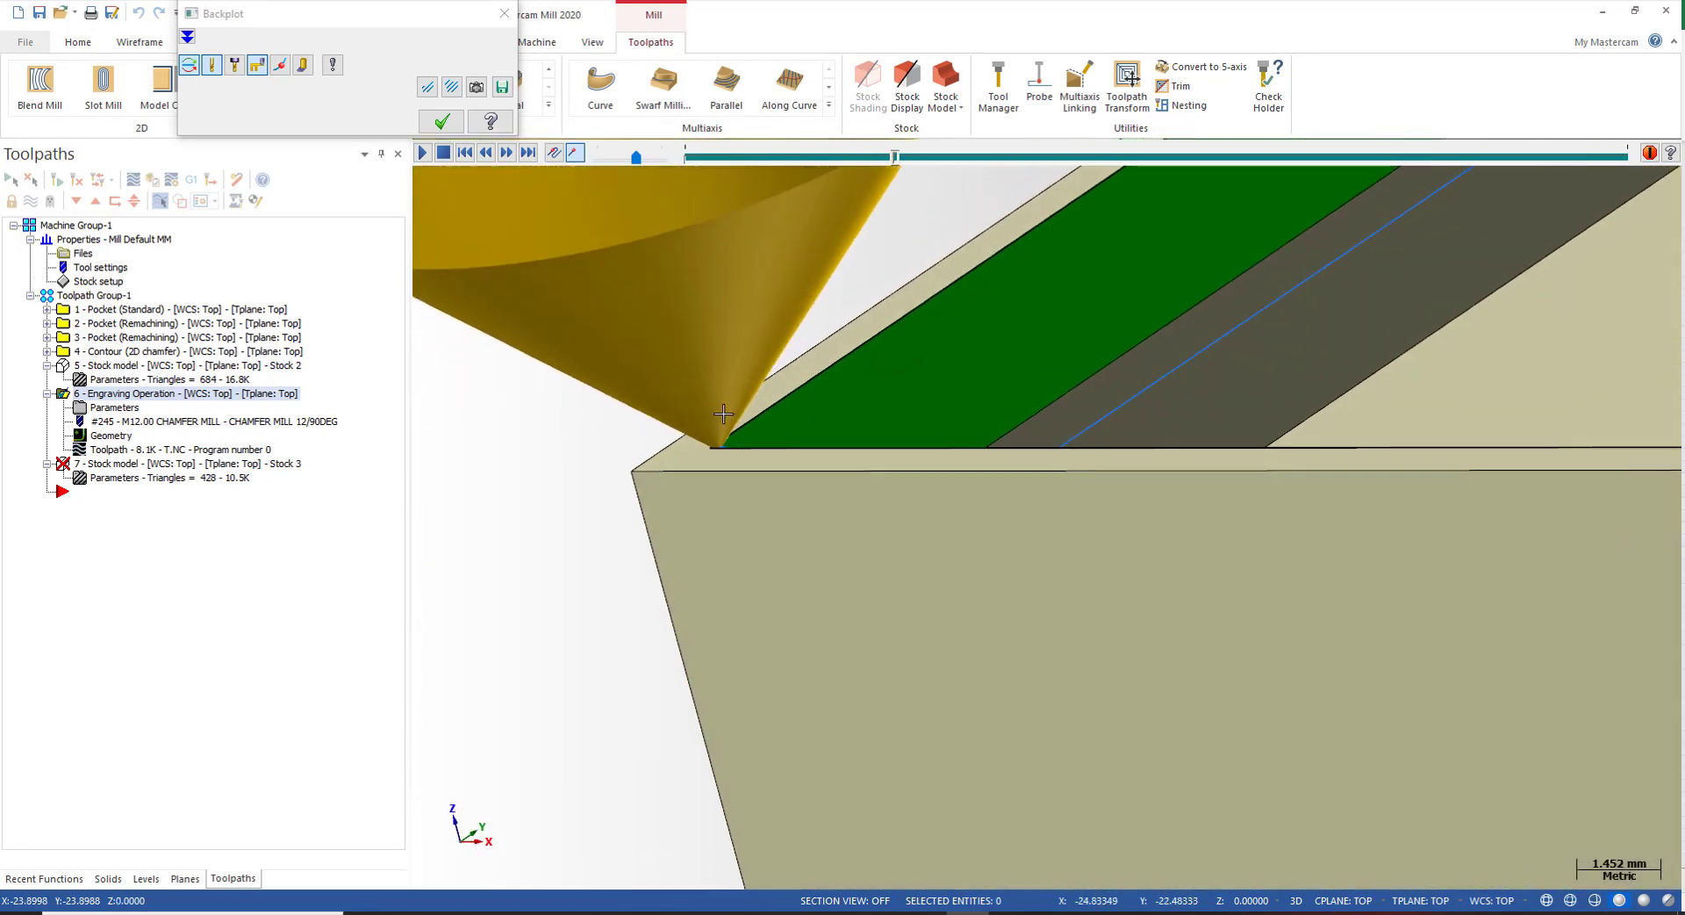
scroll(709, 475, up, 4)
Compare the tool tip with the chamfer corner in the front view and from other angles, stepping the backplot through the corner move, and close the backplot
key(alt+2)
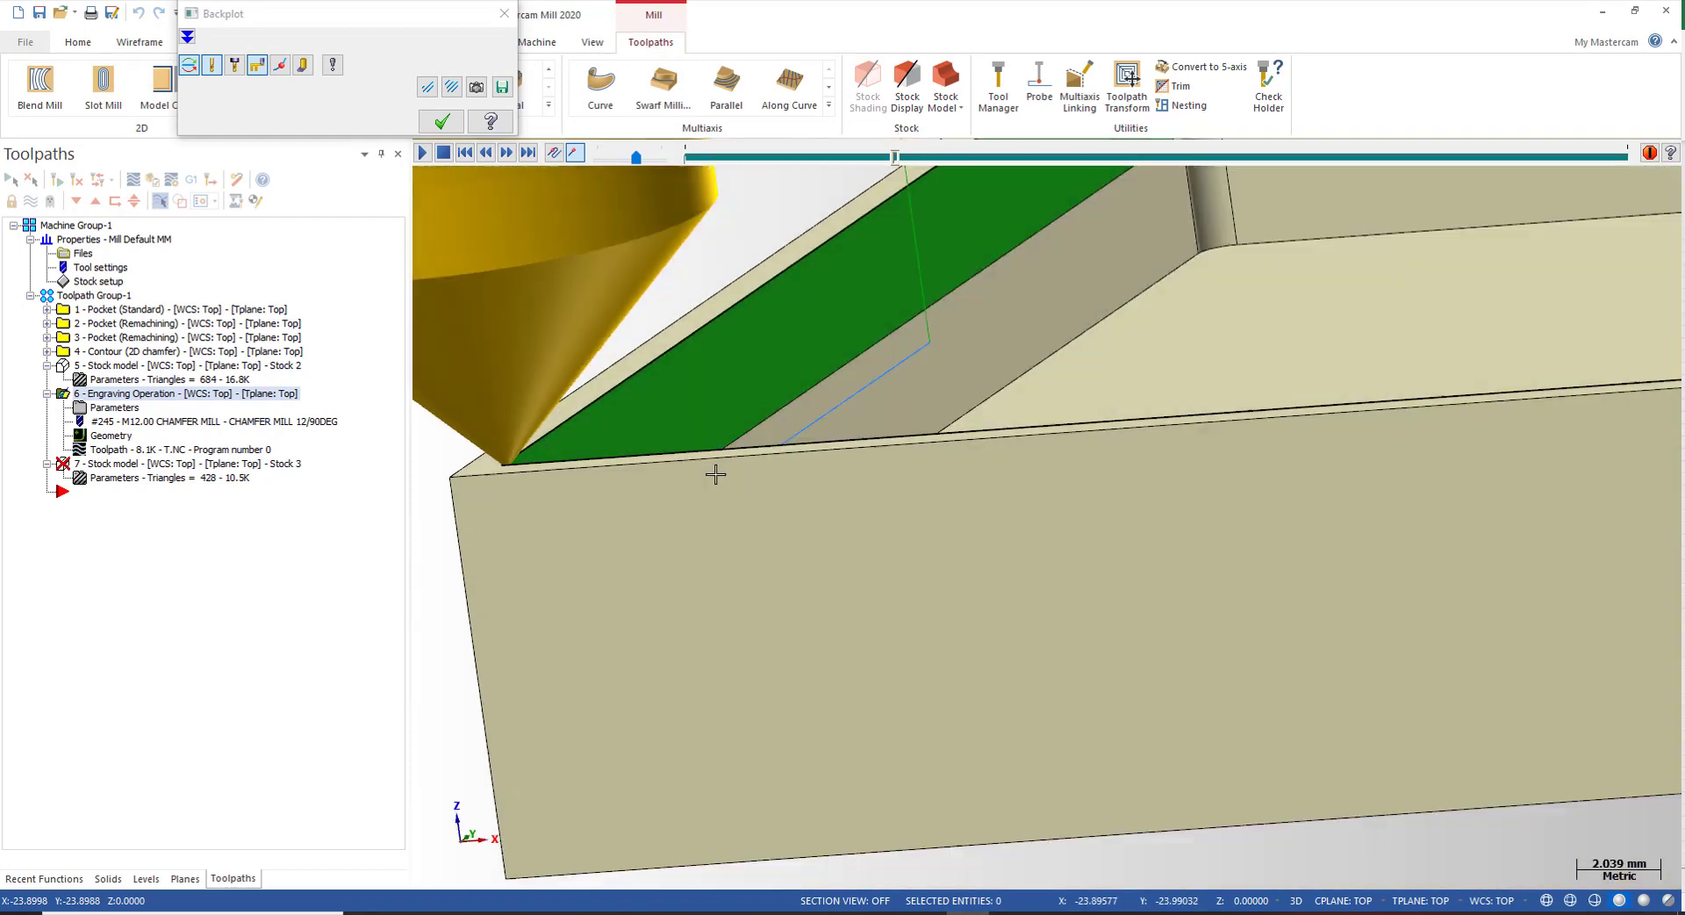
scroll(864, 365, down, 3)
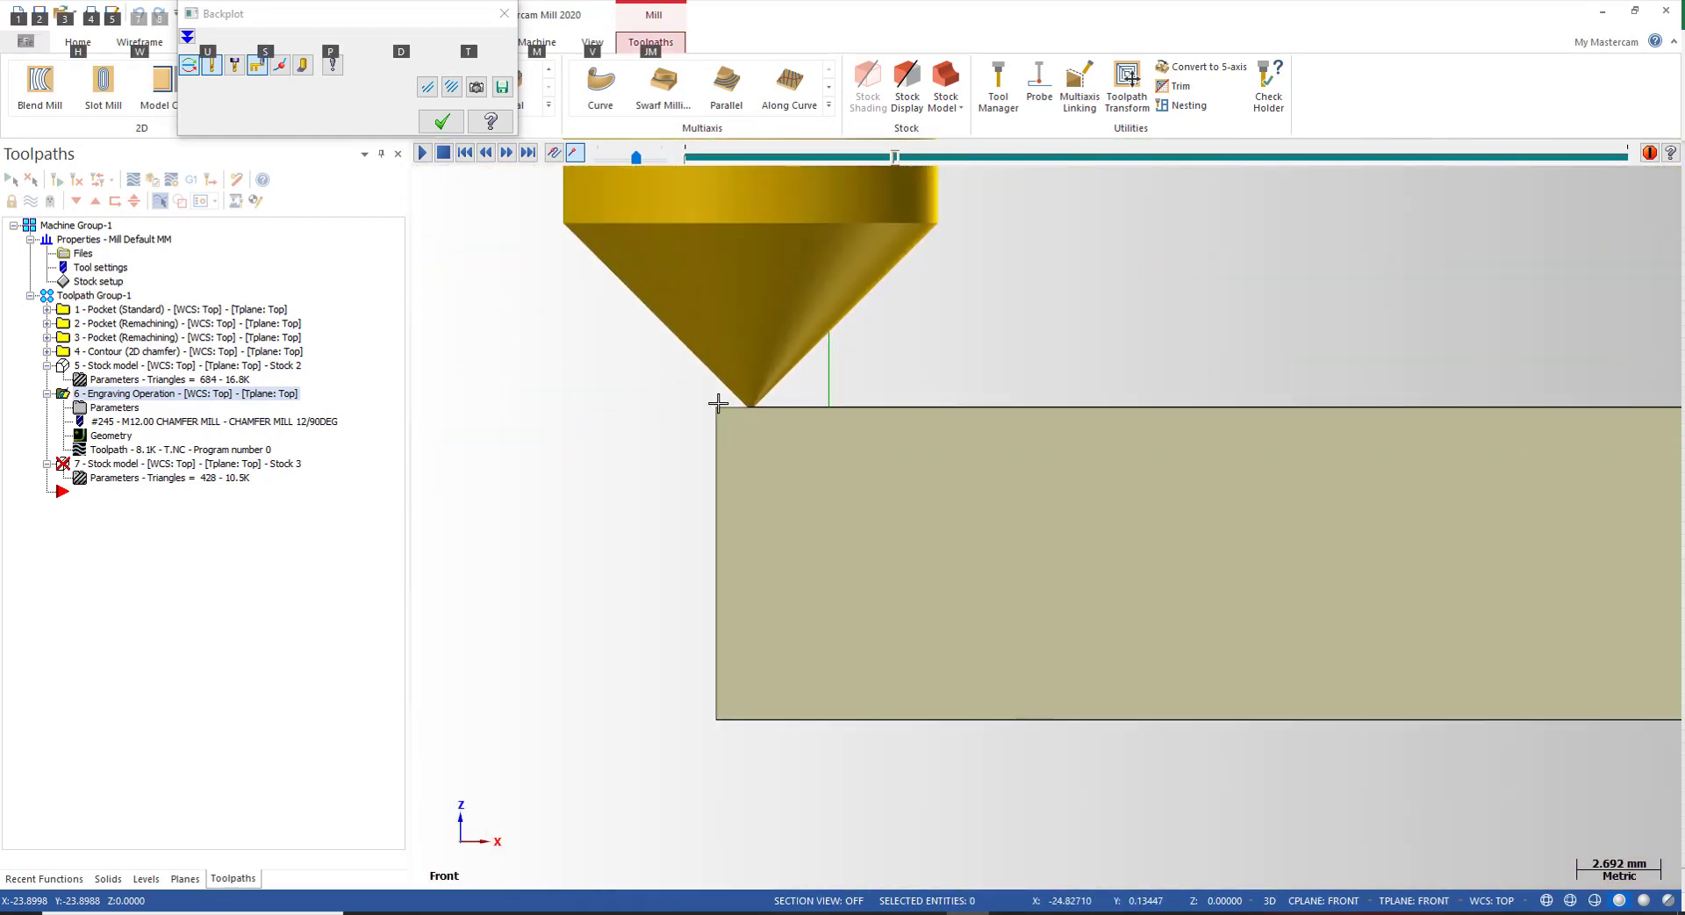
middle_drag(714, 403, 696, 512)
scroll(931, 415, up, 2)
middle_drag(931, 416, 782, 481)
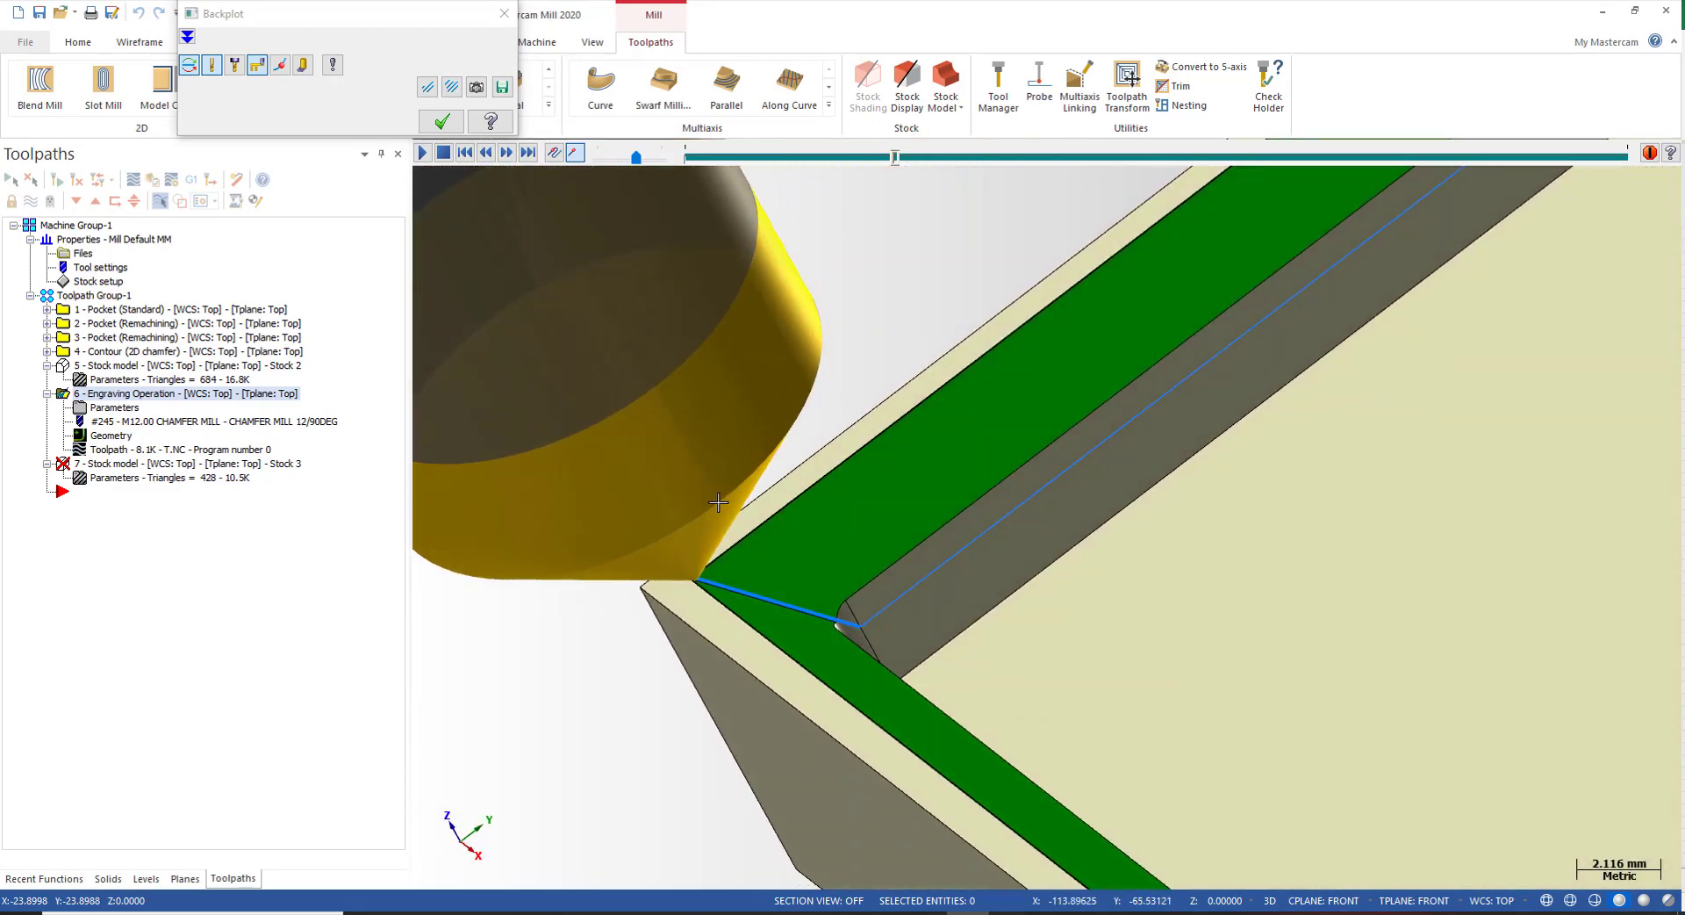
scroll(718, 502, up, 1)
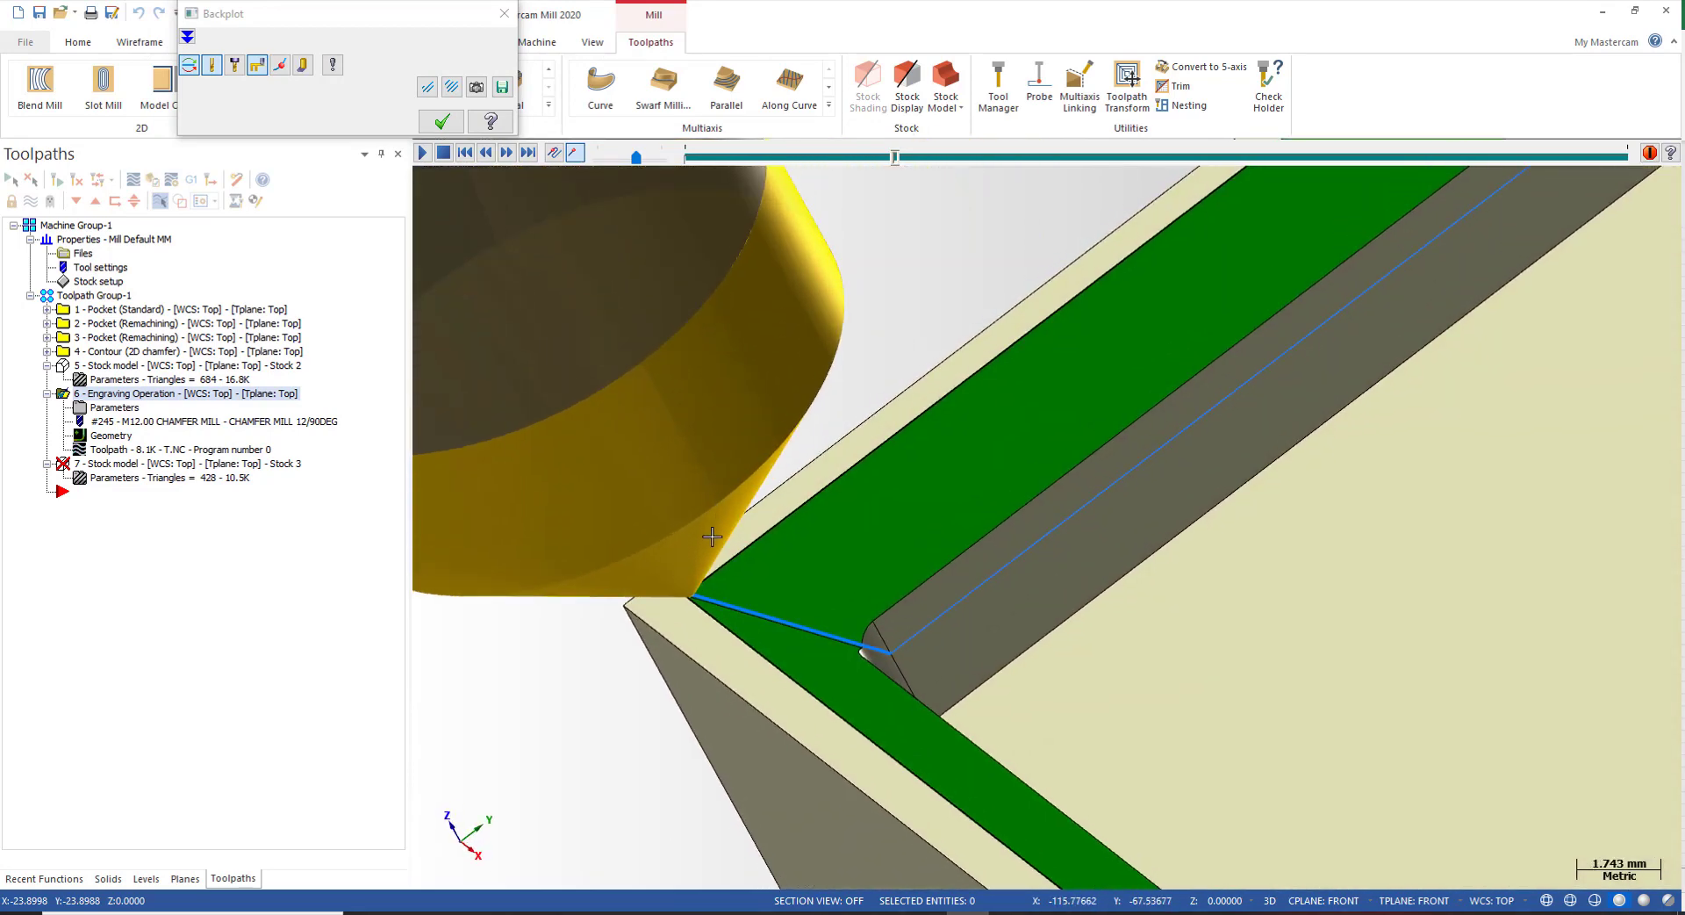
key(alt+2)
scroll(745, 408, up, 3)
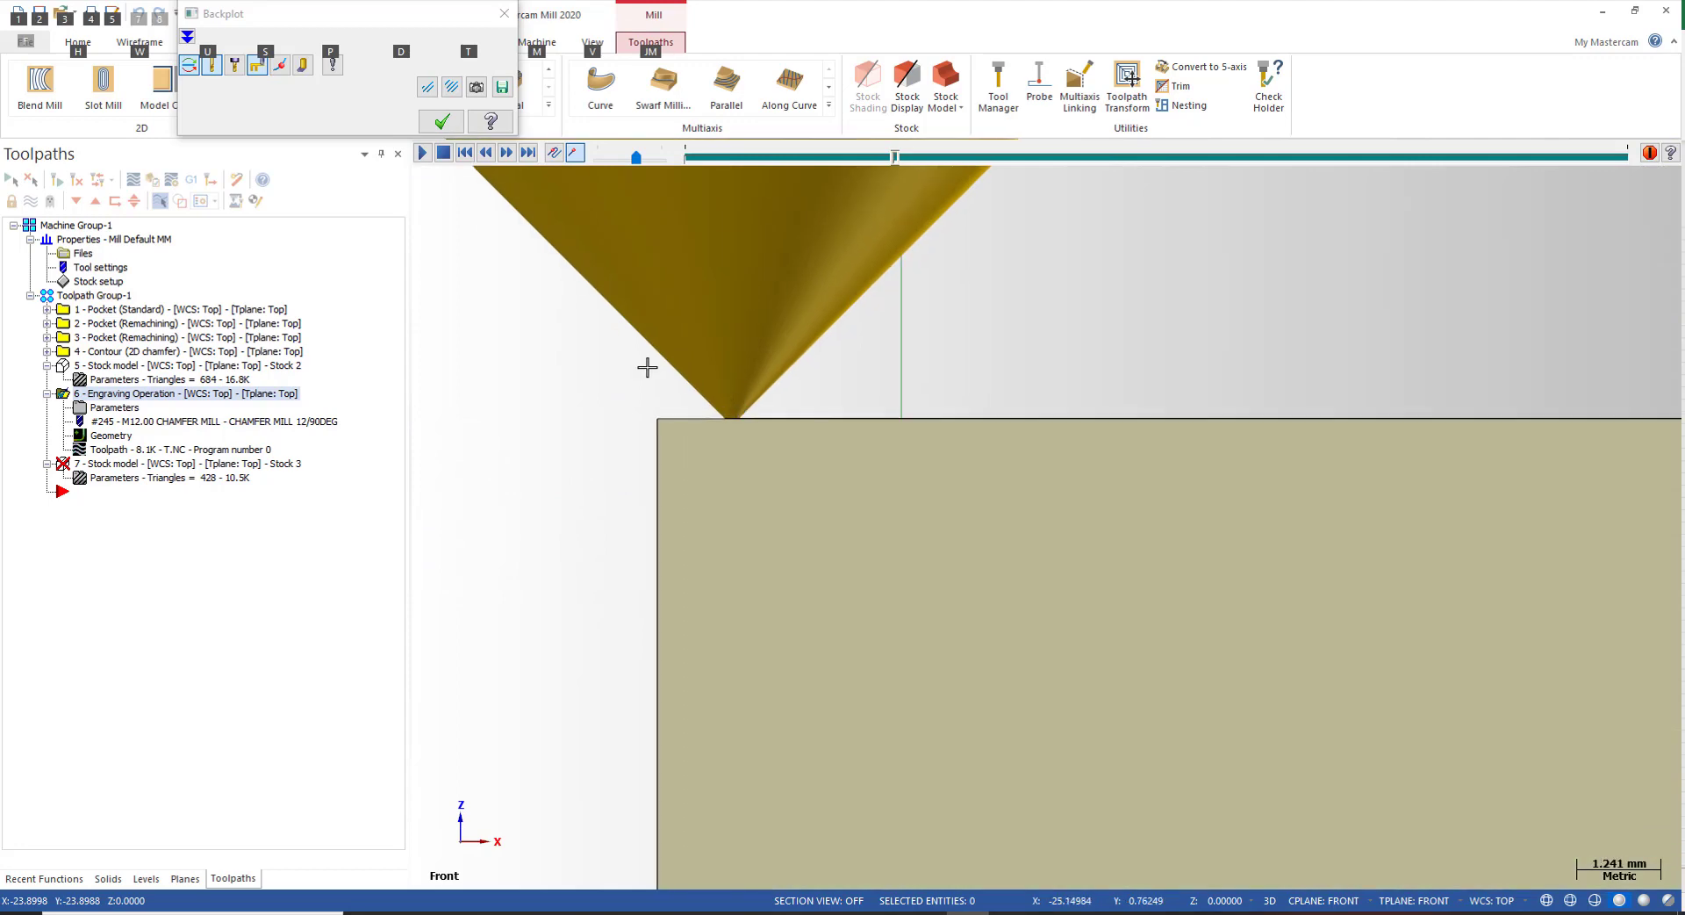
middle_drag(573, 358, 875, 397)
scroll(875, 397, down, 4)
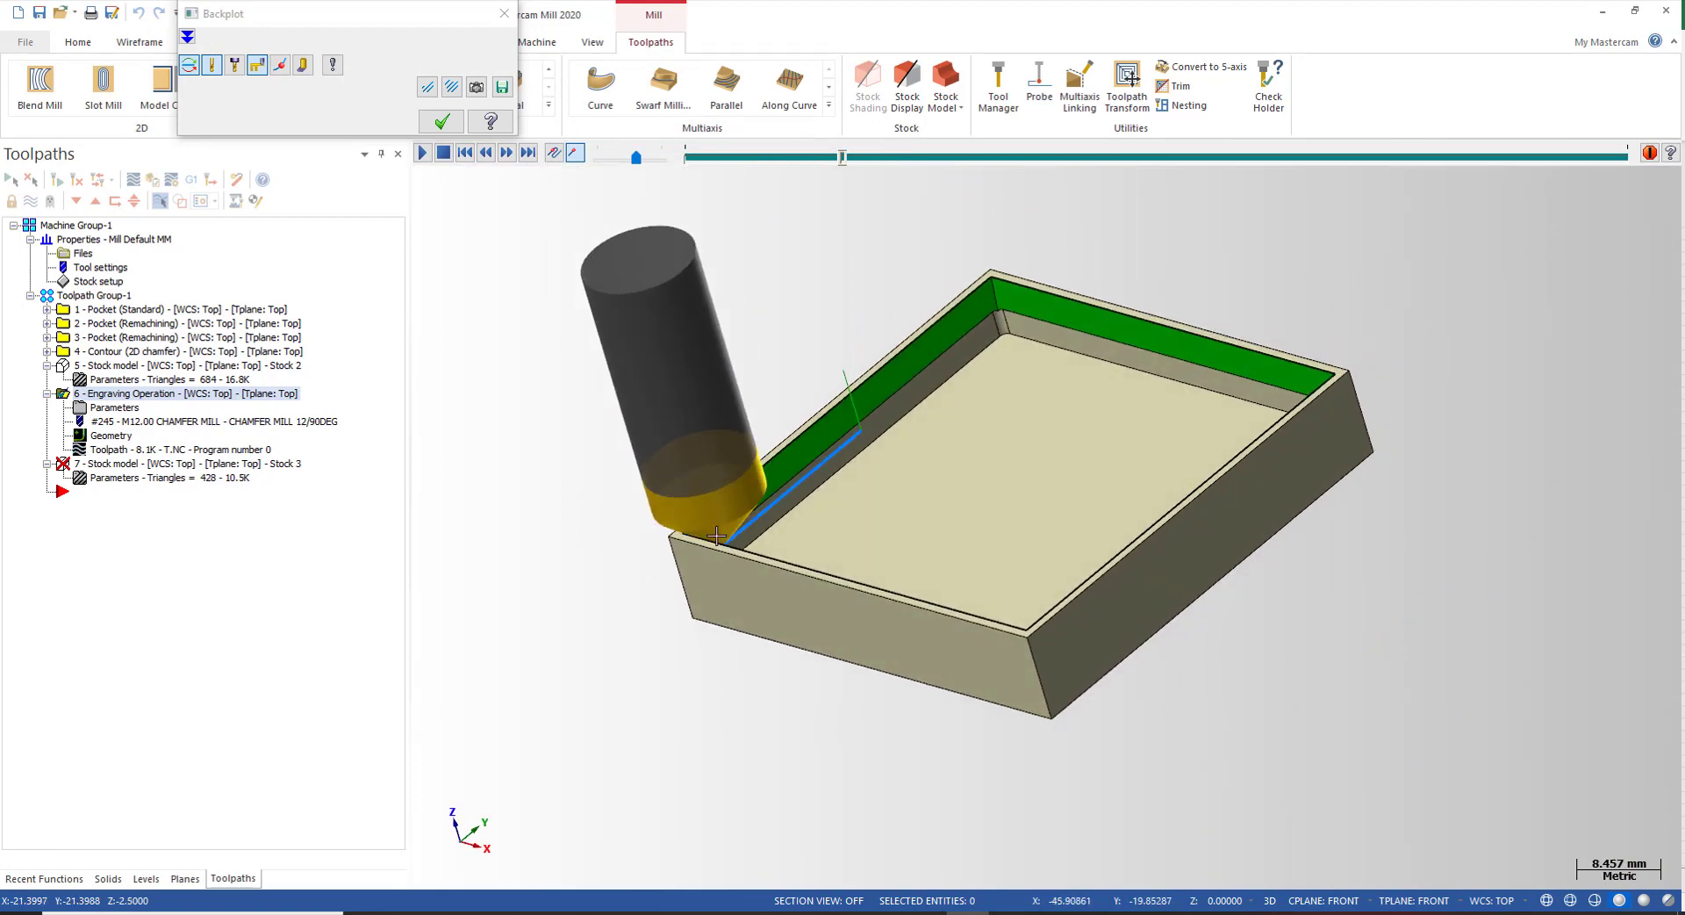
scroll(654, 496, up, 7)
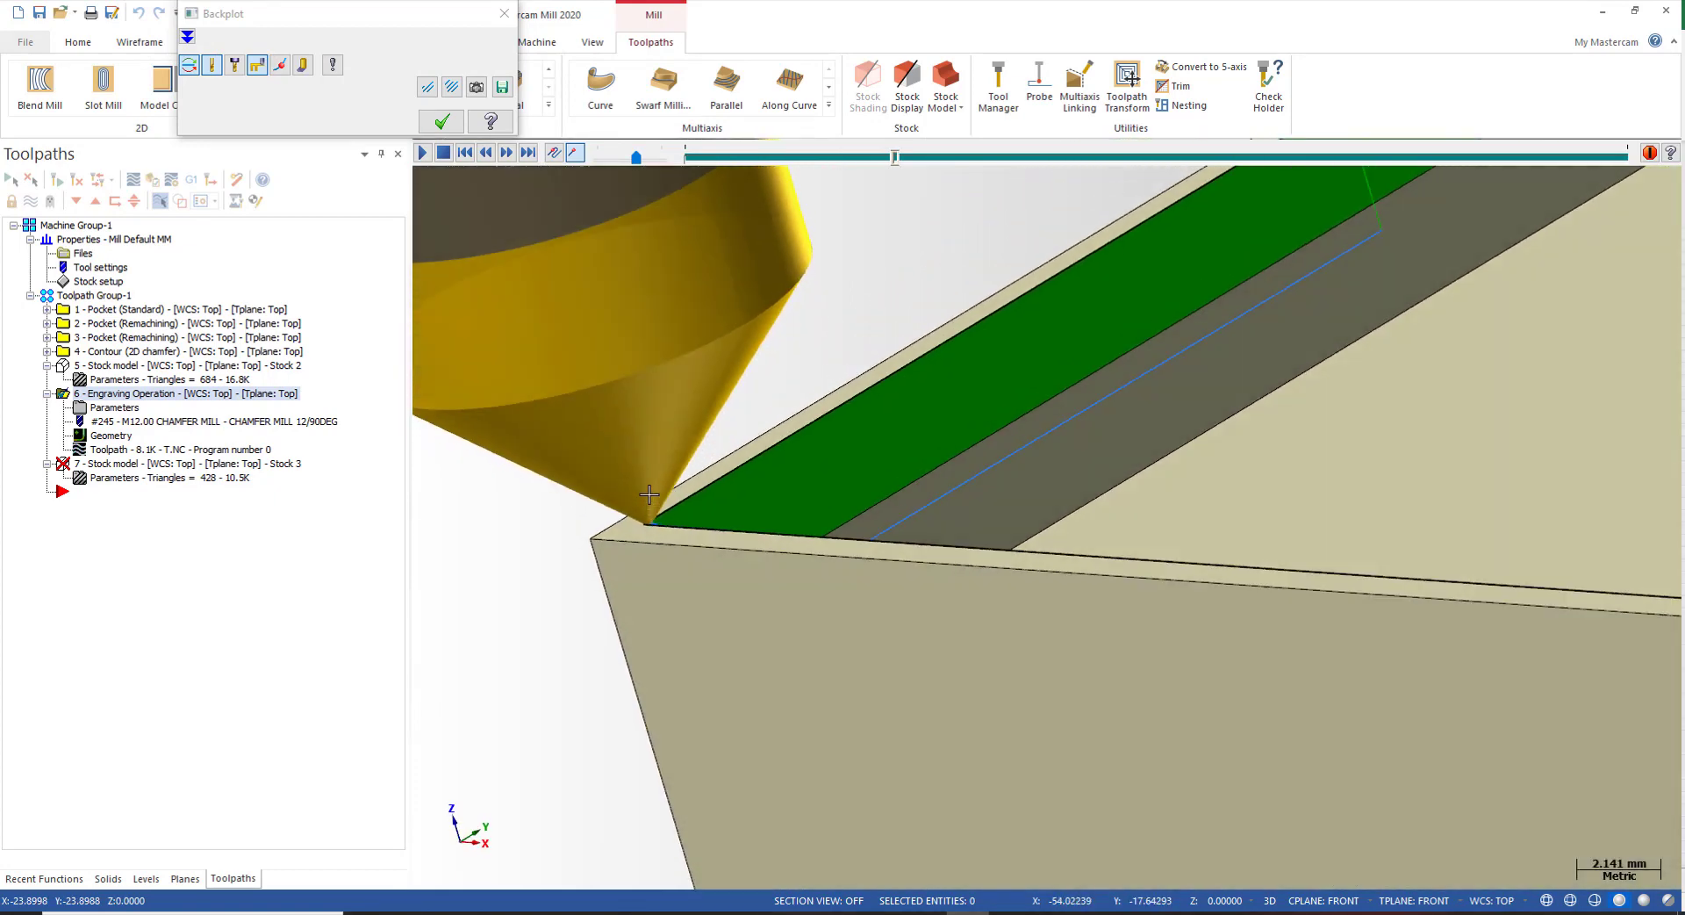
middle_drag(649, 495, 651, 520)
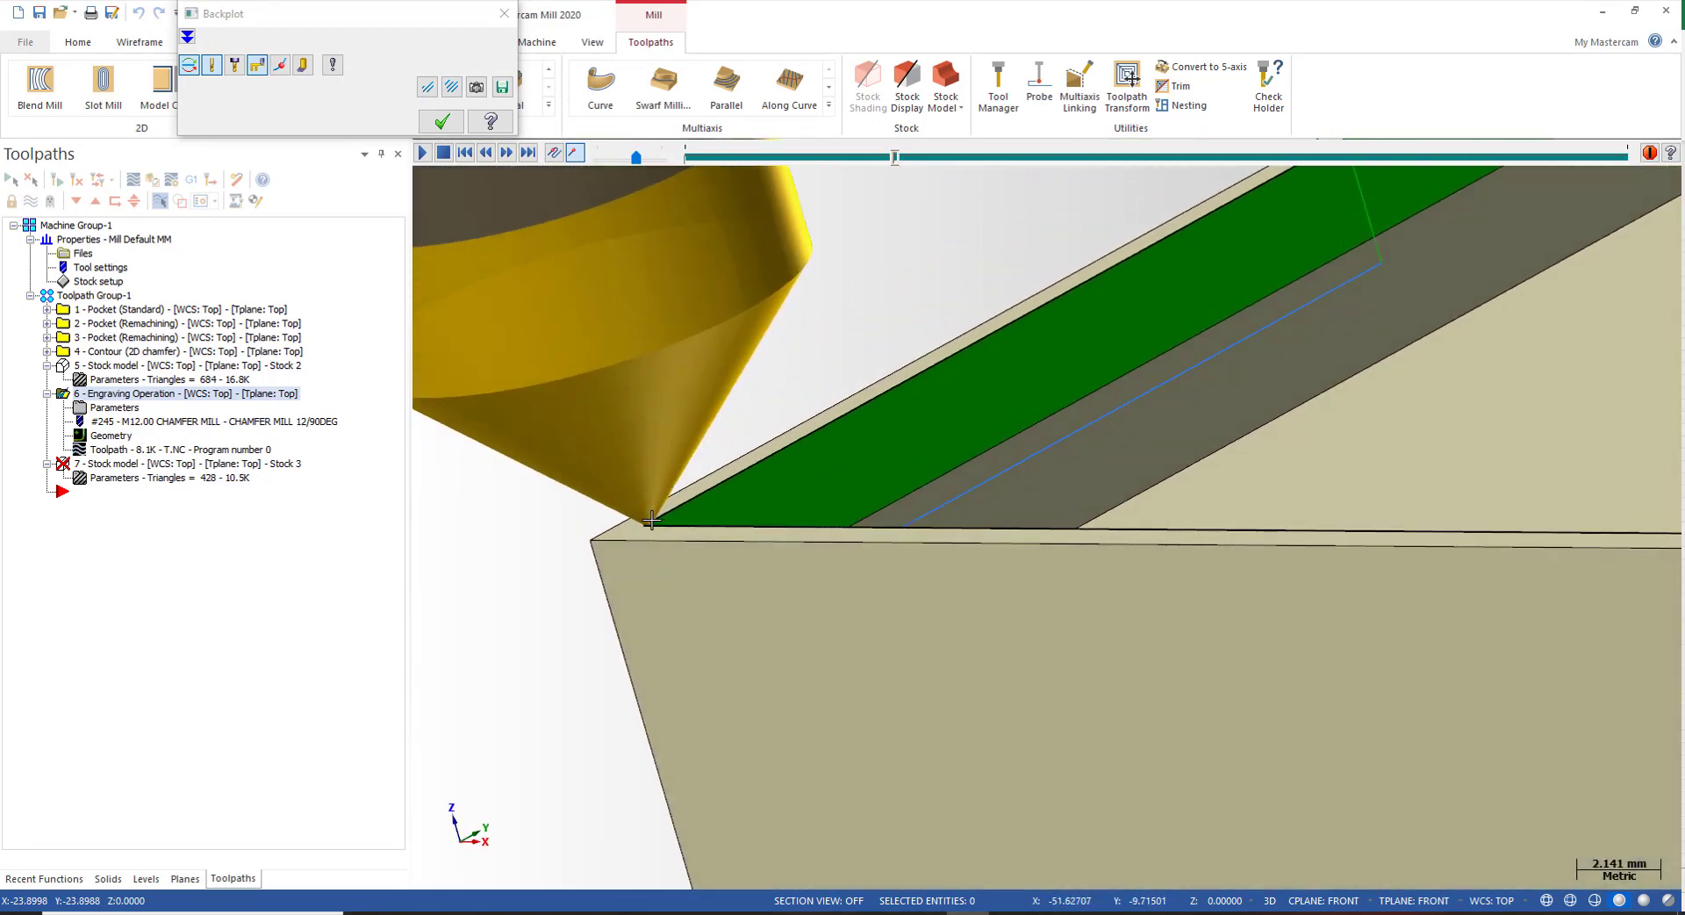
key(Escape)
Hide the toolpath display and inspect the pocket's bare chamfered corners from above
scroll(801, 420, down, 3)
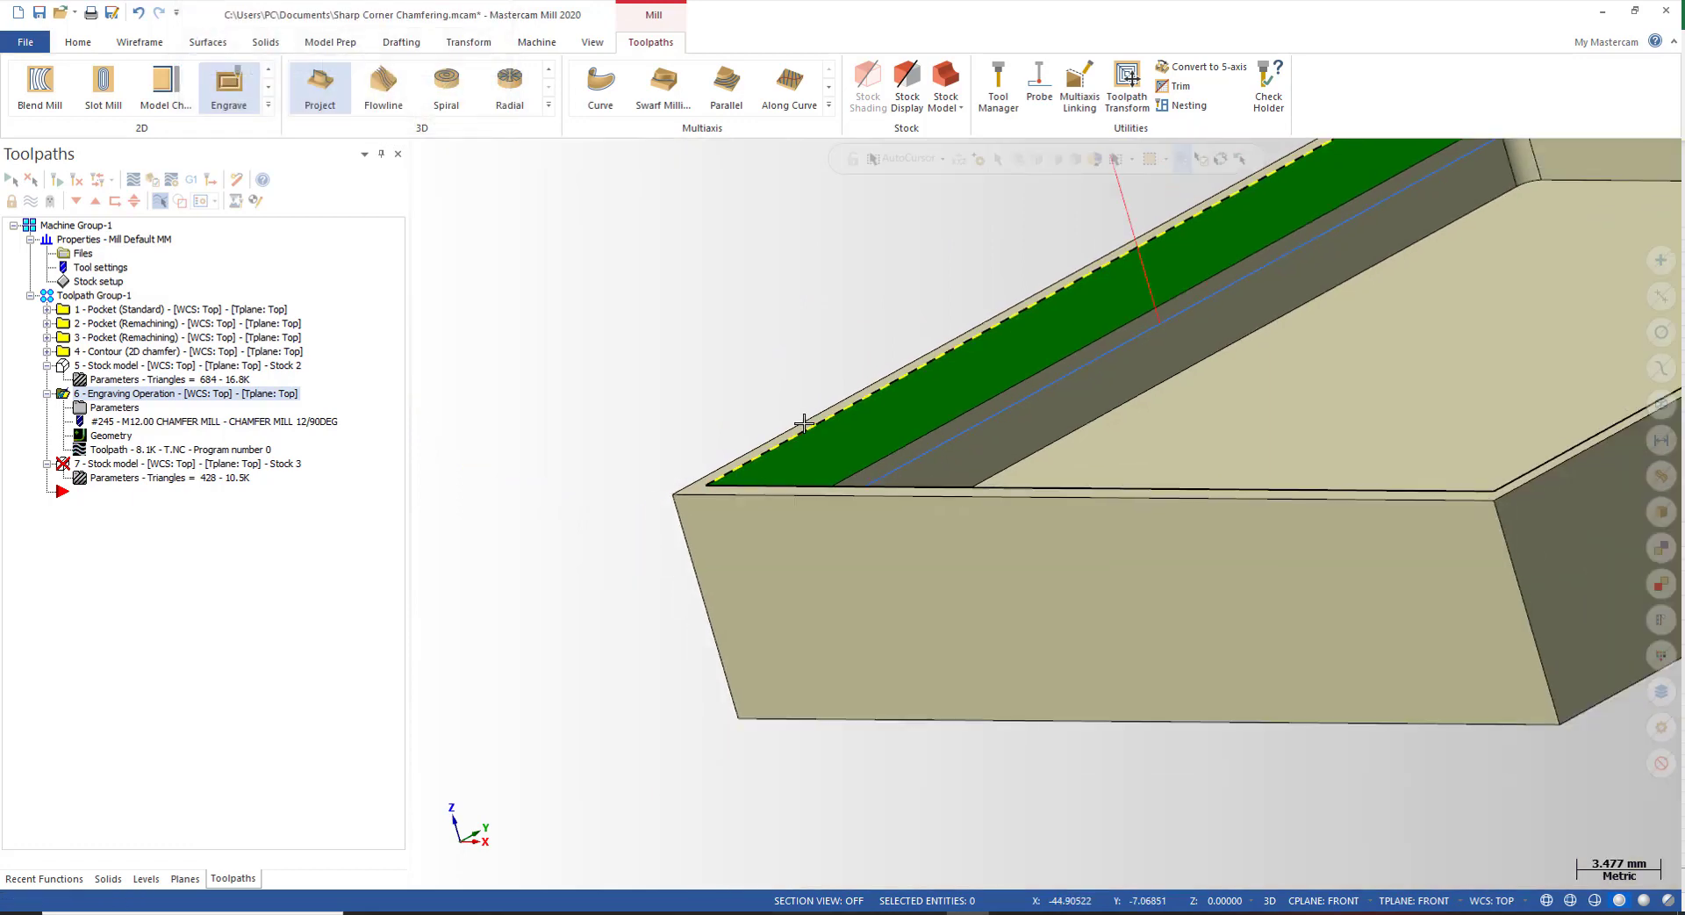
key(alt+1)
scroll(801, 418, down, 4)
middle_drag(802, 419, 844, 381)
key(alt+t)
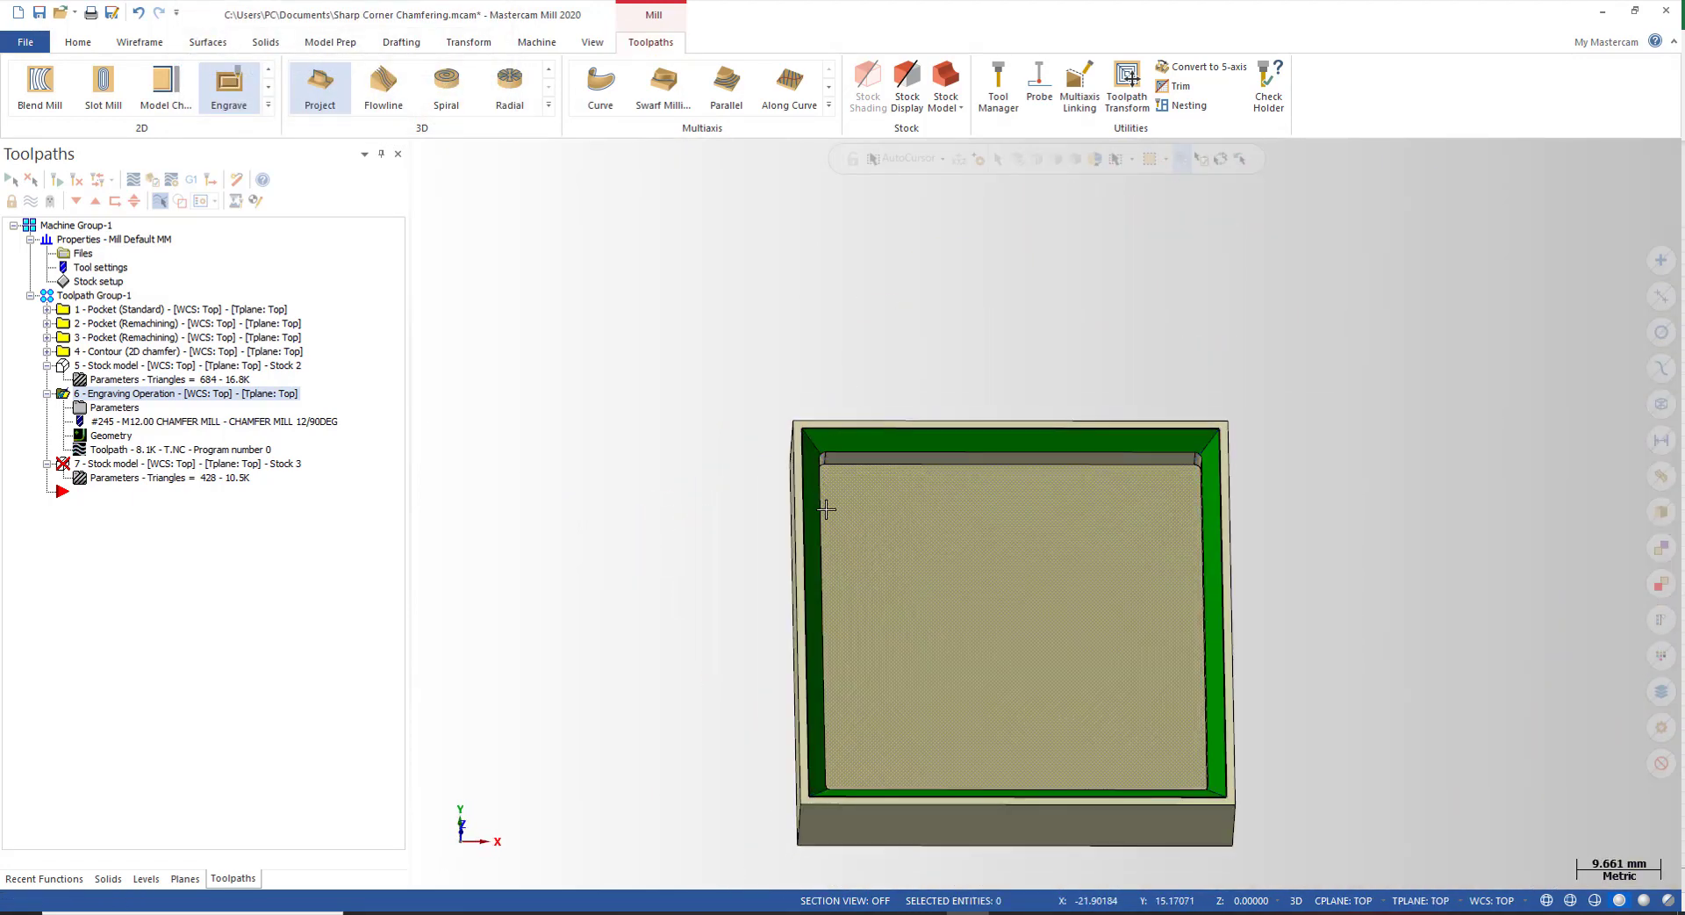
scroll(843, 508, up, 2)
middle_drag(843, 508, 830, 433)
scroll(834, 384, up, 3)
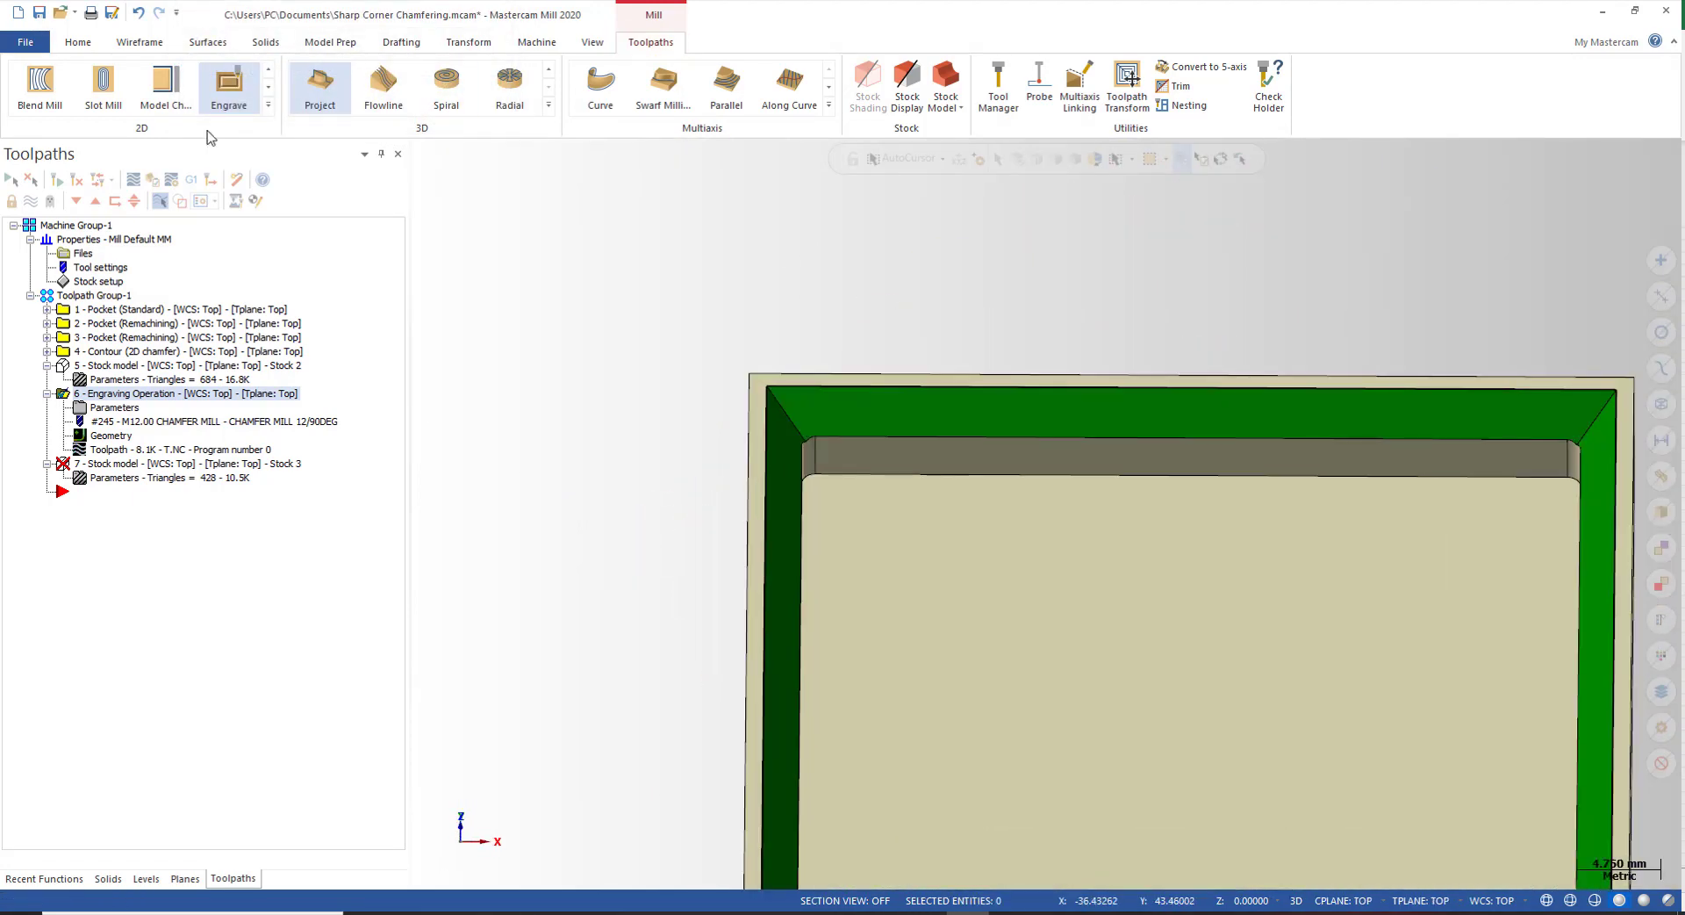
Create a wireframe curve on the sharp diagonal edge where two chamfer faces meet at one pocket corner
click(139, 42)
middle_drag(702, 340, 753, 345)
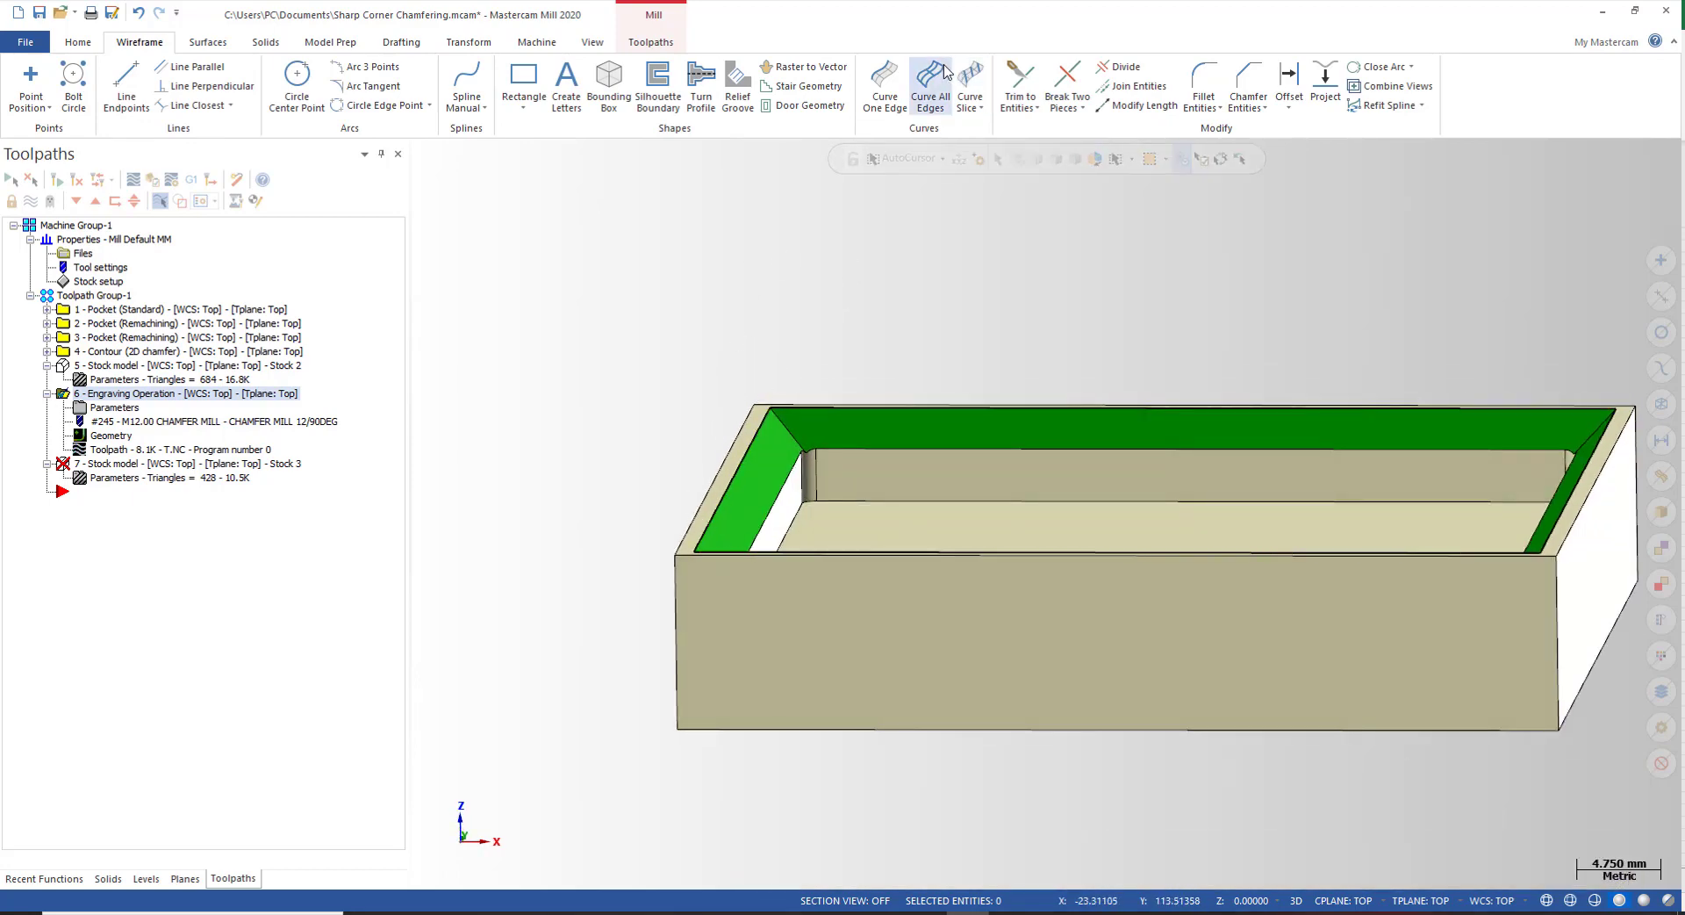
click(1134, 107)
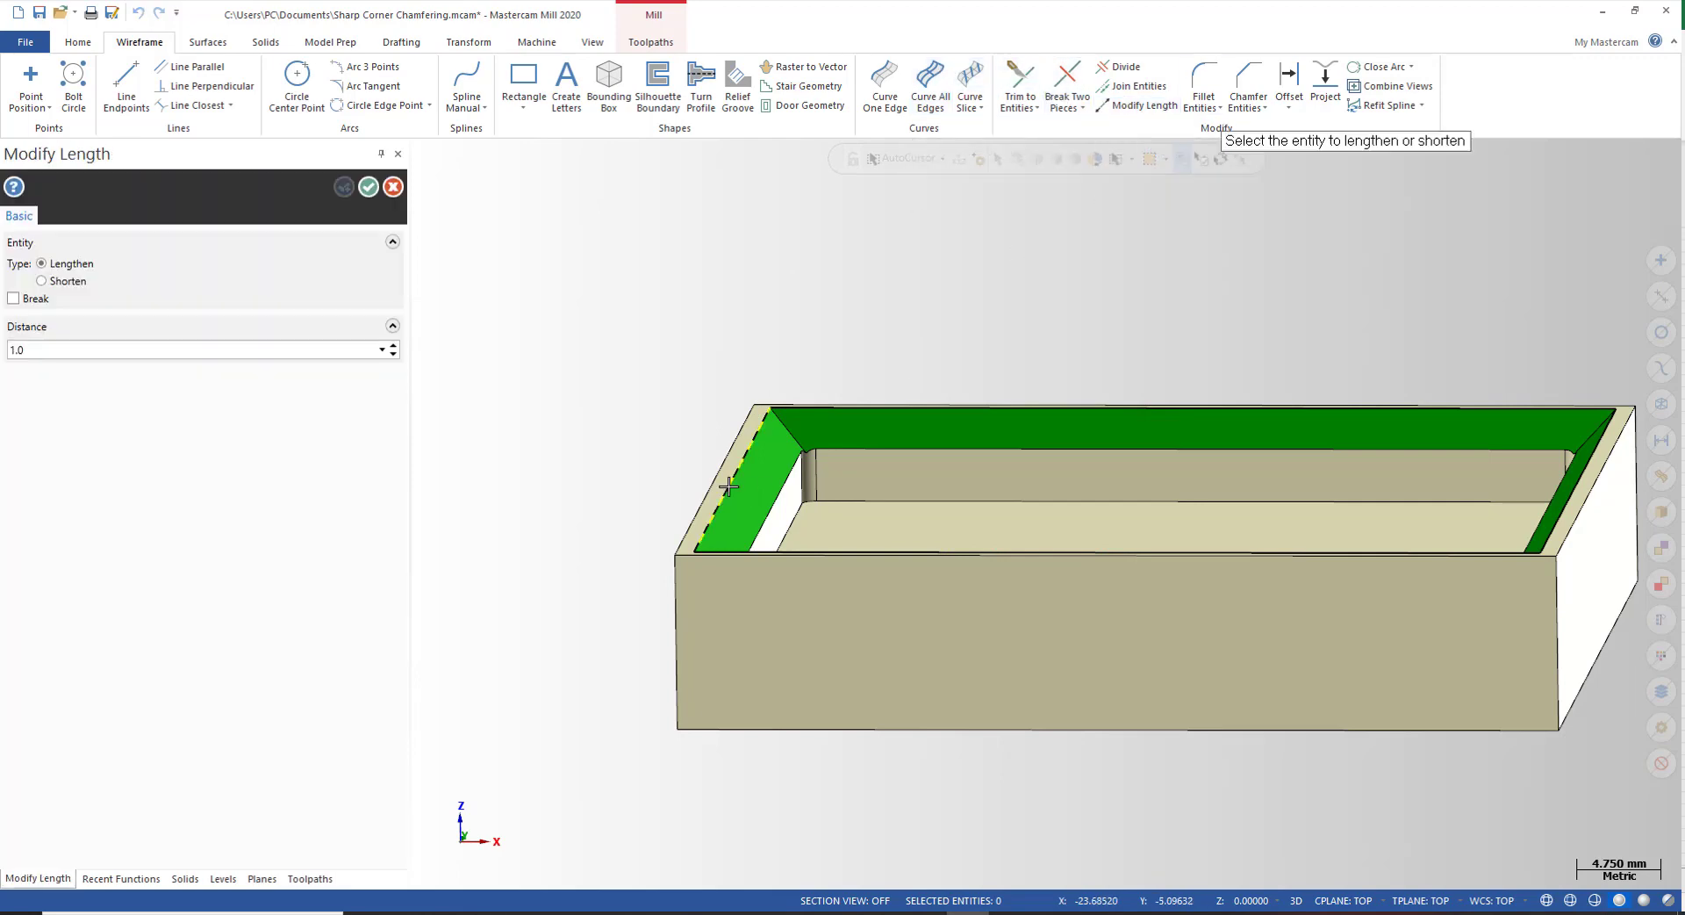
key(Escape)
click(885, 84)
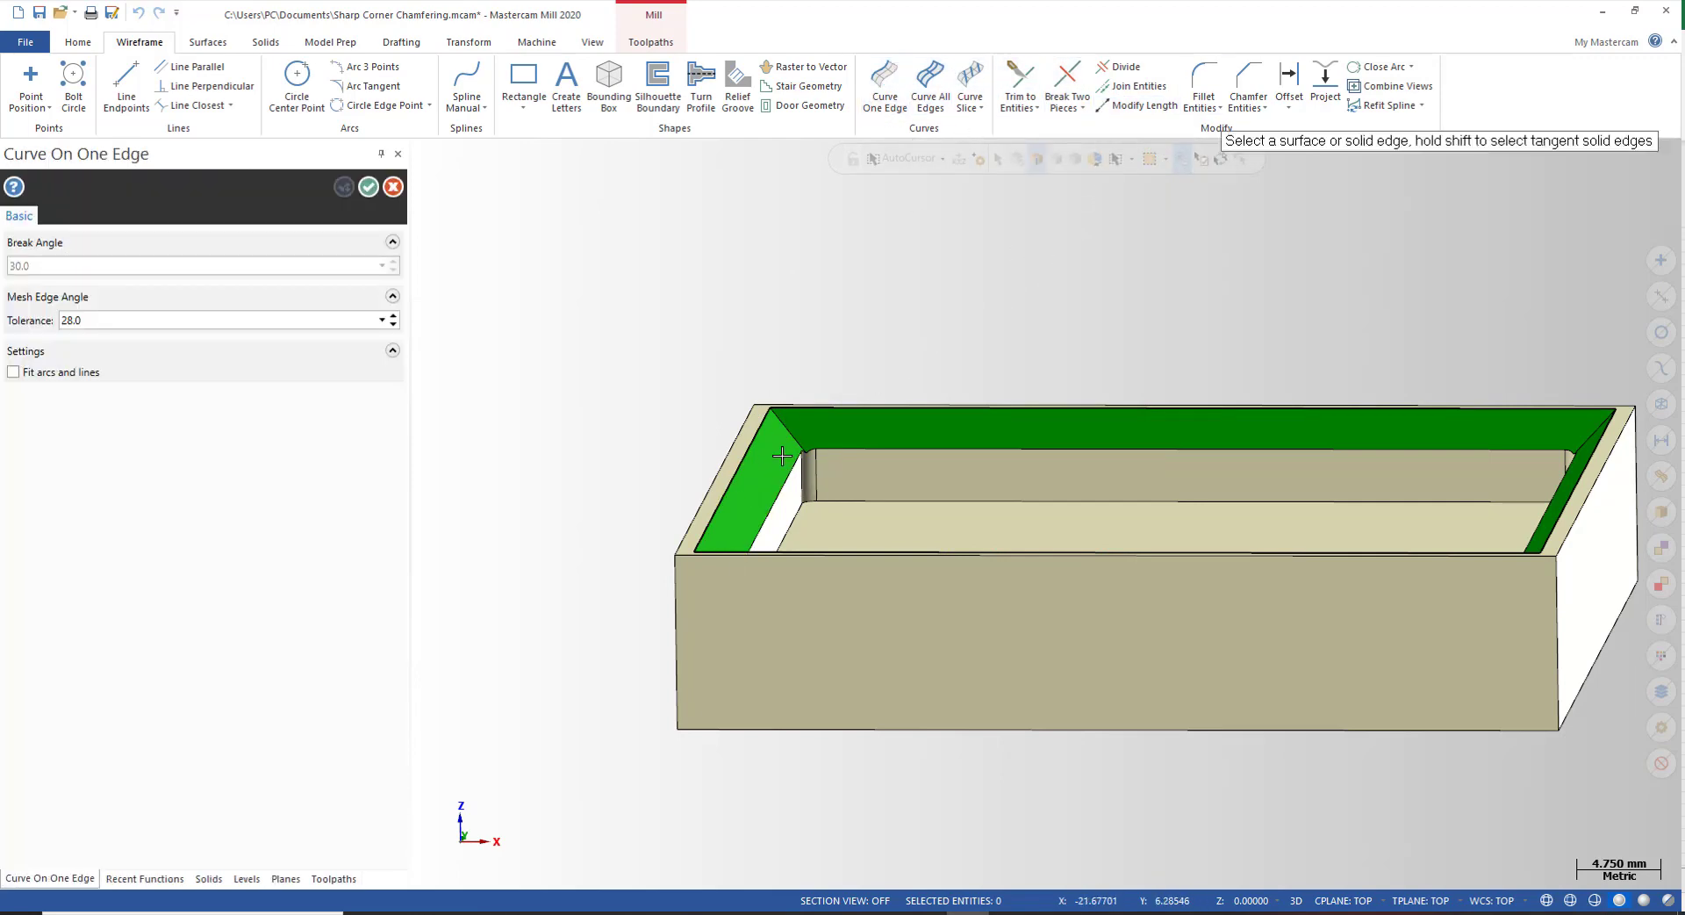
scroll(857, 369, down, 3)
middle_drag(1019, 459, 1172, 516)
scroll(1183, 500, down, 1)
scroll(1394, 776, up, 5)
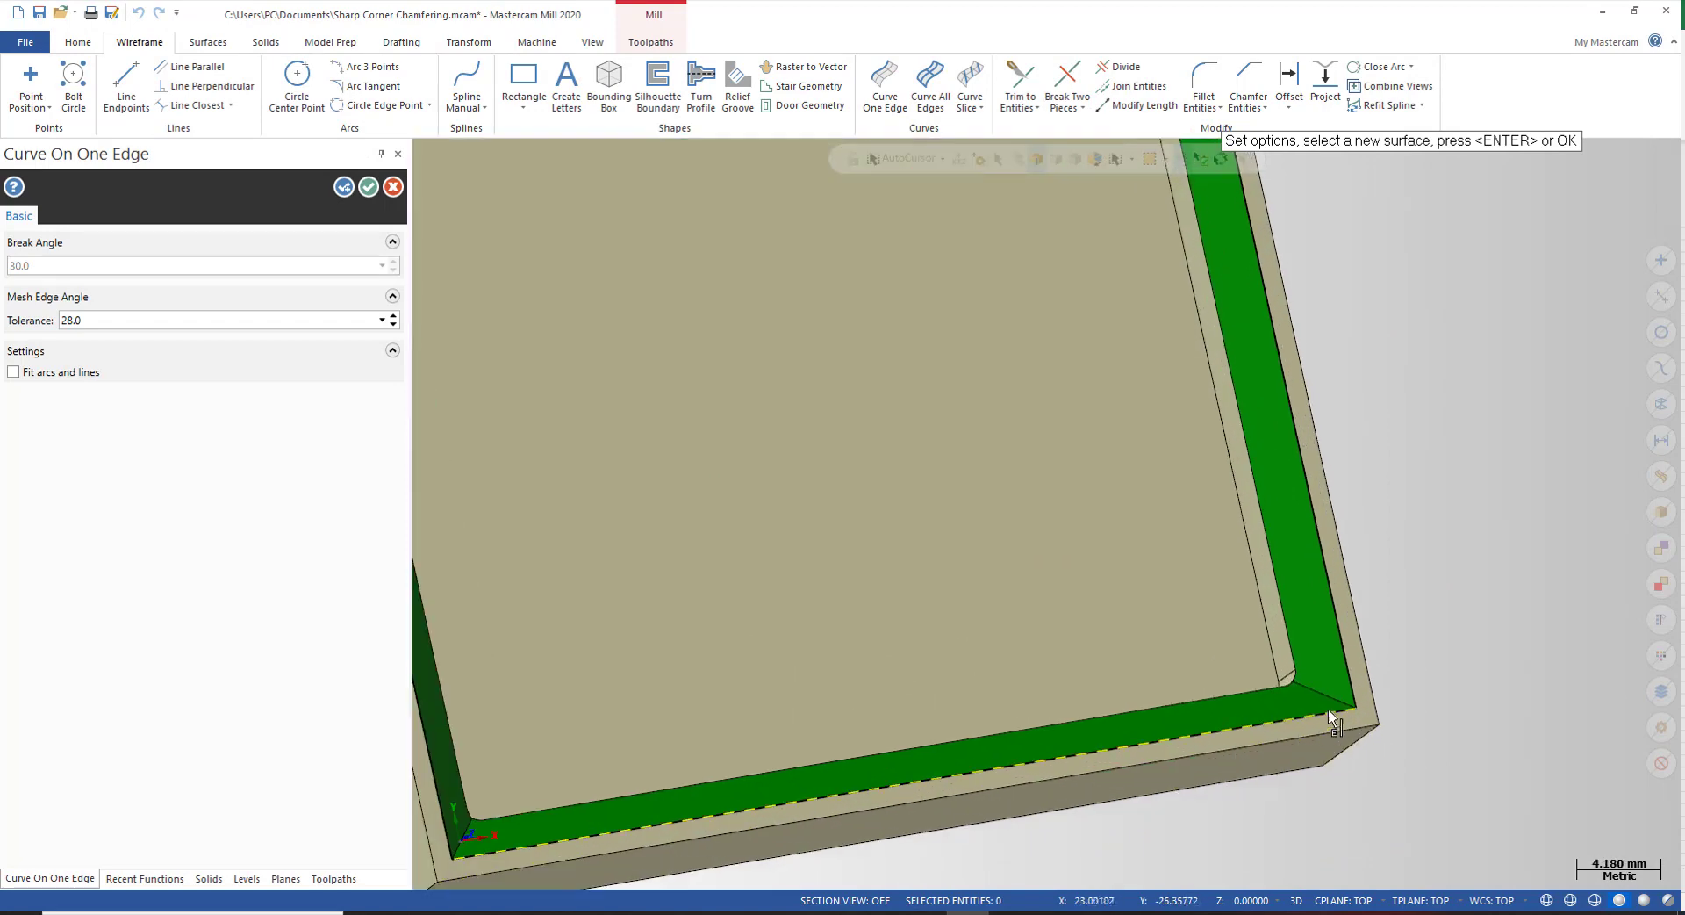
click(1310, 687)
click(368, 187)
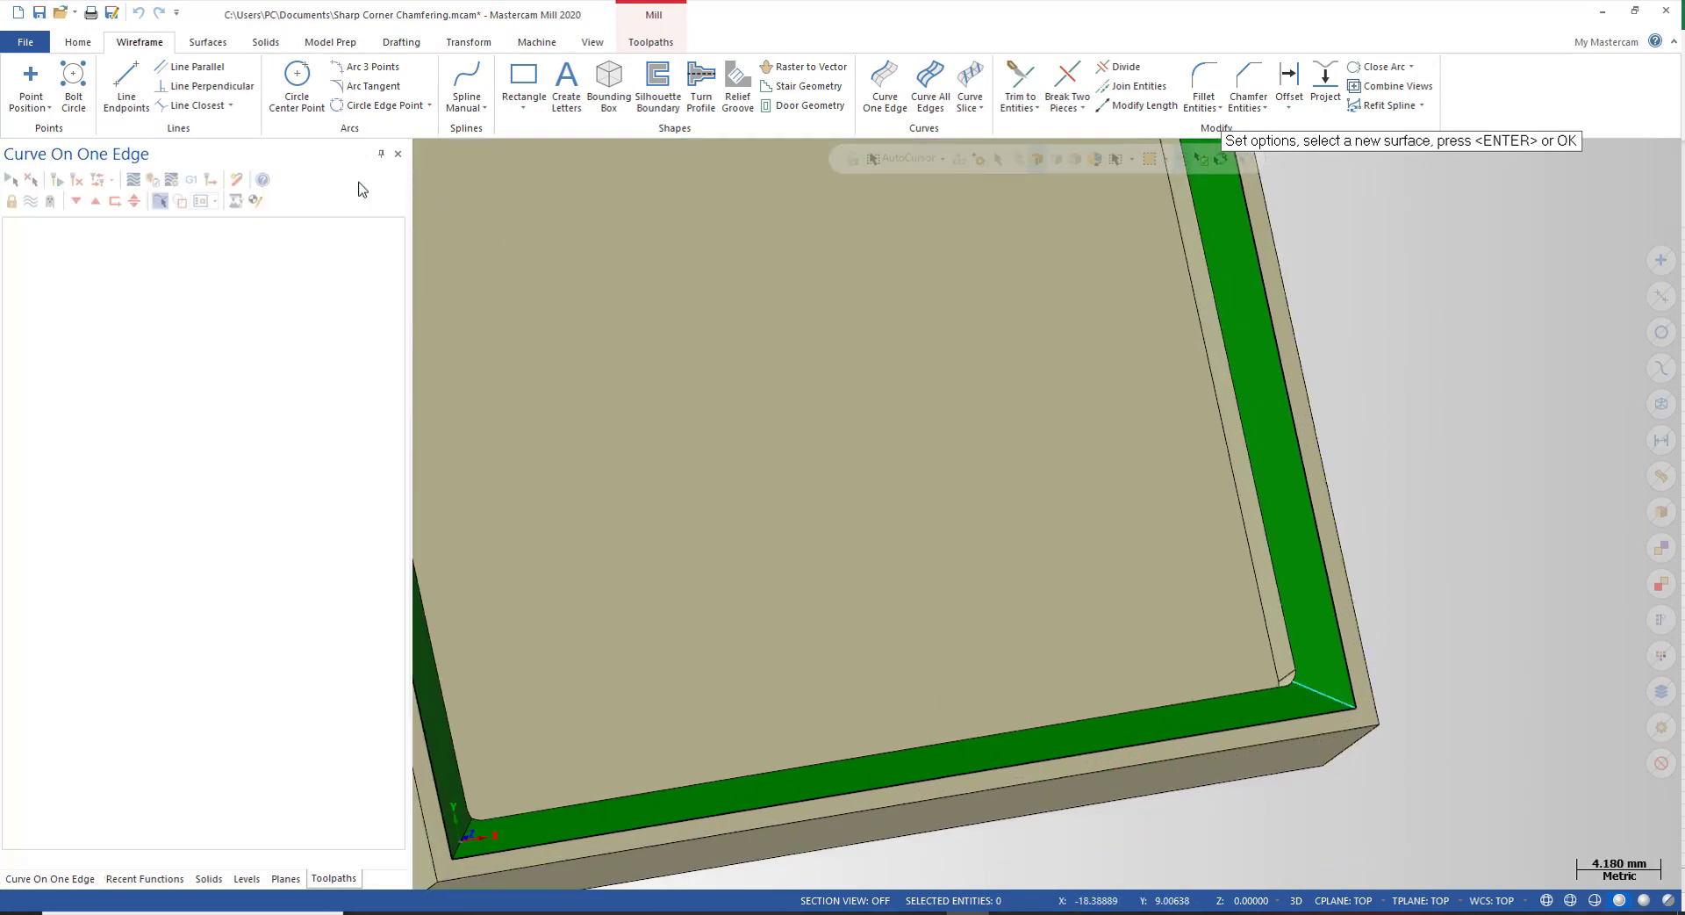
Lengthen the diagonal corner-edge curves by 1.0 mm past the upper corners of the chamfer with Modify Length
click(1144, 98)
scroll(1350, 553, up, 1)
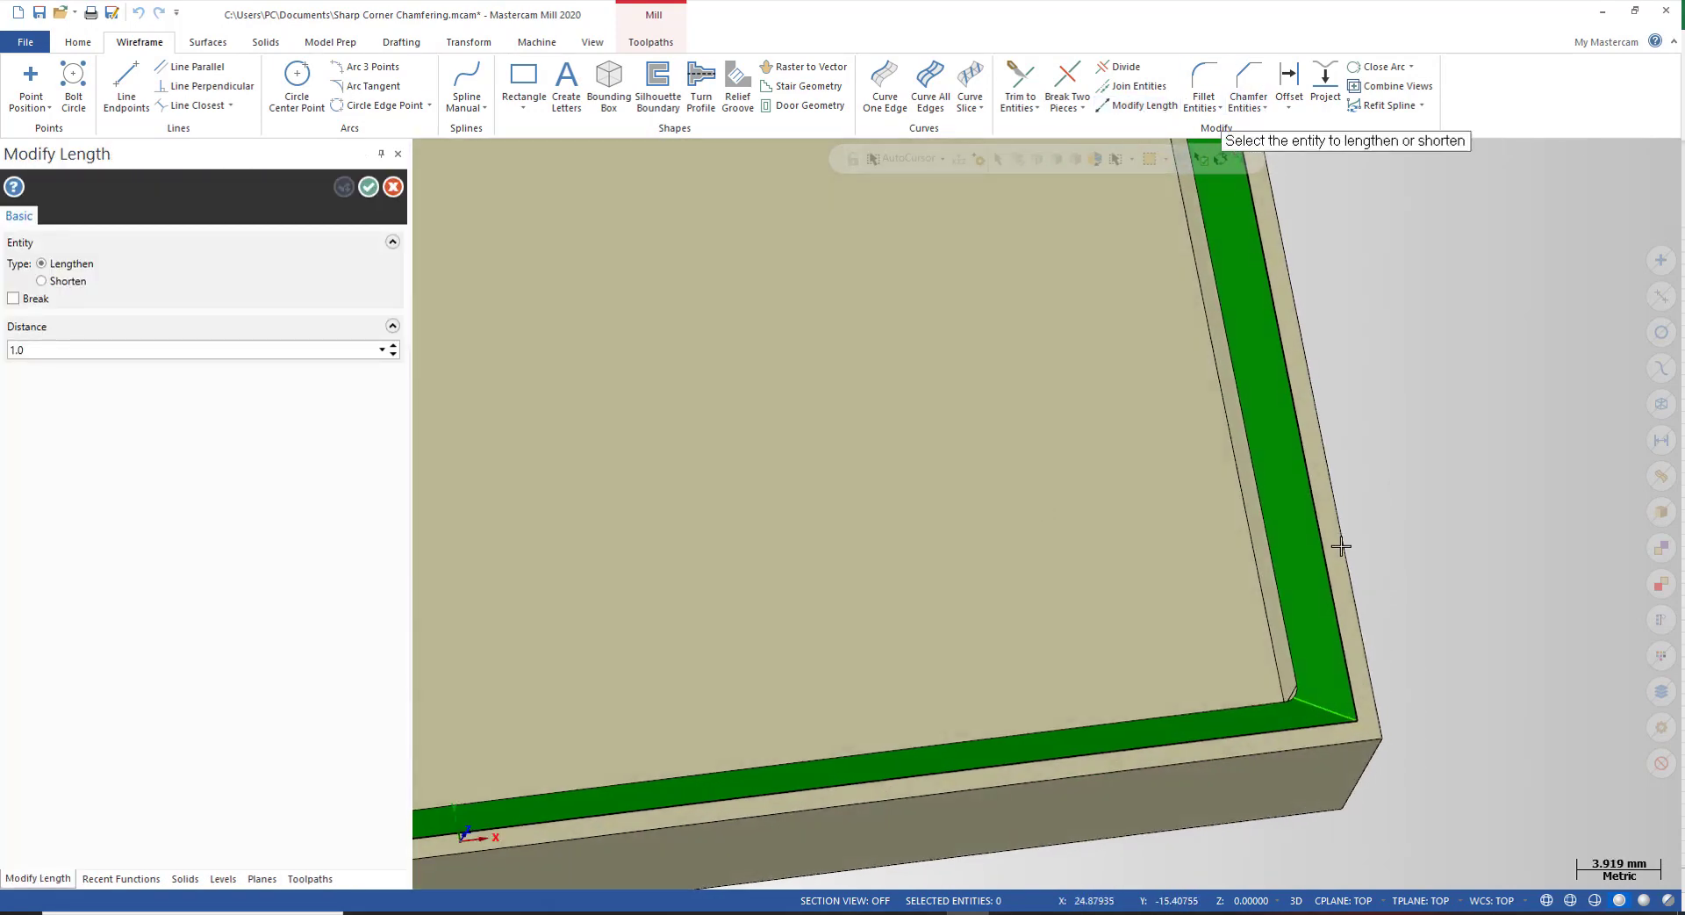
click(107, 355)
scroll(1307, 778, down, 5)
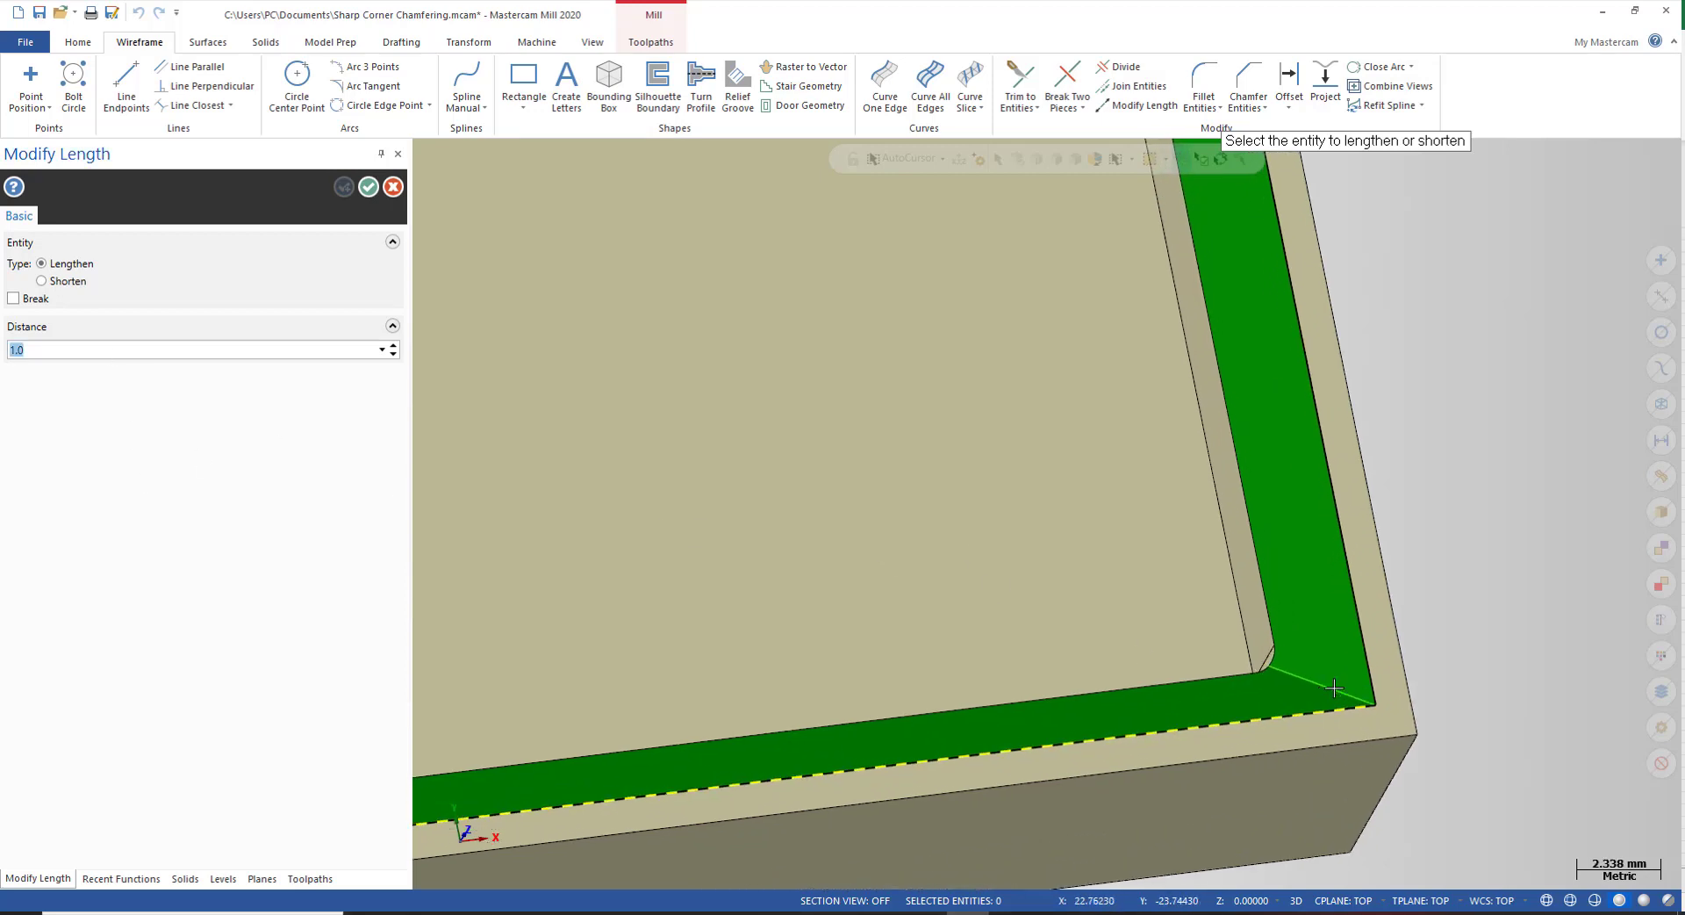
scroll(1080, 412, up, 6)
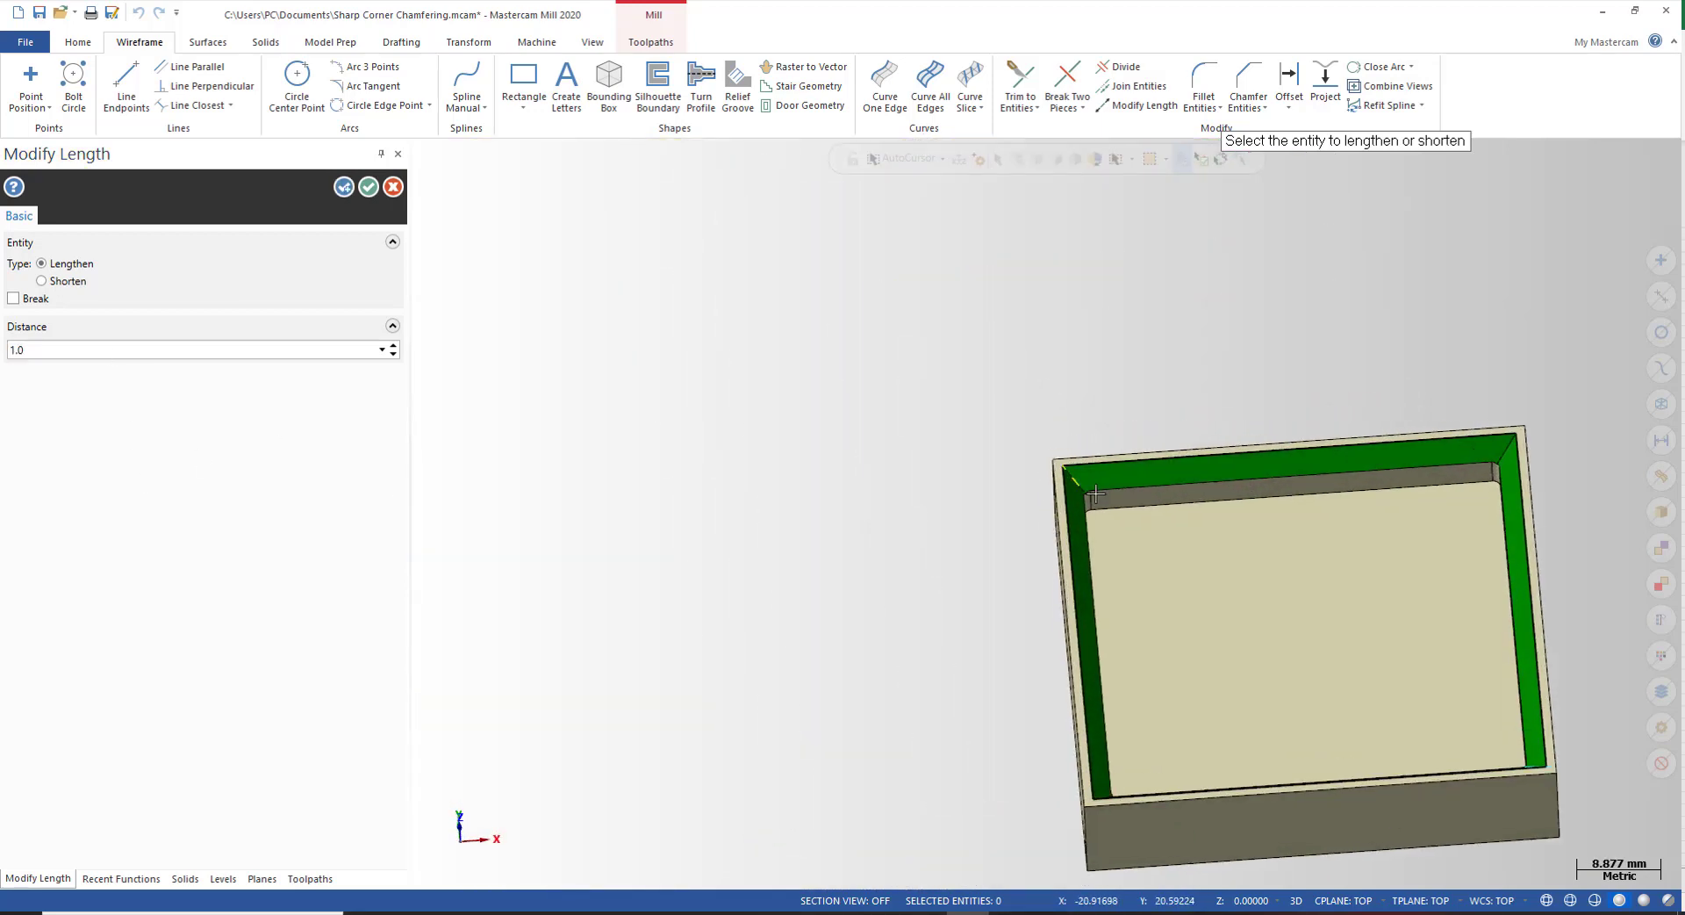
click(367, 187)
Draw a rectangle between the extended ends of the corner-edge curves at two opposite pocket corners
scroll(973, 476, down, 4)
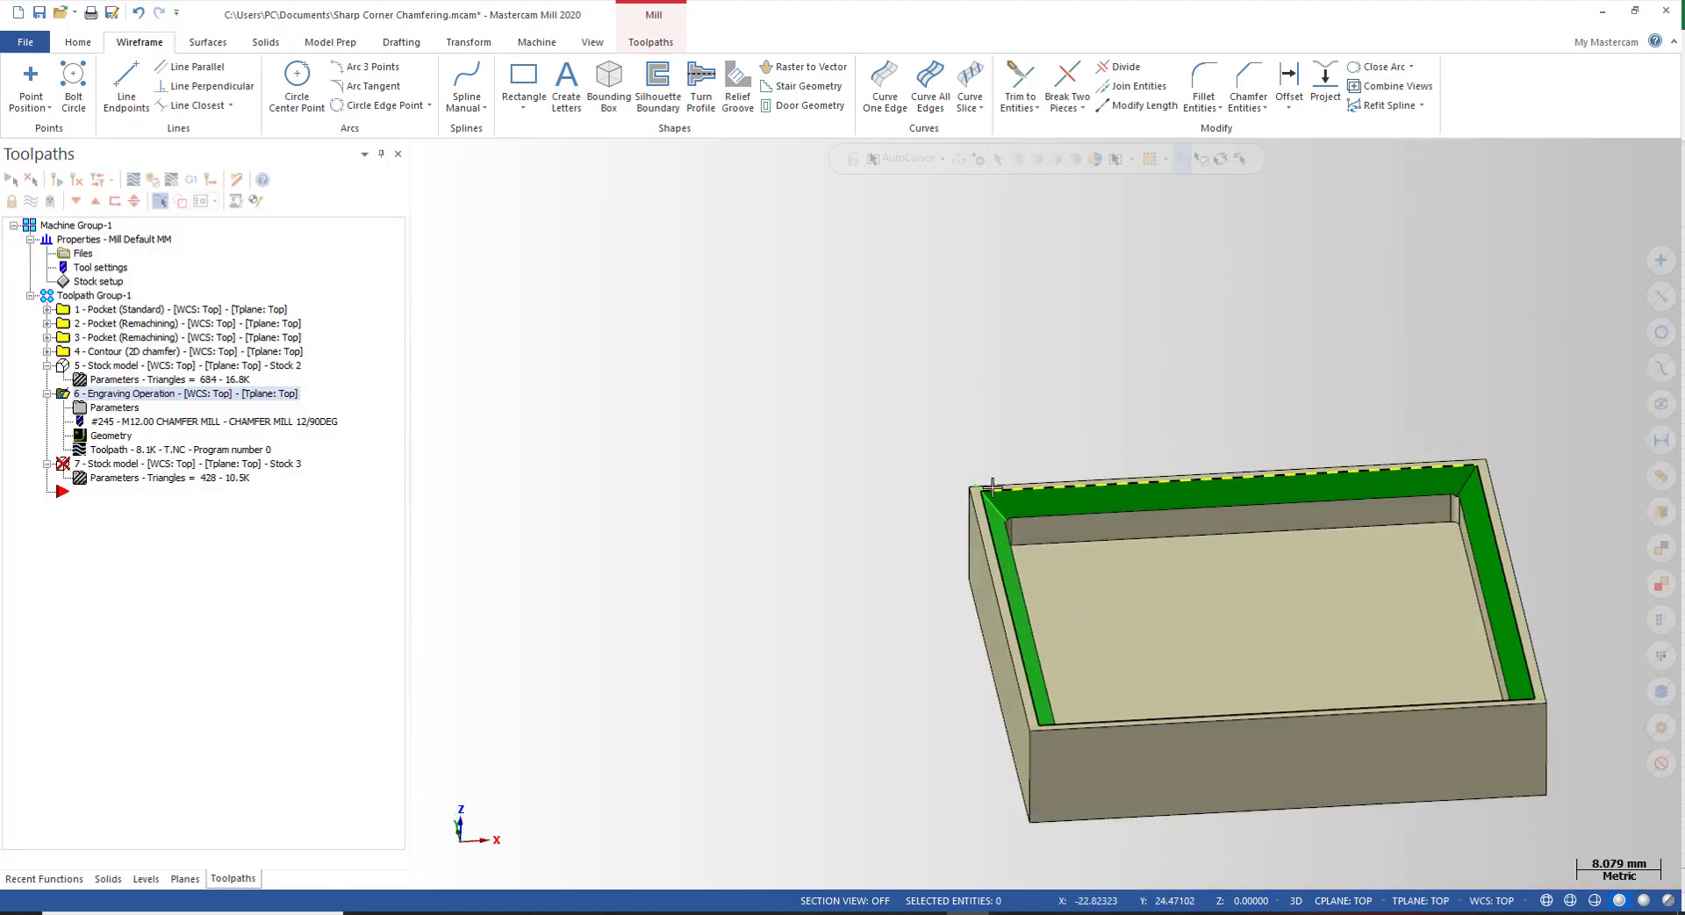
scroll(973, 476, down, 2)
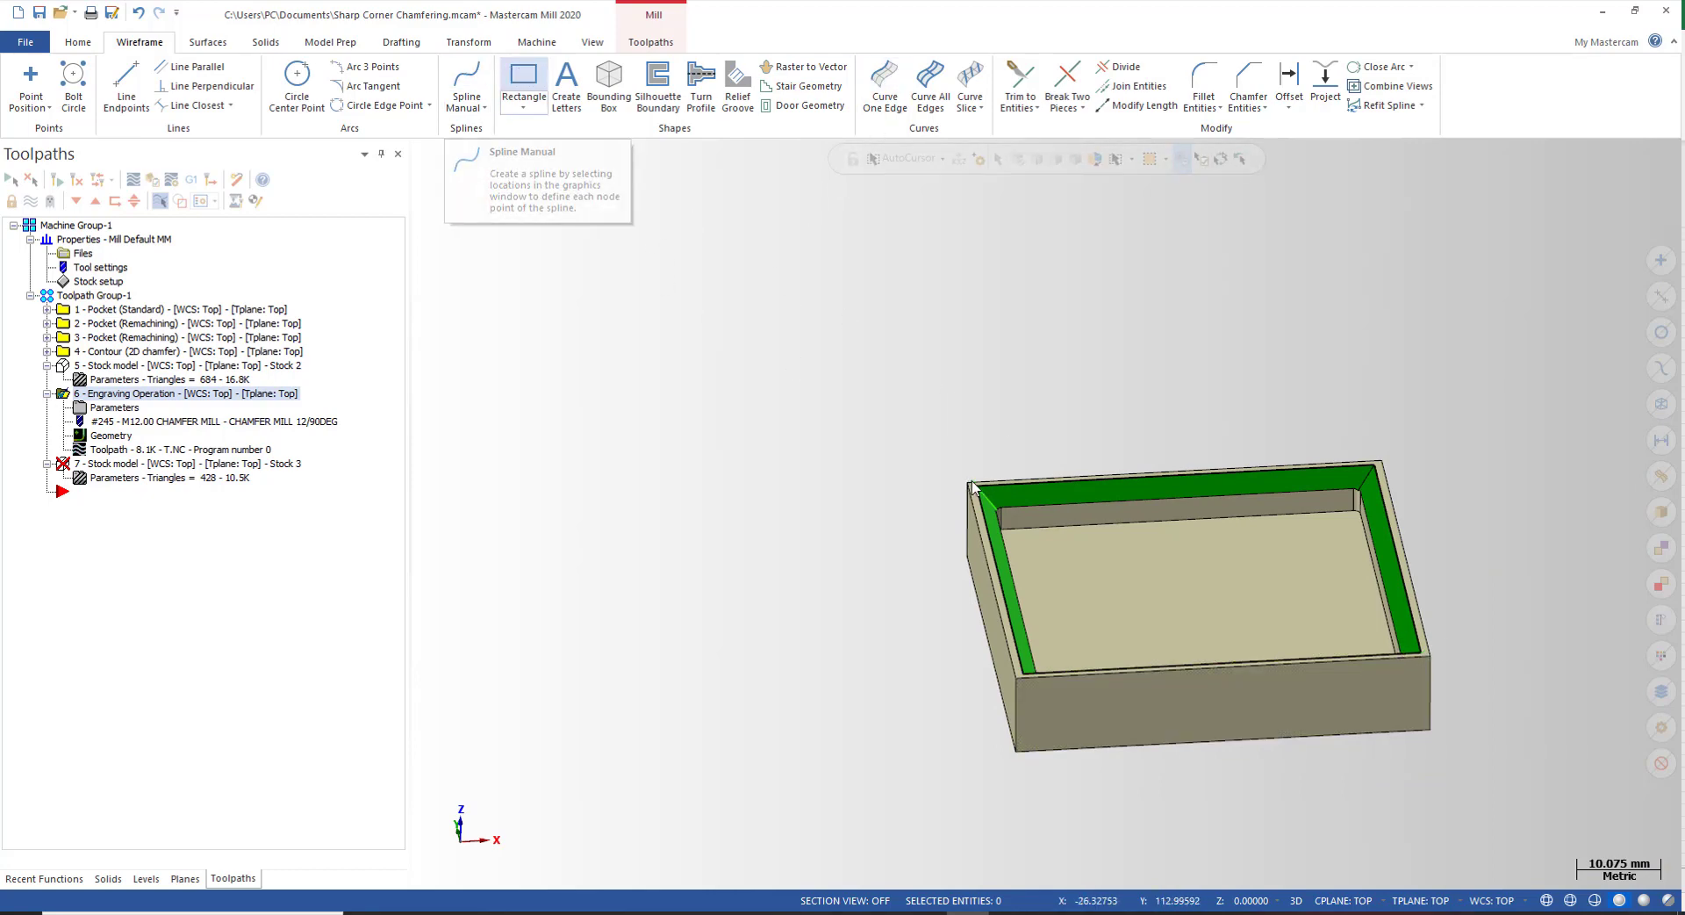
click(527, 81)
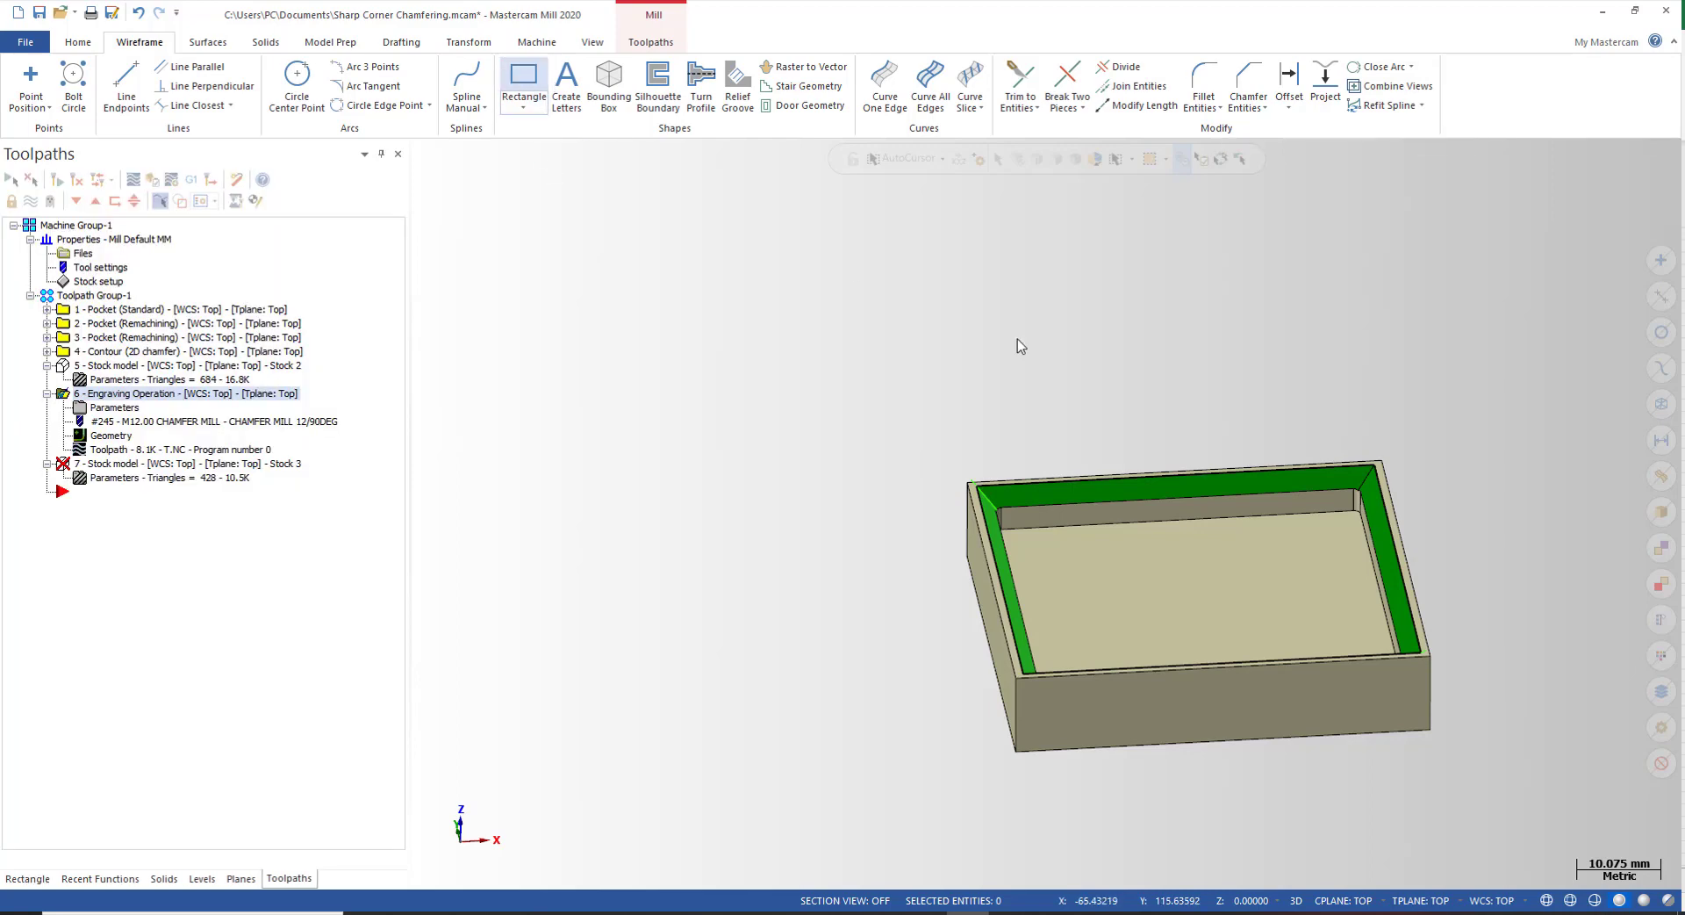
click(972, 476)
scroll(1466, 651, up, 2)
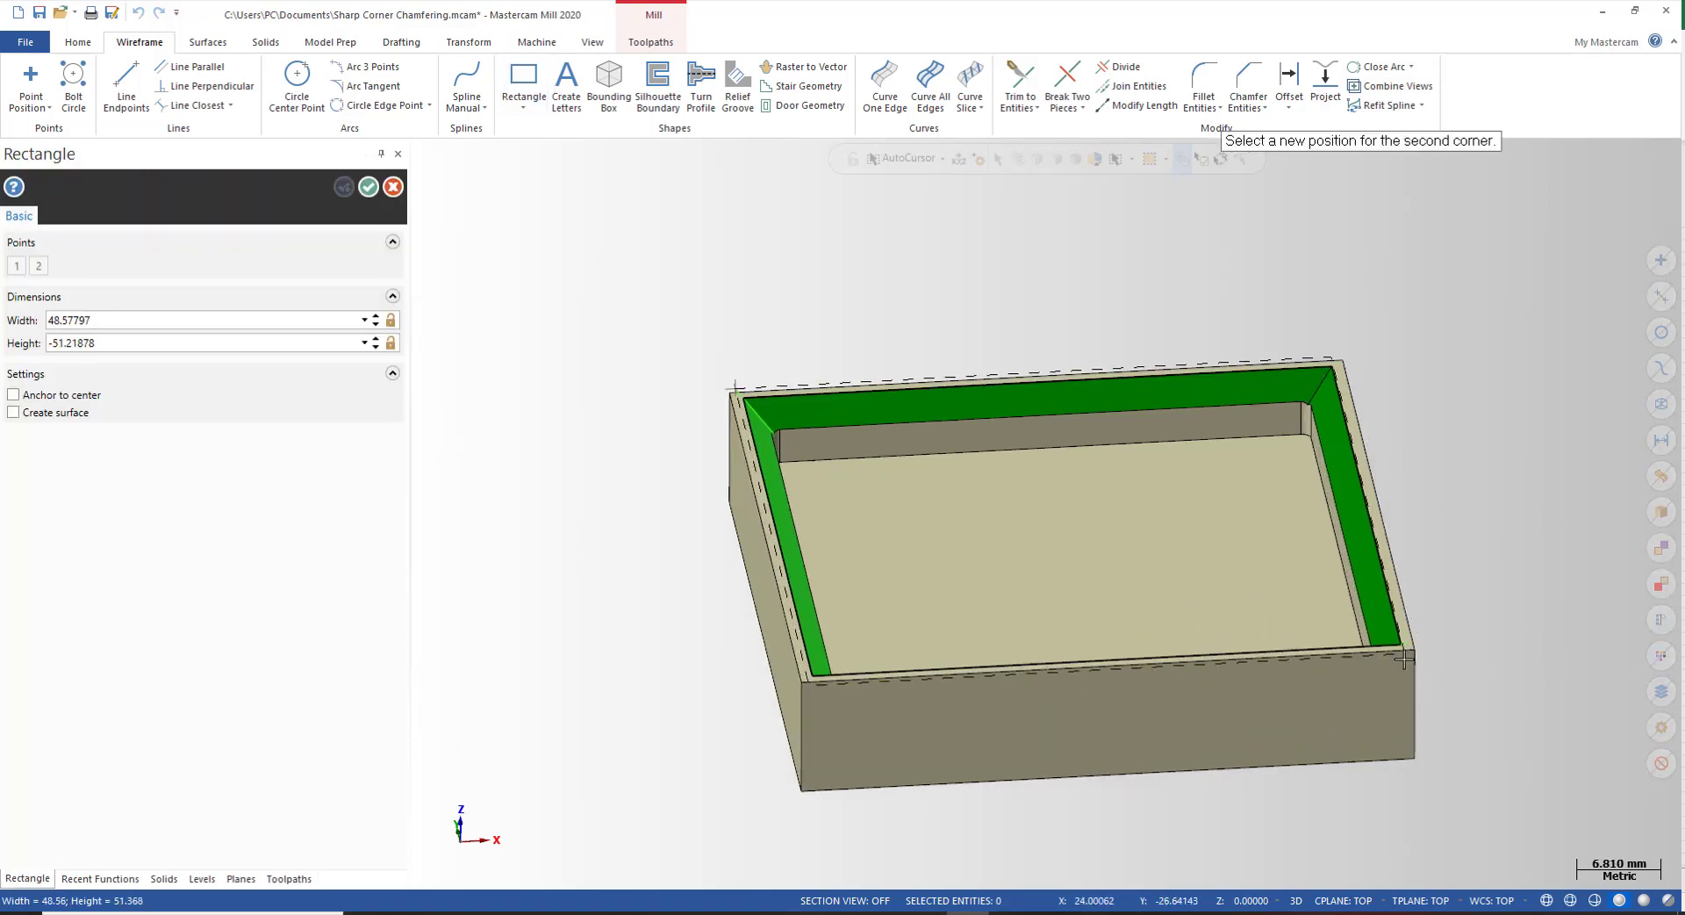
click(1412, 644)
key(Escape)
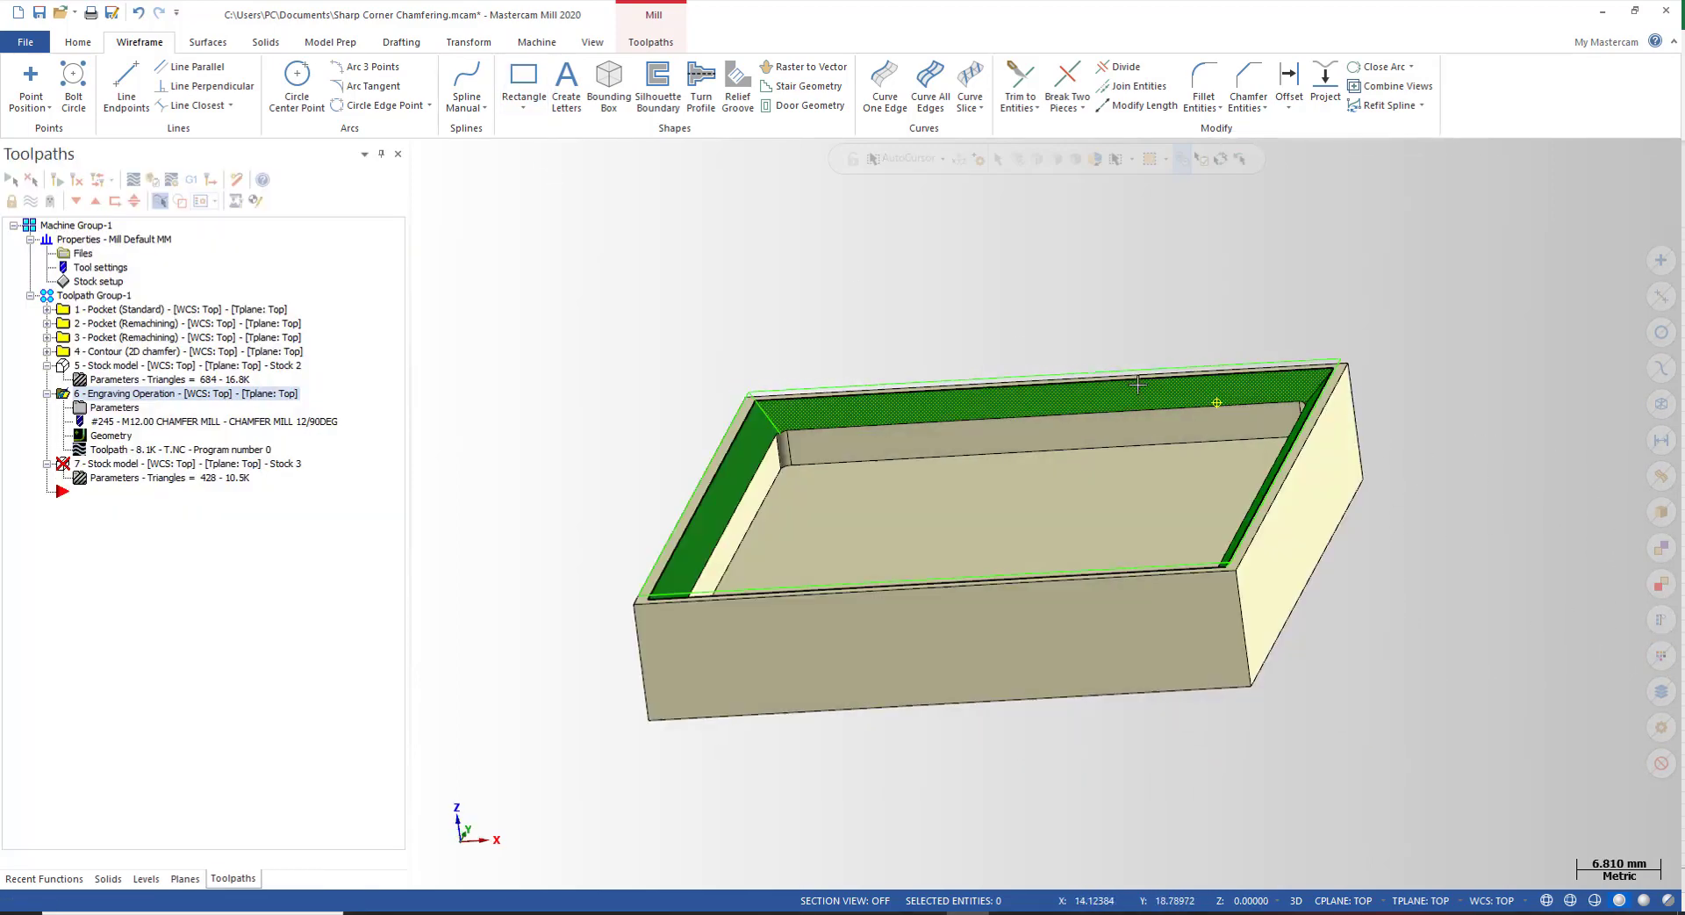
Examine from the front and from oblique angles how the rectangle meets the extended corner-edge curve above the part
scroll(891, 365, up, 5)
key(alt+2)
middle_drag(782, 380, 737, 292)
scroll(737, 292, down, 4)
scroll(737, 291, up, 4)
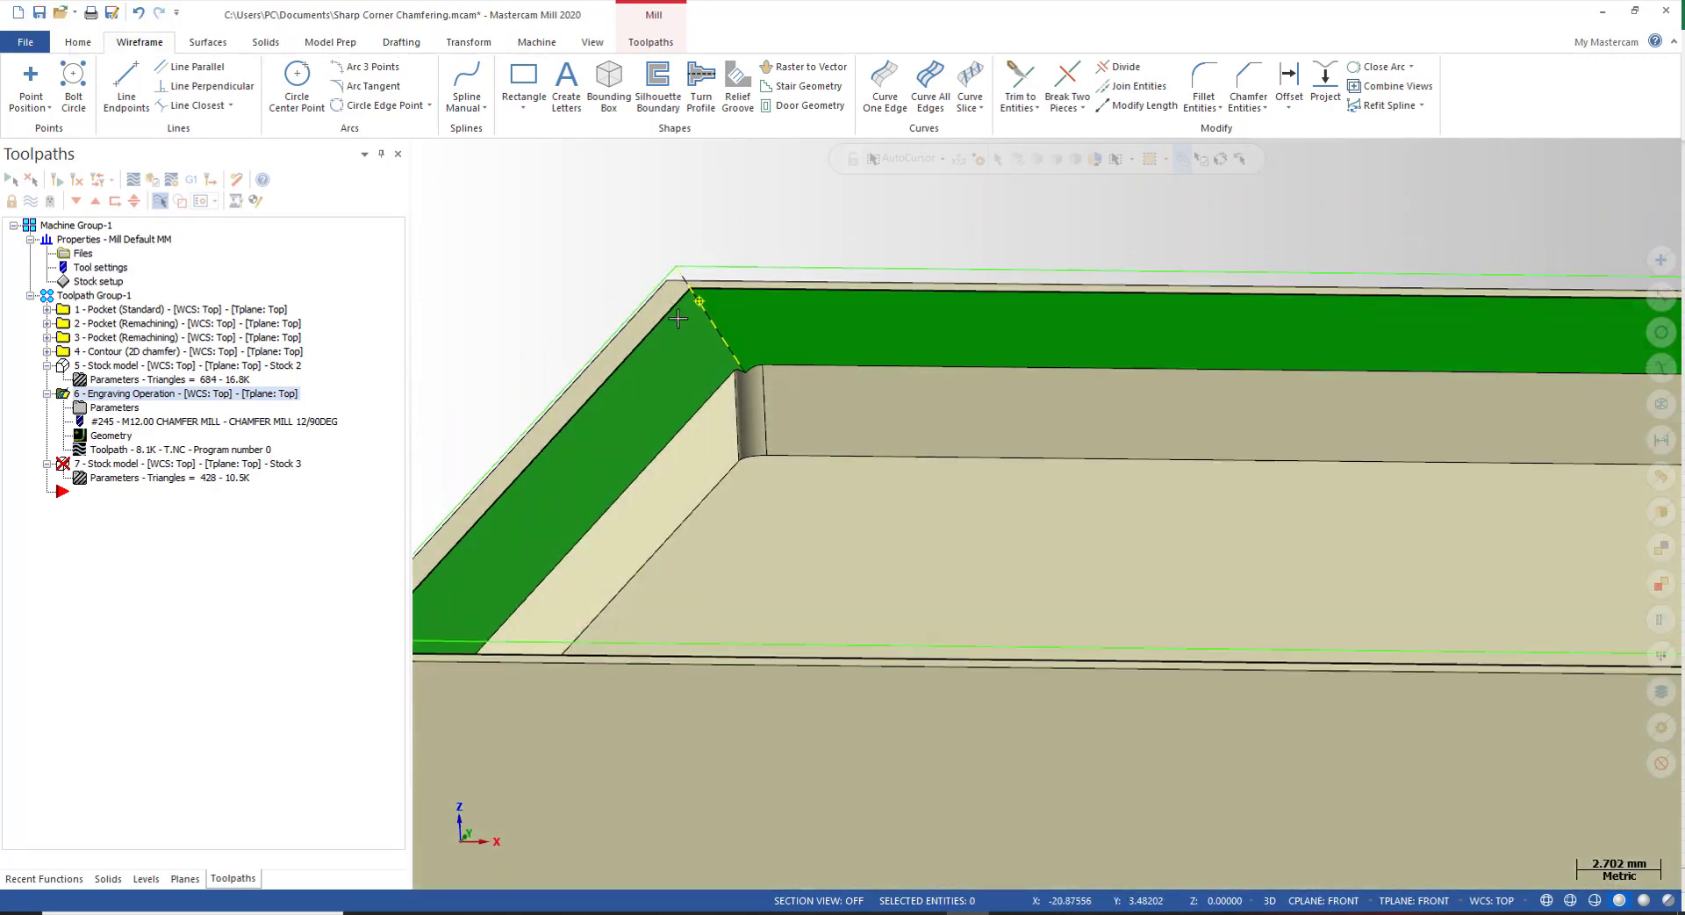
middle_drag(678, 318, 727, 391)
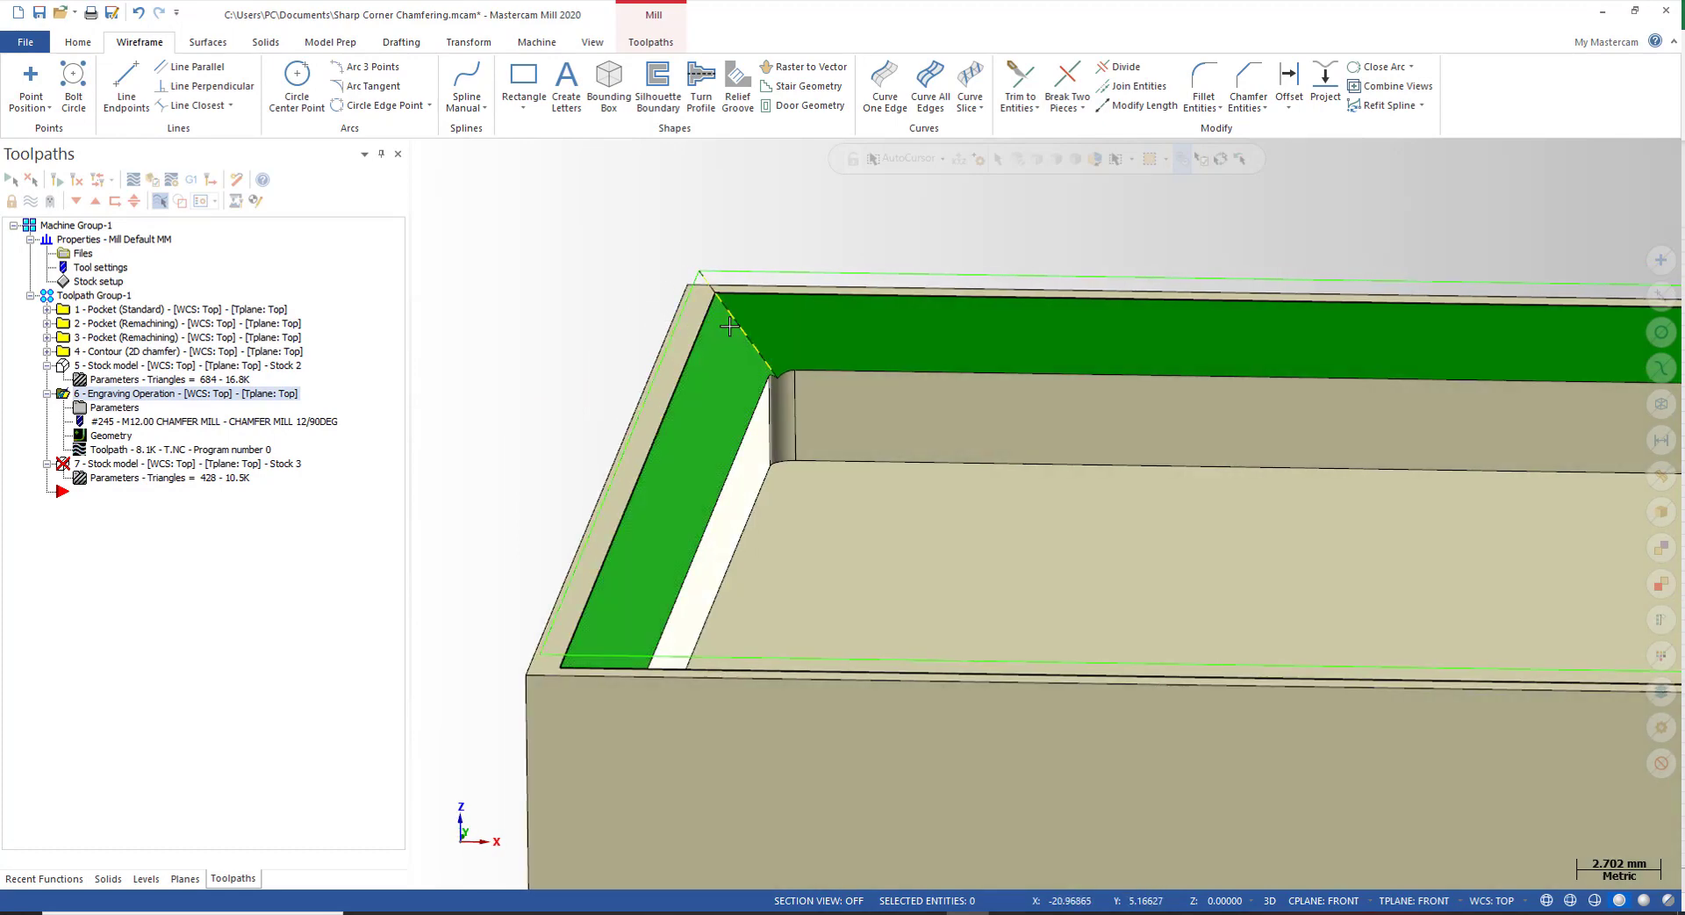
middle_drag(746, 334, 767, 342)
scroll(693, 271, down, 4)
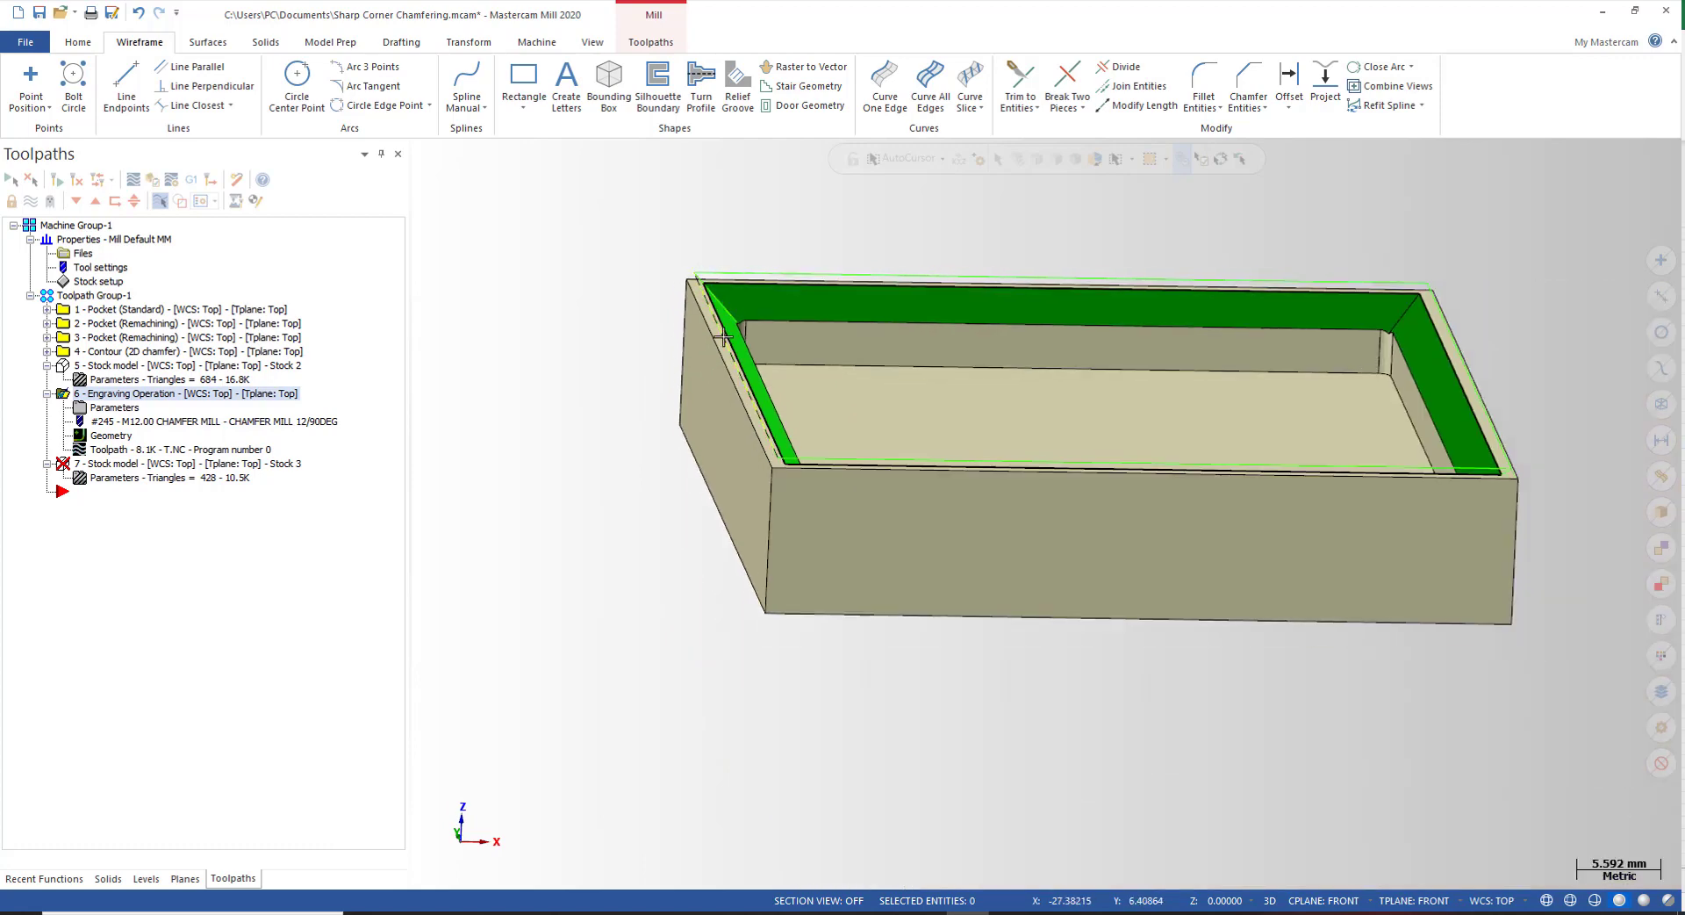
scroll(1431, 308, up, 1)
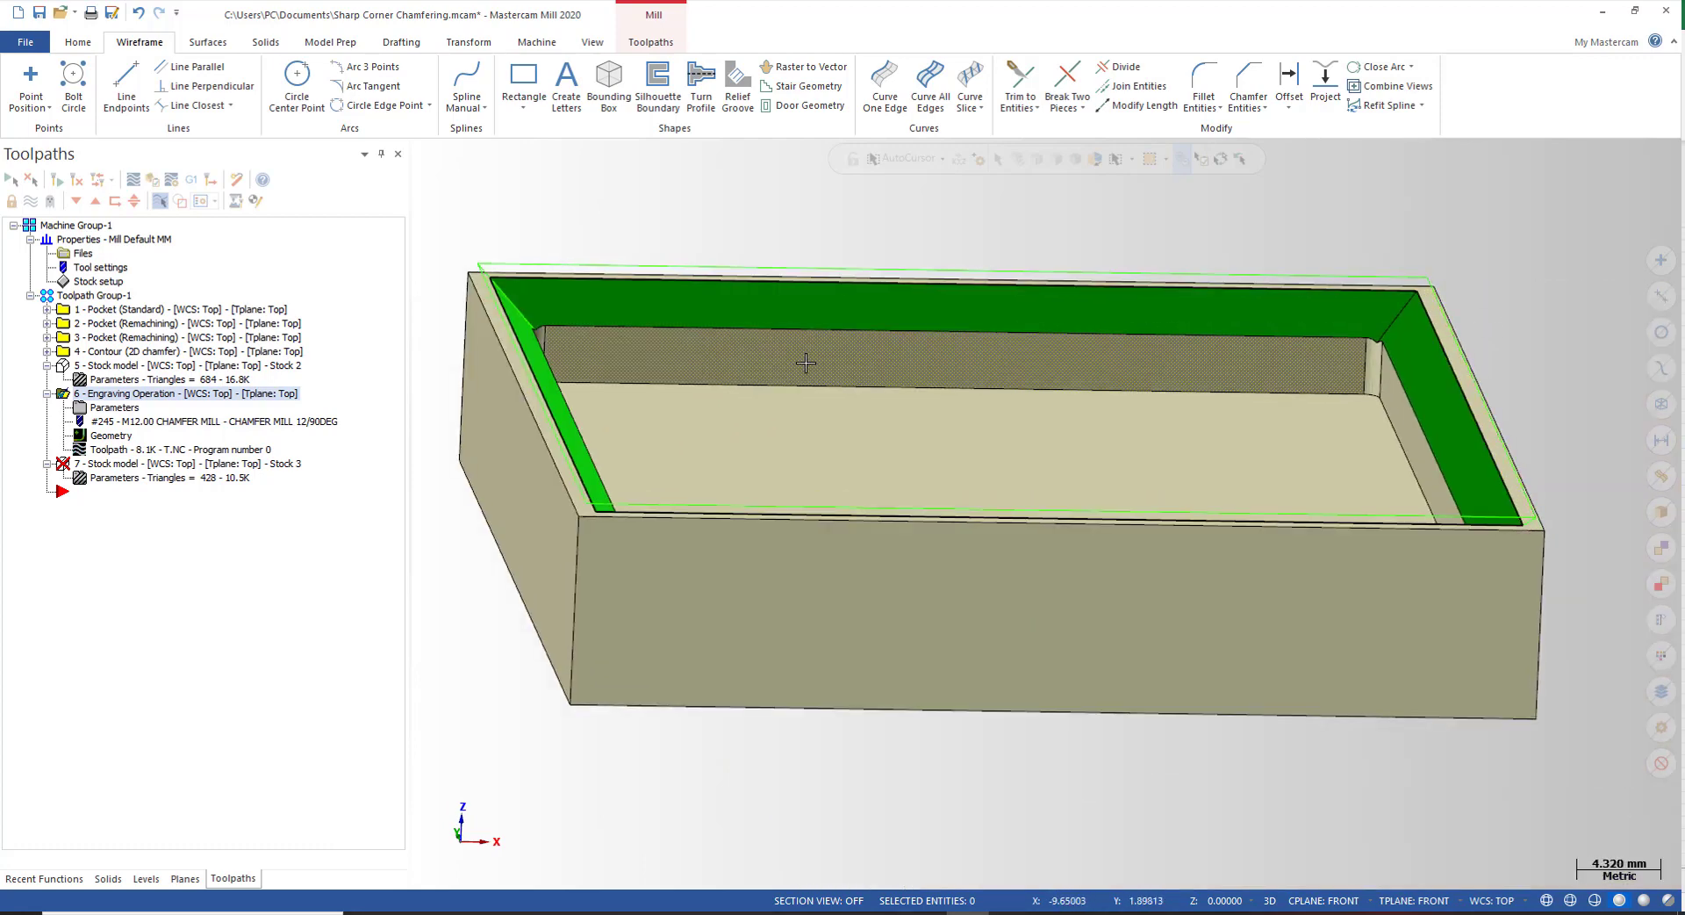
middle_drag(1439, 318, 592, 394)
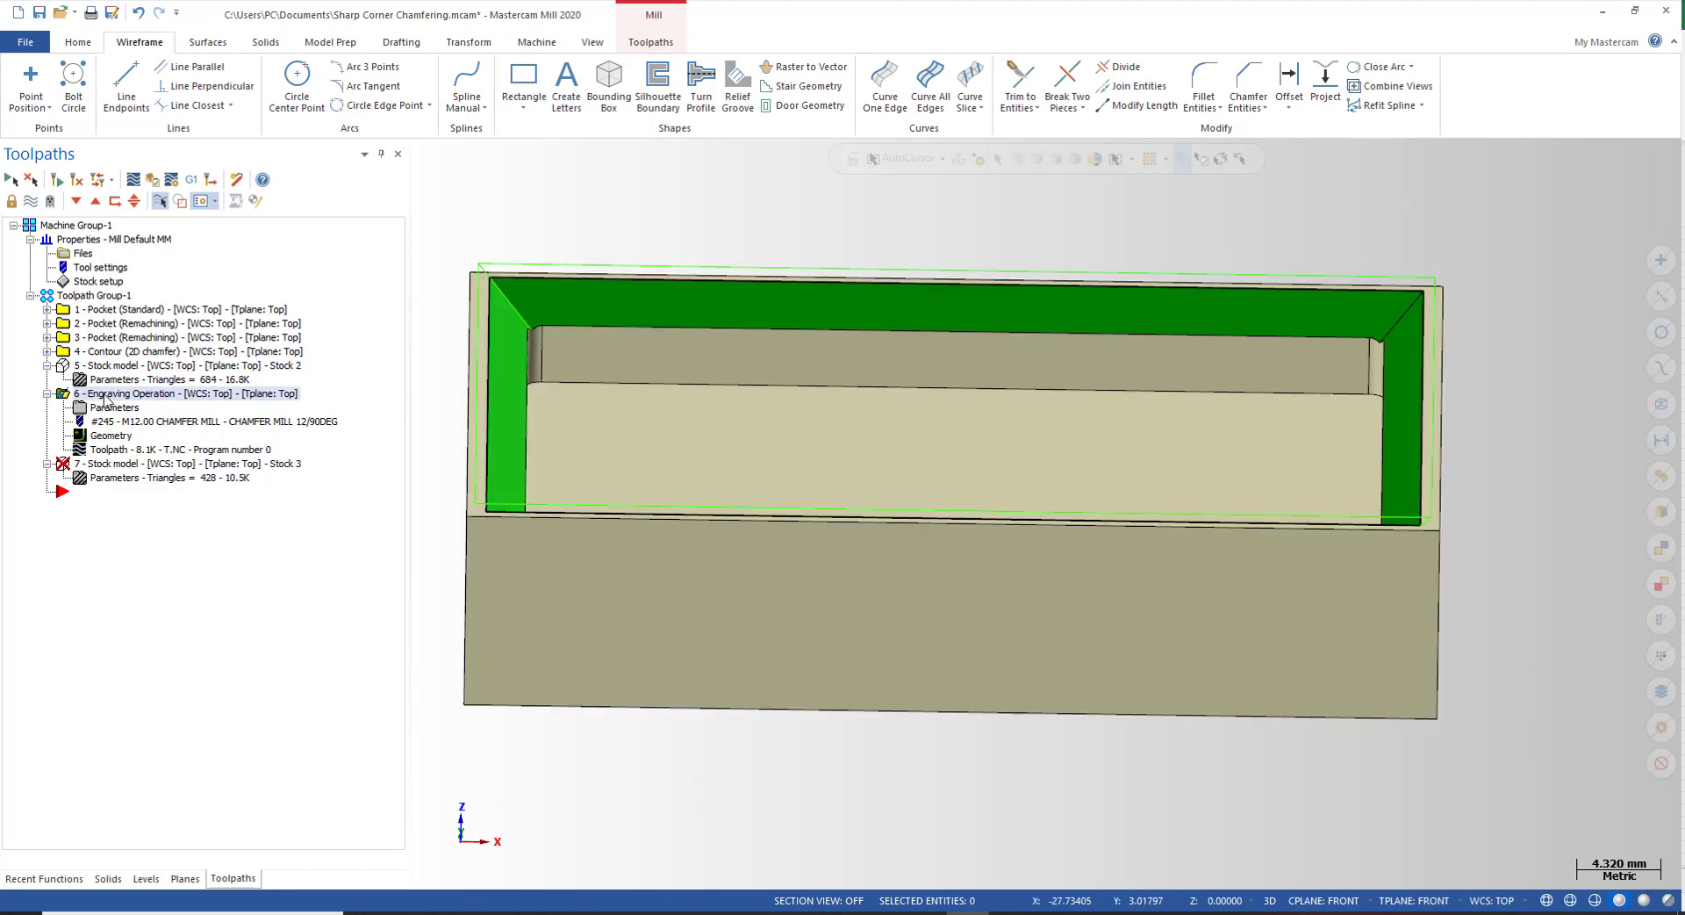
Duplicate the engraving operation directly below the original, ahead of the Stock 3 stock model
key(Up)
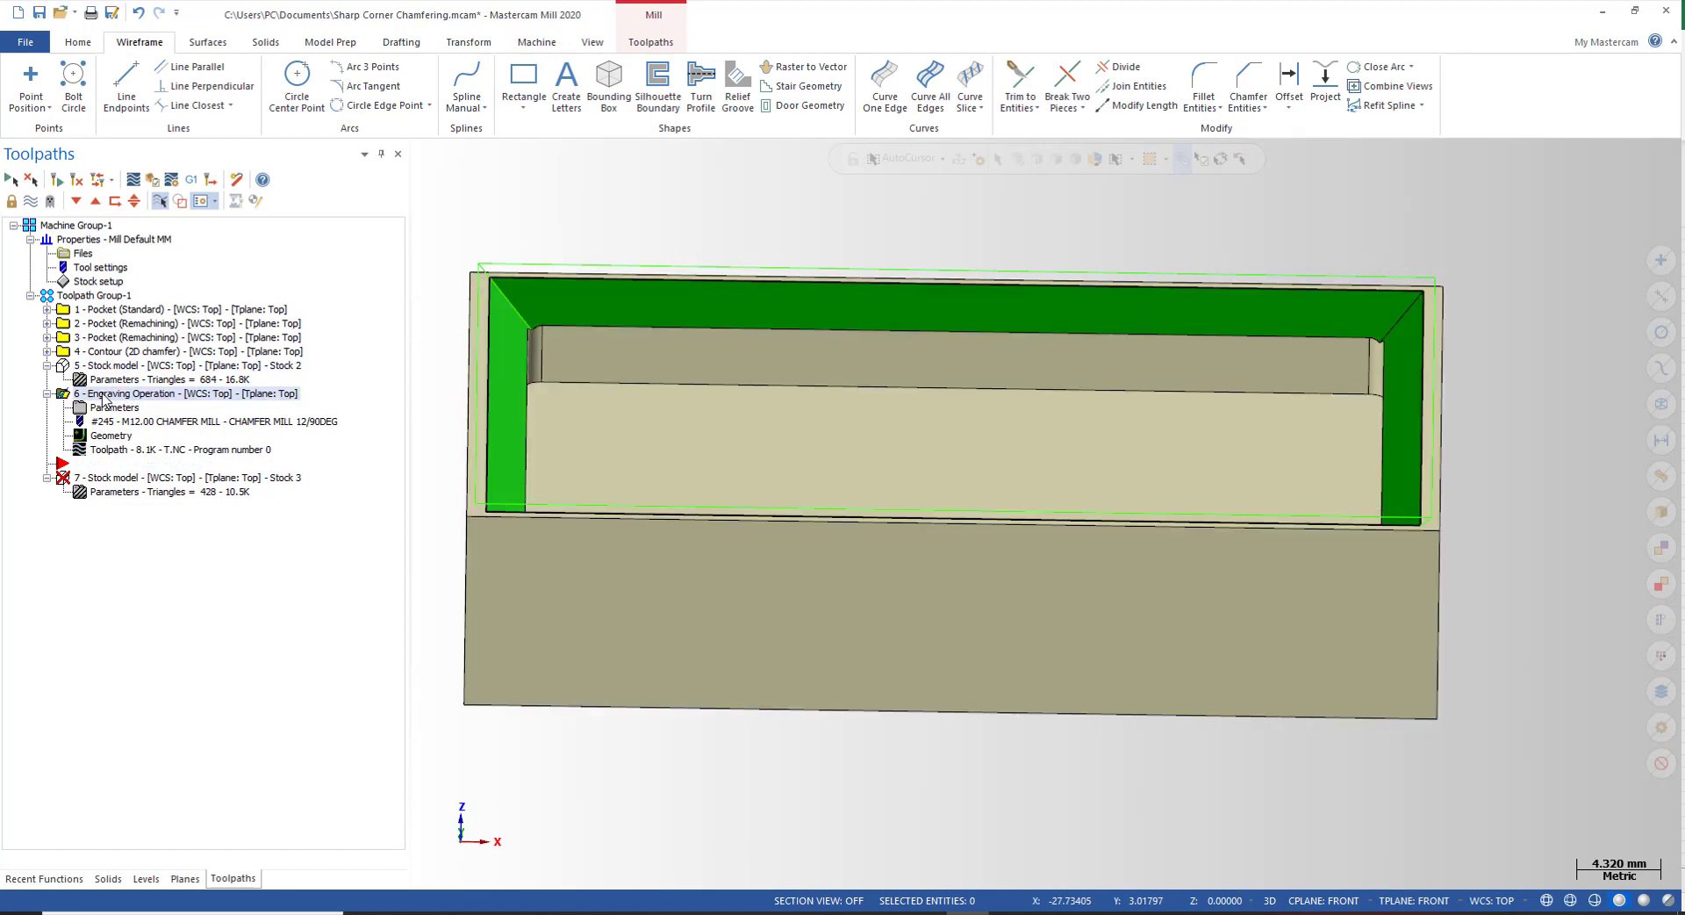
key(ctrl+v)
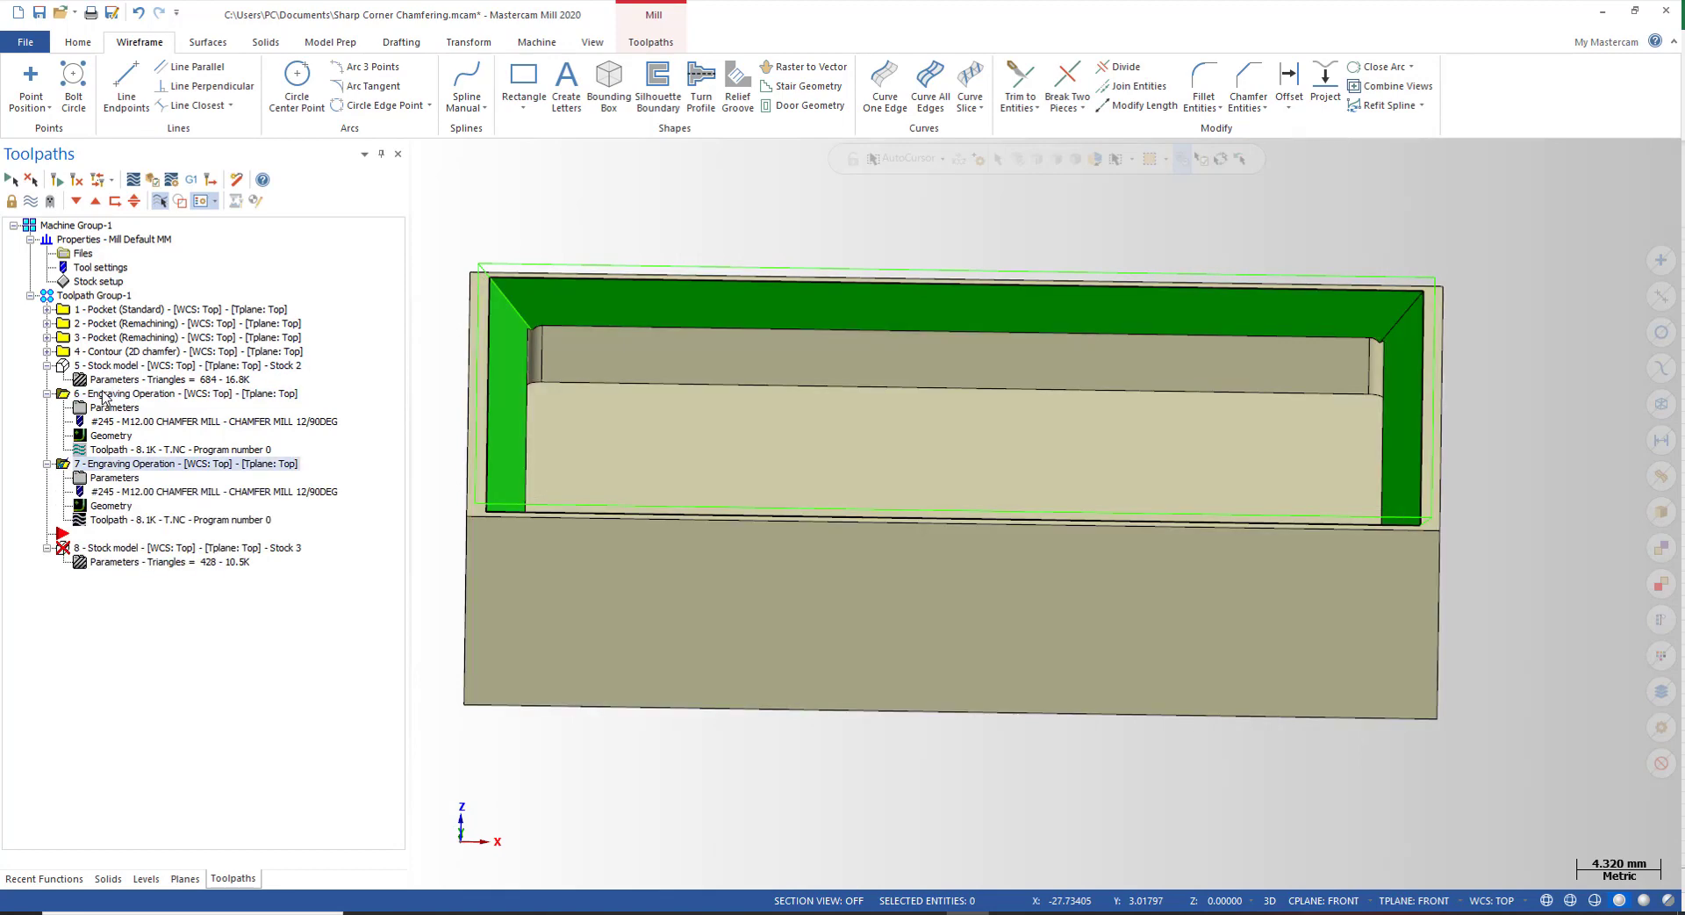
Rechain all geometry of the copied engraving operation to the raised rectangle
click(122, 508)
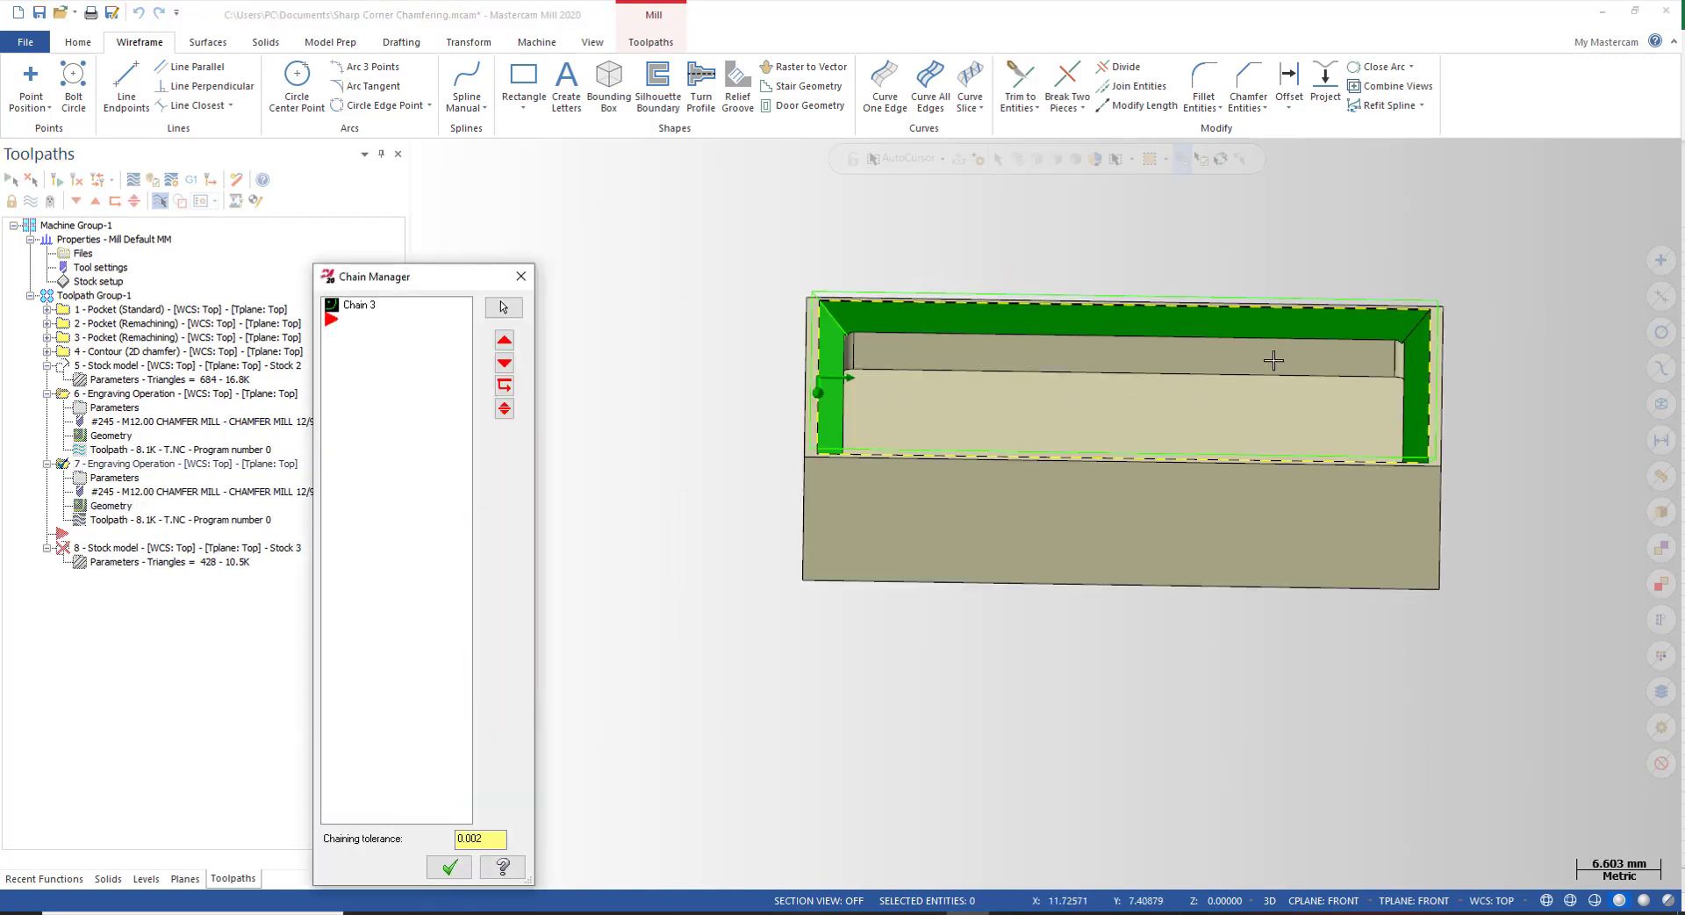
middle_drag(927, 382, 786, 380)
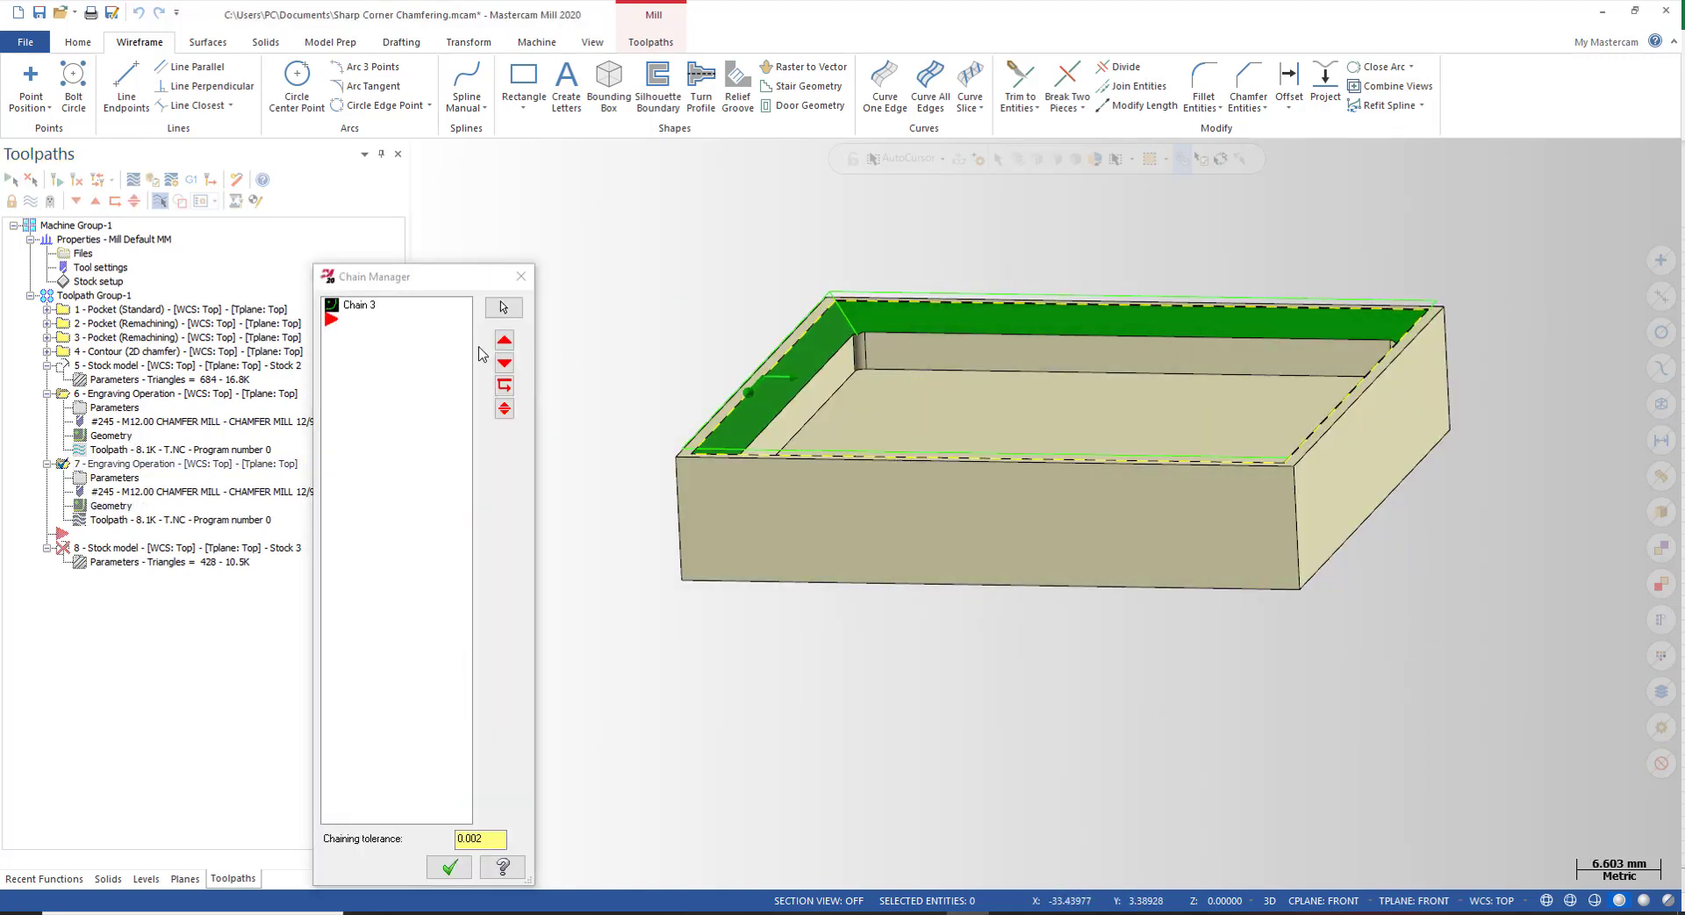
right_click(407, 350)
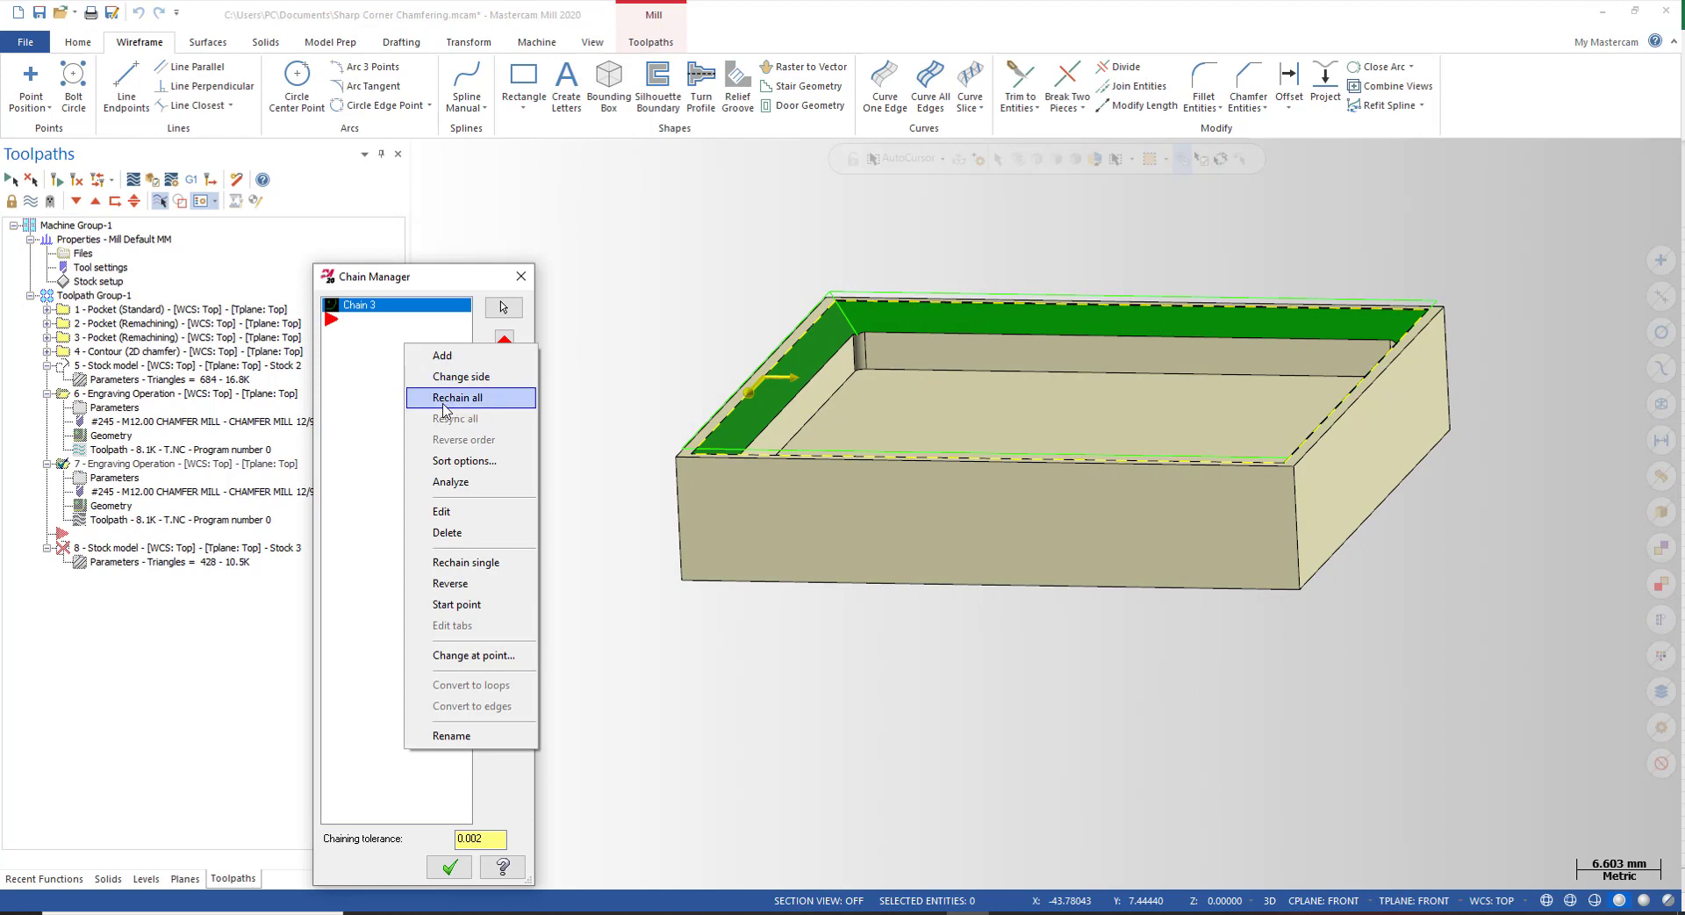
click(444, 397)
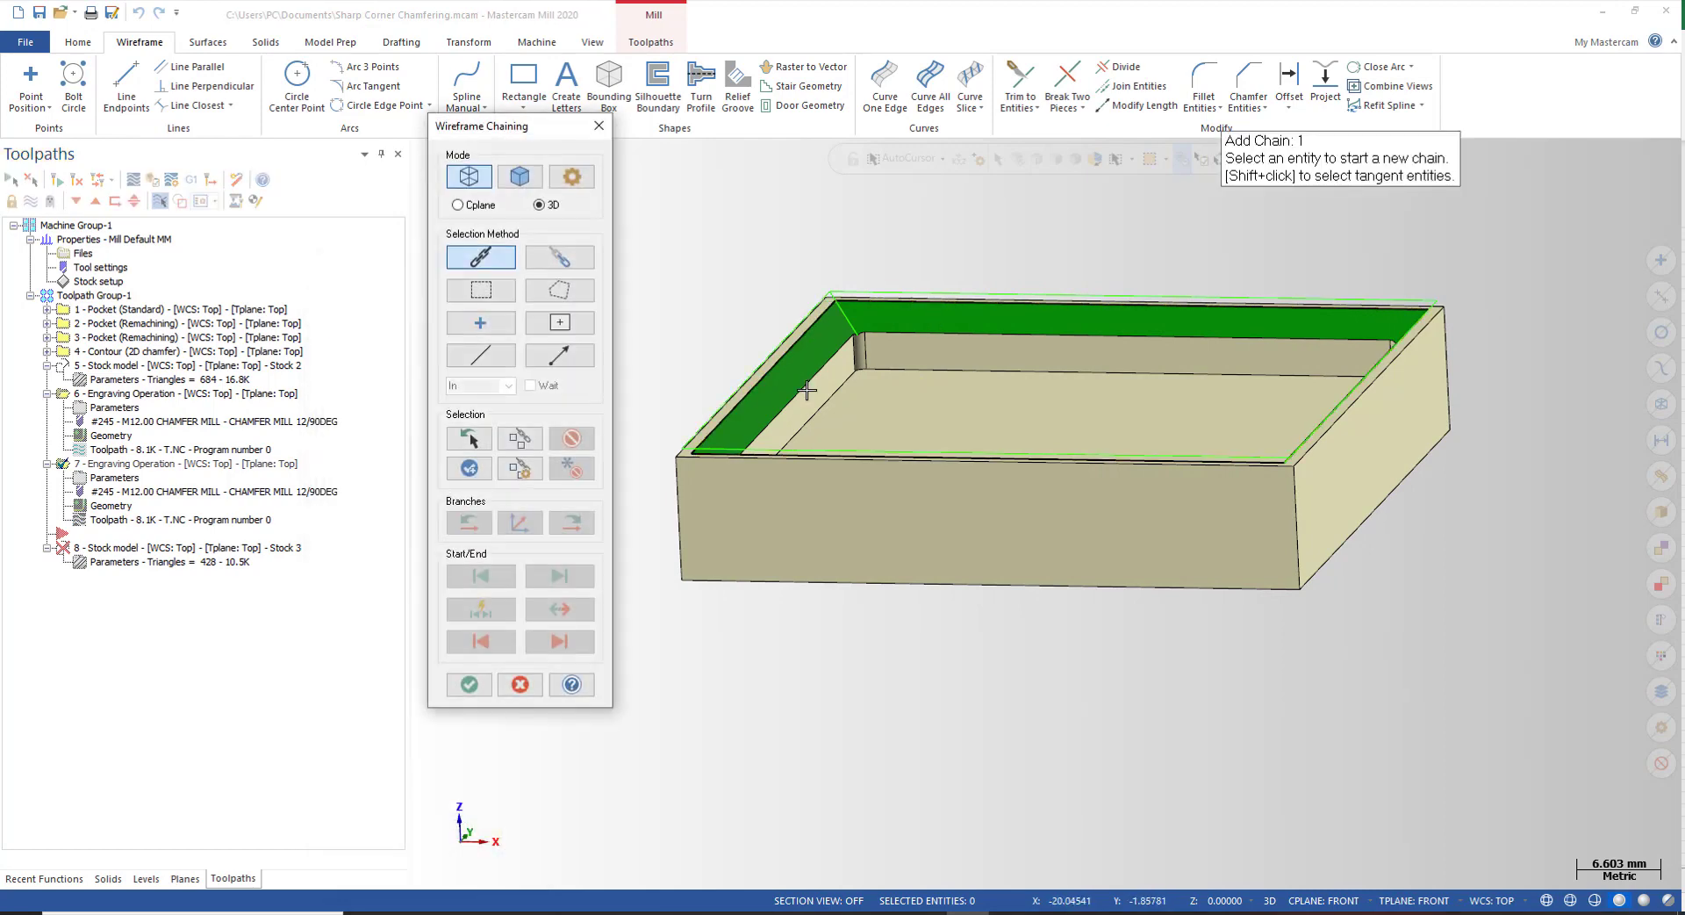
scroll(775, 282, up, 2)
scroll(827, 288, up, 2)
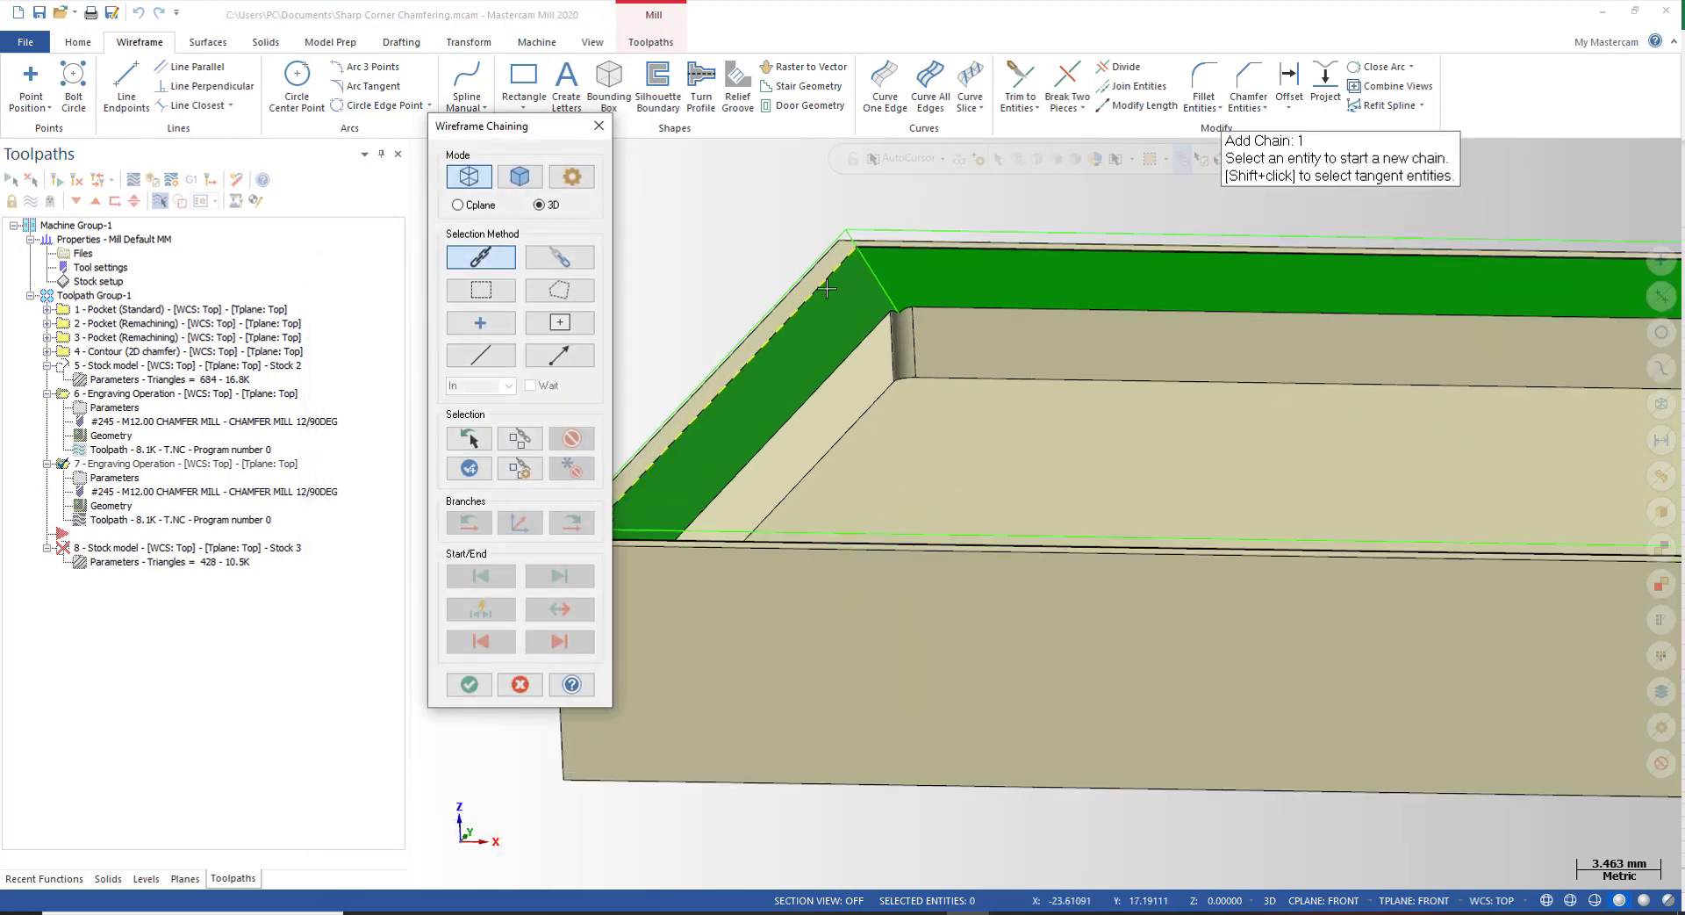
scroll(820, 297, down, 2)
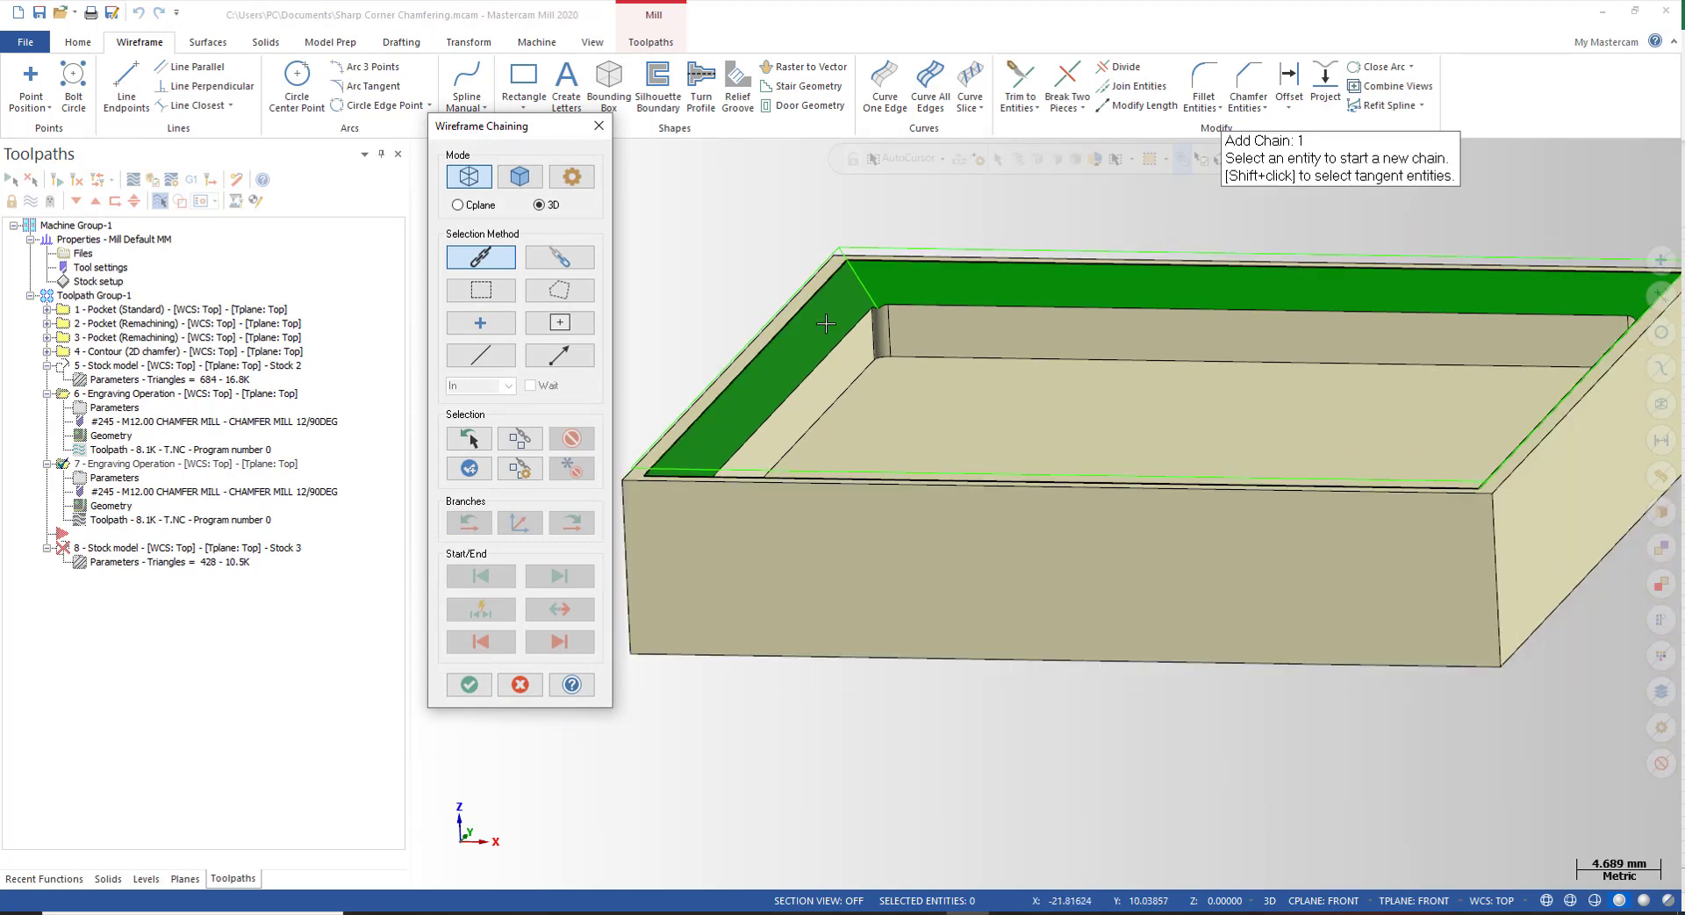
click(823, 257)
scroll(826, 256, down, 2)
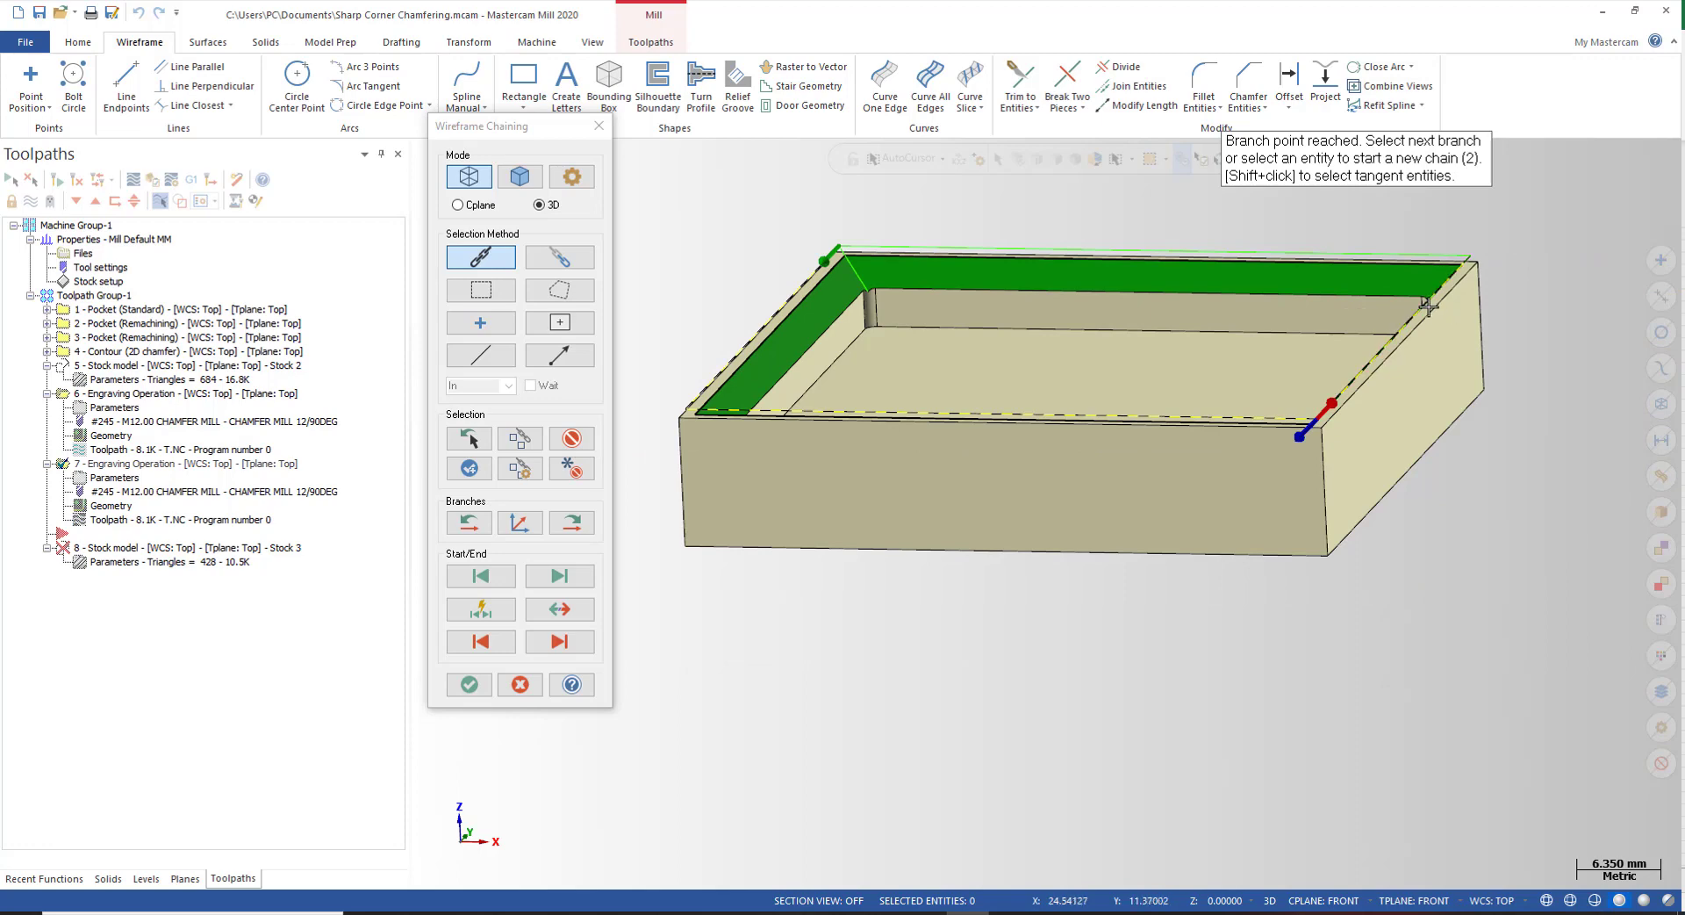
middle_drag(1080, 223, 1036, 241)
middle_drag(779, 280, 741, 268)
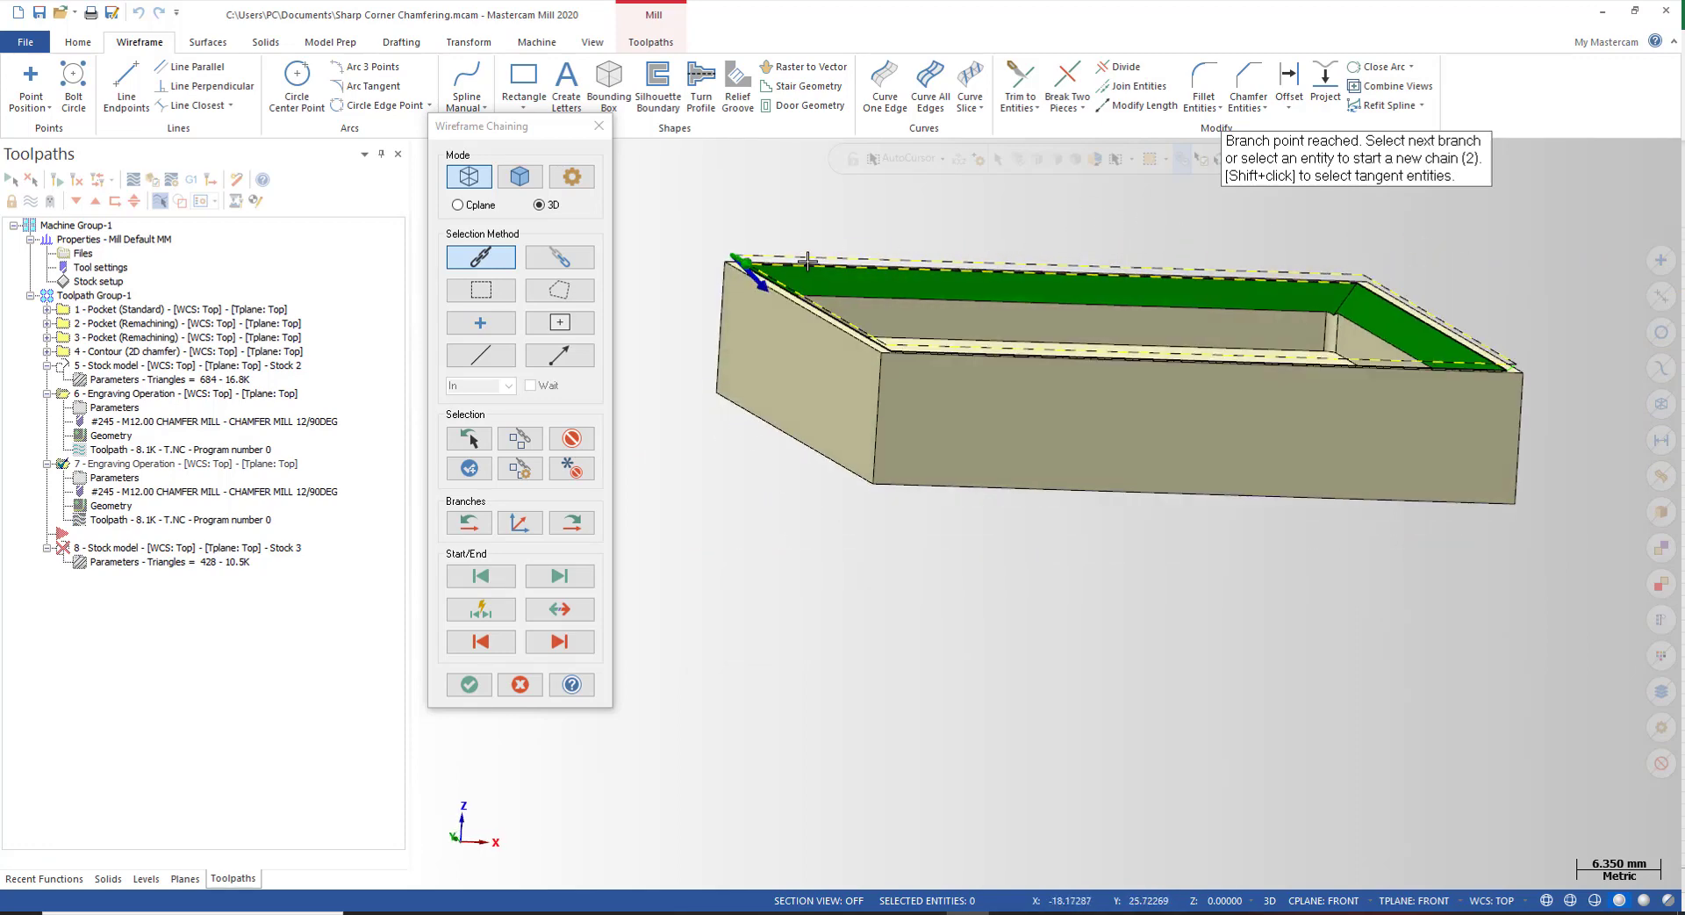
scroll(739, 264, up, 5)
click(468, 686)
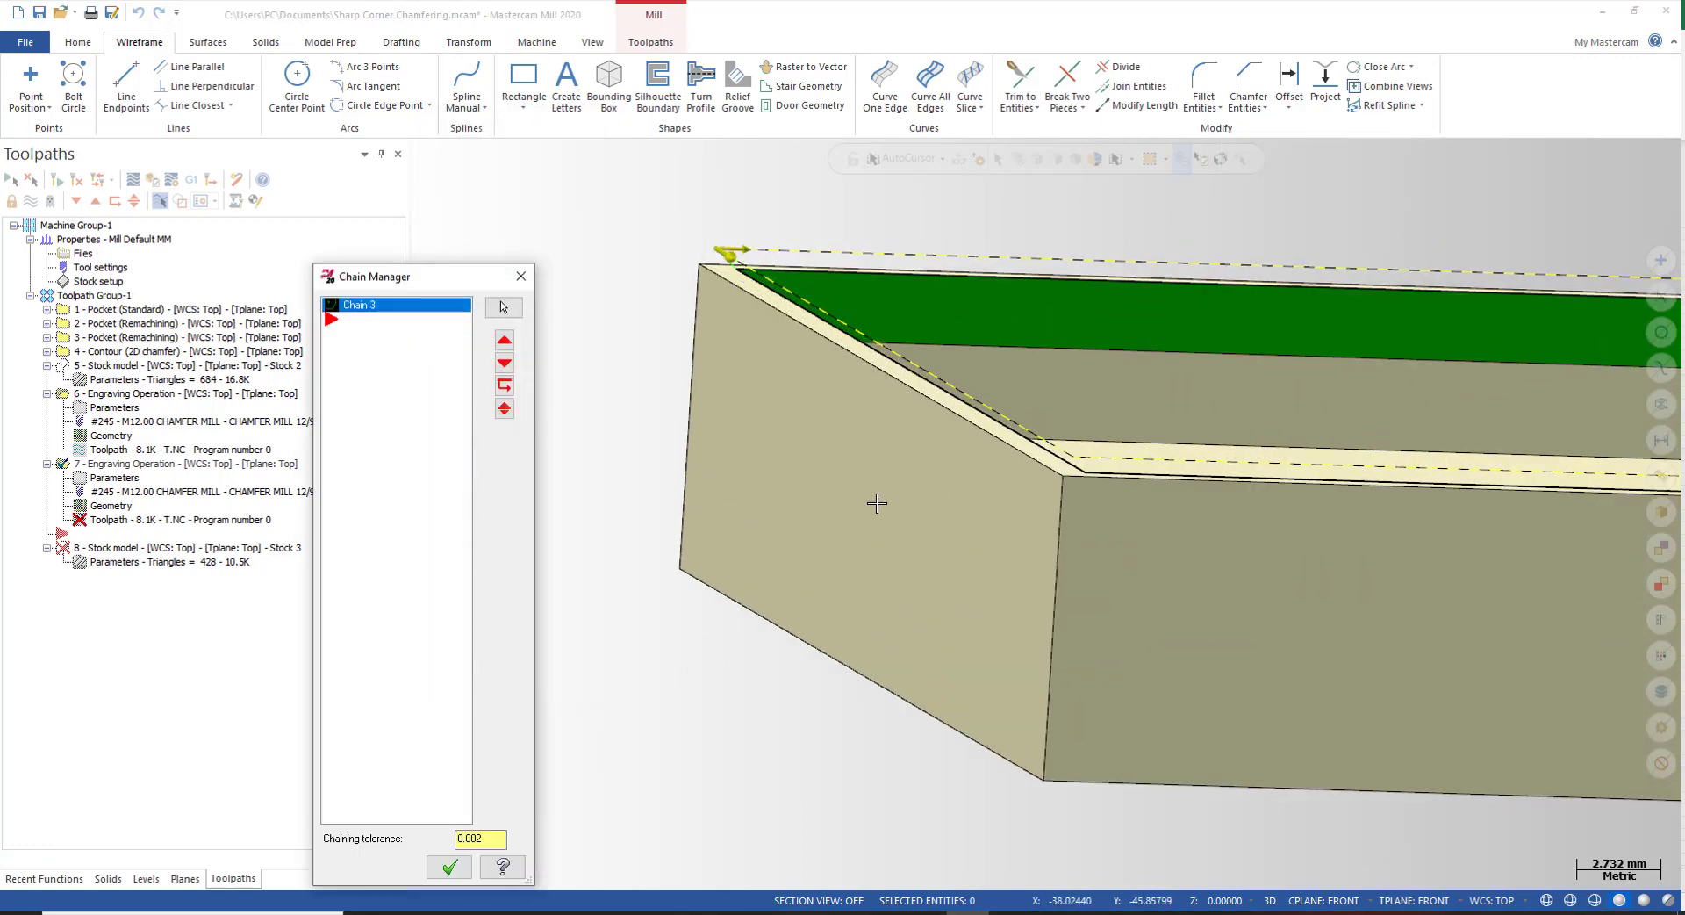
click(449, 867)
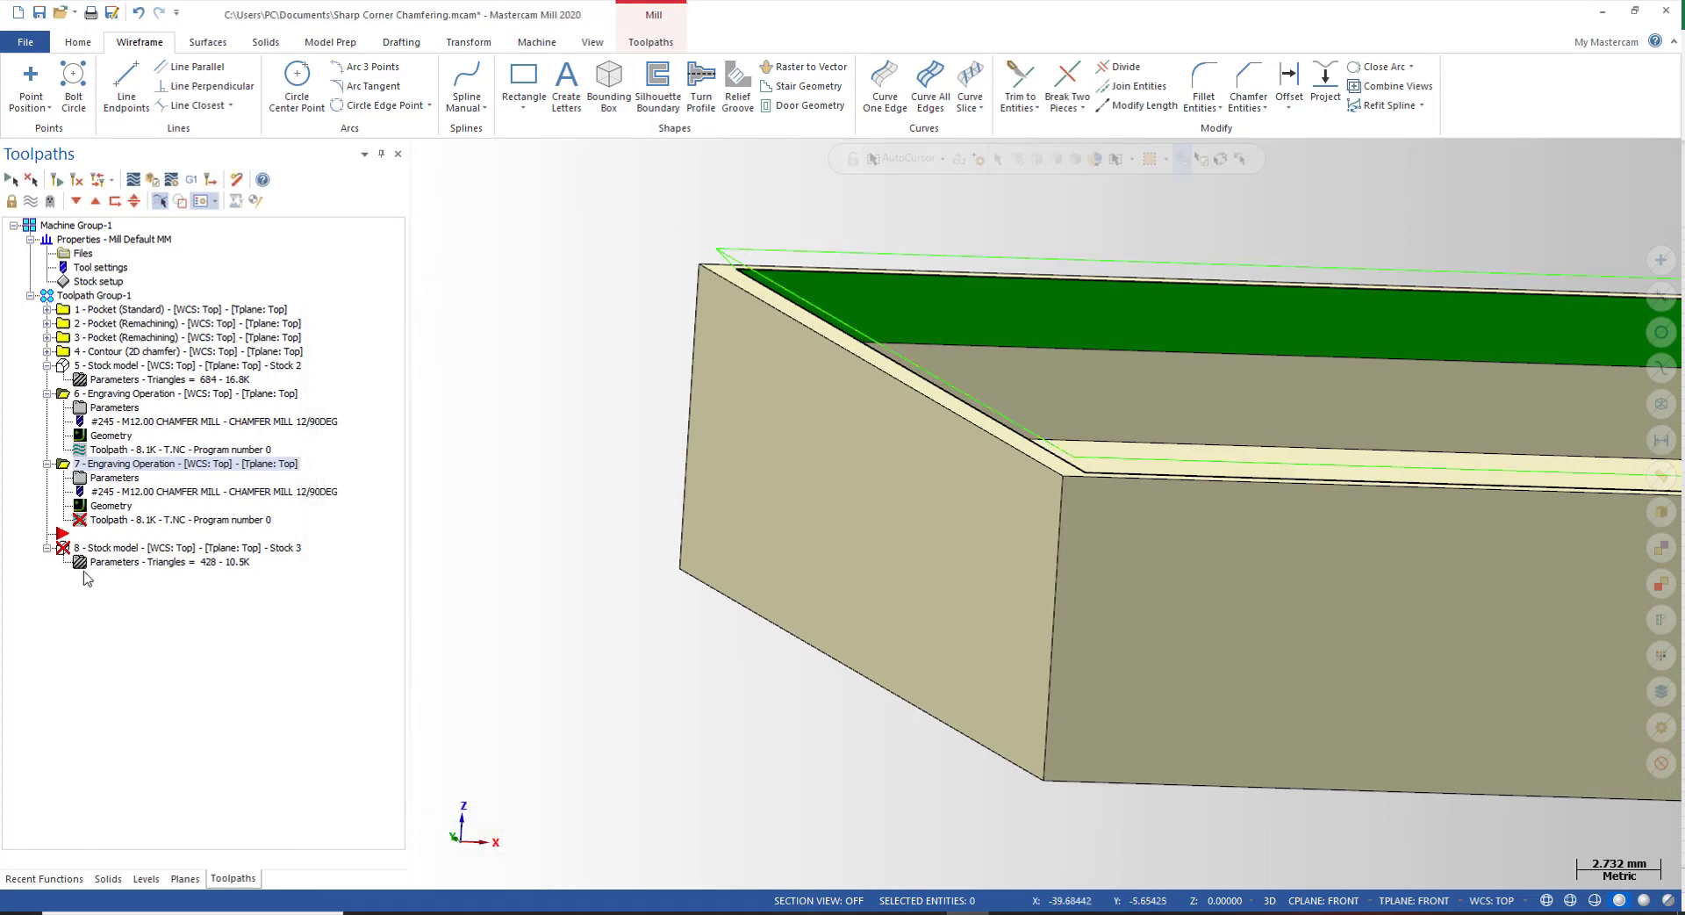
Set the copied engraving operation's absolute top of stock to 0.578 by picking the raised rectangle's corner
click(122, 480)
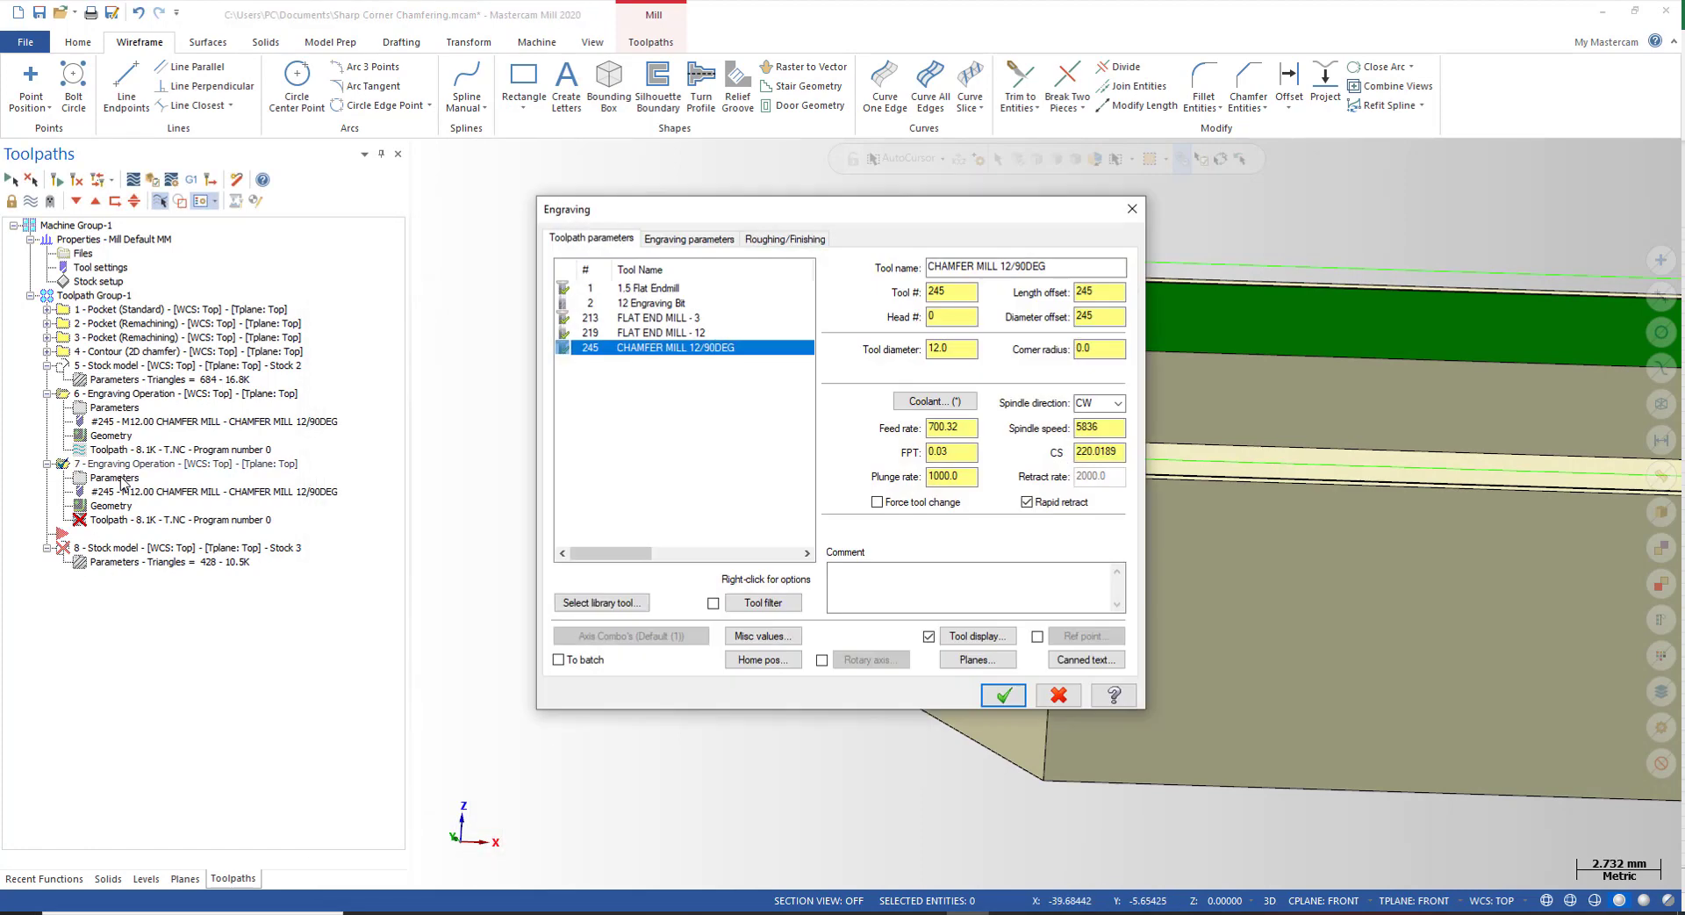
click(700, 237)
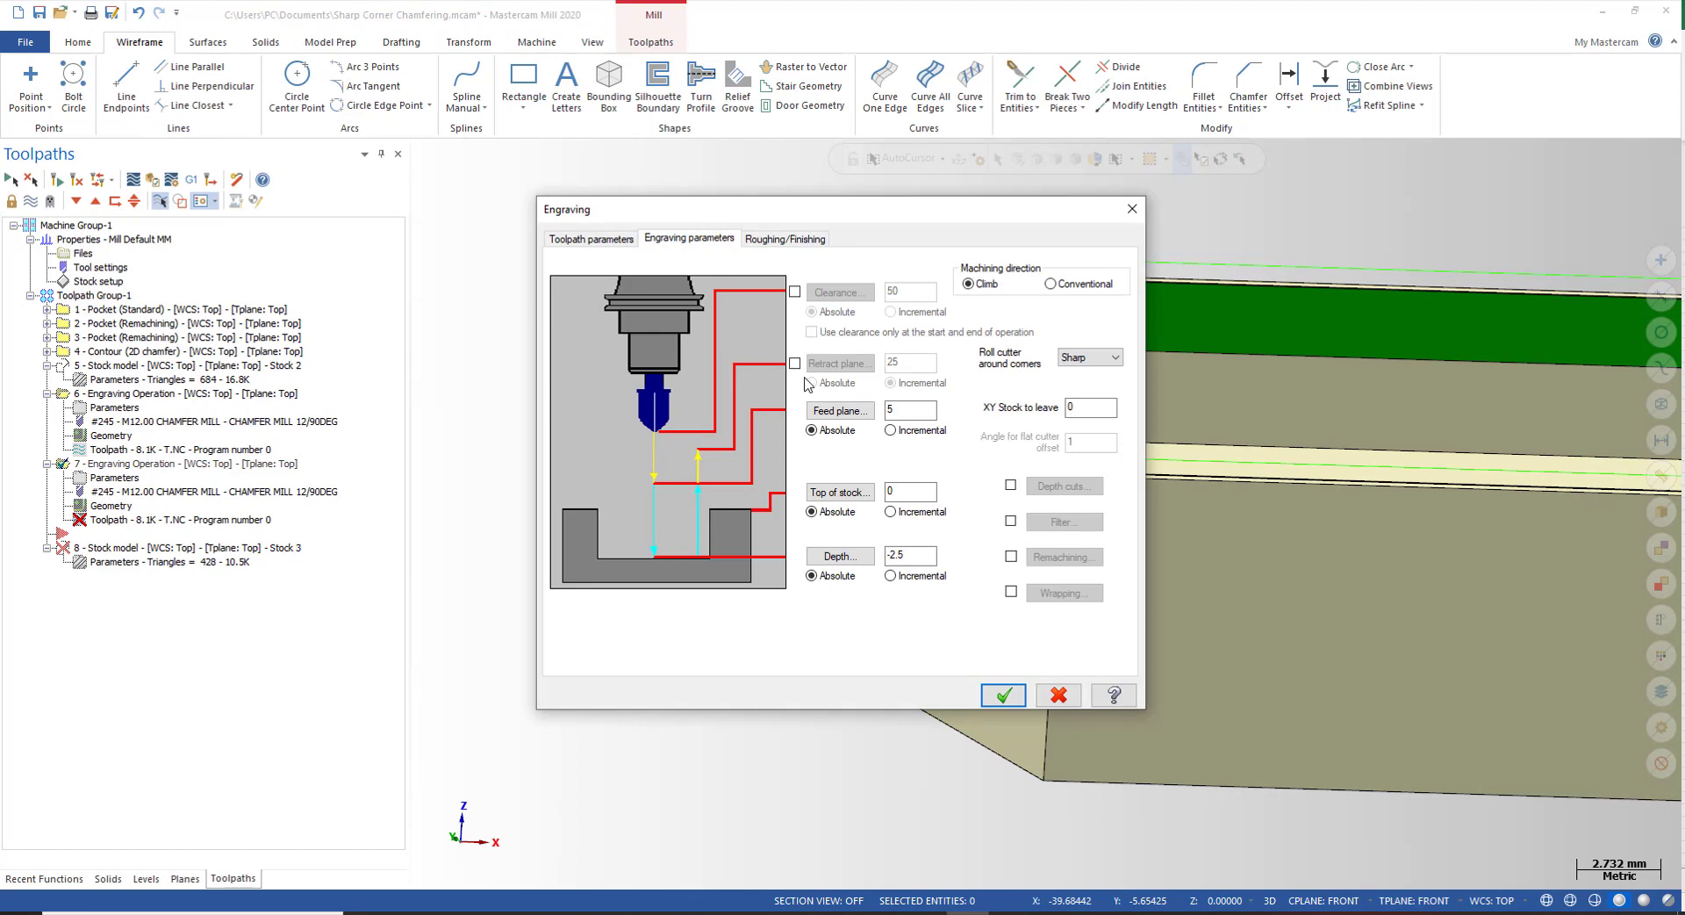
click(840, 492)
click(723, 249)
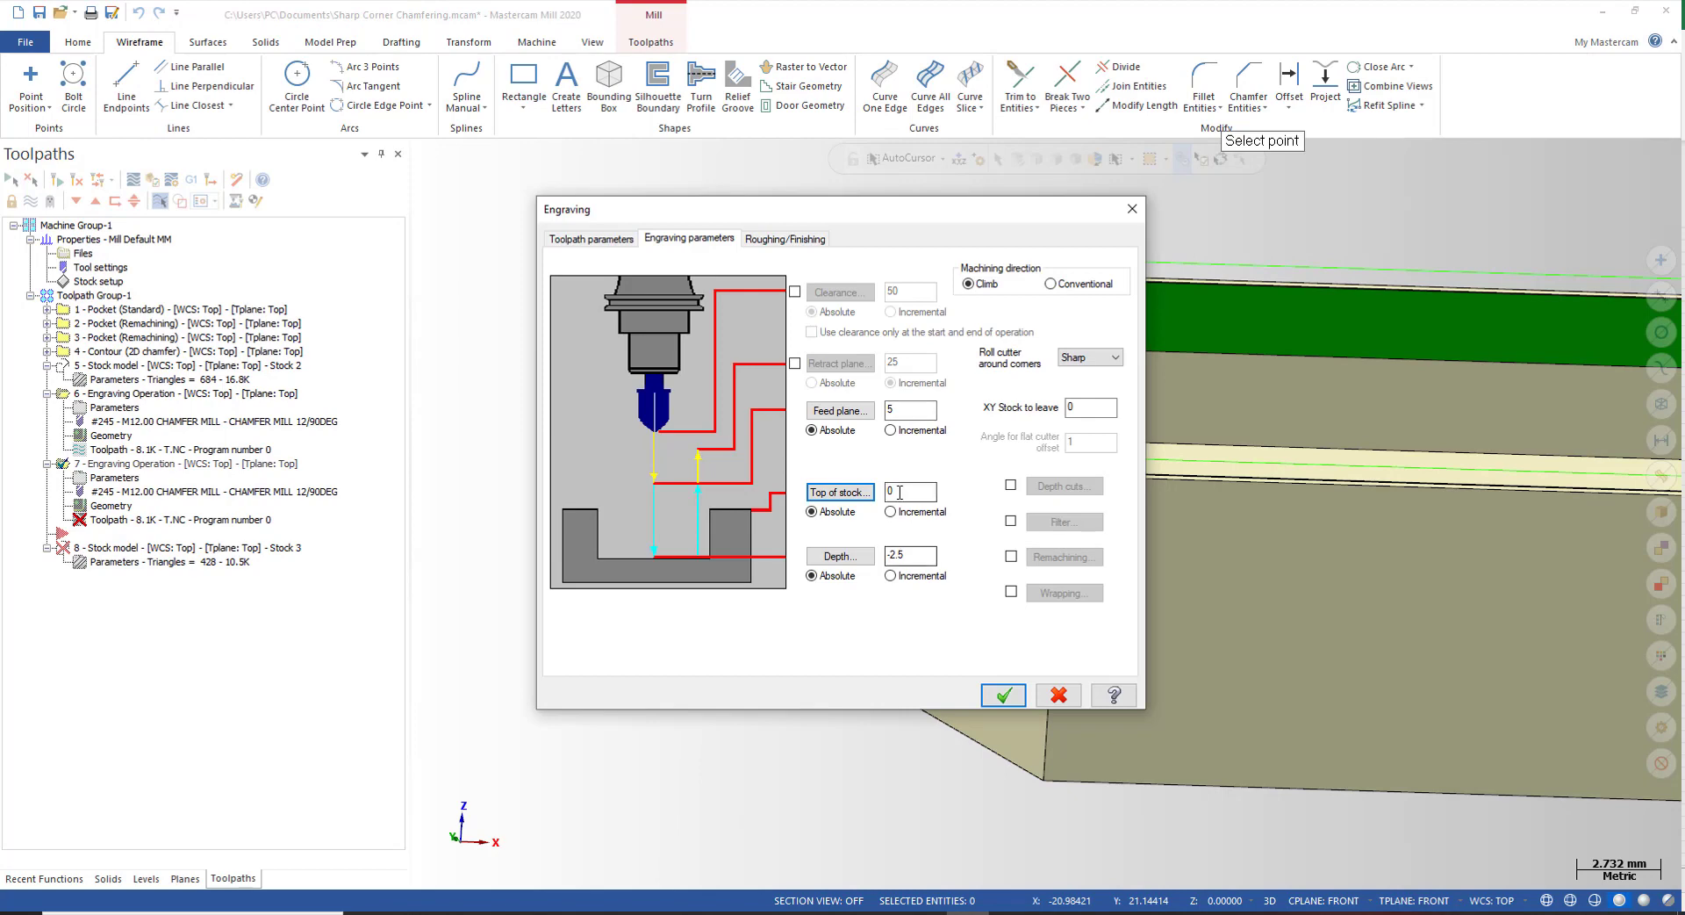
click(840, 492)
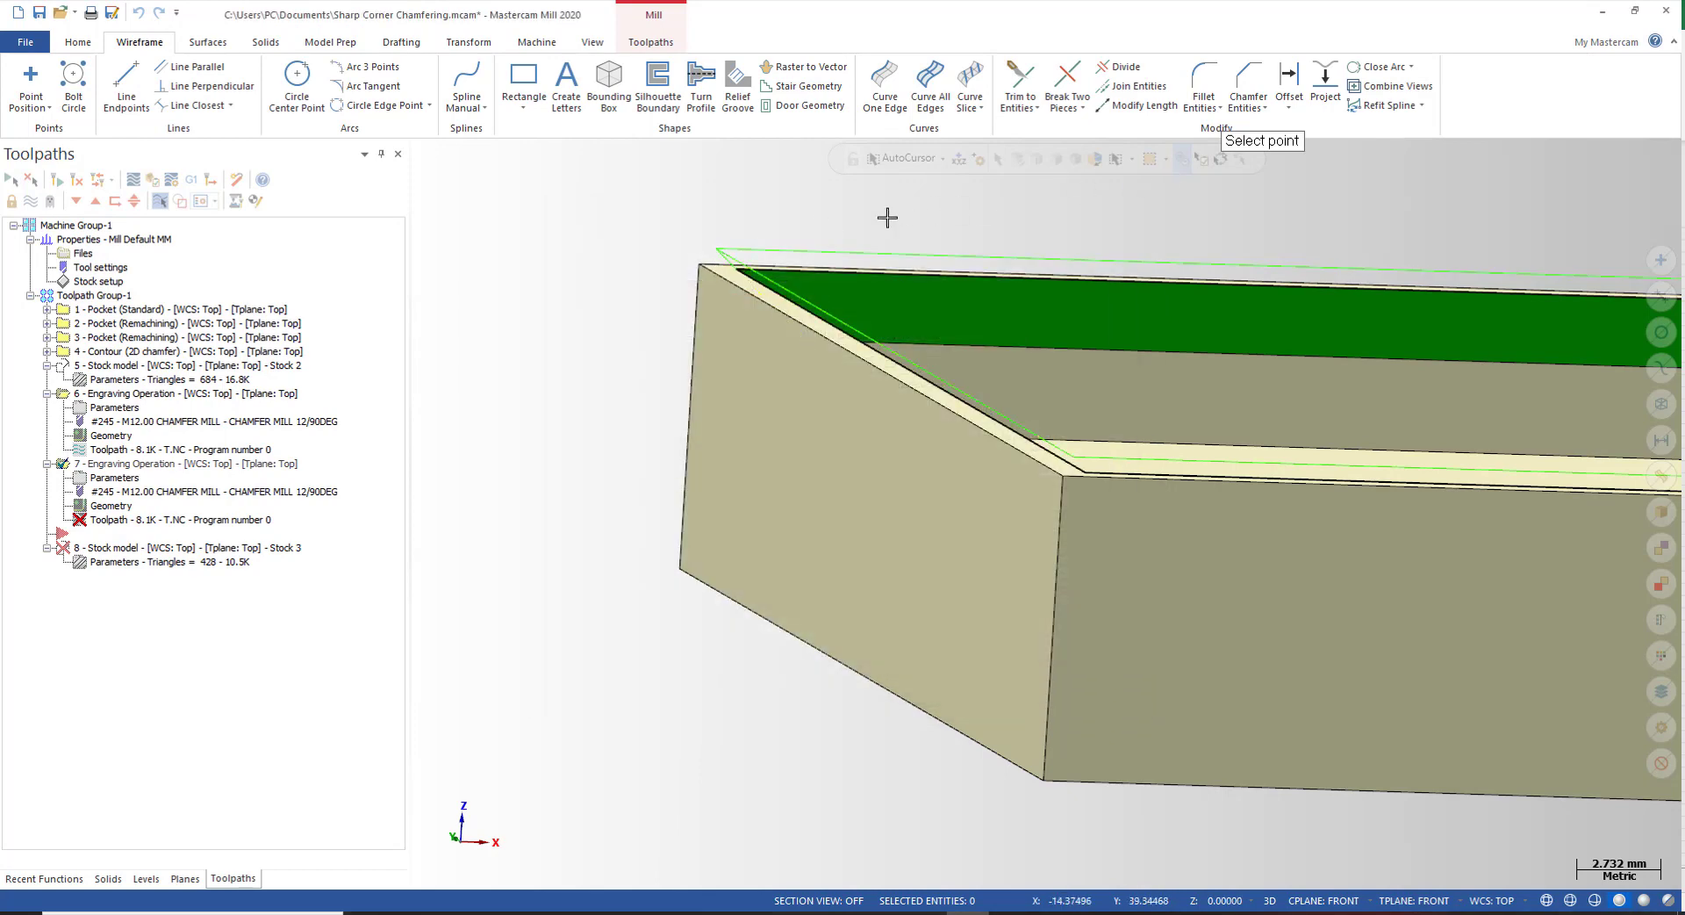
click(719, 250)
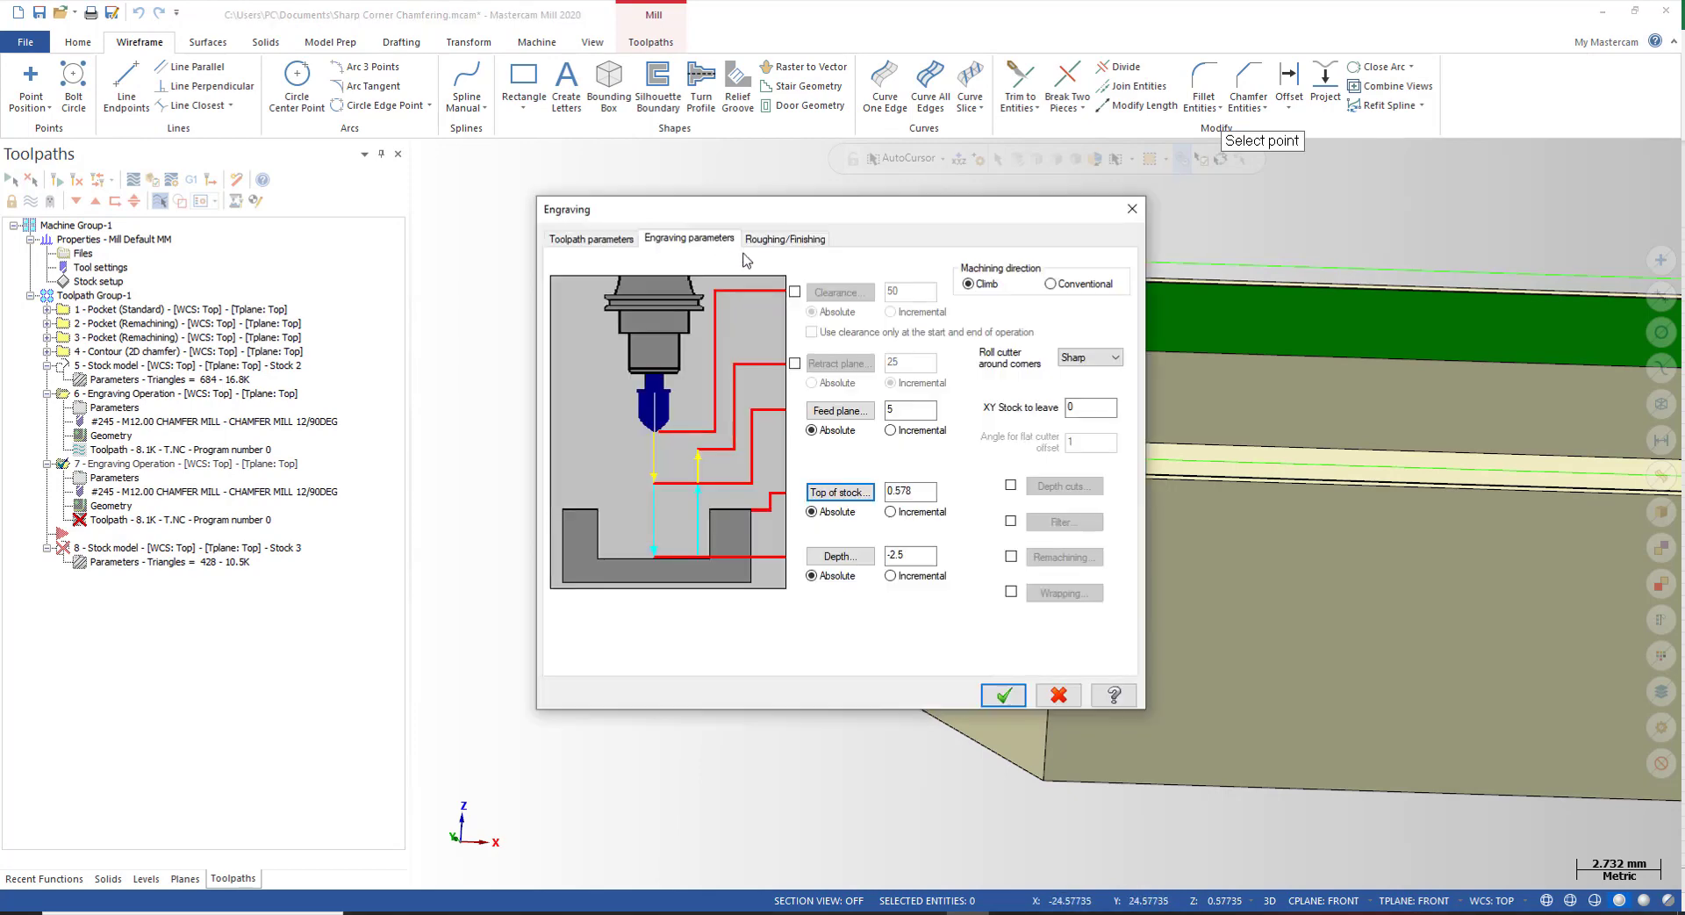
Change the top of stock to incremental 0, accept the engraving parameters, and regenerate the copied operation
drag(913, 491, 905, 491)
drag(927, 497, 846, 491)
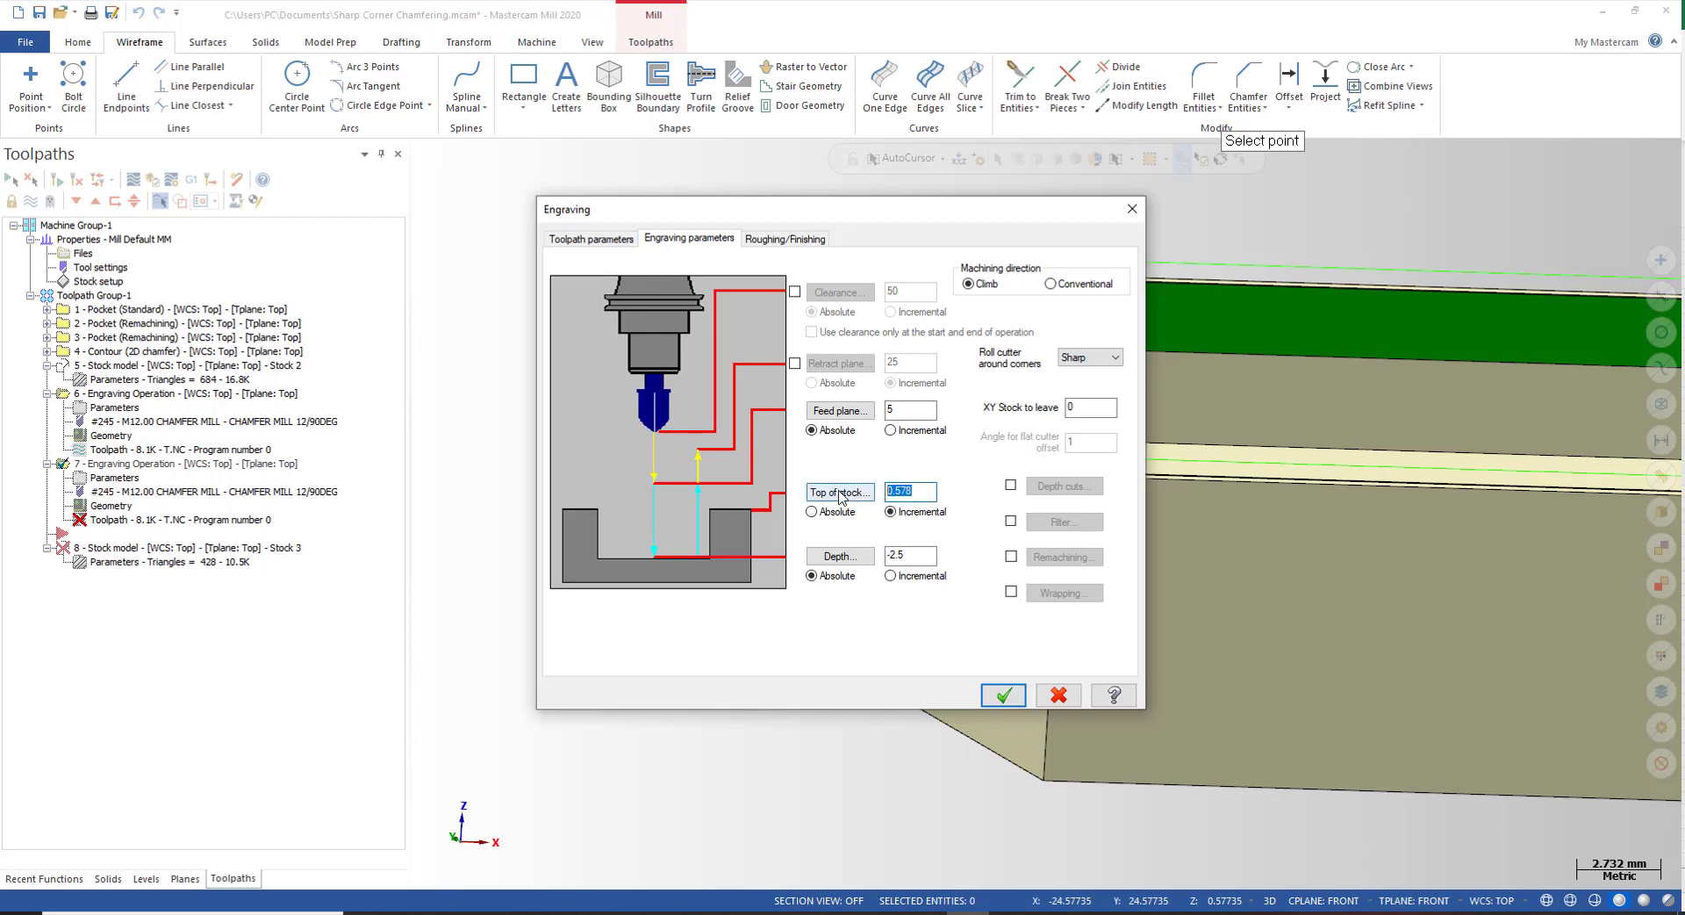
text(0)
drag(920, 216, 460, 202)
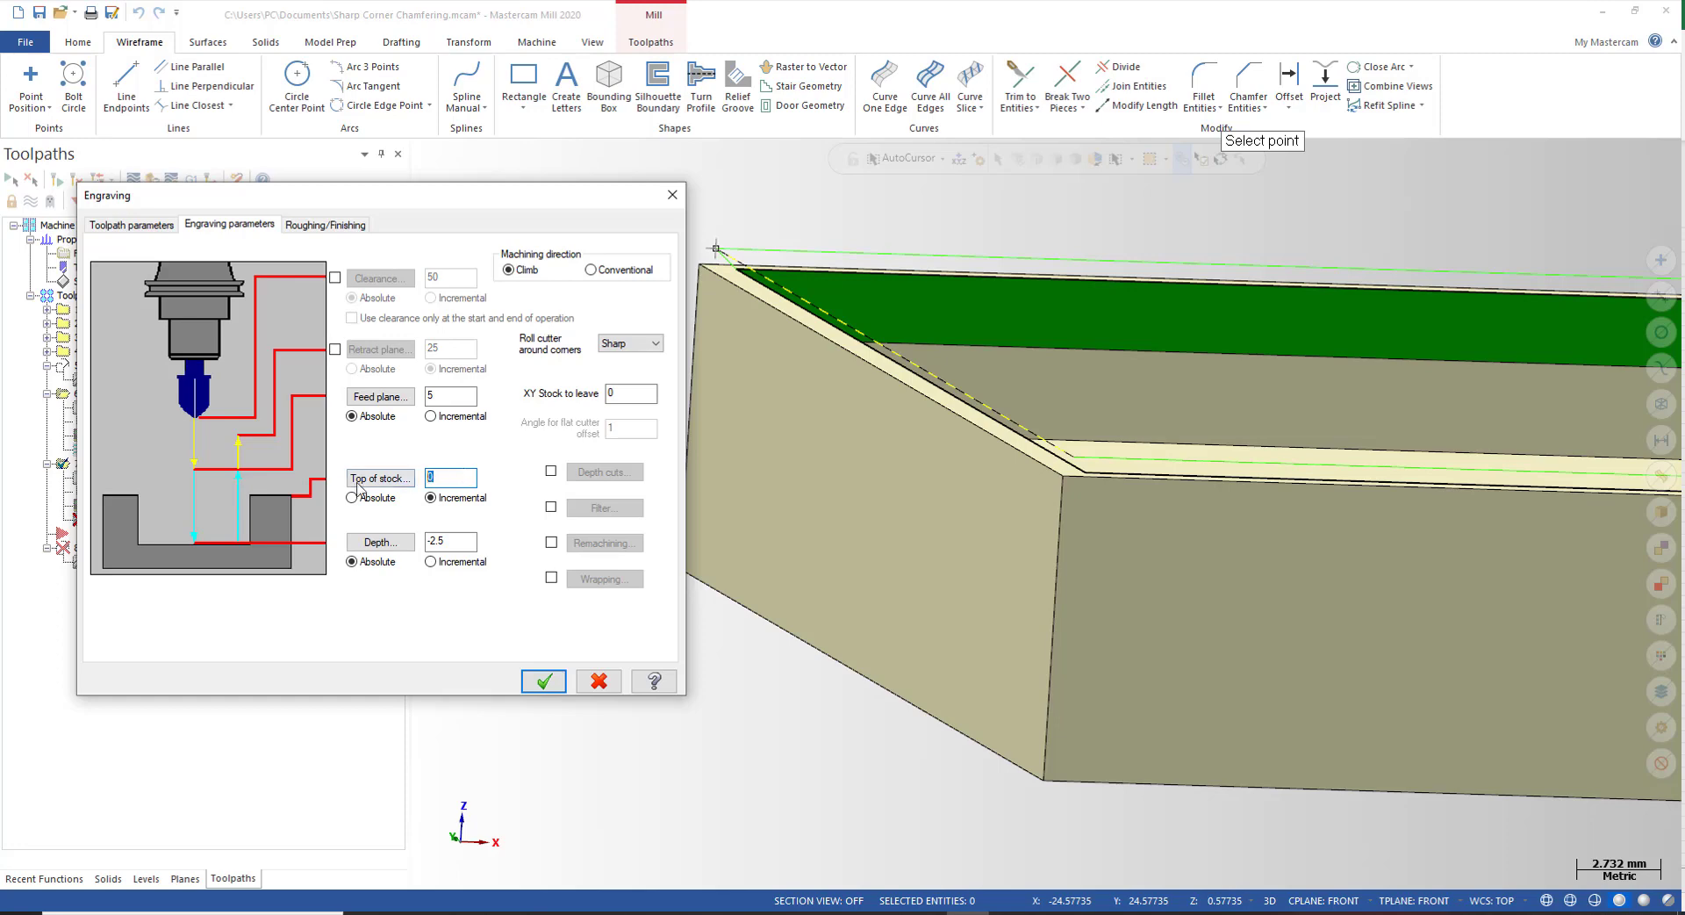
click(544, 682)
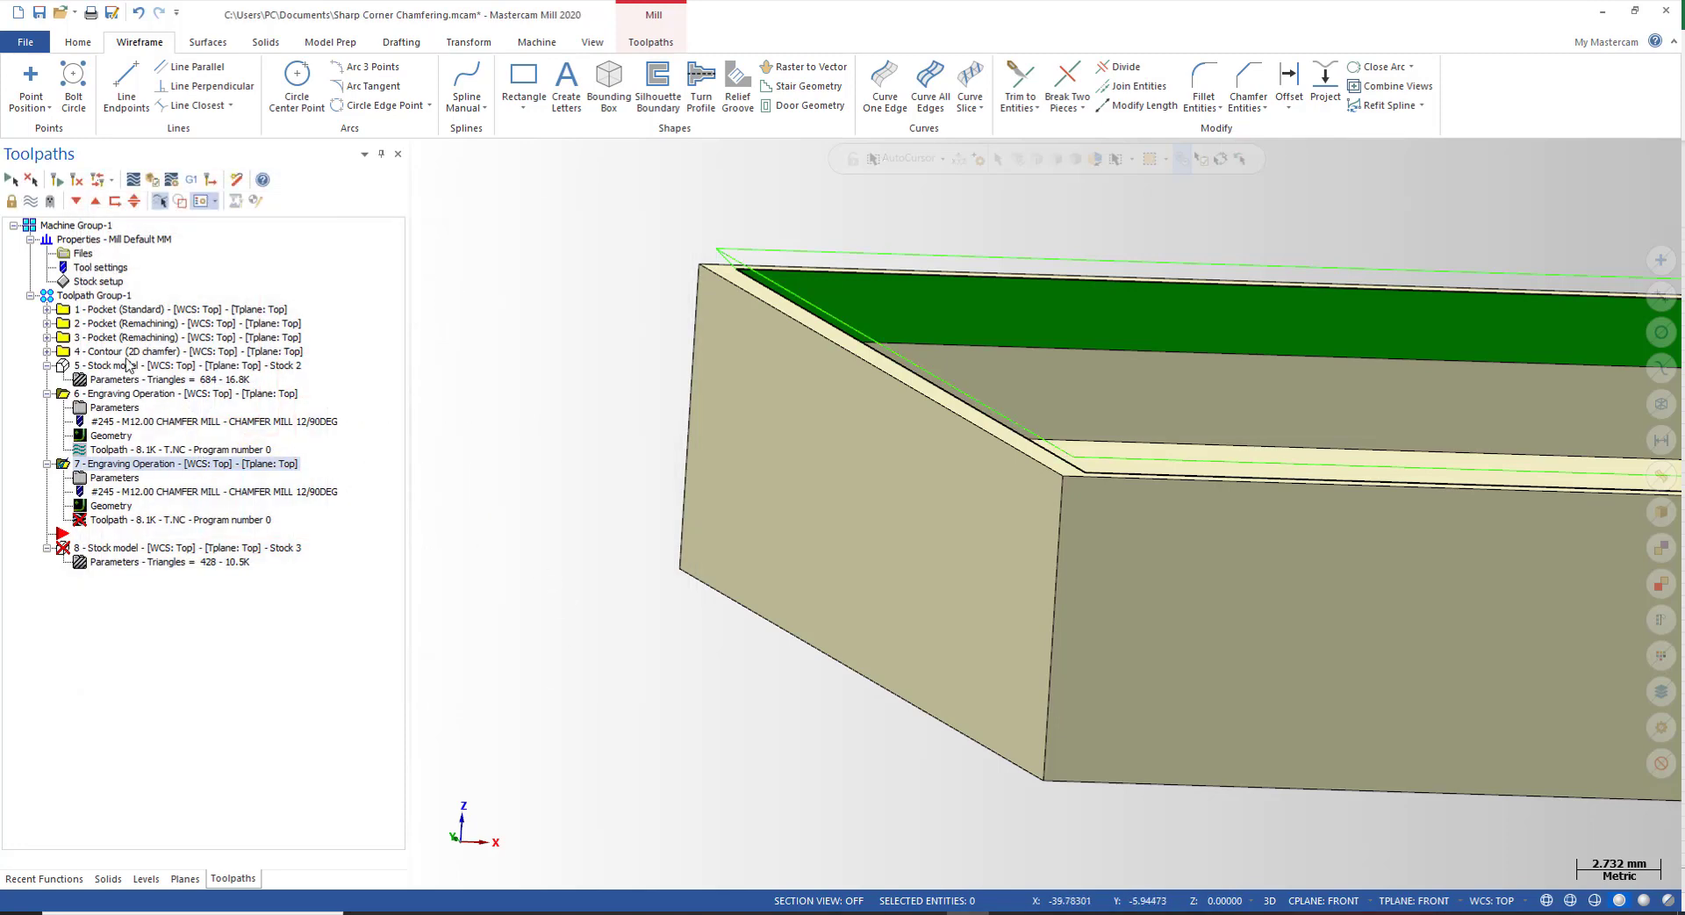
click(53, 181)
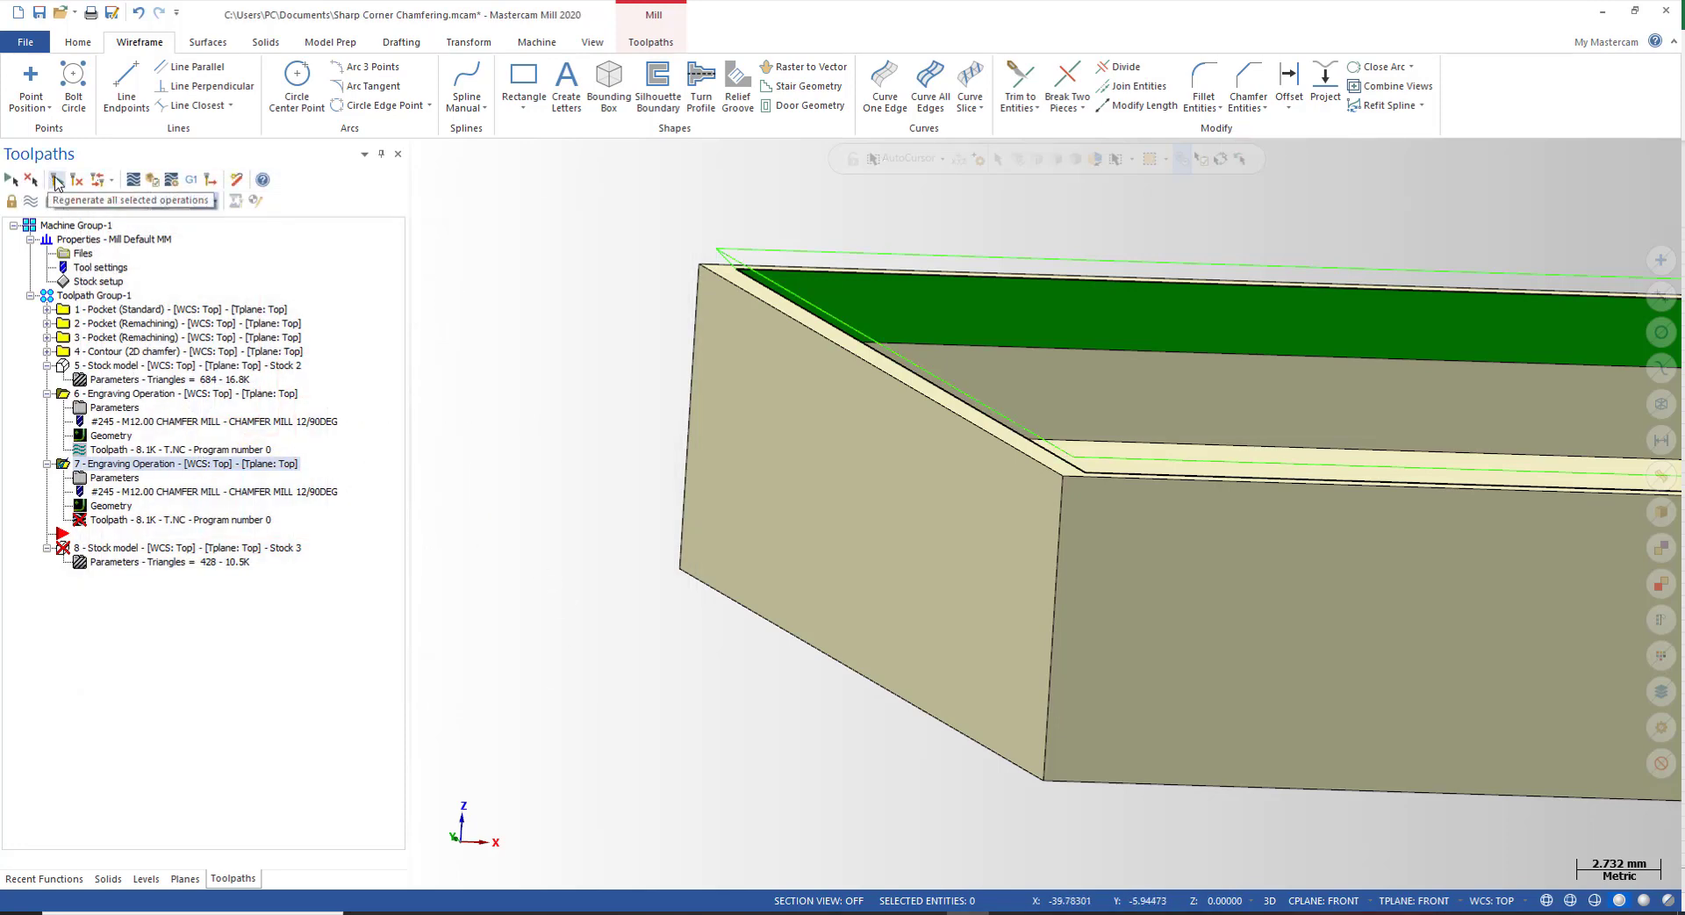
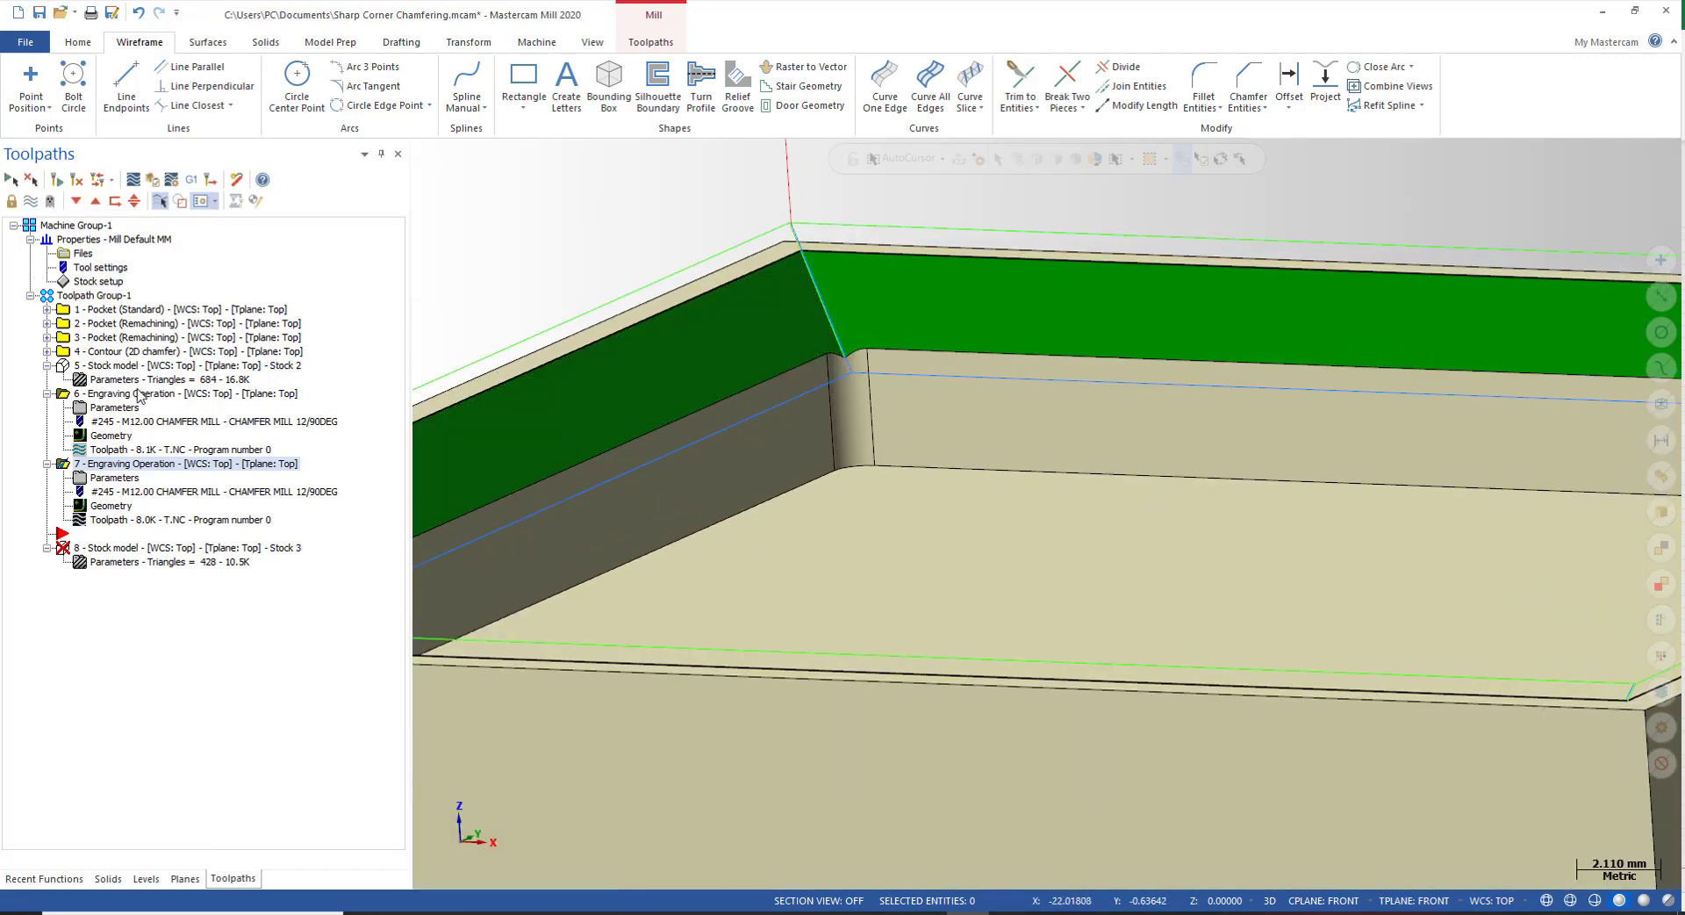
Compare the toolpaths of the original and copied engraving operations at the pocket's chamfered corner
click(141, 395)
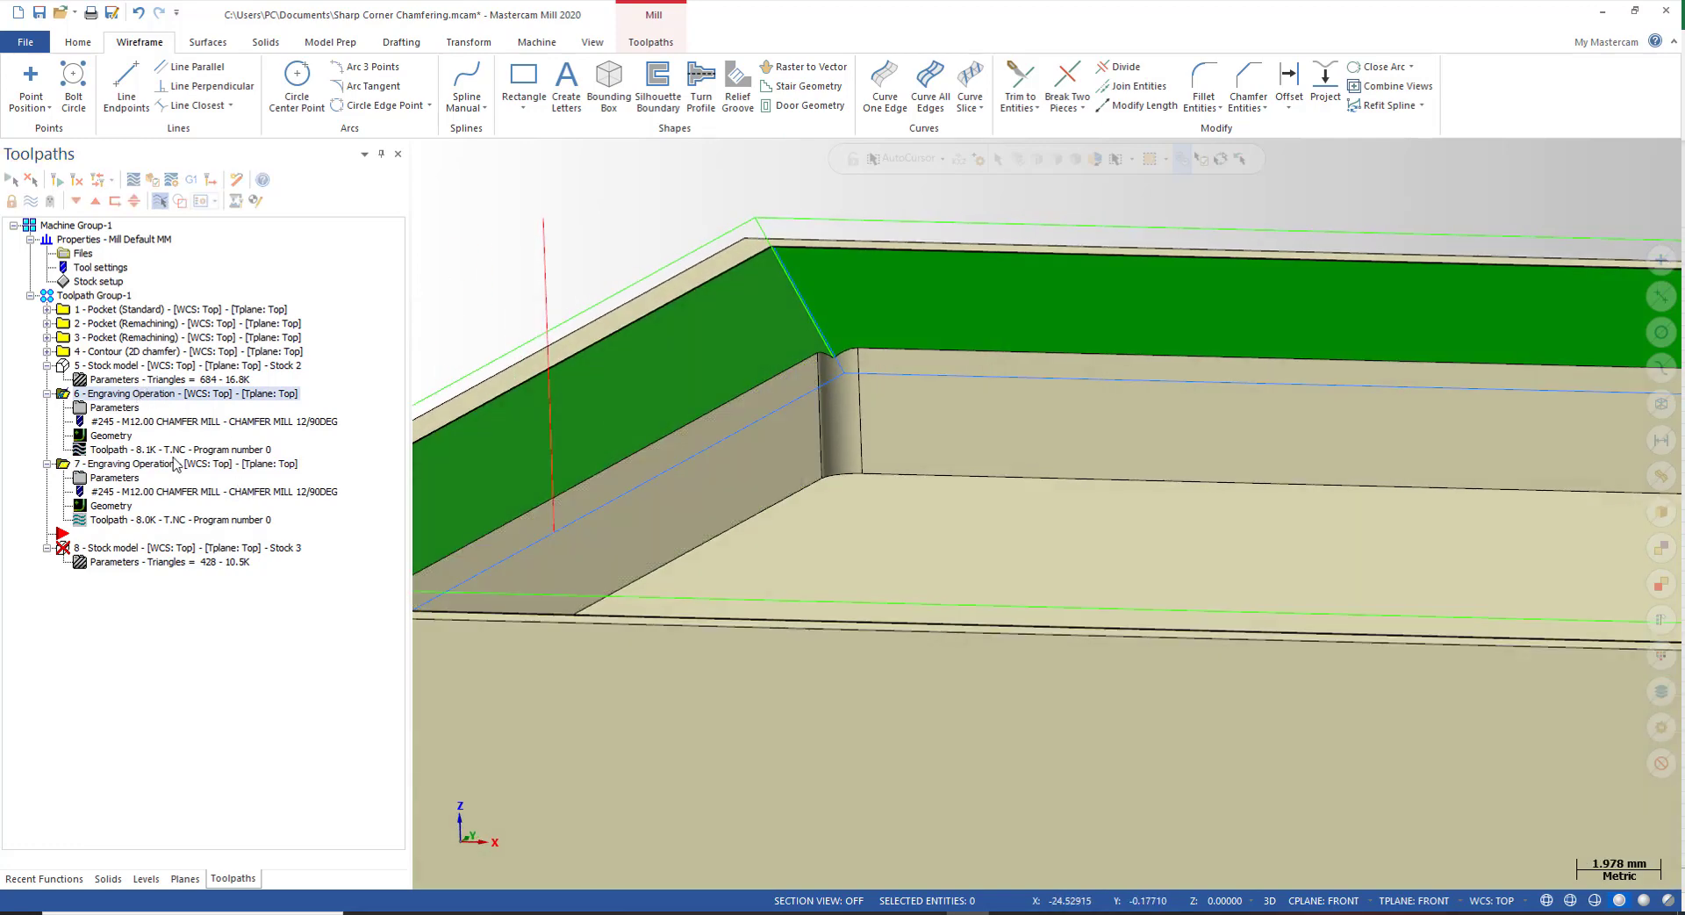
click(144, 462)
click(137, 394)
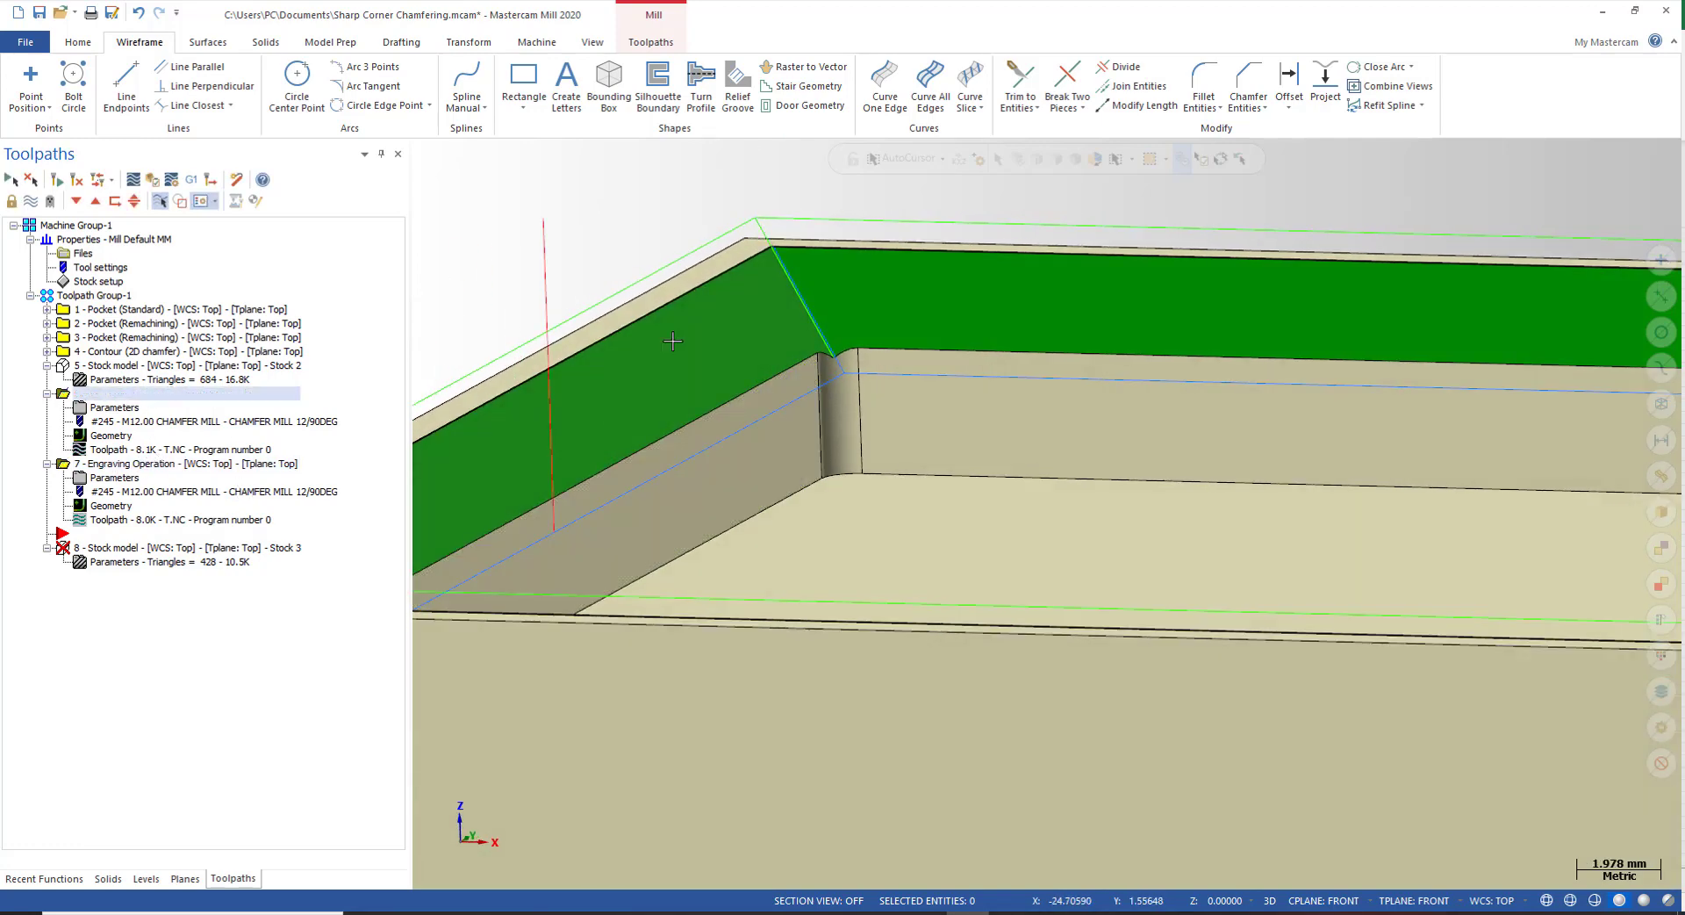
scroll(672, 341, down, 3)
scroll(918, 255, up, 5)
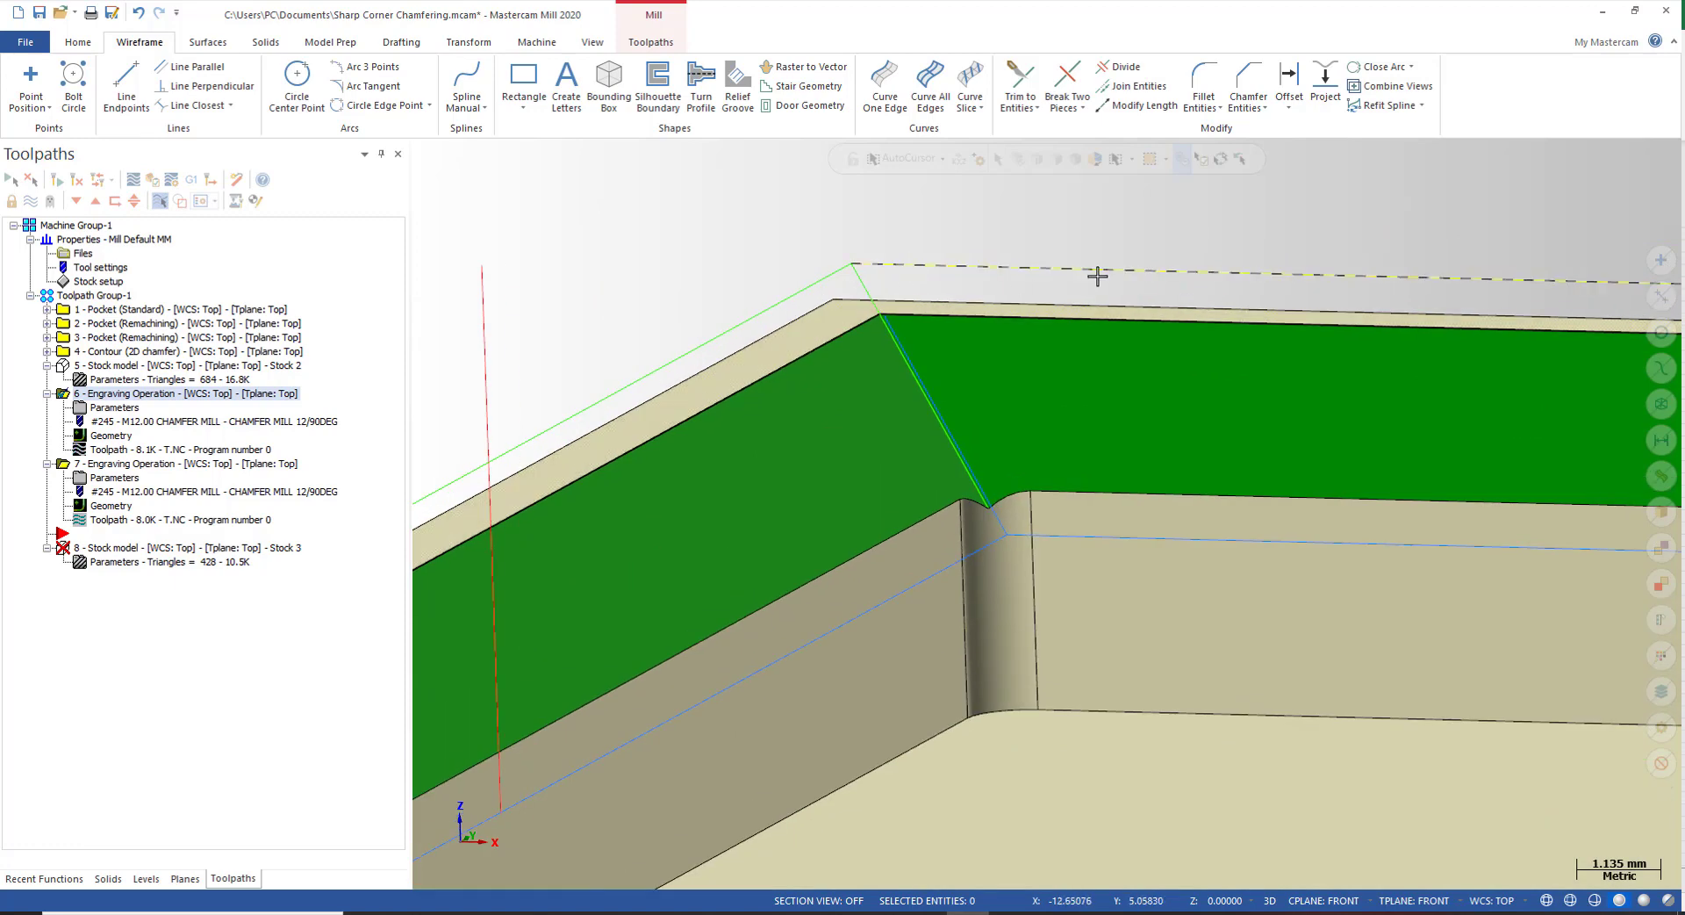
scroll(1097, 276, up, 5)
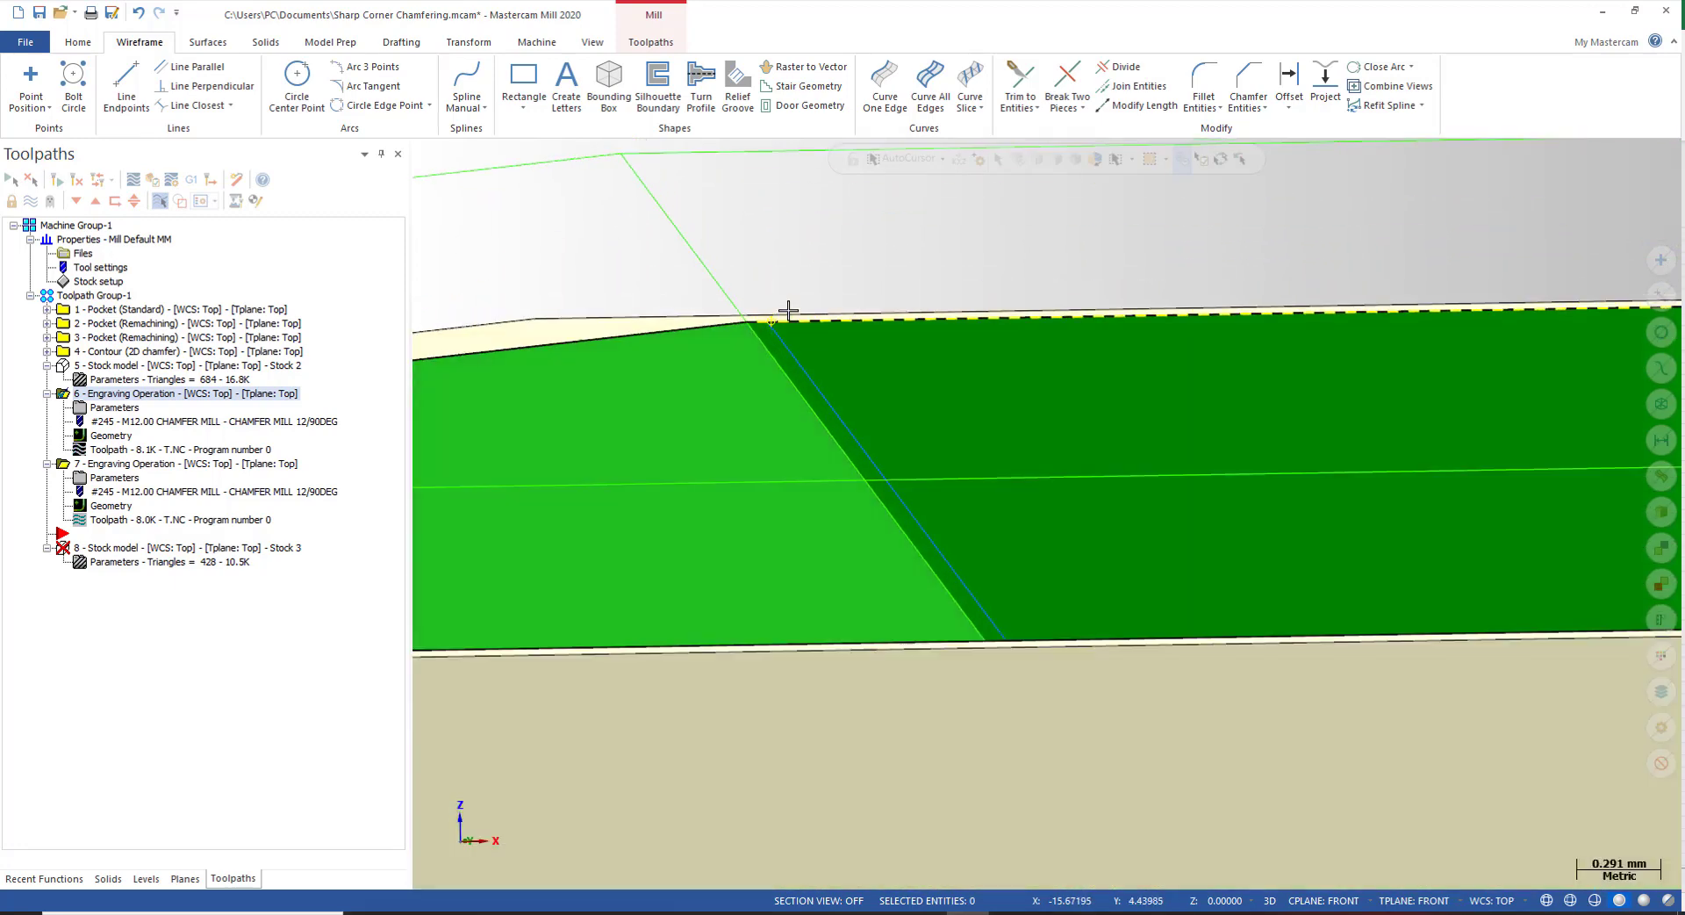
scroll(981, 219, down, 5)
click(170, 465)
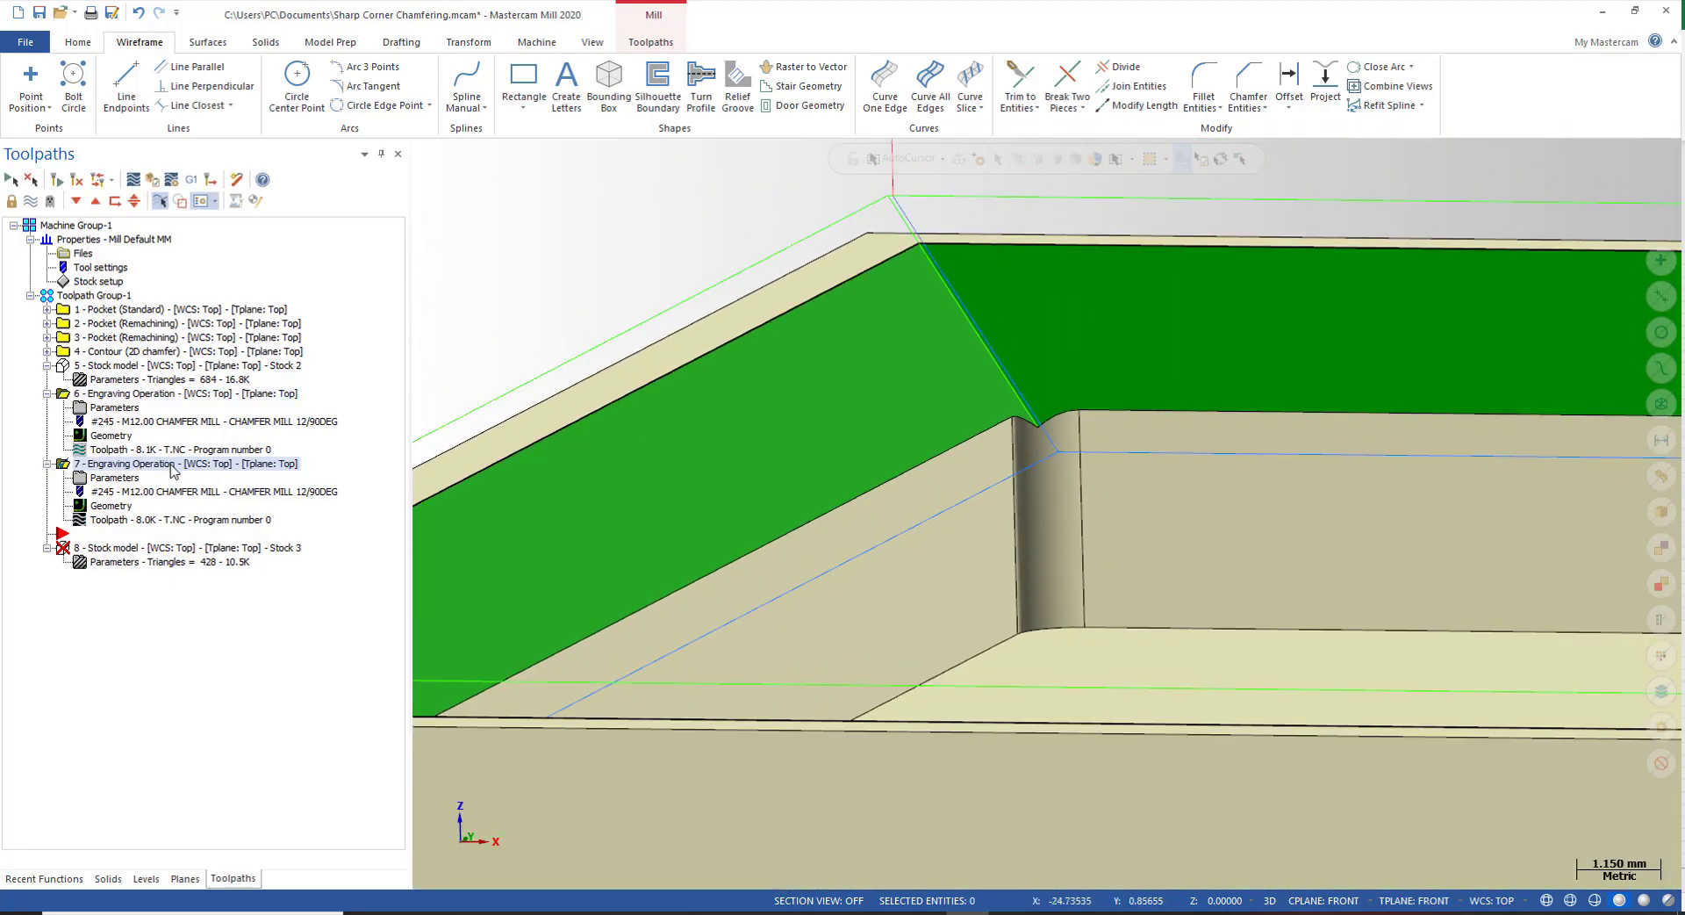
scroll(848, 360, down, 2)
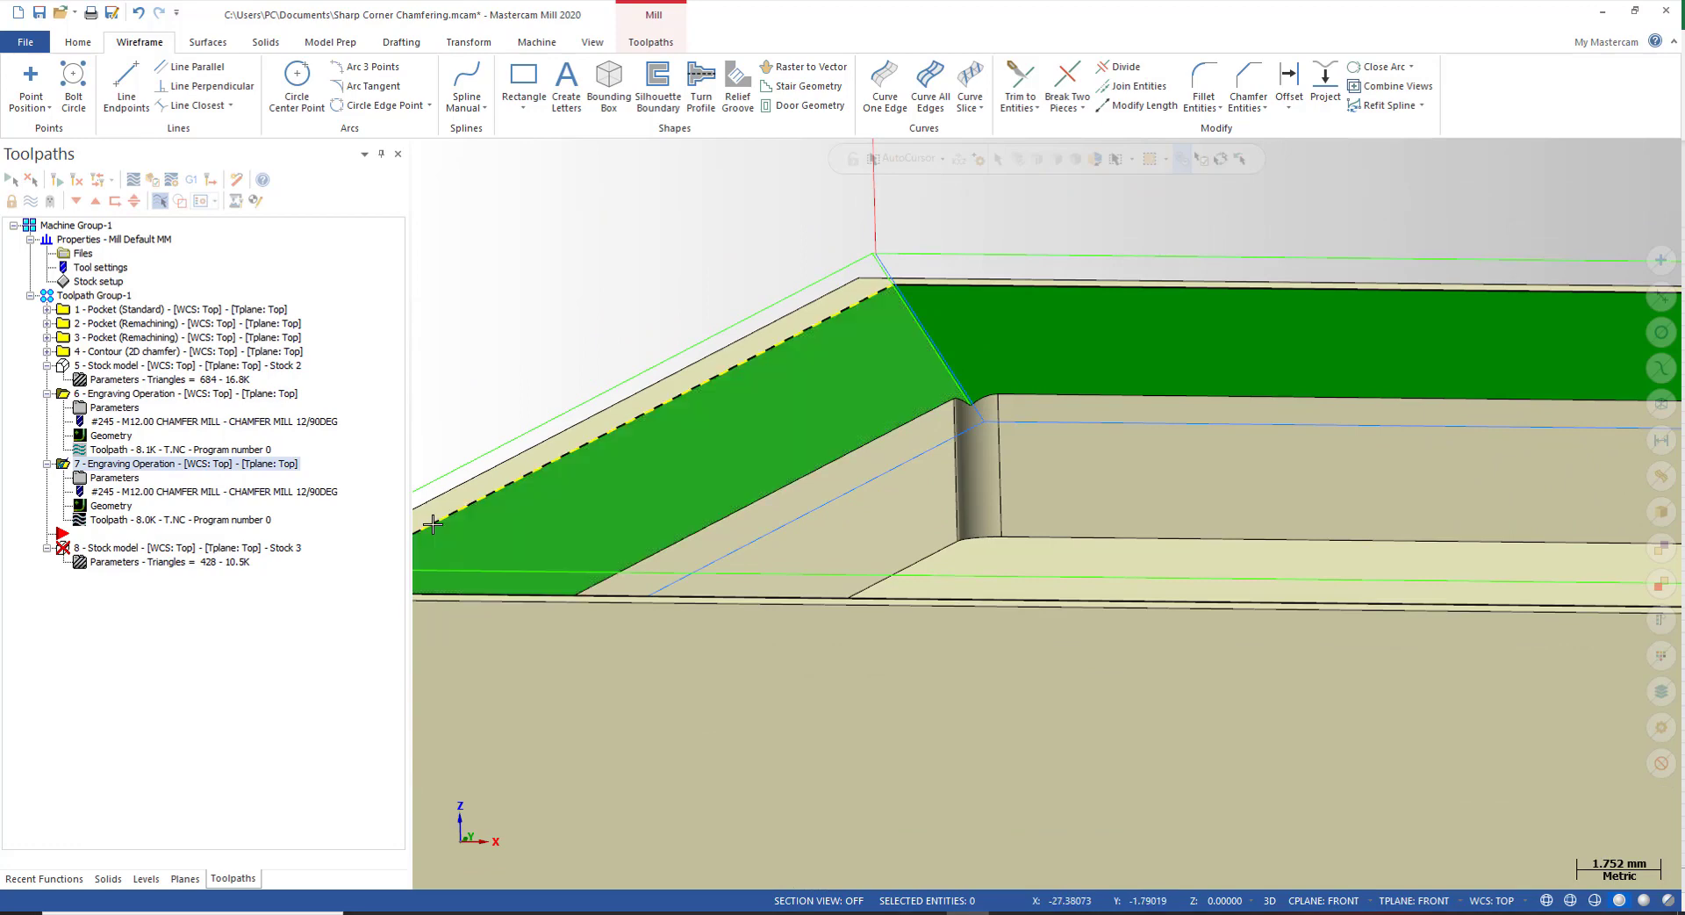
Backplot the copied engraving operation, stepping the chamfer mill through its corner moves and inspecting the tool from several angles
click(128, 523)
scroll(1220, 347, down, 3)
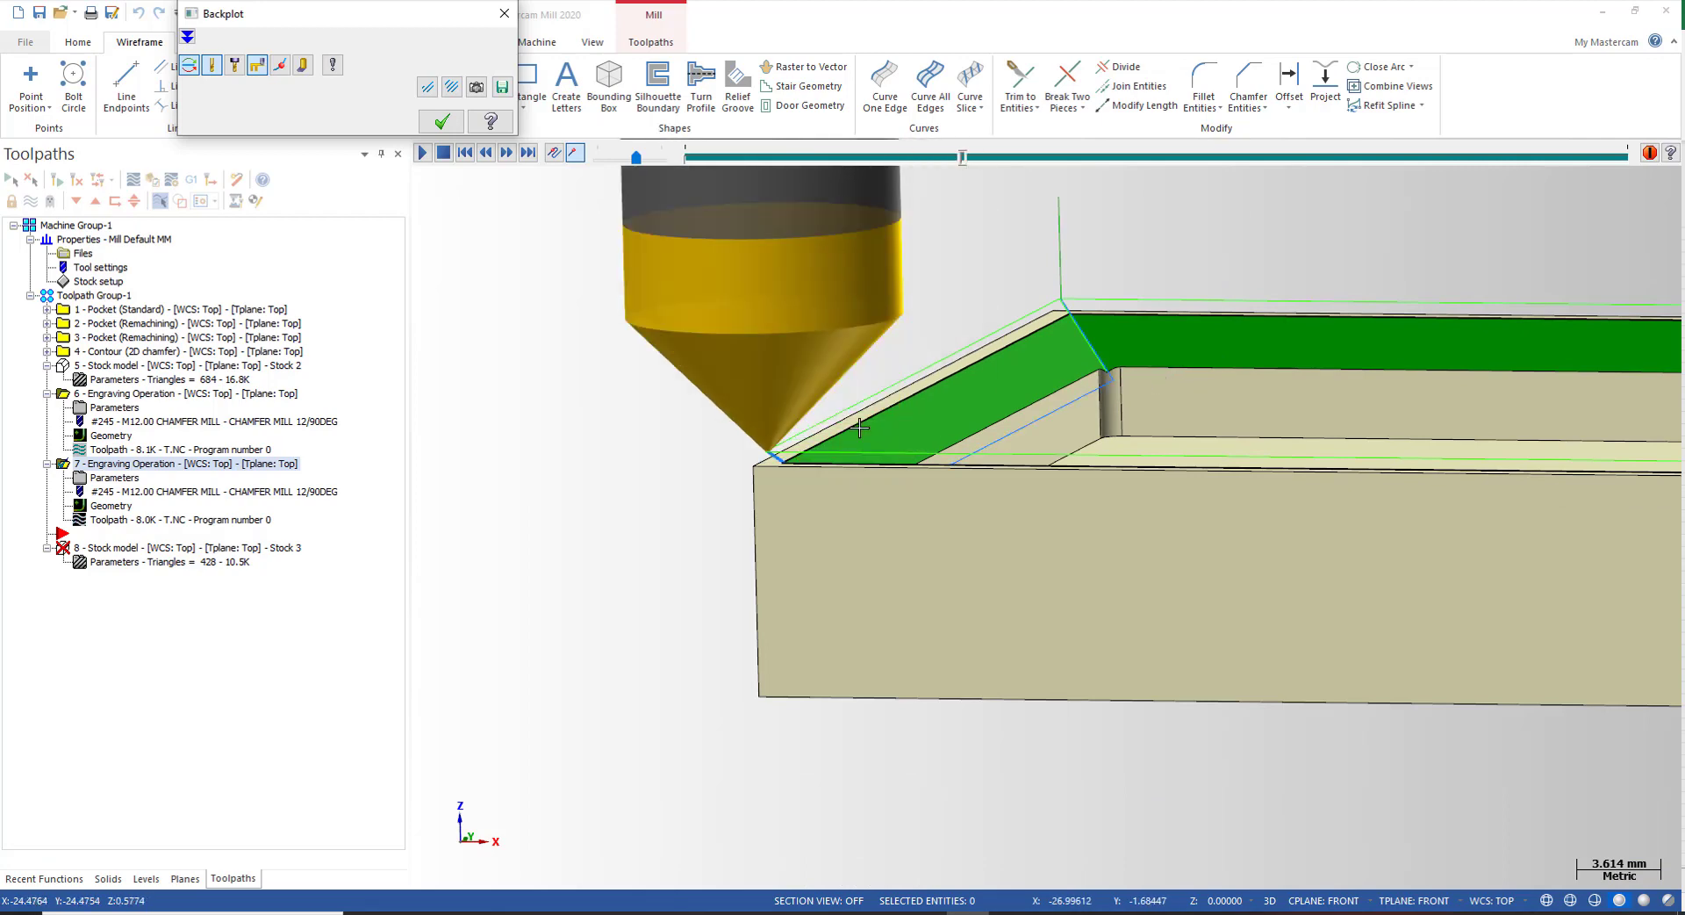
middle_drag(860, 428, 662, 550)
scroll(697, 518, up, 3)
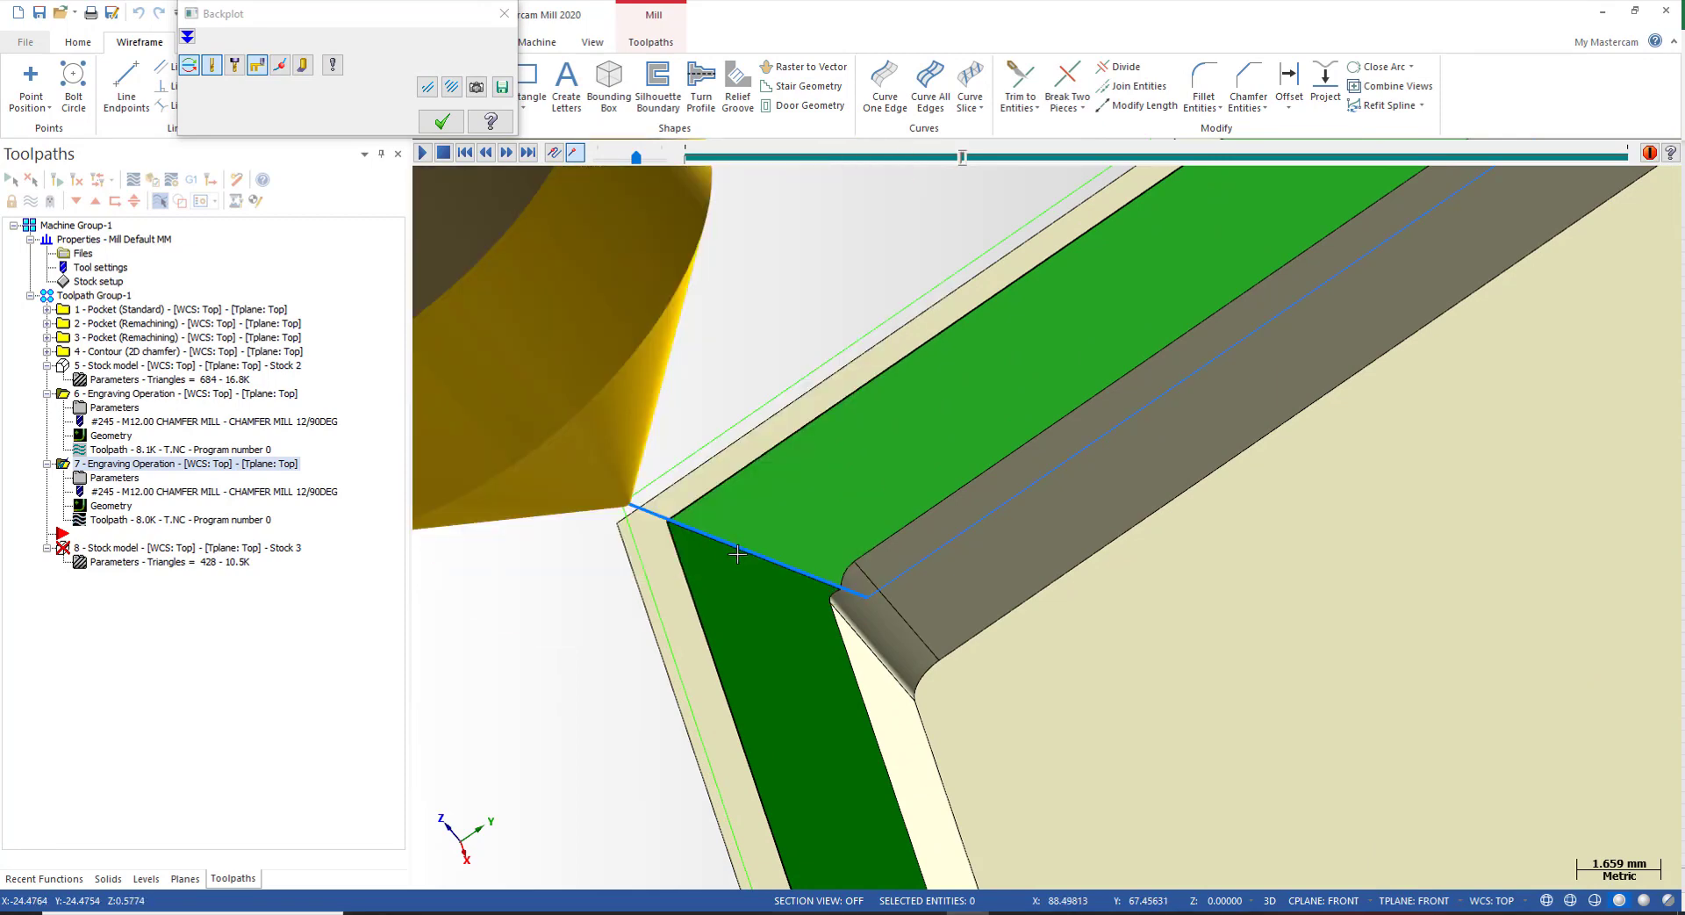
key(b)
key(s)
key(s)
key(s)
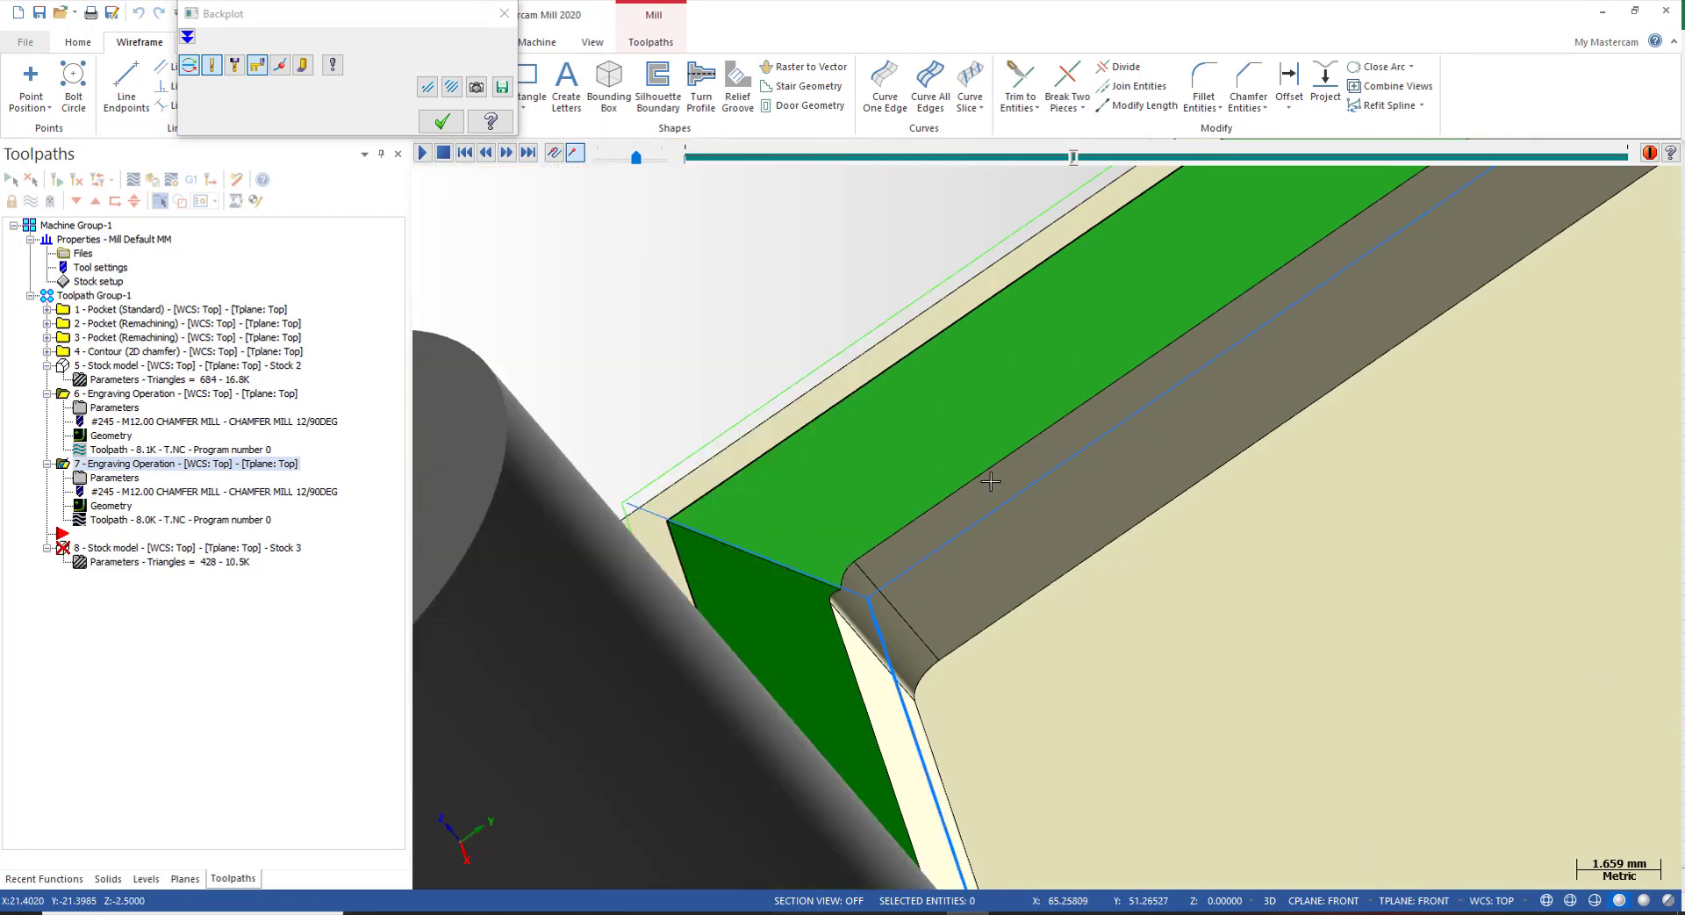
scroll(990, 481, down, 6)
mouse_move(990, 481)
middle_down()
mouse_move(1076, 414)
mouse_move(1337, 408)
mouse_move(1441, 491)
mouse_move(1588, 506)
mouse_move(1291, 587)
middle_up()
scroll(1488, 450, up, 2)
scroll(1442, 491, up, 4)
key(s)
key(s)
key(s)
scroll(1239, 636, down, 8)
scroll(1043, 343, up, 4)
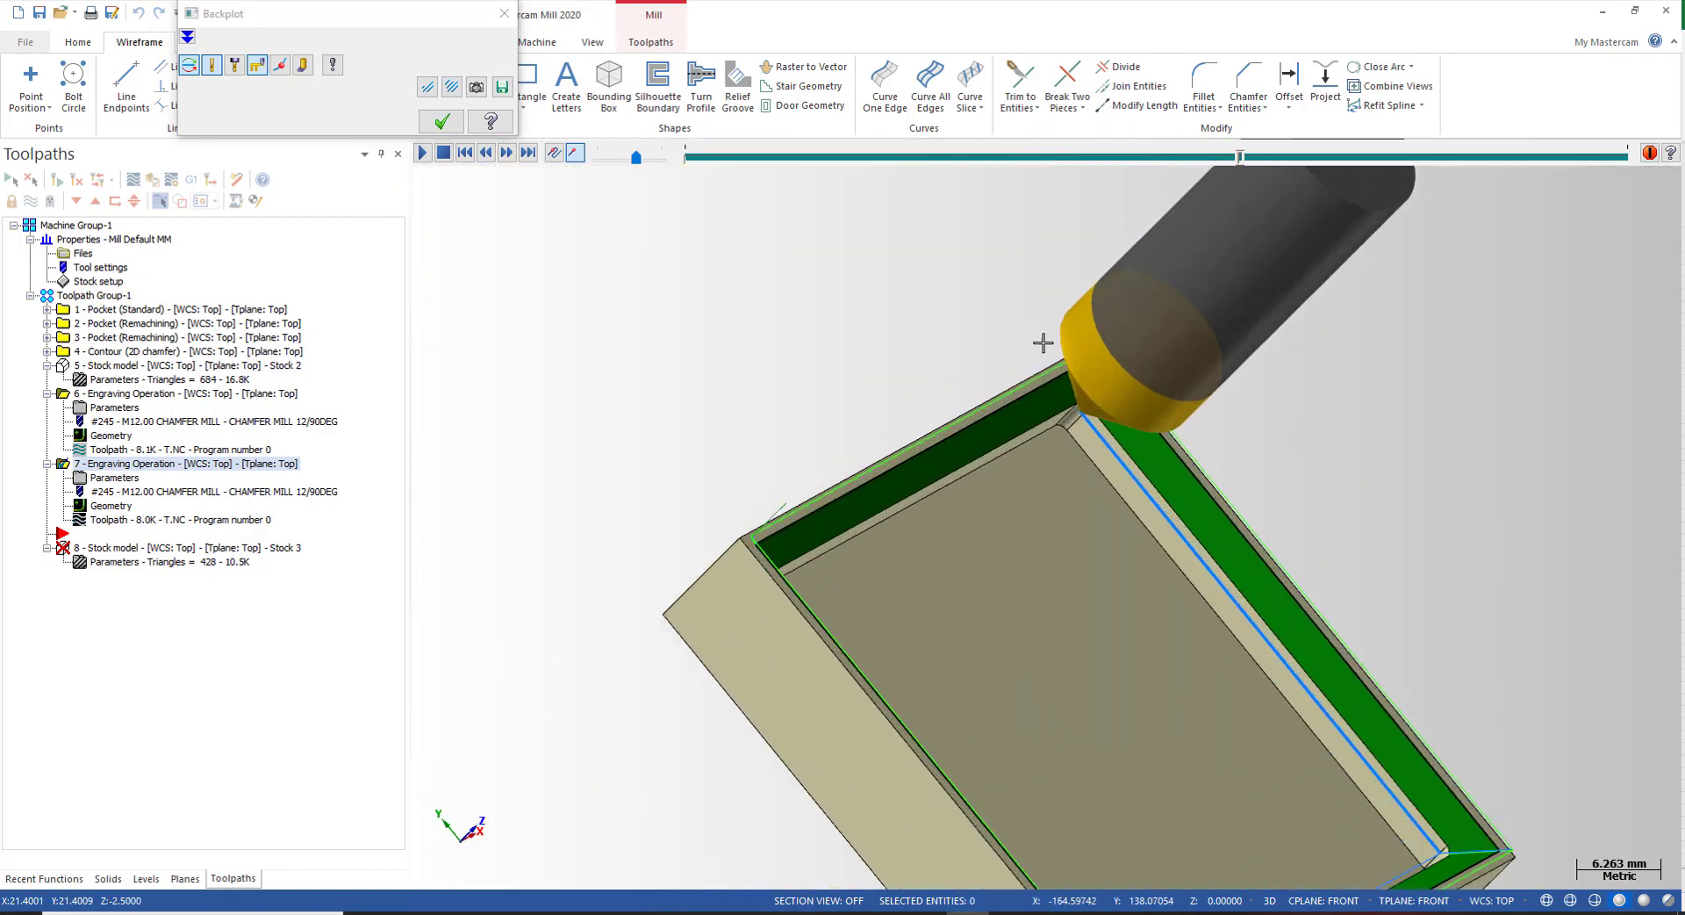
scroll(1076, 372, up, 2)
key(s)
key(s)
key(Escape)
Move the start point of the copied engraving operation's chain to the middle of the raised rectangle's left-hand side
key(alt+1)
scroll(1092, 433, down, 4)
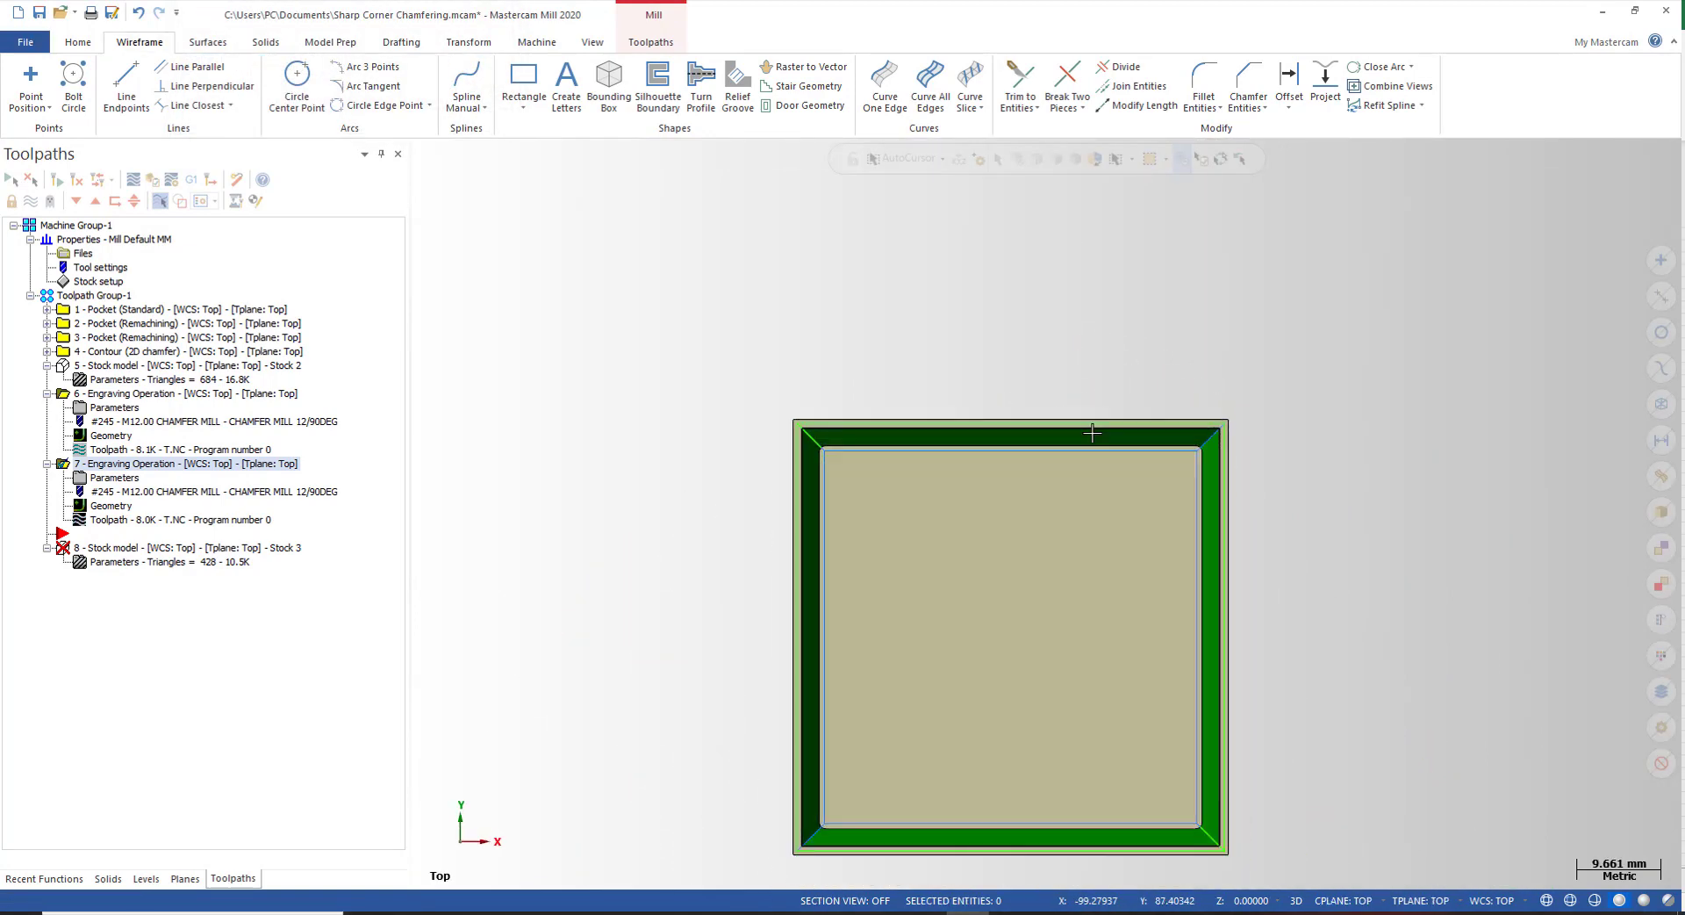
middle_drag(1092, 433, 1068, 401)
scroll(920, 463, up, 2)
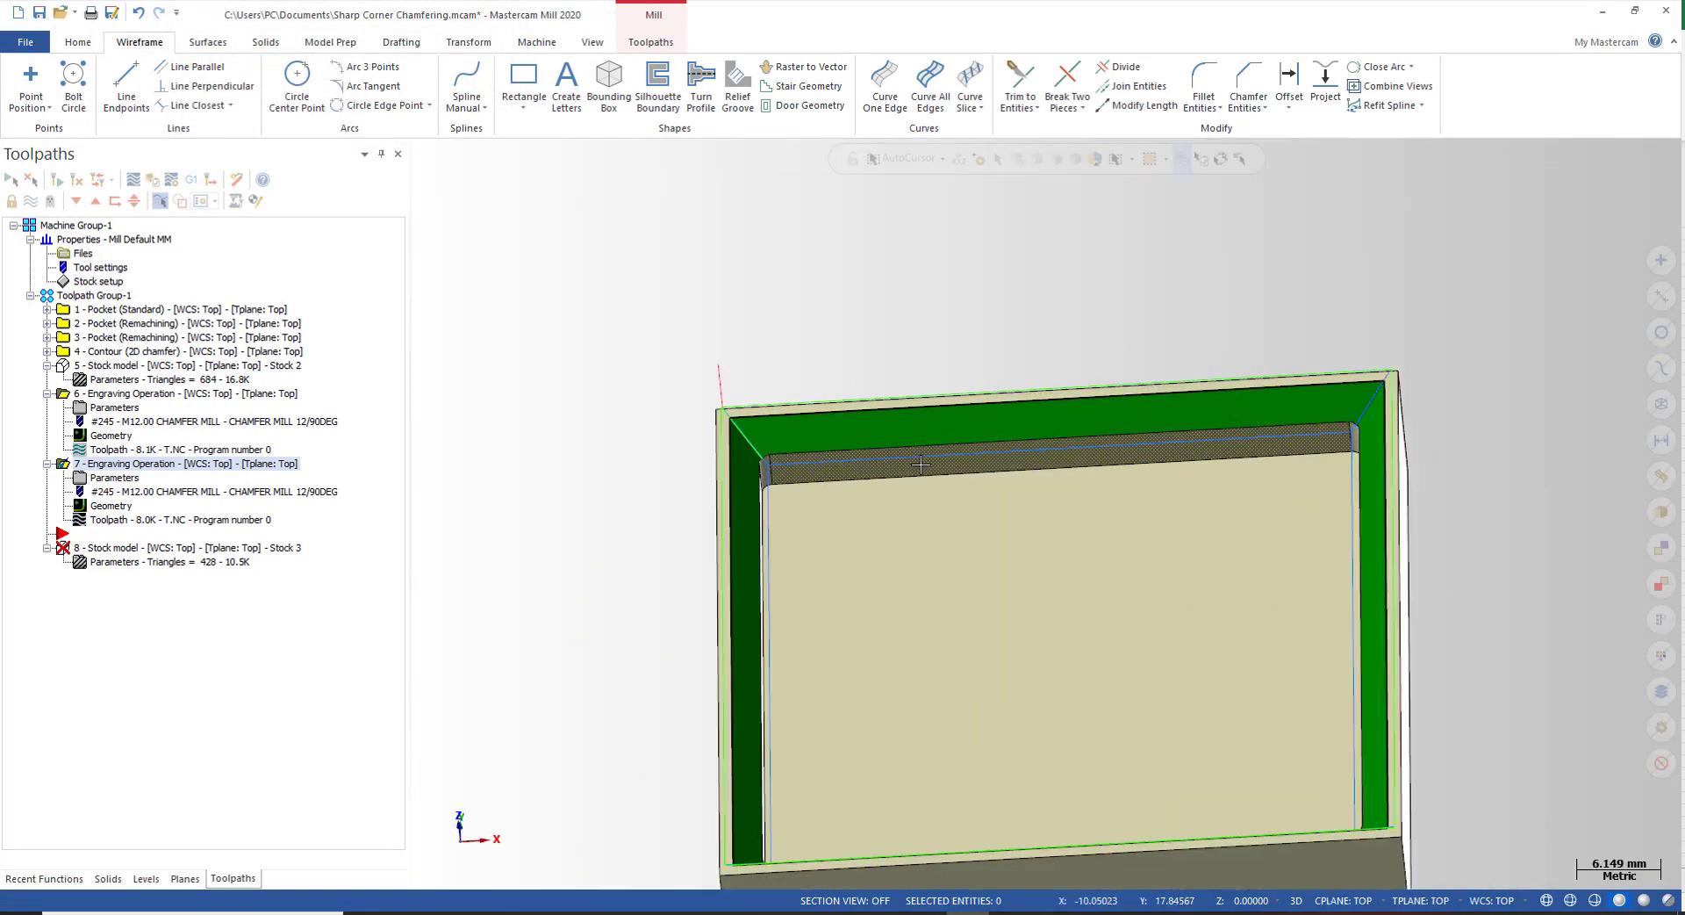
scroll(858, 339, down, 2)
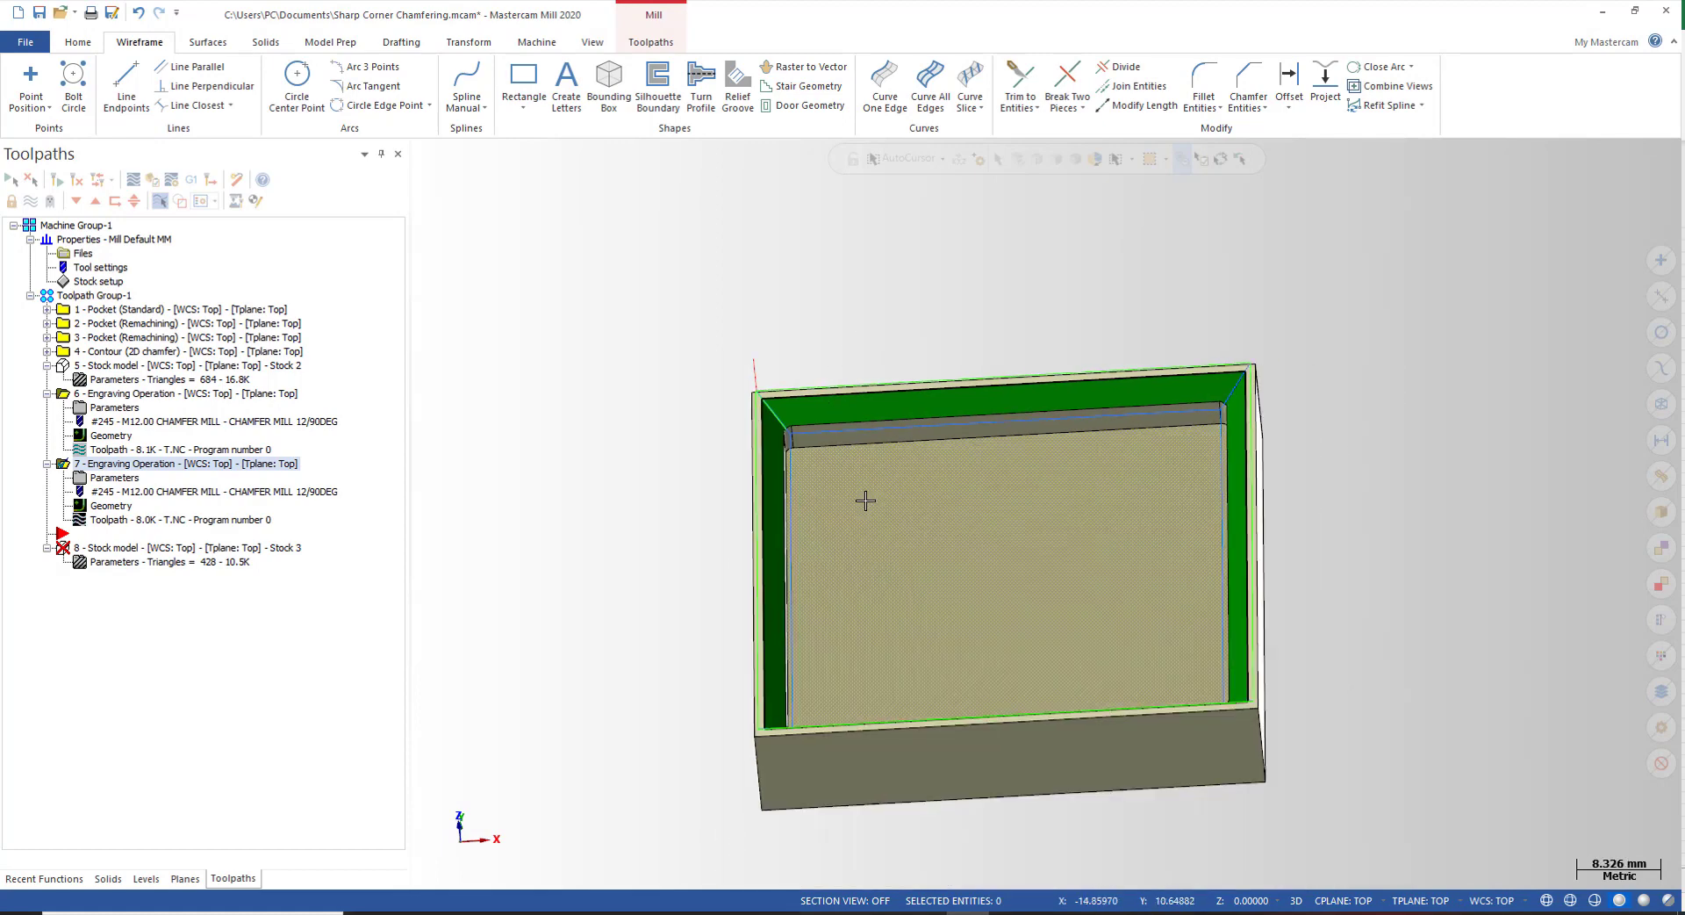
mouse_move(881, 512)
middle_down()
mouse_move(967, 492)
mouse_move(876, 487)
middle_up()
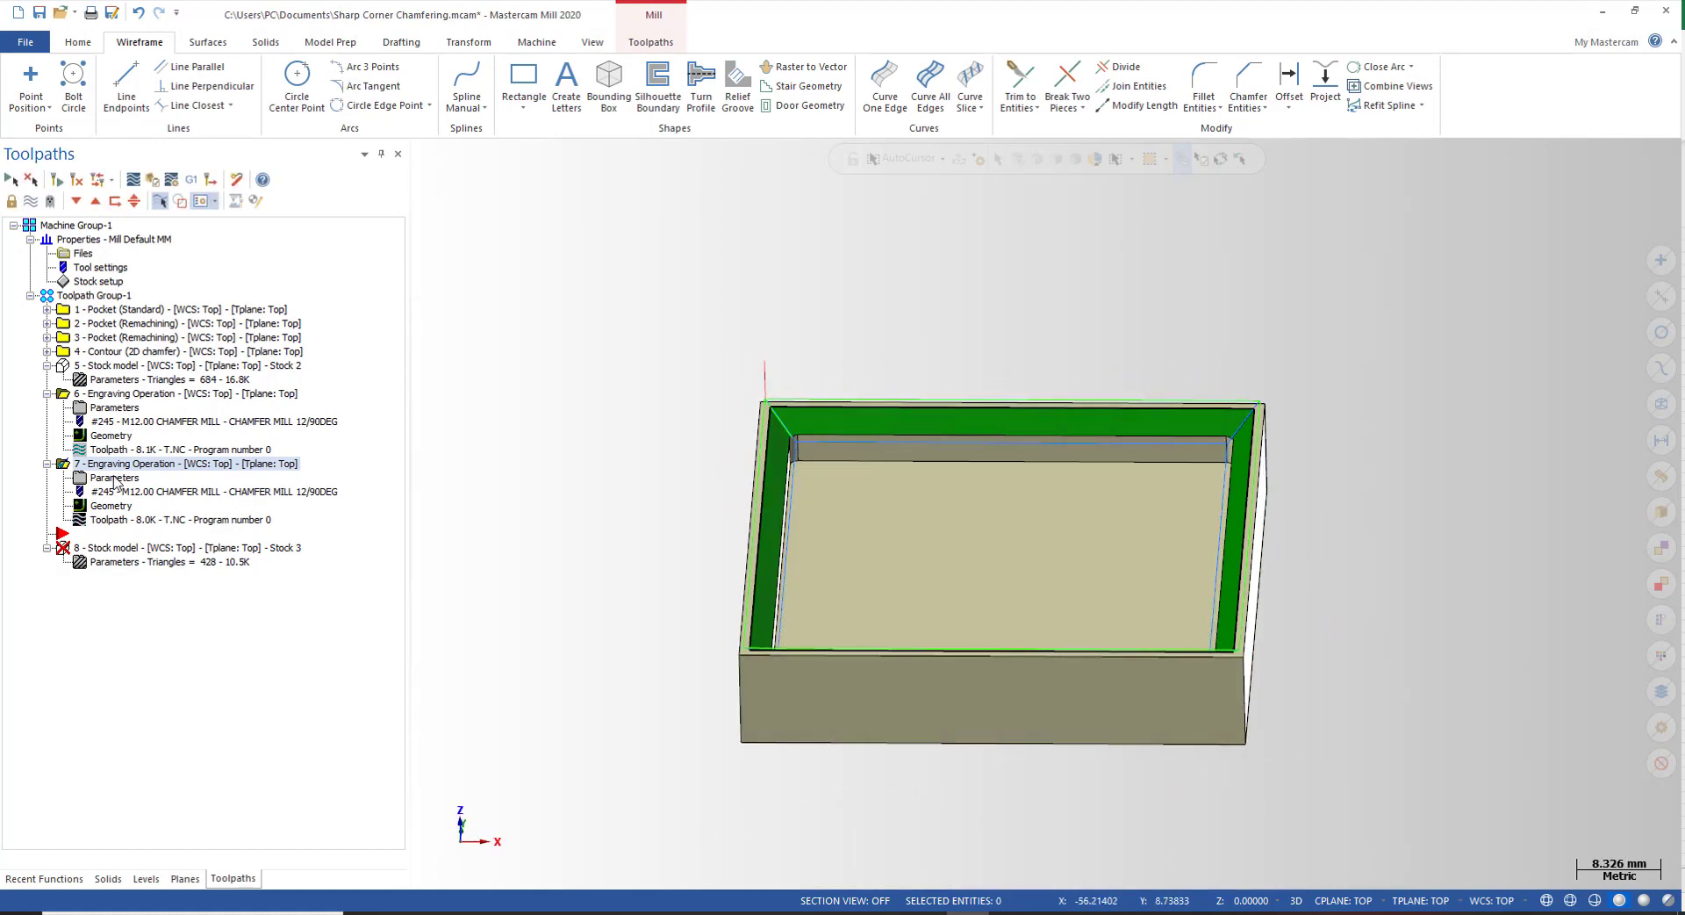
click(112, 505)
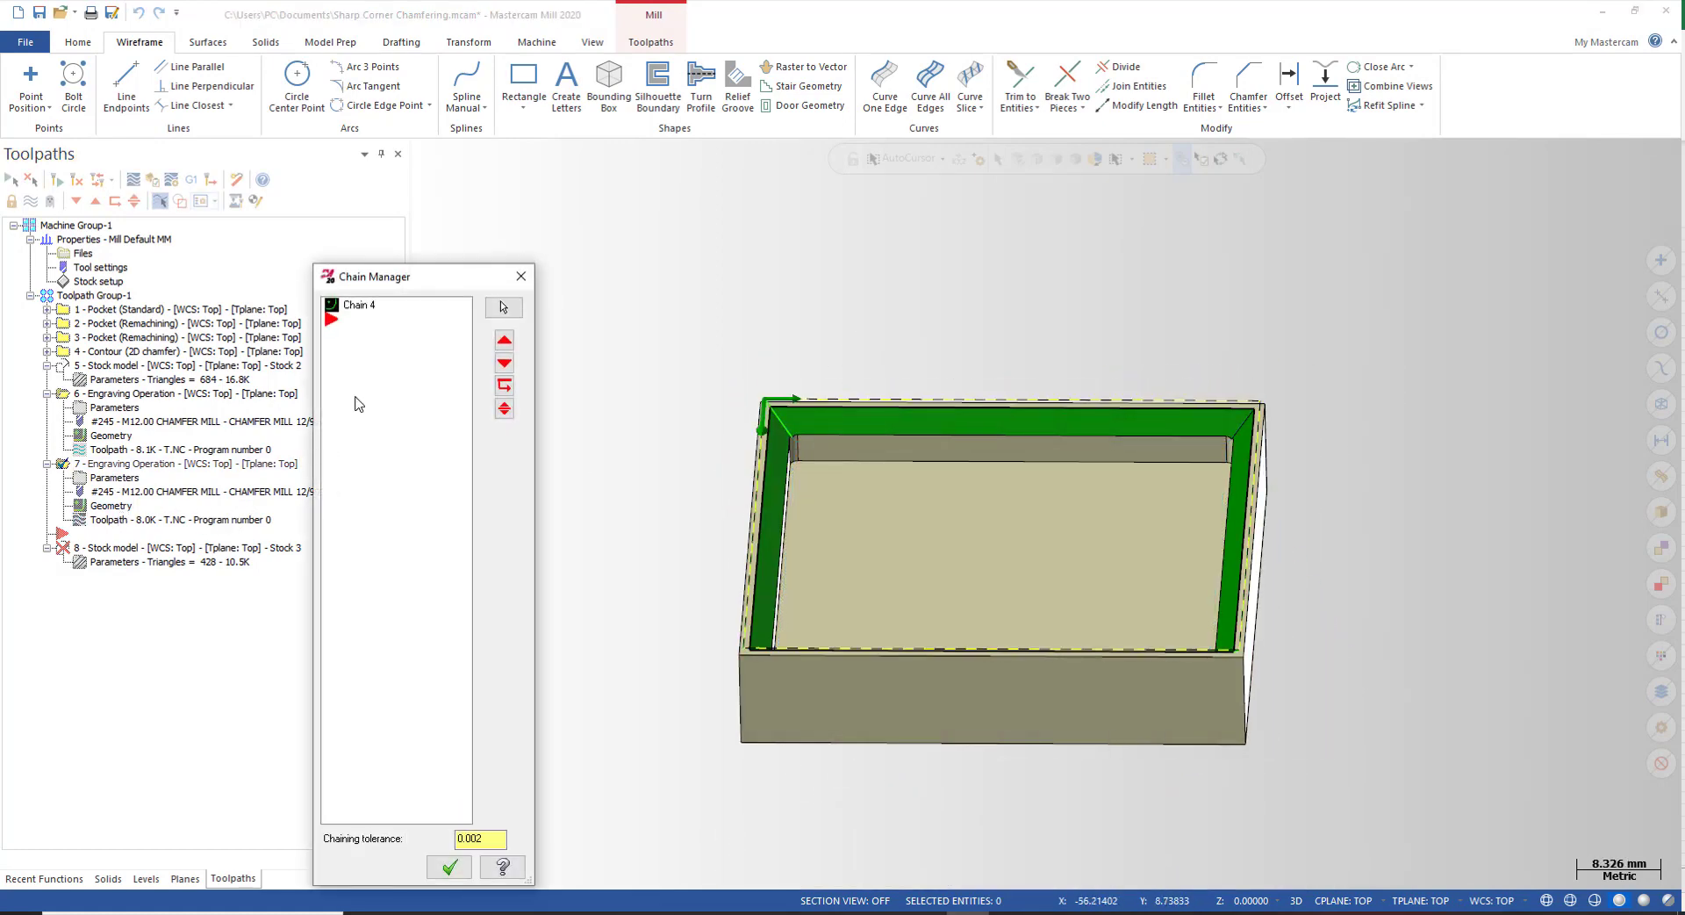
right_click(370, 312)
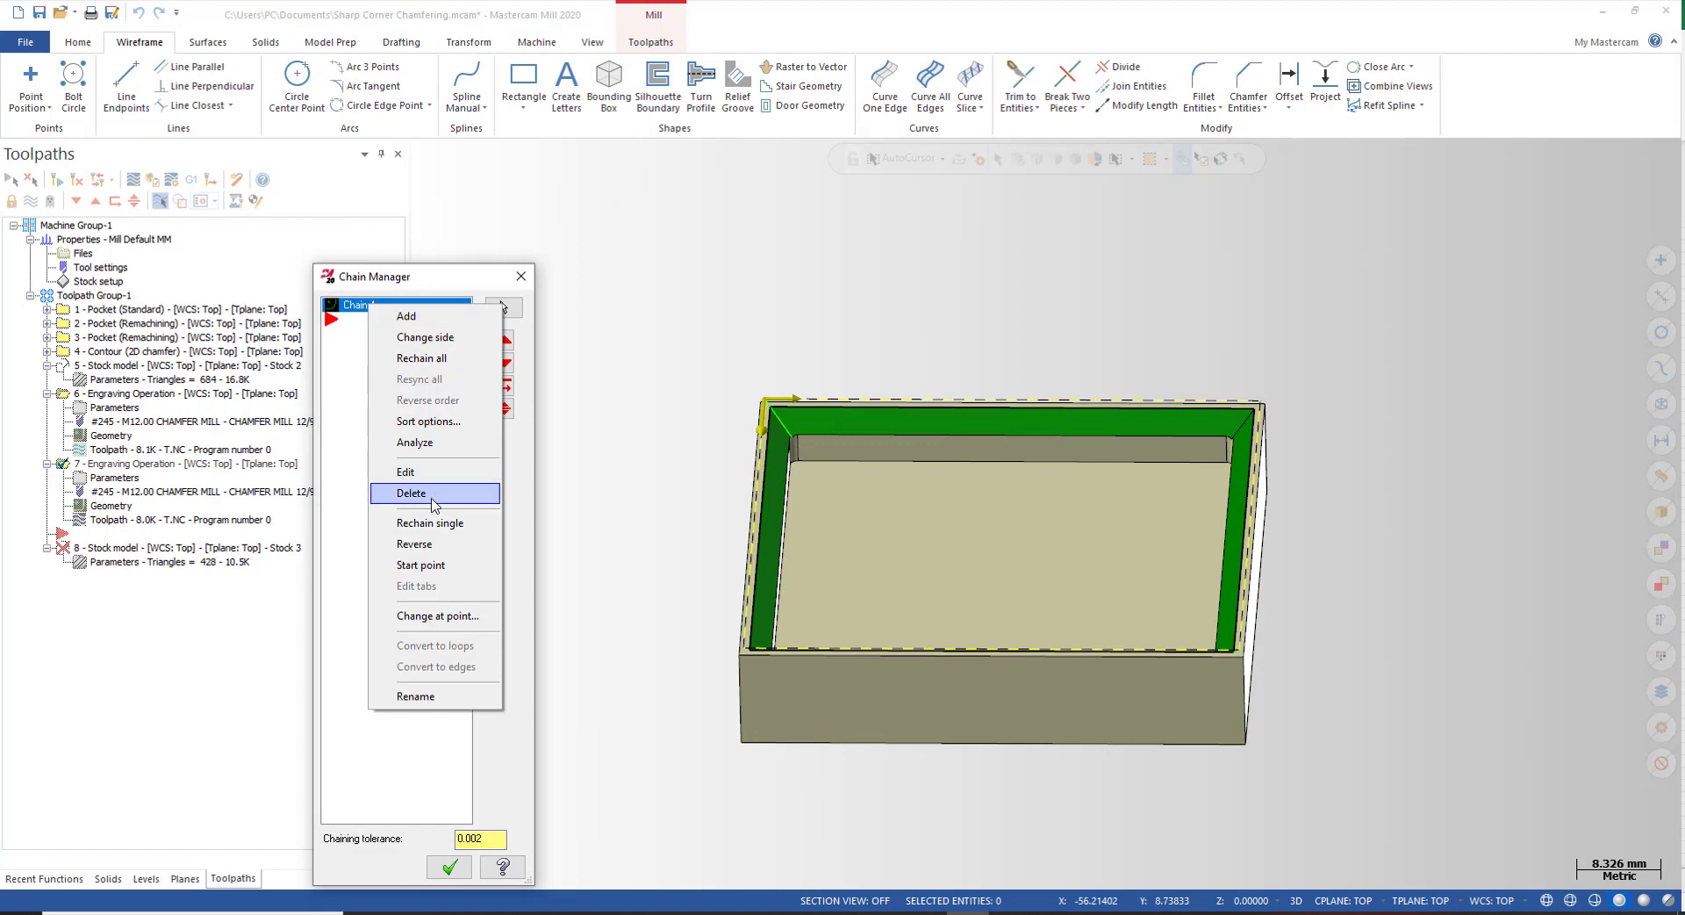
click(421, 564)
click(106, 282)
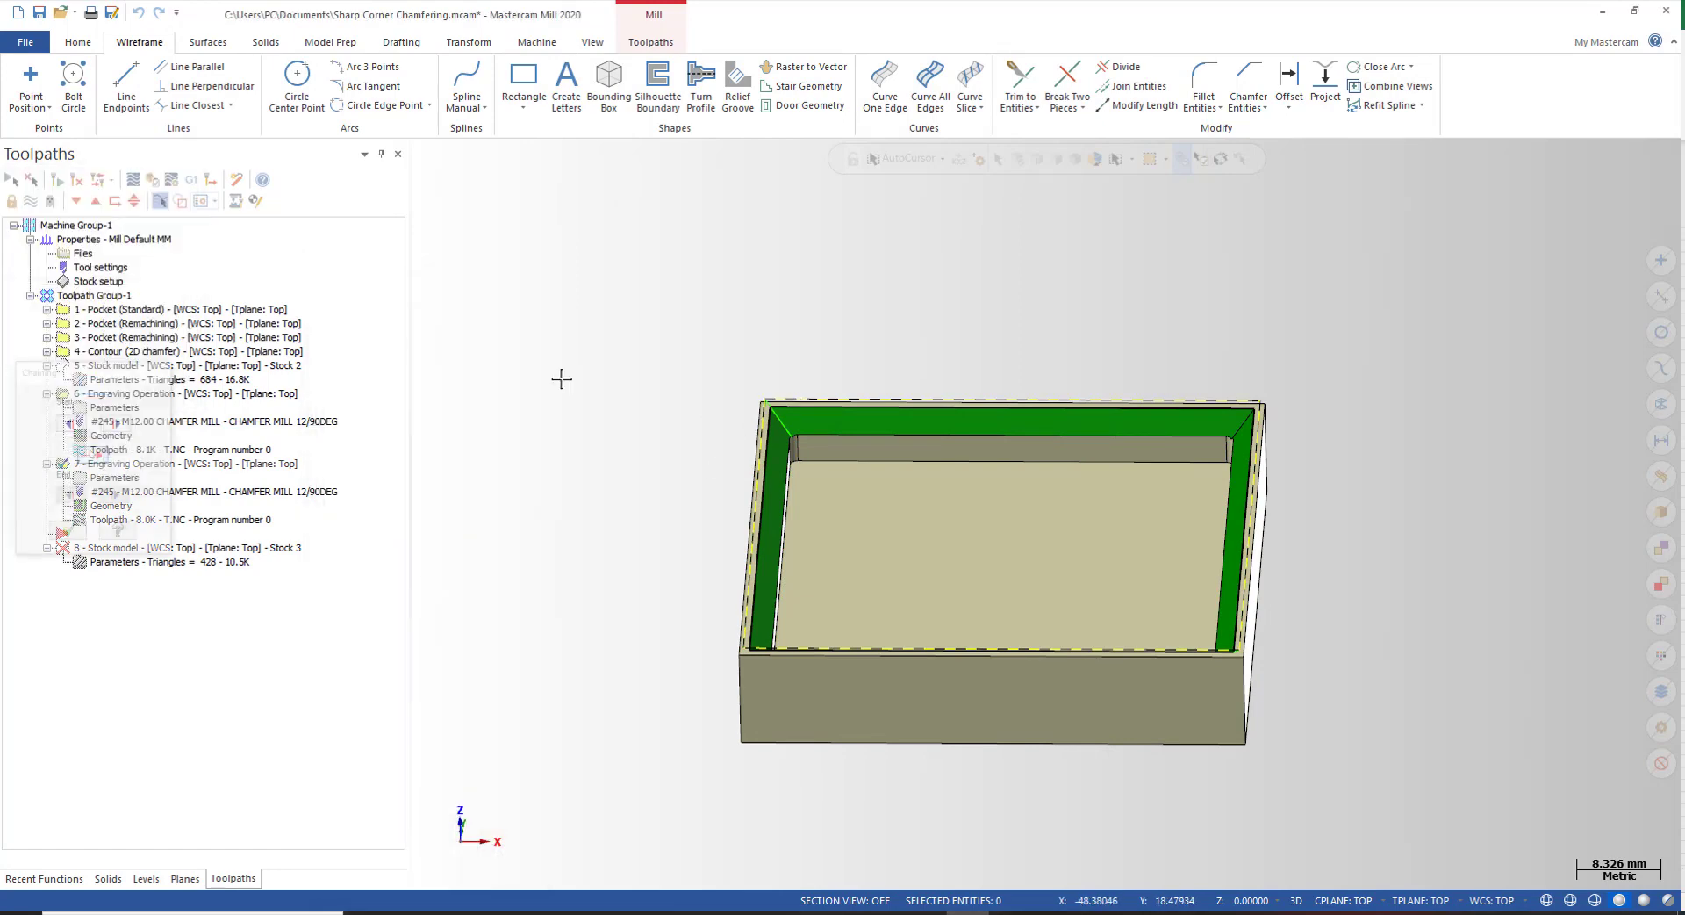
click(753, 535)
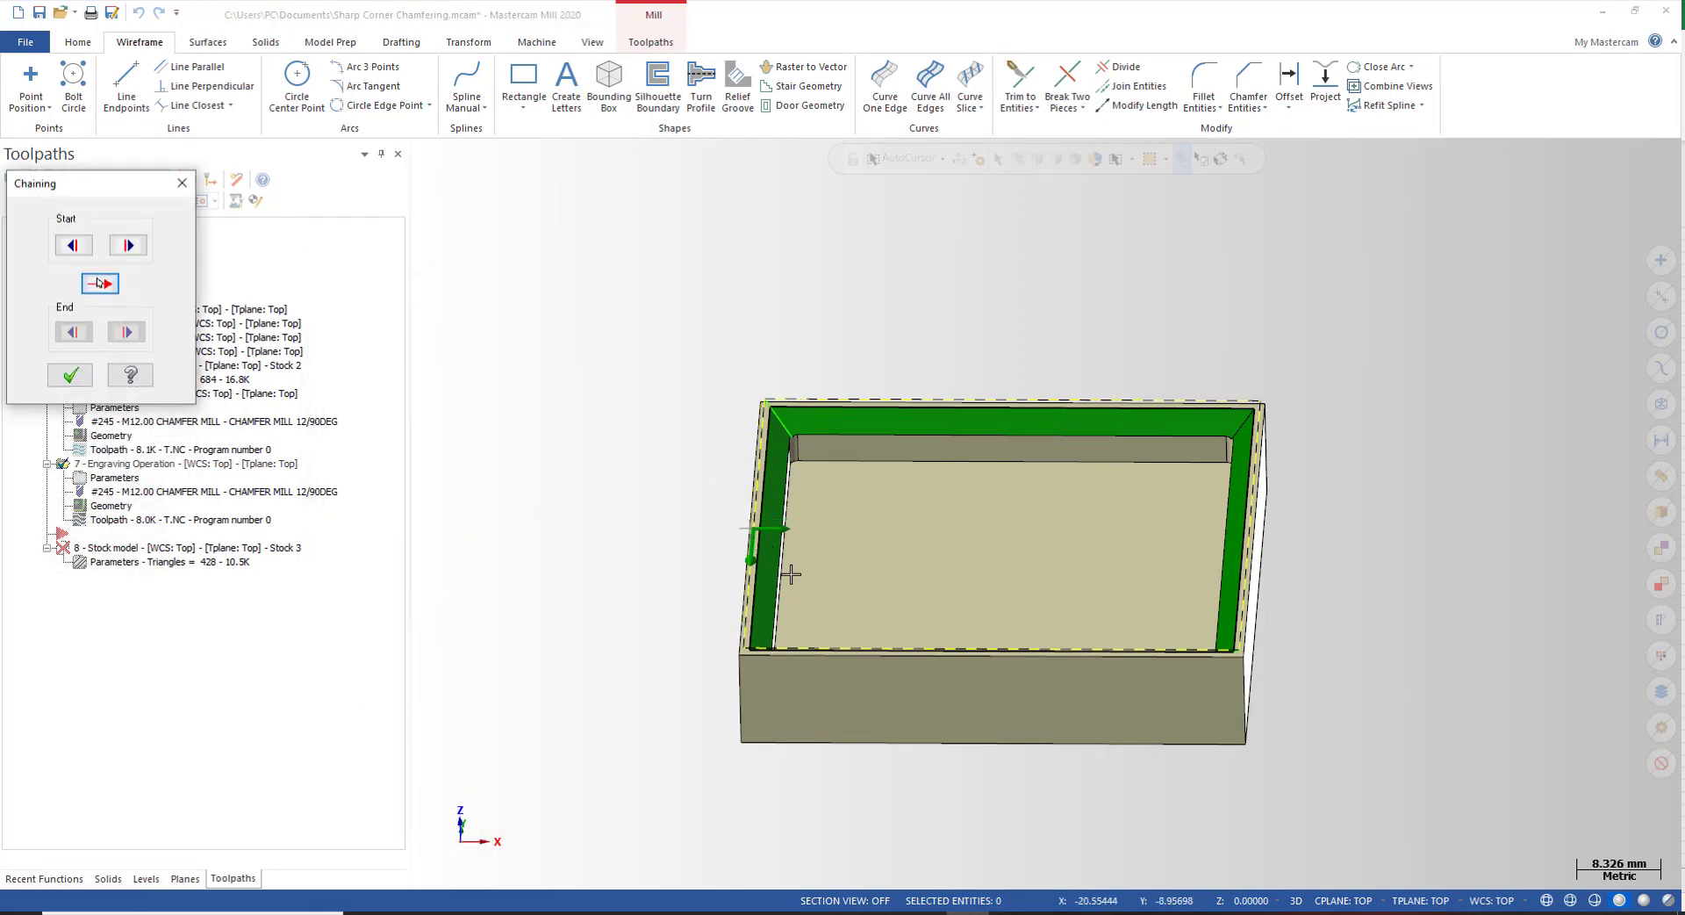
click(67, 376)
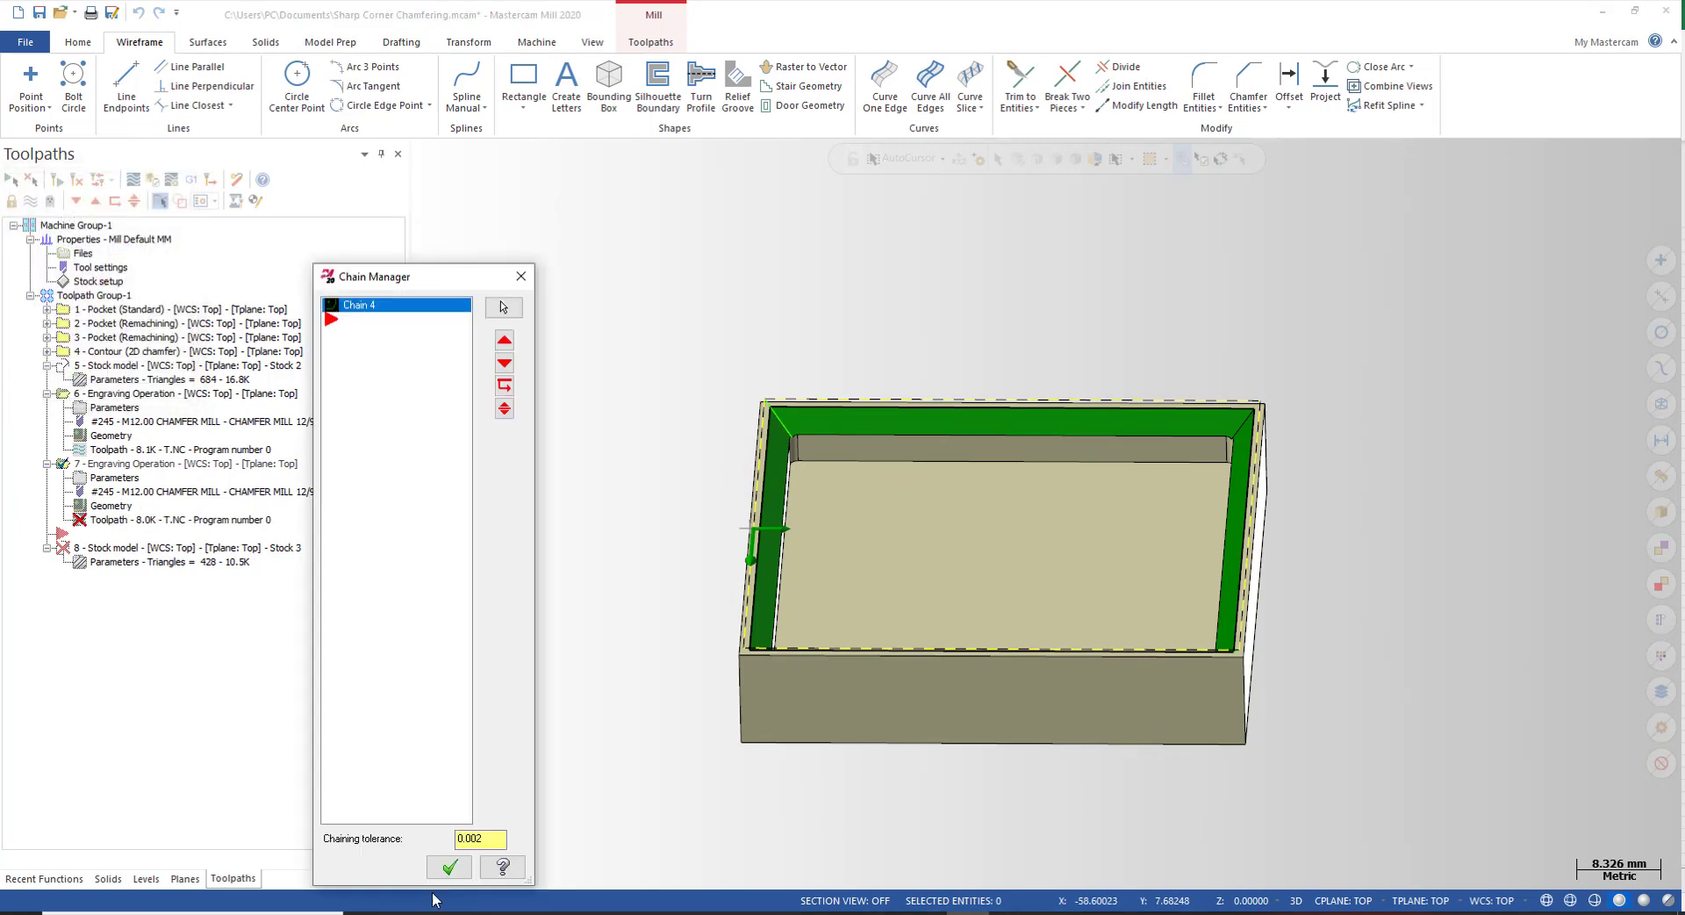
click(449, 867)
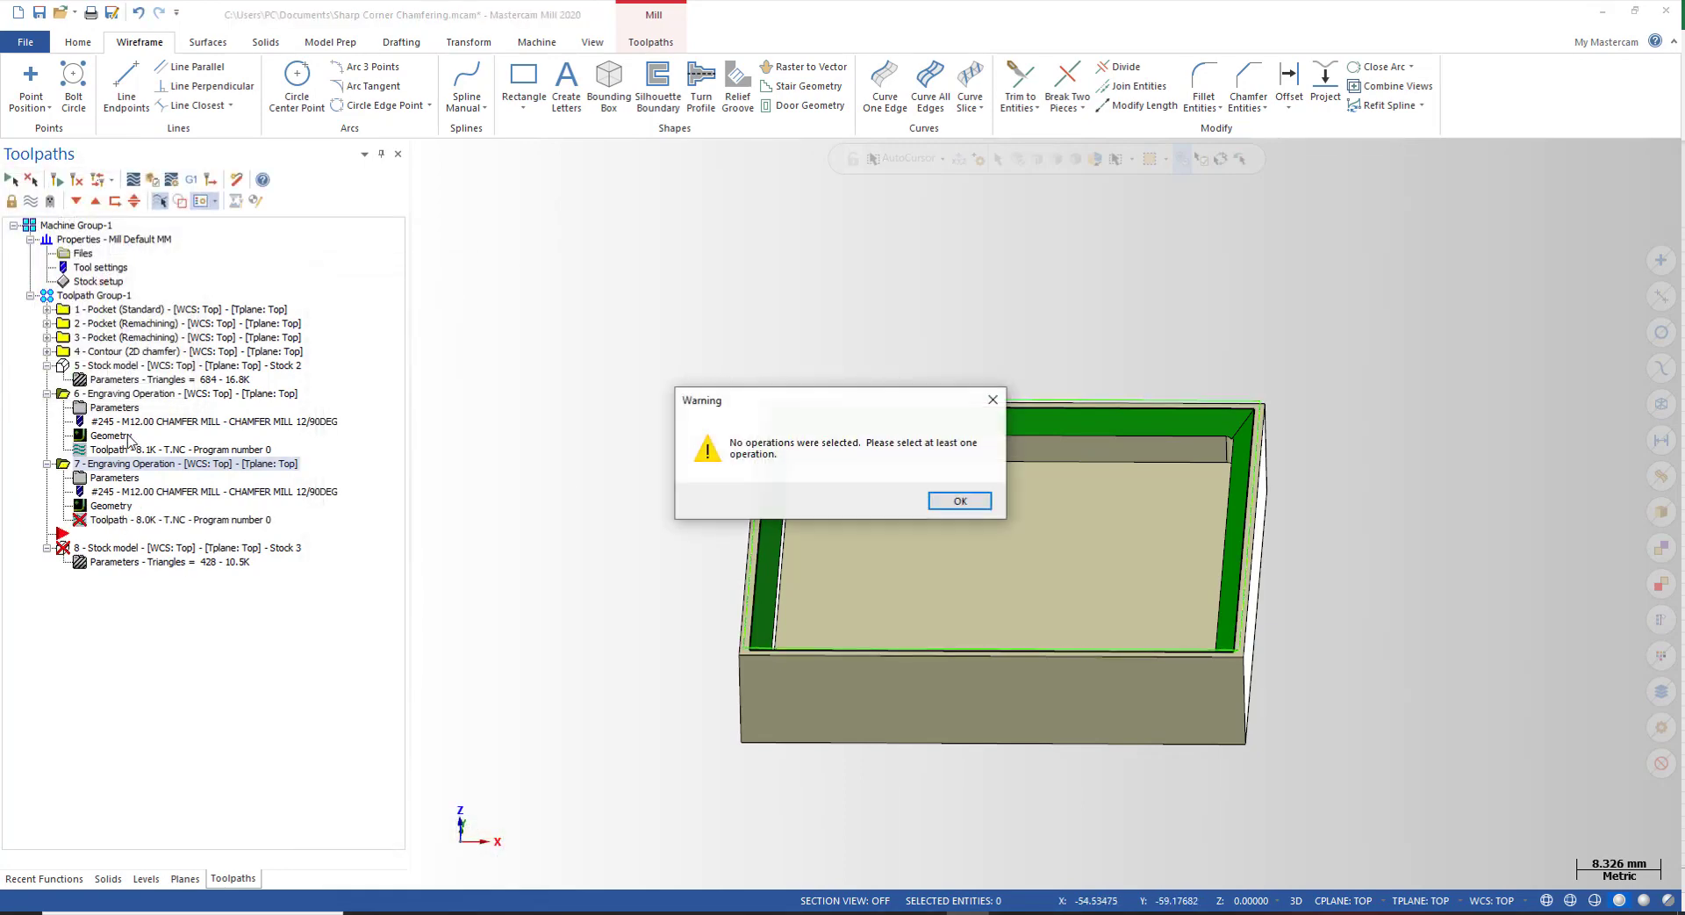
Select both engraving operations and regenerate their toolpaths
click(960, 500)
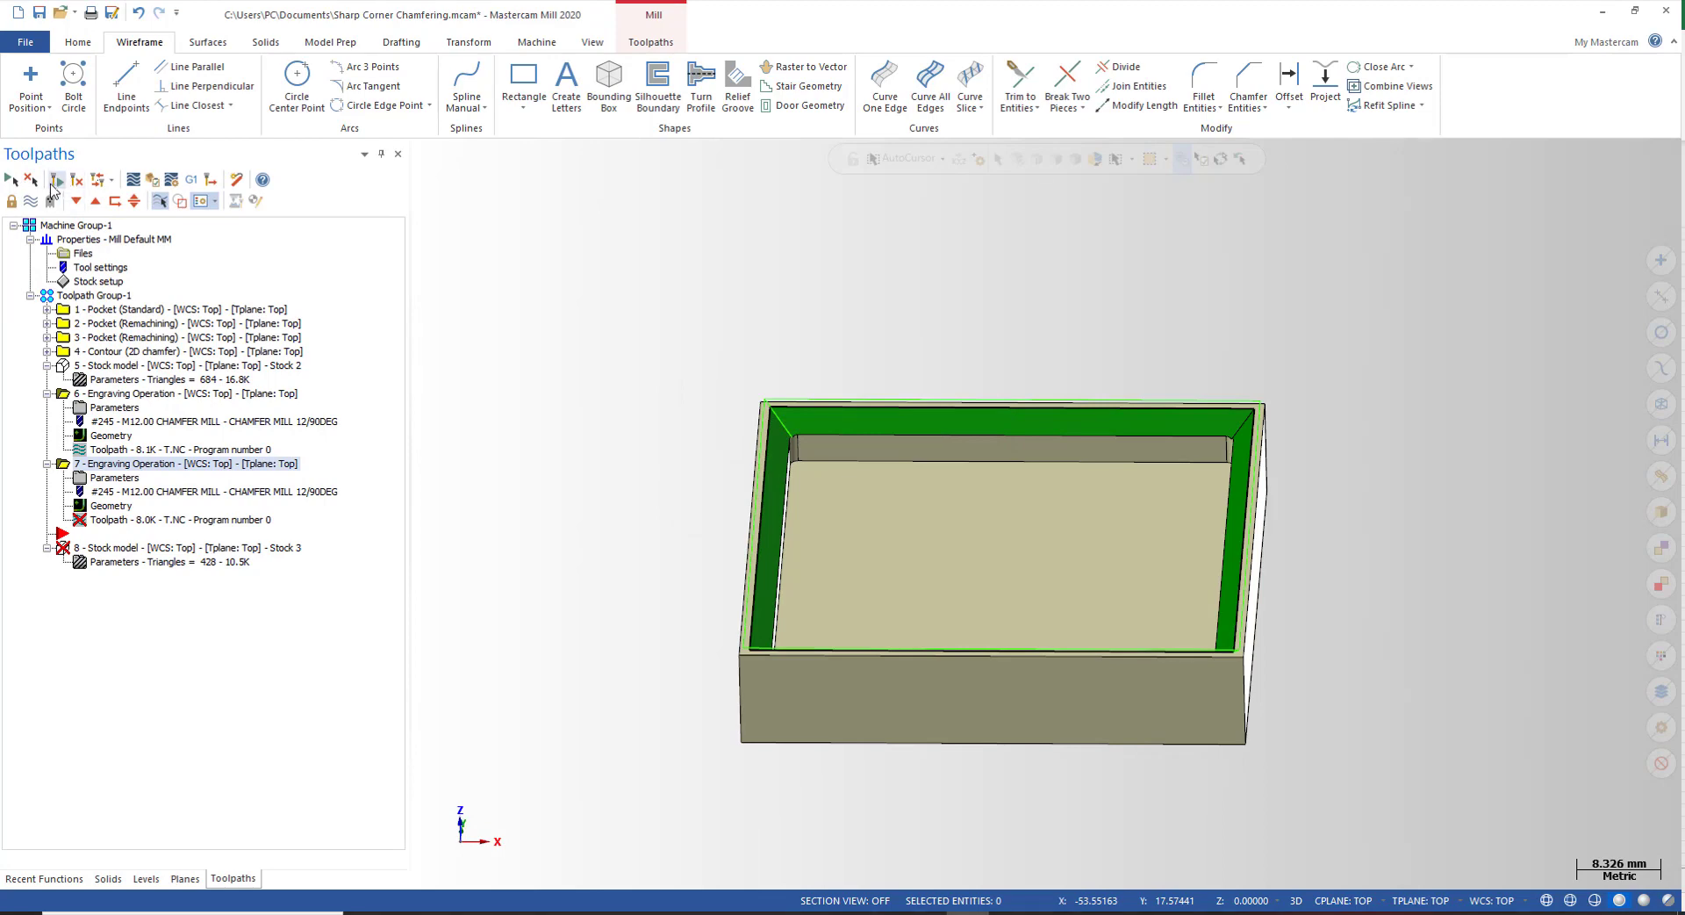
click(112, 395)
click(112, 465)
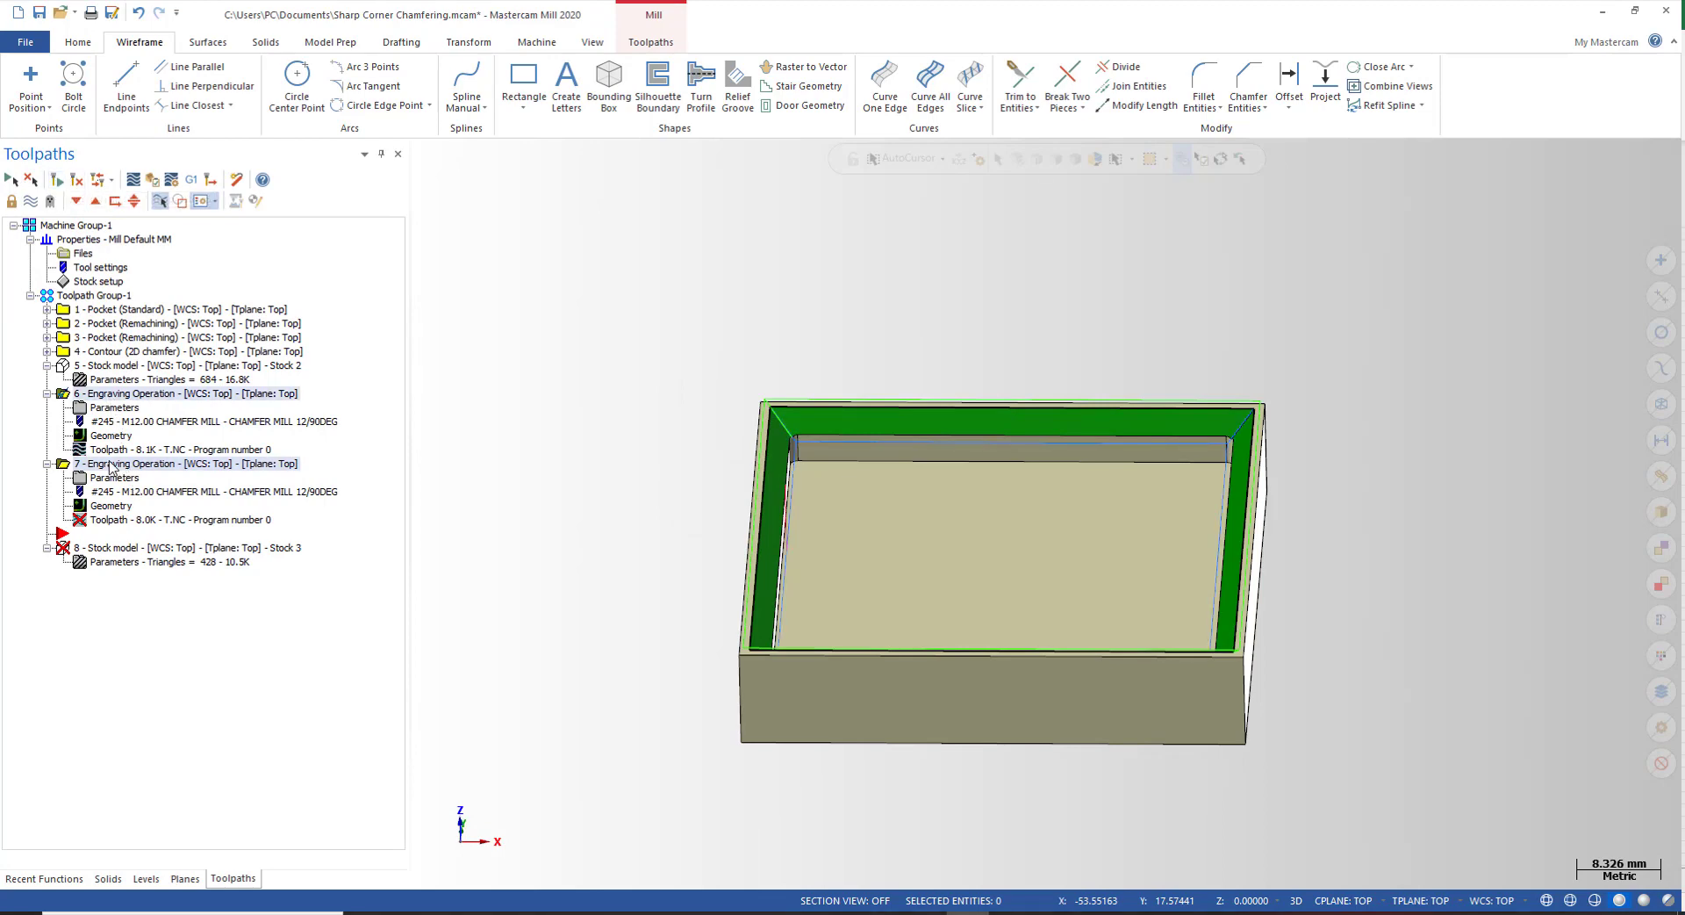
click(55, 185)
Examine the regenerated toolpath of the copied engraving operation around the chamfer corners and its entry on the straight side
middle_drag(542, 441, 690, 478)
scroll(746, 492, up, 4)
click(125, 511)
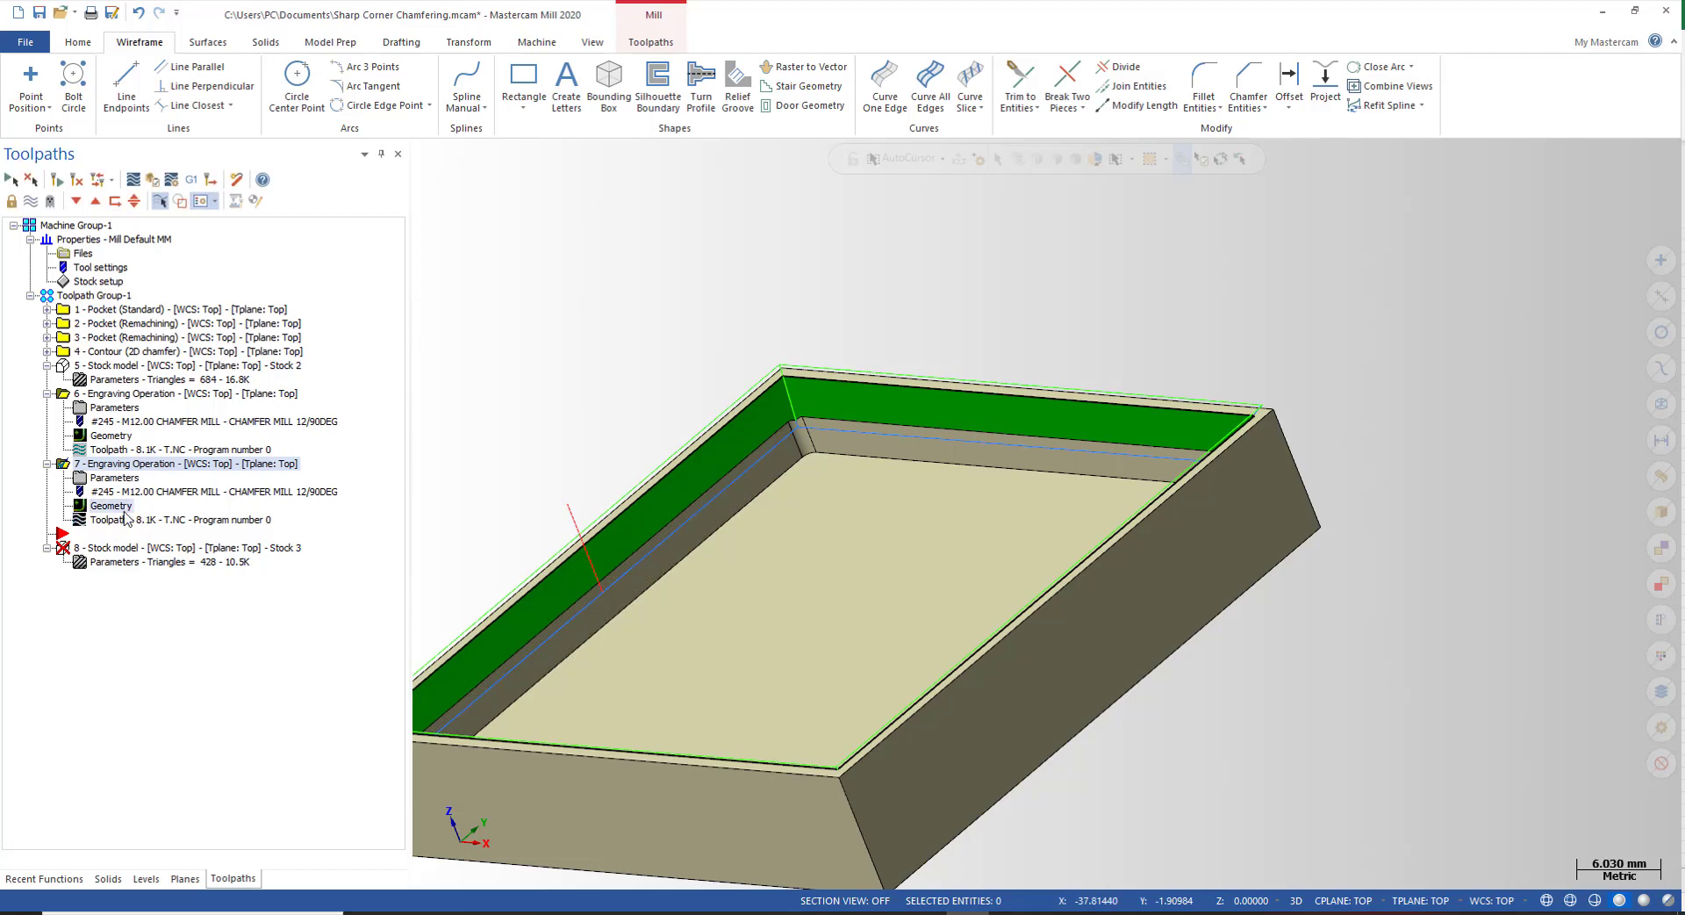
scroll(741, 386, up, 2)
key(Escape)
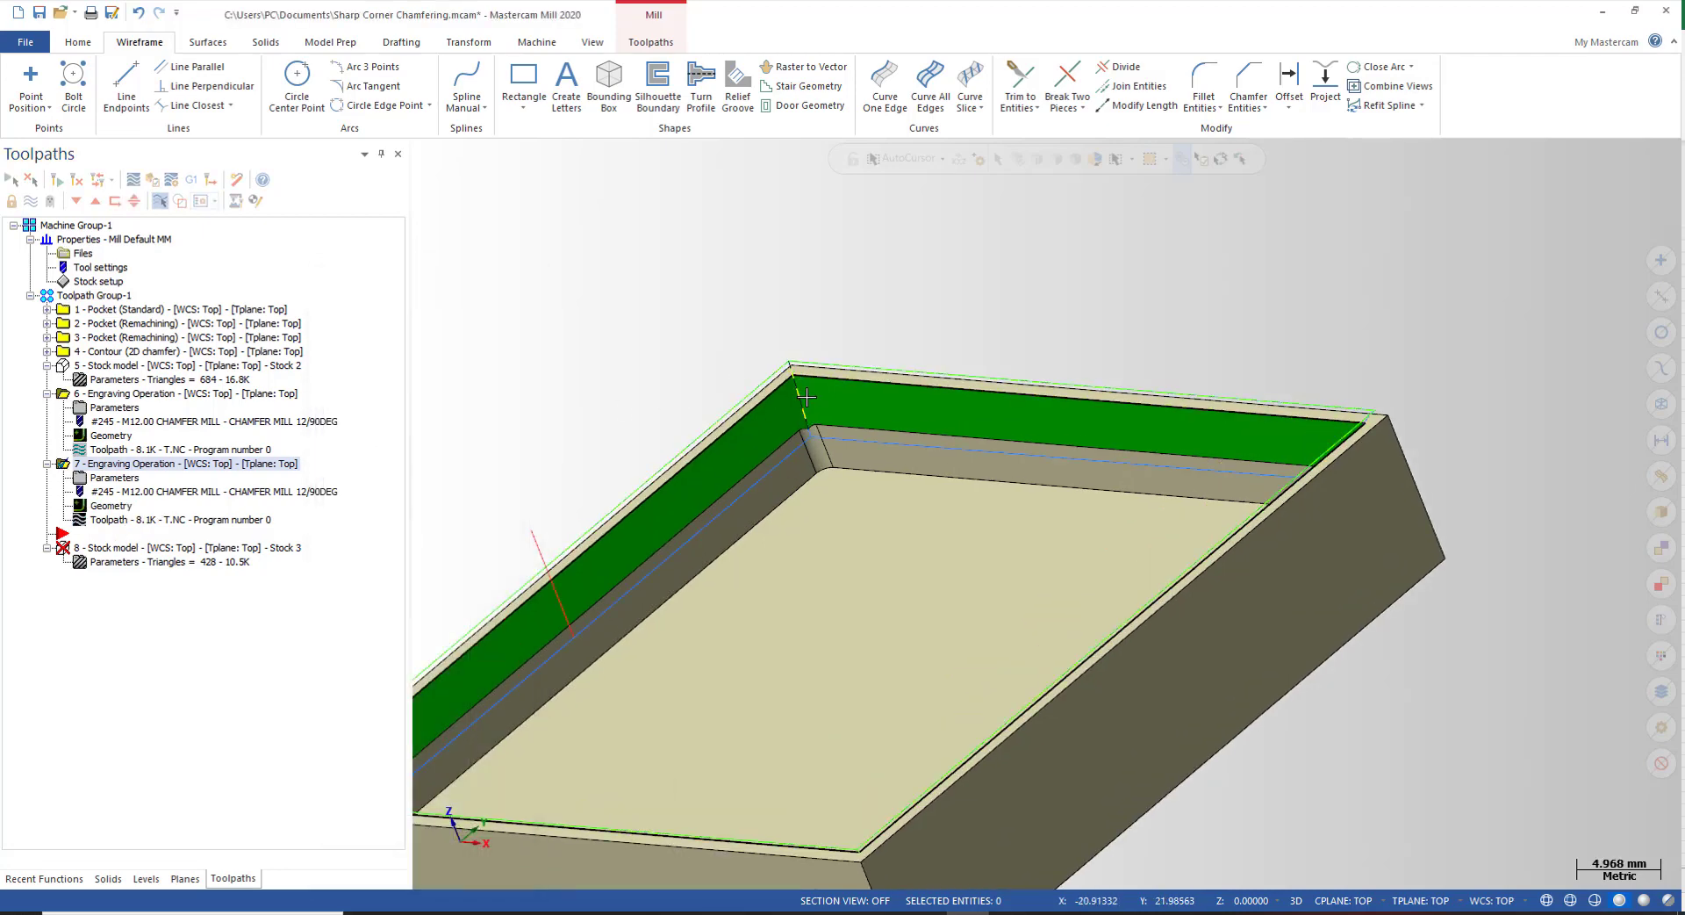
click(804, 398)
scroll(933, 324, down, 5)
middle_drag(933, 324, 1147, 708)
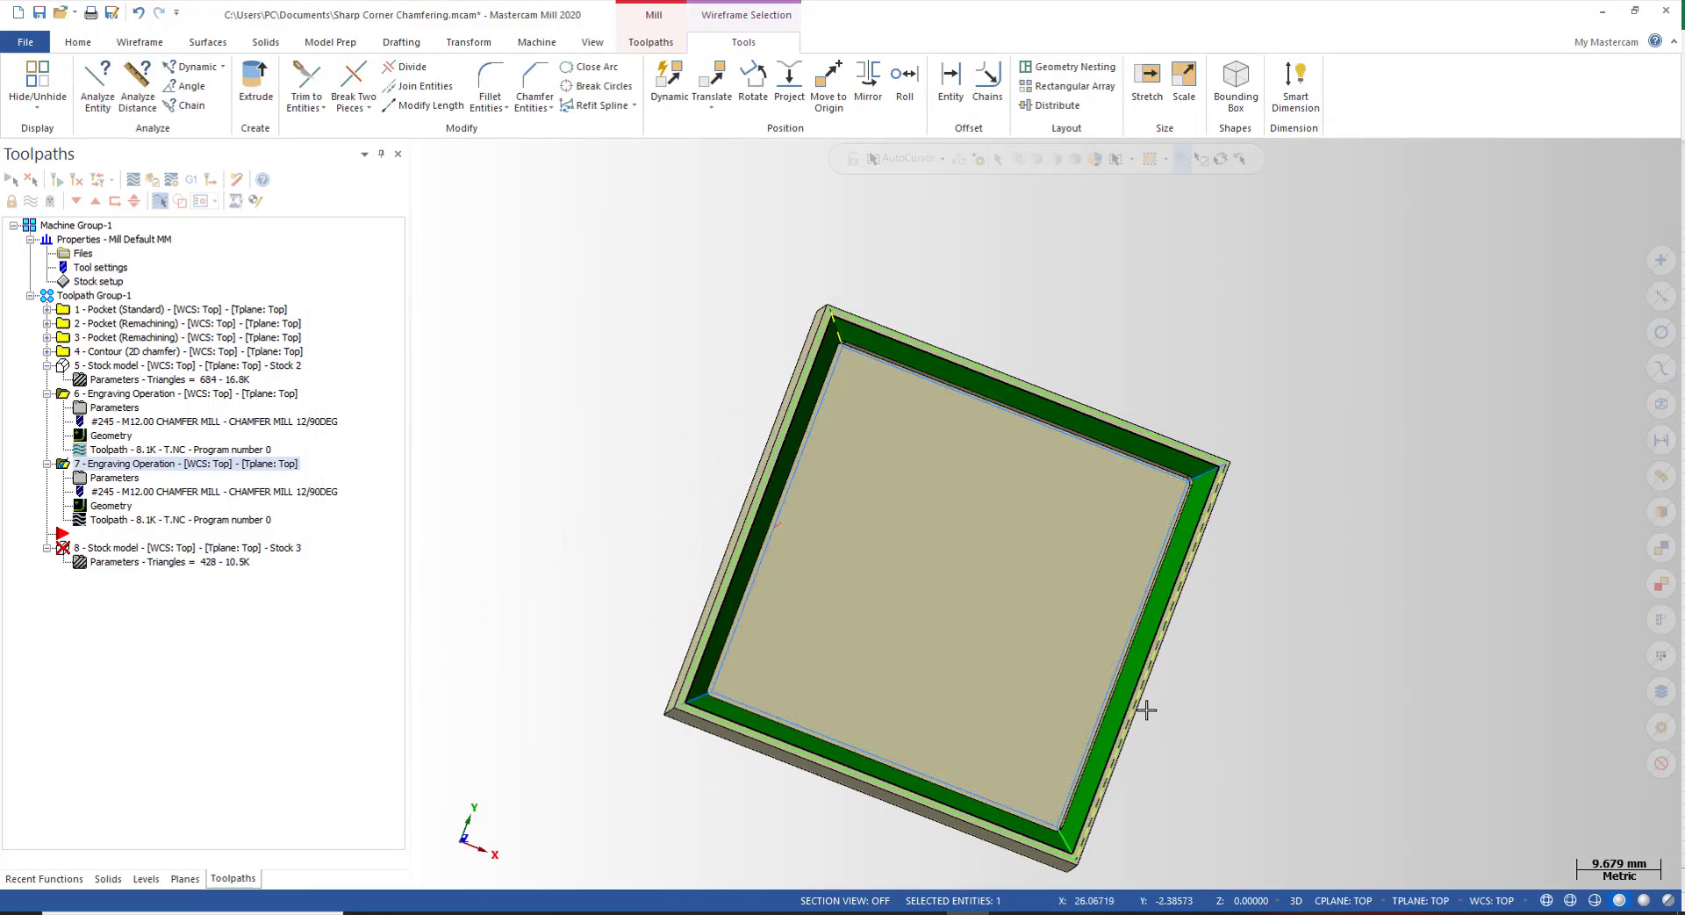
scroll(1120, 809, up, 3)
key(Escape)
scroll(983, 570, down, 2)
mouse_move(974, 591)
middle_down()
mouse_move(878, 369)
mouse_move(887, 311)
mouse_move(759, 207)
middle_up()
scroll(844, 321, up, 4)
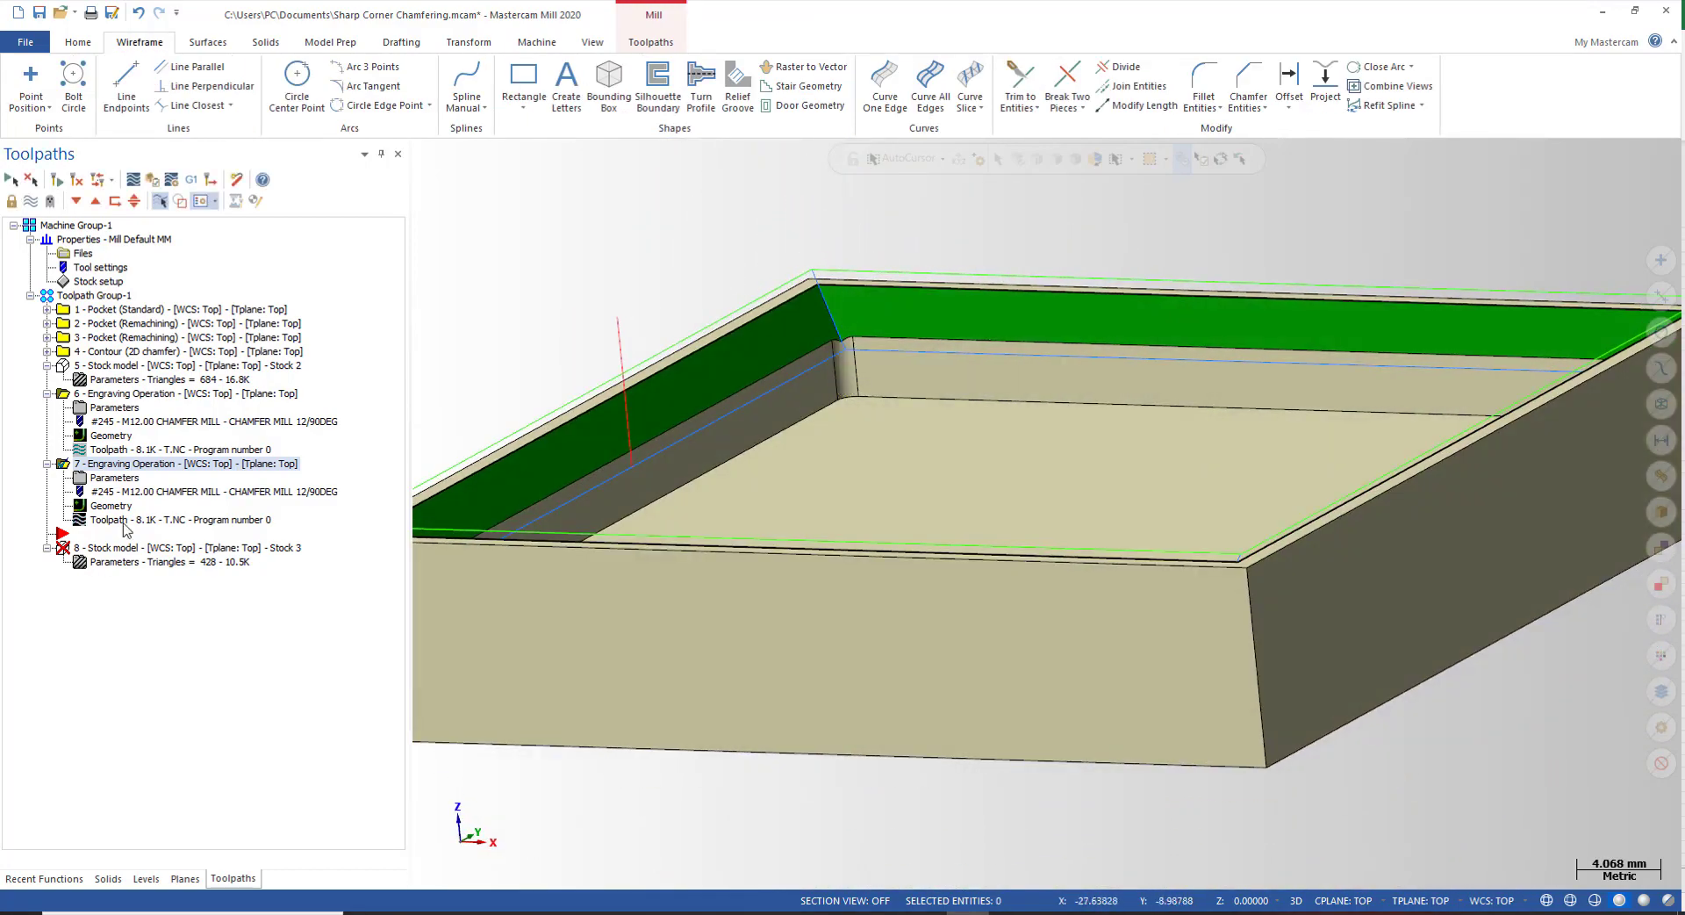
Backplot the regenerated copy of the engraving operation, stepping the chamfer mill from its new entry point around the rectangle
key(alt+b)
scroll(775, 203, down, 3)
key(s)
key(s)
key(s)
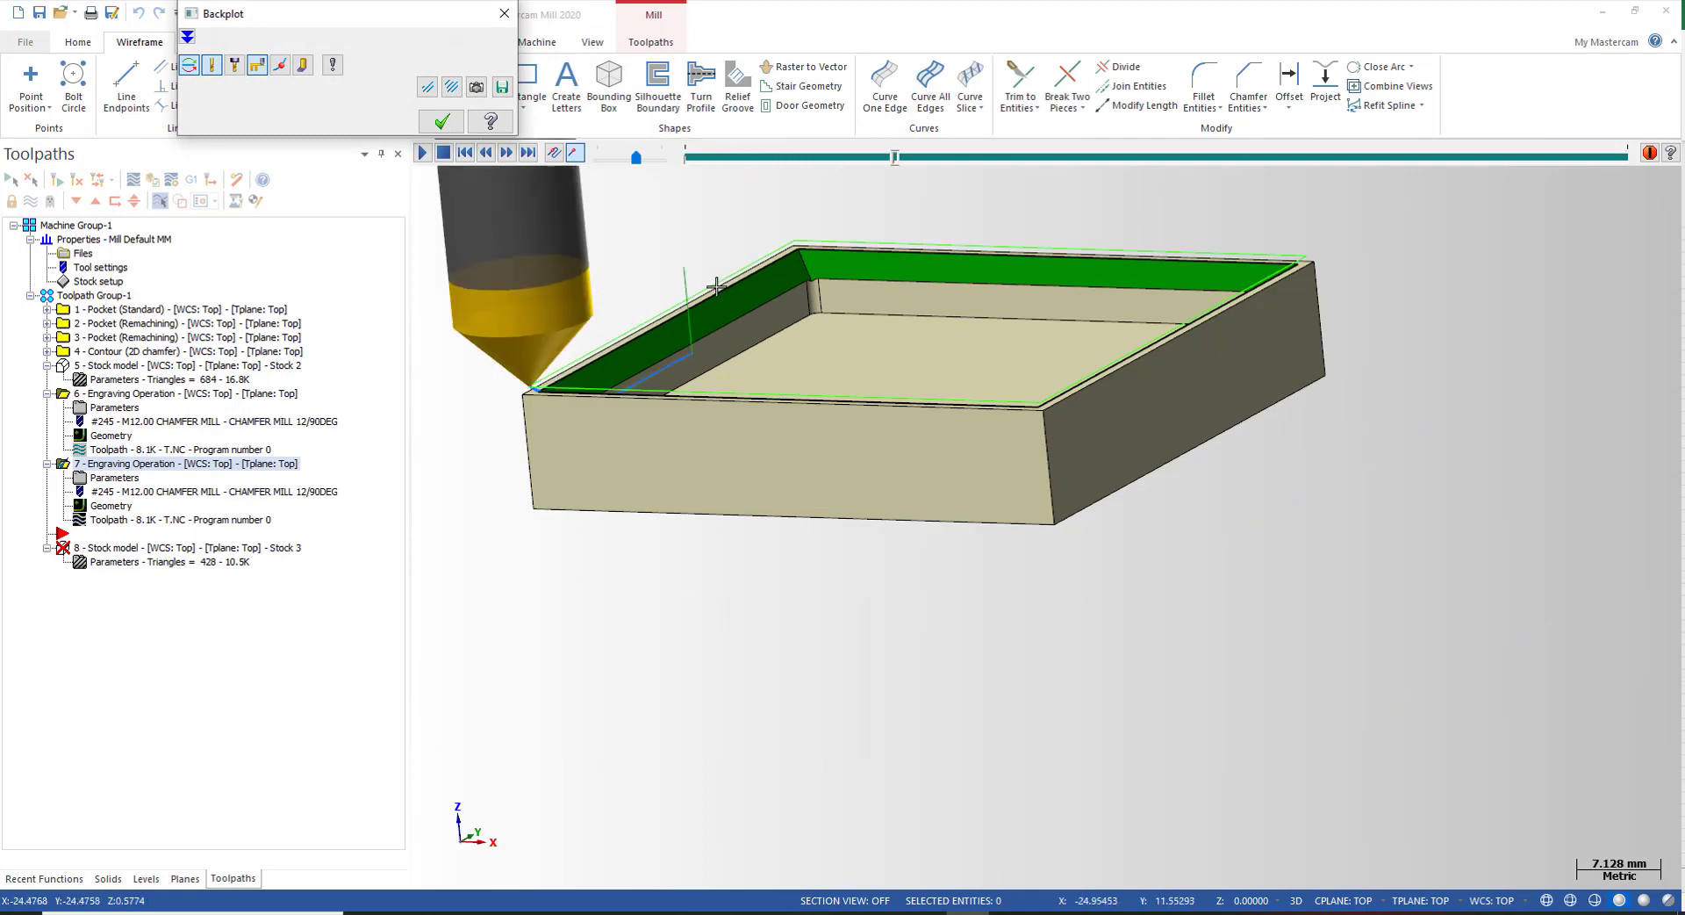
middle_drag(775, 202, 782, 288)
key(s)
key(s)
key(s)
key(s)
key(s)
key(s)
key(s)
key(s)
key(s)
key(s)
key(s)
key(s)
key(Escape)
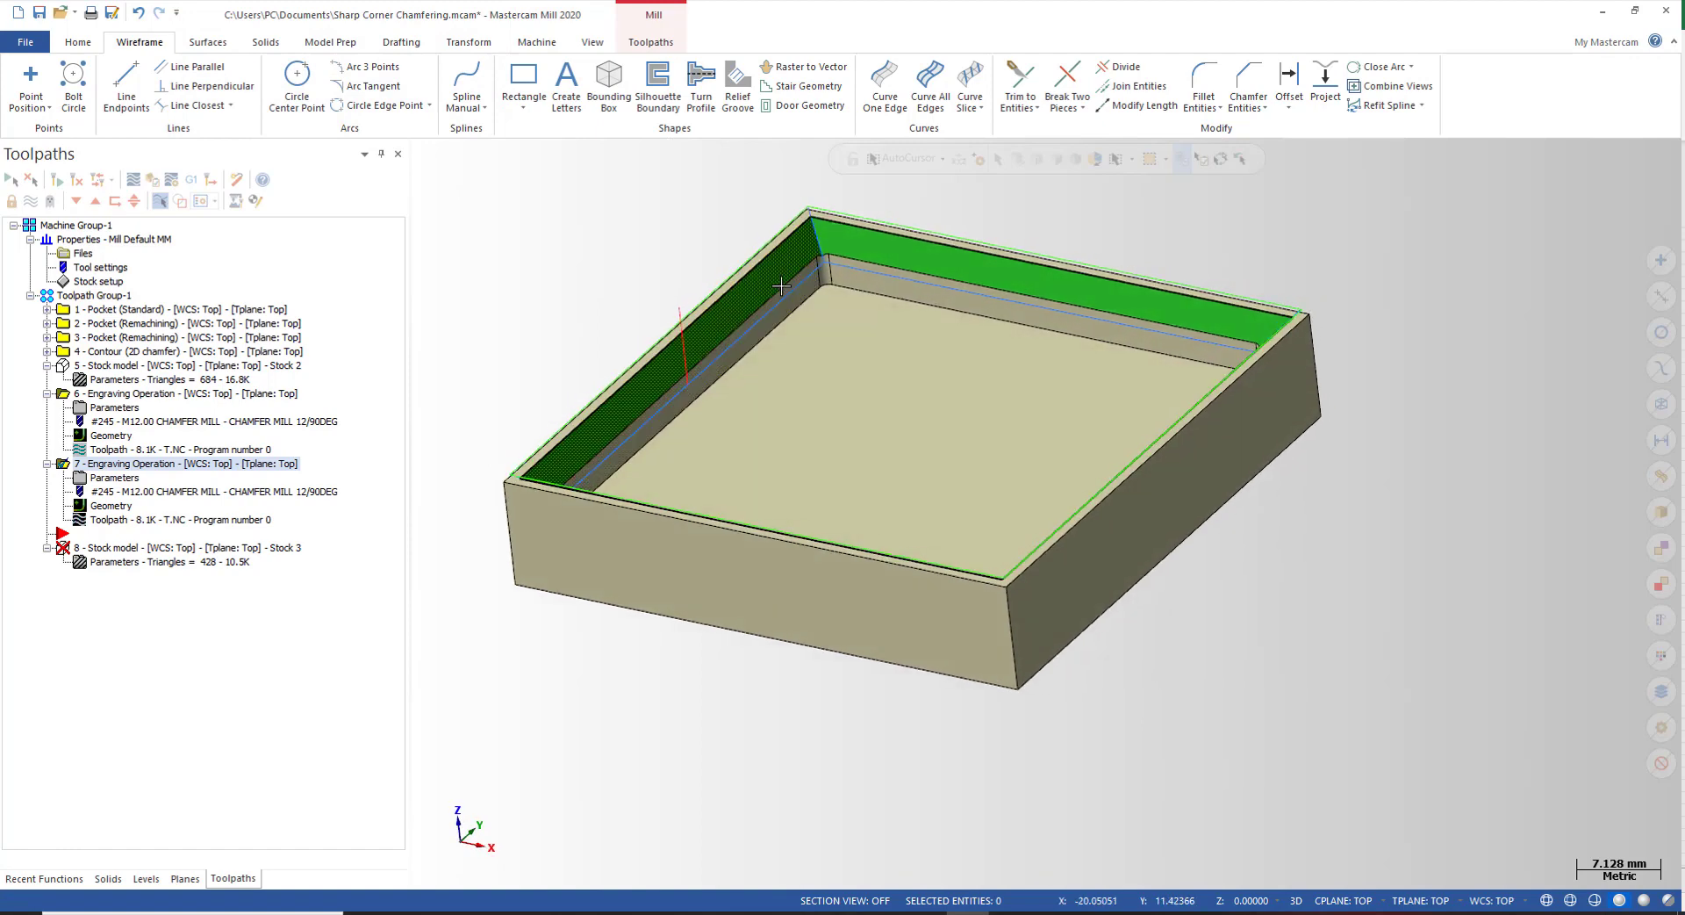
Inspect the copied engraving toolpath's entry move along the left-hand chamfer wall in top and tilted views
middle_drag(741, 405, 826, 405)
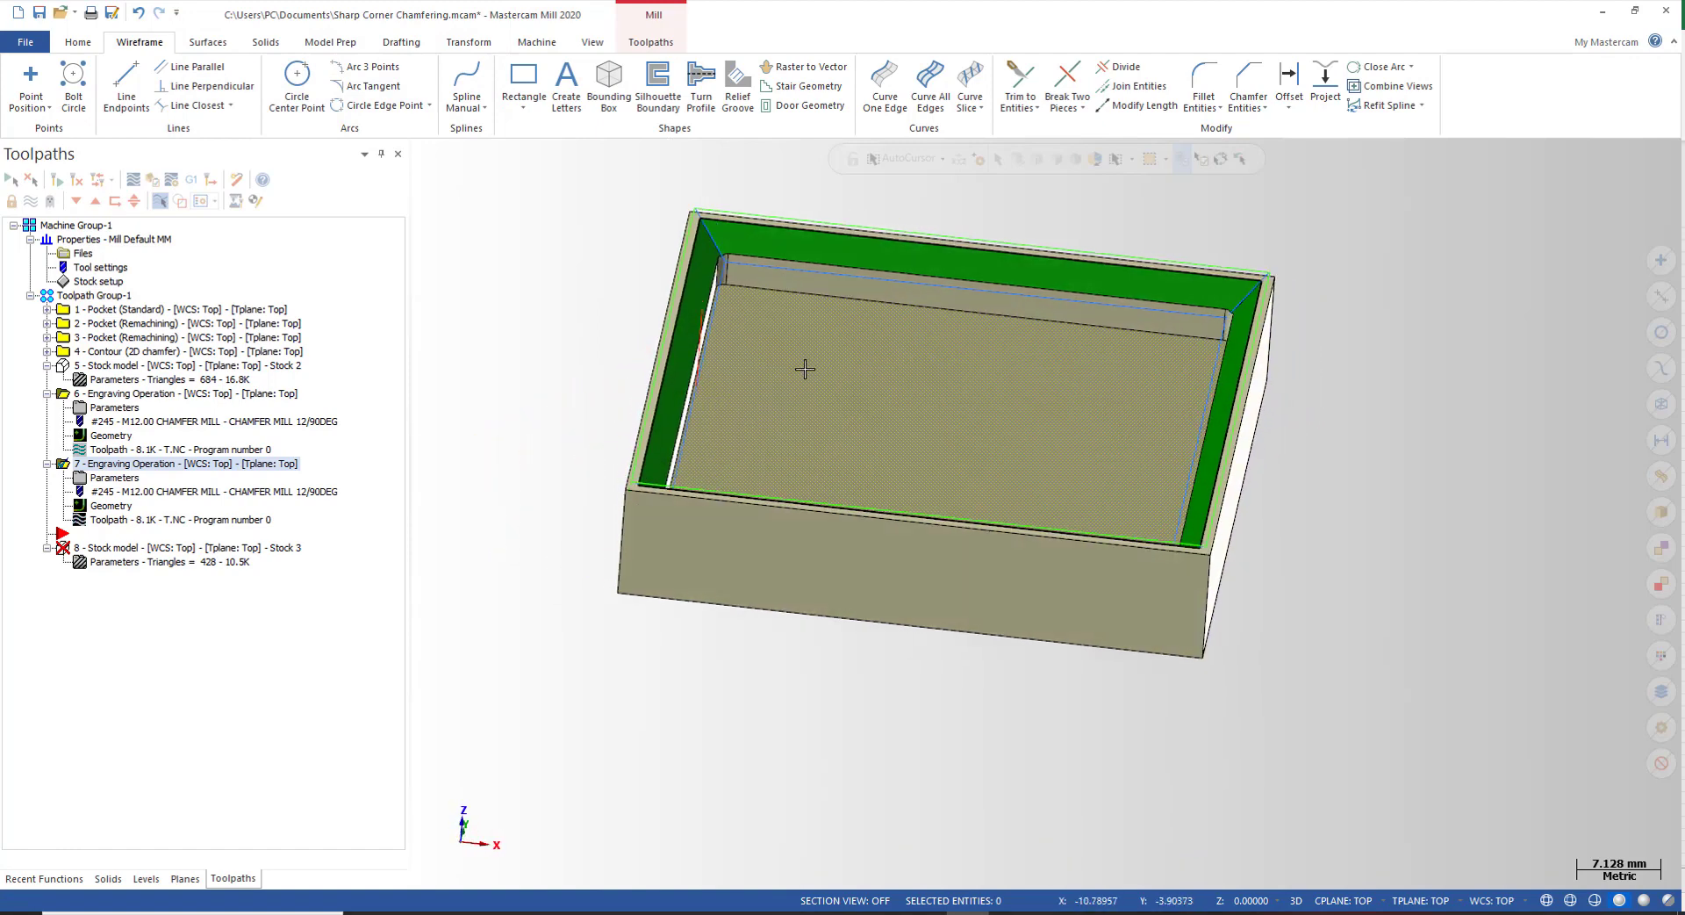
key(alt+2)
key(alt+1)
scroll(817, 500, up, 3)
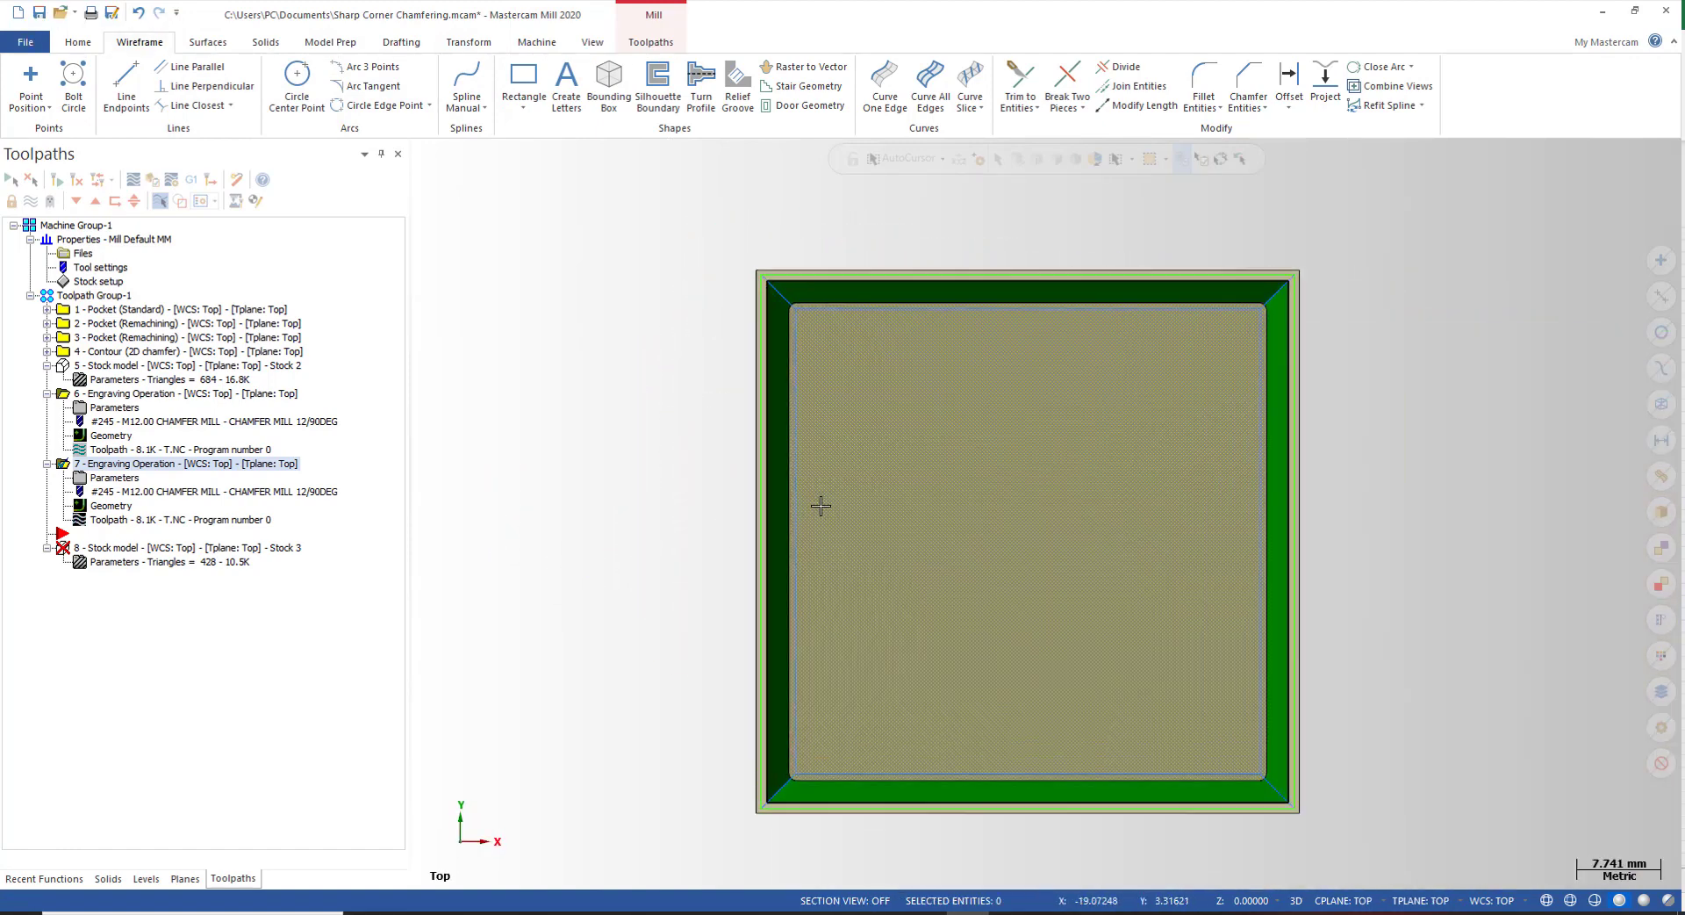
mouse_move(816, 501)
middle_down()
mouse_move(772, 466)
mouse_move(743, 533)
mouse_move(800, 543)
middle_up()
scroll(757, 544, up, 3)
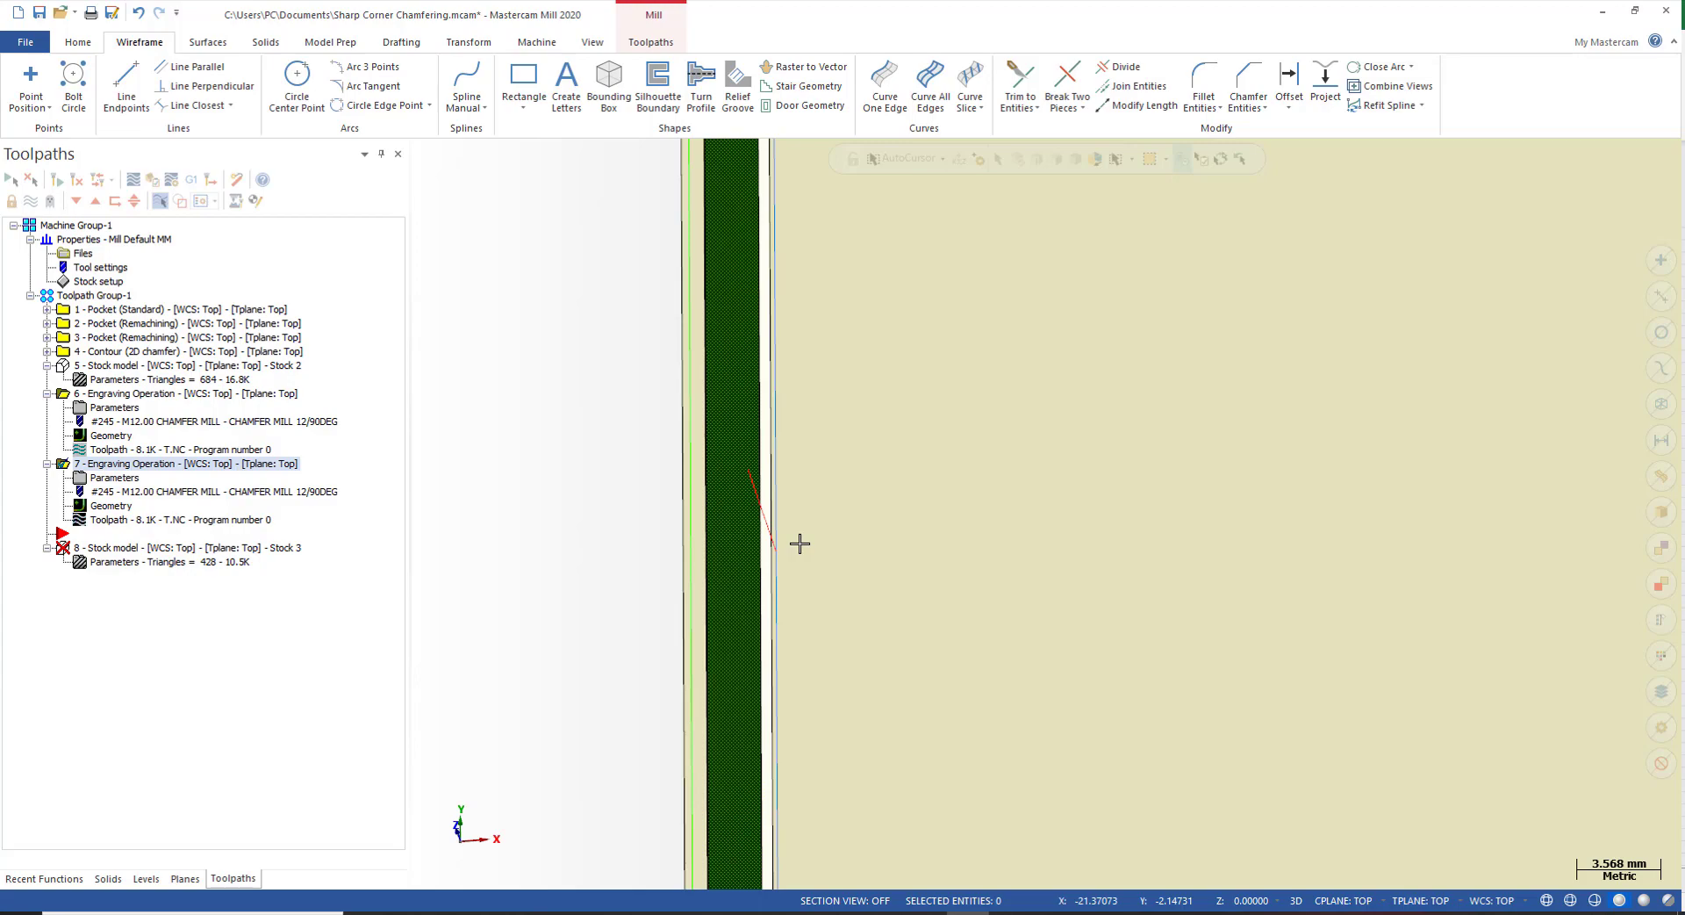
mouse_move(800, 543)
middle_down()
mouse_move(800, 566)
mouse_move(824, 553)
mouse_move(794, 511)
mouse_move(699, 523)
middle_up()
scroll(757, 454, down, 3)
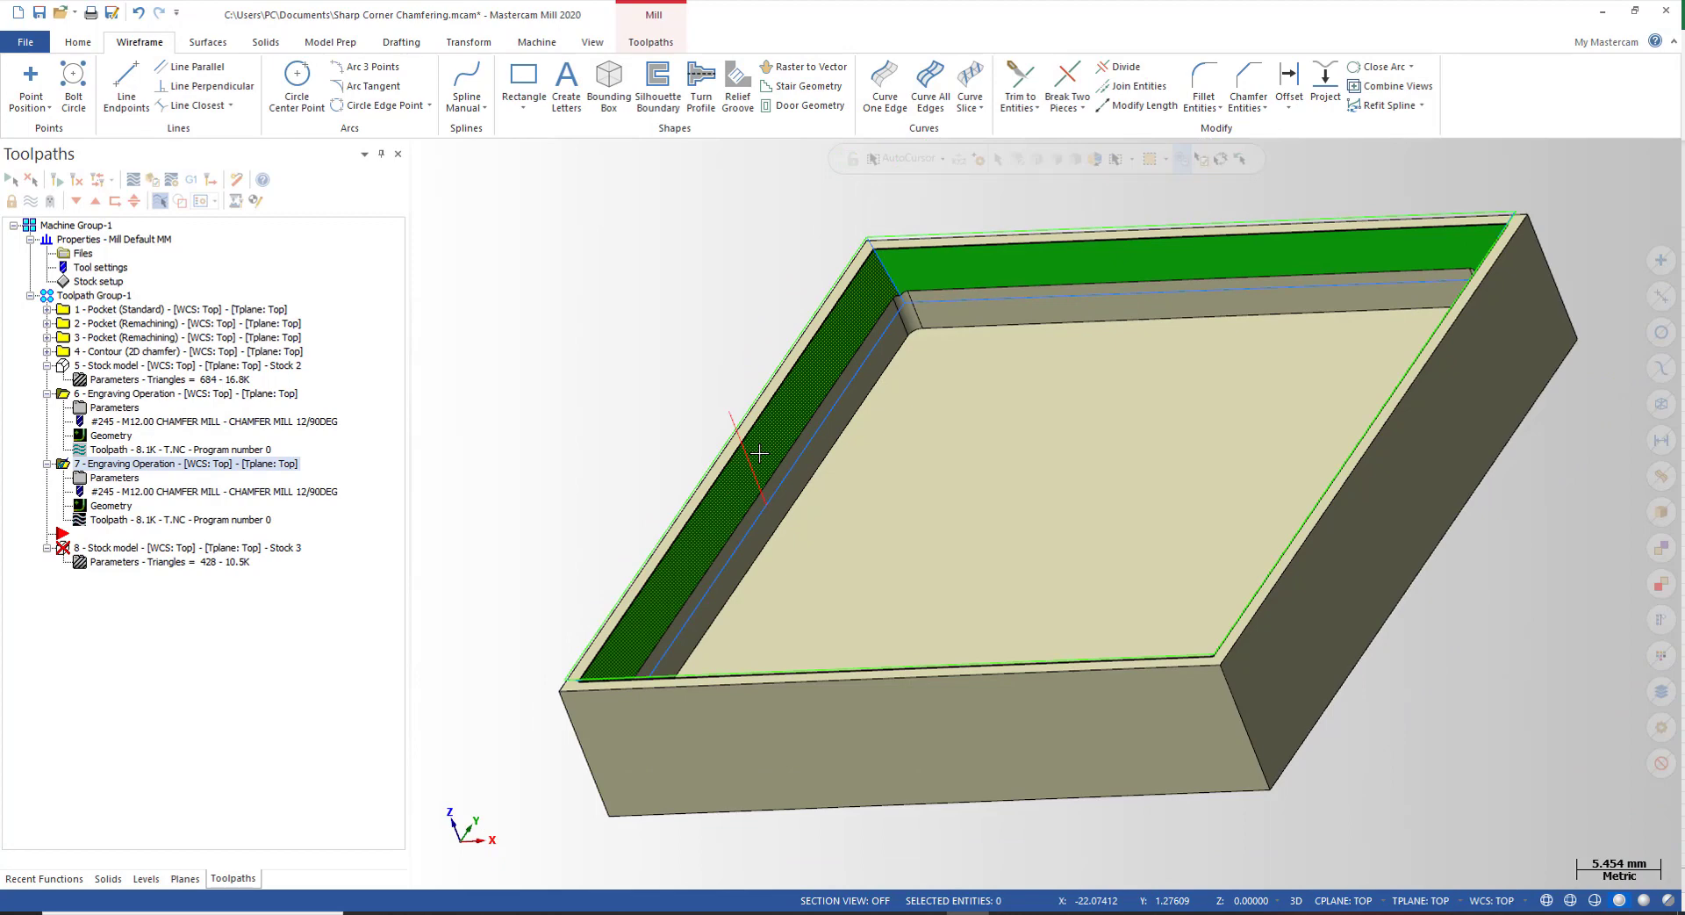
middle_drag(799, 499, 921, 500)
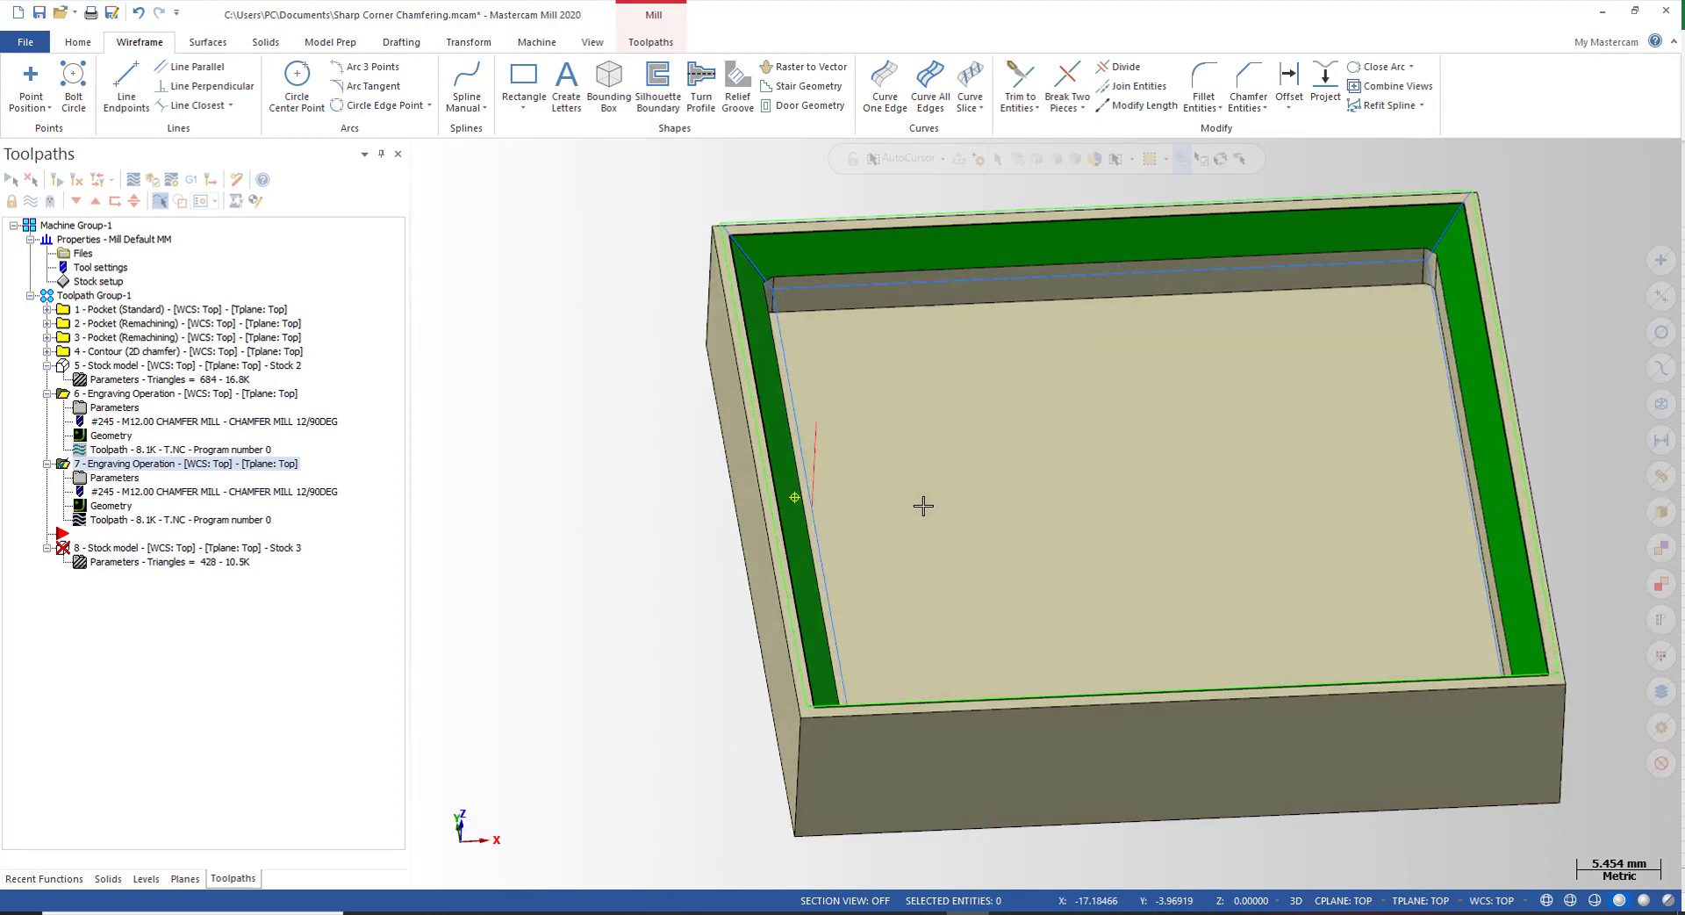
Collapse the original engraving operation's entry in the operations list and select that operation
click(47, 394)
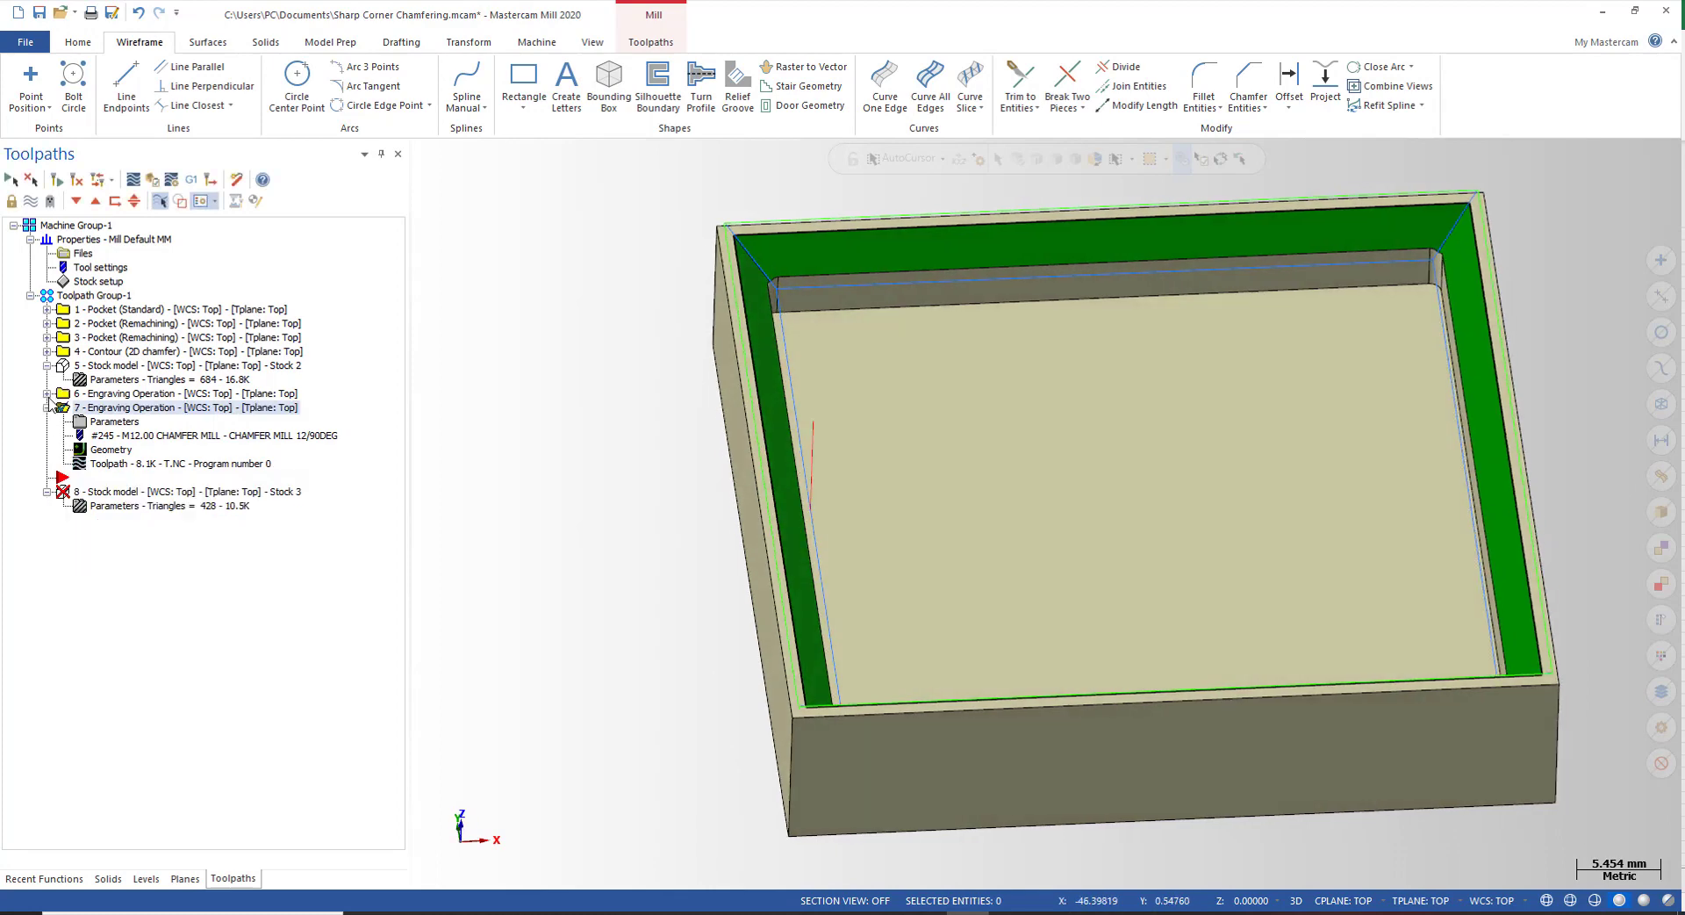
click(138, 395)
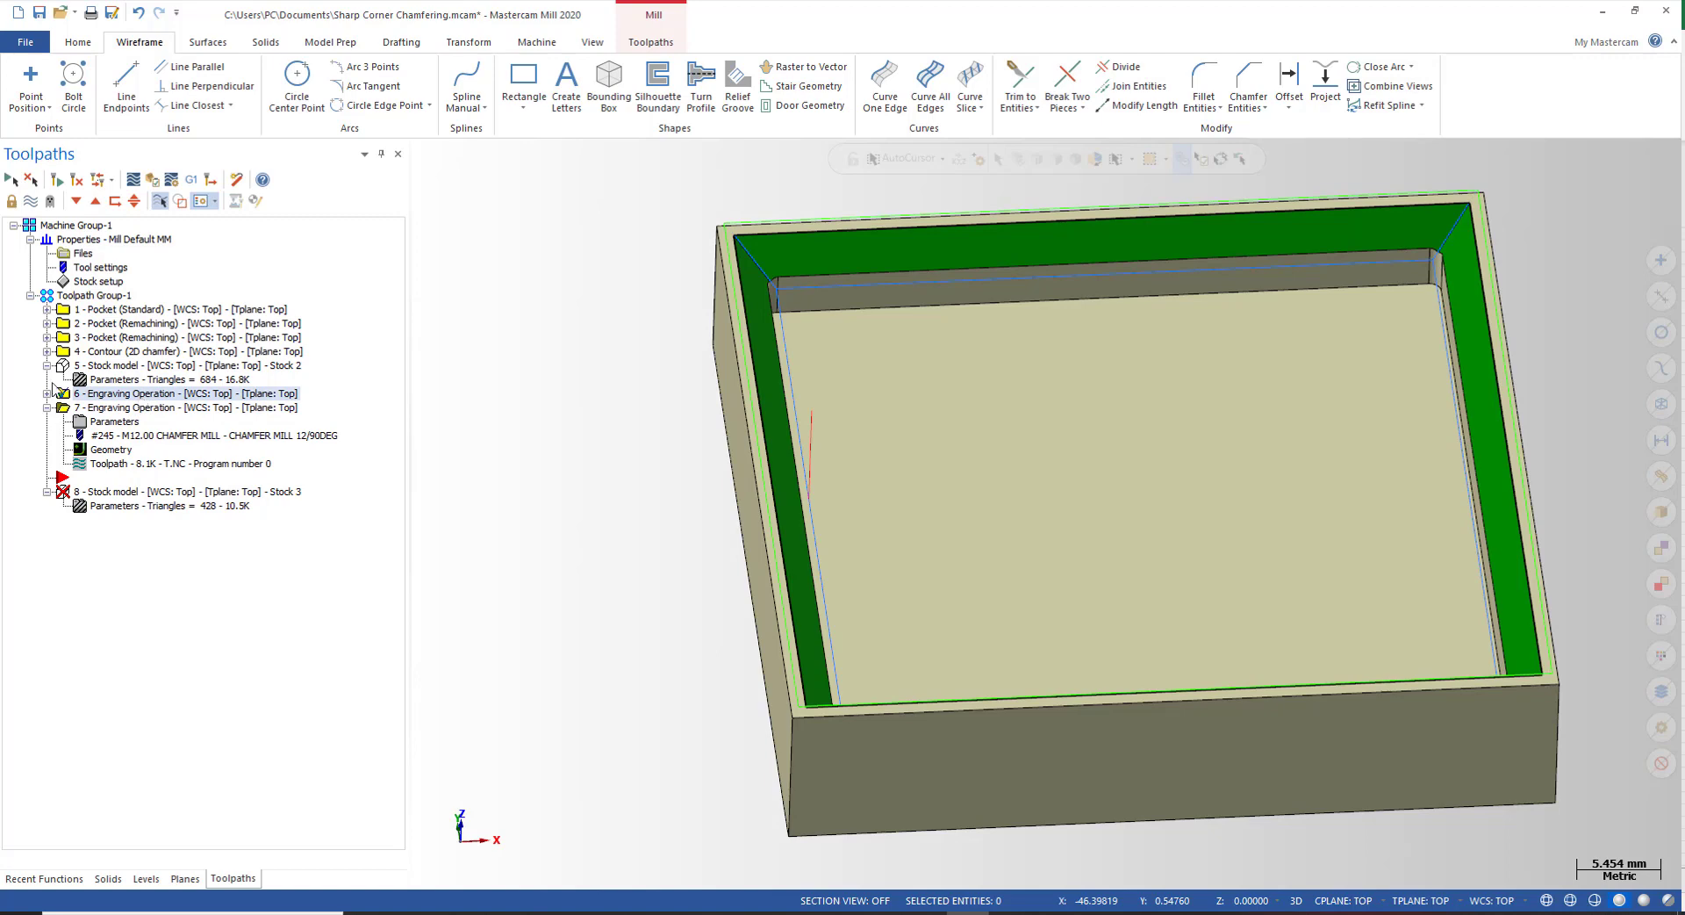
Compare the toolpath displays of the original and copied engraving operations on the tilted part
click(138, 409)
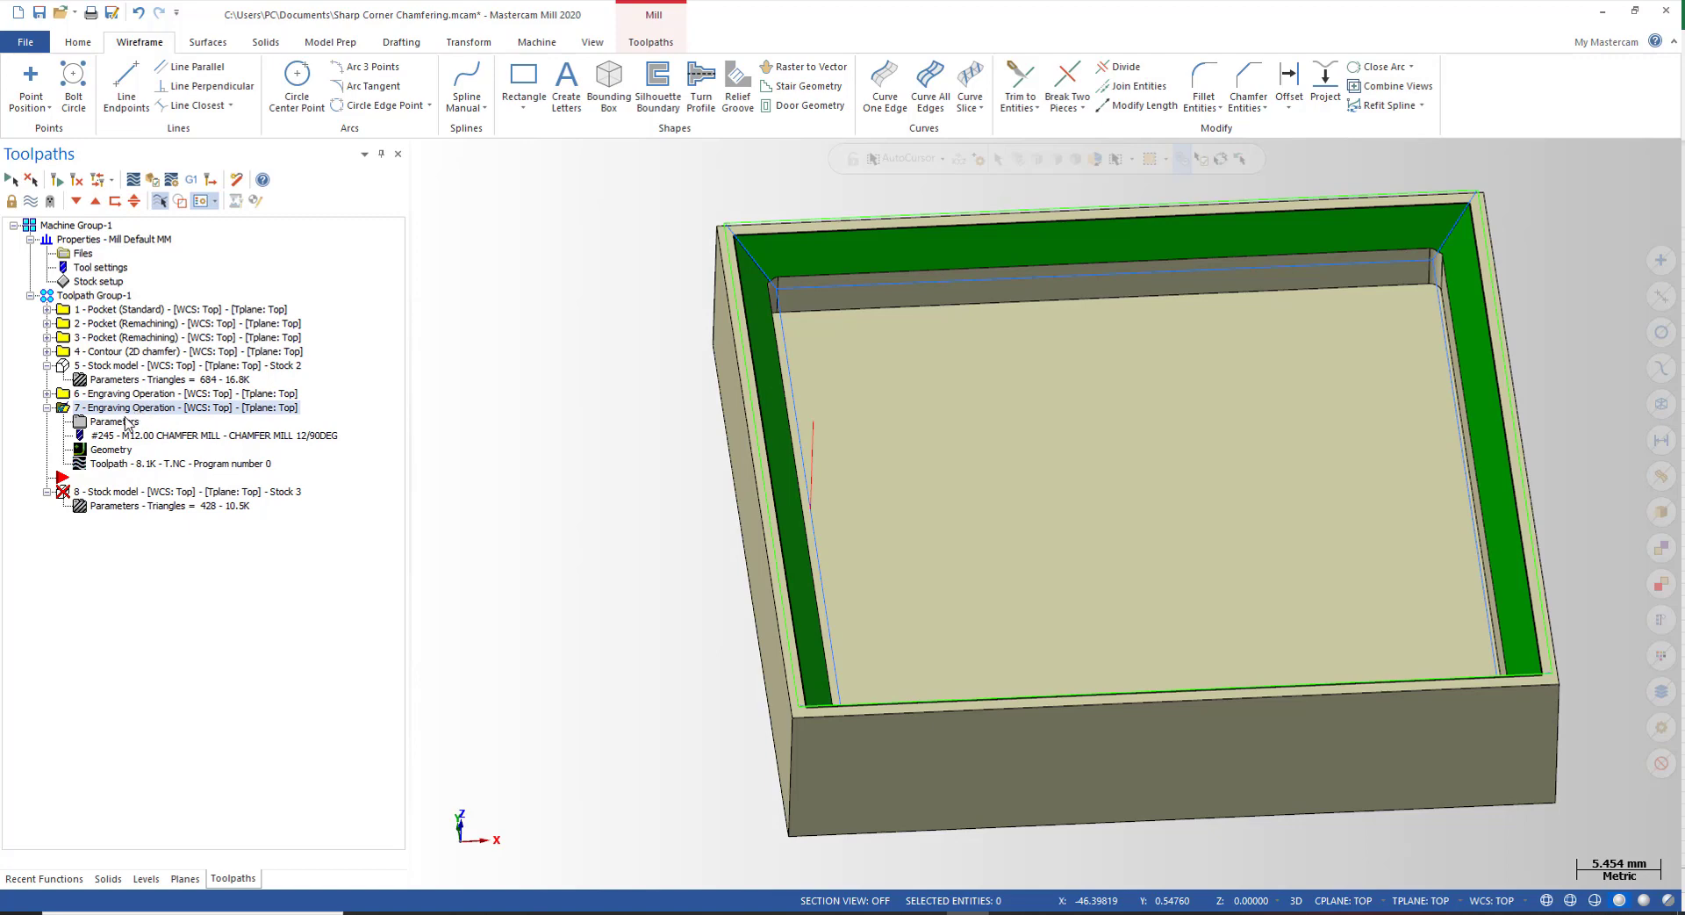
key(alt+t)
scroll(512, 478, down, 4)
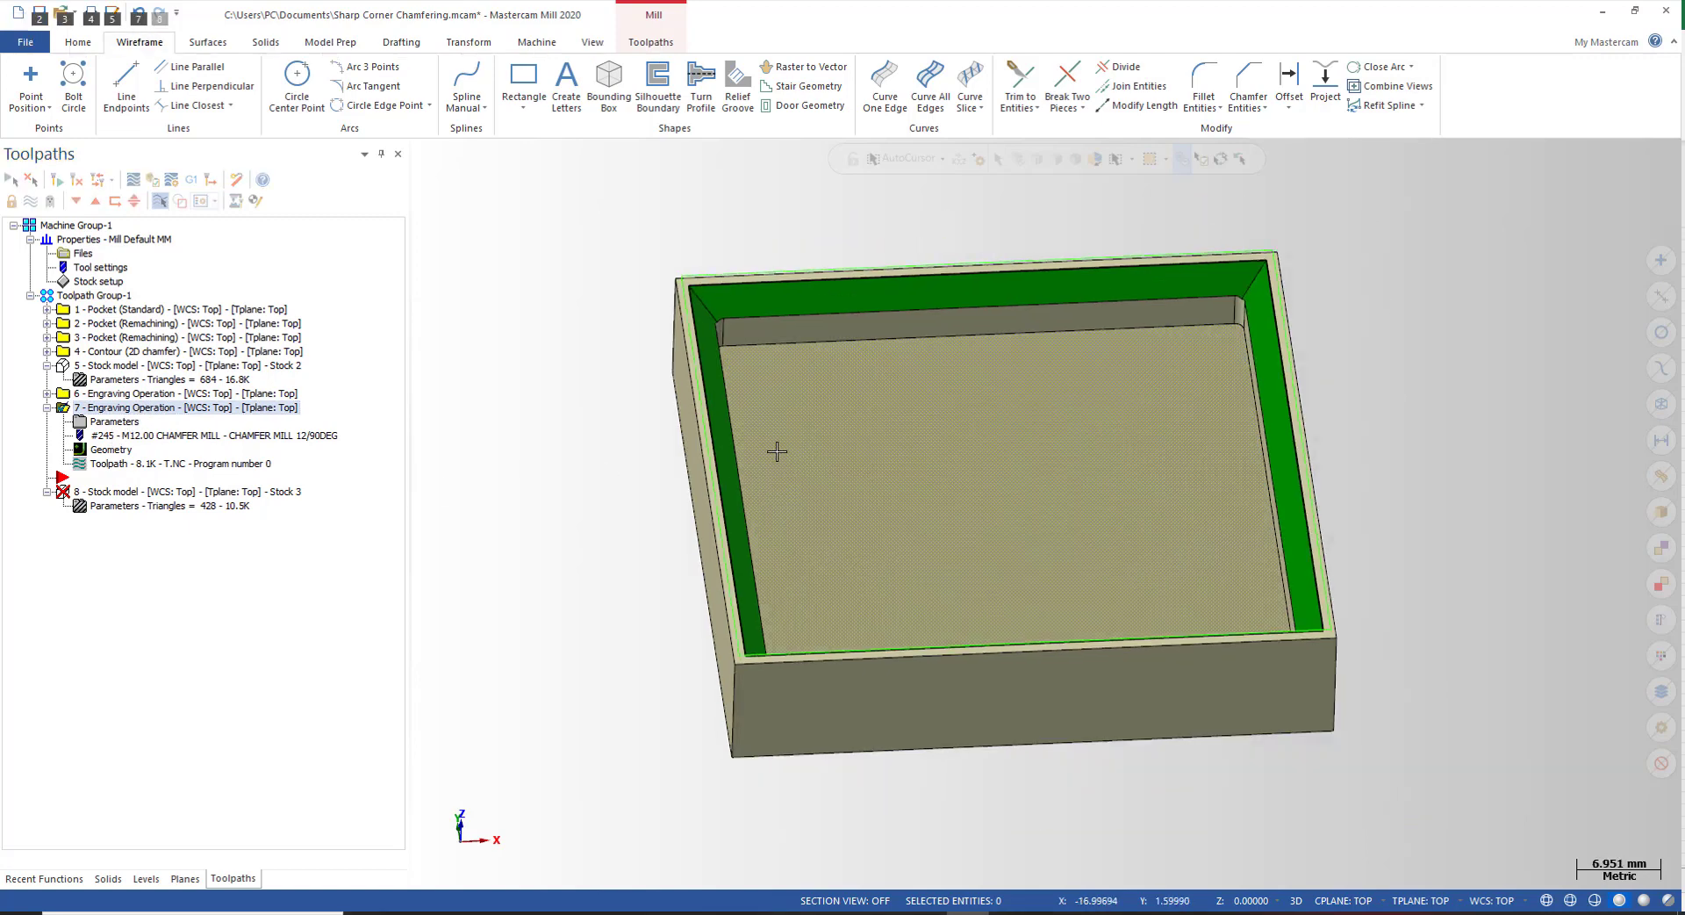
middle_drag(775, 451, 685, 486)
click(115, 394)
click(115, 408)
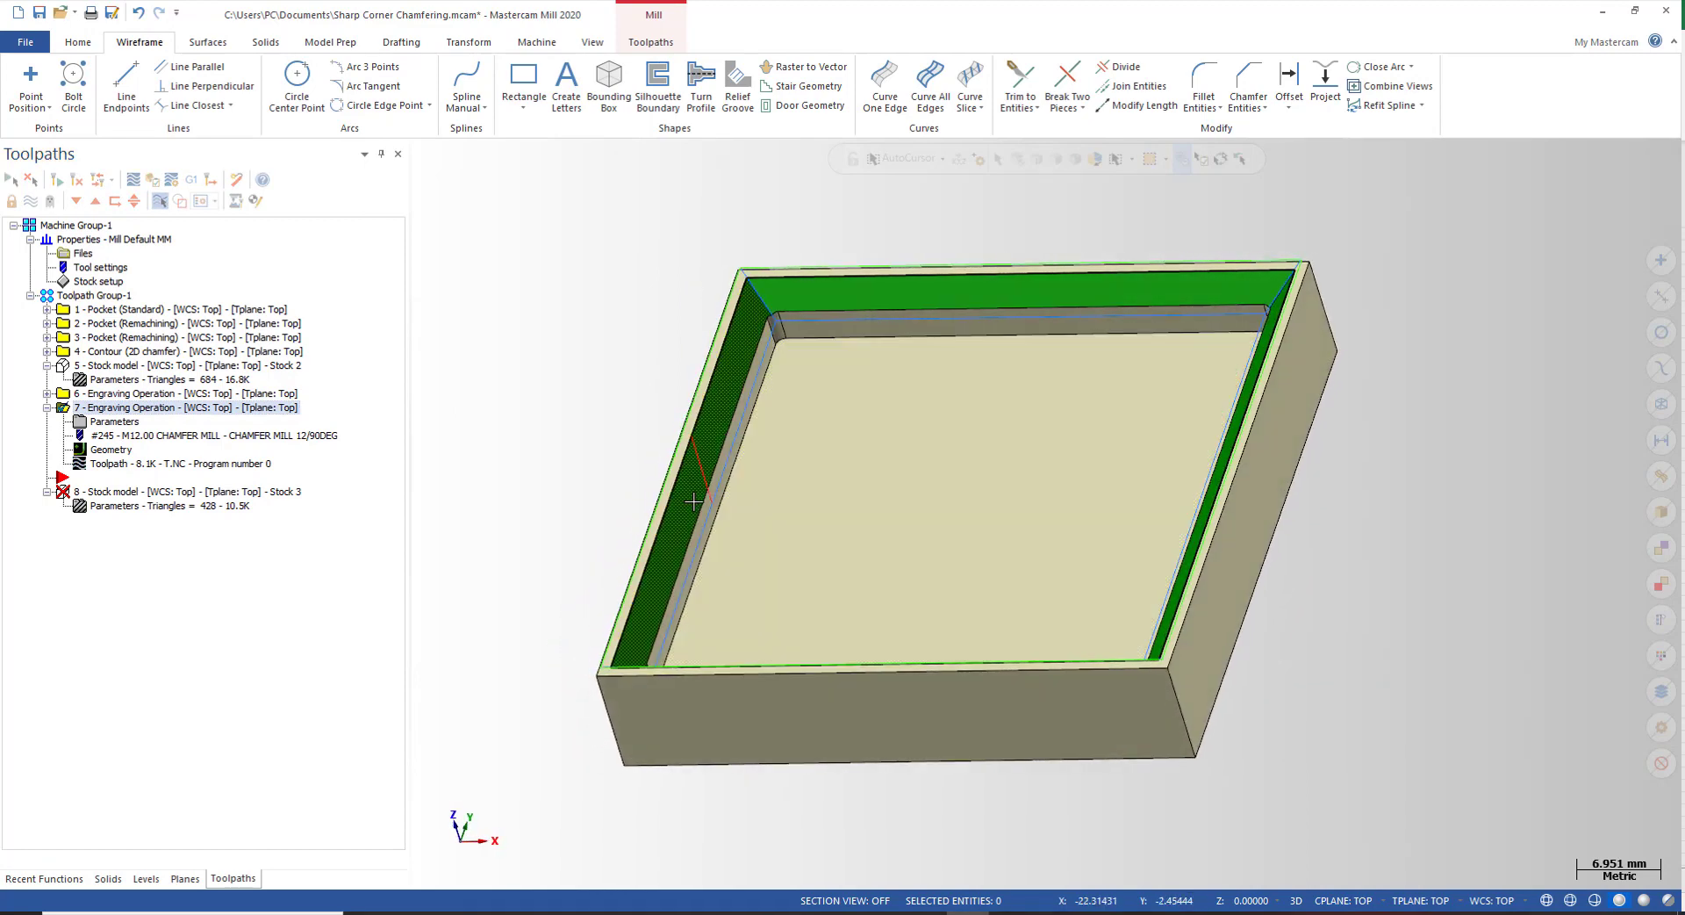
Review the copied engraving operation's tool, engraving parameters and roughing/finishing settings, closing them without changes
click(112, 436)
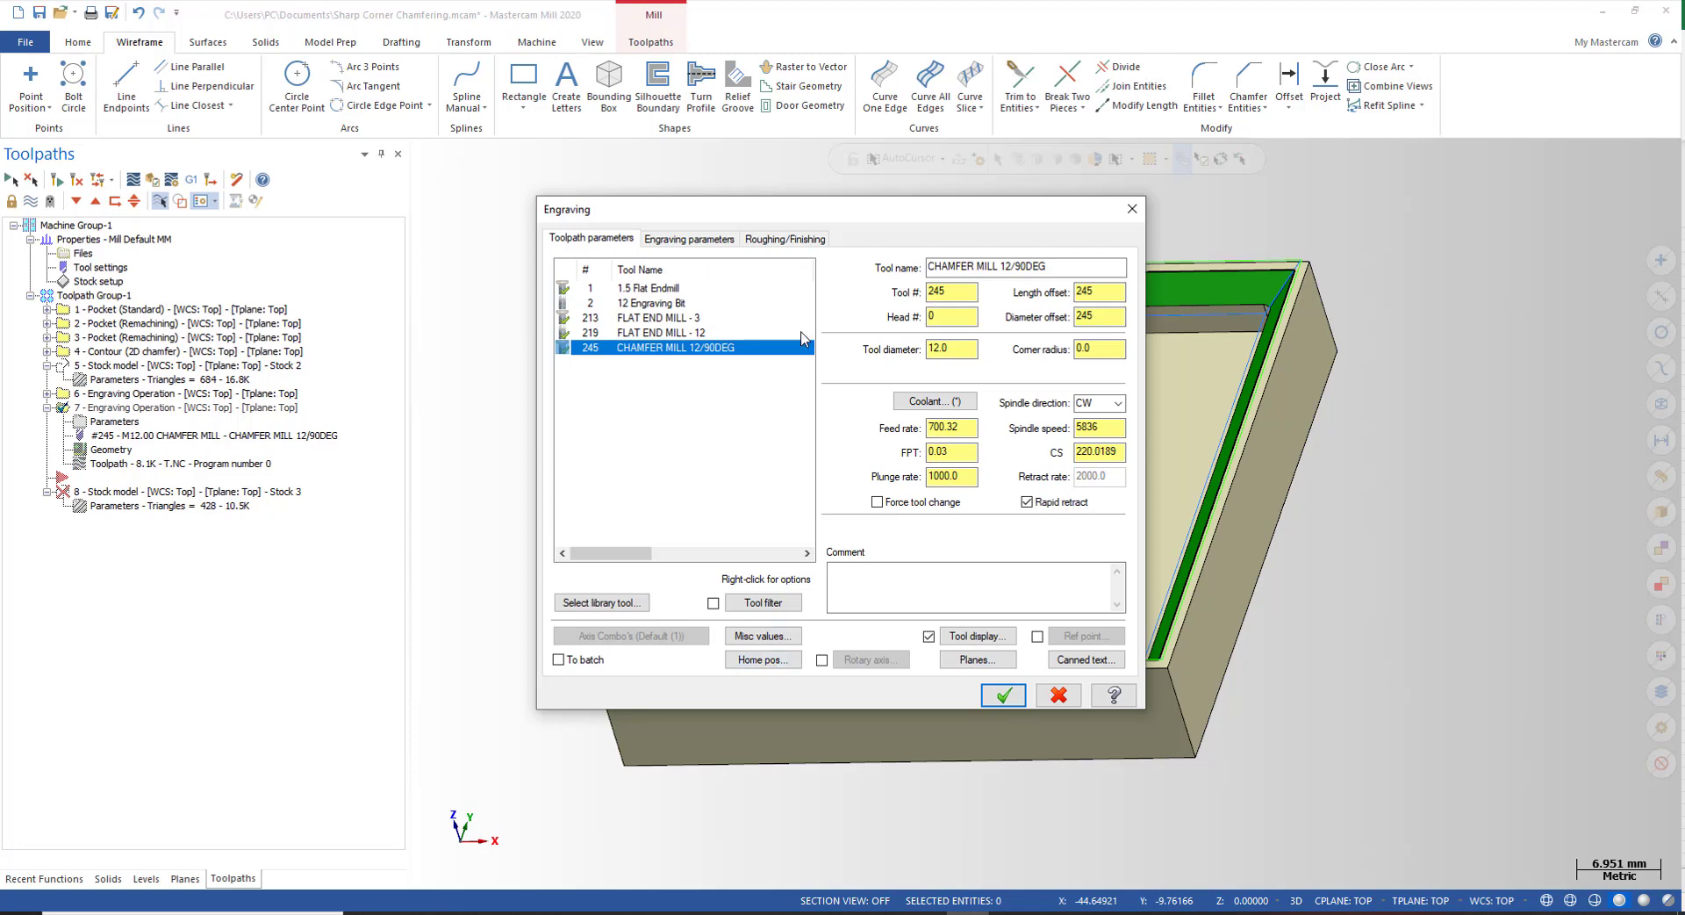
click(694, 238)
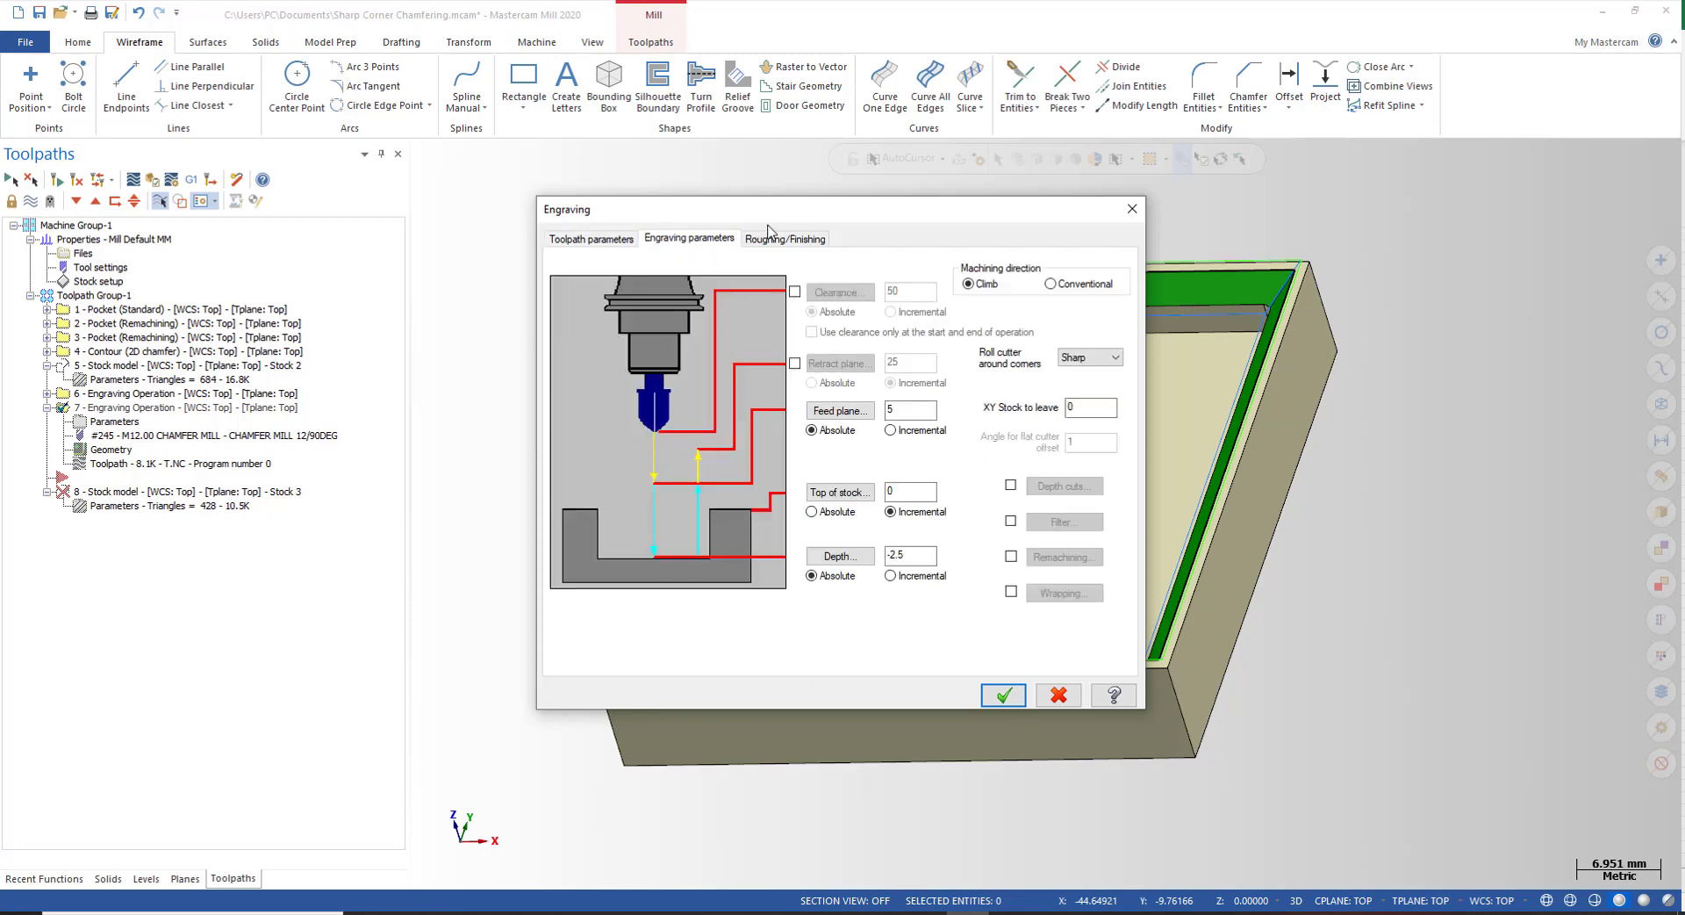
click(773, 236)
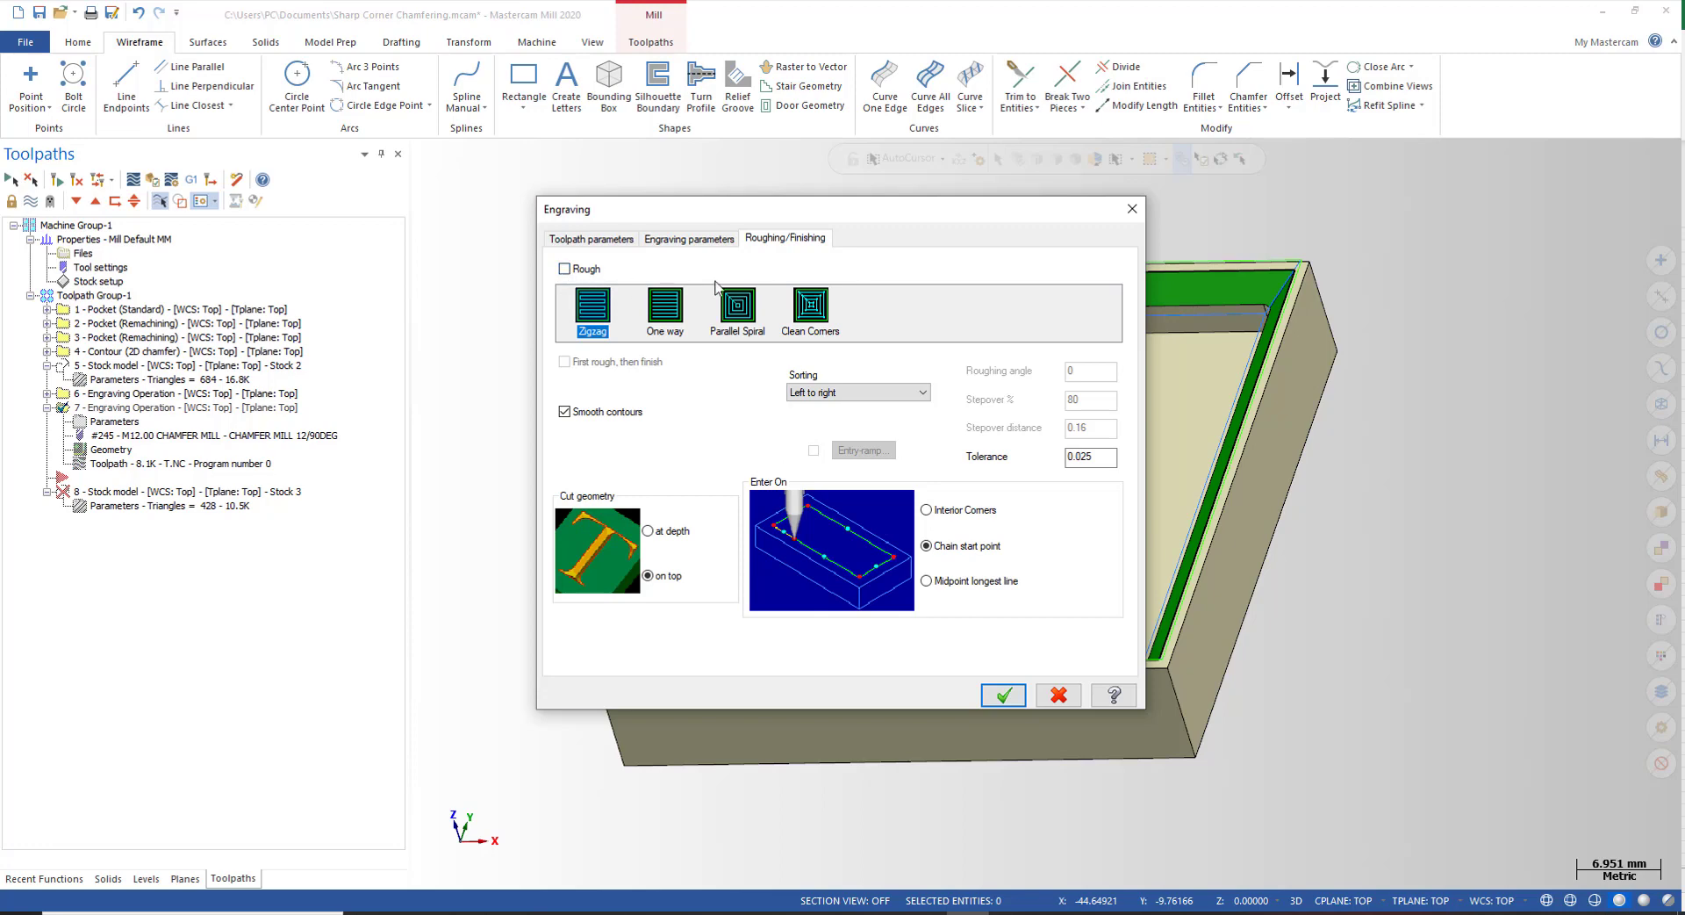
click(1133, 209)
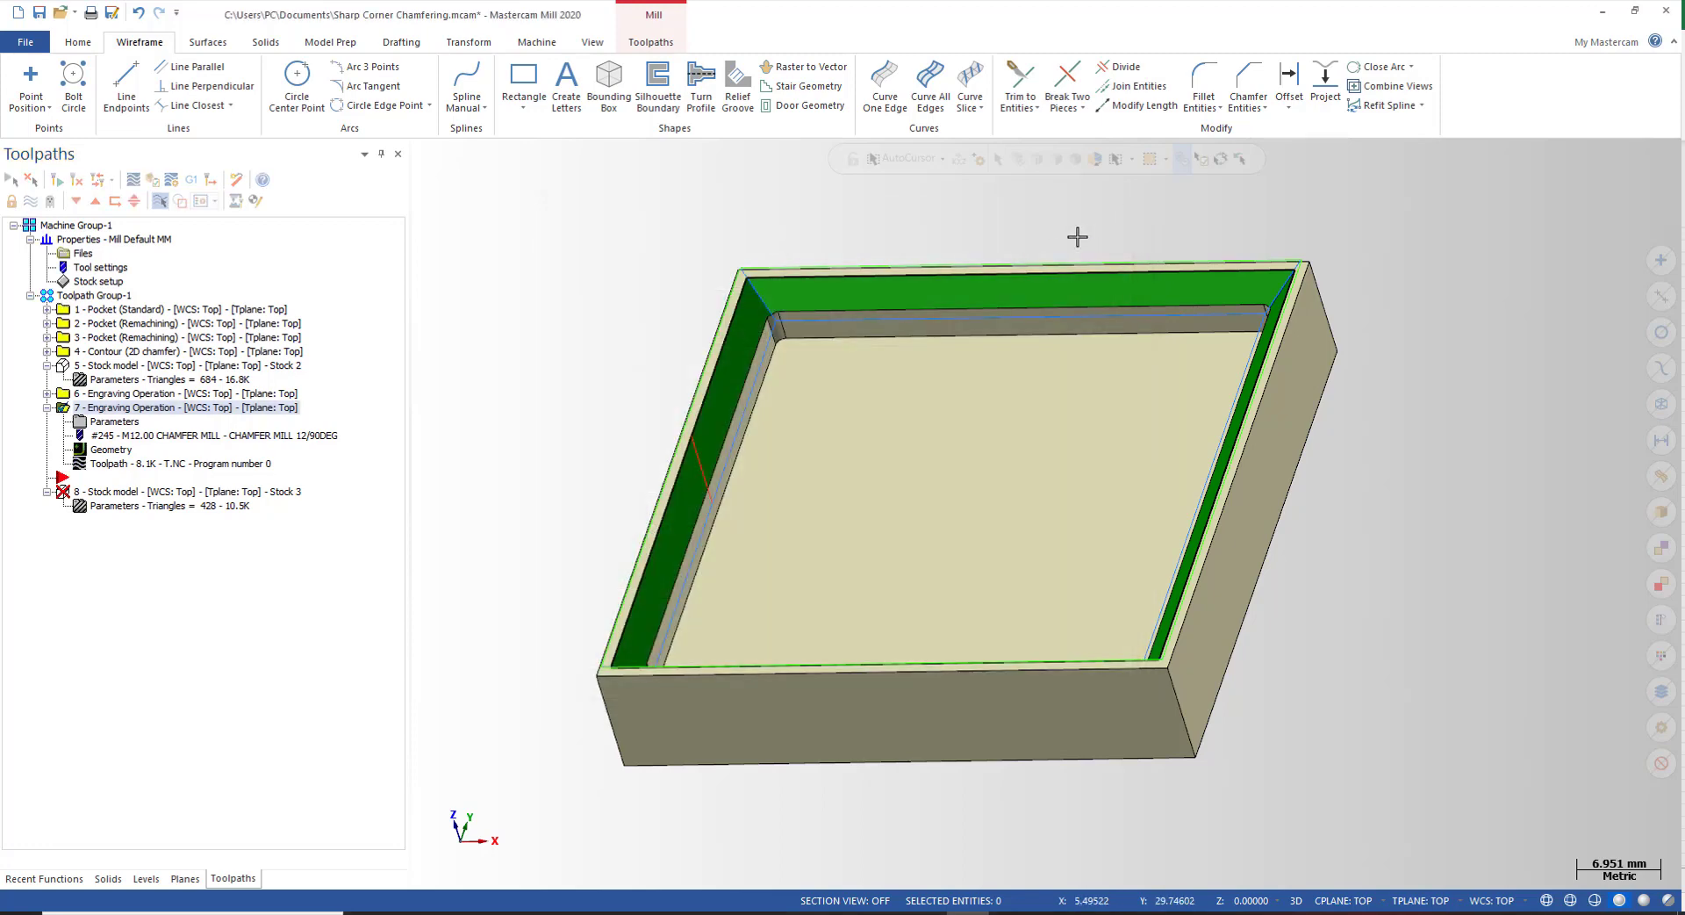
Start a 3D finishing Project toolpath after the copied engraving operation
click(189, 408)
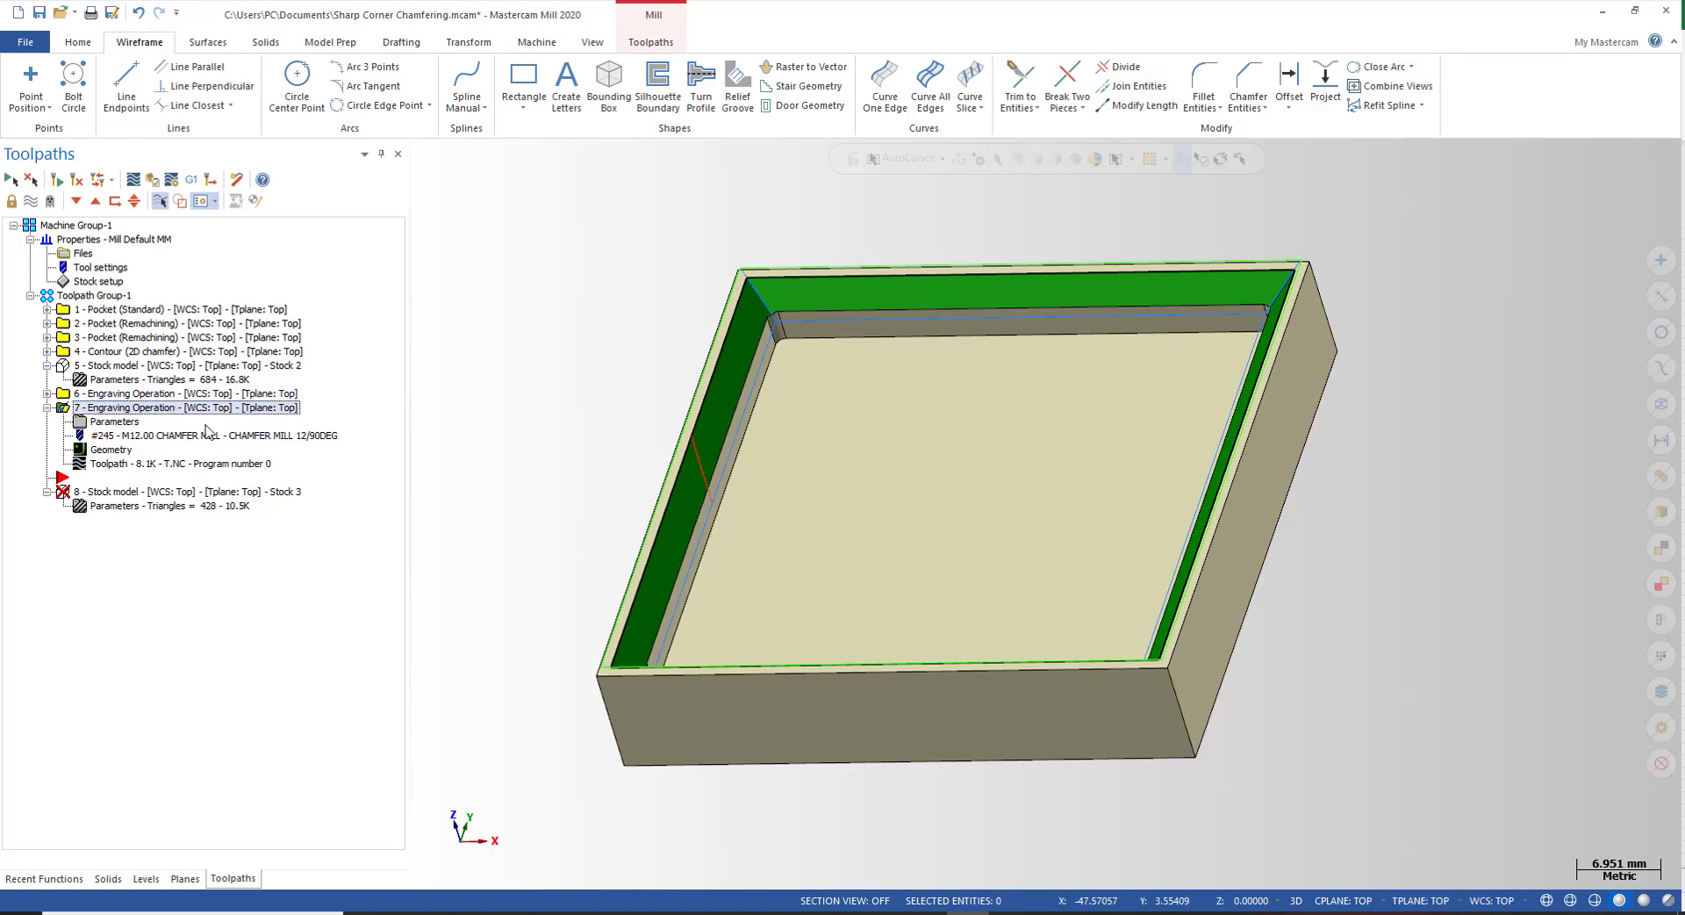
click(630, 44)
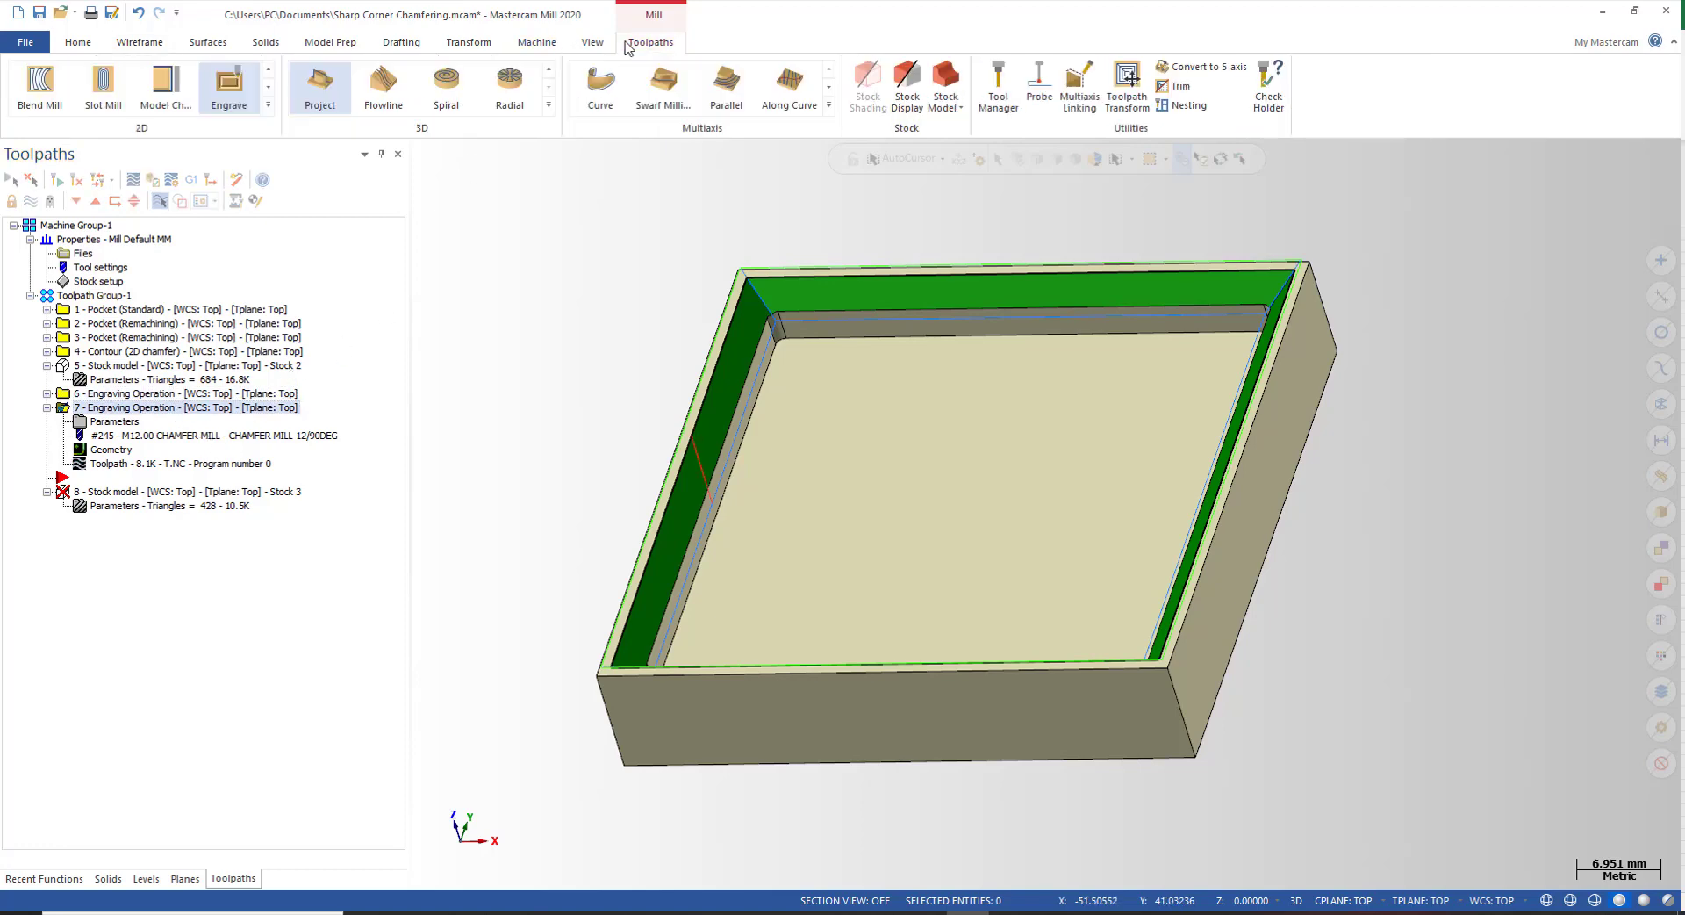
click(550, 107)
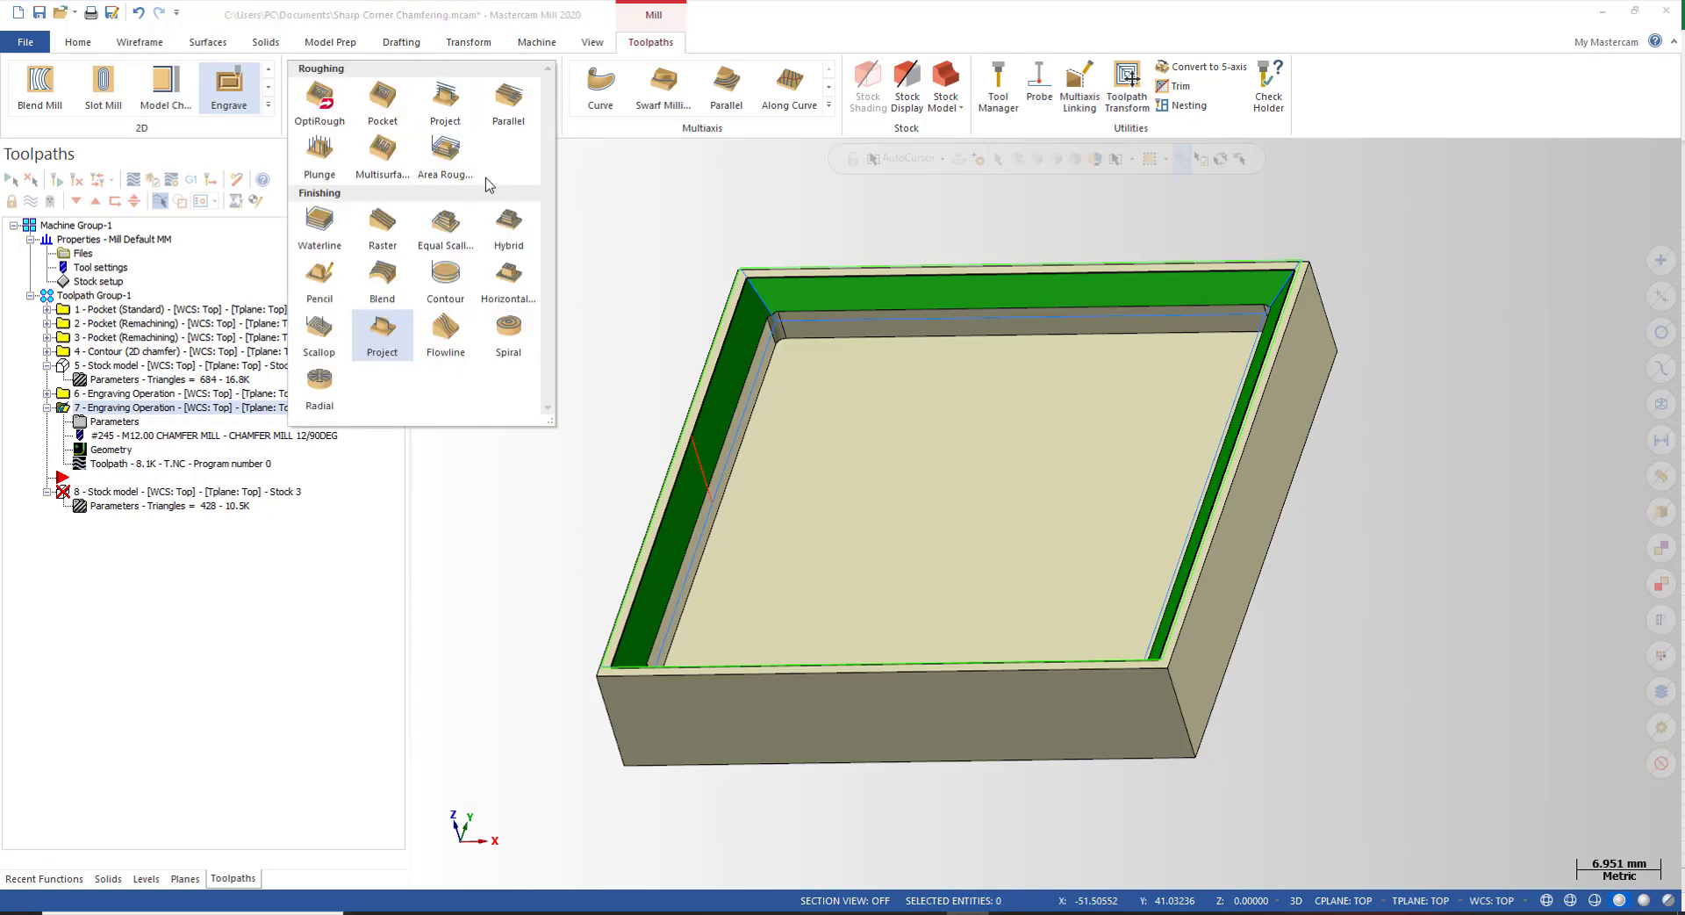
click(382, 331)
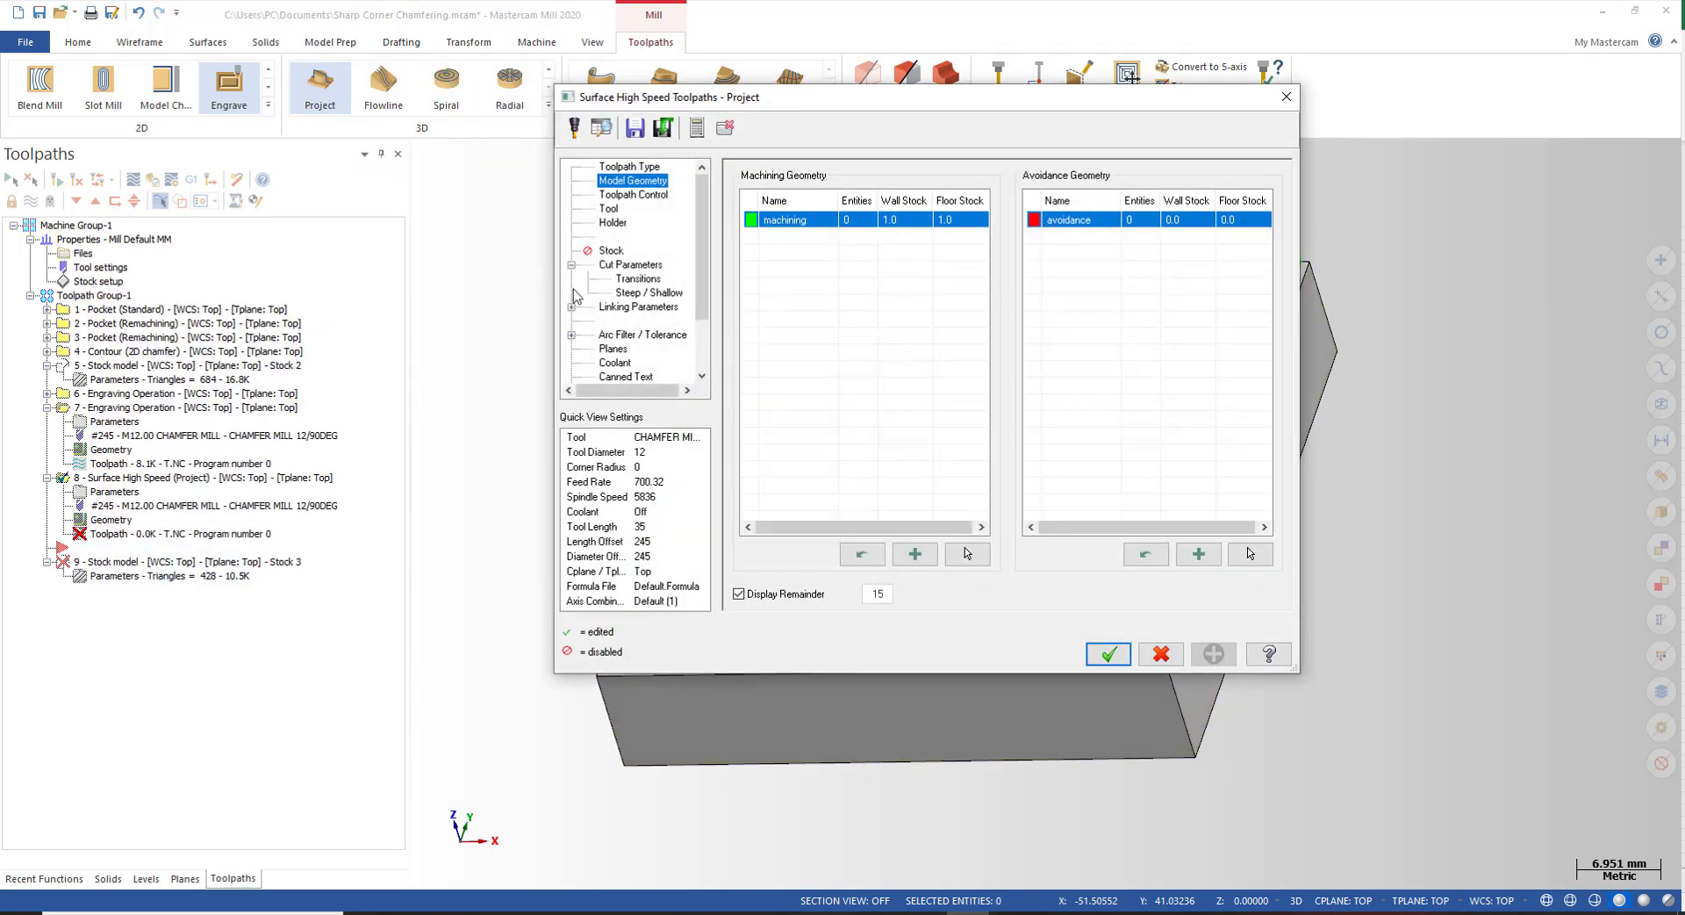
Set both the wall stock and the floor stock of the Project toolpath's machining geometry to 0
double_click(904, 221)
text(0)
key(Return)
double_click(946, 225)
text(0)
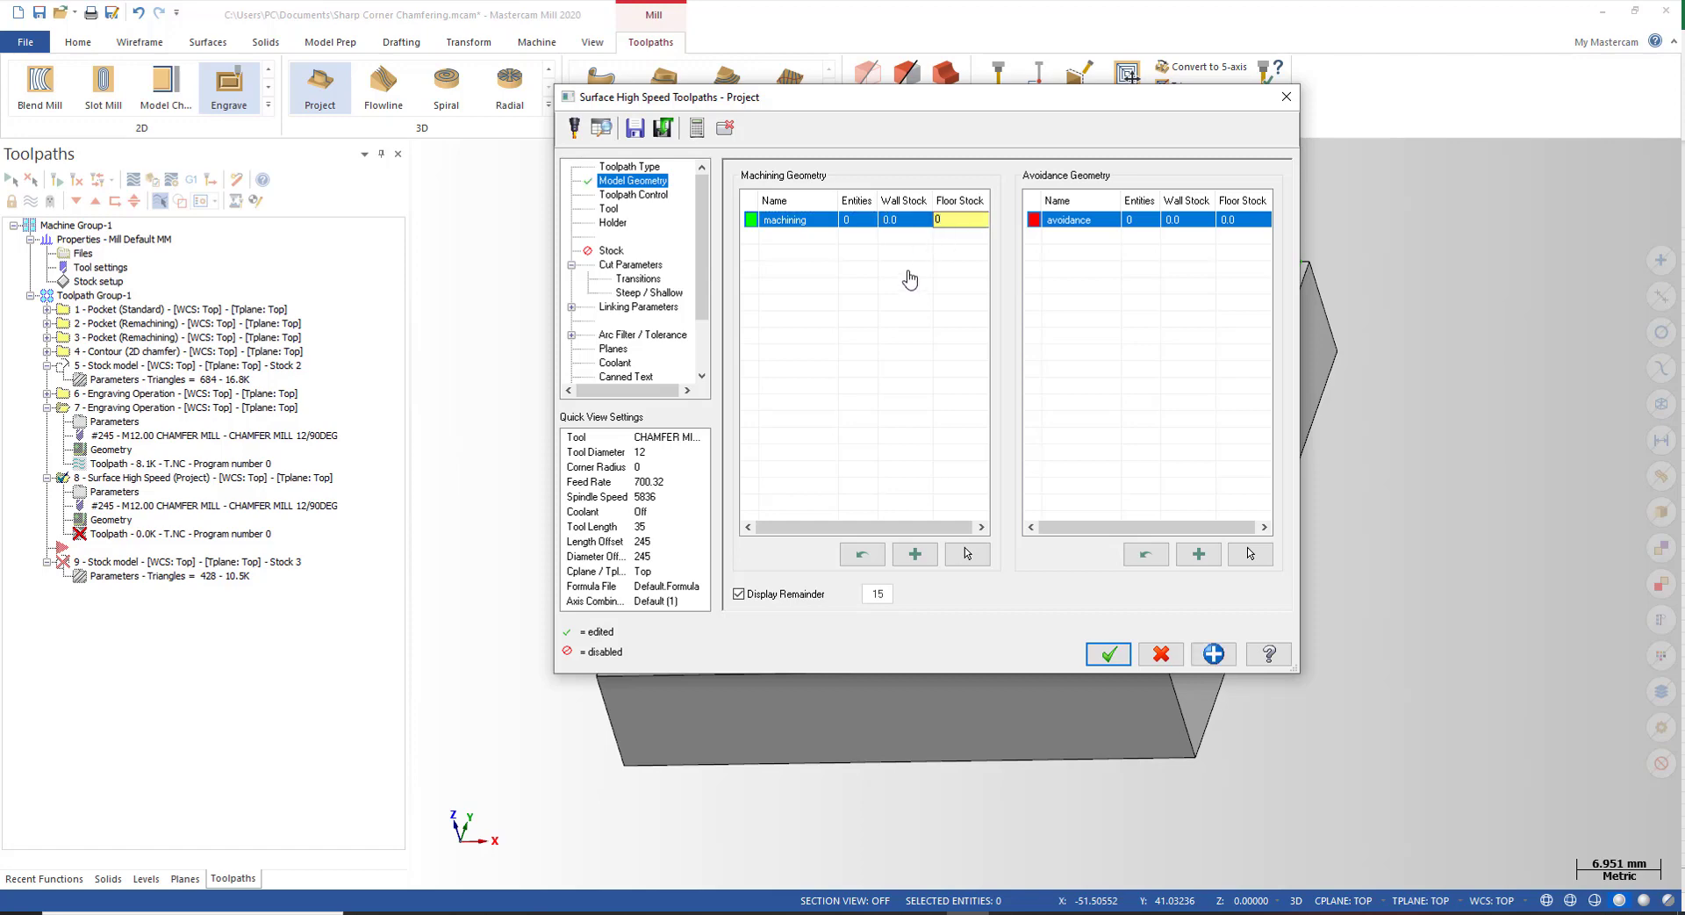
key(Return)
Assign the part's inner chamfer faces, including the corners, as the Project toolpath's machining geometry
drag(921, 103, 1007, 111)
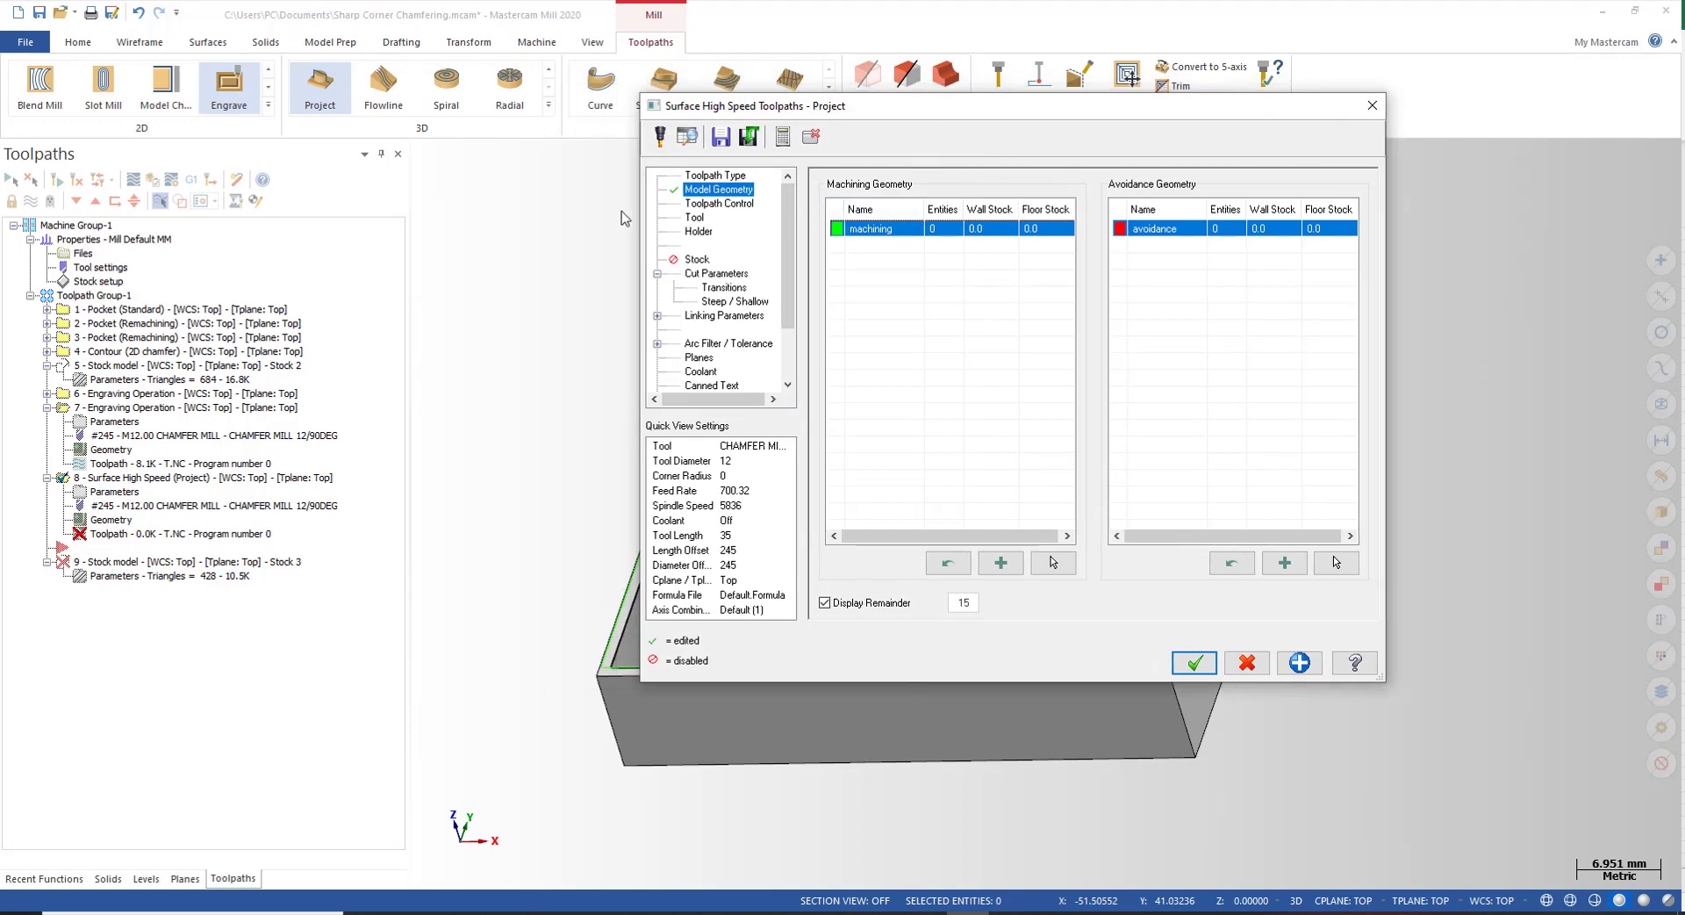
click(1053, 562)
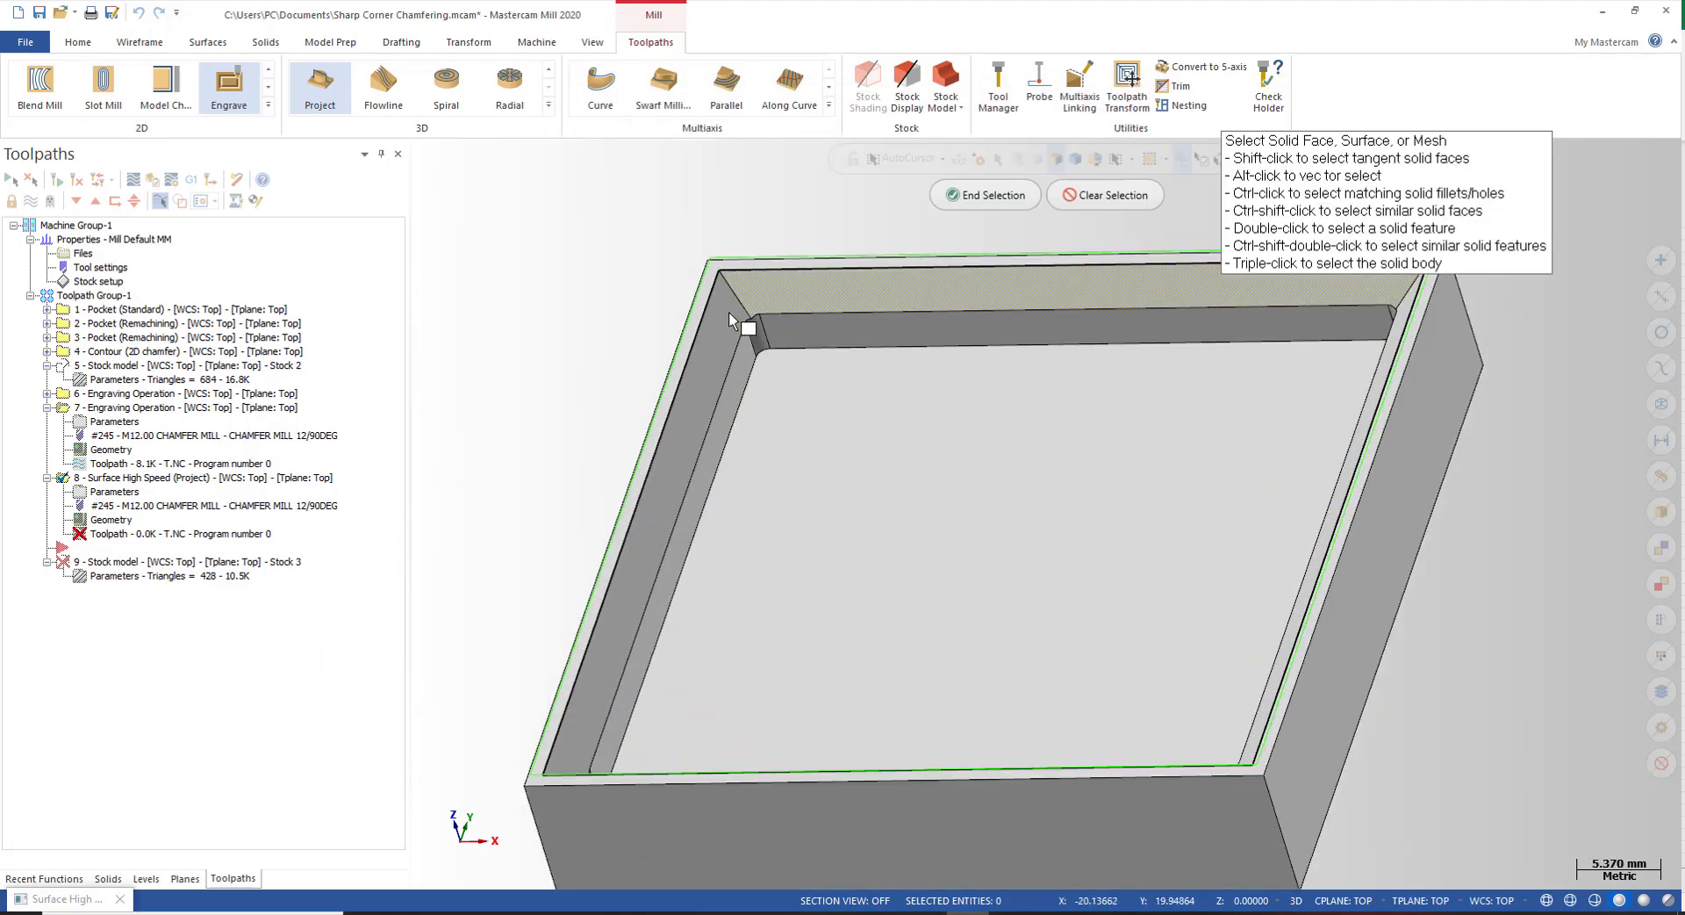
middle_drag(889, 338, 1290, 617)
scroll(1297, 597, up, 3)
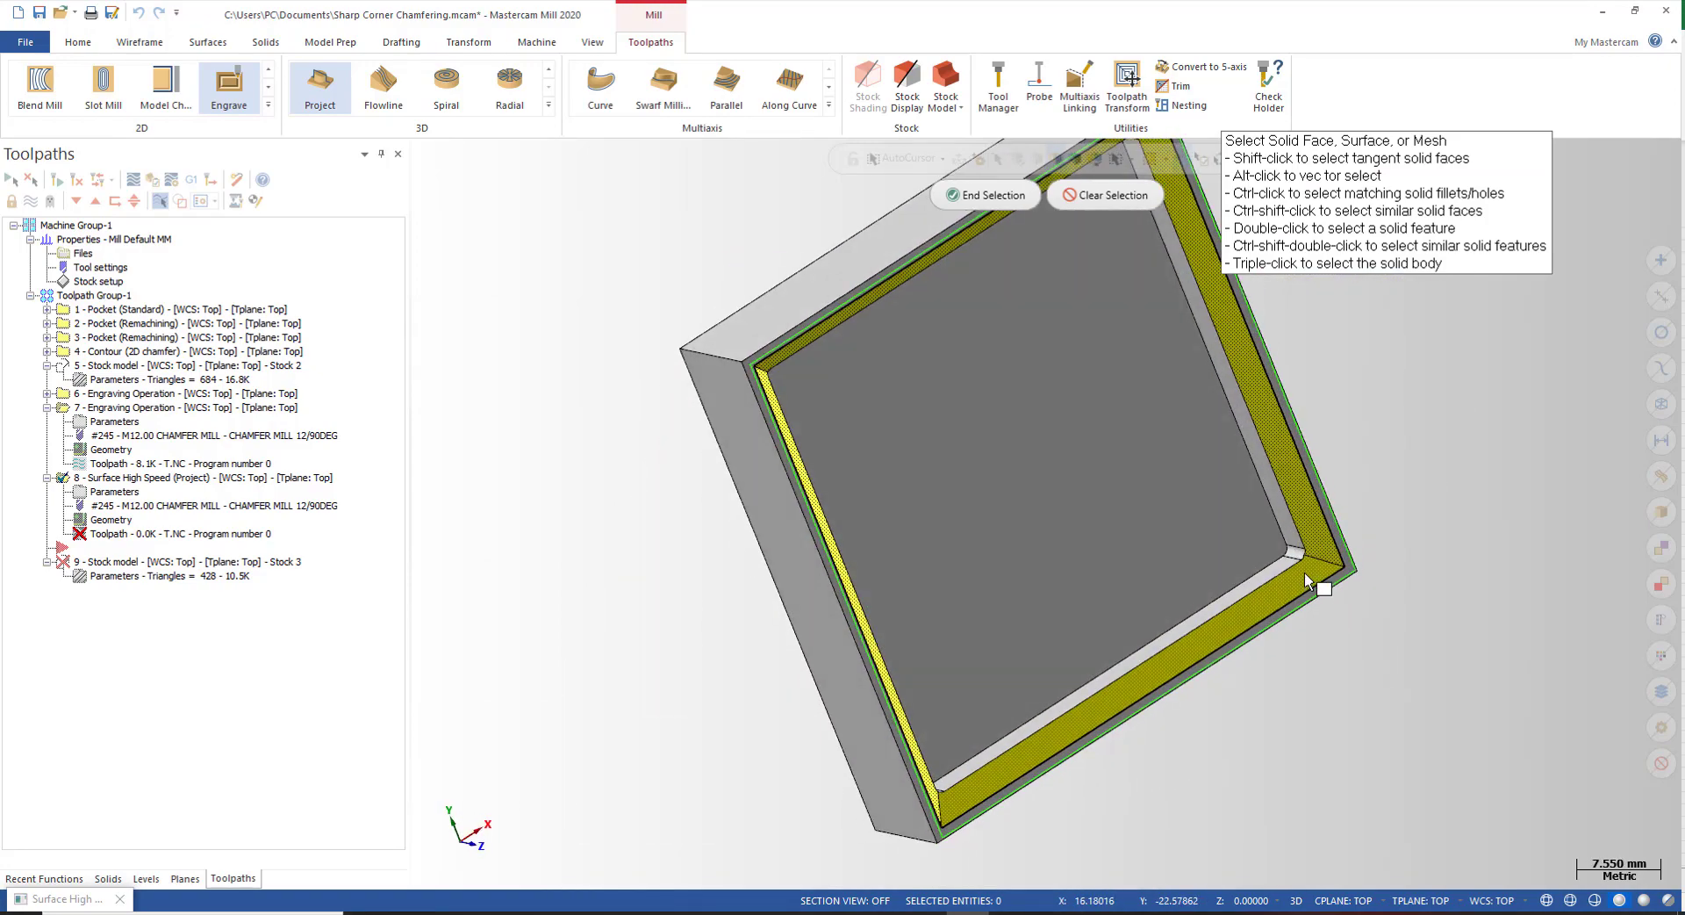
middle_drag(1299, 537, 873, 335)
click(974, 196)
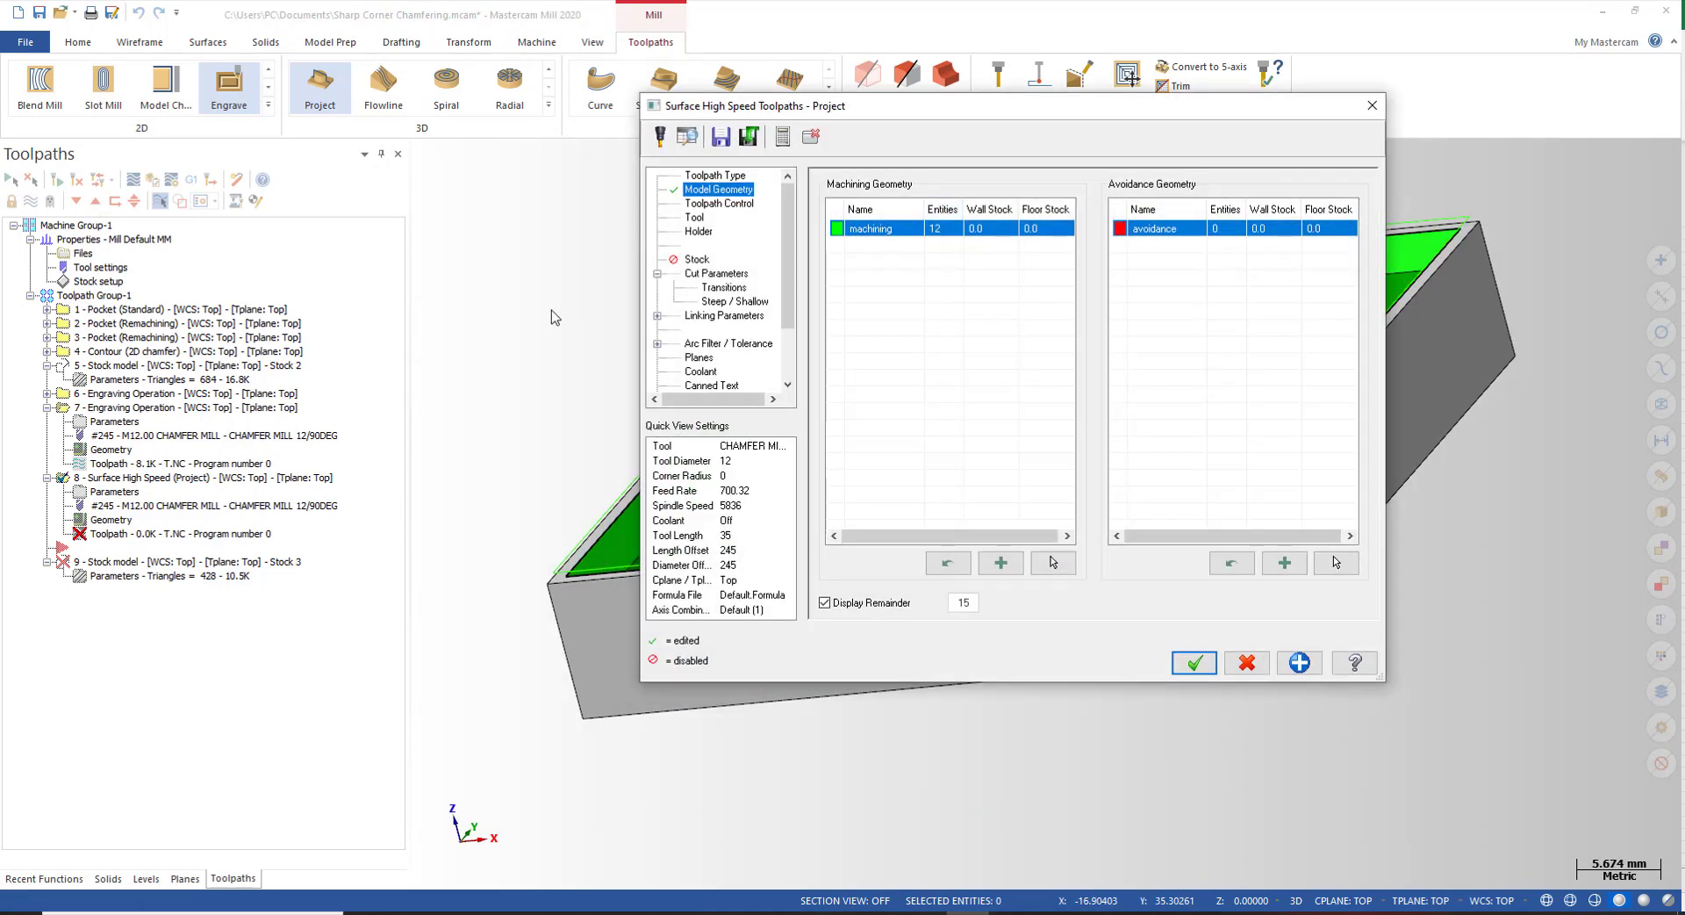
Review the inner pocket faces selected as machining geometry for the surface project toolpath
click(715, 203)
click(718, 192)
click(1058, 563)
scroll(1027, 402, up, 2)
scroll(856, 343, up, 1)
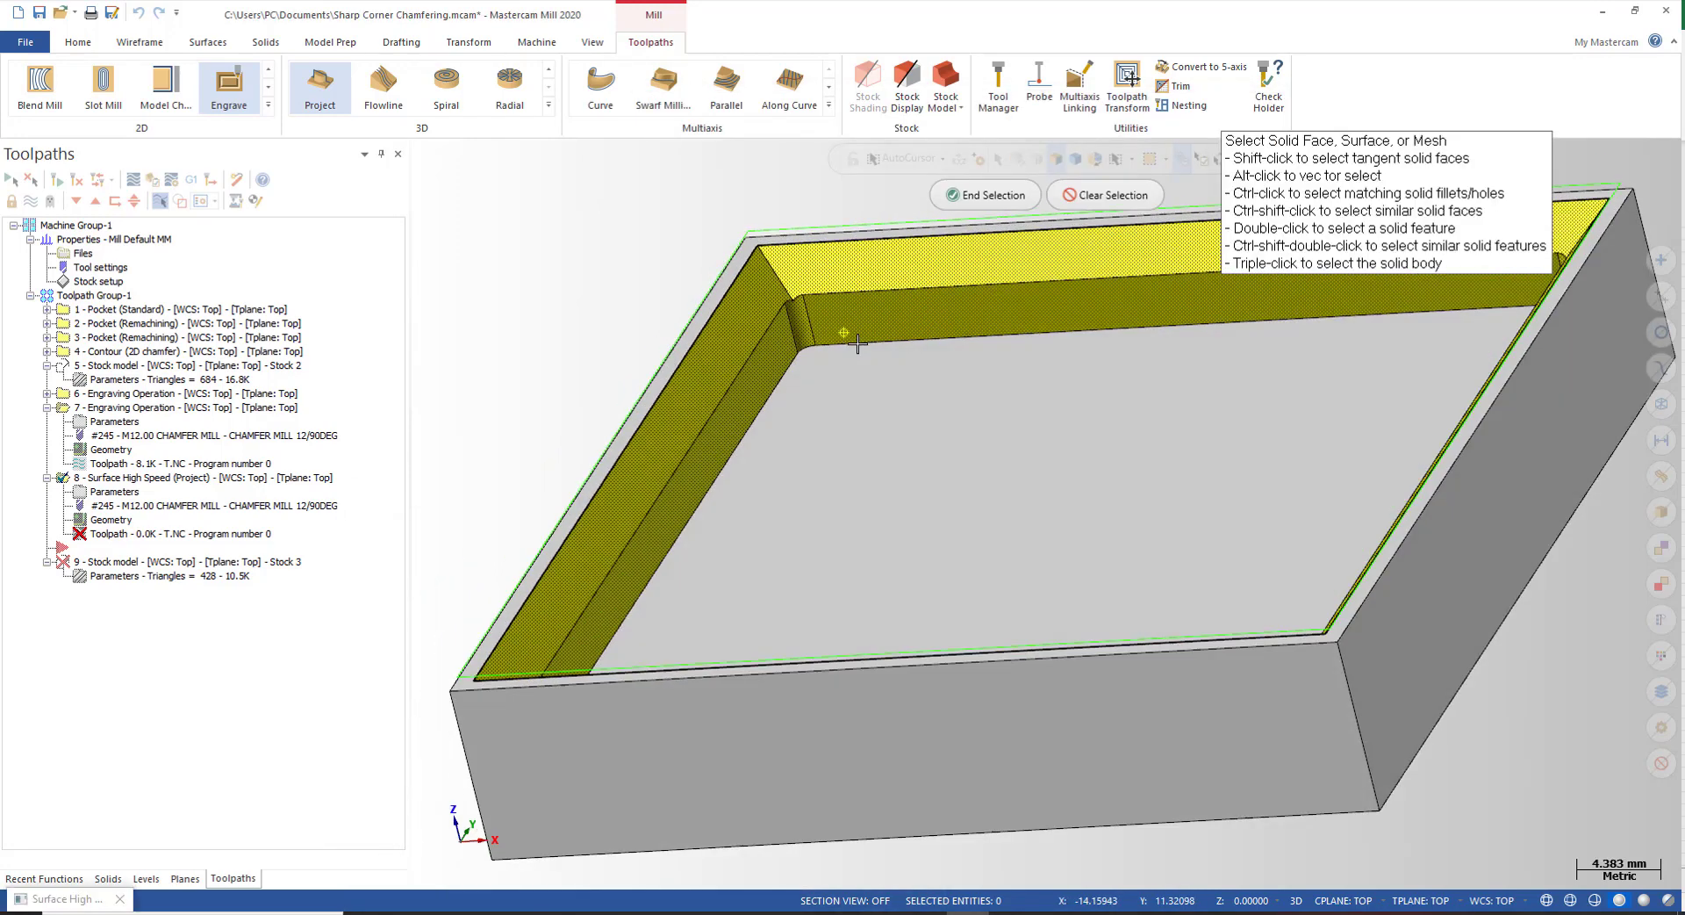
scroll(858, 344, up, 1)
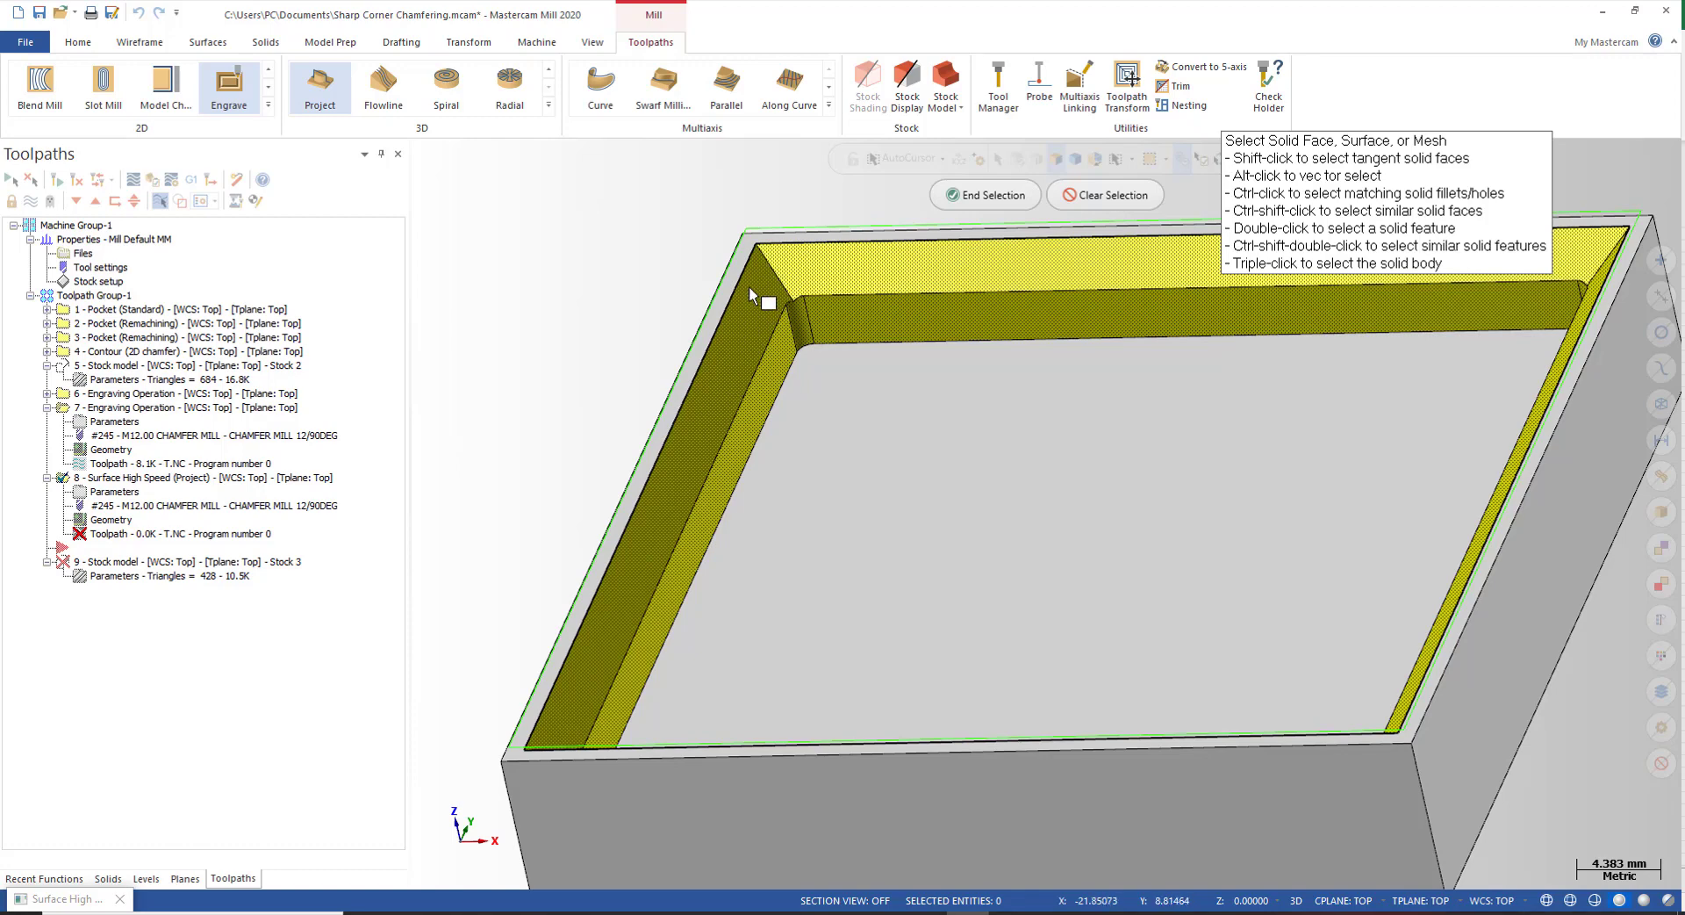
scroll(742, 303, down, 2)
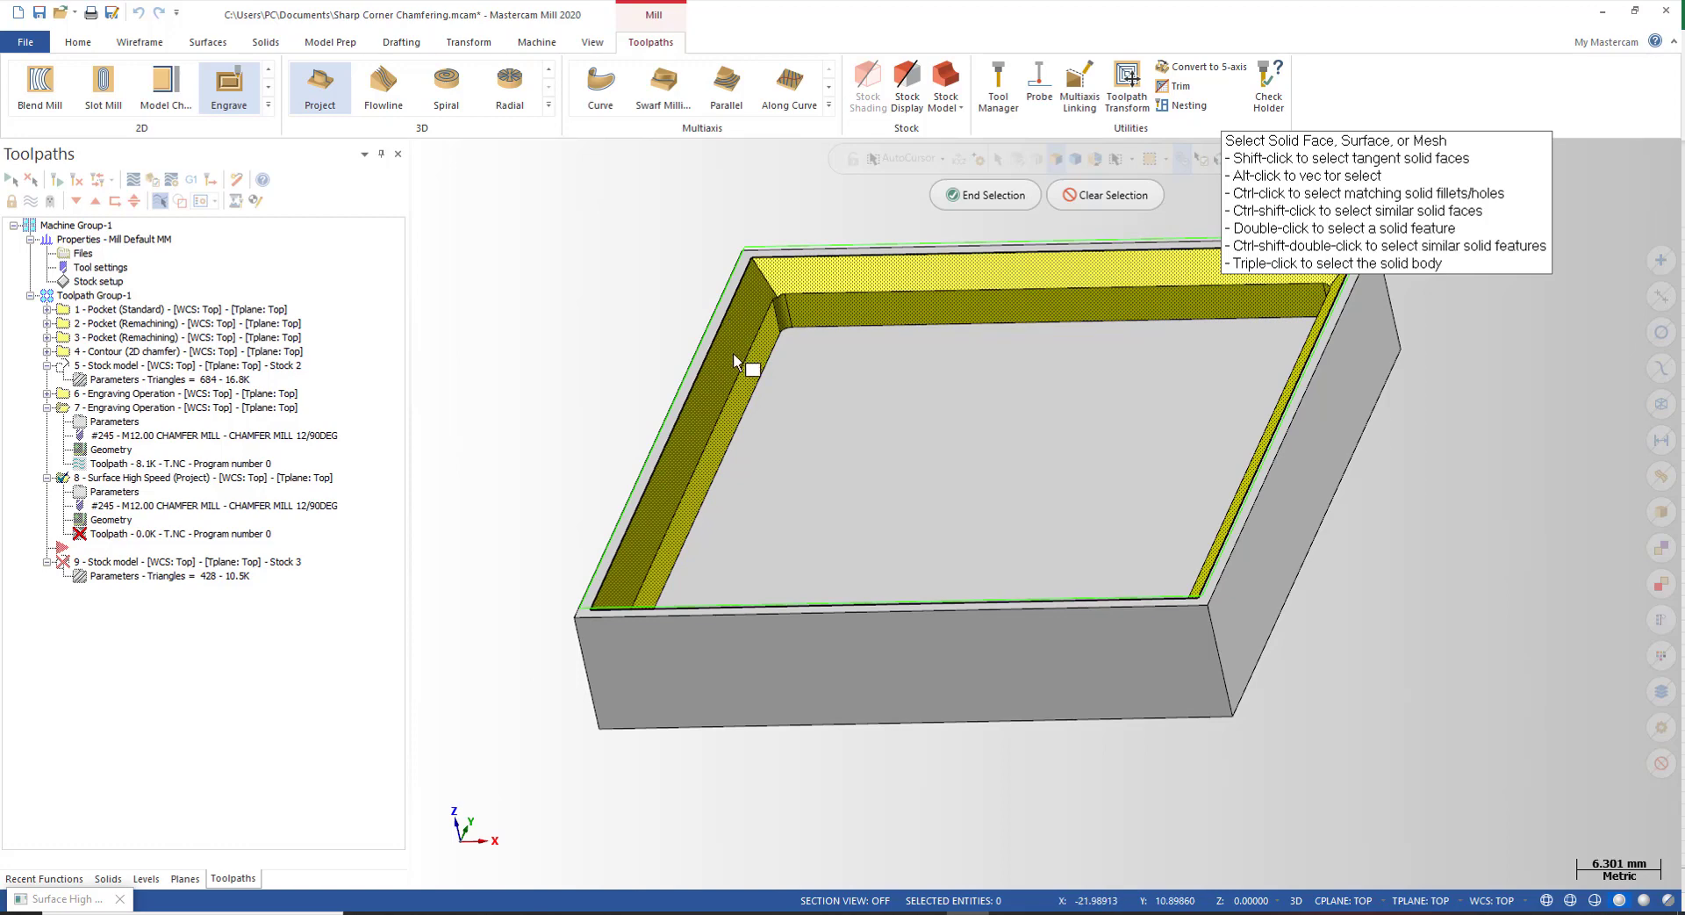
scroll(790, 345, up, 2)
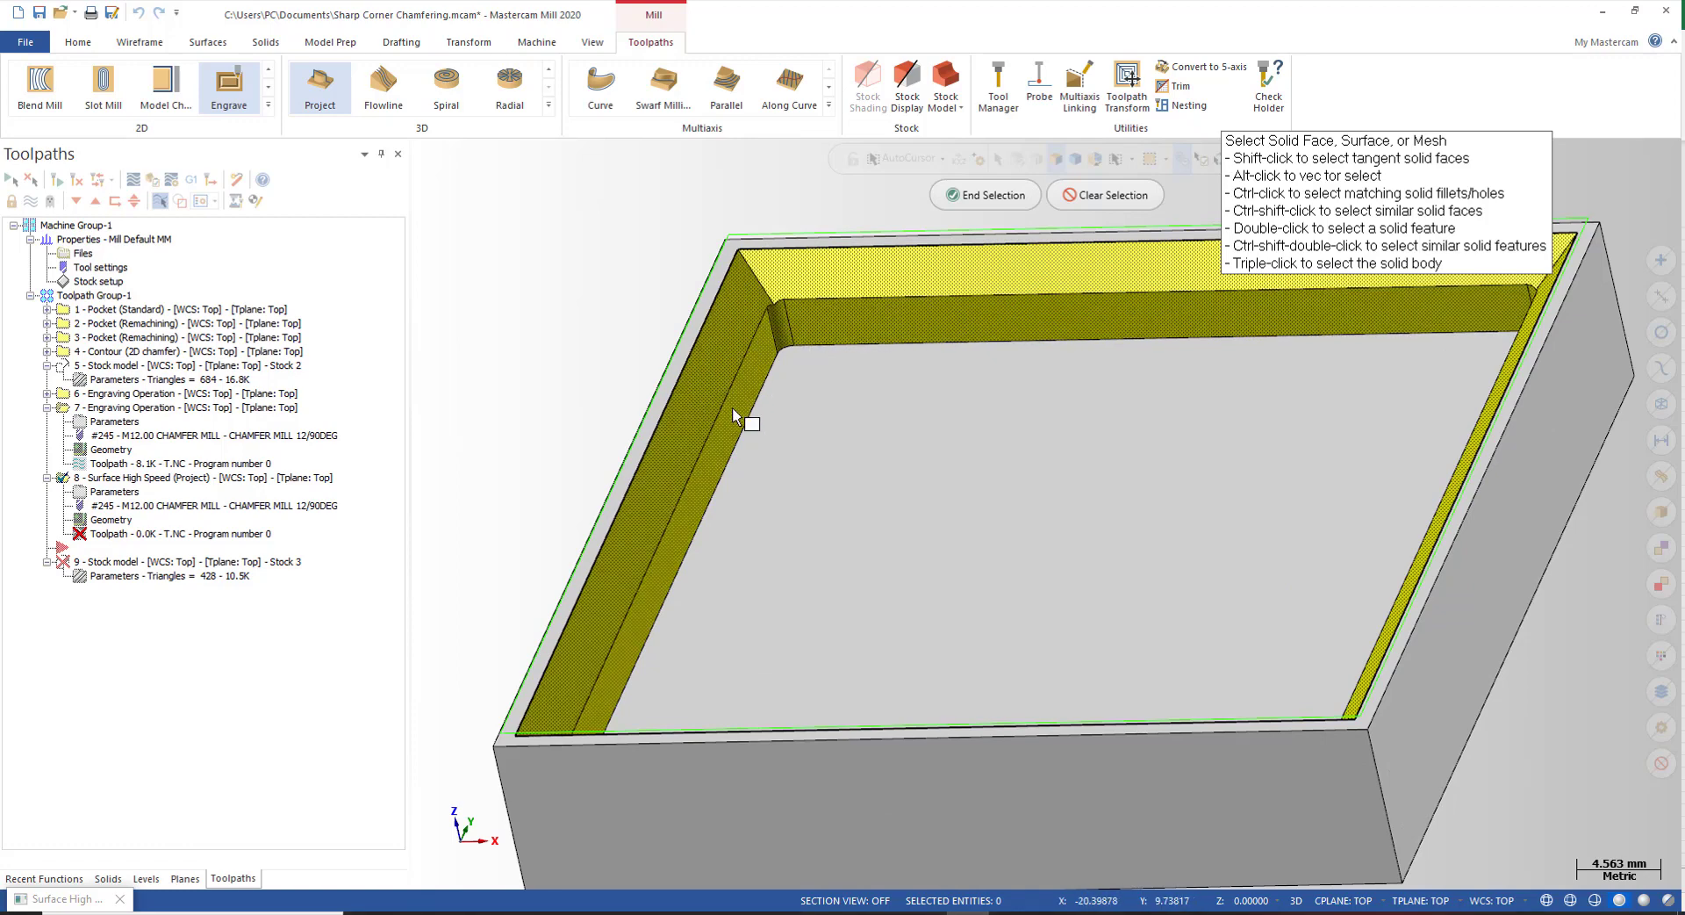
scroll(803, 364, down, 2)
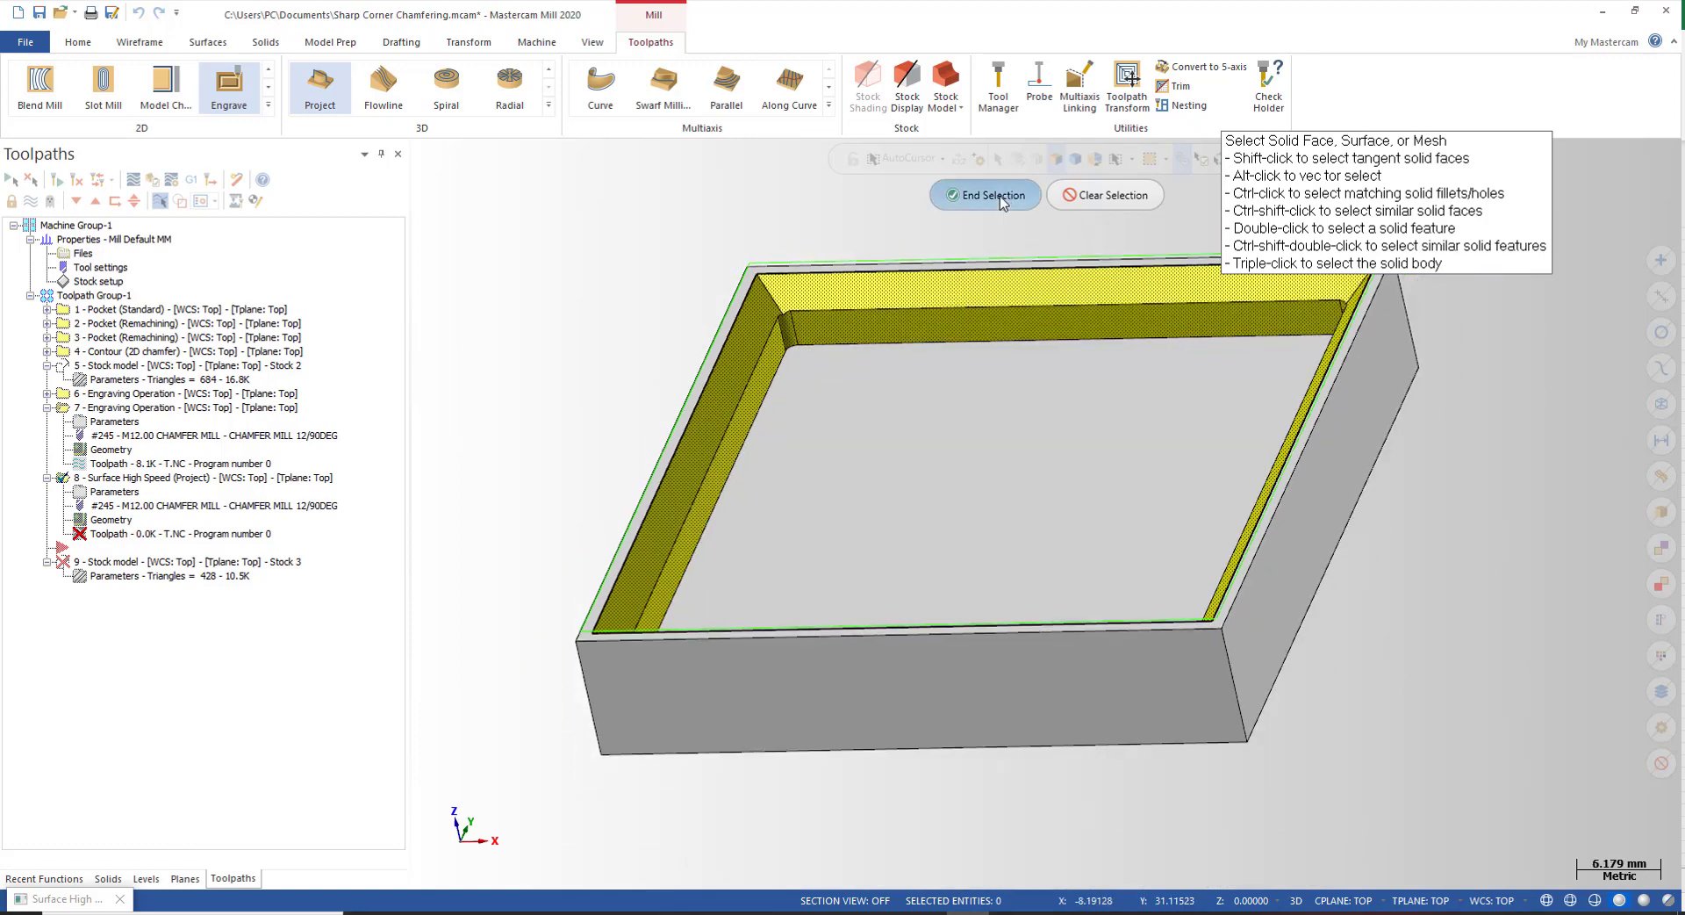
click(986, 195)
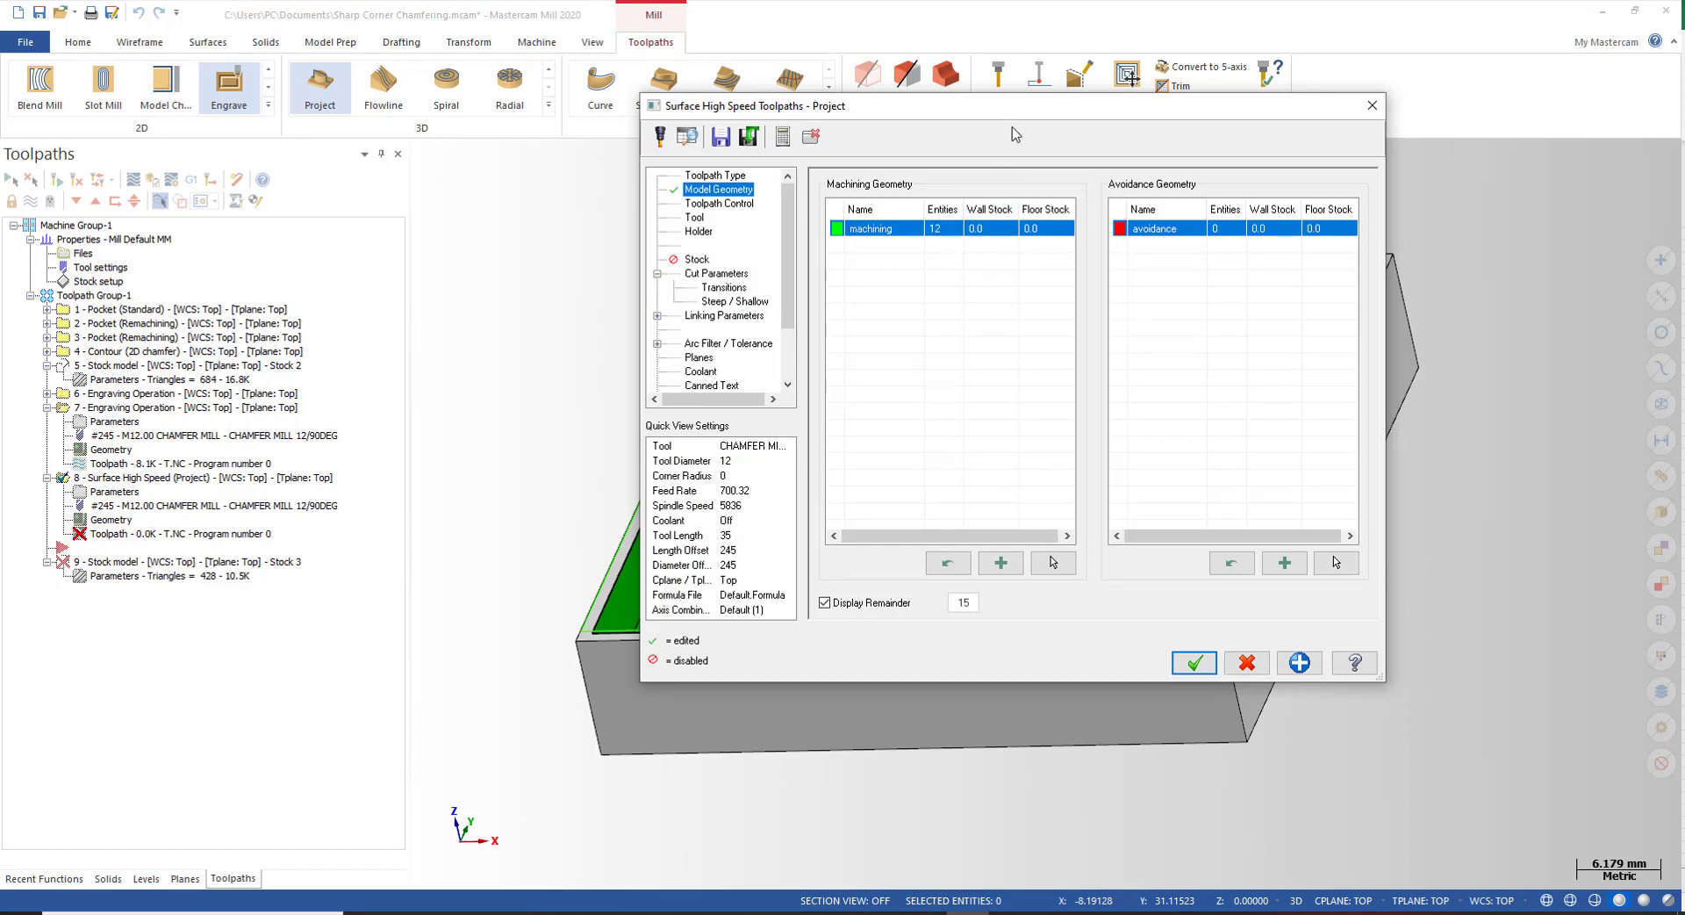
Check the surface project toolpath's geometry and containment settings and select tool 245, CHAMFER MILL 12/90DEG
drag(1013, 109, 1392, 125)
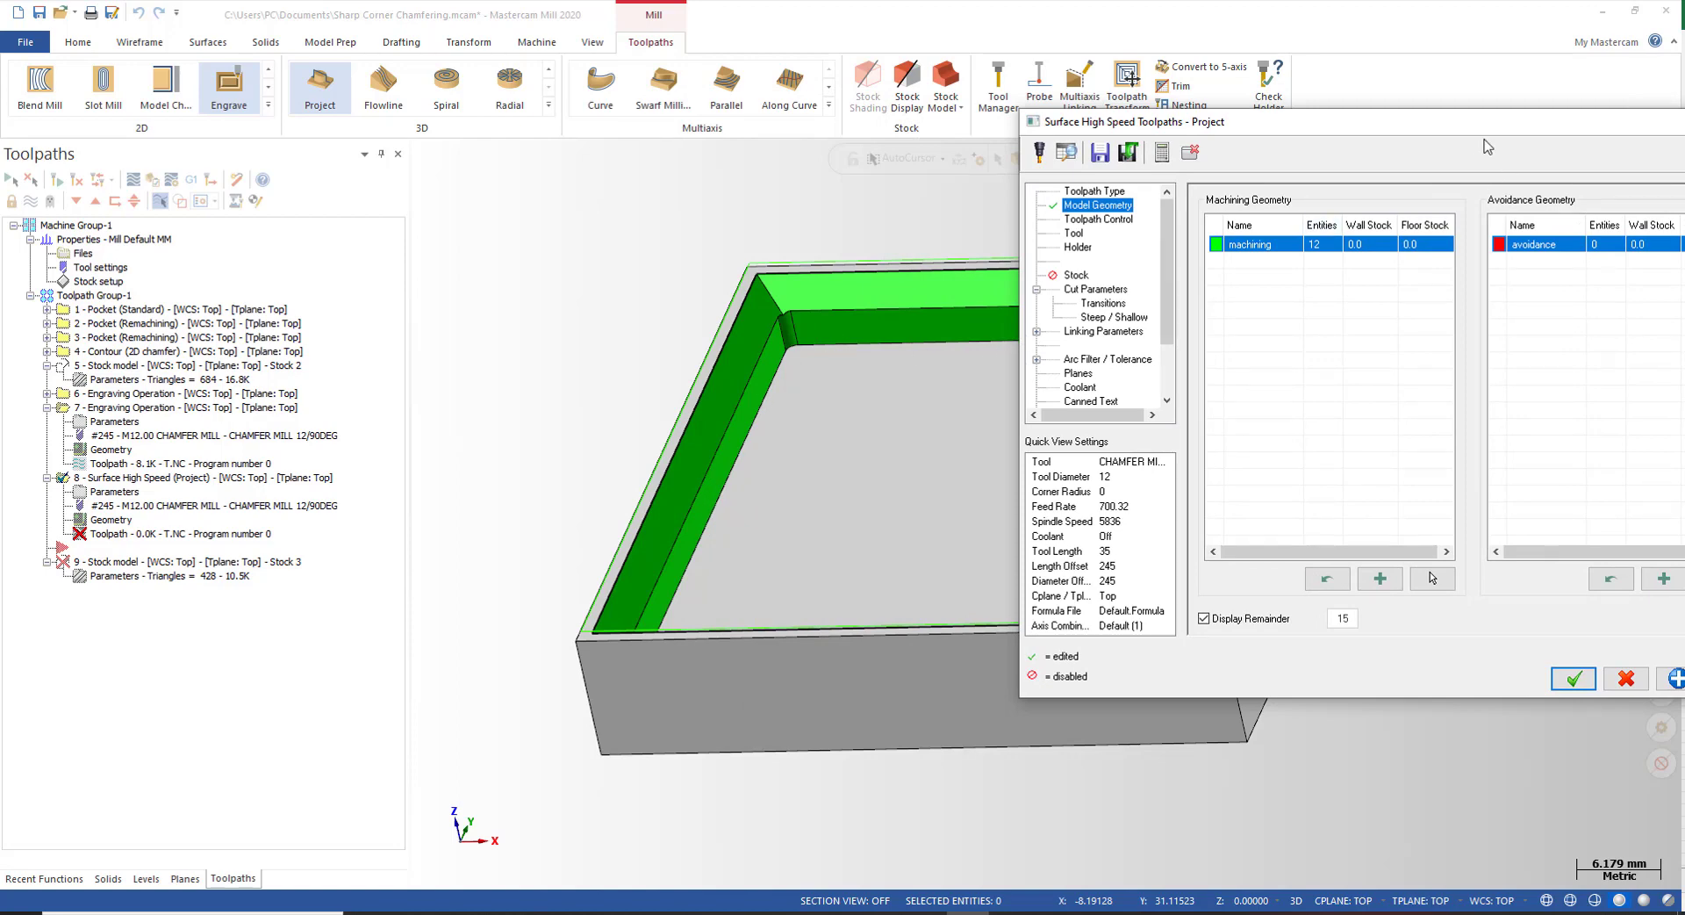
drag(1468, 128, 1113, 131)
click(760, 226)
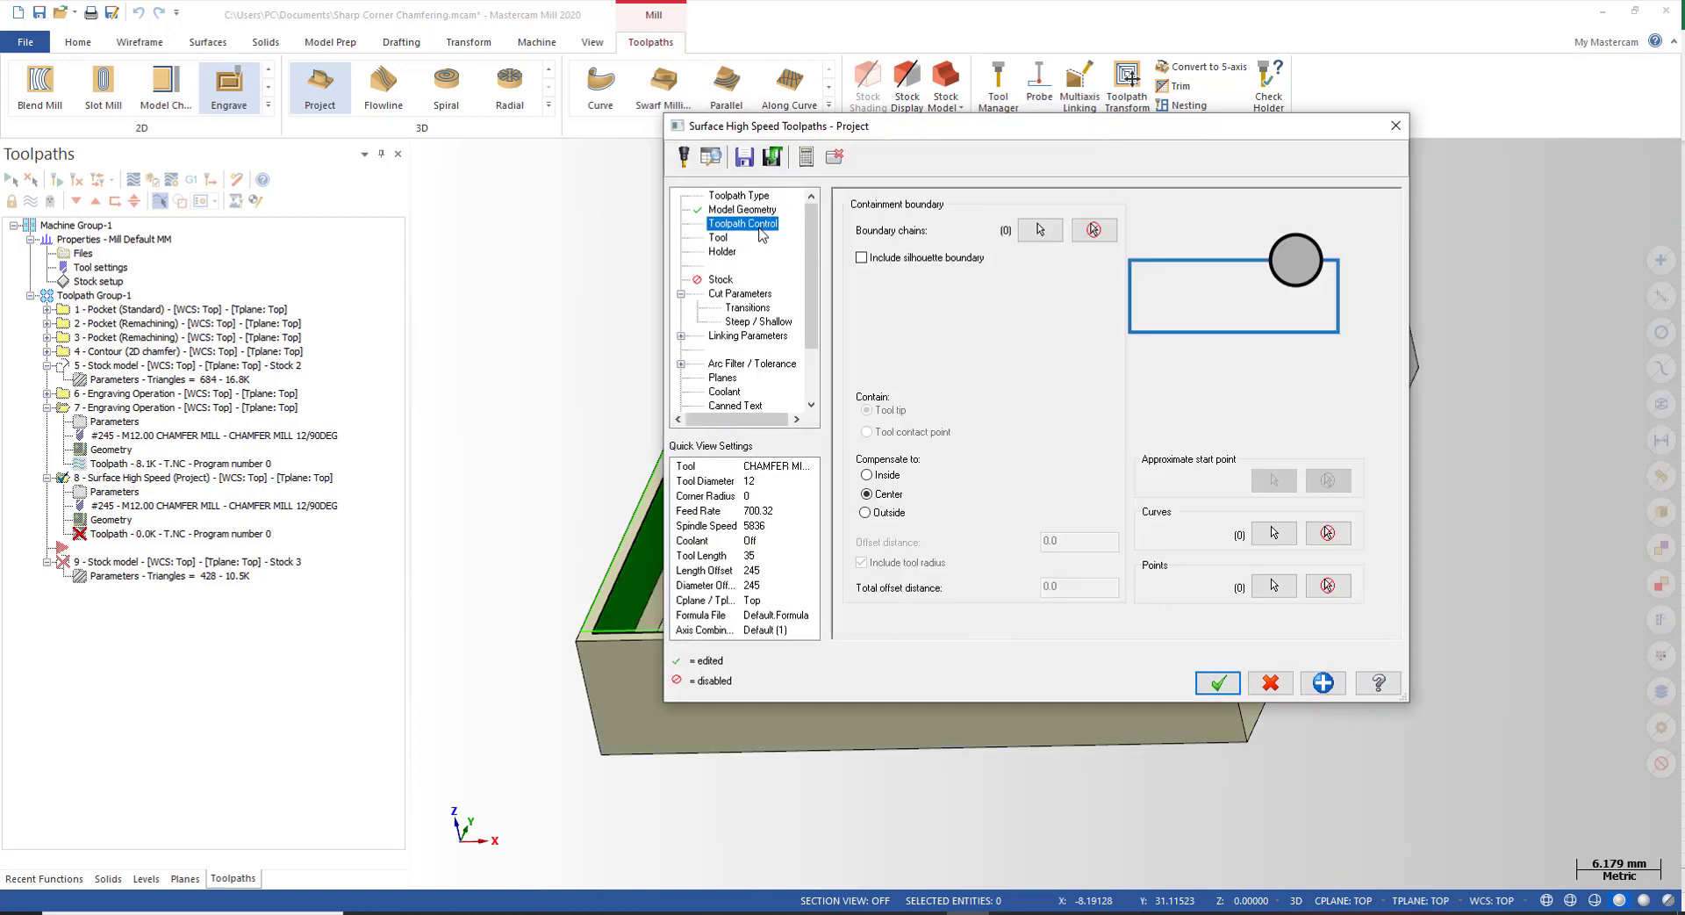
click(755, 210)
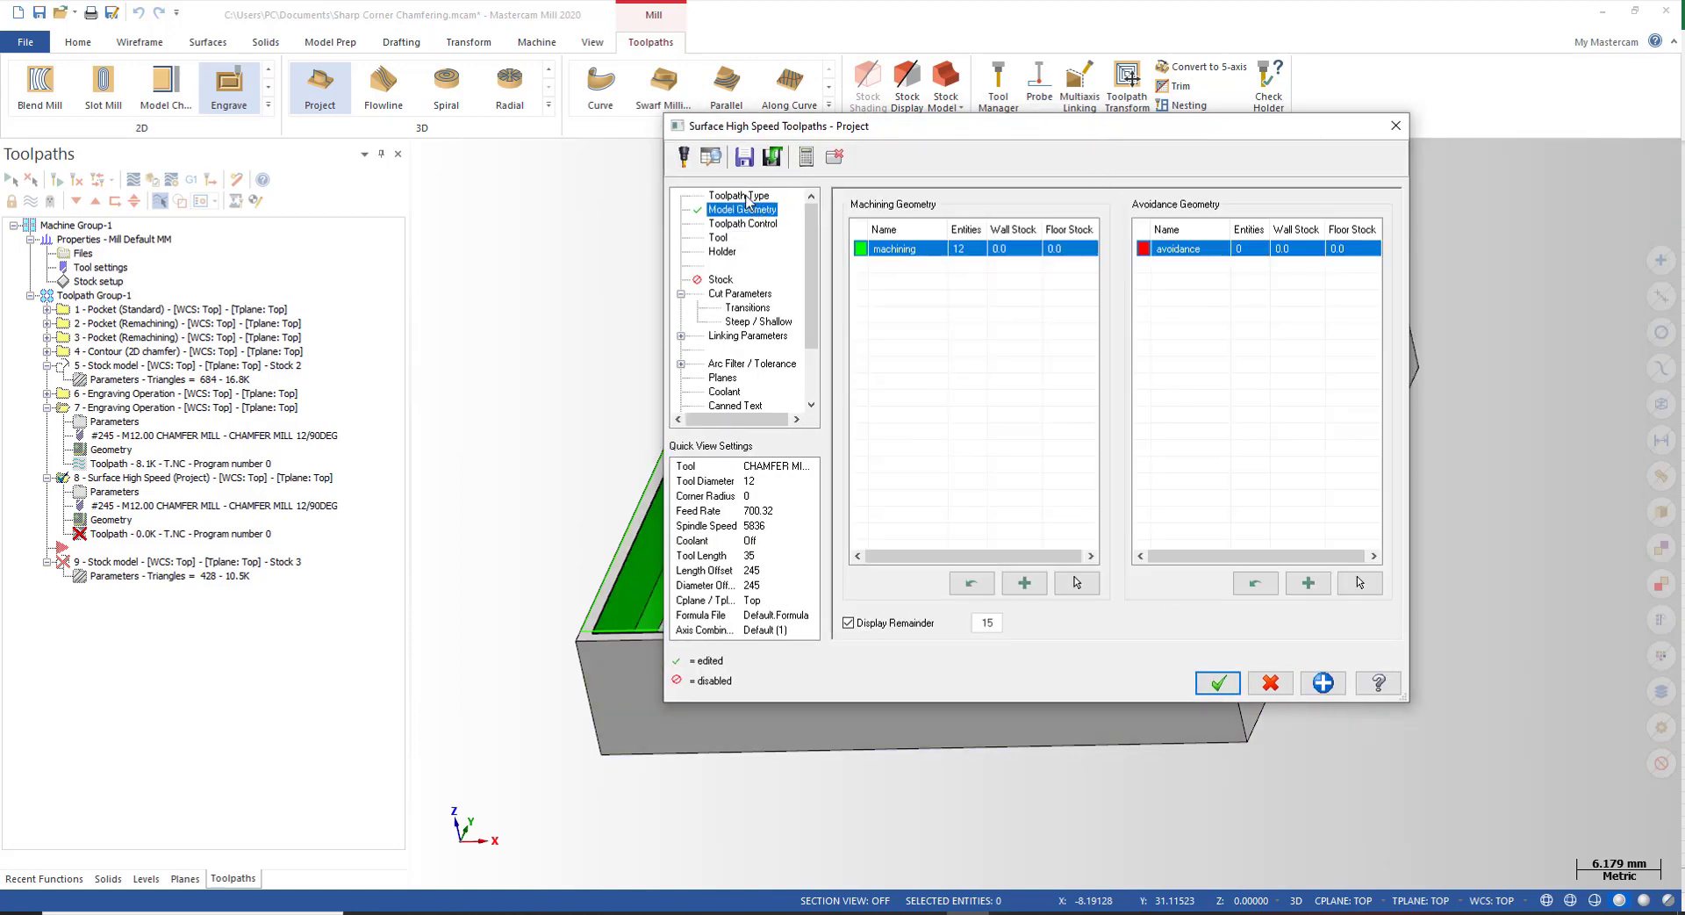
click(752, 196)
click(745, 212)
click(718, 238)
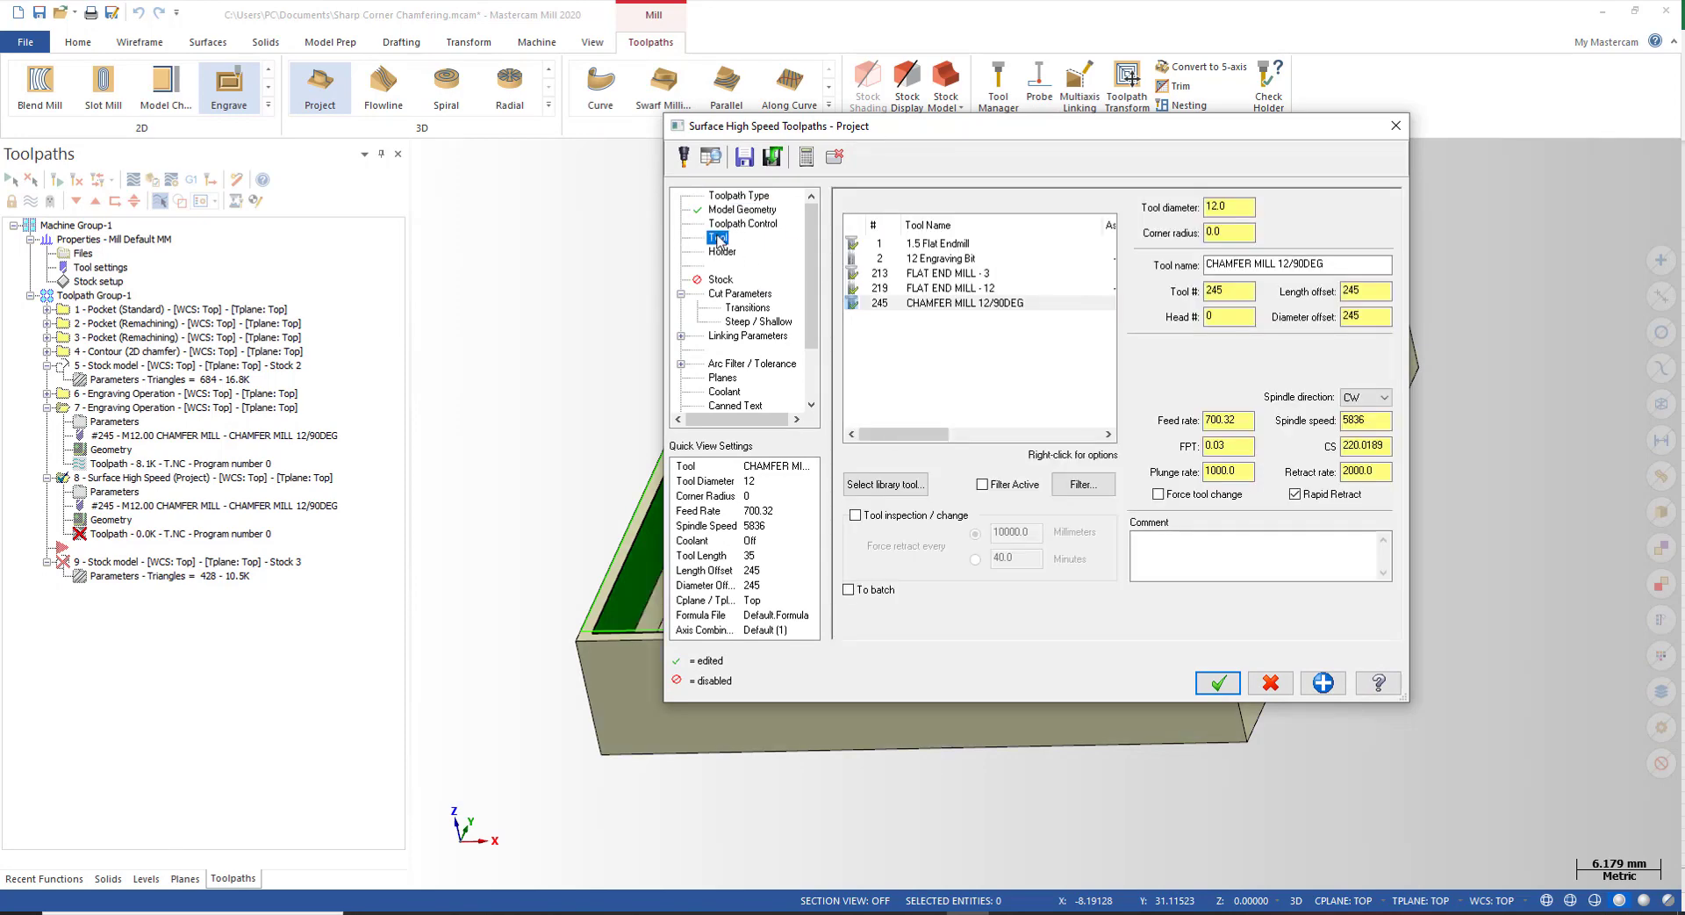
click(943, 304)
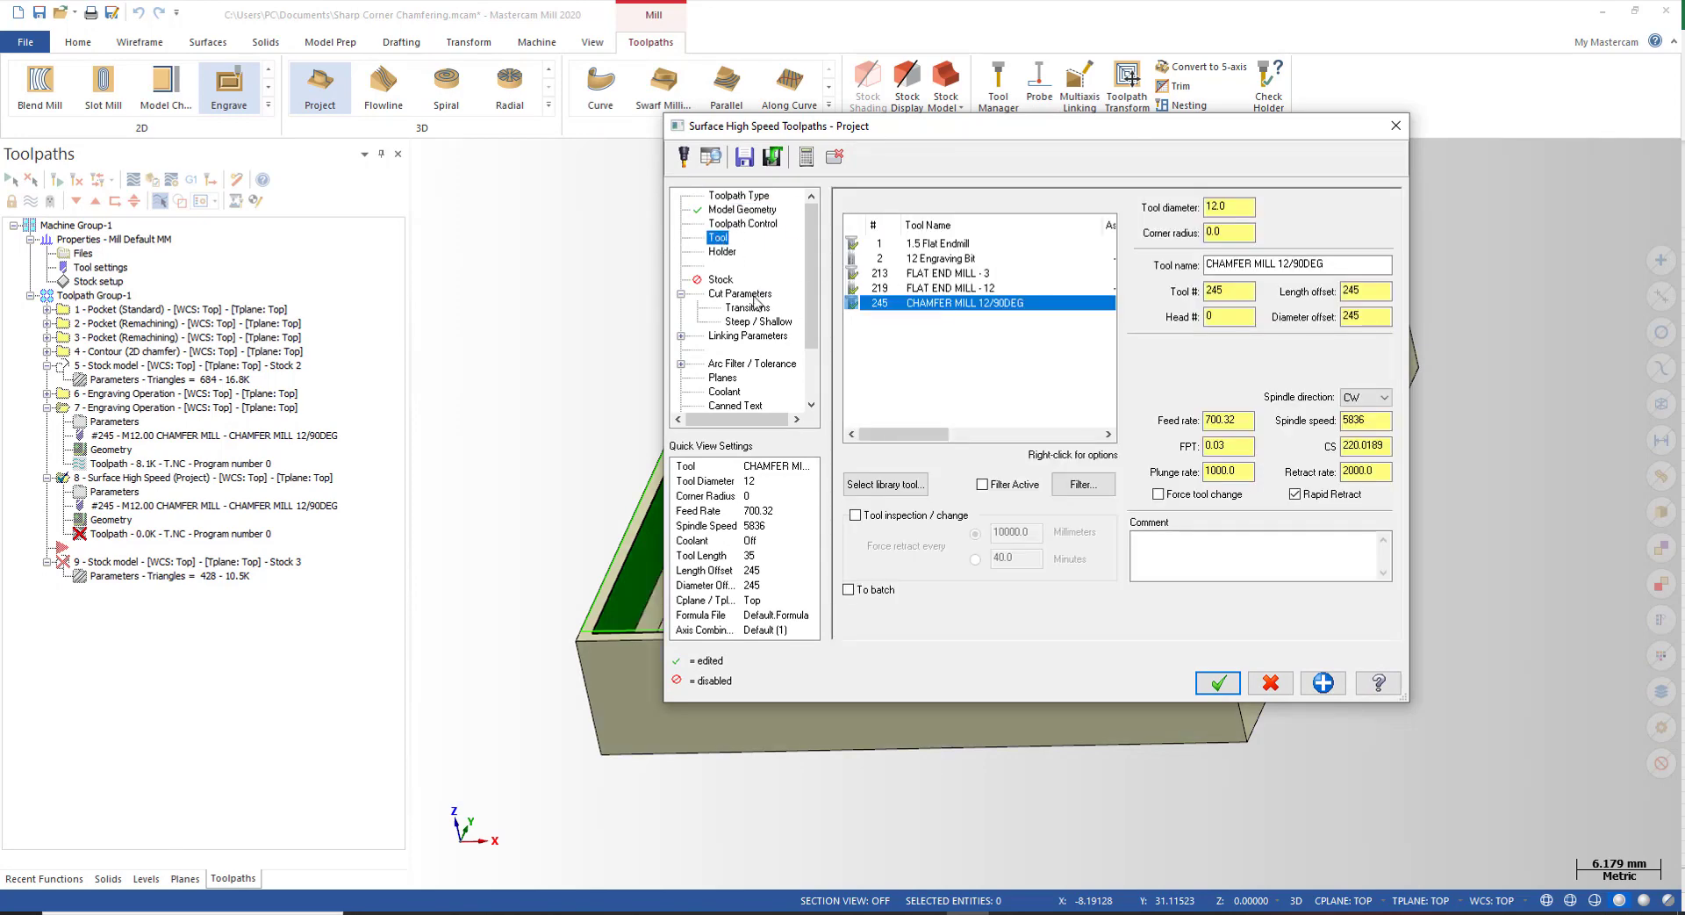
Choose engraving operation 7 as the NCI source for projection and set the number of depth cuts to 1
click(723, 252)
click(730, 294)
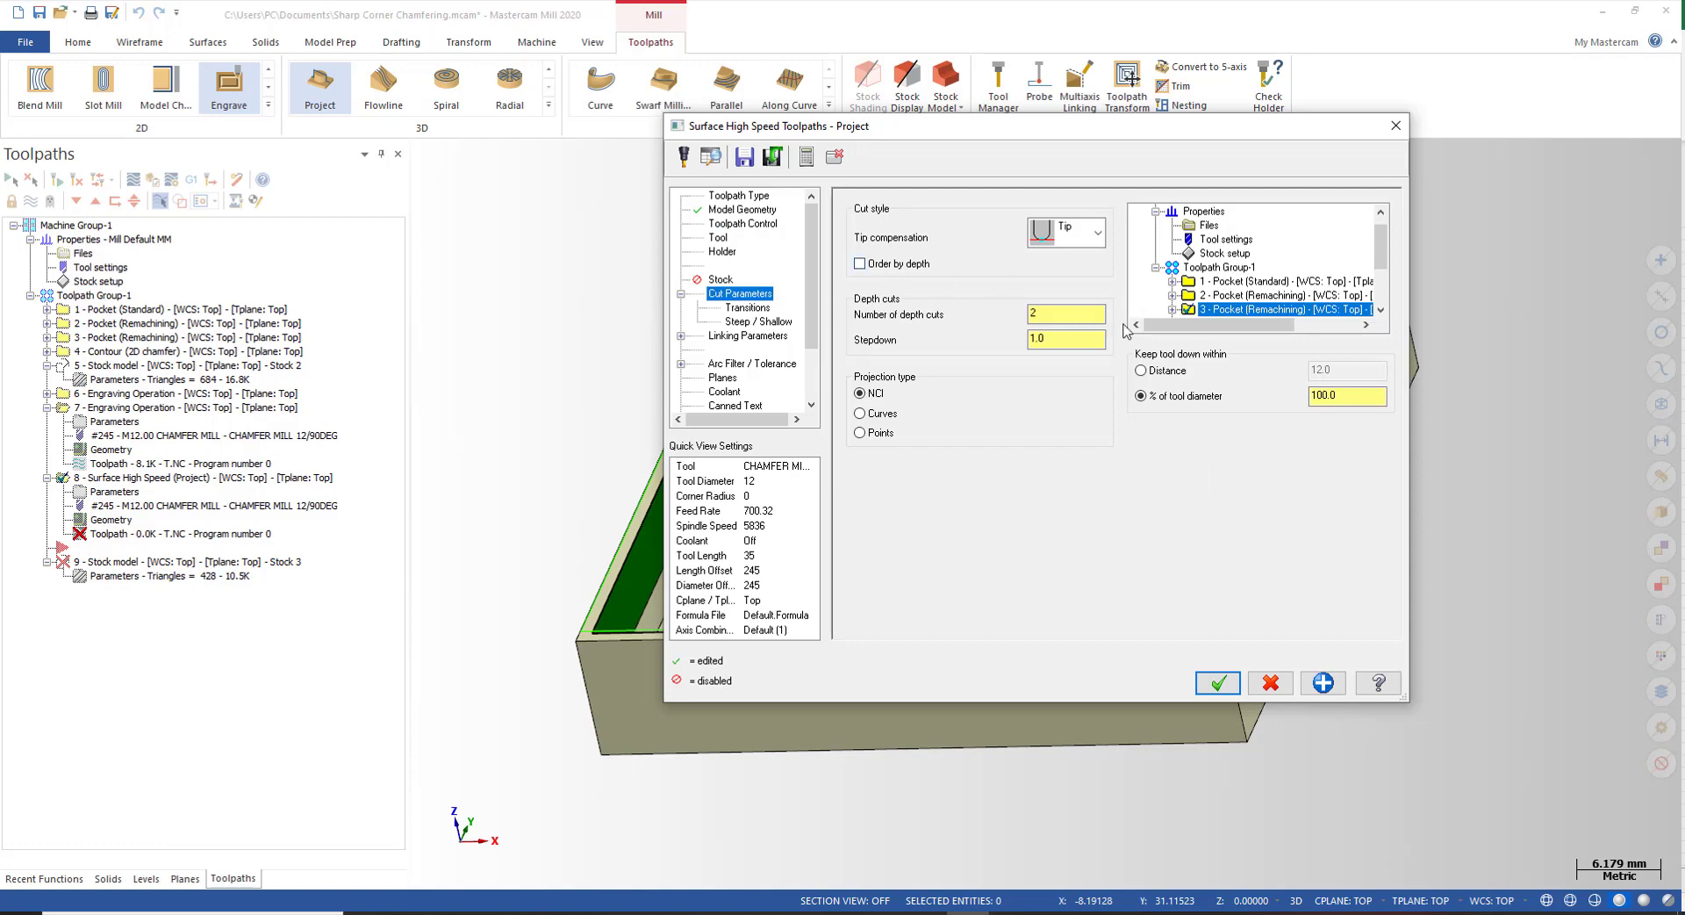
drag(1382, 252, 1381, 295)
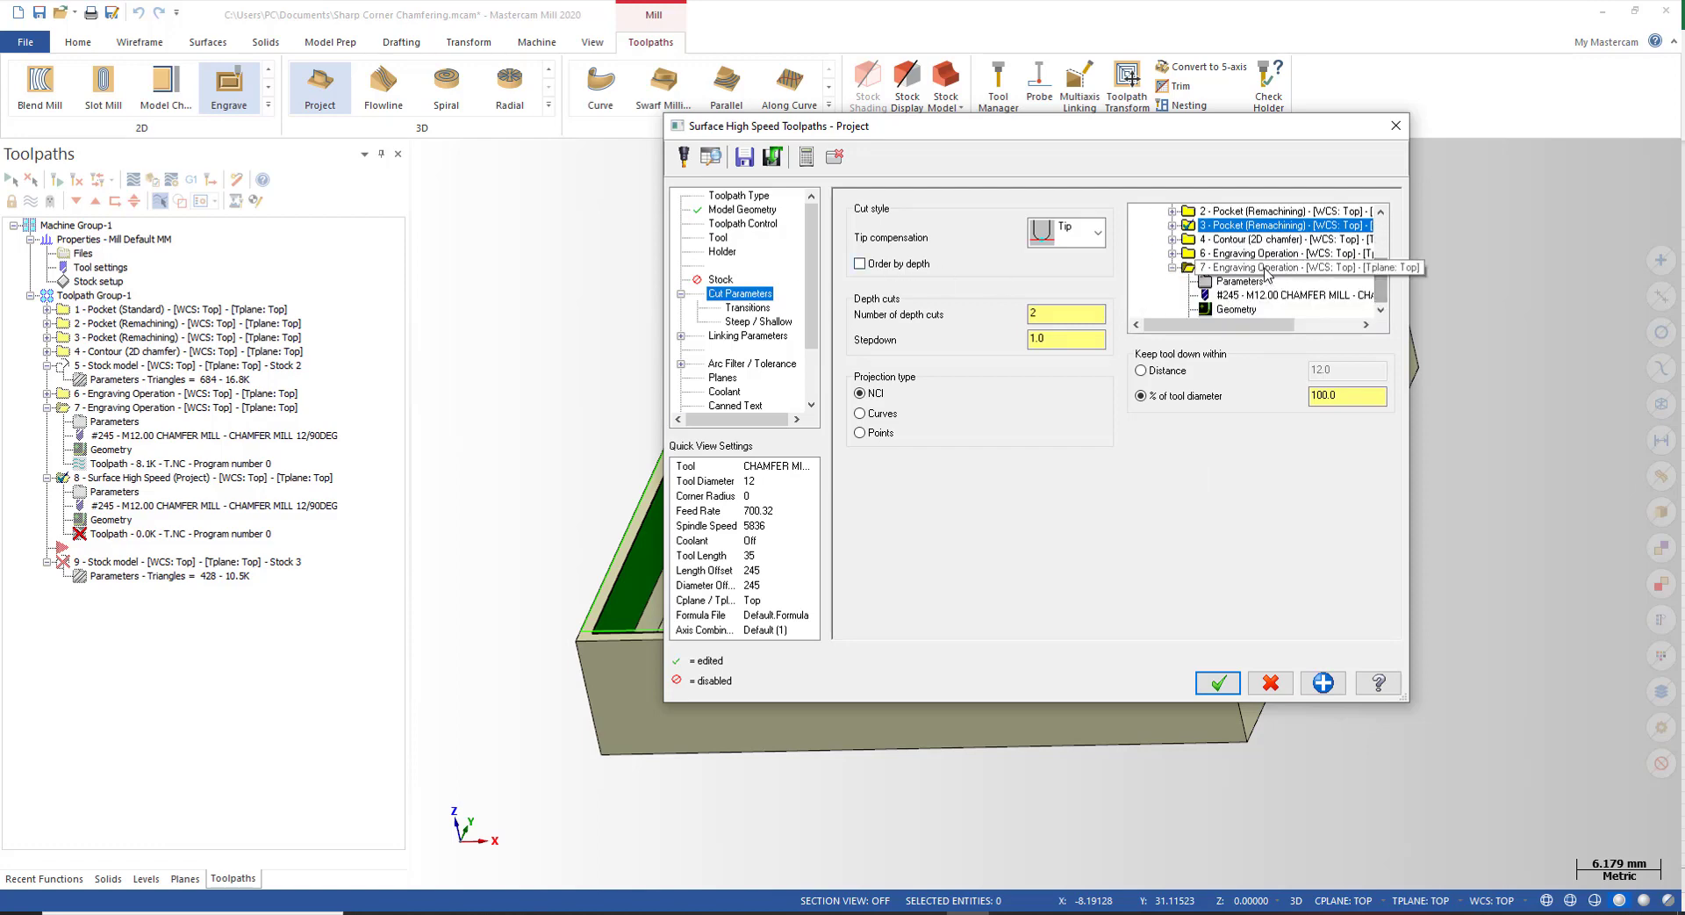
click(1329, 271)
double_click(1067, 313)
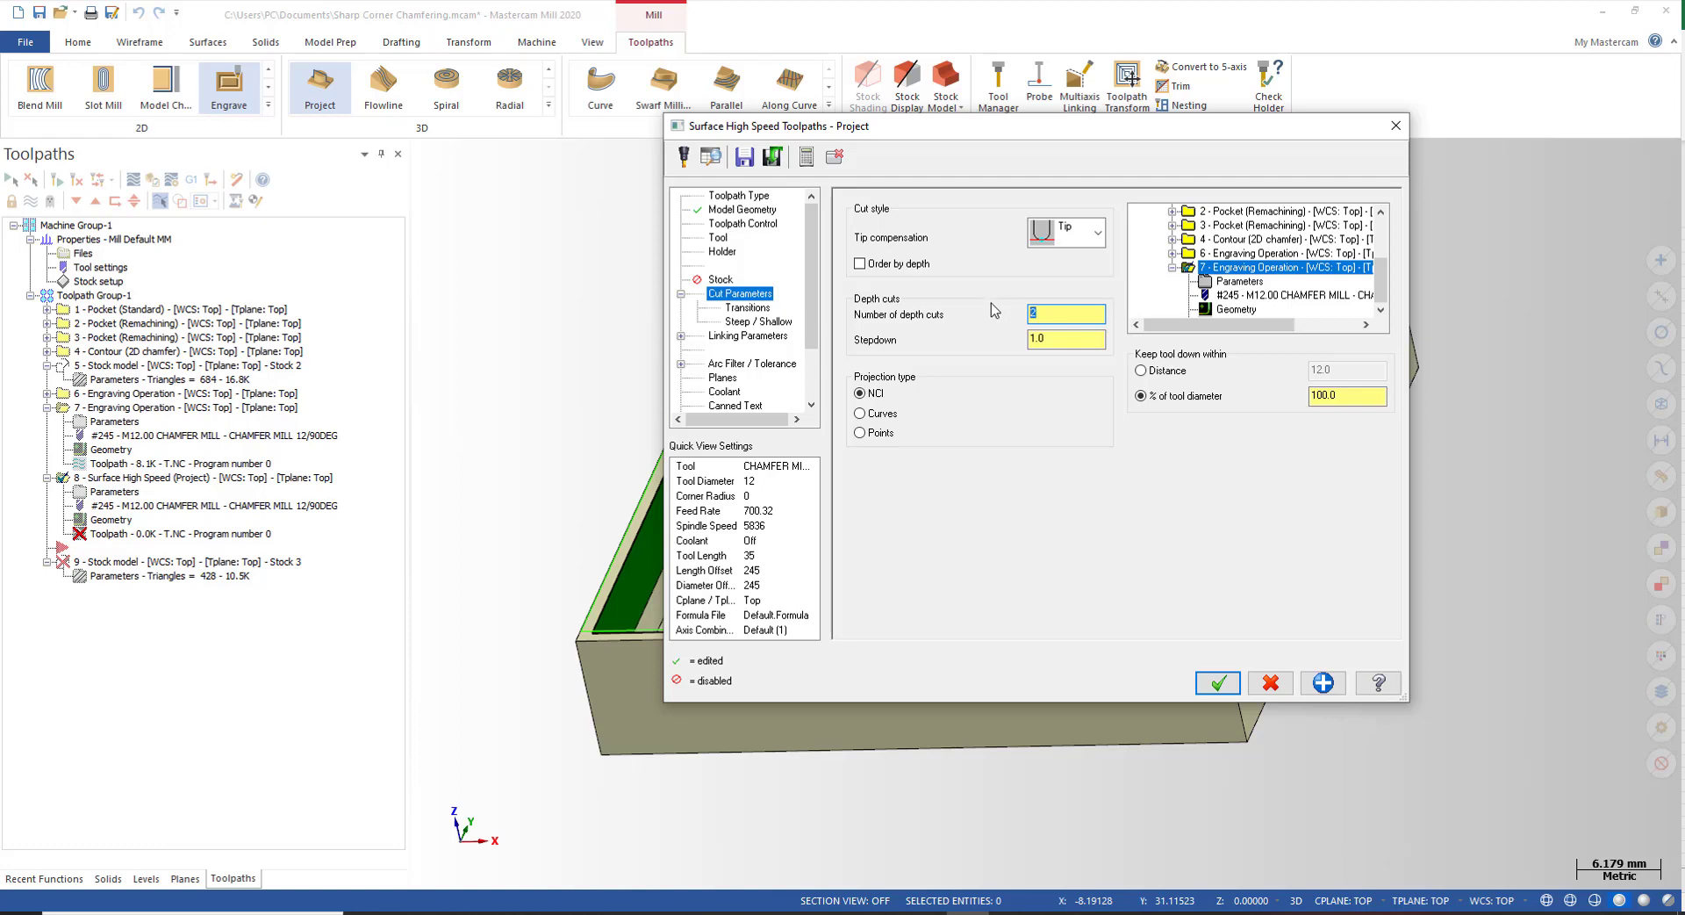
text(1)
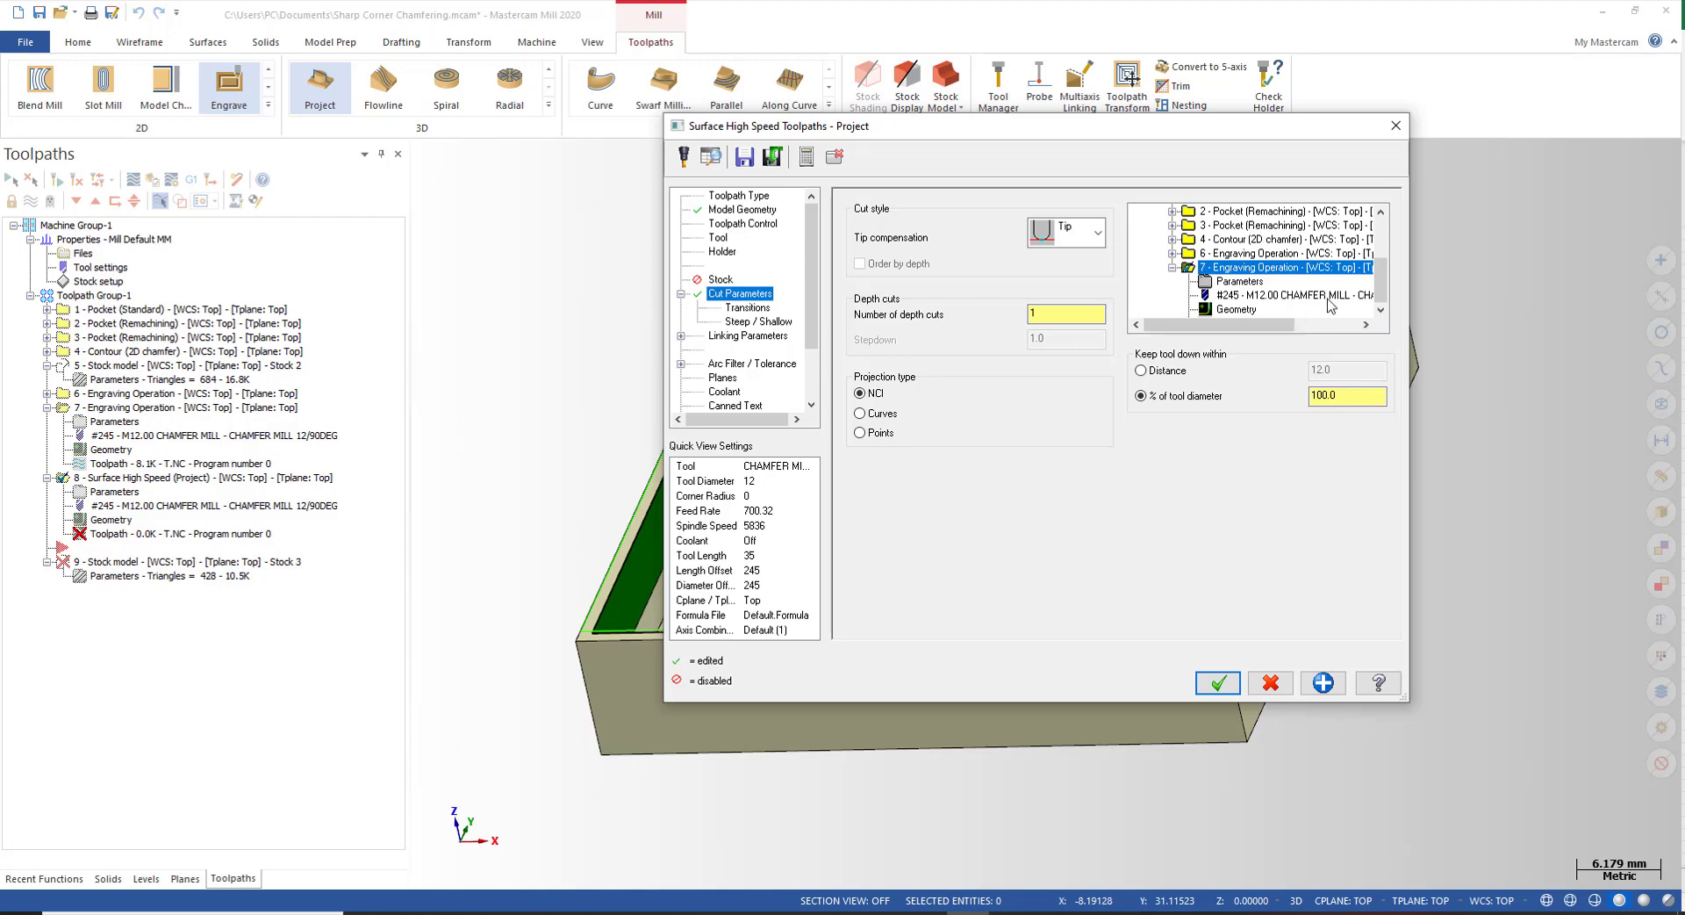
Set the linear entry/exit, vertical arc entry and vertical arc exit to 2.0 and accept the project toolpath parameters
drag(1235, 133, 1190, 153)
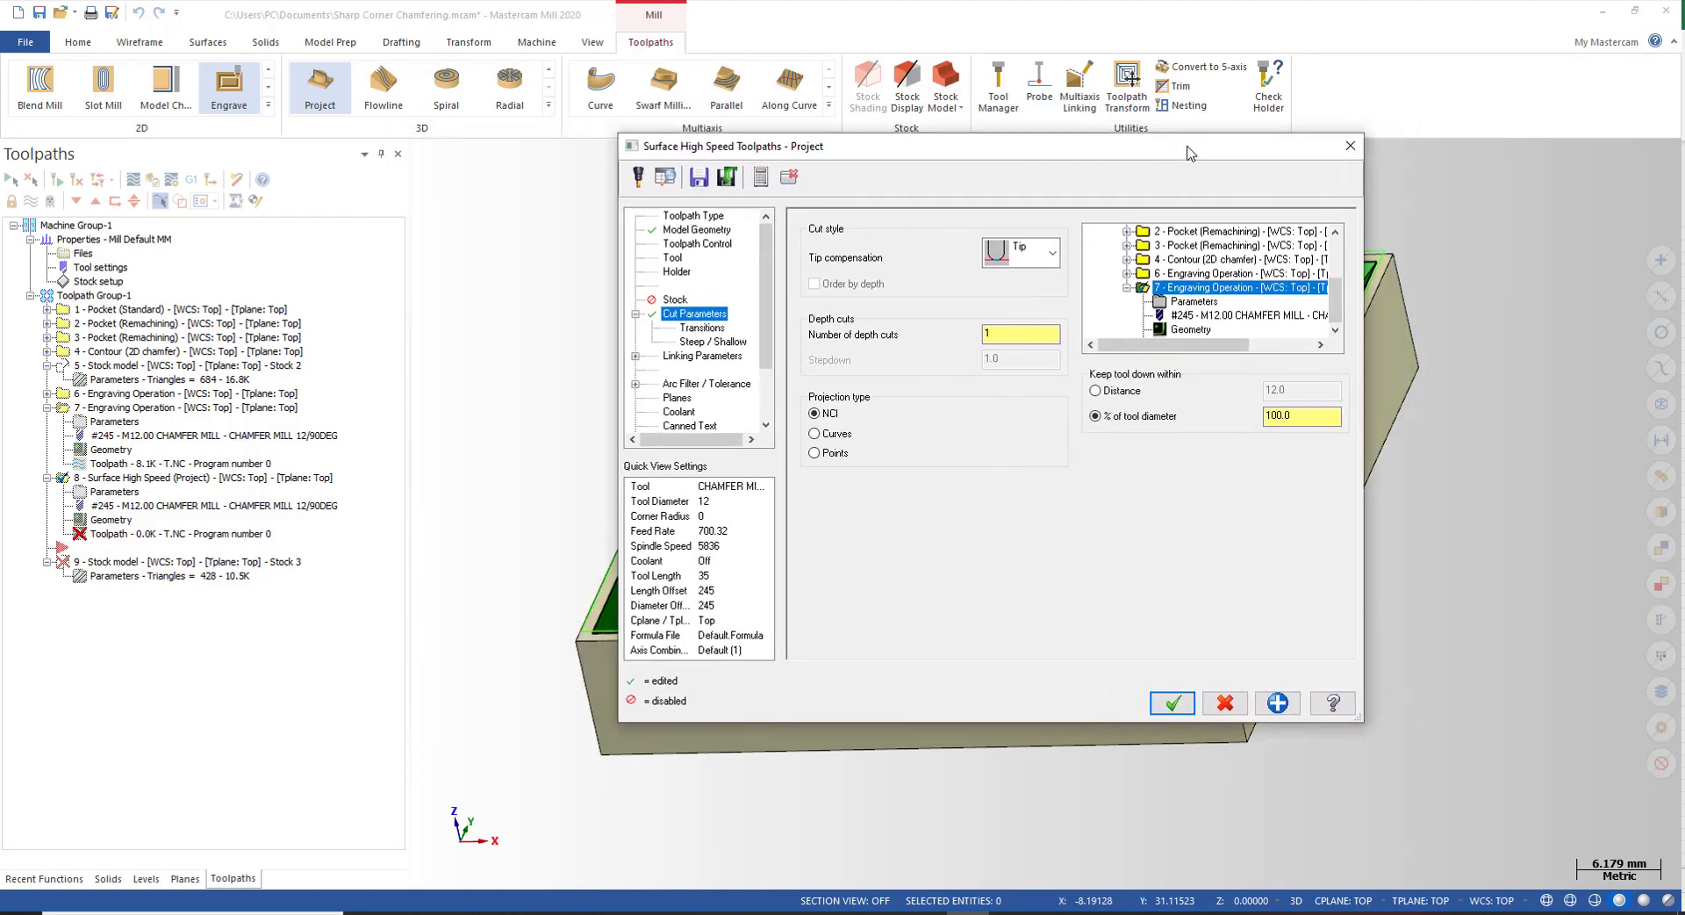
click(700, 328)
click(702, 342)
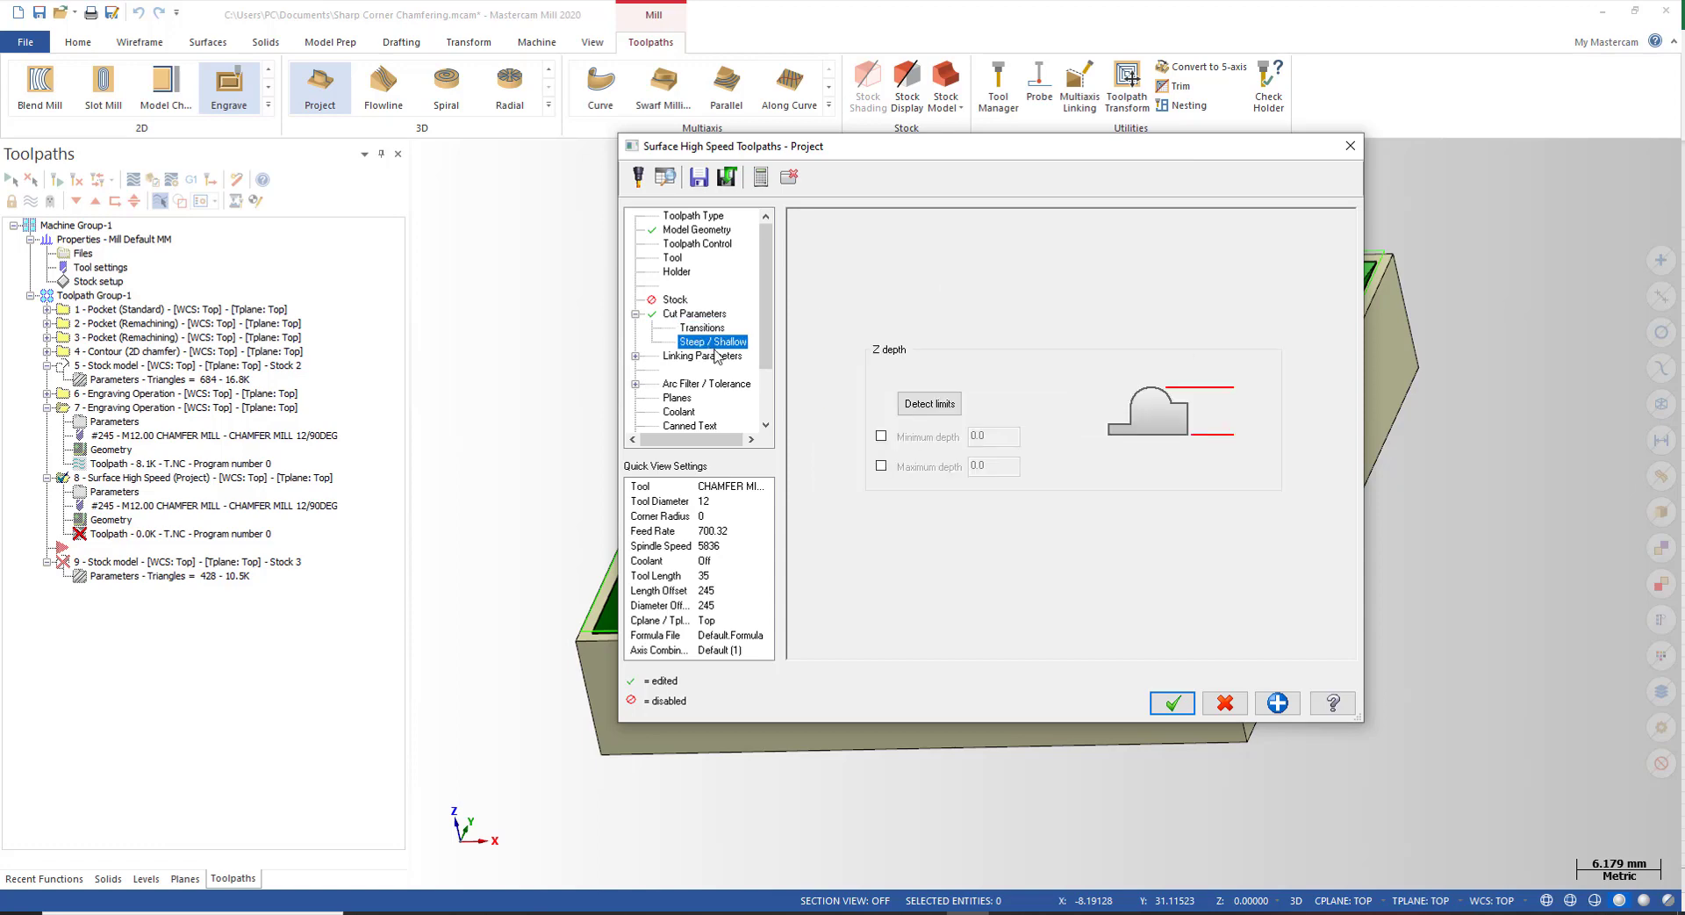
click(714, 358)
double_click(944, 450)
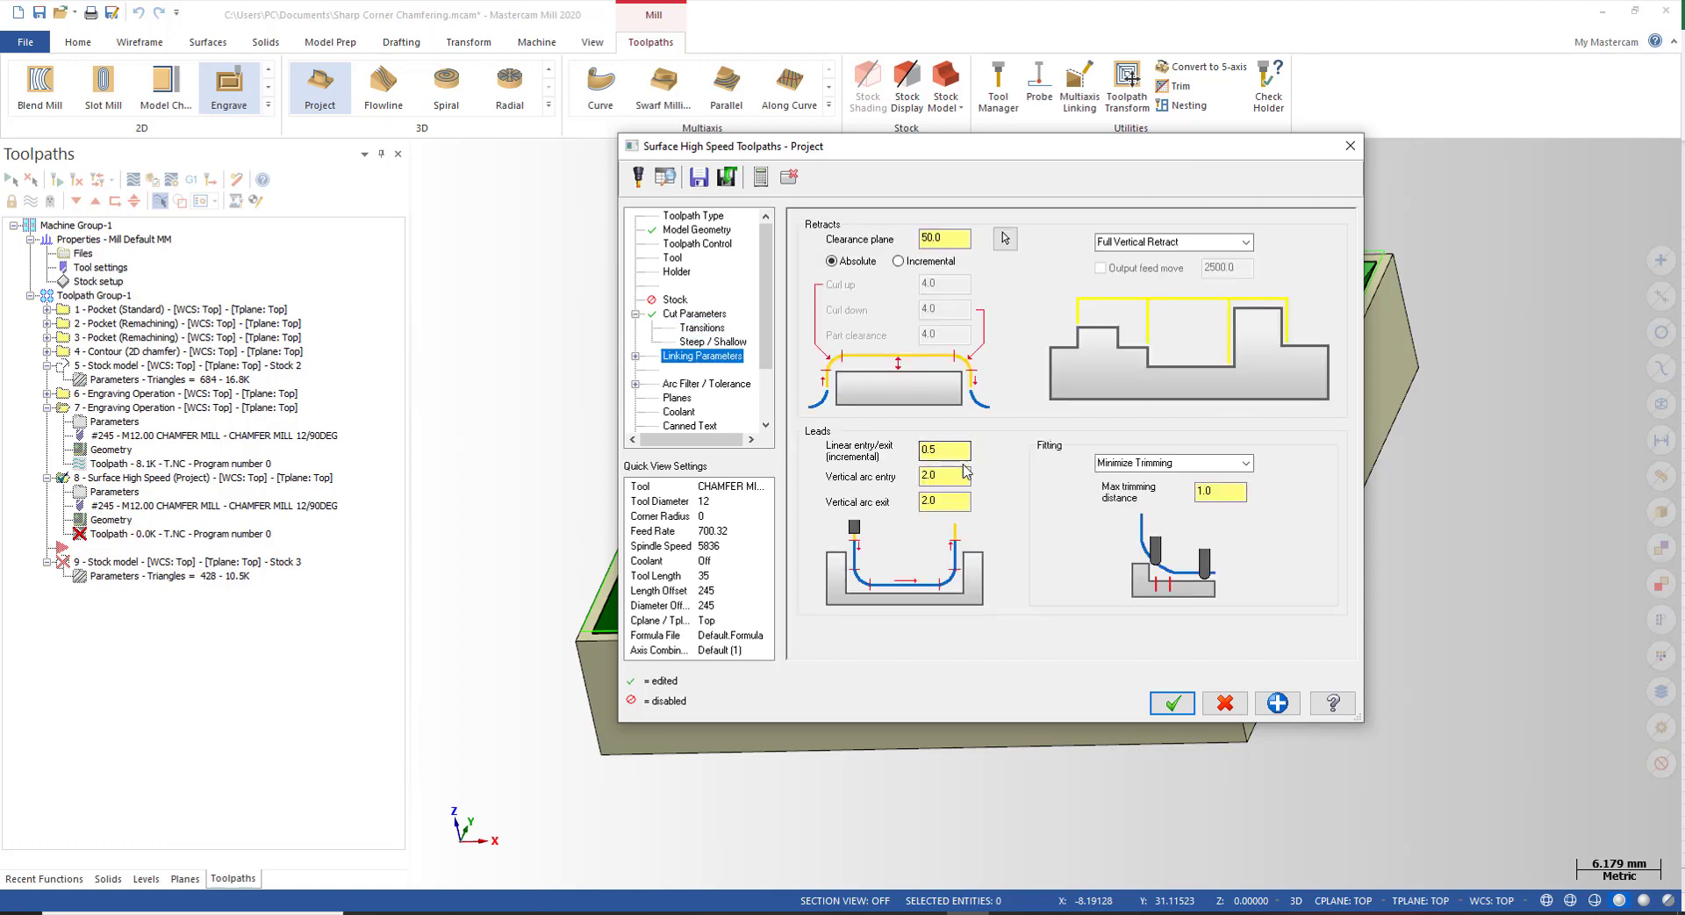
text(2.0)
key(Tab)
text(1.0)
key(Tab)
text(1.0)
double_click(939, 500)
text(2.0)
double_click(928, 475)
text(2.0)
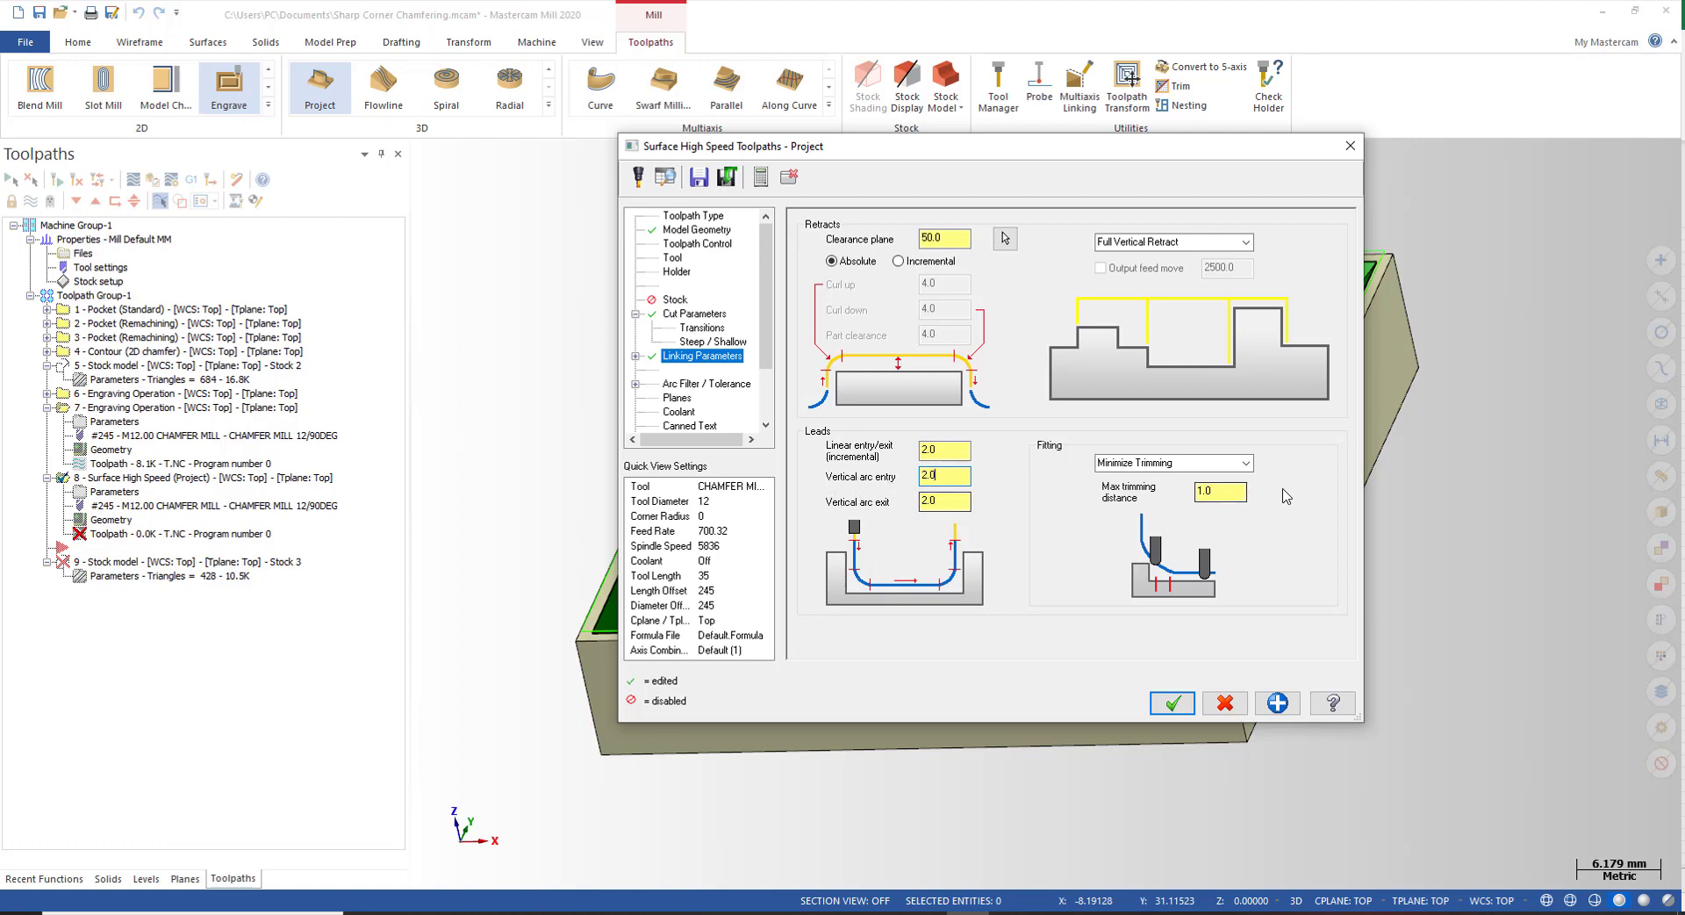
double_click(950, 447)
double_click(944, 477)
double_click(946, 502)
click(1175, 703)
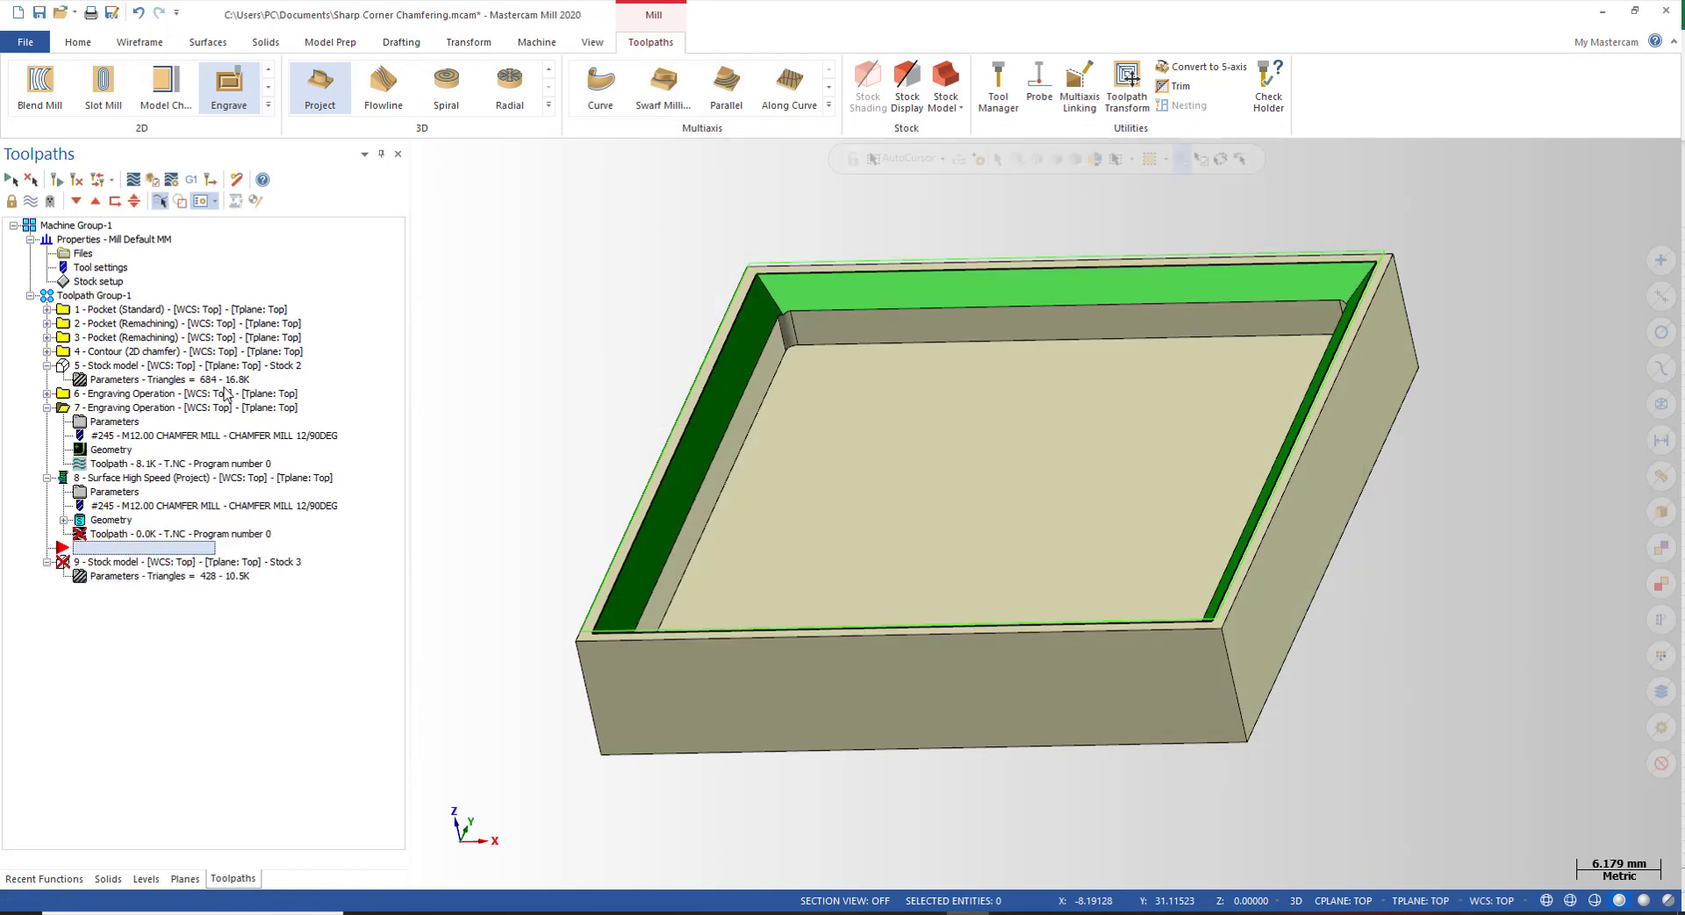
Examine the generated project toolpath along the pocket walls and recheck its lead settings in the linking parameters
middle_drag(807, 352, 693, 429)
scroll(730, 414, up, 3)
click(101, 533)
key(s)
key(Escape)
scroll(700, 410, up, 2)
click(124, 496)
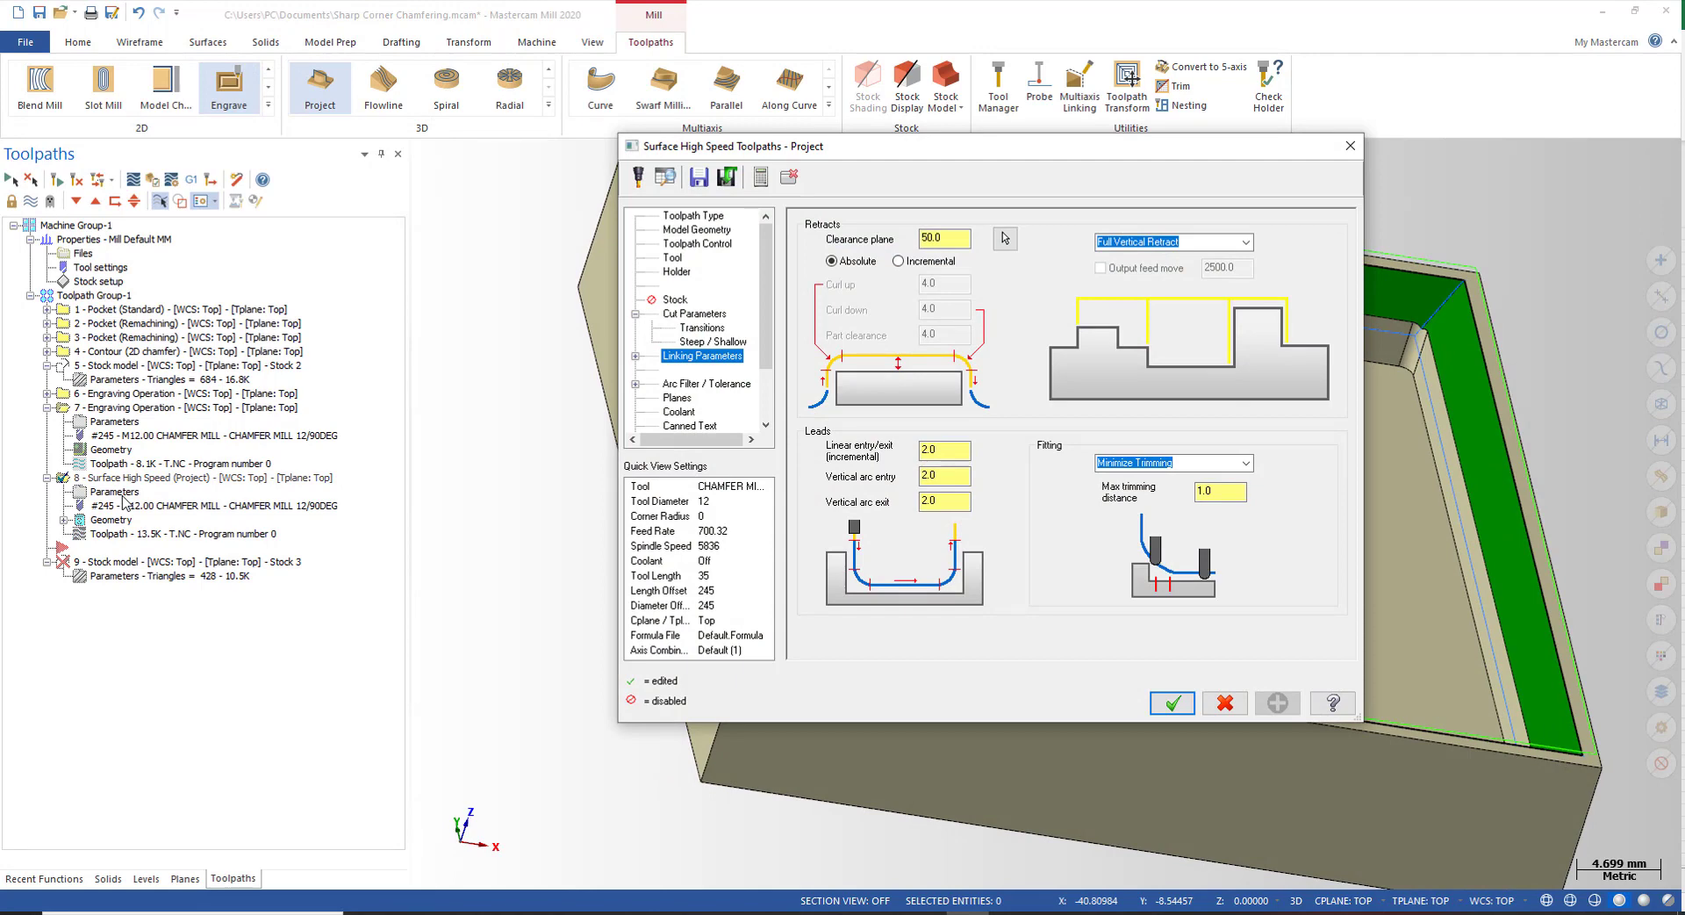
drag(959, 472, 918, 474)
key(Escape)
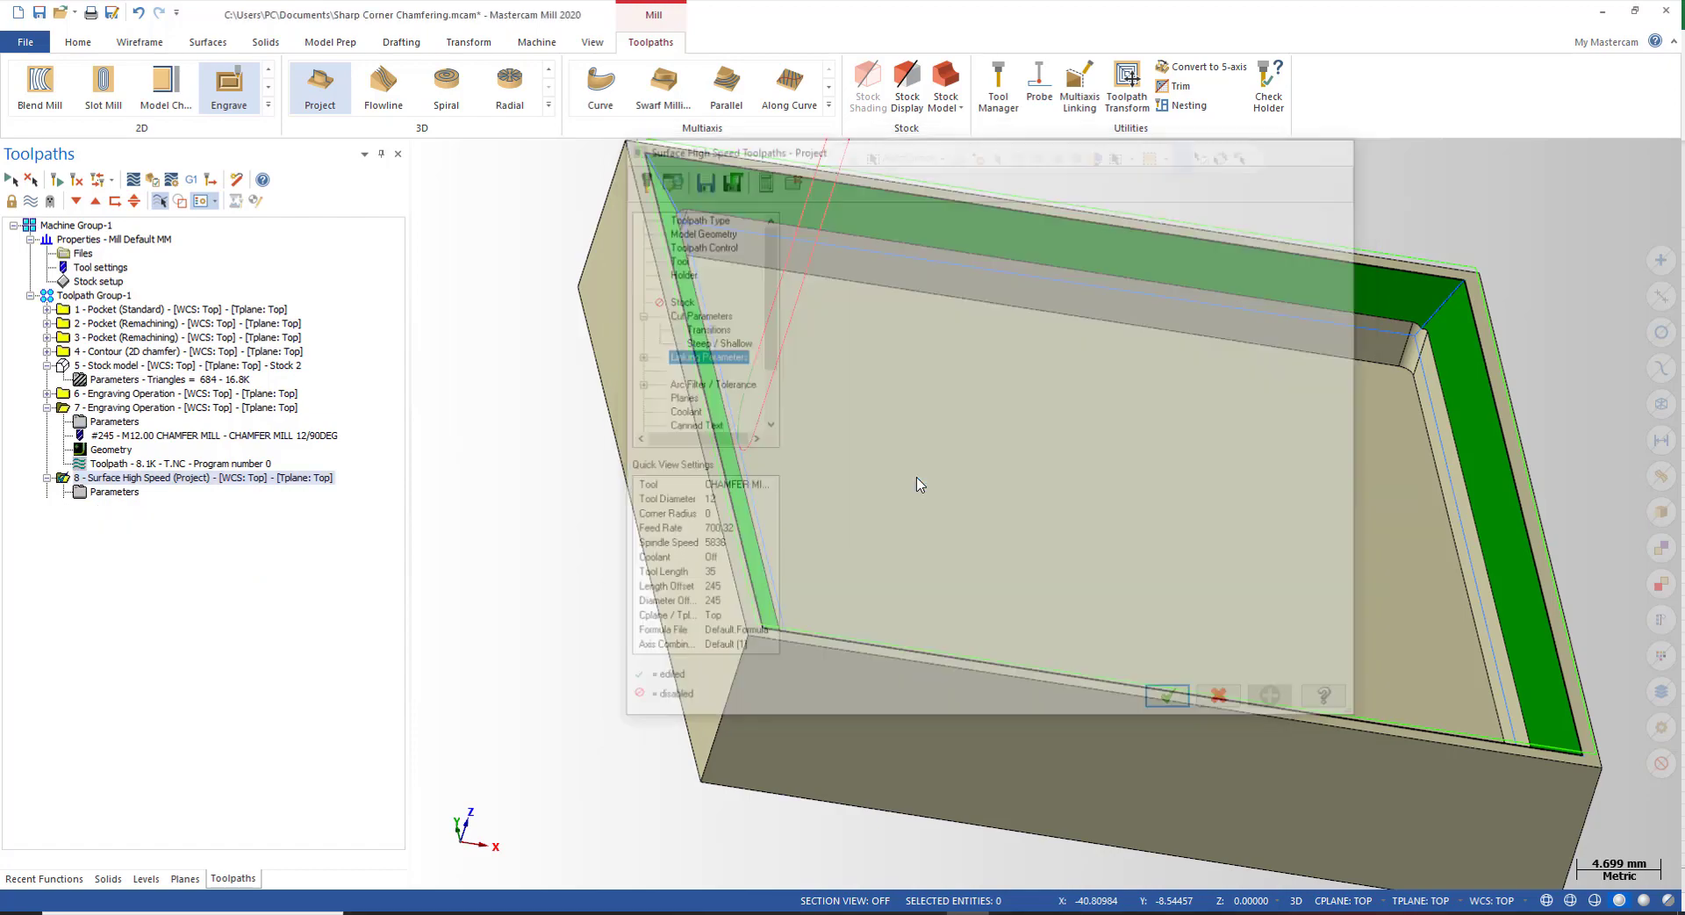
Compare the toolpaths of engraving operation 7 and surface project operation 8 in angled and top views
middle_drag(1019, 398, 782, 395)
scroll(869, 391, down, 3)
click(118, 409)
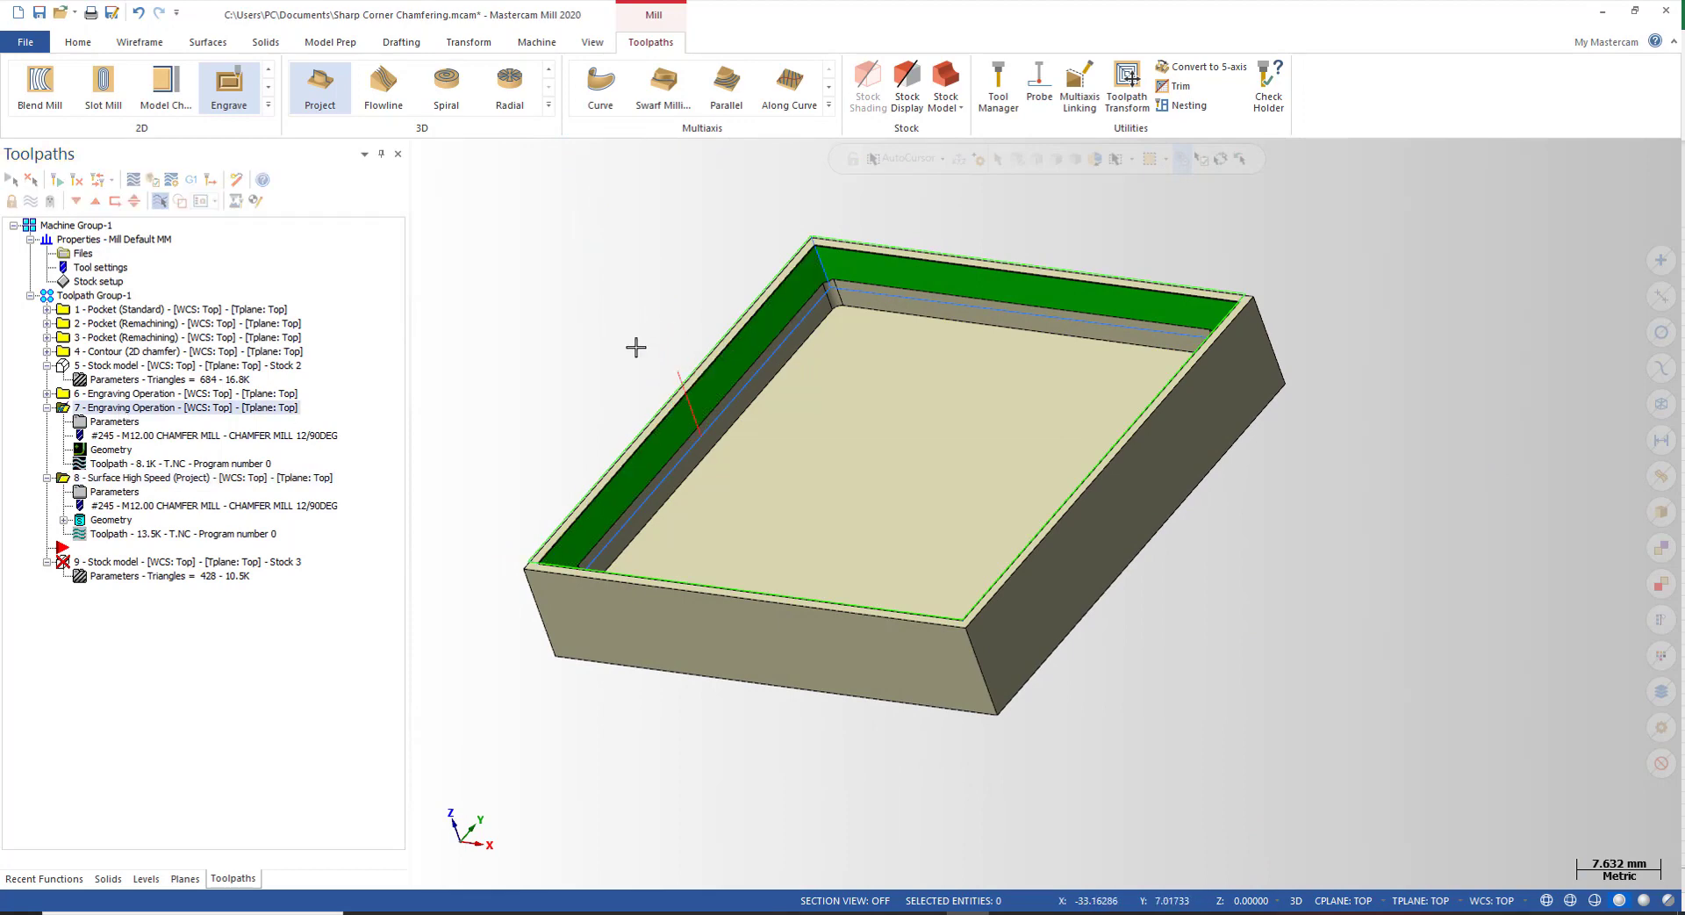
click(145, 478)
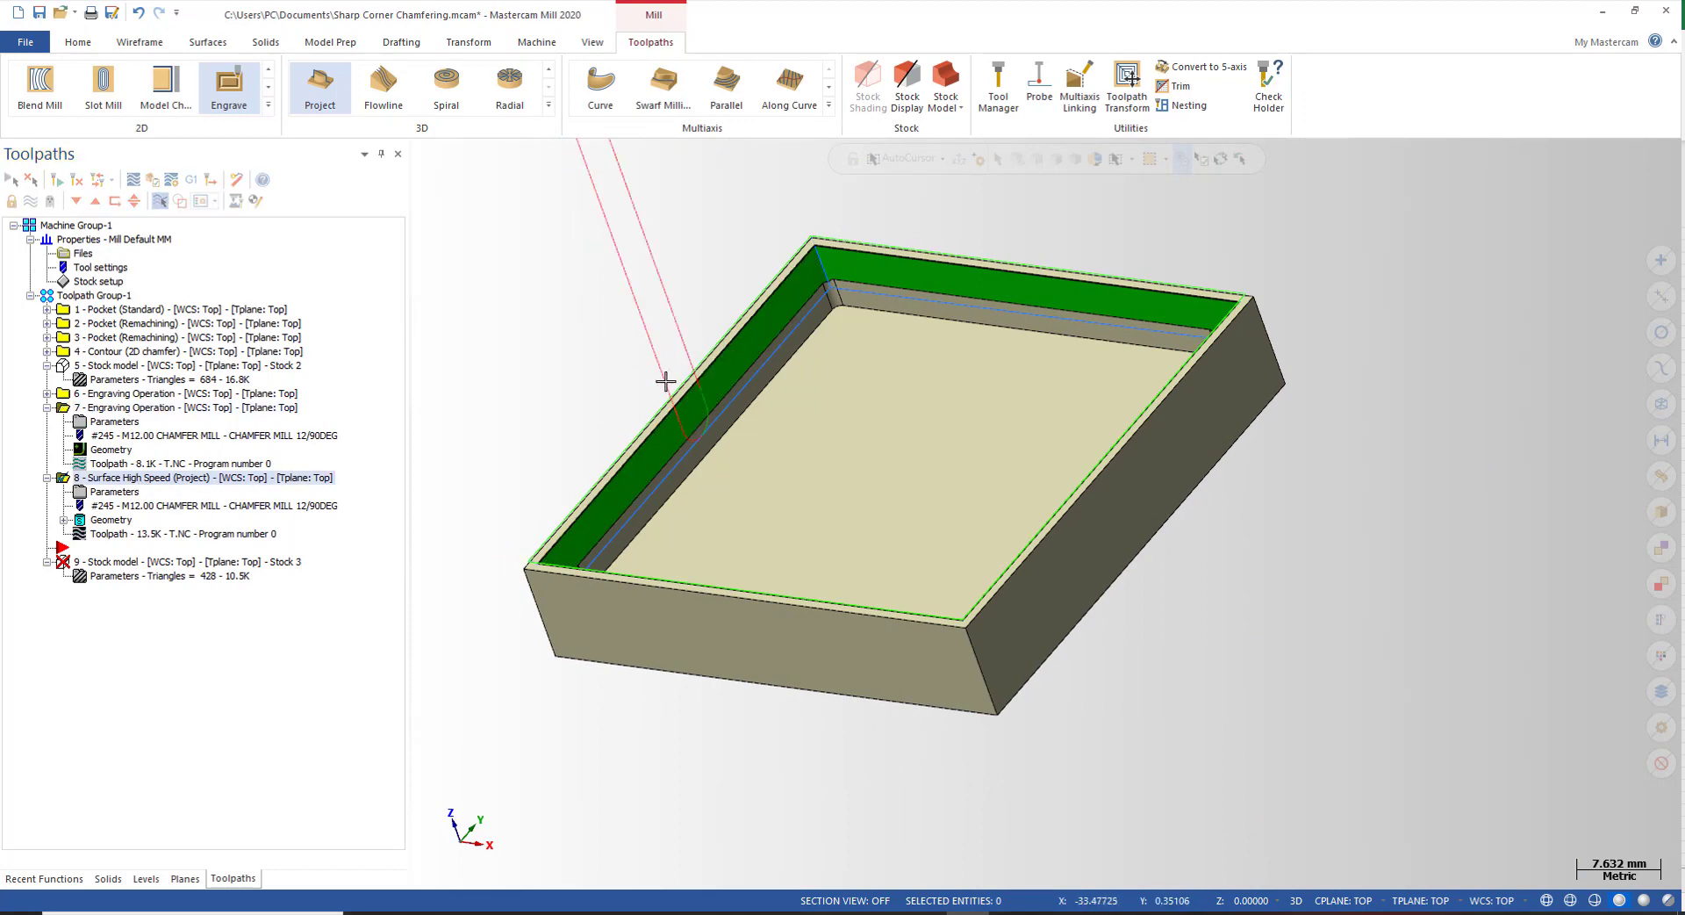
scroll(732, 397, up, 2)
mouse_move(732, 397)
middle_down()
mouse_move(718, 393)
mouse_move(743, 397)
middle_up()
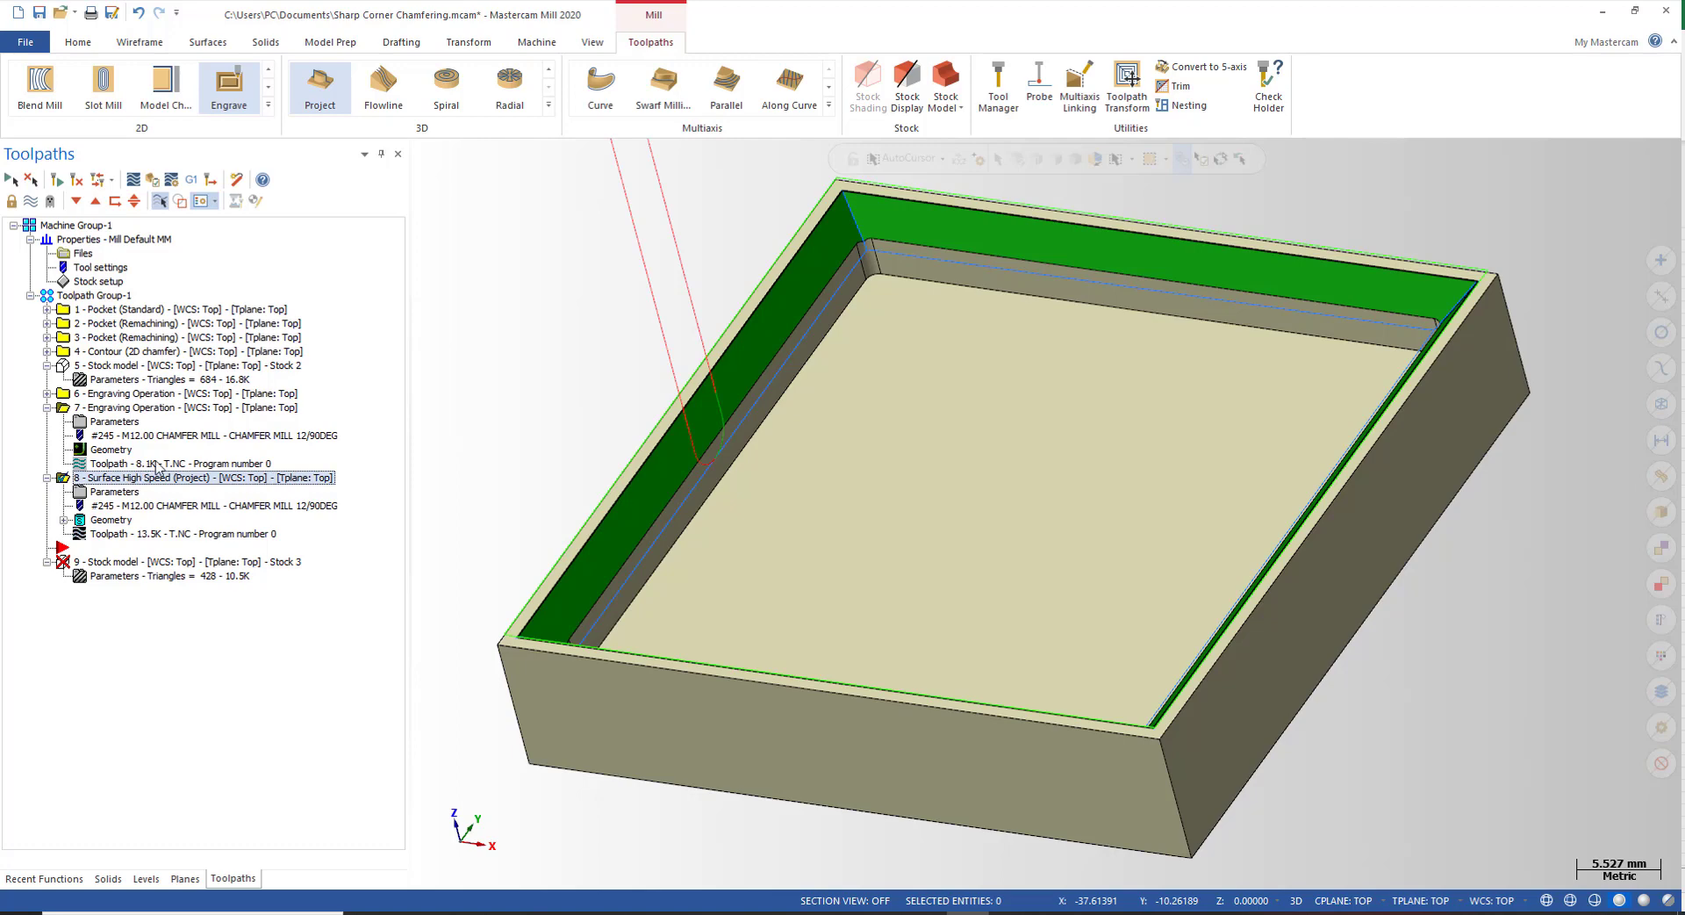
key(alt+1)
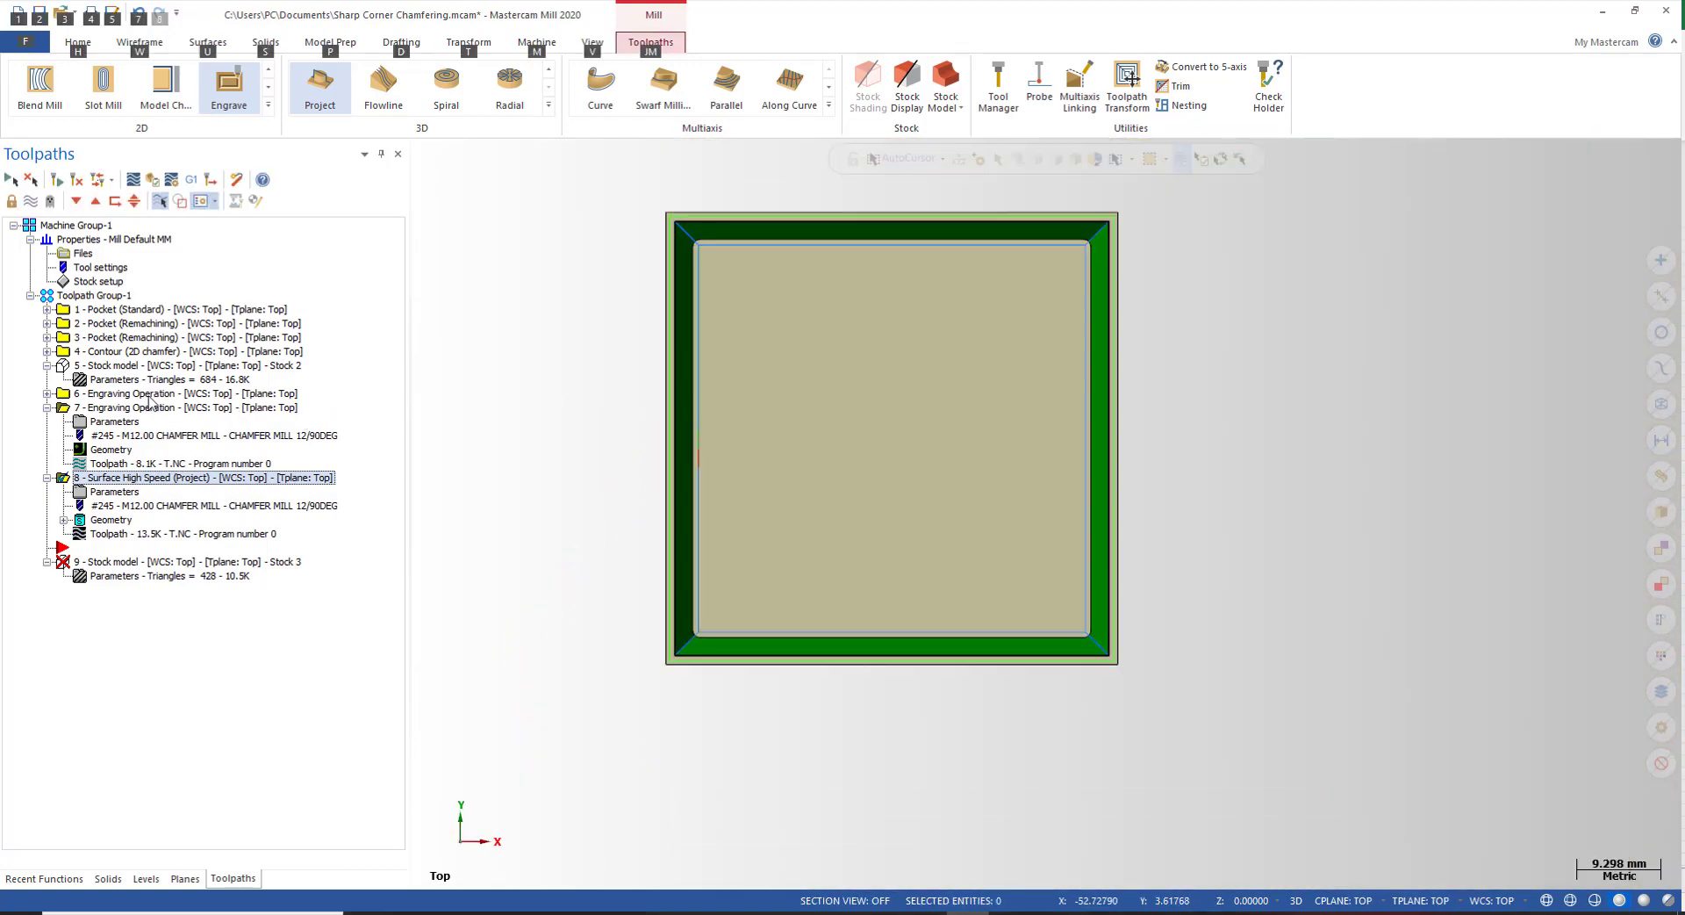
click(46, 408)
click(163, 409)
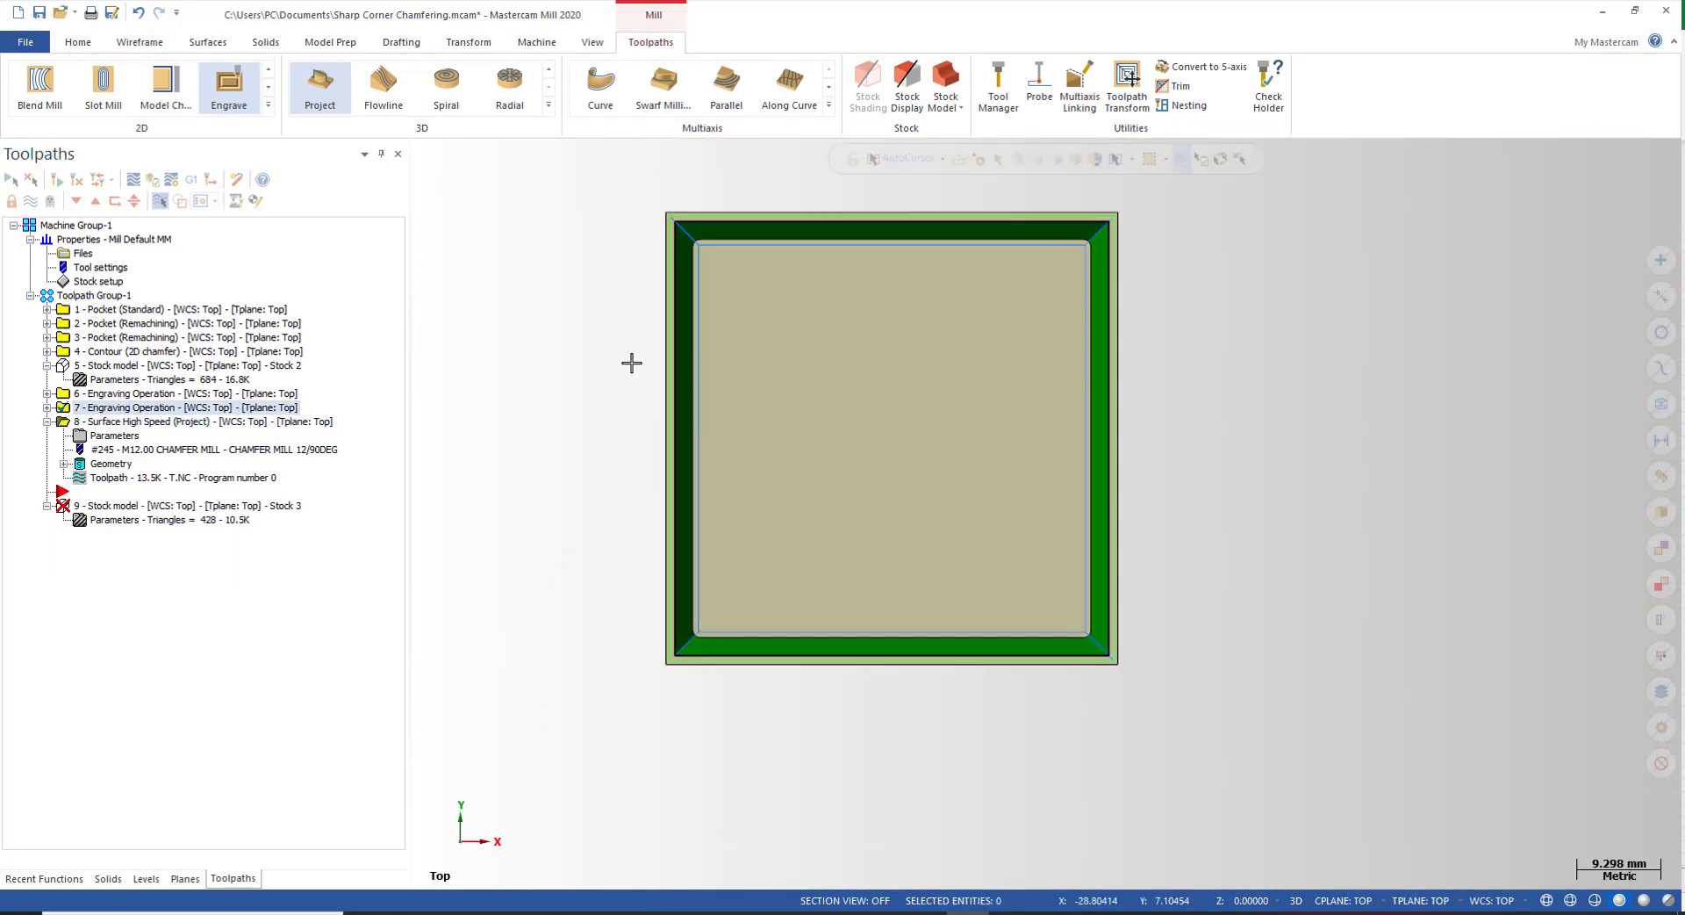
middle_drag(631, 361, 523, 398)
click(132, 423)
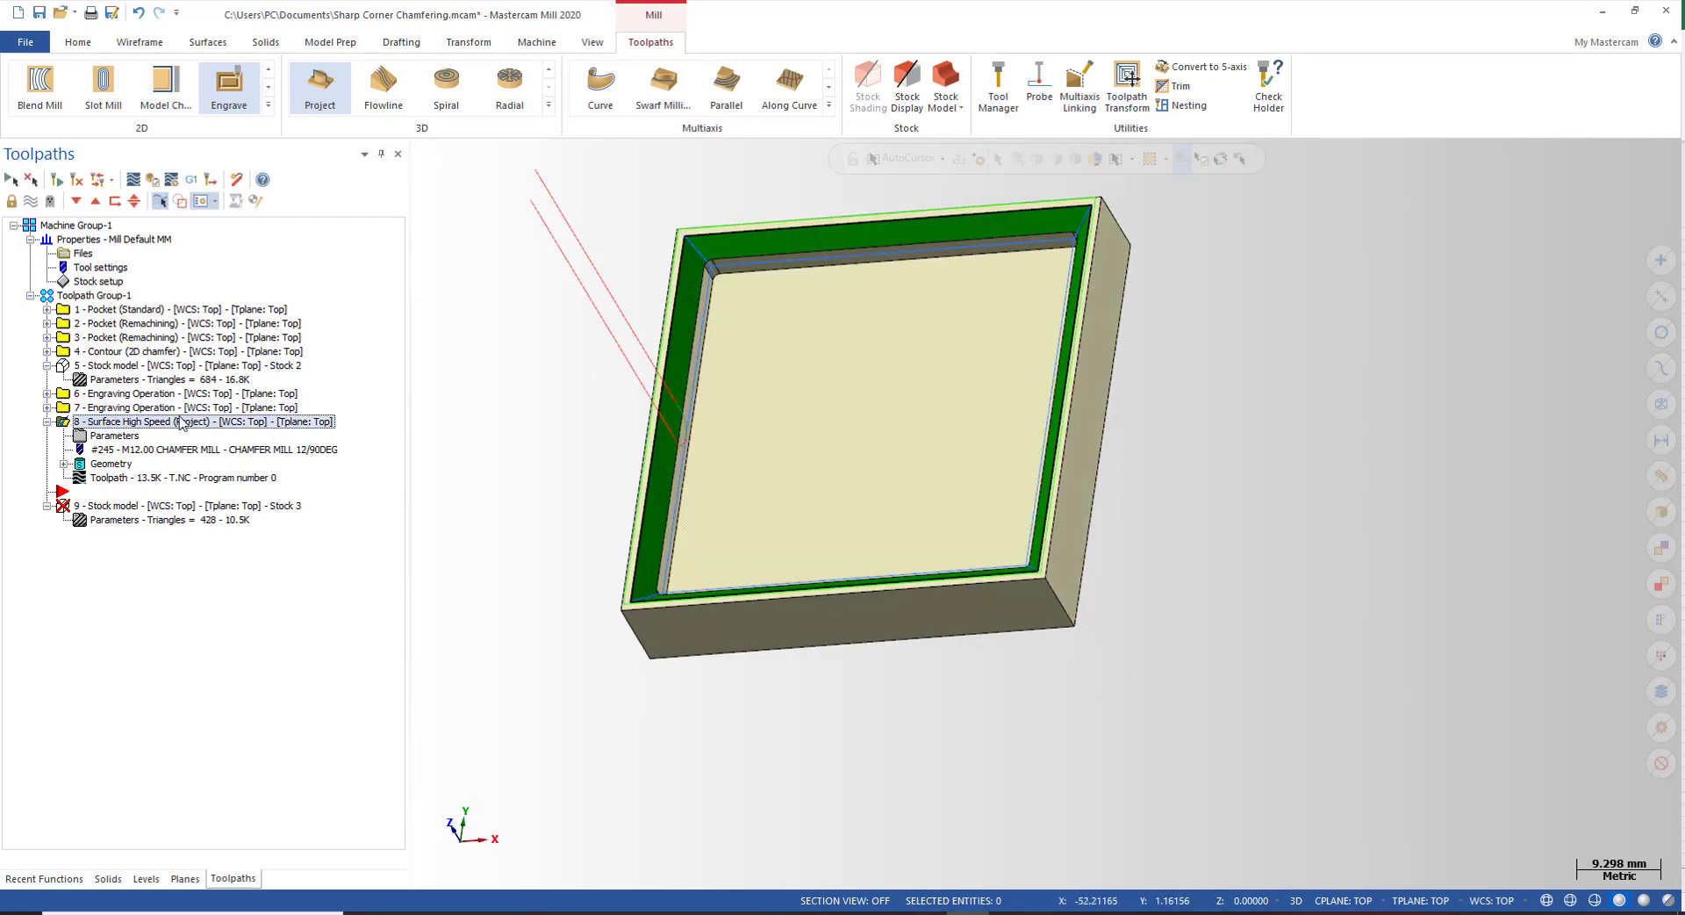
middle_drag(639, 414, 655, 415)
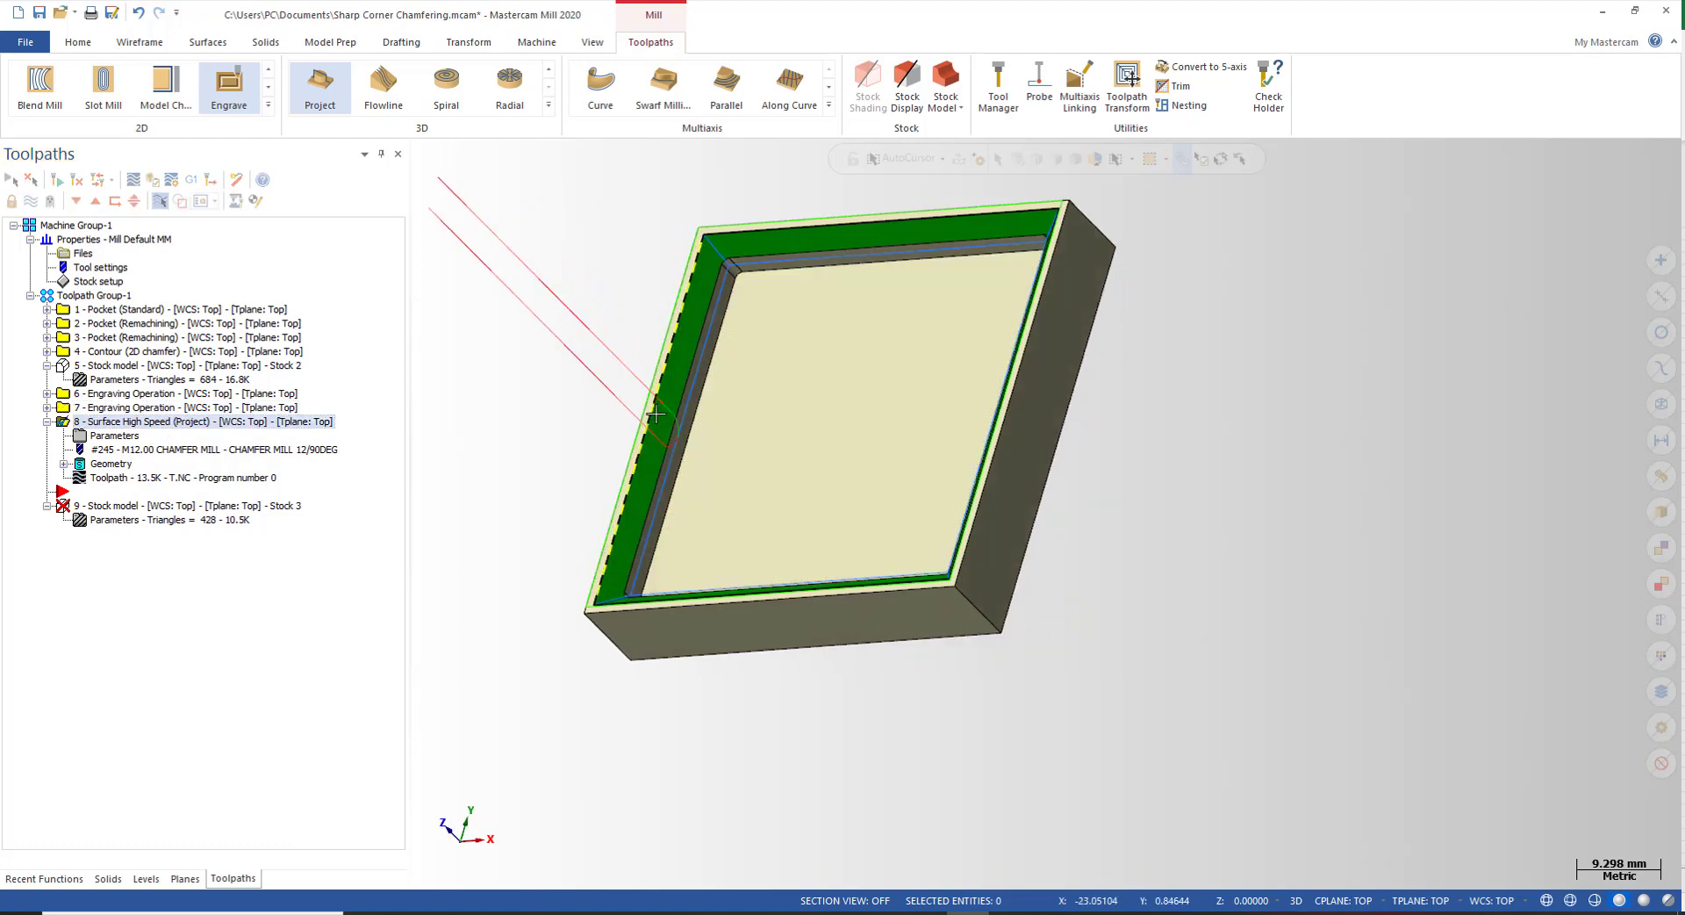
scroll(655, 415, up, 2)
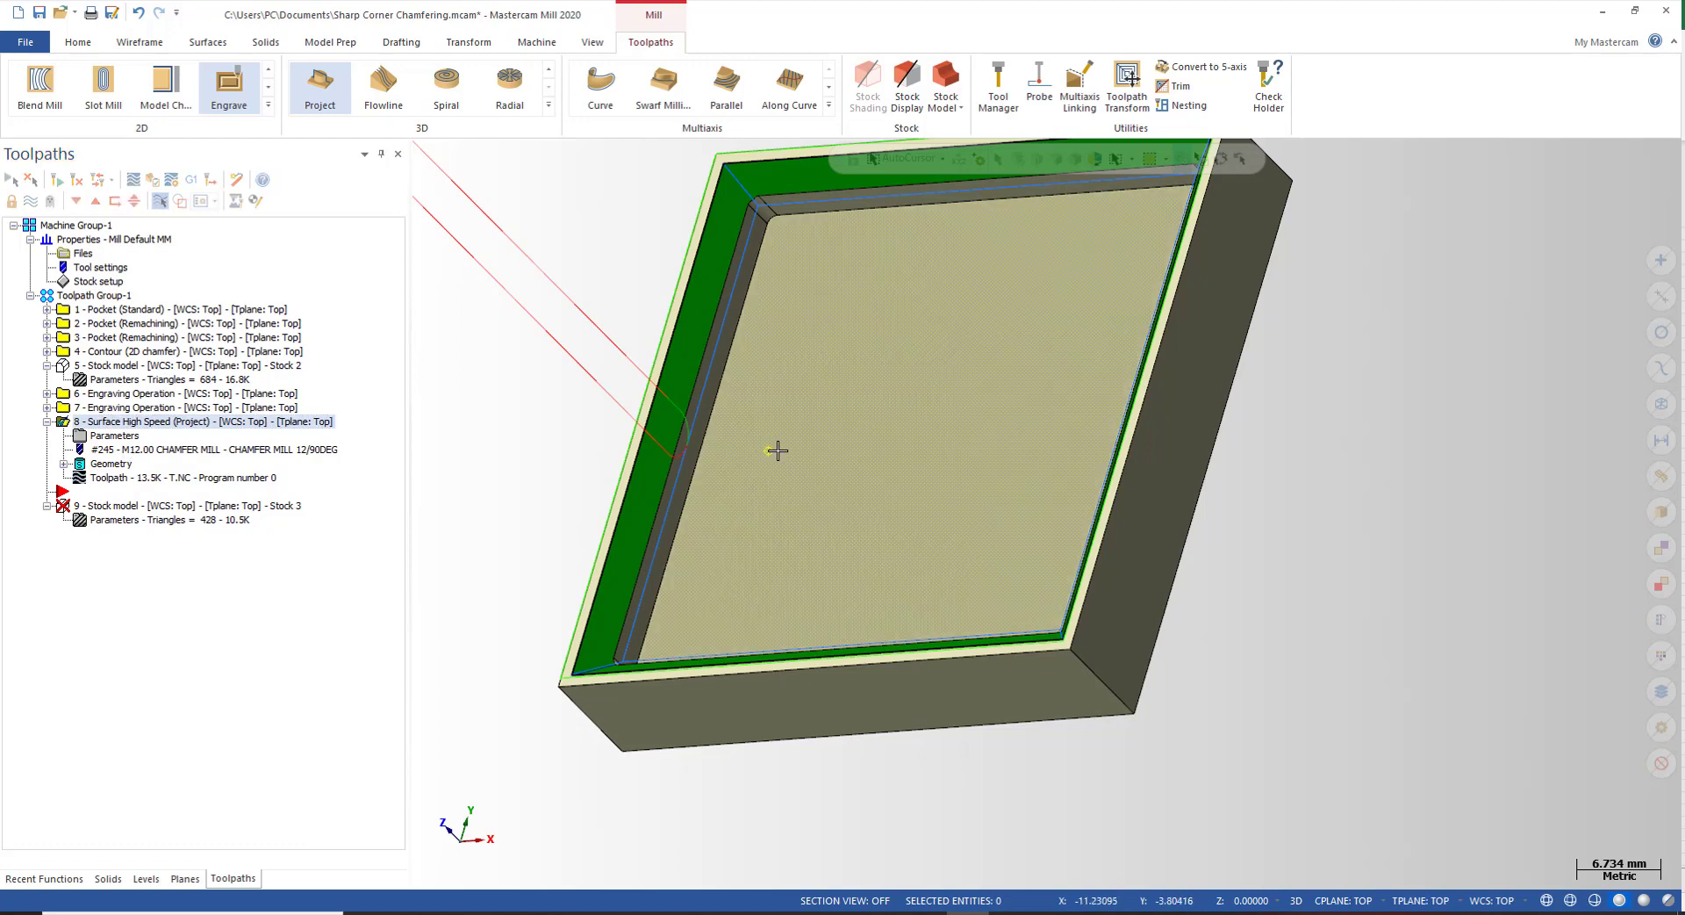
middle_drag(778, 451, 821, 448)
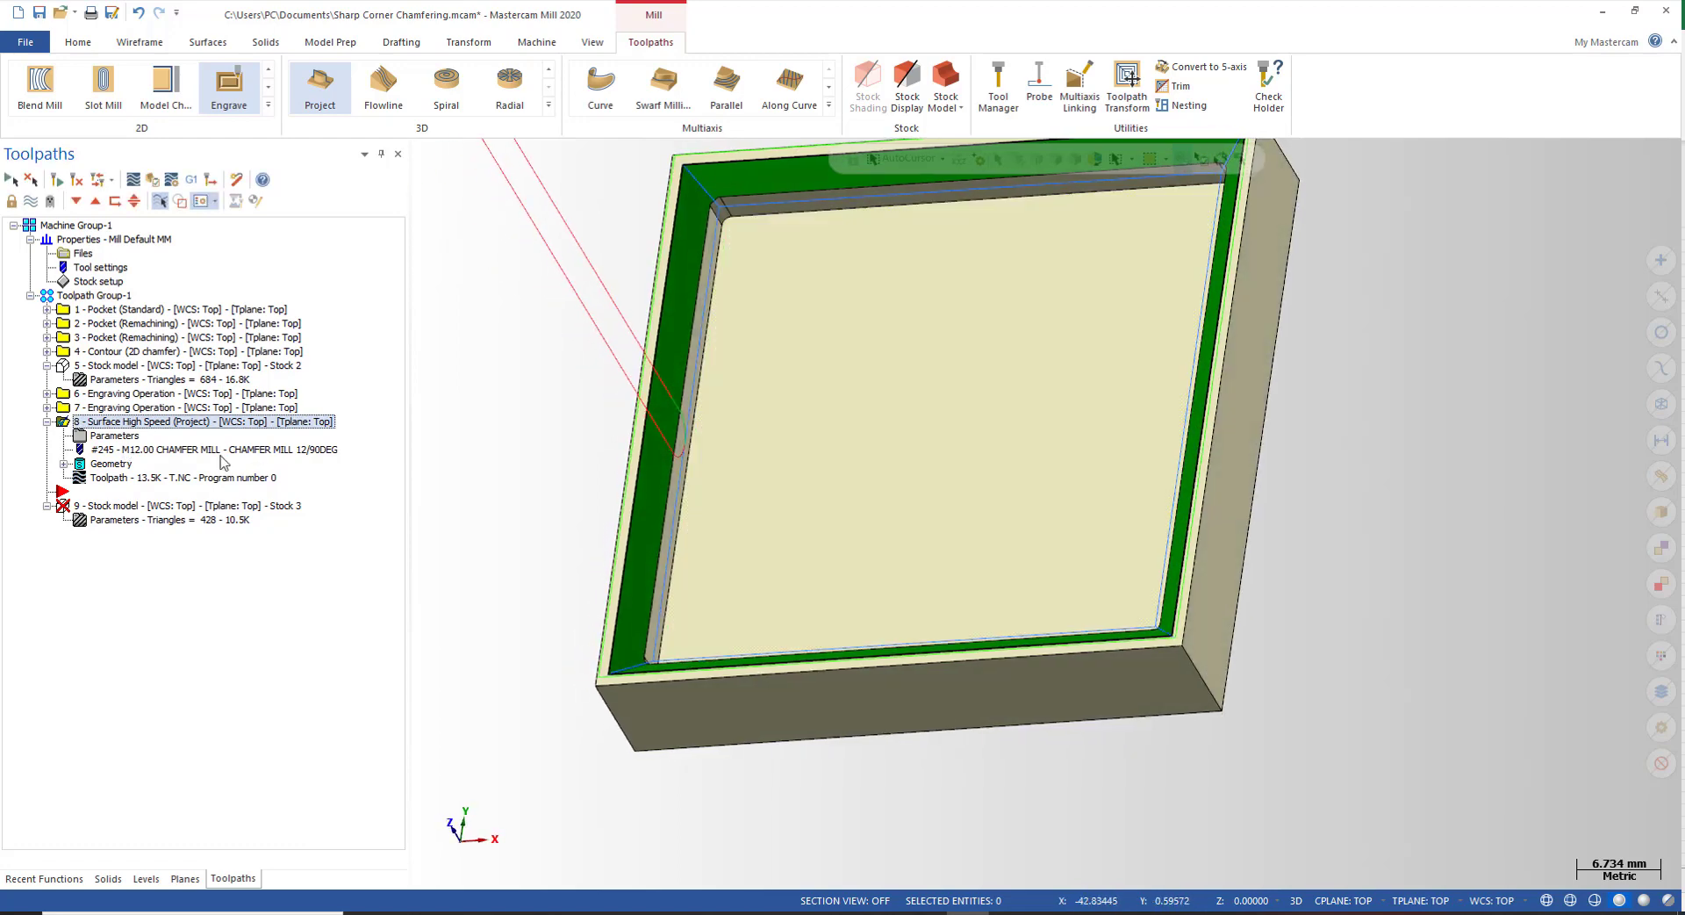
Set the number of depth cuts of surface project operation 8 to 3 and accept the parameters
click(114, 436)
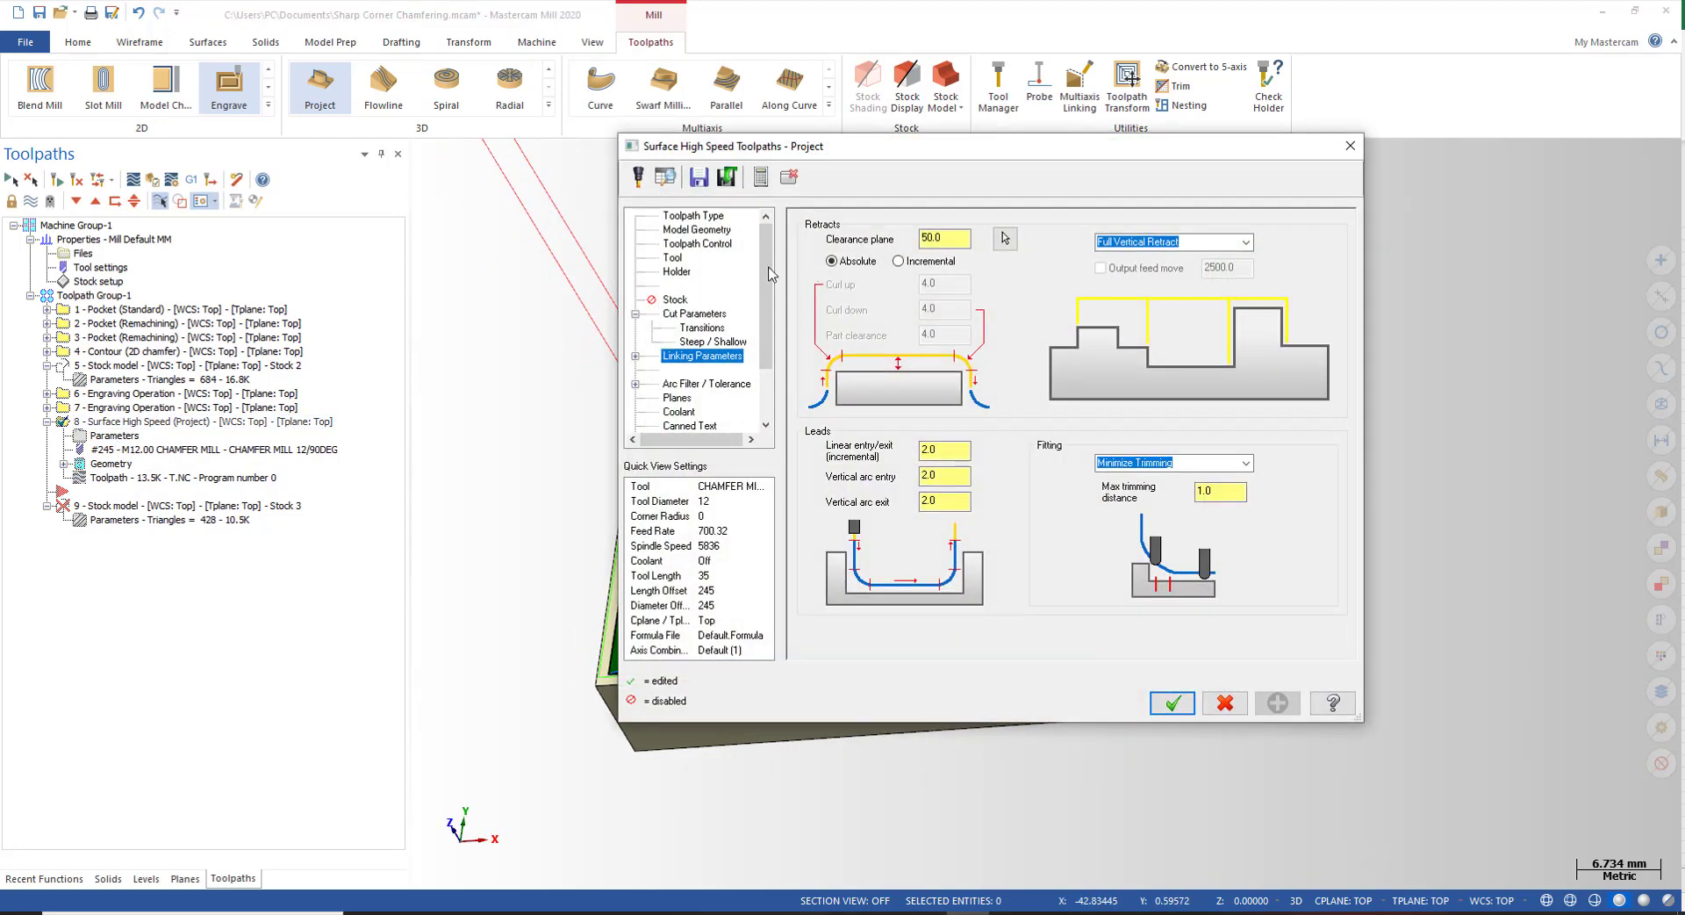
click(695, 316)
drag(1011, 338, 982, 337)
text(2)
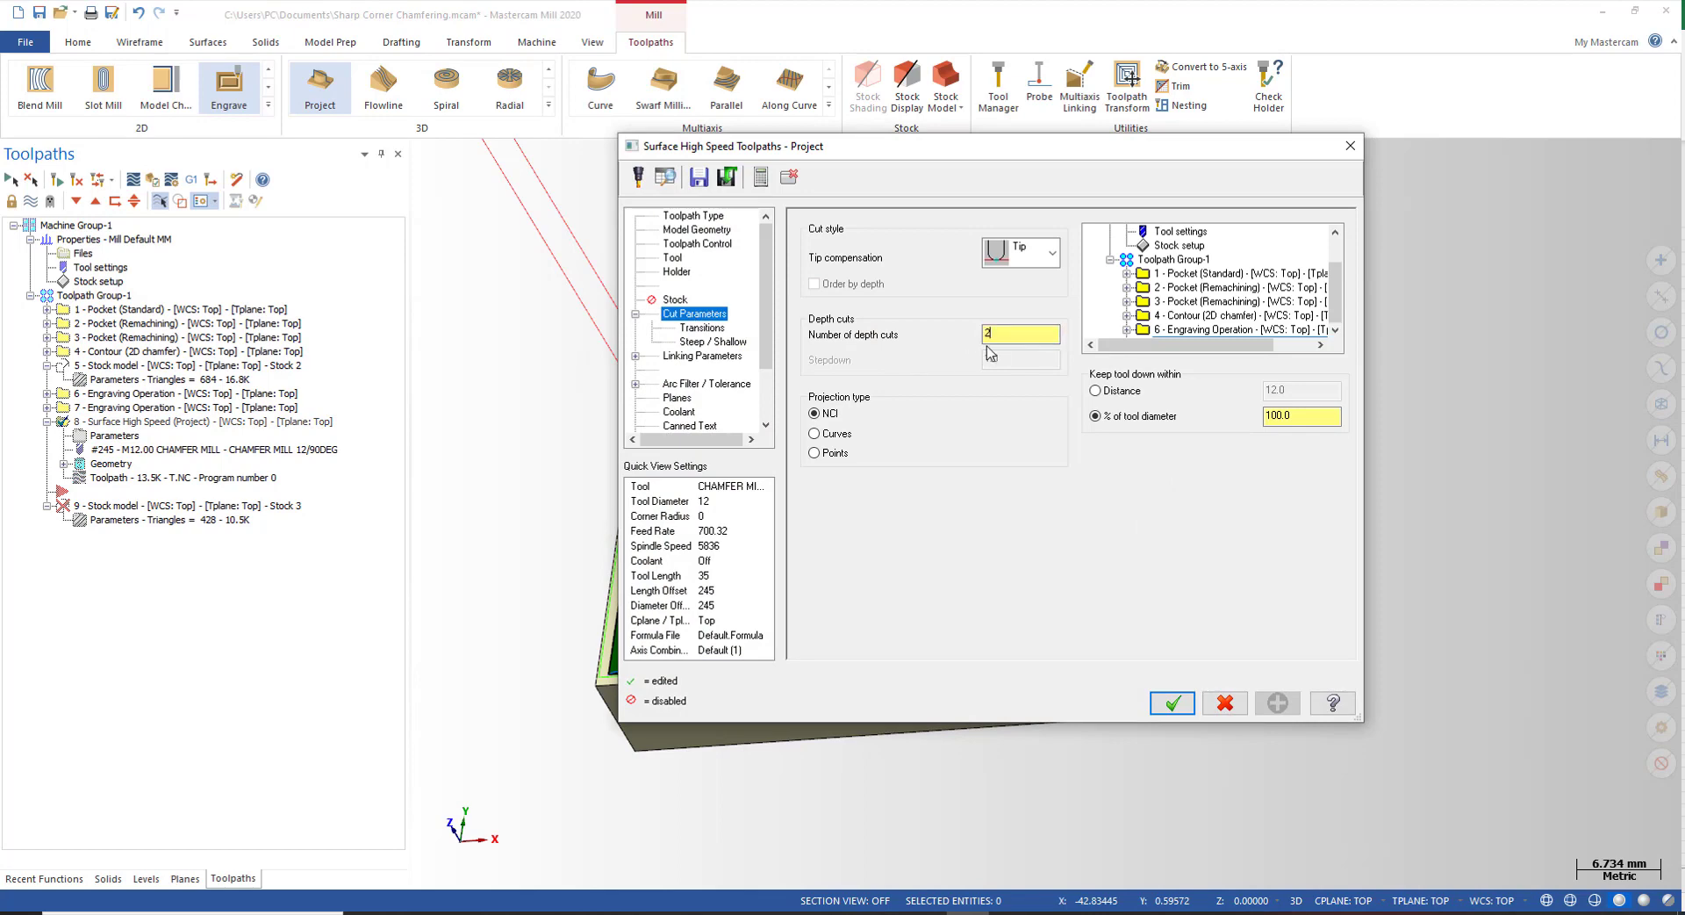
click(1316, 422)
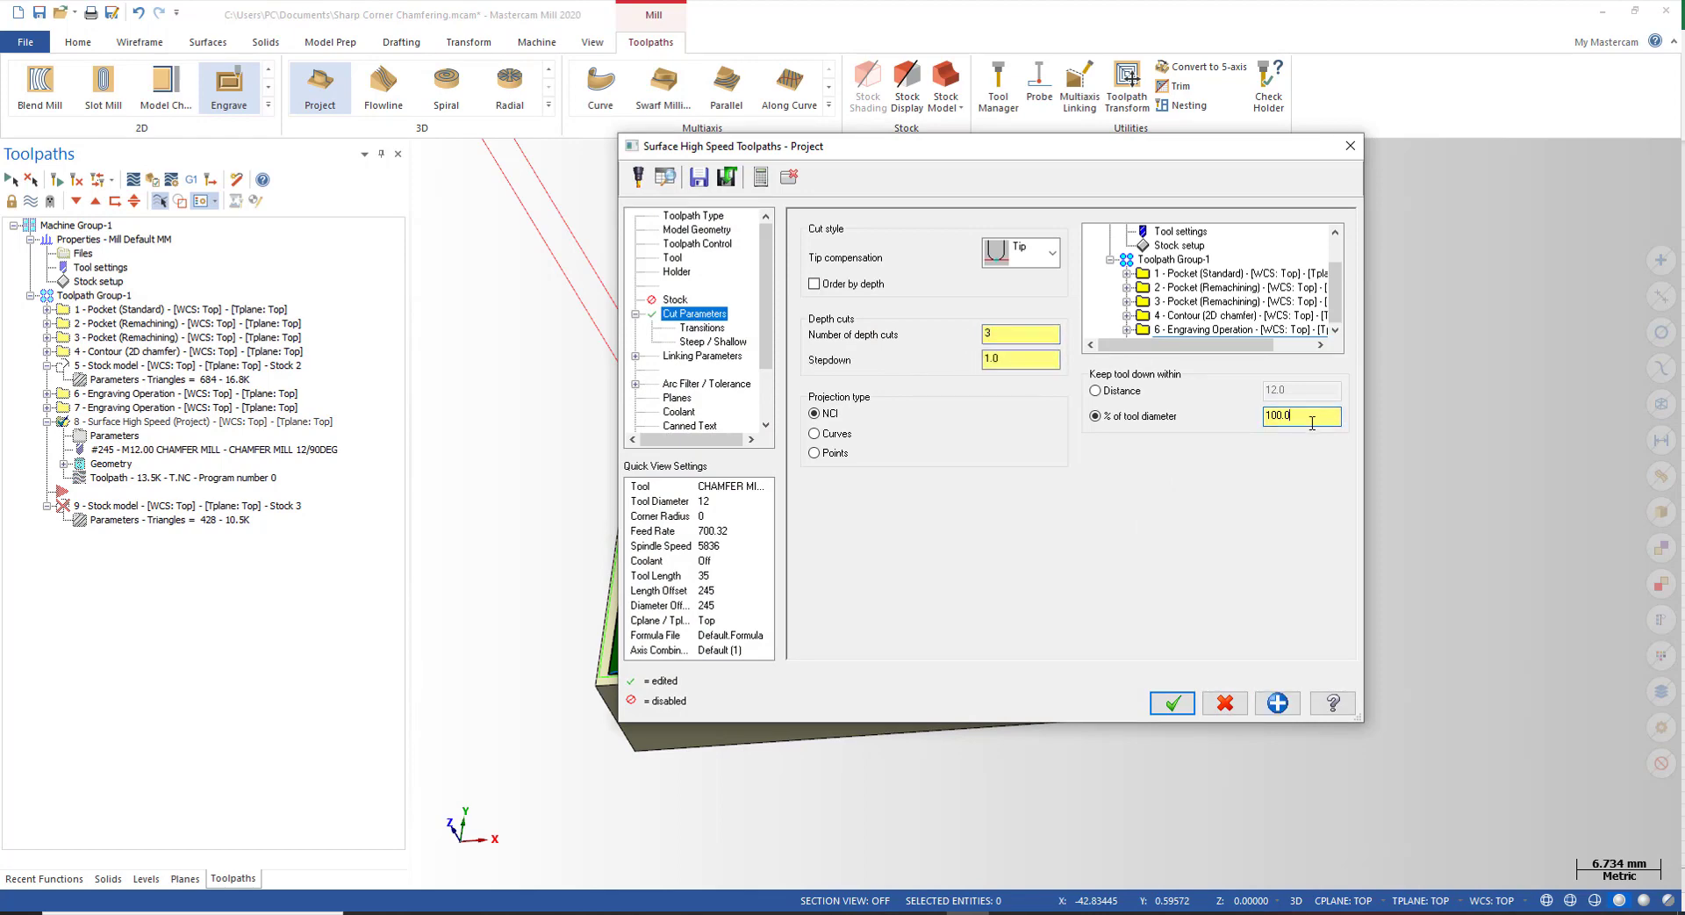
click(1173, 704)
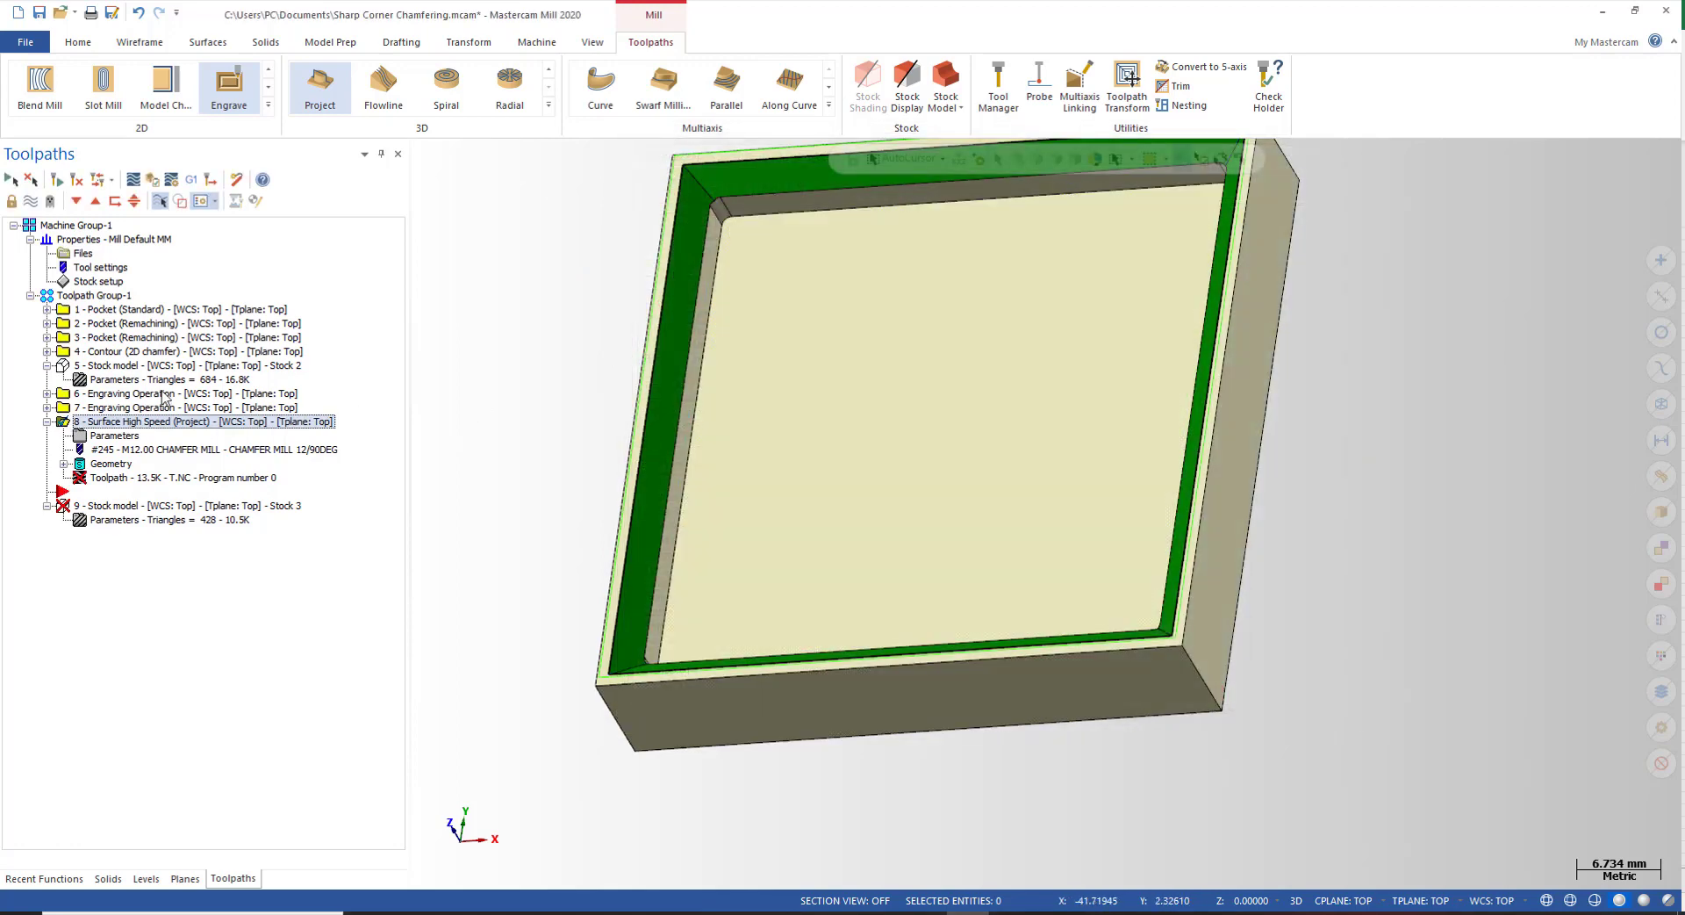
Regenerate surface project operation 8 and examine its depth passes along the pocket walls and corners
click(56, 180)
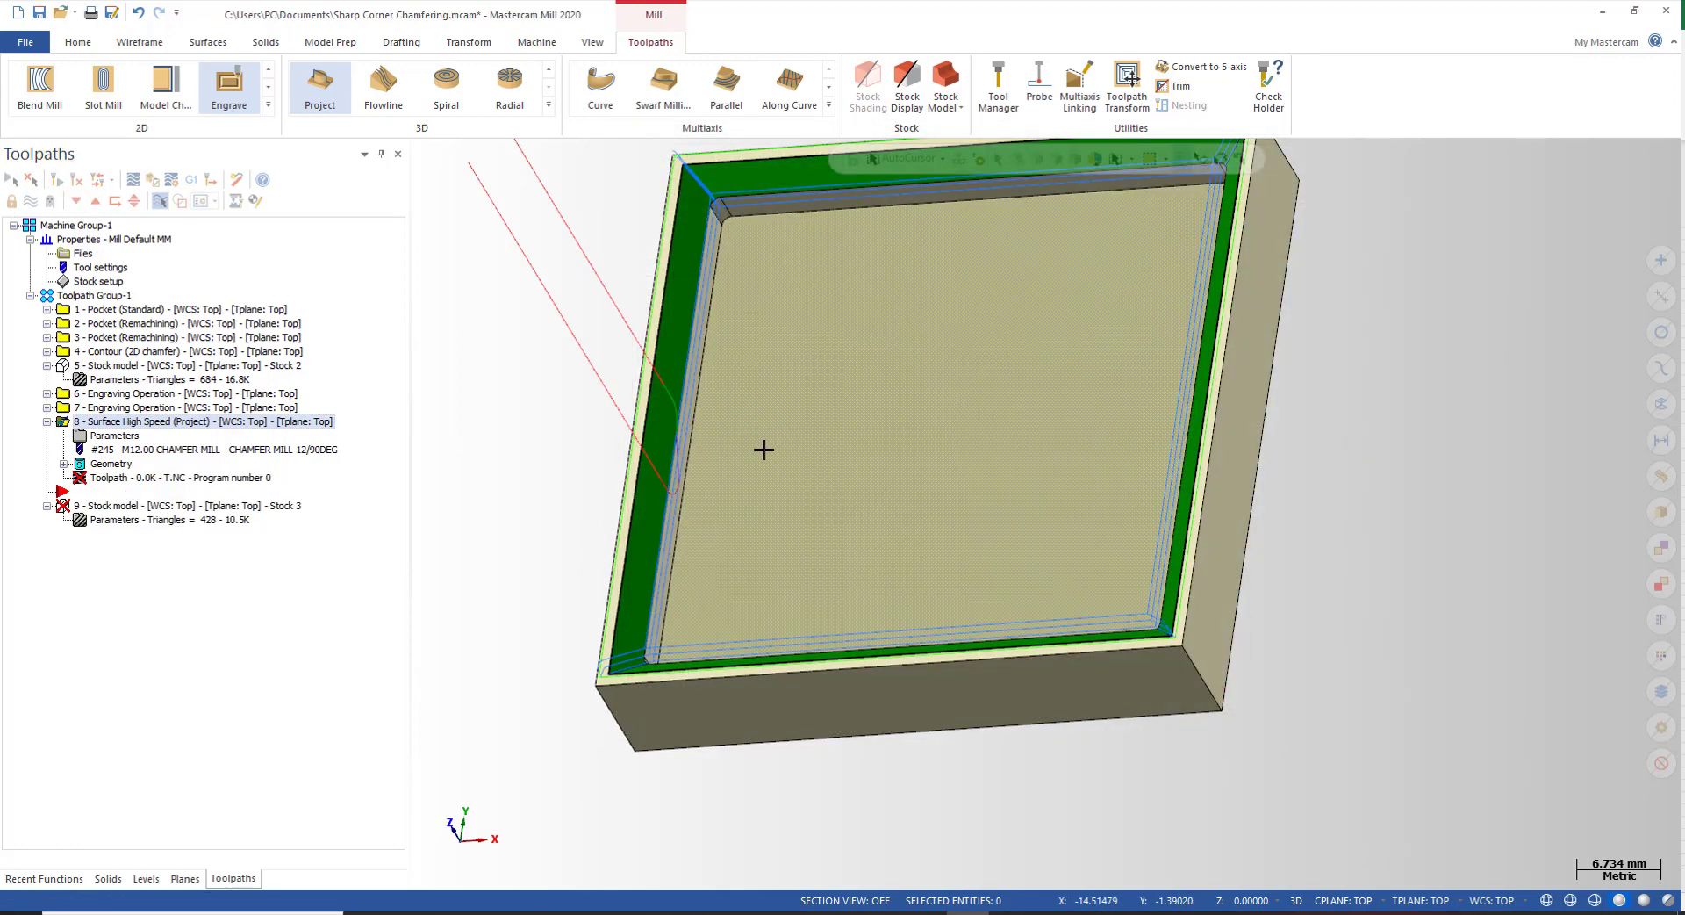
scroll(761, 449, down, 3)
mouse_move(747, 450)
middle_down()
mouse_move(669, 450)
mouse_move(672, 428)
mouse_move(853, 438)
mouse_move(960, 407)
mouse_move(959, 392)
middle_up()
scroll(751, 439, up, 3)
scroll(637, 212, up, 5)
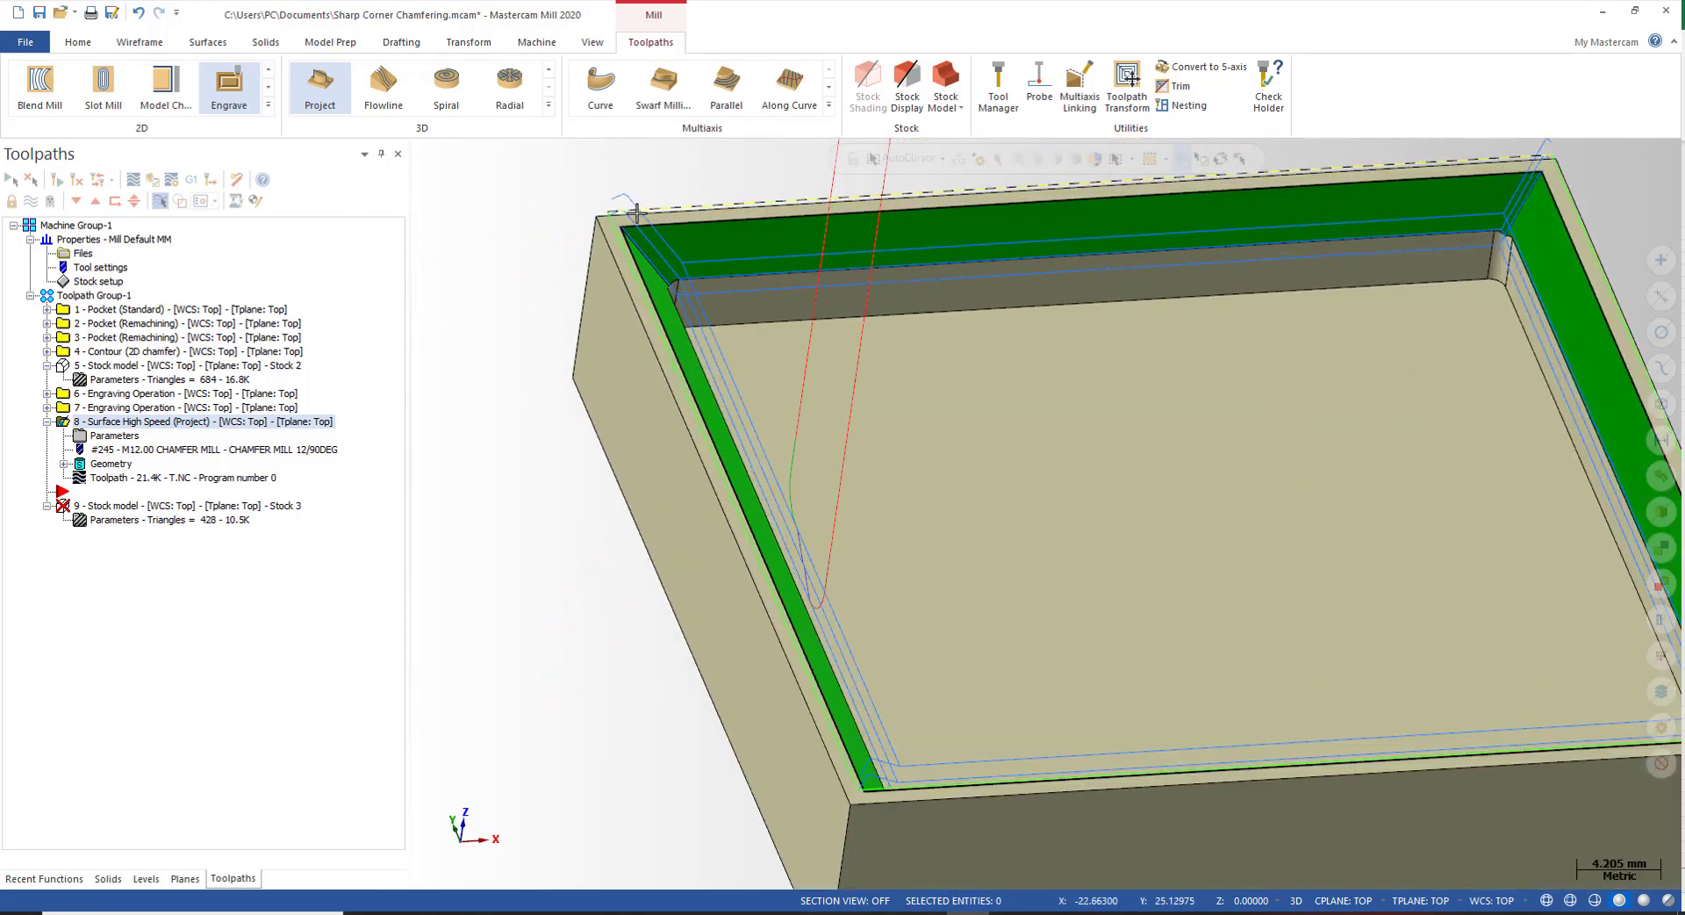
scroll(637, 211, up, 2)
middle_drag(636, 212, 585, 233)
scroll(587, 232, down, 4)
middle_drag(1031, 369, 676, 363)
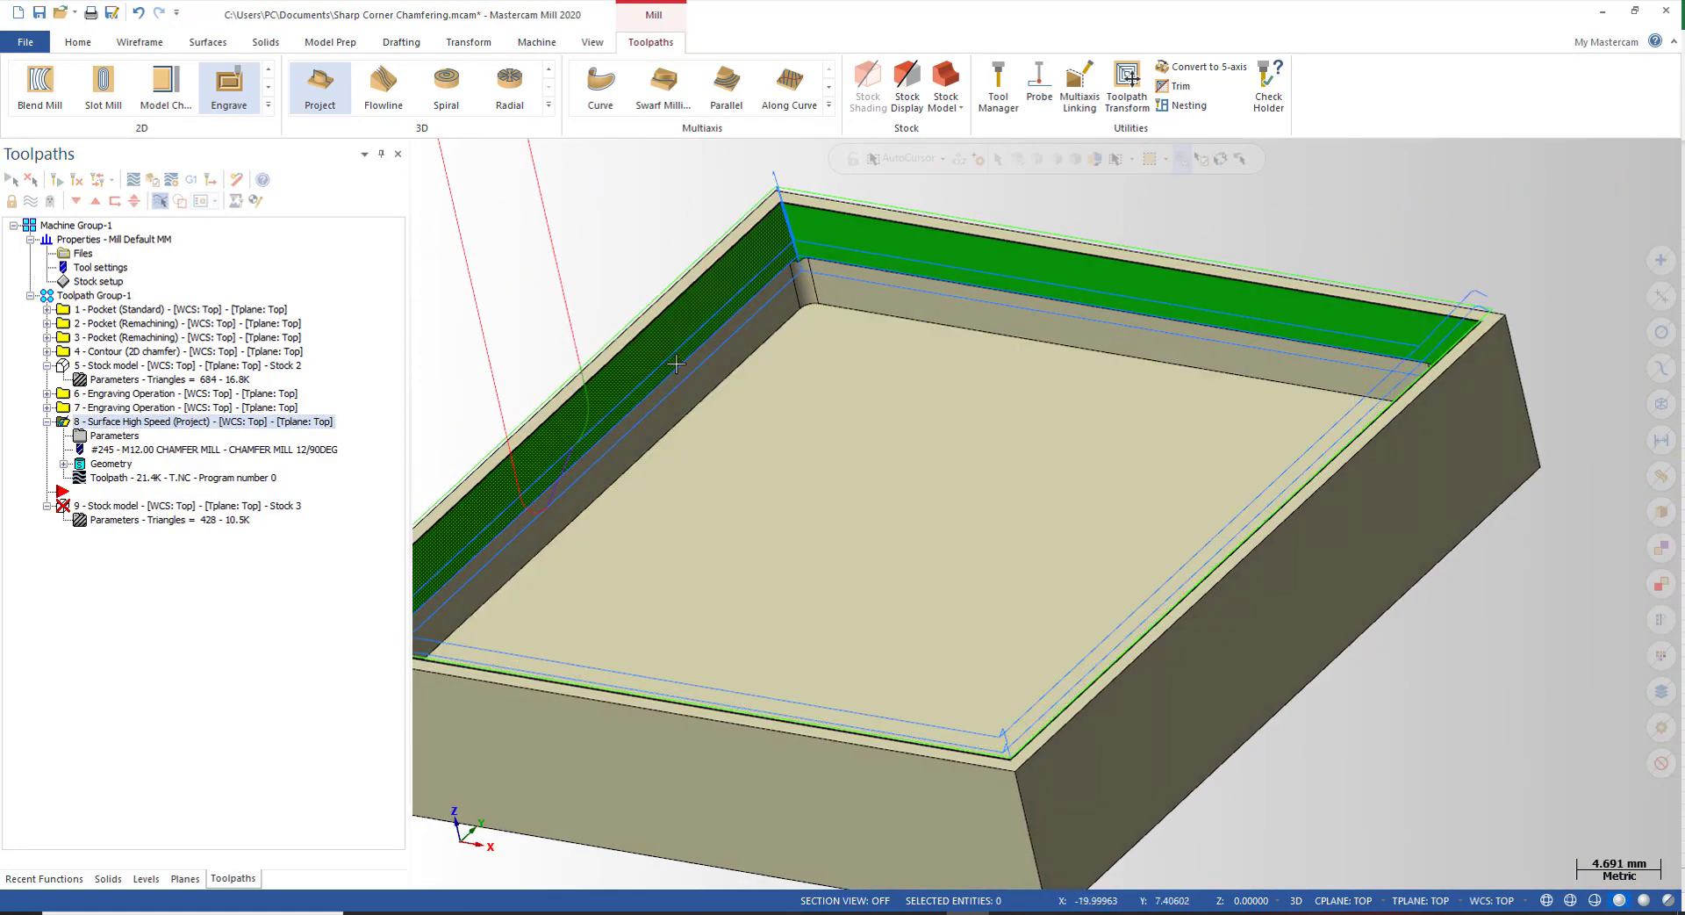
Set the number of depth cuts of surface project operation 8 to 1 and regenerate its toolpath
click(120, 423)
click(112, 435)
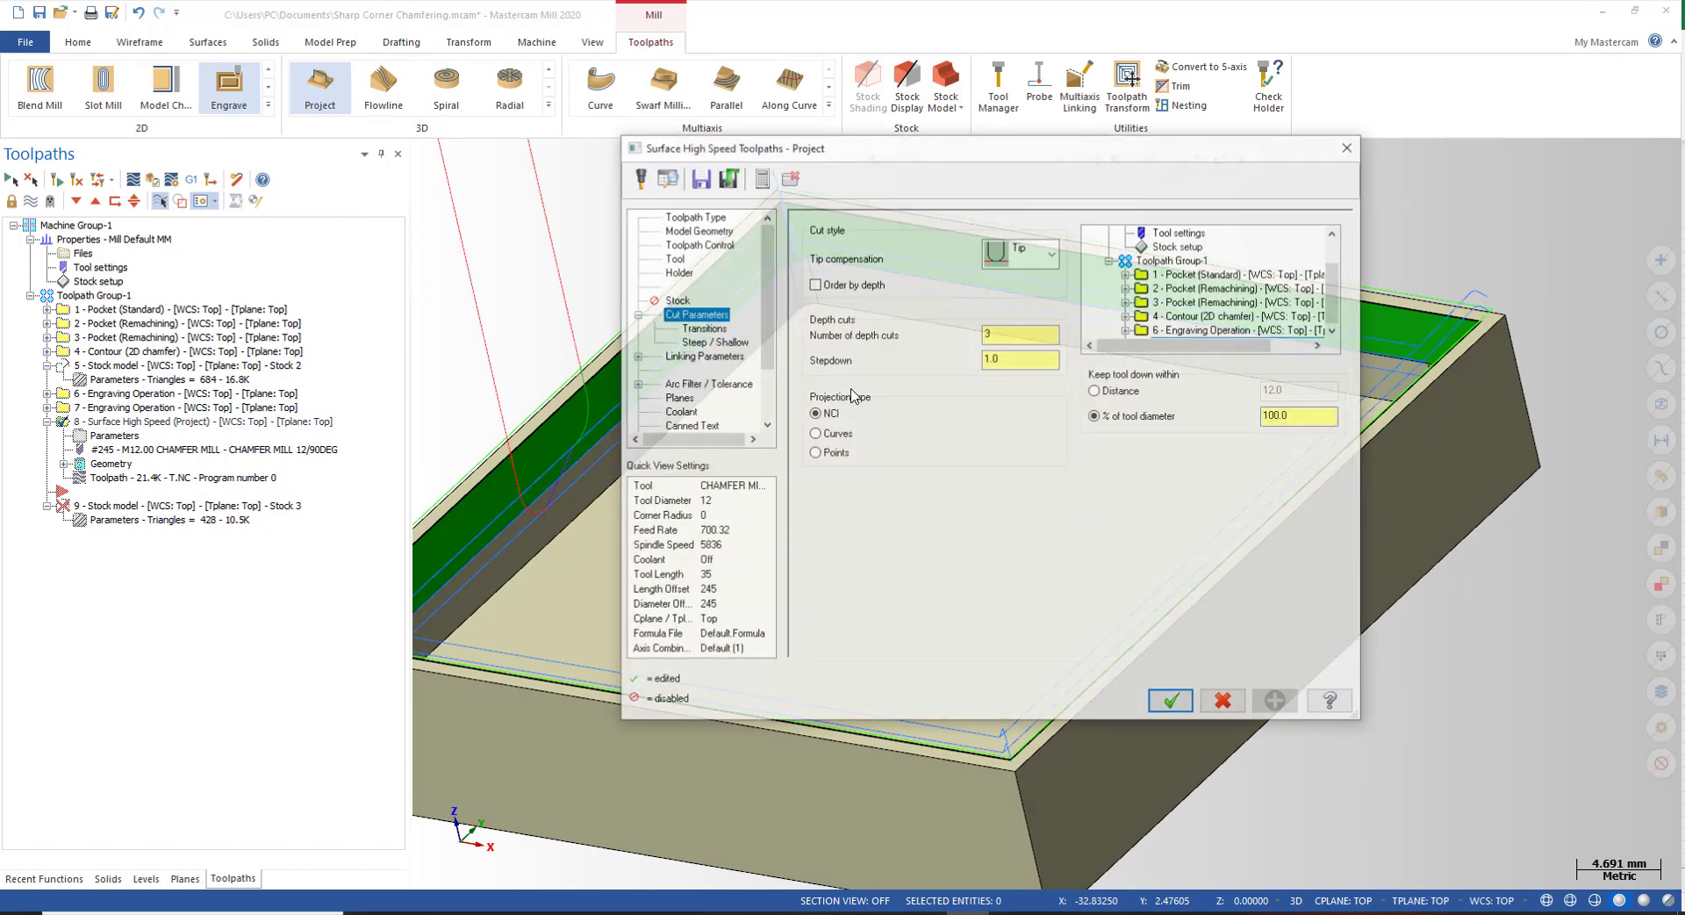
double_click(1005, 334)
text(1)
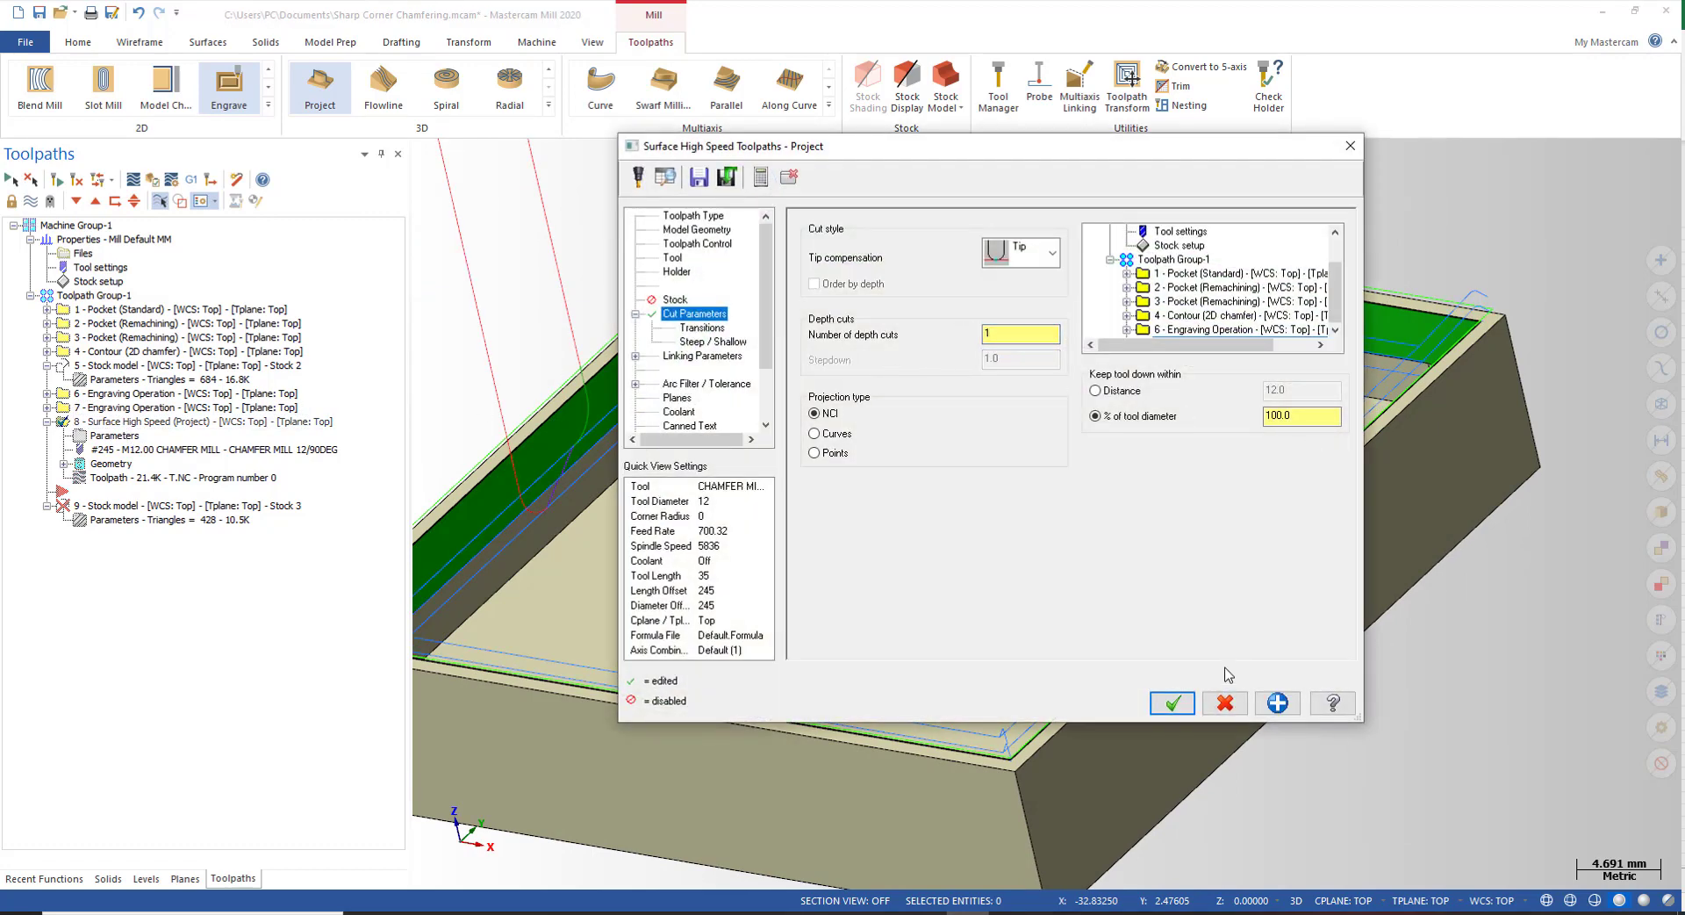
click(1176, 703)
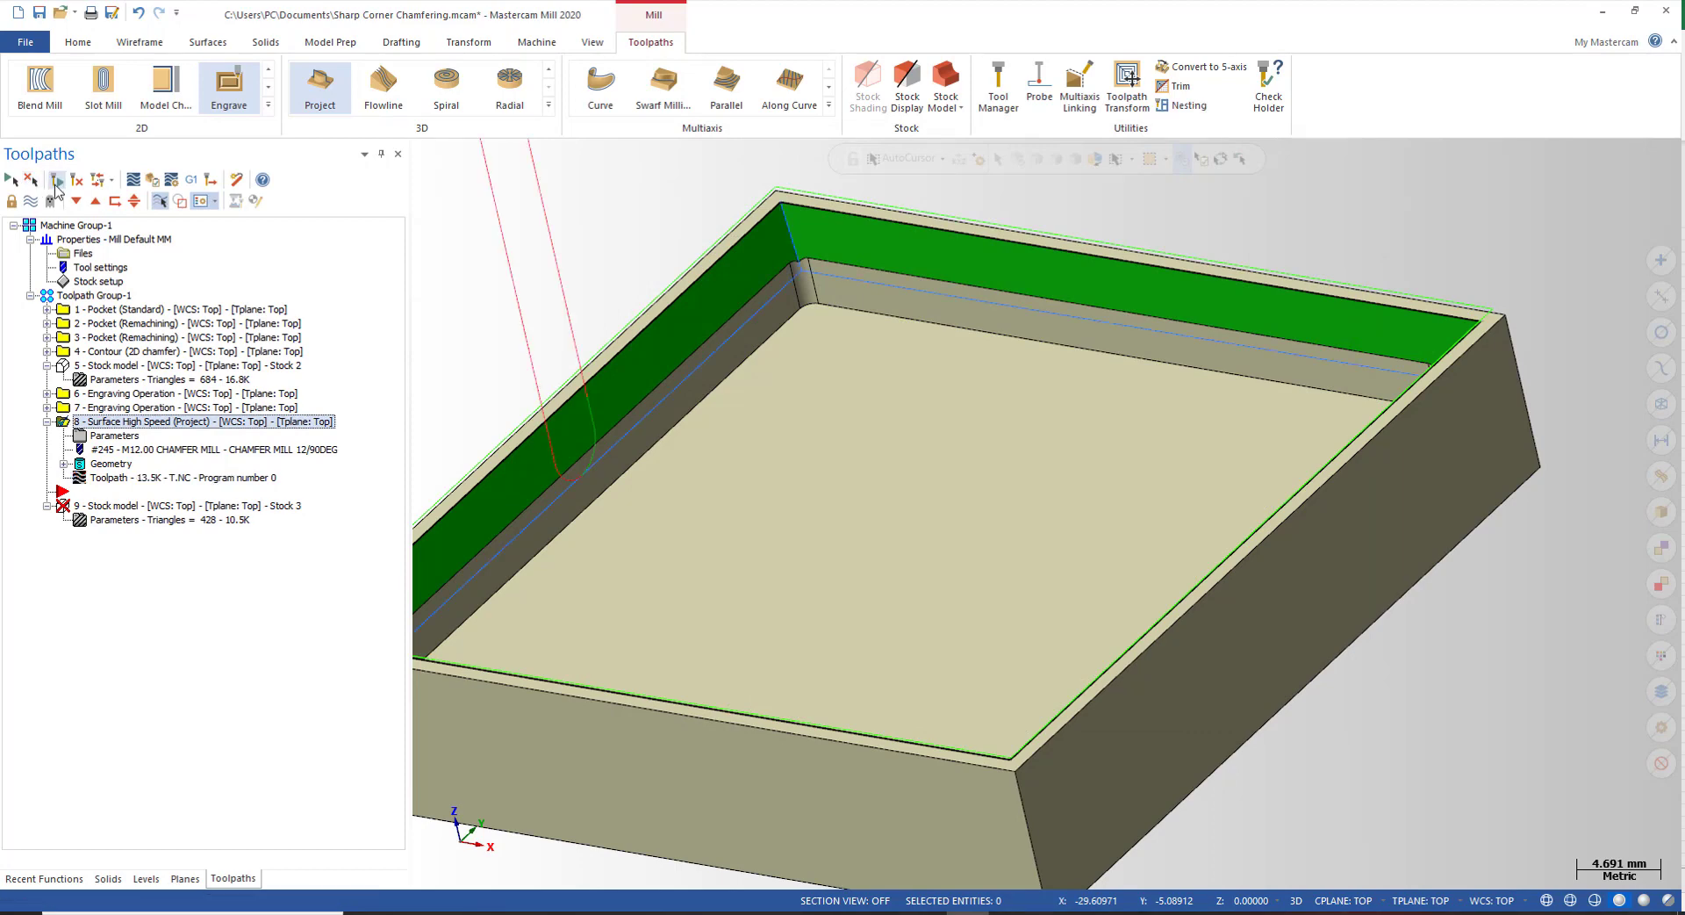
key(alt+1)
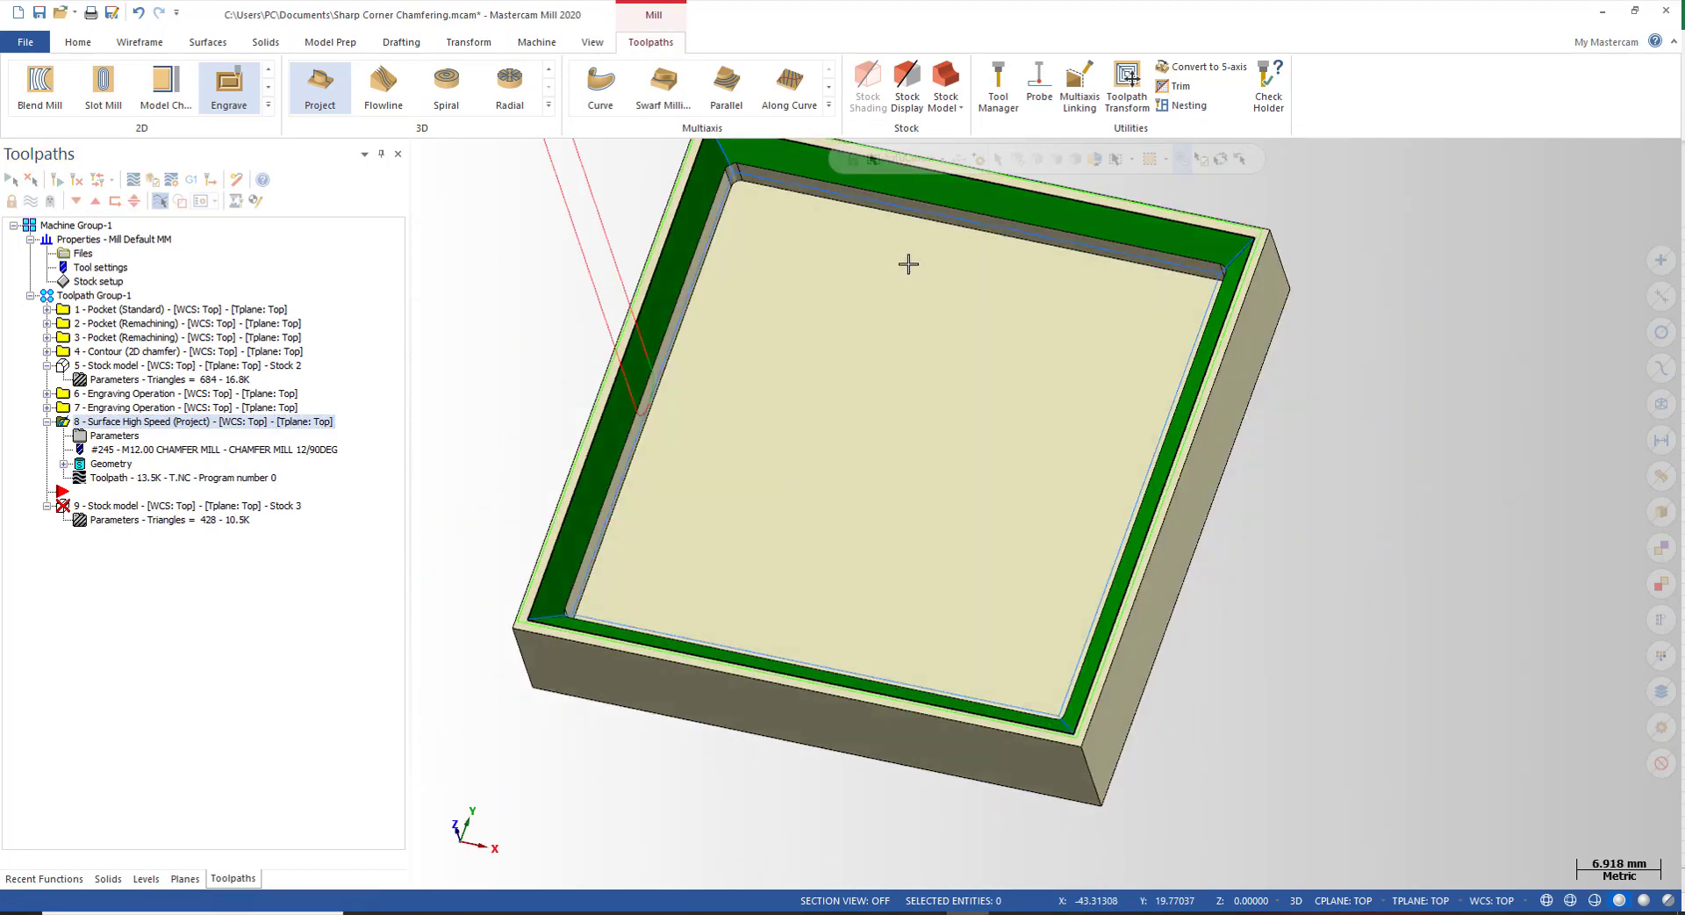
middle_drag(894, 432, 1026, 253)
scroll(1026, 252, up, 2)
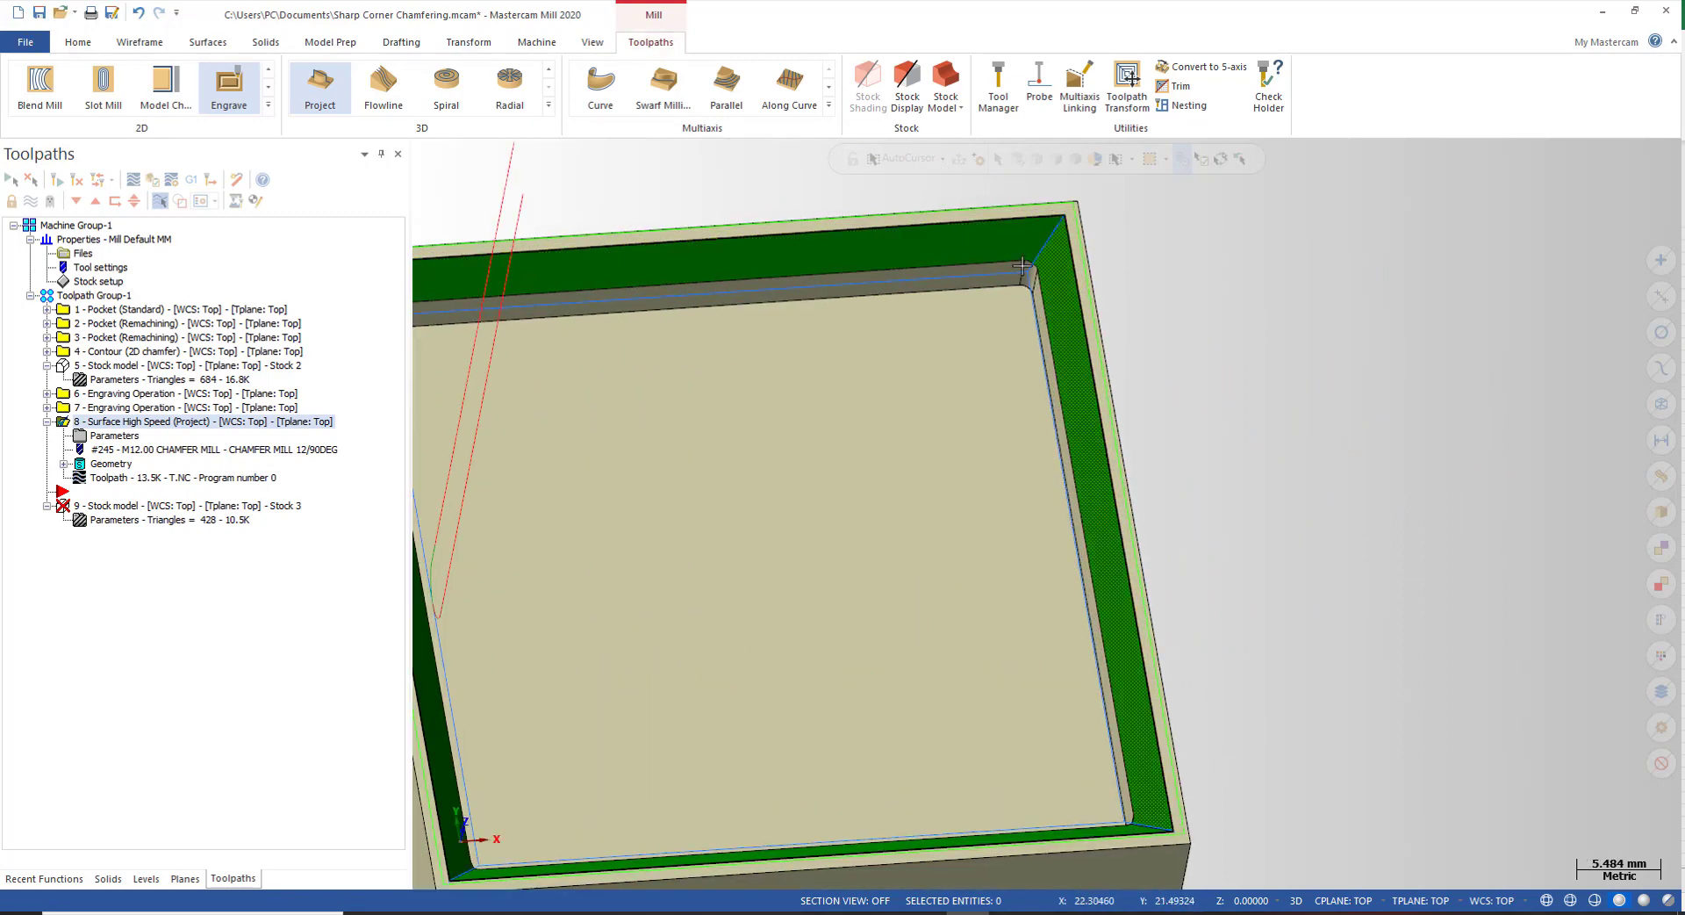
scroll(1364, 232, down, 2)
Move the insertion point below stock model operation 9 and regenerate that stock model
drag(62, 492, 65, 516)
click(48, 423)
click(115, 410)
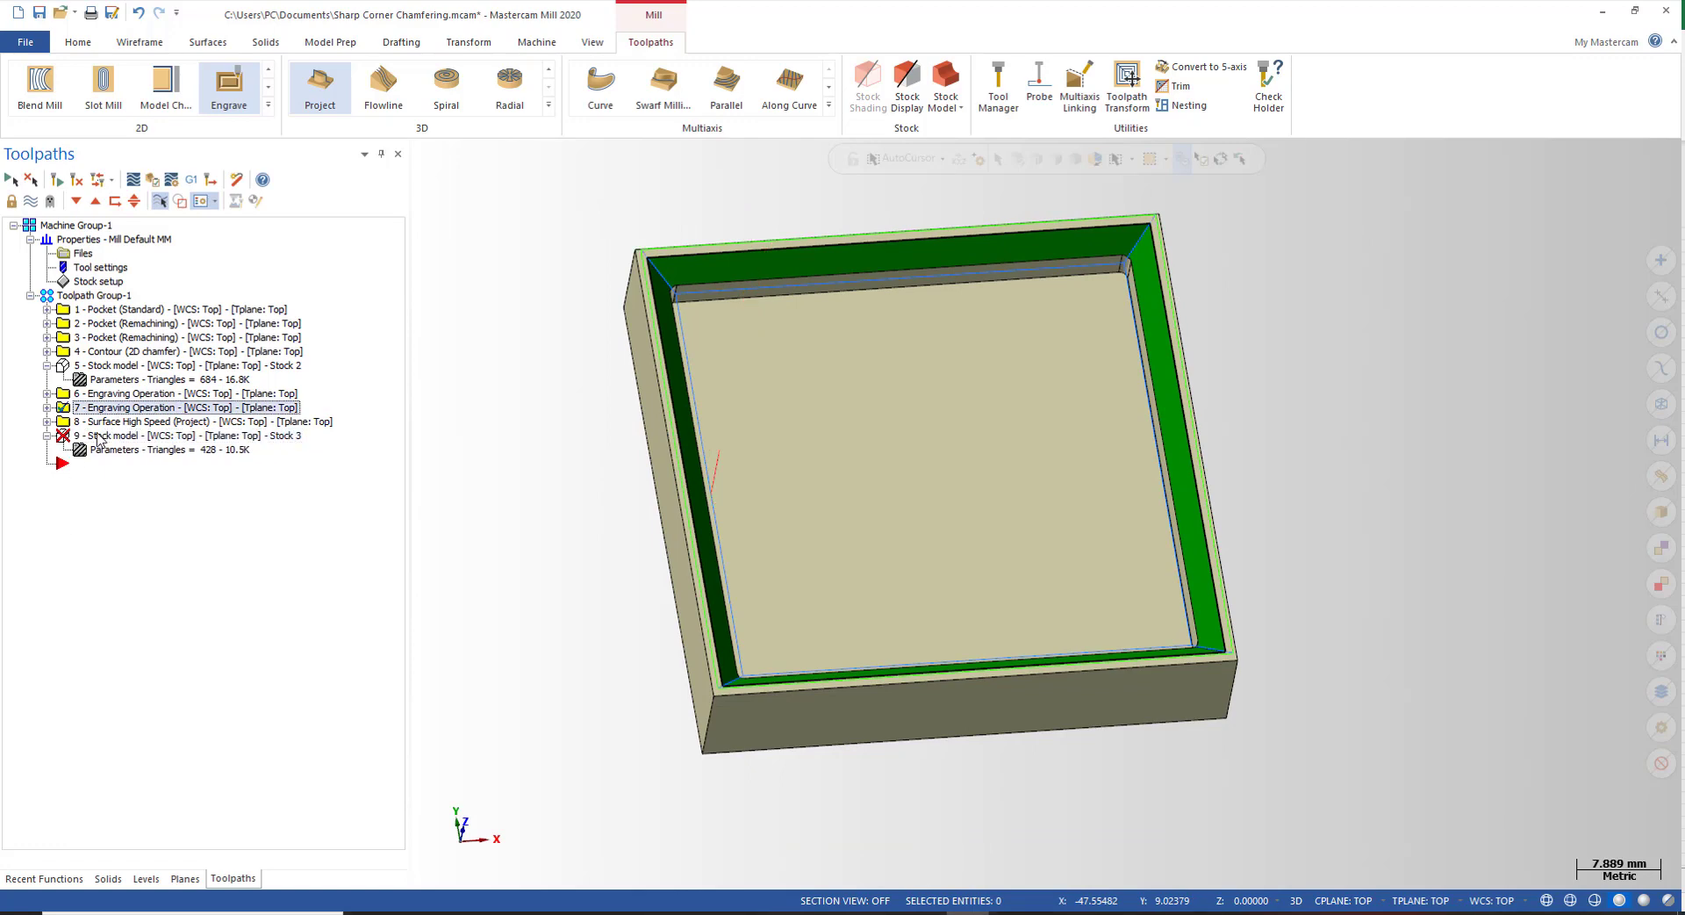
click(96, 433)
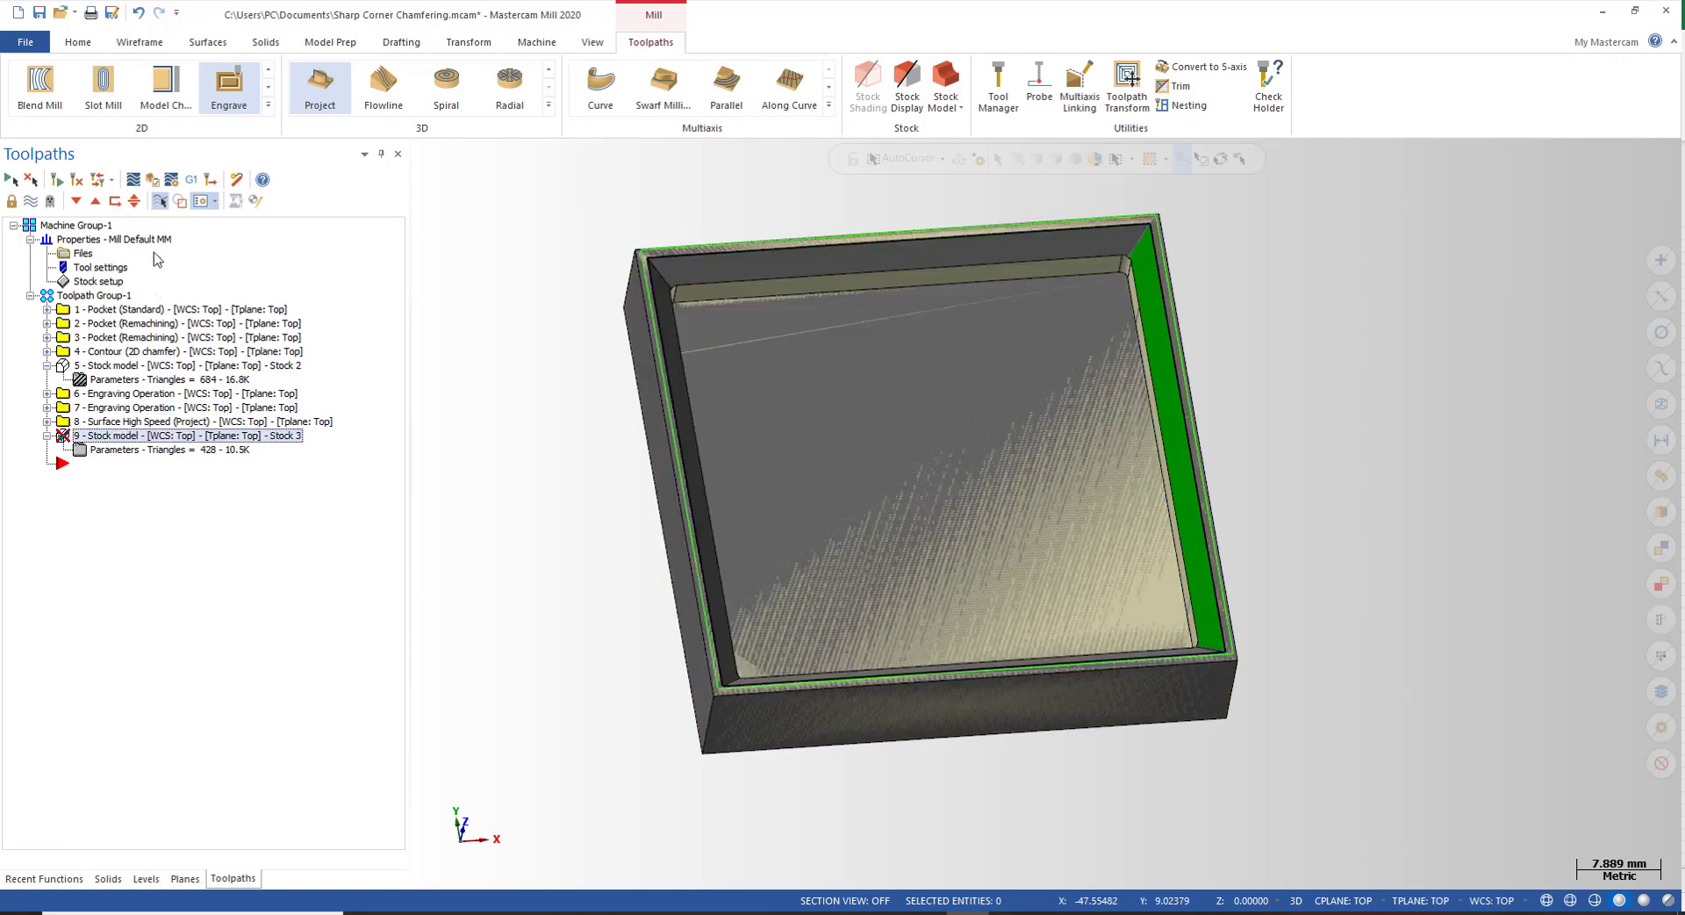
click(58, 180)
Compare the toolpaths of surface project operation 8 and engraving operation 7 around the pocket from several angles
click(207, 423)
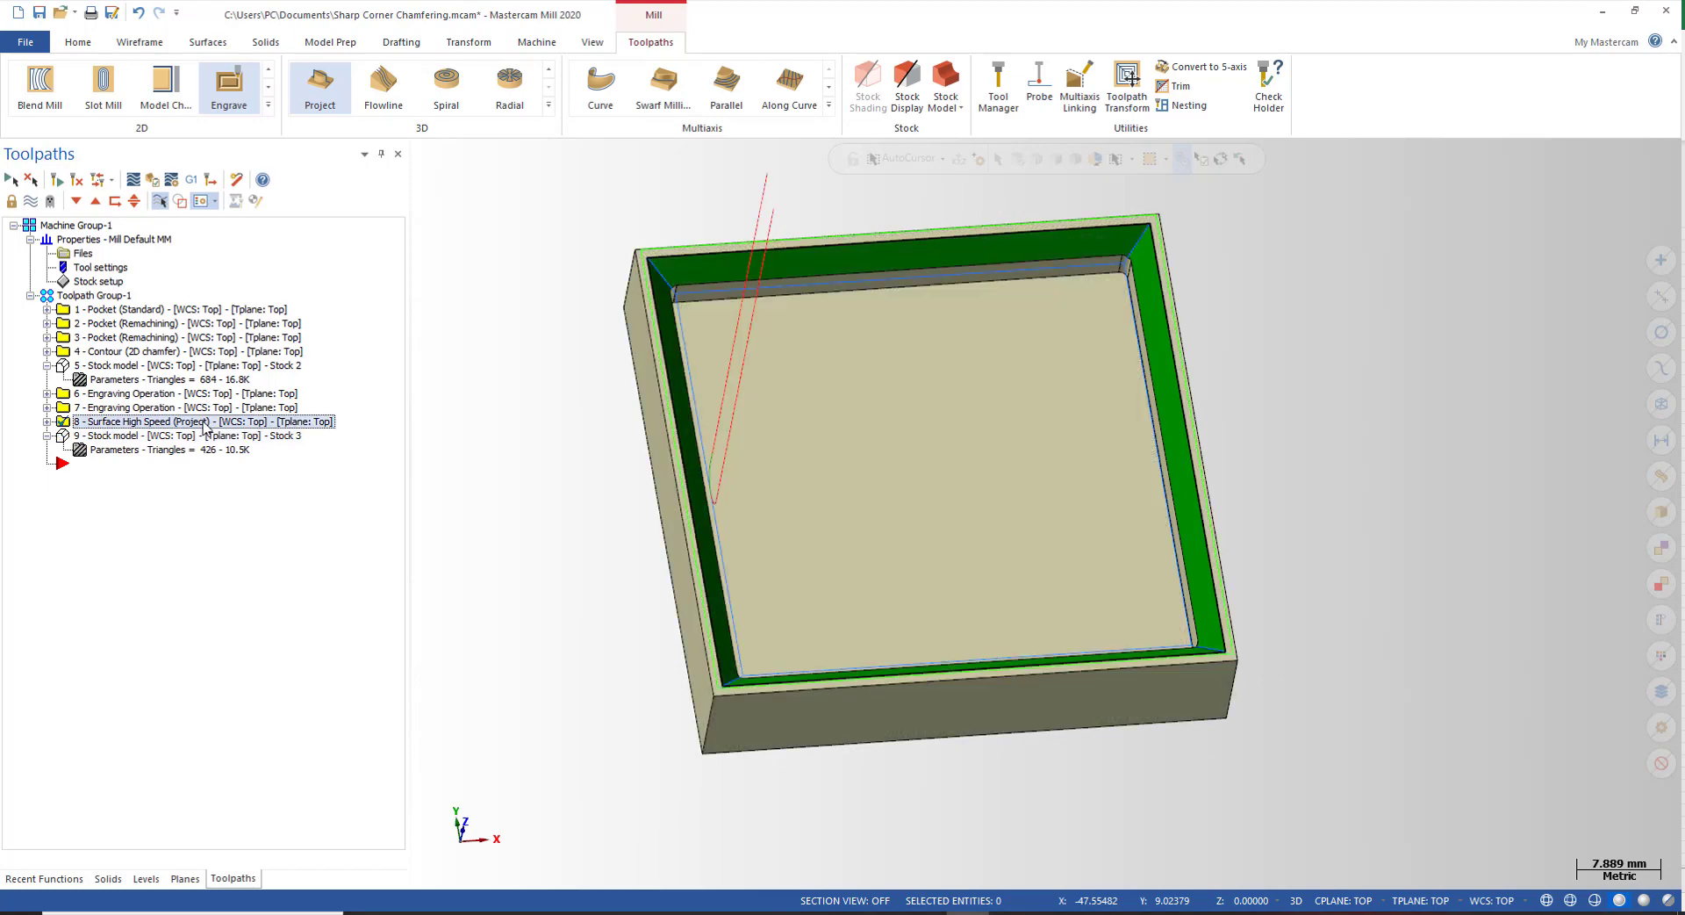
middle_drag(1037, 443, 935, 419)
click(179, 410)
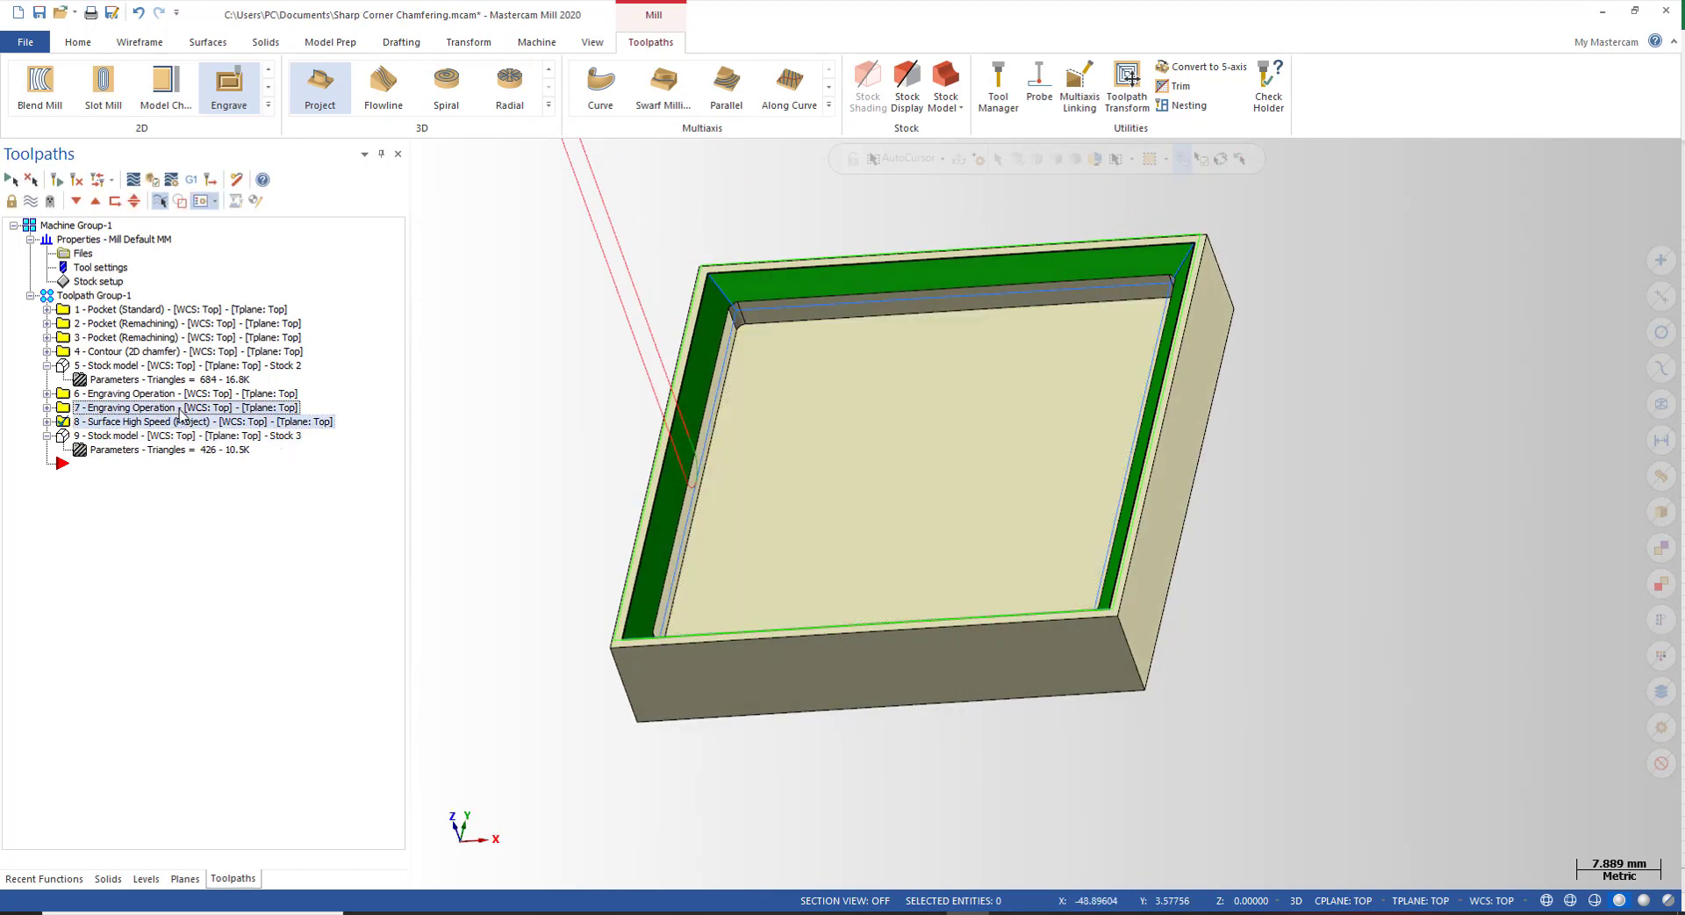
middle_drag(822, 270, 940, 342)
key(alt)
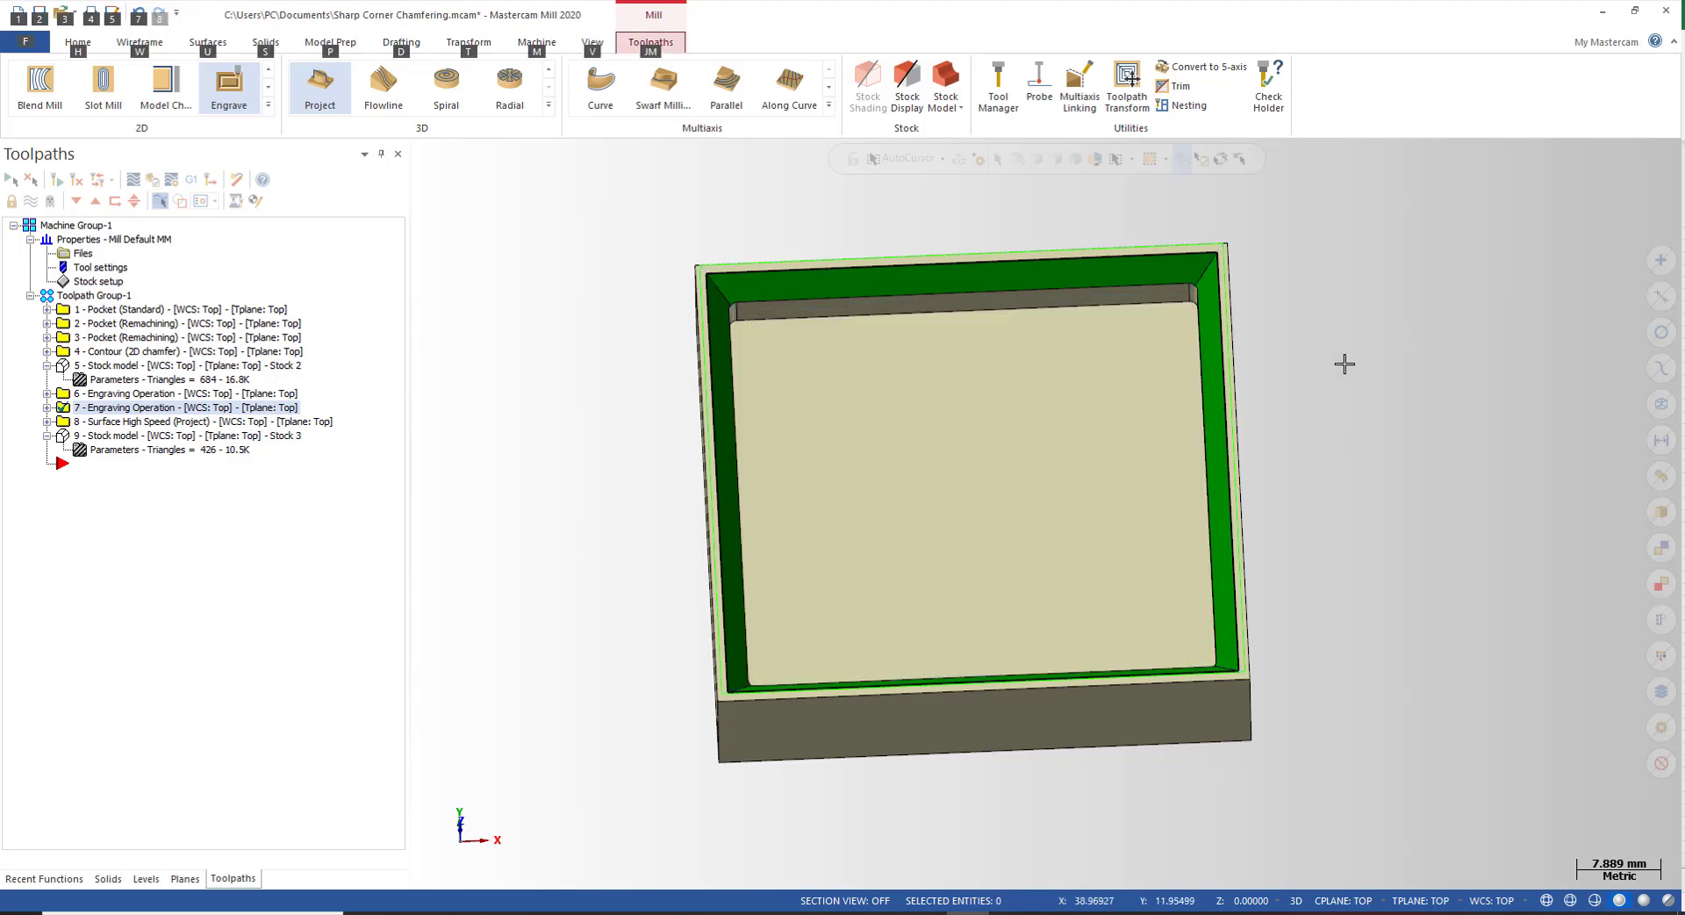
mouse_move(1343, 361)
middle_down()
mouse_move(1189, 395)
mouse_move(1260, 403)
mouse_move(1347, 350)
mouse_move(1317, 346)
middle_up()
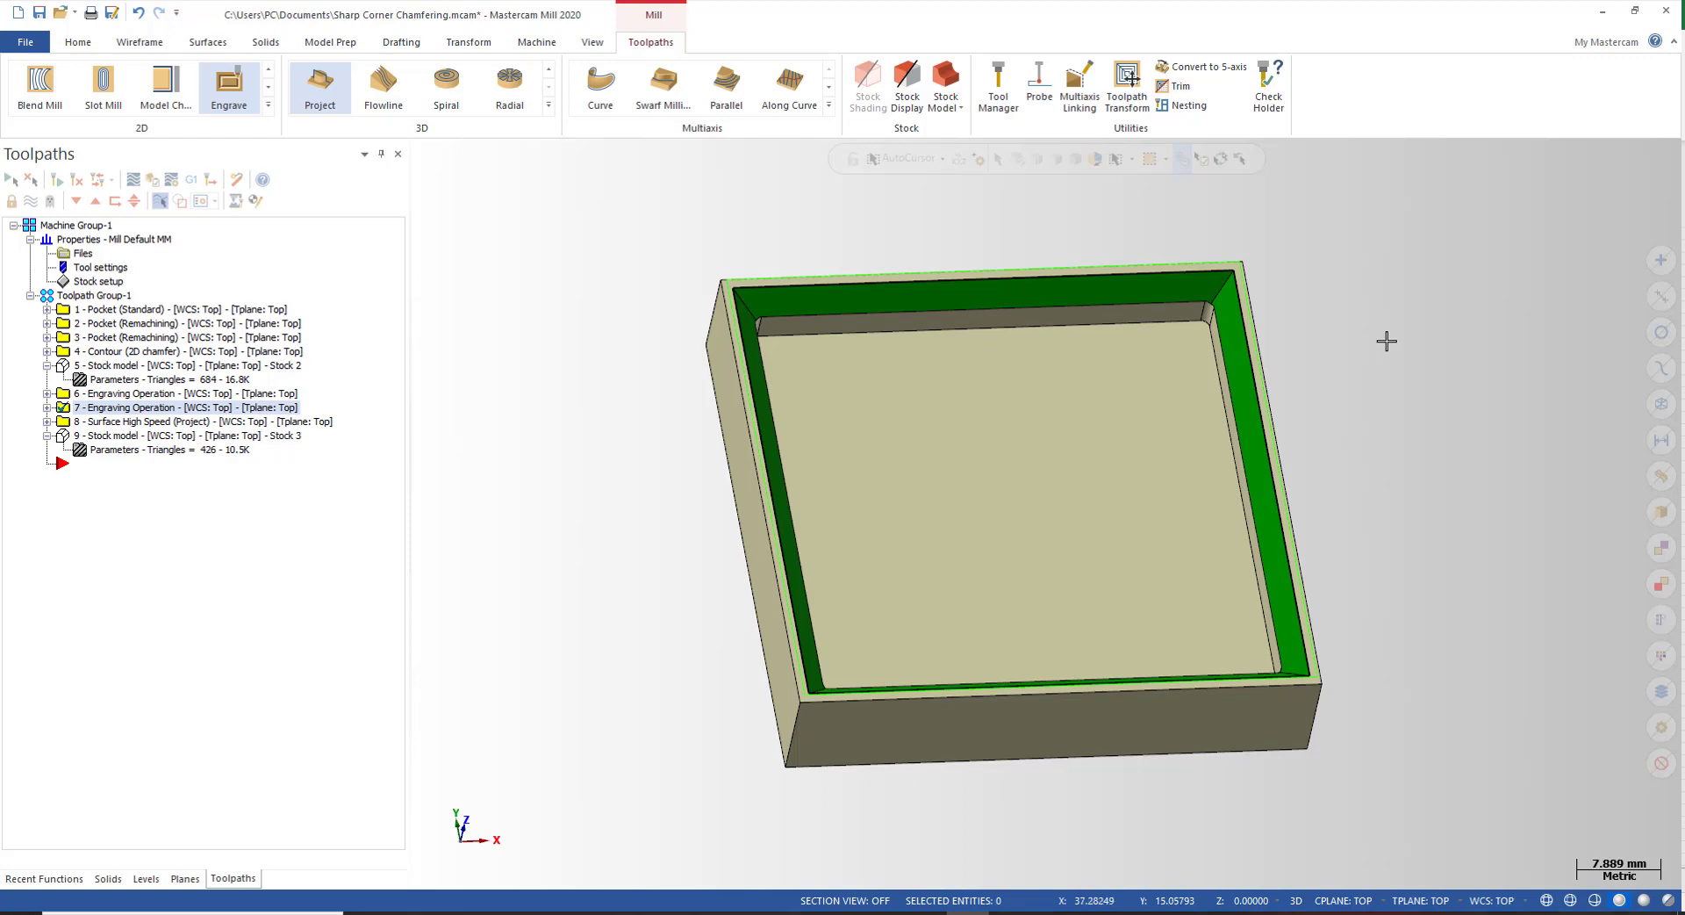
middle_drag(1385, 342, 1316, 362)
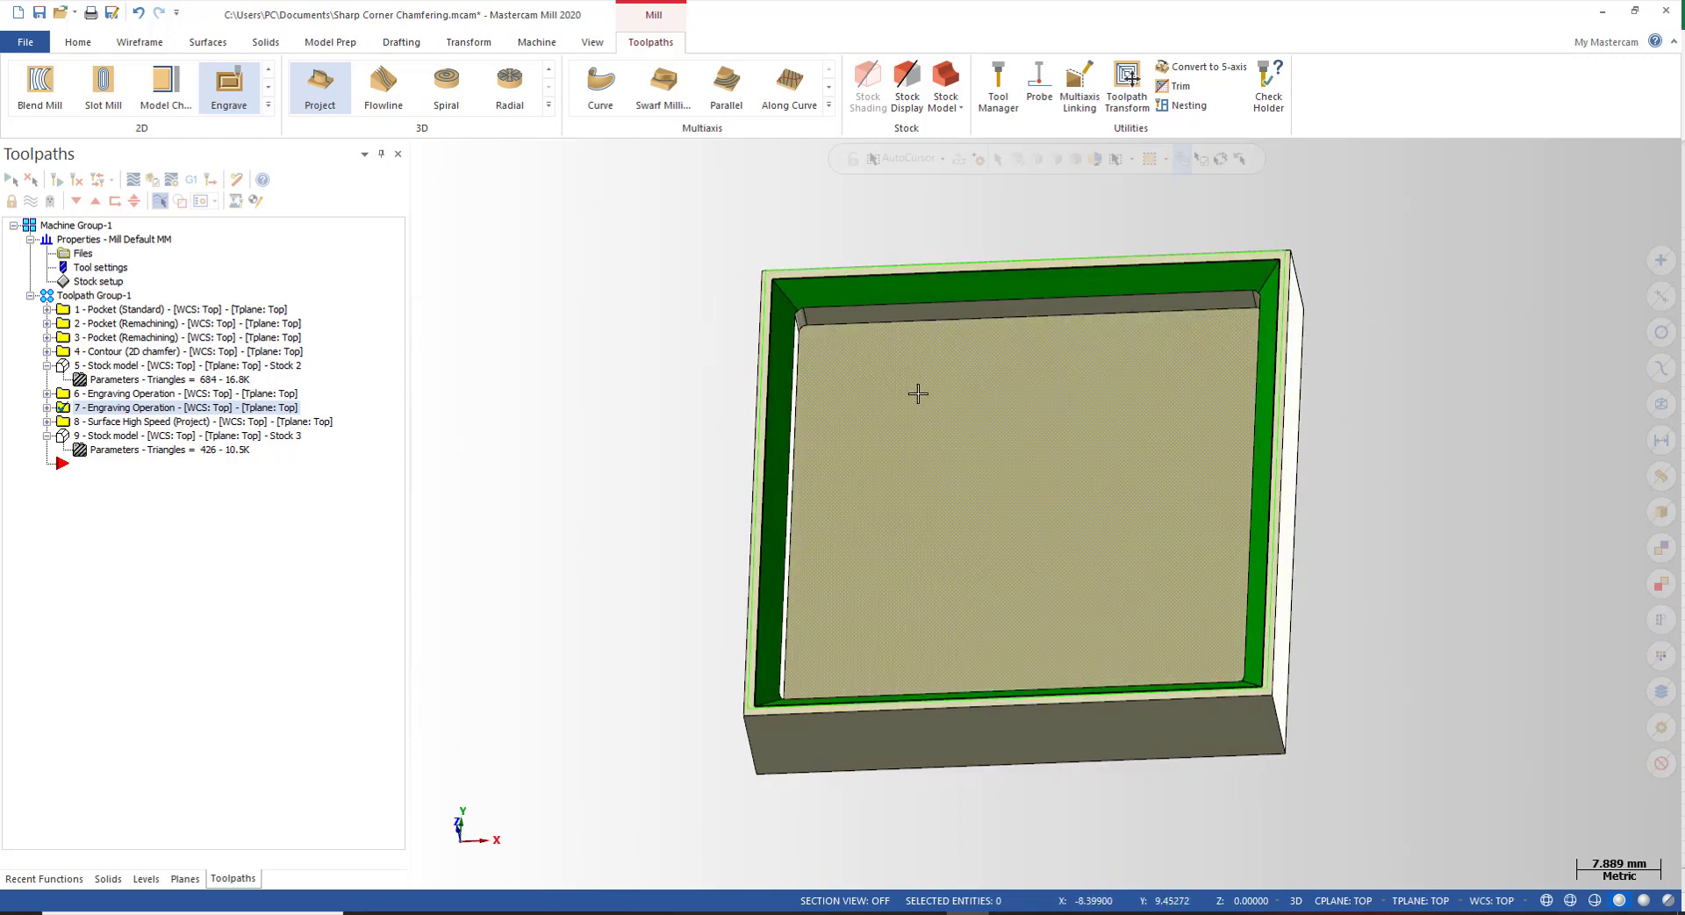
scroll(783, 288, up, 2)
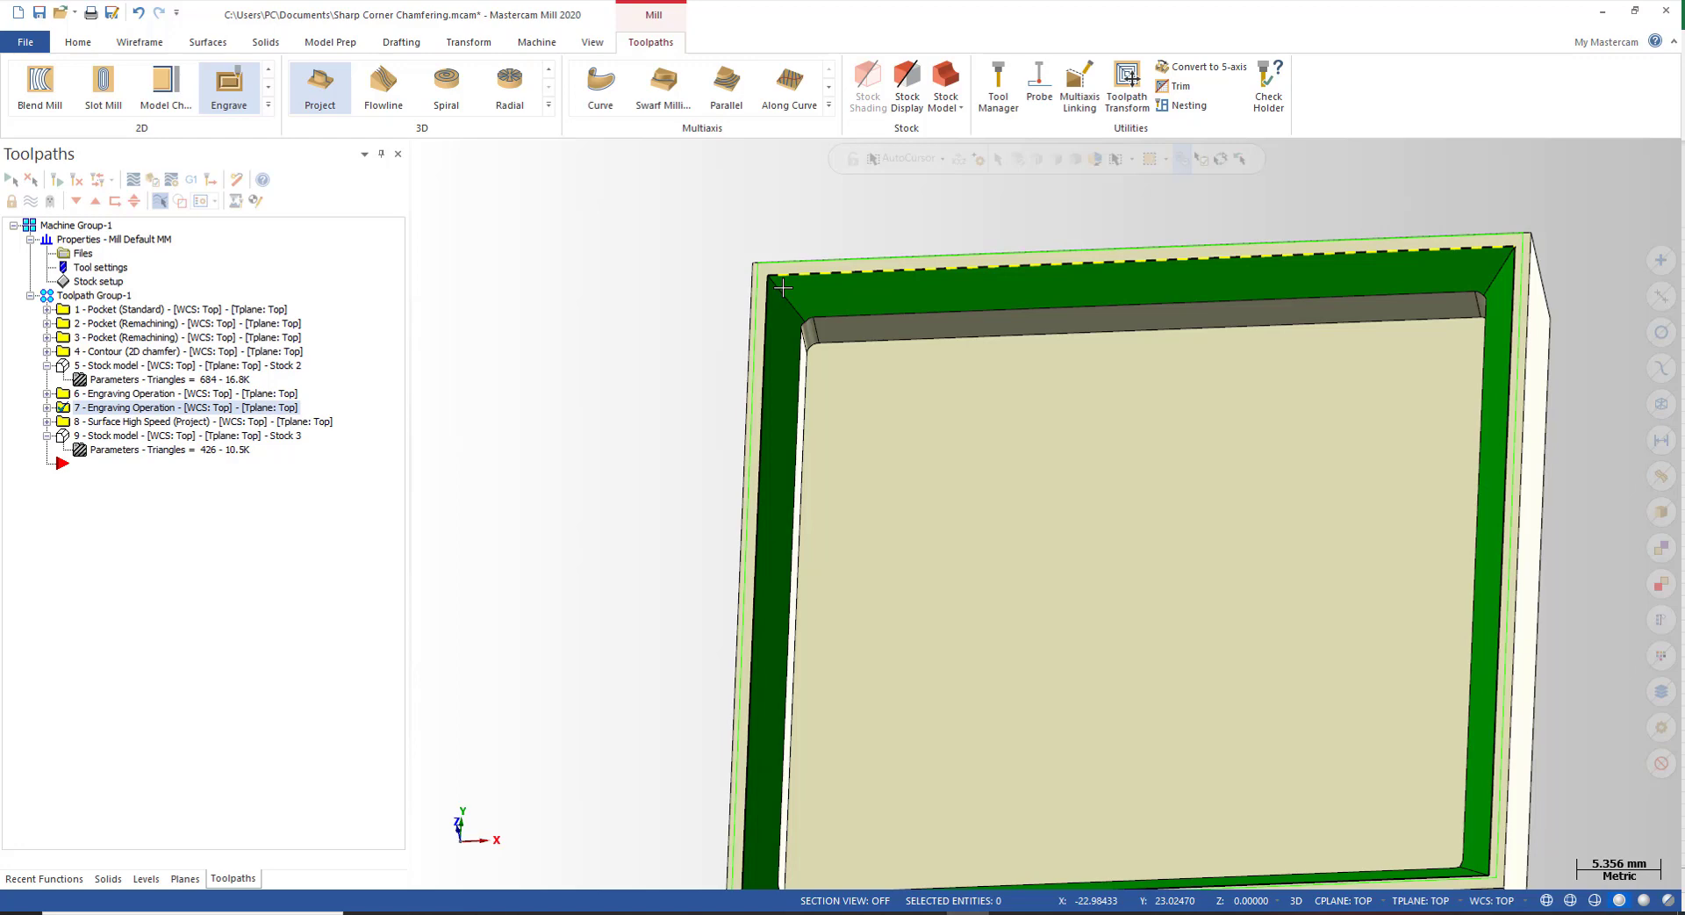
mouse_move(820, 433)
middle_down()
mouse_move(646, 440)
mouse_move(741, 436)
mouse_move(688, 425)
middle_up()
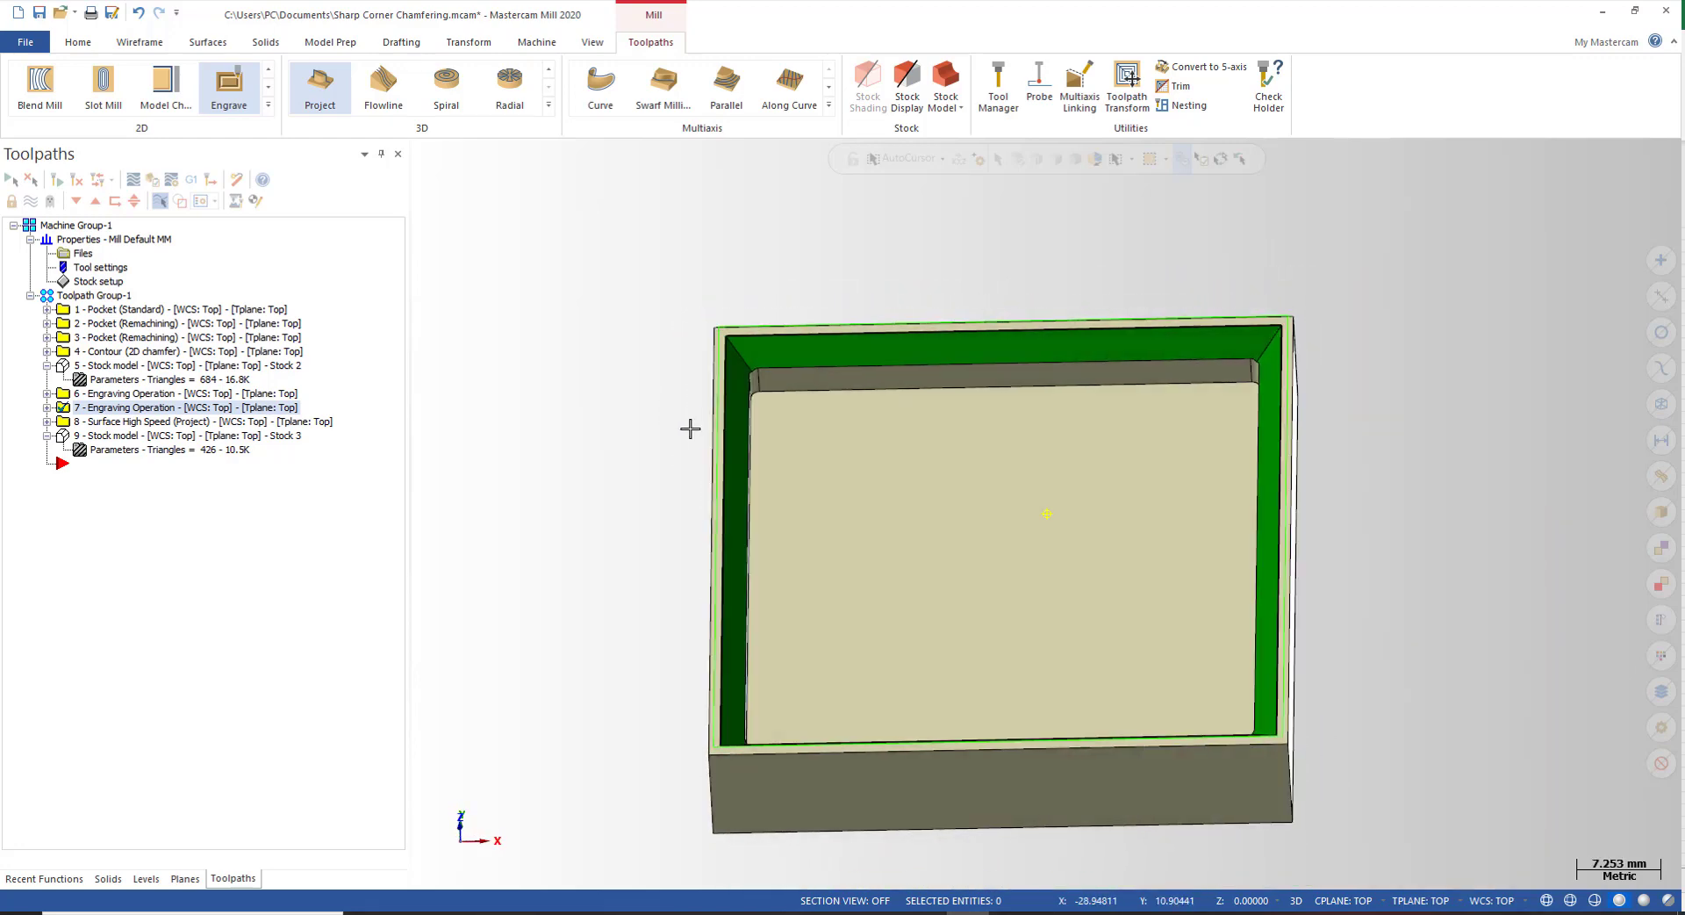
click(270, 107)
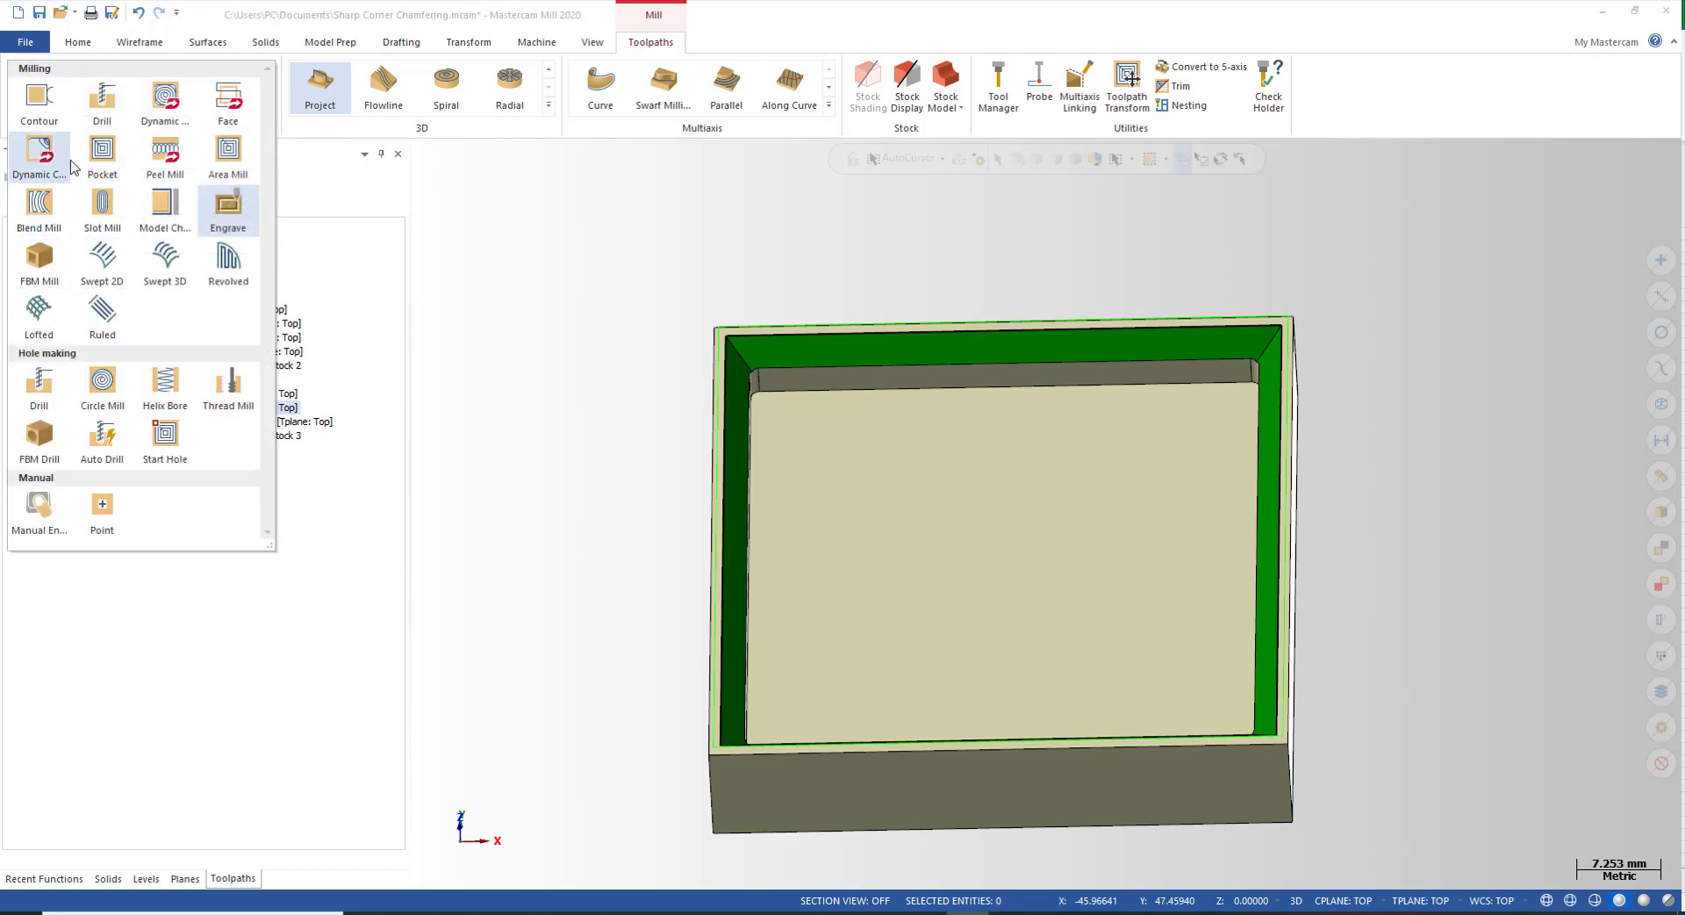
click(44, 103)
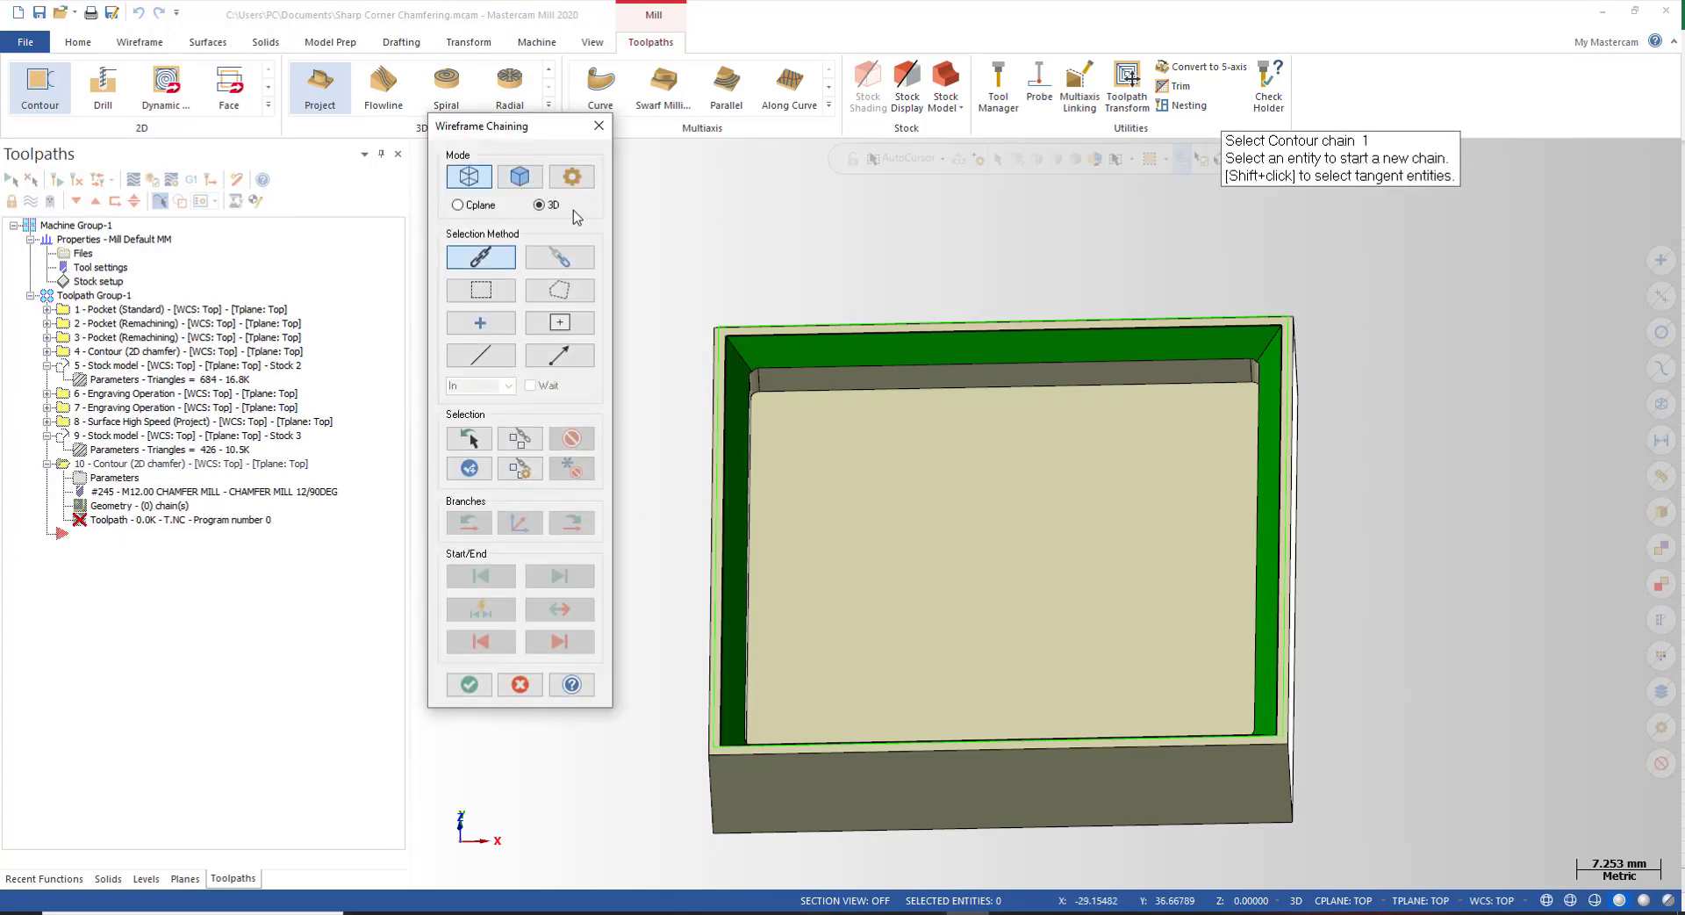
middle_drag(646, 288, 782, 257)
key(alt+1)
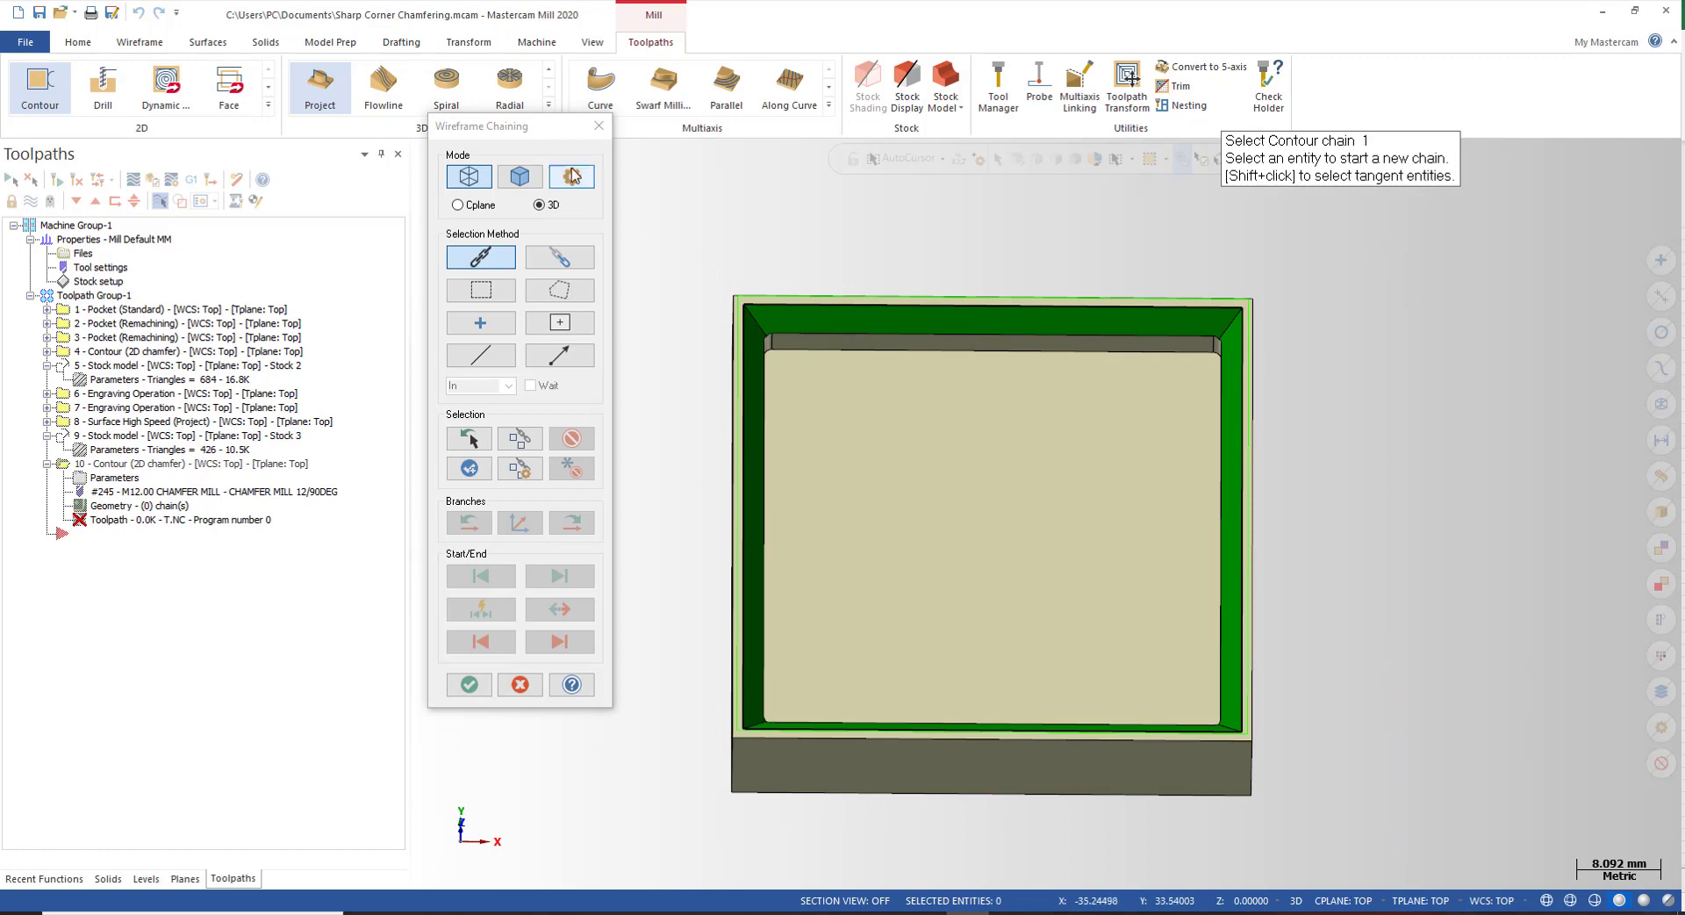
click(598, 126)
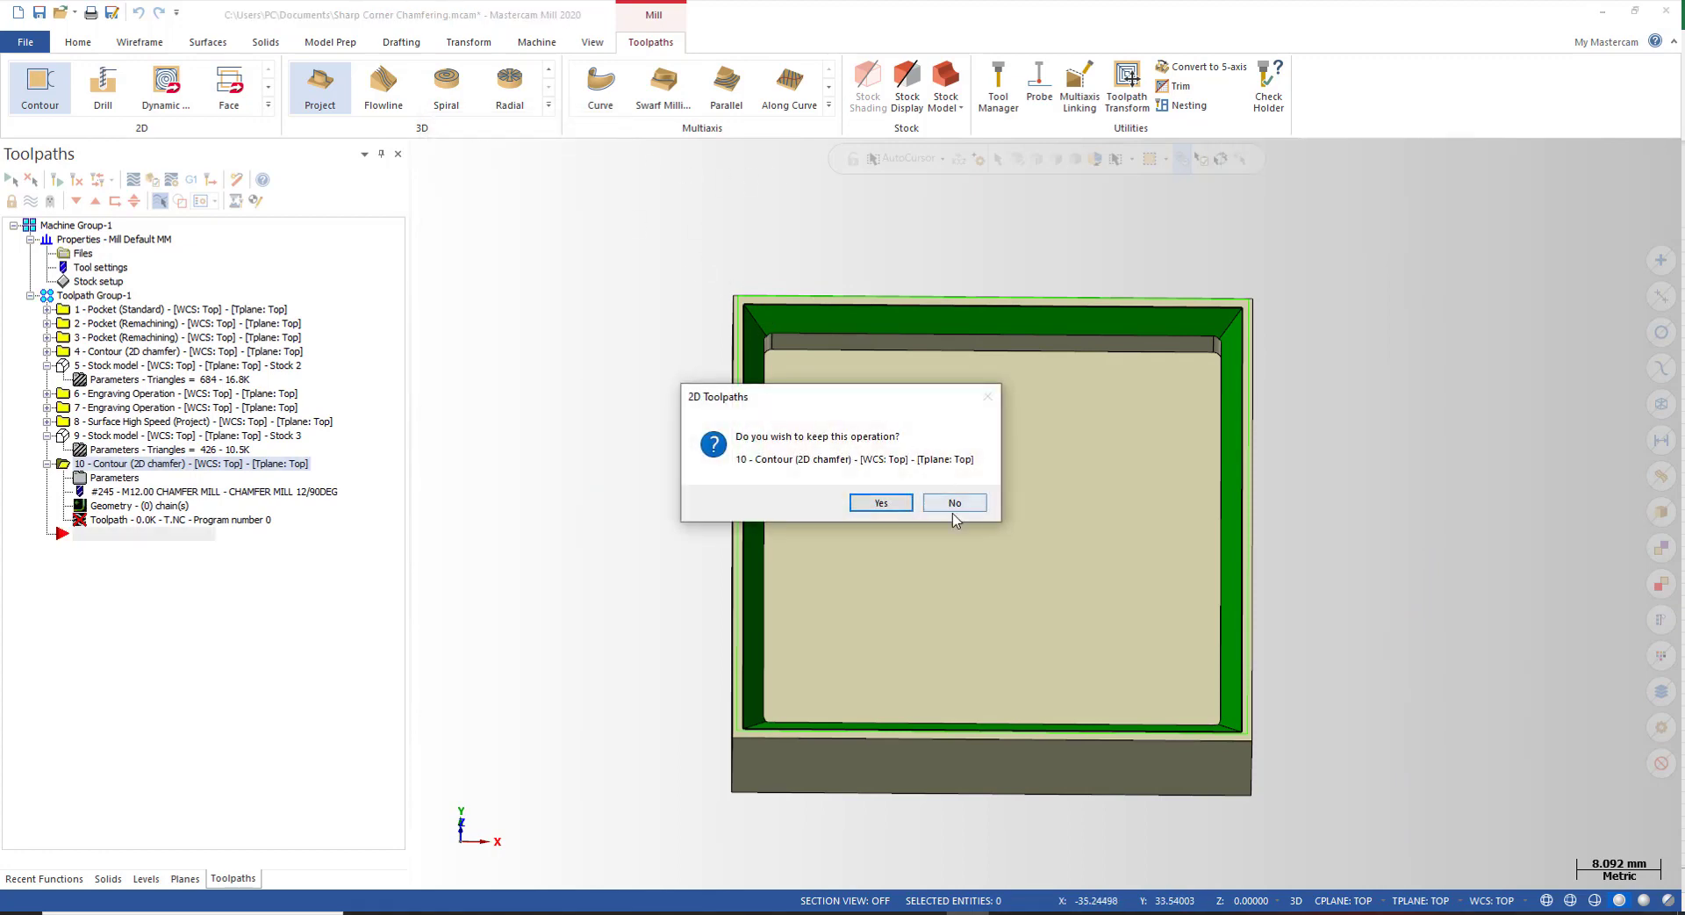
click(953, 510)
Use Curve One Edge to create curves on the sloped corner edges at both ends of one chamfered pocket wall
click(141, 43)
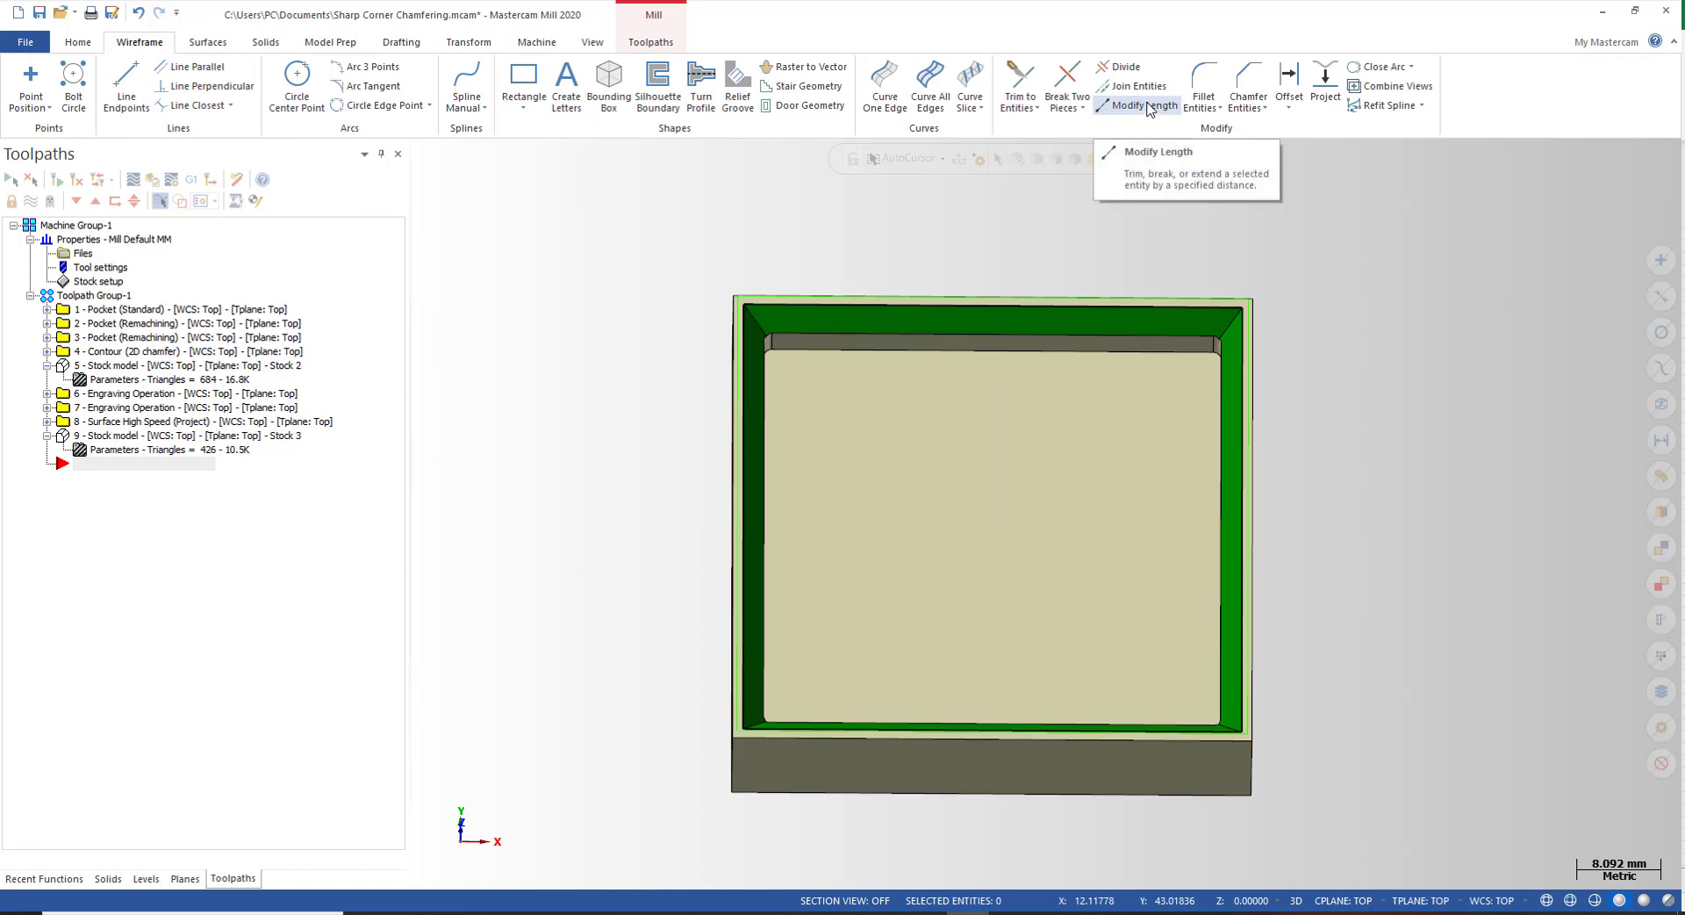
click(885, 88)
scroll(781, 246, up, 2)
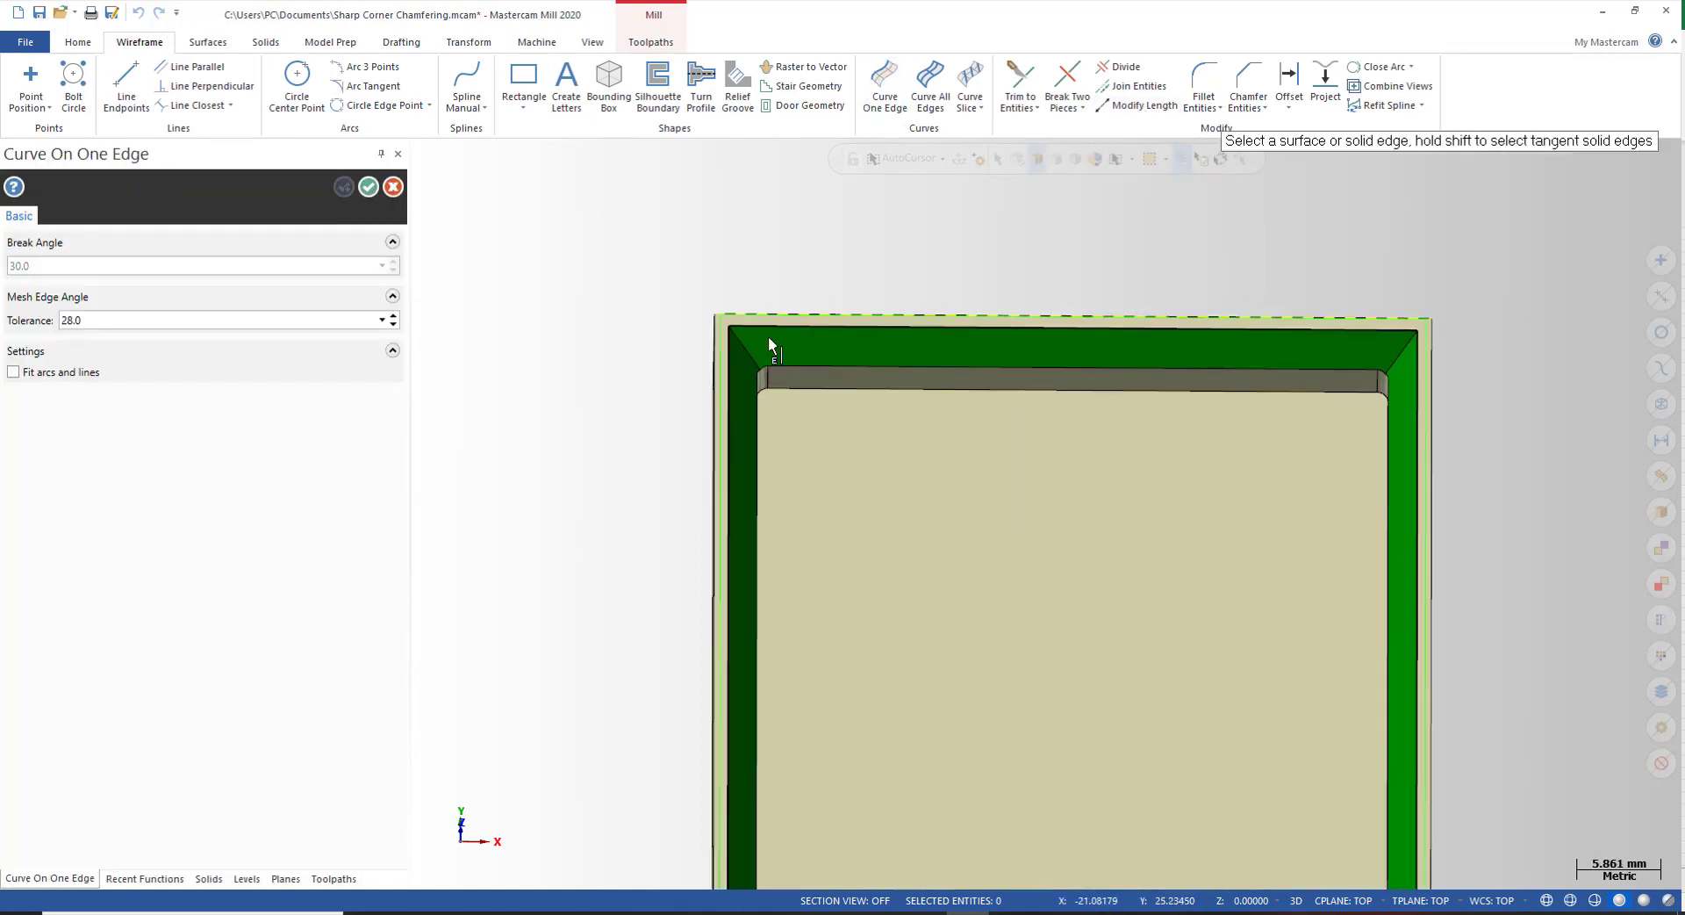
click(752, 353)
scroll(831, 233, down, 3)
middle_drag(832, 233, 1123, 312)
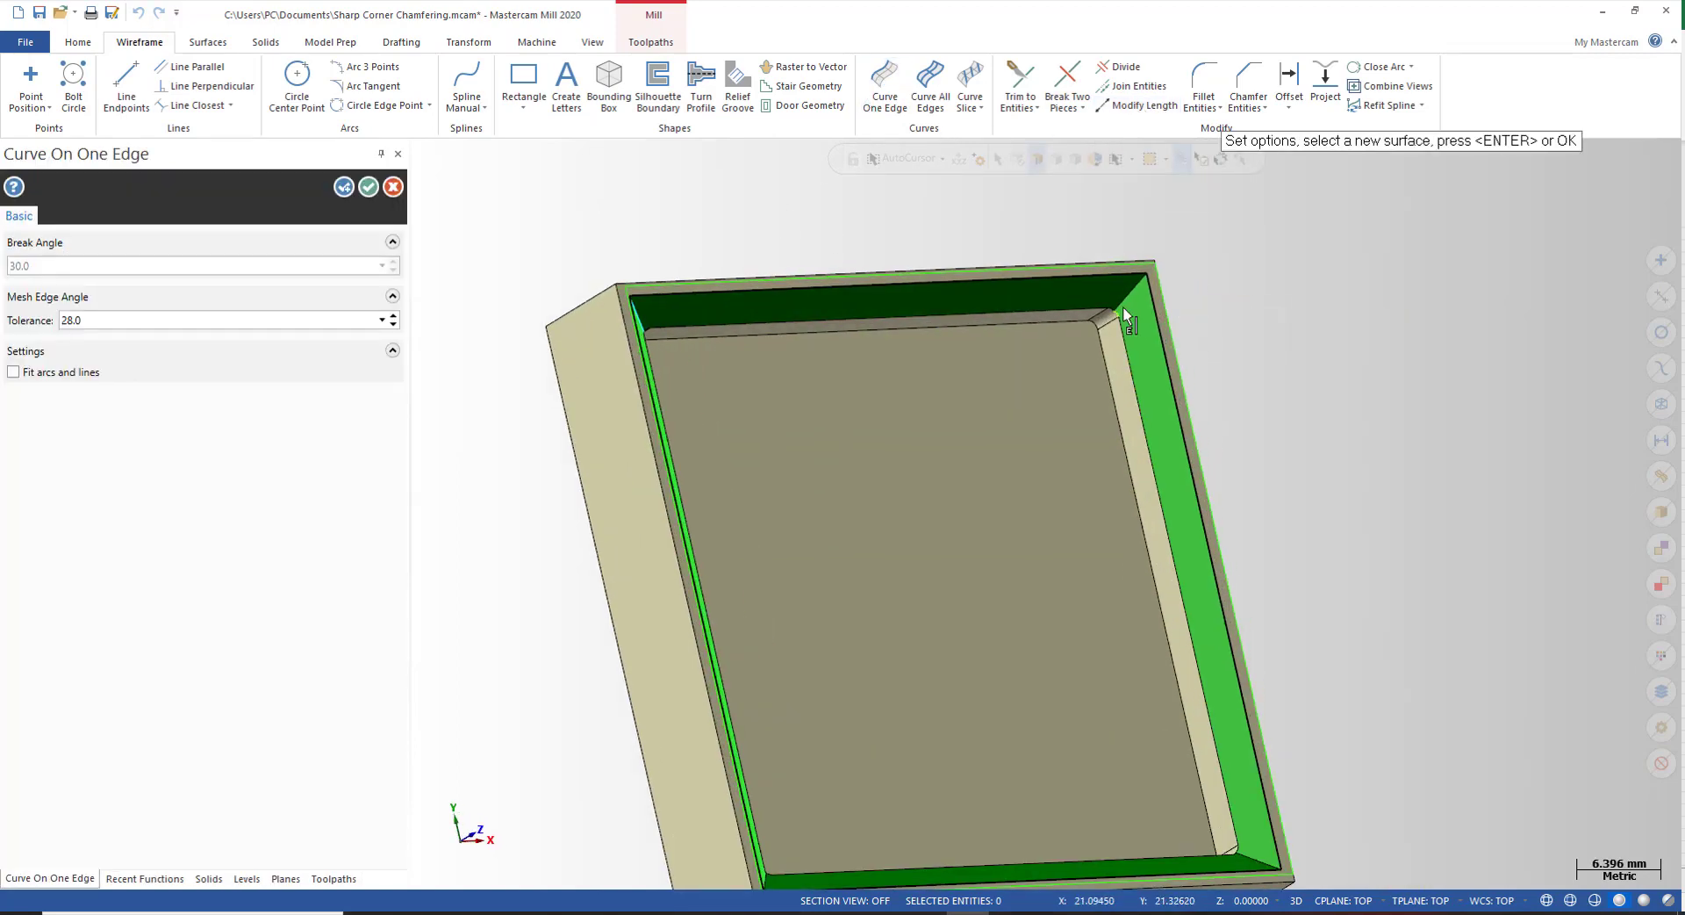
click(1124, 305)
Add curves on the remaining two sloped corner edges of the pocket chamfer and accept the Curve One Edge operation
scroll(1138, 247, down, 5)
middle_drag(1141, 249, 1146, 320)
scroll(1215, 606, up, 5)
click(1211, 607)
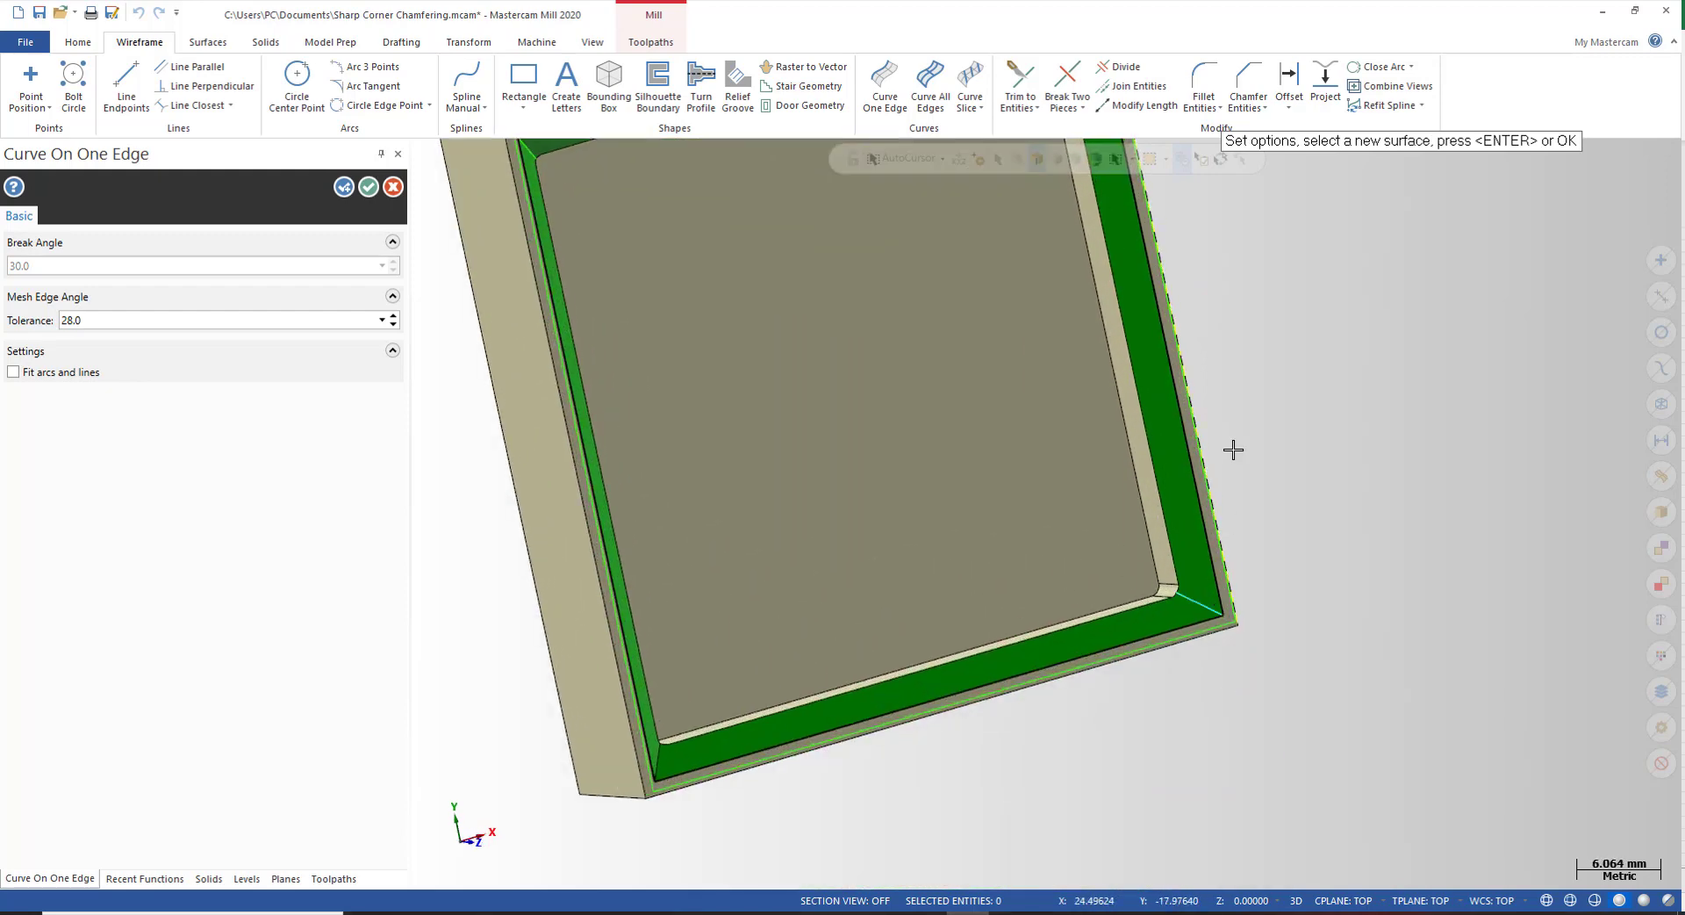
scroll(1234, 449, down, 3)
middle_drag(1220, 449, 1036, 465)
scroll(790, 665, up, 3)
click(827, 661)
middle_drag(847, 500, 924, 356)
click(369, 187)
Check the new corner curves and start another 2D Contour toolpath
scroll(583, 505, down, 3)
middle_drag(824, 417, 774, 405)
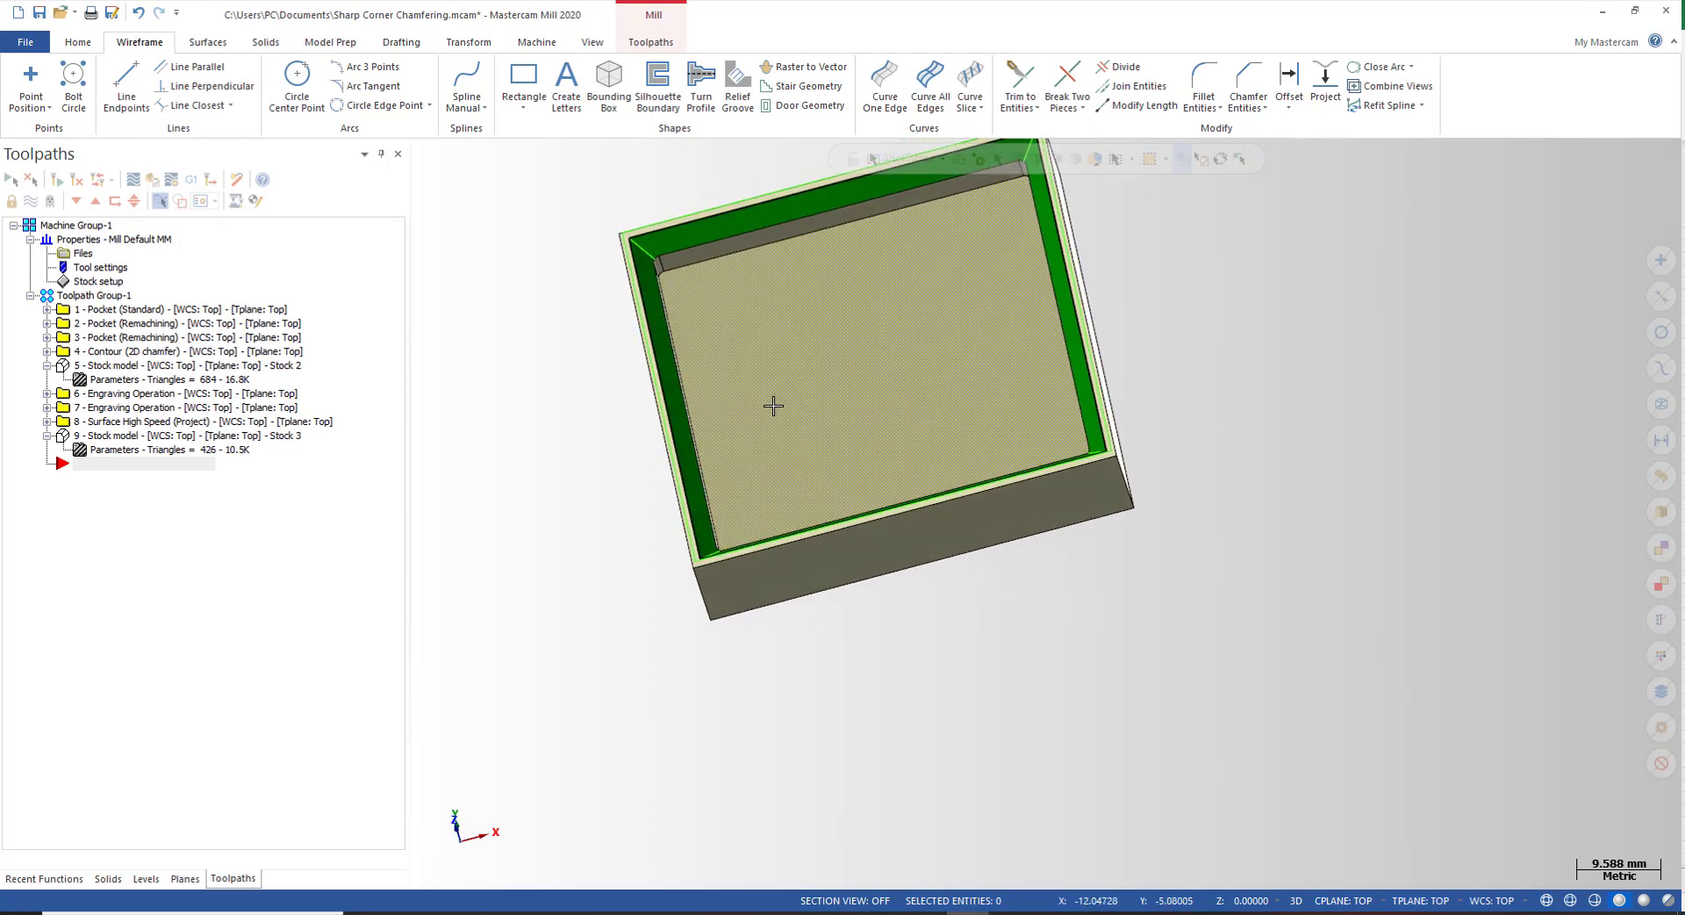
scroll(623, 269, up, 3)
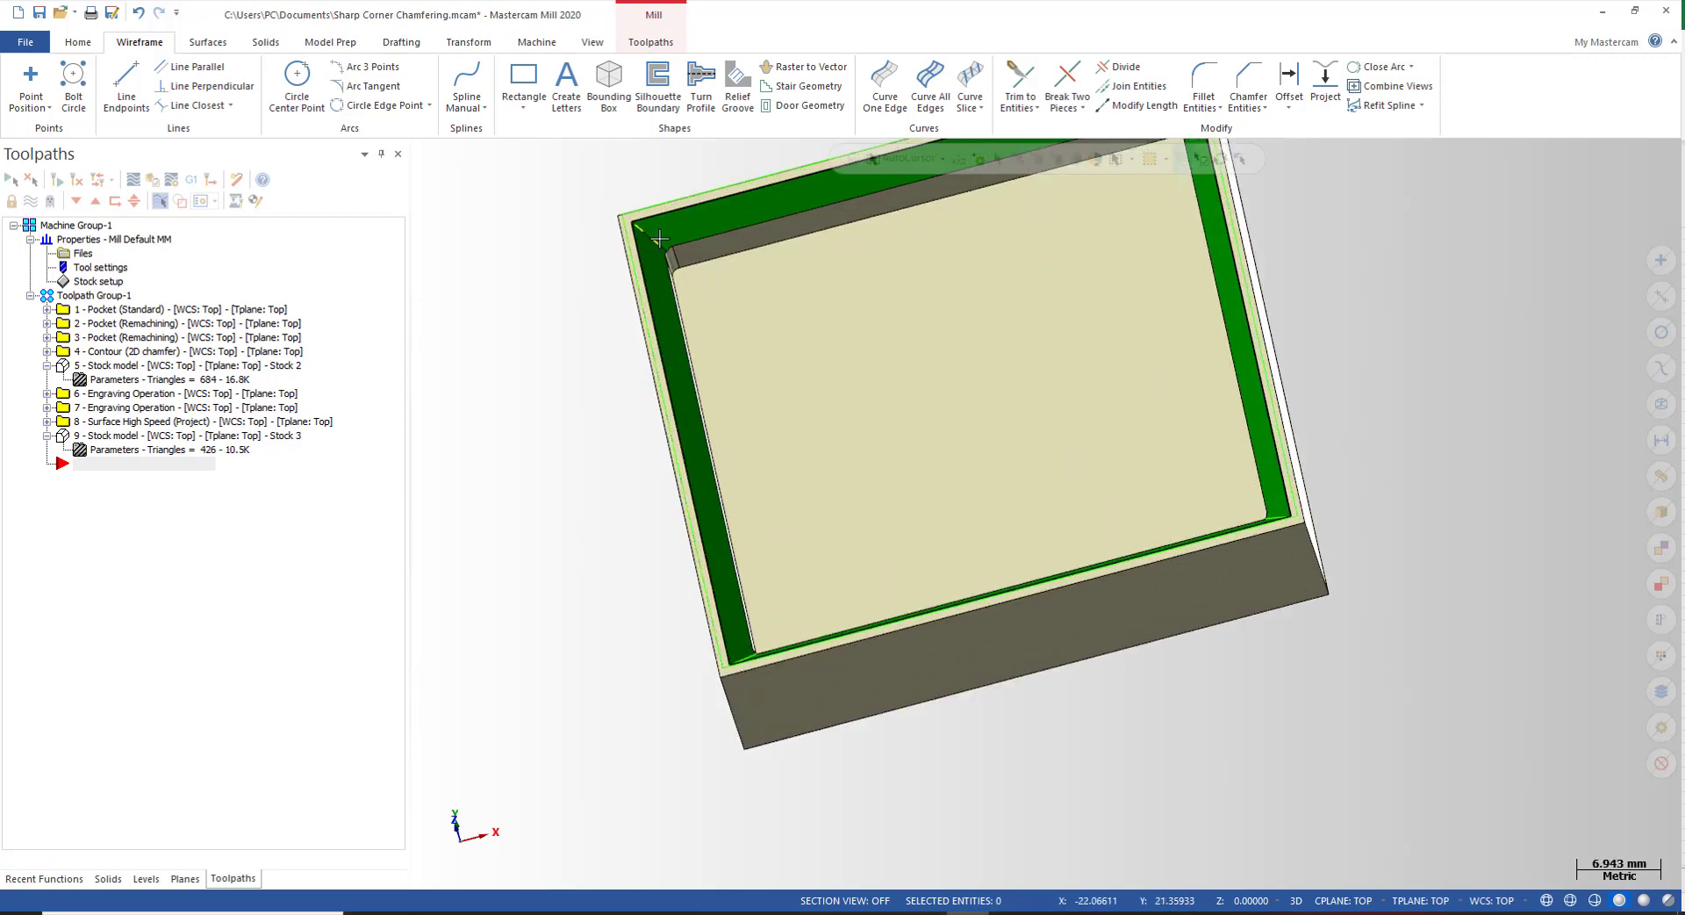
scroll(658, 241, down, 3)
middle_drag(711, 328, 1012, 252)
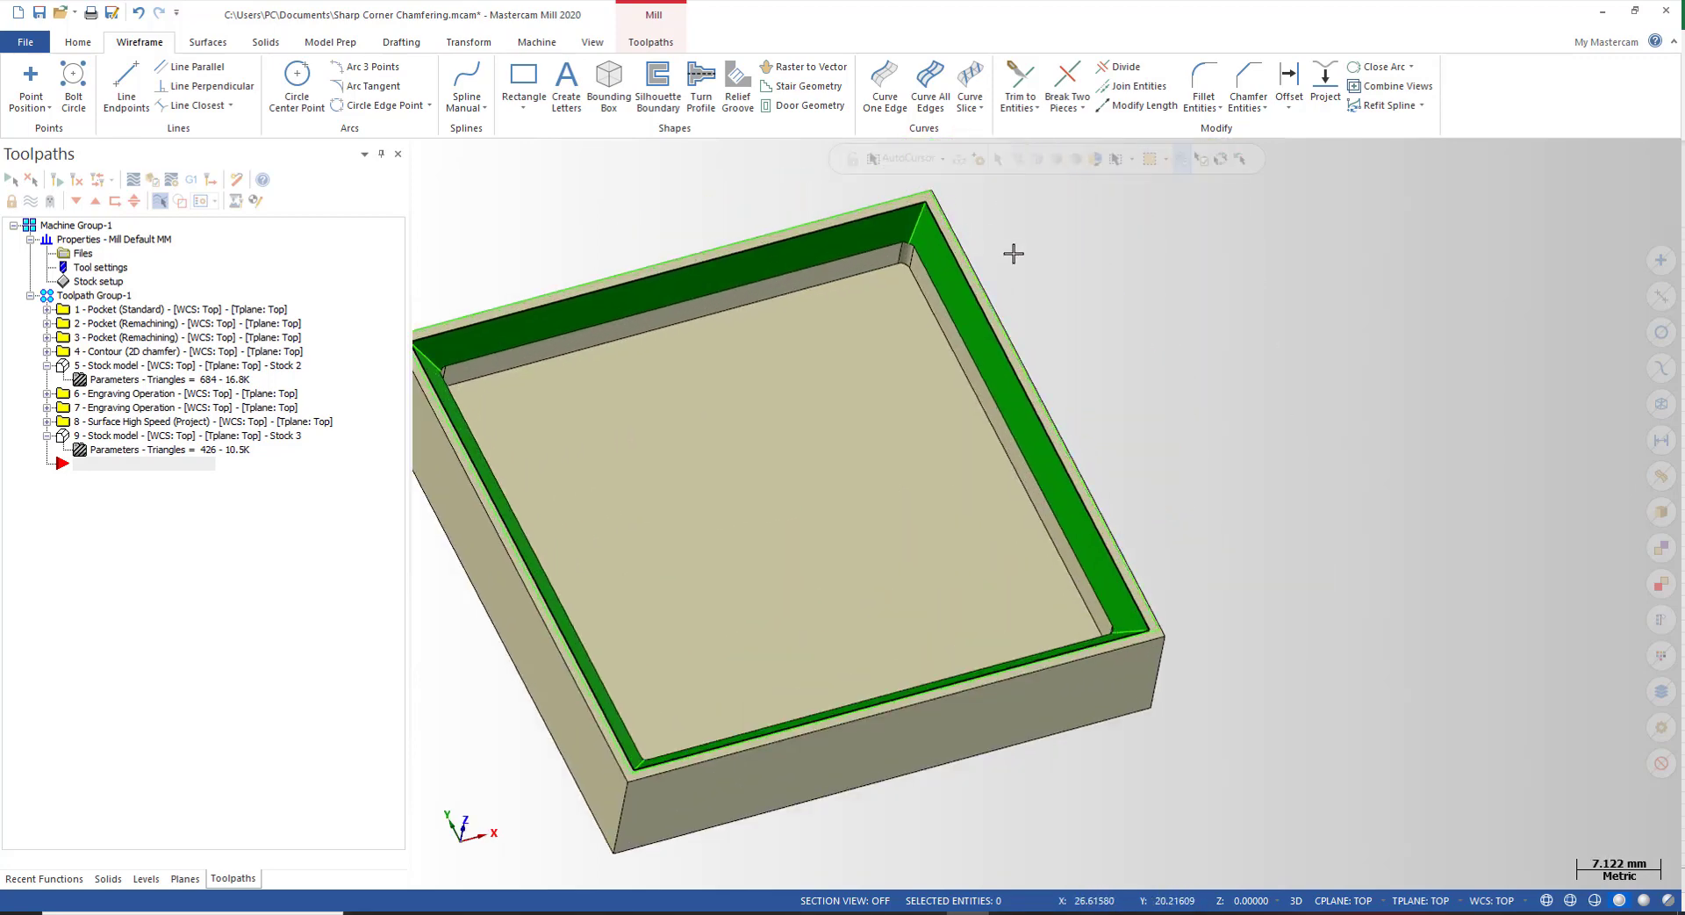
scroll(990, 301, down, 1)
scroll(989, 301, up, 1)
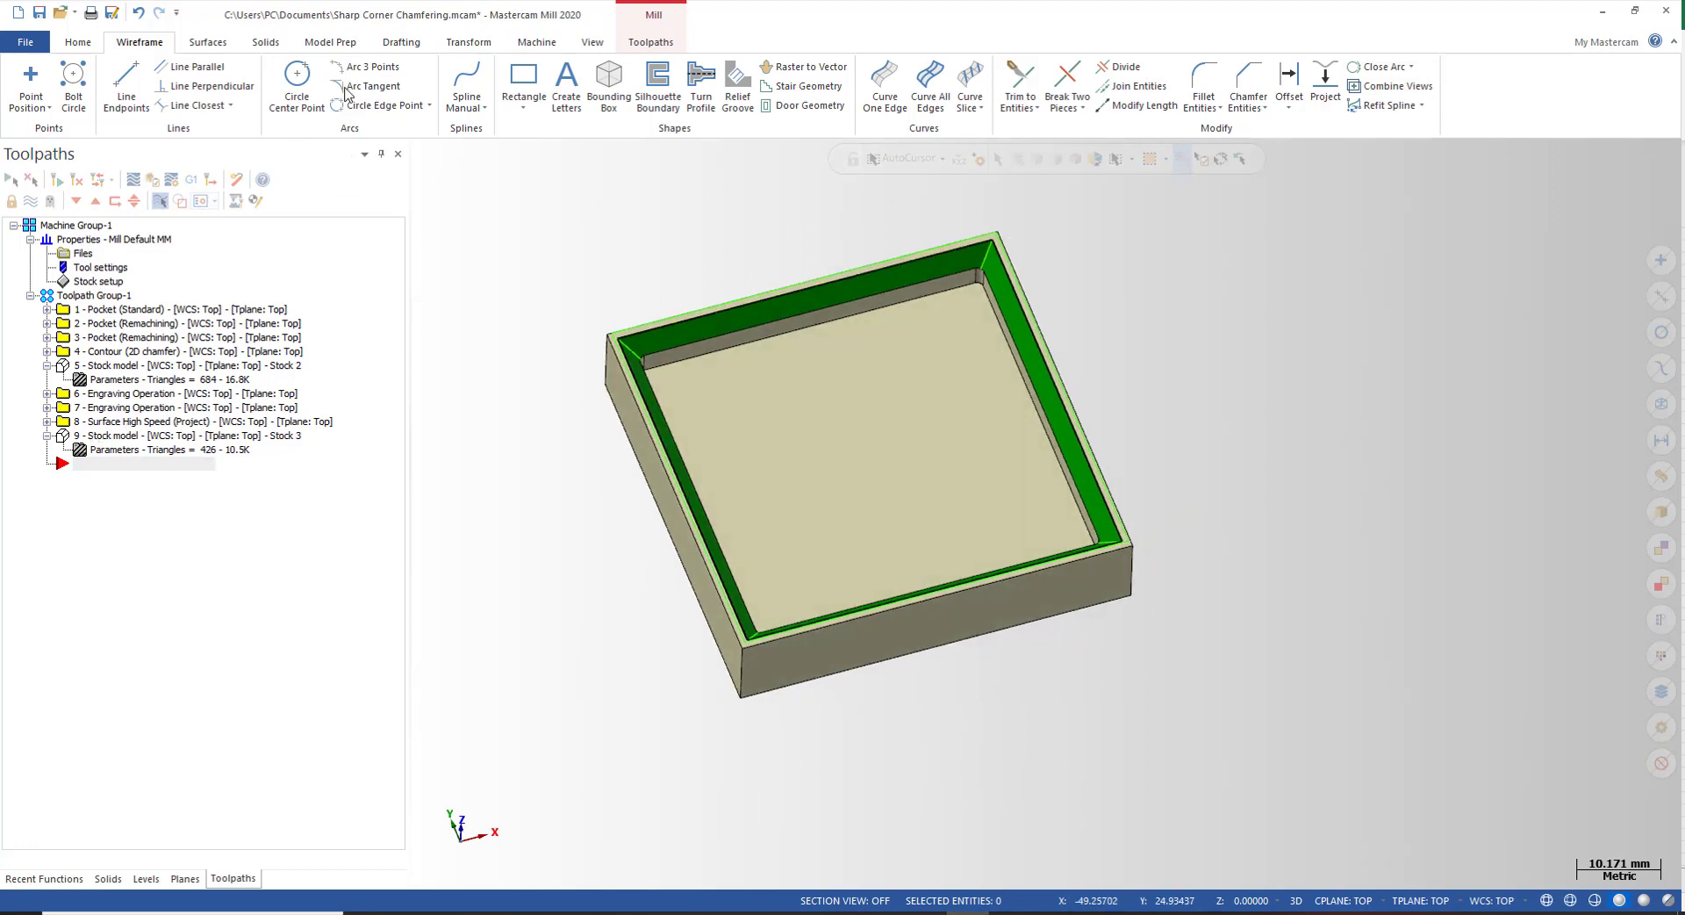
click(654, 42)
click(40, 88)
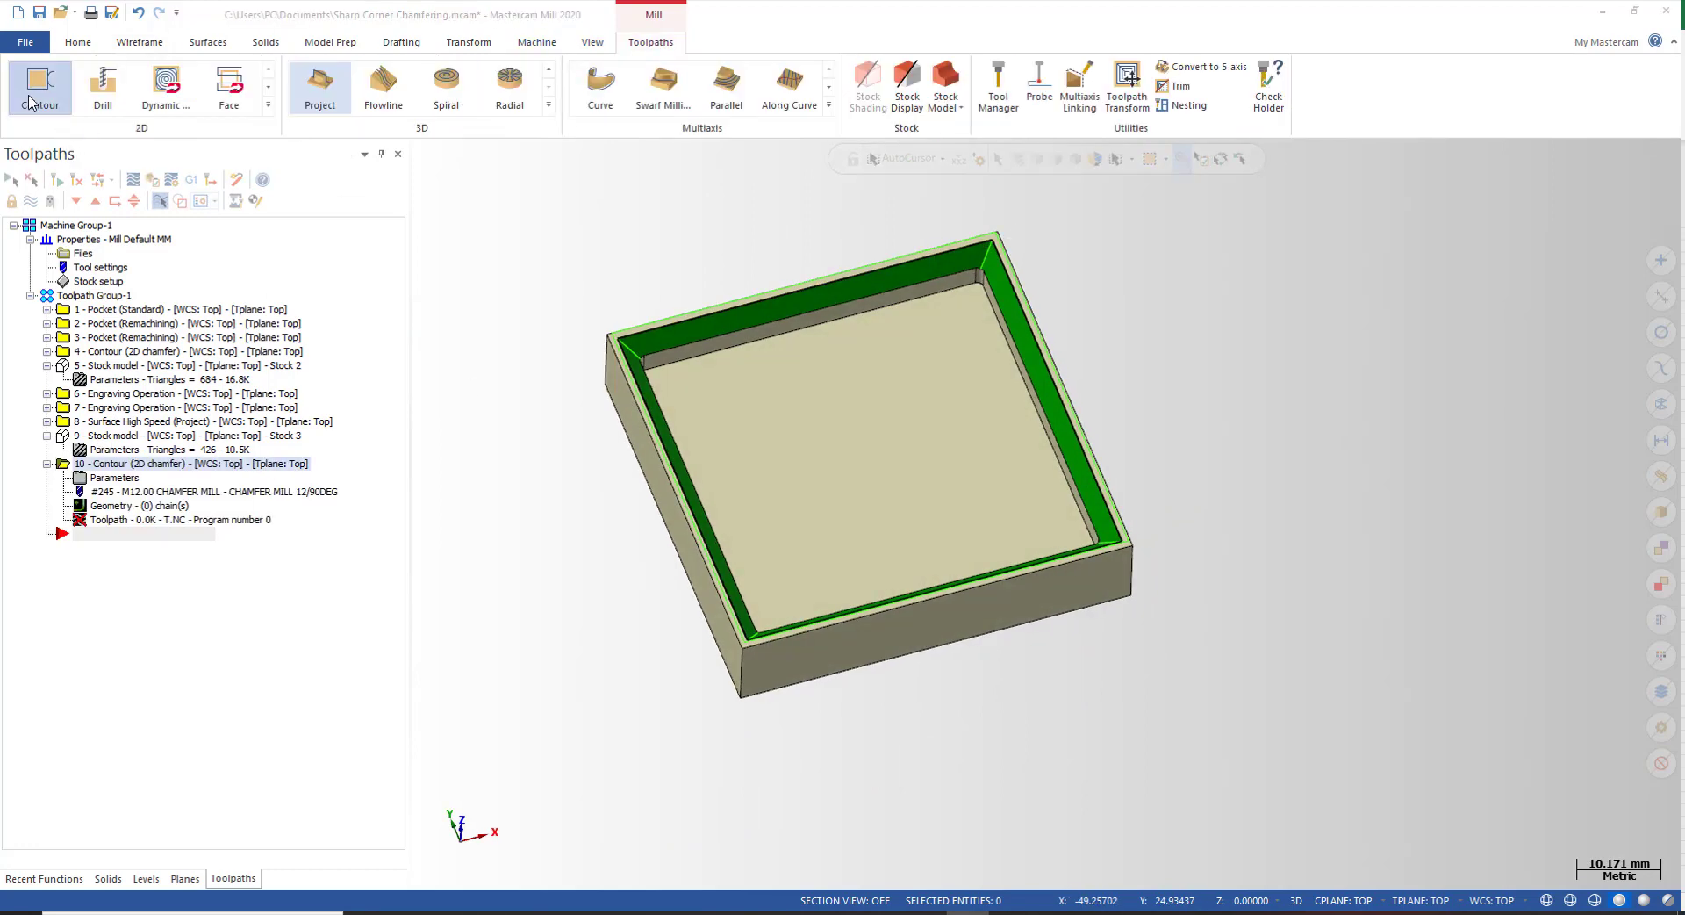
scroll(746, 373, up, 2)
scroll(965, 356, down, 3)
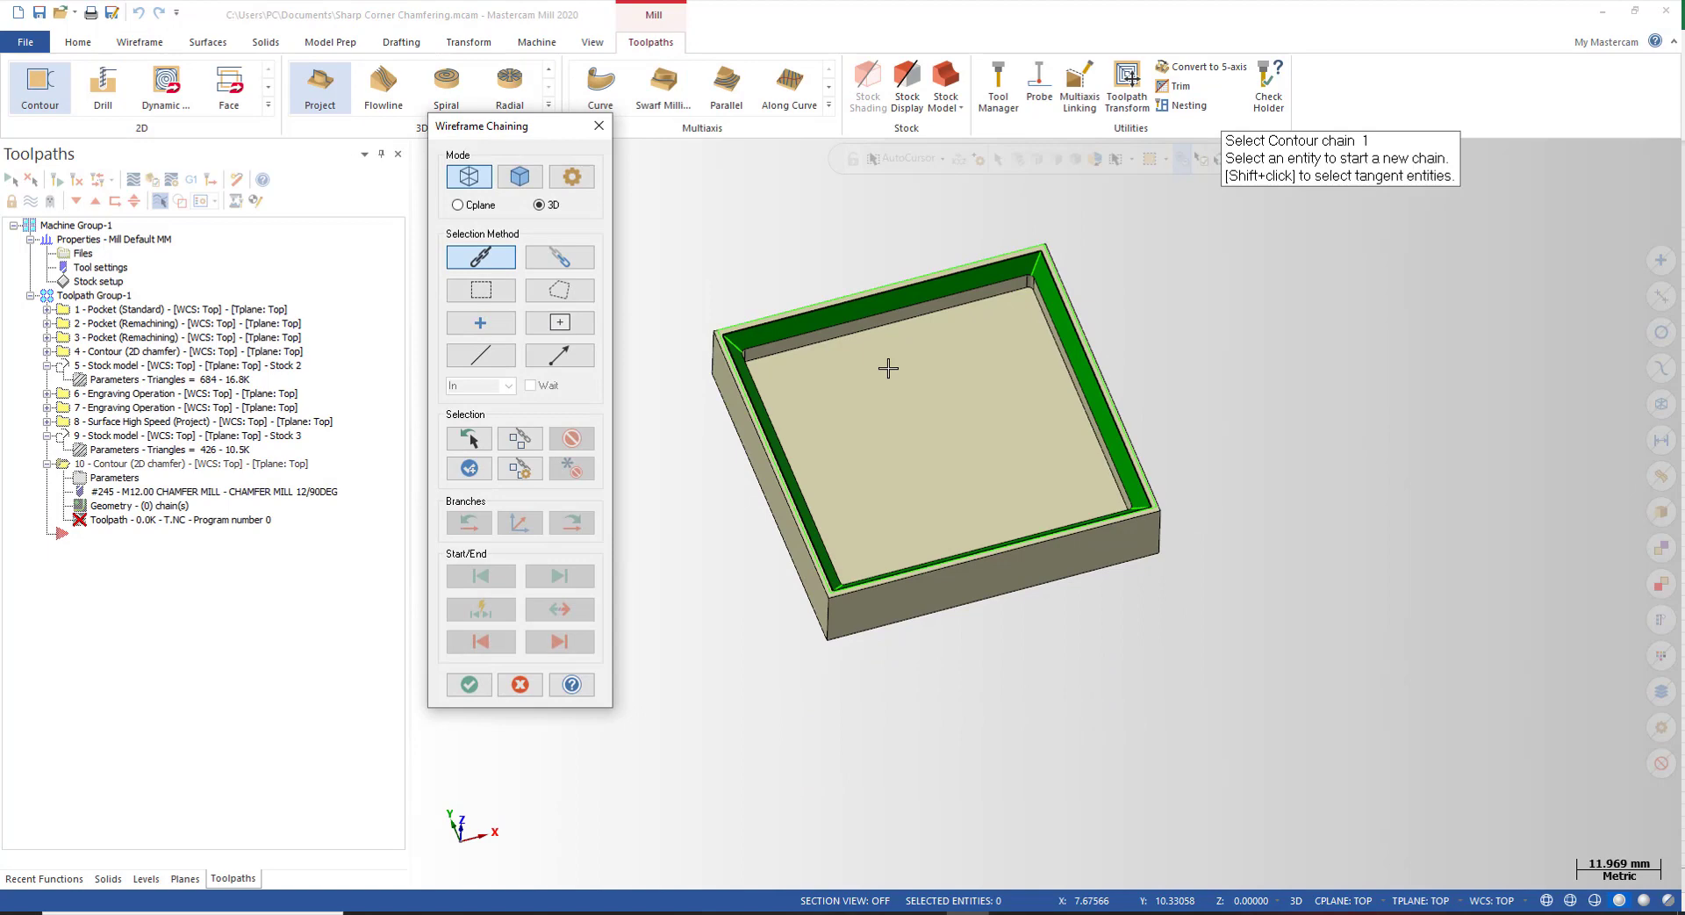
click(746, 353)
middle_drag(866, 388, 823, 457)
scroll(821, 540, up, 5)
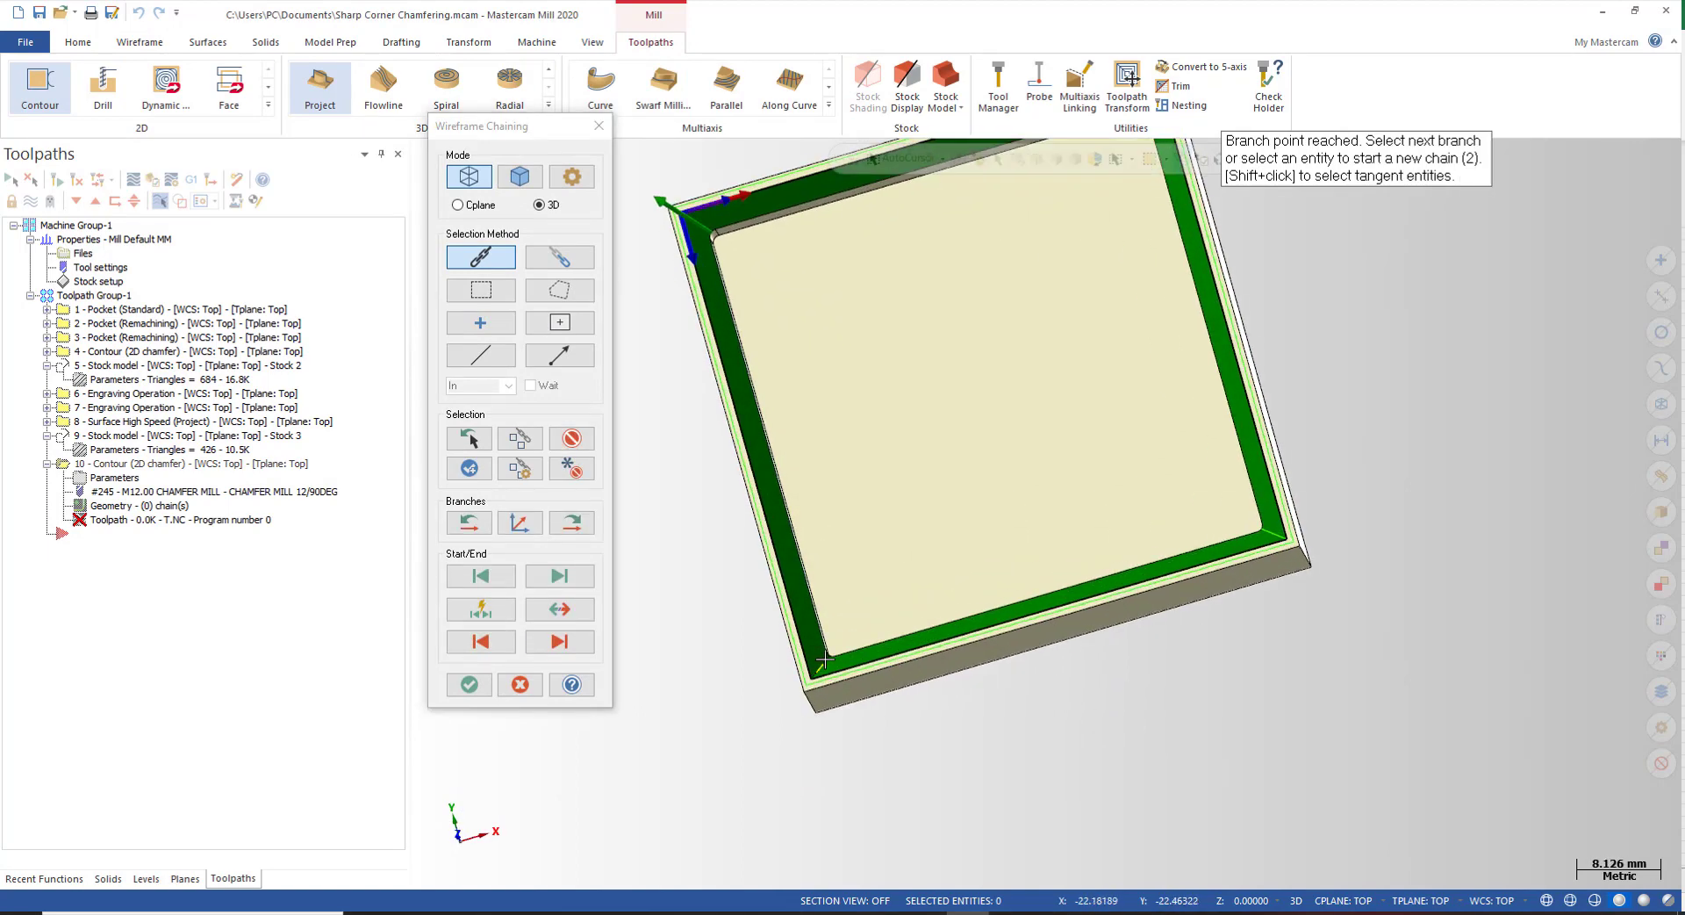
click(575, 441)
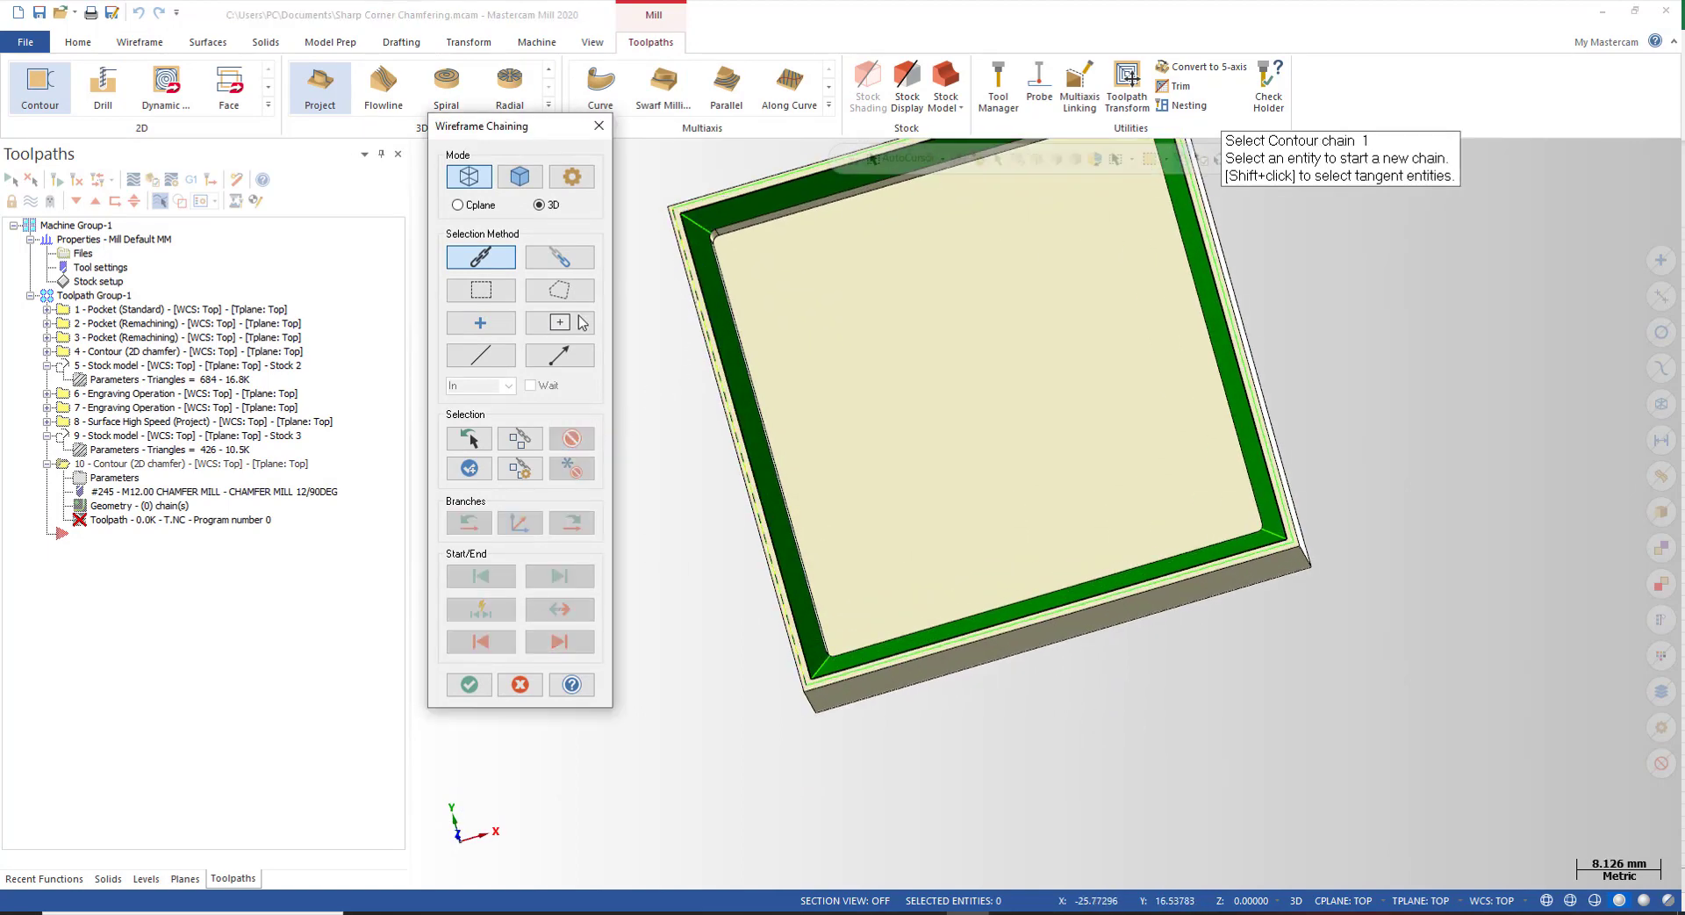
Chain the corner curves at two neighbouring pocket chamfer corners as single entities for the contour toolpath
click(488, 355)
click(709, 233)
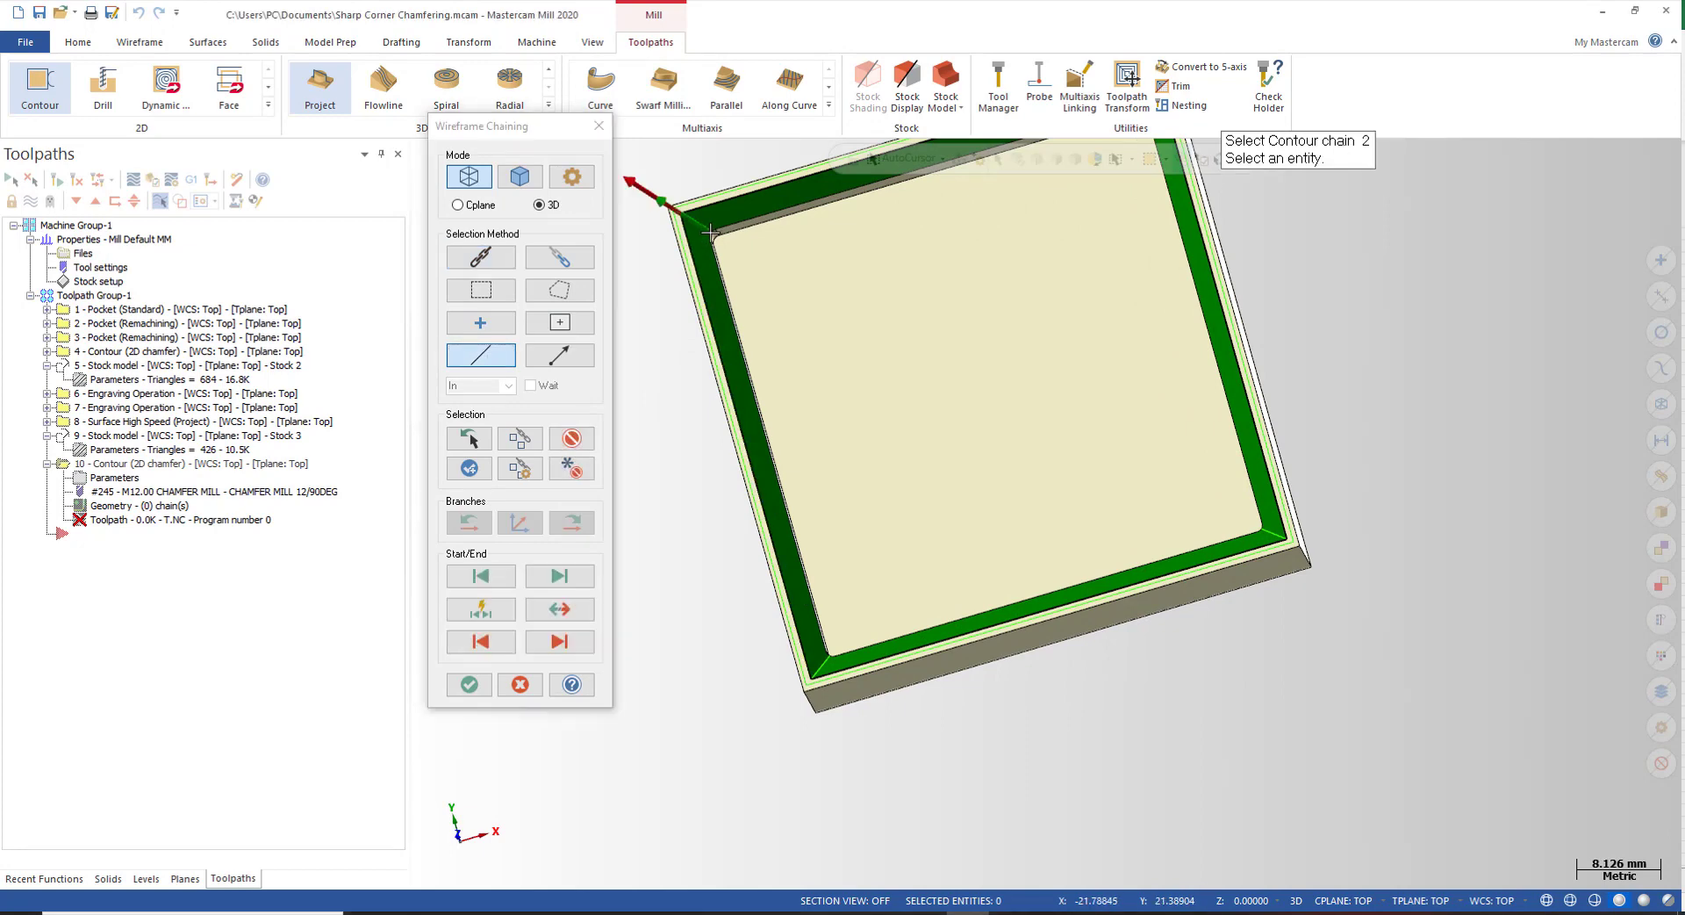
middle_drag(762, 318, 821, 400)
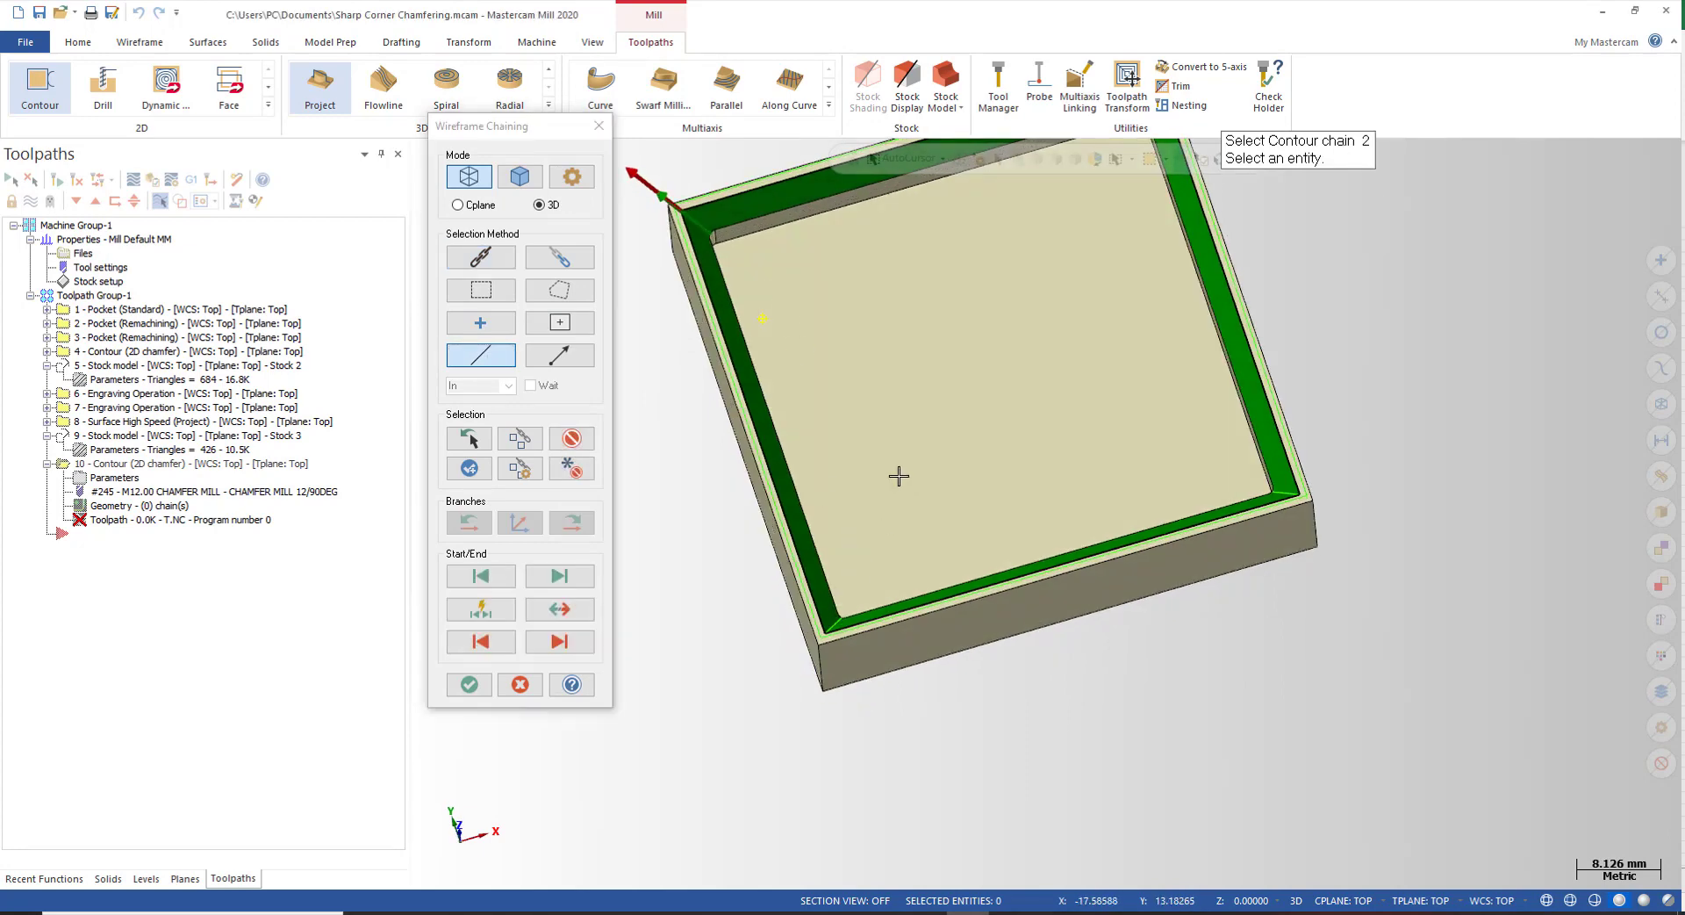
scroll(846, 580, up, 1)
scroll(945, 427, down, 2)
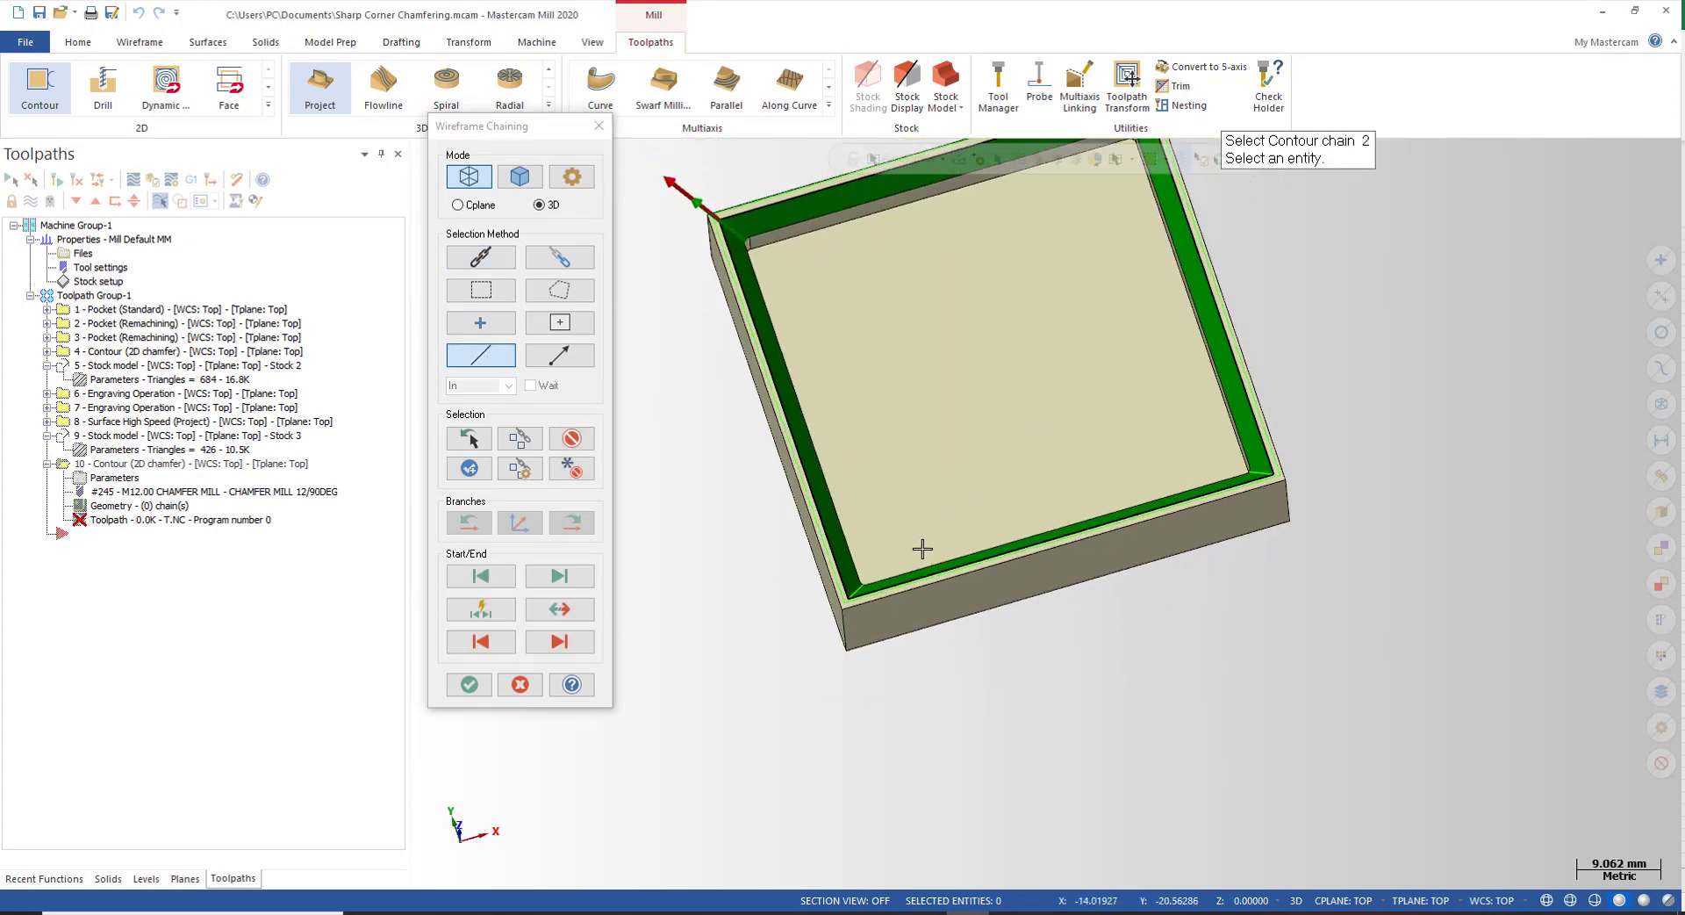
middle_drag(922, 549, 878, 584)
scroll(878, 584, up, 2)
click(878, 584)
middle_drag(879, 485, 1142, 439)
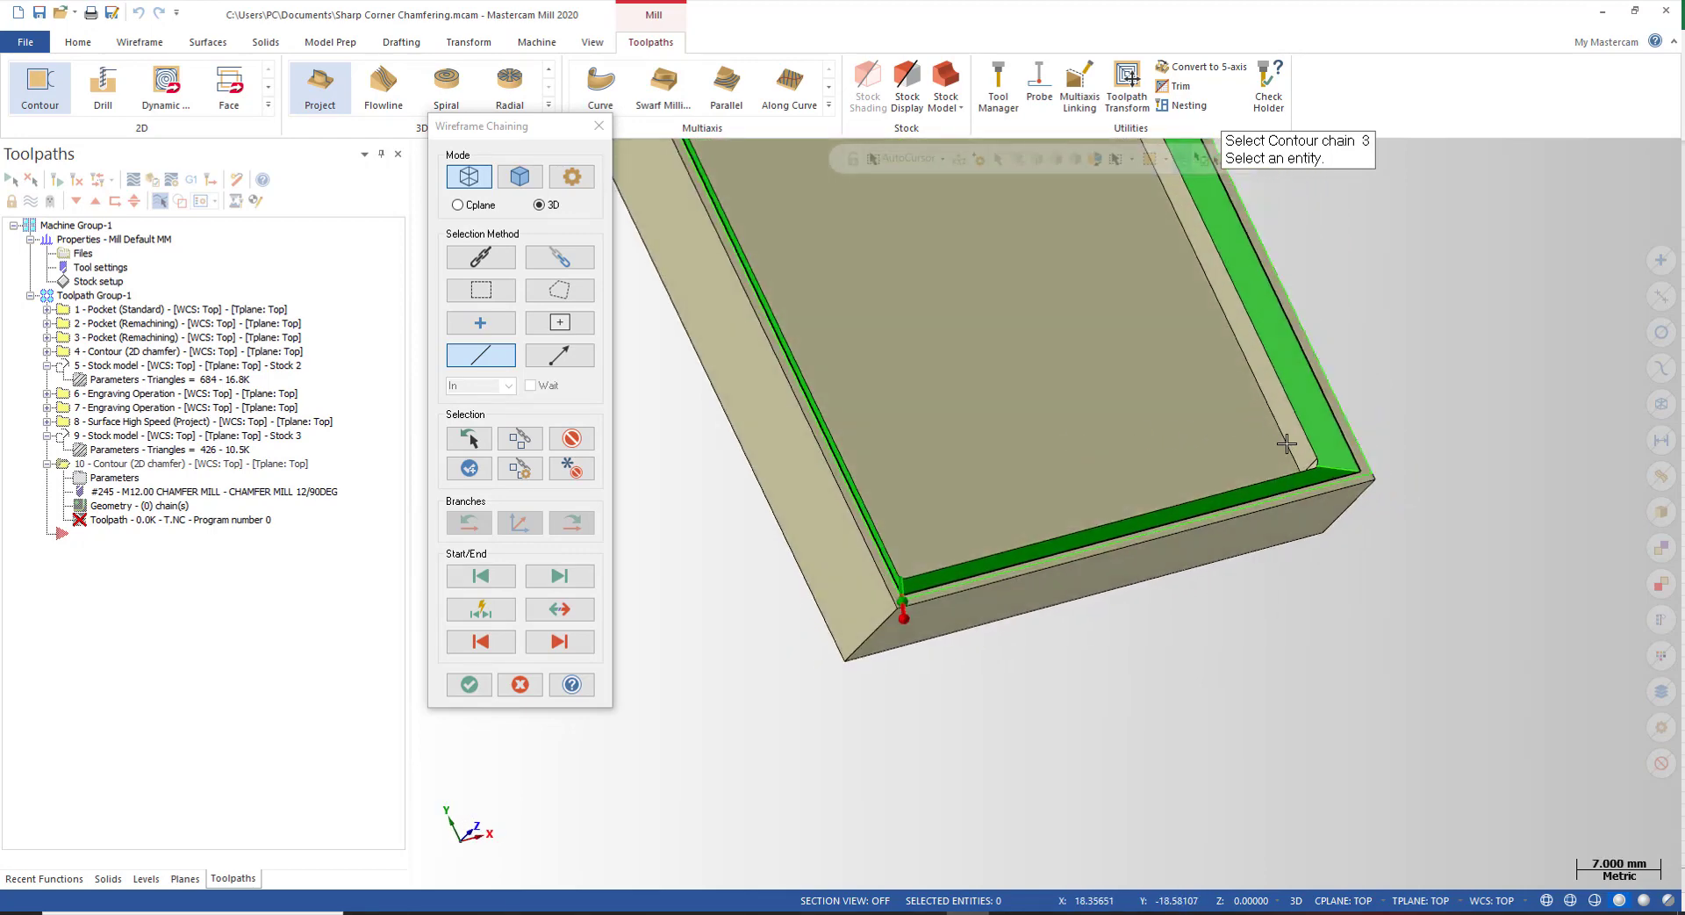
Add the corner curves at the remaining two chamfer corners to the selection and accept the four chains
click(1313, 463)
scroll(1313, 462, down, 2)
scroll(1128, 211, up, 1)
click(1145, 206)
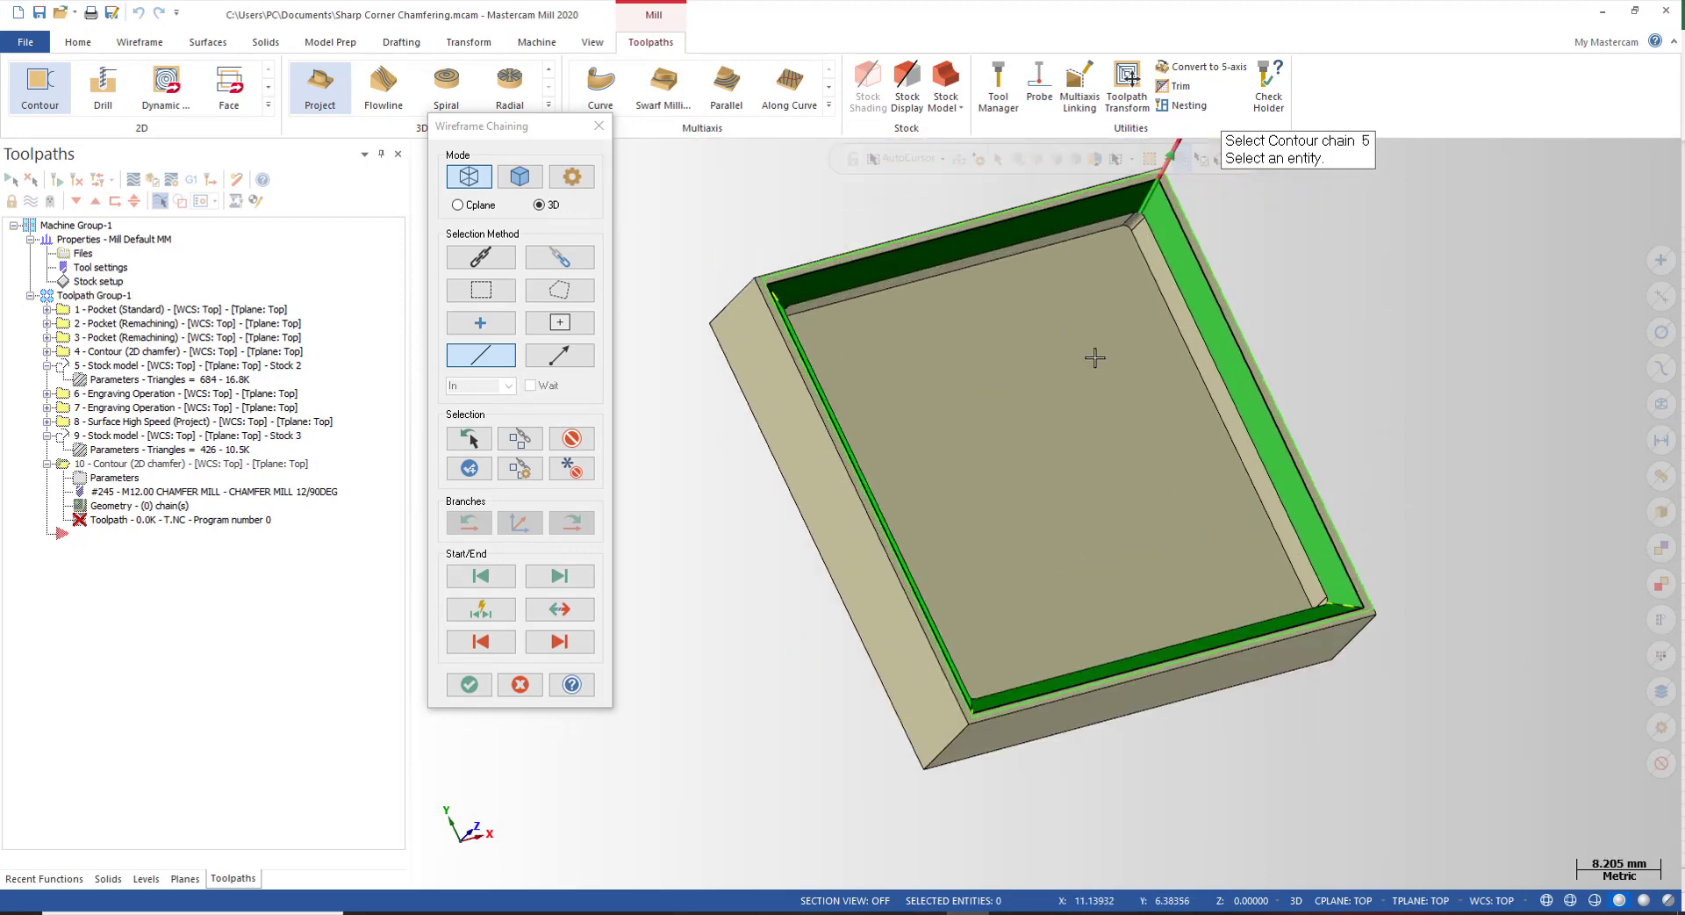
middle_drag(1095, 357, 1008, 437)
scroll(1007, 436, down, 1)
click(470, 684)
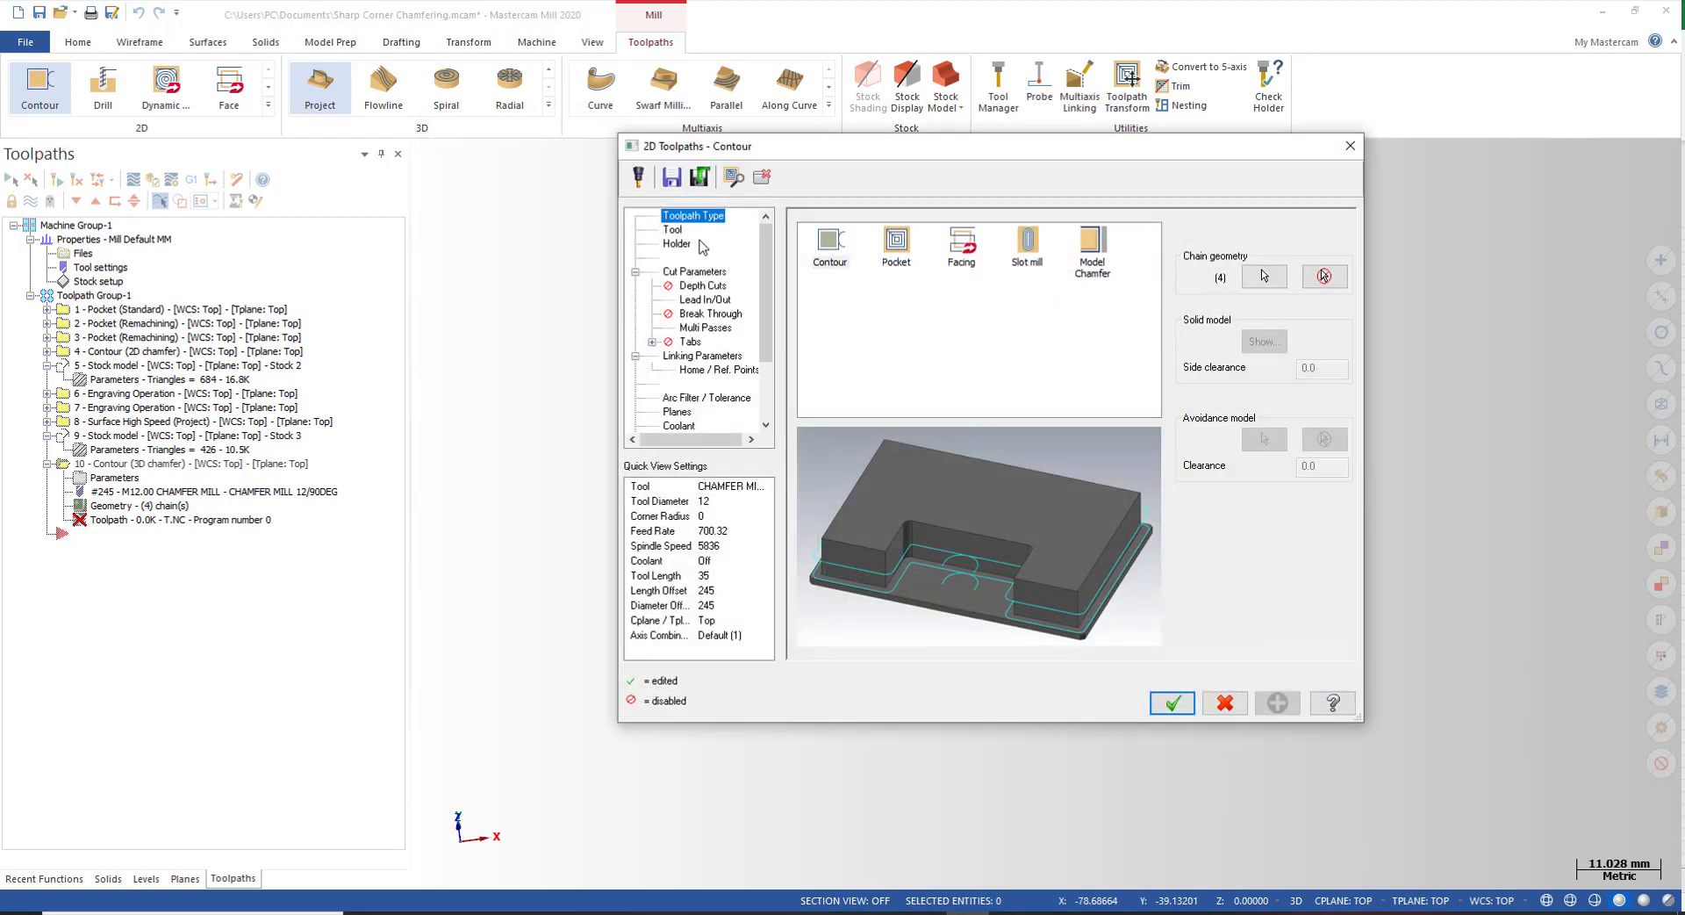
Choose tool 245, CHAMFER MILL 12/90DEG, for the contour toolpath
click(673, 229)
click(875, 308)
click(878, 325)
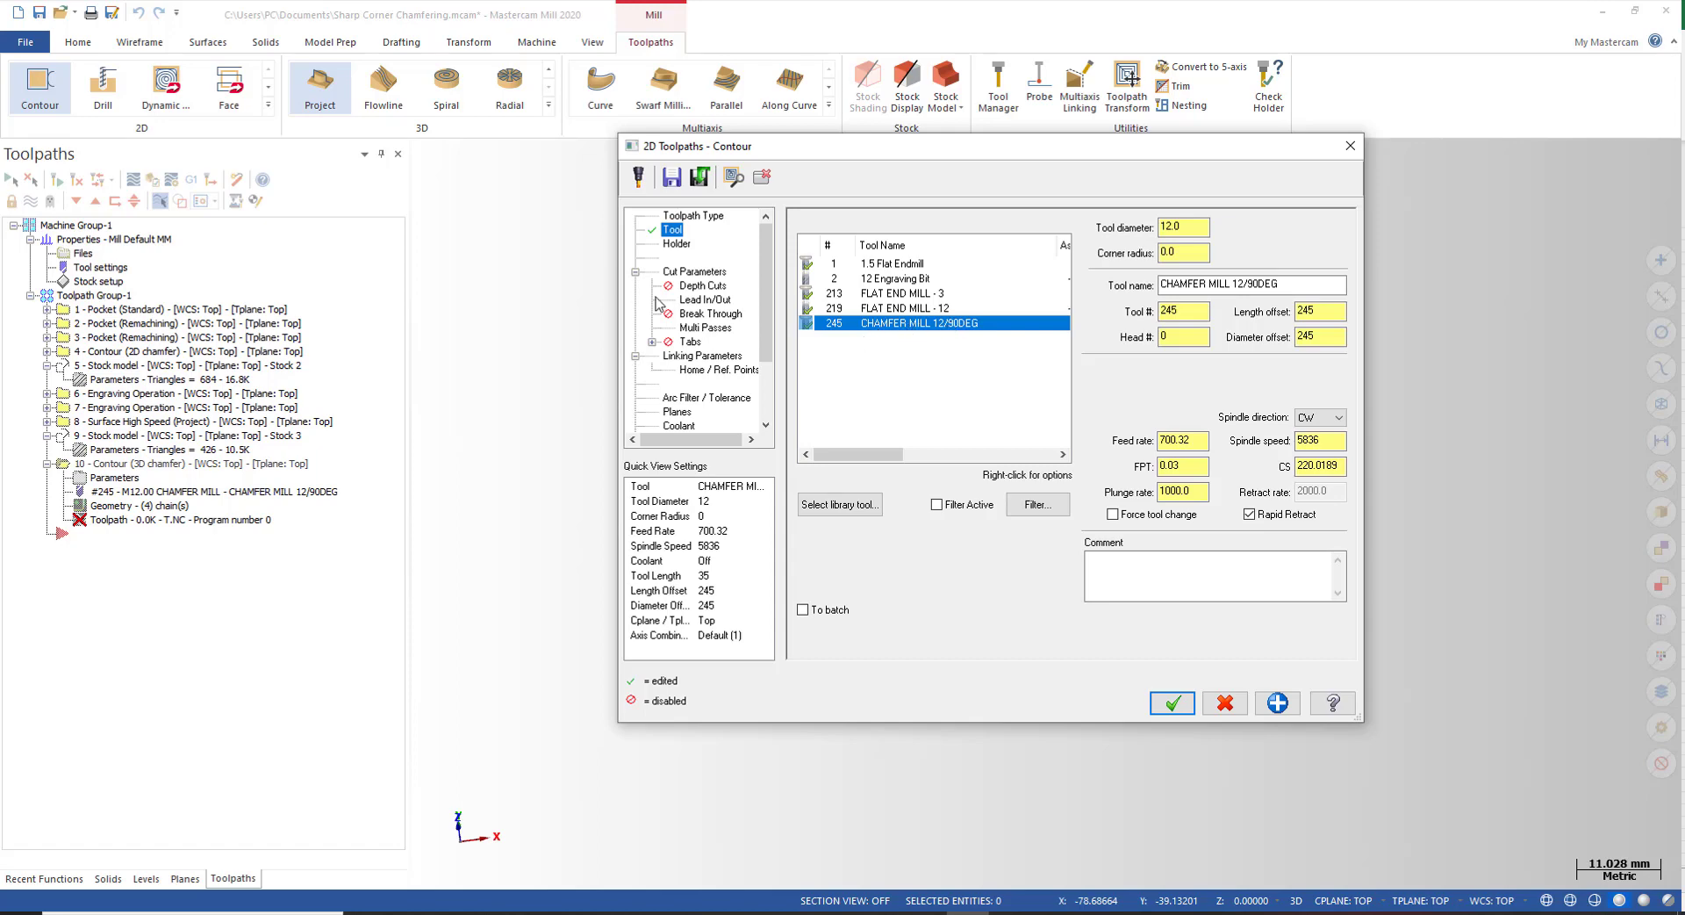
In the cut parameters, set the compensation type to Off and the contour type to 3D, and check the stock-to-leave values
click(696, 273)
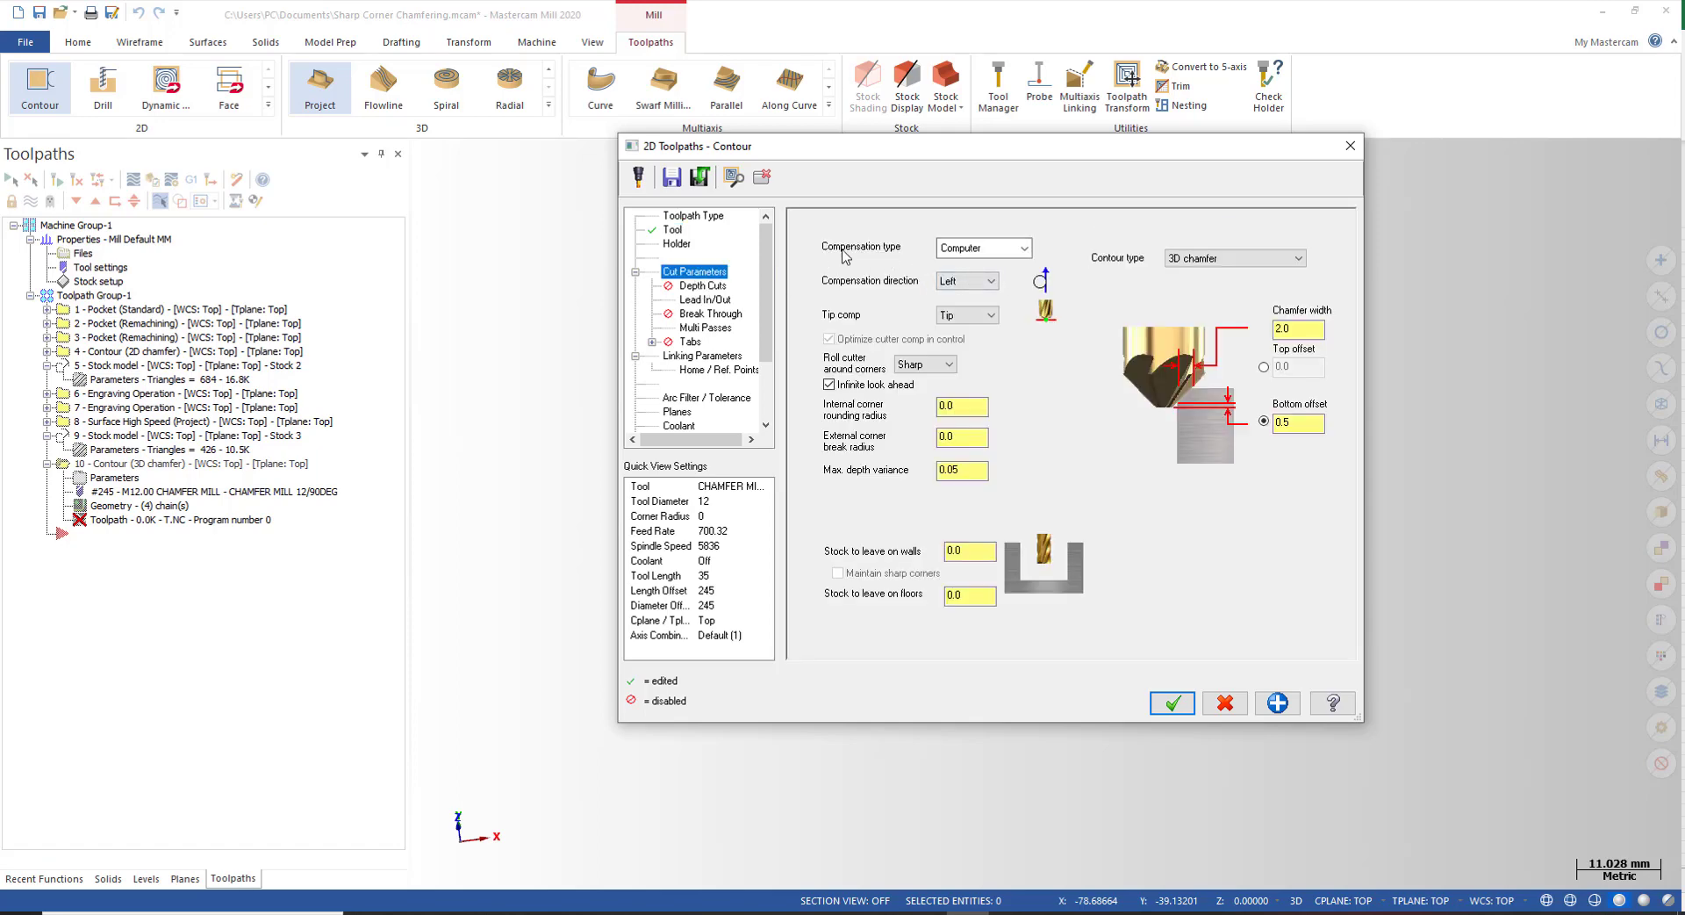
drag(1001, 164, 340, 176)
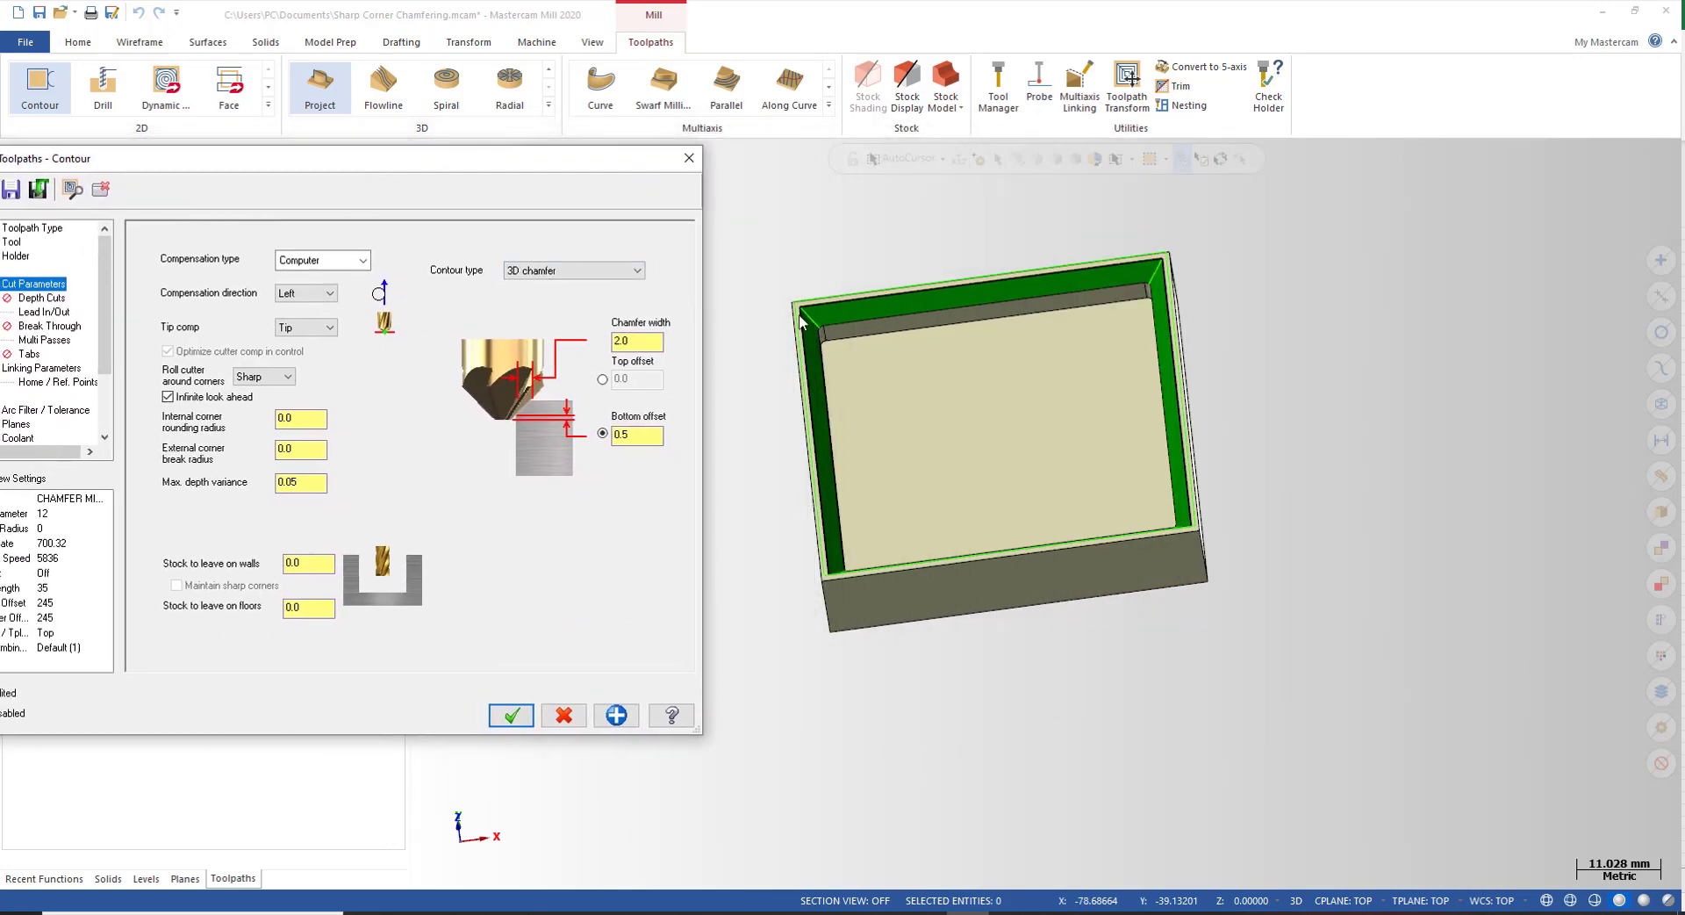
drag(532, 158, 887, 168)
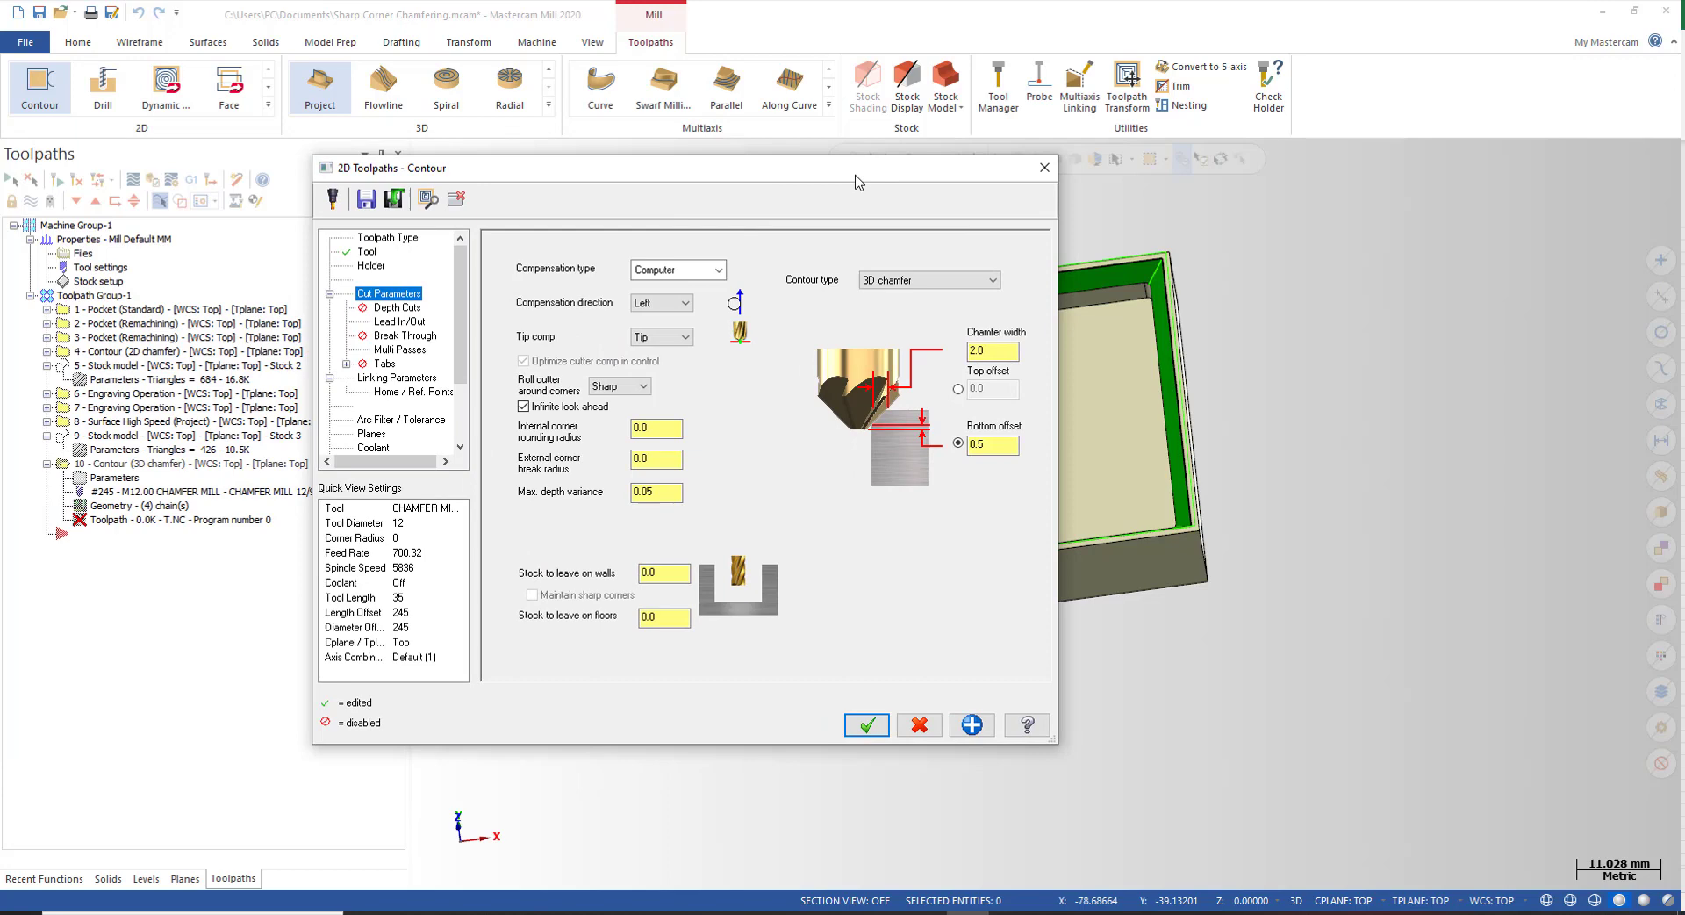
click(675, 269)
click(640, 345)
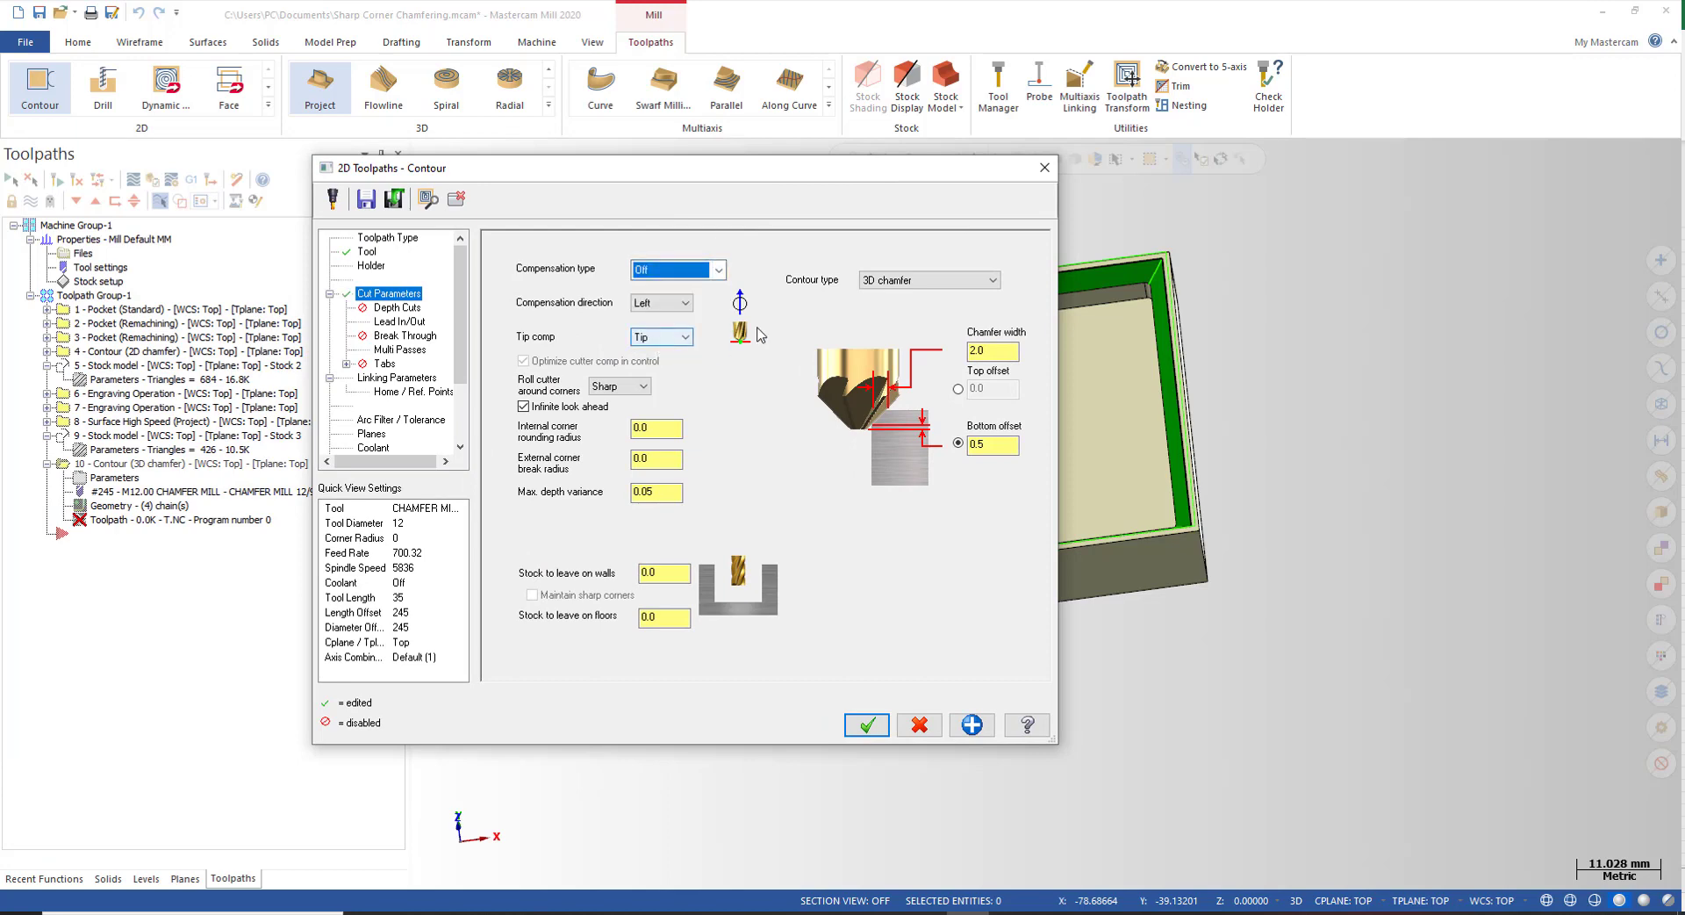
click(888, 282)
click(881, 307)
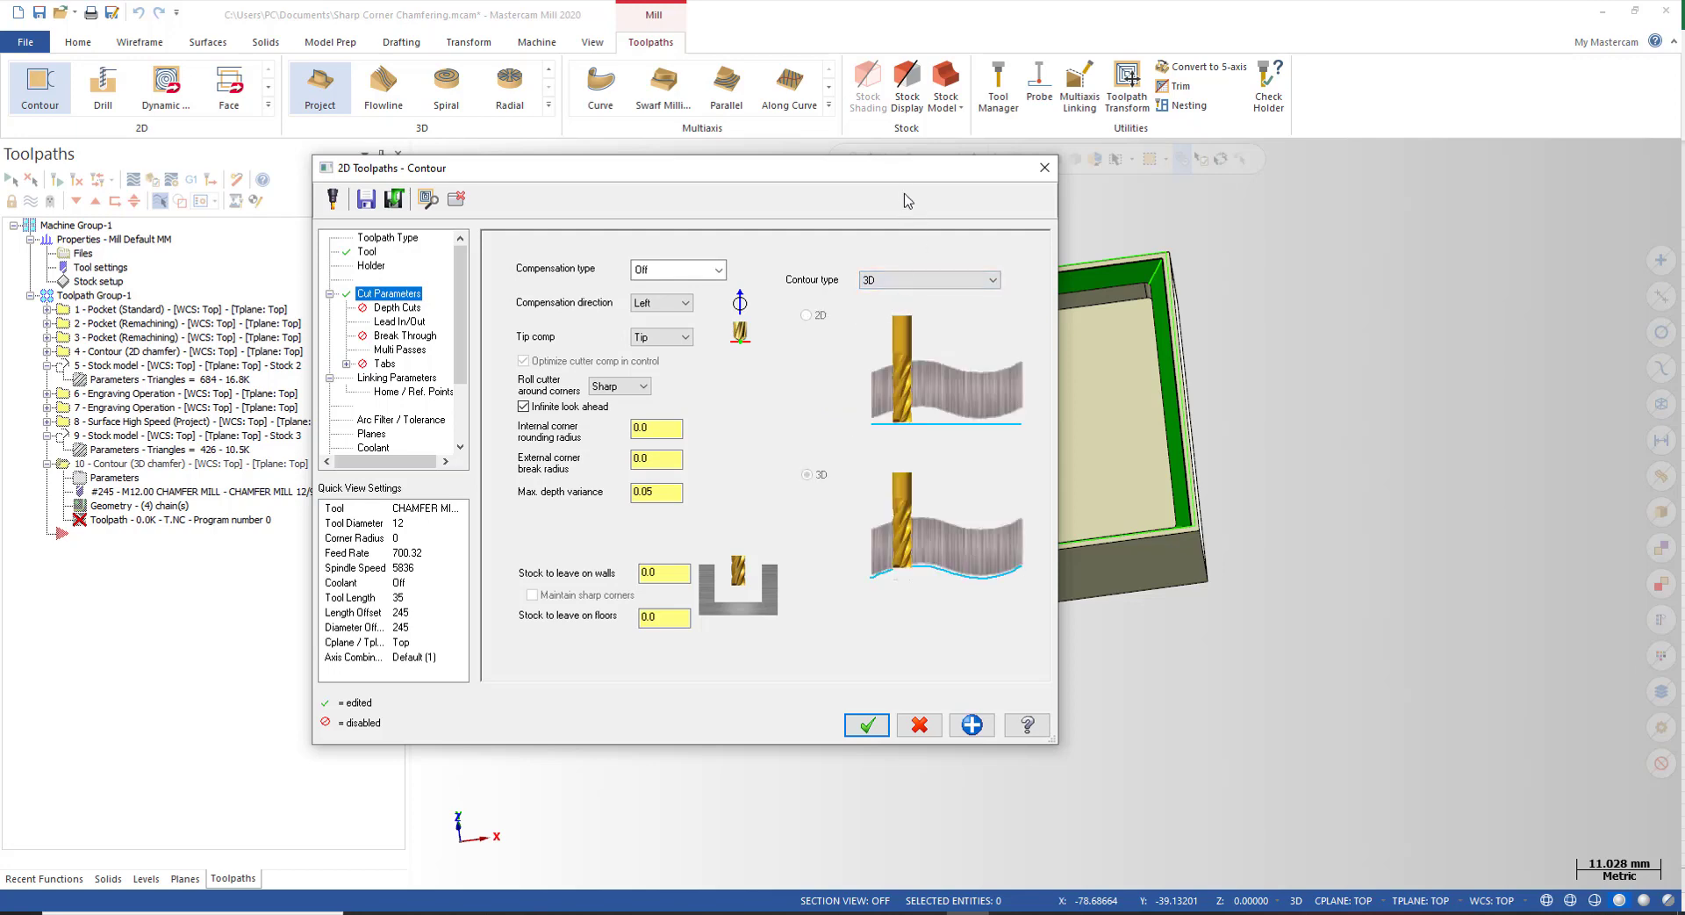
drag(895, 169, 592, 178)
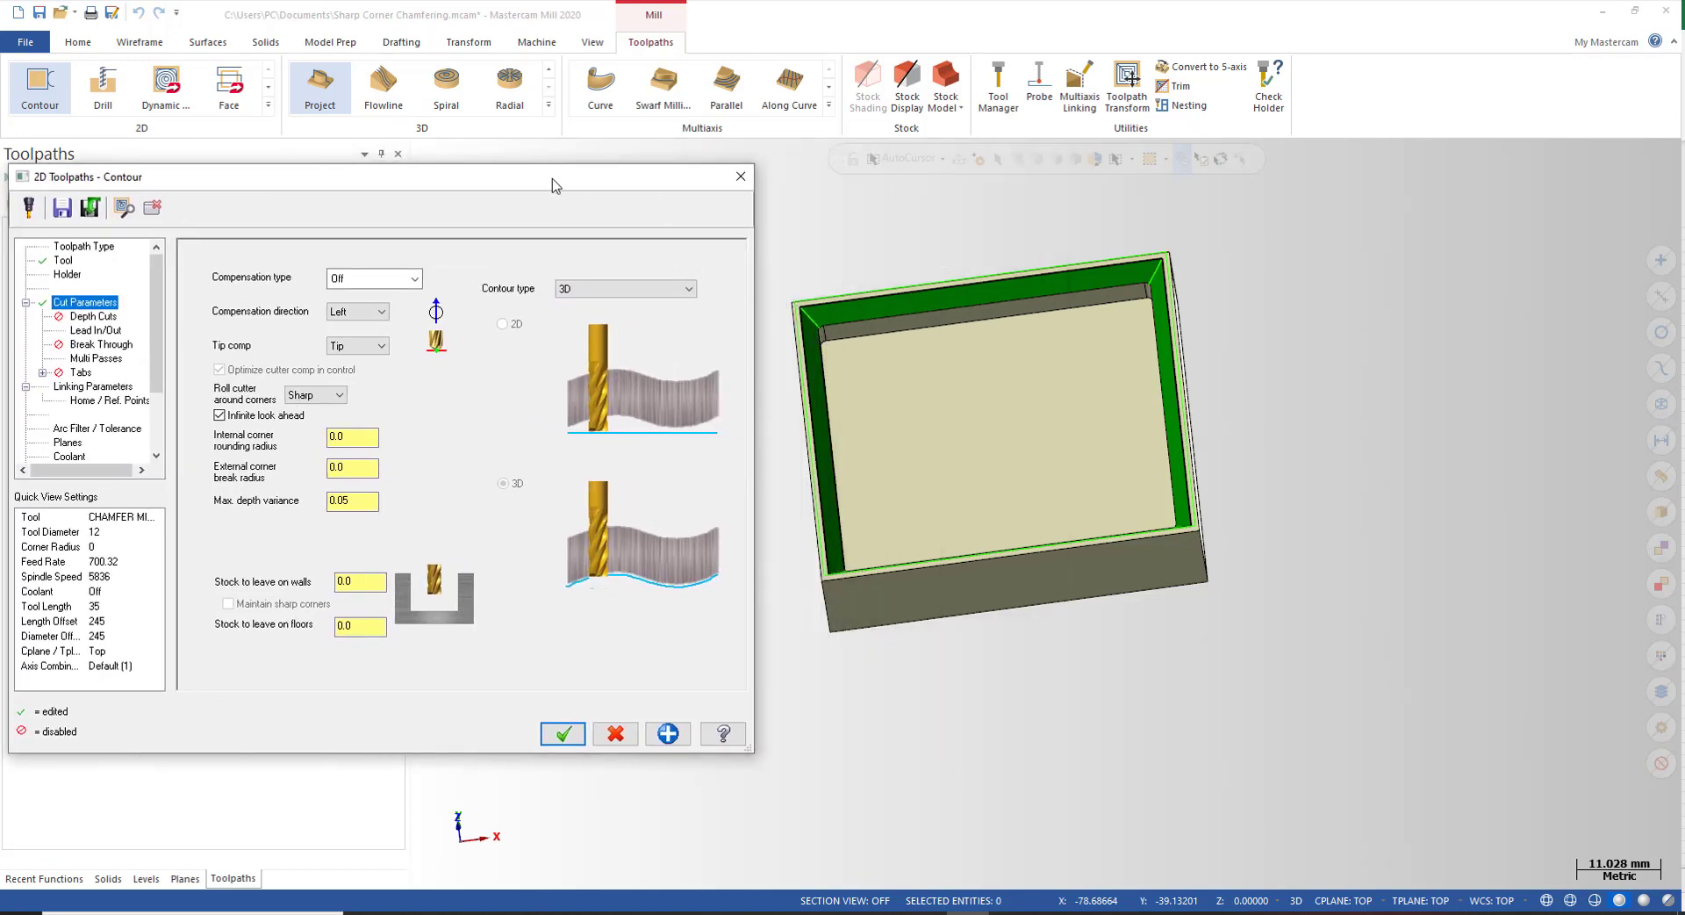
drag(562, 181, 936, 191)
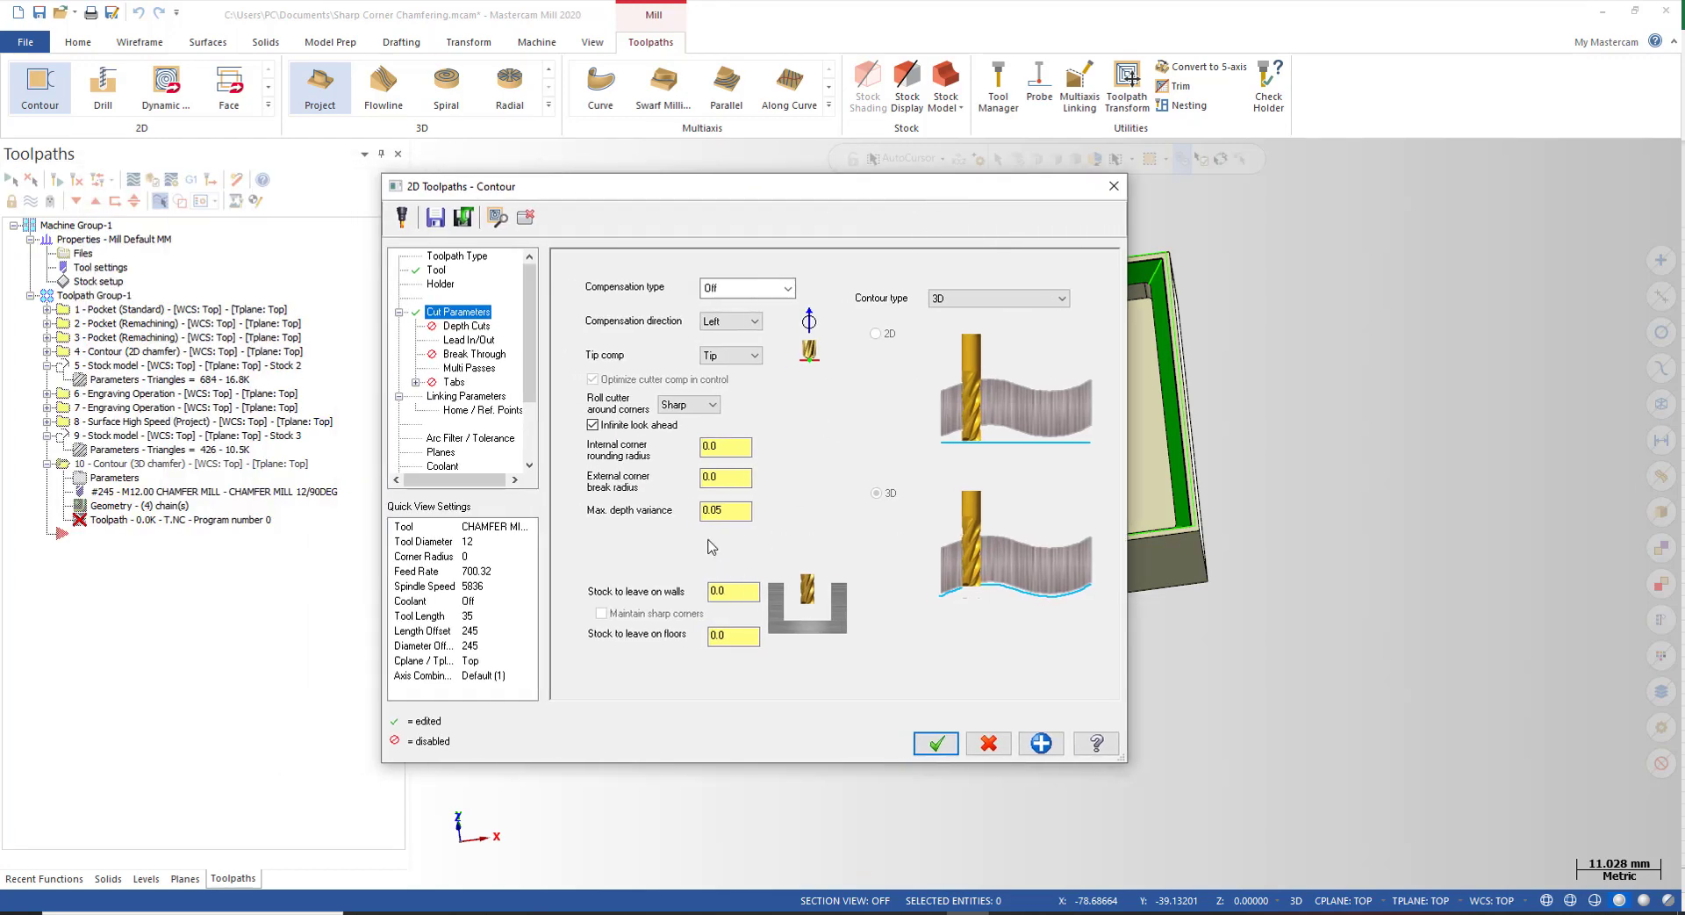
drag(750, 591, 703, 587)
double_click(715, 638)
Disable Lead In/Out and Multi Passes for the contour toolpath, and check the depth cuts setting
click(469, 339)
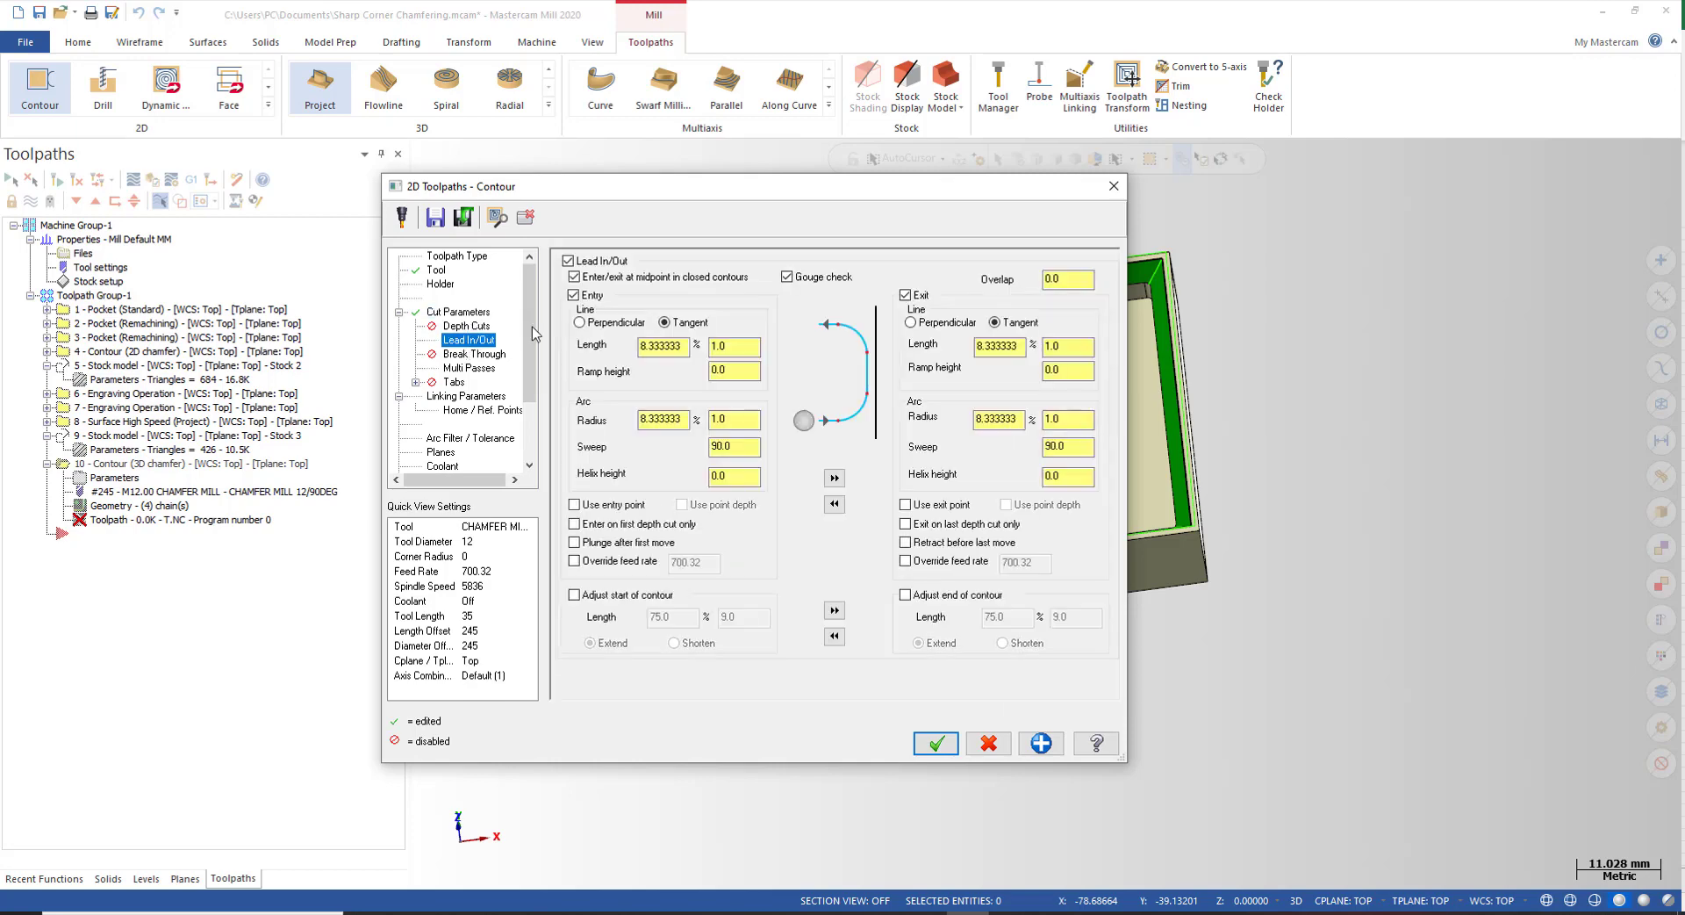
click(568, 261)
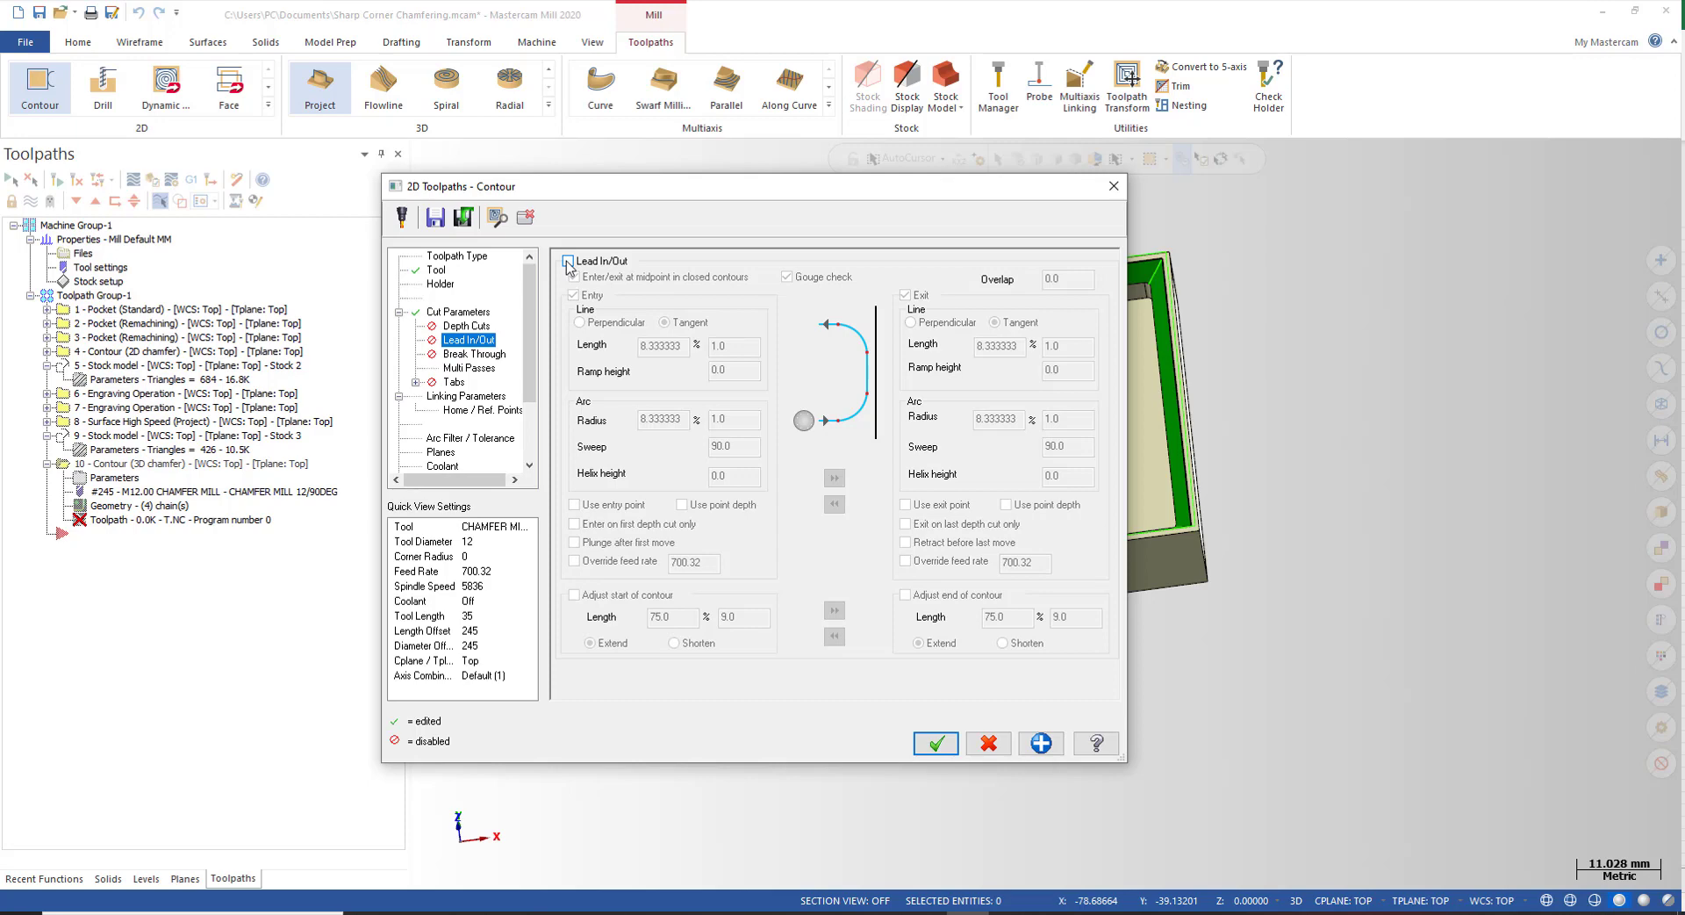
click(472, 369)
click(590, 281)
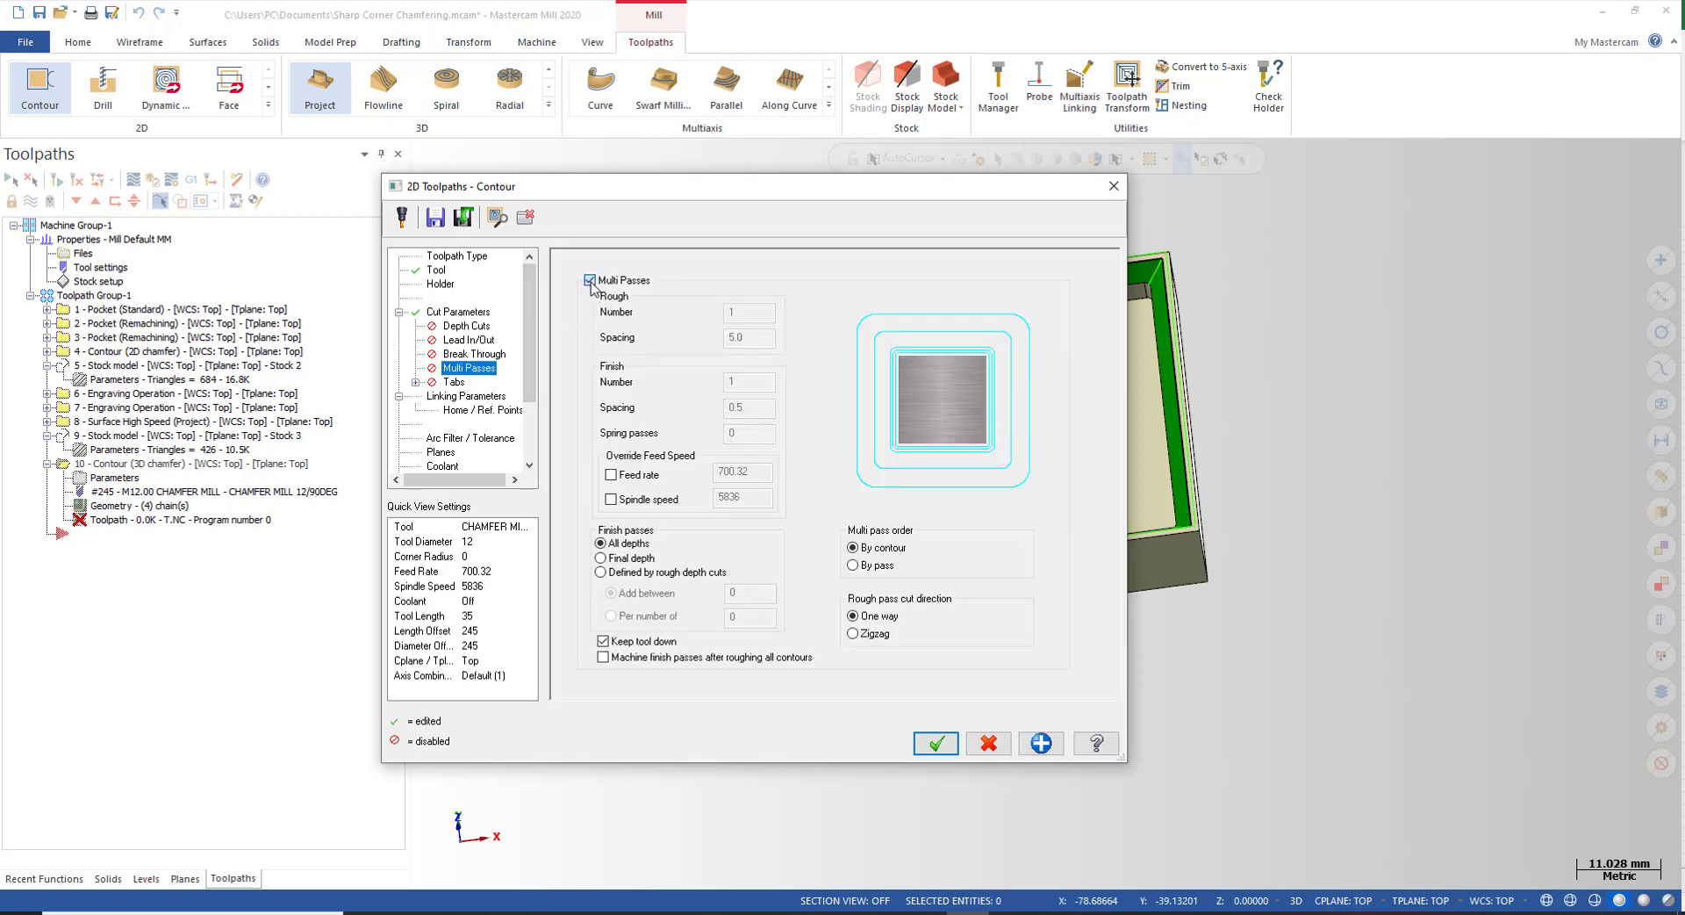
click(466, 327)
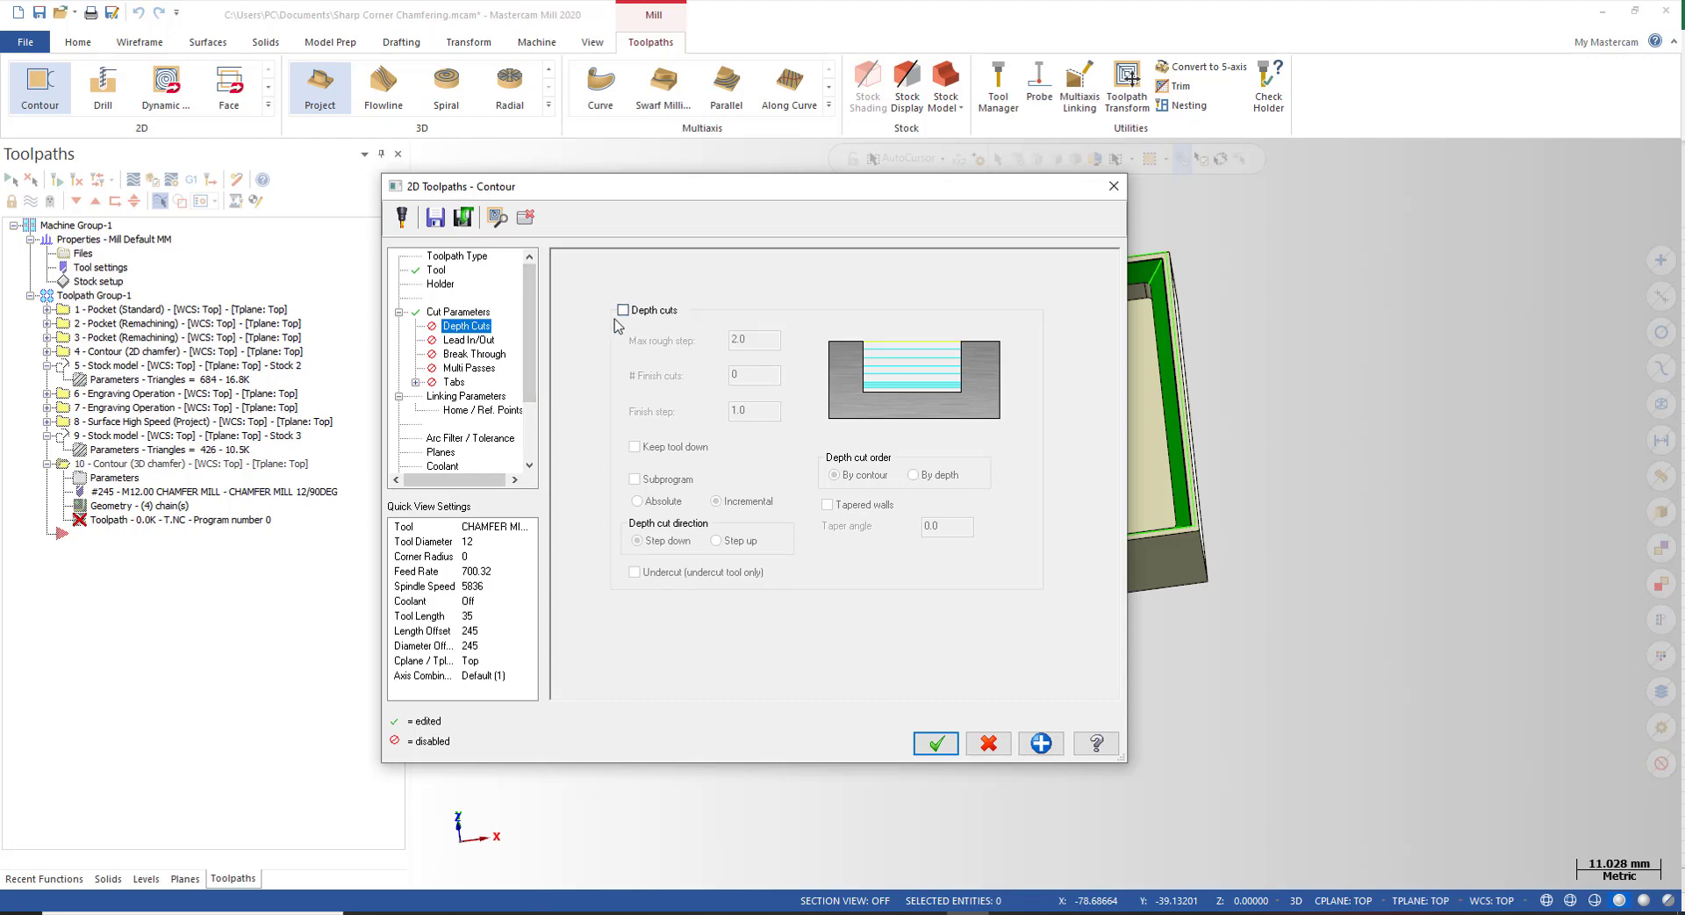
In the linking parameters, set top of stock to 0.5, disable retract, set the feed plane to 5 absolute, and accept the toolpath
click(449, 396)
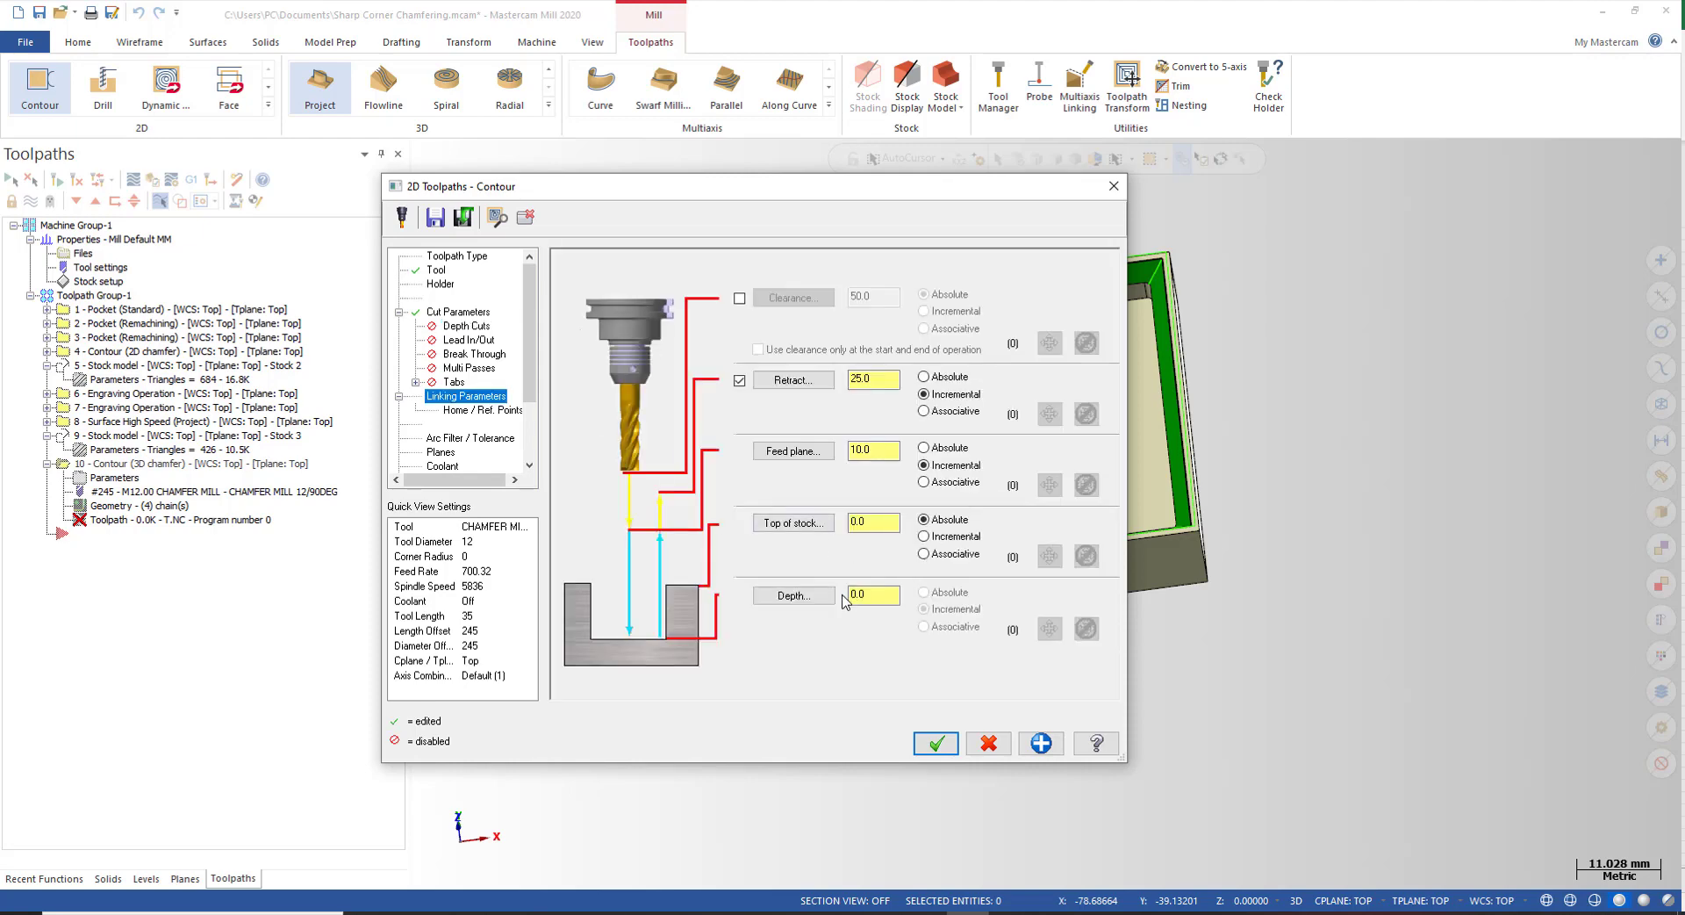
drag(962, 186, 775, 158)
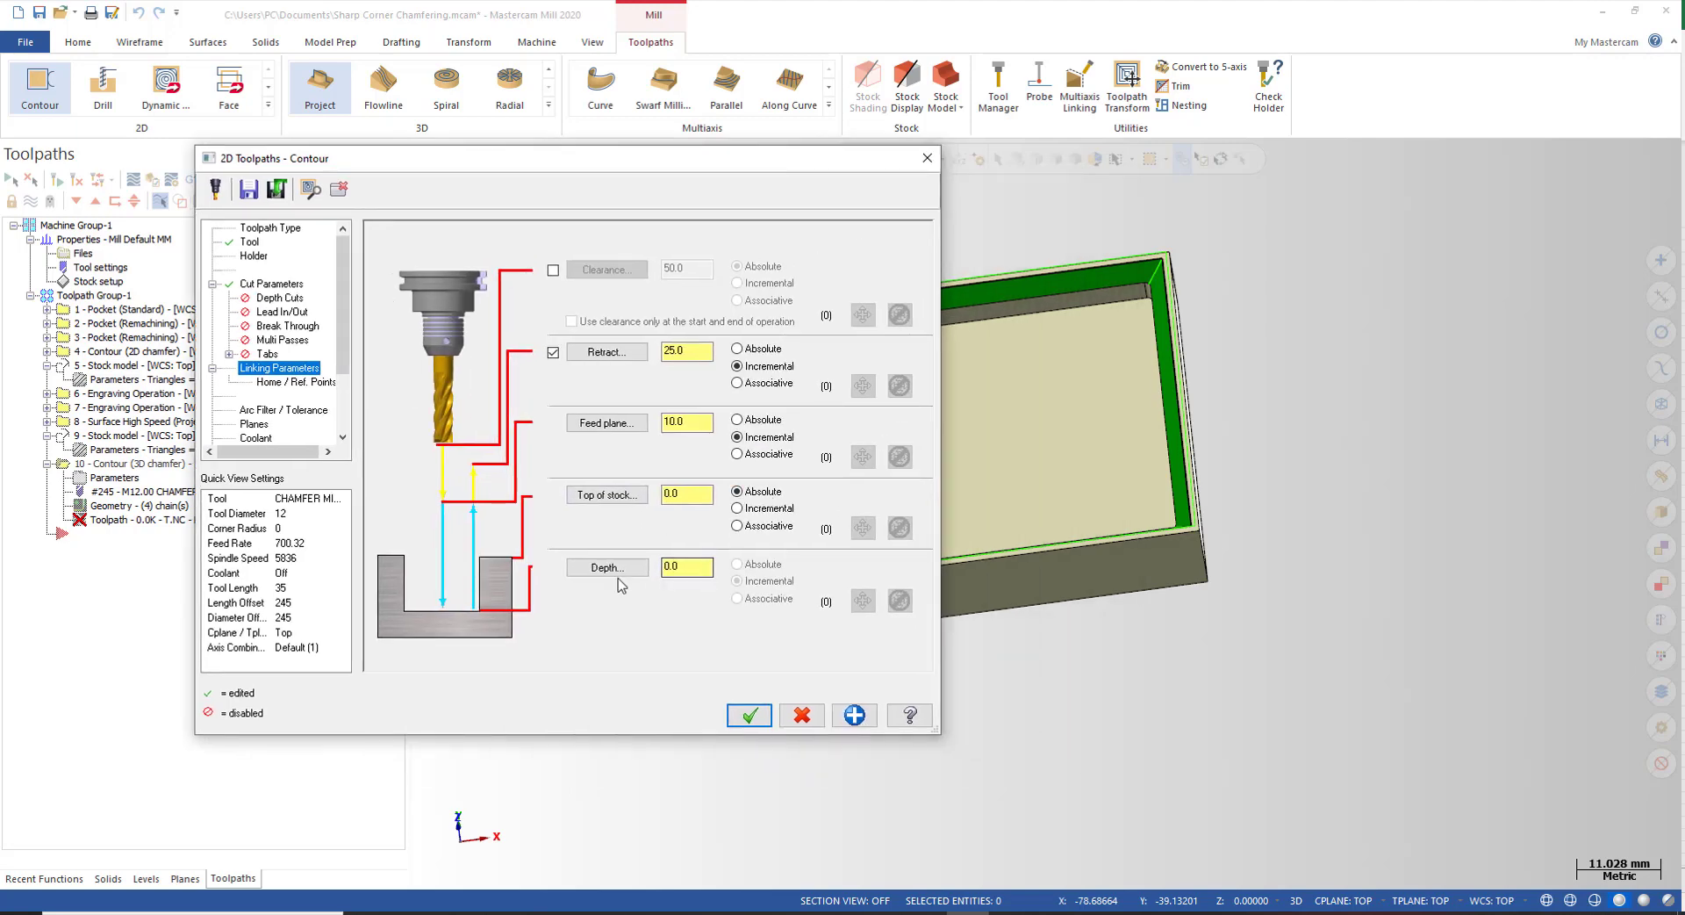
click(663, 566)
click(680, 493)
click(553, 353)
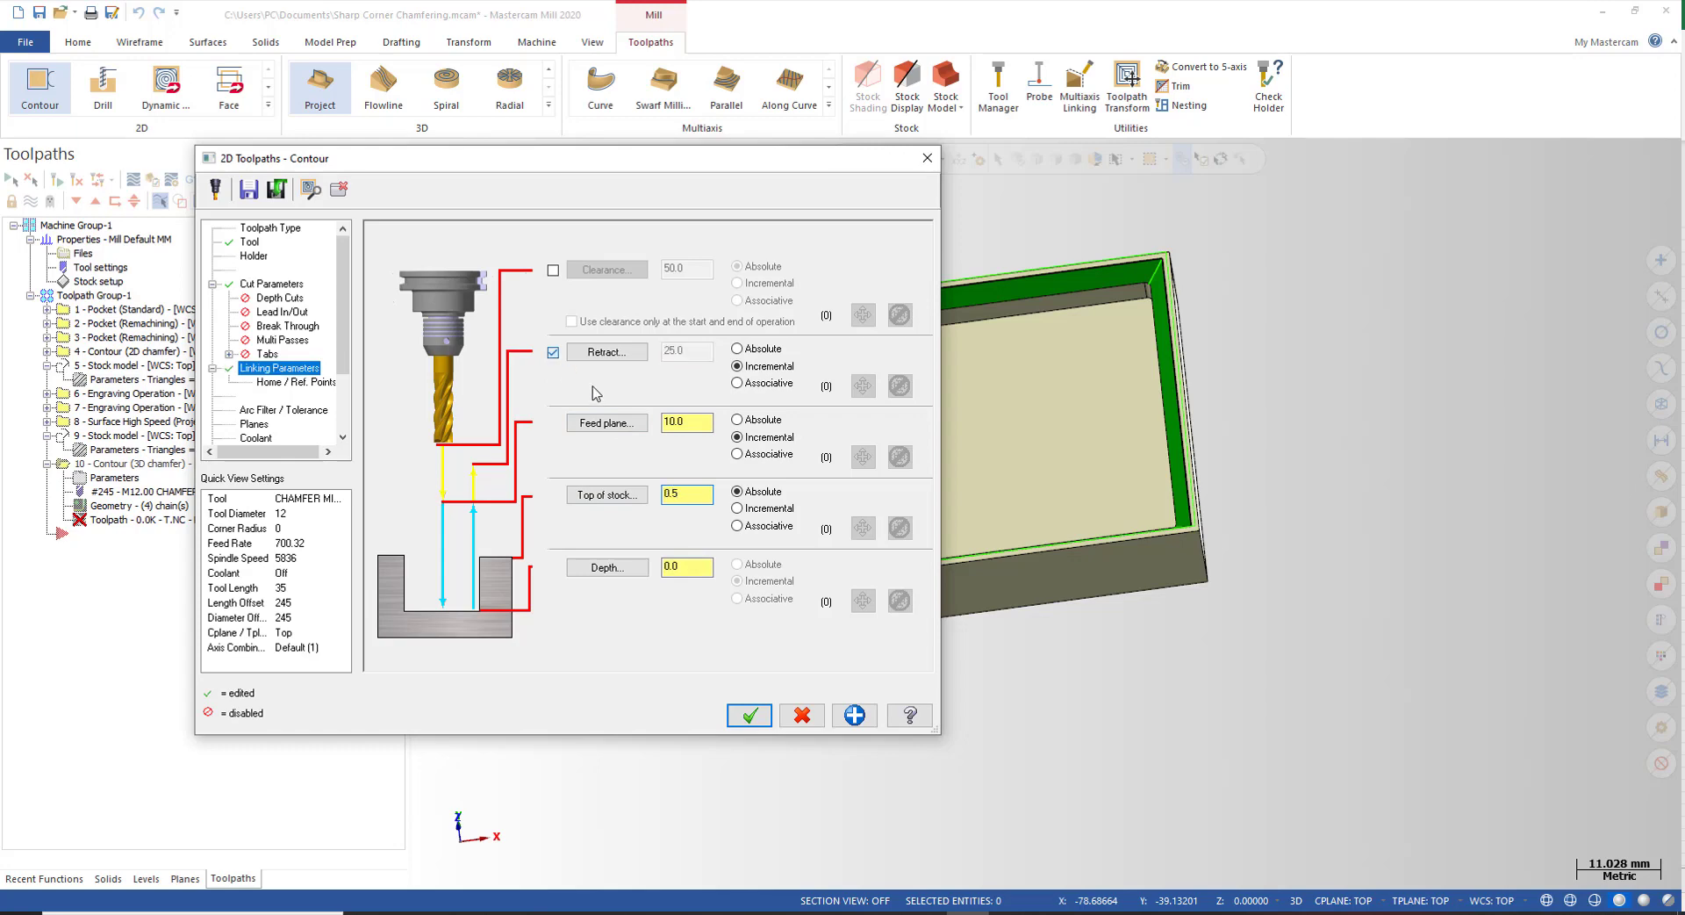
click(738, 419)
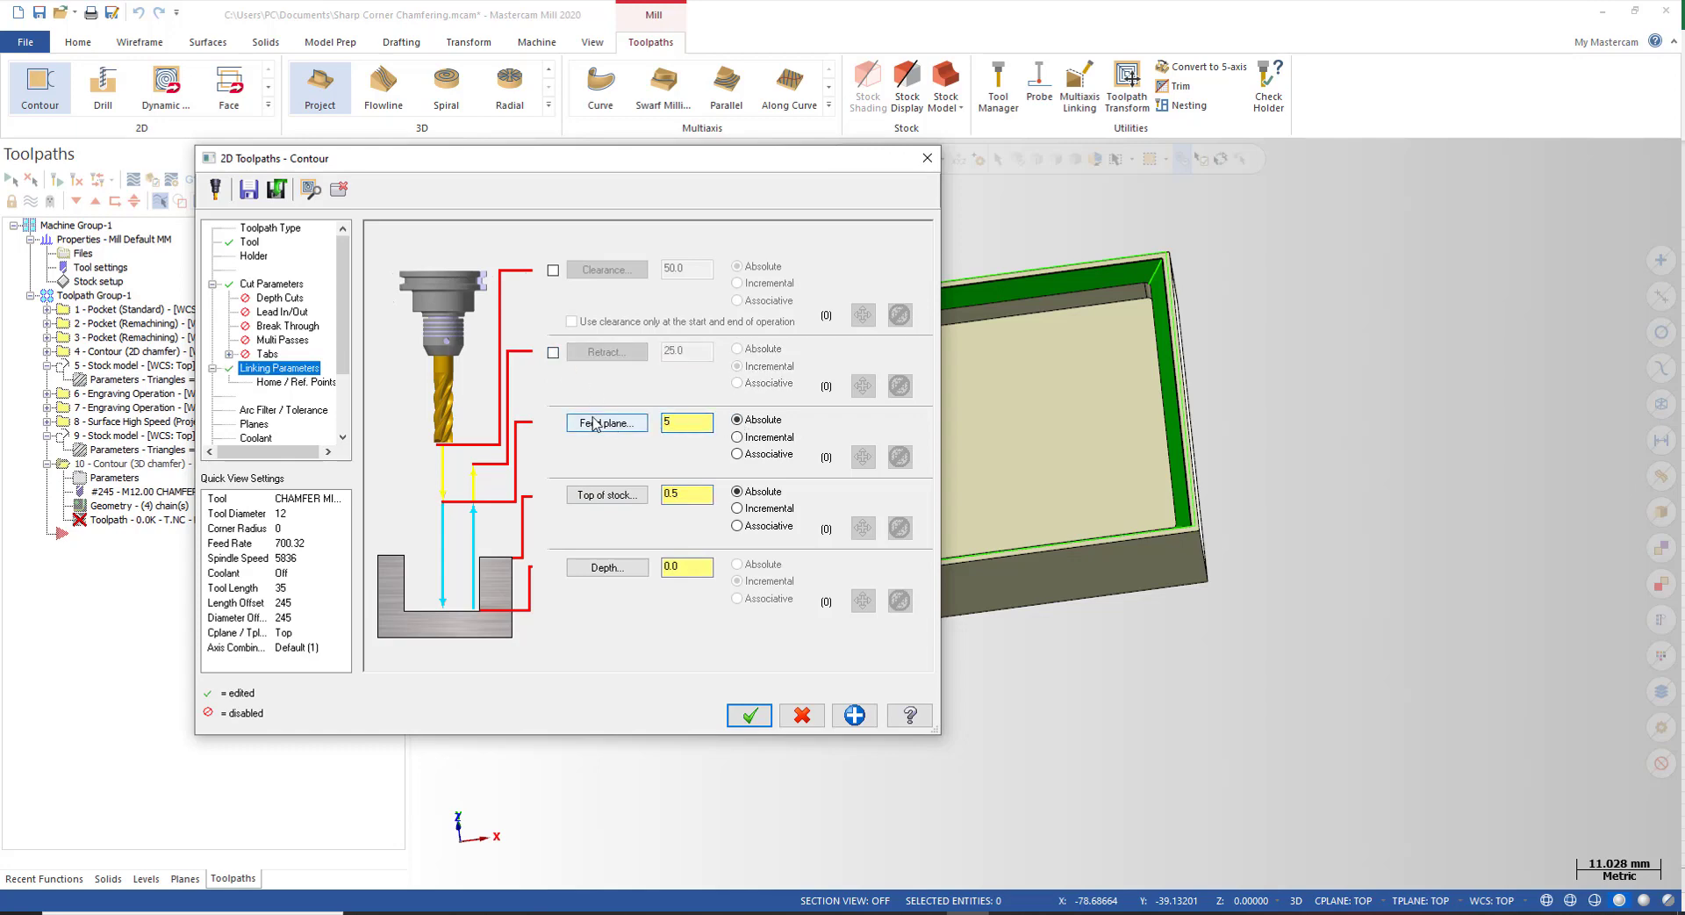
text(5)
key(Tab)
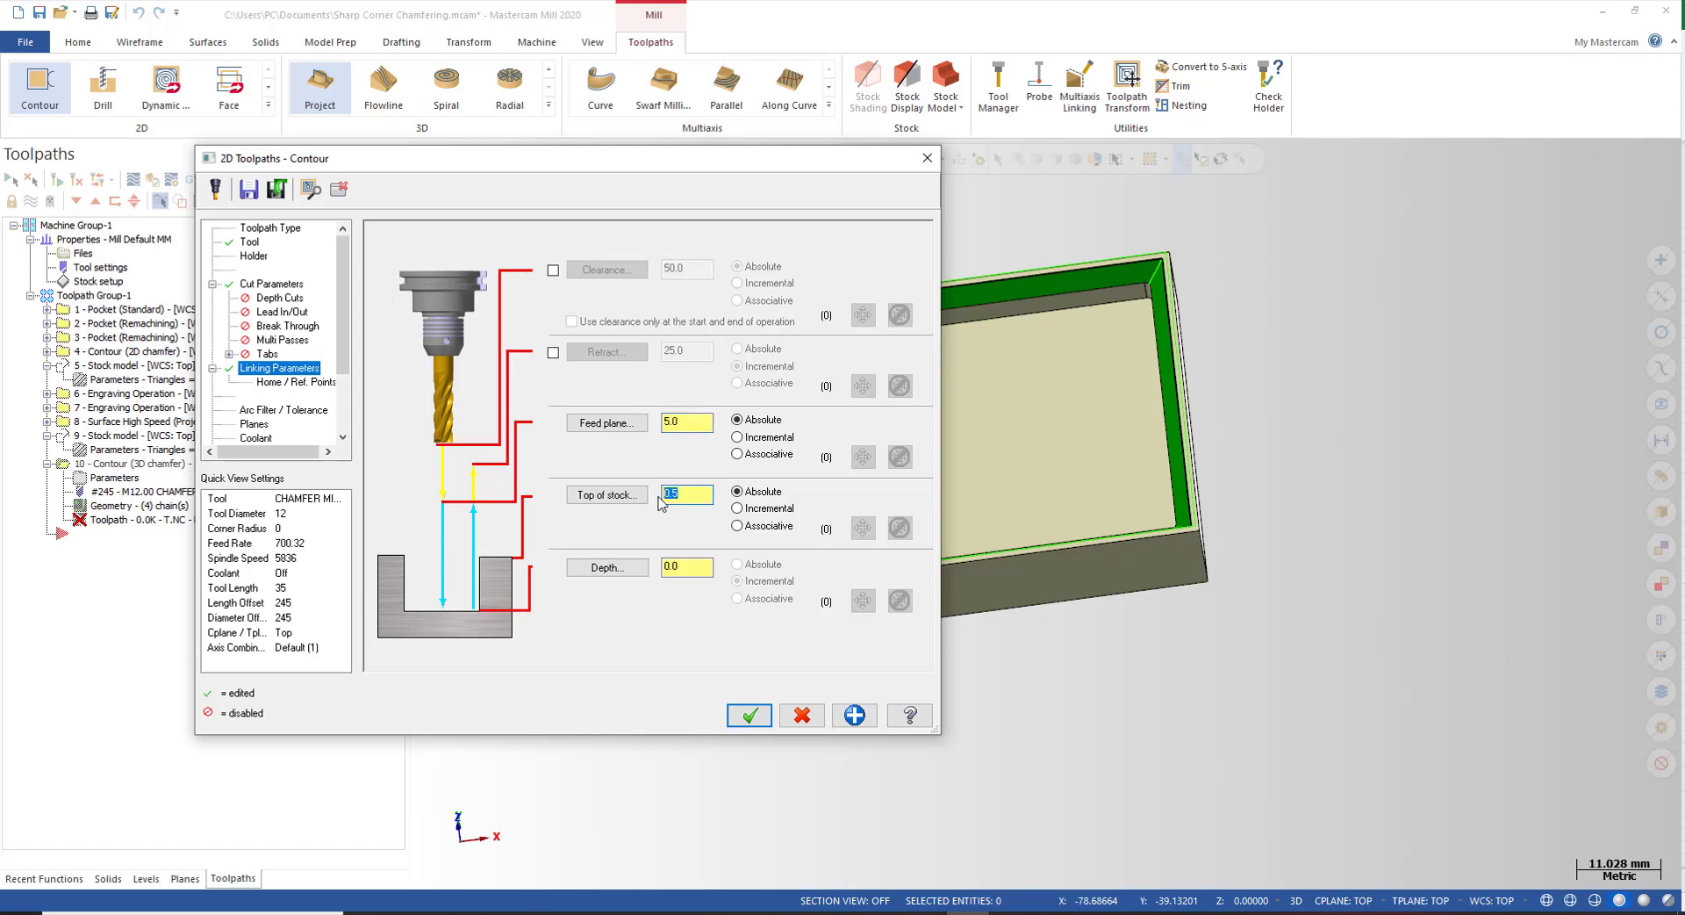
click(748, 716)
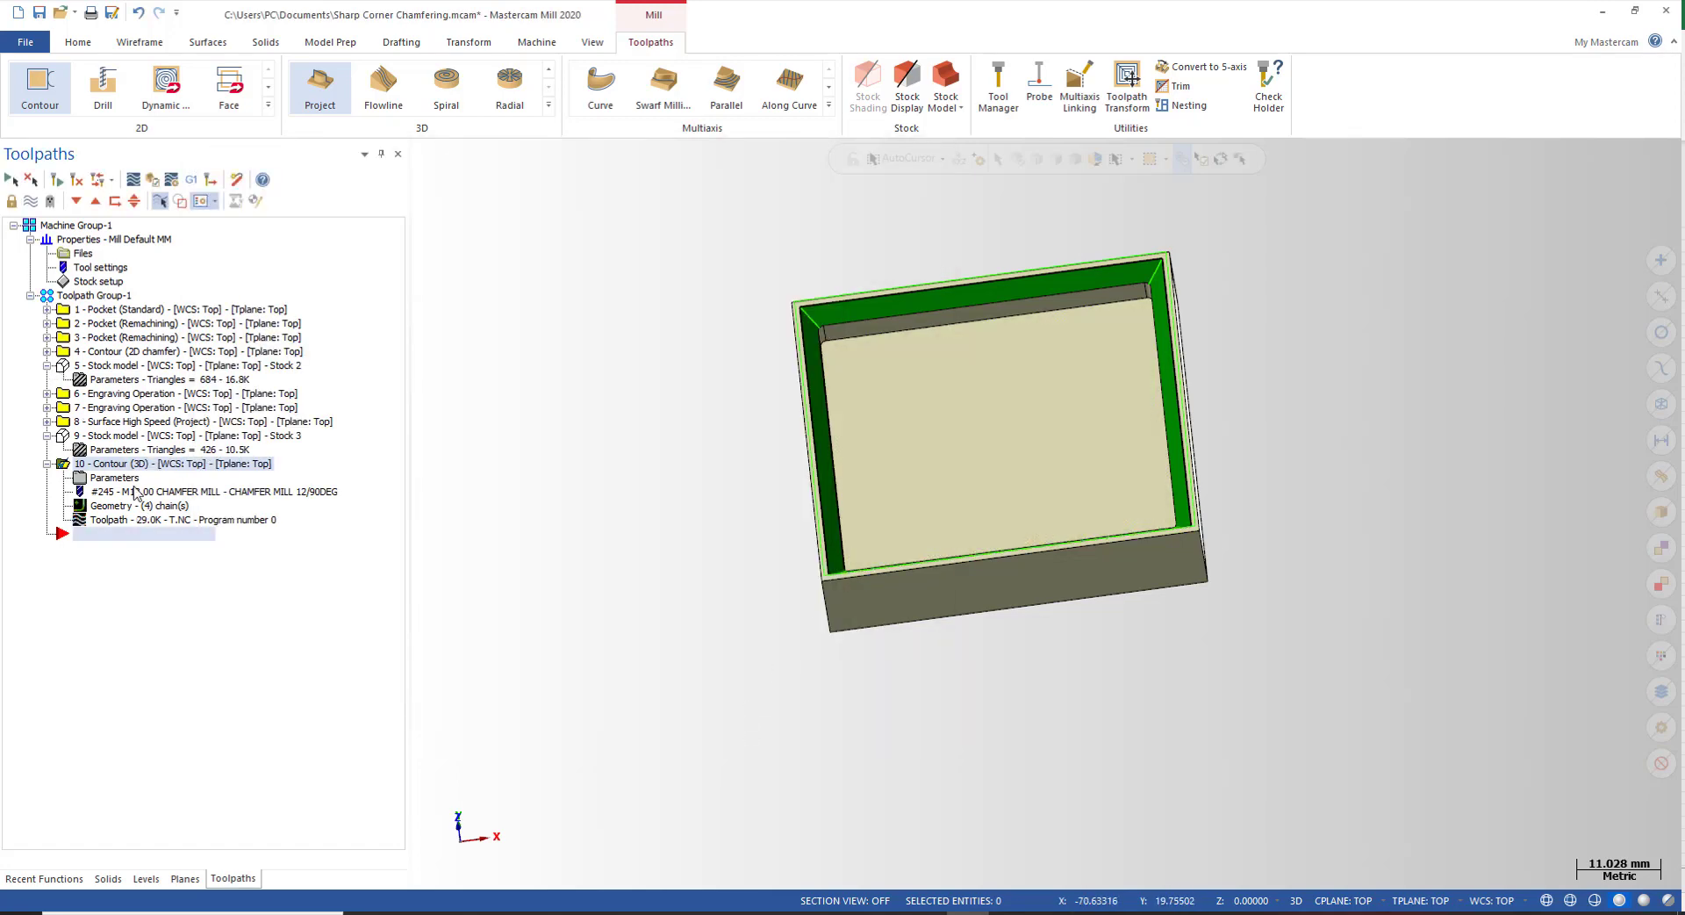
Backplot the 3D contour toolpath and examine the chamfer mill tip along the corner curve in close-up
click(130, 519)
key(s)
key(s)
scroll(748, 346, up, 2)
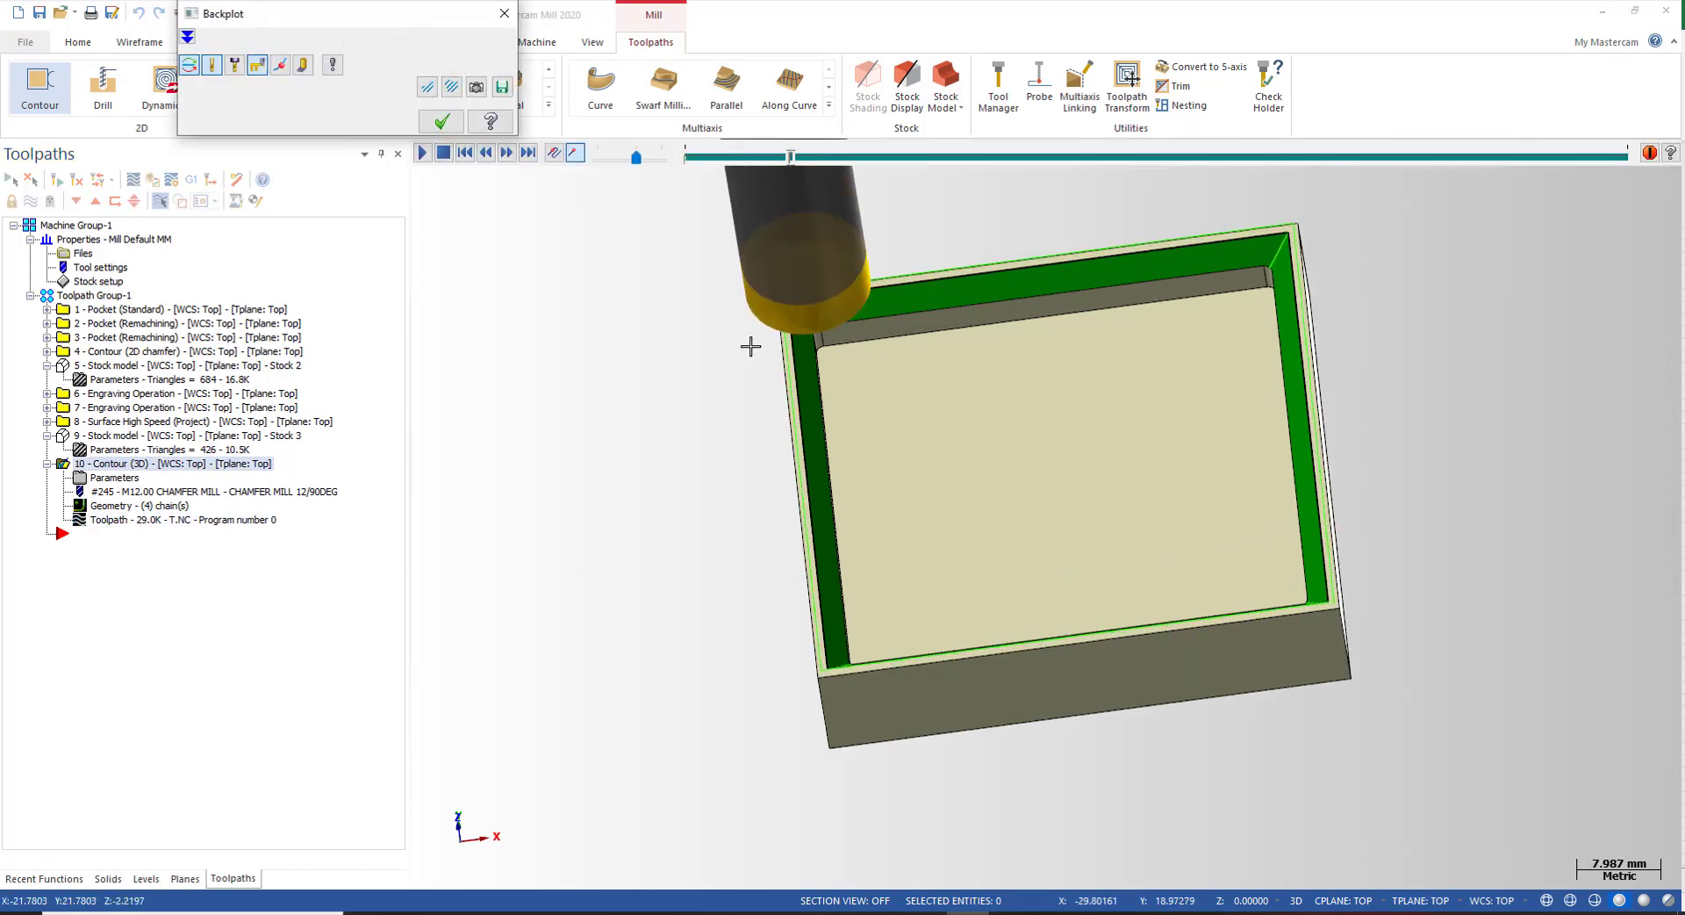
middle_drag(749, 346, 774, 308)
scroll(766, 329, up, 4)
scroll(715, 387, up, 2)
middle_drag(714, 387, 816, 486)
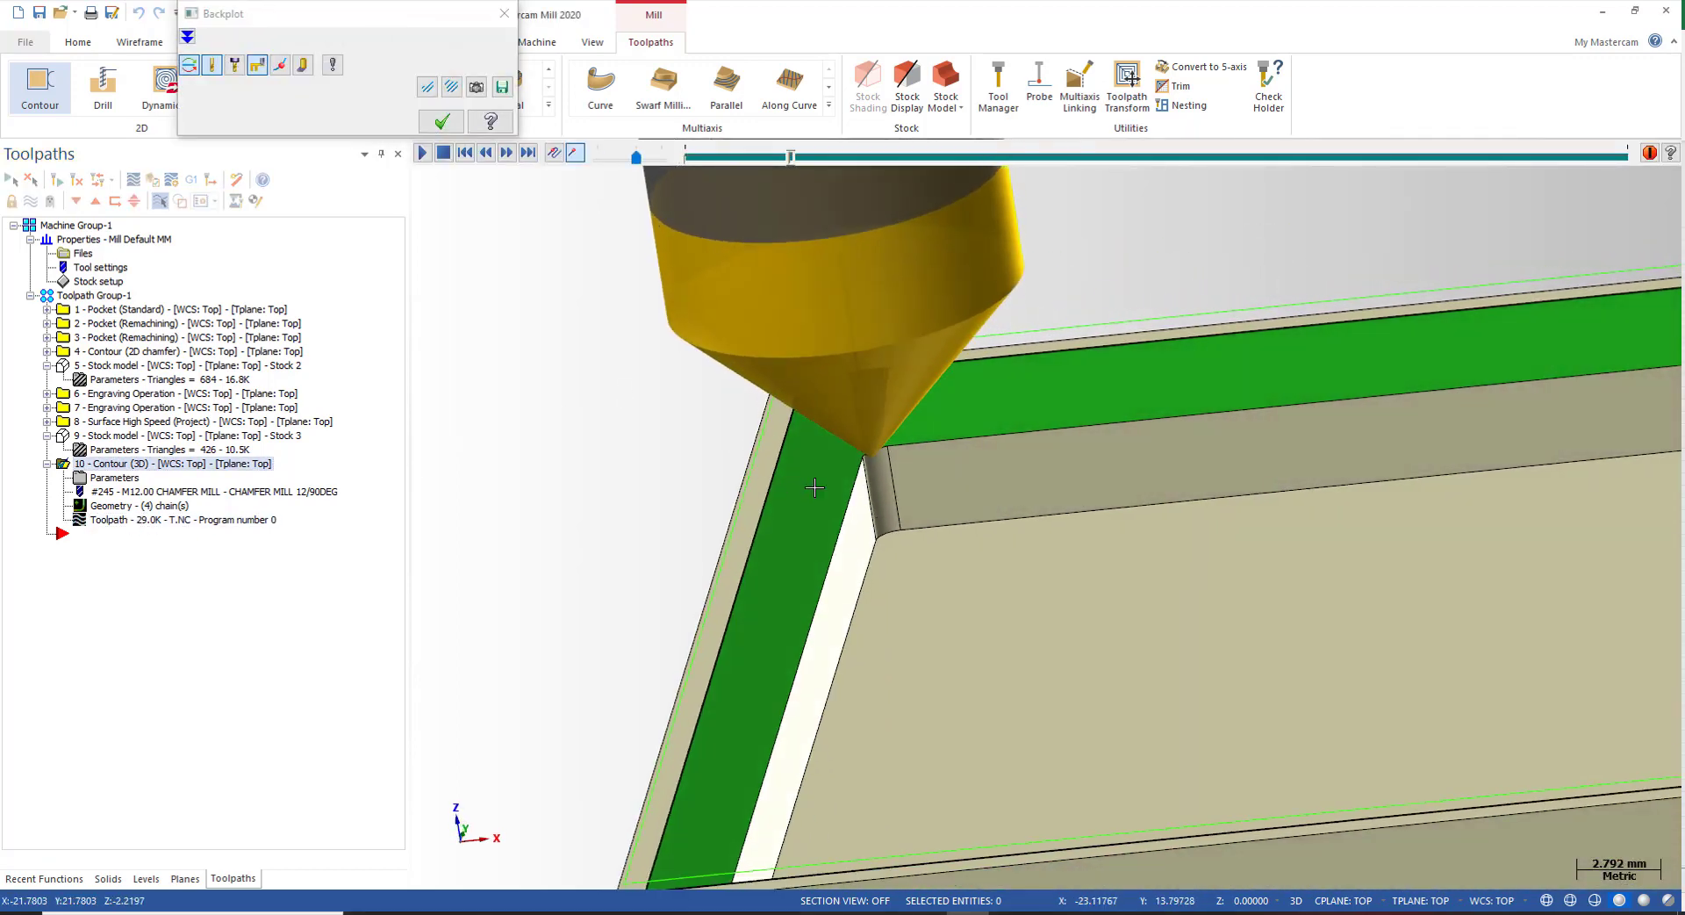
scroll(856, 461, up, 2)
middle_drag(909, 383, 828, 448)
key(s)
key(b)
scroll(914, 405, up, 3)
scroll(914, 405, up, 8)
scroll(829, 445, down, 10)
key(s)
scroll(827, 448, down, 7)
key(Escape)
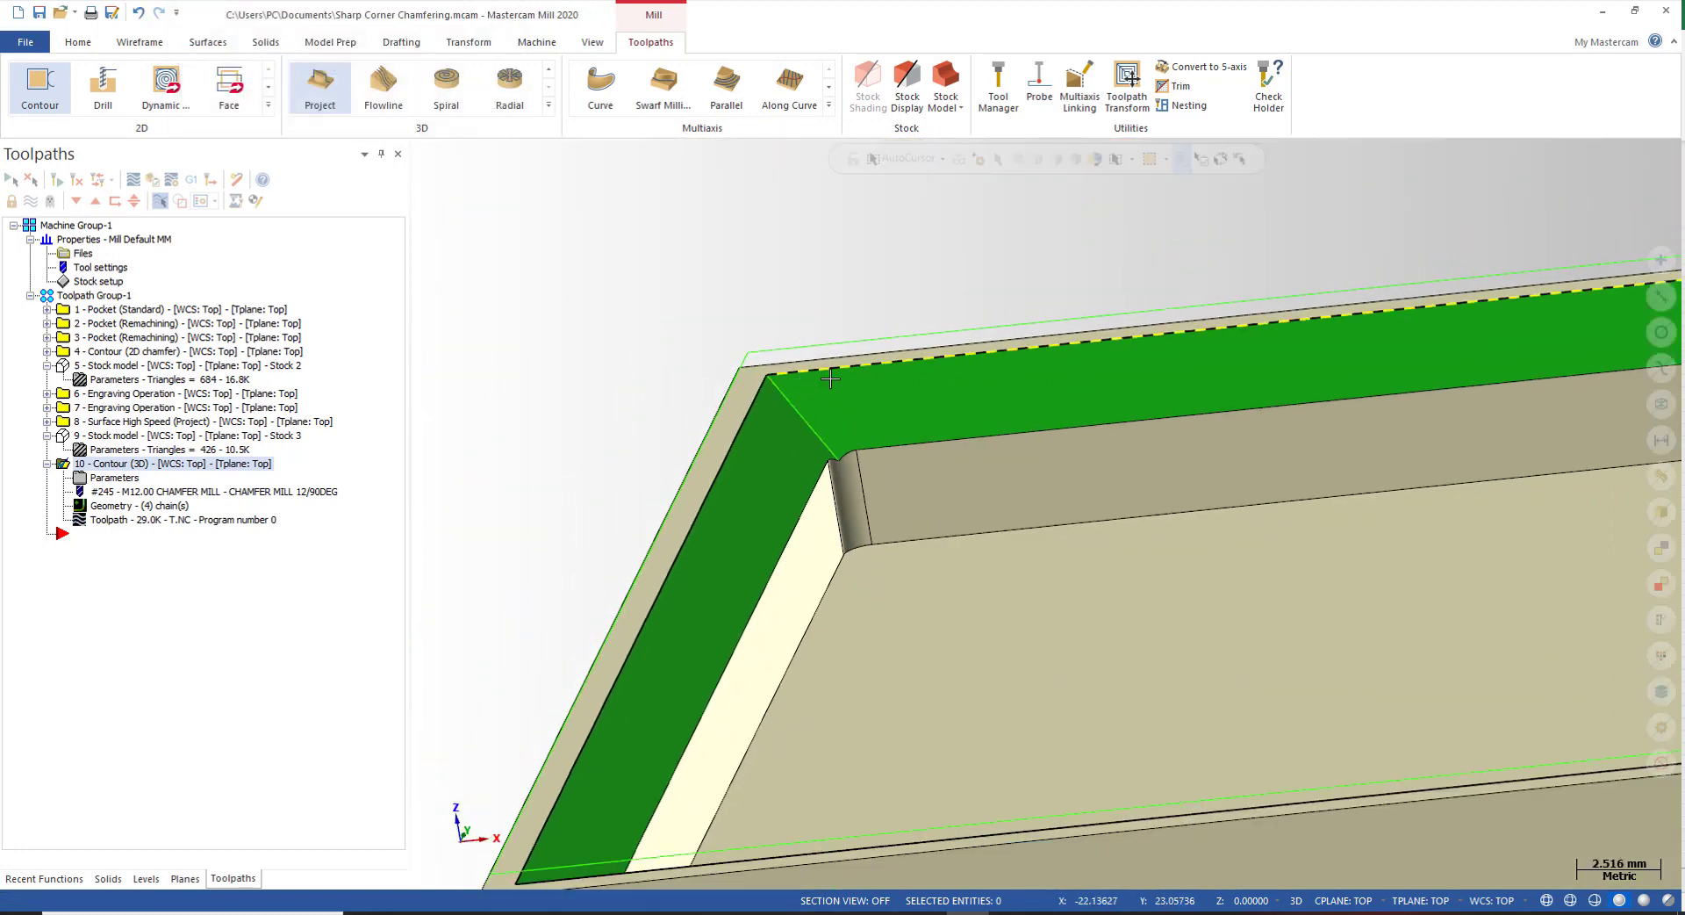
Backplot the contour toolpath again and check the tool position at the same corner from another angle
click(121, 519)
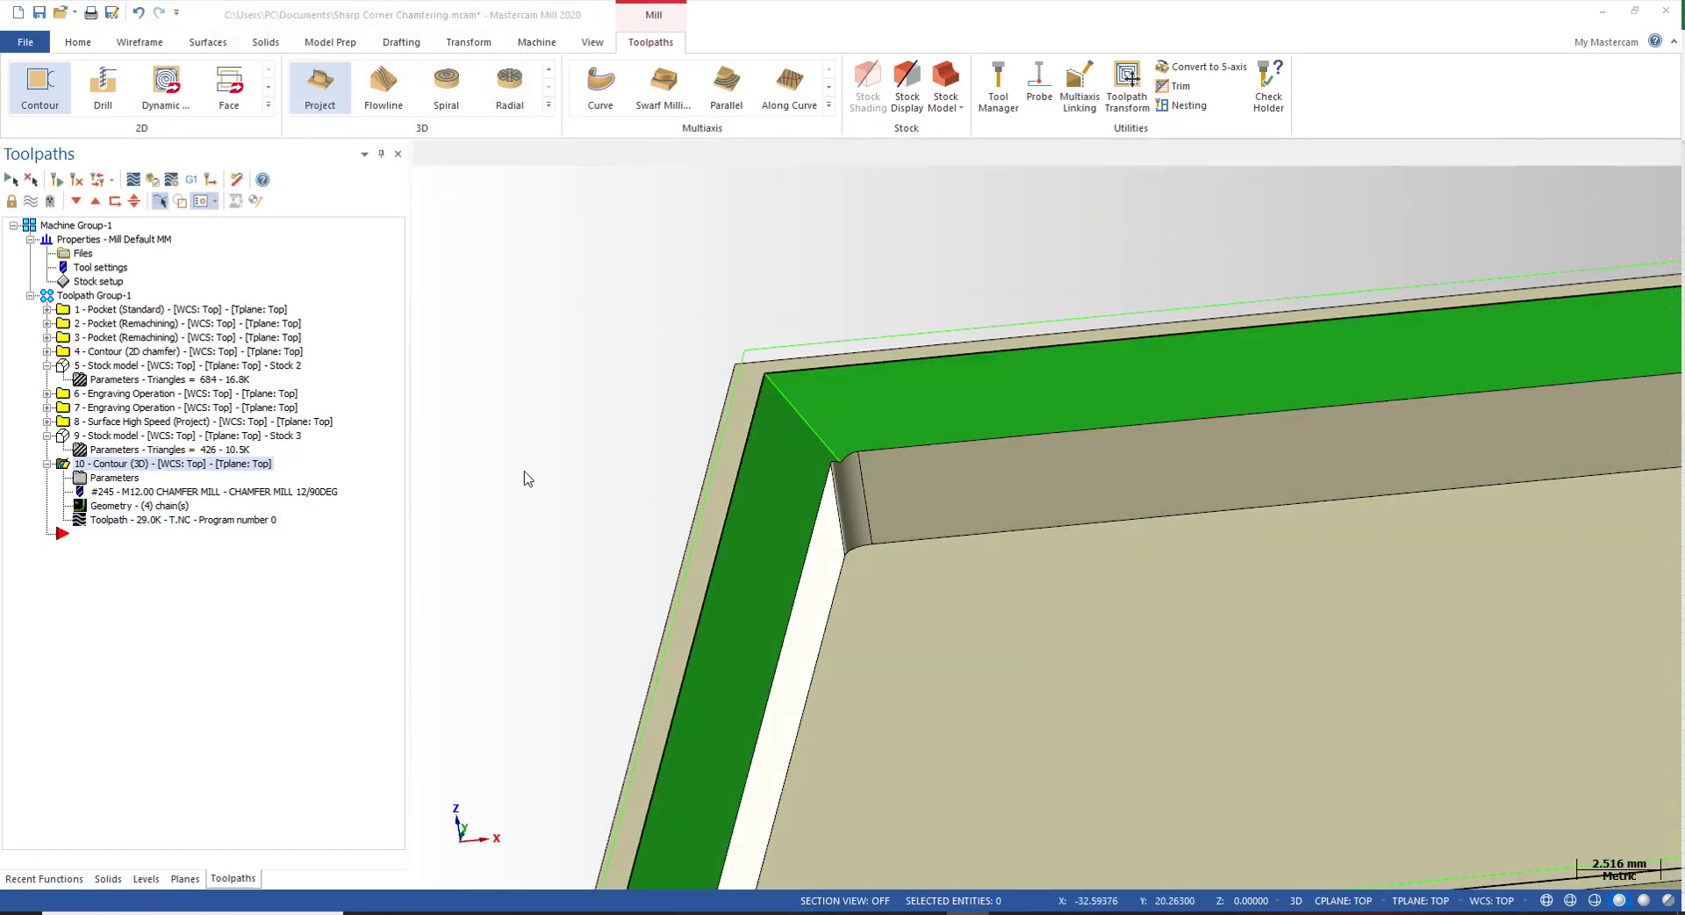
key(s)
middle_drag(830, 453, 785, 452)
key(Escape)
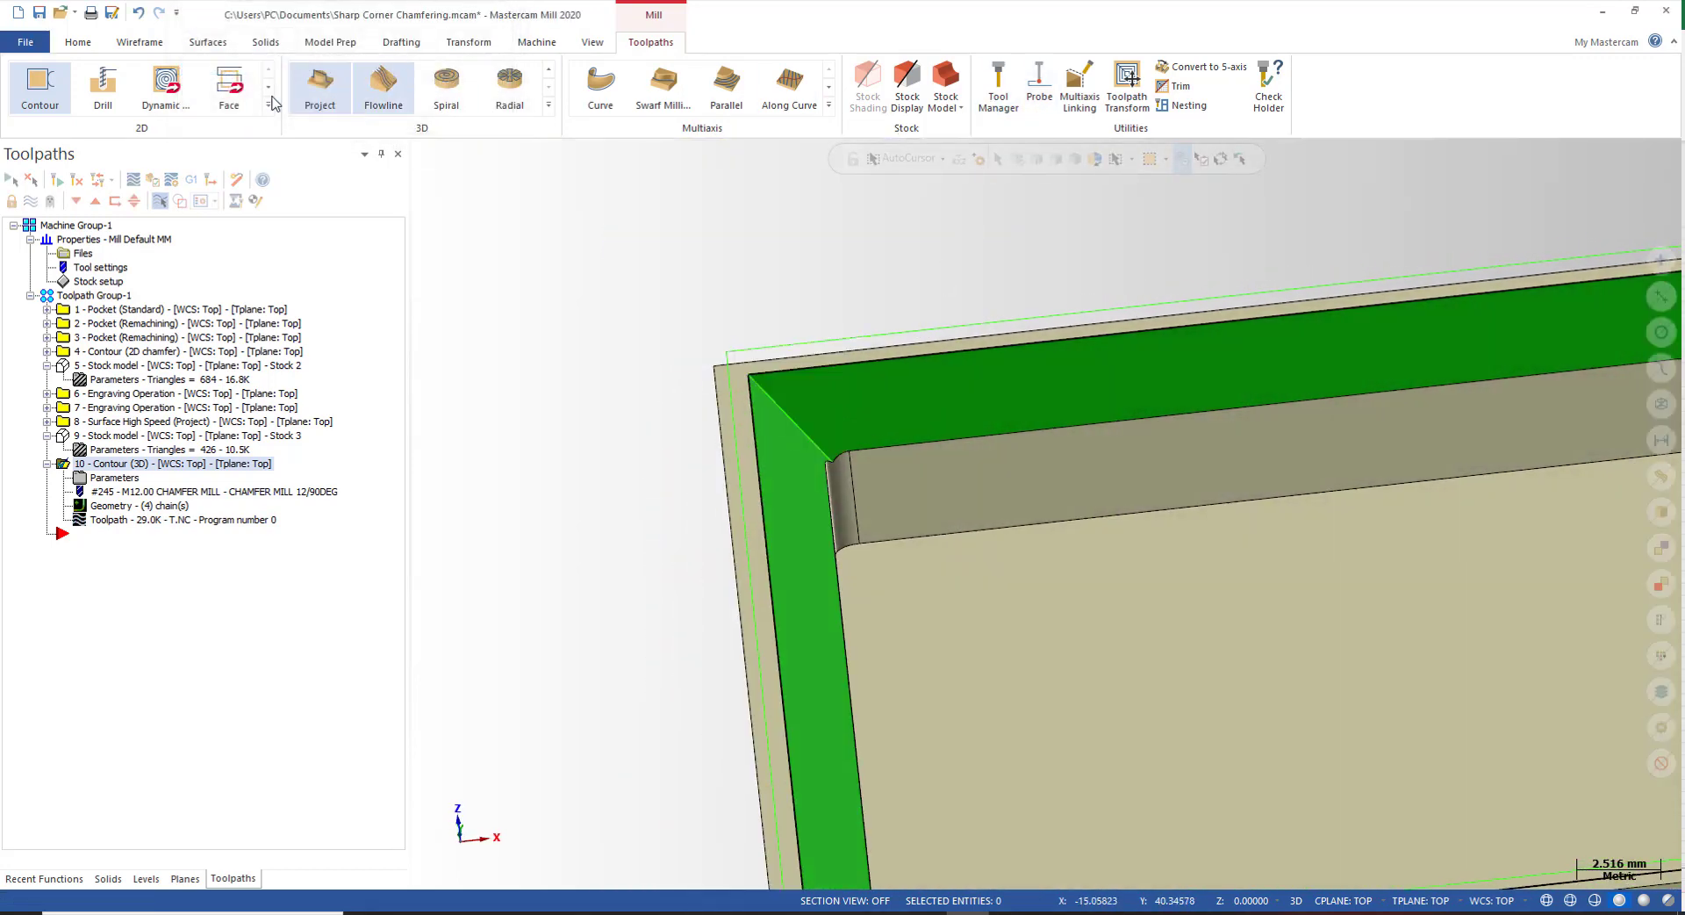
Lengthen the sloped corner curves by 1.0 at their upper ends with Modify Length
click(140, 42)
click(1137, 104)
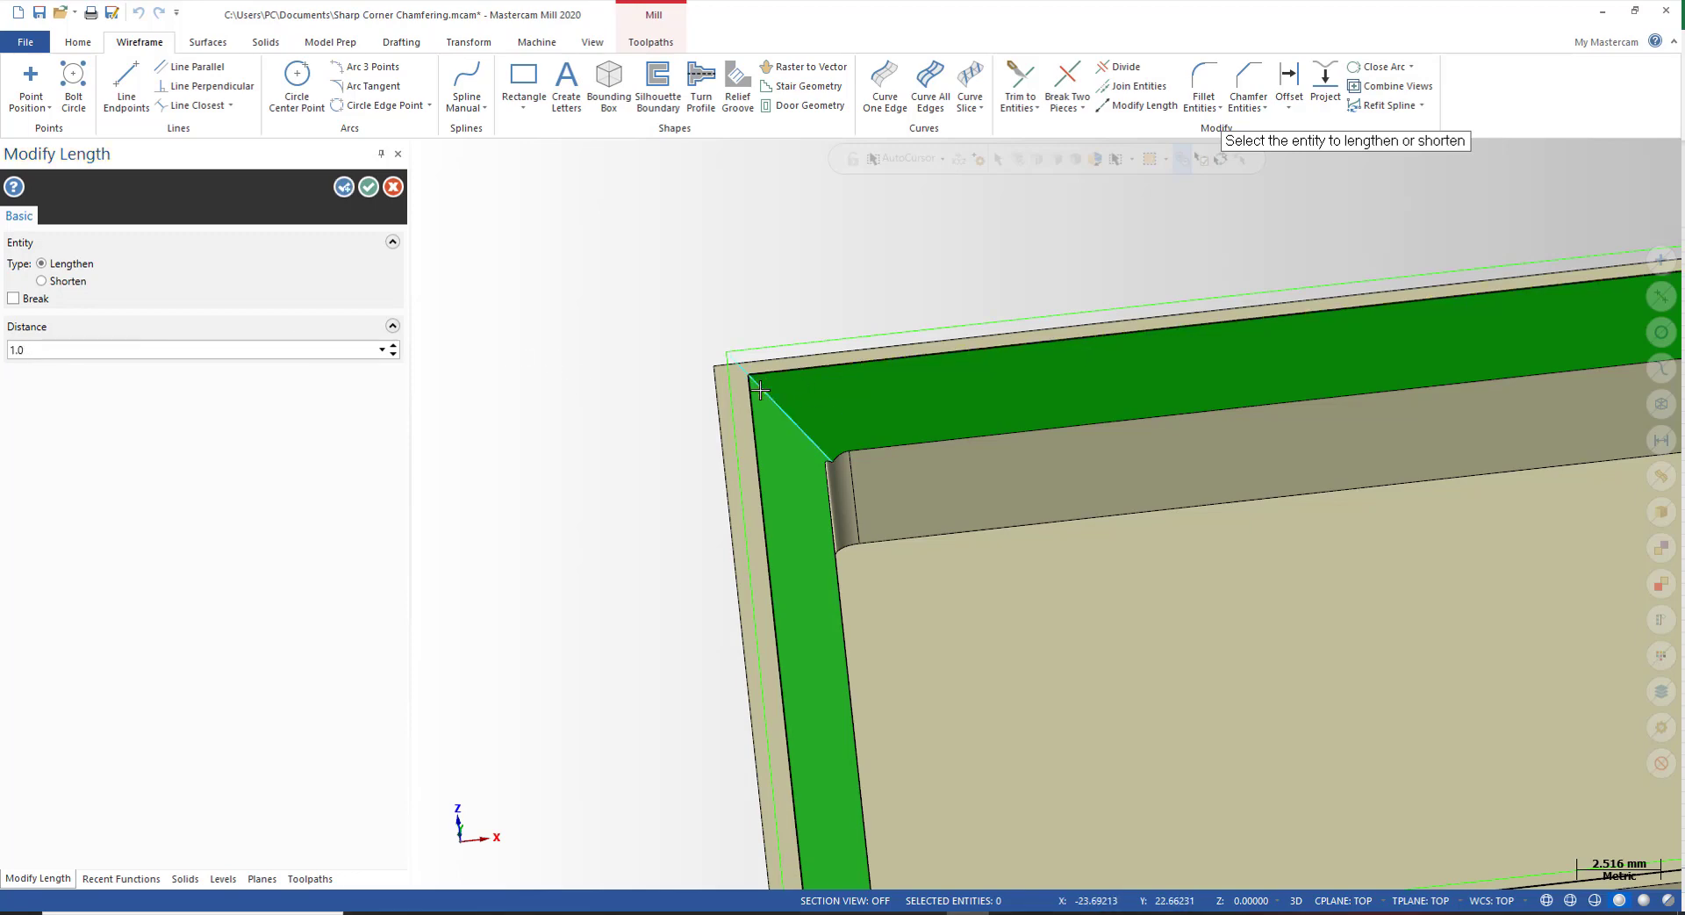
scroll(756, 335, down, 5)
middle_drag(797, 425, 711, 689)
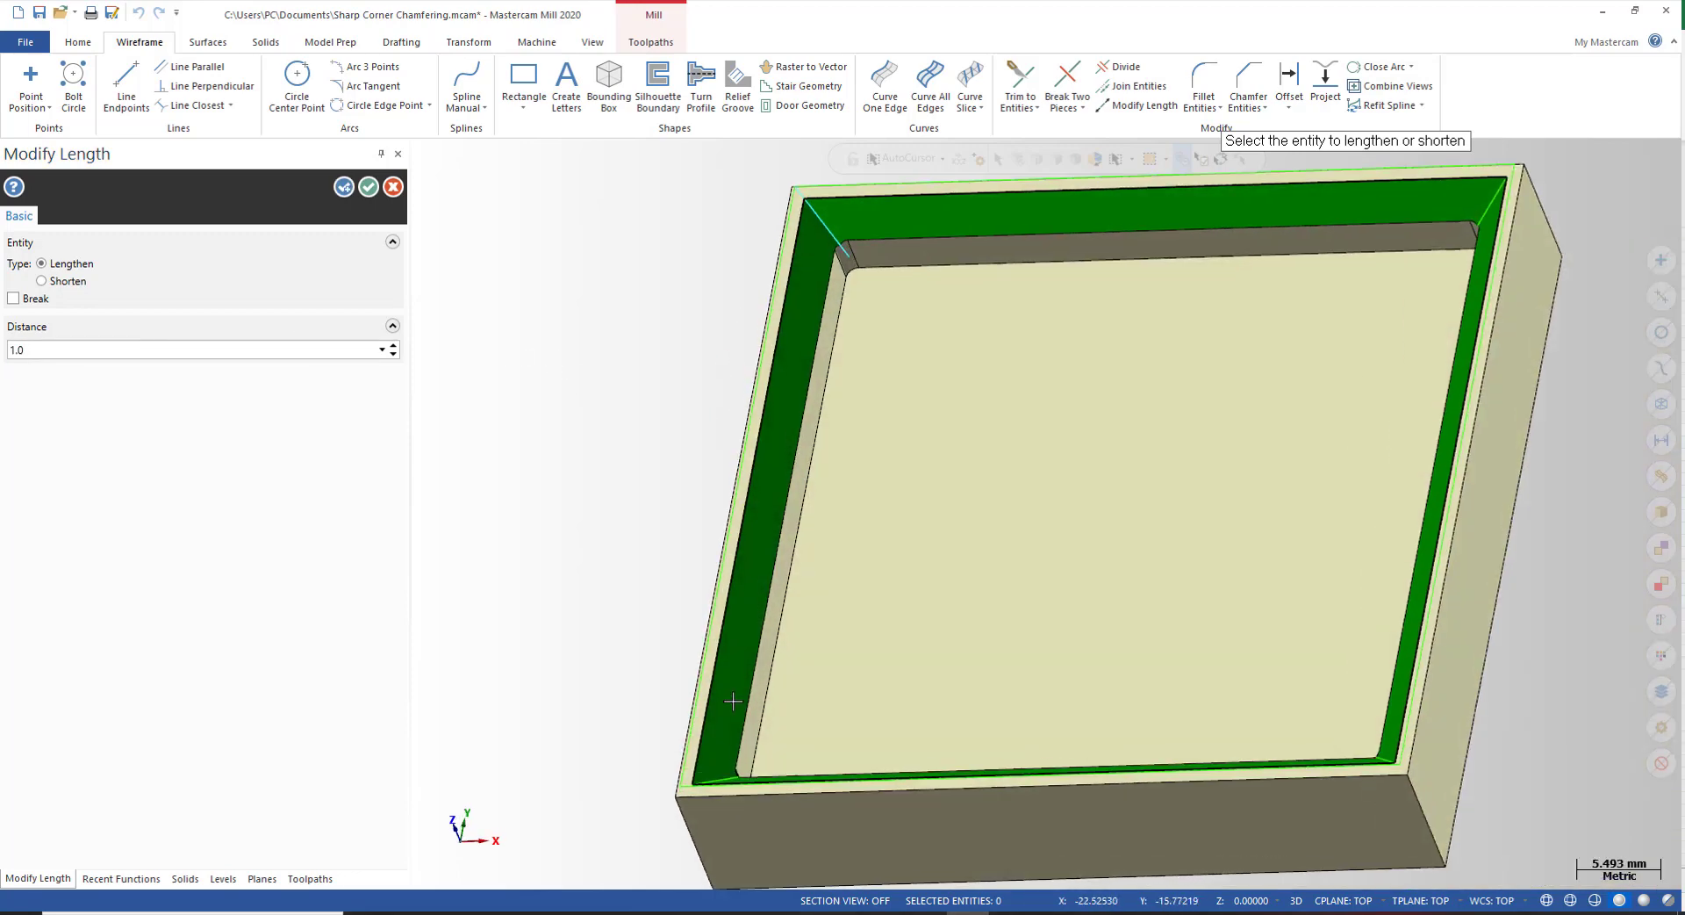
scroll(698, 774, up, 5)
scroll(702, 755, down, 5)
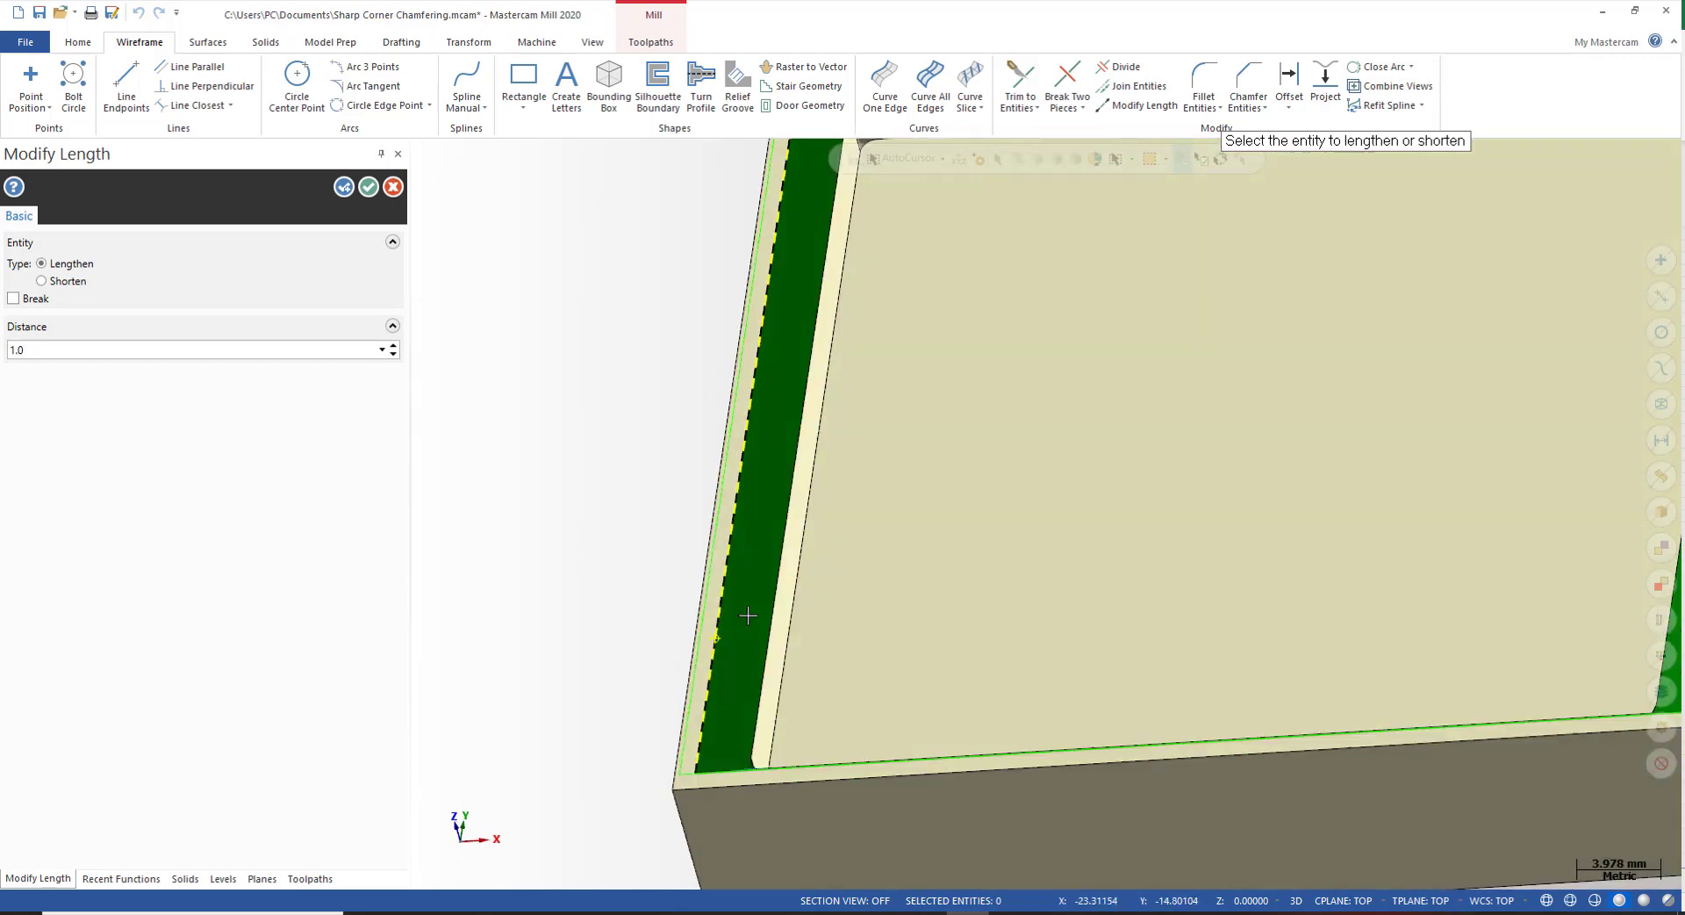
scroll(746, 392, down, 2)
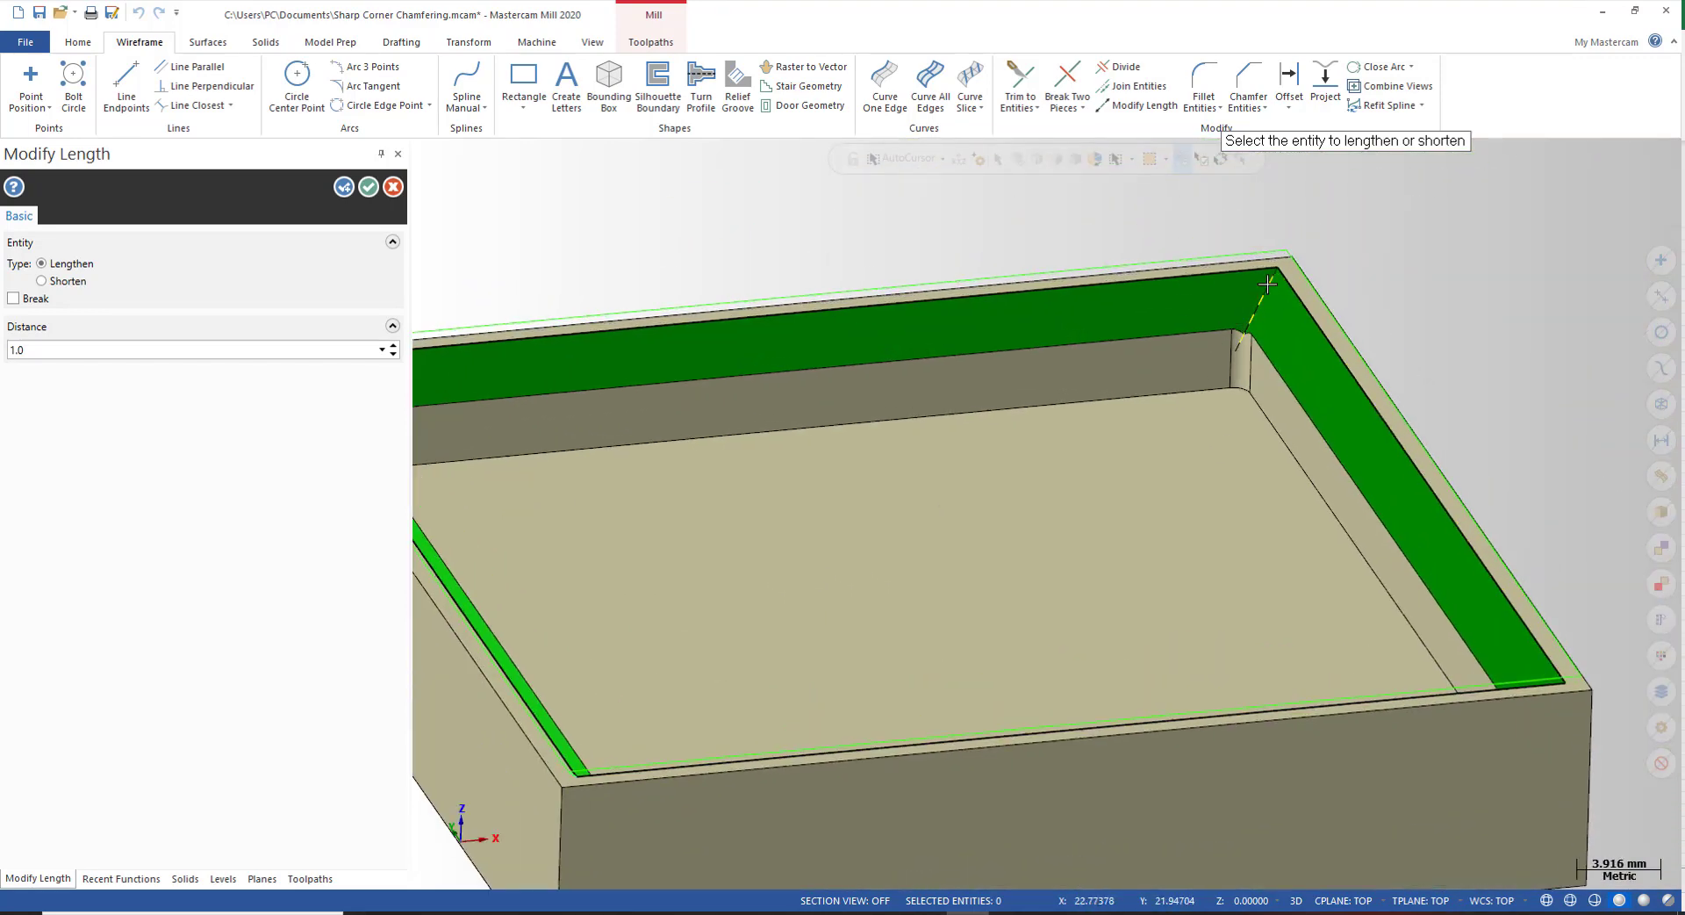
middle_drag(1234, 406, 1440, 816)
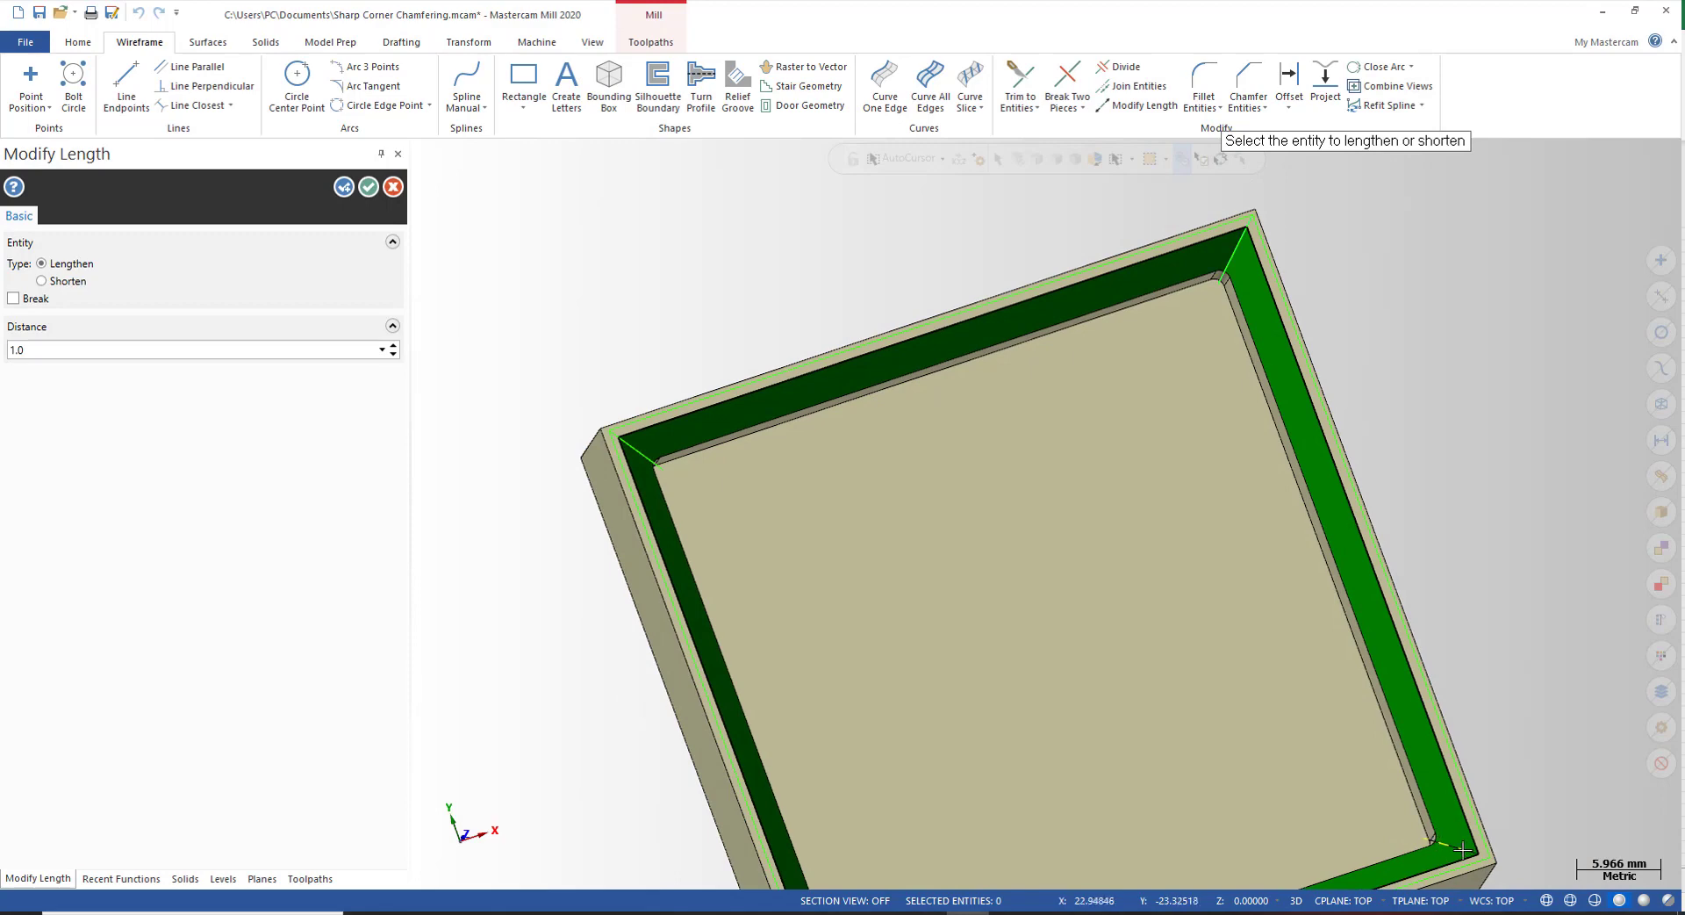
key(Escape)
scroll(1177, 501, down, 3)
middle_drag(1249, 571, 1130, 453)
scroll(944, 477, up, 3)
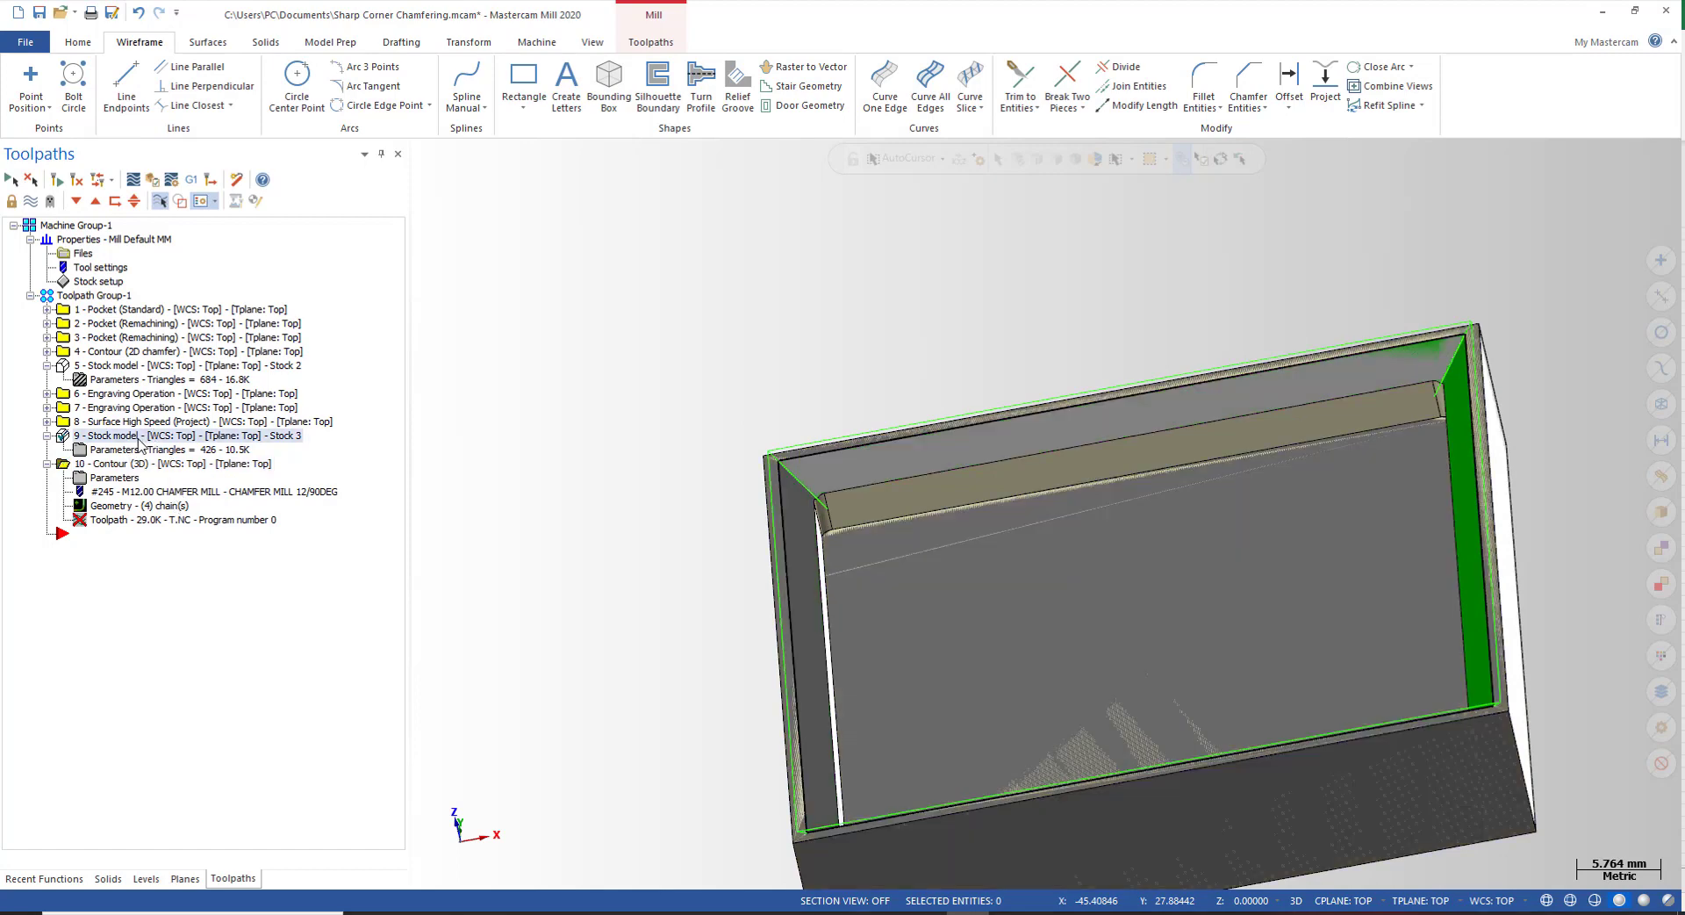
Regenerate the 3D contour toolpath and backplot it, checking the chamfer mill's position along the corner curve in close-up
click(57, 181)
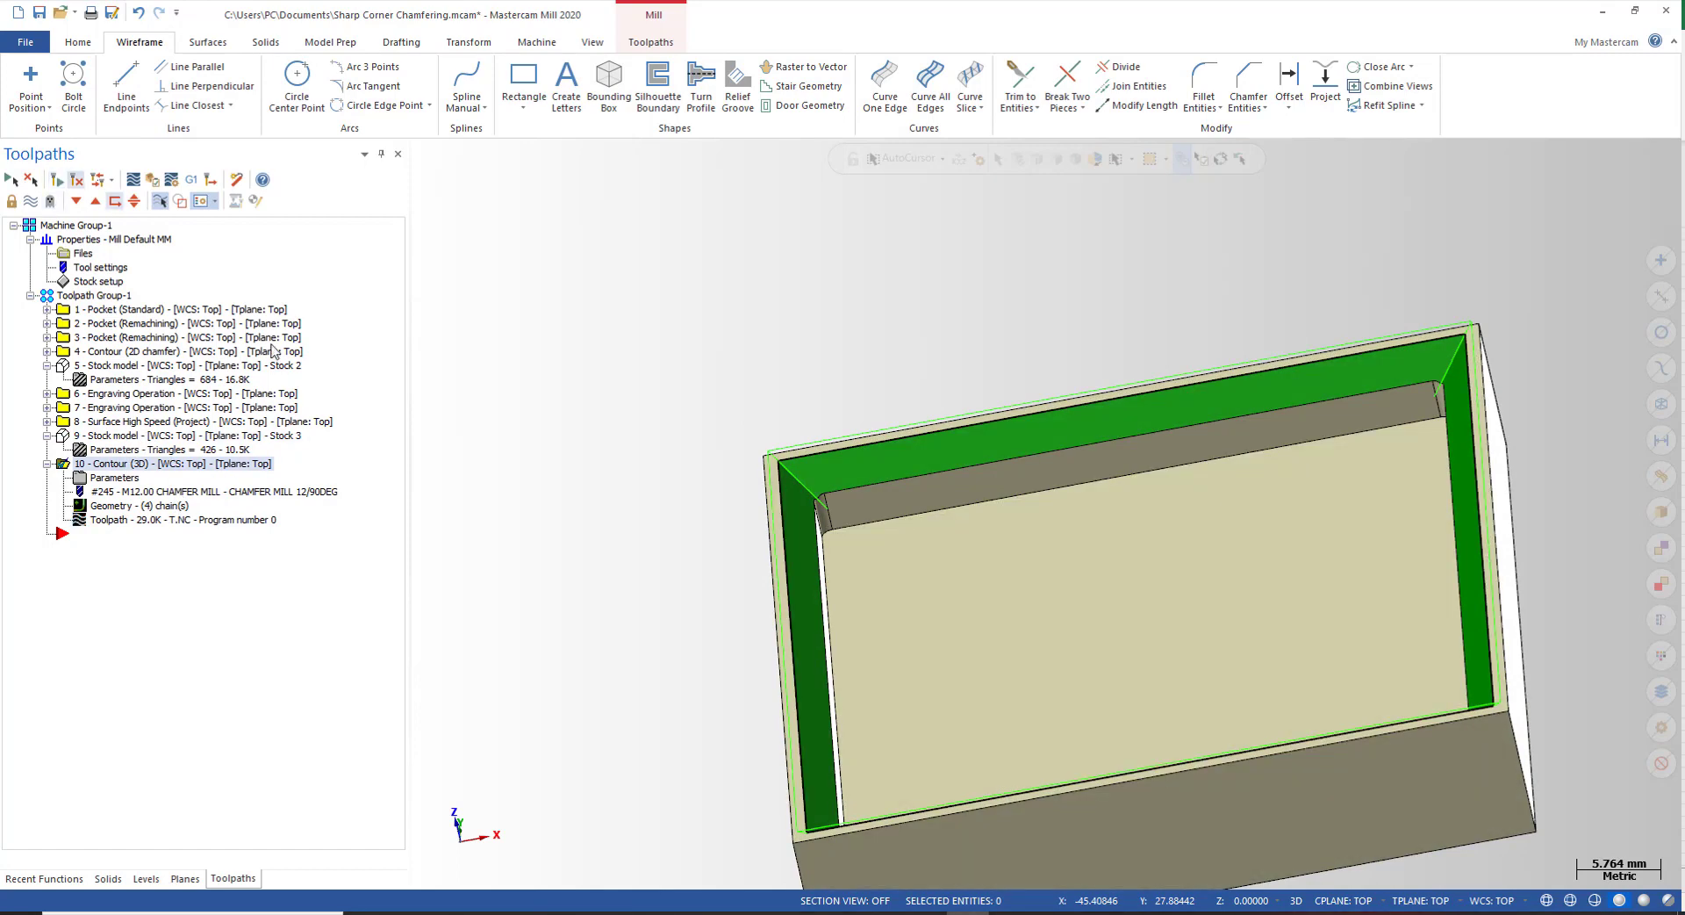
key(s)
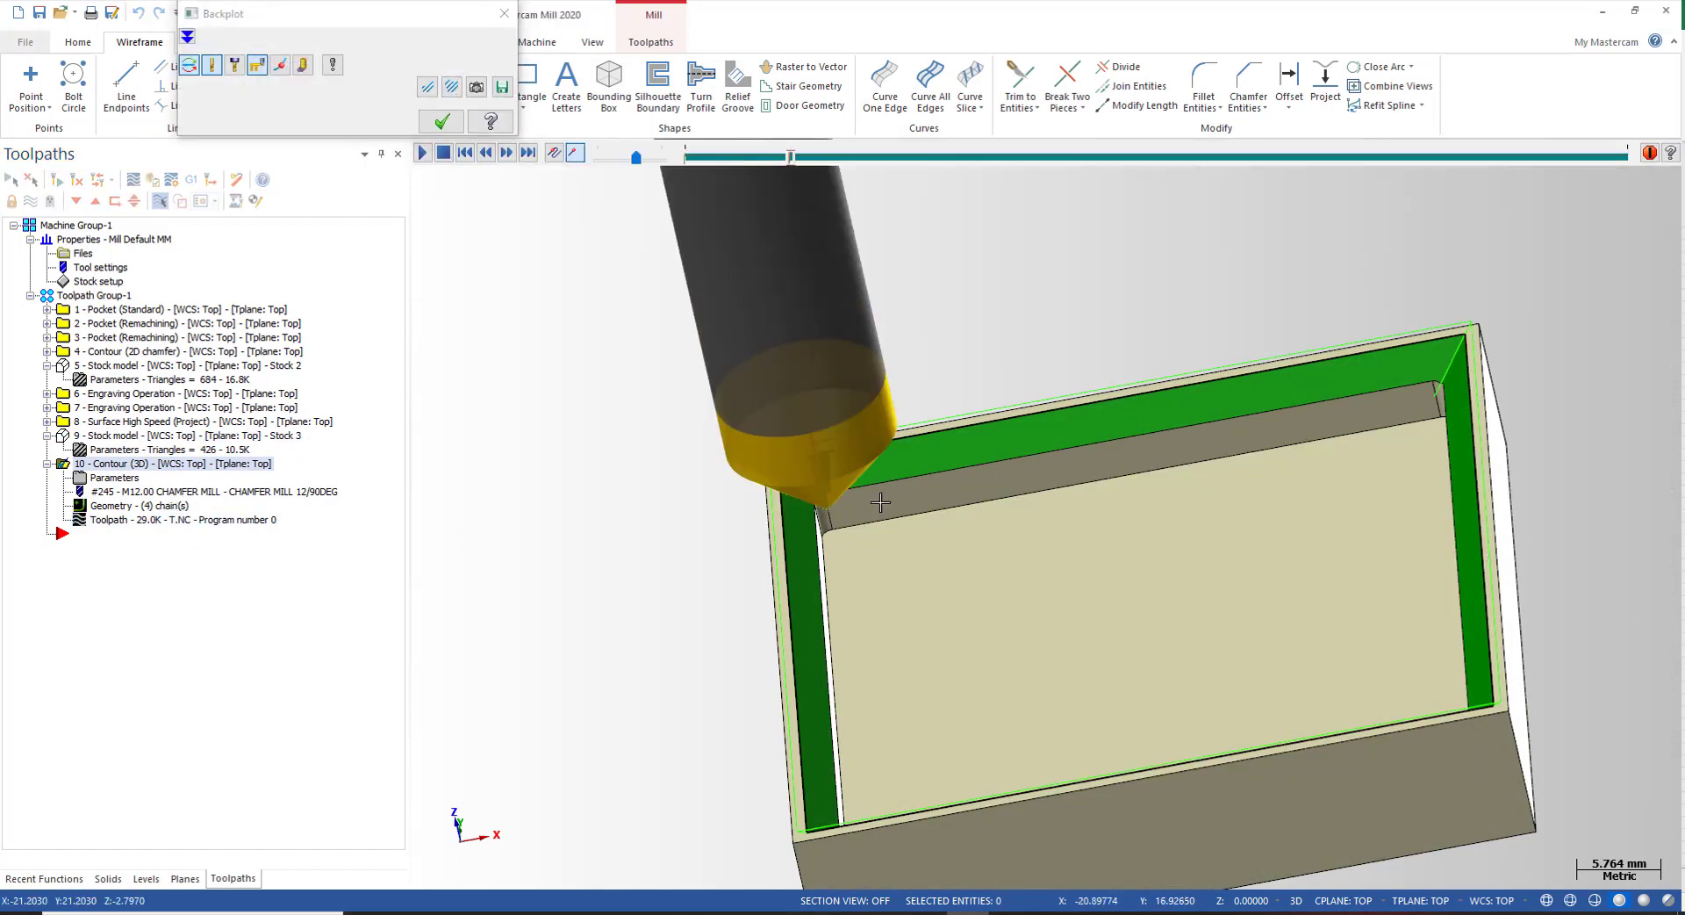
middle_drag(834, 516, 910, 523)
scroll(891, 505, up, 7)
scroll(840, 466, down, 5)
middle_drag(840, 465, 795, 455)
key(s)
key(s)
key(b)
key(b)
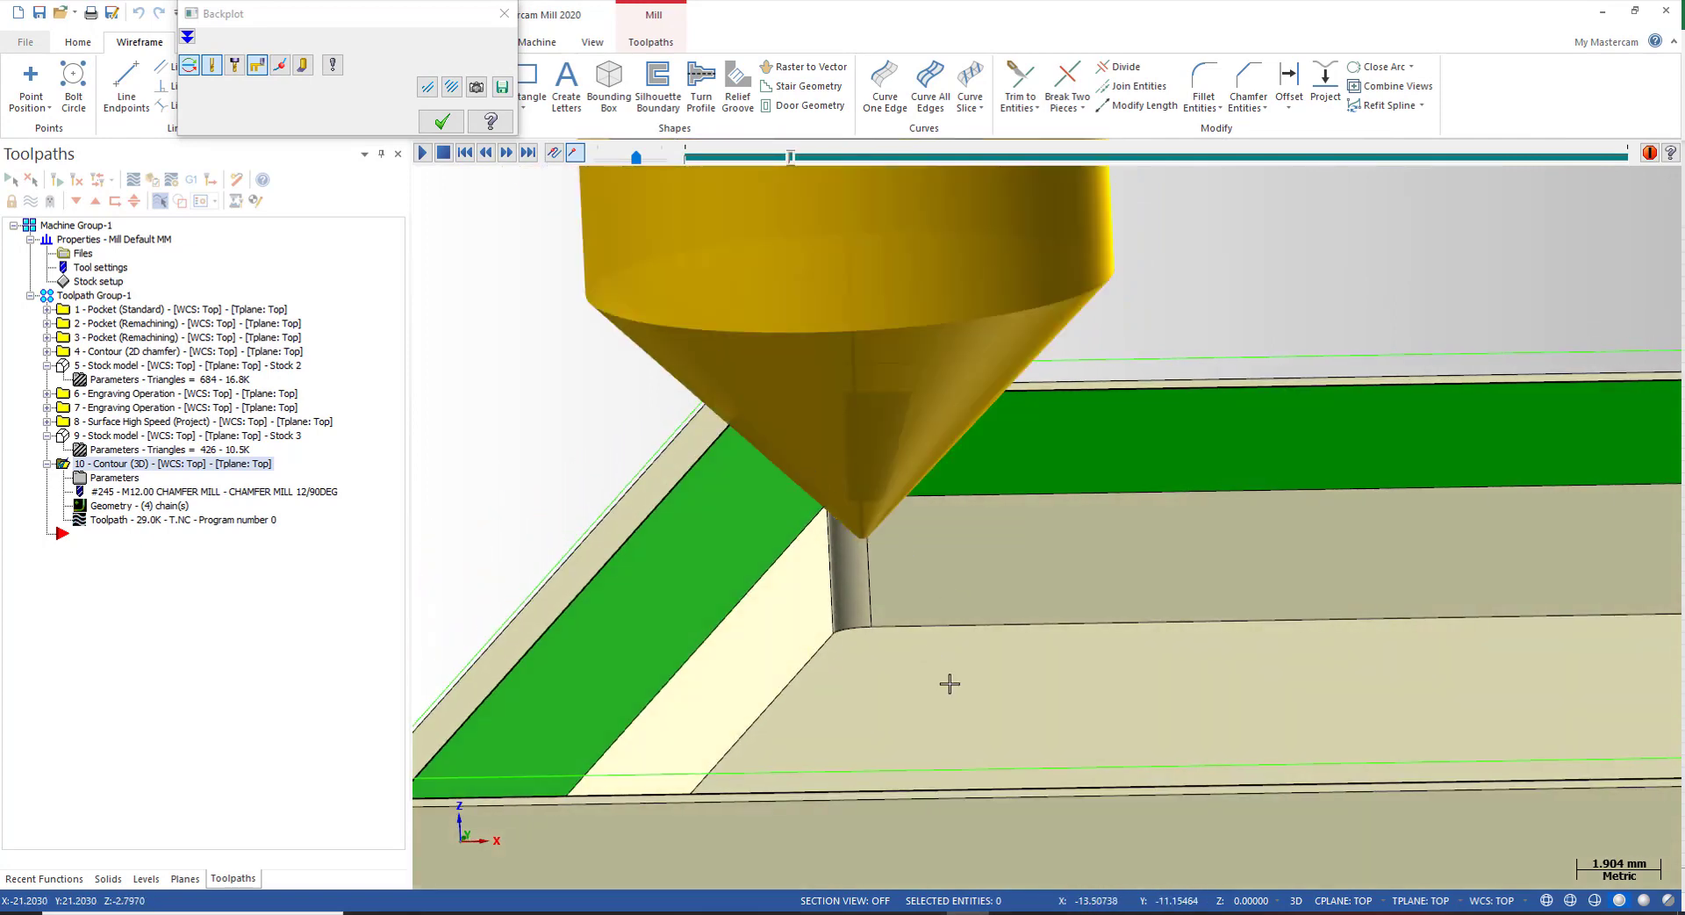
scroll(861, 471, down, 5)
key(Escape)
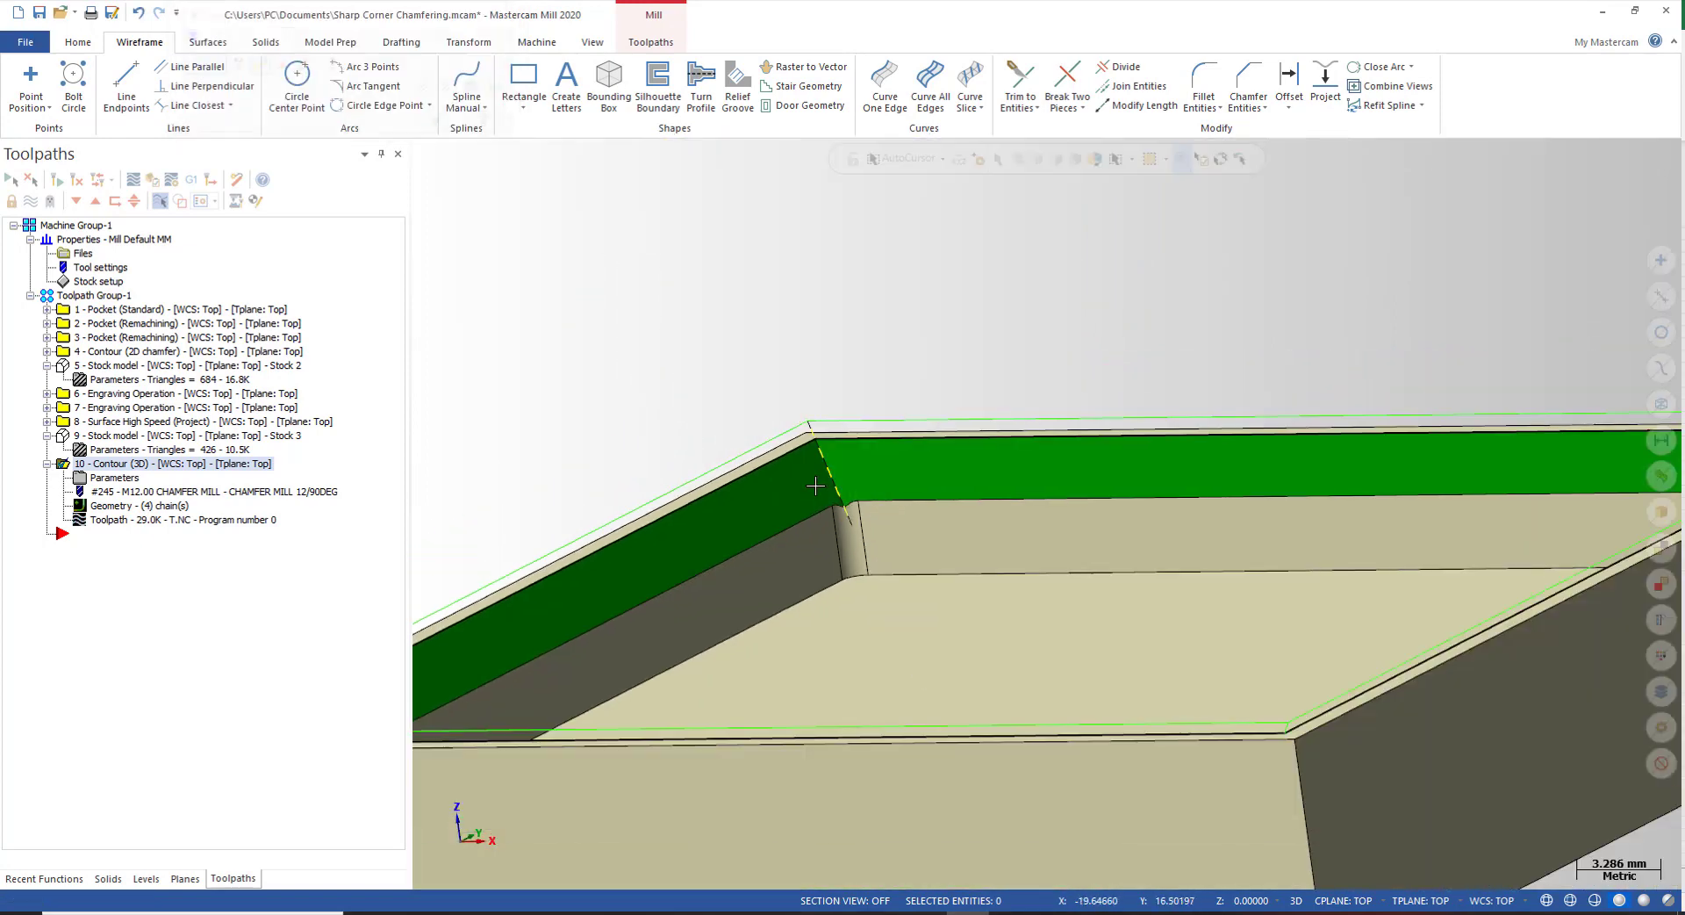
Enable depth cuts for the 3D contour with a 2.0 max rough step, 1 finish cut and a 0.2 finish step, and accept
middle_drag(817, 484, 894, 489)
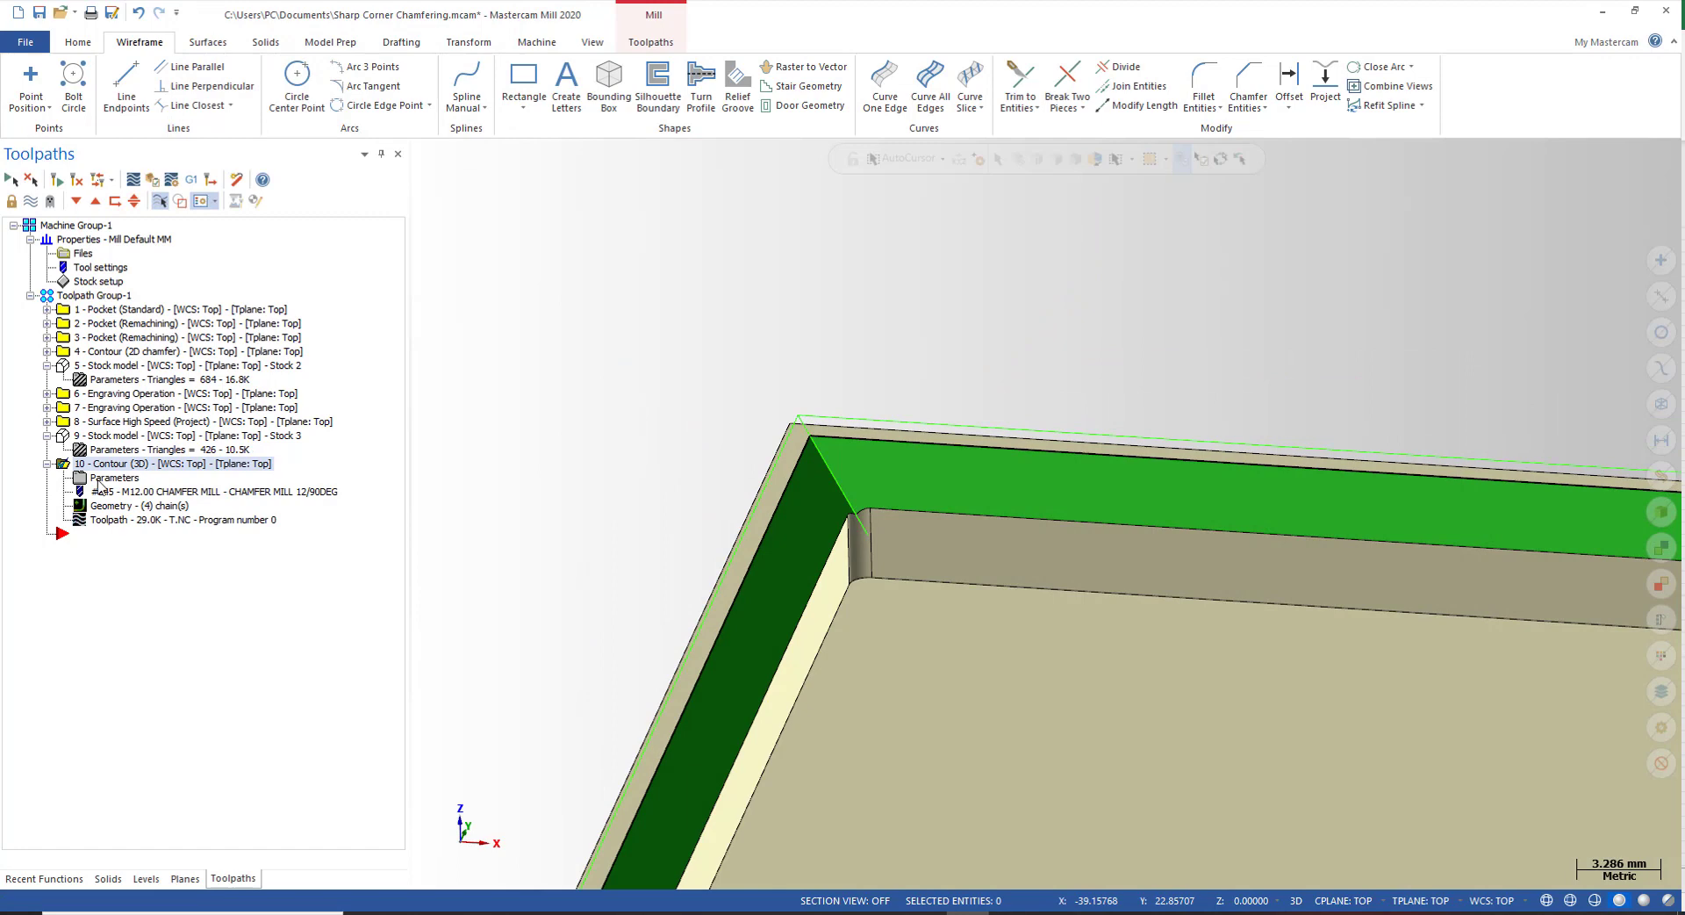
click(93, 436)
click(123, 478)
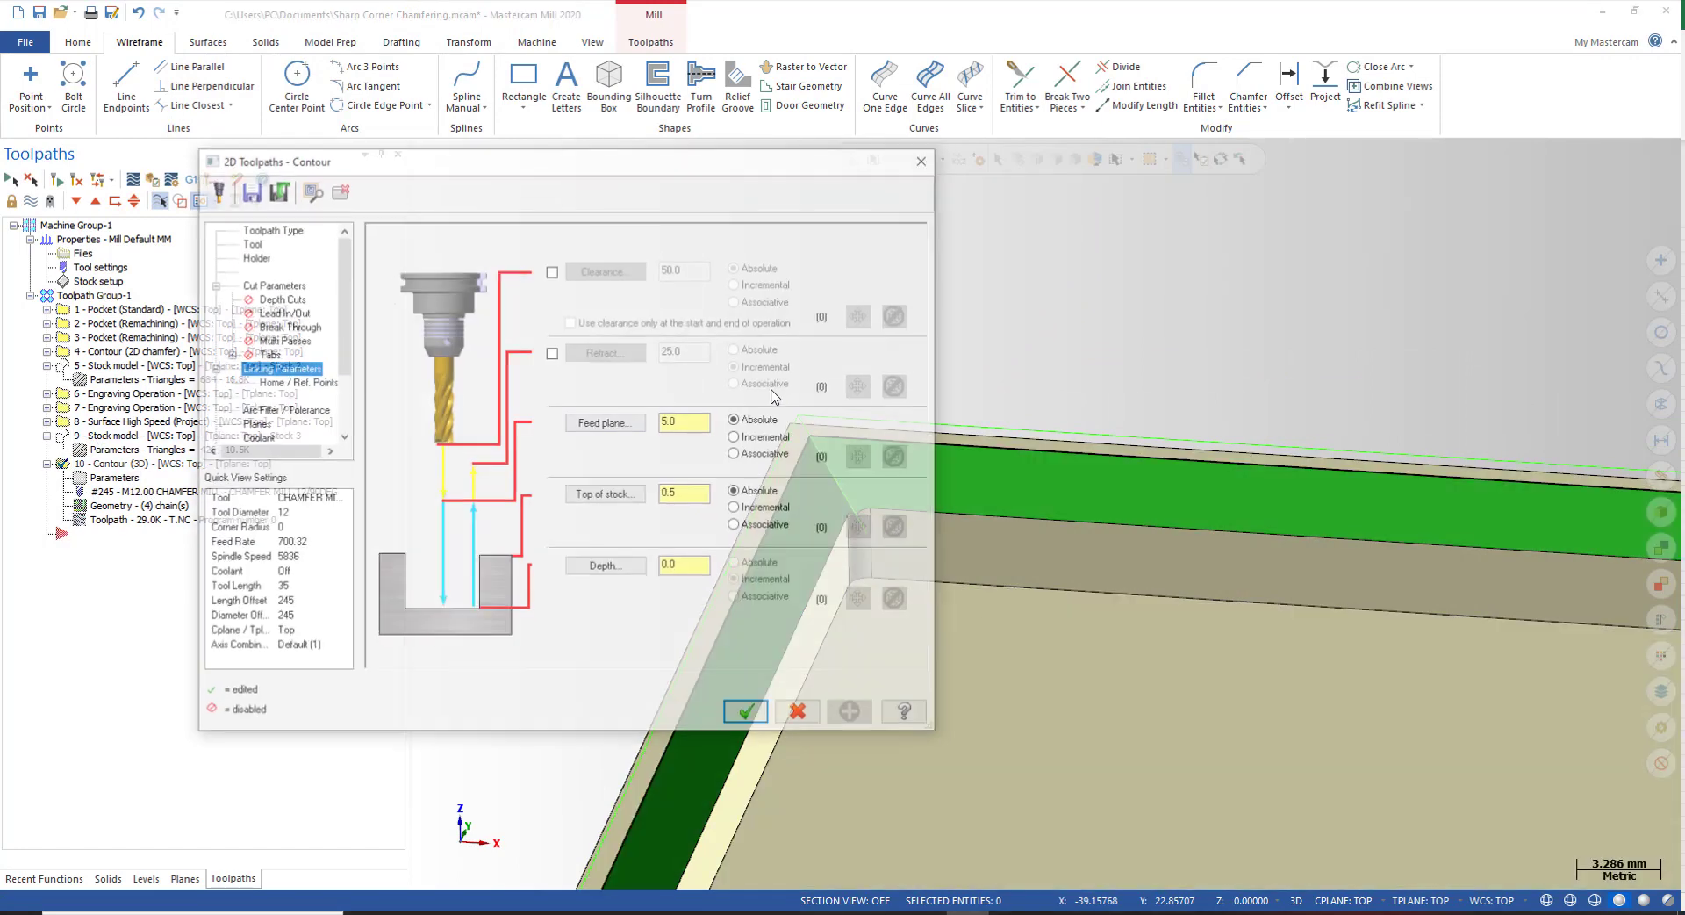
click(281, 299)
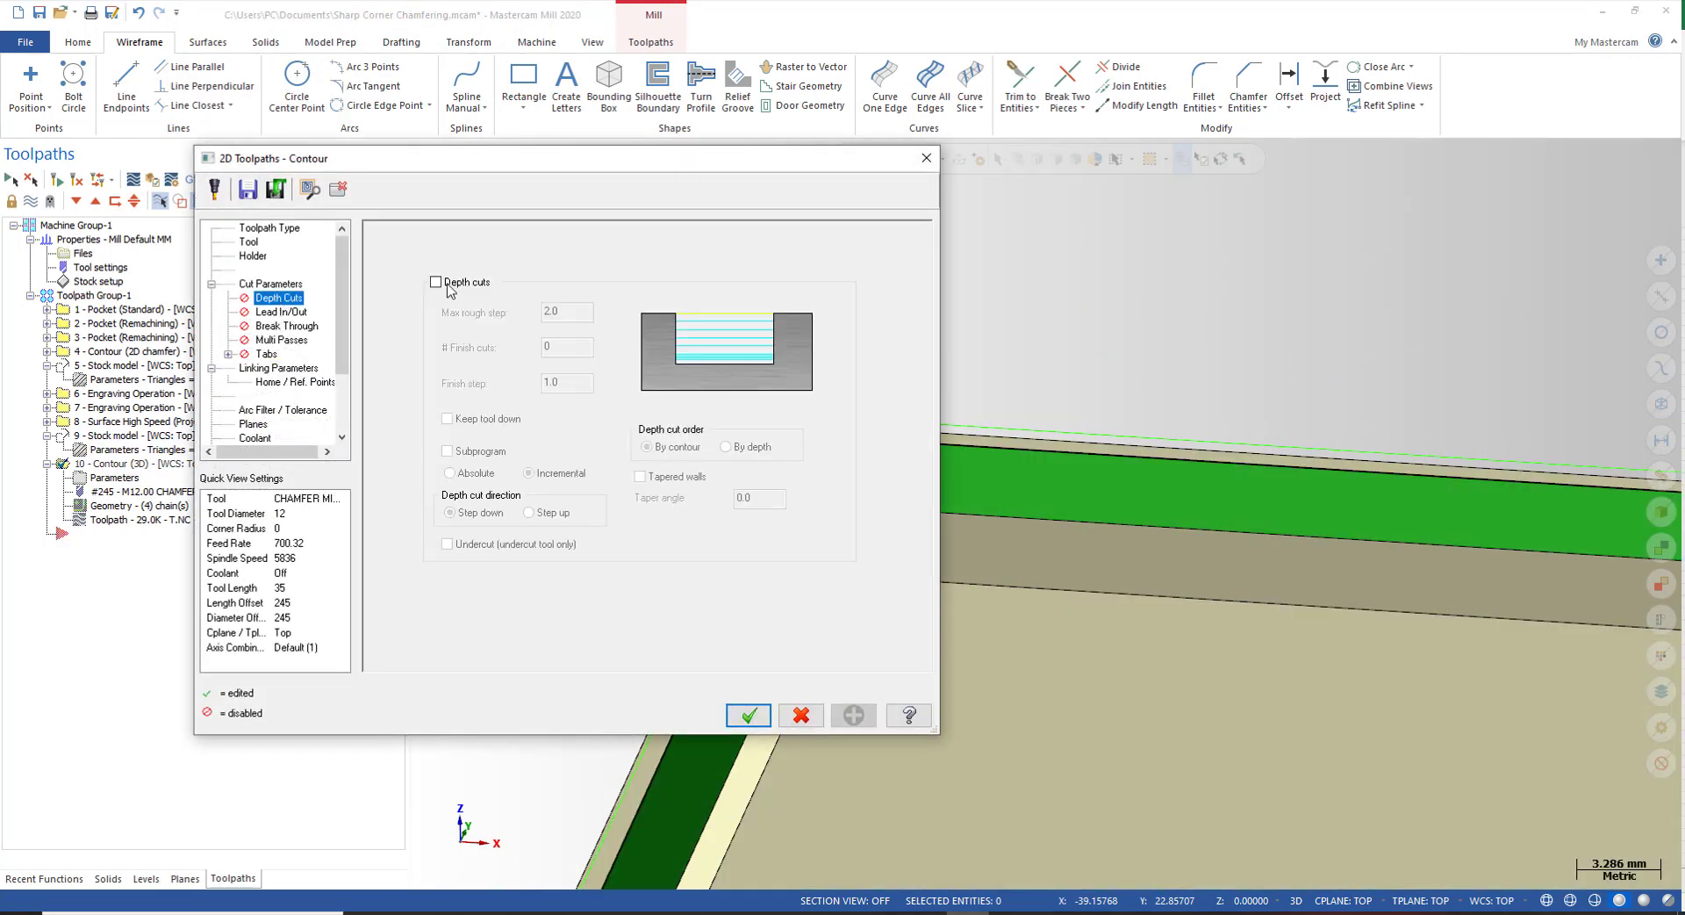
click(435, 282)
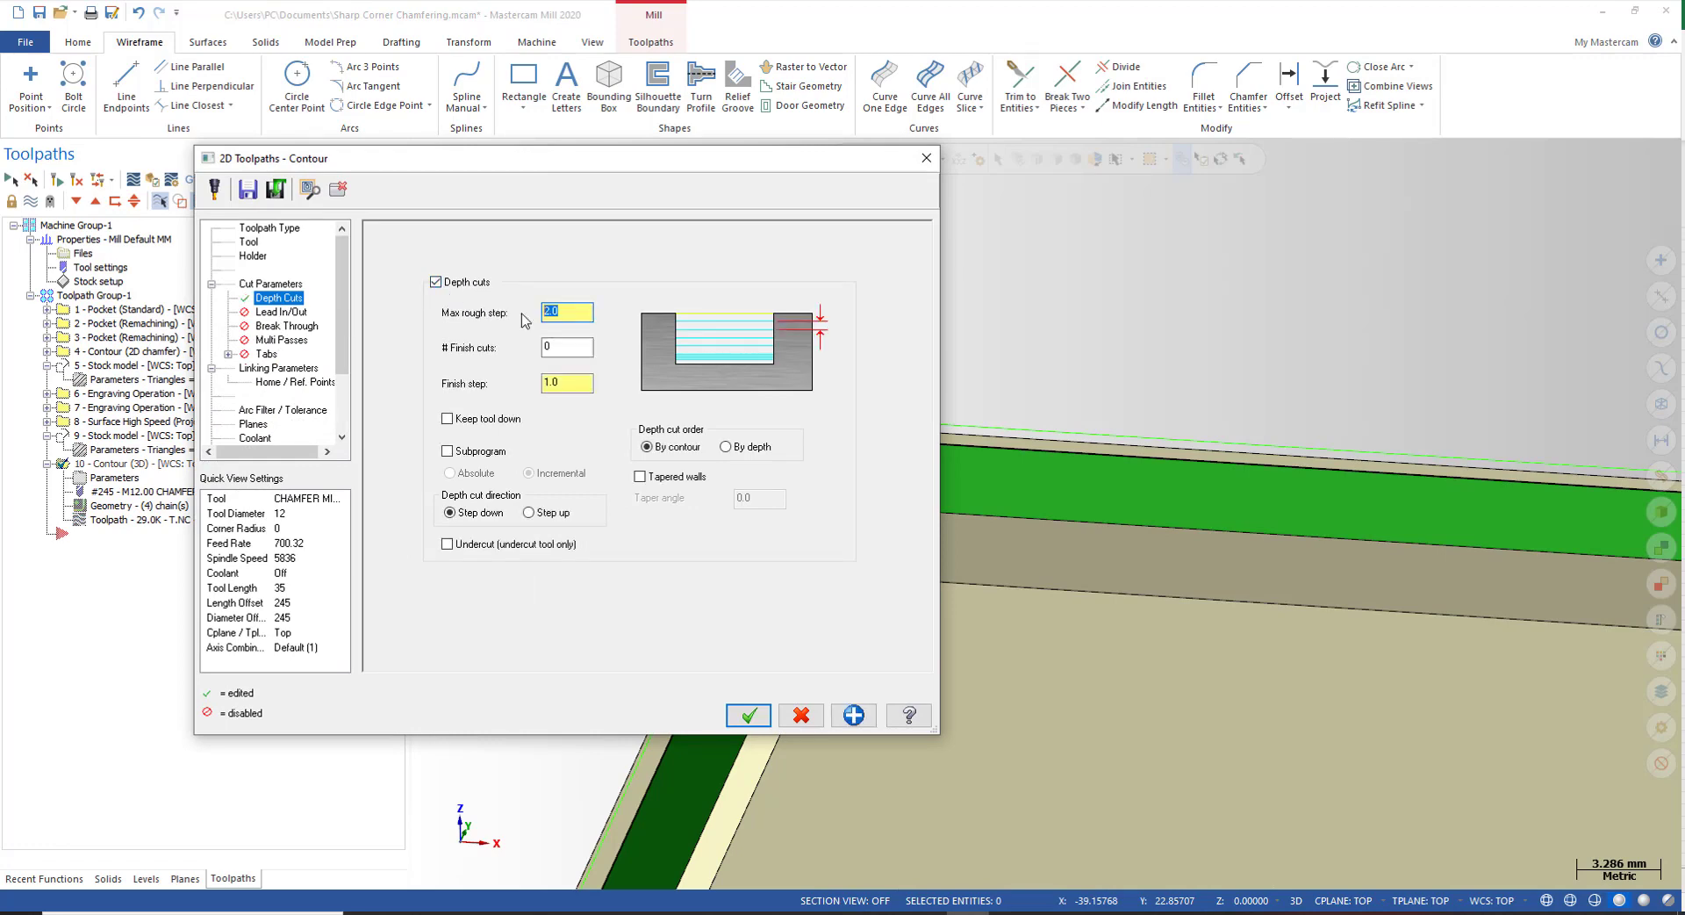
double_click(559, 347)
text(1)
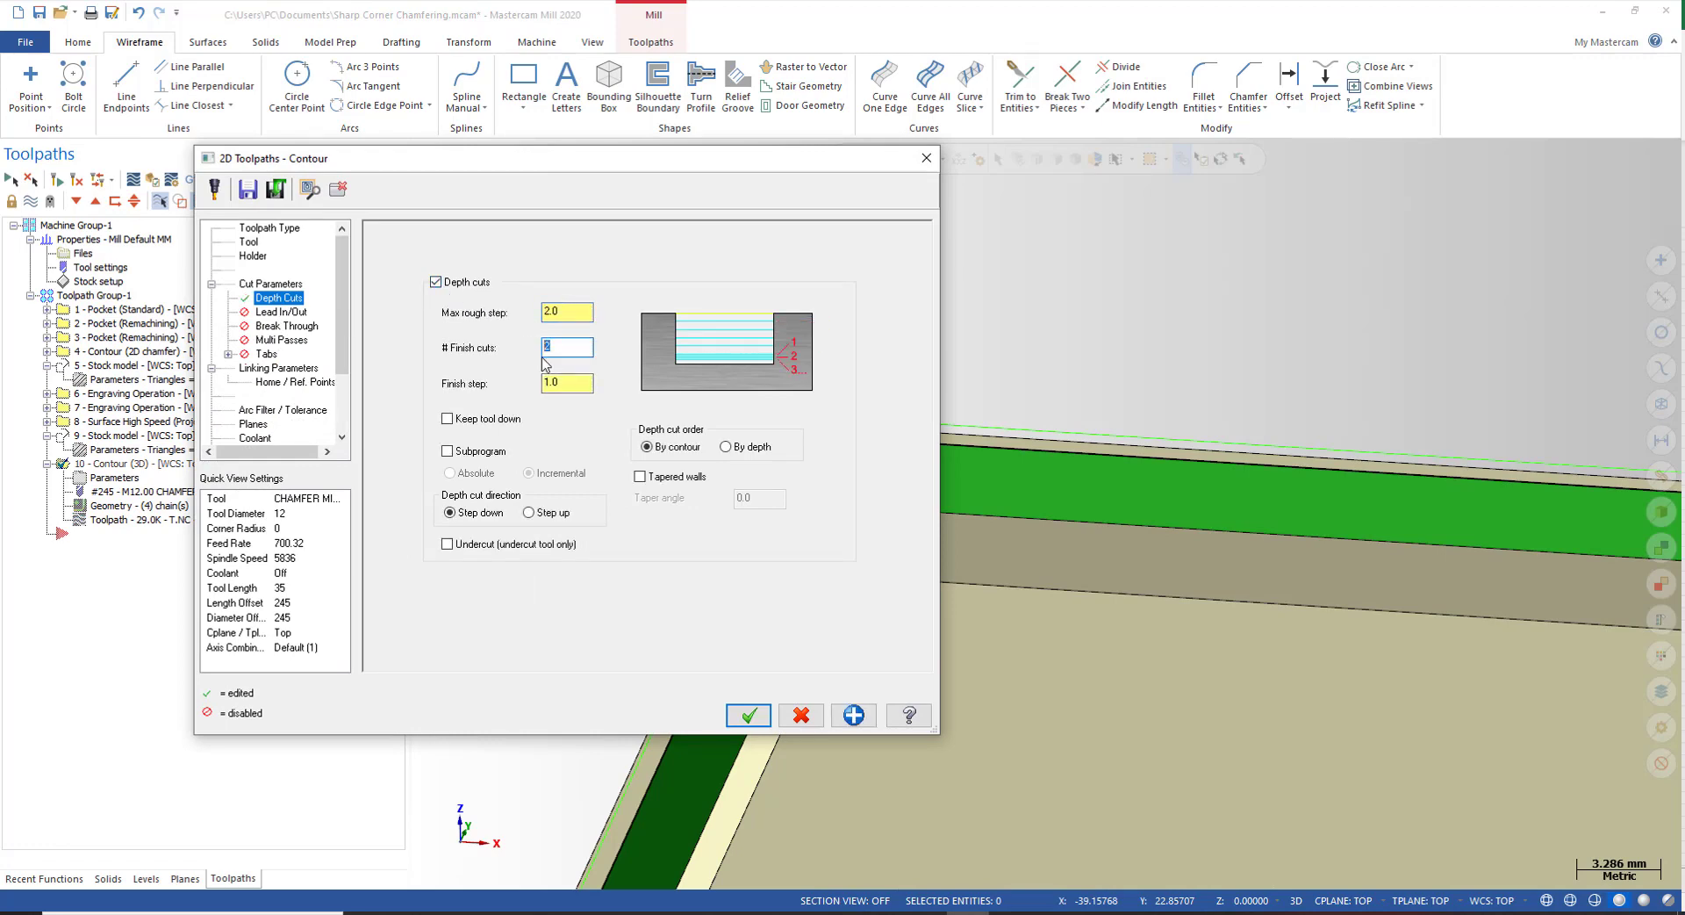
double_click(550, 383)
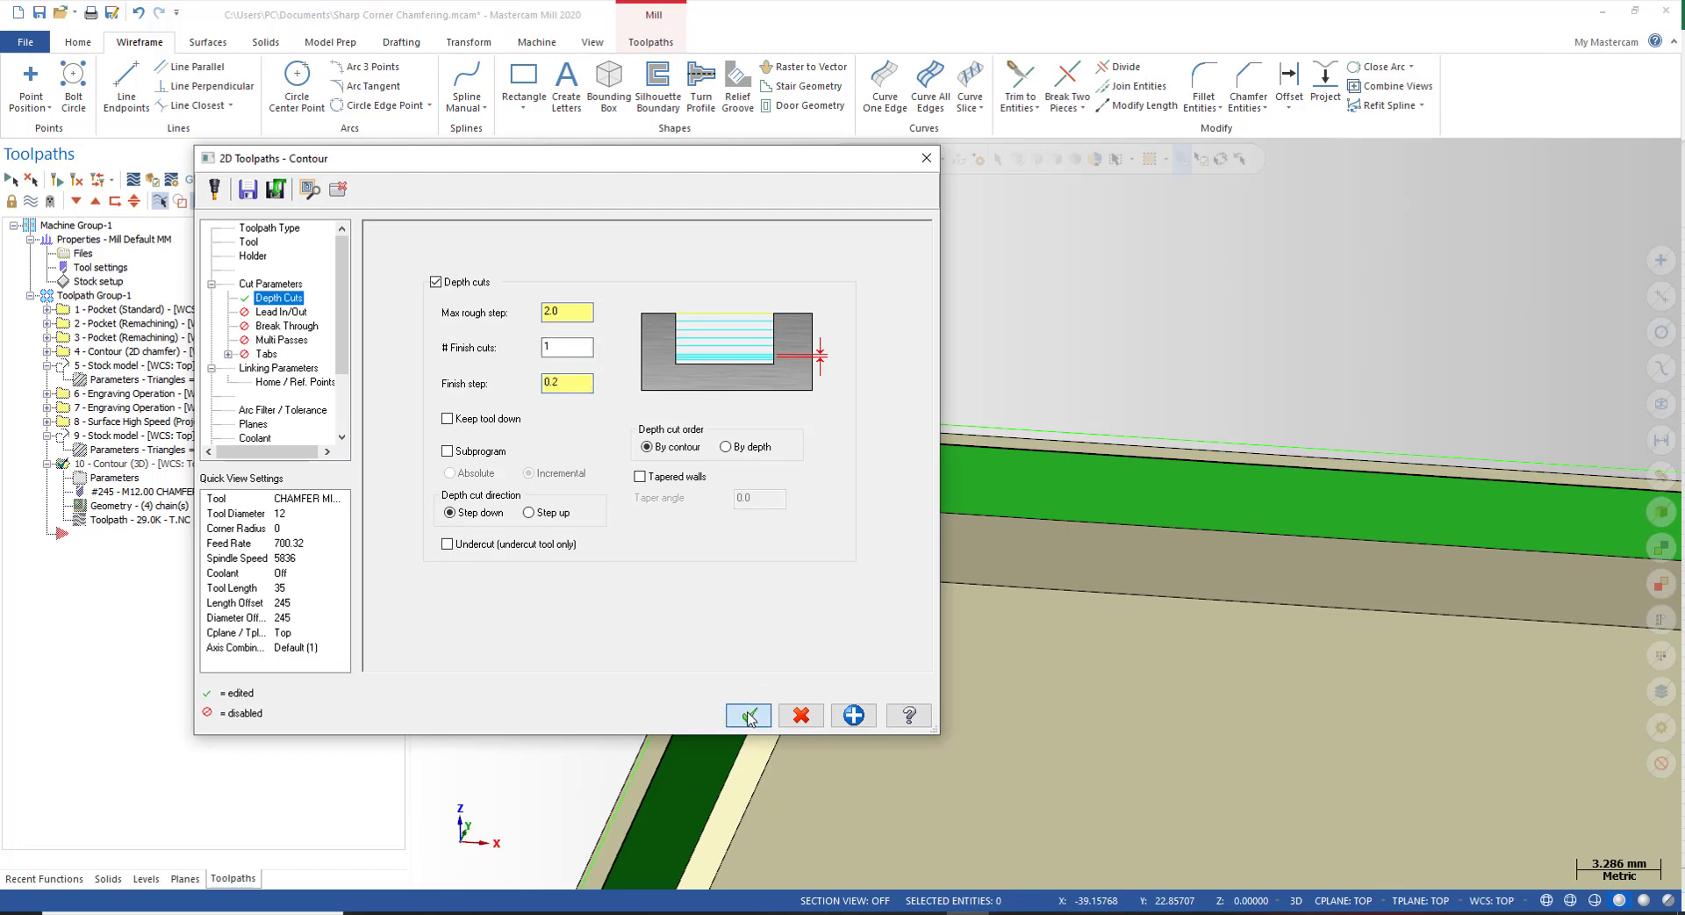
click(546, 311)
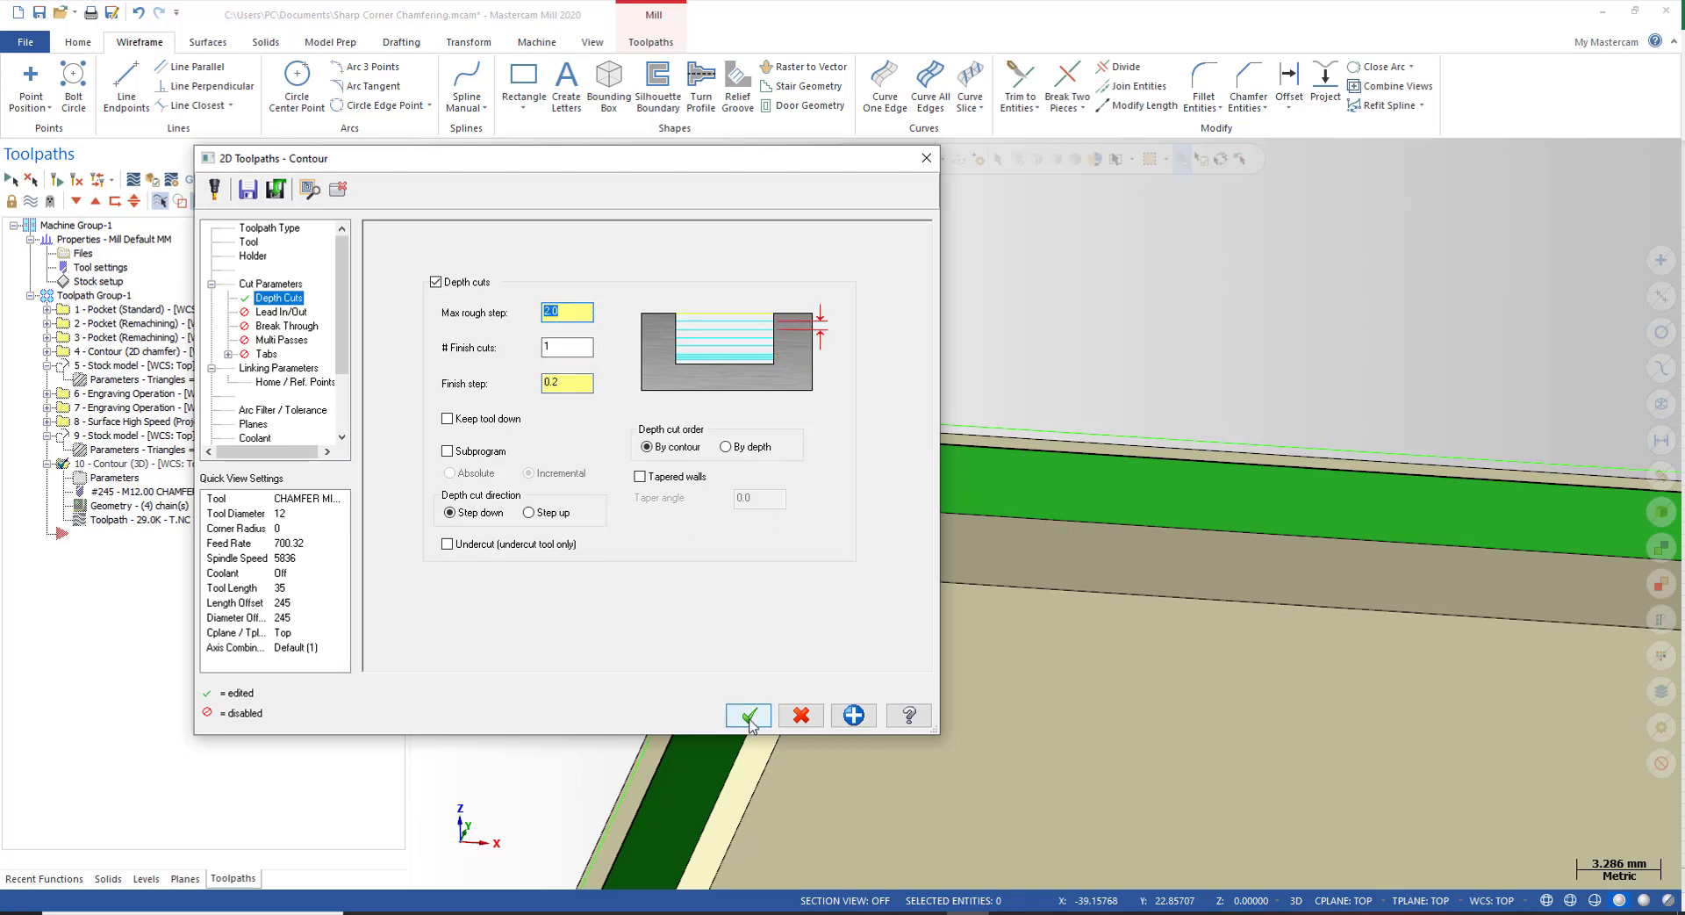
click(272, 368)
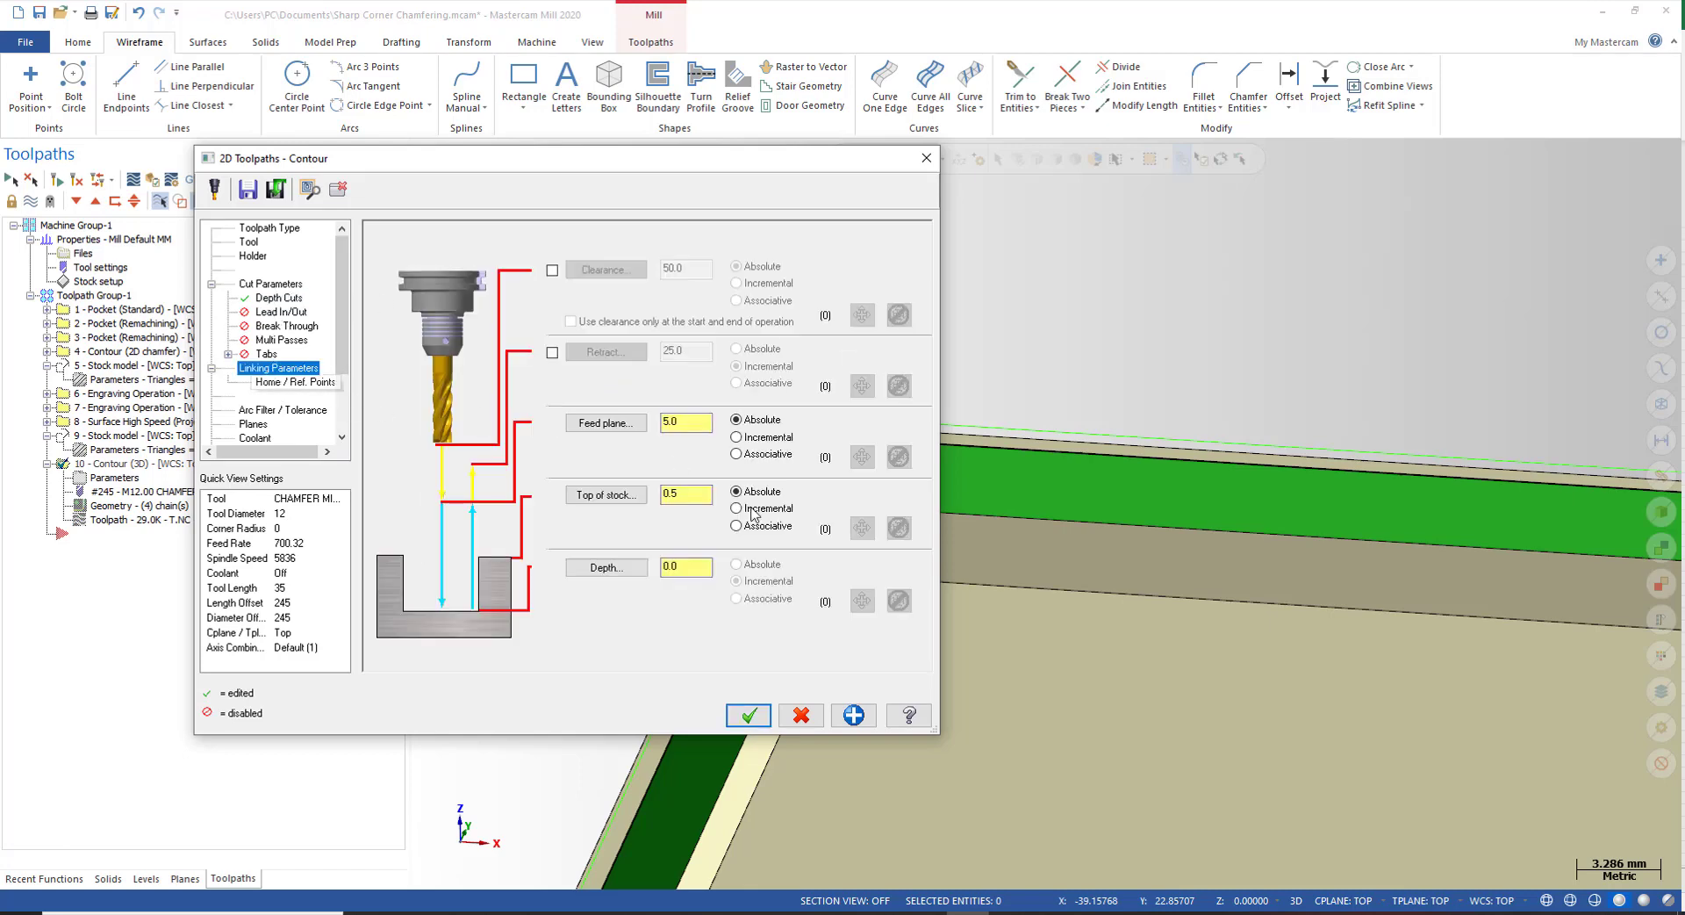
double_click(682, 493)
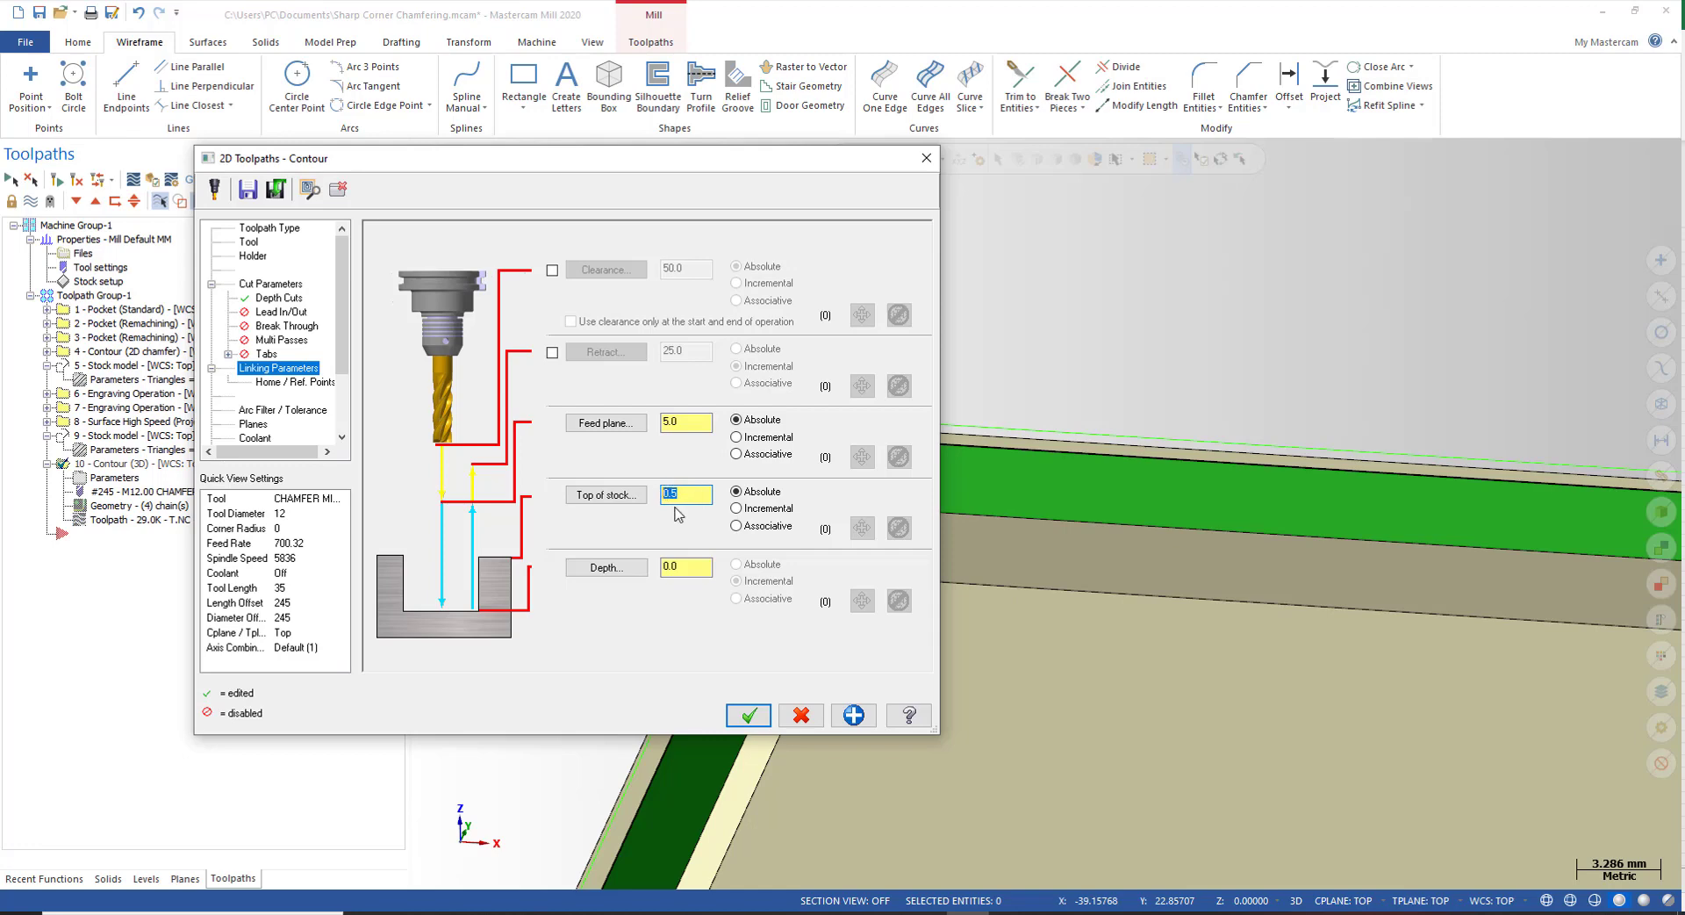
click(748, 715)
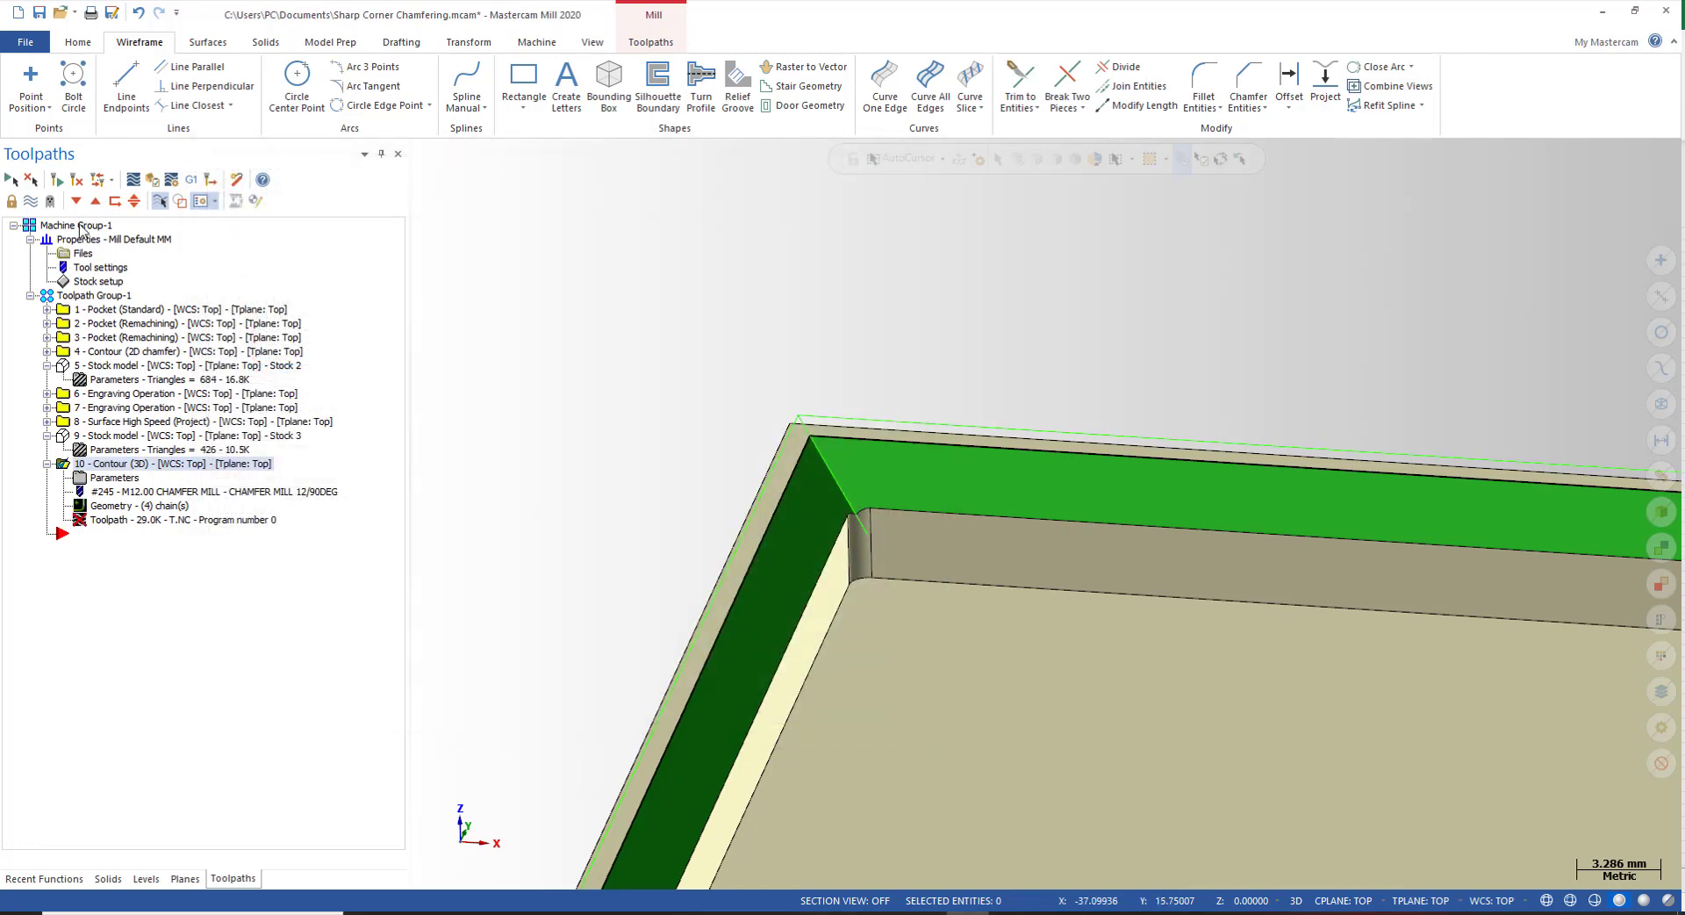
Regenerate the 3D contour toolpath and backplot its depth cut passes at the corner
click(111, 525)
key(s)
key(s)
key(s)
middle_drag(741, 507, 741, 462)
key(s)
key(s)
key(s)
key(s)
key(s)
key(Escape)
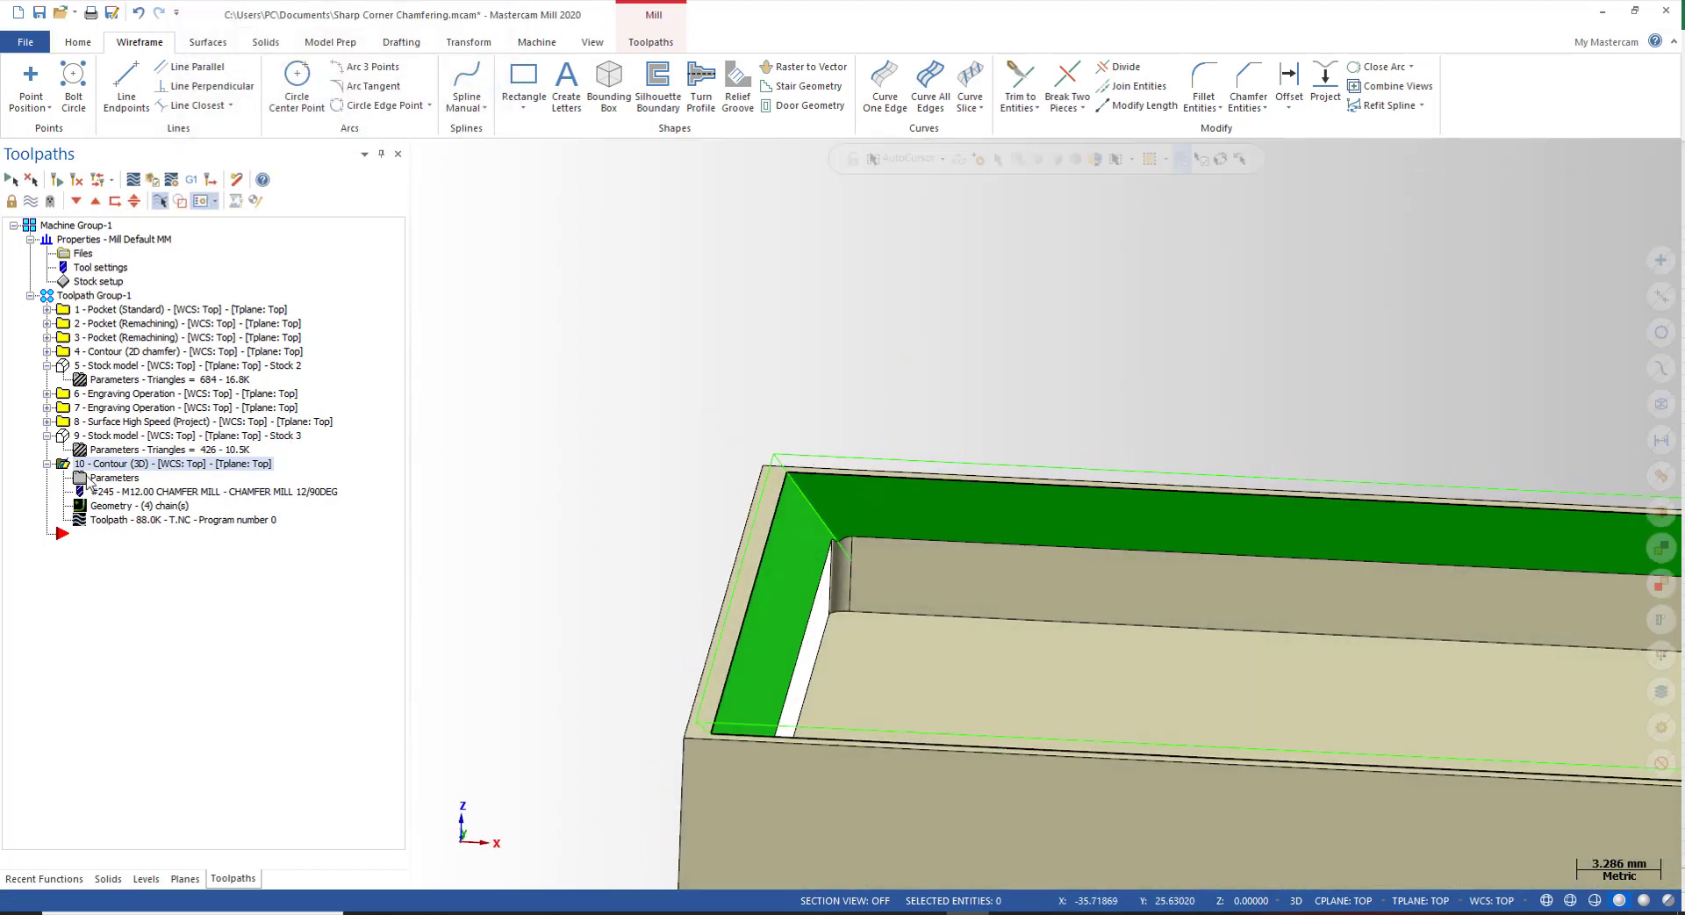
Review the depth cut settings of the 3D contour operation and close its parameters
click(98, 480)
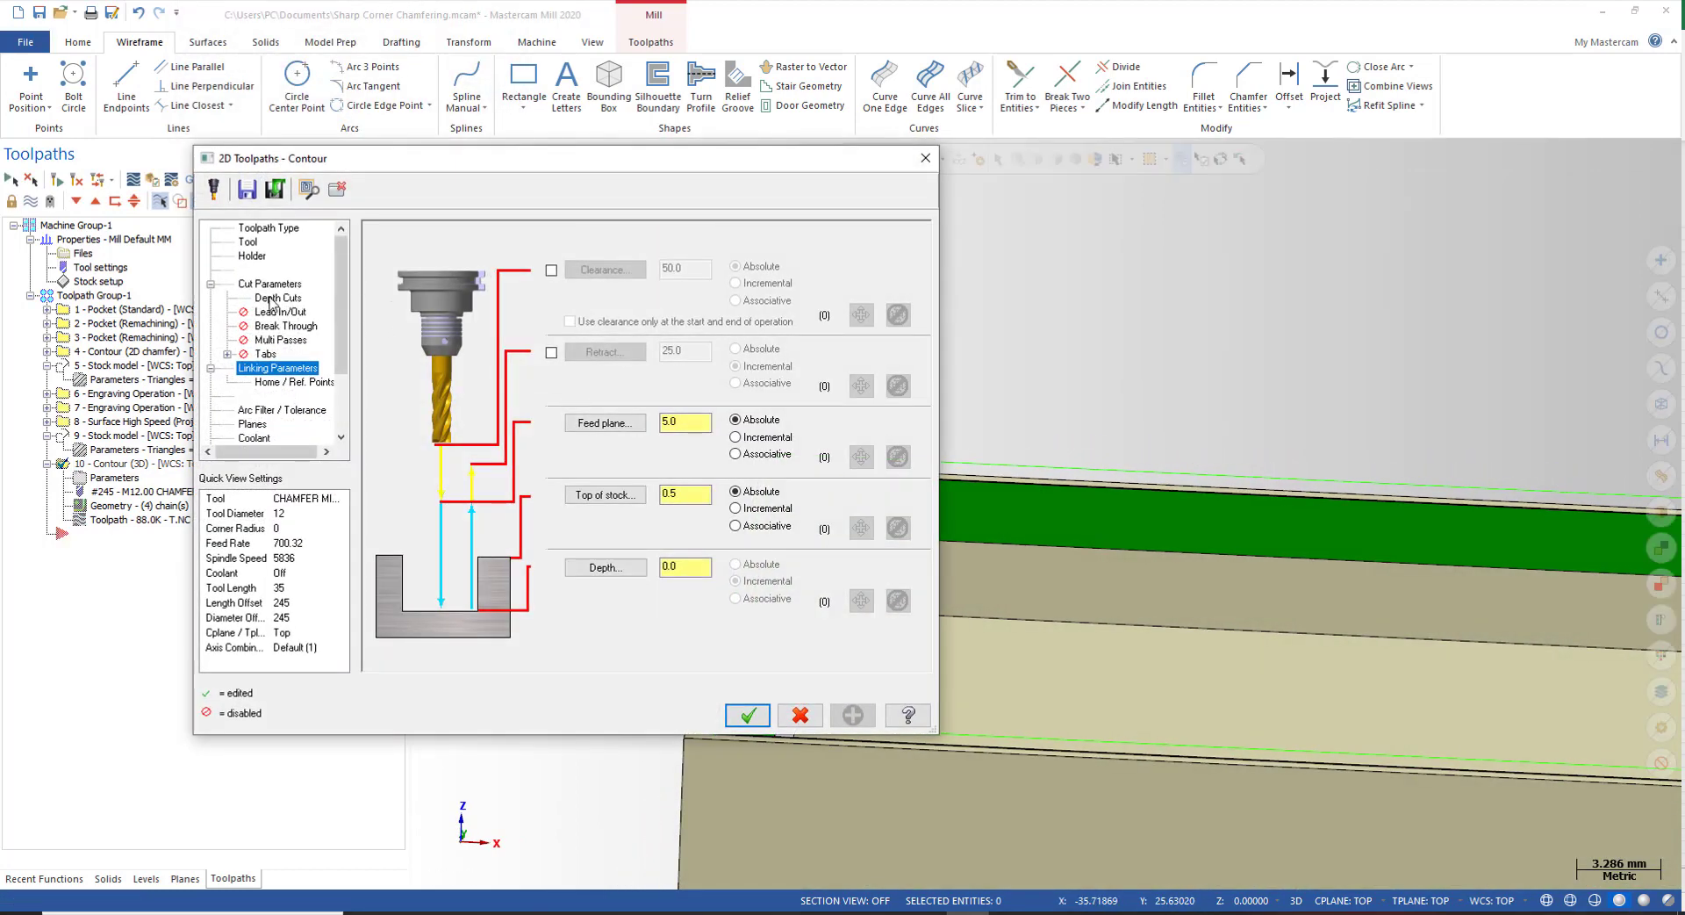
click(278, 297)
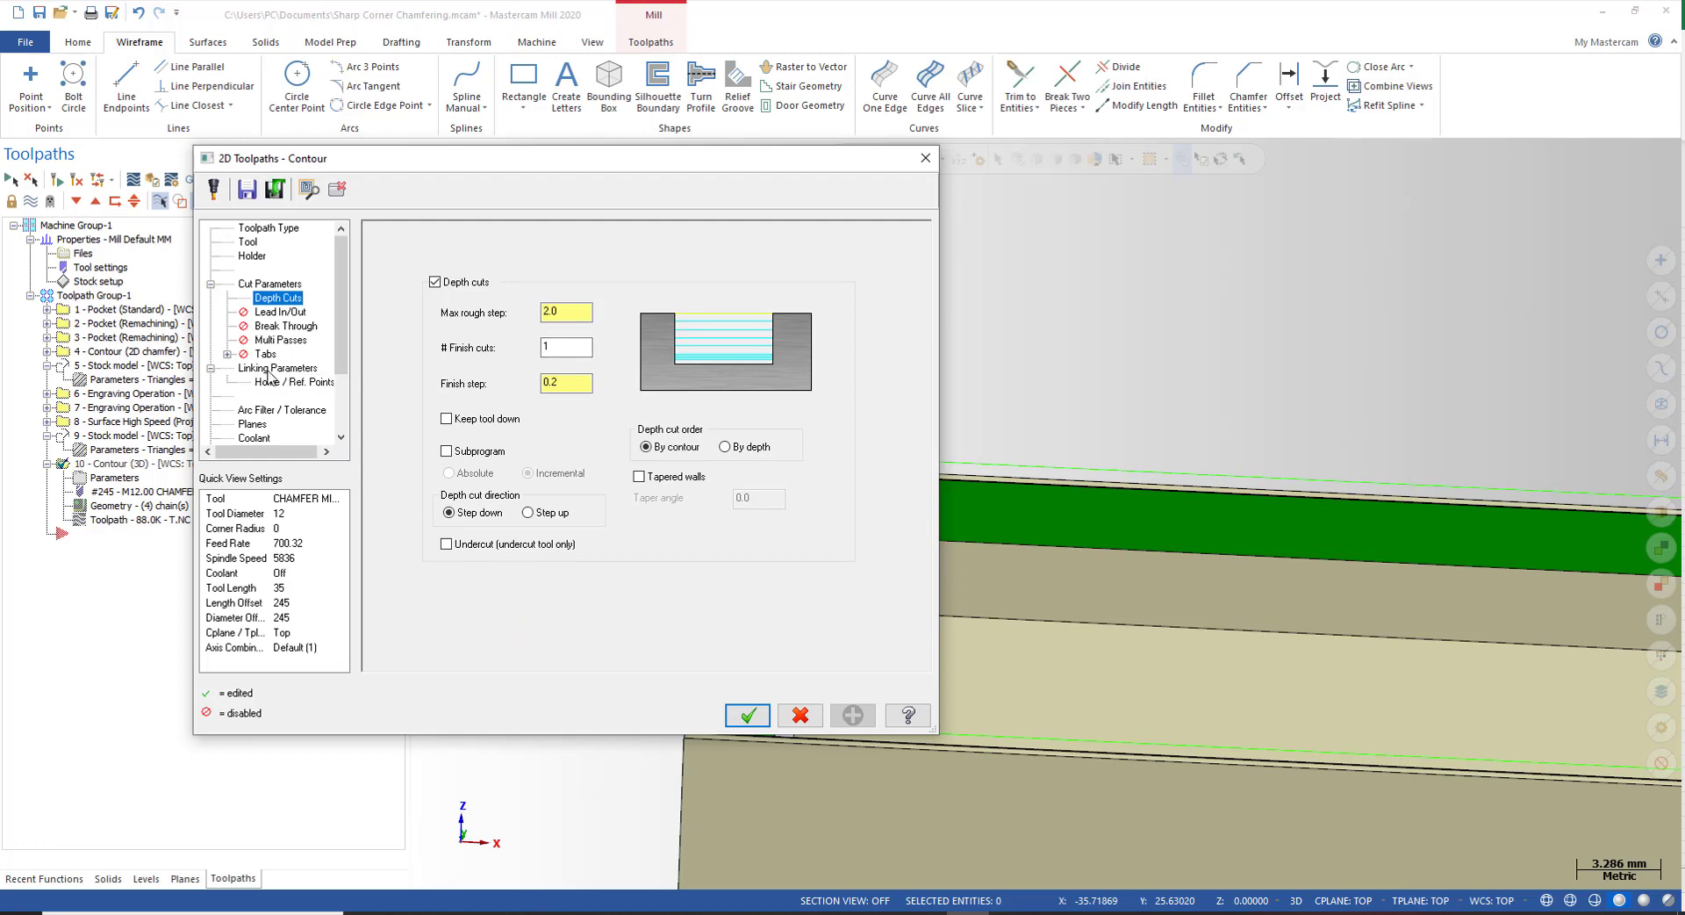
key(Escape)
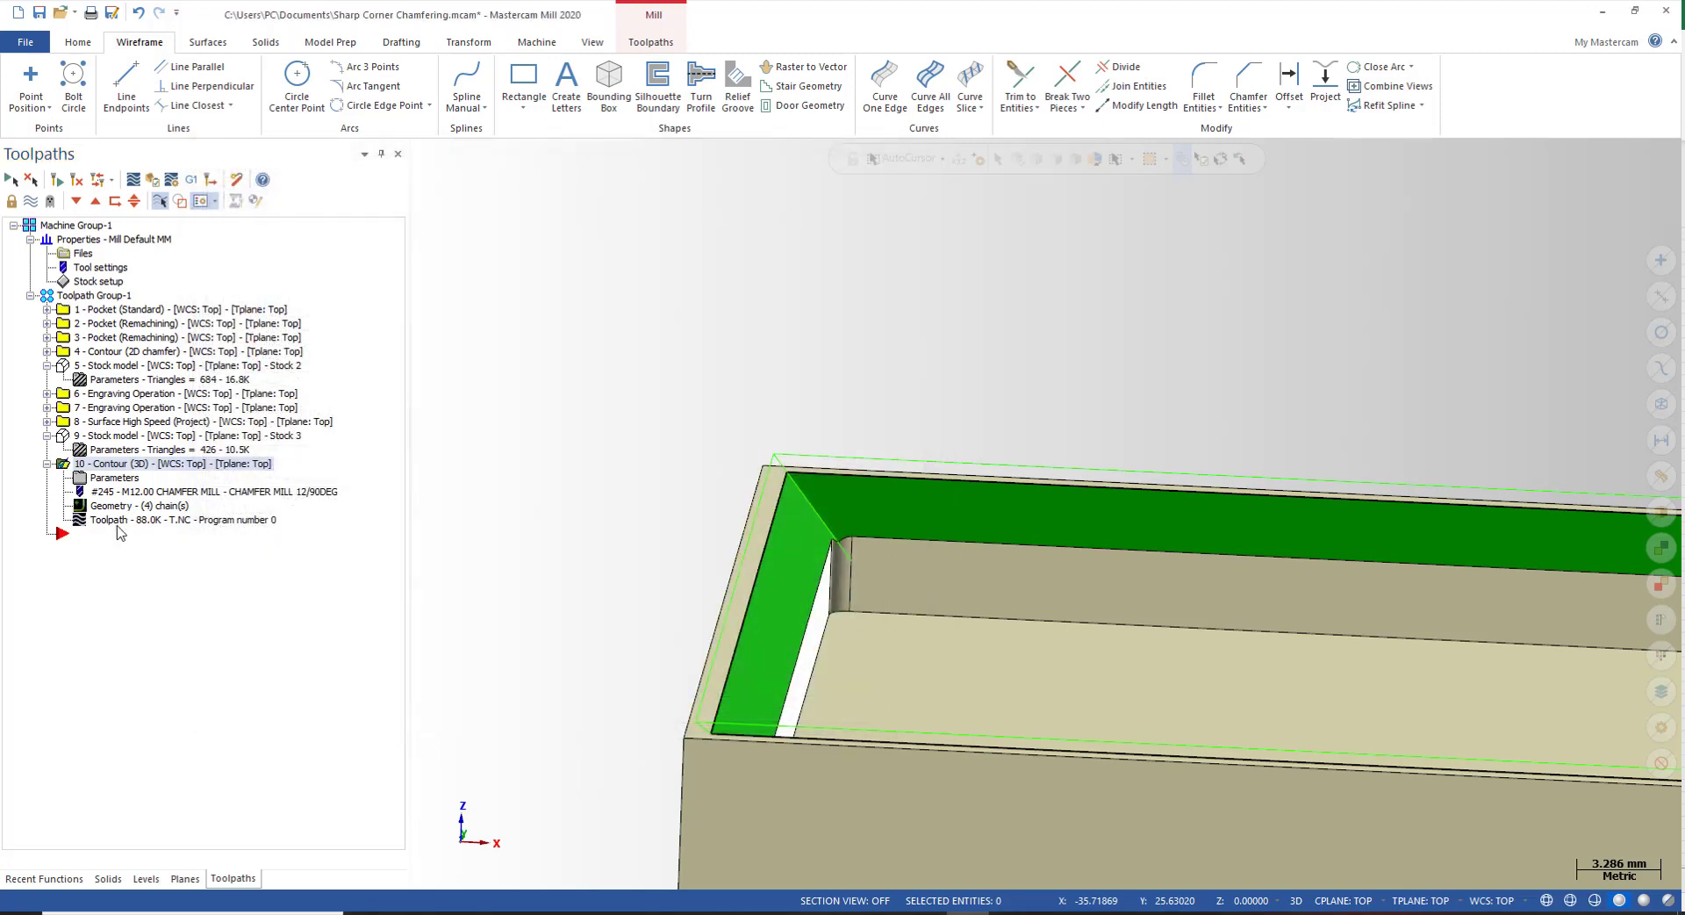
Backplot the 3D contour again and examine each depth pass at the corner
click(115, 523)
key(s)
key(s)
key(s)
mouse_move(763, 455)
middle_down()
mouse_move(816, 448)
mouse_move(778, 448)
middle_up()
key(s)
key(s)
key(s)
key(s)
key(s)
key(s)
key(s)
key(s)
key(Escape)
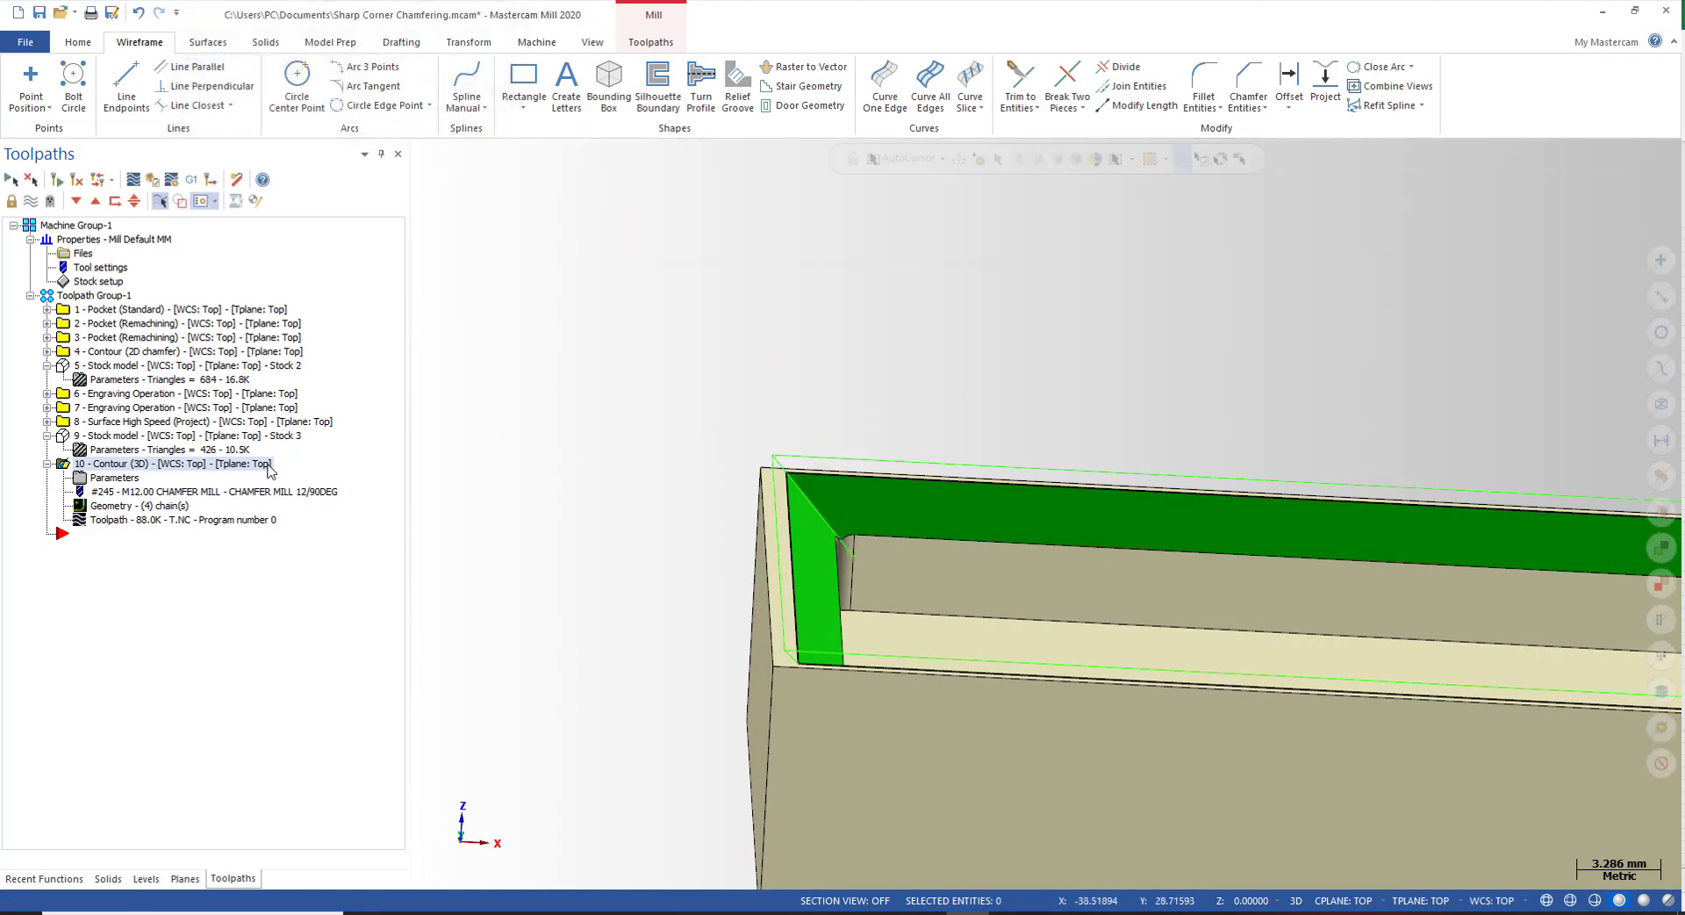
Reopen the 3D contour operation's linking parameters and accept the operation settings
click(122, 479)
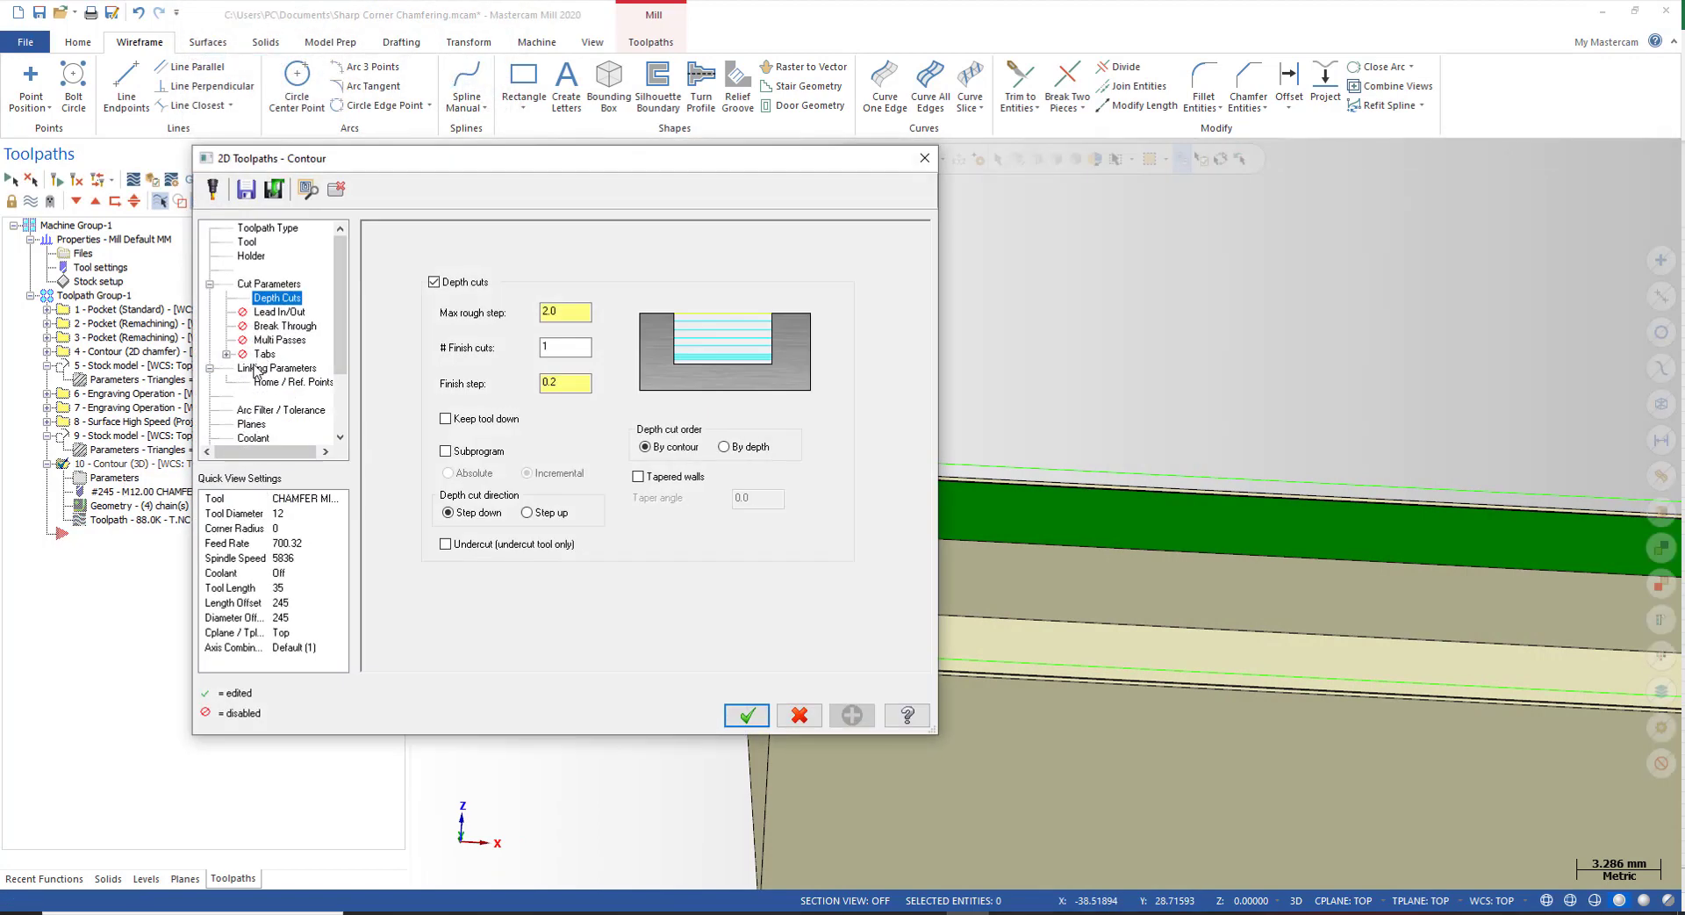
click(264, 367)
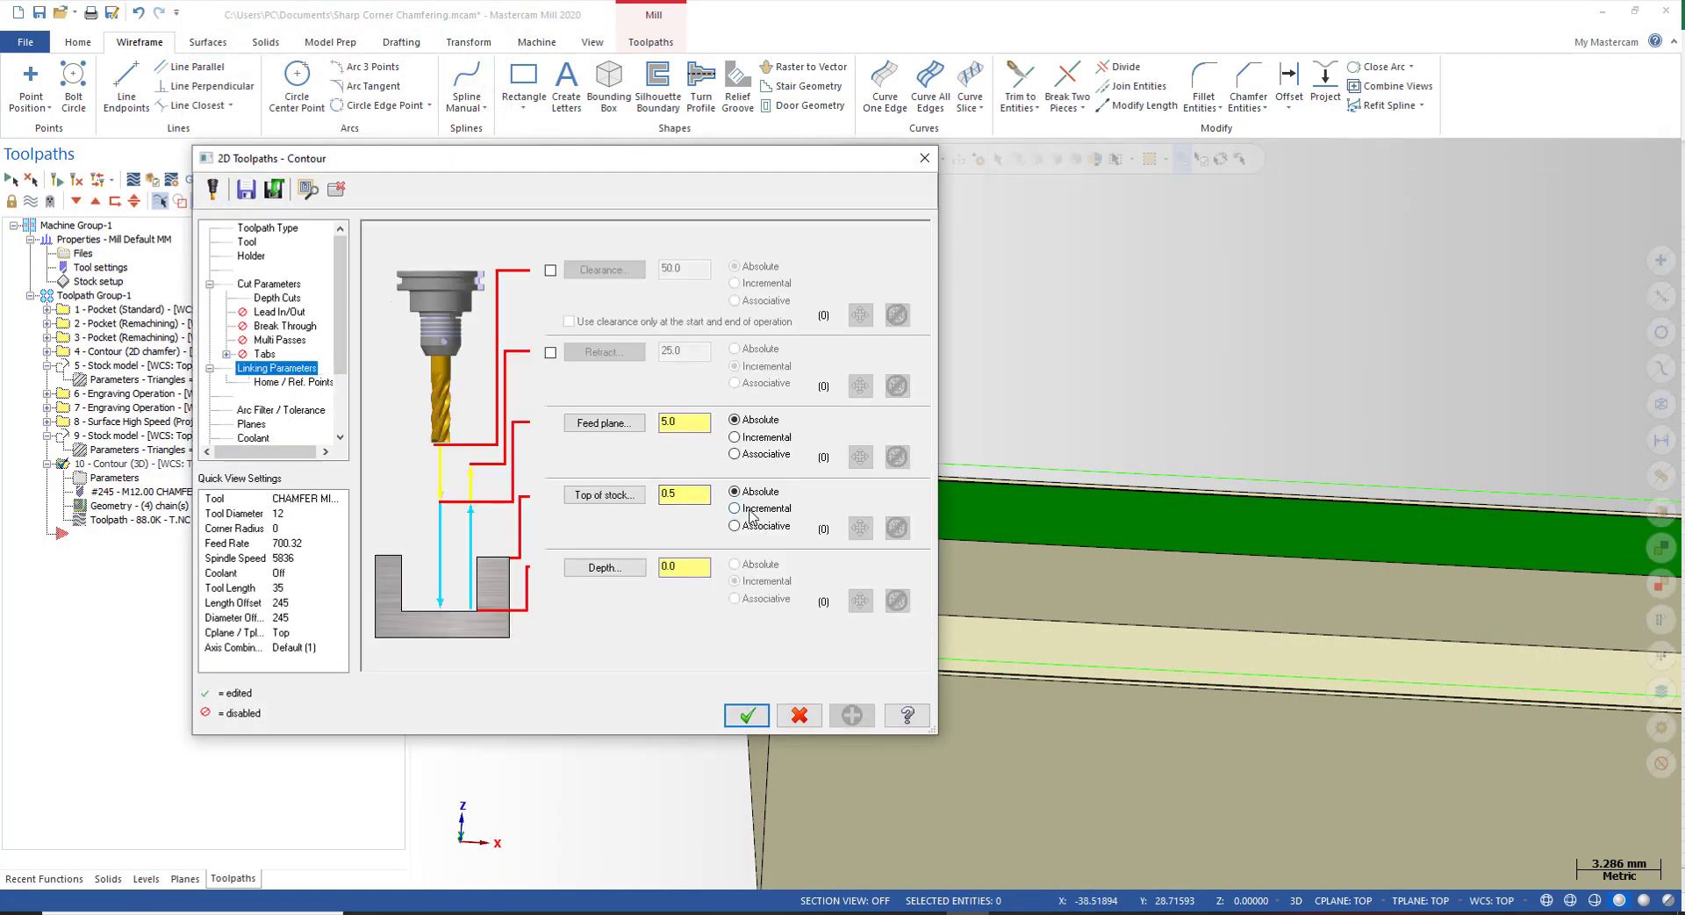
click(747, 715)
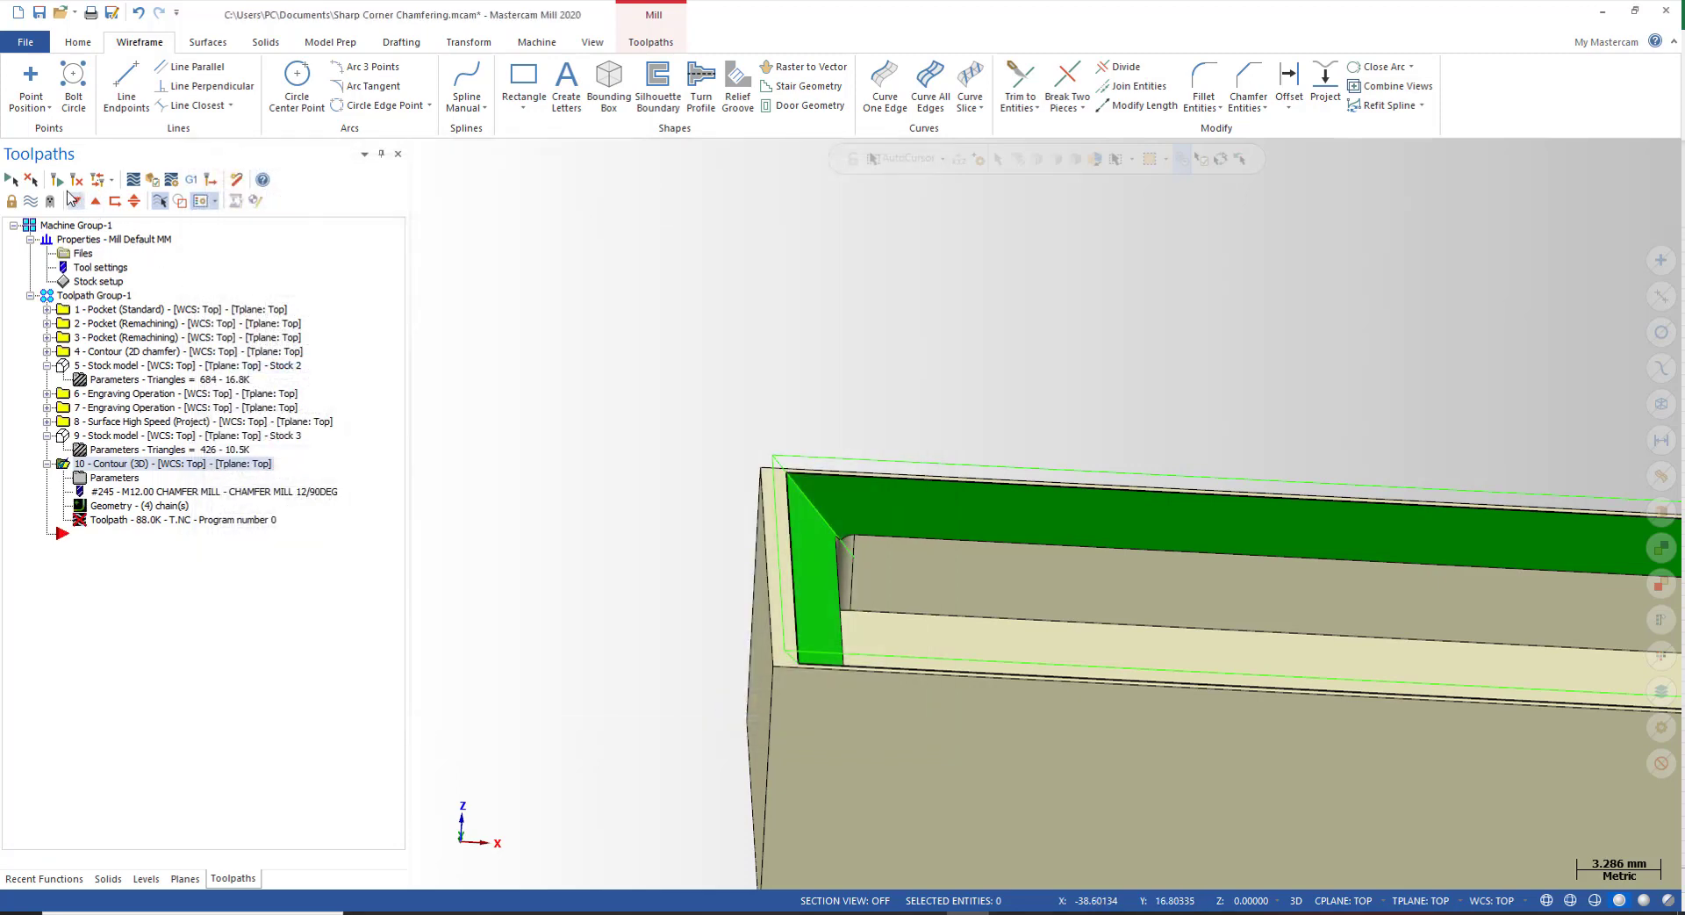
Regenerate the 3D contour toolpath and backplot the passes at the first corner in close-up
click(102, 524)
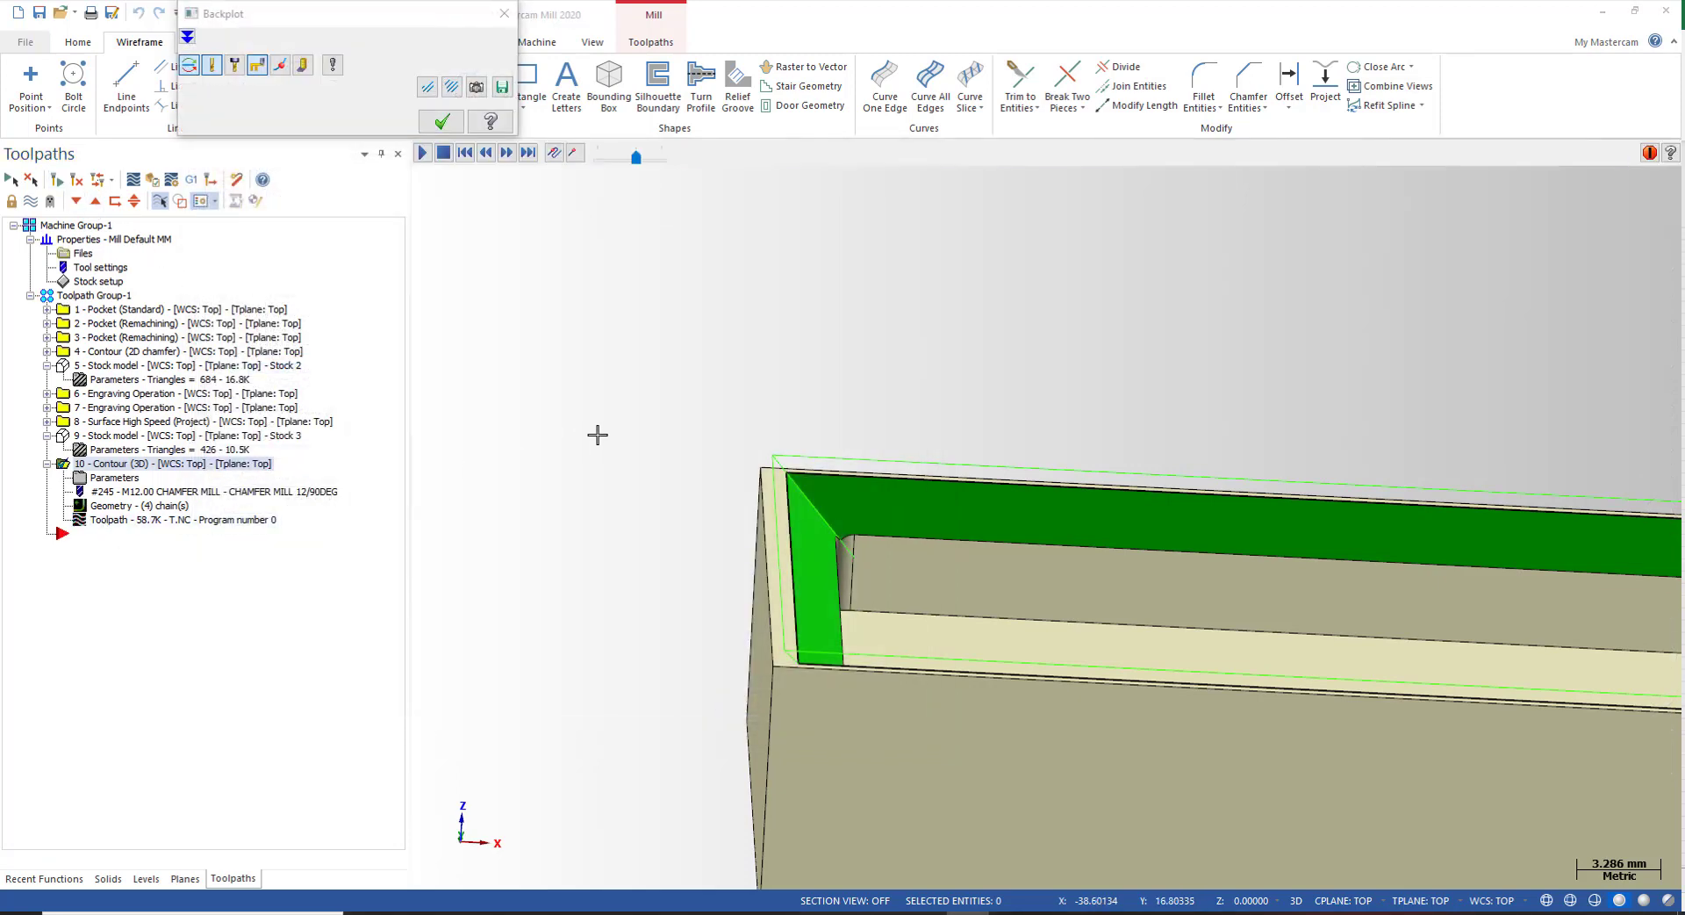
key(s)
key(s)
scroll(766, 506, up, 3)
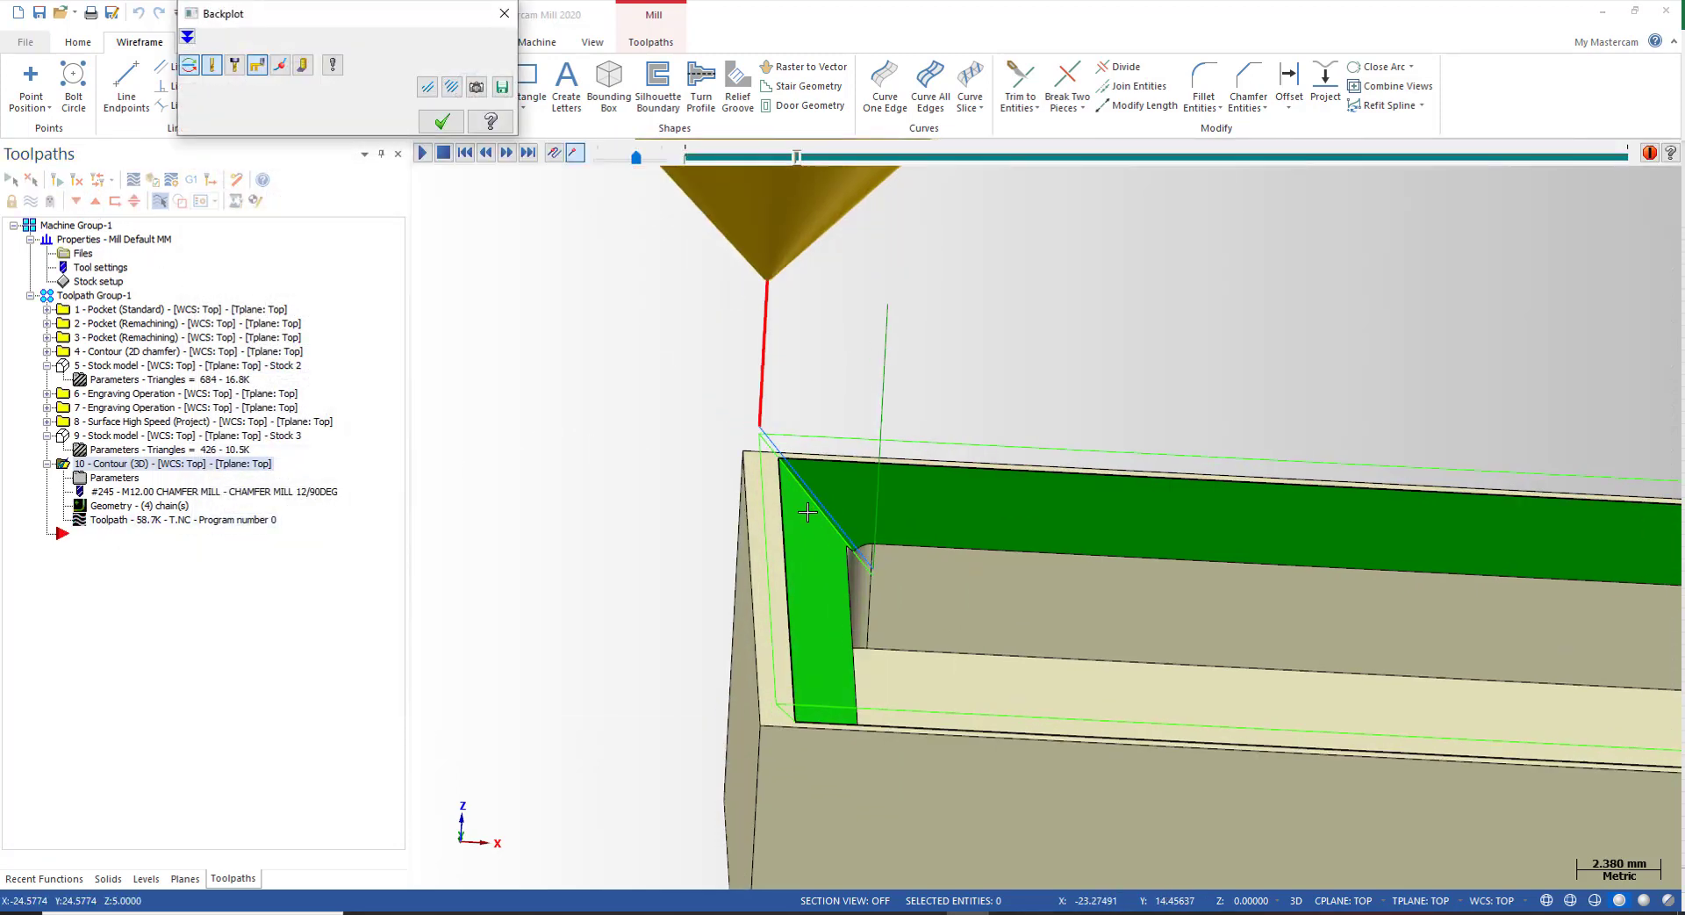
key(s)
key(s)
scroll(831, 540, up, 3)
key(s)
mouse_move(832, 540)
middle_down()
mouse_move(802, 516)
mouse_move(800, 530)
middle_up()
Step the backplot onward to the next corner, checking the moves between corners, and close it
scroll(807, 501, down, 2)
scroll(808, 502, down, 3)
scroll(801, 527, down, 2)
key(s)
key(s)
key(s)
key(alt+2)
key(s)
middle_drag(702, 386, 661, 417)
key(s)
key(s)
key(s)
key(s)
key(s)
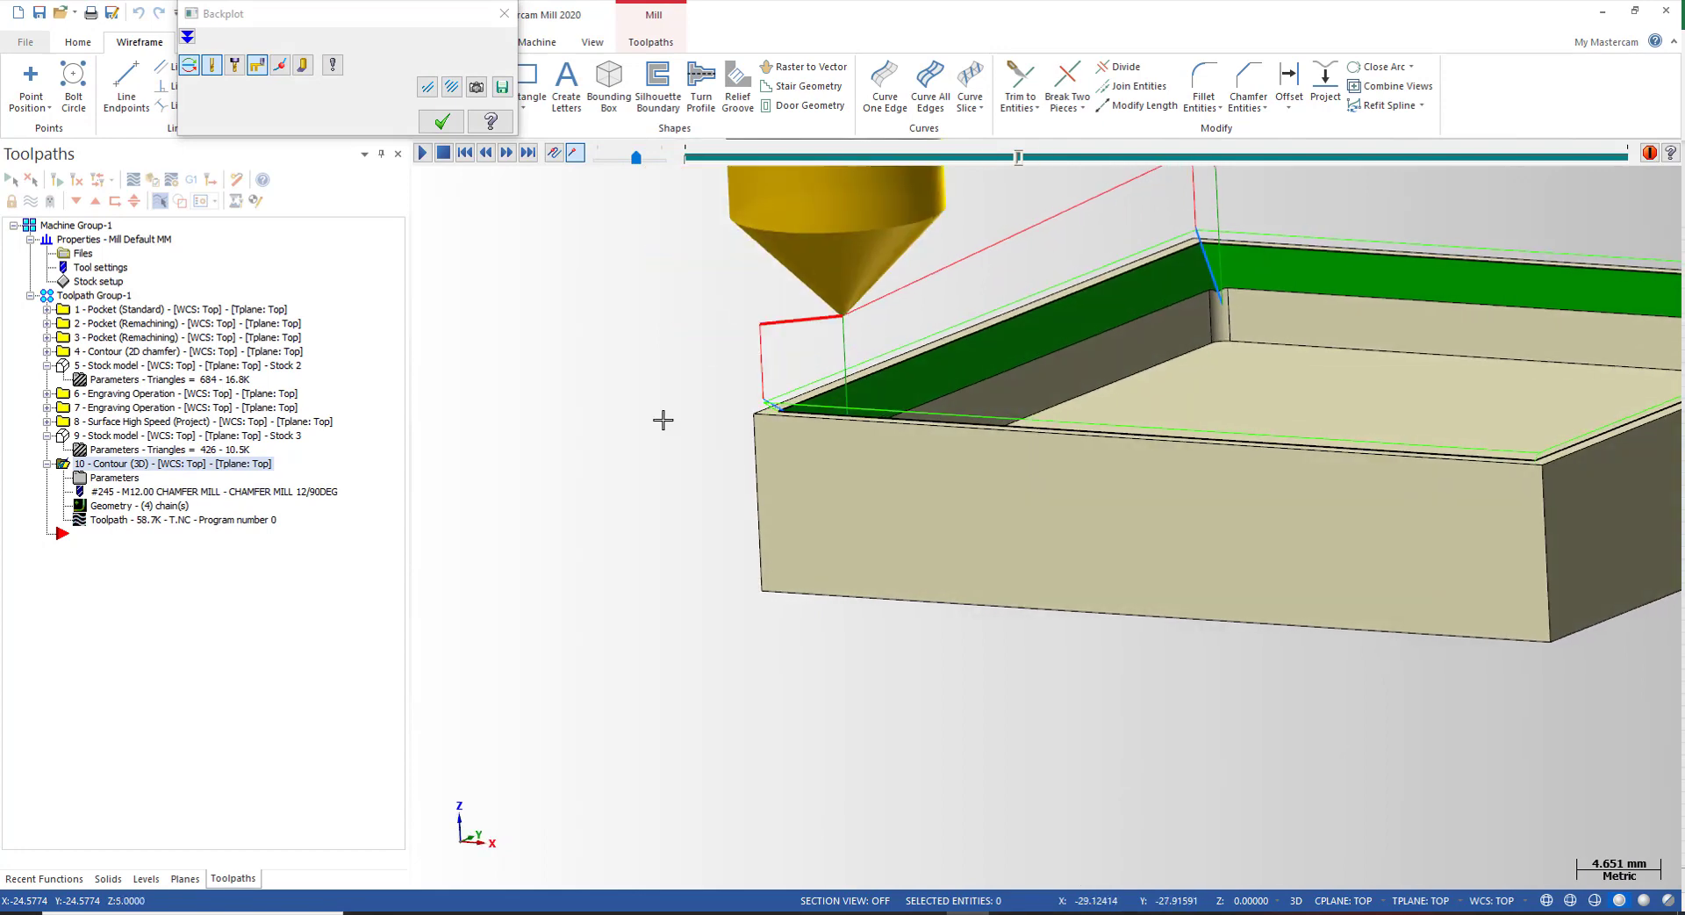
key(Escape)
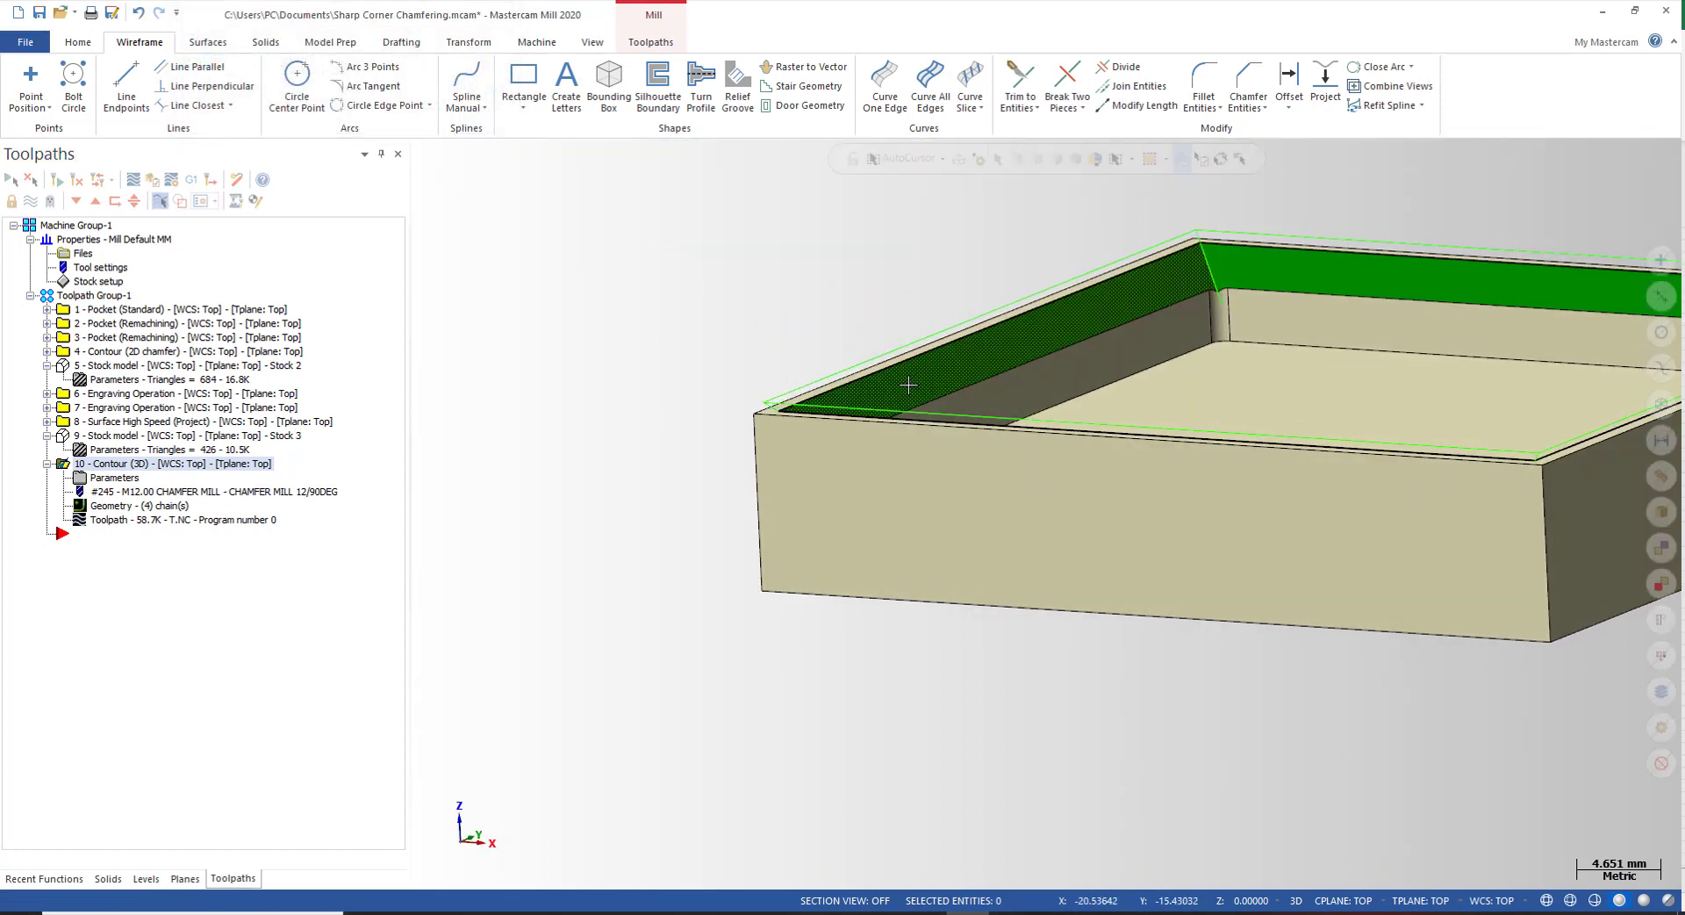
Examine the whole pocket and its four chamfered corners from above
middle_drag(973, 324, 877, 406)
scroll(998, 355, up, 1)
scroll(878, 407, down, 4)
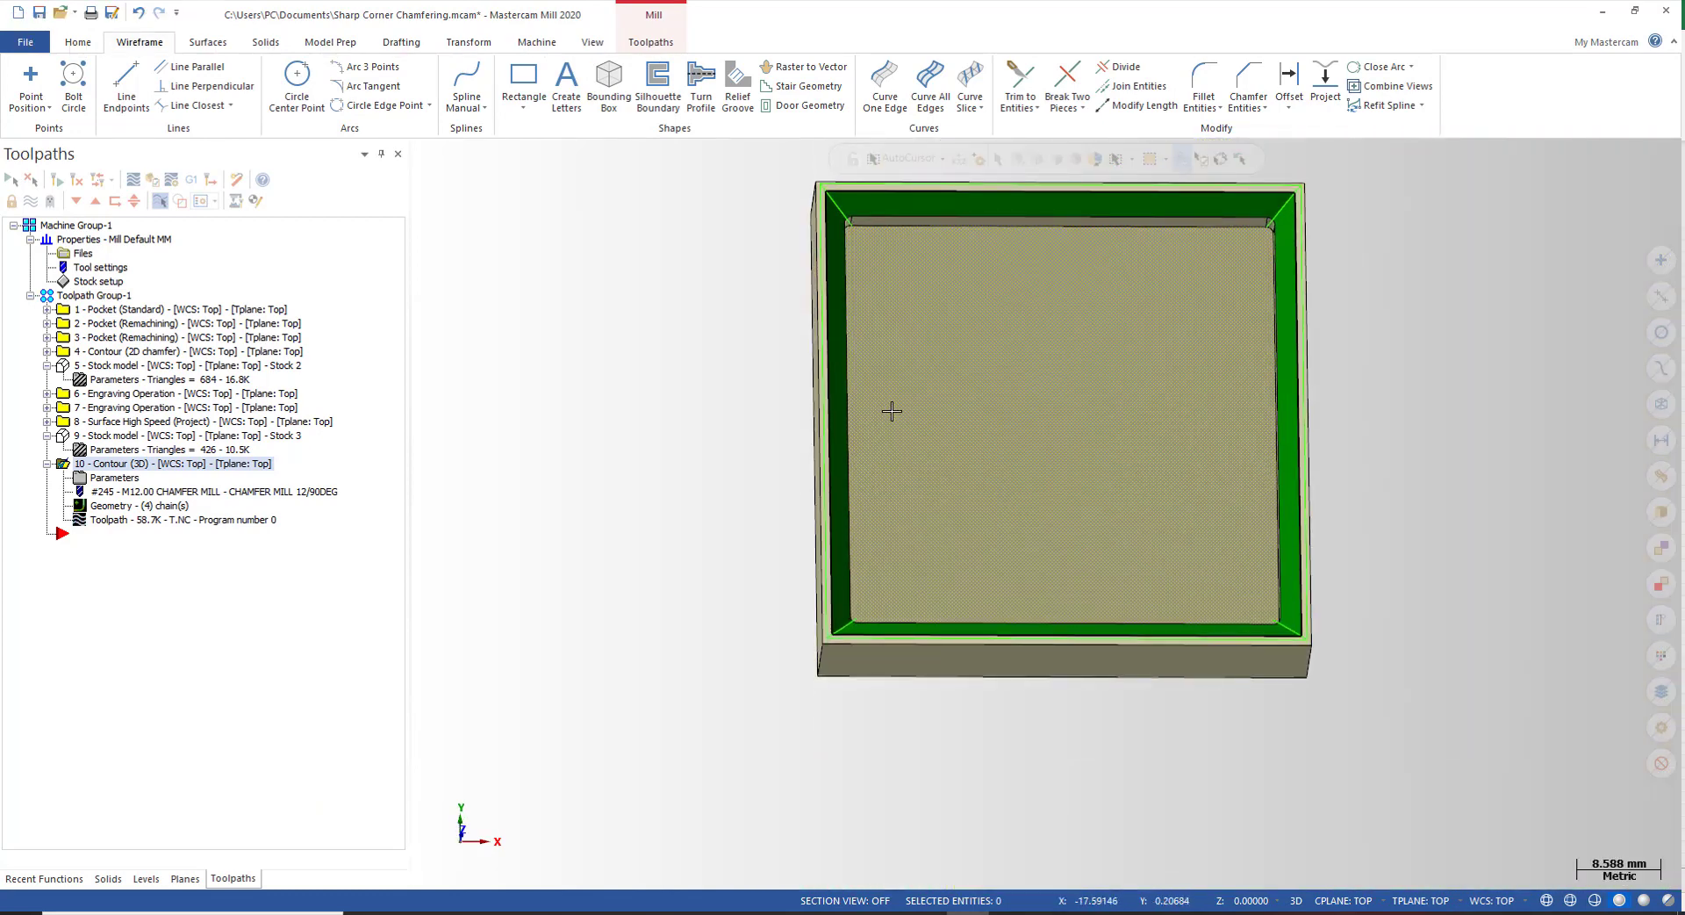
scroll(902, 689, up, 2)
scroll(883, 734, down, 4)
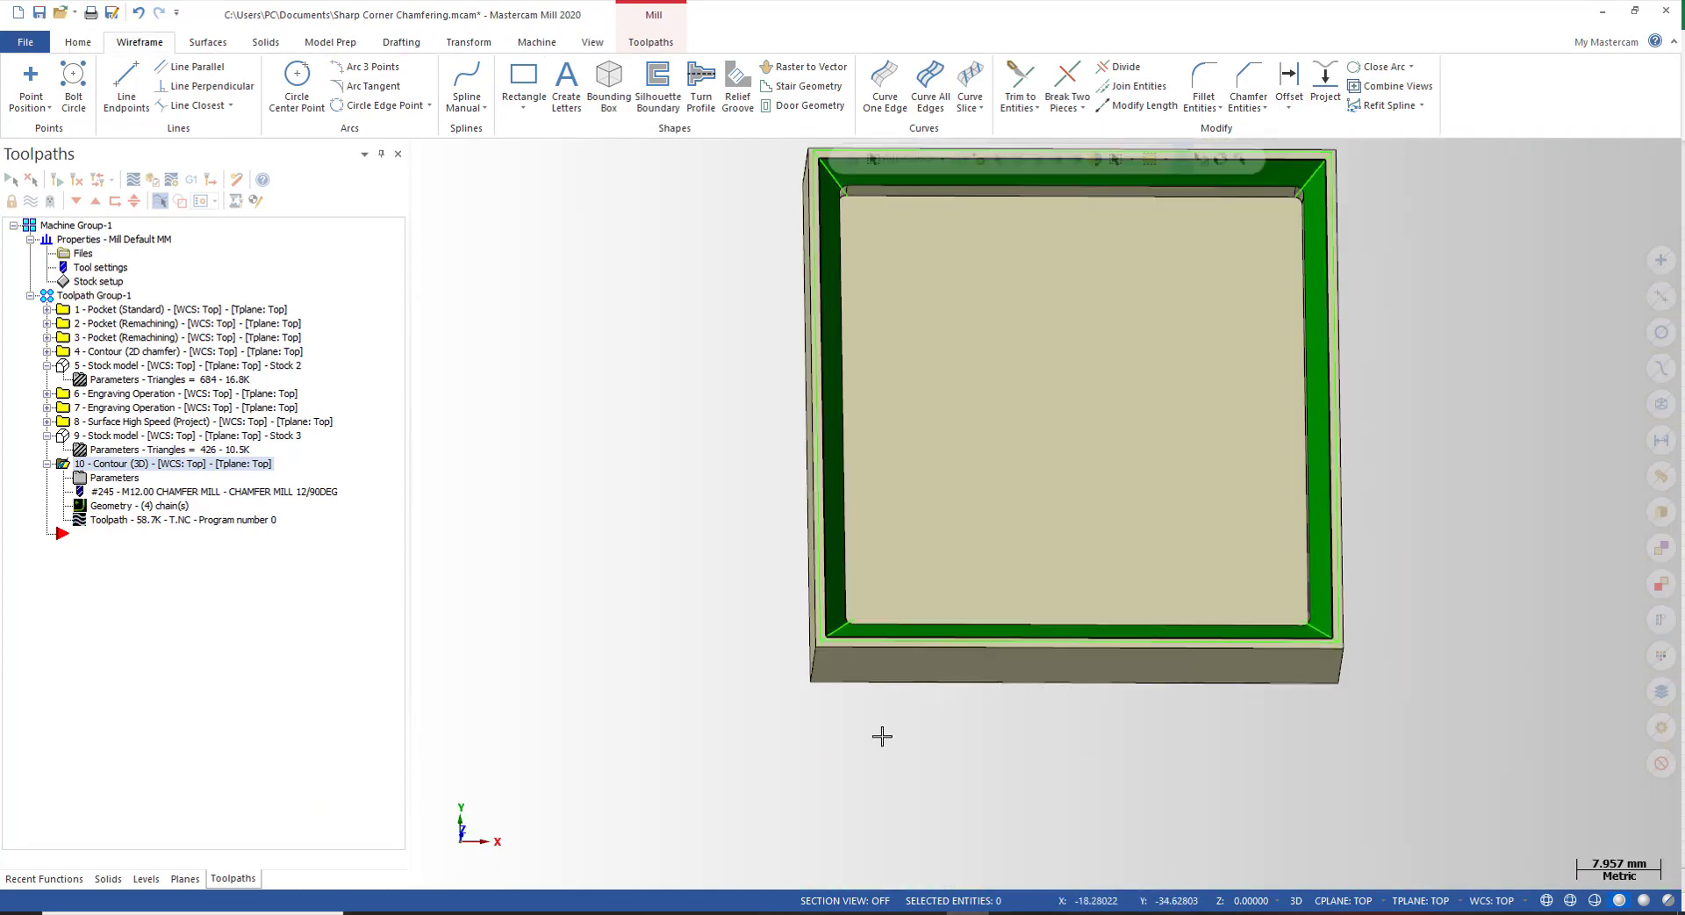
scroll(1120, 369, up, 1)
scroll(1190, 439, up, 1)
middle_drag(1197, 436, 1163, 377)
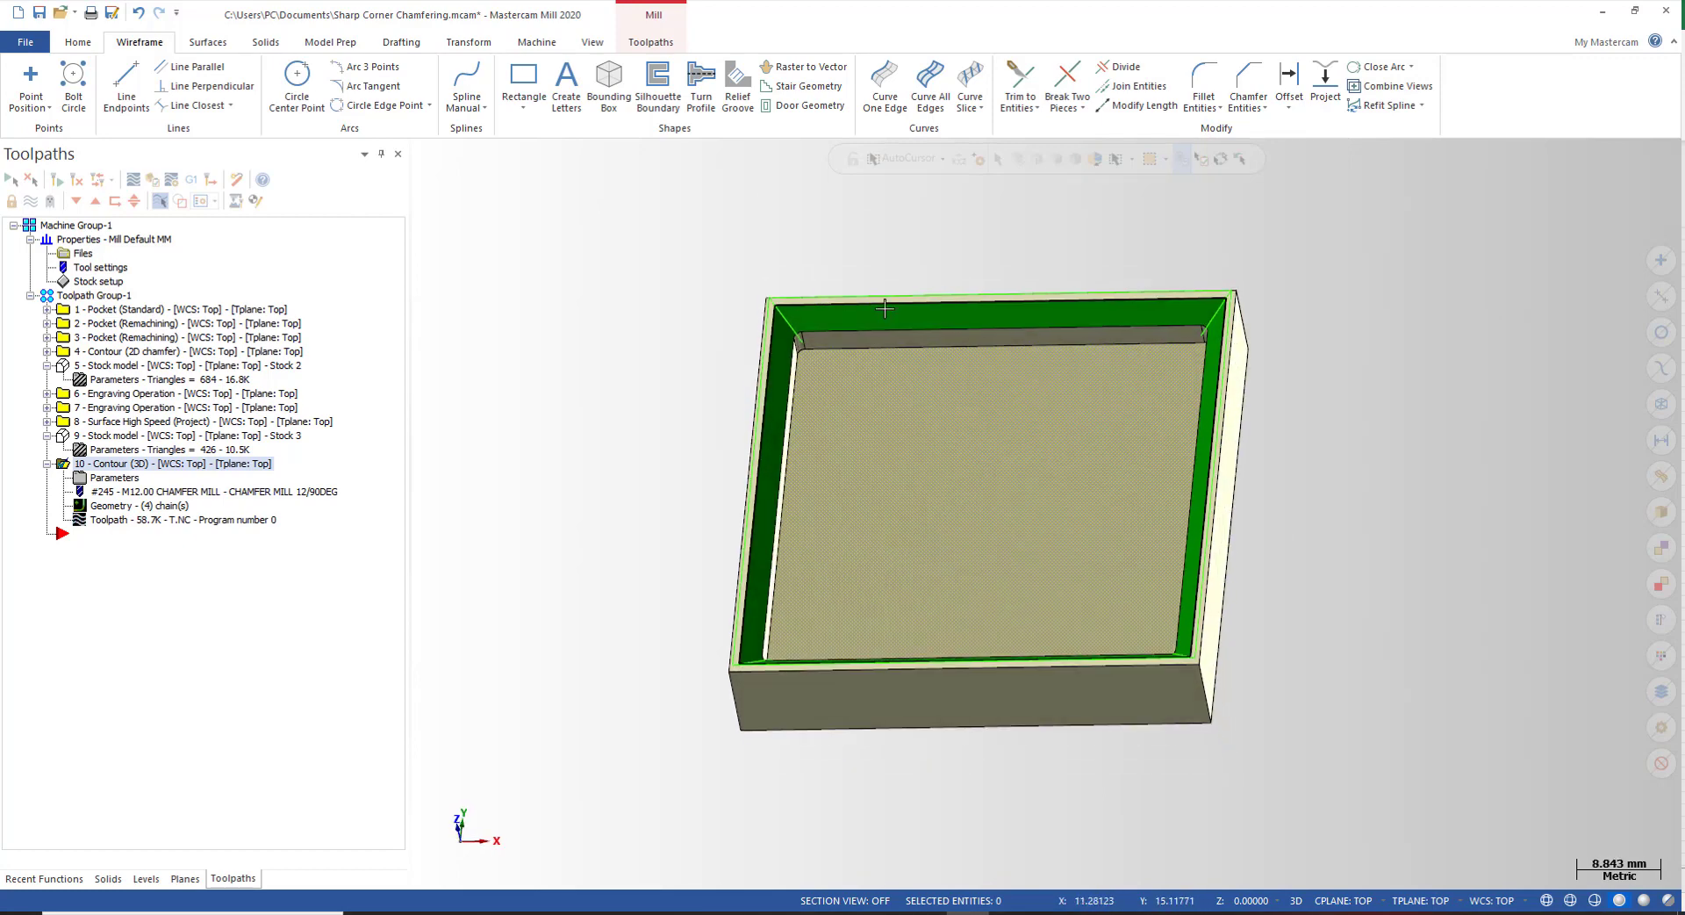
Check the tip diameter in the definition of the 12 mm chamfer mill
scroll(797, 328, up, 8)
double_click(150, 495)
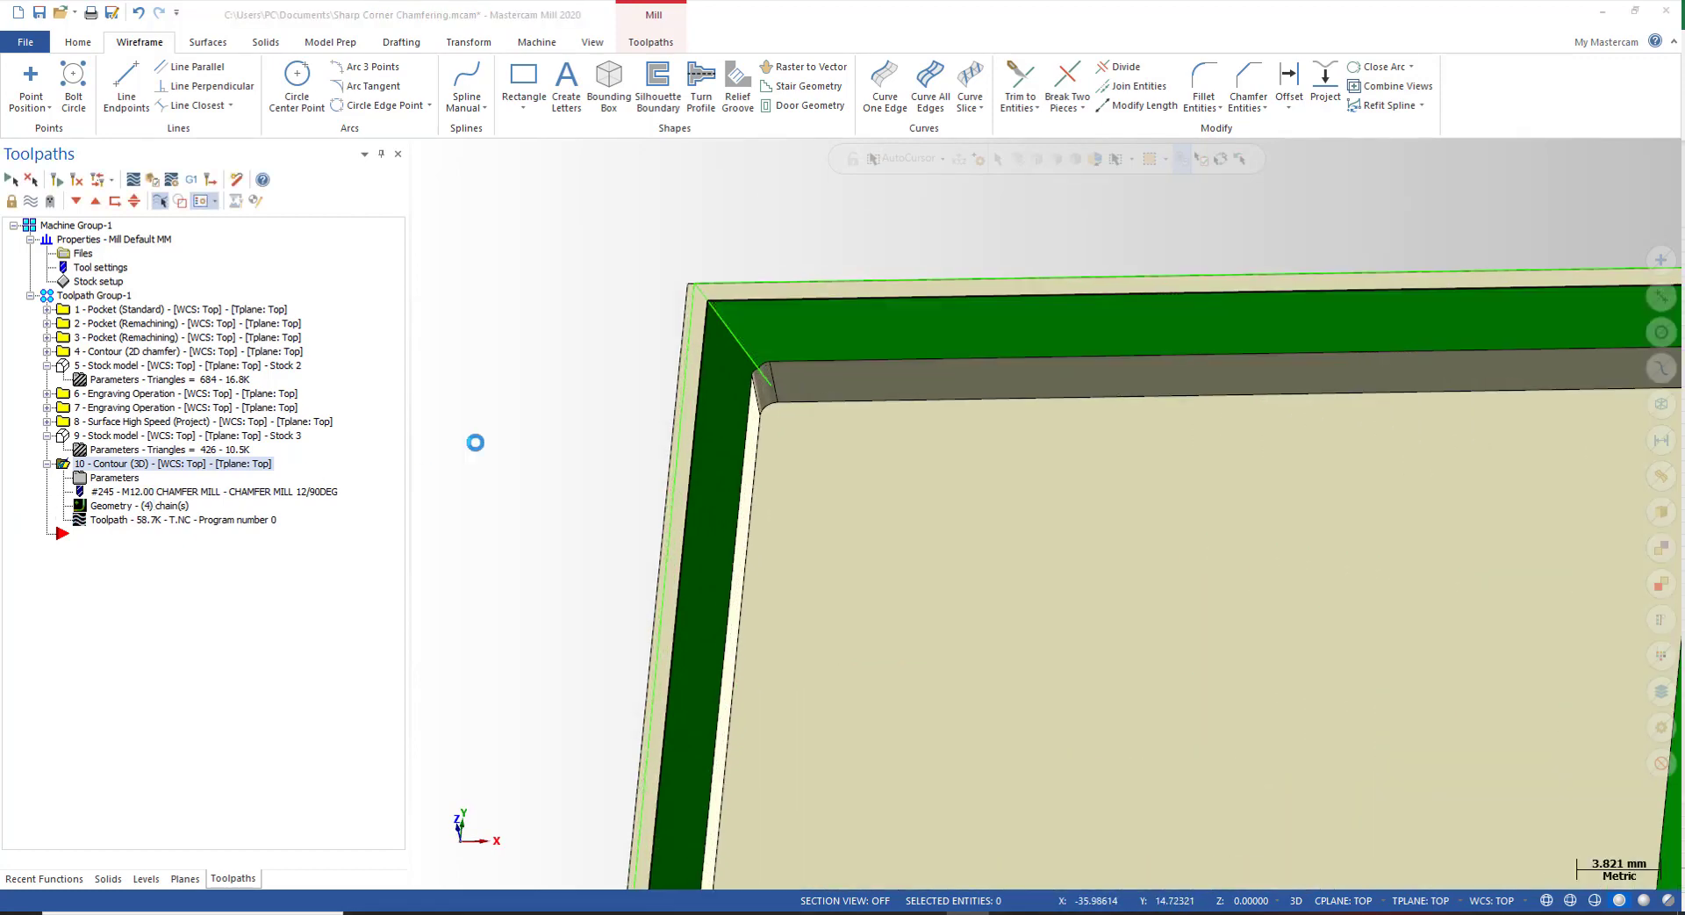
click(710, 449)
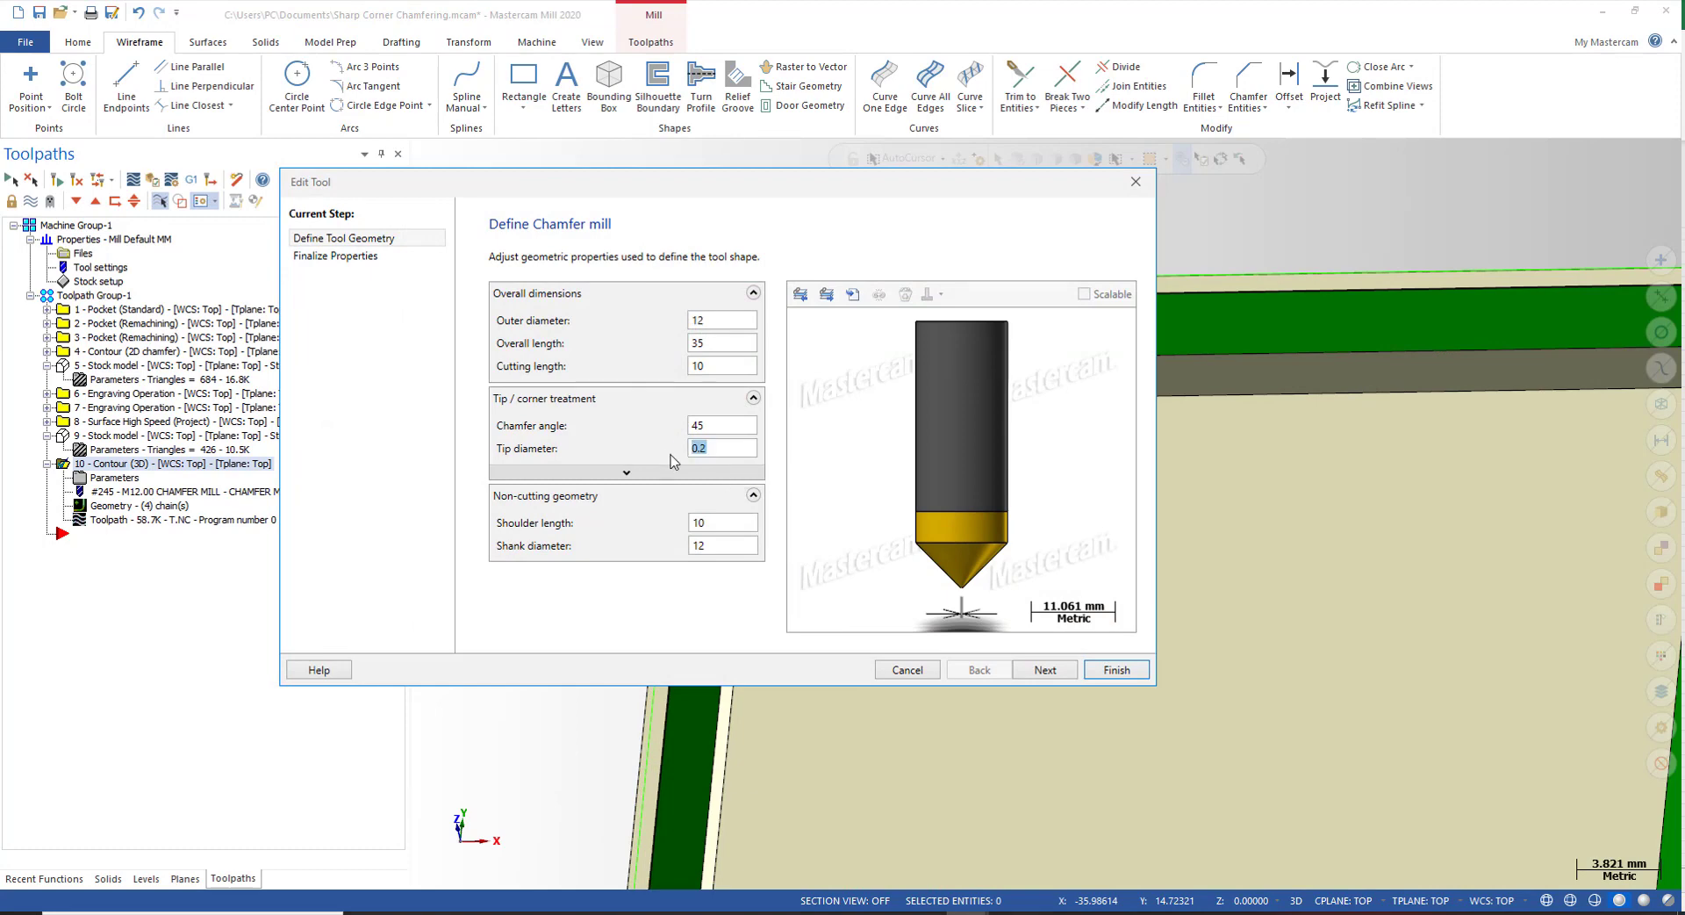
click(701, 448)
key(Return)
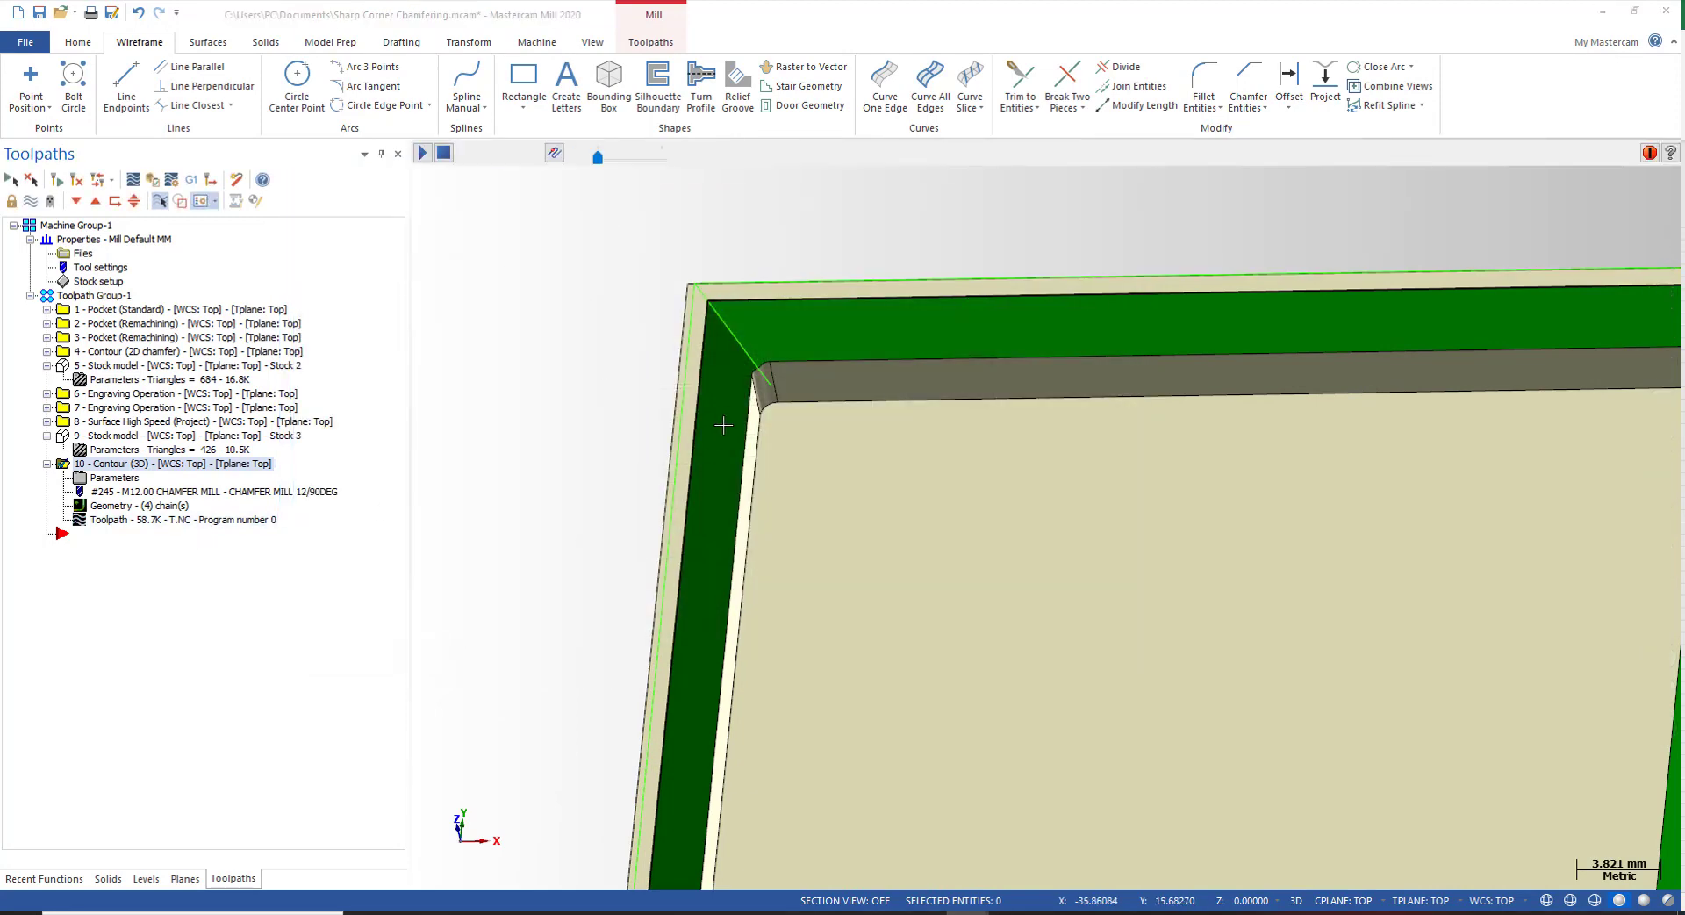
Examine the flat tip of the 12 mm chamfer mill in close-up in the tool definition preview
scroll(723, 425, up, 5)
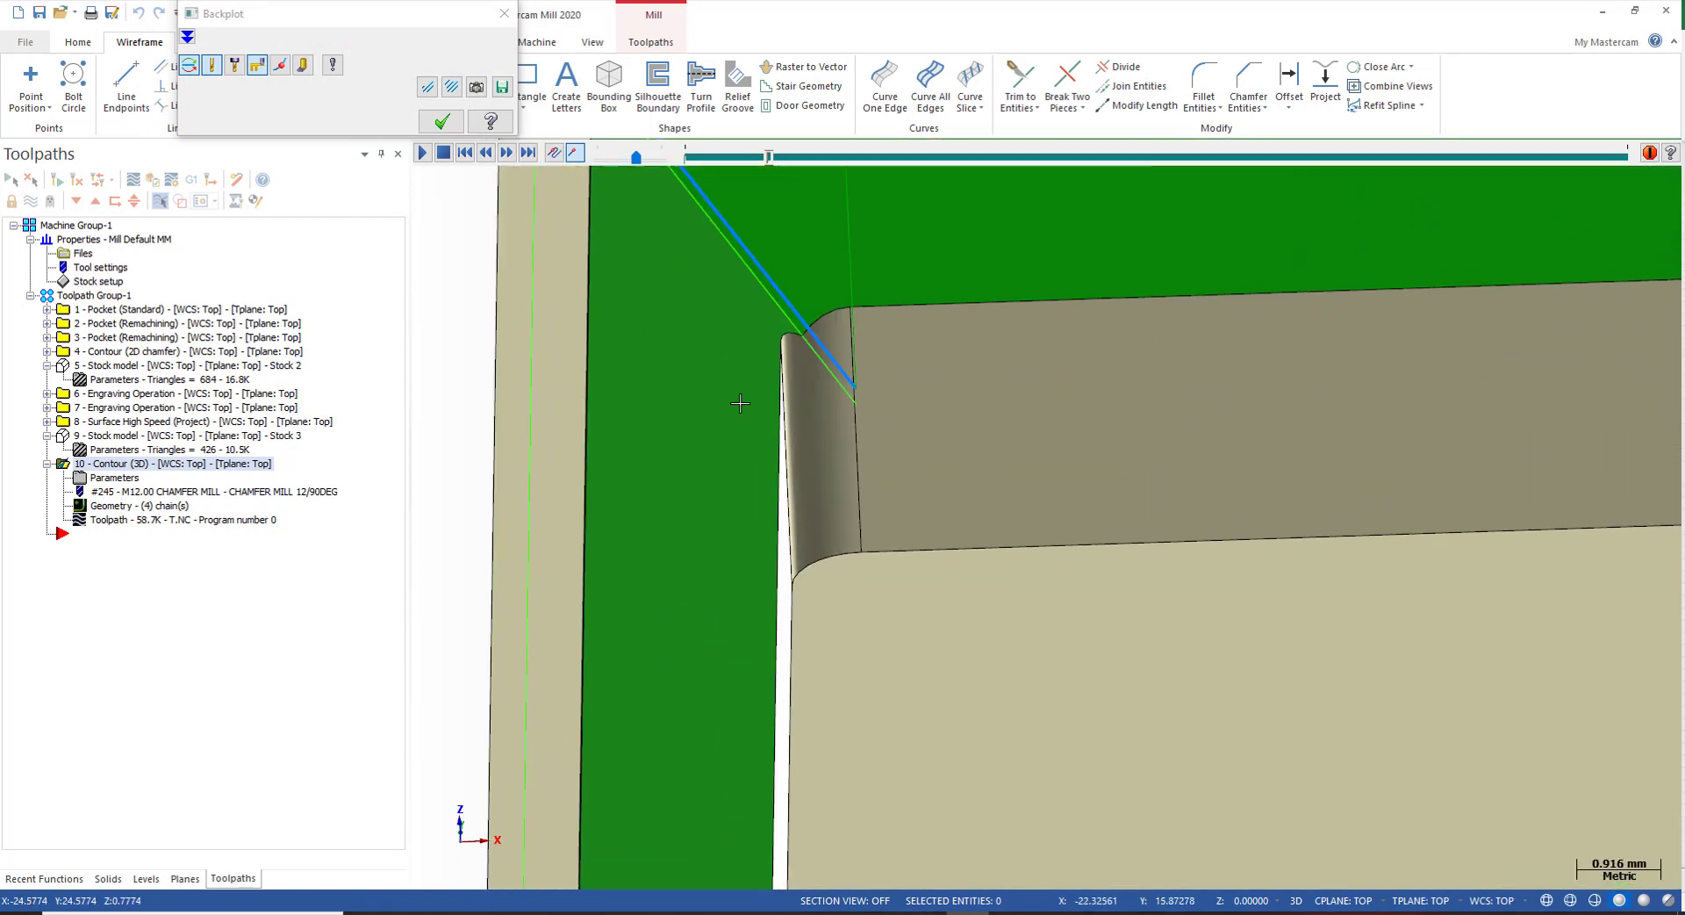
key(Escape)
click(166, 493)
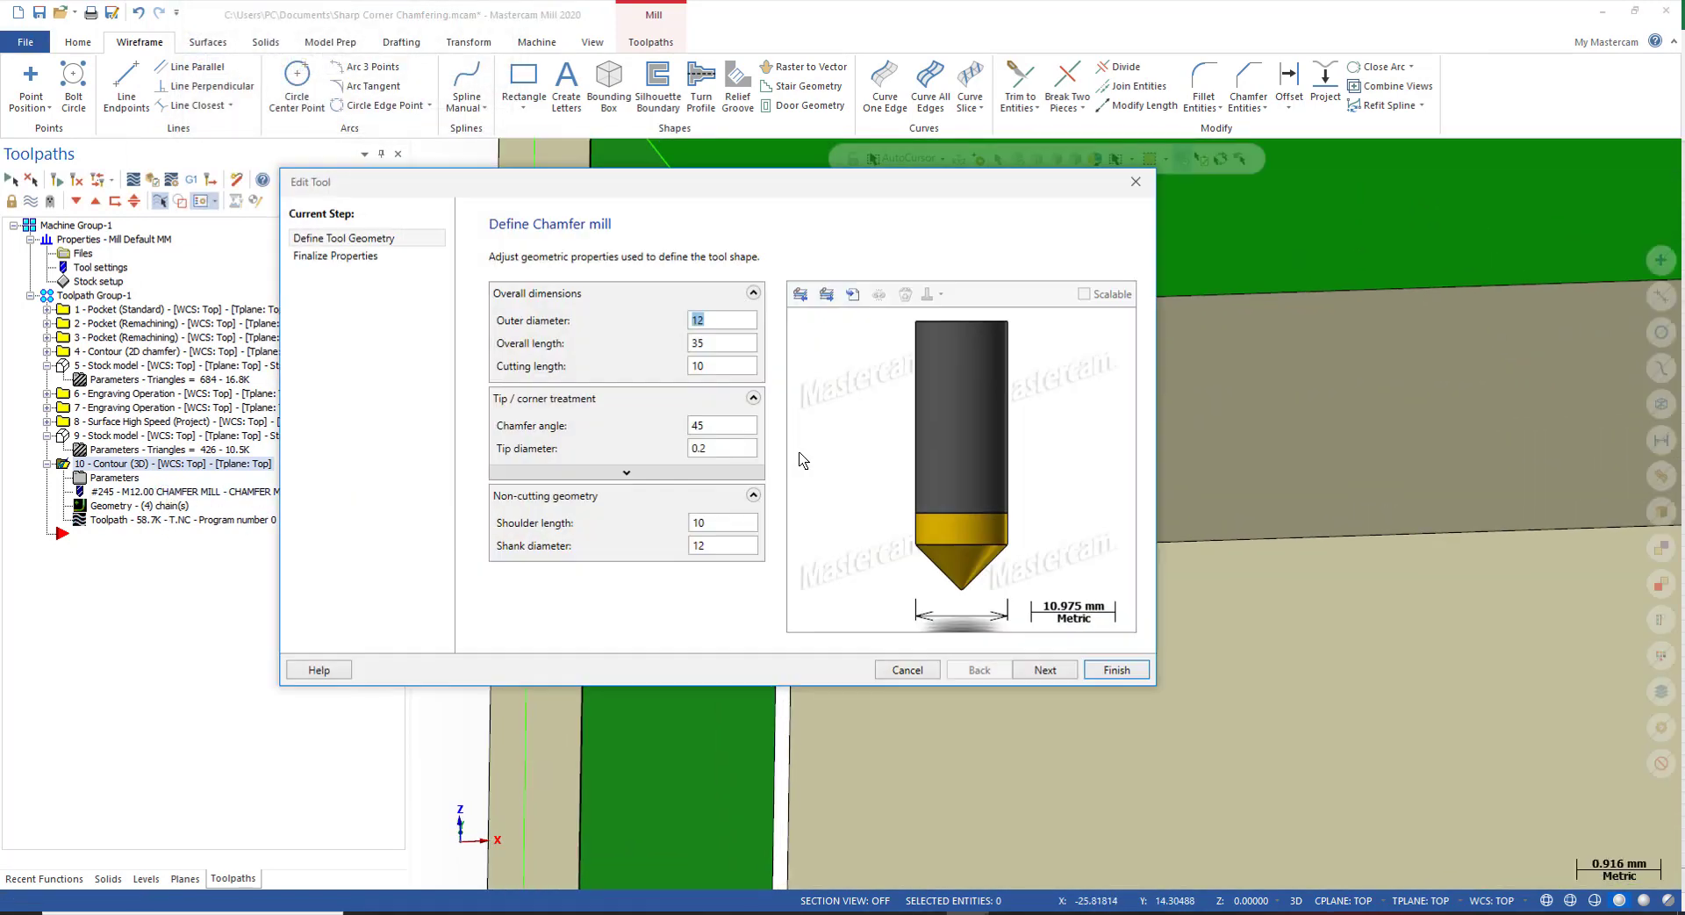
scroll(940, 590, up, 5)
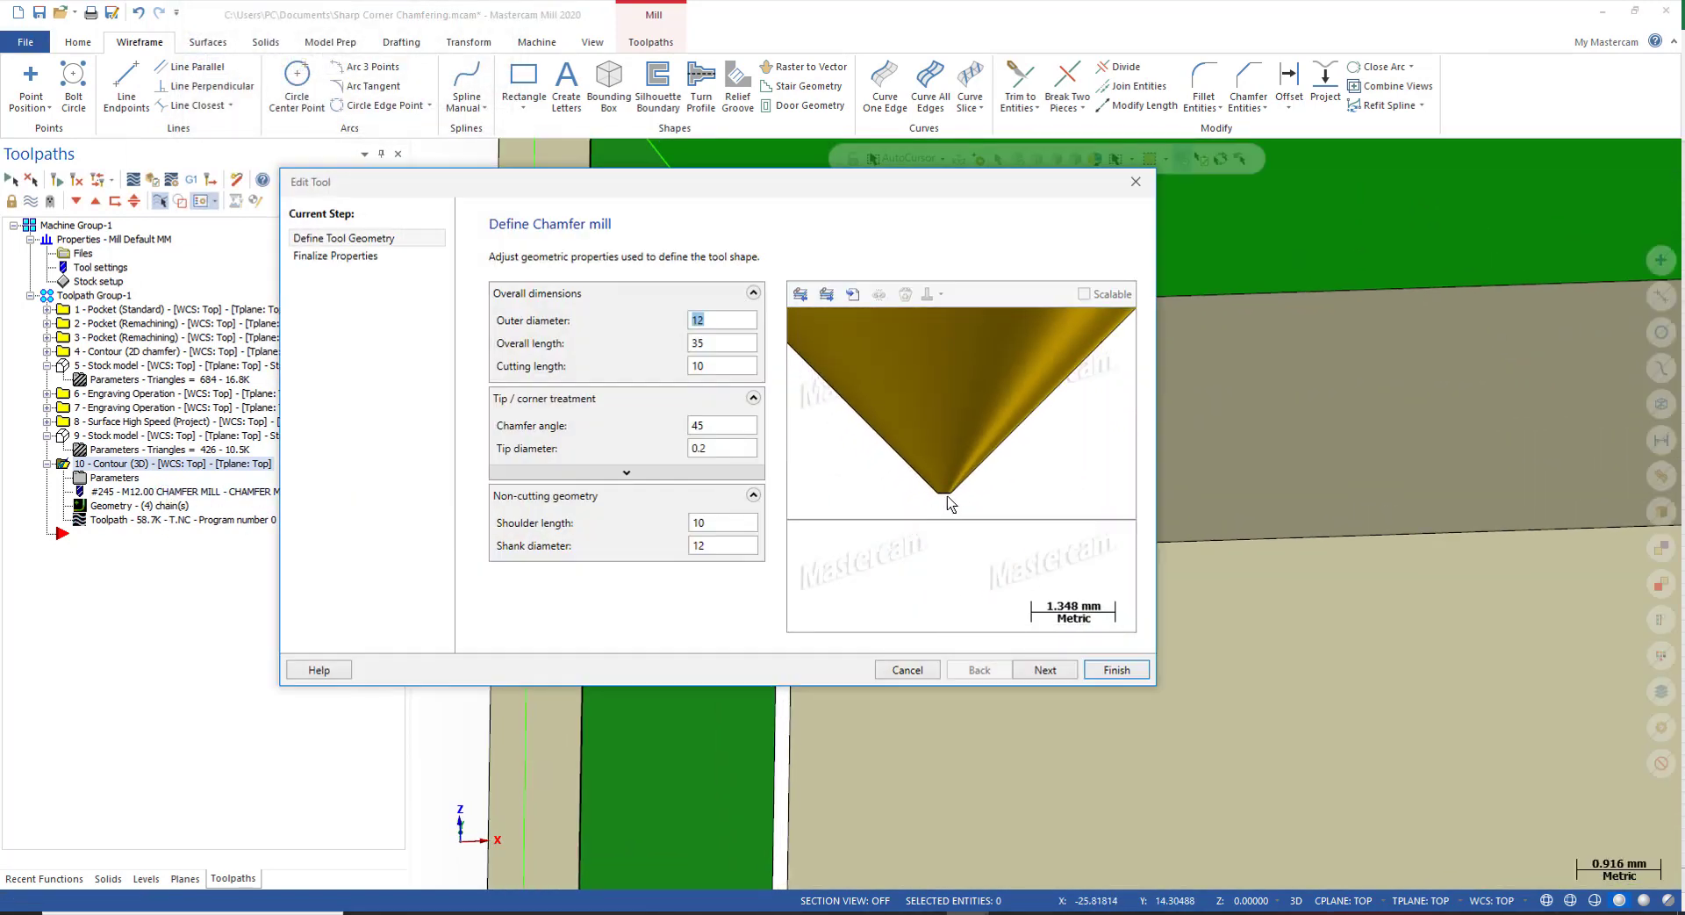
scroll(942, 499, up, 3)
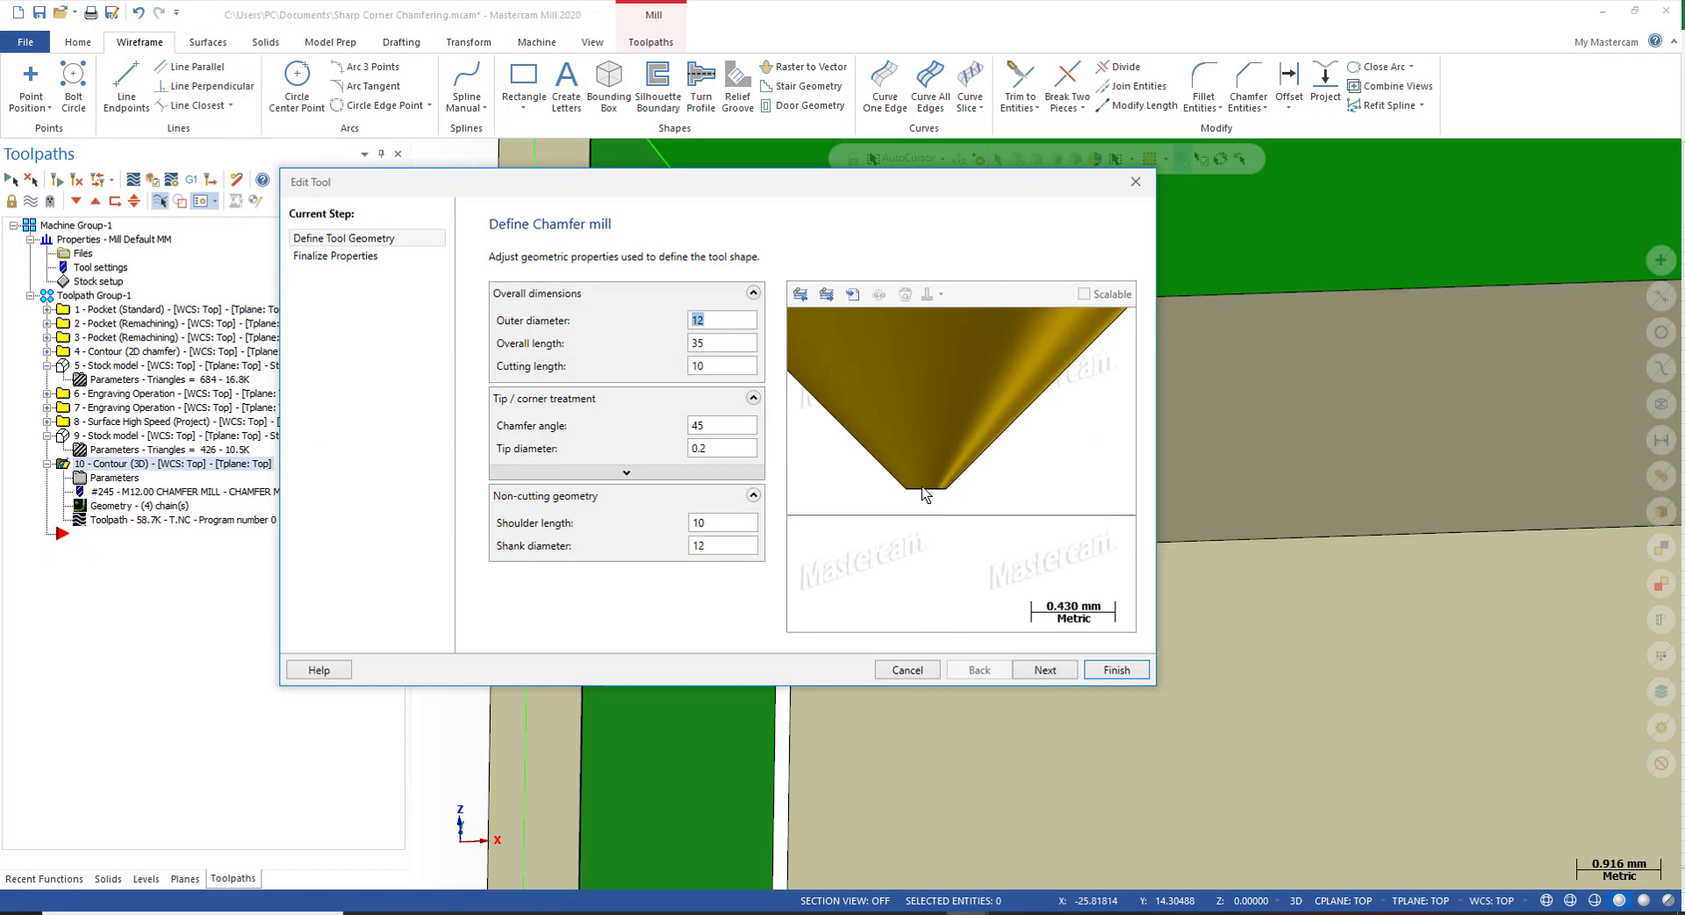
scroll(925, 495, up, 2)
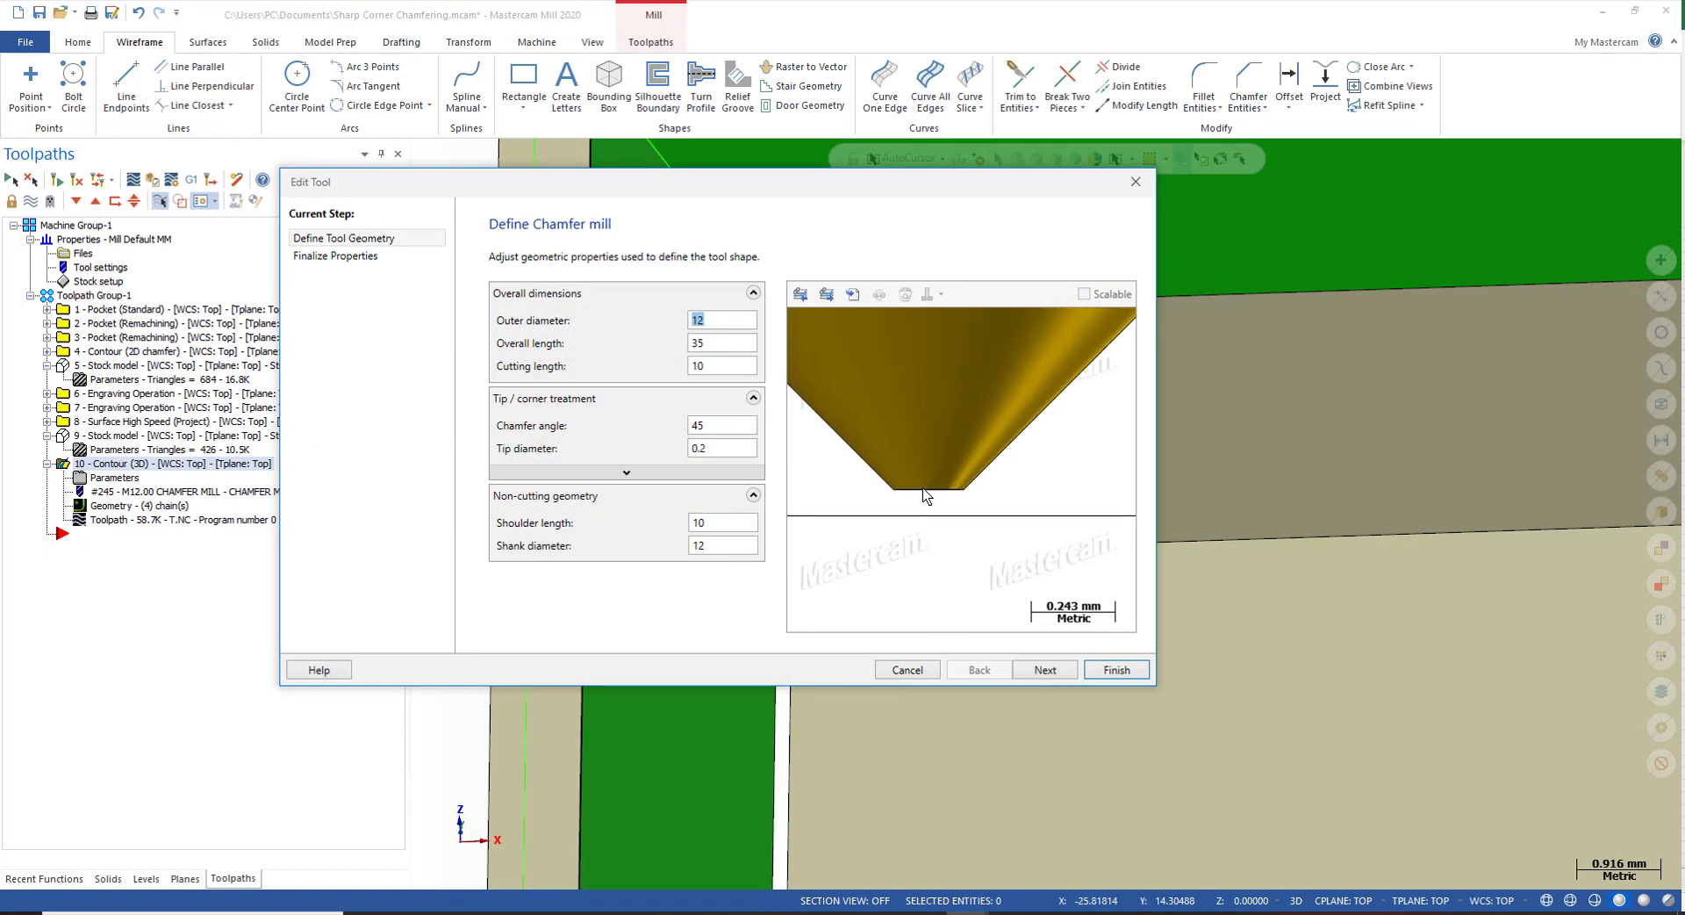
key(Escape)
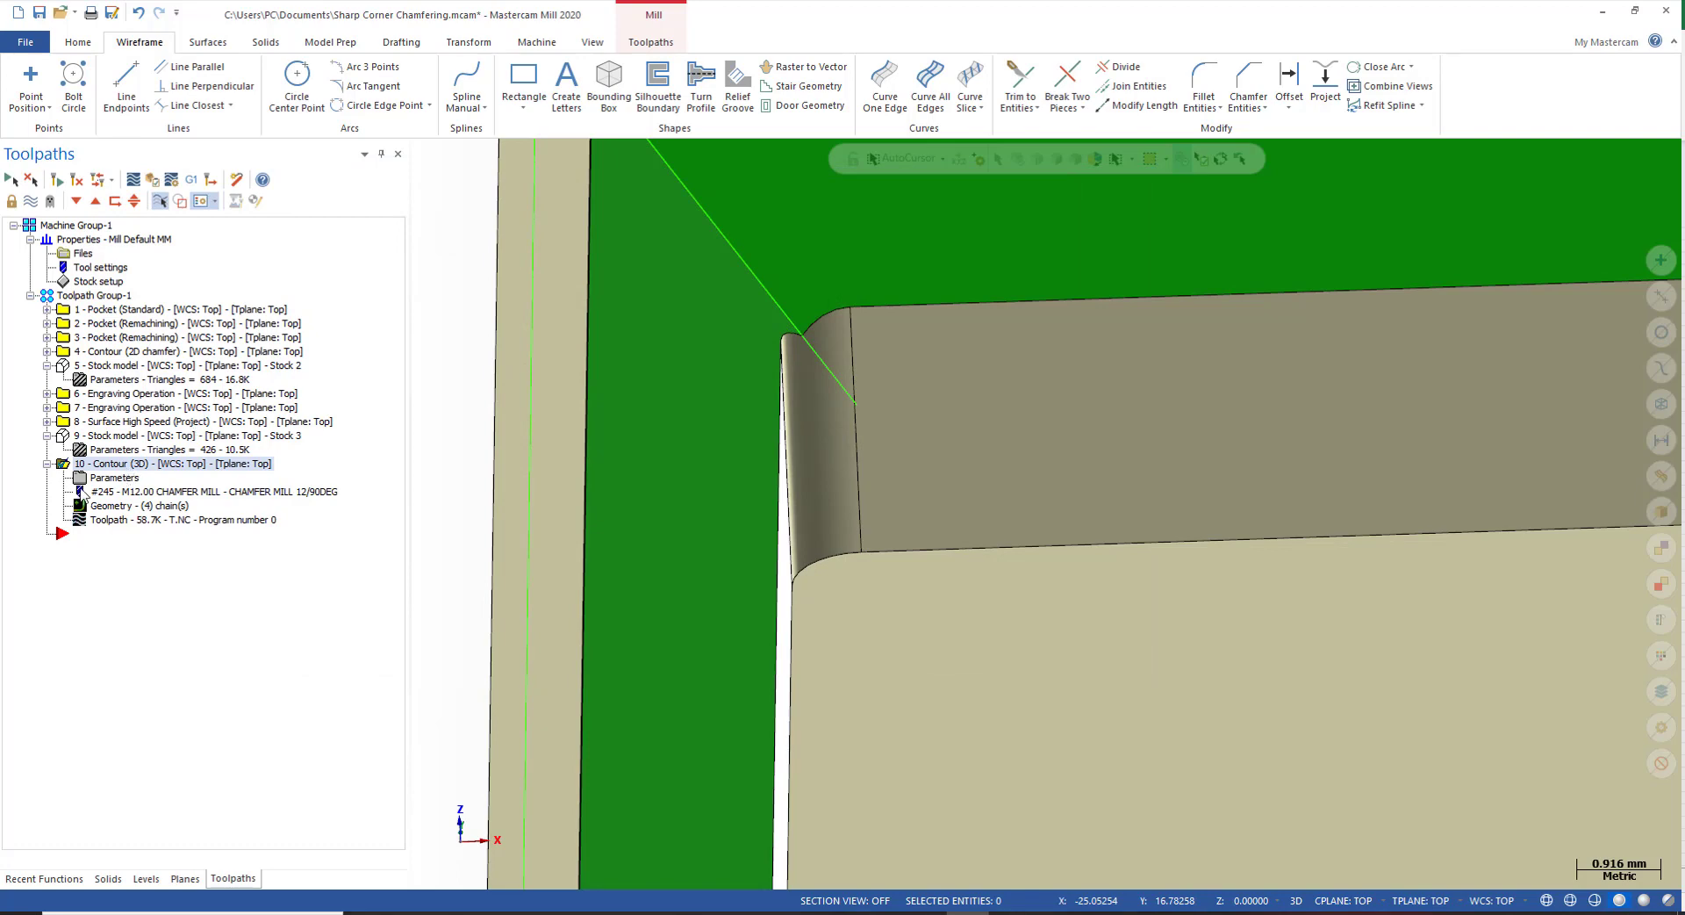
Check the 3D contour toolpath's depth in its linking parameters and backplot the tool's moves at the first corner
click(105, 479)
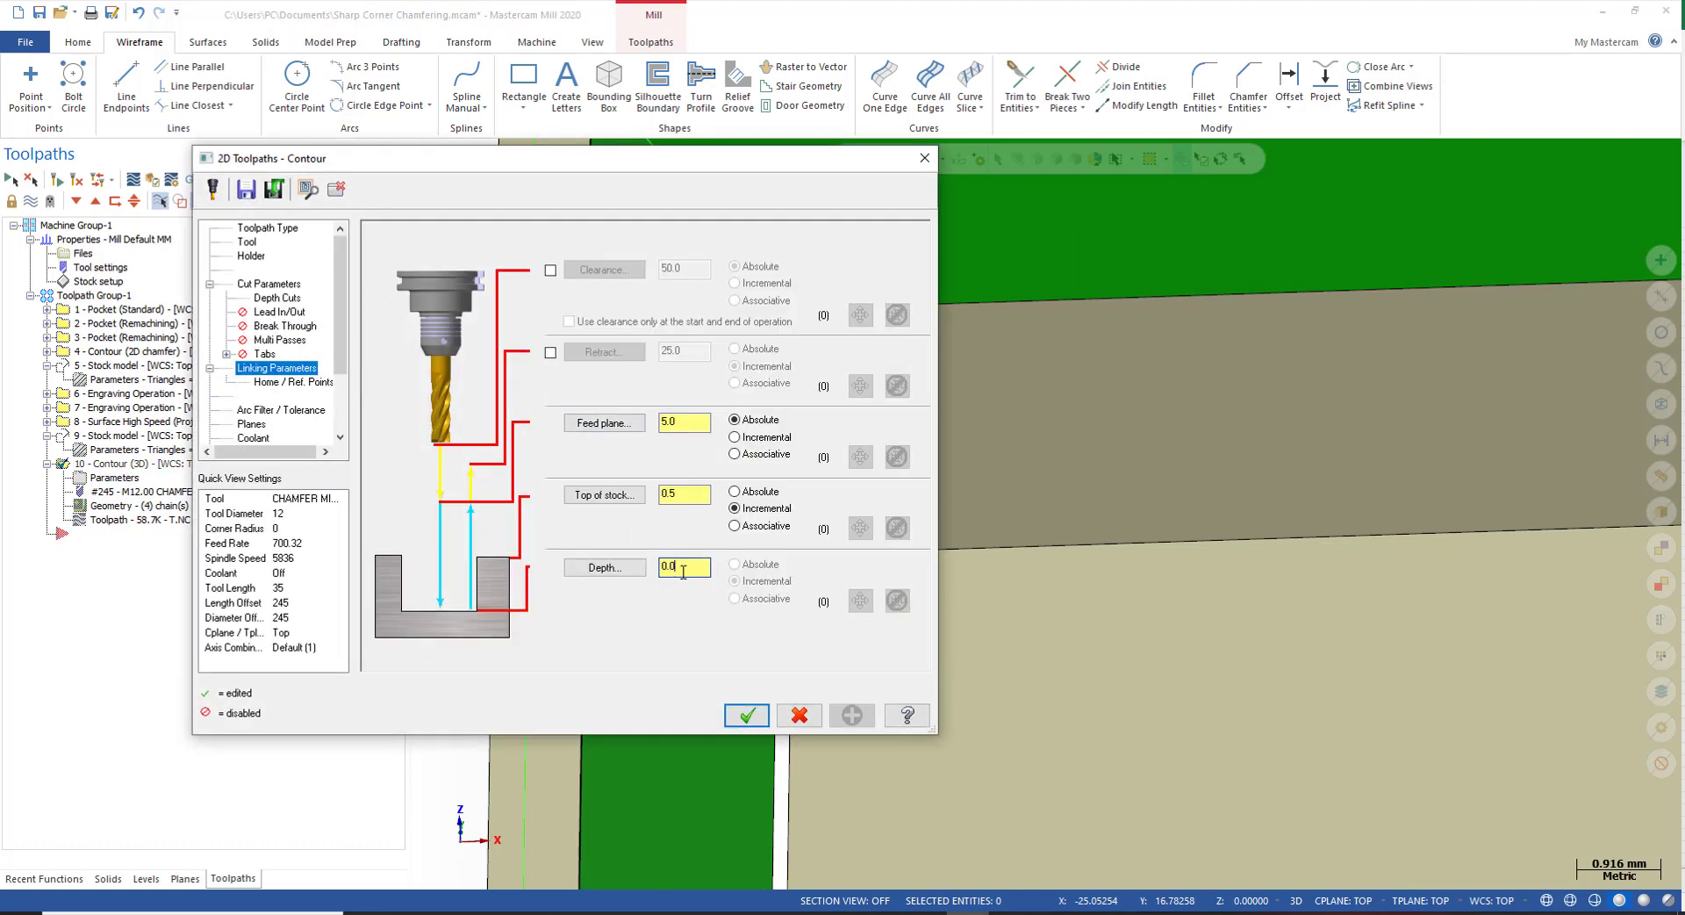
key(Escape)
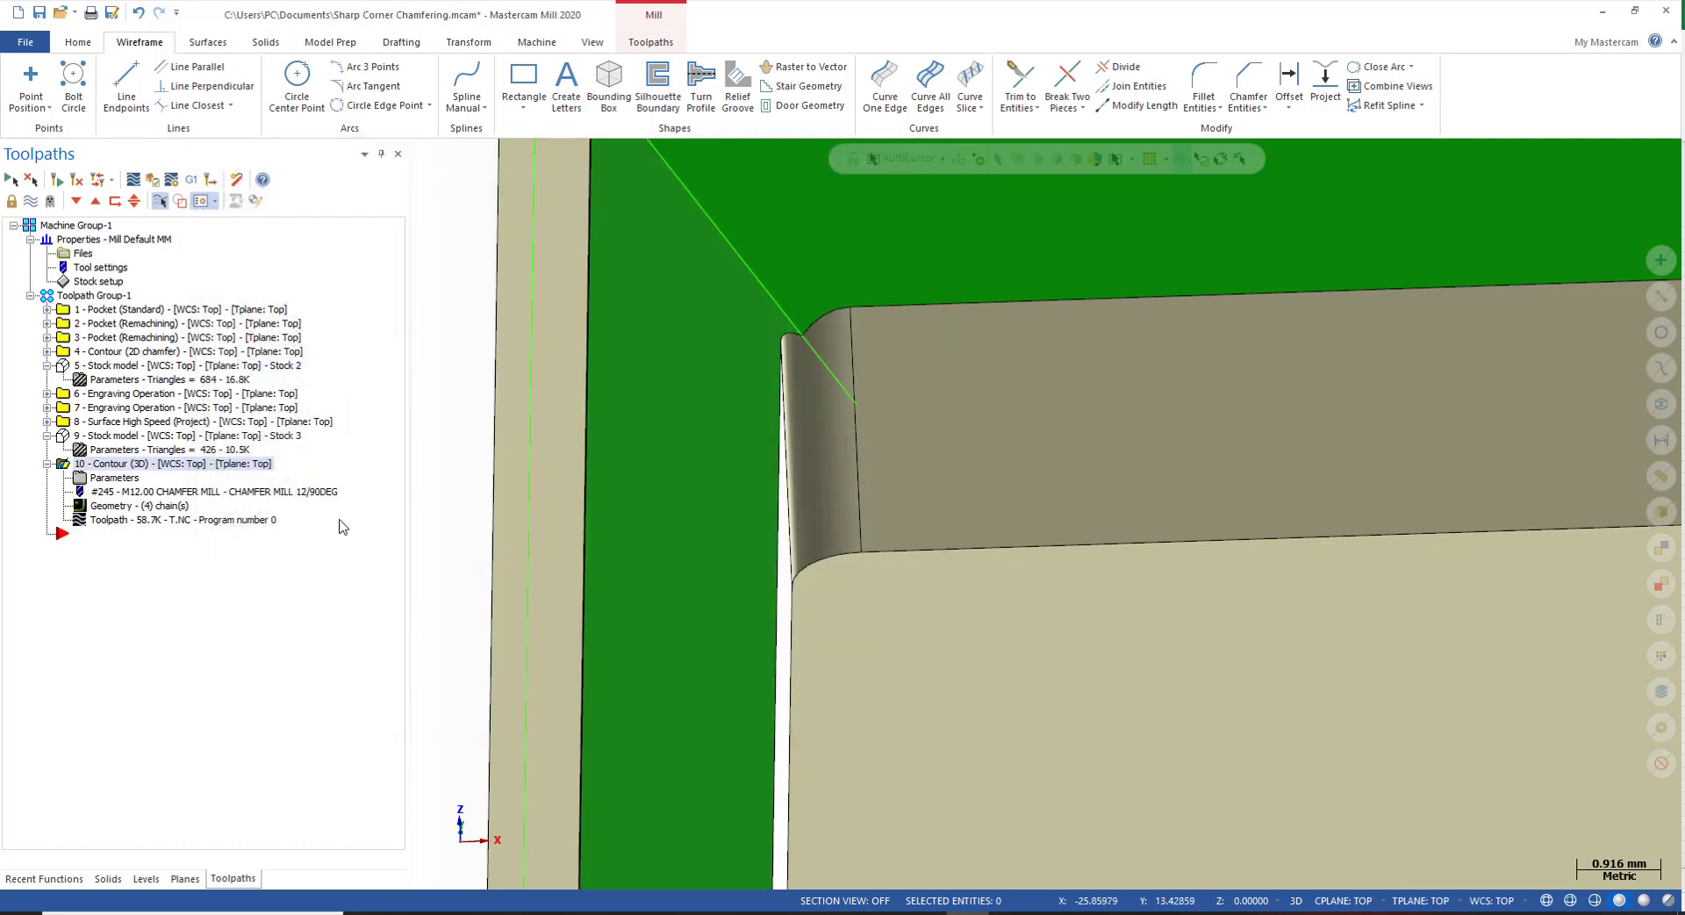
click(109, 520)
scroll(869, 373, down, 3)
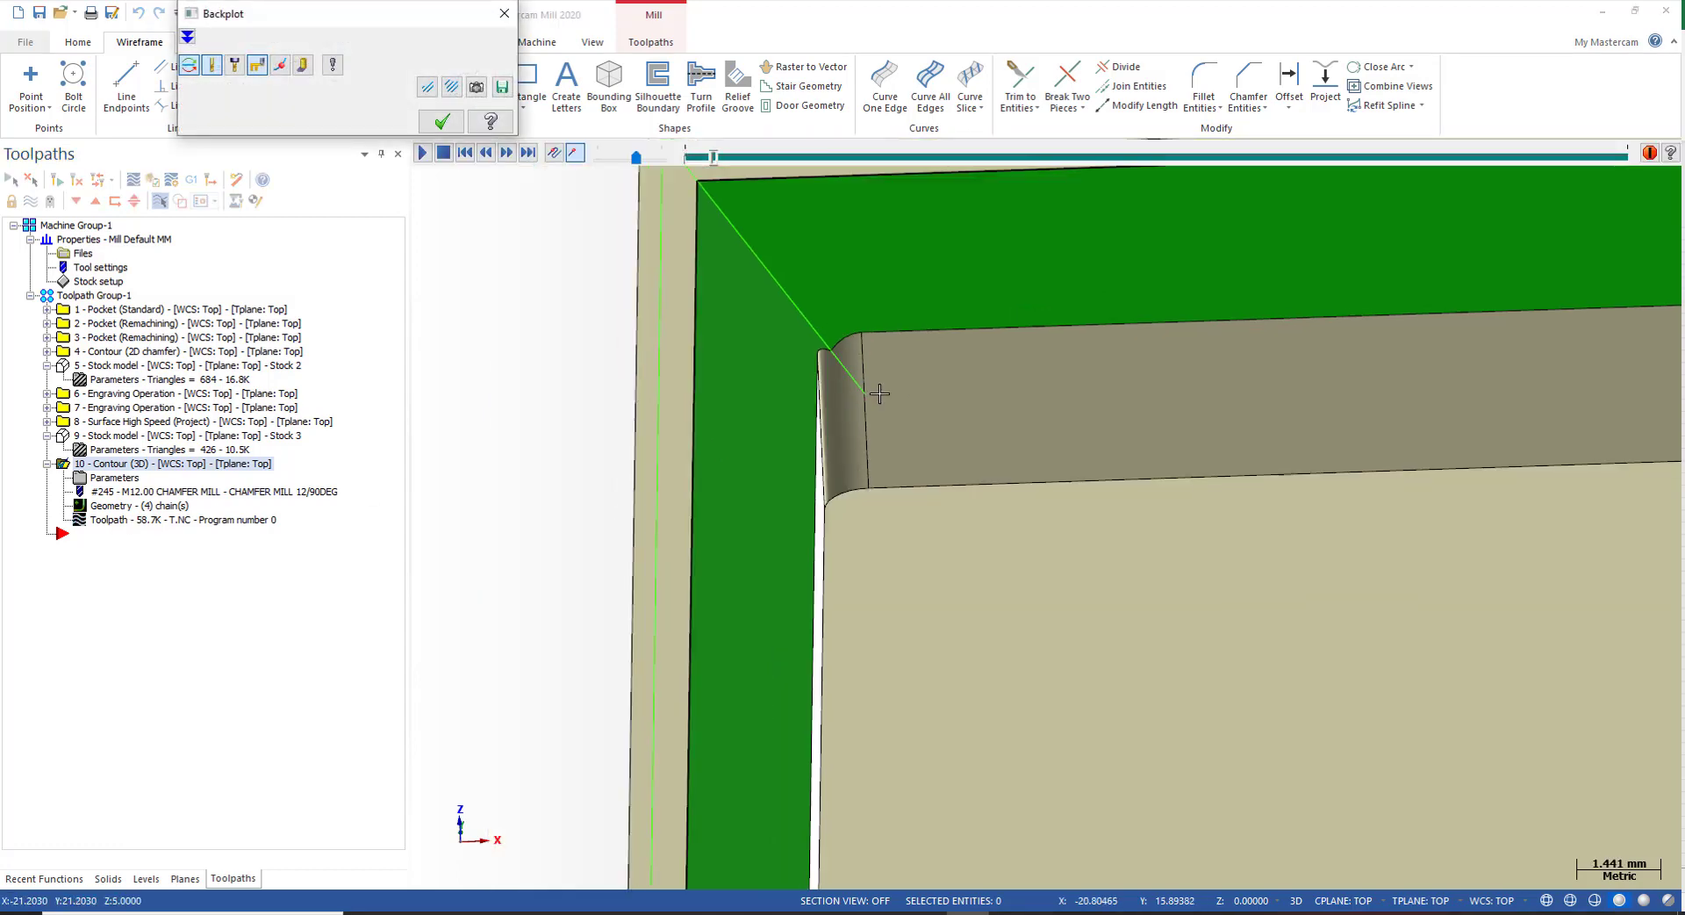
scroll(859, 373, down, 3)
scroll(847, 347, up, 3)
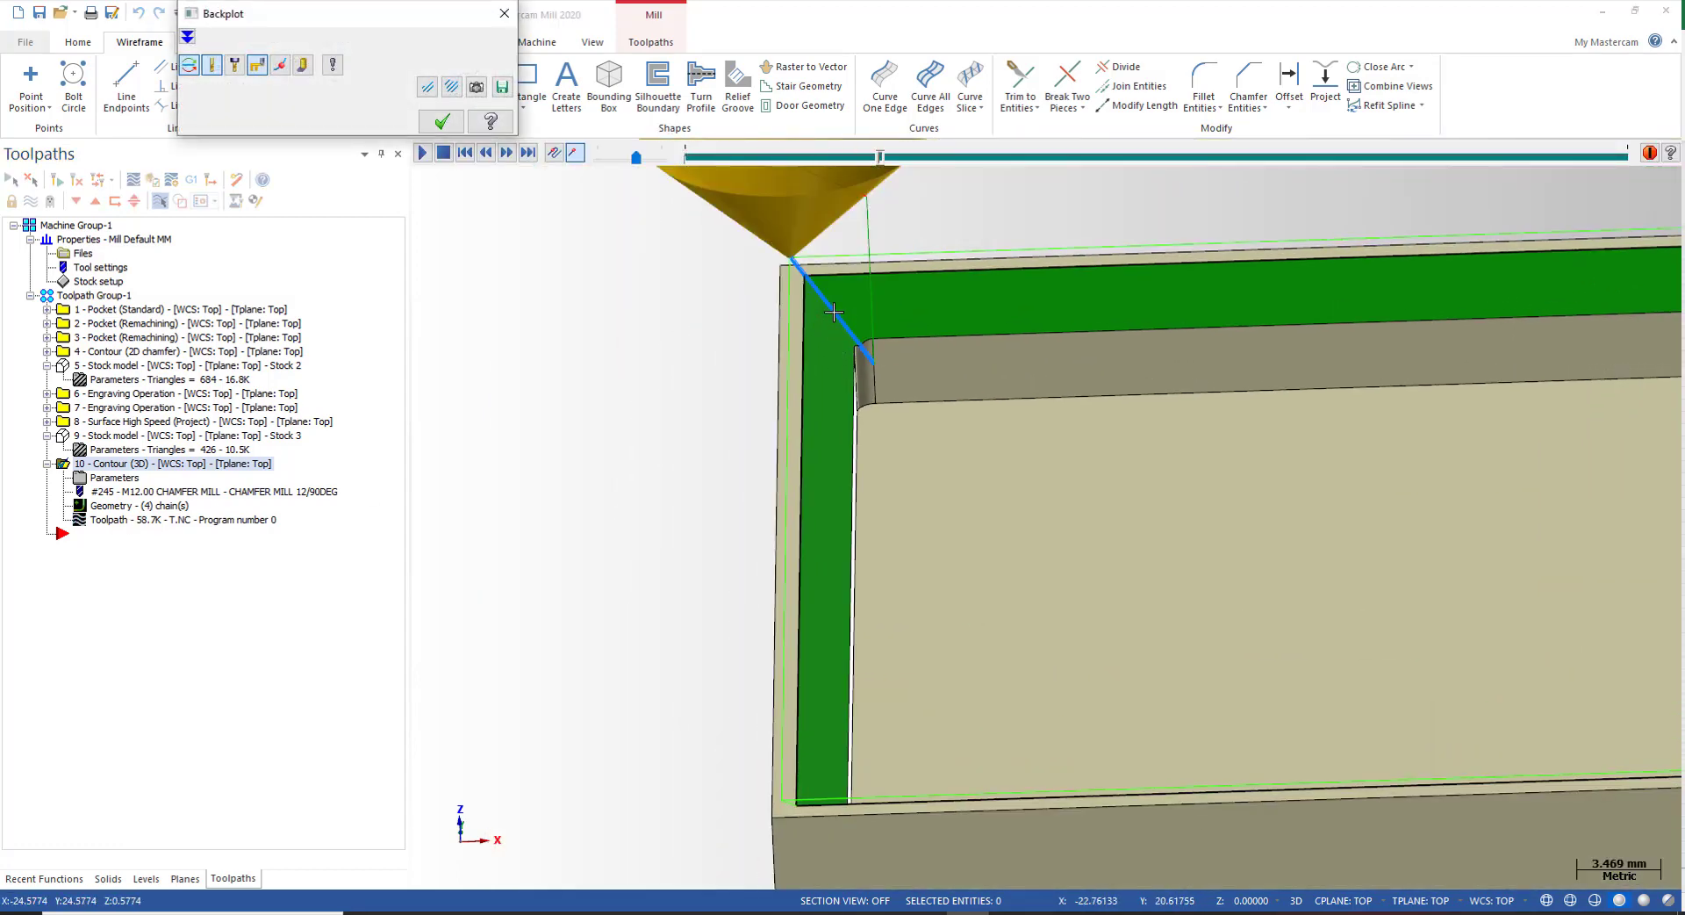
key(b)
scroll(842, 303, up, 1)
key(Escape)
Enable smoothing with a fixed segment length of 0.5 for the 3D contour toolpath and regenerate it
click(108, 480)
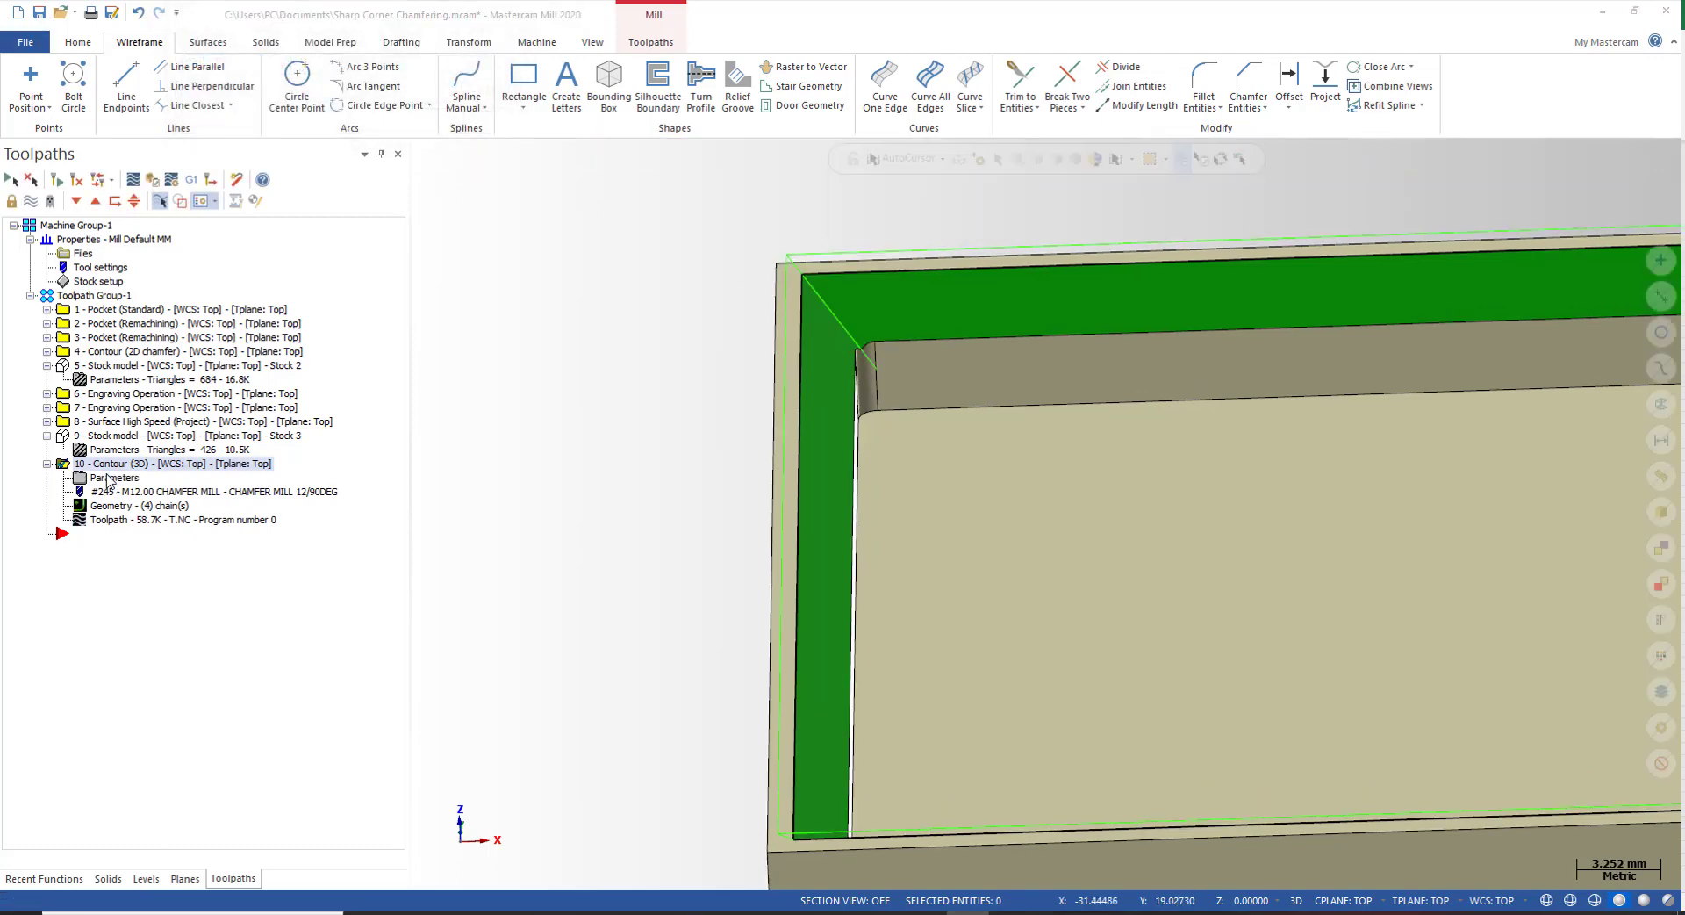
click(278, 411)
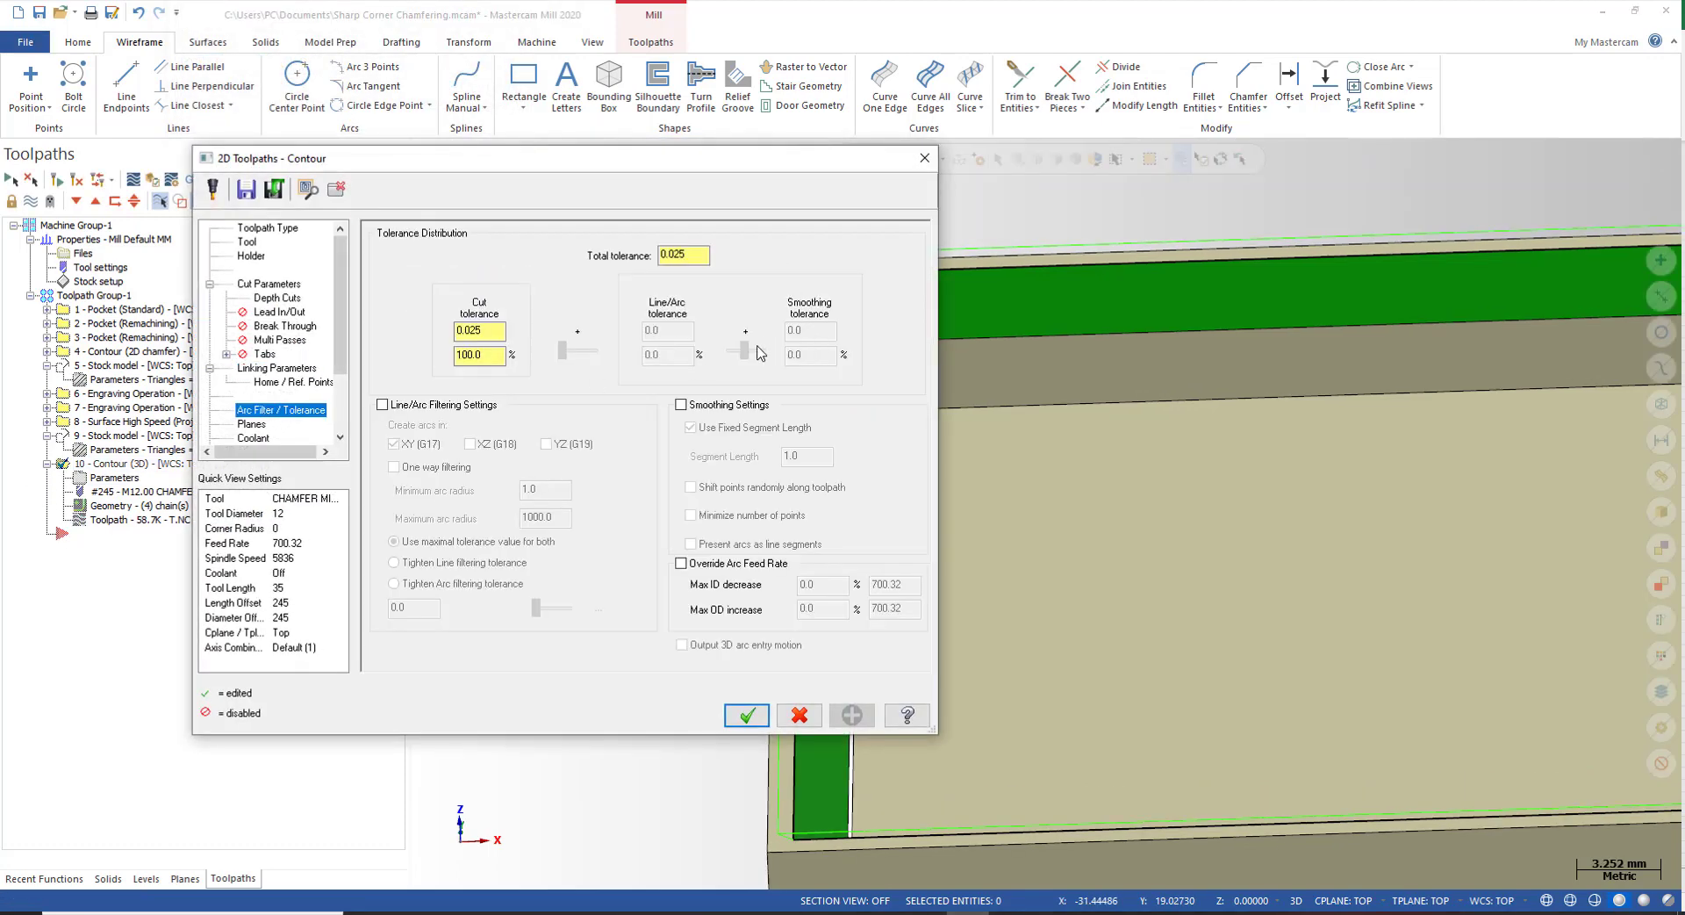
click(680, 405)
drag(812, 455, 748, 449)
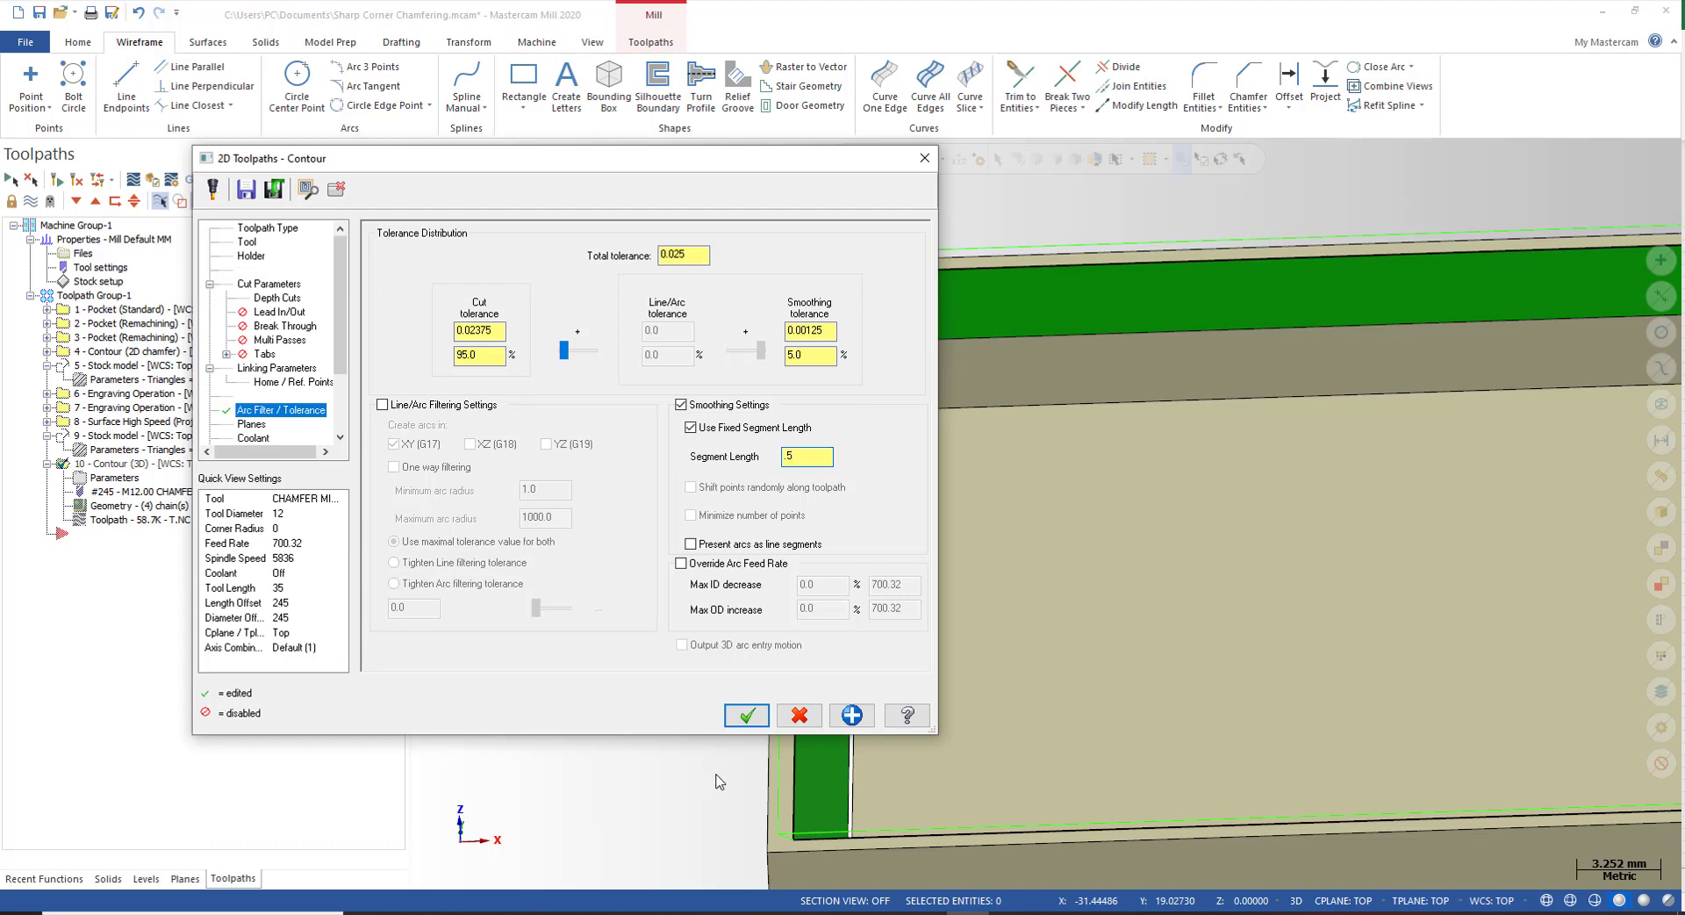
click(746, 714)
click(57, 186)
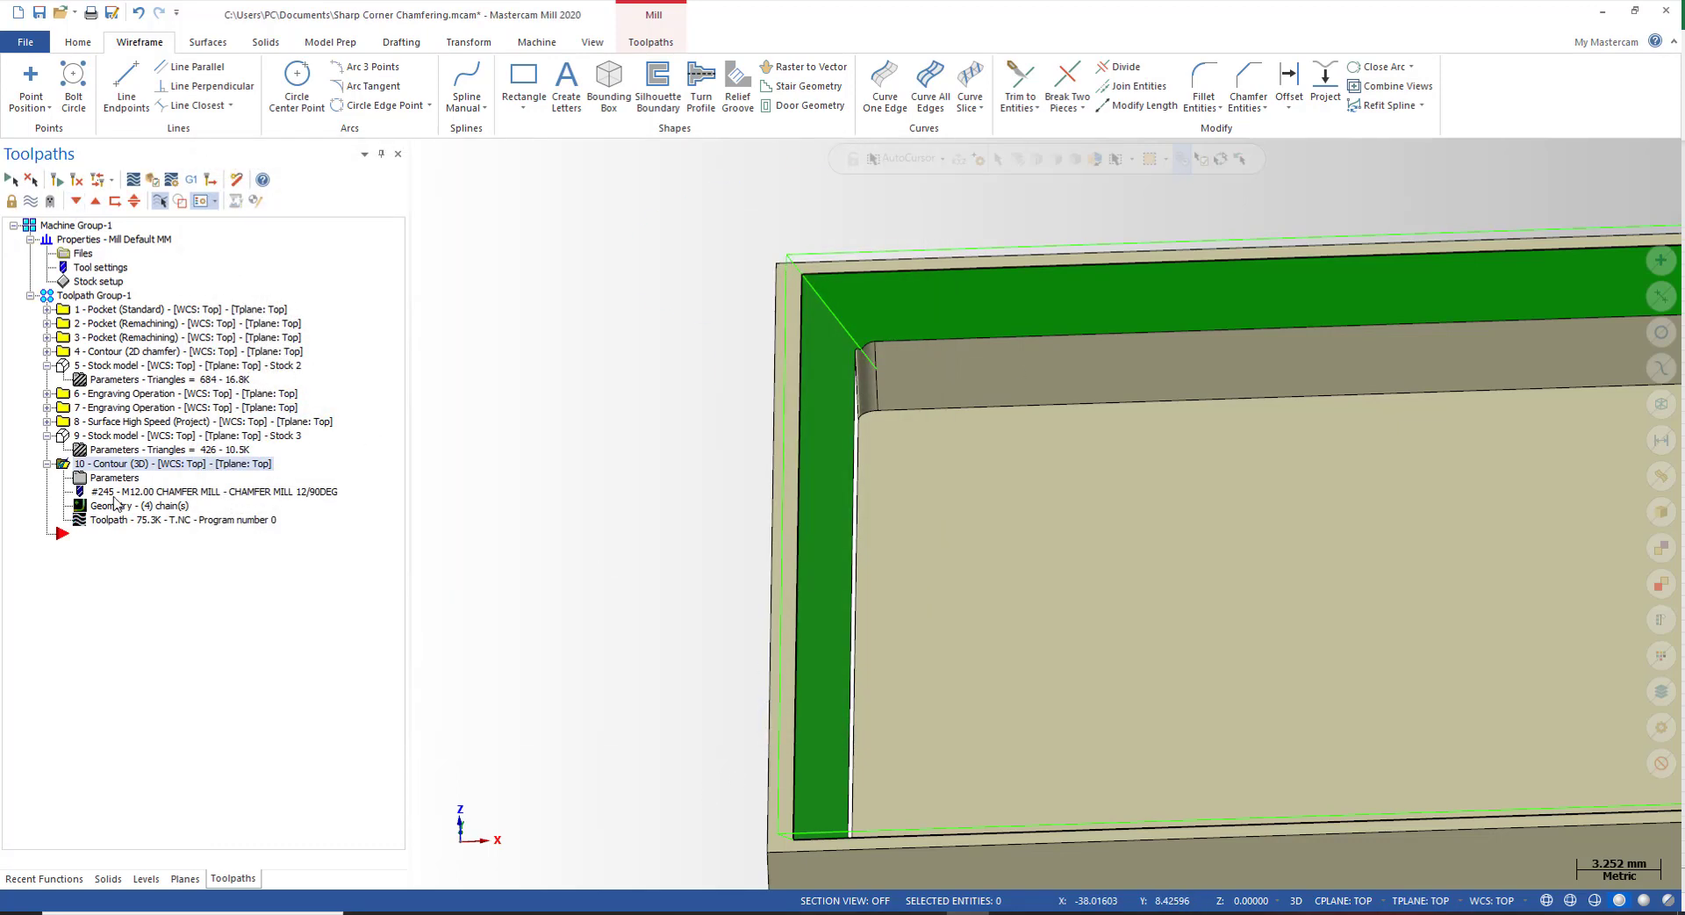
Backplot the smoothed toolpath to a deeper pass at the first corner and inspect the tool tip in close-up
click(103, 519)
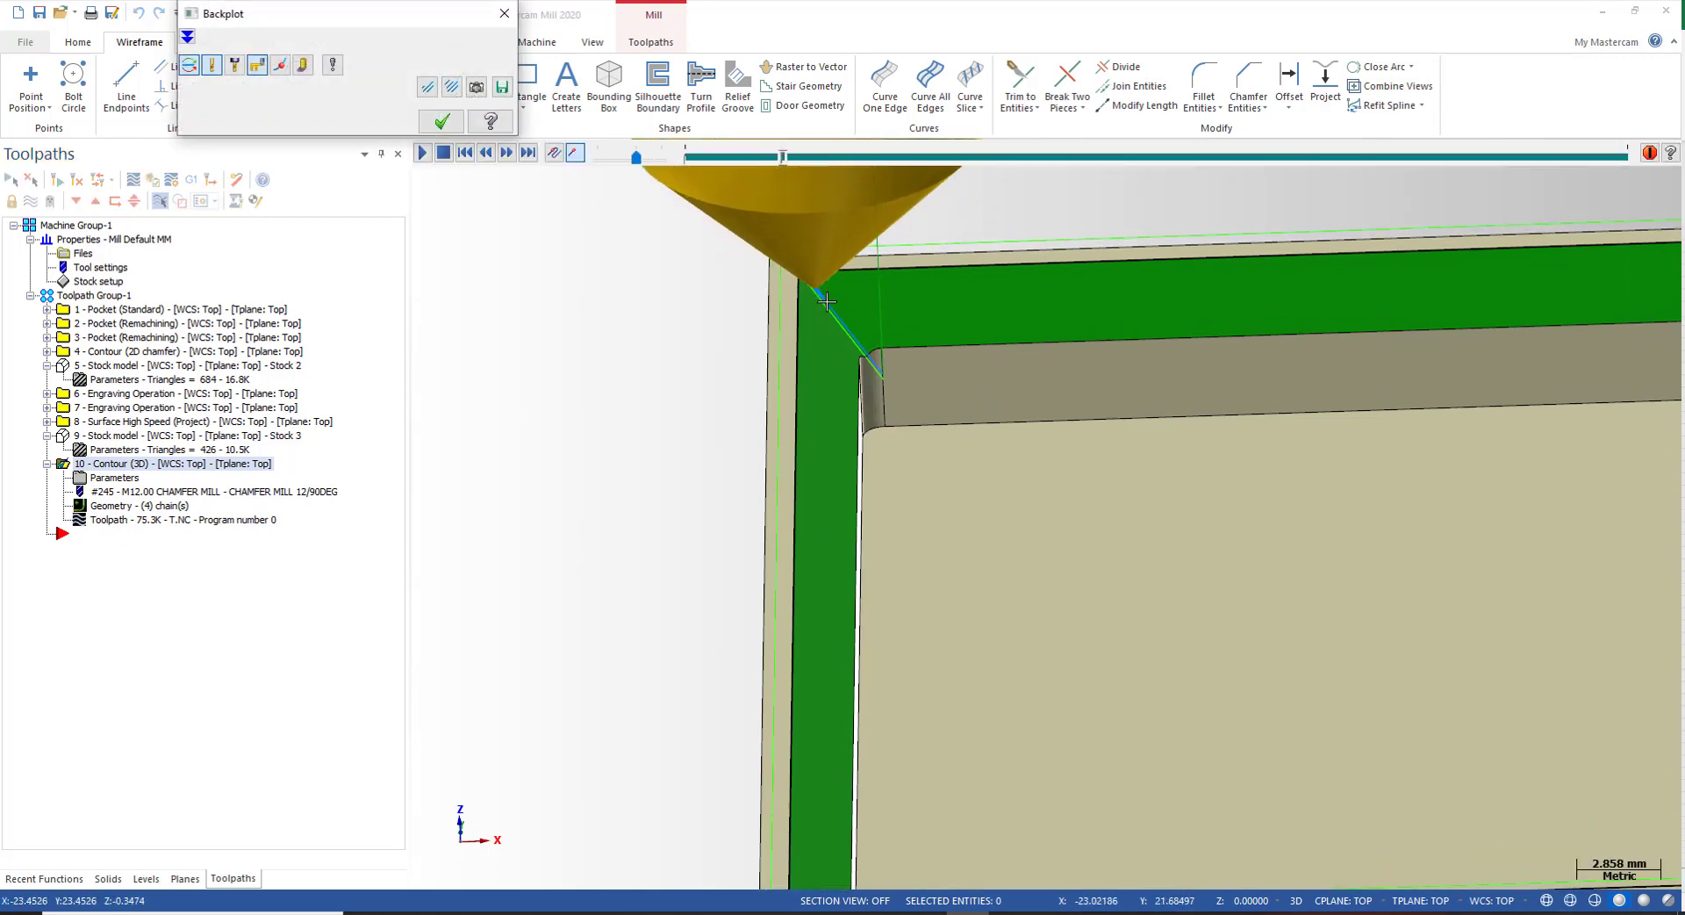
scroll(830, 334, up, 5)
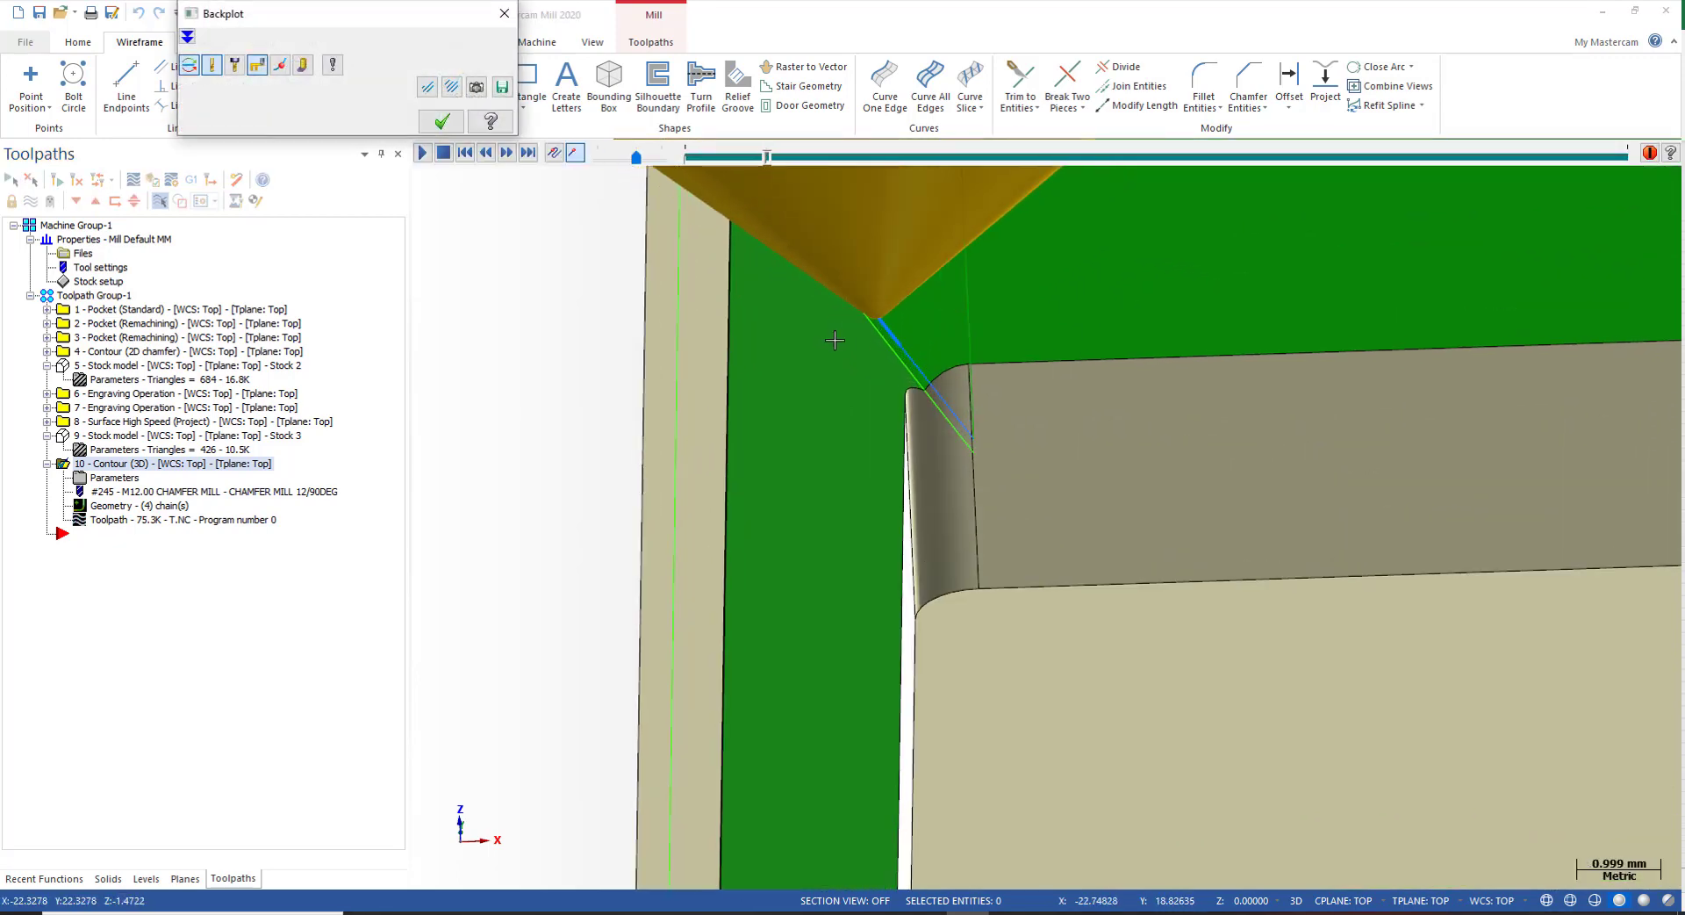
middle_drag(832, 340, 886, 213)
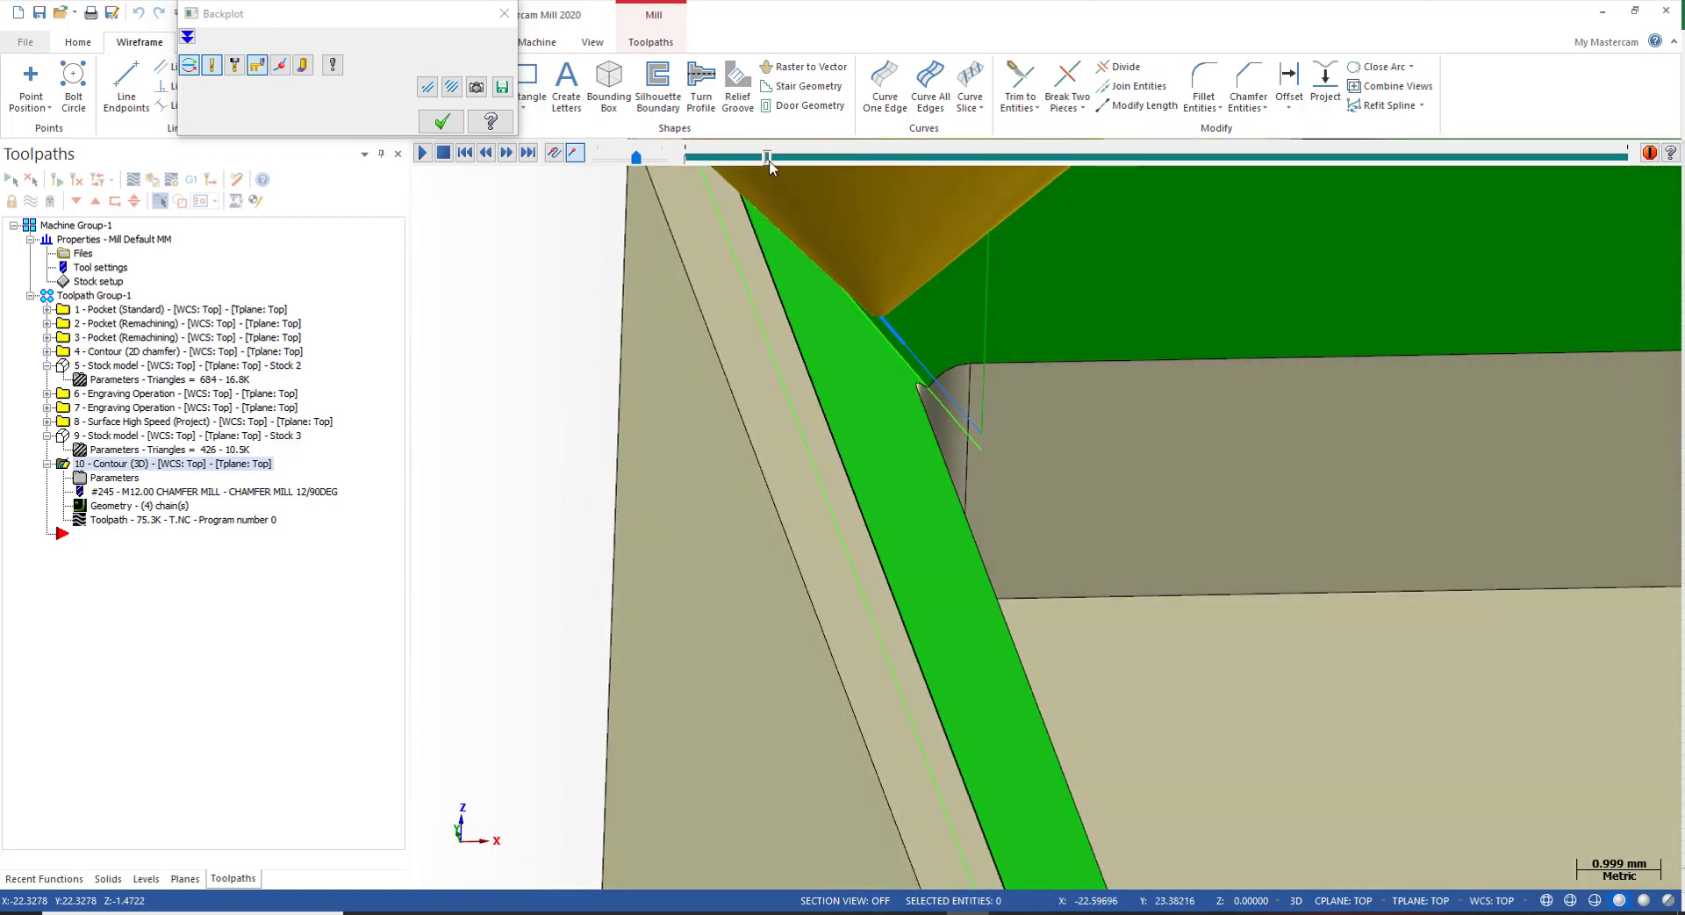
drag(770, 165, 885, 166)
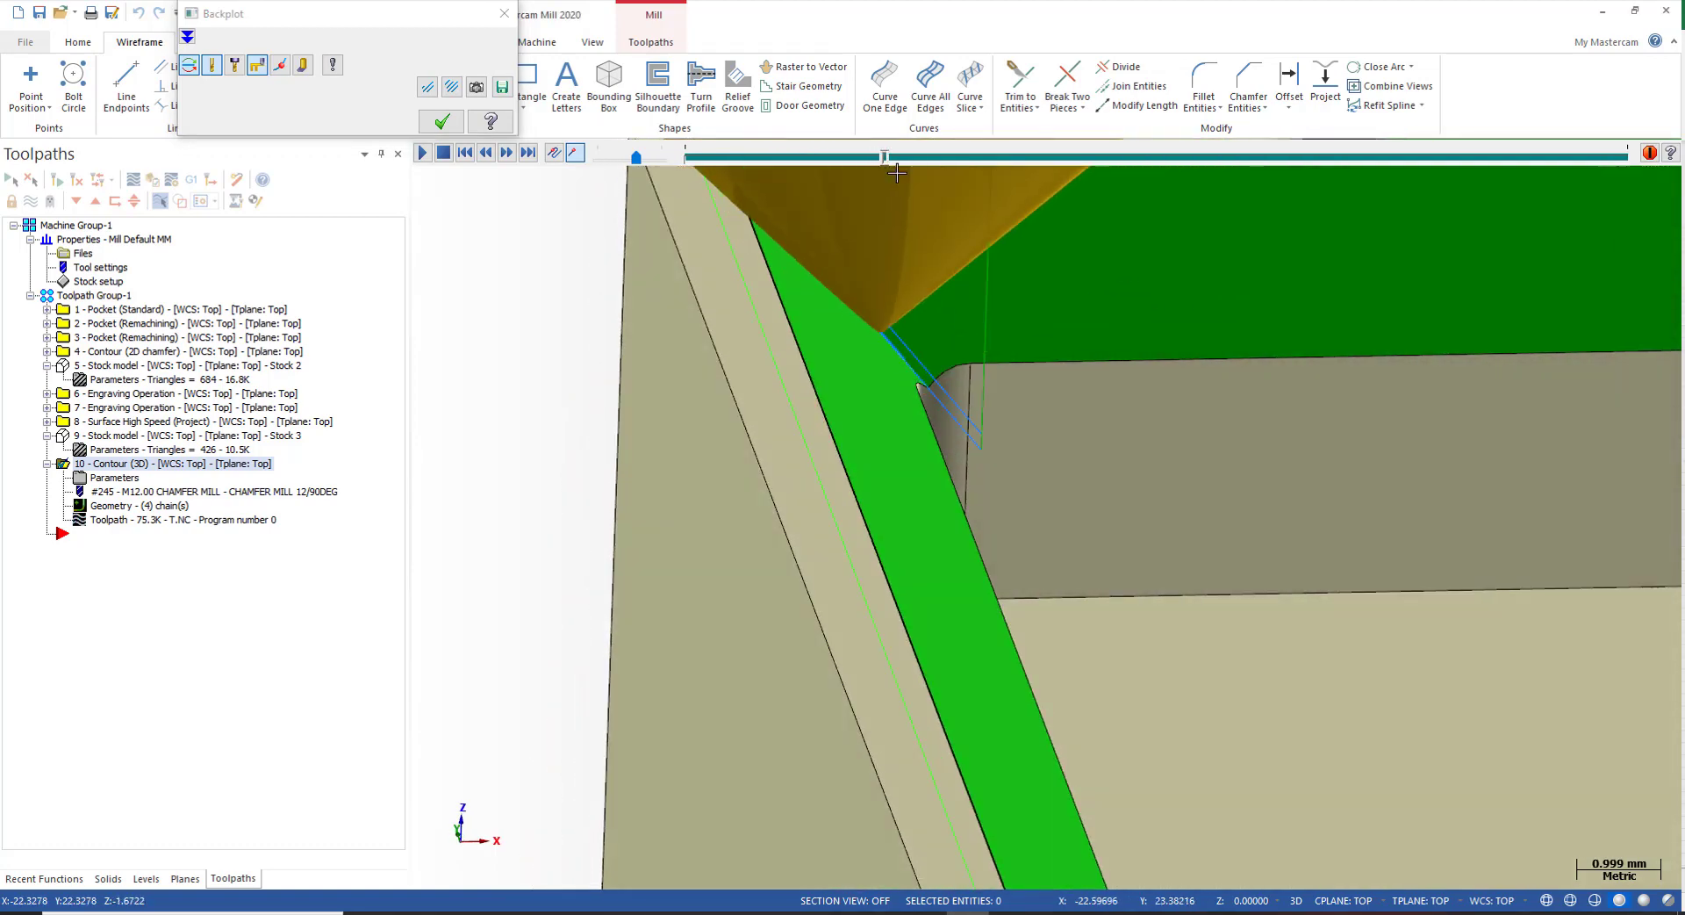
scroll(924, 331, up, 3)
middle_drag(924, 331, 723, 269)
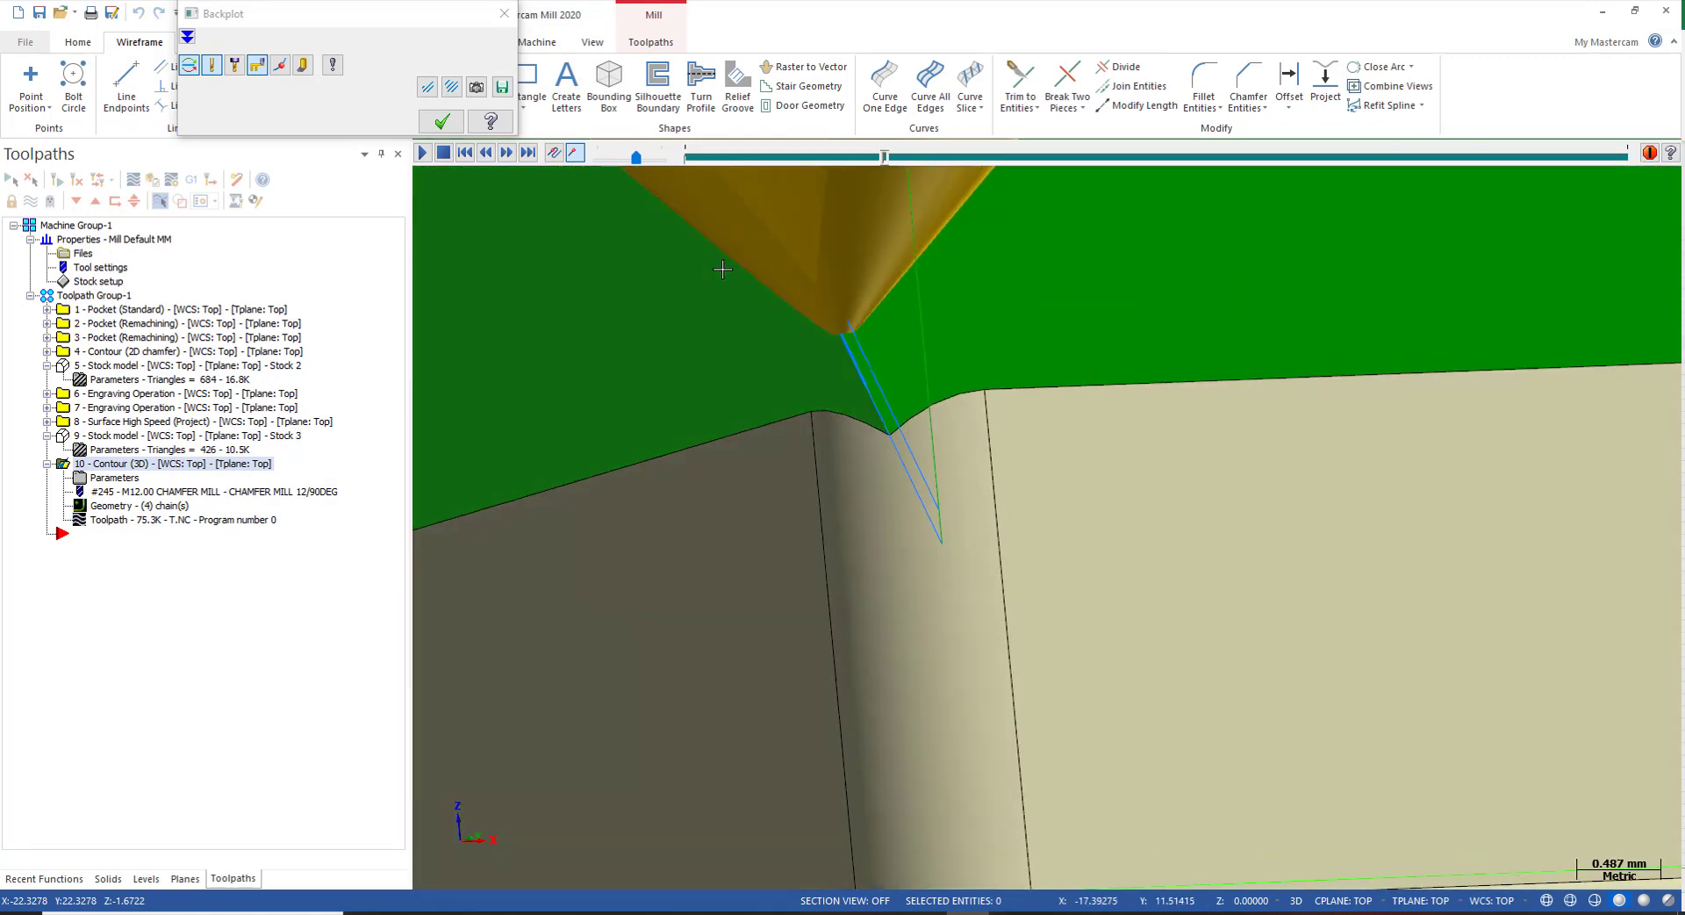
scroll(874, 364, up, 5)
scroll(869, 385, down, 2)
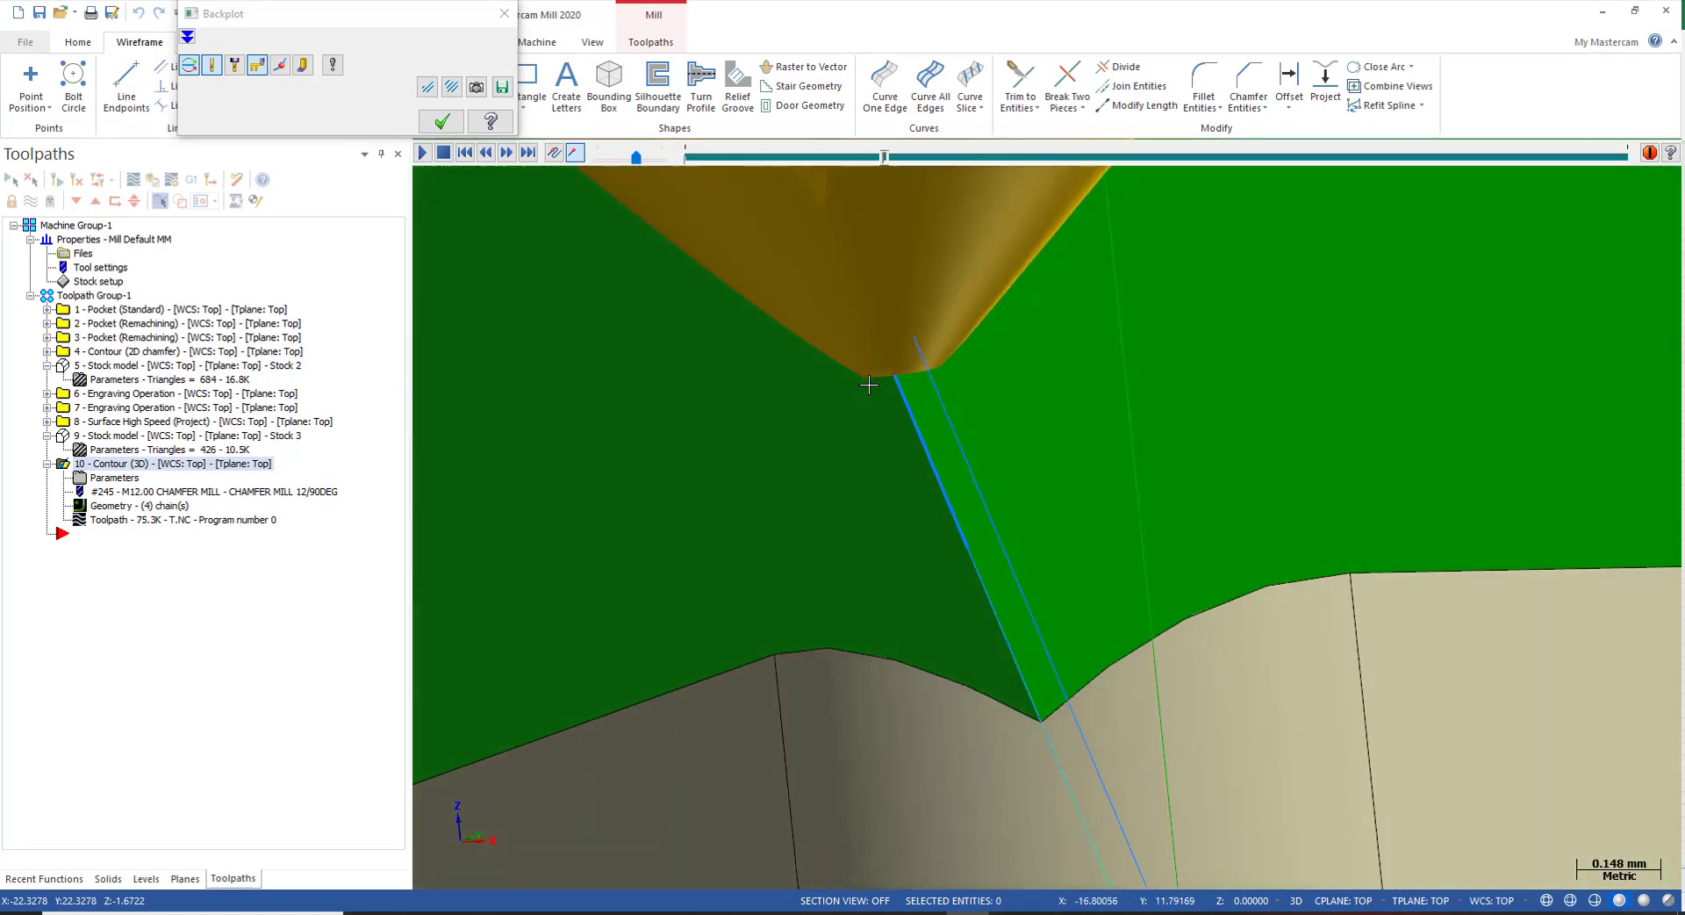
Examine from several angles how the chamfer mill's tip meets the corner chamfer faces, and close the backplot
middle_drag(869, 384, 879, 398)
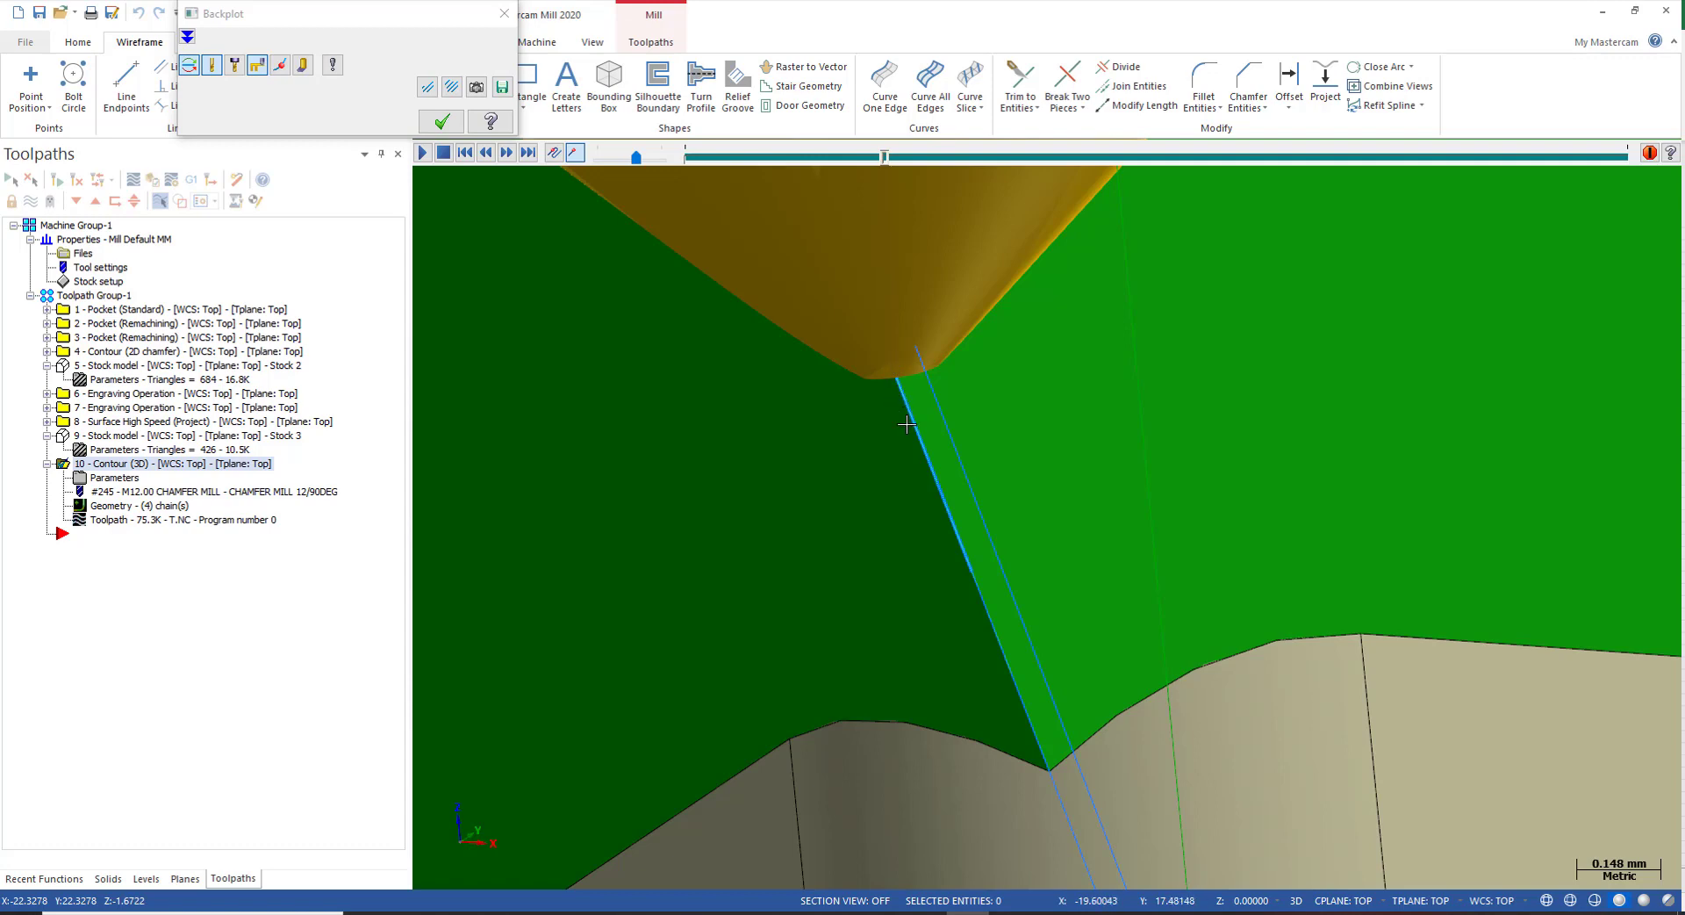
scroll(913, 435, down, 2)
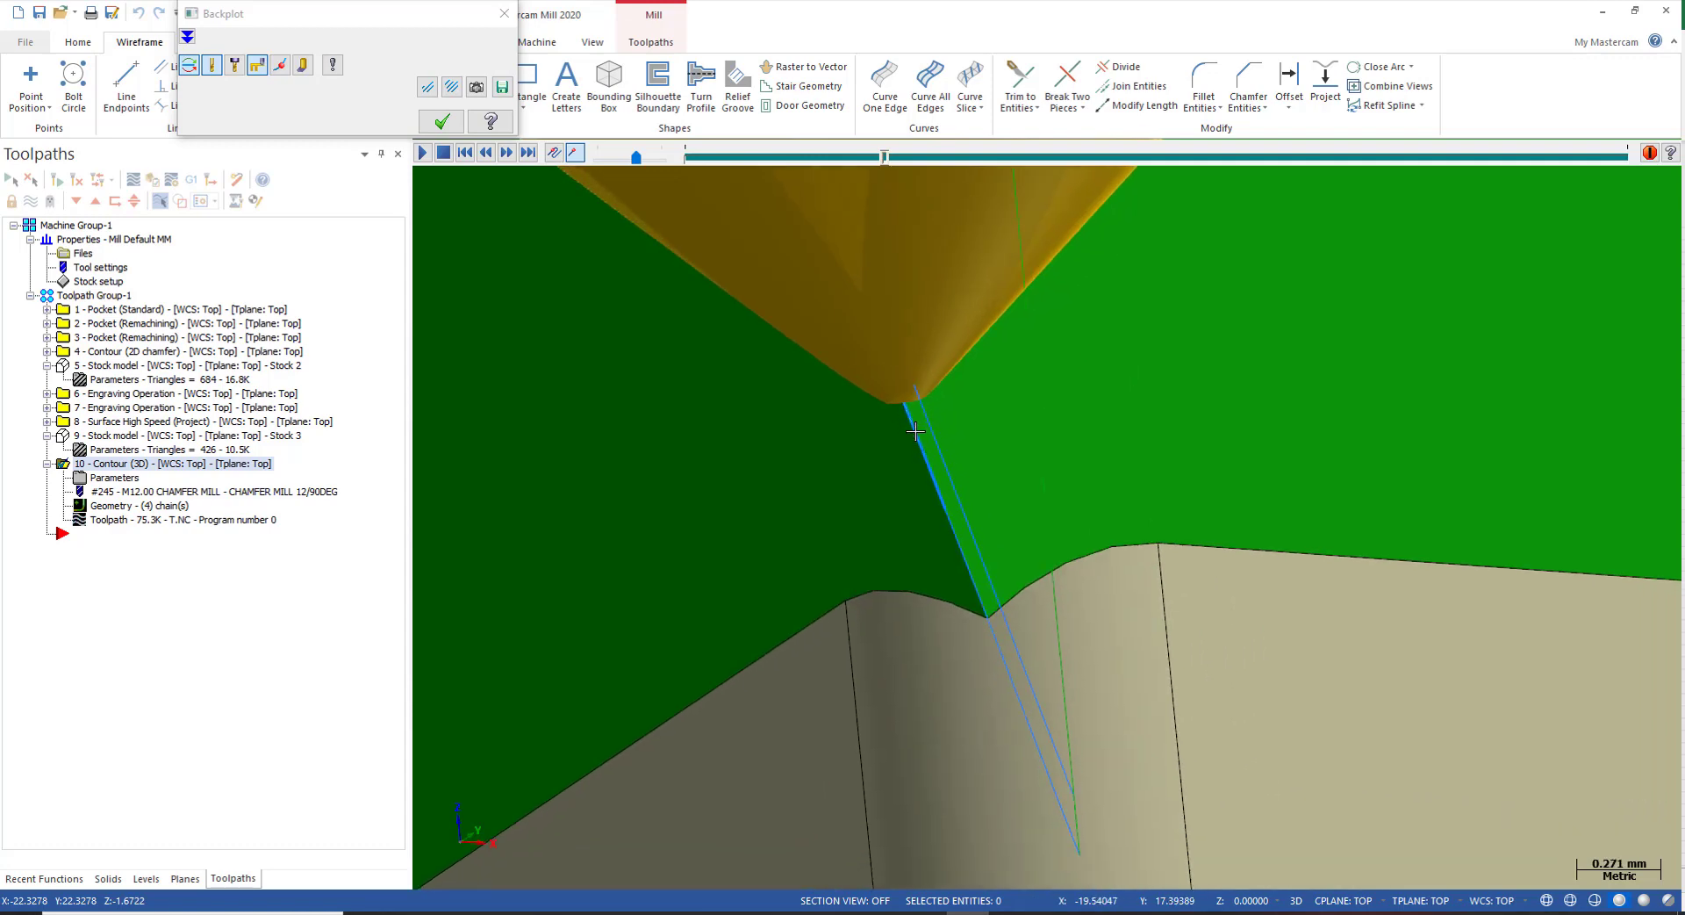
scroll(828, 487, down, 5)
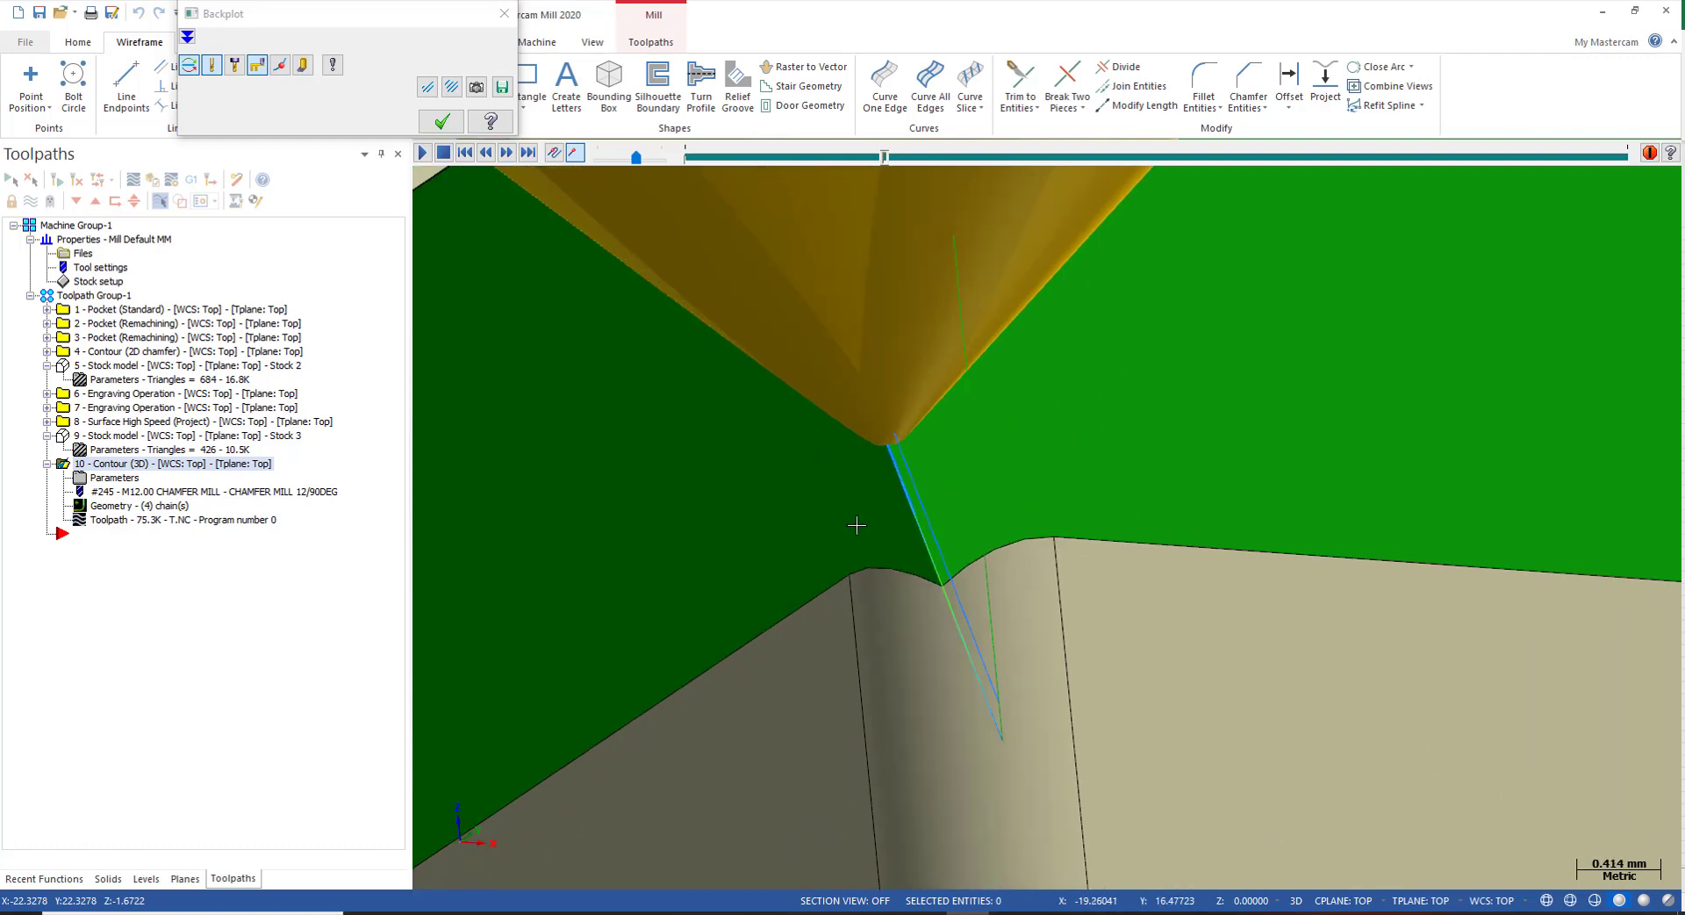
scroll(961, 454, up, 3)
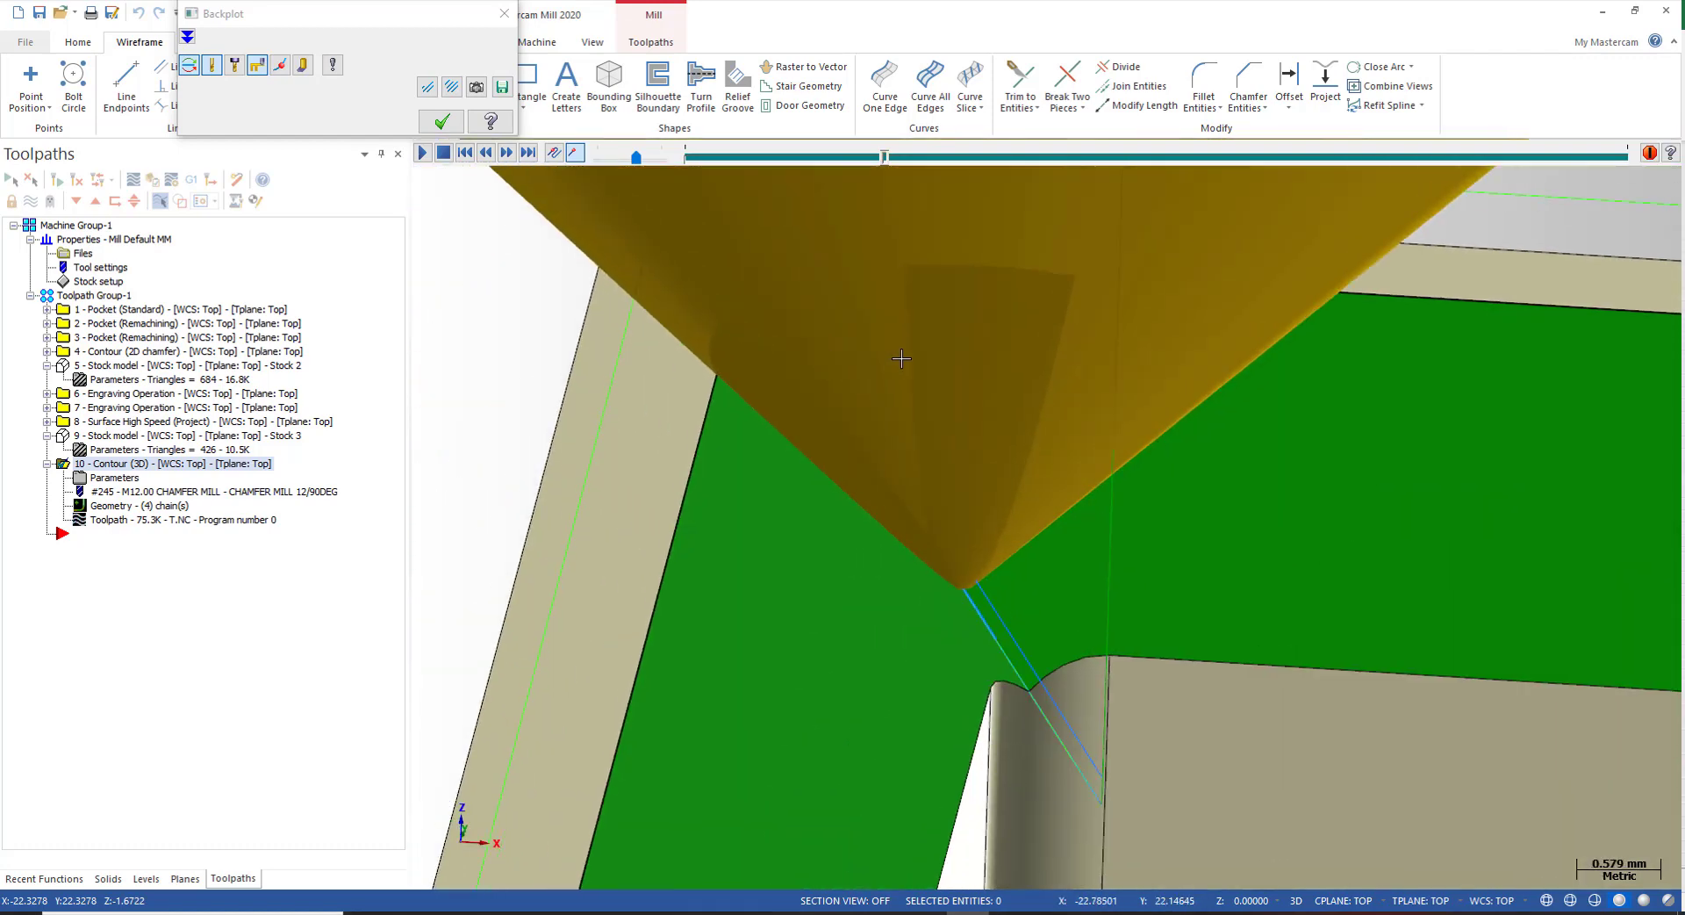
middle_drag(1034, 273, 822, 436)
scroll(772, 435, down, 2)
scroll(544, 259, up, 4)
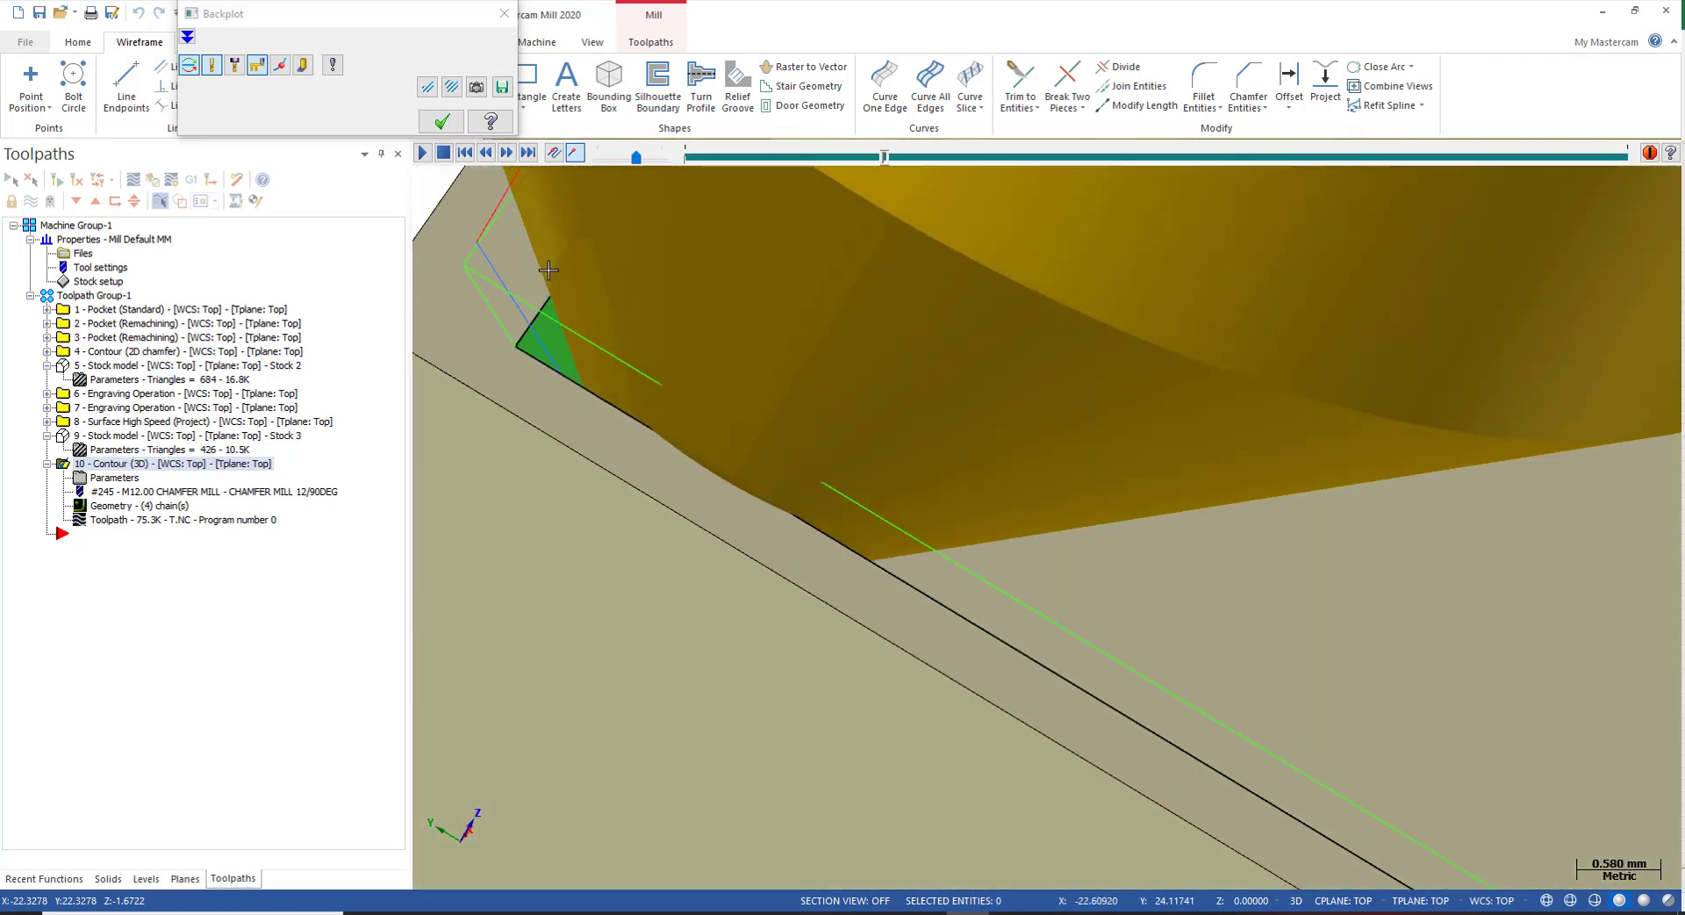
middle_drag(536, 254, 816, 370)
scroll(614, 340, down, 3)
scroll(1229, 373, down, 5)
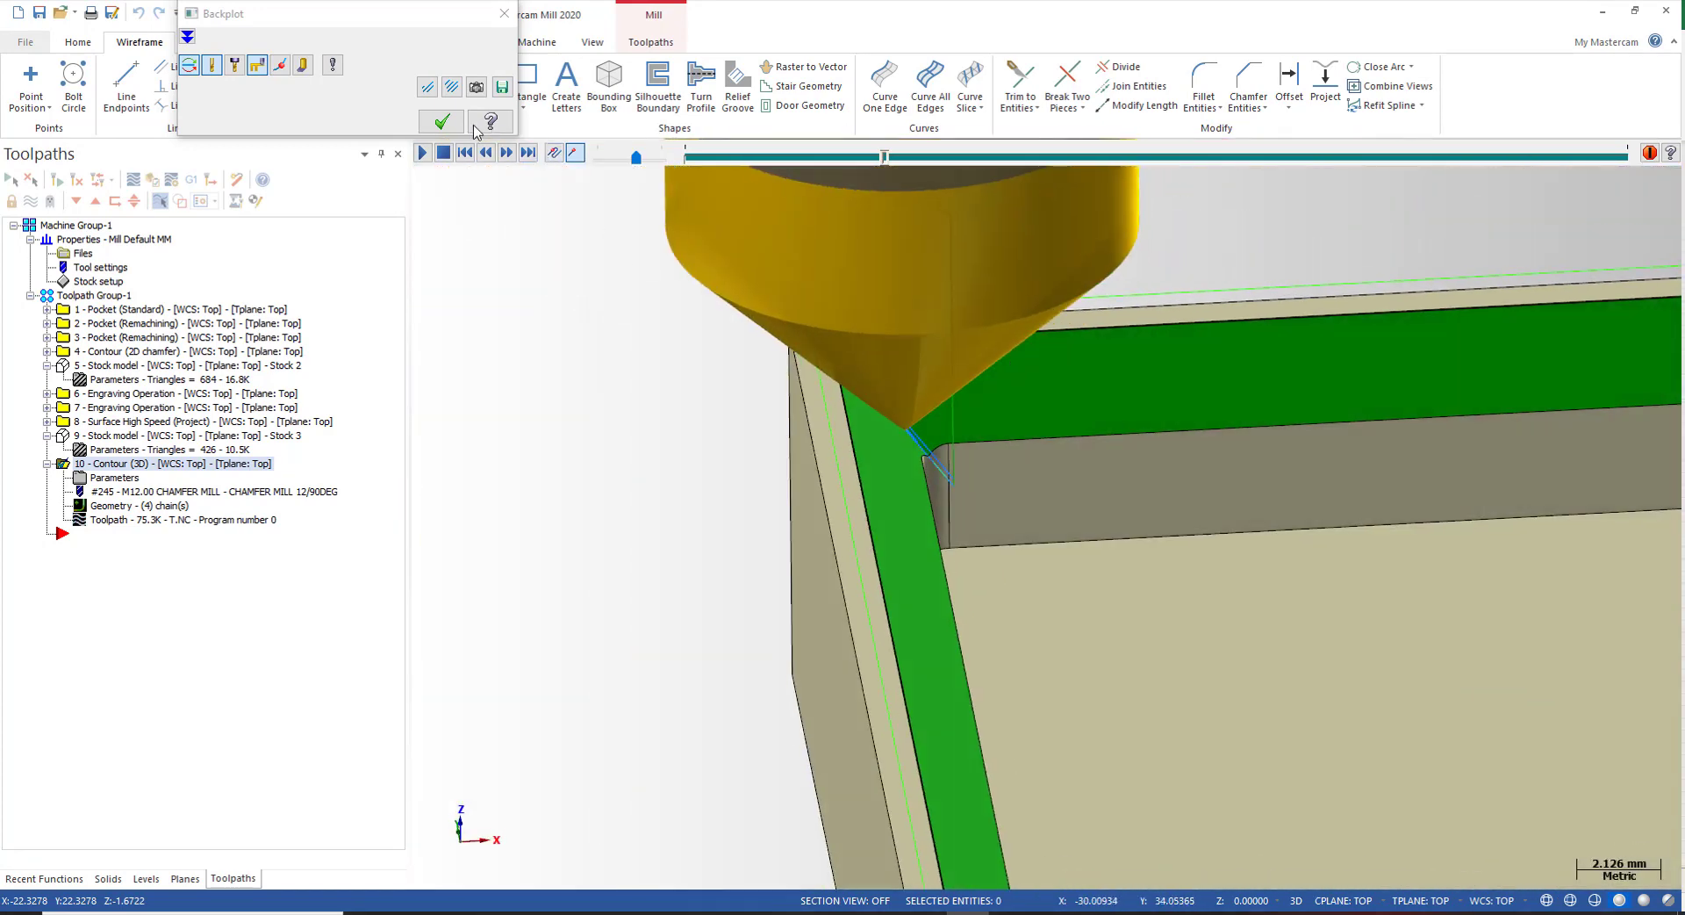
click(442, 121)
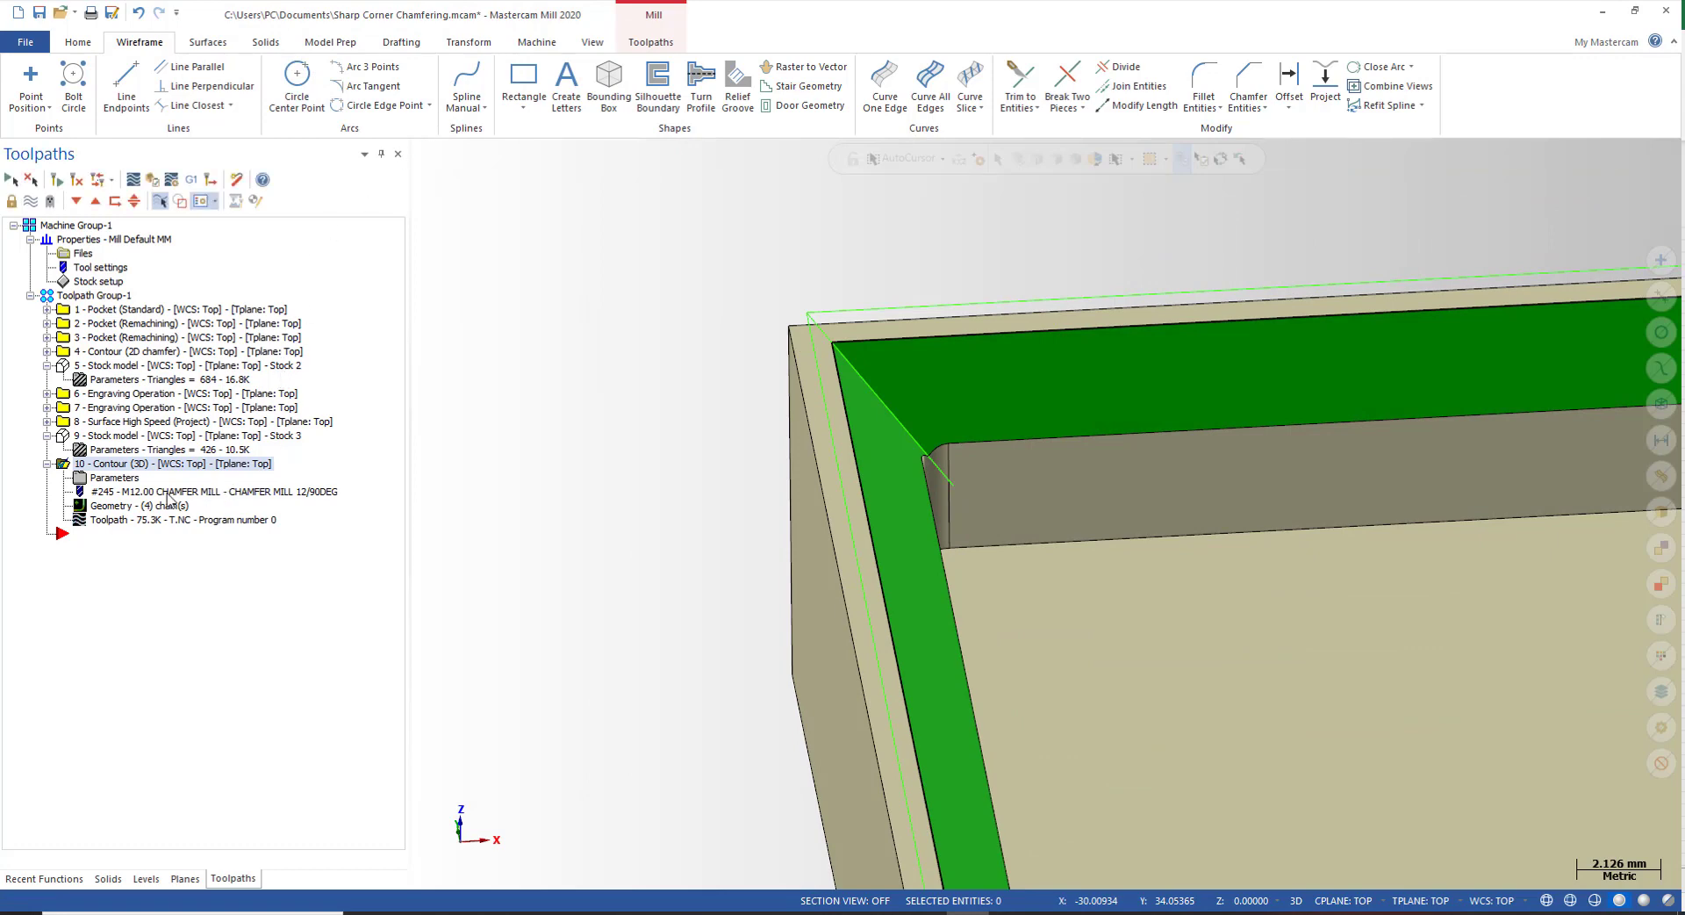
Check the tip diameter of the CHAMFER MILL 12/90DEG from the 3D contour toolpath's tool settings
click(129, 482)
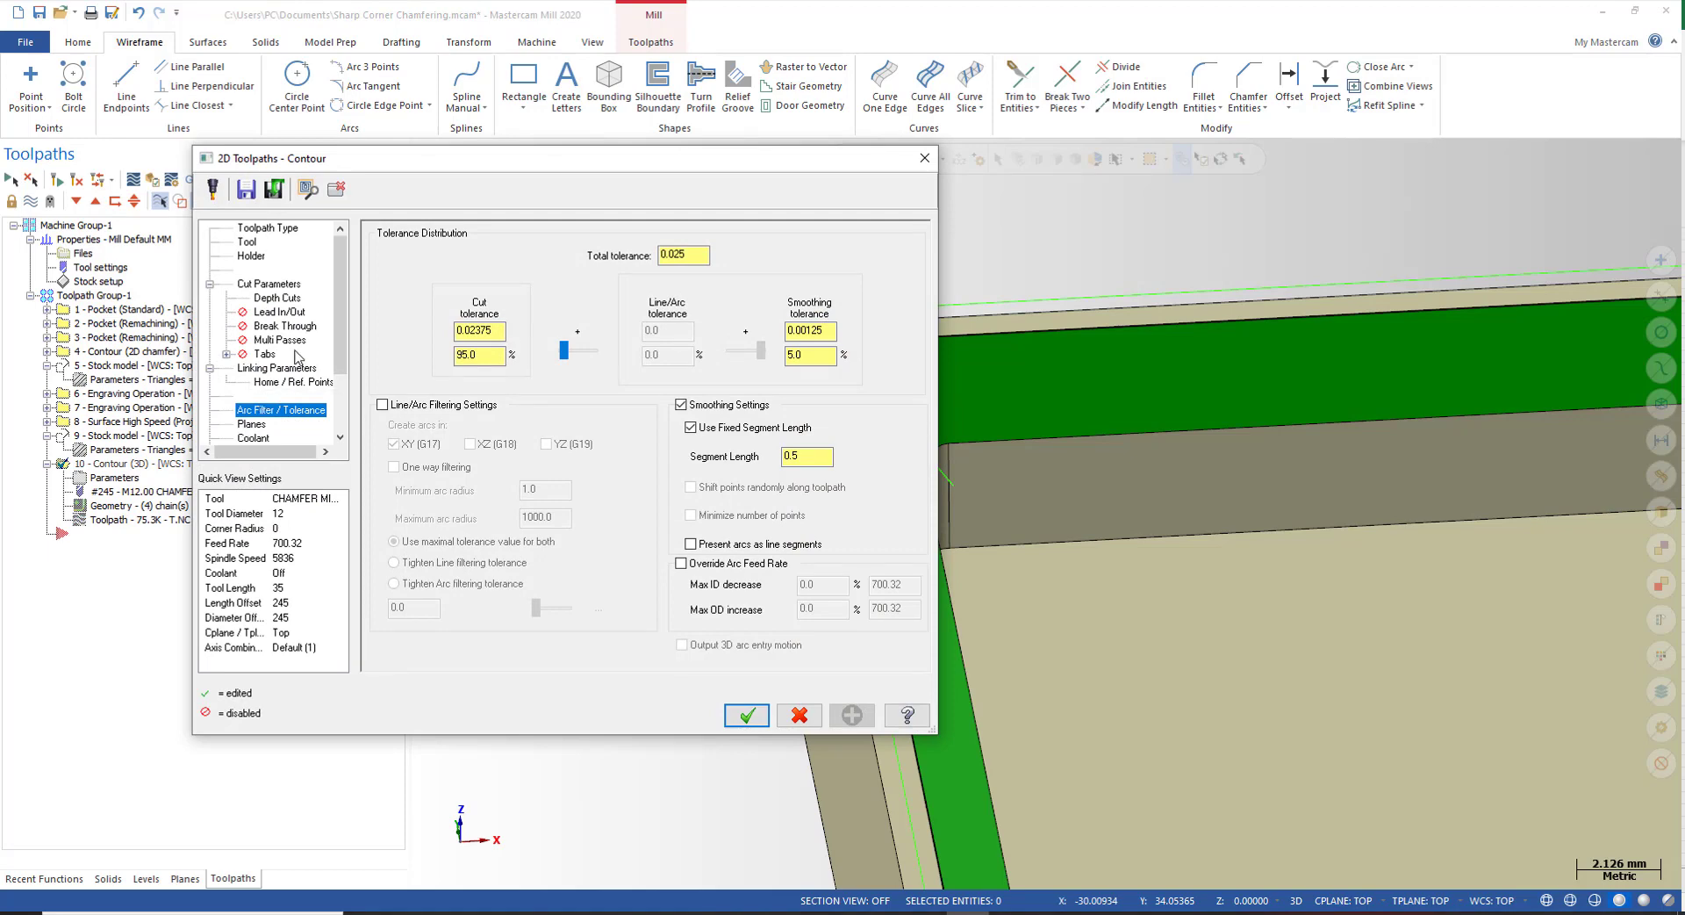
click(247, 242)
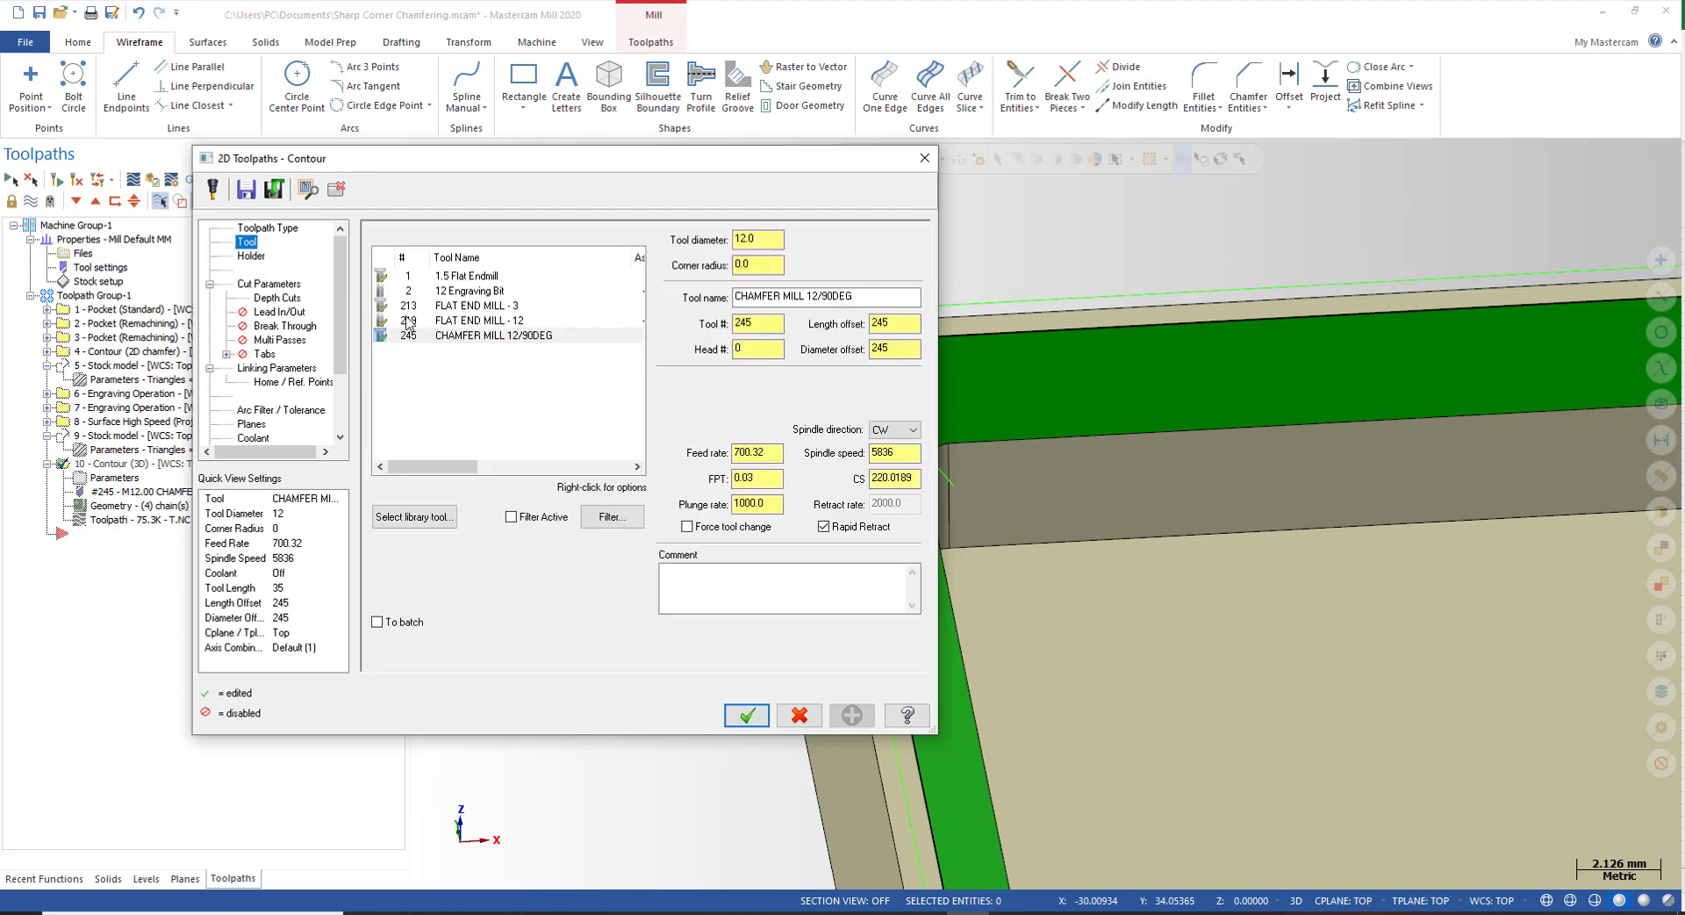
double_click(482, 338)
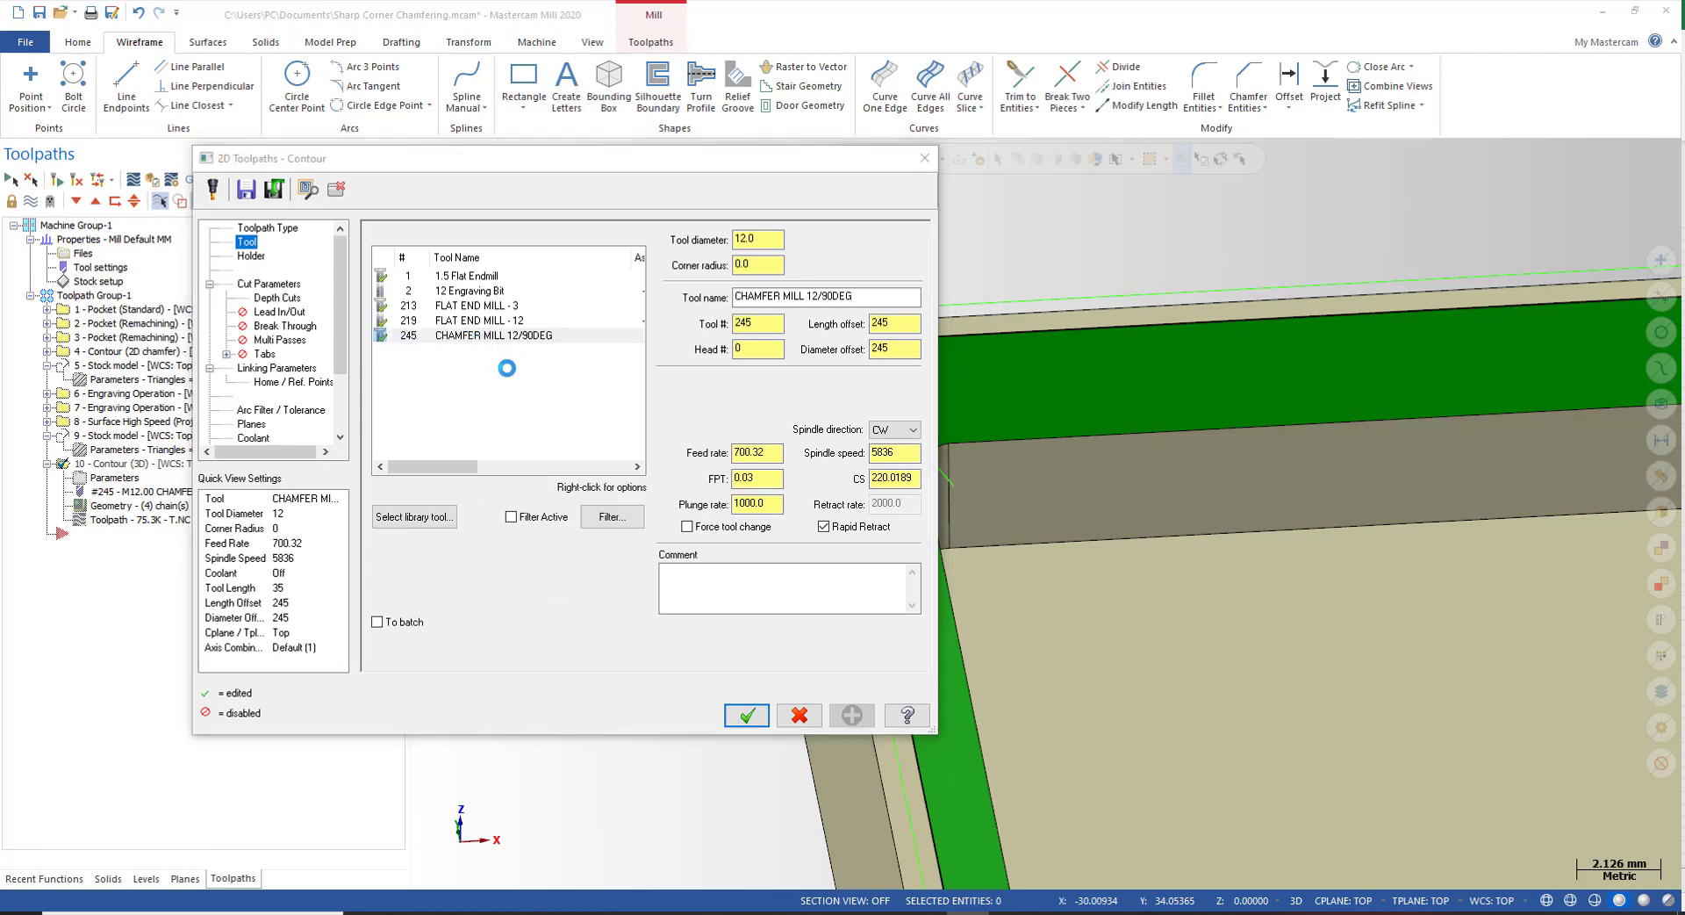
click(711, 449)
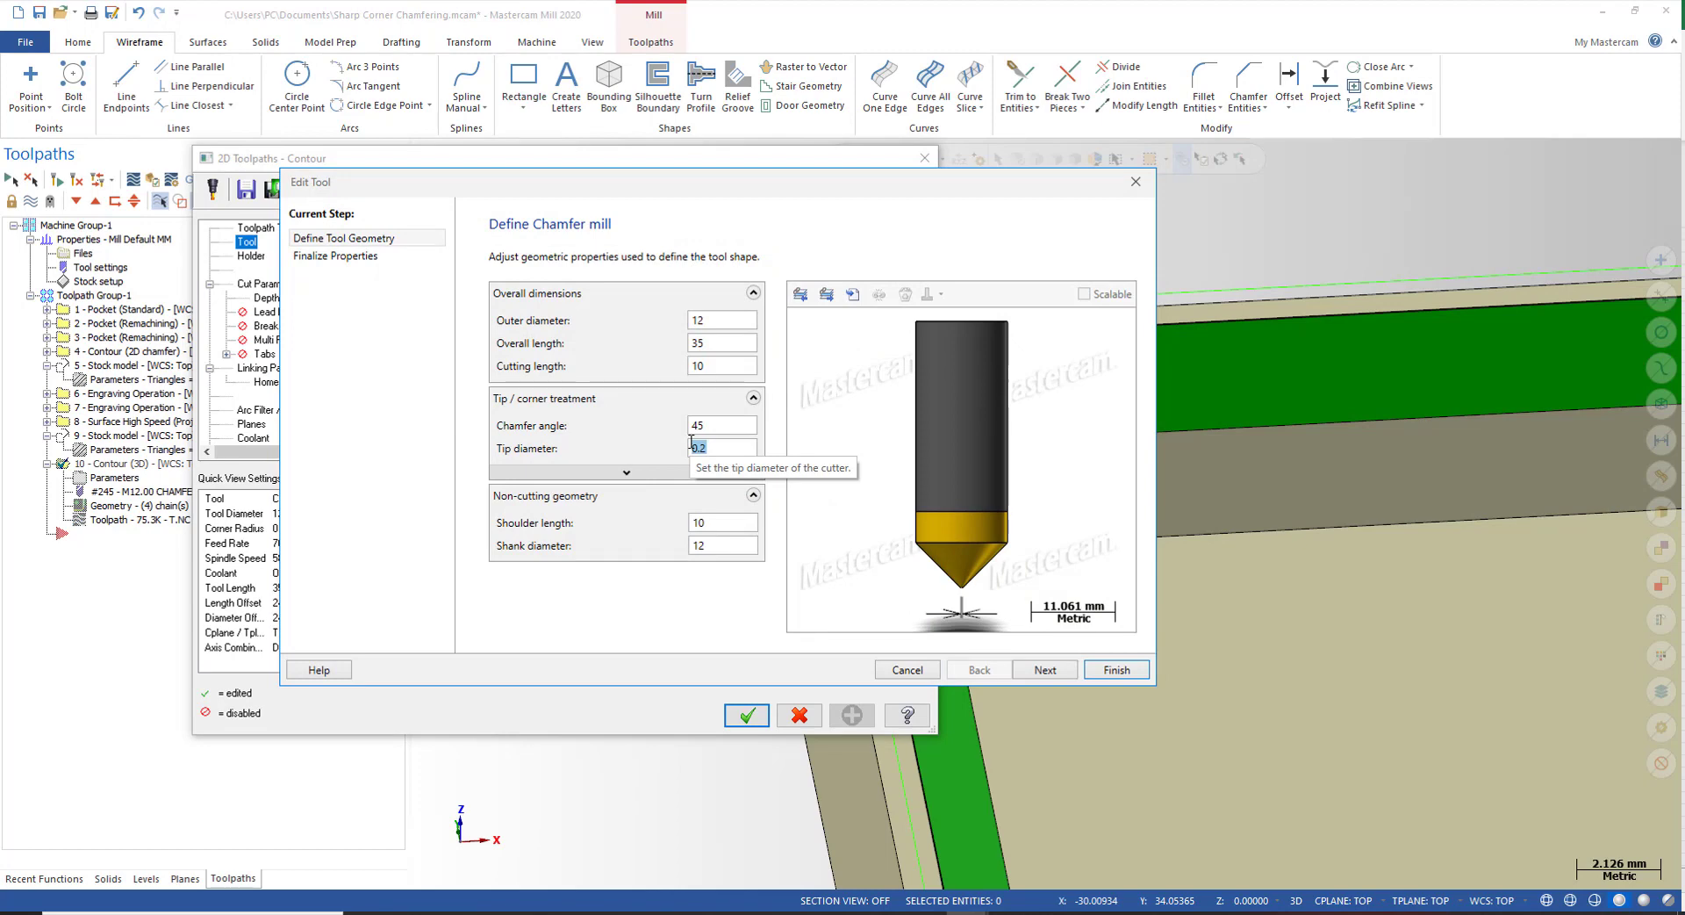
click(1137, 183)
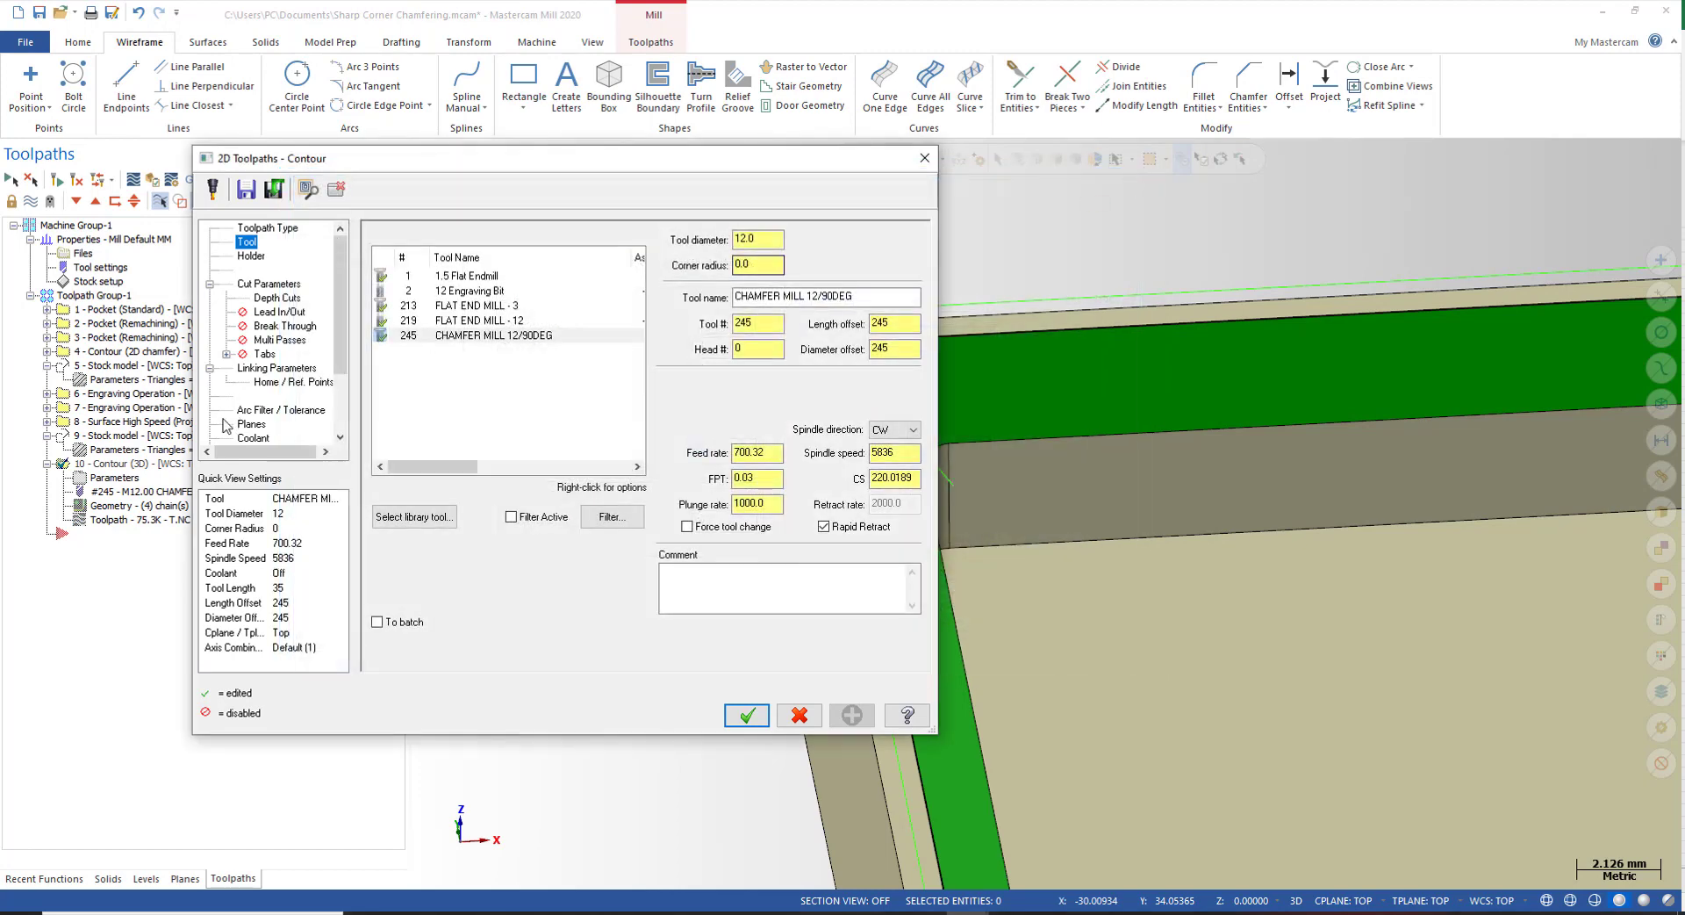
Set the depth to 0.1 in the 3D contour toolpath's linking parameters and regenerate the toolpath
click(263, 368)
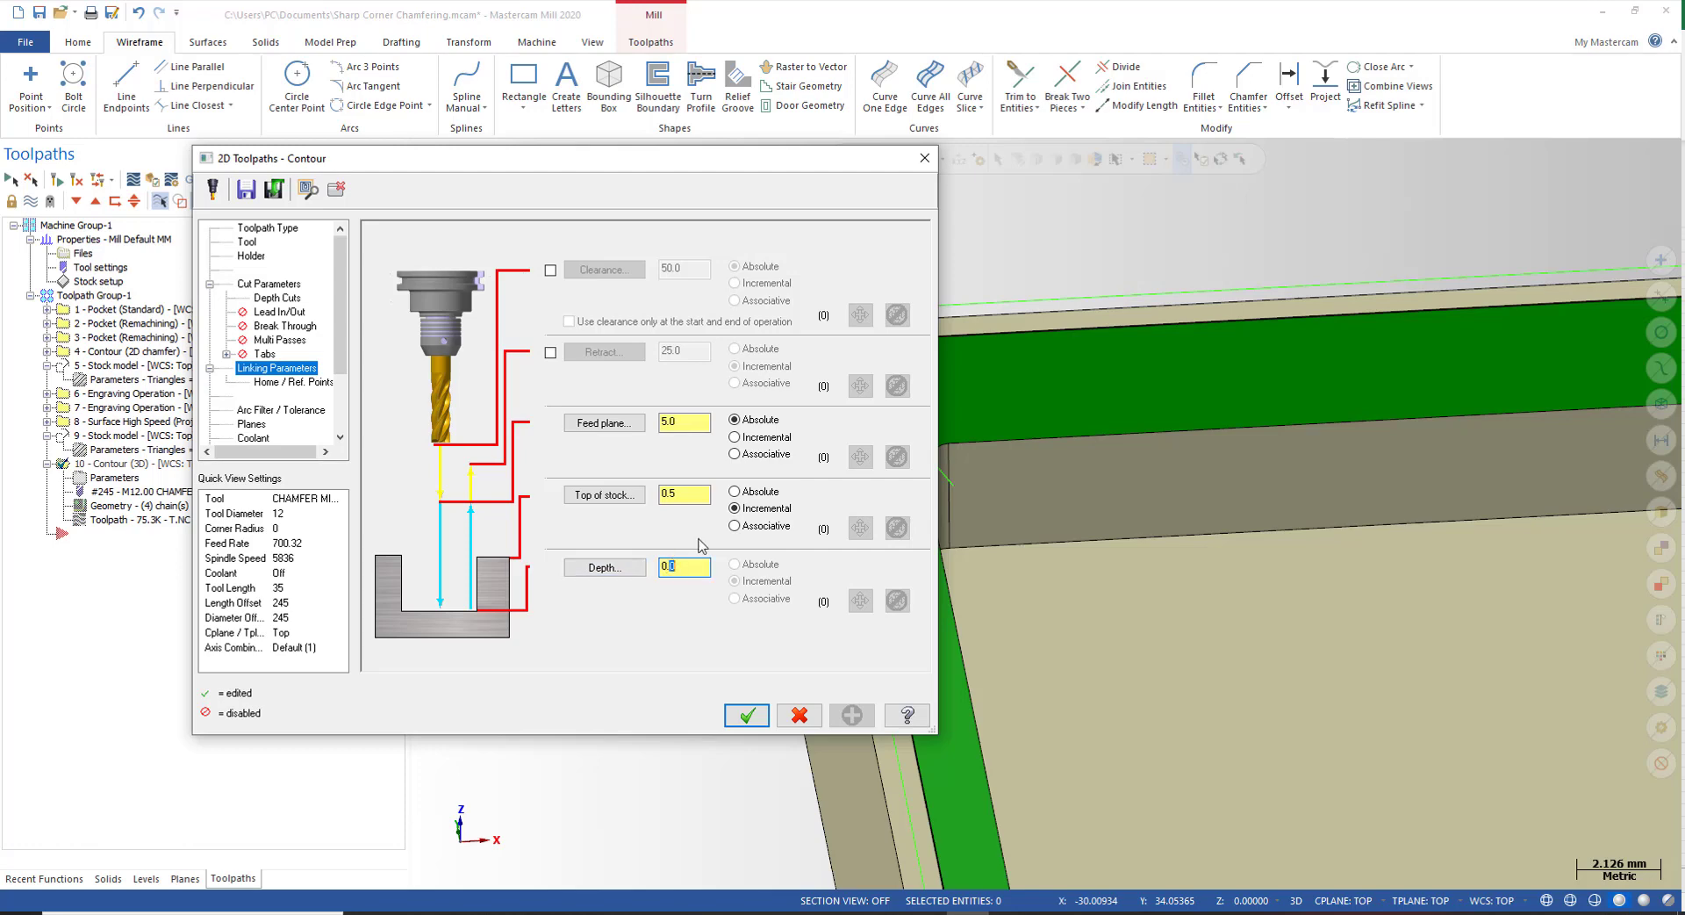
click(745, 715)
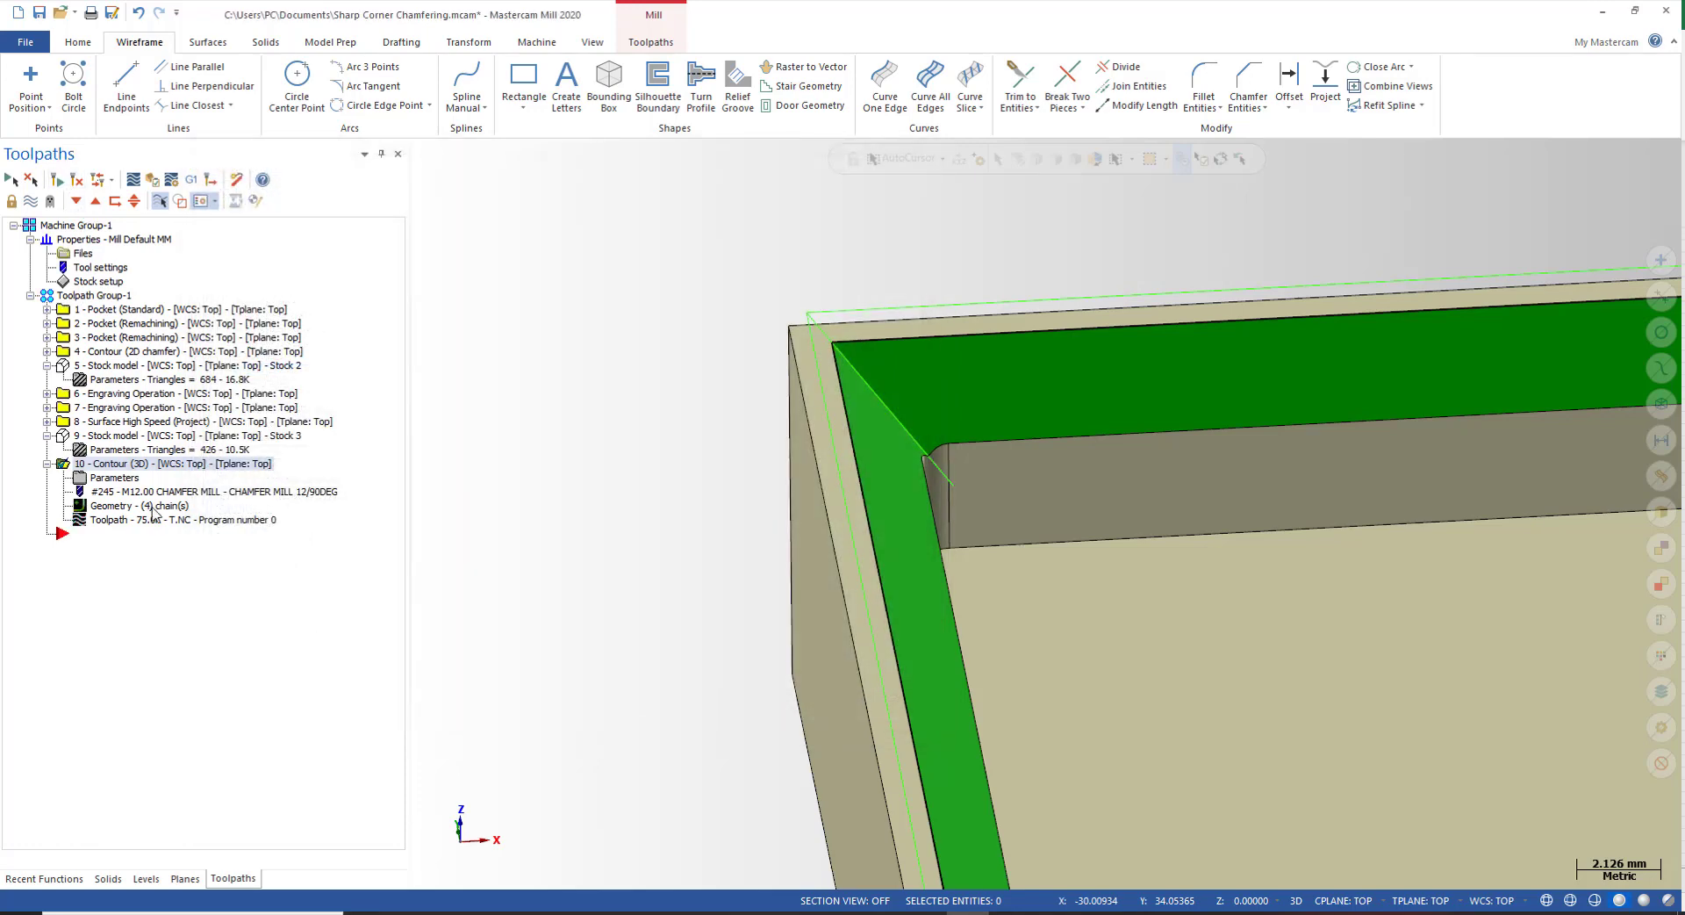
Review the depth in the 3D contour toolpath's linking parameters and accept the settings
click(120, 479)
double_click(657, 568)
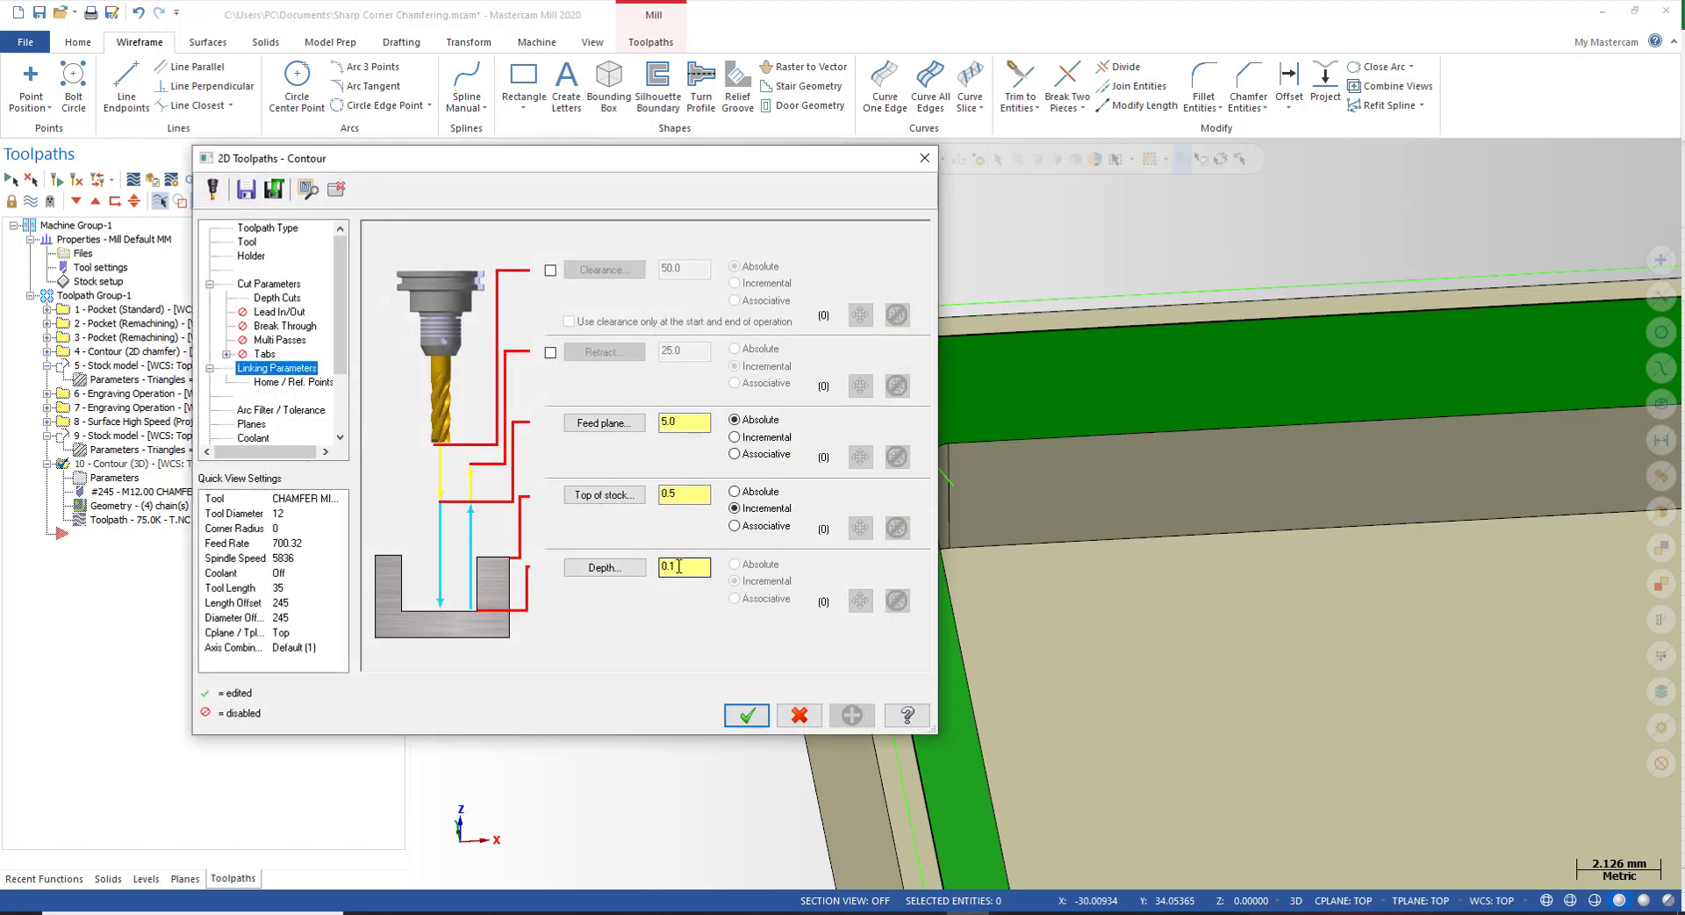
click(691, 570)
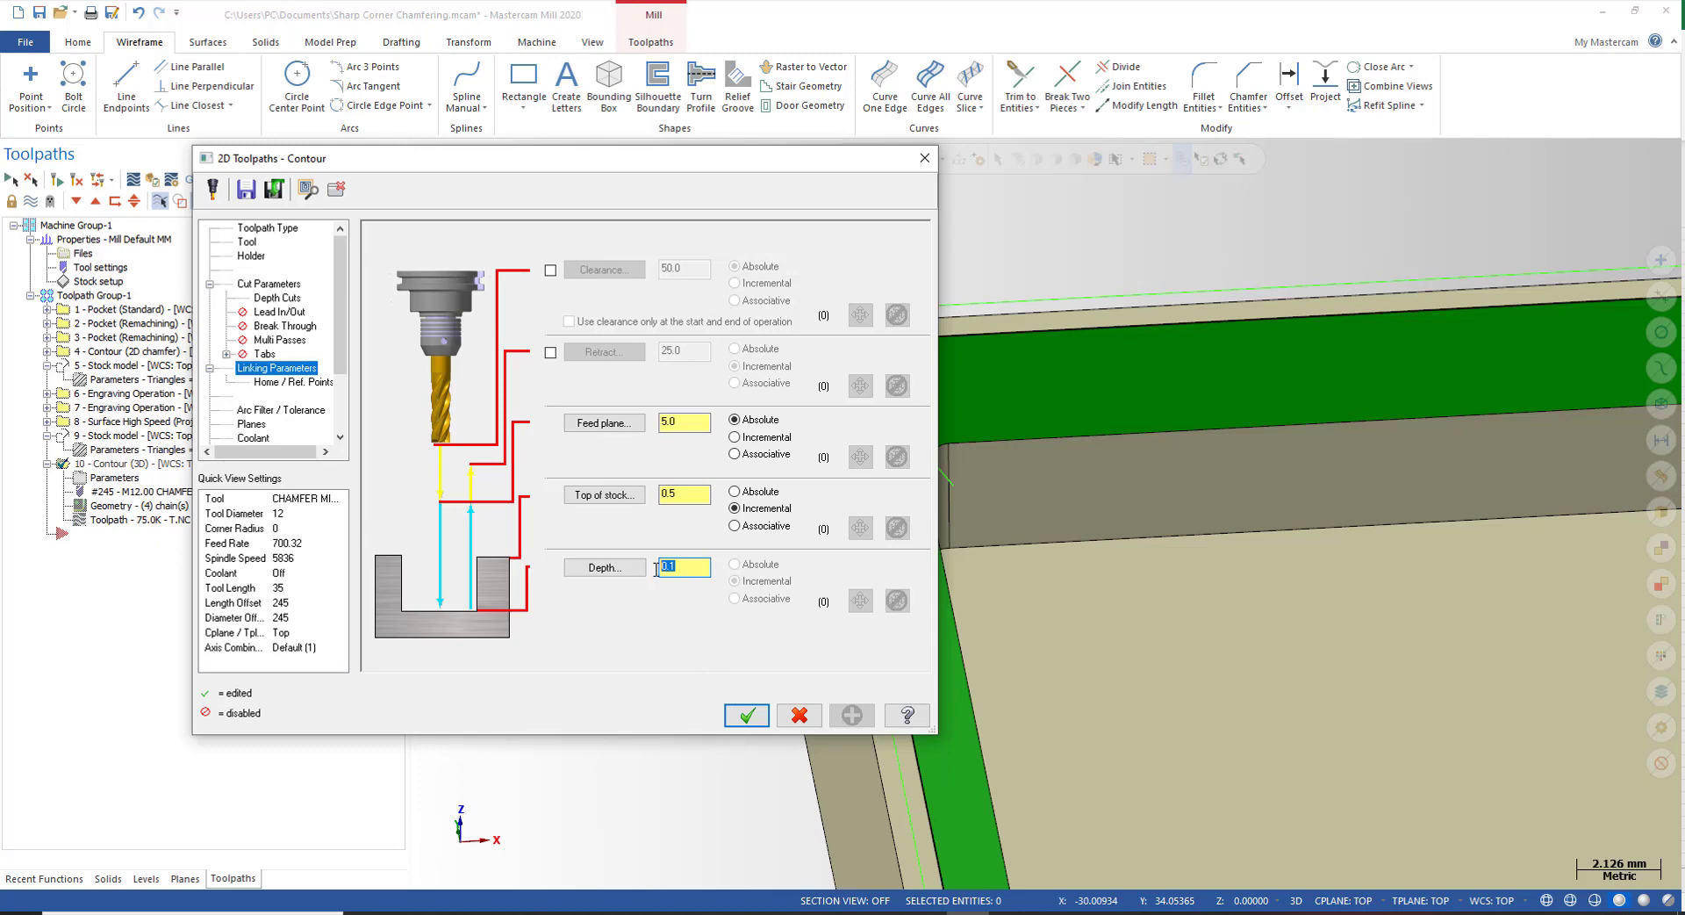
click(746, 715)
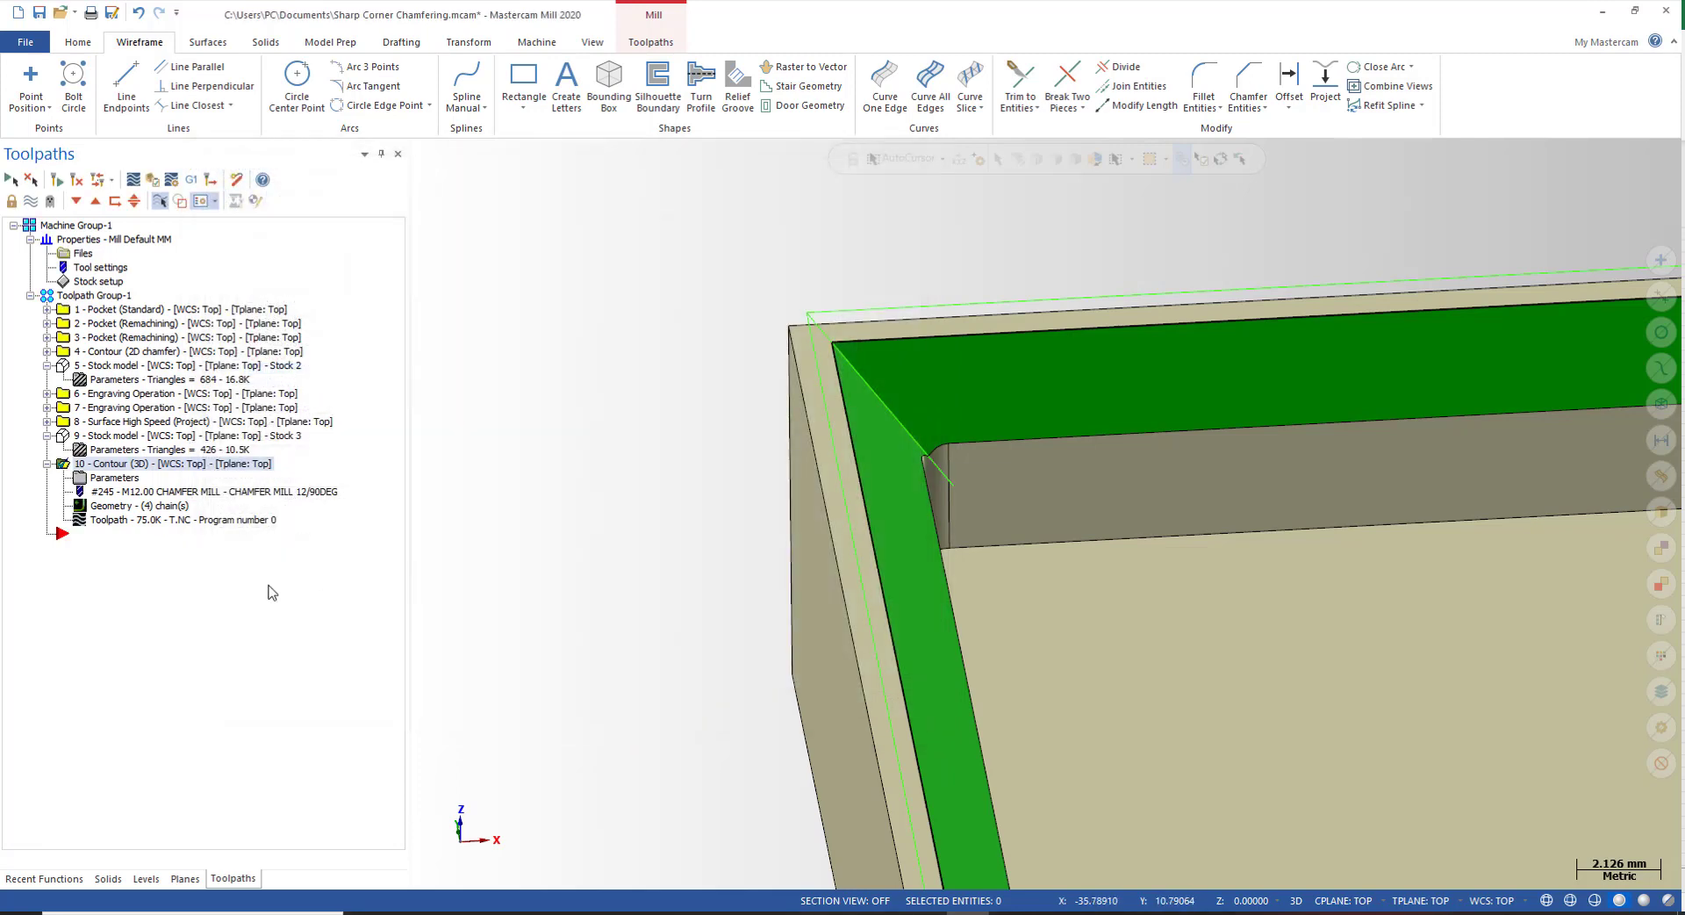
Backplot the 3D contour toolpath step by step into the first corner and examine the tool tip against the chamfer faces
click(124, 520)
key(s)
key(s)
key(s)
key(s)
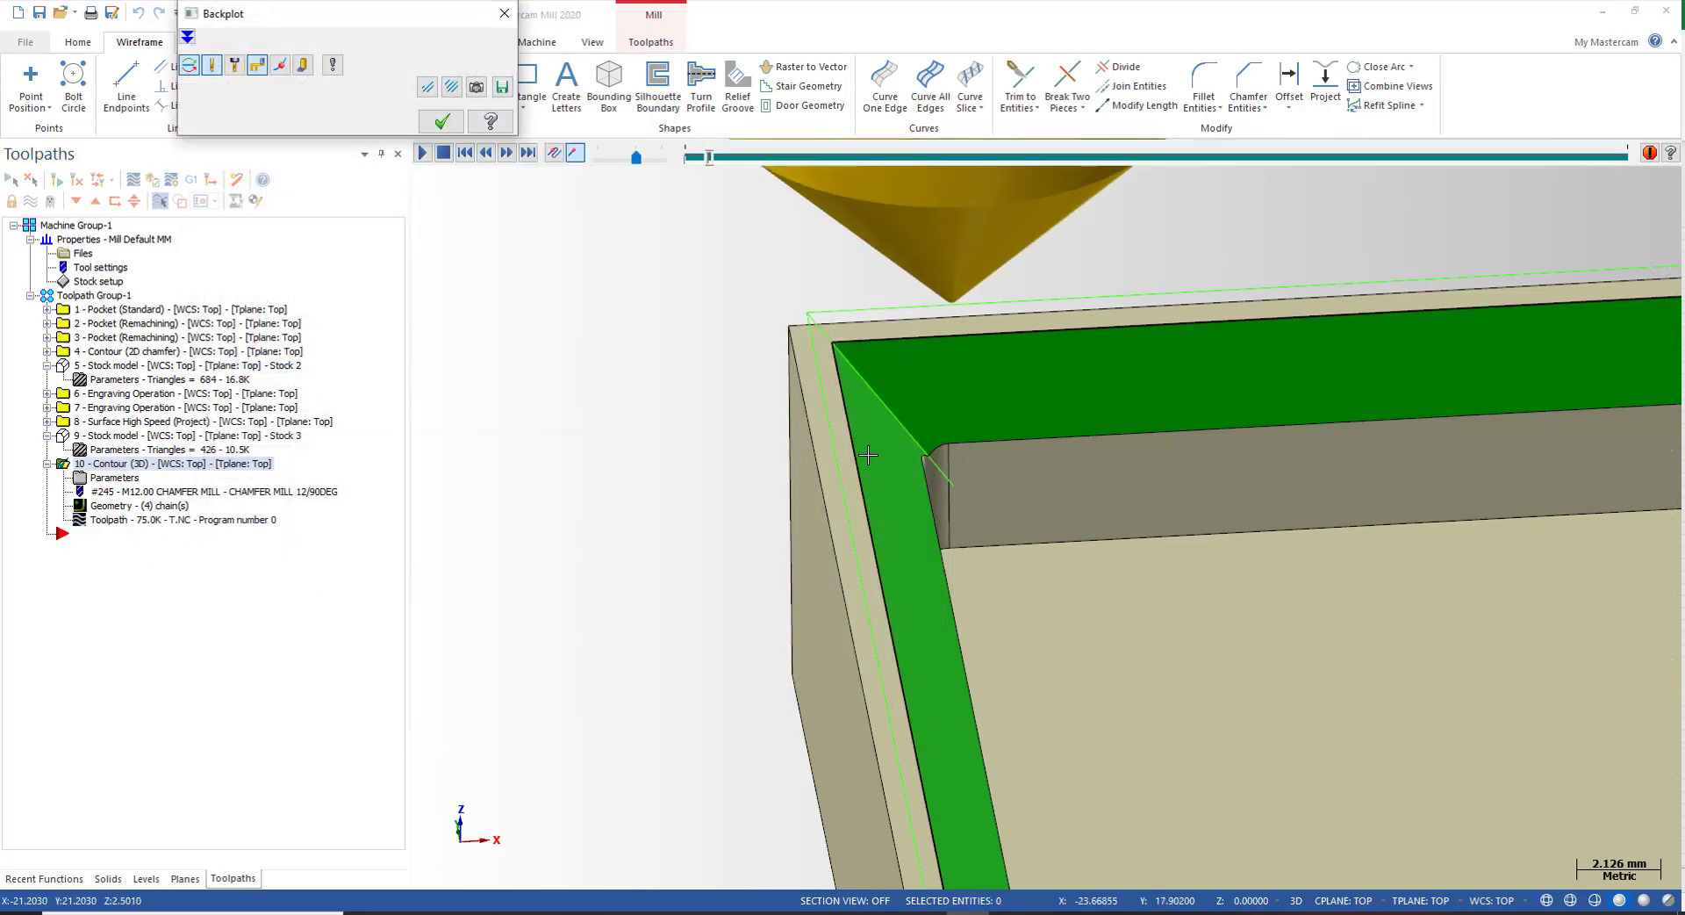
key(s)
key(s)
key(s)
key(s)
key(s)
key(s)
key(s)
key(s)
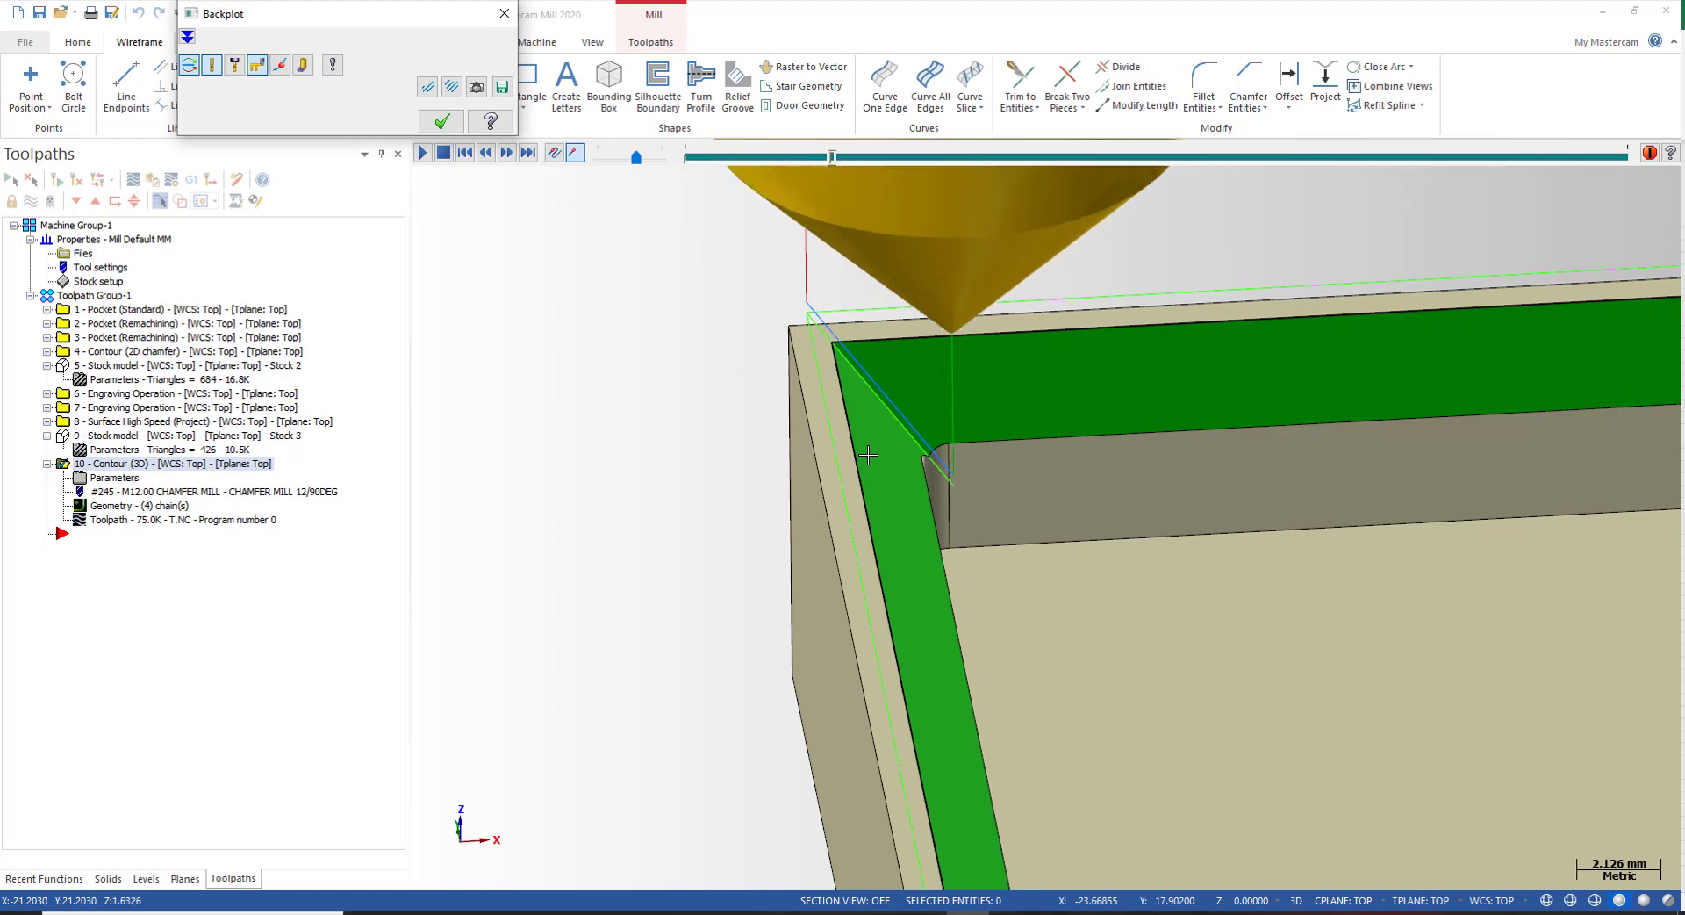
key(s)
key(s)
key(s)
scroll(878, 395, up, 4)
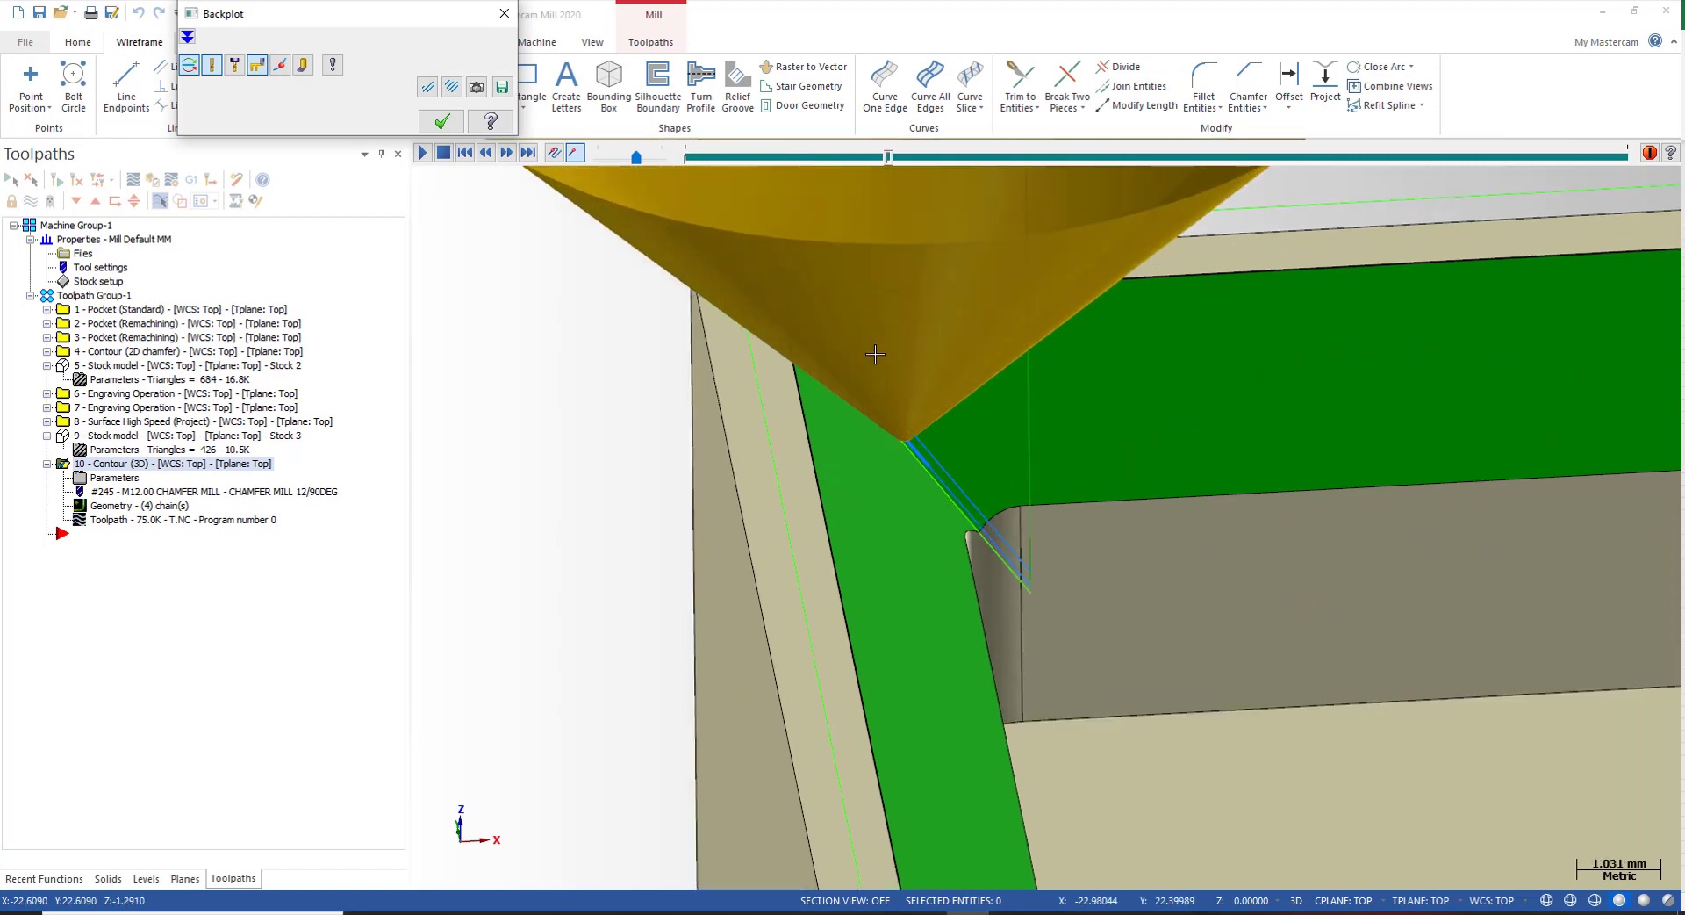
middle_drag(878, 387, 1018, 404)
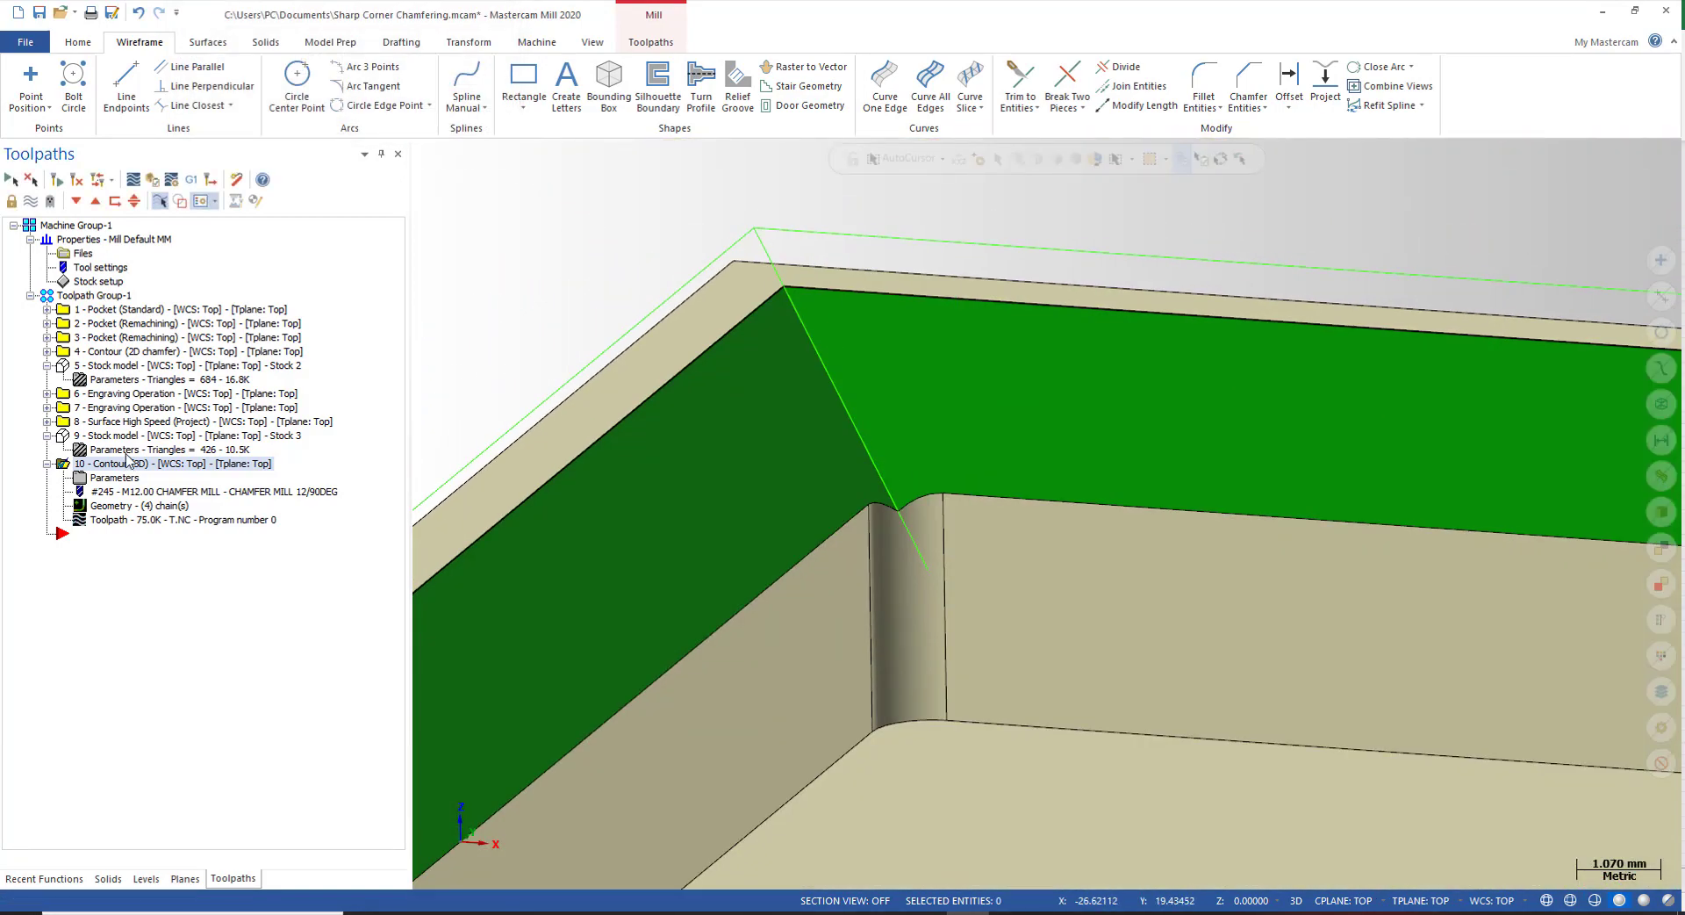
Paste a duplicate of the 3D contour operation, set the original operation 10's depth to 0, and regenerate it
key(ctrl+v)
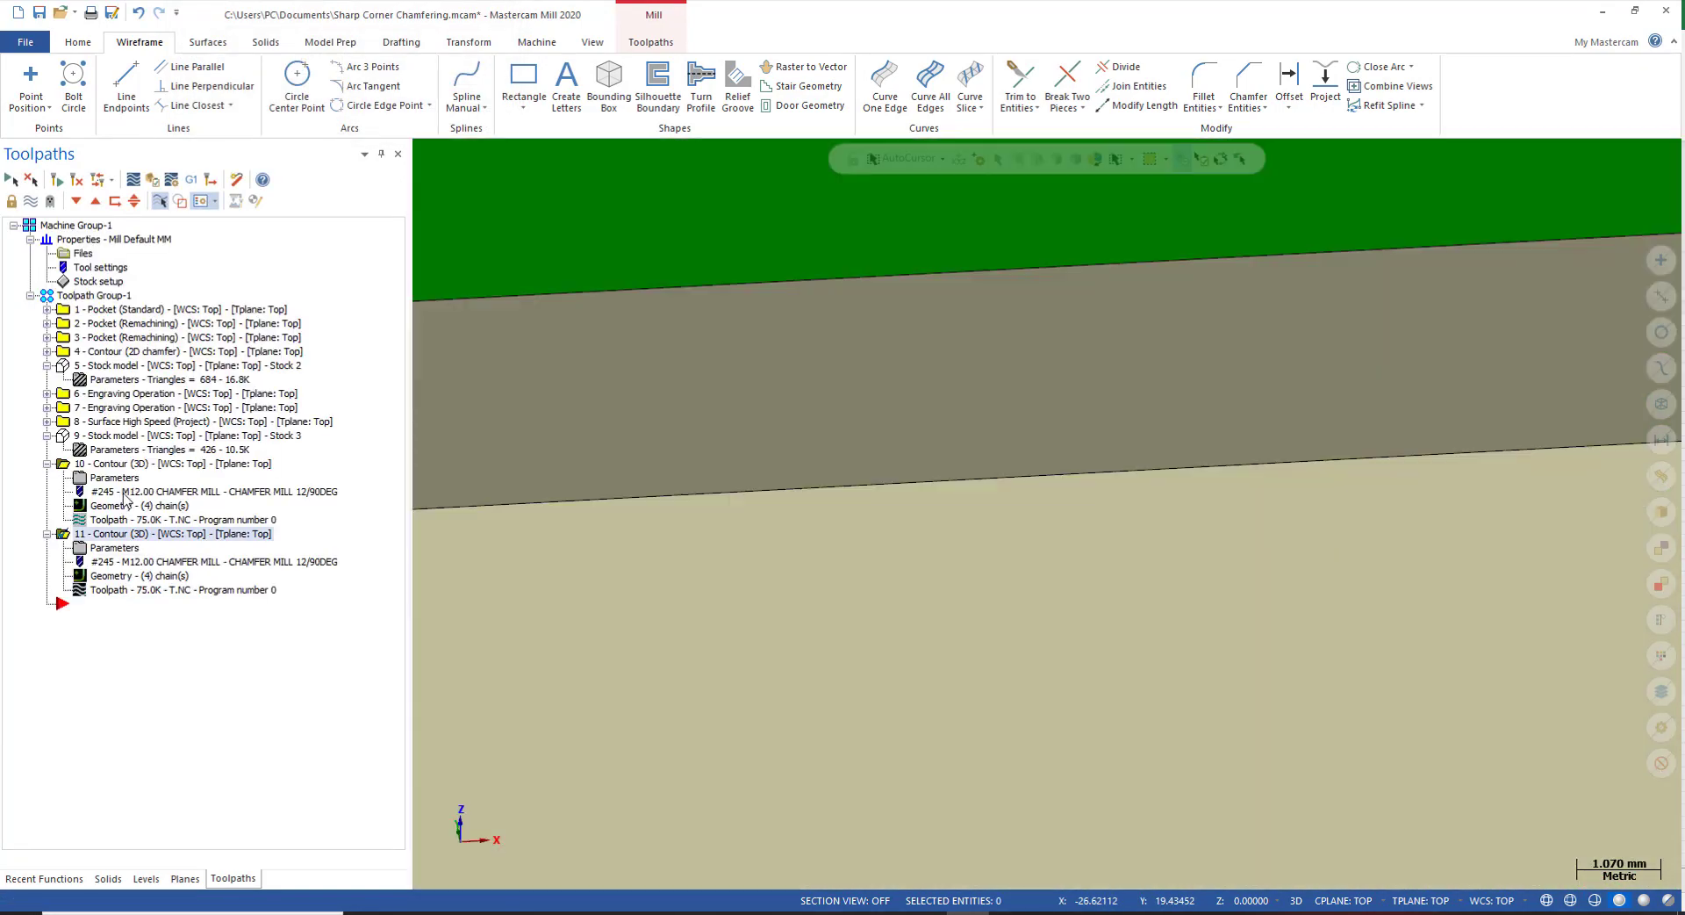
click(116, 479)
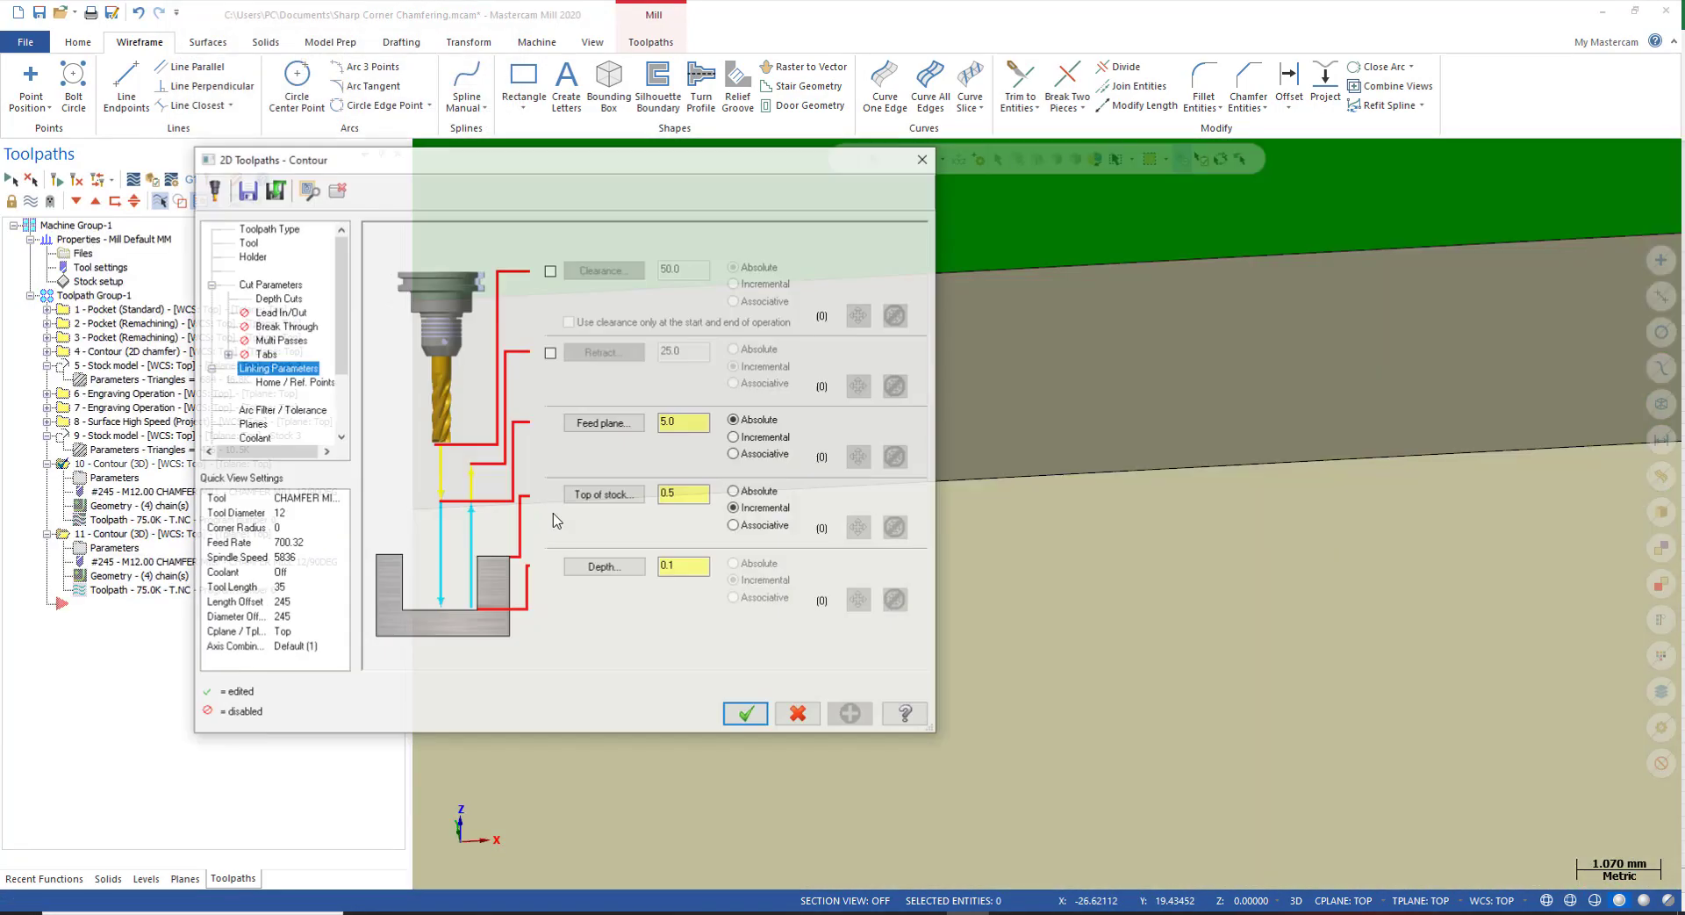
drag(684, 568, 607, 562)
text(0)
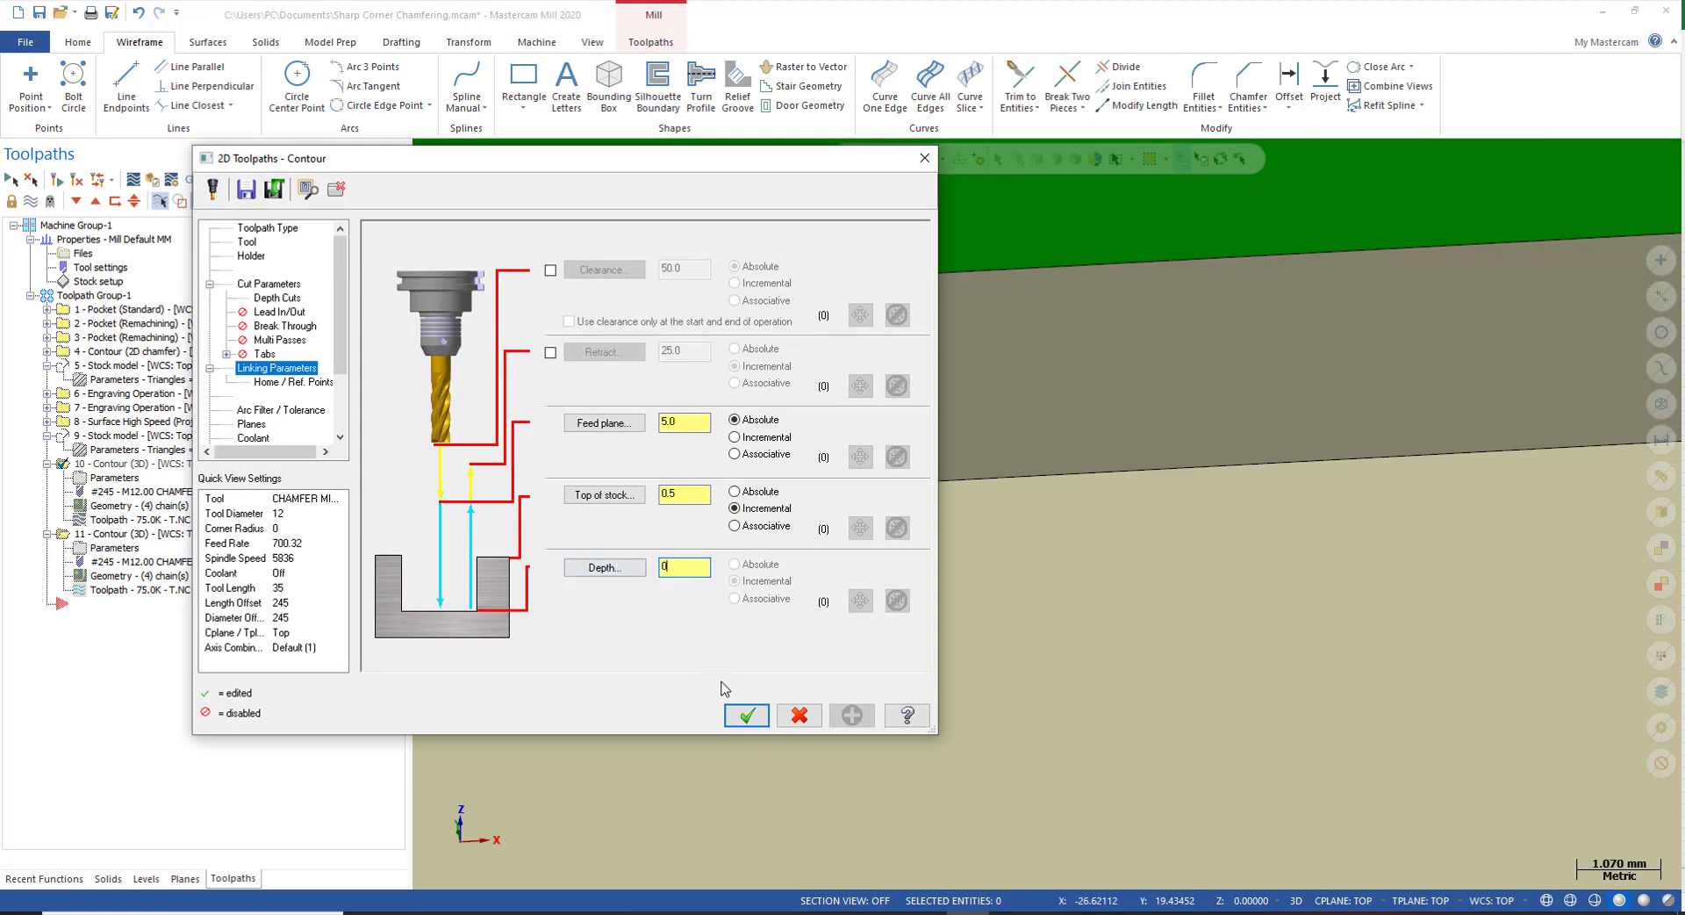
click(752, 716)
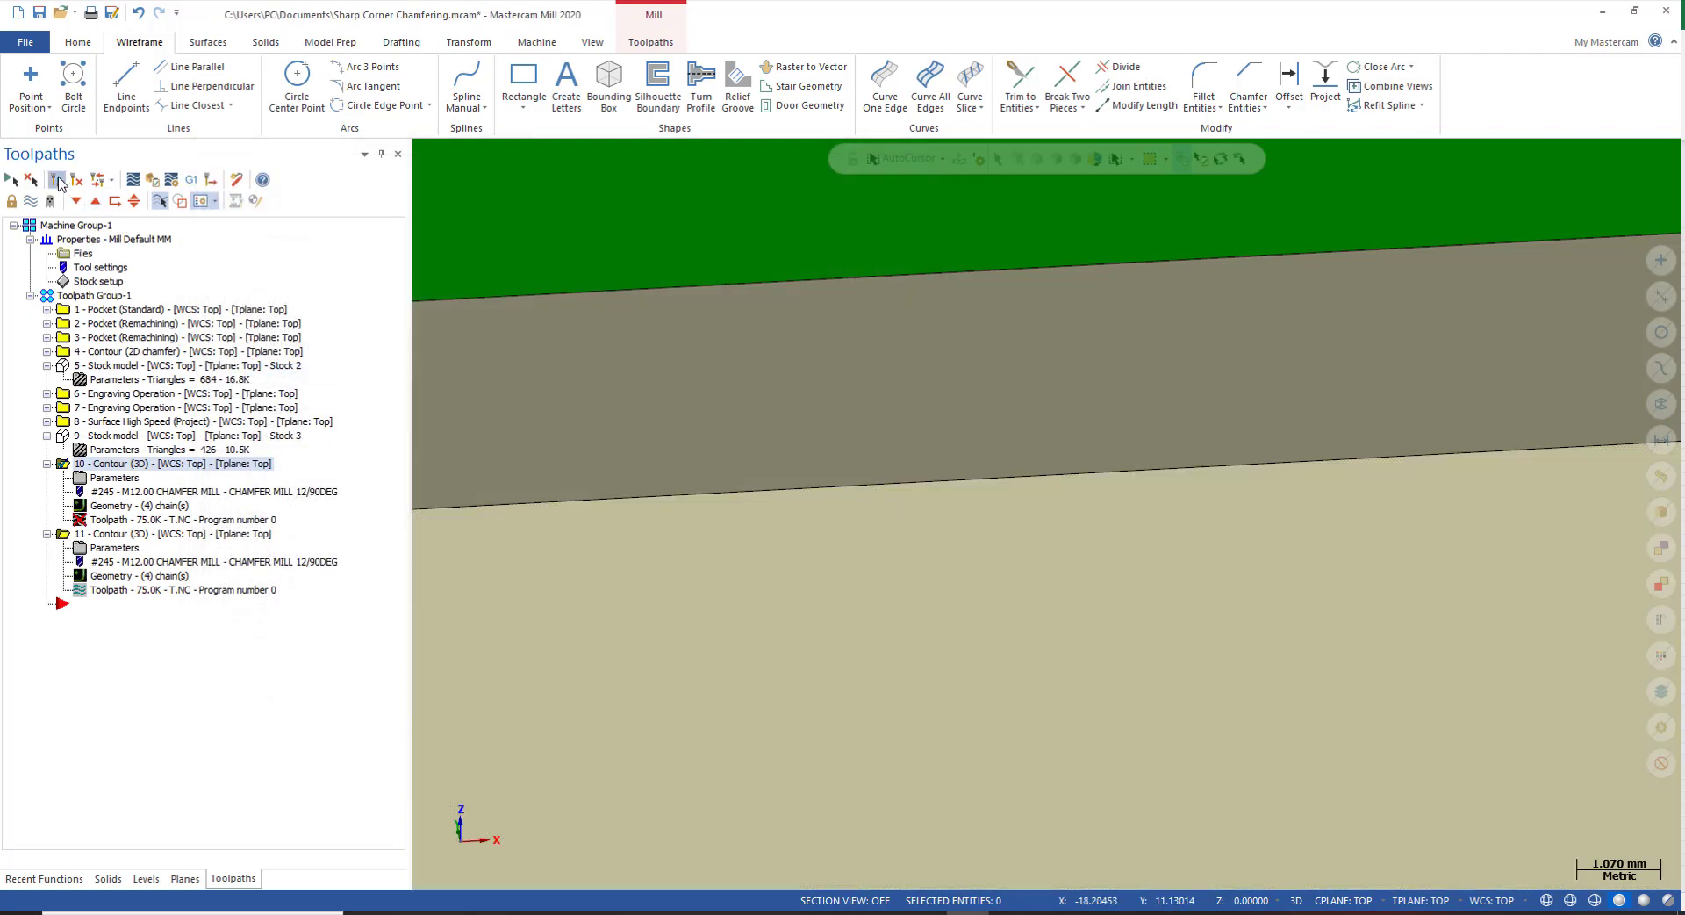
Backplot 3D contour operation 10 through the first corner, examine the tool tip from several angles, and close the backplot
click(119, 519)
scroll(1218, 440, down, 4)
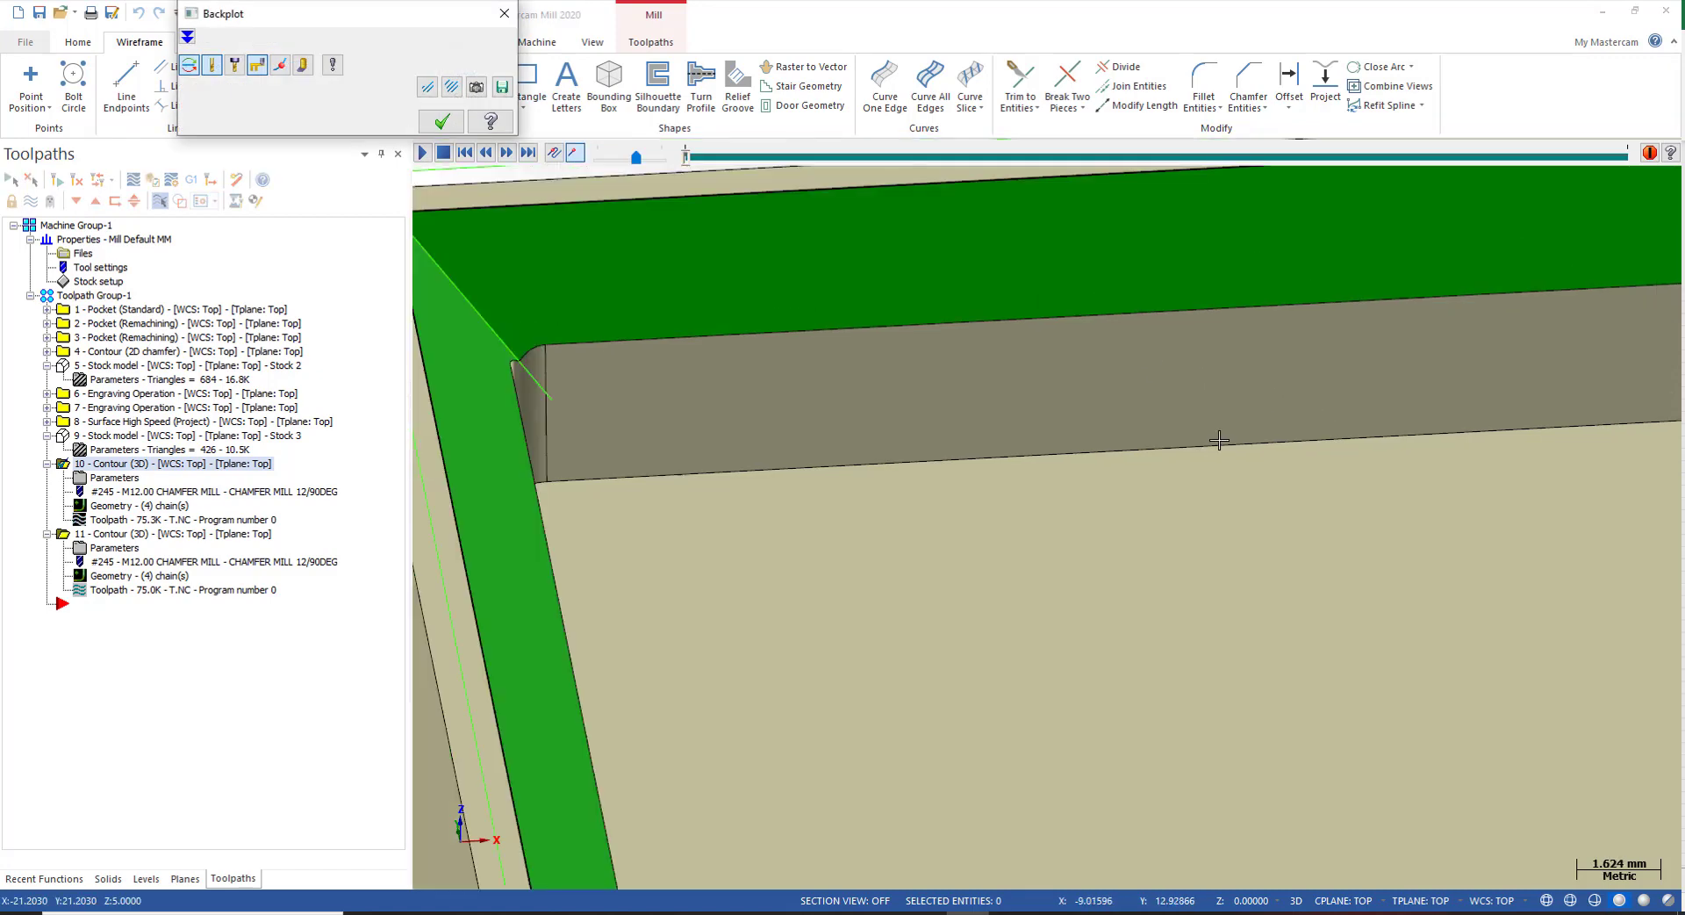
mouse_move(686, 159)
mouse_down()
mouse_move(971, 171)
mouse_move(735, 199)
mouse_move(762, 205)
mouse_up()
scroll(684, 281, up, 3)
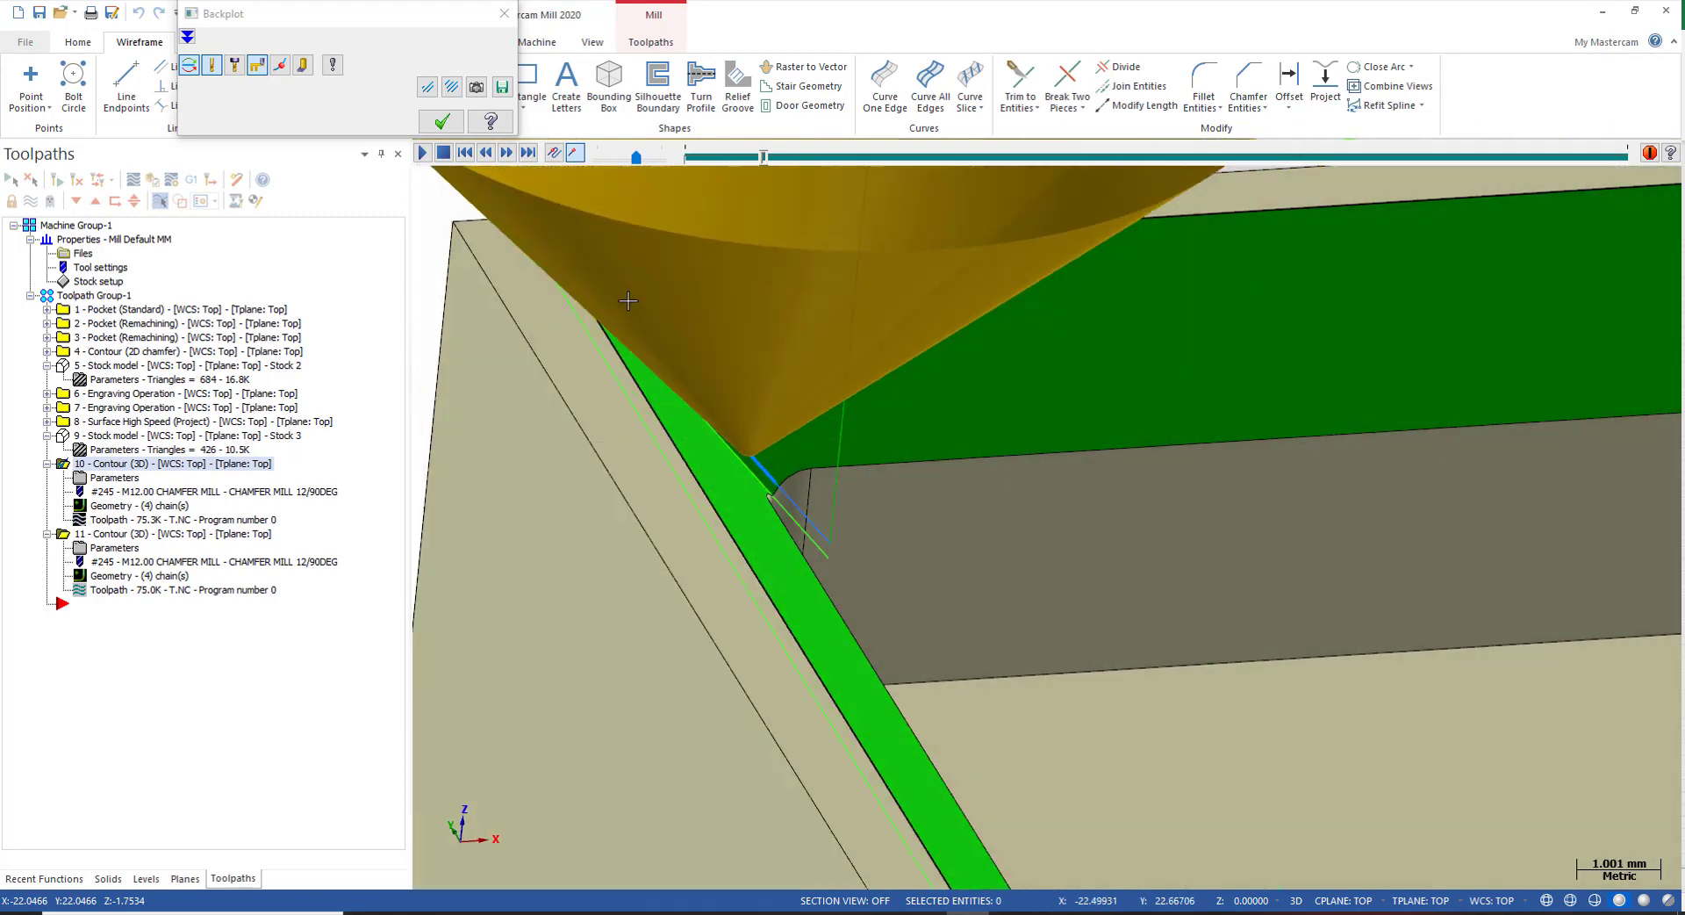
drag(763, 158, 876, 186)
middle_drag(871, 221, 730, 354)
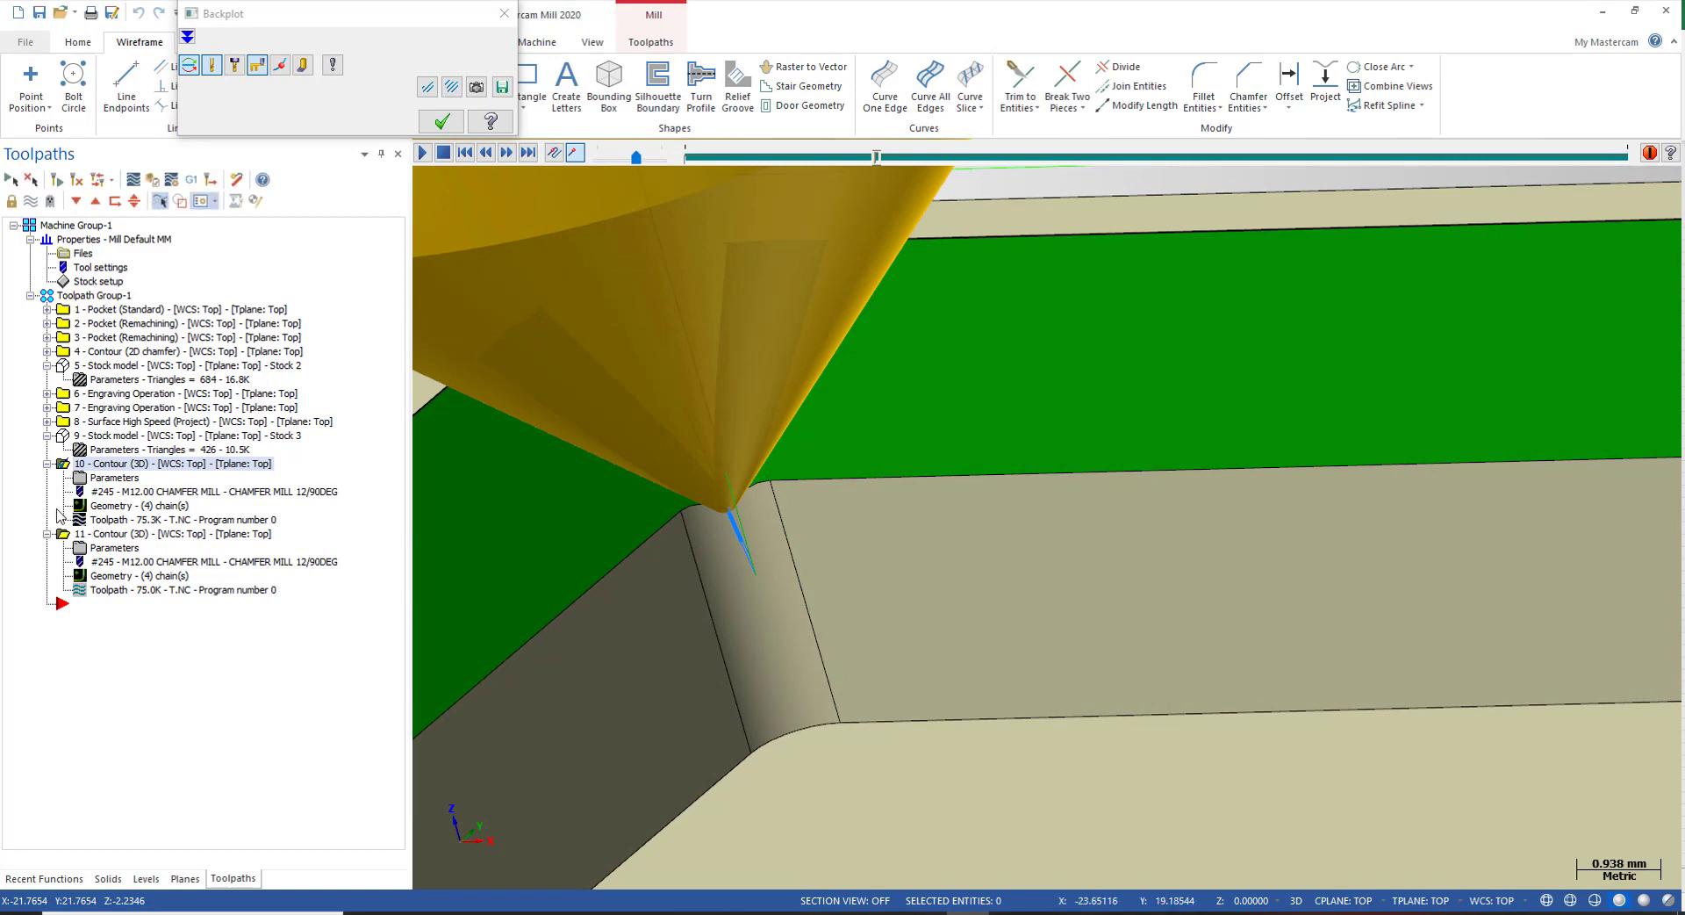
click(463, 127)
Duplicate the Stock 3 stock model operation below the 3D contours and name the copy Stock 4
click(123, 437)
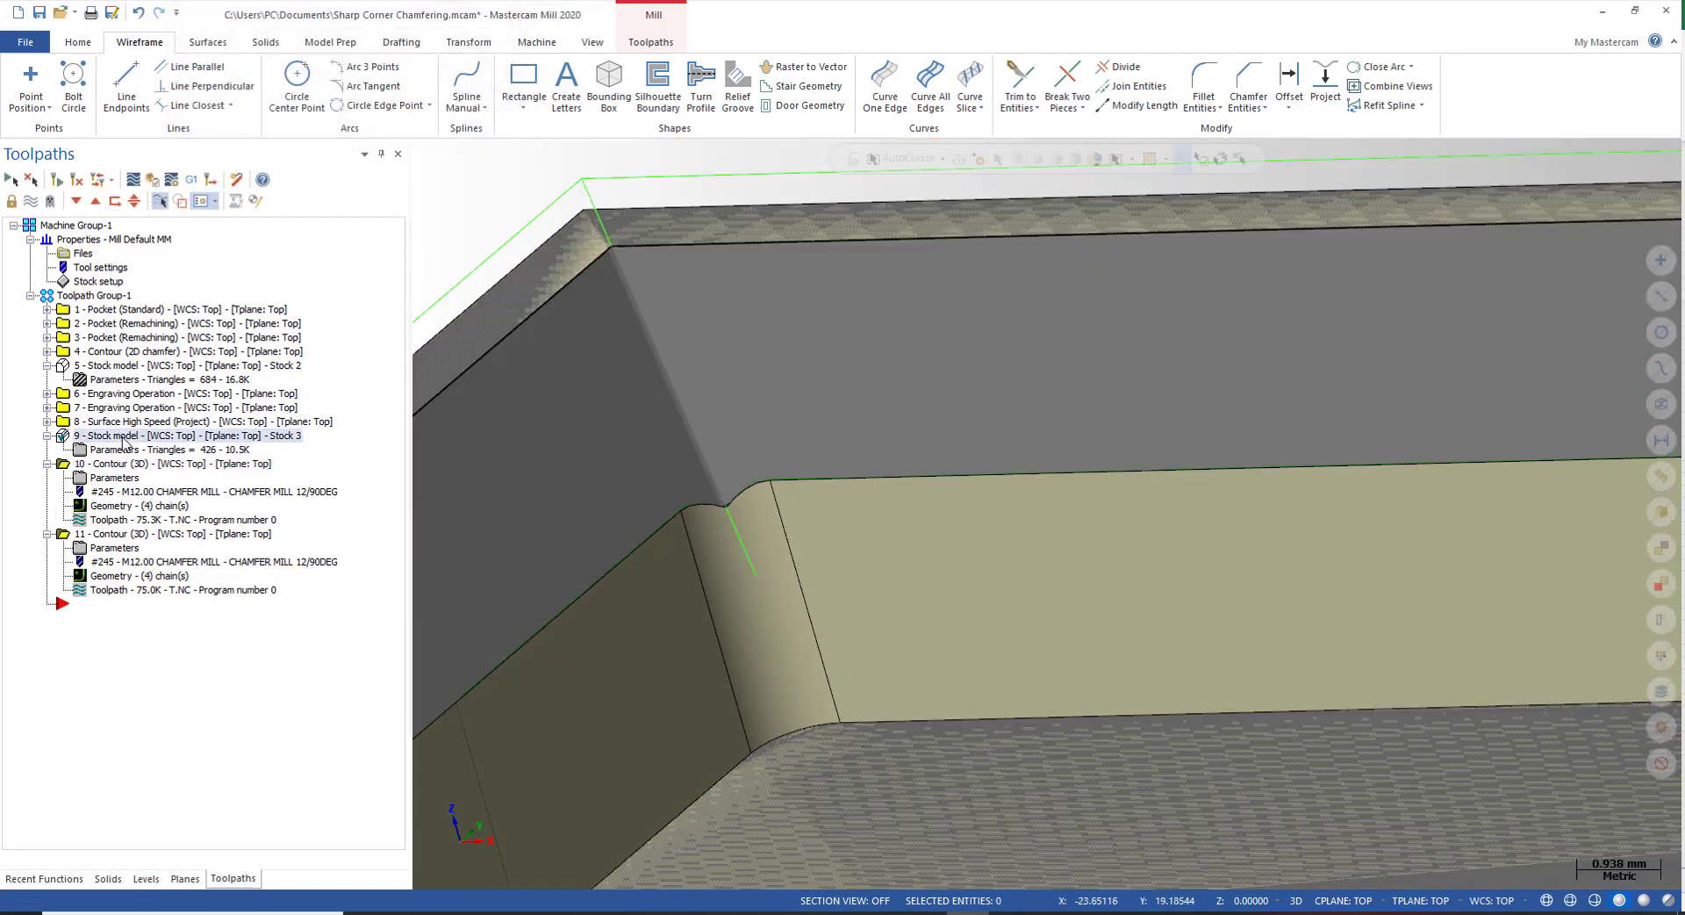
key(ctrl+c)
key(ctrl+v)
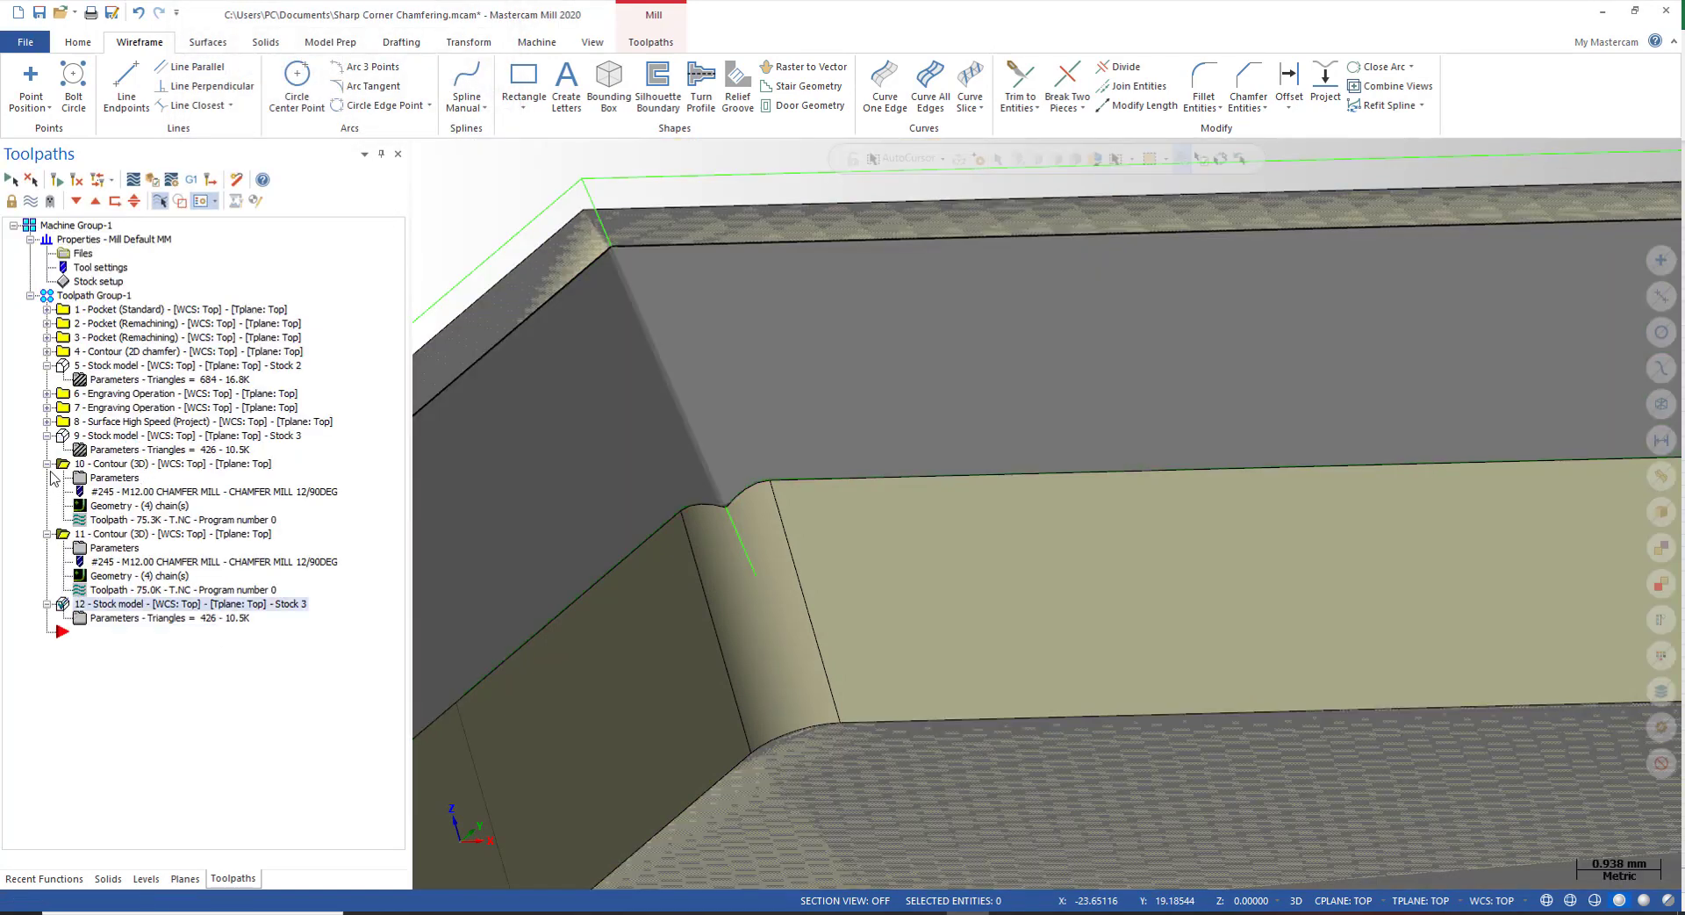
click(48, 464)
click(132, 562)
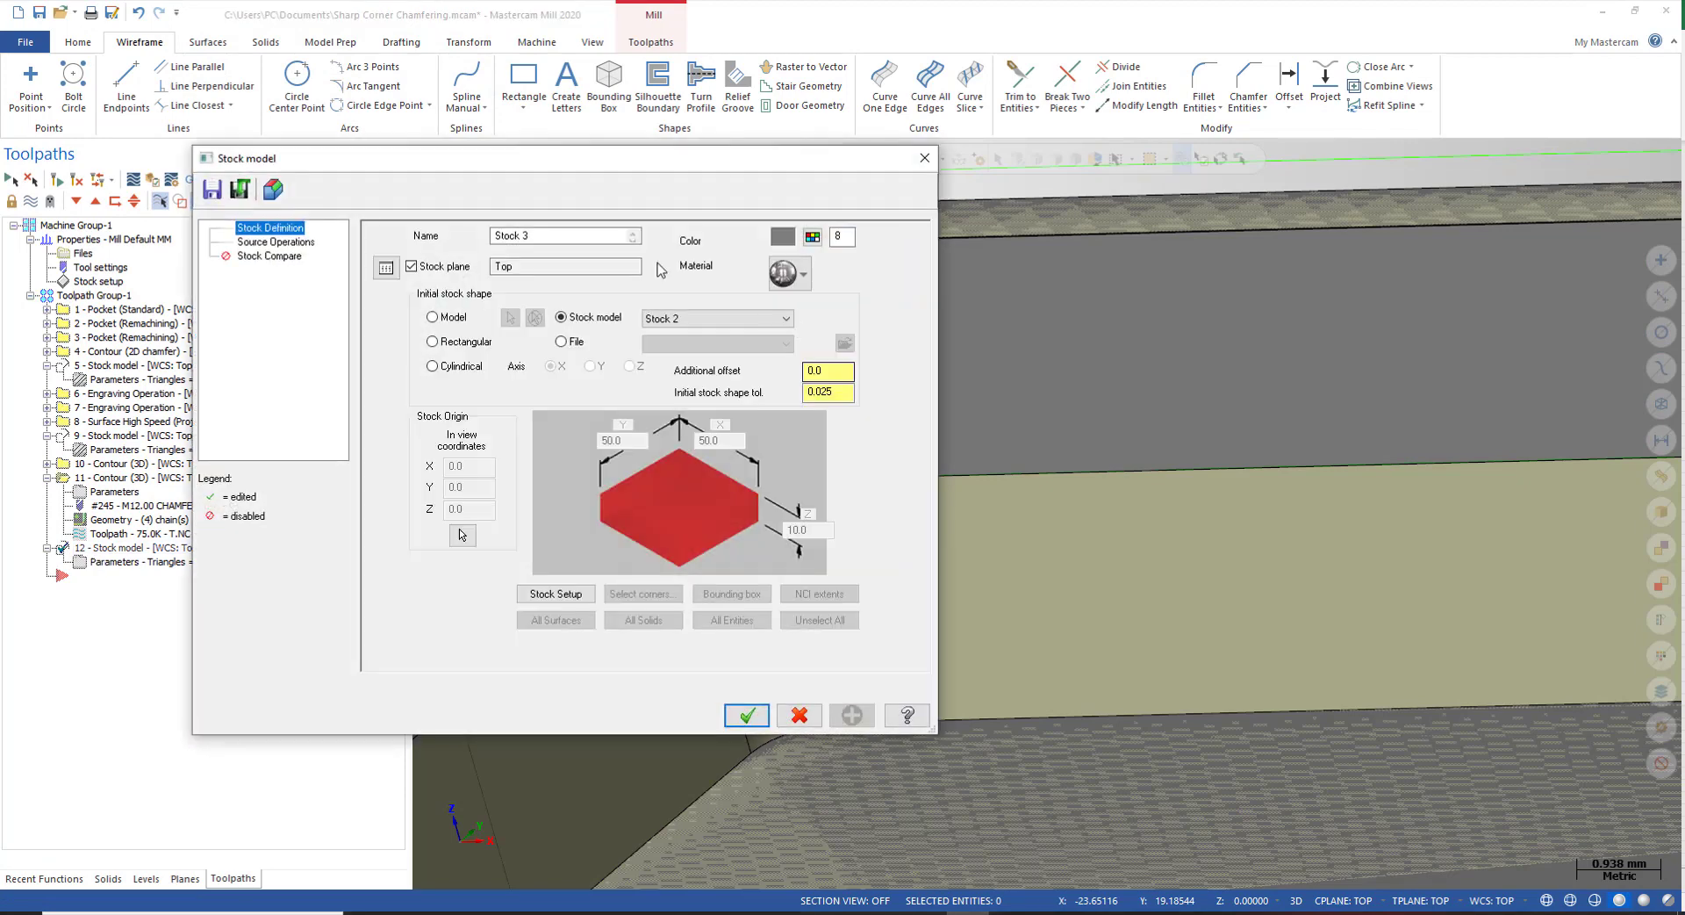
click(526, 236)
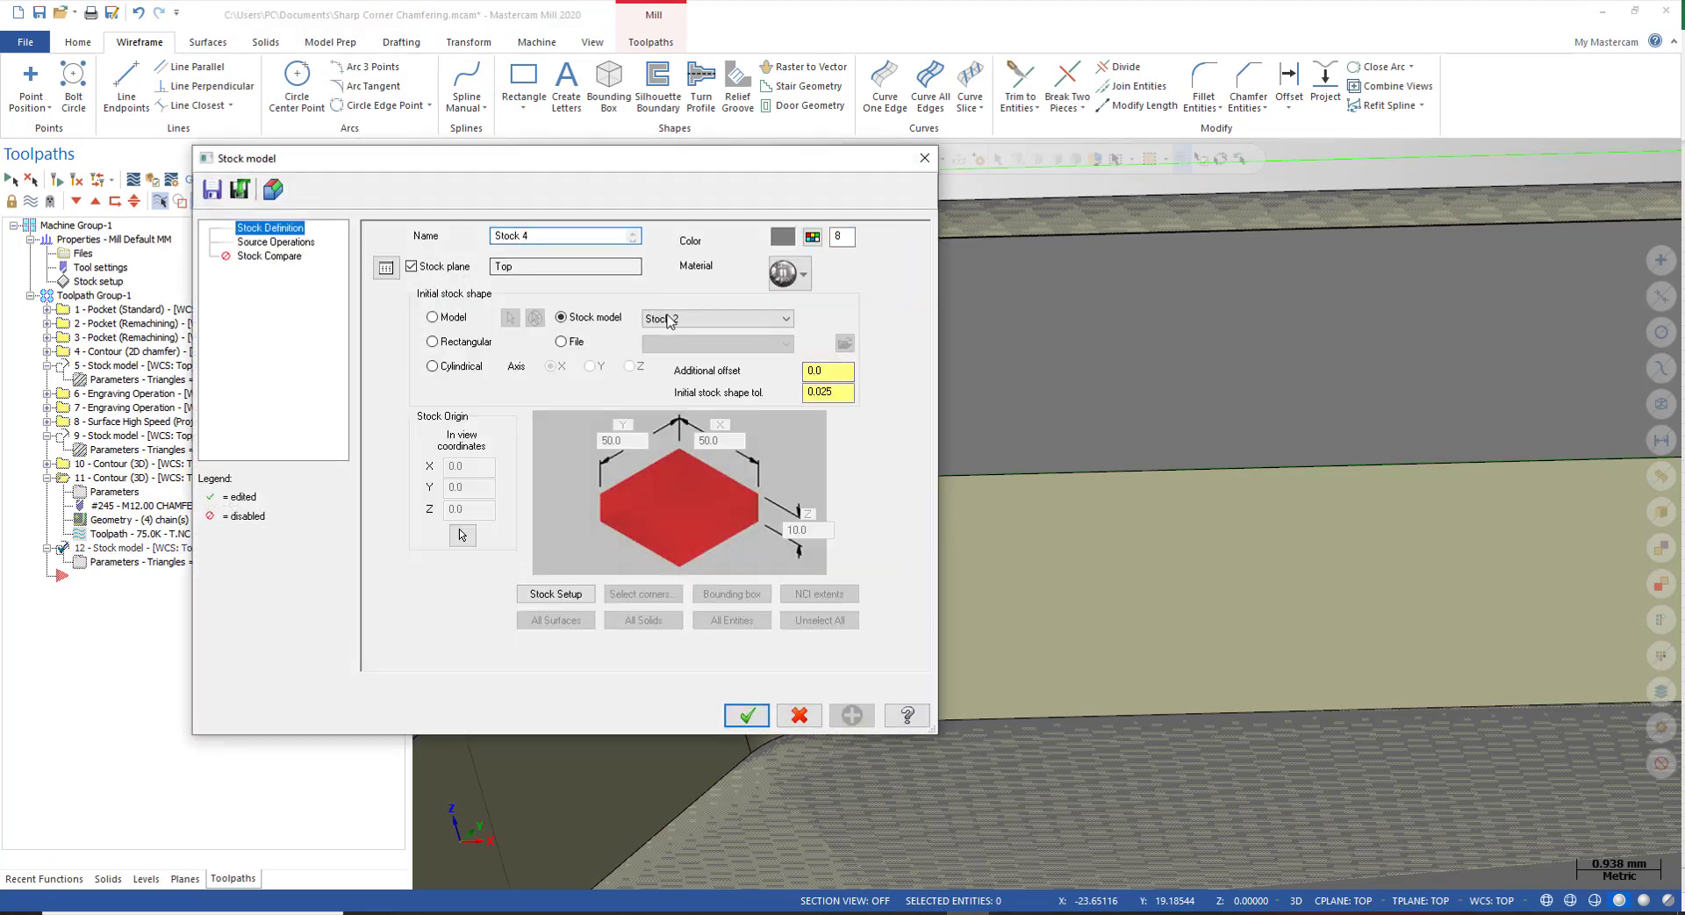
Change the initial stock model of Stock 4 and compute it from 3D contour operation 10 only
click(718, 318)
click(676, 346)
click(277, 244)
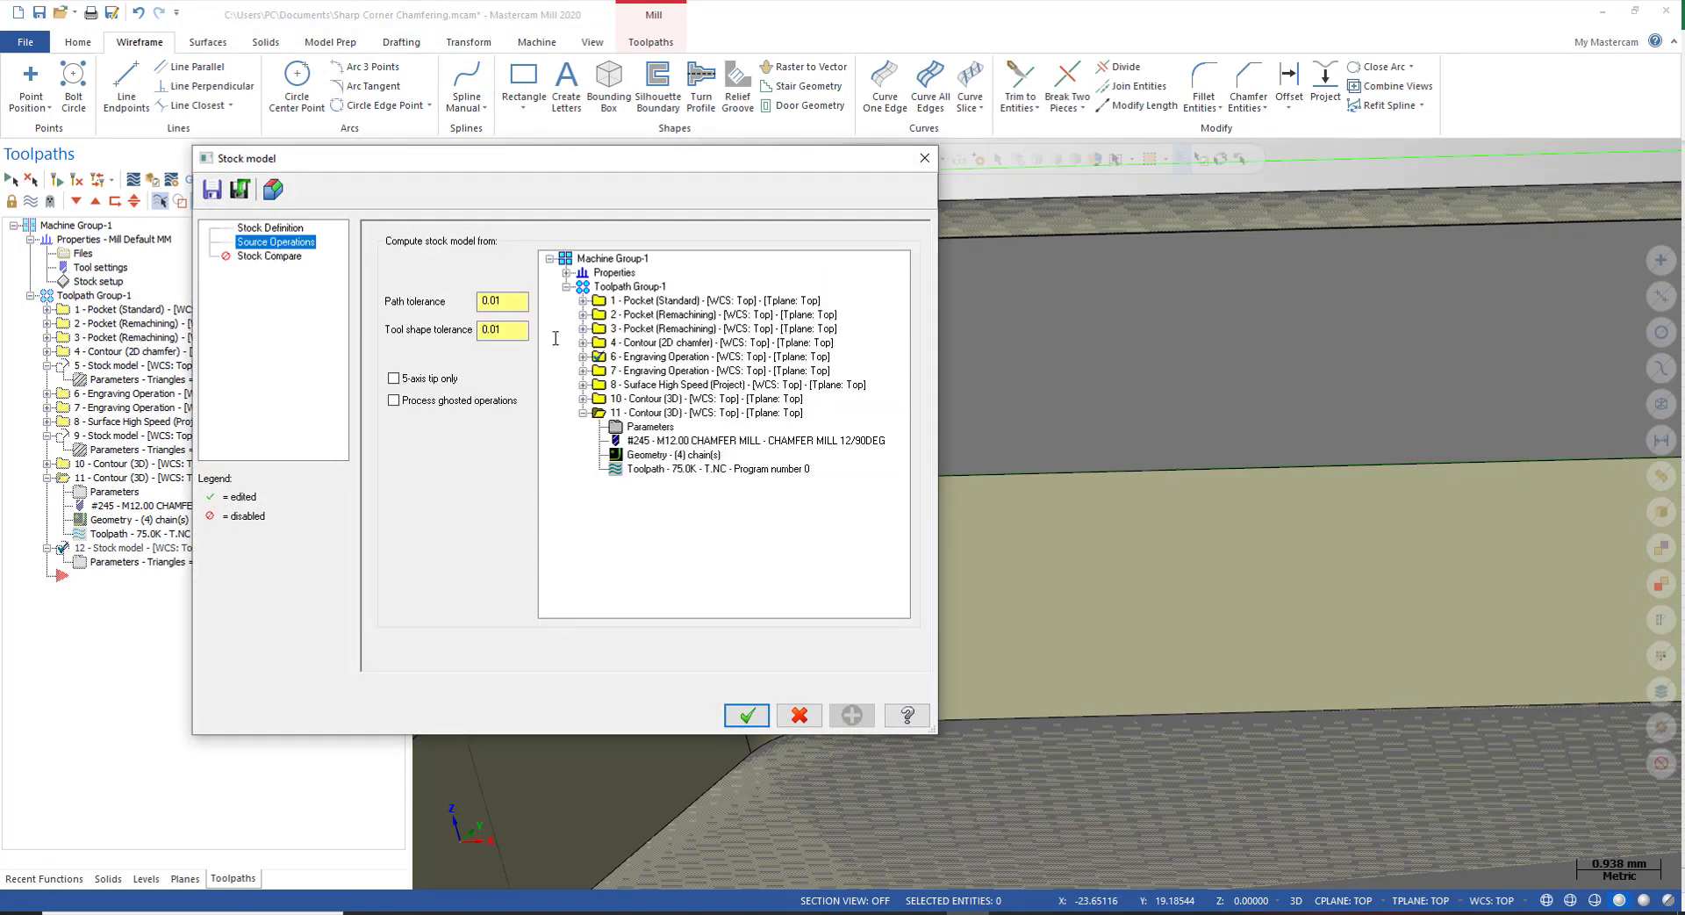
click(651, 399)
drag(620, 167, 818, 141)
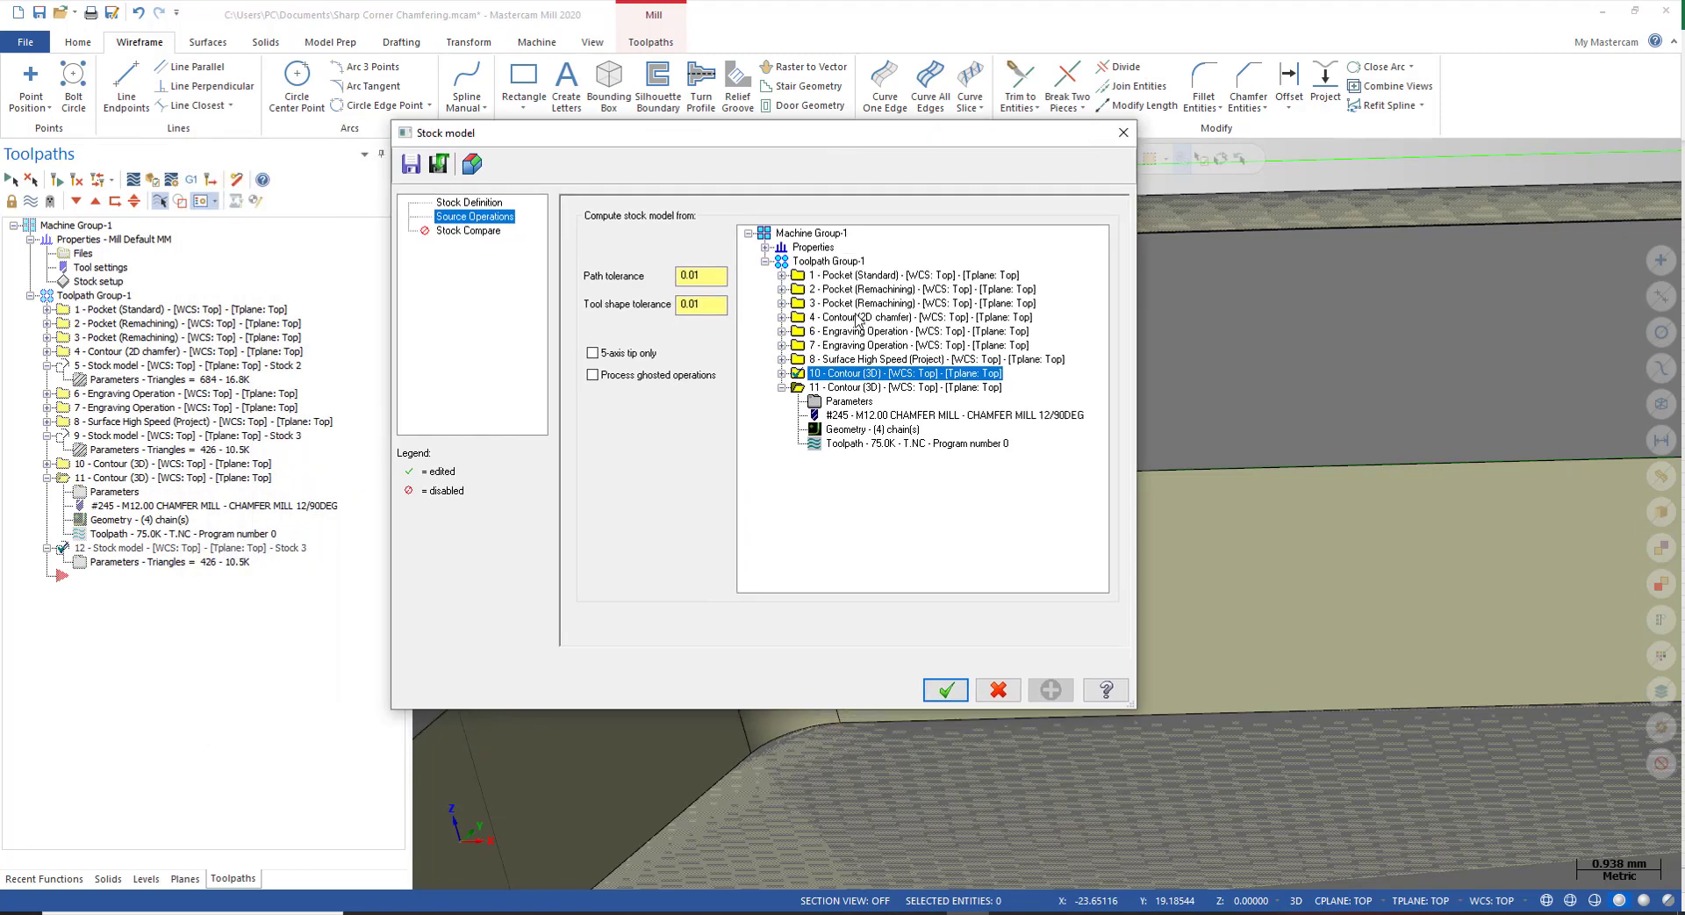
click(946, 692)
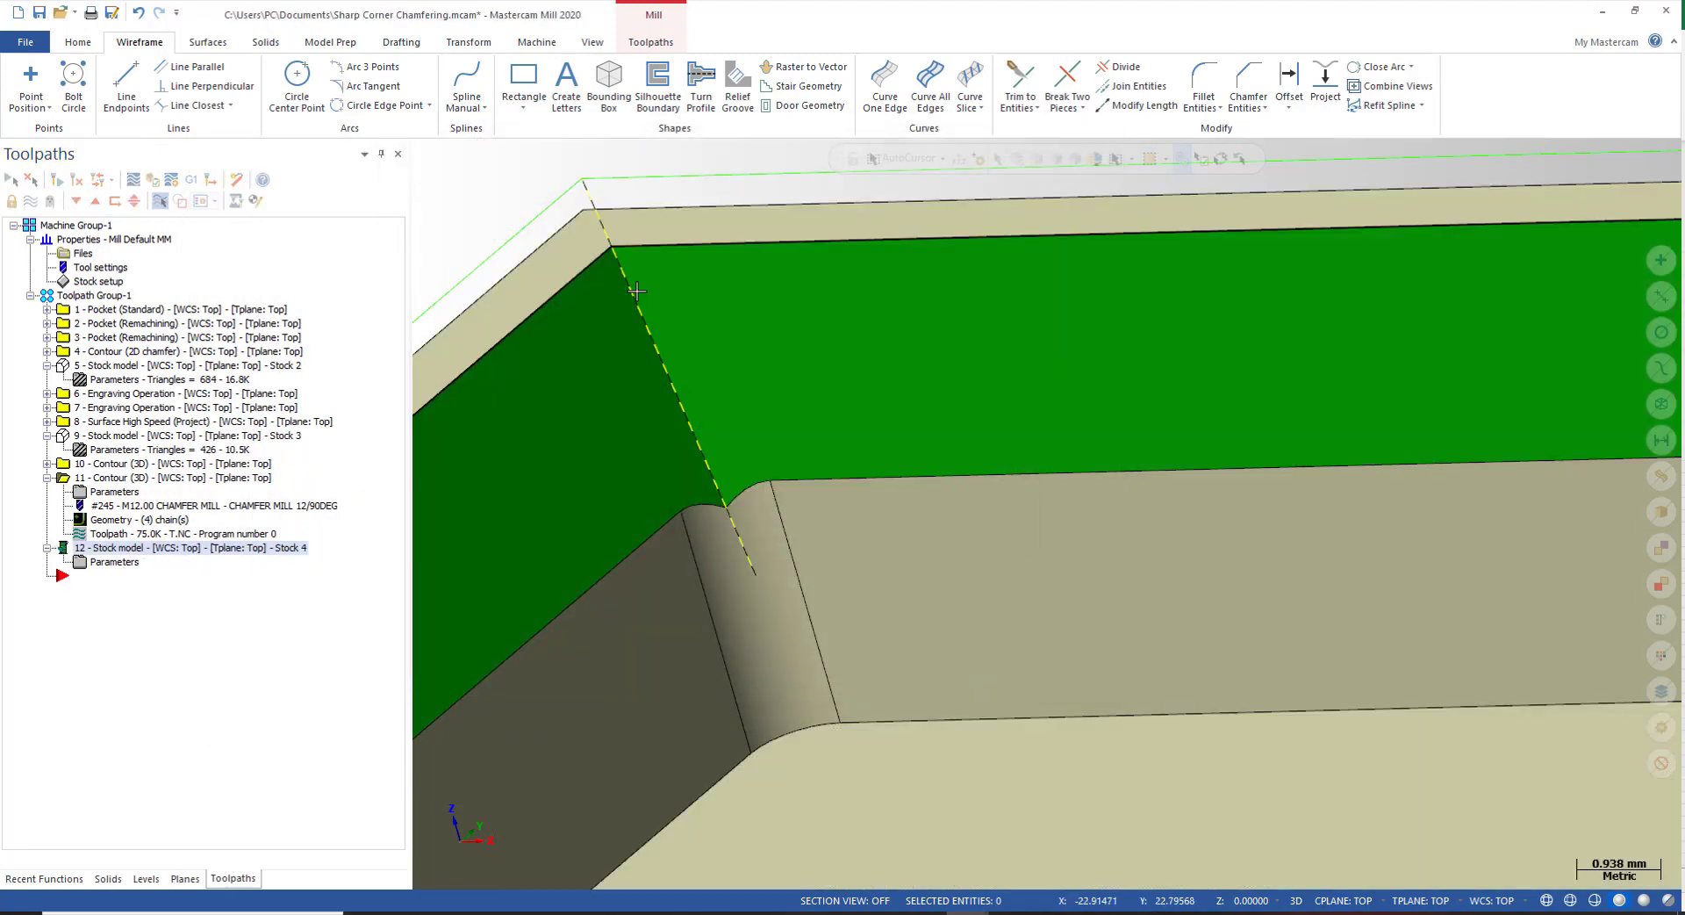
Hide the part level to leave only the Stock 4 model displayed
scroll(638, 291, down, 2)
middle_drag(562, 348, 471, 335)
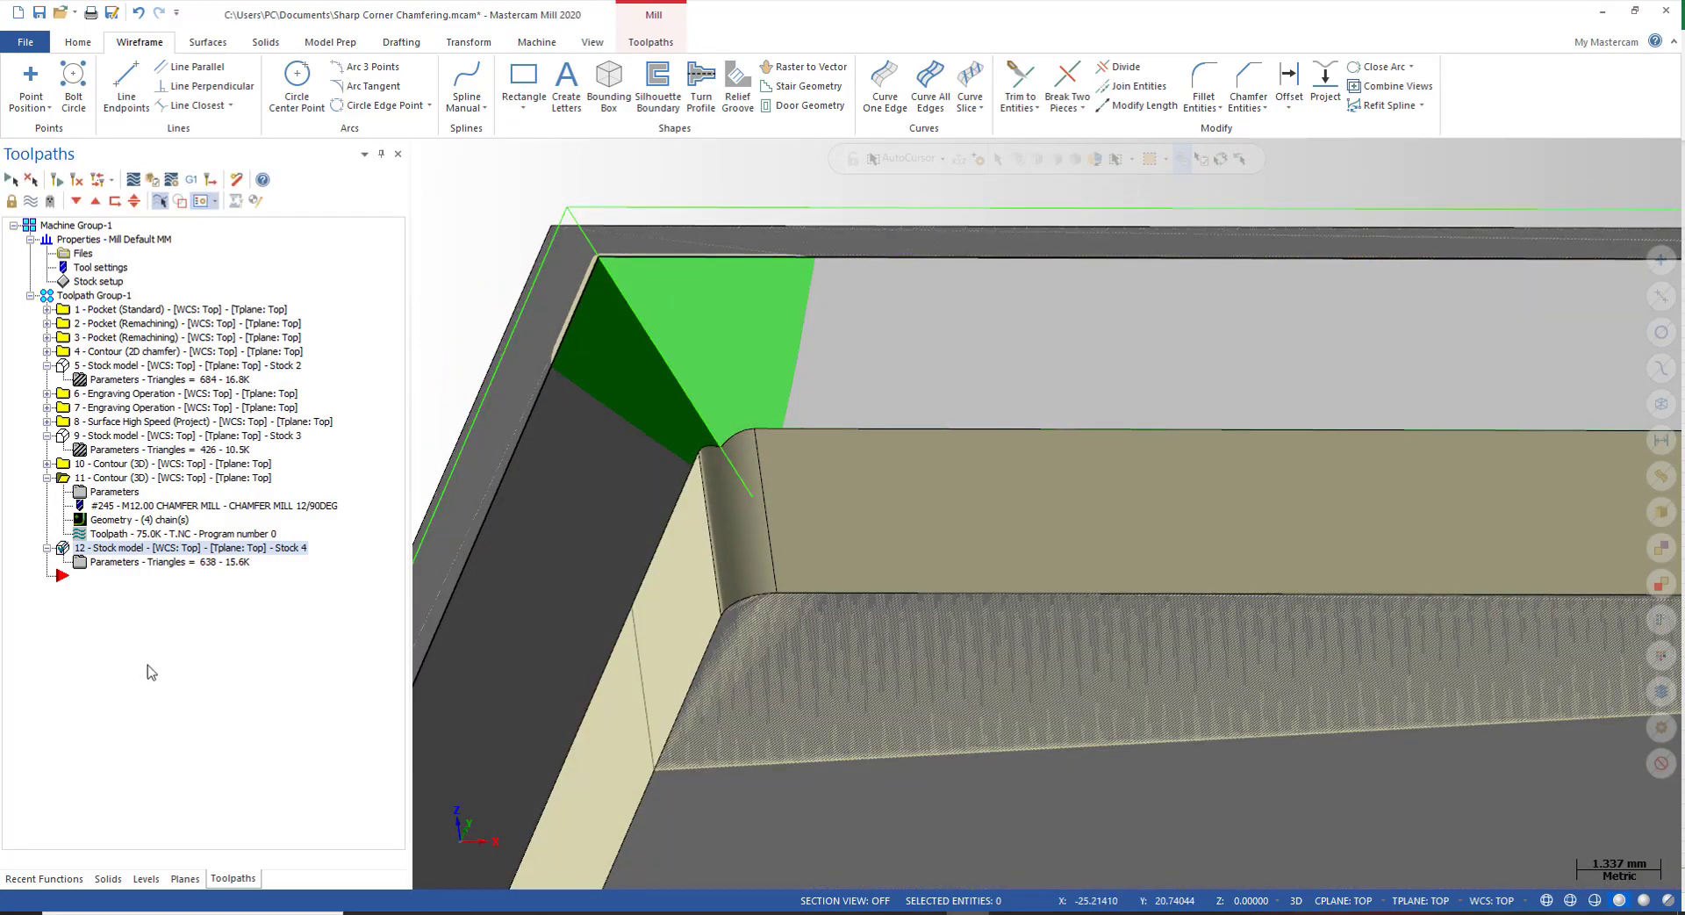
click(146, 878)
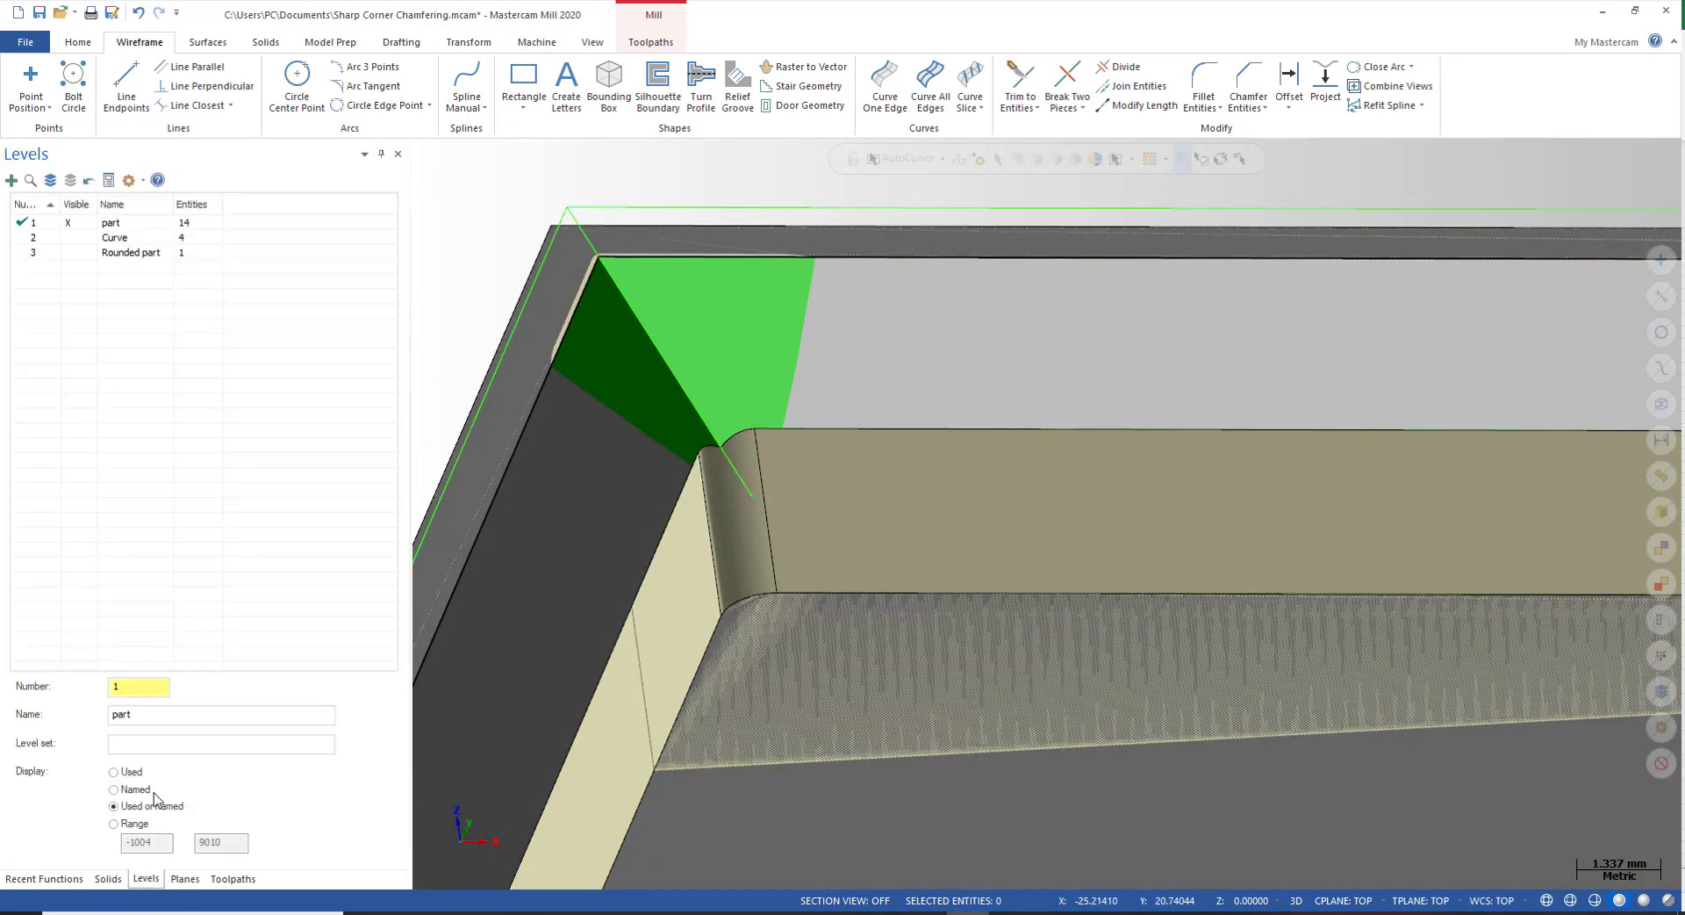
click(68, 225)
Examine the machined corner chamfer on the Stock 4 model from several angles and return to the toolpath operations
middle_drag(1046, 512, 793, 463)
scroll(886, 404, down, 4)
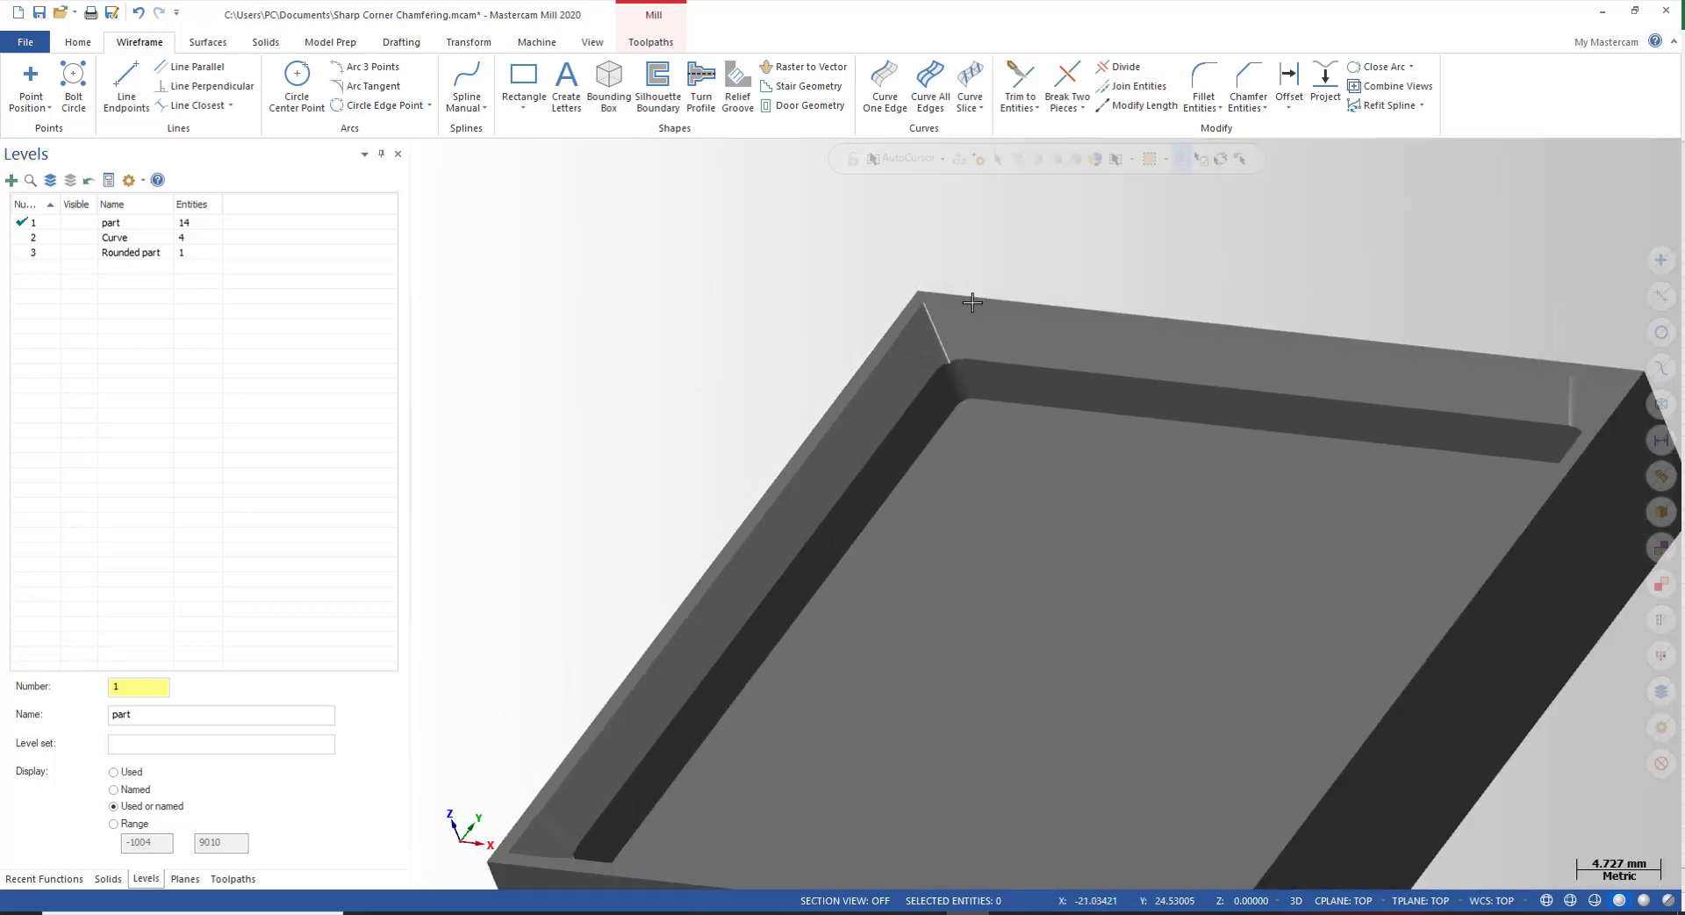
scroll(969, 308, up, 5)
middle_drag(929, 353, 688, 447)
scroll(562, 485, up, 2)
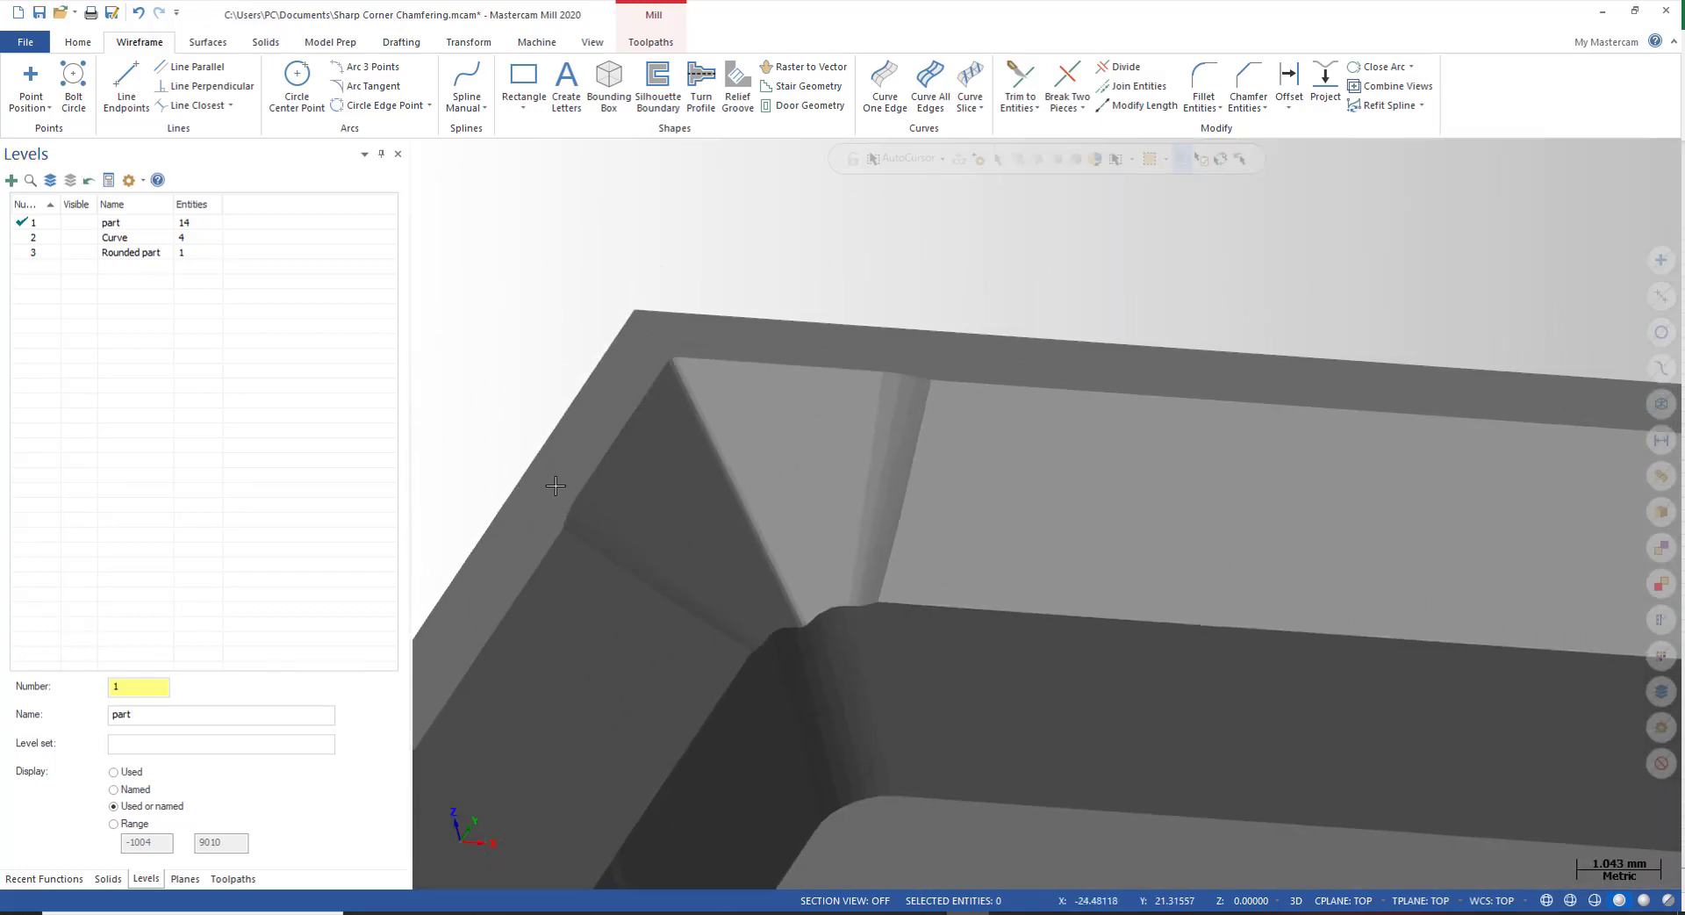
scroll(1089, 381, down, 1)
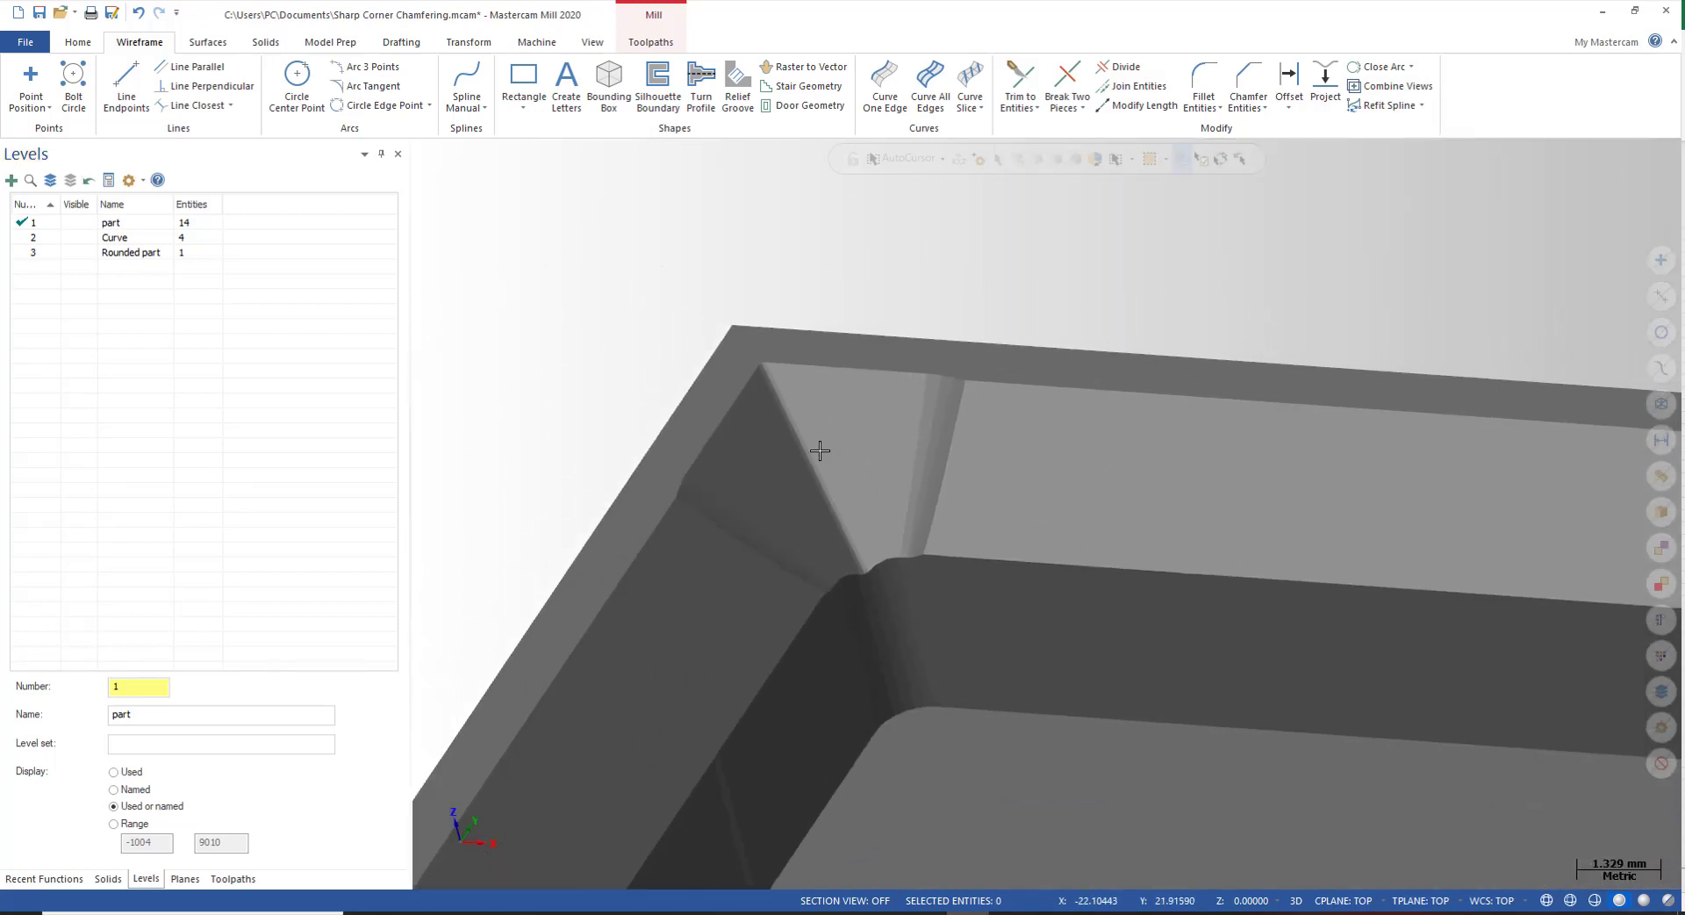
click(246, 880)
middle_drag(935, 389, 835, 364)
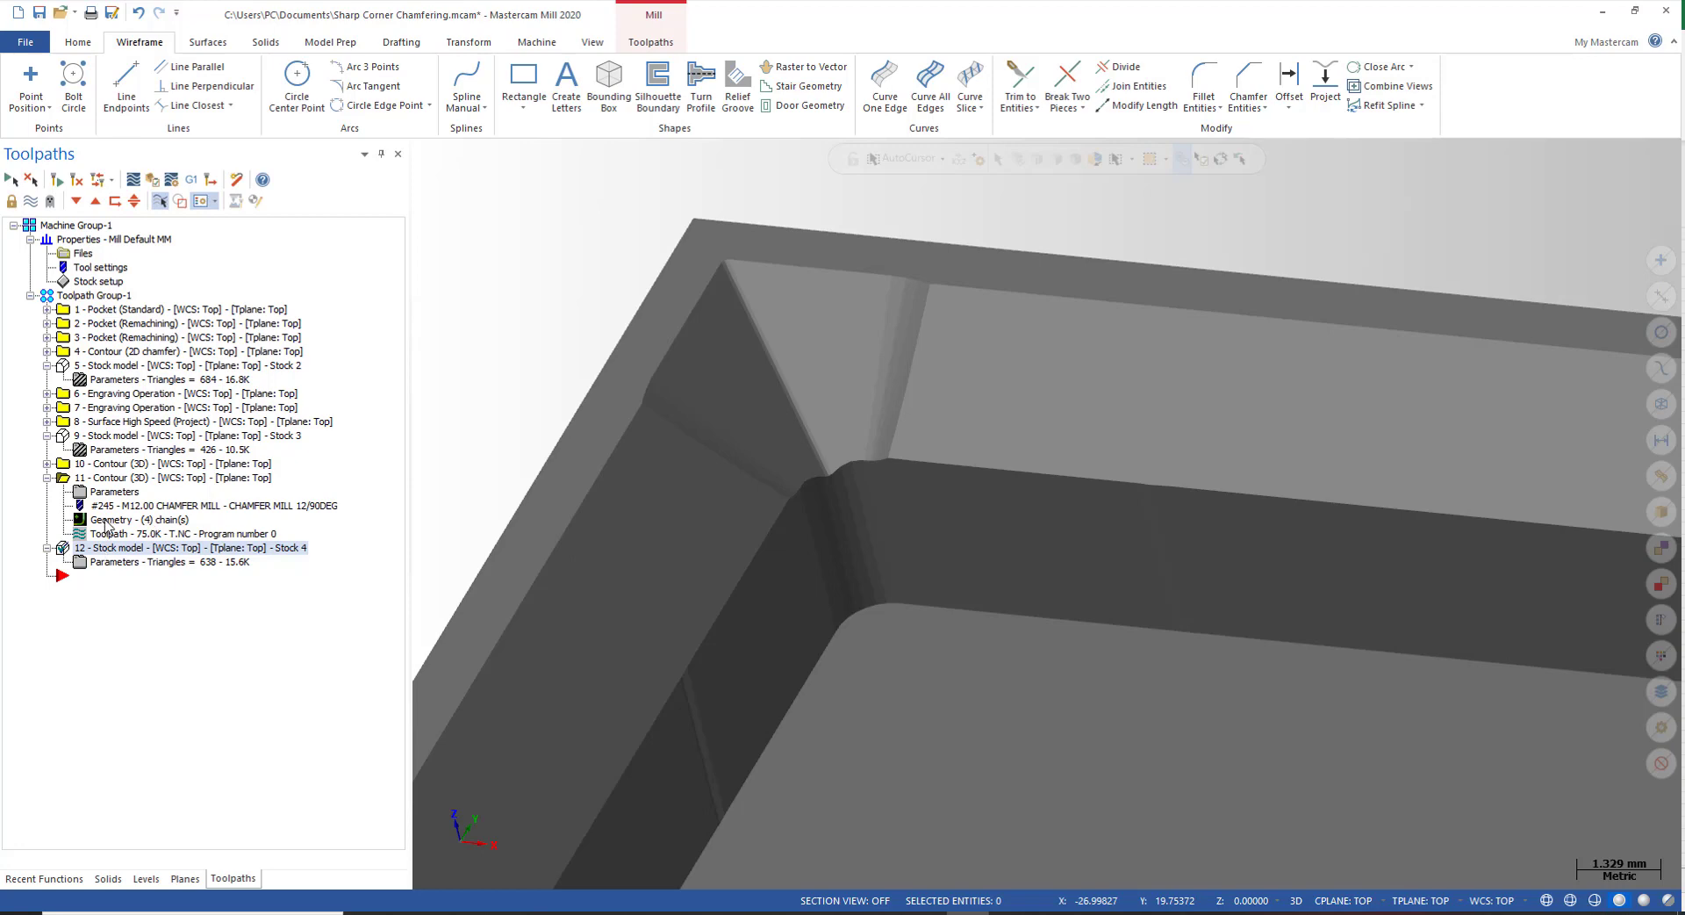
Switch the source operation of Stock 4 to 3D contour operation 11, regenerate it, and inspect the resulting corner
click(171, 480)
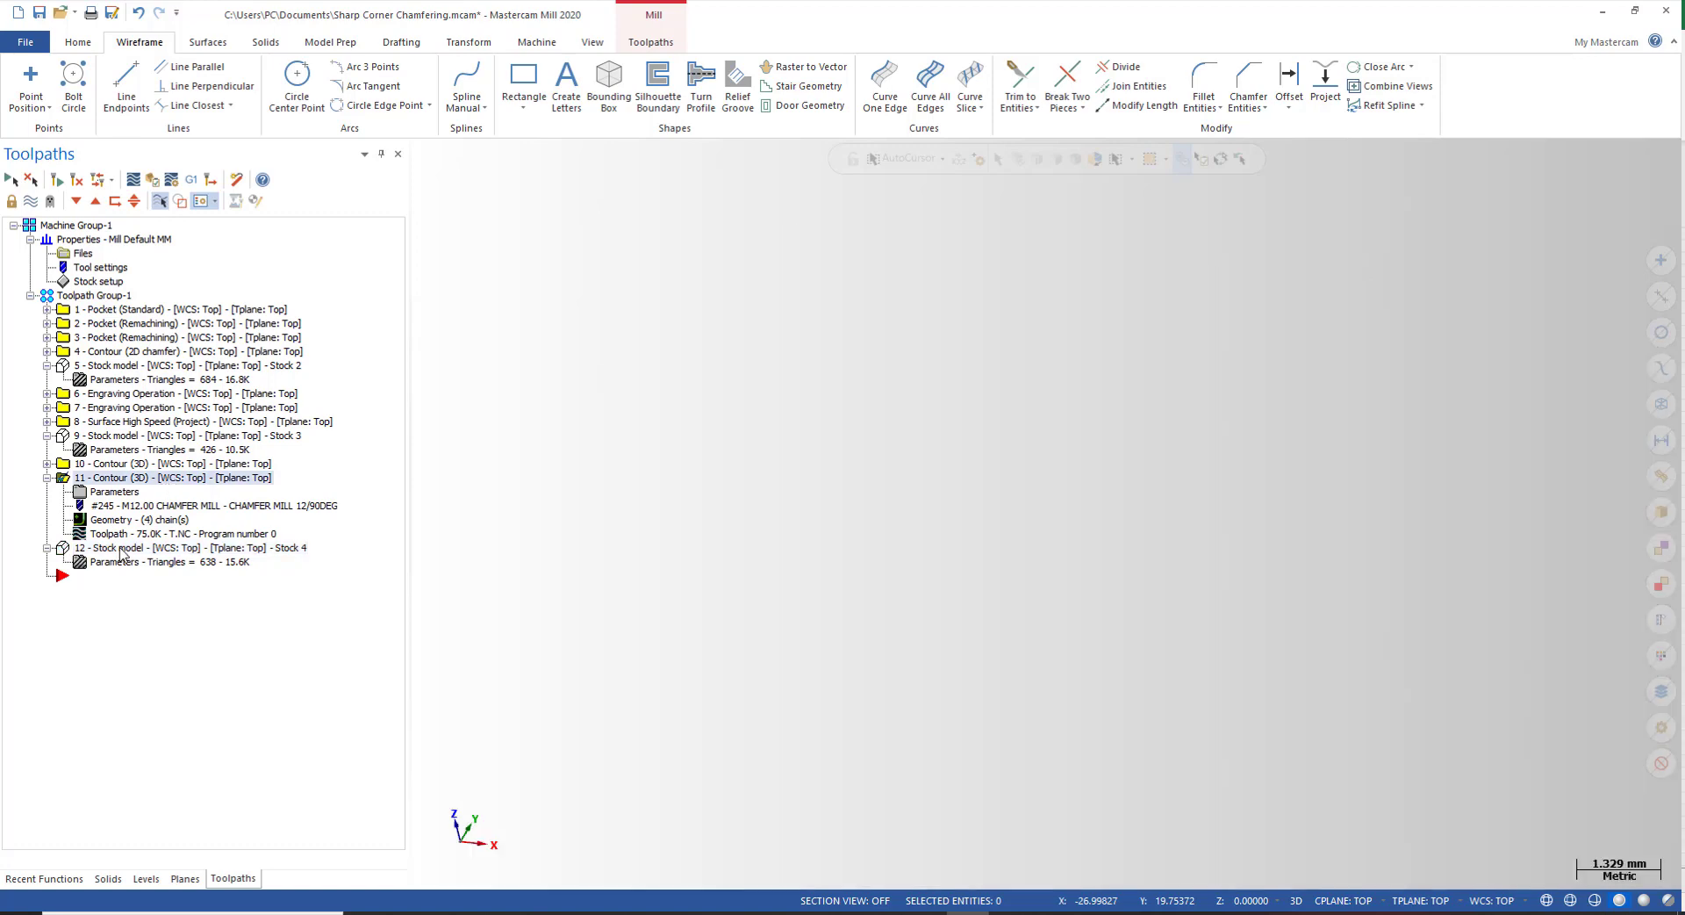
double_click(99, 562)
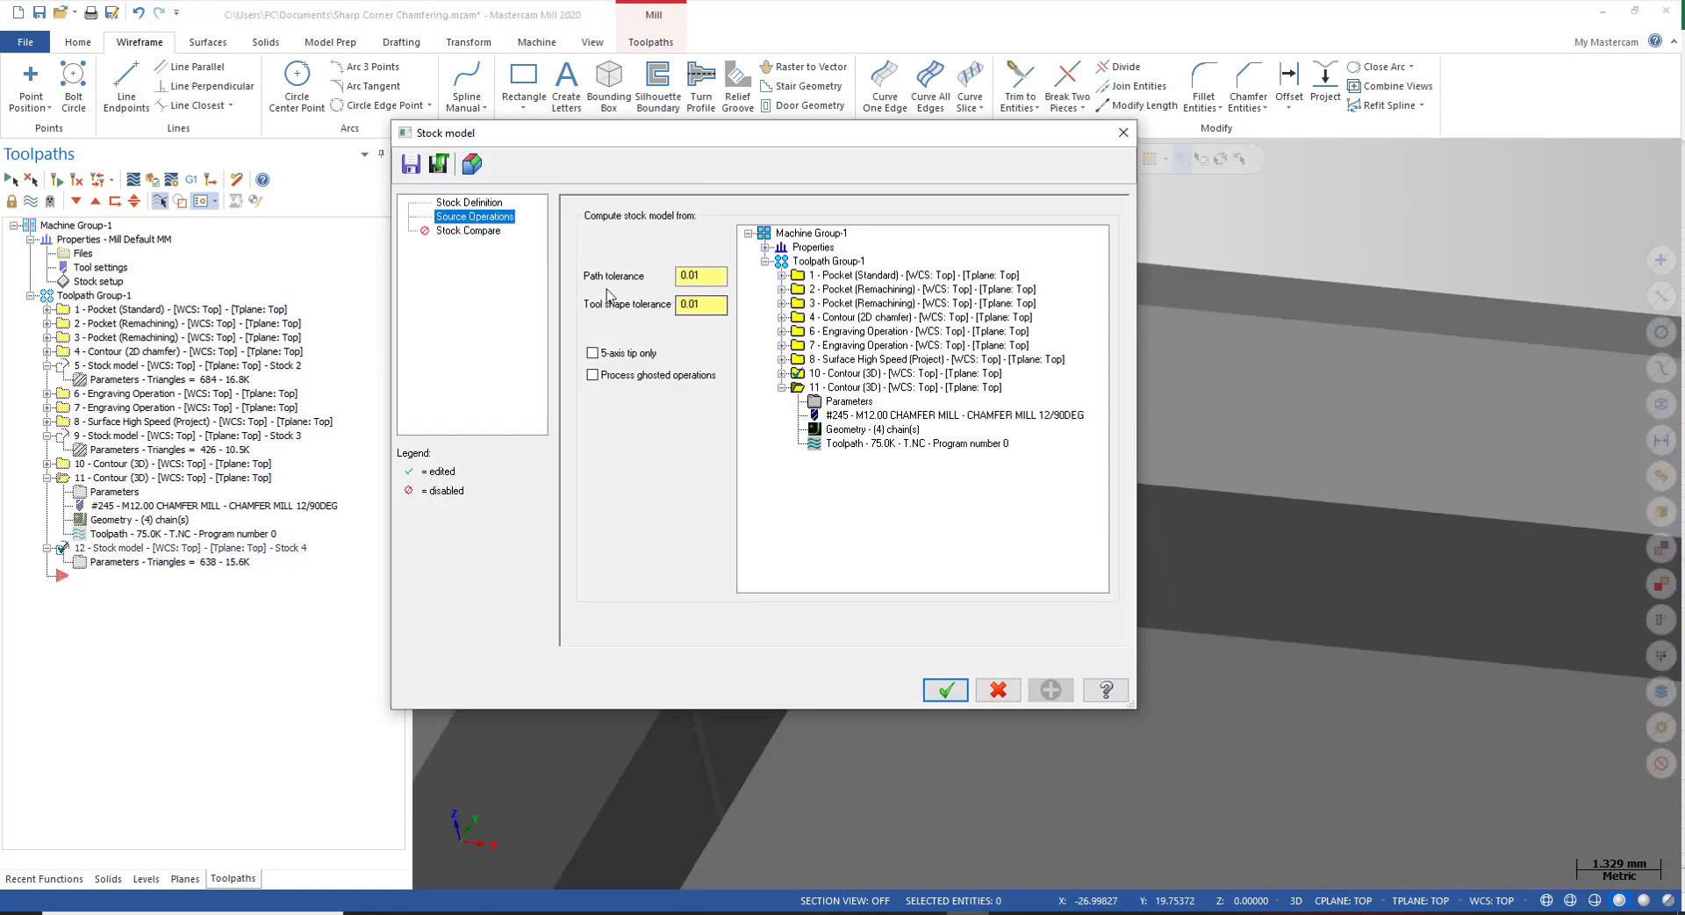
click(854, 389)
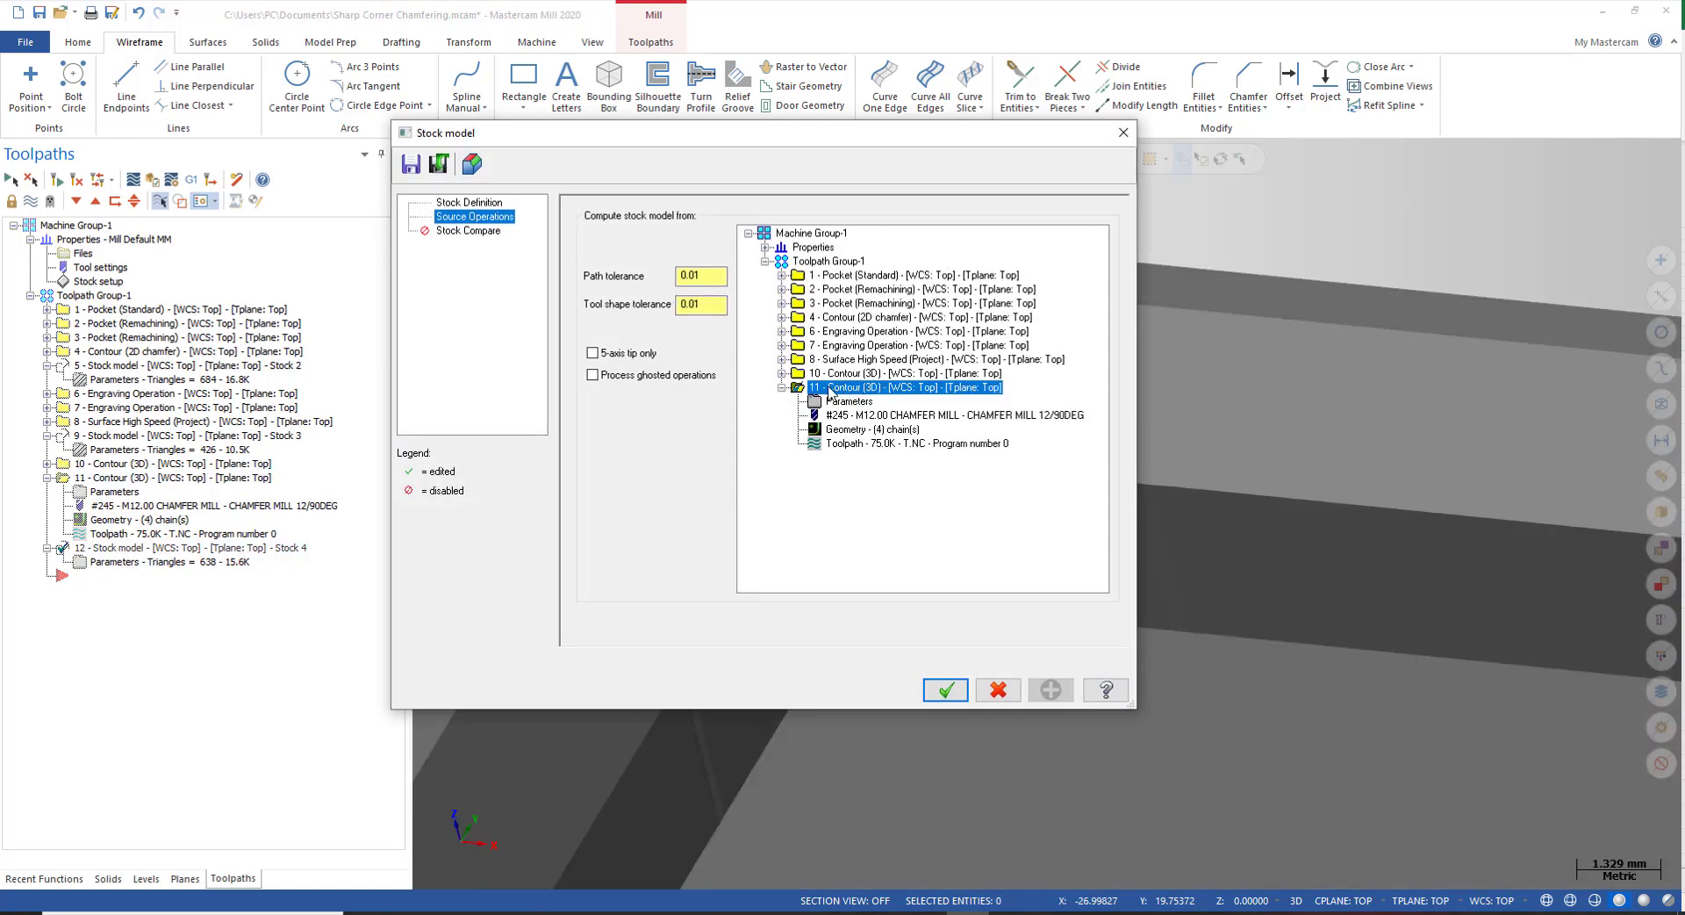
click(945, 690)
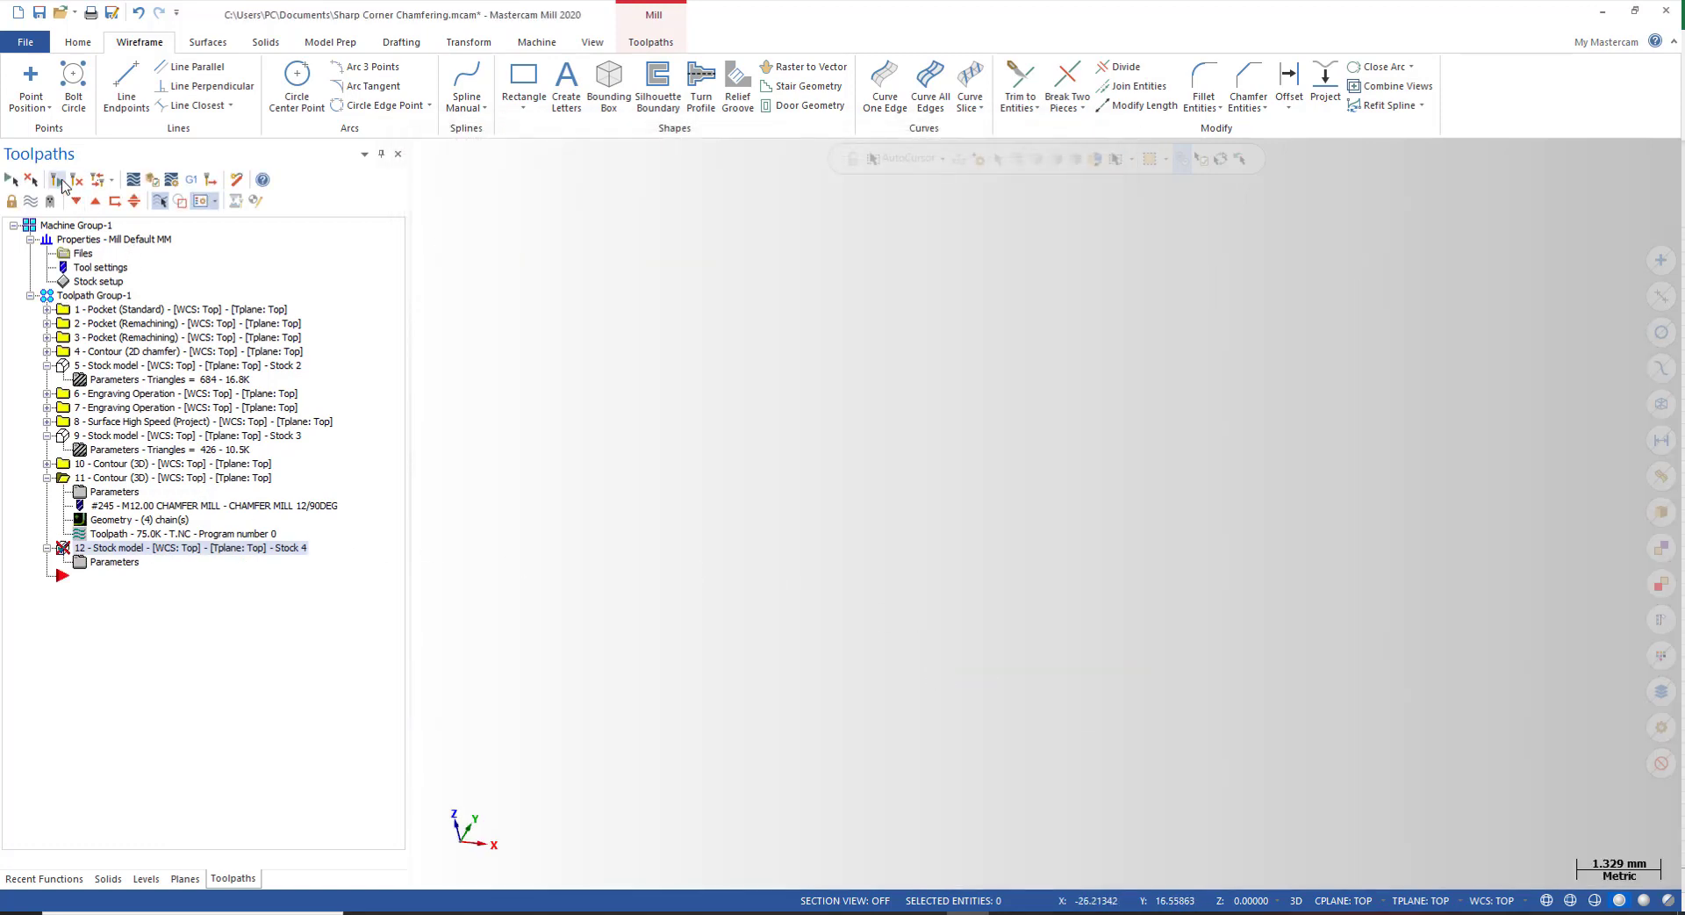
click(62, 184)
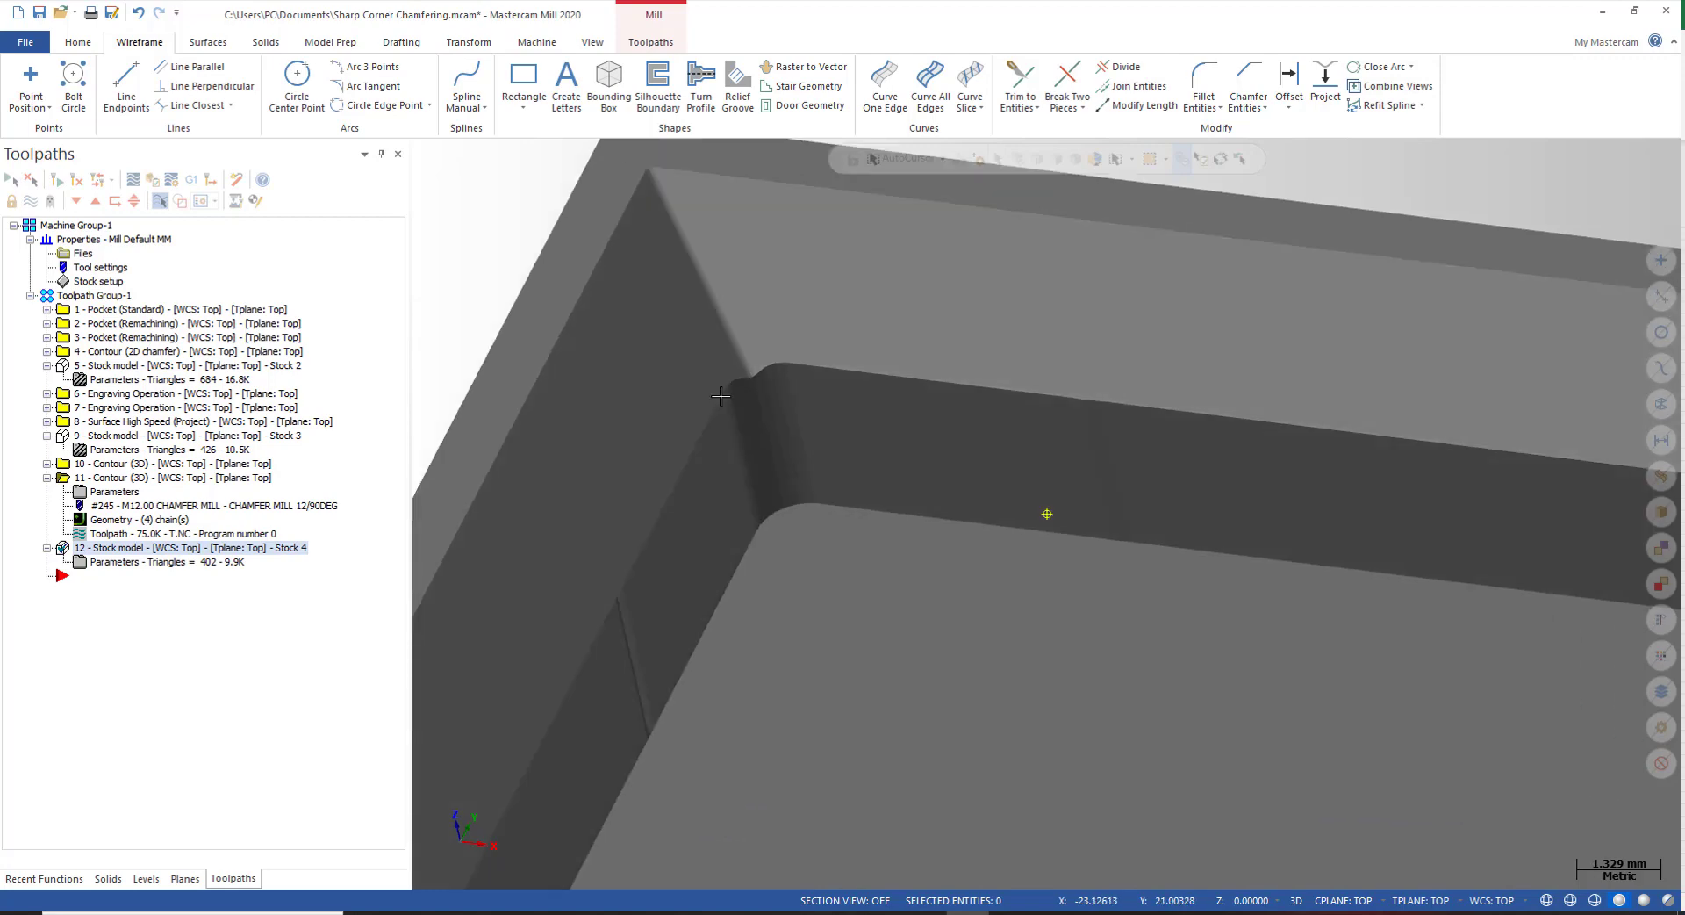
scroll(721, 397, down, 2)
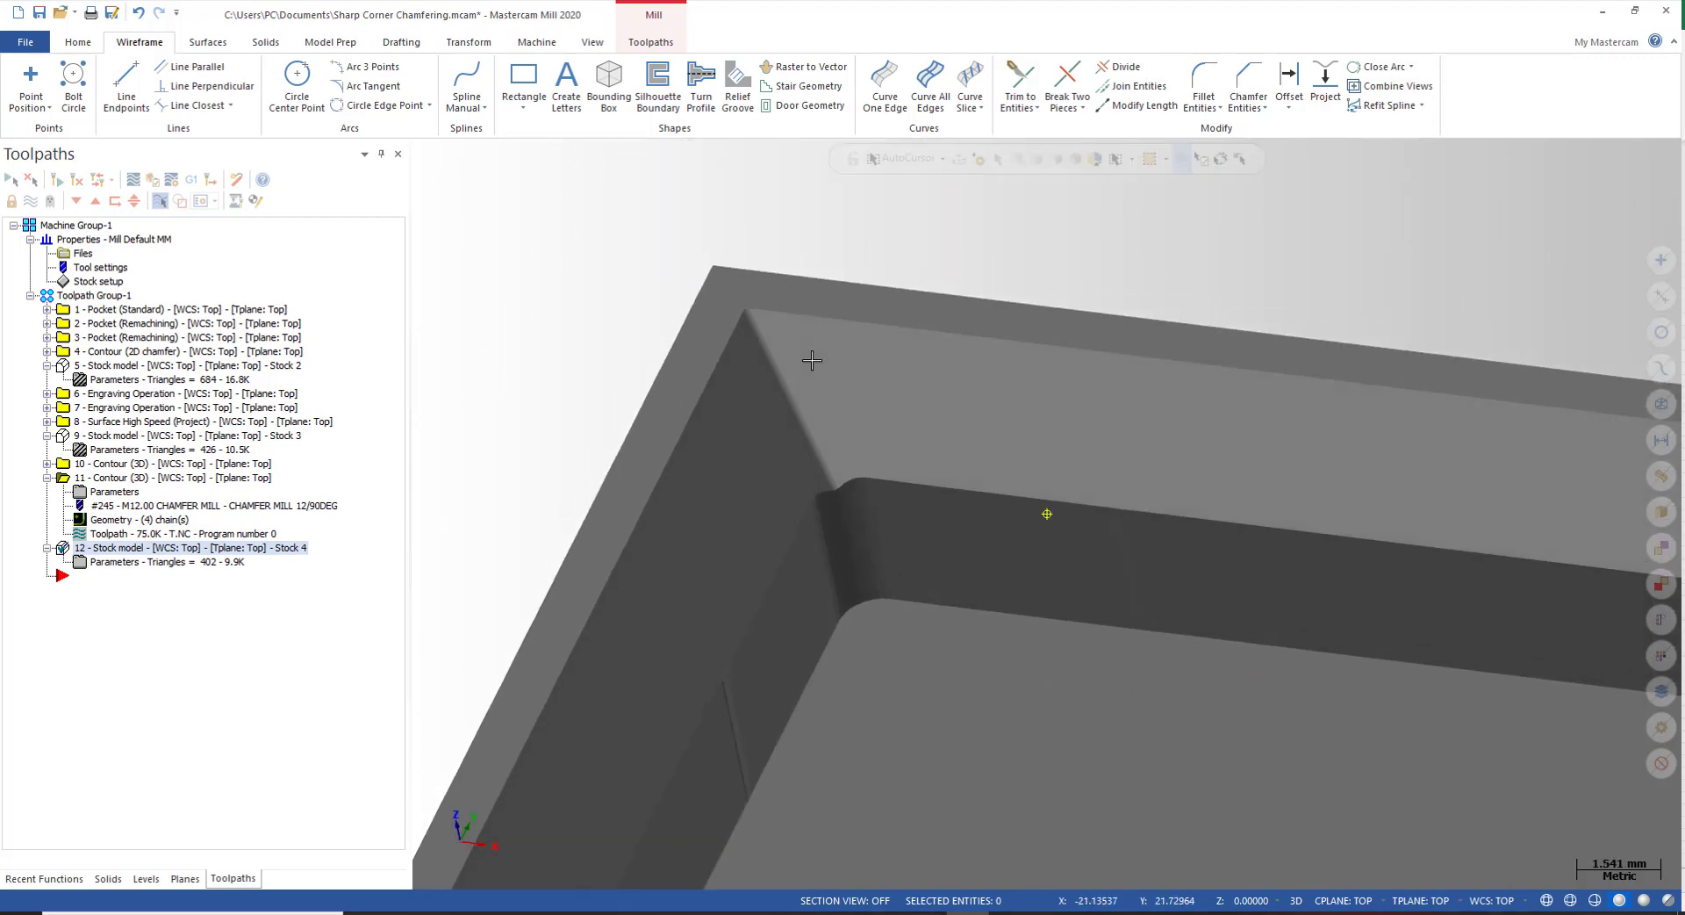
scroll(840, 352, up, 2)
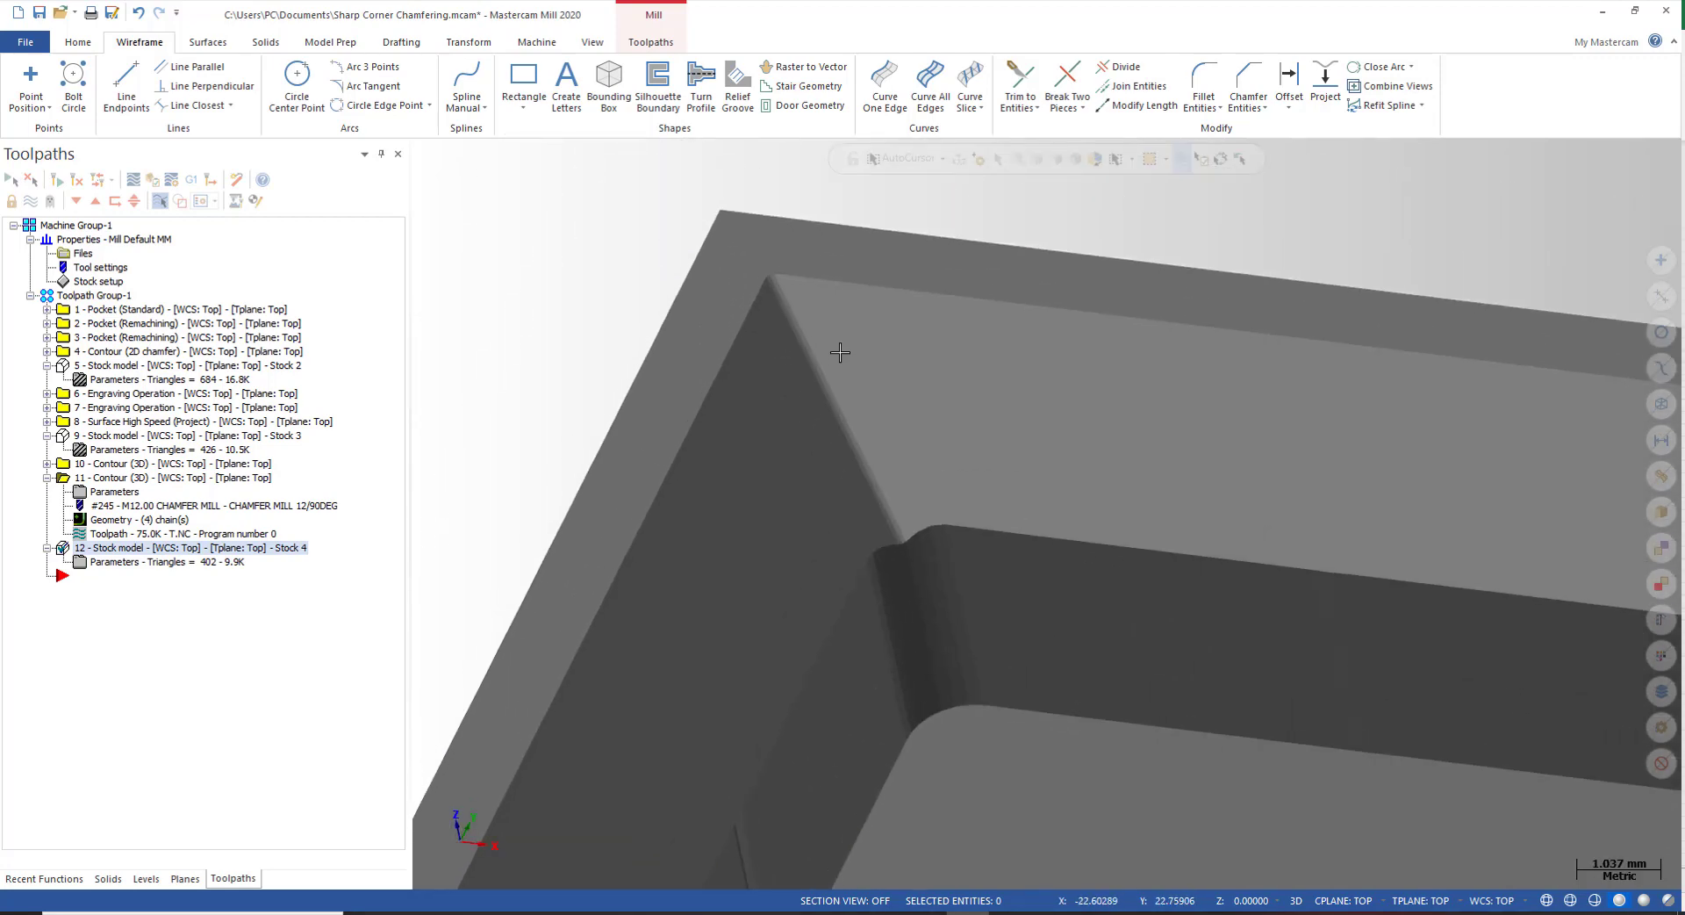
click(136, 477)
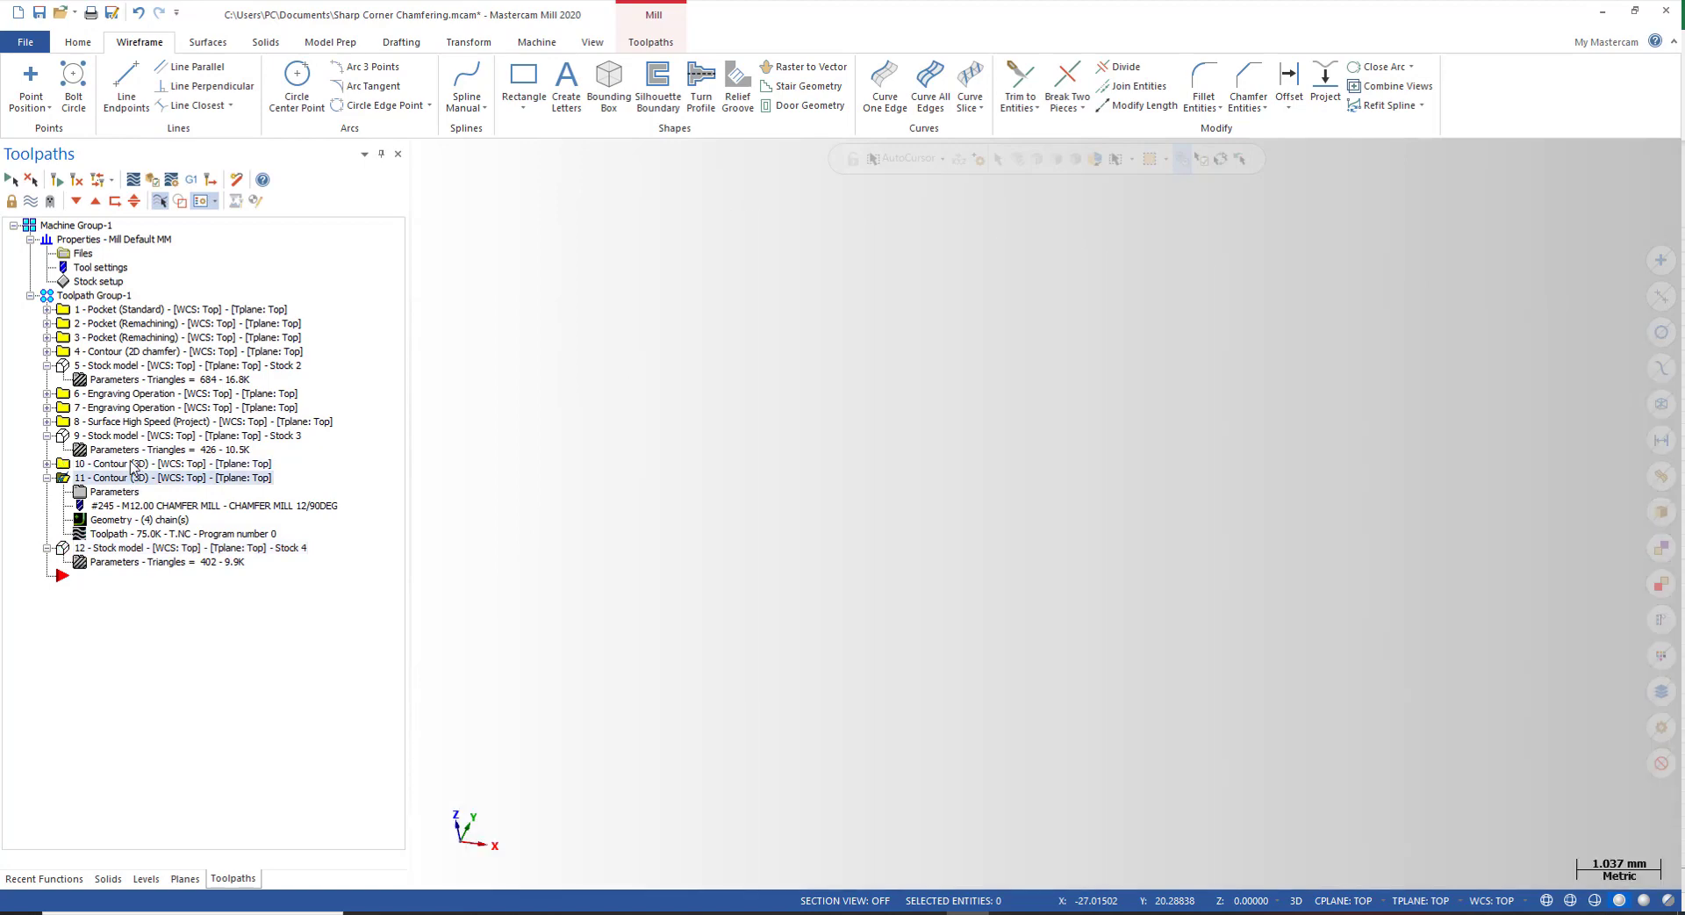
Check the tip diameter of the 12 mm chamfer mill used in 3D contour operation 11 without changing the tool
click(136, 465)
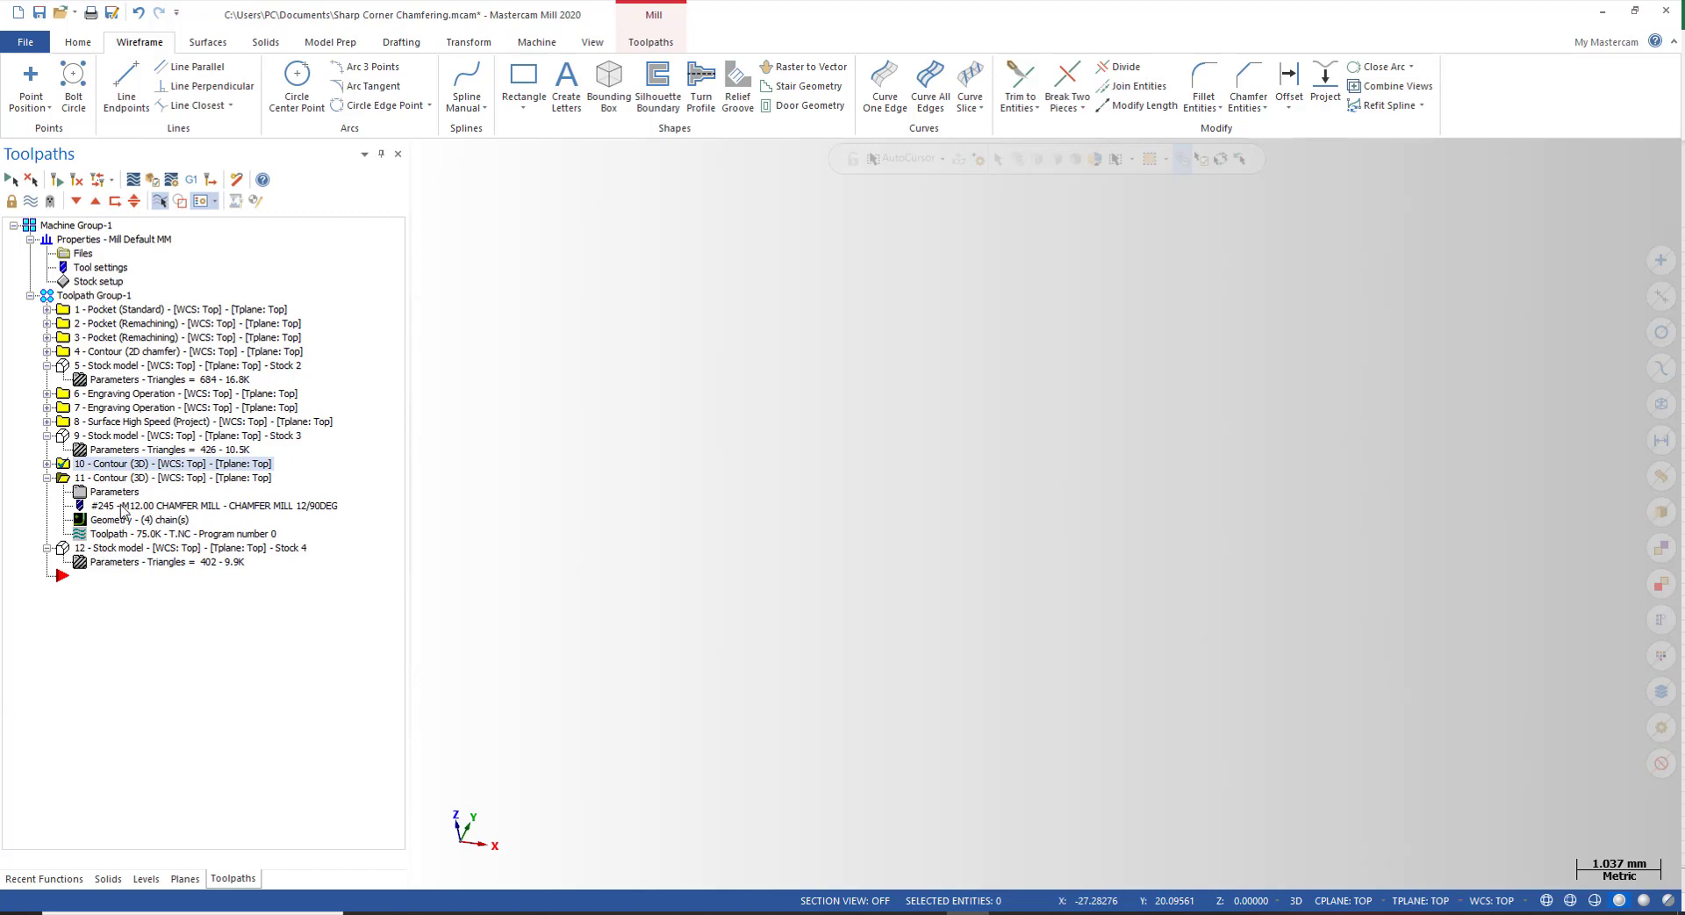
double_click(172, 507)
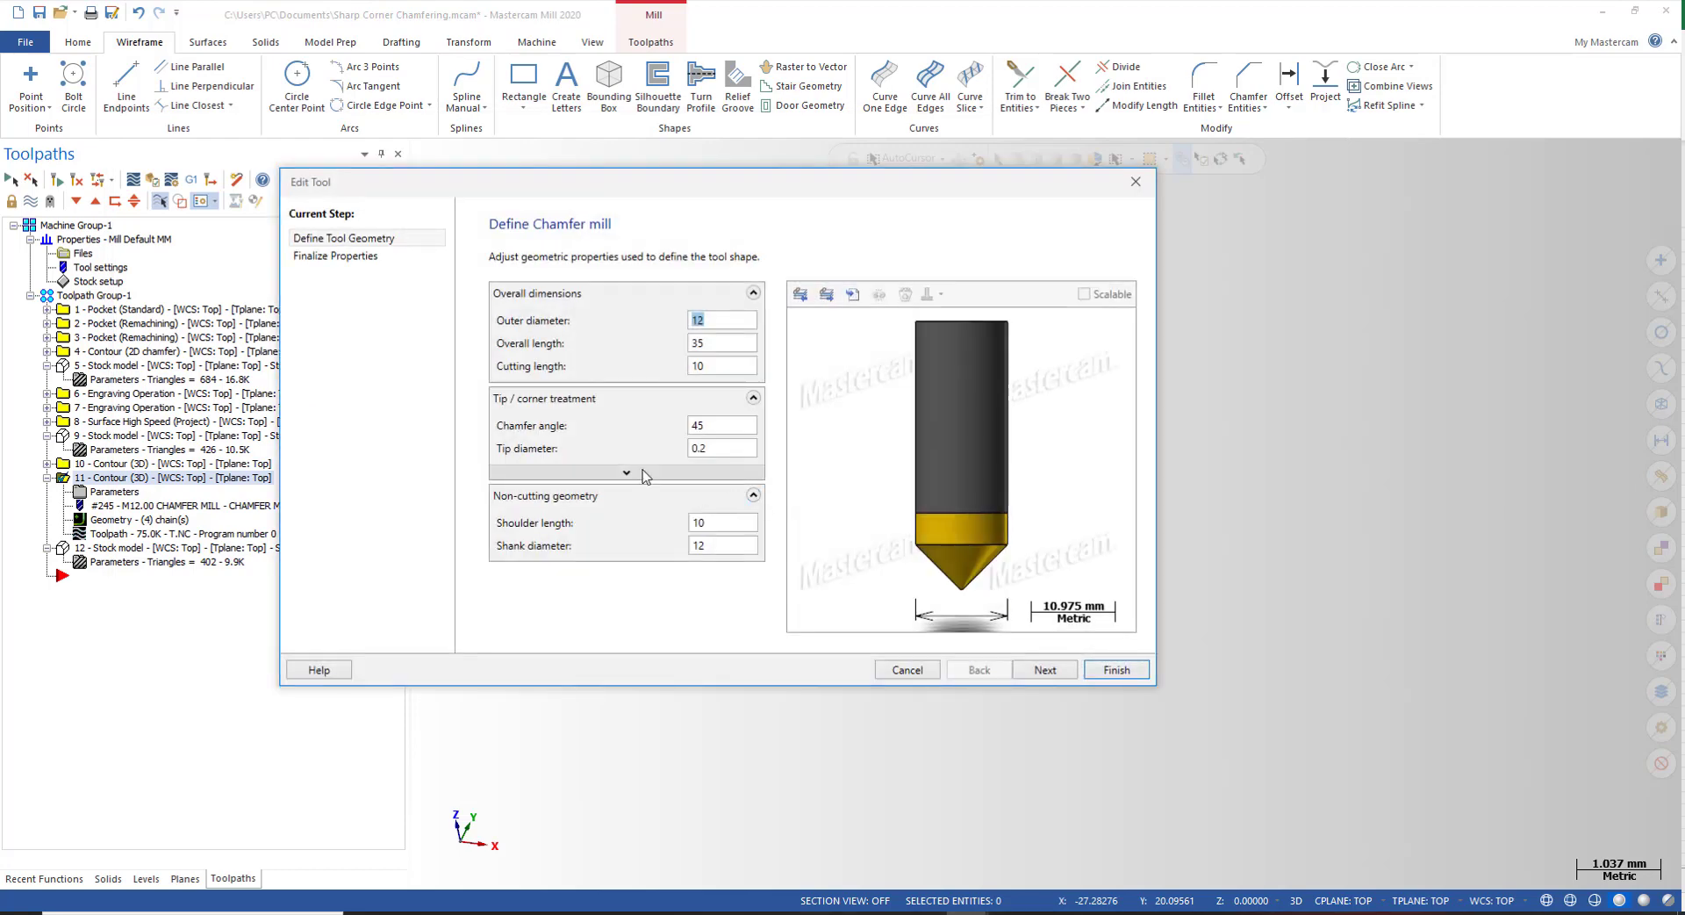
click(717, 448)
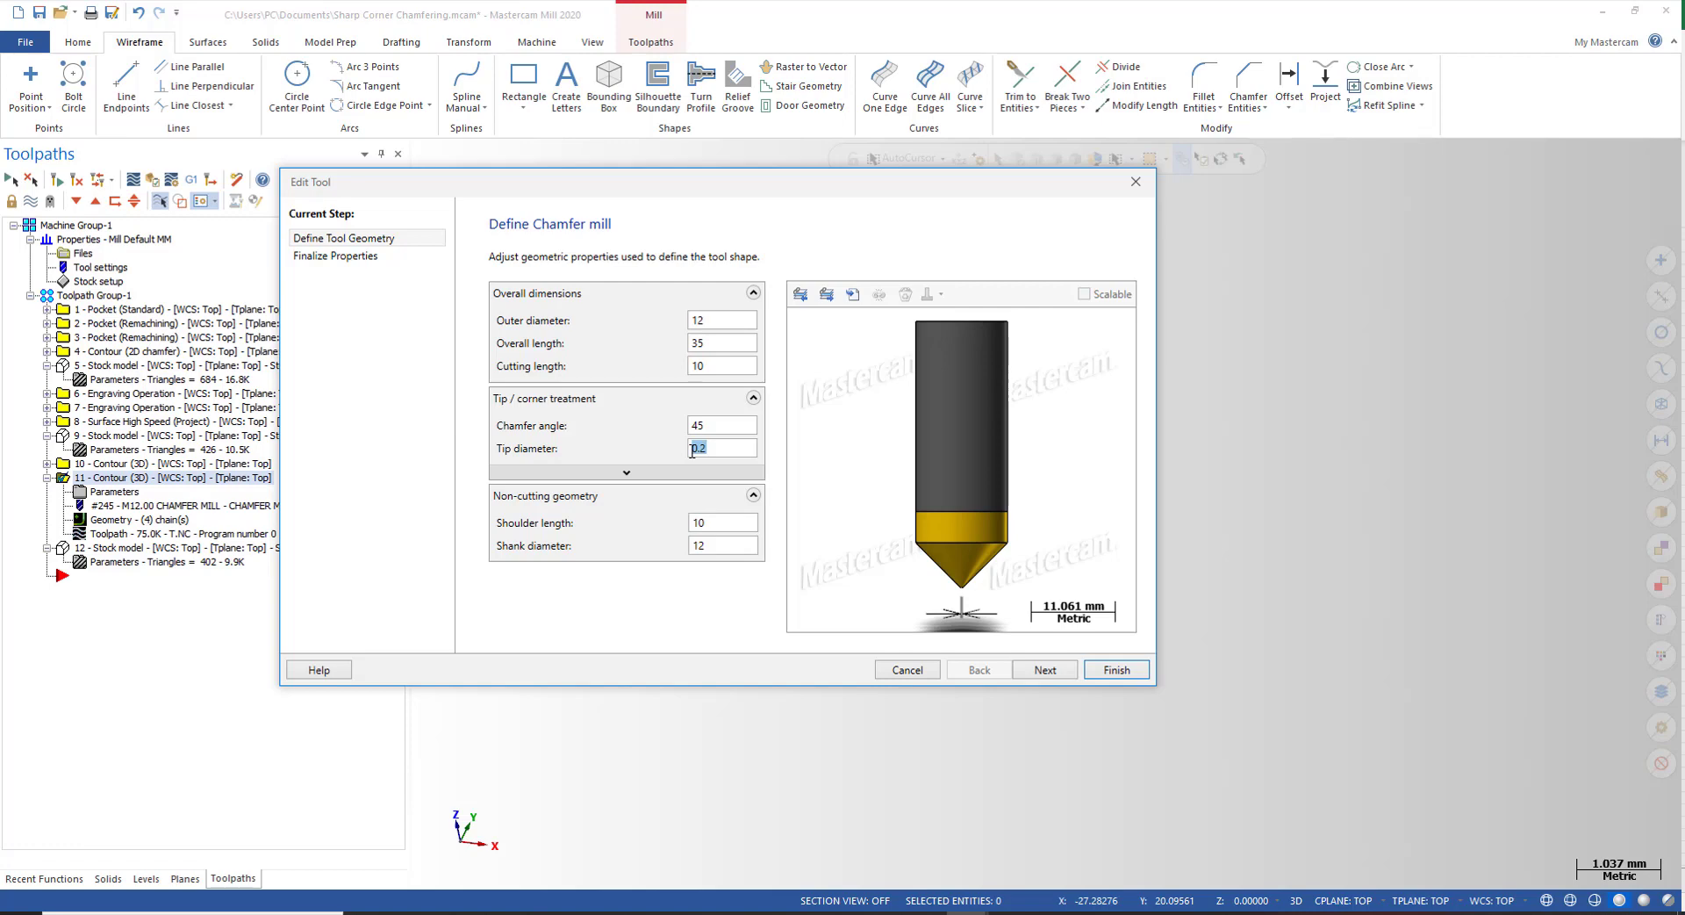
key(Return)
click(187, 507)
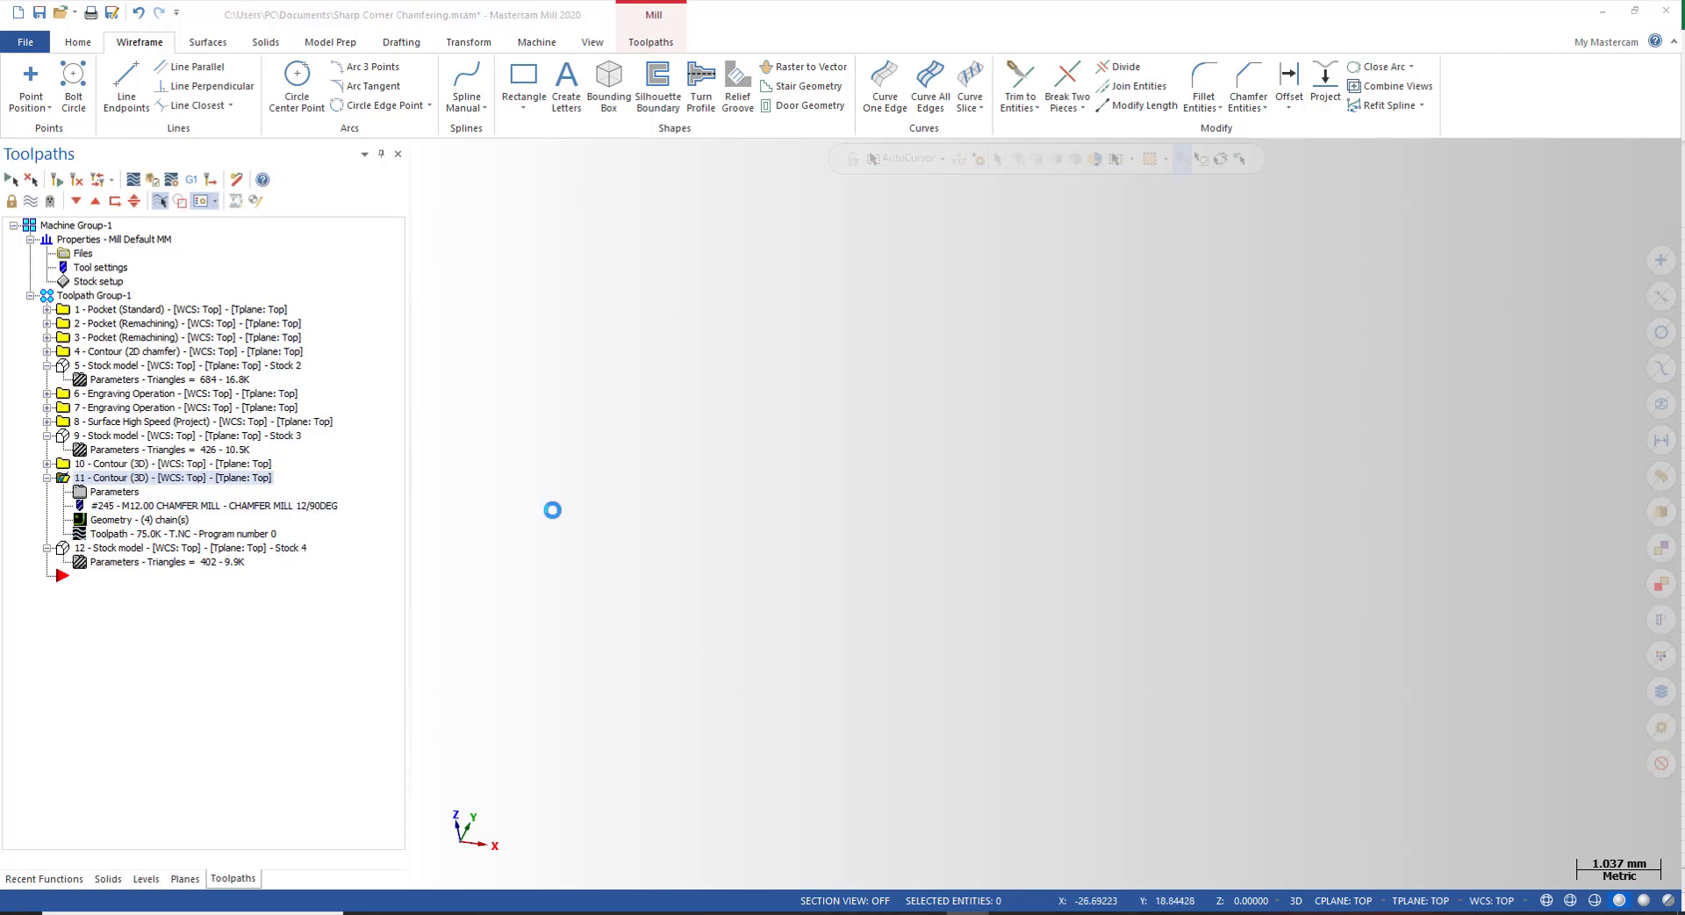
drag(717, 449, 678, 448)
key(Escape)
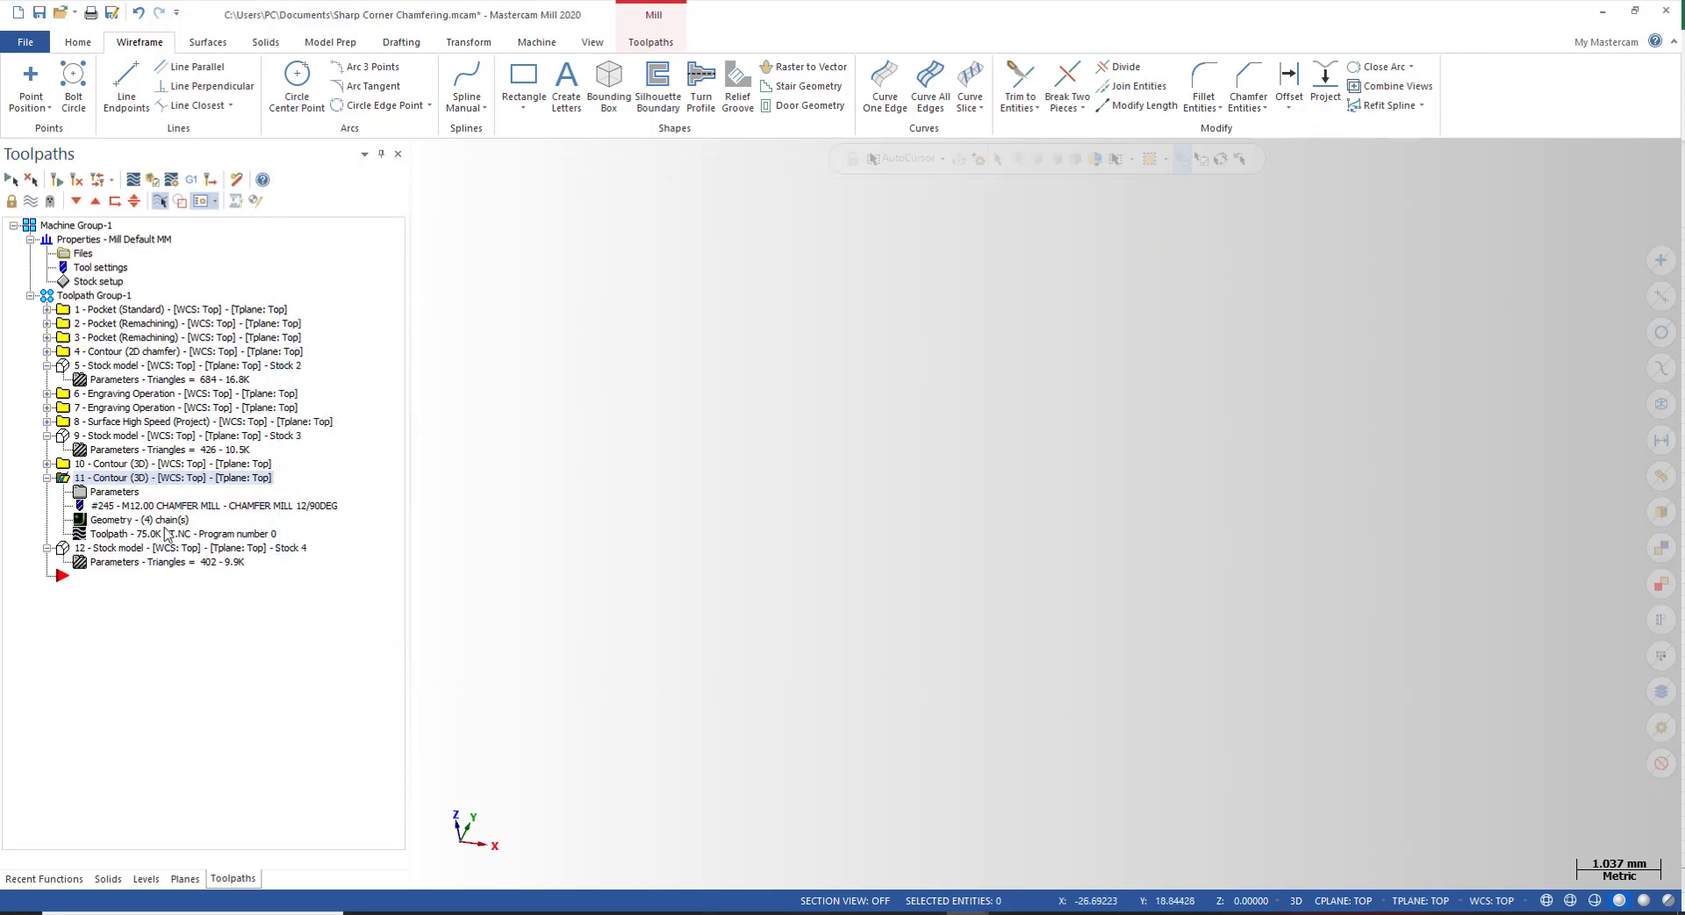
Review the linking depth and the stock to leave on floors in 3D contour operation 11, leaving its parameters unchanged
click(112, 491)
click(475, 343)
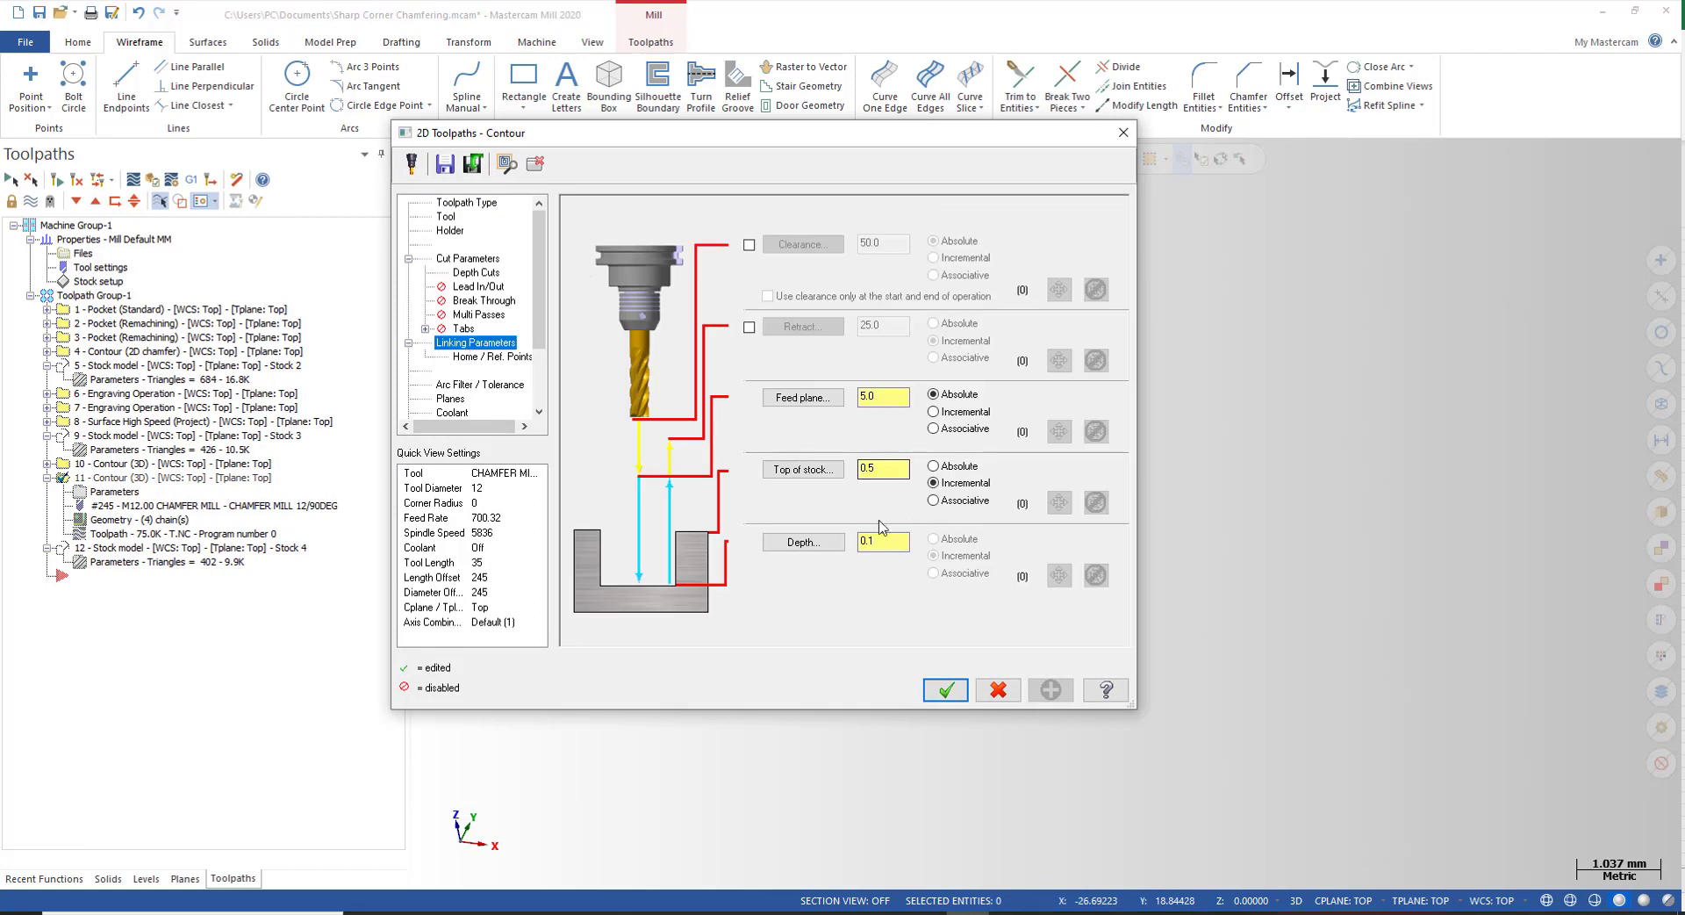
drag(887, 541, 851, 542)
click(479, 273)
click(468, 259)
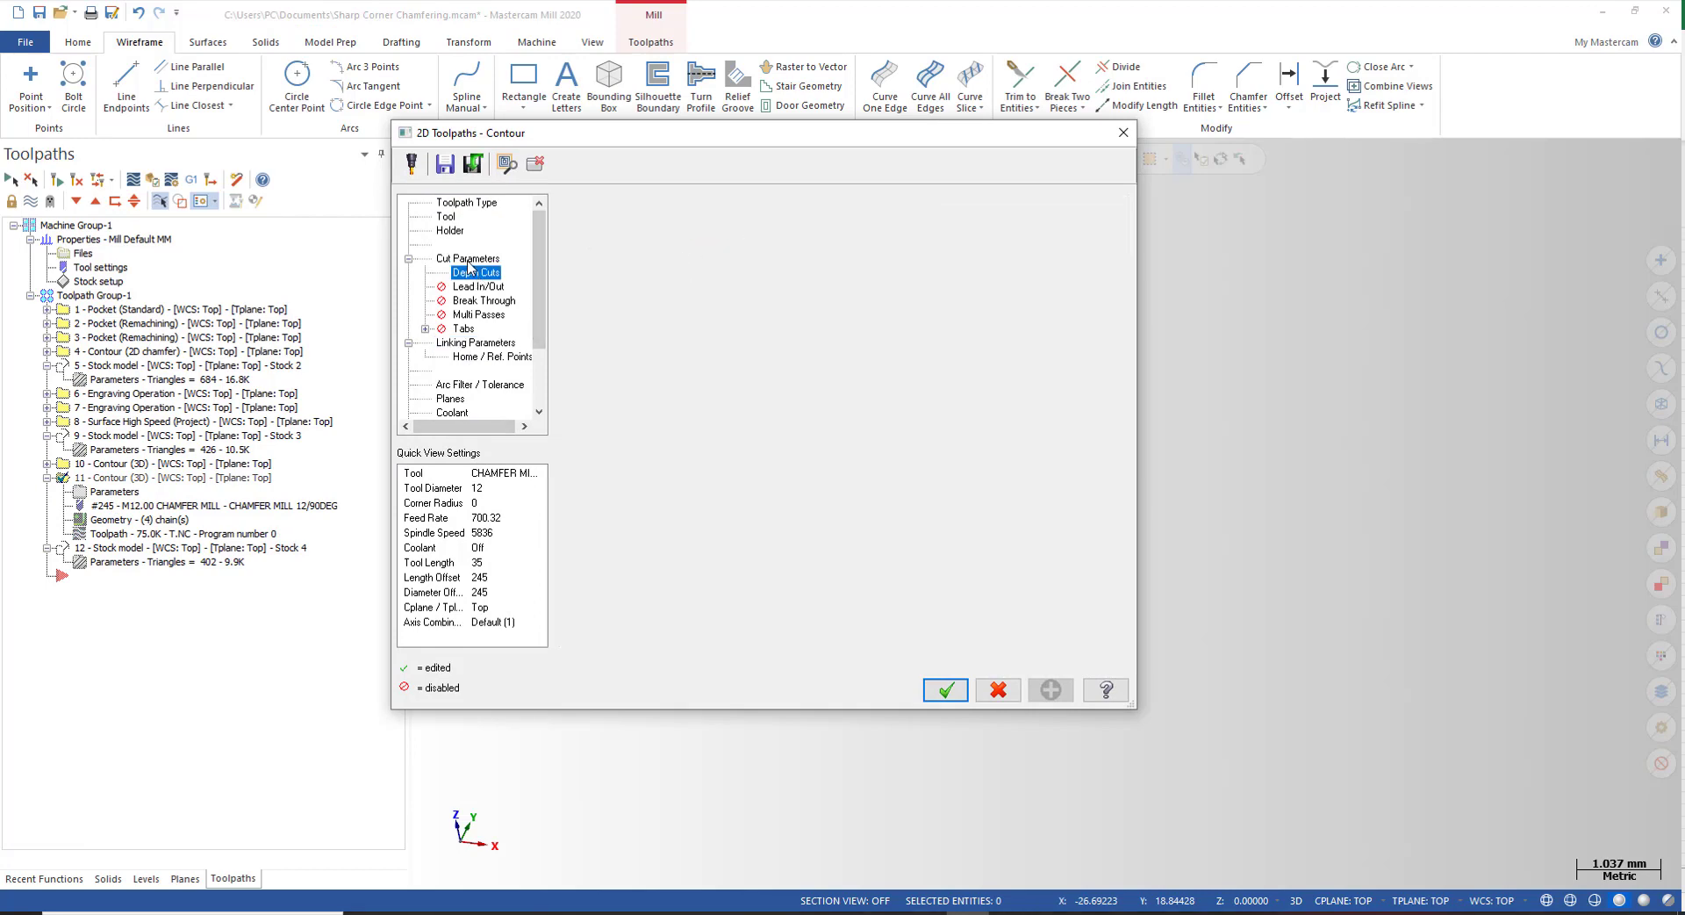
drag(751, 582, 704, 583)
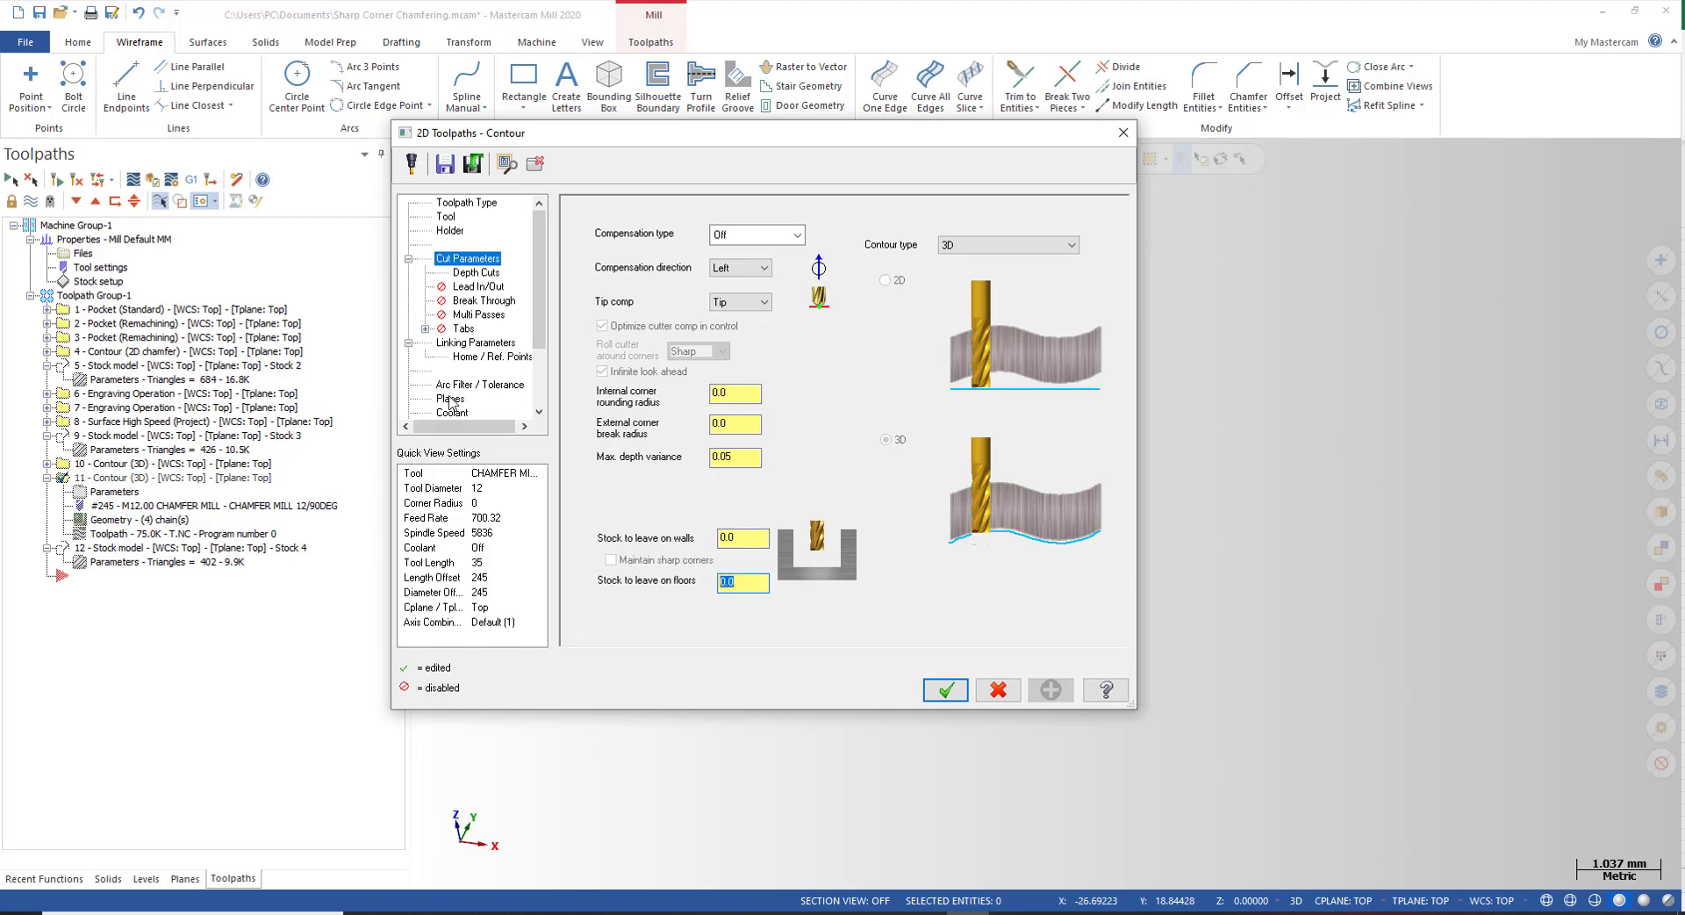
click(475, 342)
click(1124, 133)
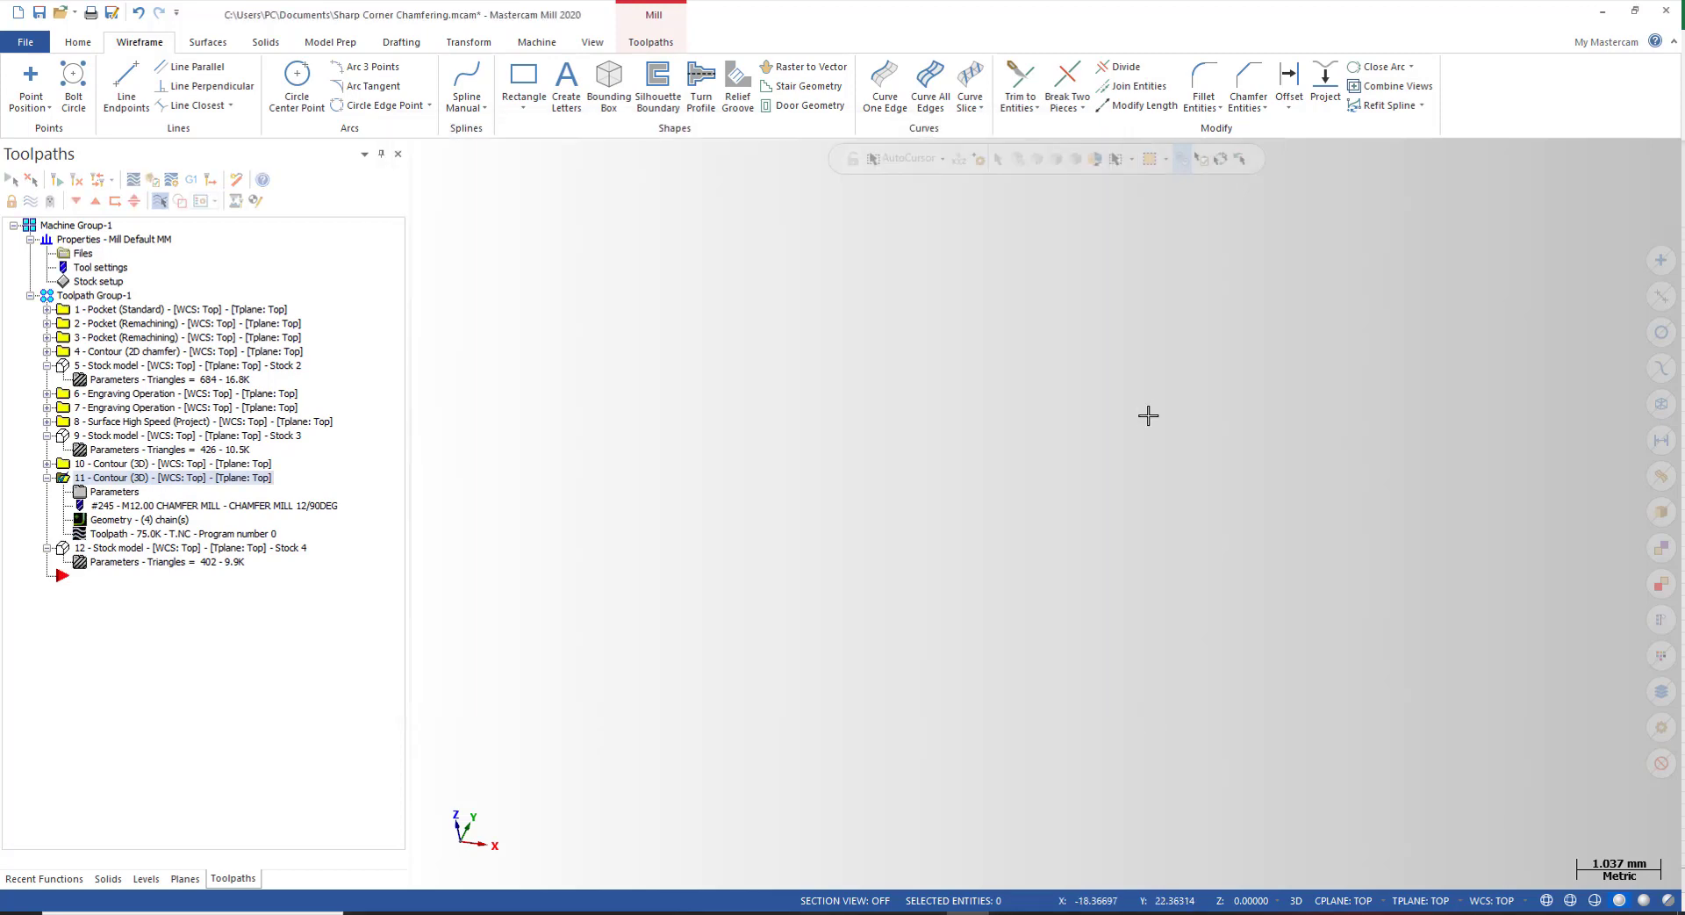
Make the part level visible again and return to the toolpath operations
scroll(1148, 415, down, 2)
click(101, 309)
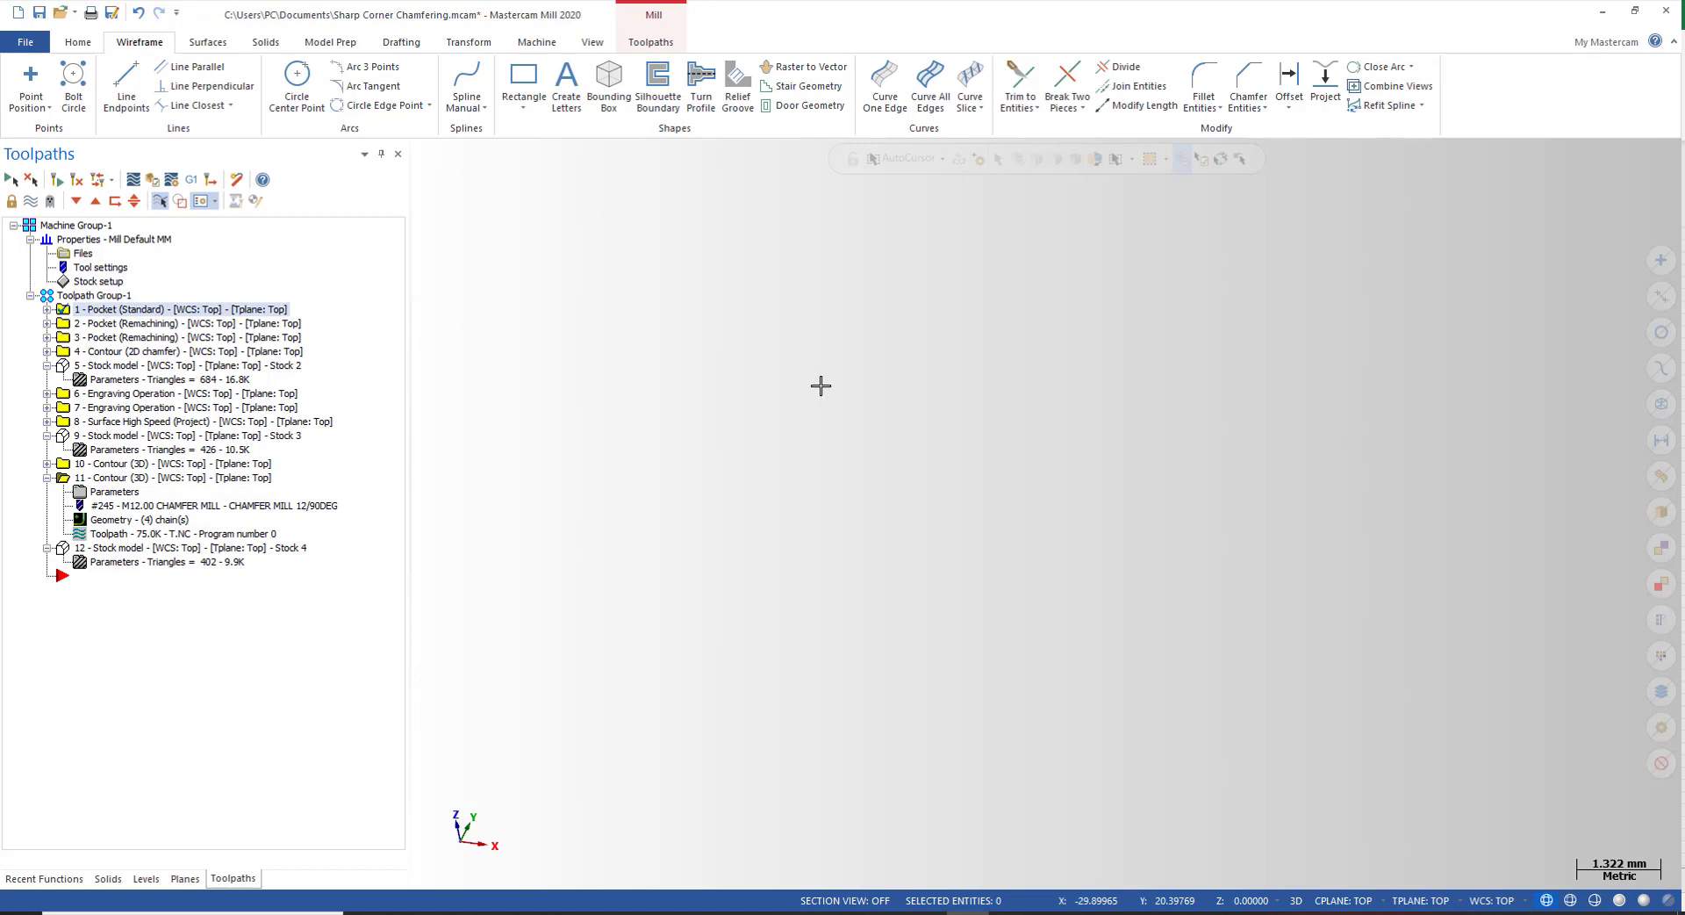
key(alt)
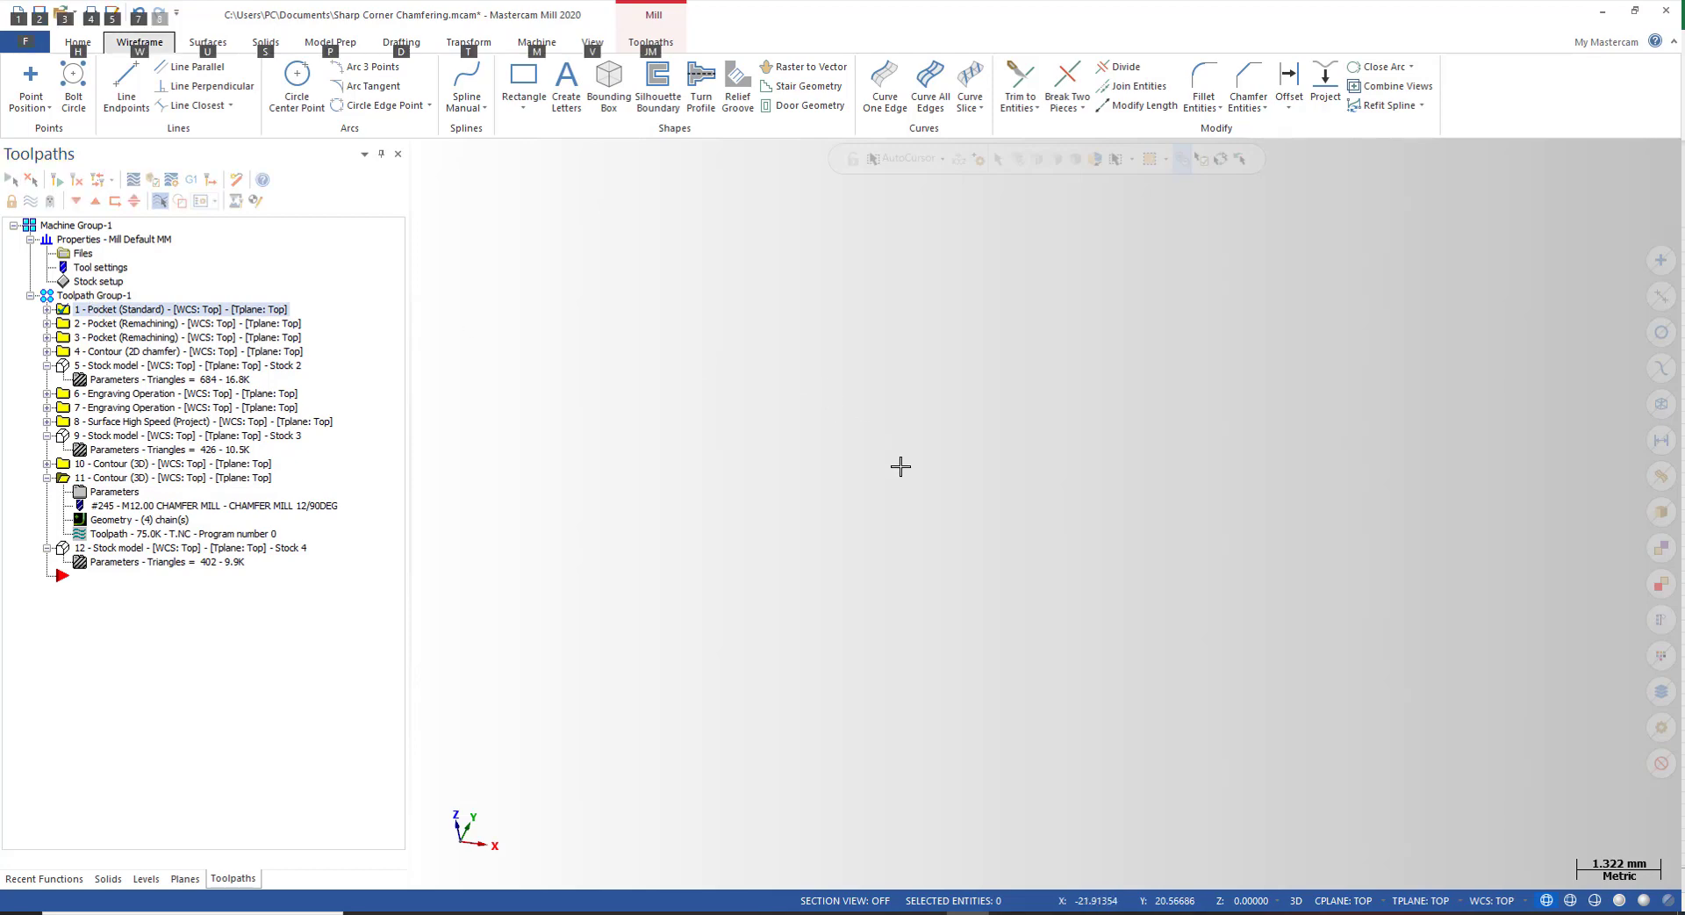
key(alt)
click(146, 878)
click(77, 225)
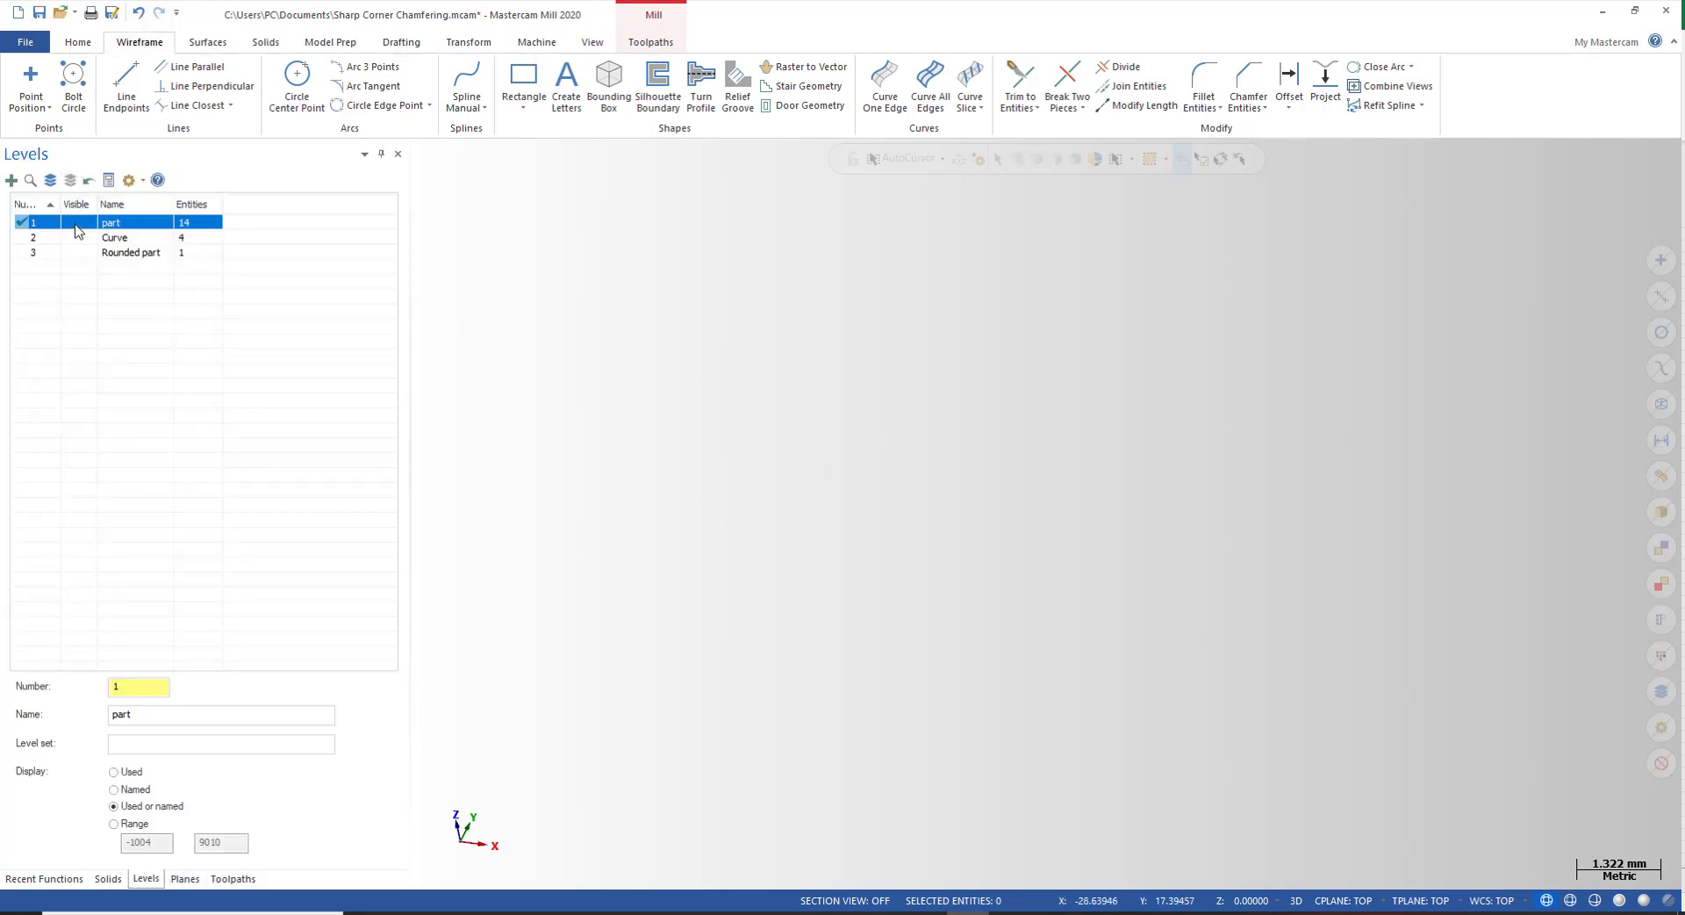
click(232, 878)
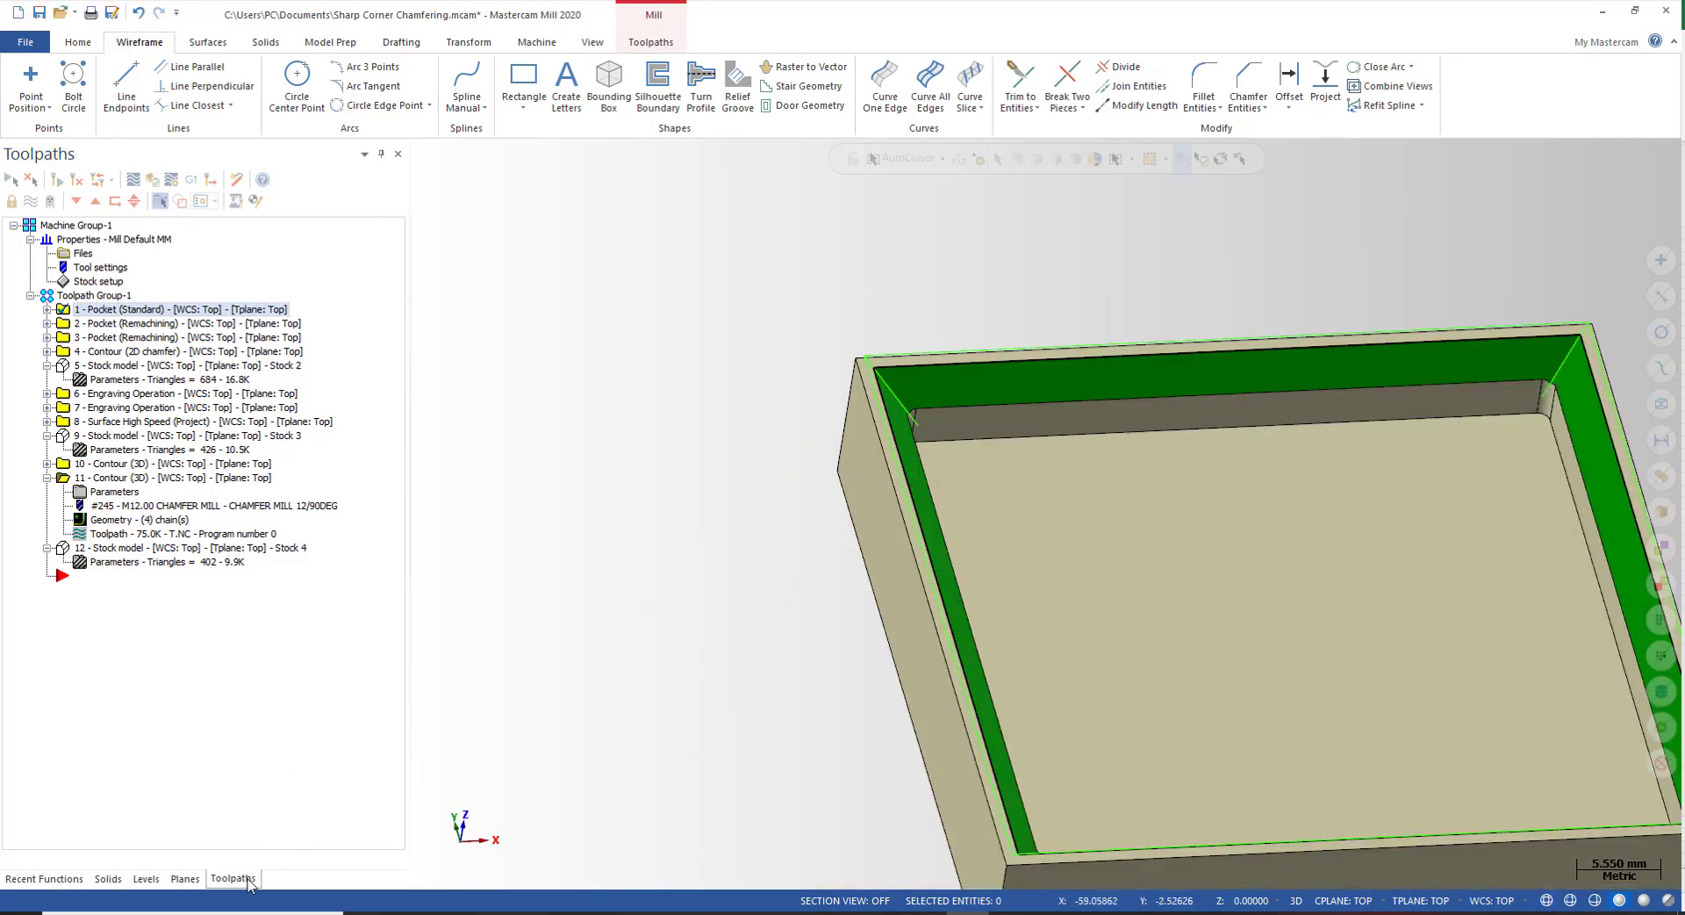
click(248, 879)
shift+click(91, 353)
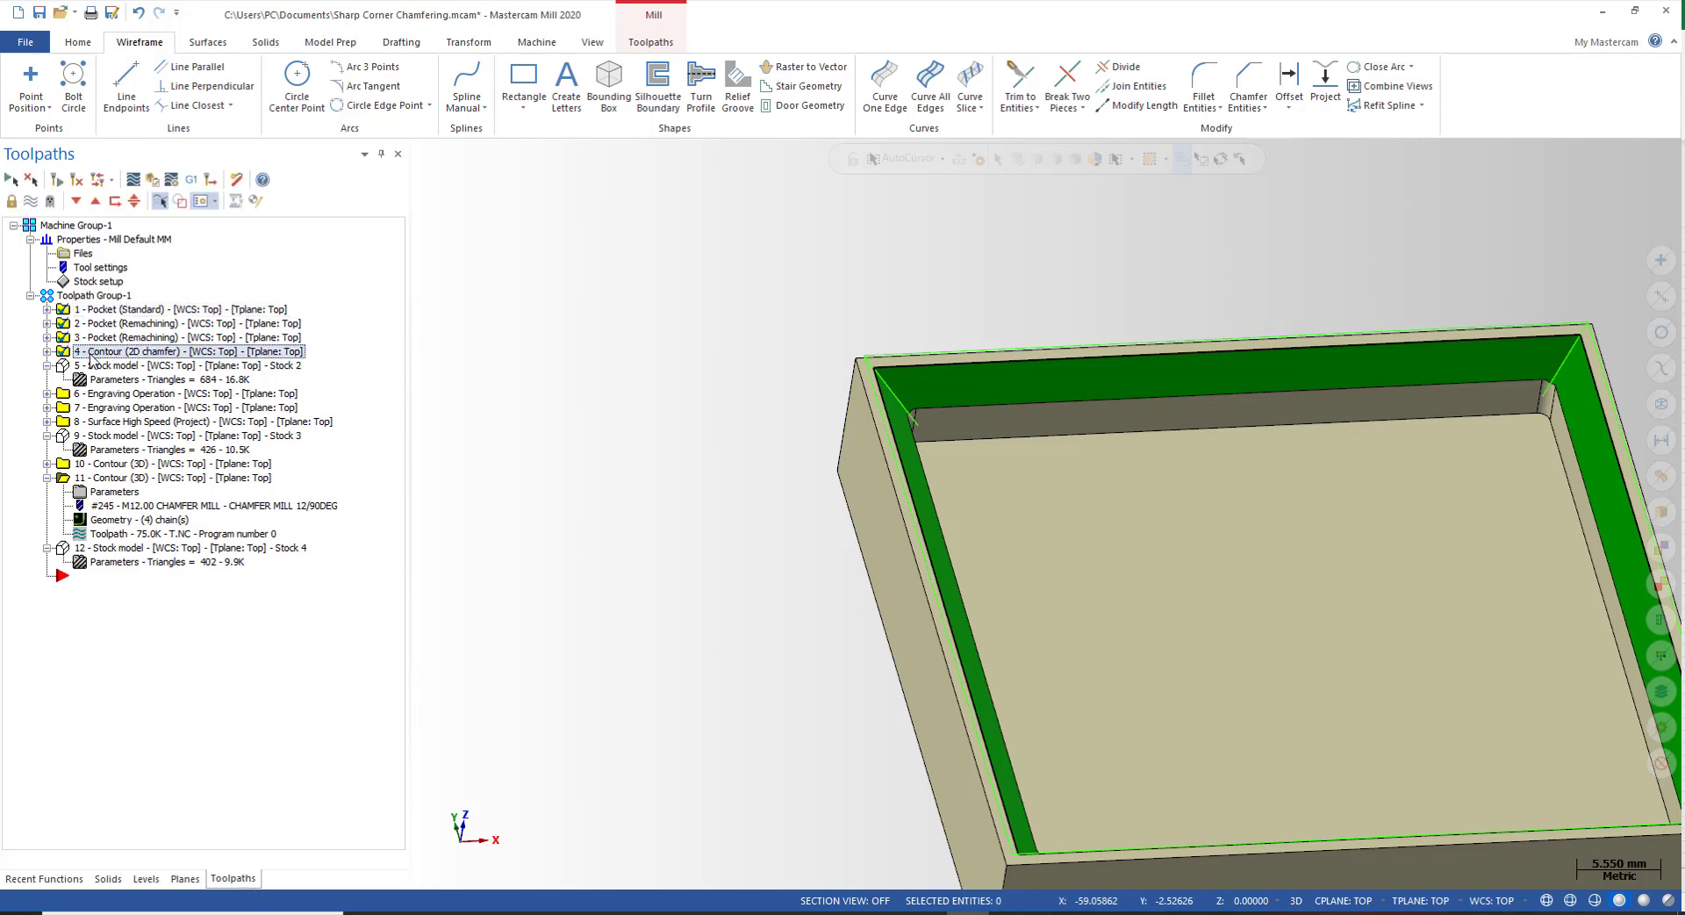
ctrl+click(117, 408)
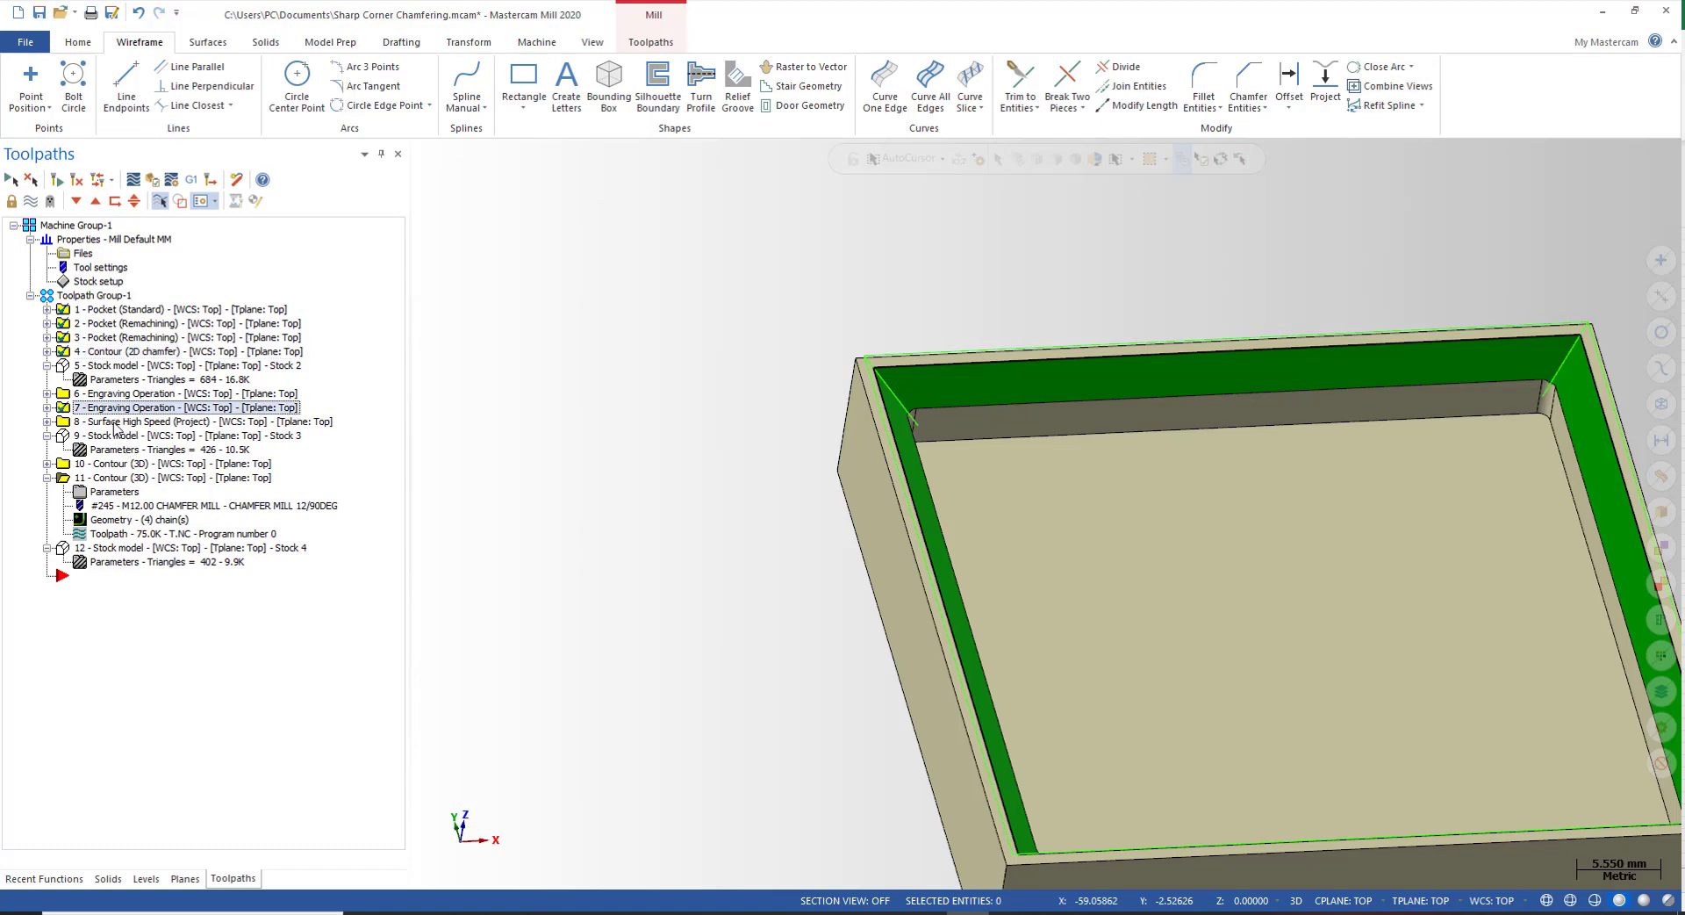
ctrl+click(109, 422)
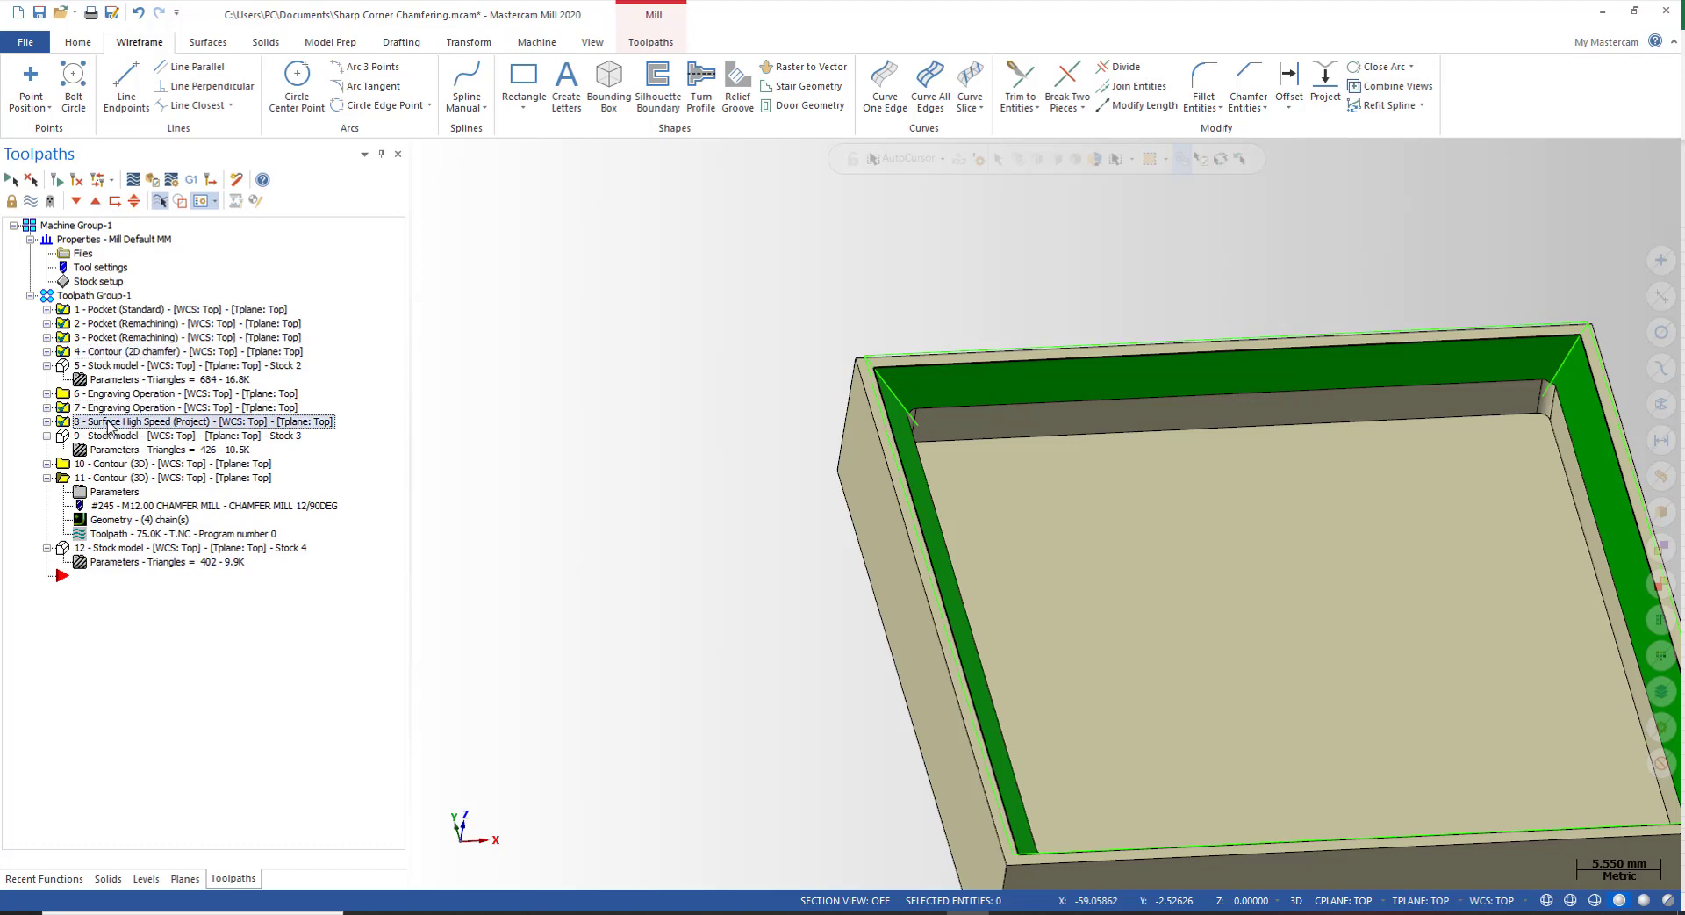
click(188, 424)
click(180, 408)
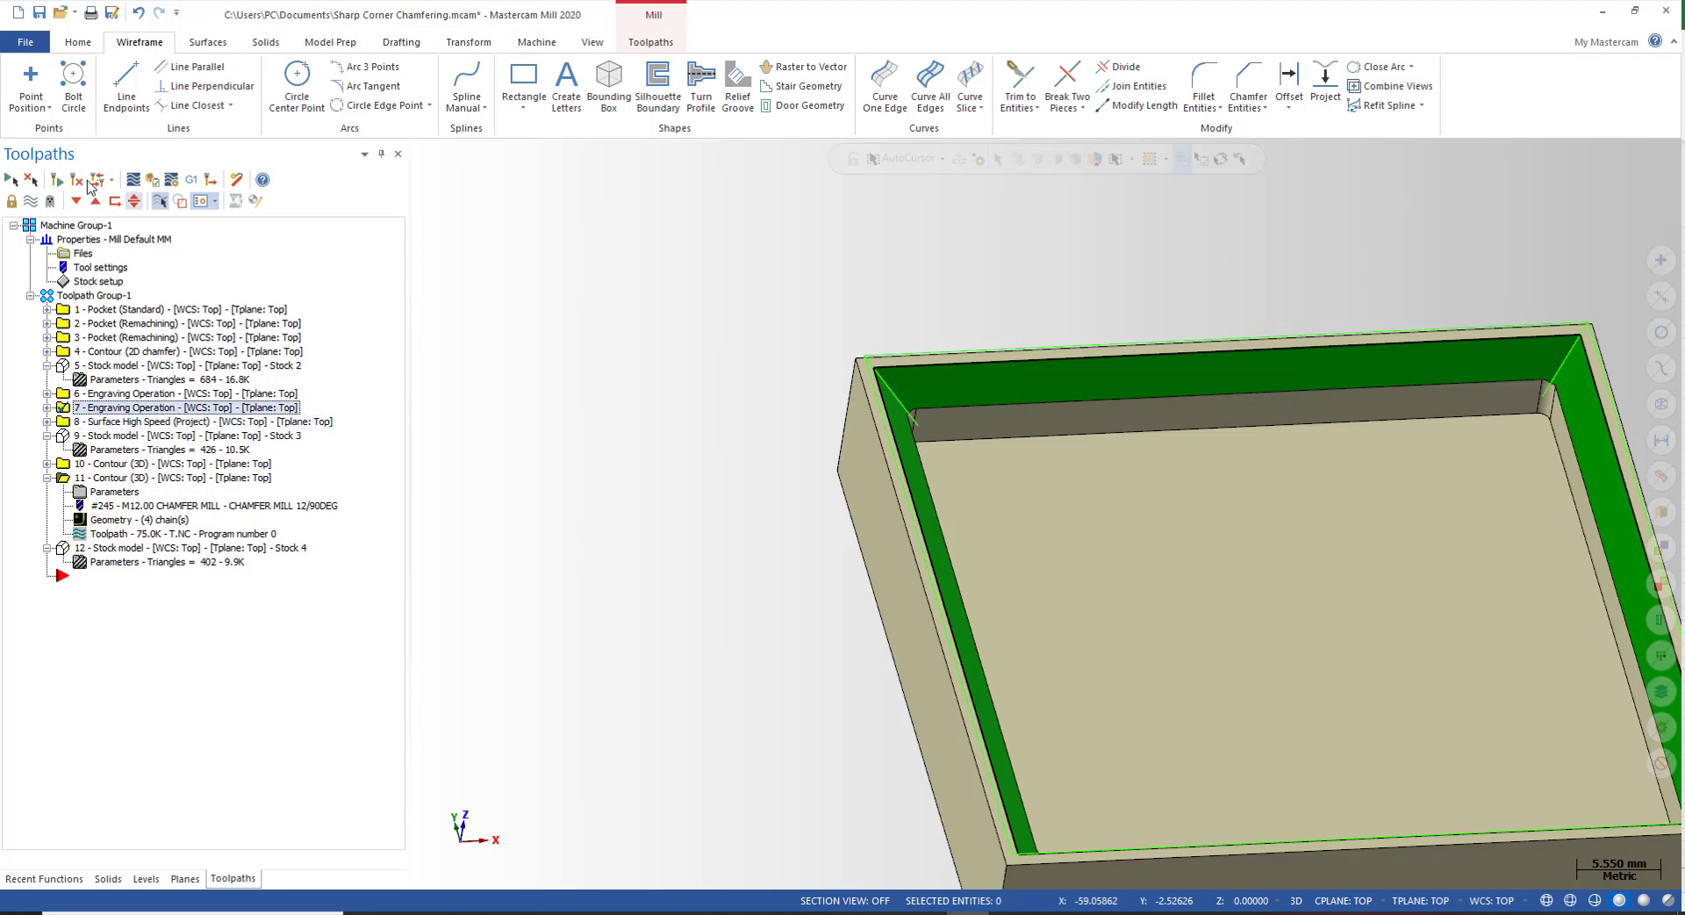
Open pocket operations 1 to 3, 2D chamfer contour 4 and Surface High Speed (Project) operation 8 in Verify, and hide the workpiece
click(127, 424)
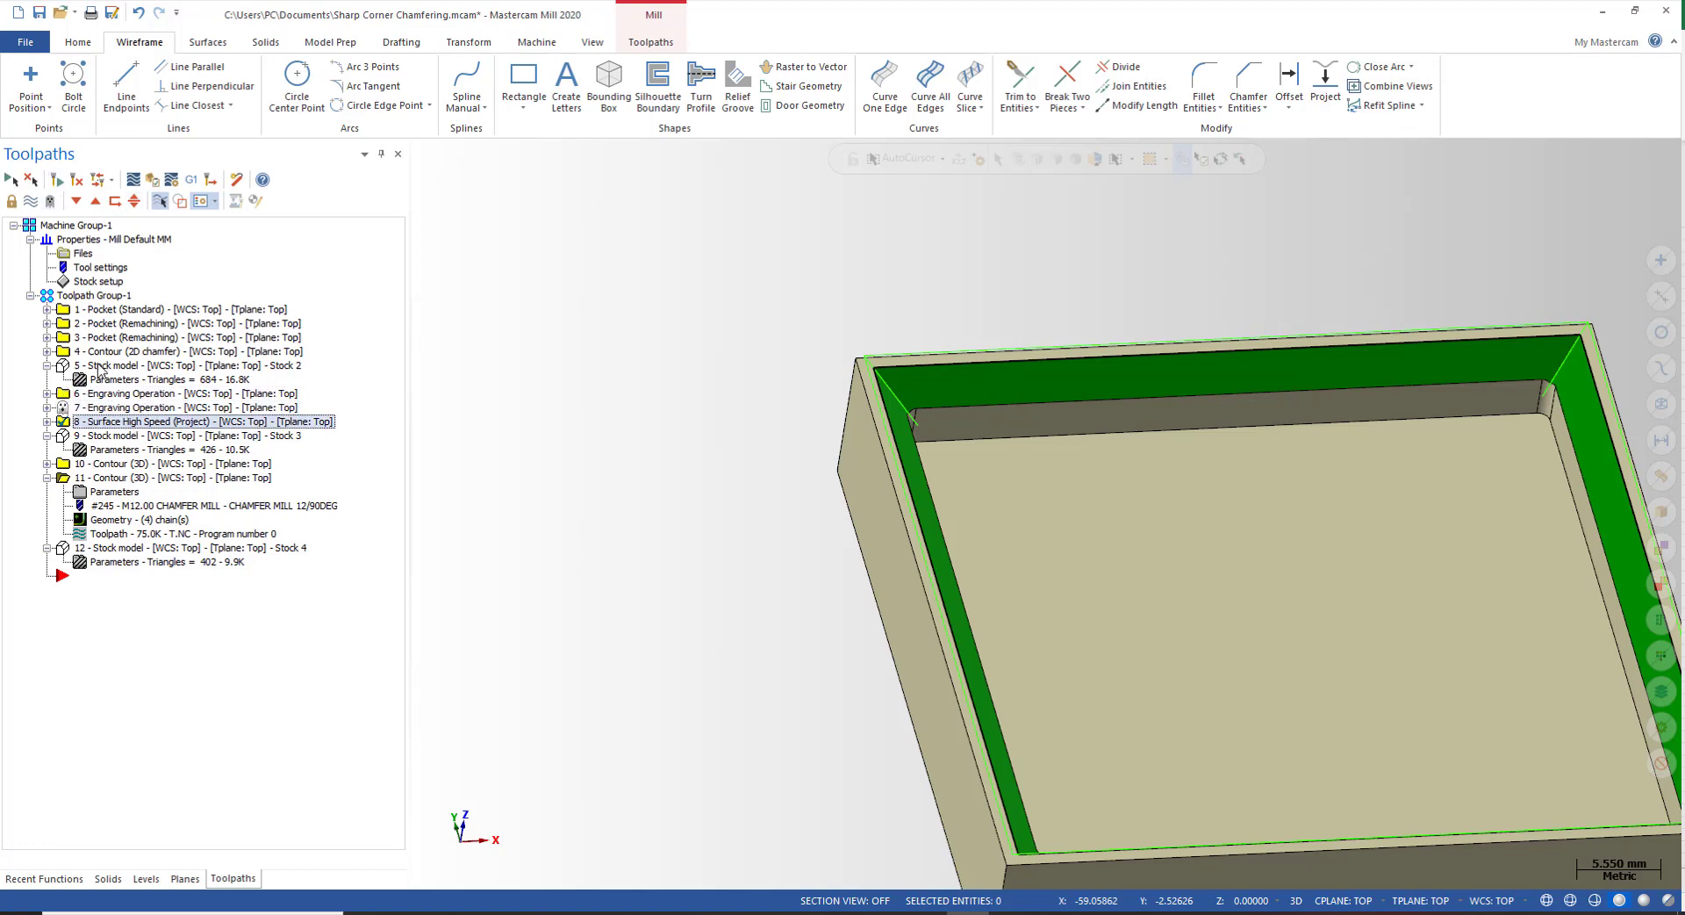
ctrl+click(99, 310)
ctrl+click(101, 324)
ctrl+click(104, 338)
ctrl+click(107, 349)
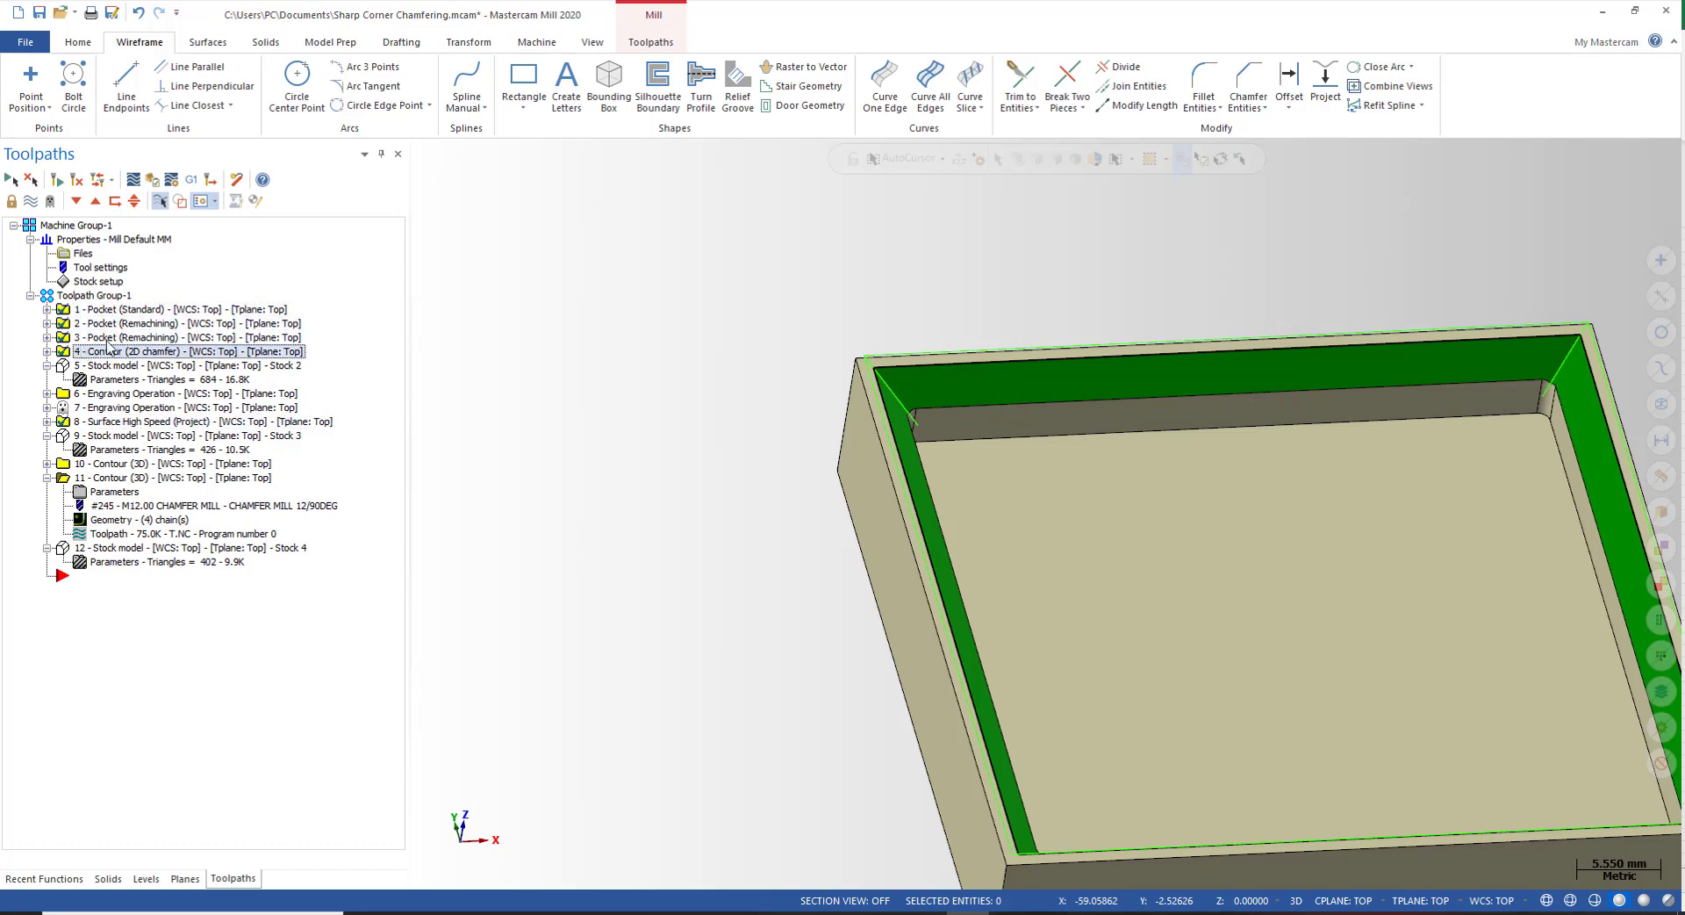
click(151, 179)
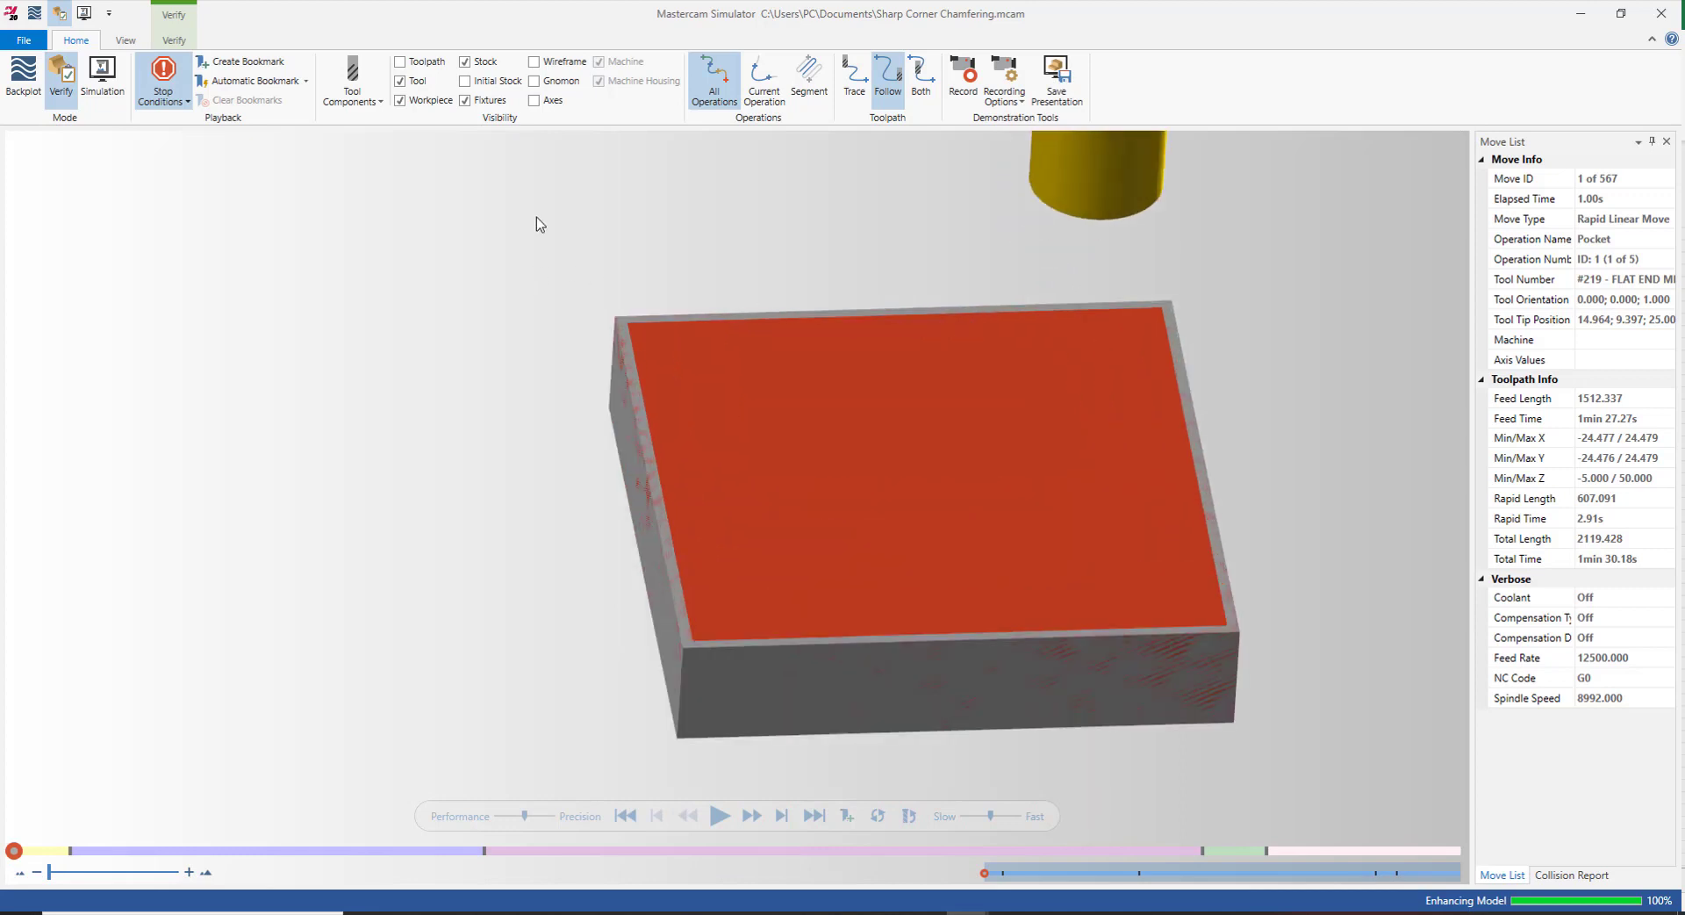
click(442, 104)
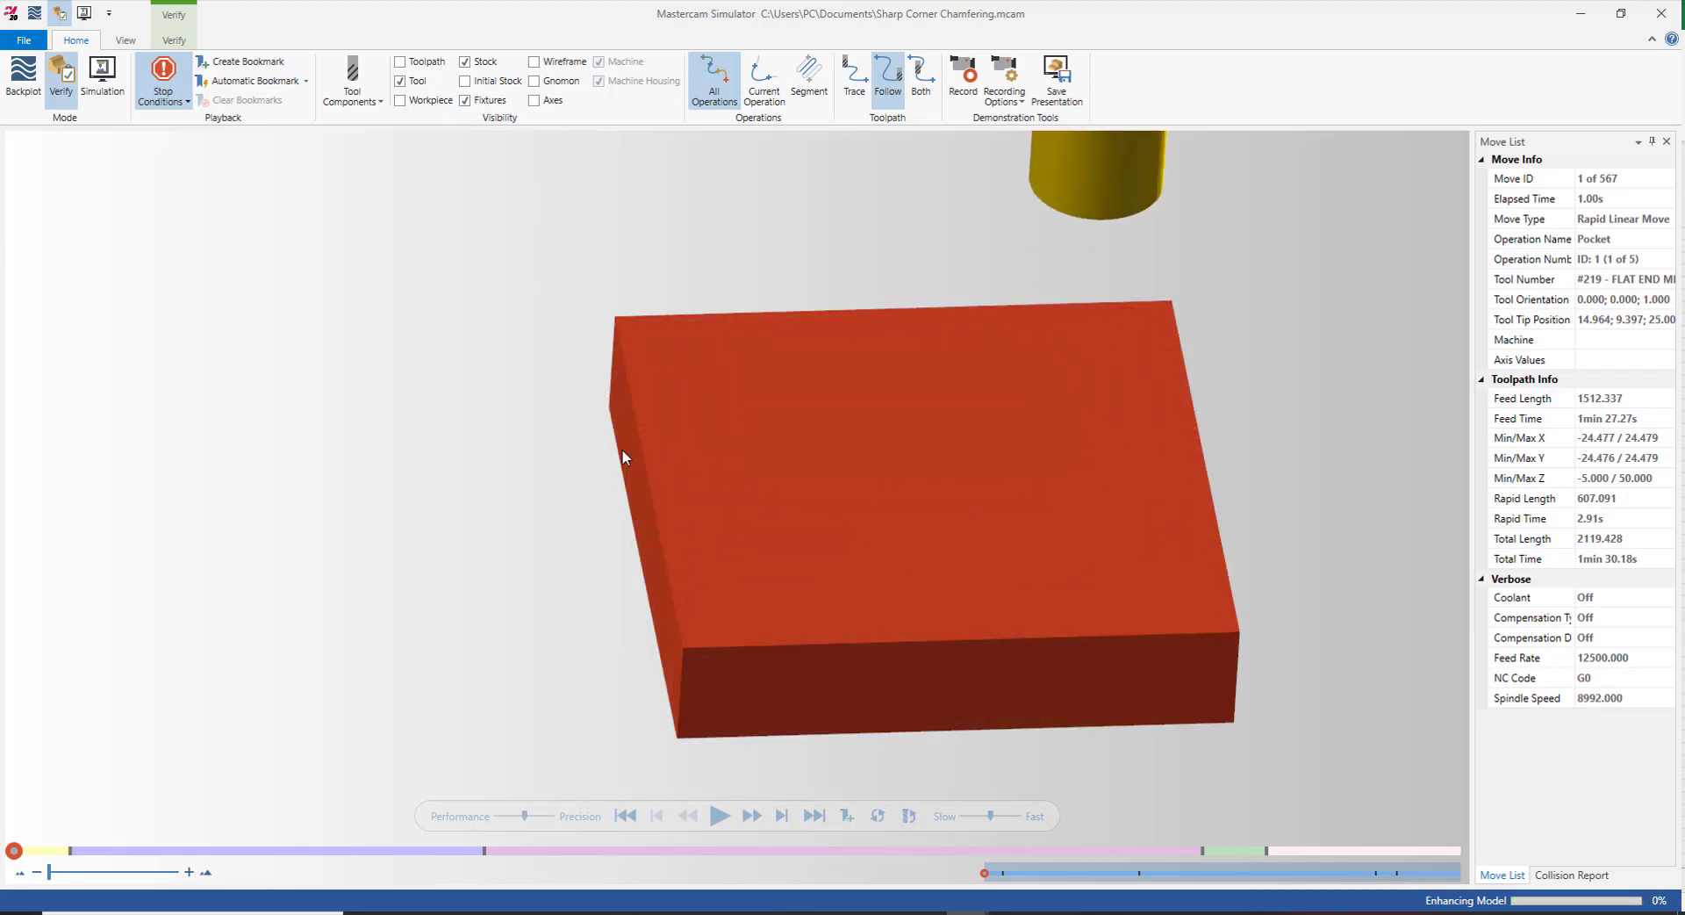
Simulate the standard pocket and both remachining pocket operations up to the start of the 2D chamfer contour
click(723, 815)
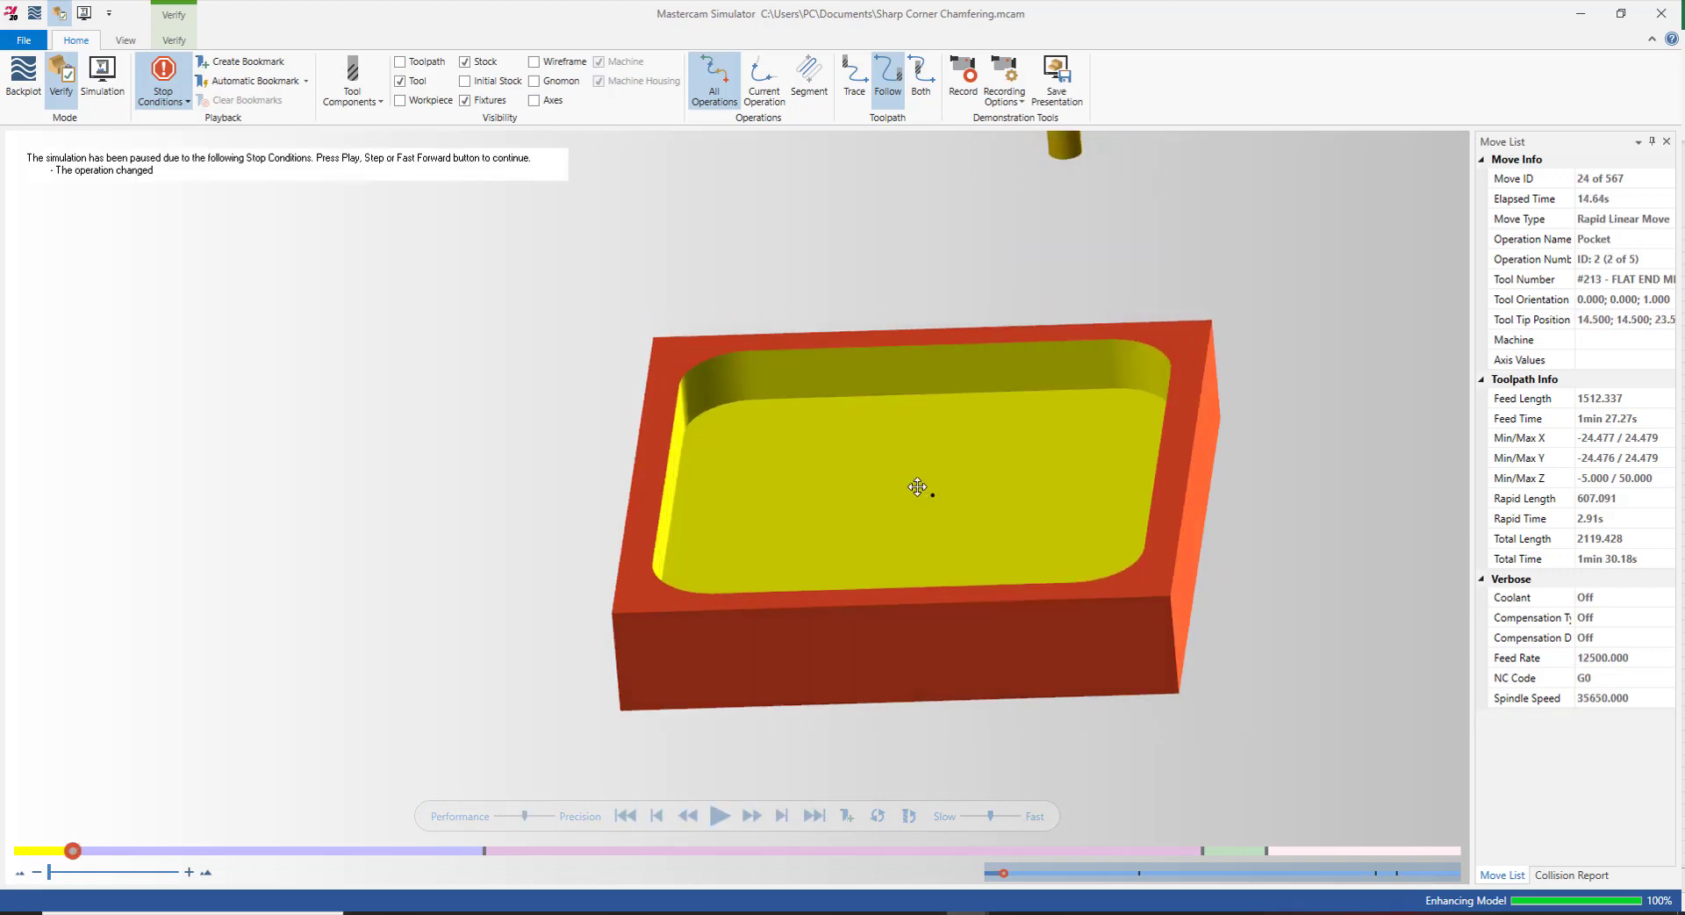
key(s)
key(s)
key(s)
key(s)
key(s)
key(s)
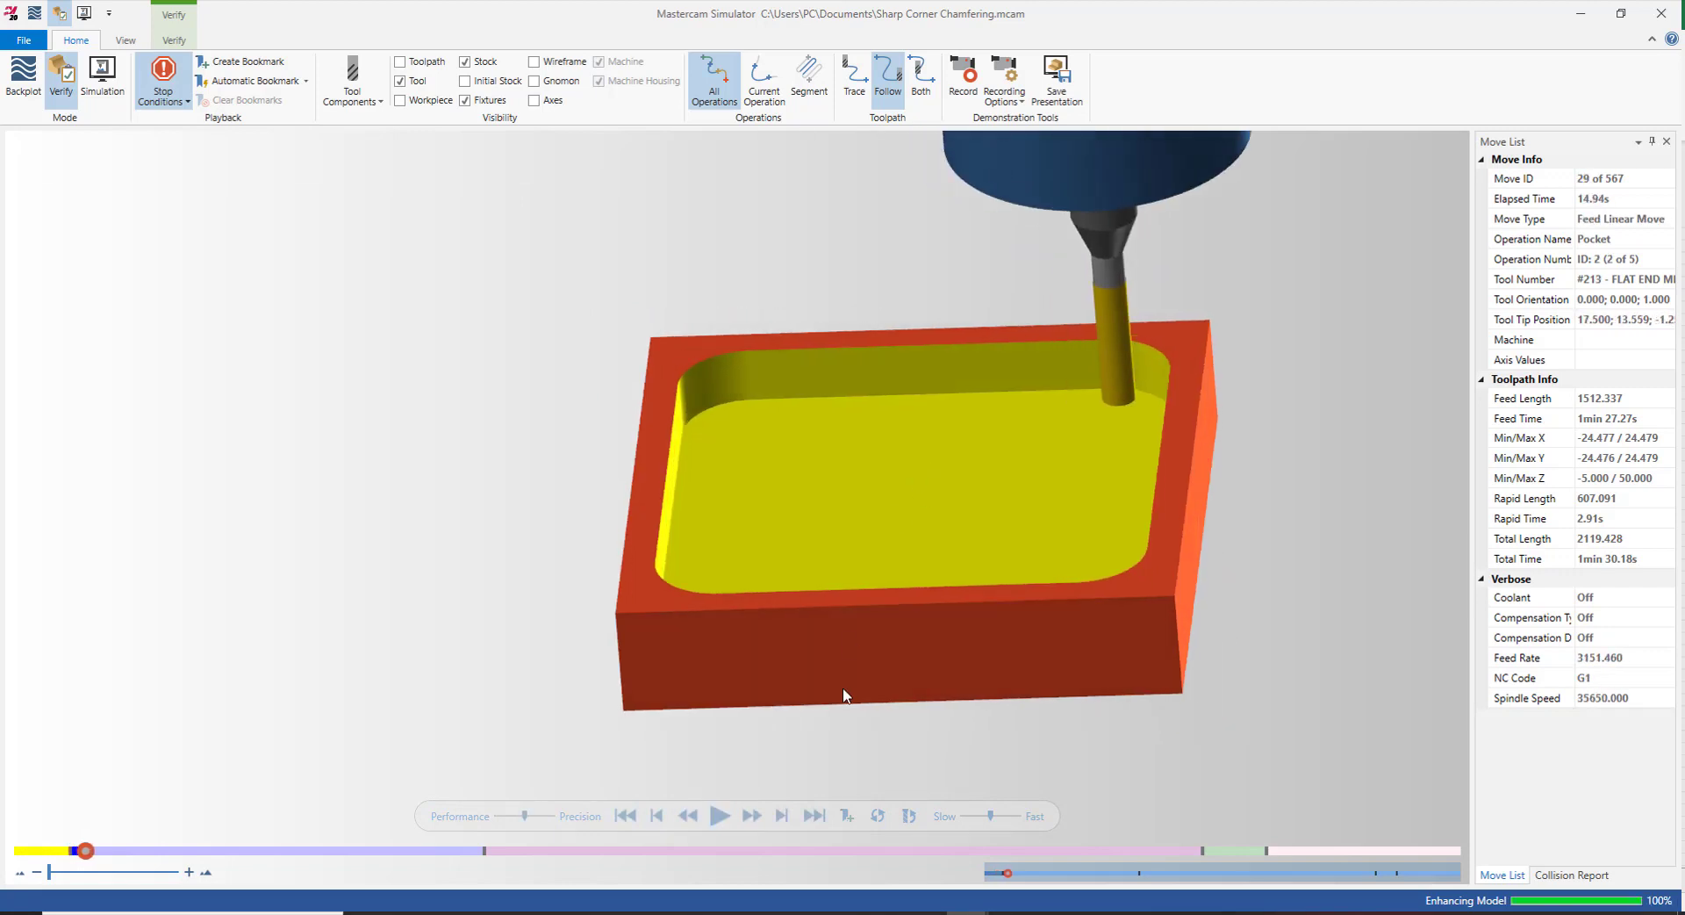
click(753, 815)
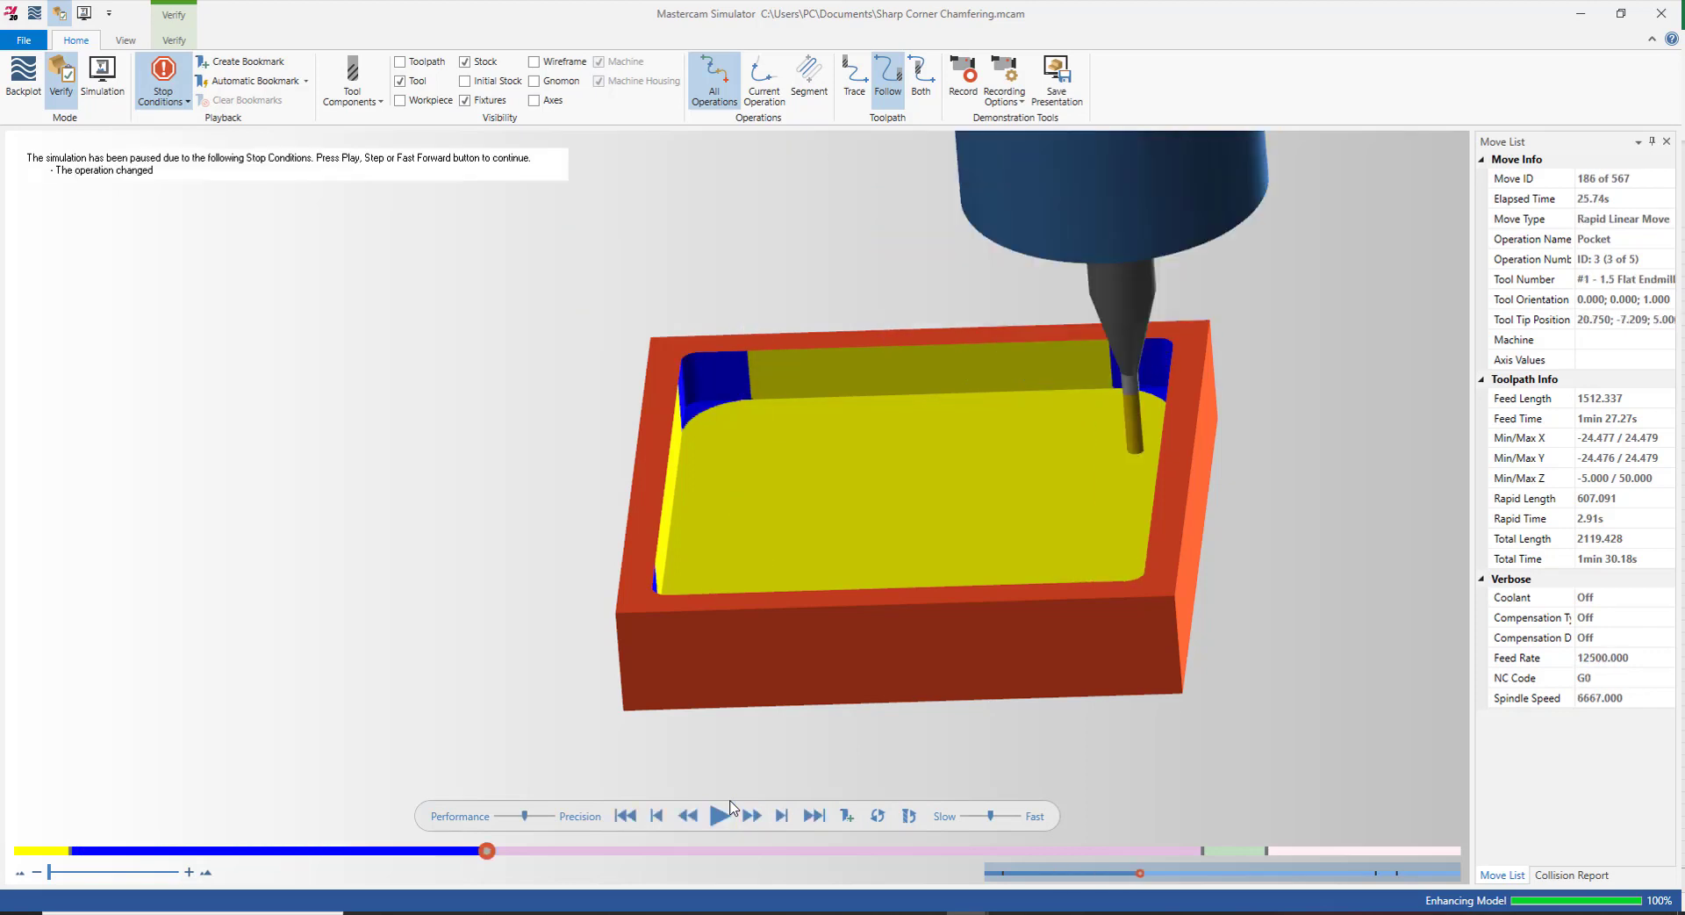
click(720, 816)
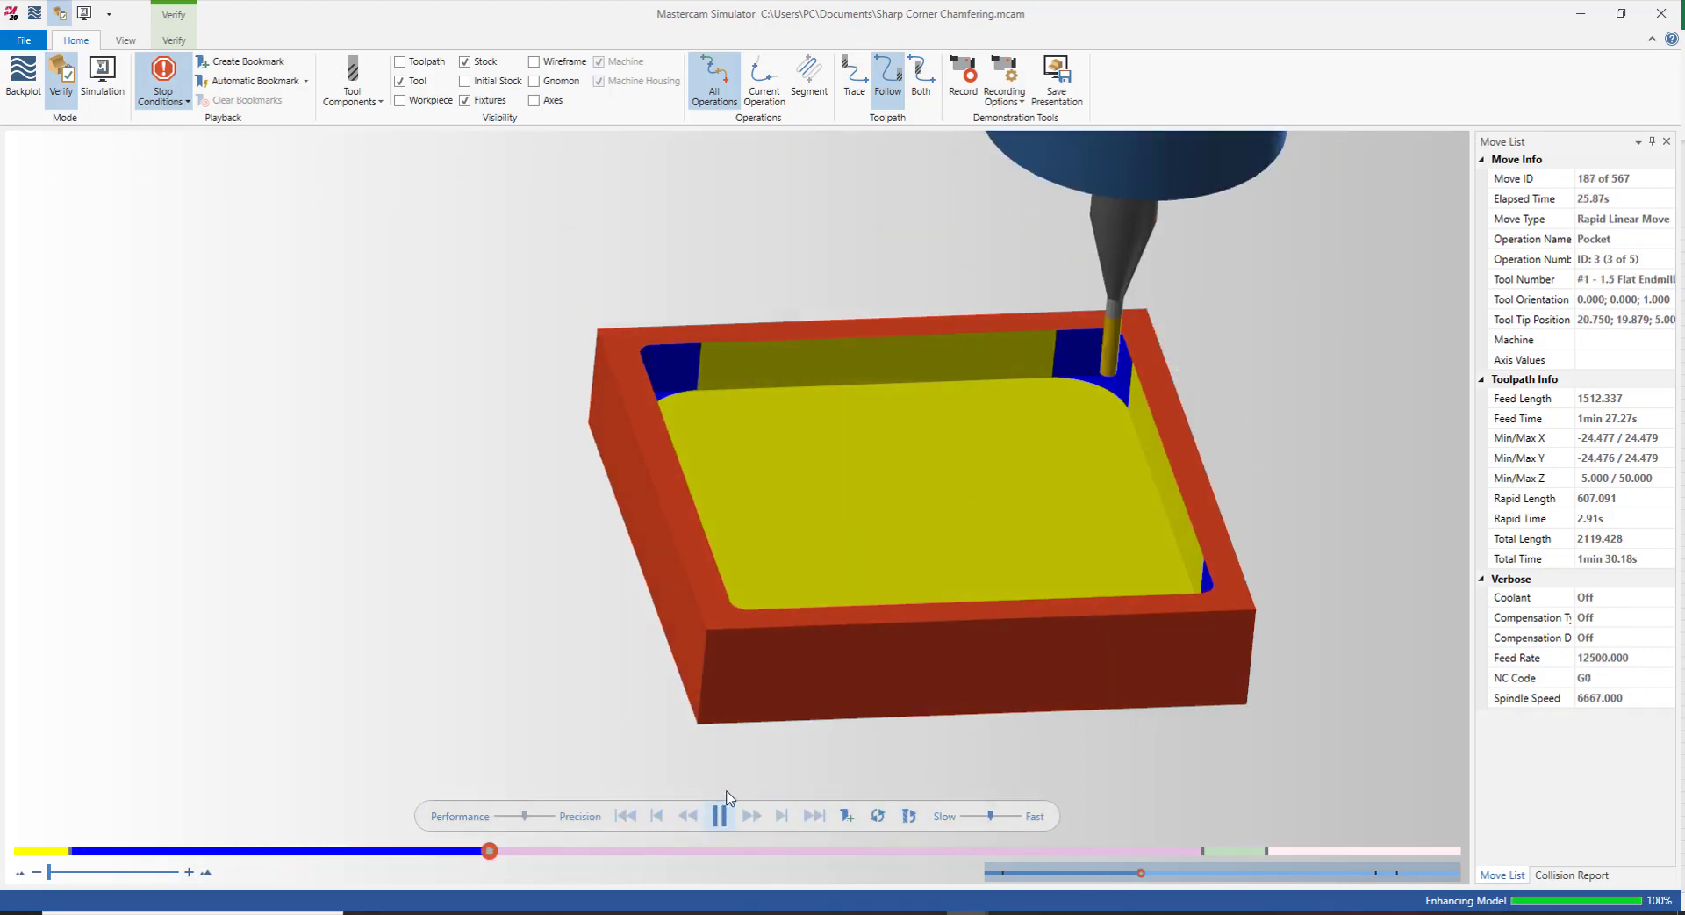
middle_drag(979, 520, 968, 520)
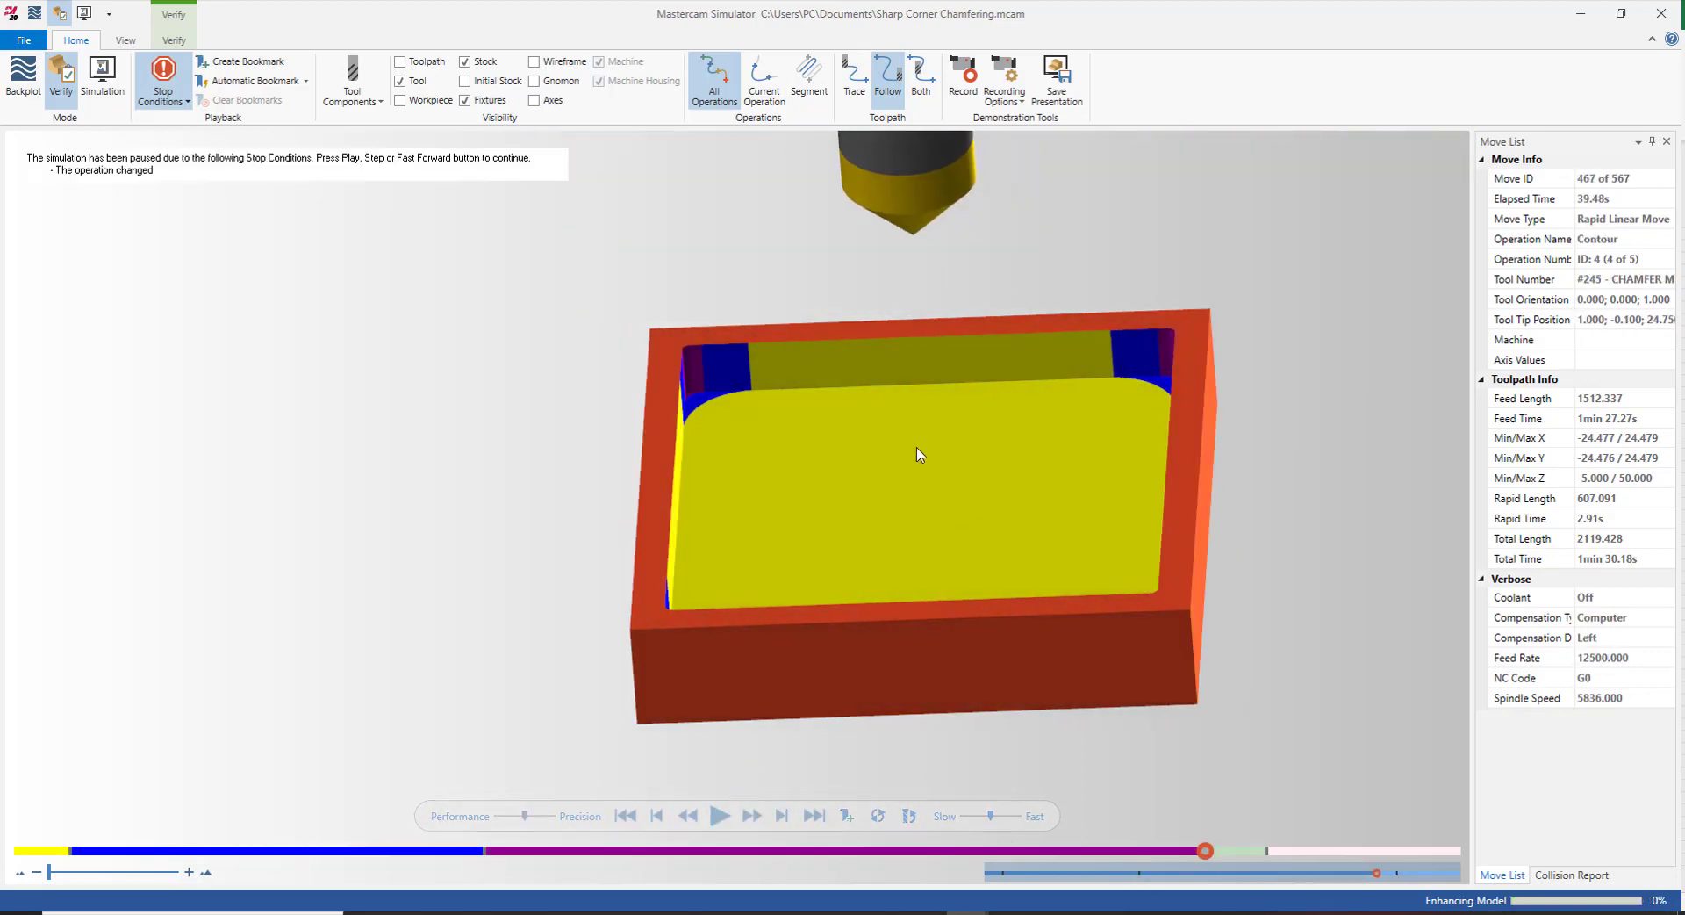
Simulate the 2D chamfer contour operation around the pocket's upper edge up to the start of the project operation
middle_drag(911, 418, 894, 416)
key(s)
key(s)
key(s)
key(s)
key(s)
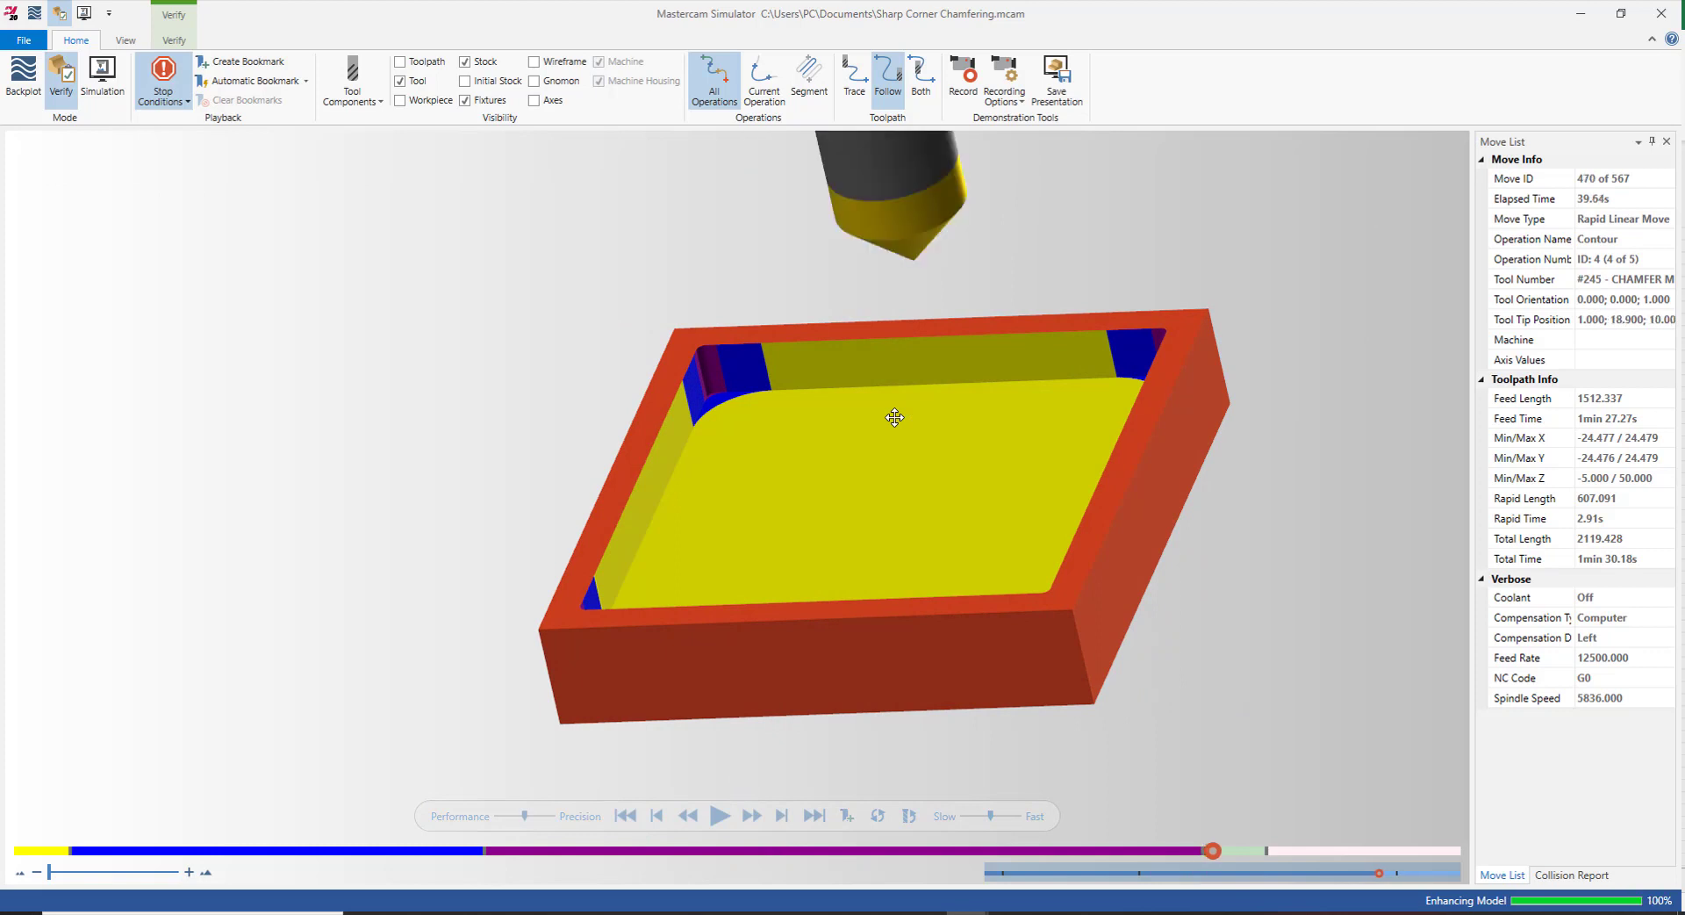
key(r)
key(s)
key(s)
key(s)
key(s)
key(s)
key(s)
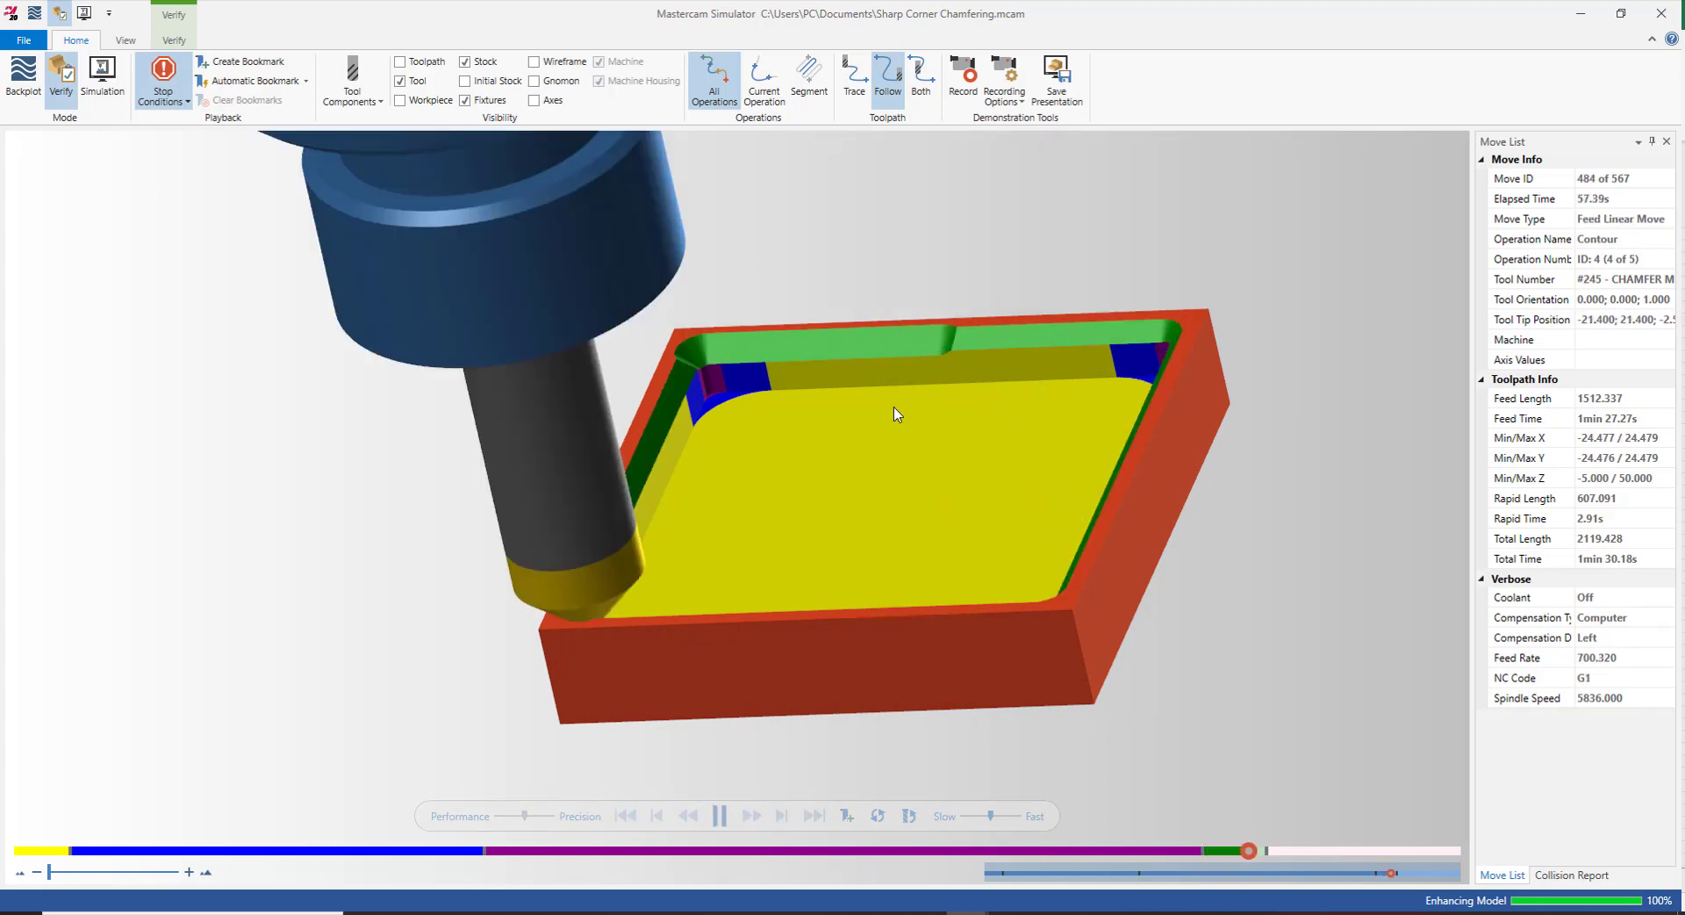
key(s)
key(s)
key(s)
key(s)
key(s)
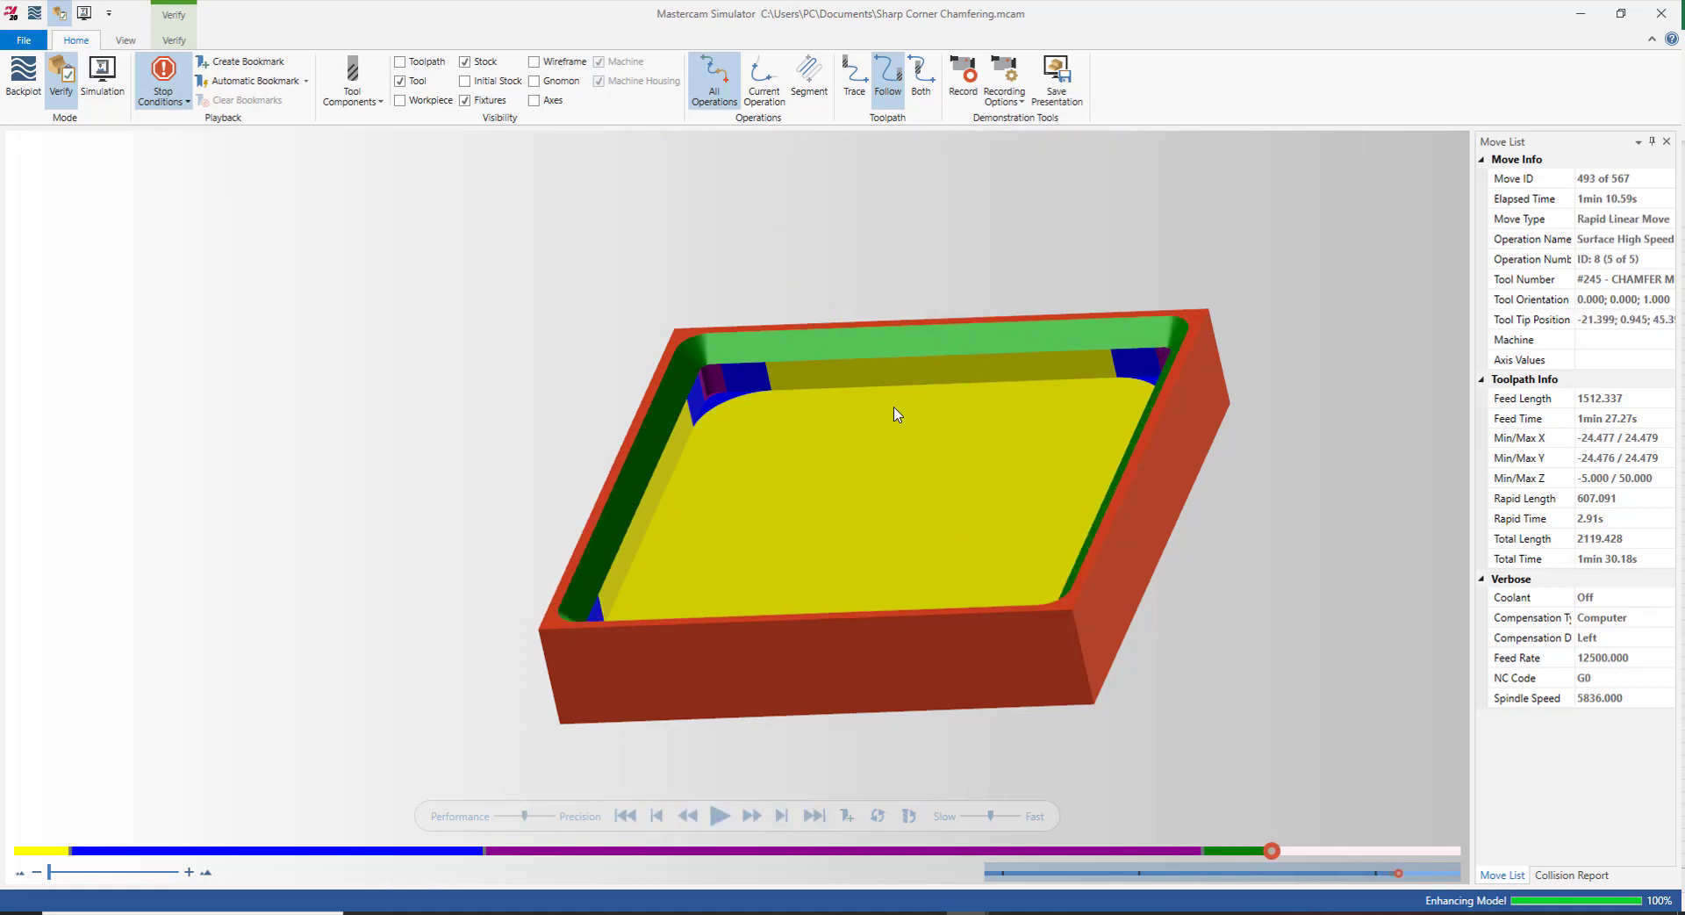
Simulate the first moves of the project operation and inspect the chamfer mill's tip close up against the chamfered wall
middle_drag(777, 434, 674, 437)
key(s)
key(s)
key(s)
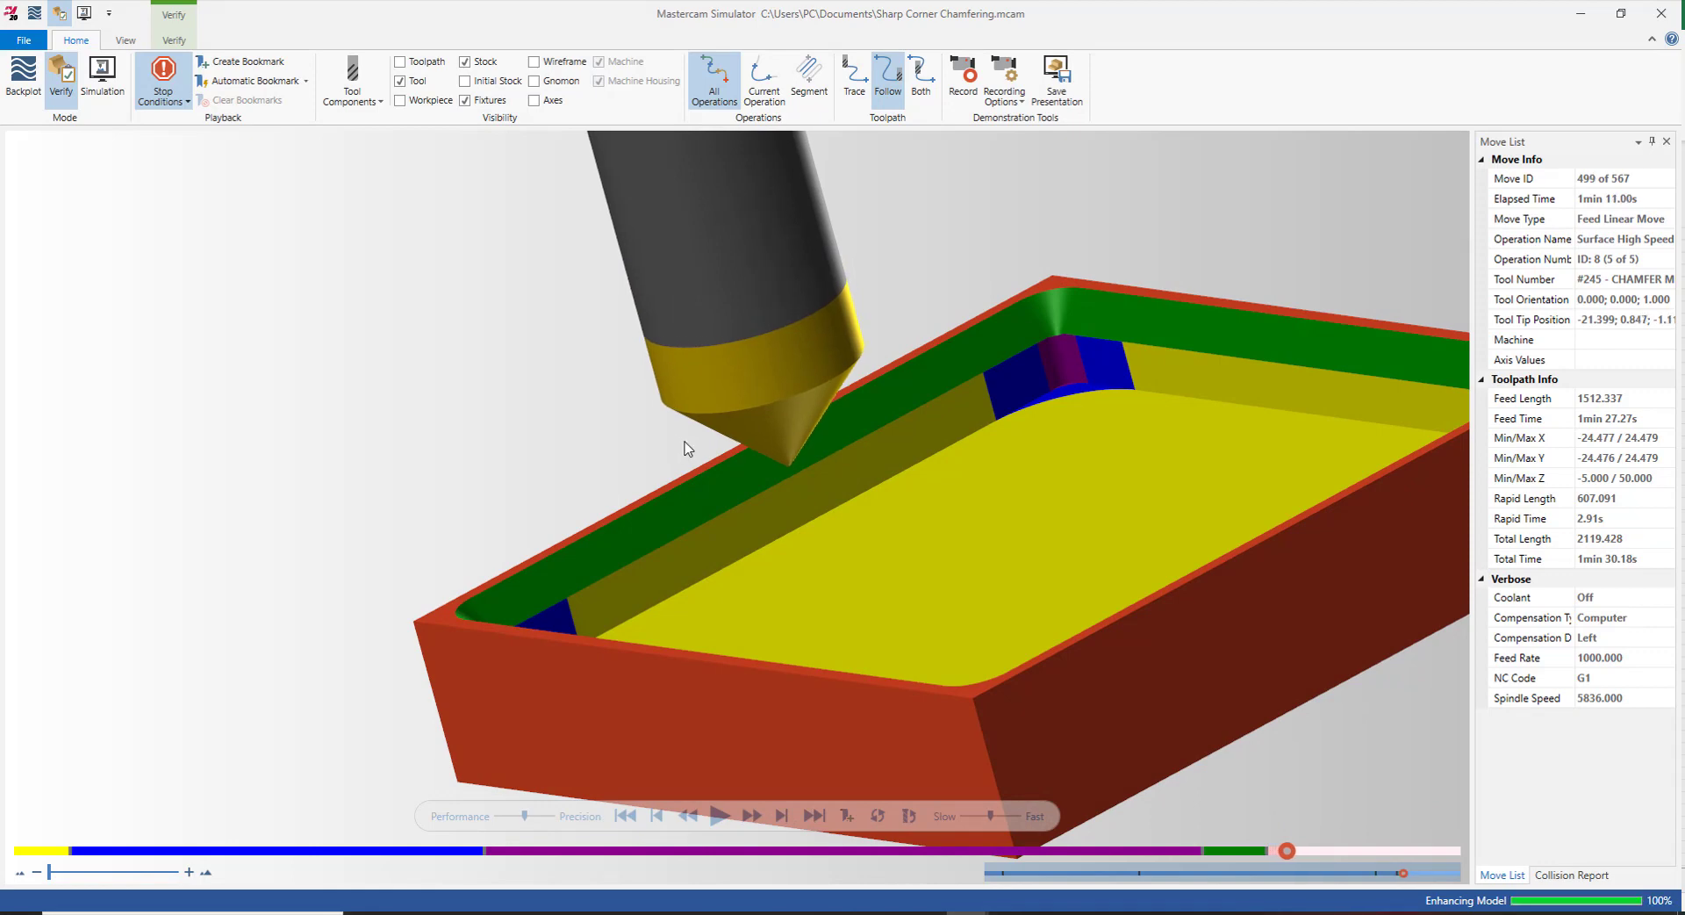
key(s)
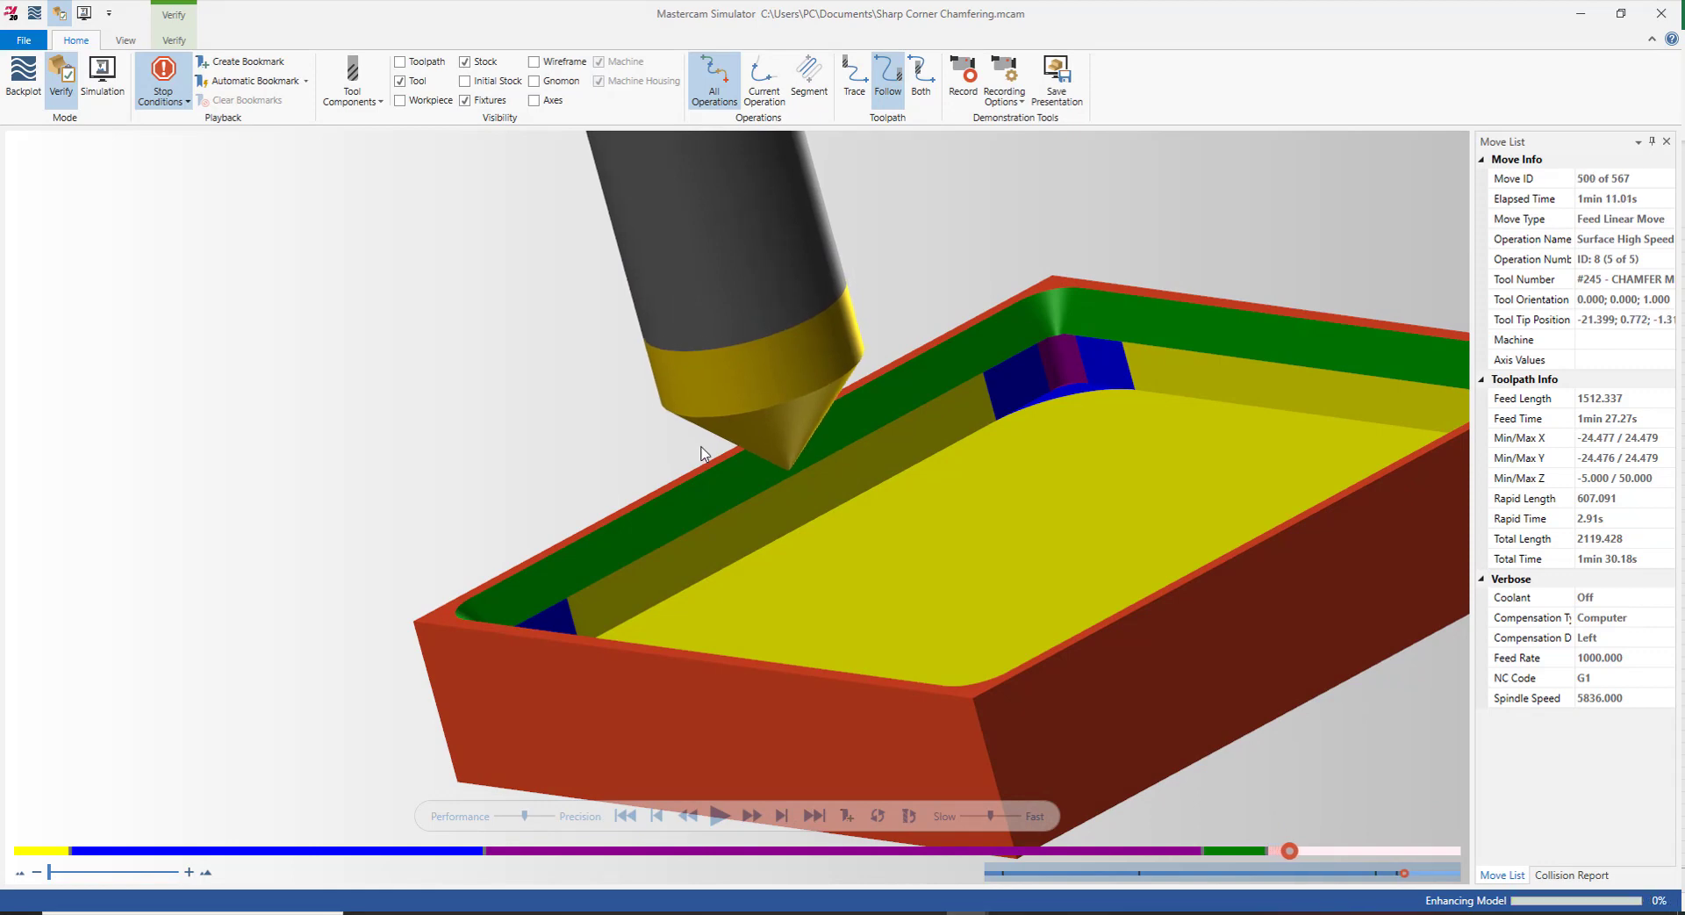
middle_drag(704, 450, 791, 484)
scroll(812, 464, up, 4)
scroll(816, 469, down, 1)
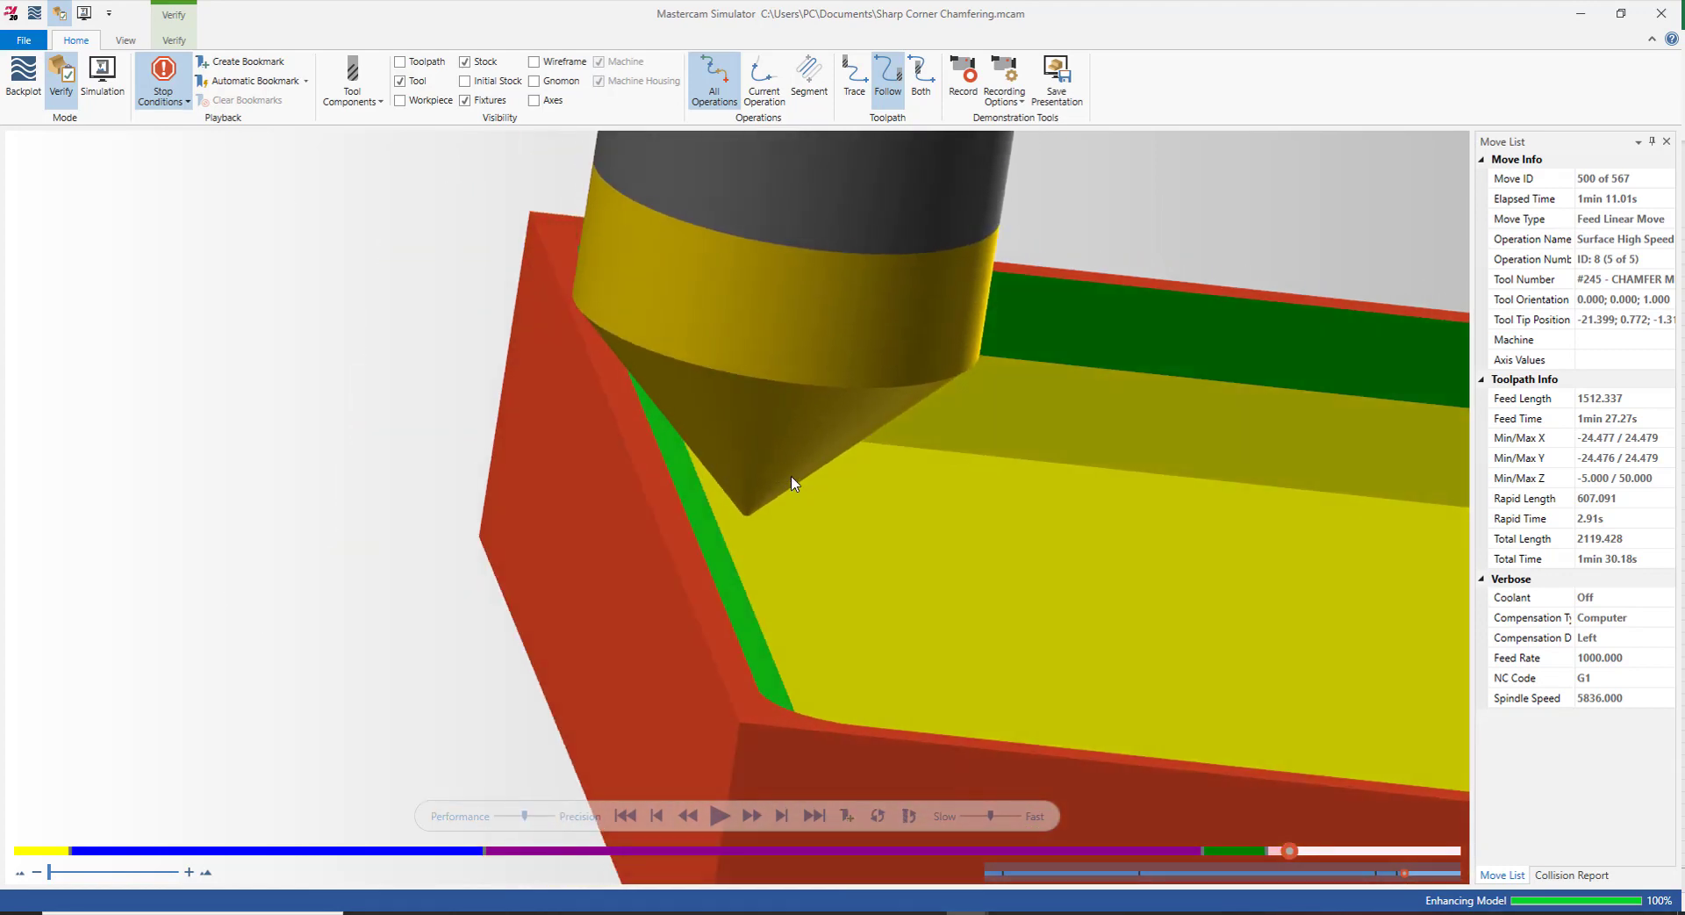
Step the project operation's simulation through the first pocket corner's projected cut and on to the next corner
middle_drag(791, 477, 866, 481)
key(r)
key(r)
scroll(788, 478, down, 3)
key(r)
key(r)
key(r)
key(r)
scroll(665, 534, up, 3)
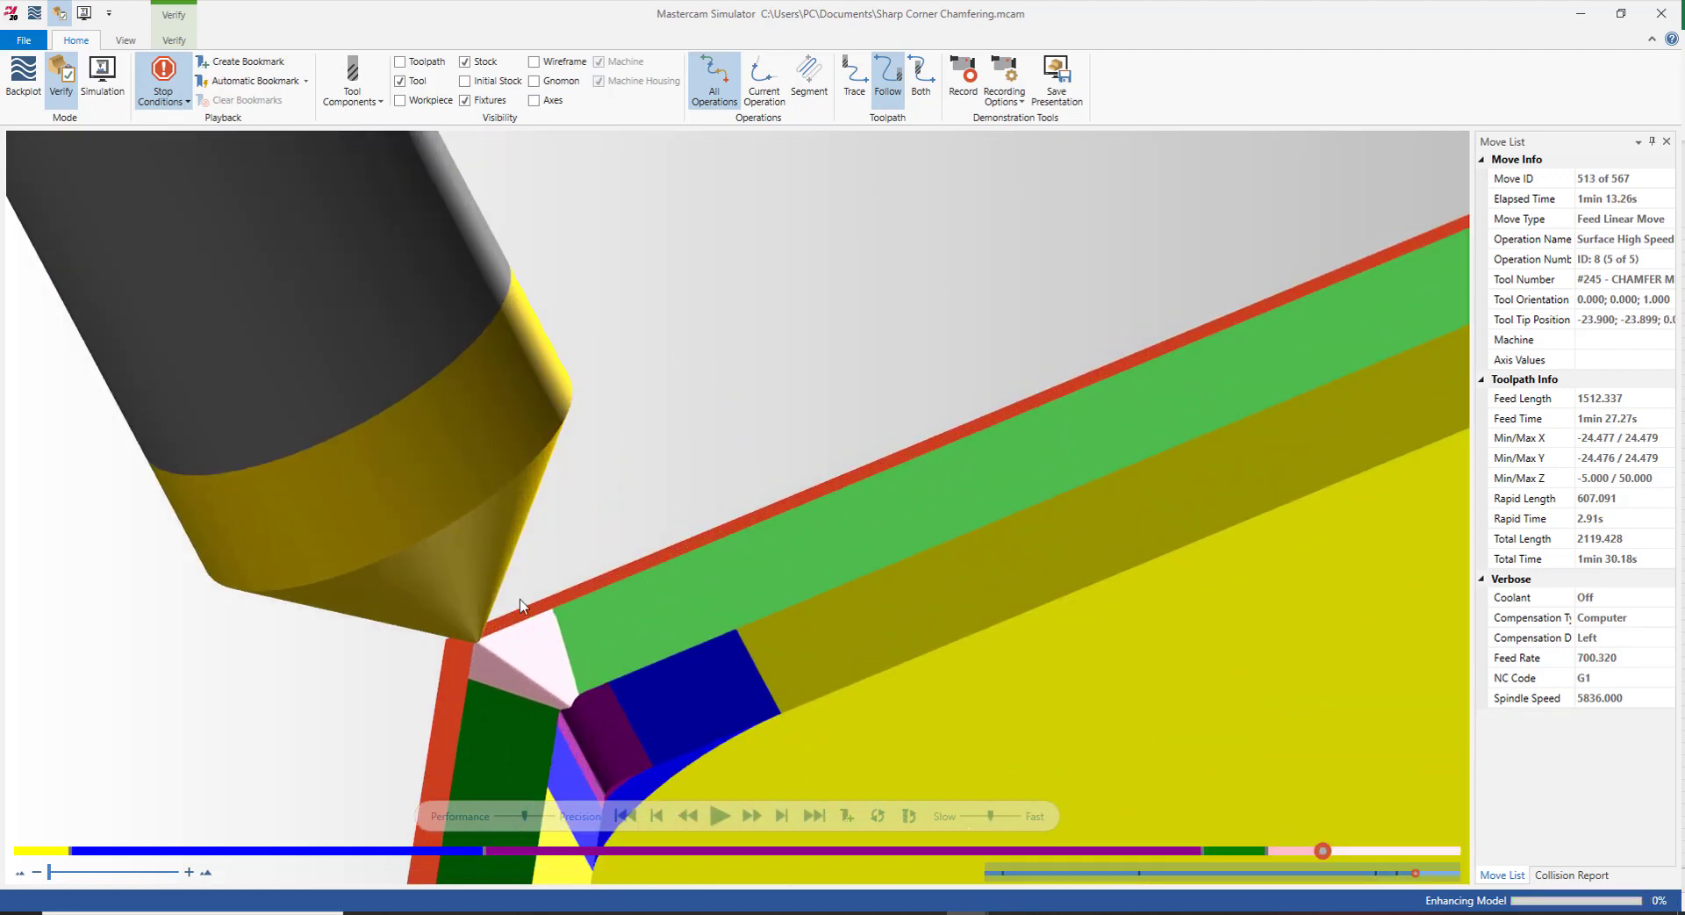
scroll(520, 604, down, 3)
key(r)
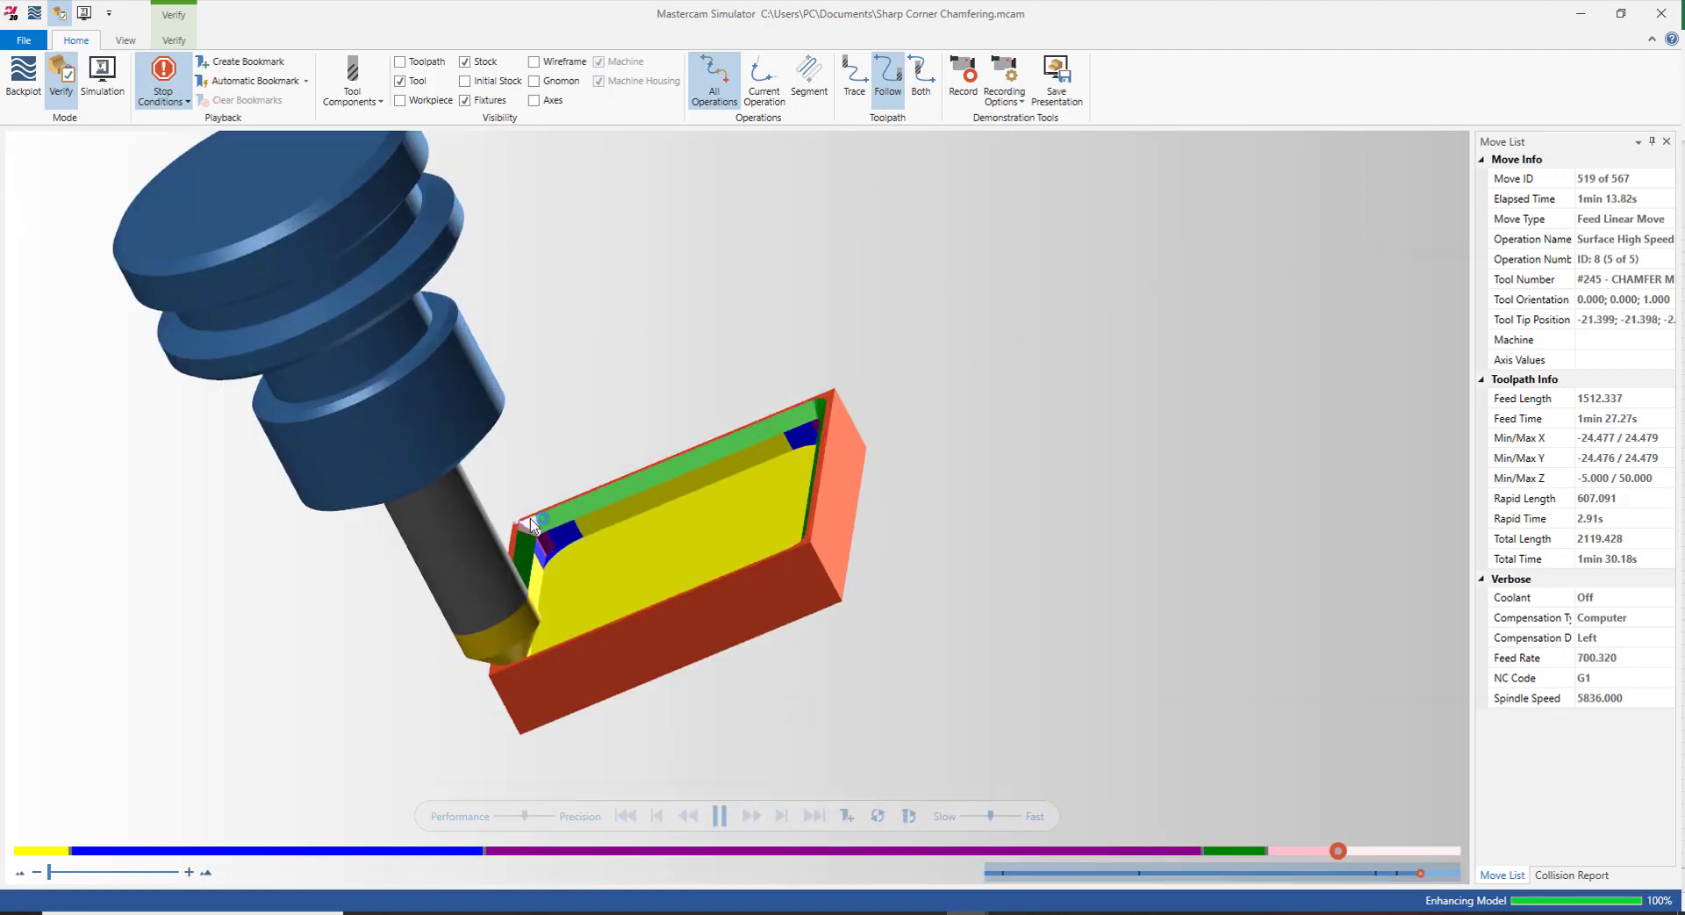
scroll(531, 525, up, 3)
middle_drag(514, 530, 583, 525)
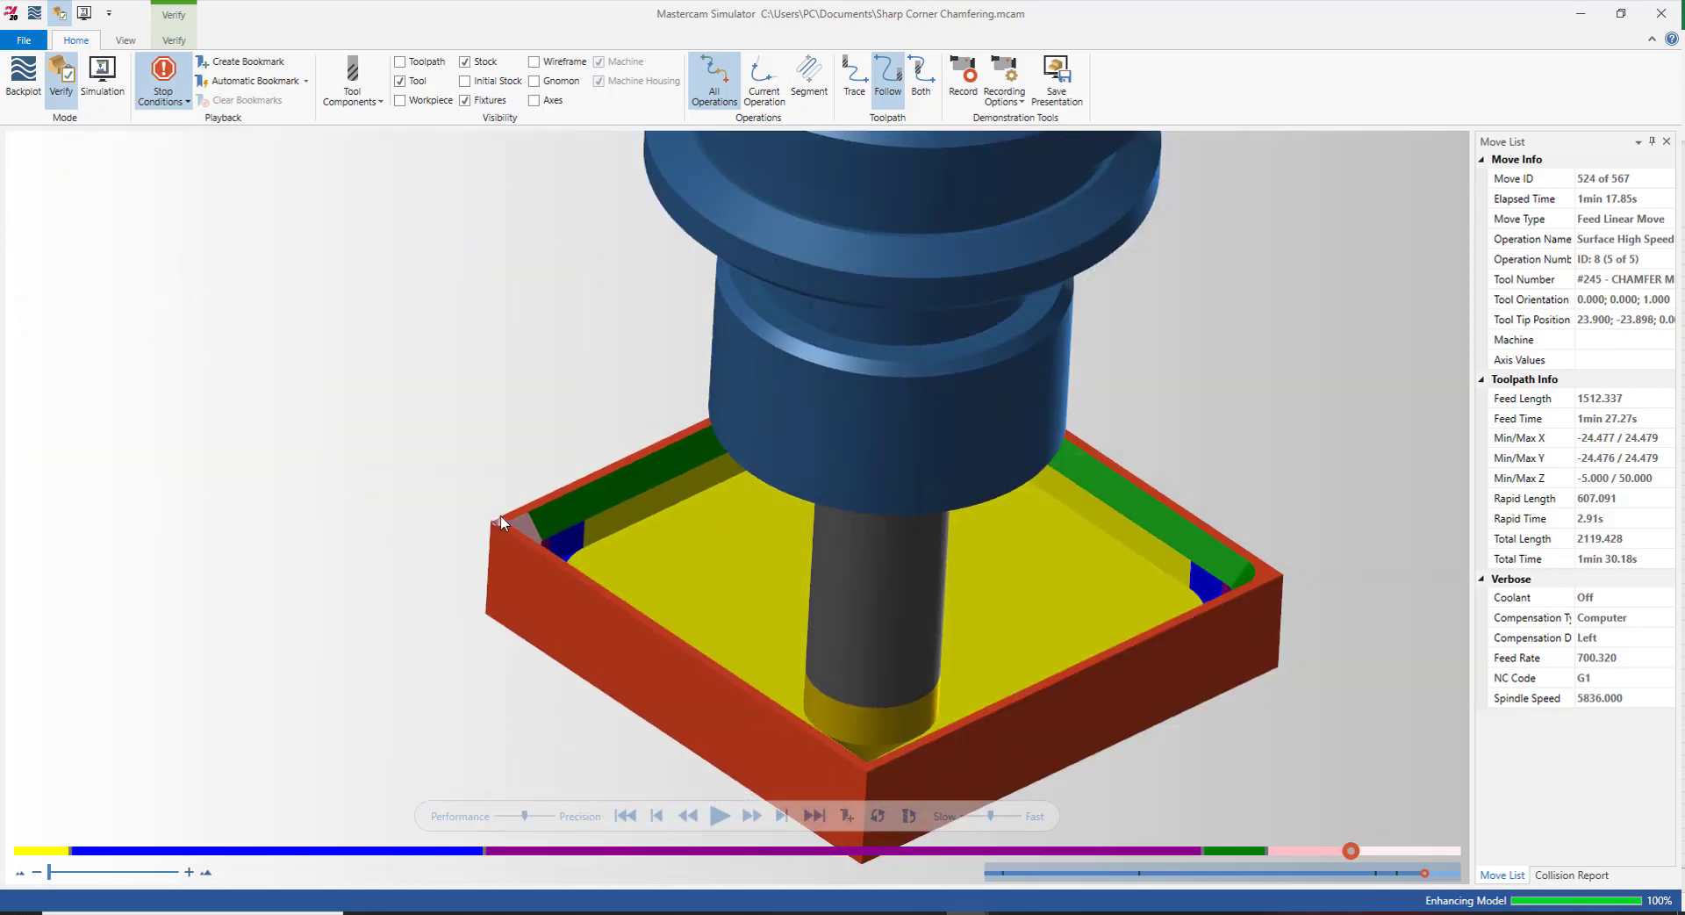
Examine the first finished corner up close, checking where the chamfer mill cut the top face and the chamfered corner
scroll(514, 519, up, 5)
middle_drag(508, 582, 516, 601)
scroll(462, 484, down, 4)
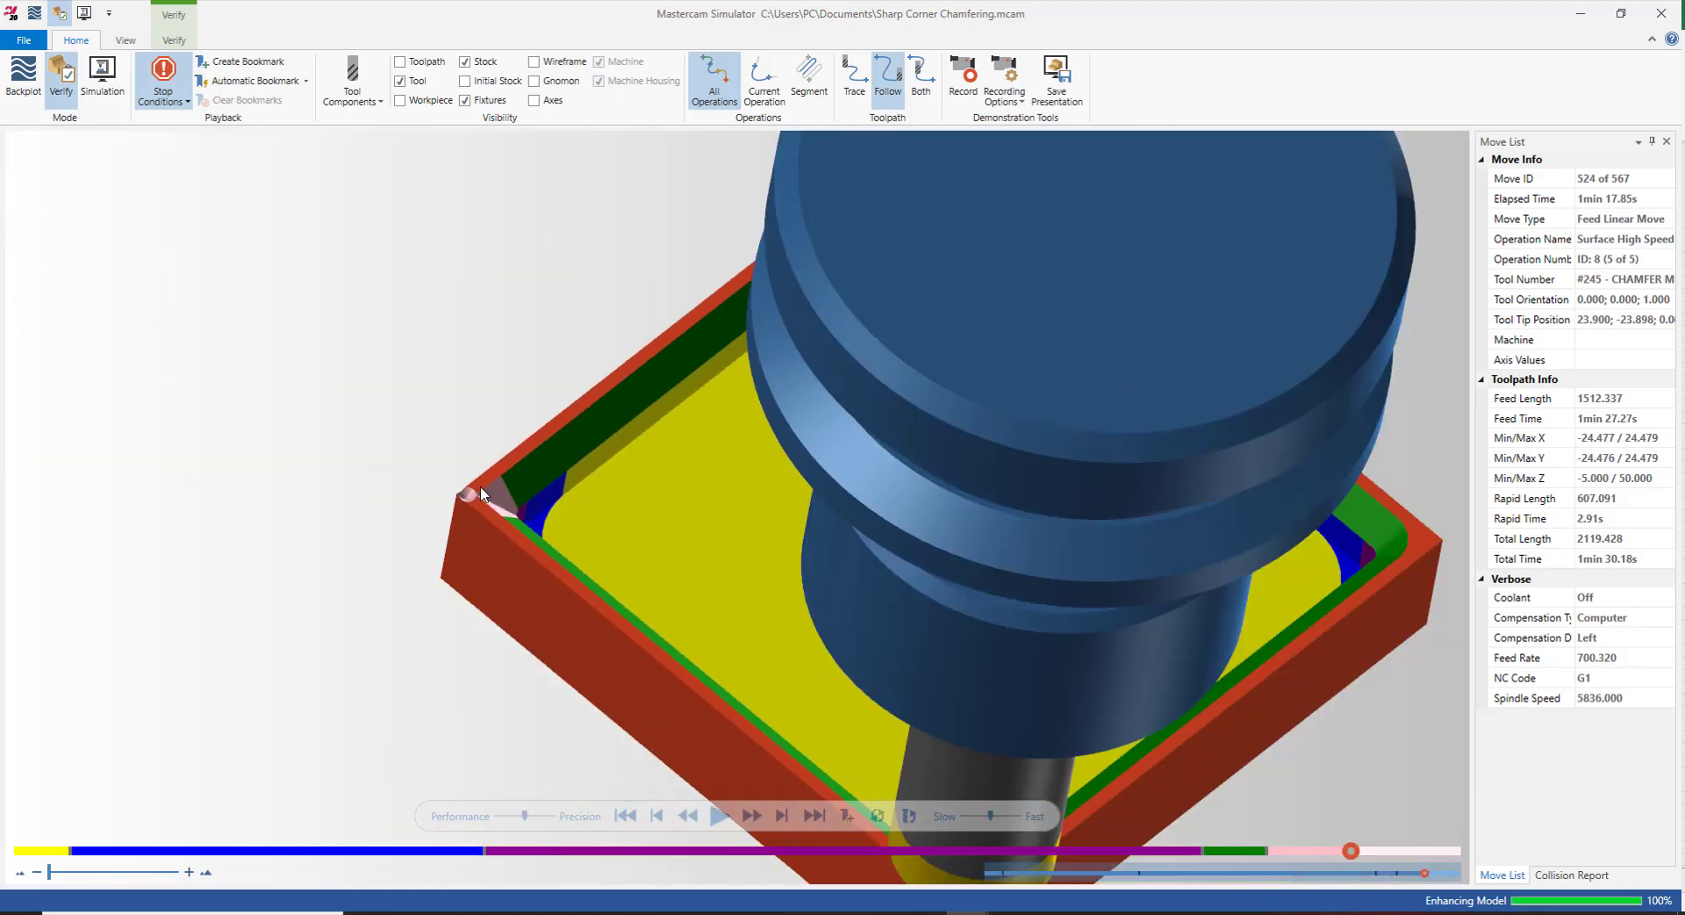
scroll(481, 482, up, 5)
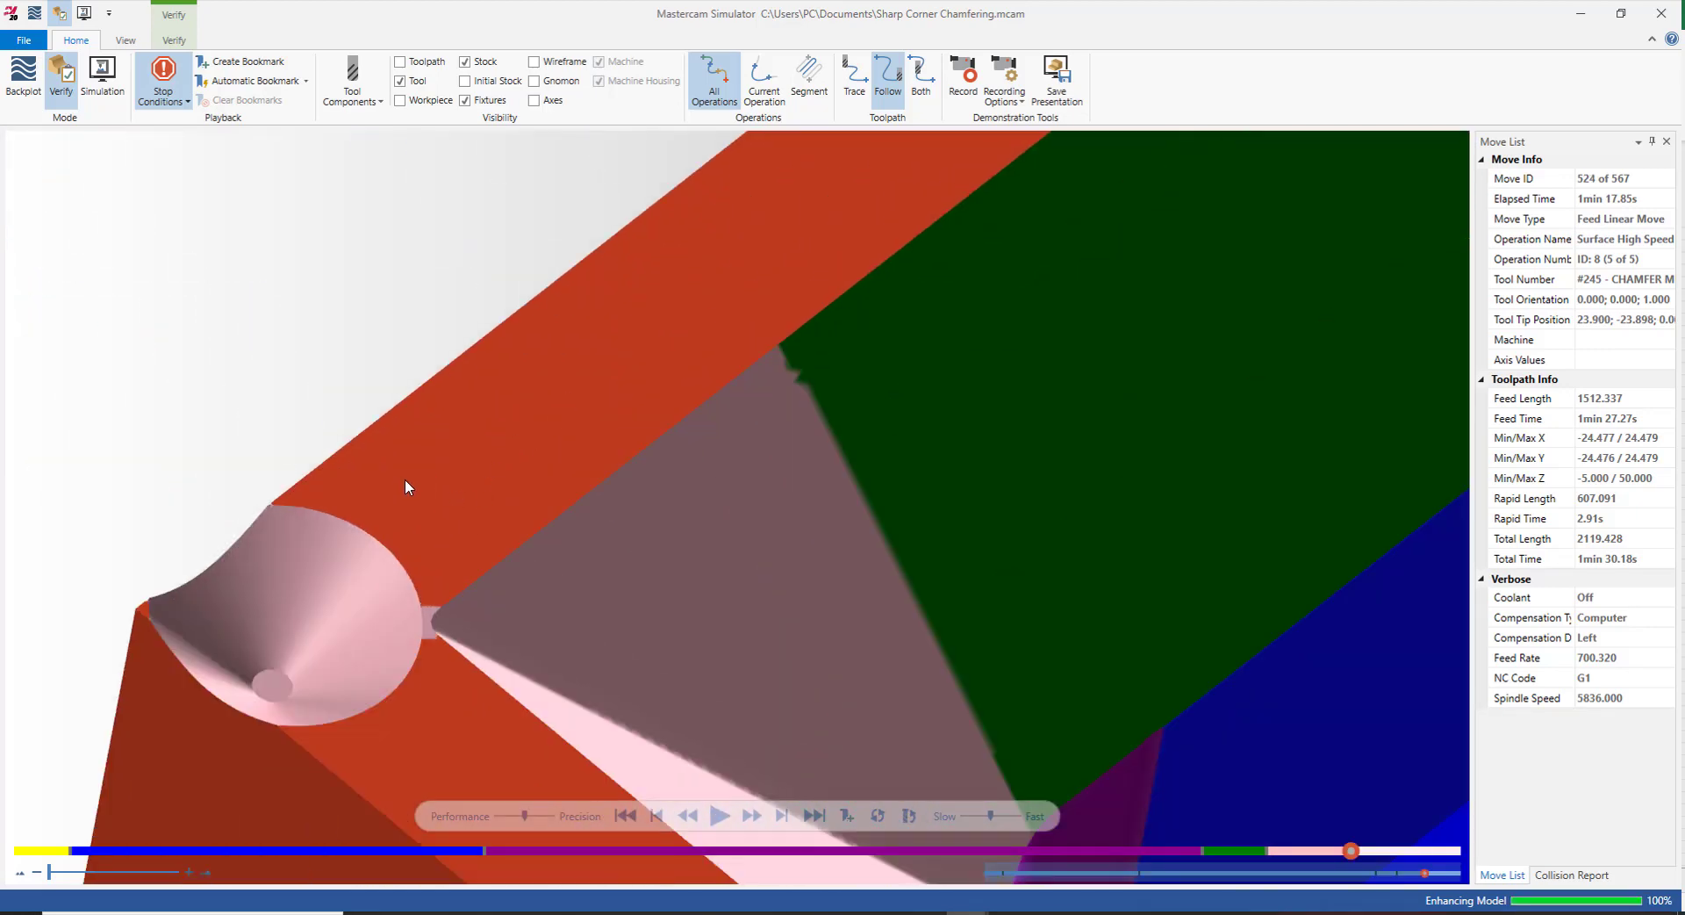
scroll(406, 488, down, 5)
scroll(420, 418, up, 4)
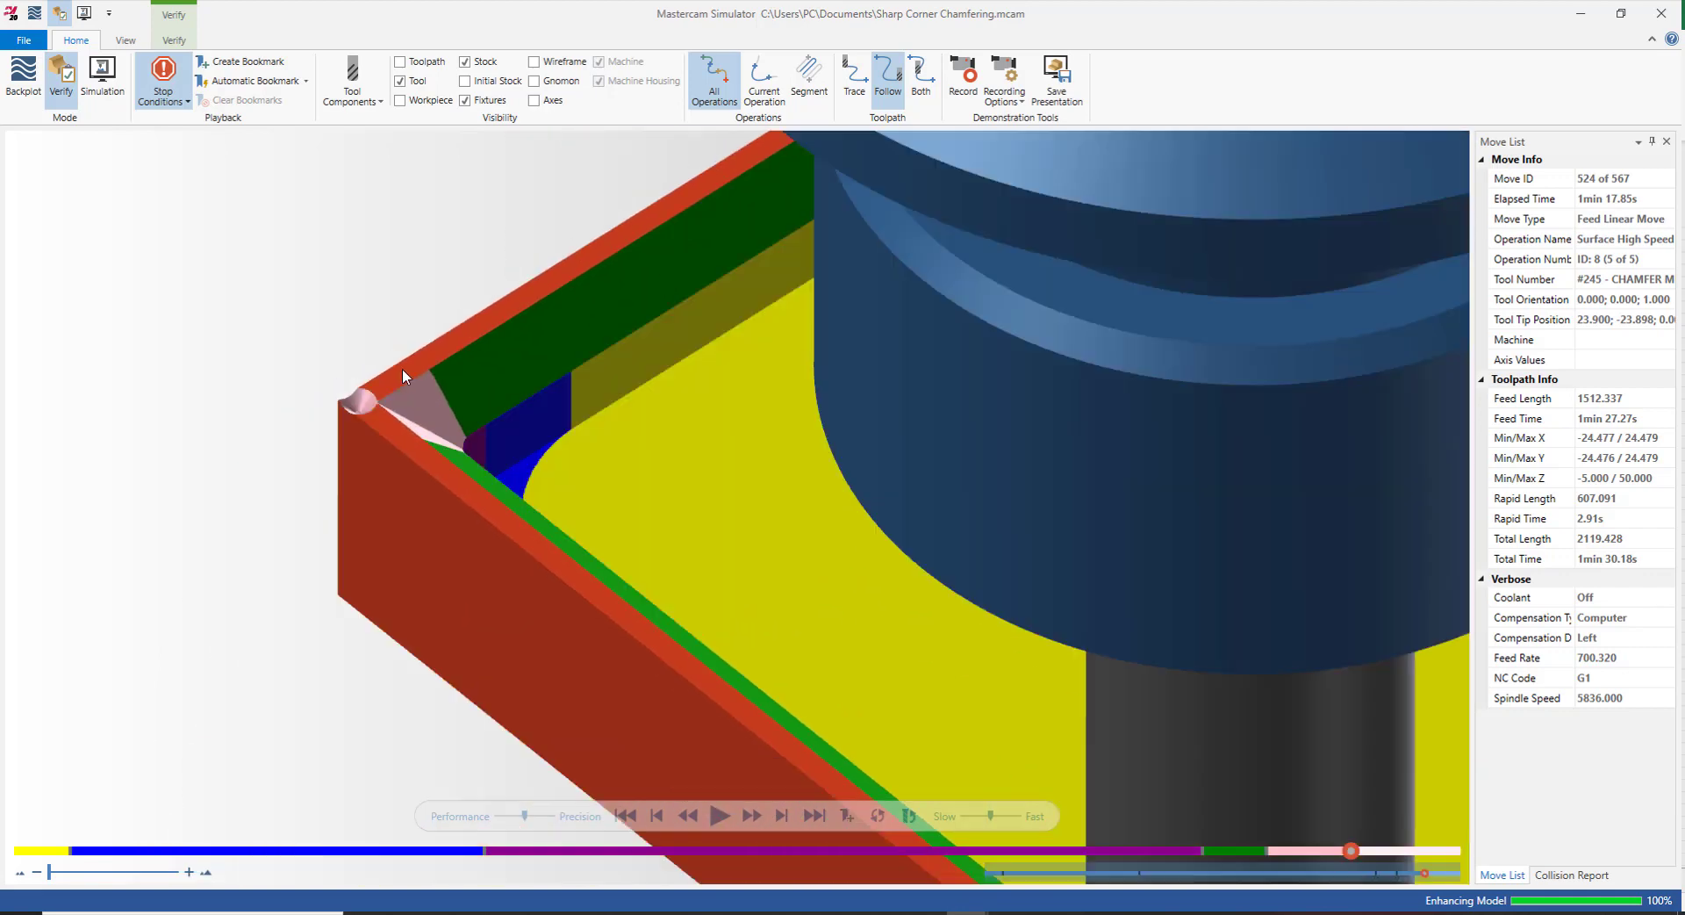
scroll(404, 379, down, 3)
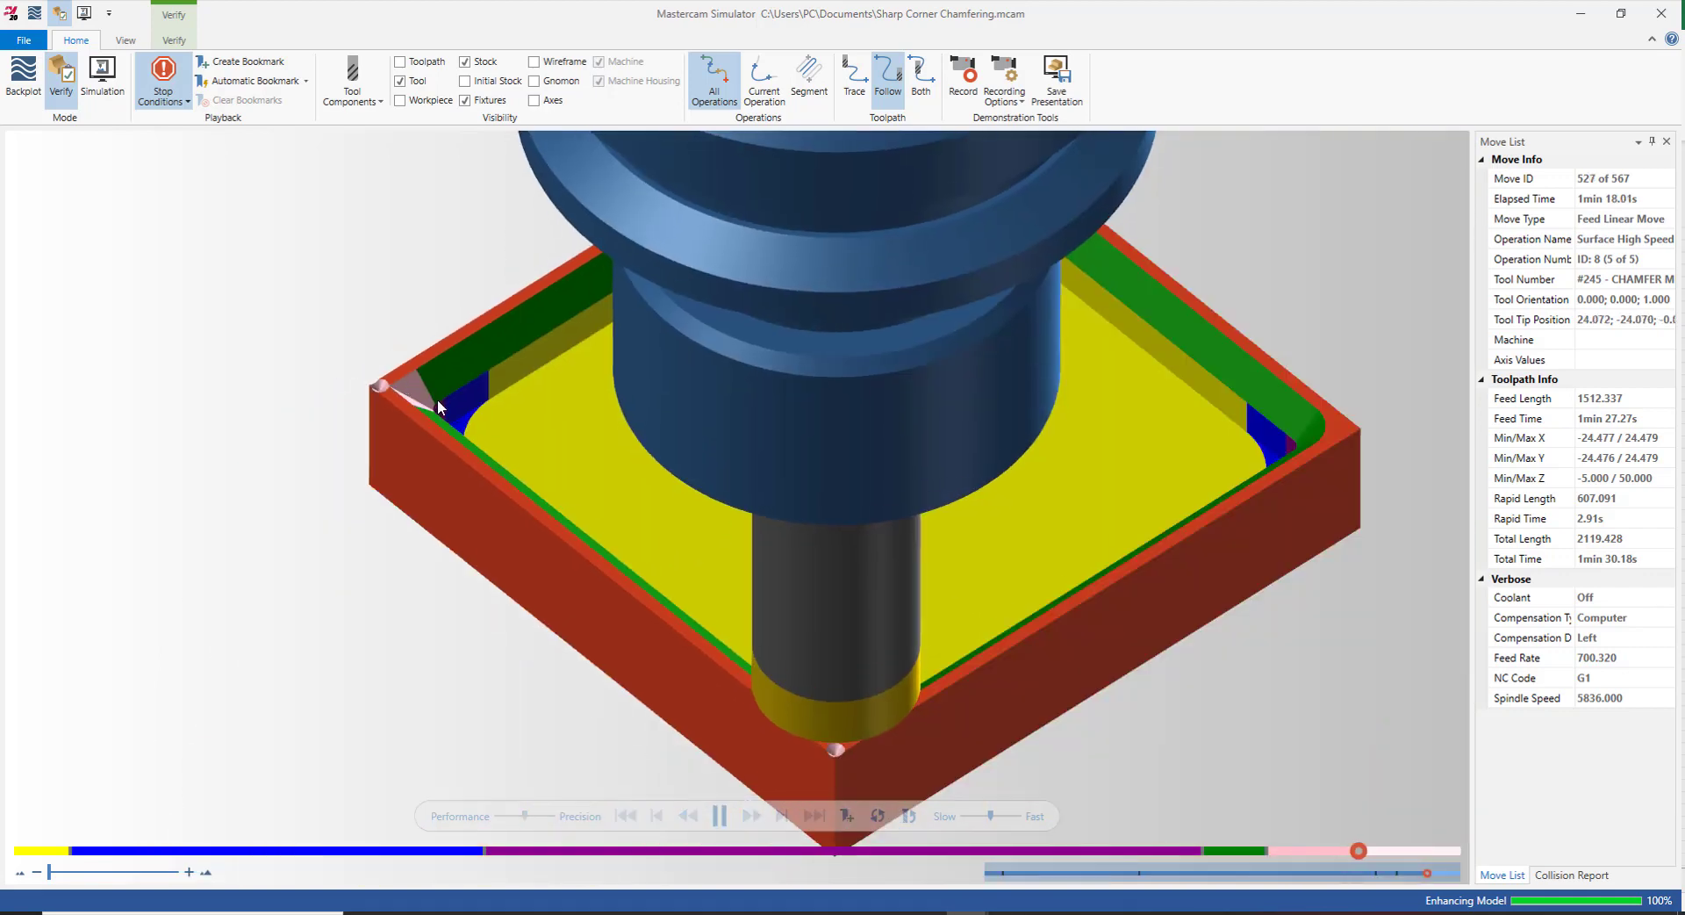
middle_drag(572, 482, 965, 641)
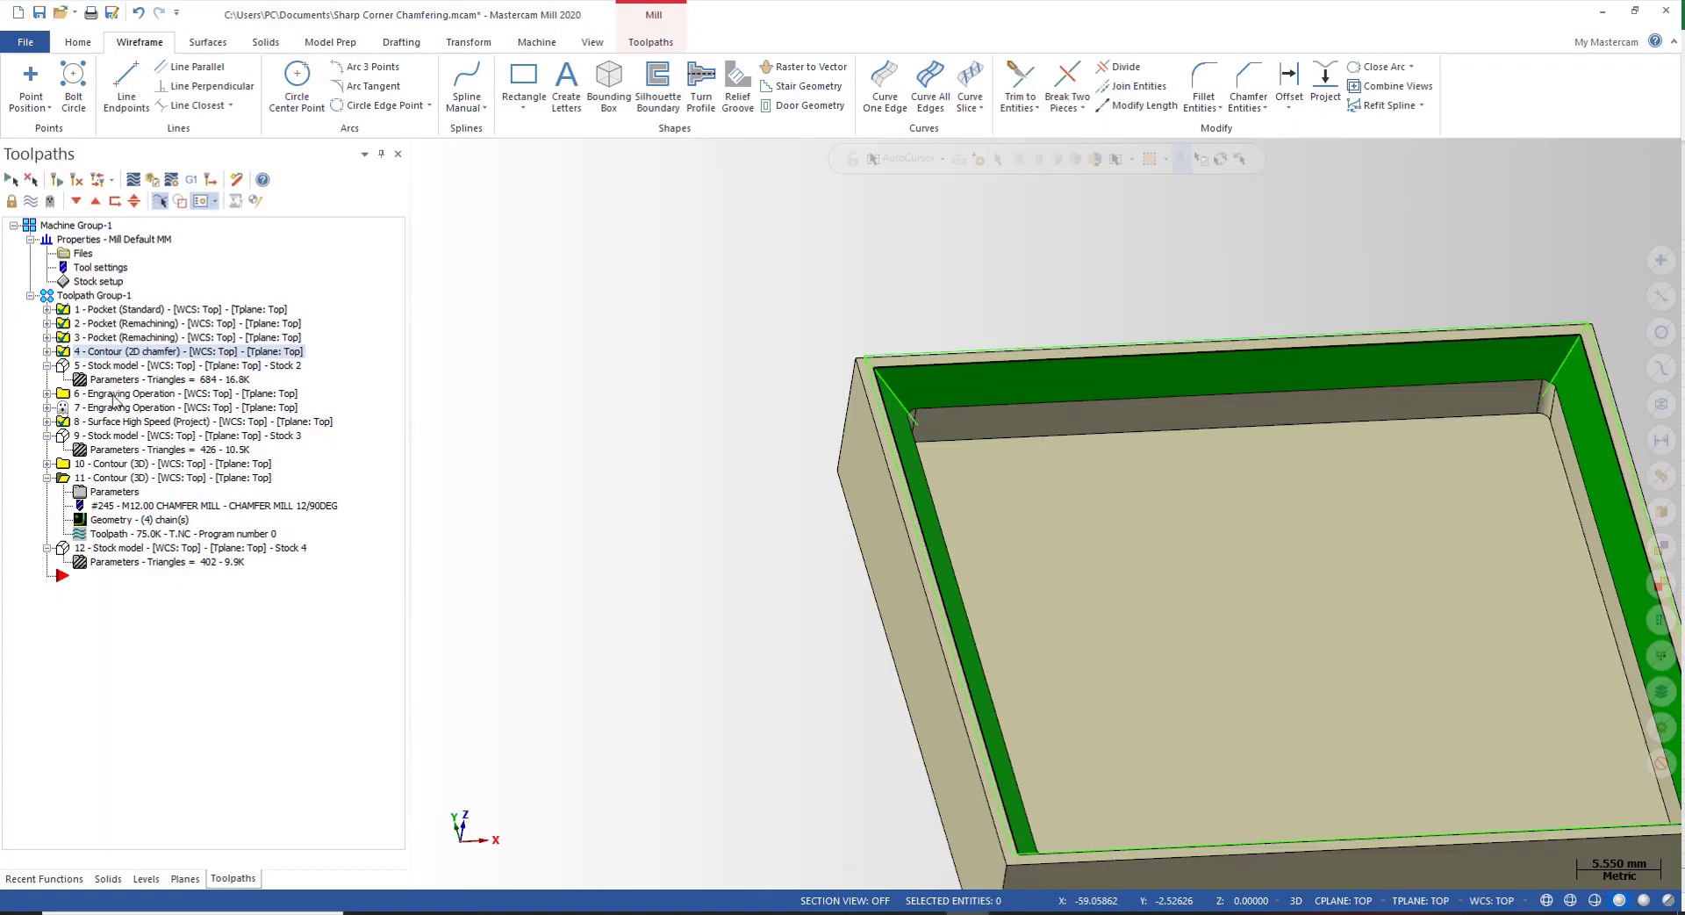
Review the Steep / Shallow and Transitions parameters of Surface High Speed (Project) operation 8 and close them
click(117, 425)
click(47, 421)
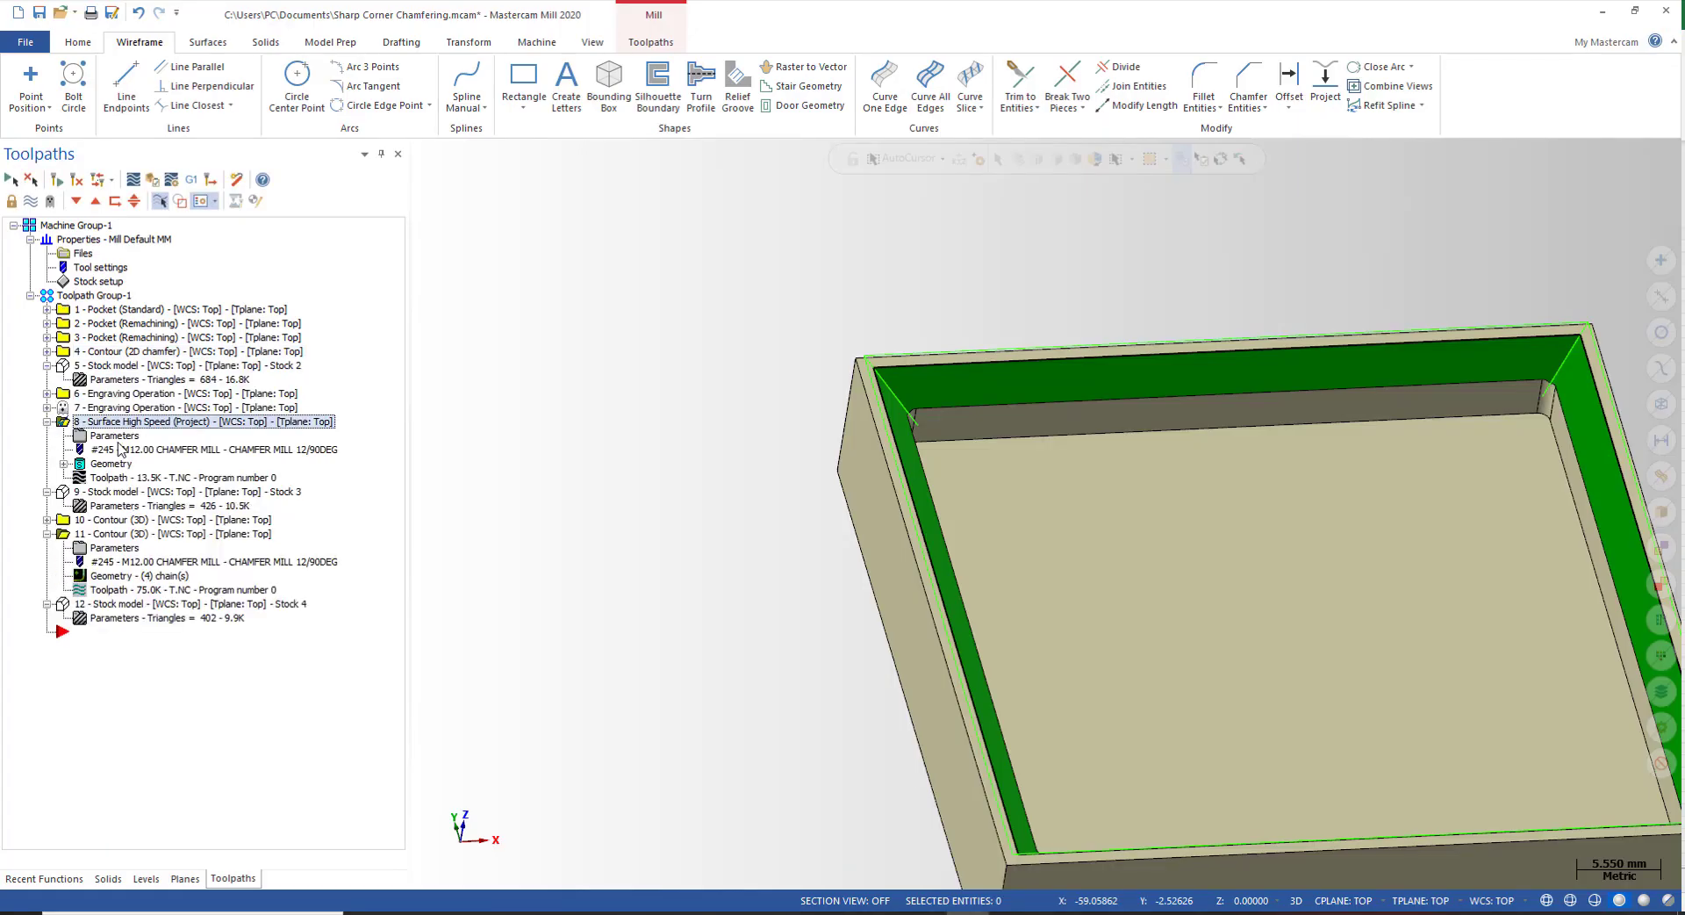
click(115, 436)
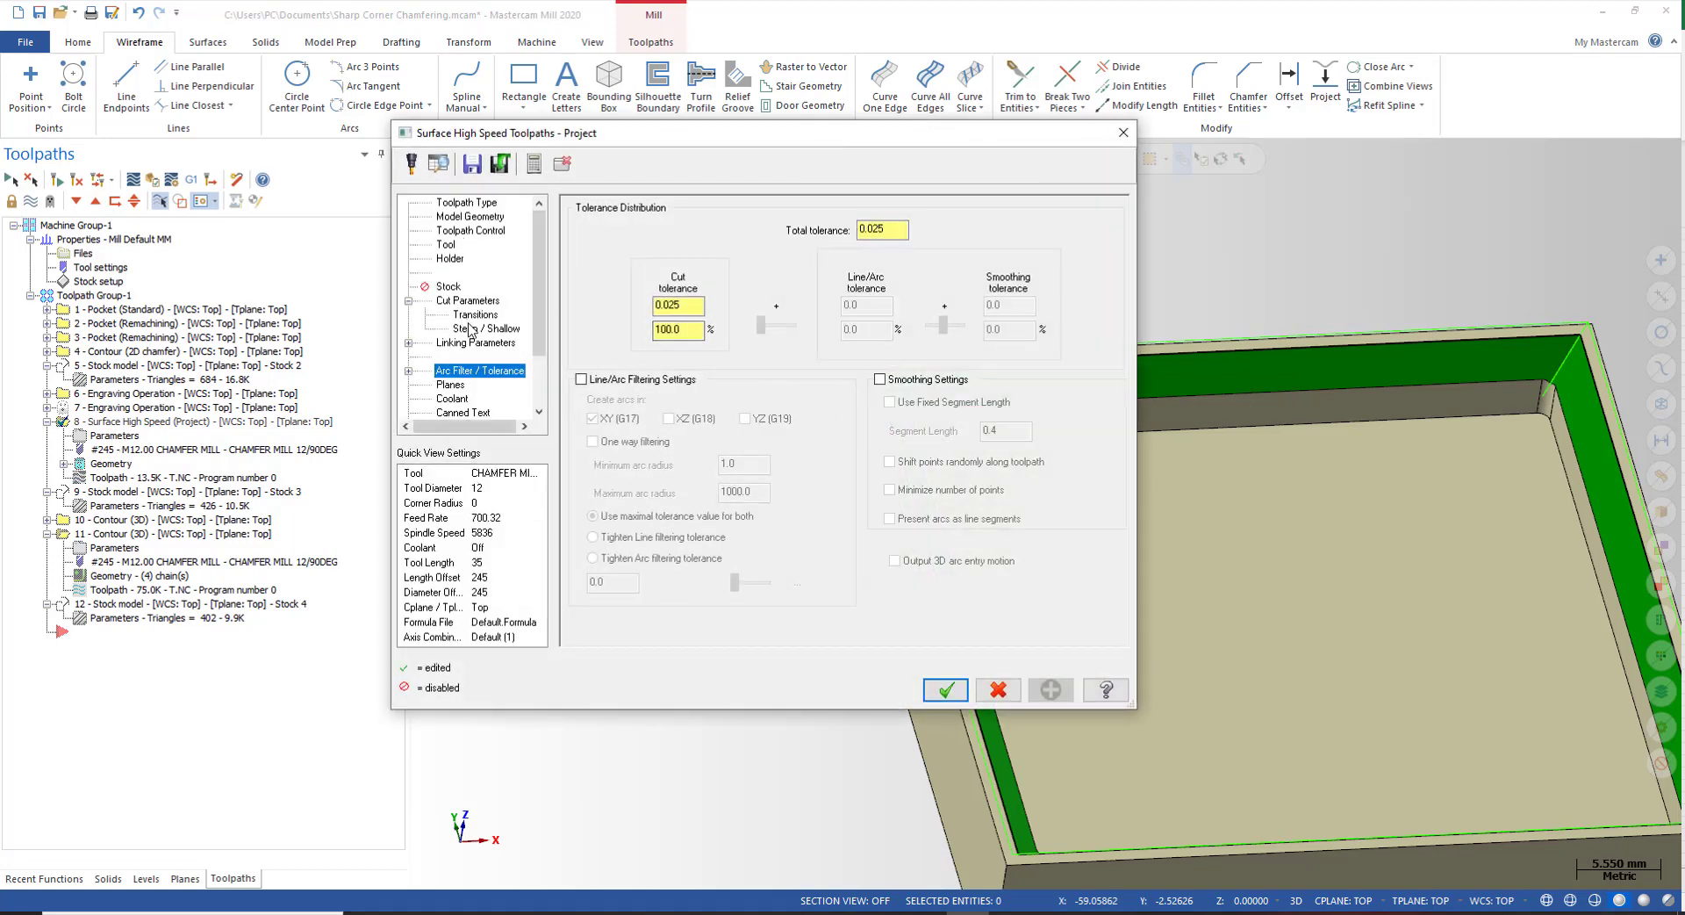
click(470, 329)
click(475, 315)
click(1120, 139)
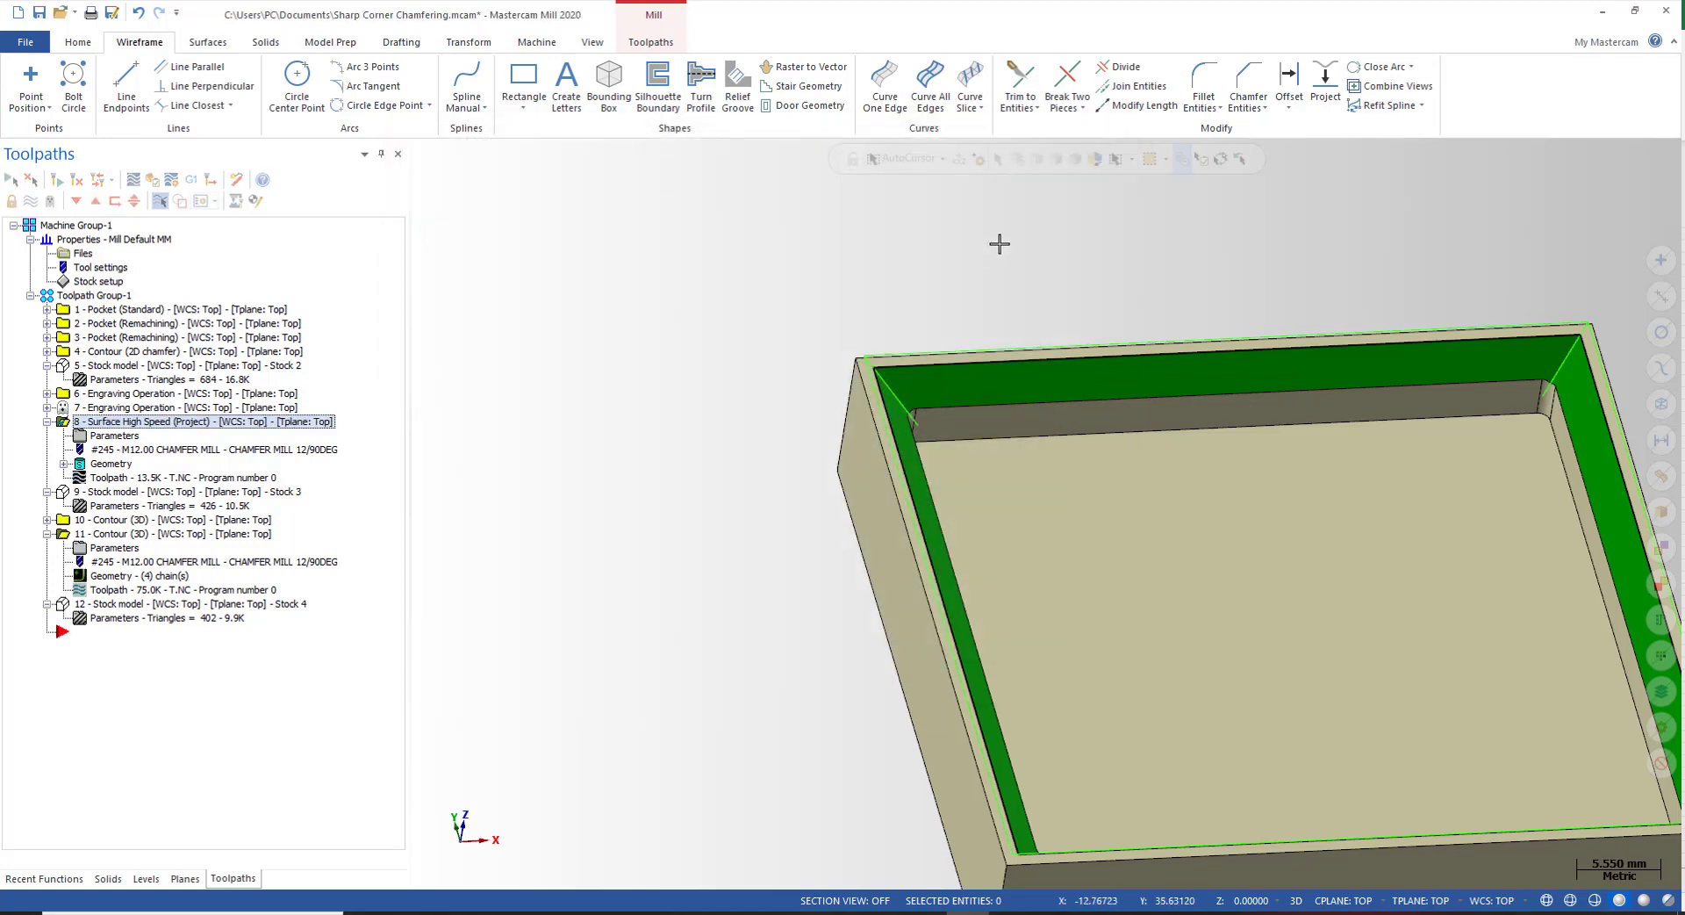
Start a lofted surface and chain the four upper edges of the chamfer as the first contour
scroll(937, 298, up, 6)
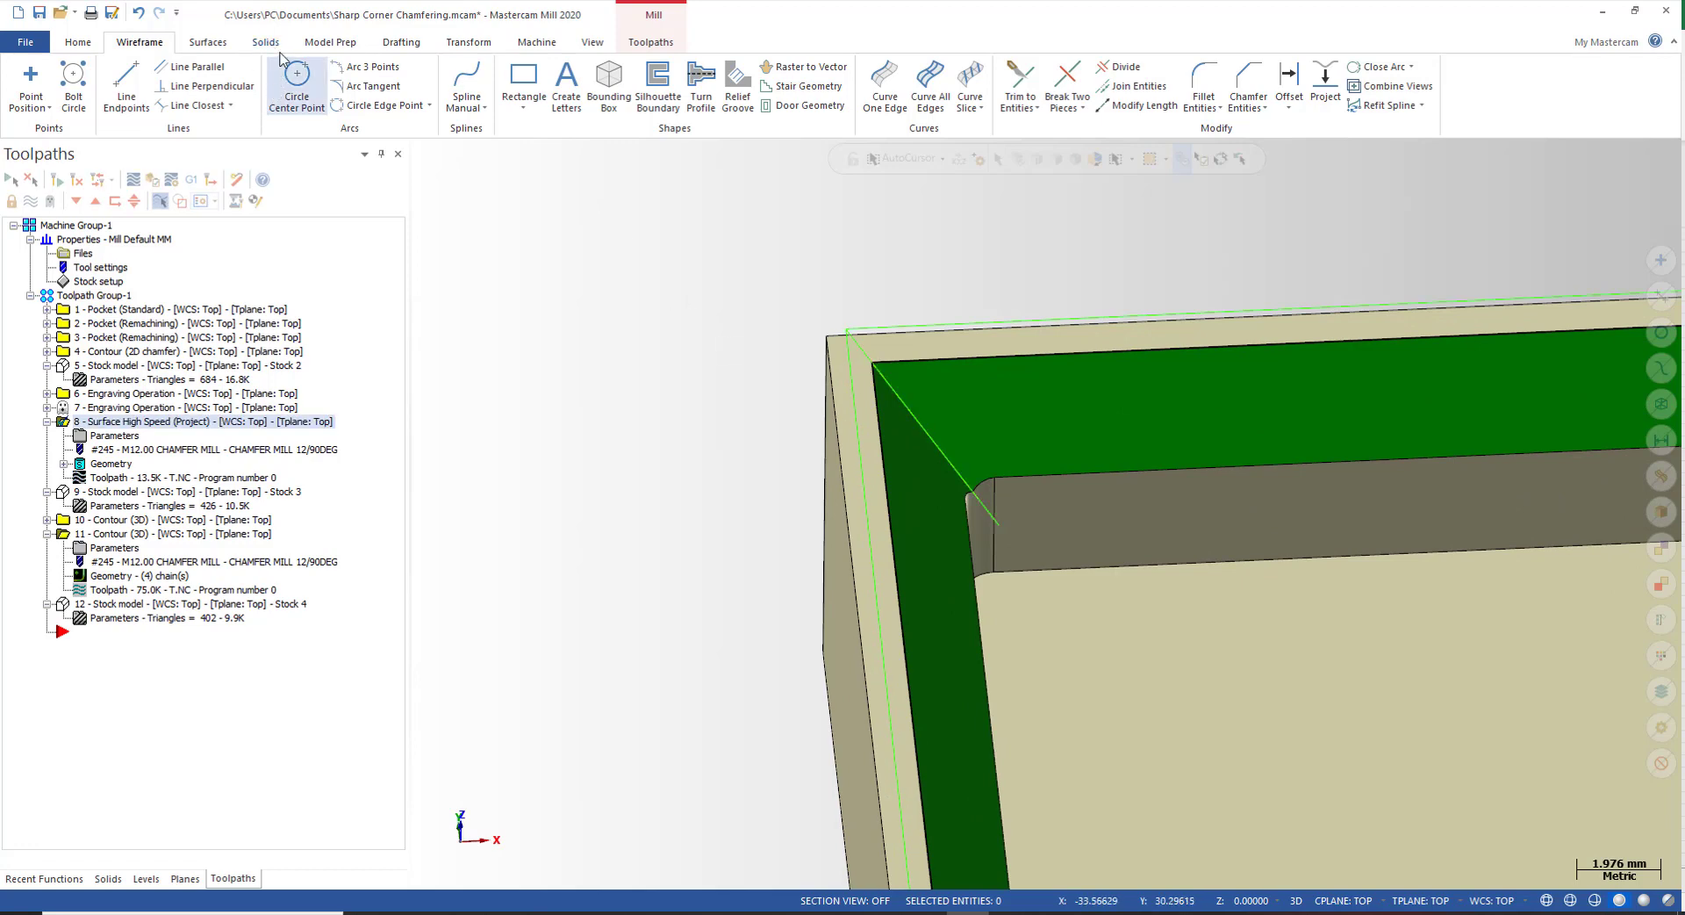
click(330, 43)
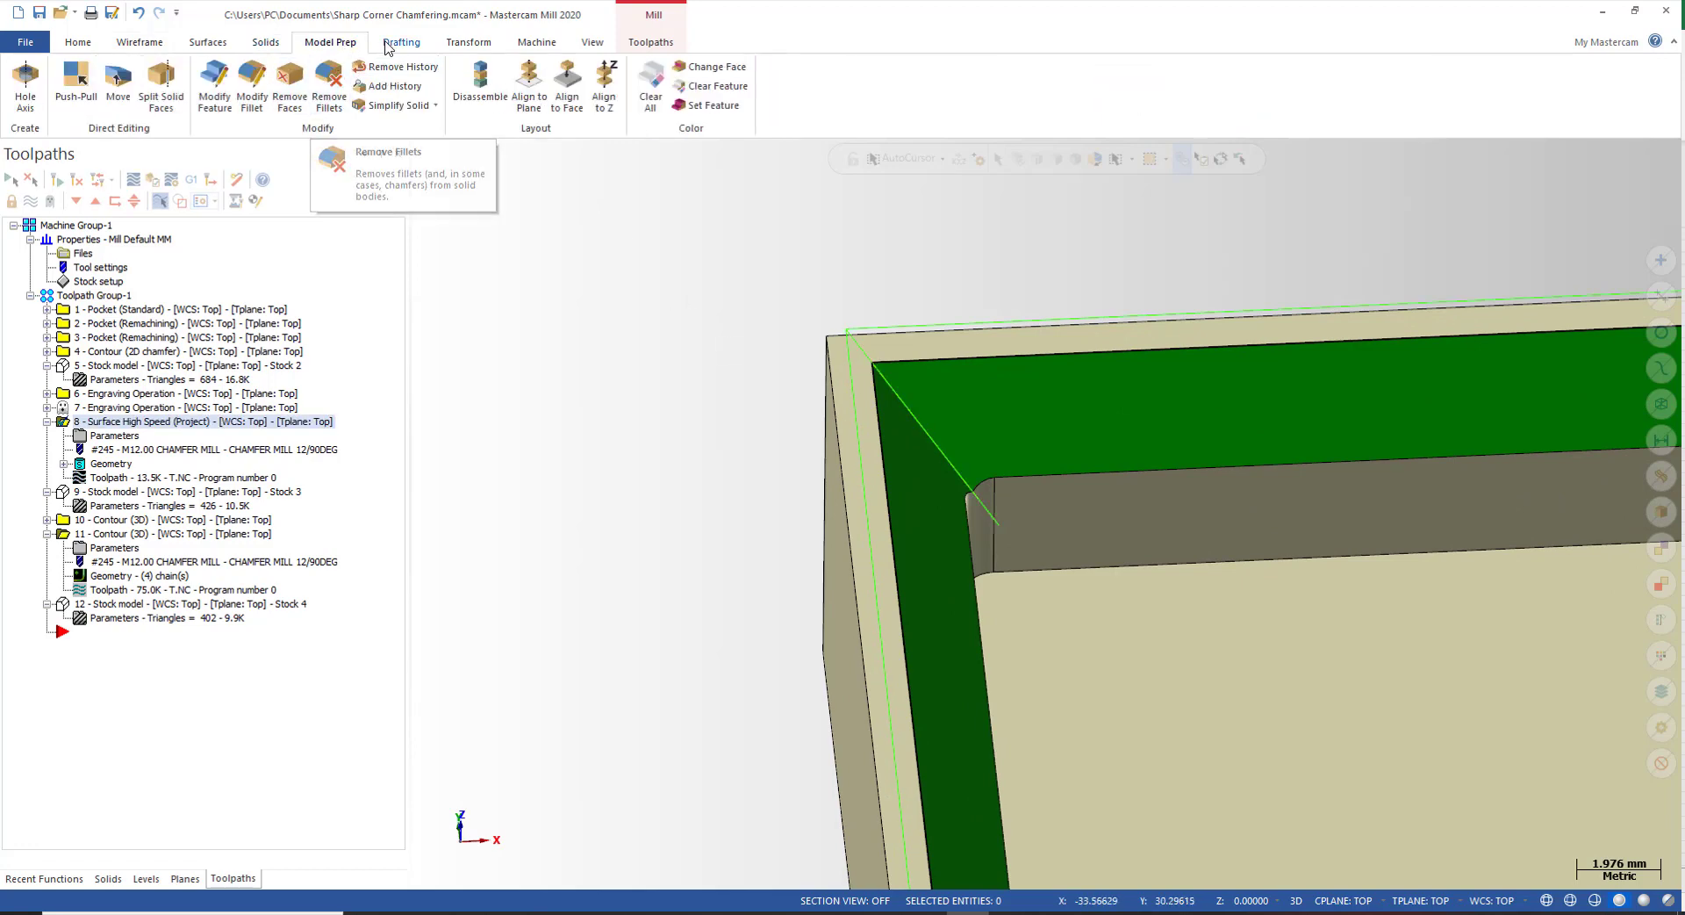
scroll(330, 88, down, 2)
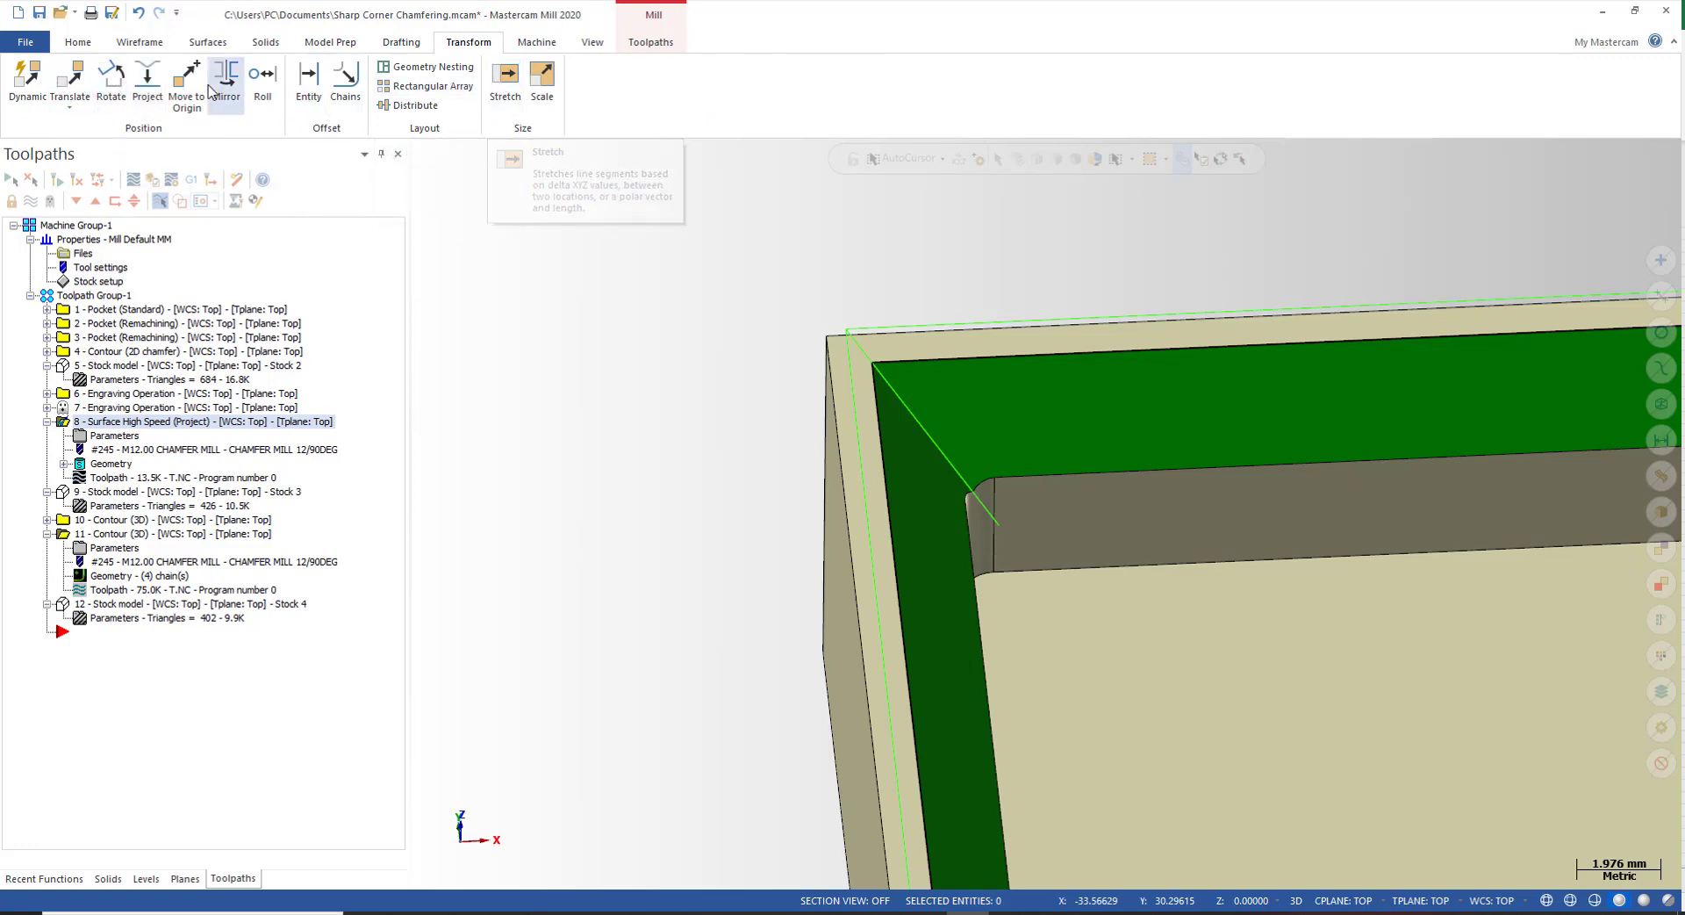
scroll(285, 50, up, 4)
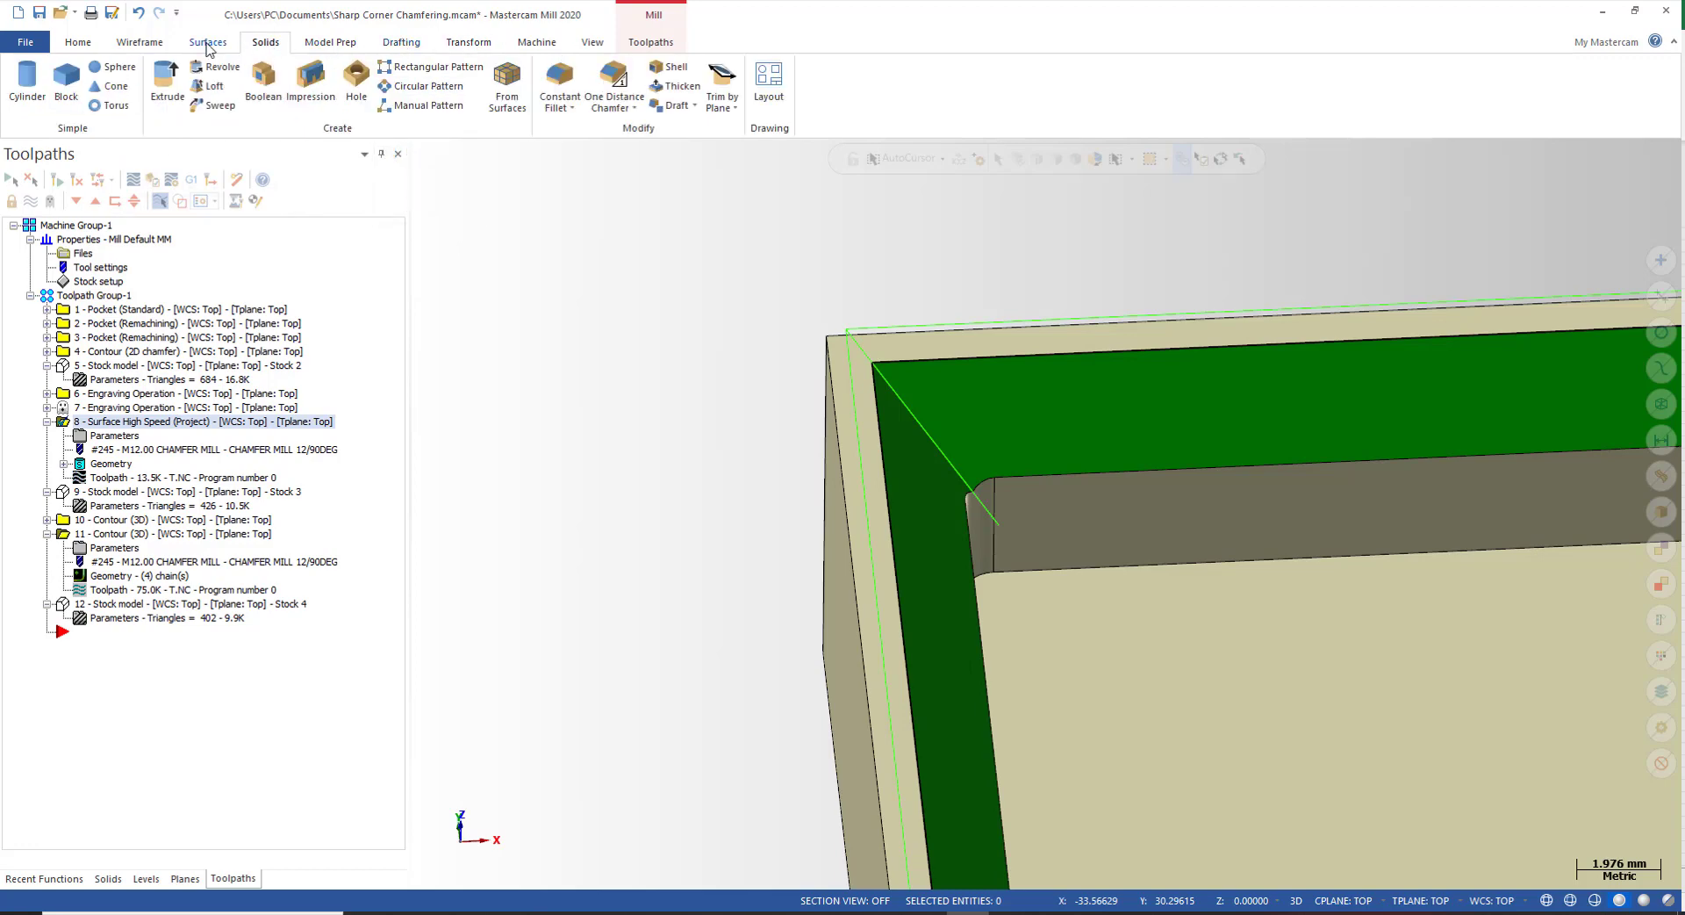
click(251, 83)
scroll(869, 360, down, 3)
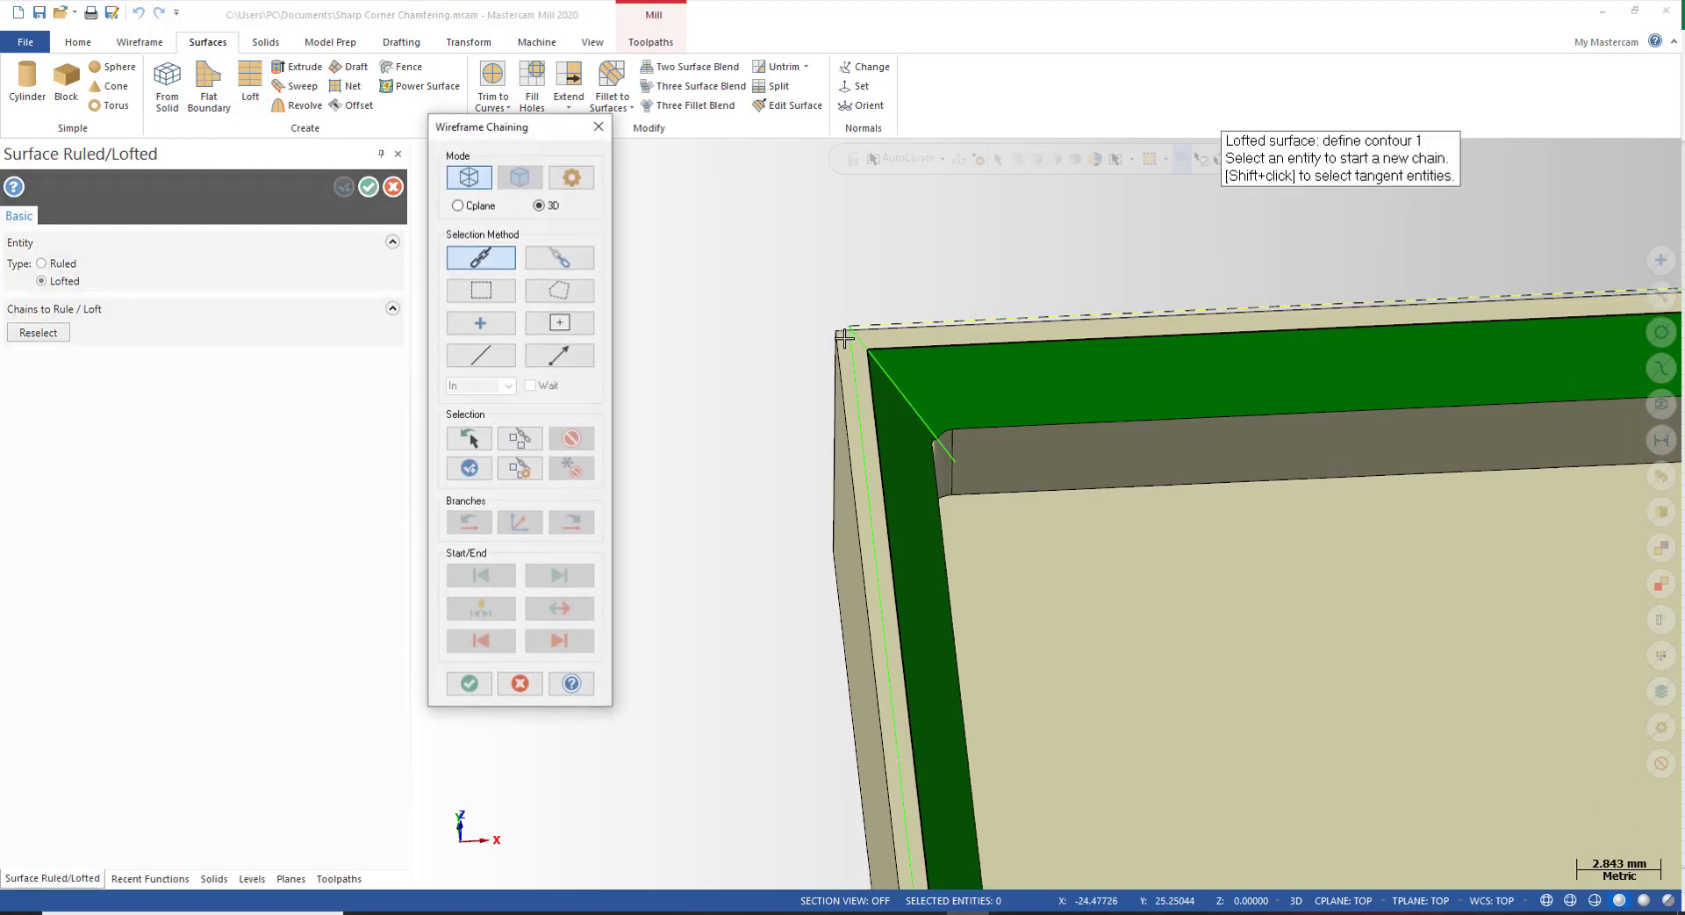
click(866, 364)
click(1284, 325)
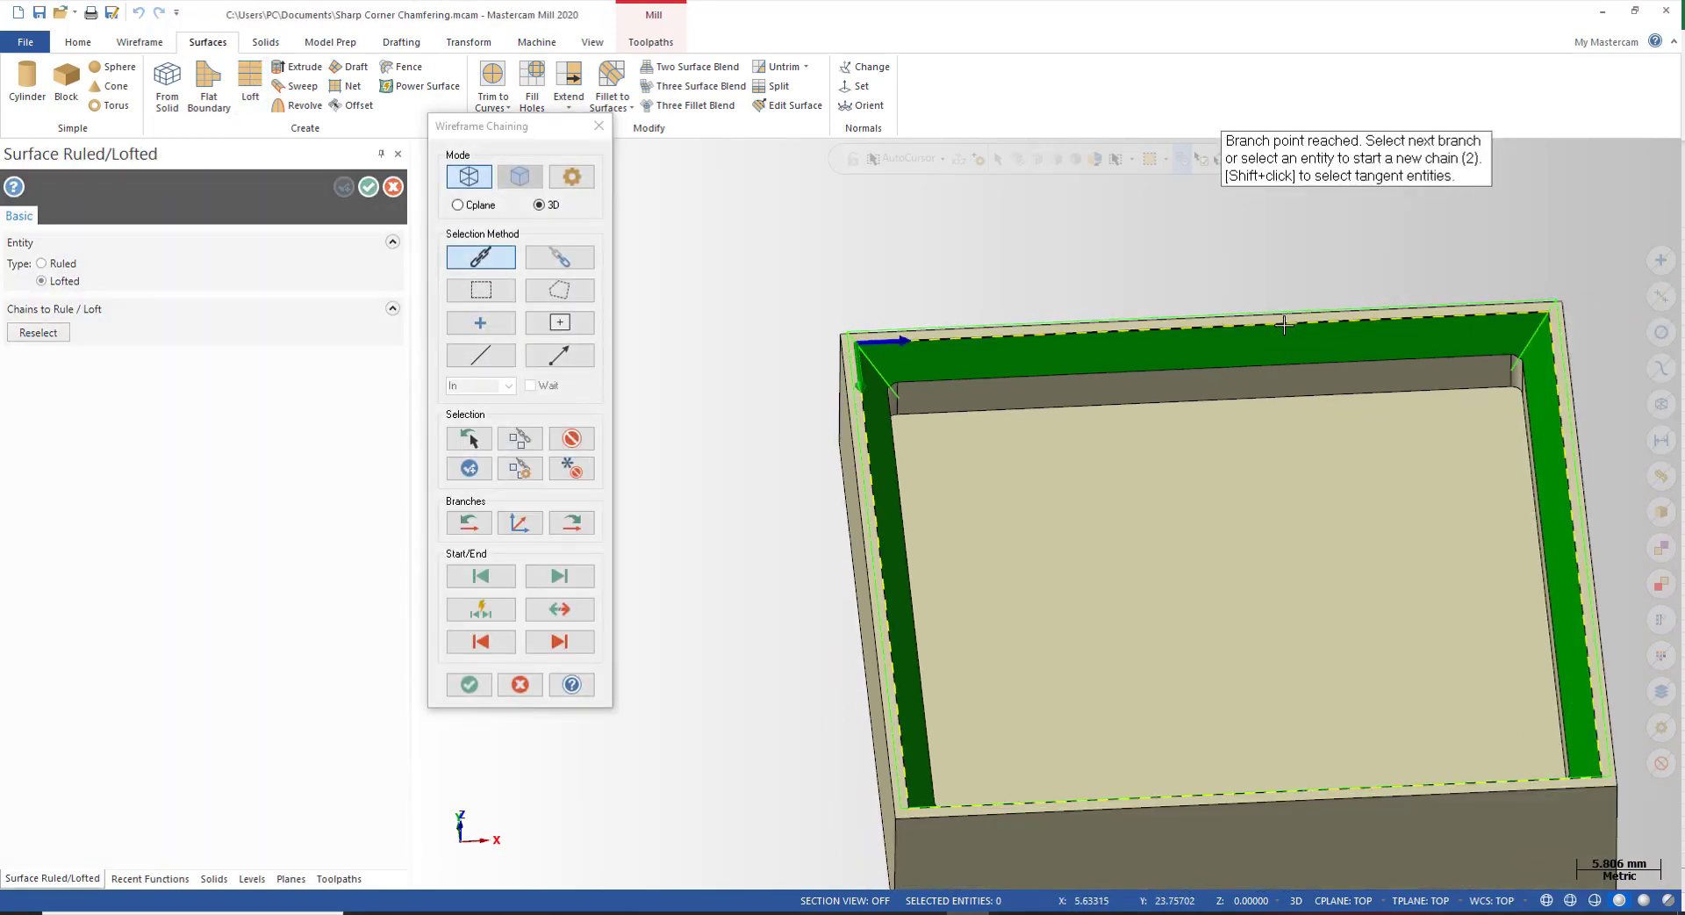
Chain the outer wireframe rectangle as the second contour and create the lofted surface extending the chamfer outward
click(850, 351)
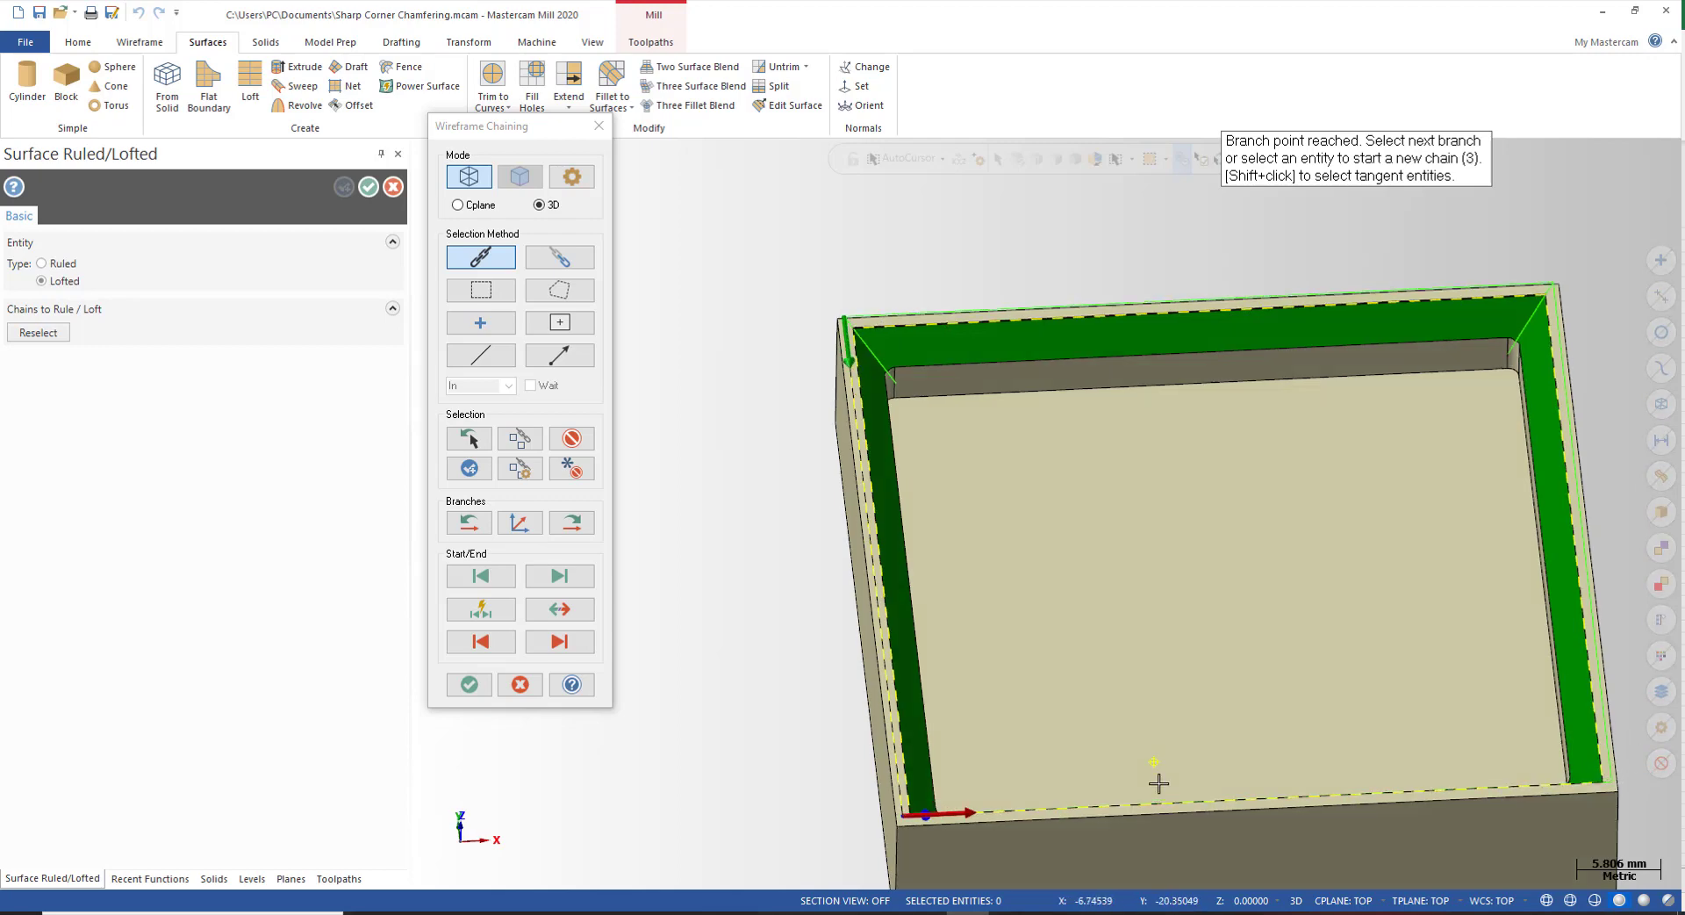
middle_drag(1158, 783, 1065, 835)
click(1073, 845)
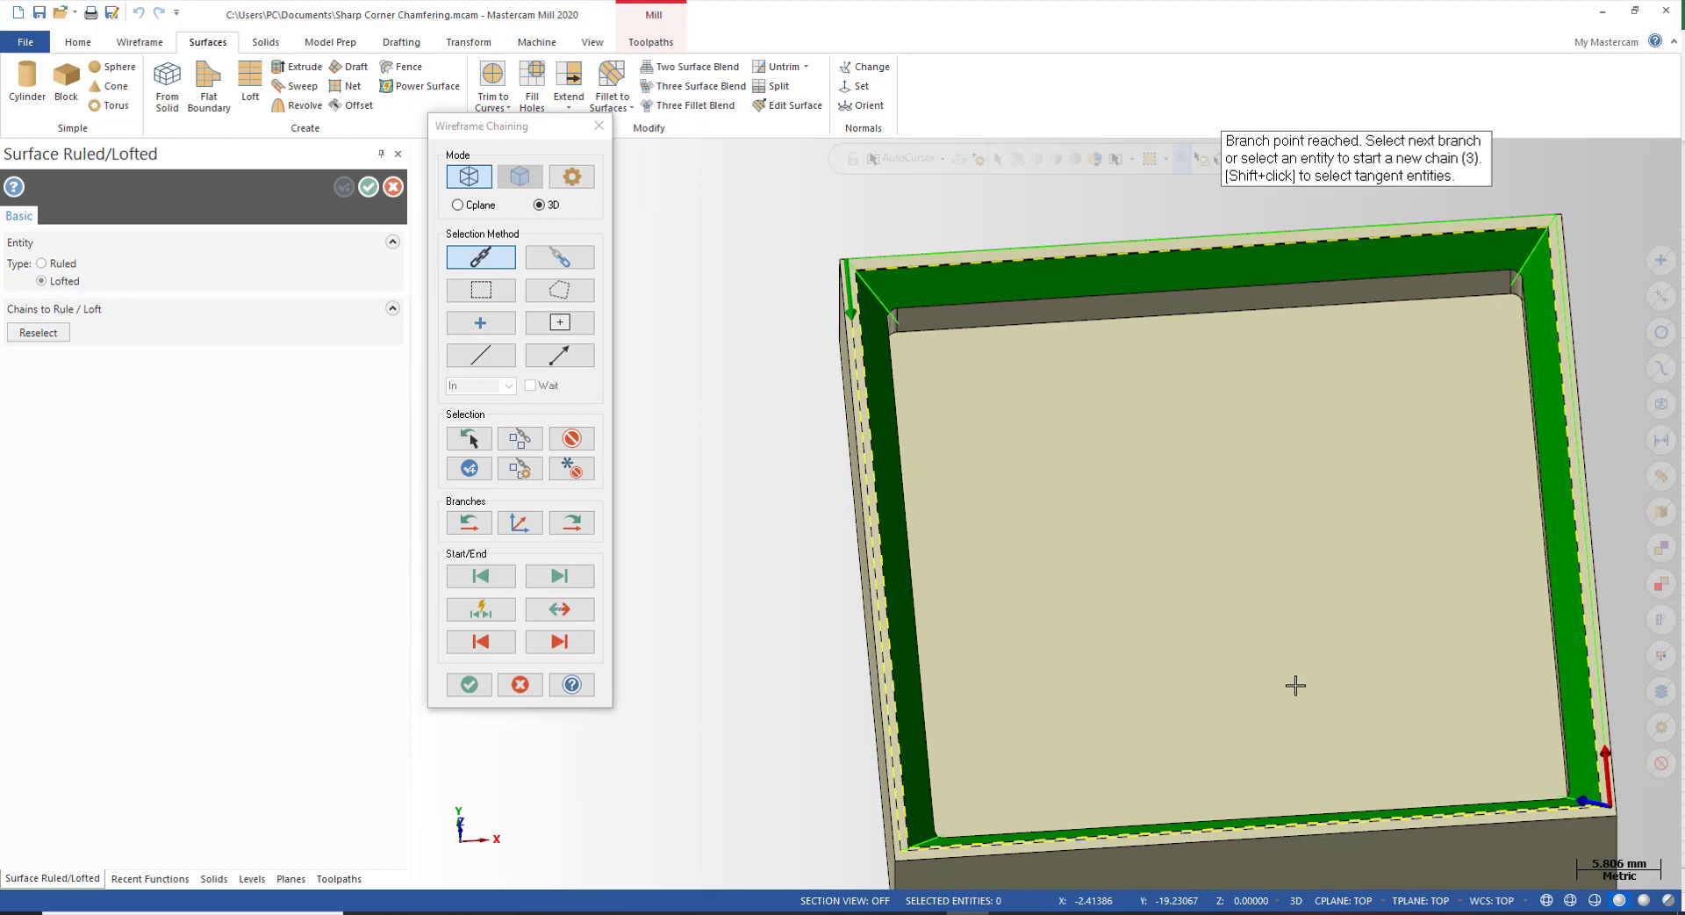
click(1587, 560)
click(1179, 237)
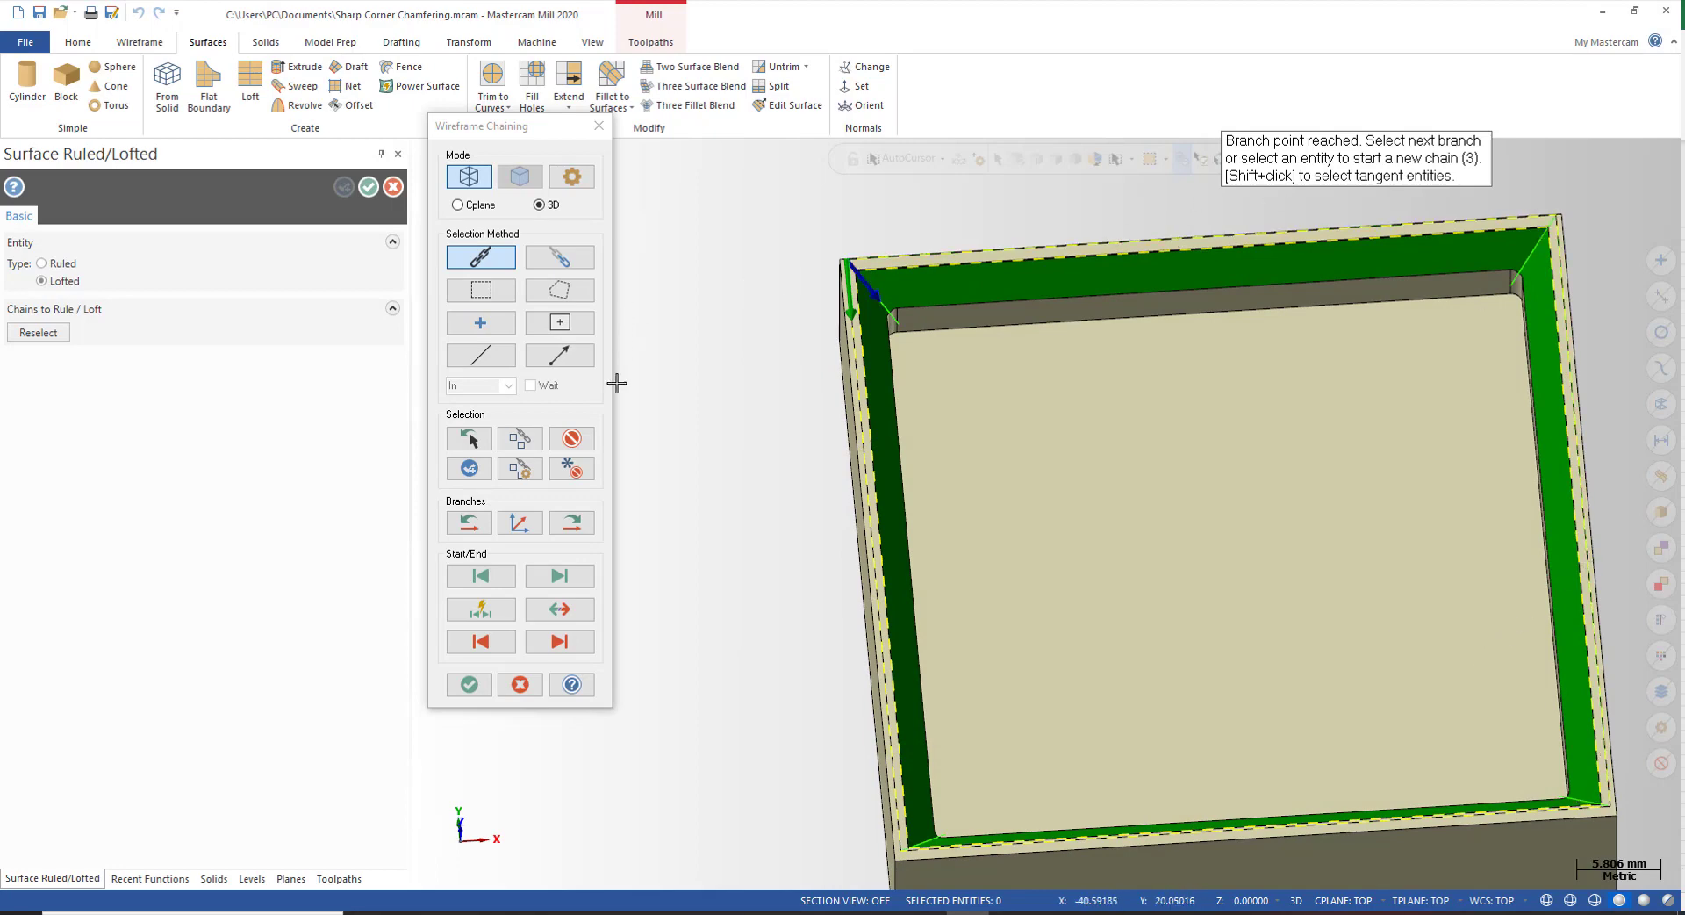
click(468, 684)
middle_drag(1002, 327, 902, 285)
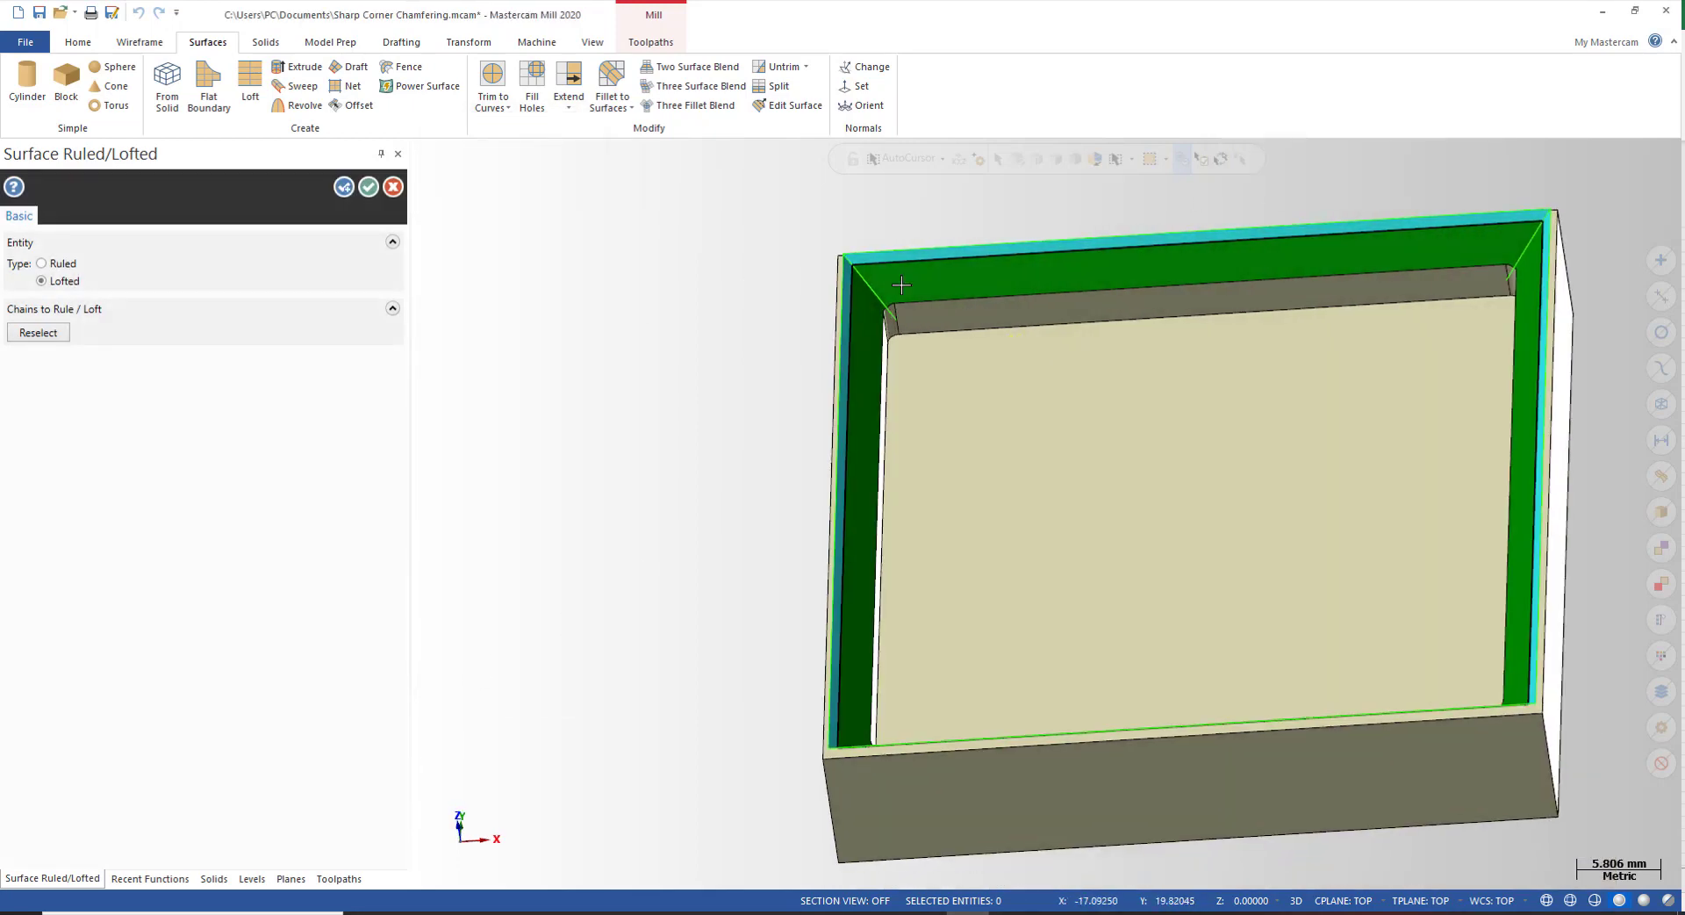
click(392, 187)
Add the lofted extension surfaces to the machining geometry of Surface High Speed (Project) operation 8
click(112, 464)
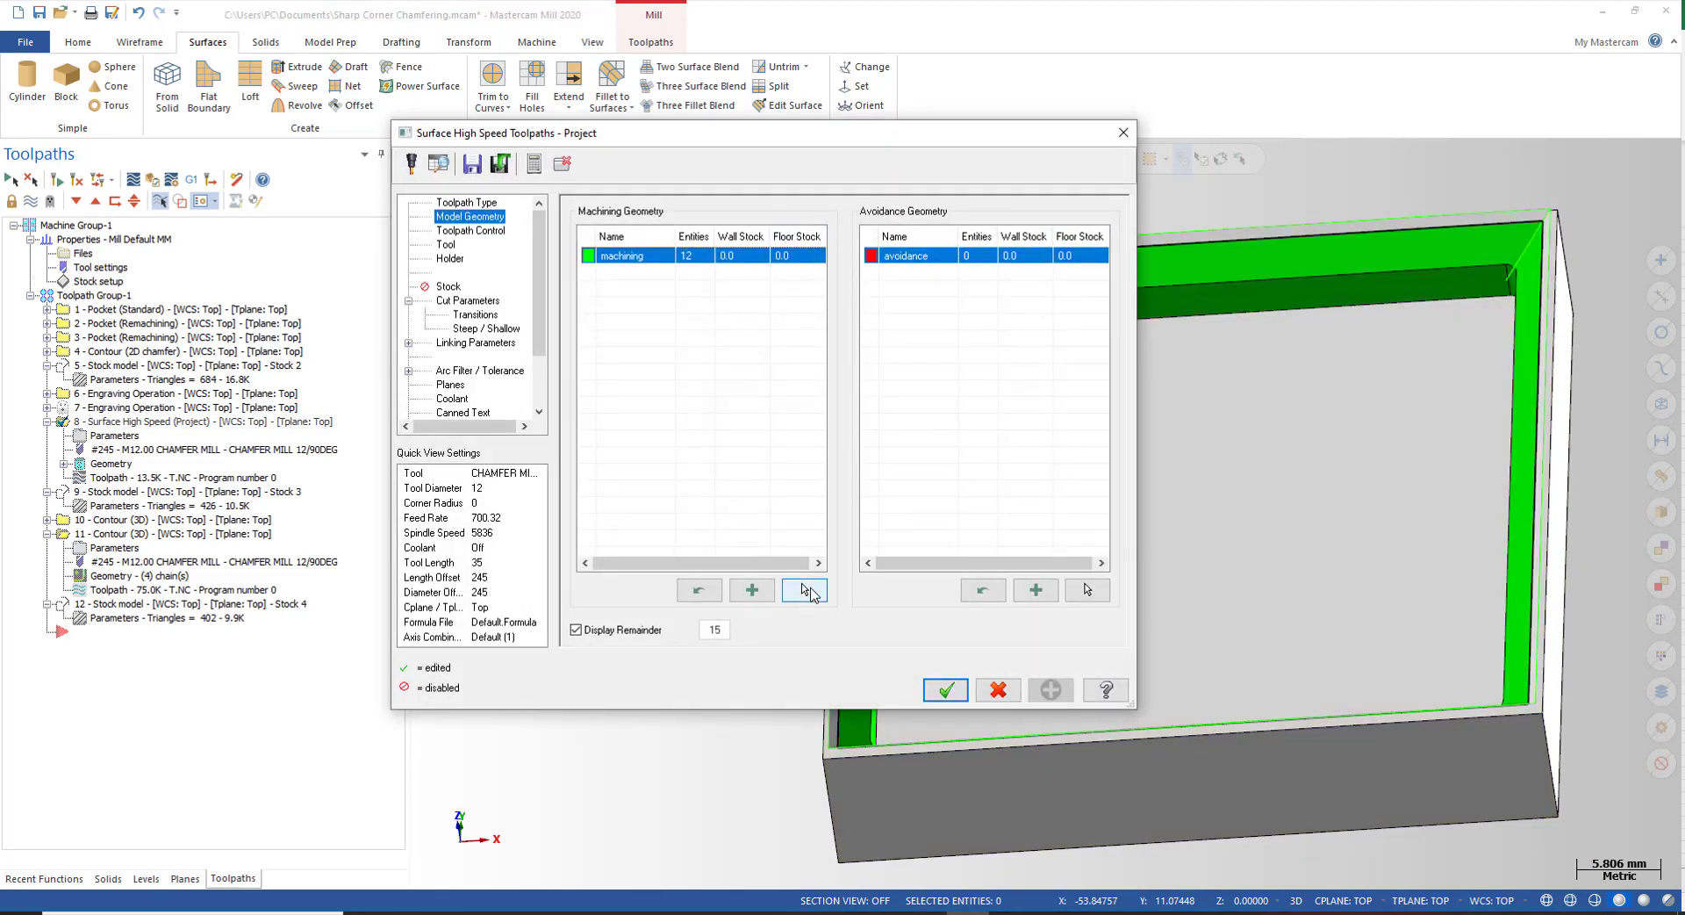
click(804, 590)
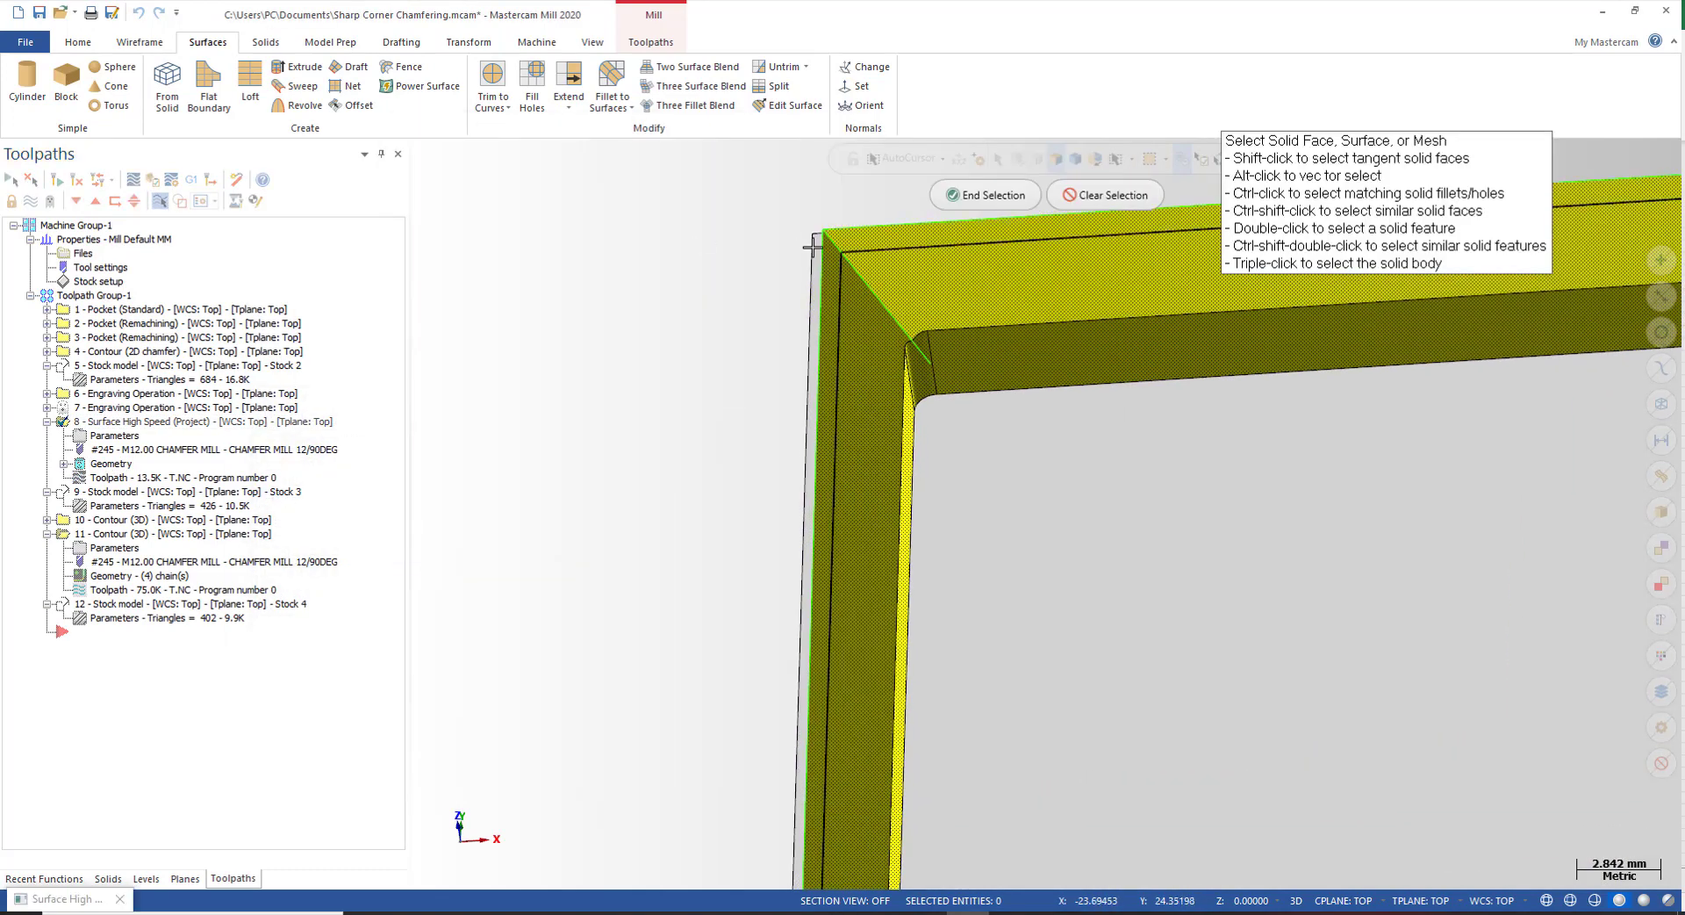
scroll(676, 276, down, 4)
middle_drag(866, 410, 935, 421)
scroll(1196, 242, up, 1)
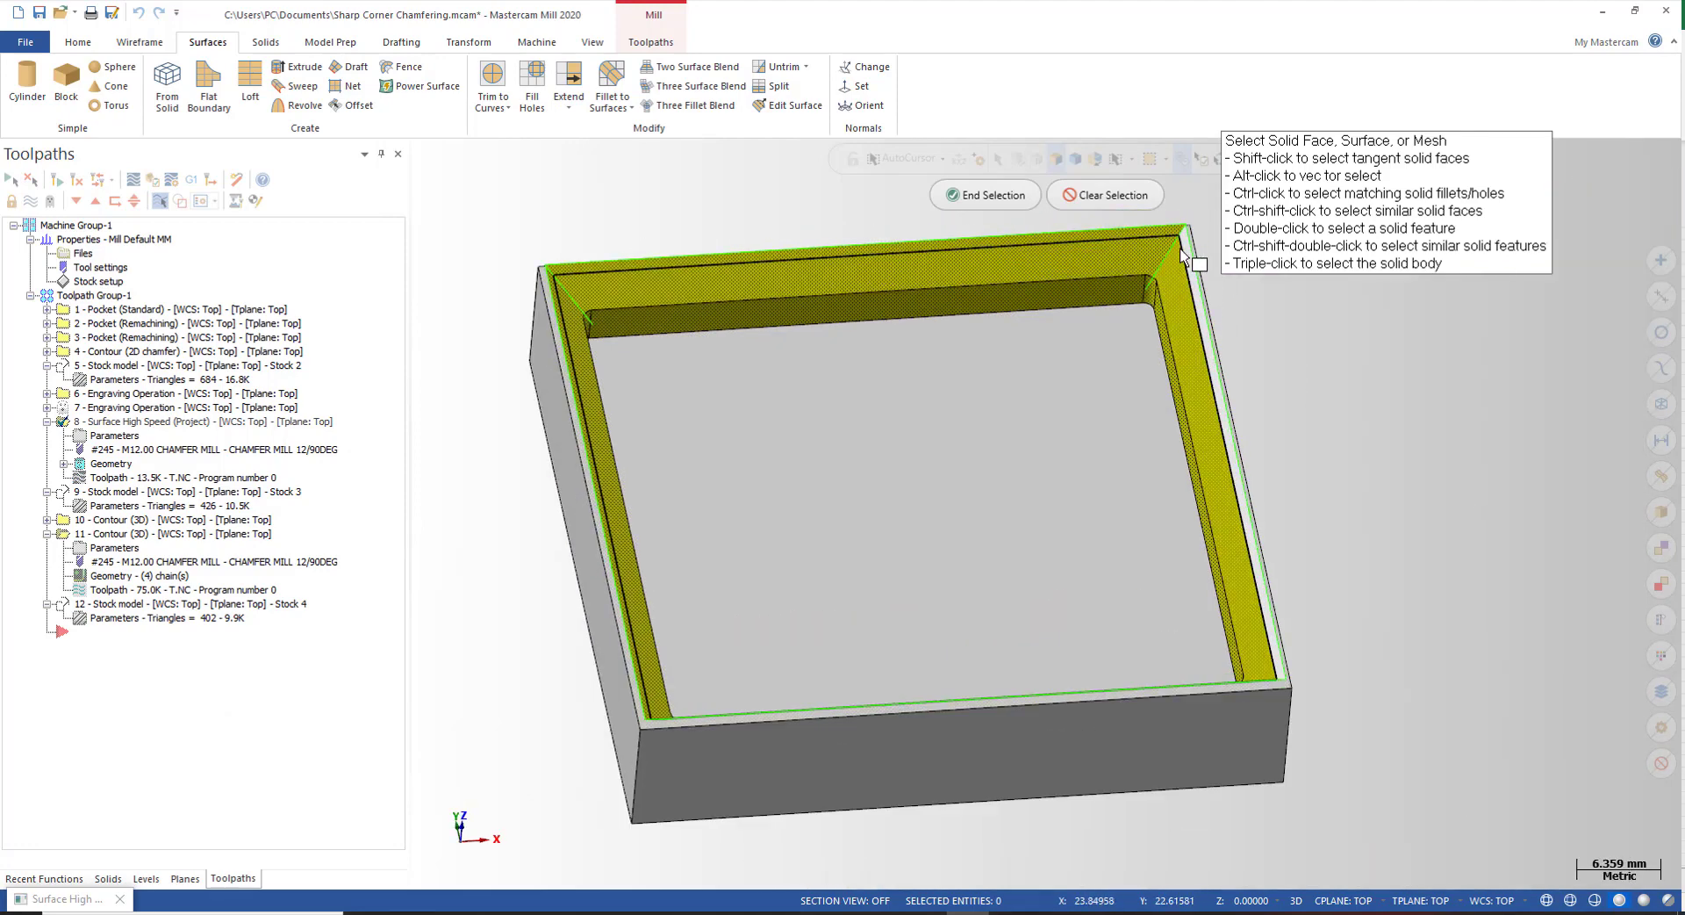
scroll(1245, 575, up, 3)
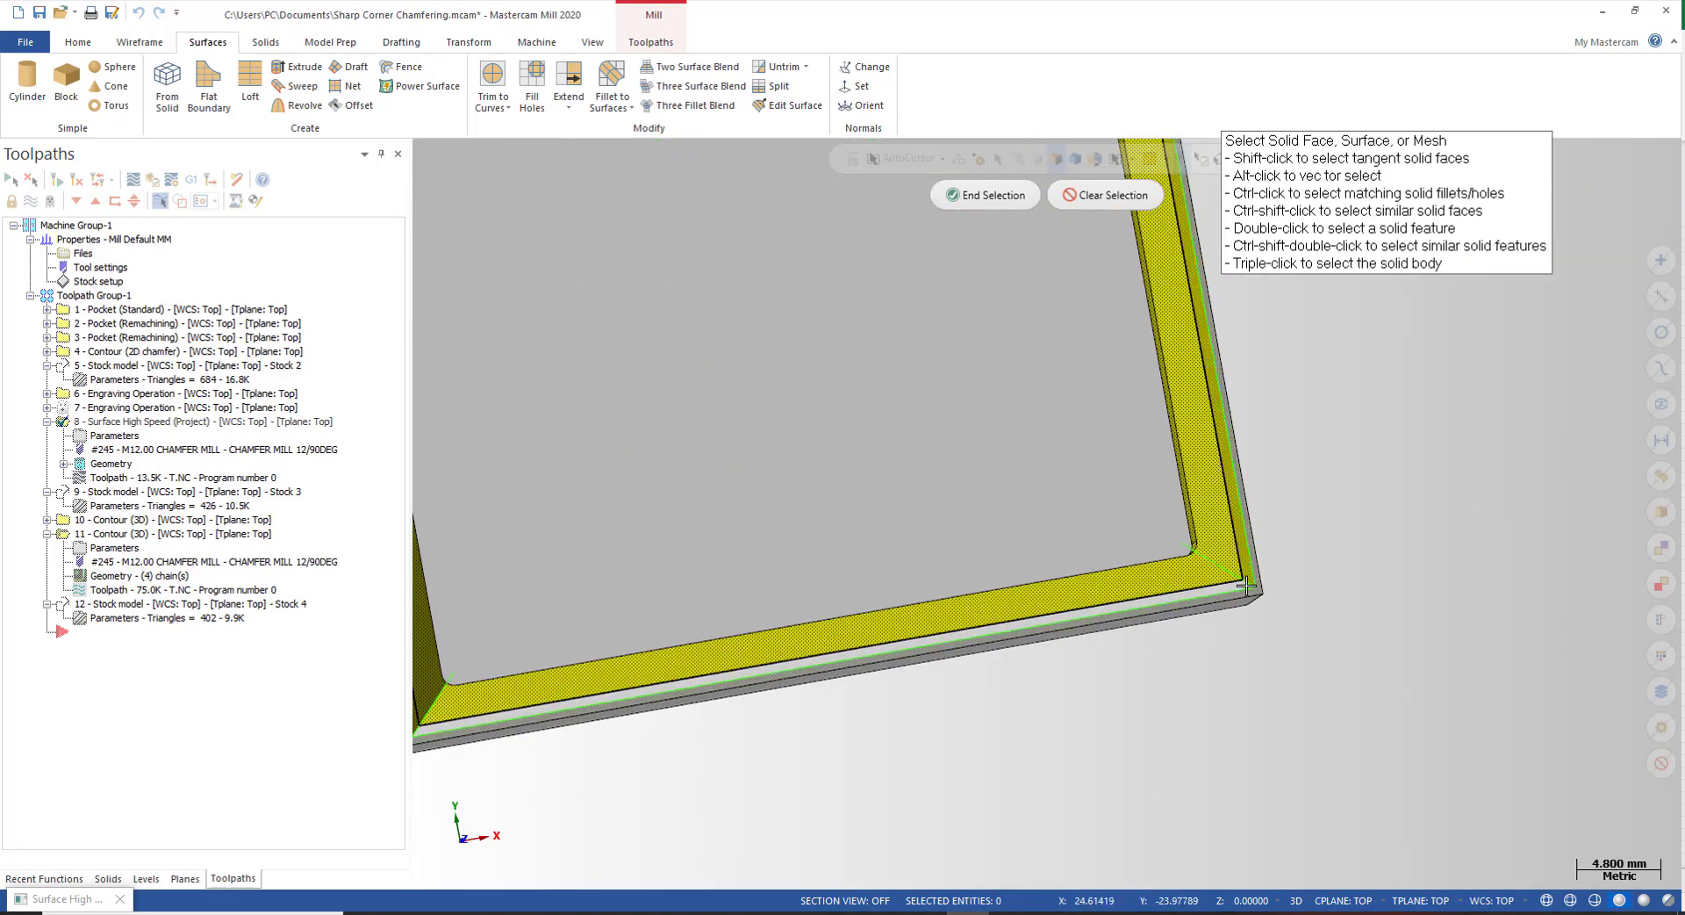
scroll(1320, 554, down, 3)
middle_drag(650, 648, 881, 386)
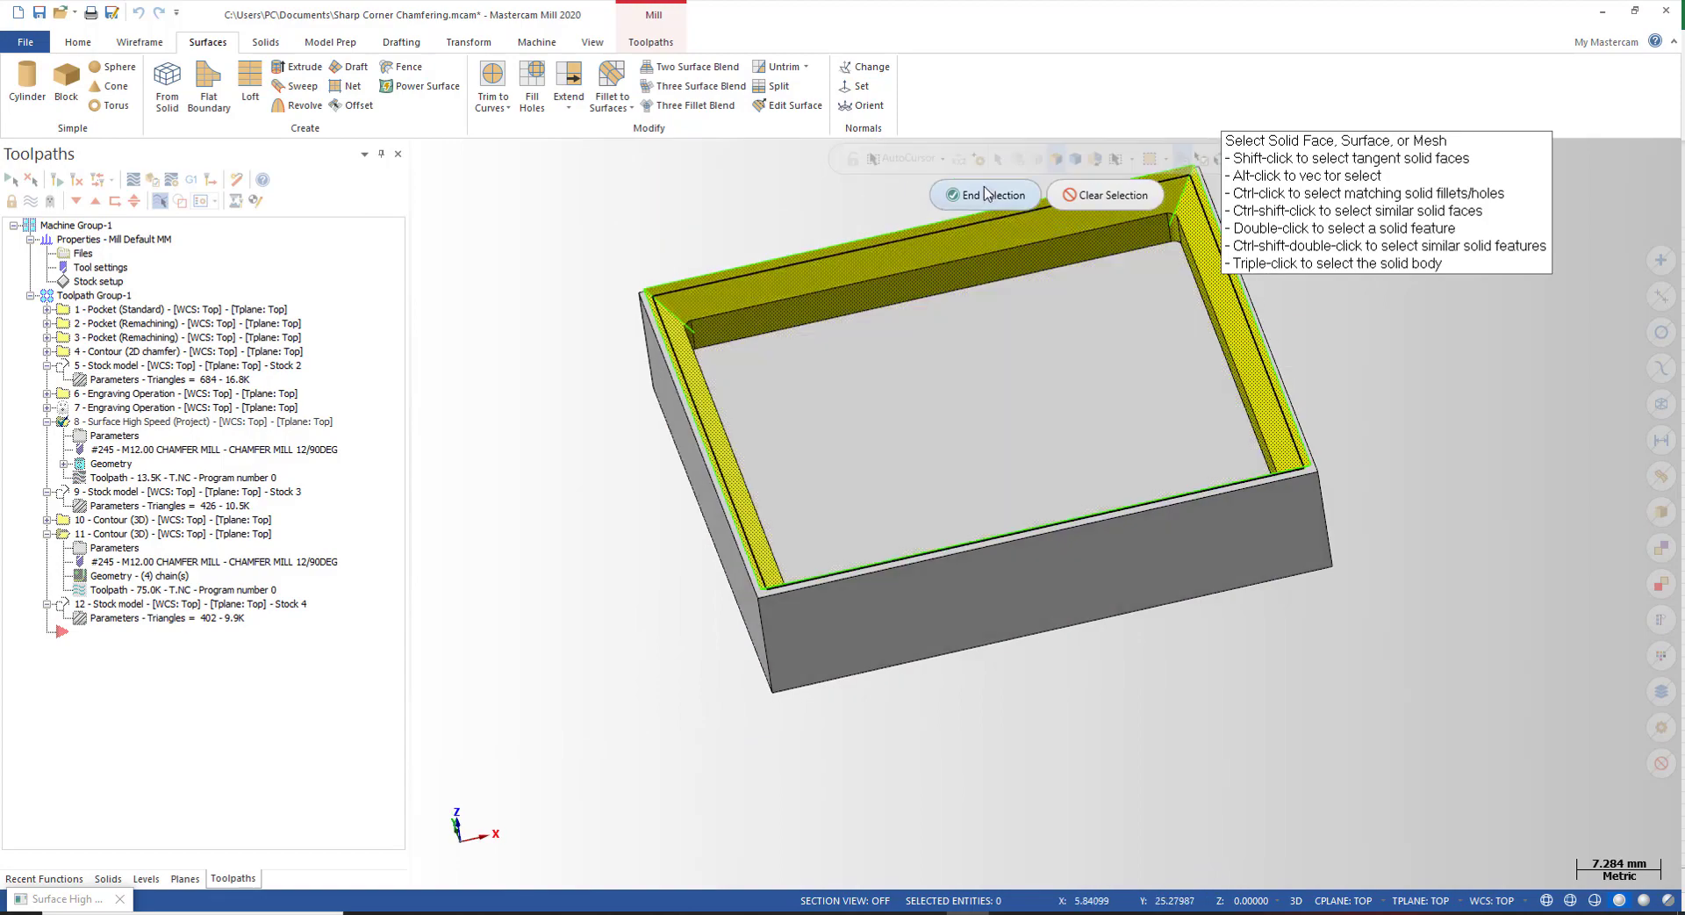
click(987, 194)
click(940, 700)
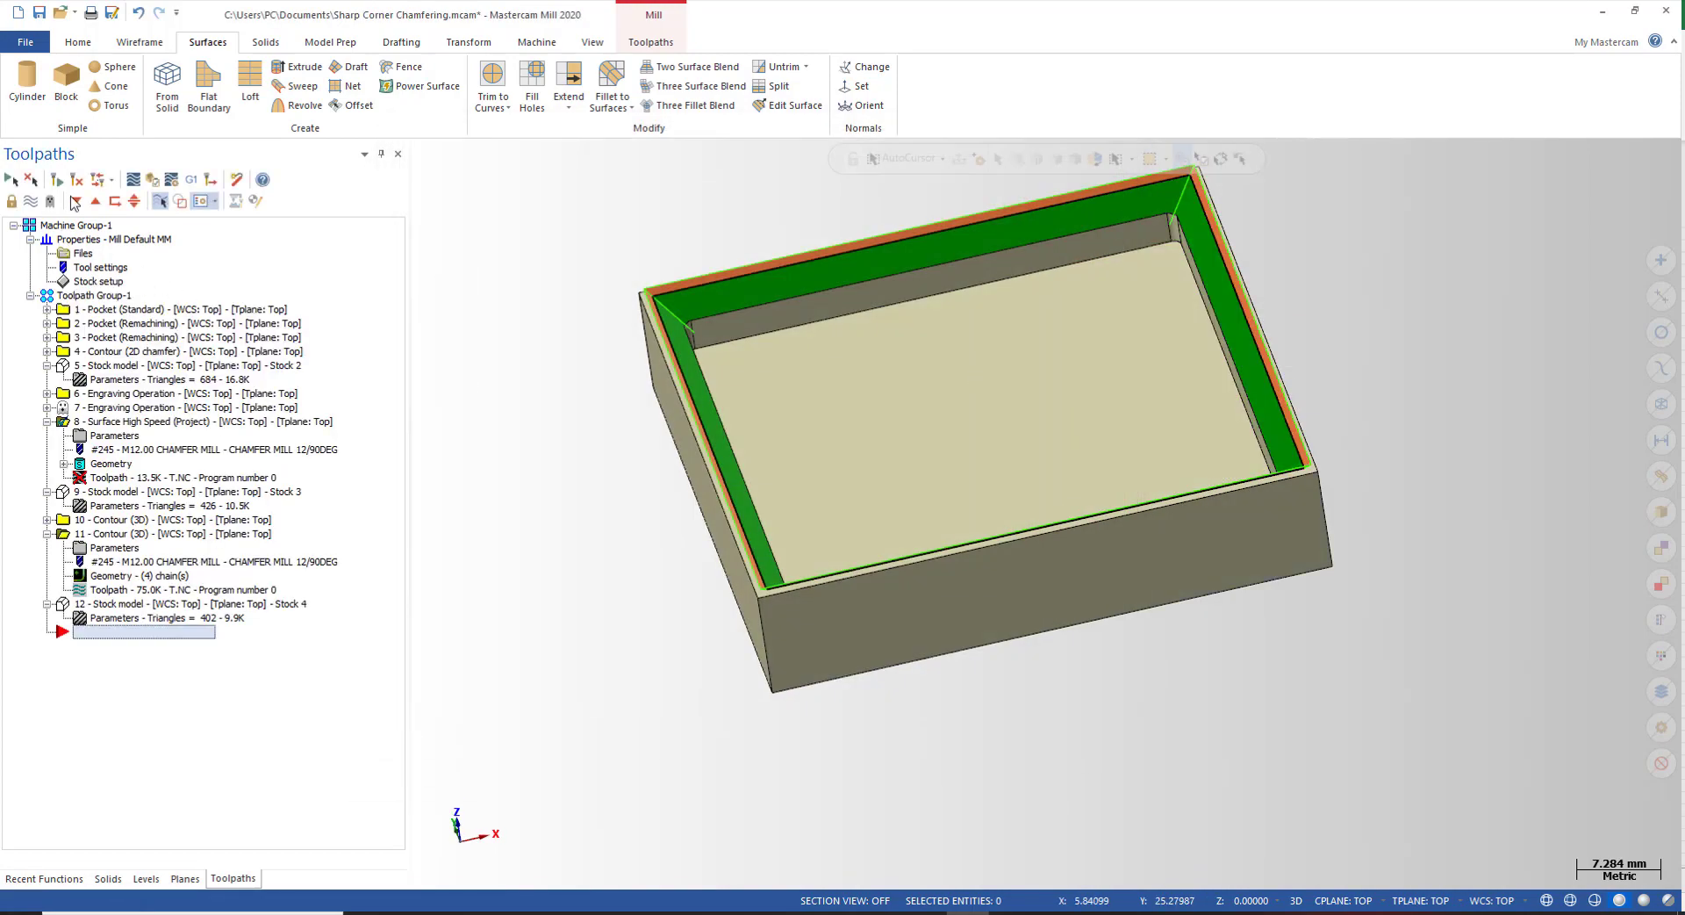
Regenerate project operation 8 and display its toolpath close up at the pocket corner
click(58, 181)
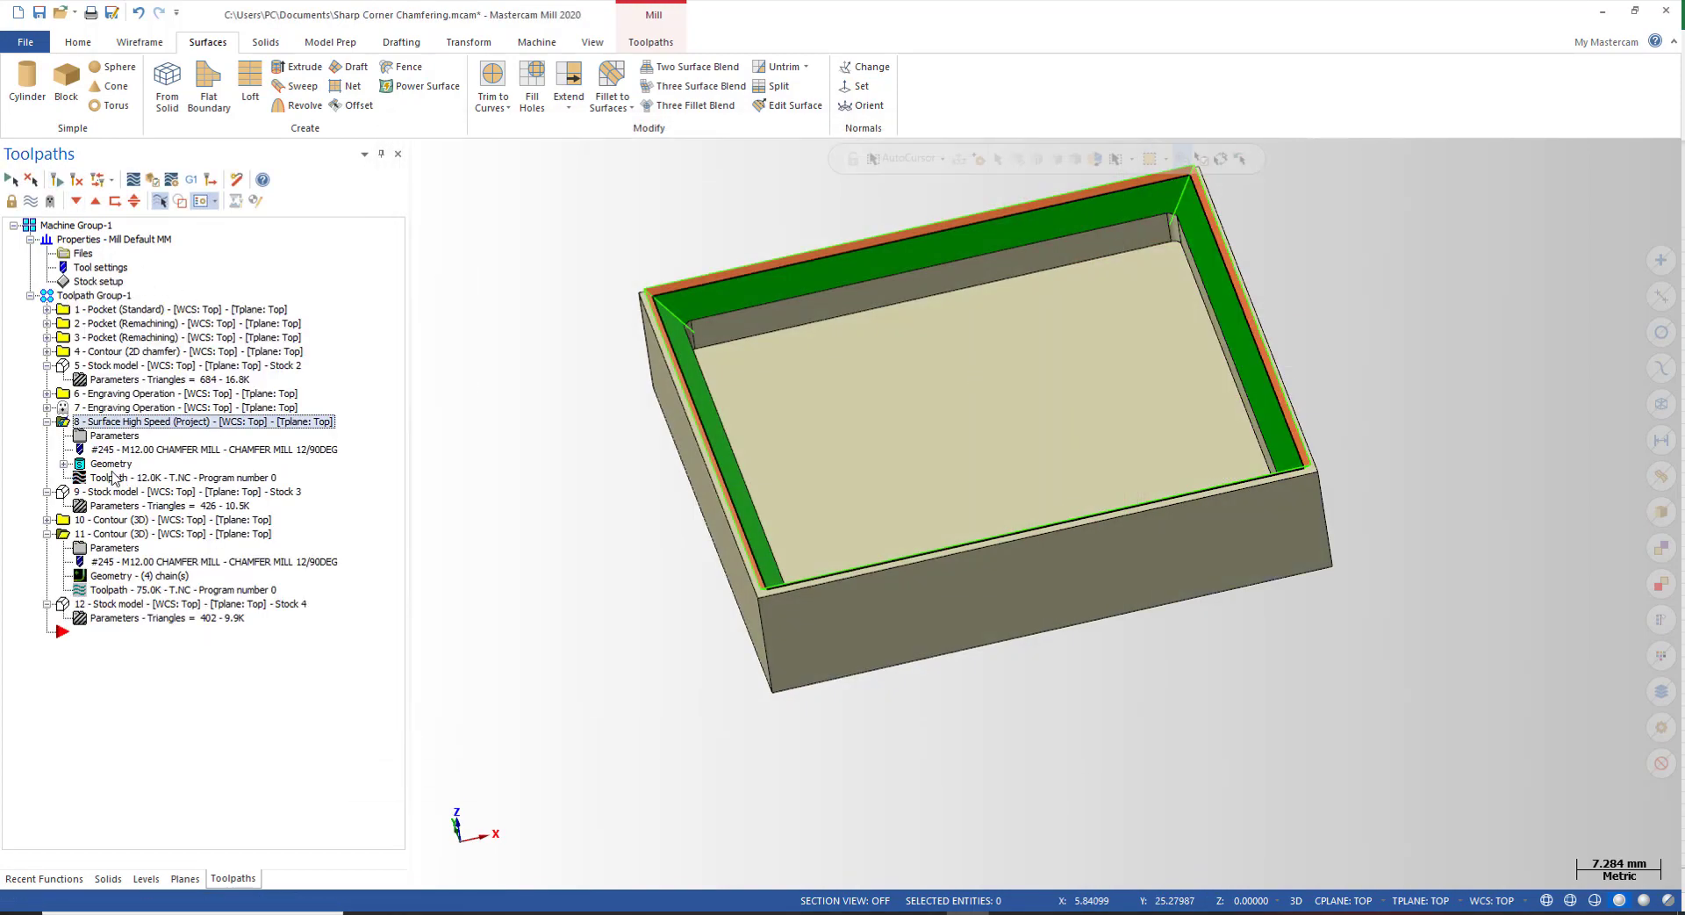
click(31, 202)
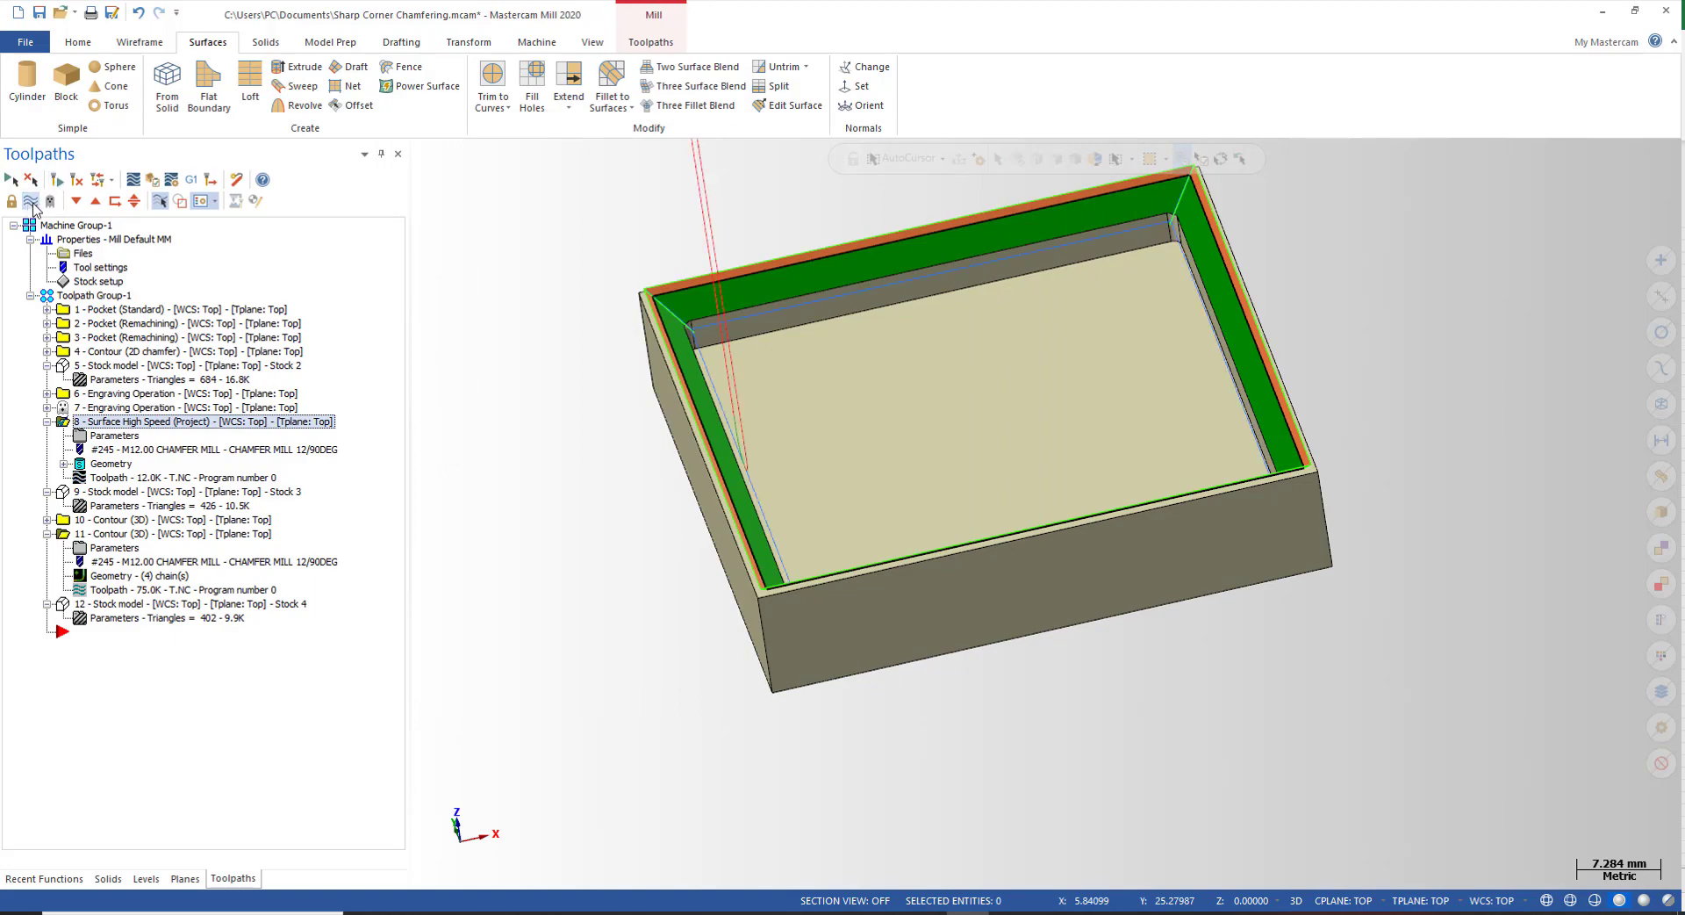
scroll(685, 287, up, 3)
middle_drag(685, 311, 631, 298)
scroll(631, 299, up, 8)
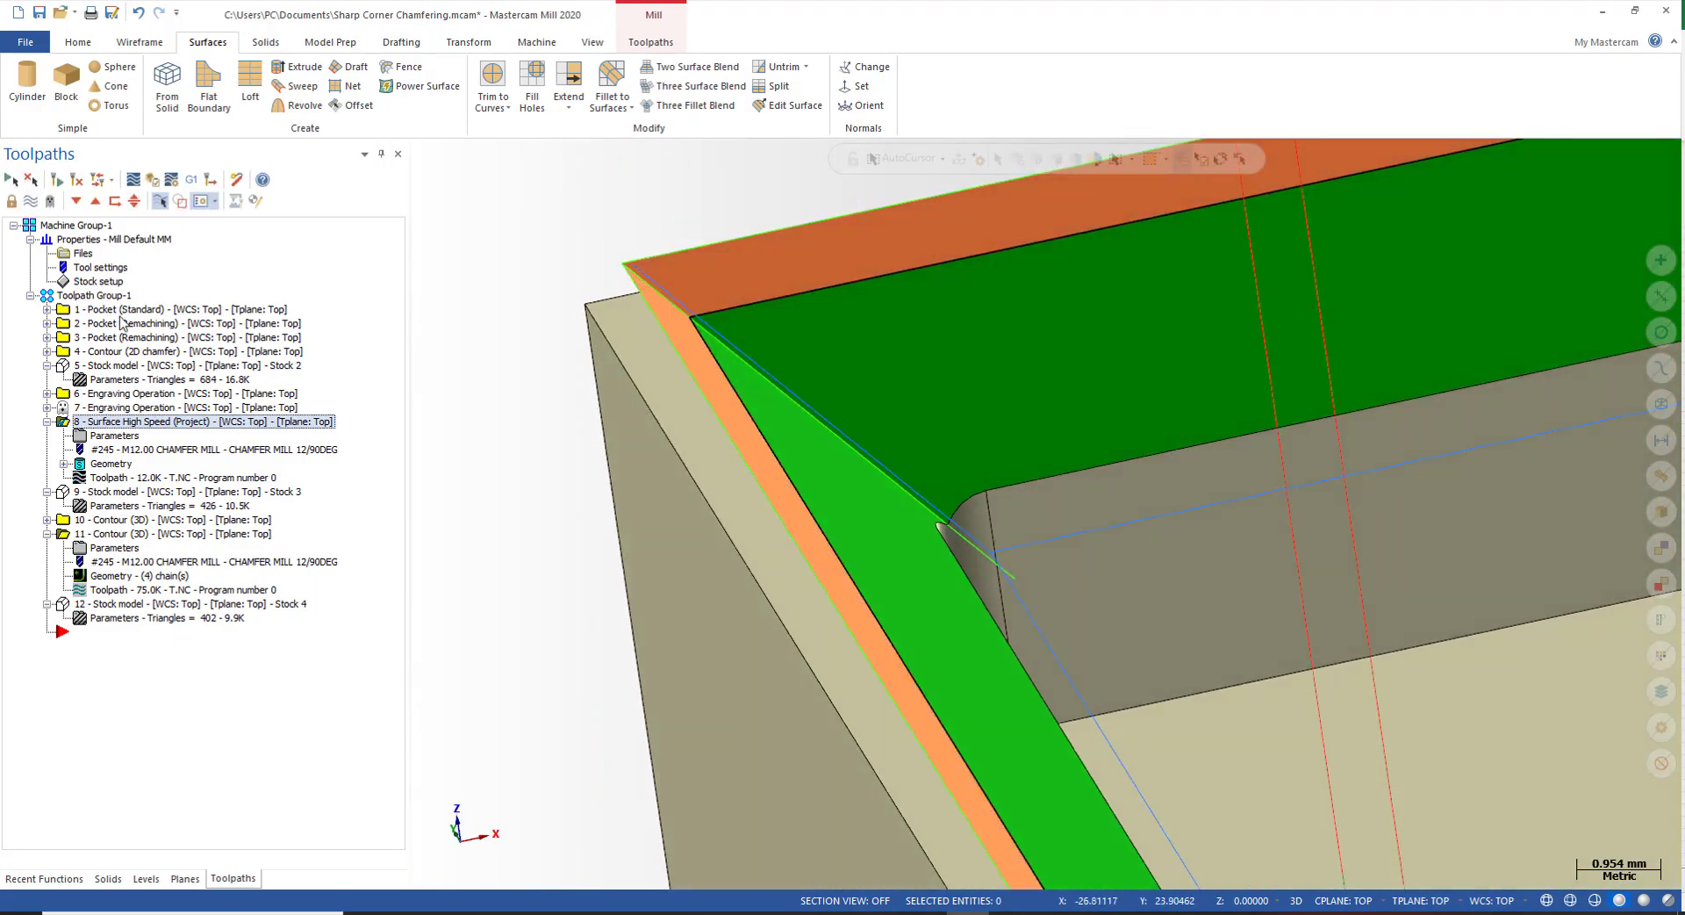
Set the cut parameters of 2D chamfer contour operation 4 to chamfer width 1.9 and bottom offset 0.5
click(120, 312)
click(111, 324)
click(107, 339)
click(106, 350)
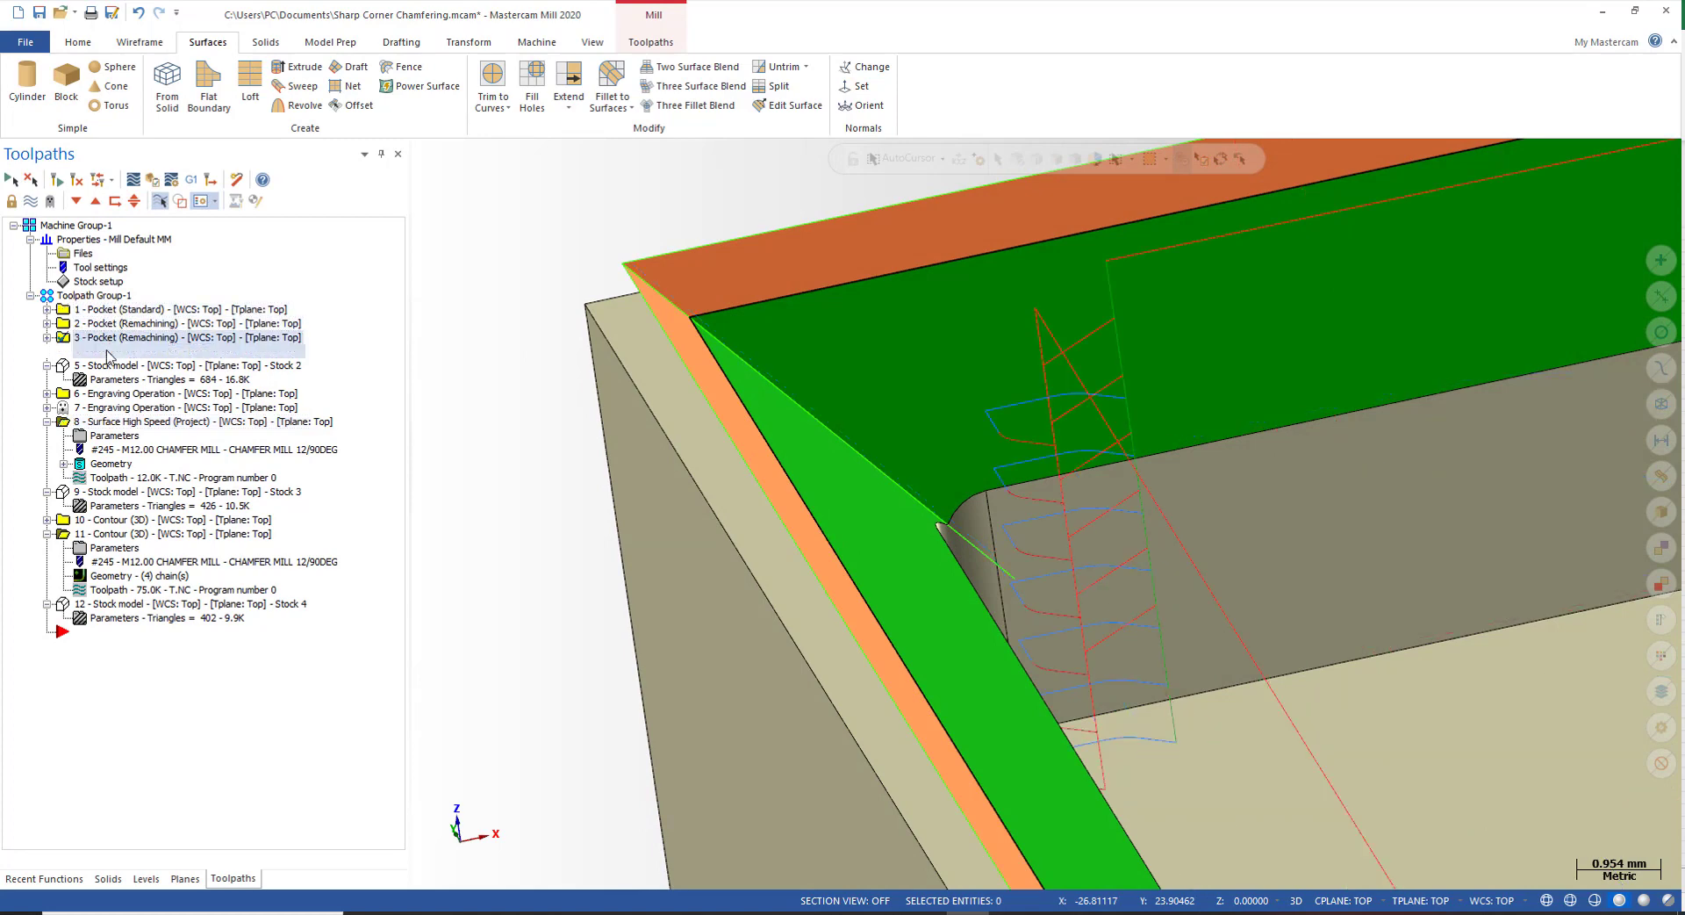
click(46, 351)
double_click(114, 366)
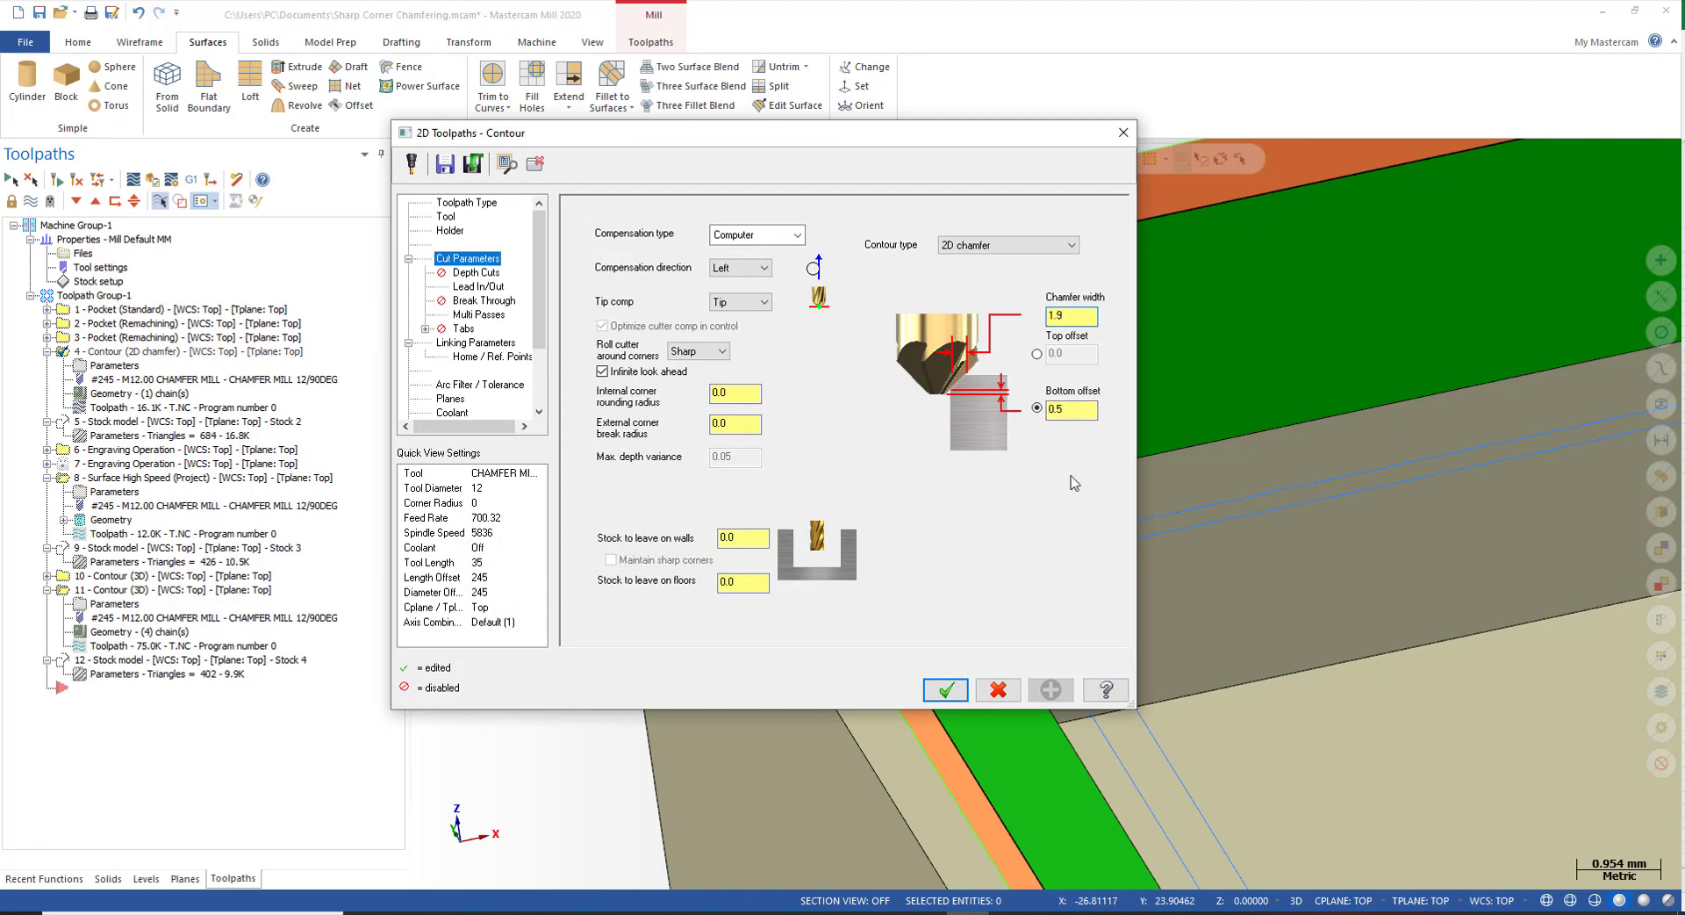
click(947, 690)
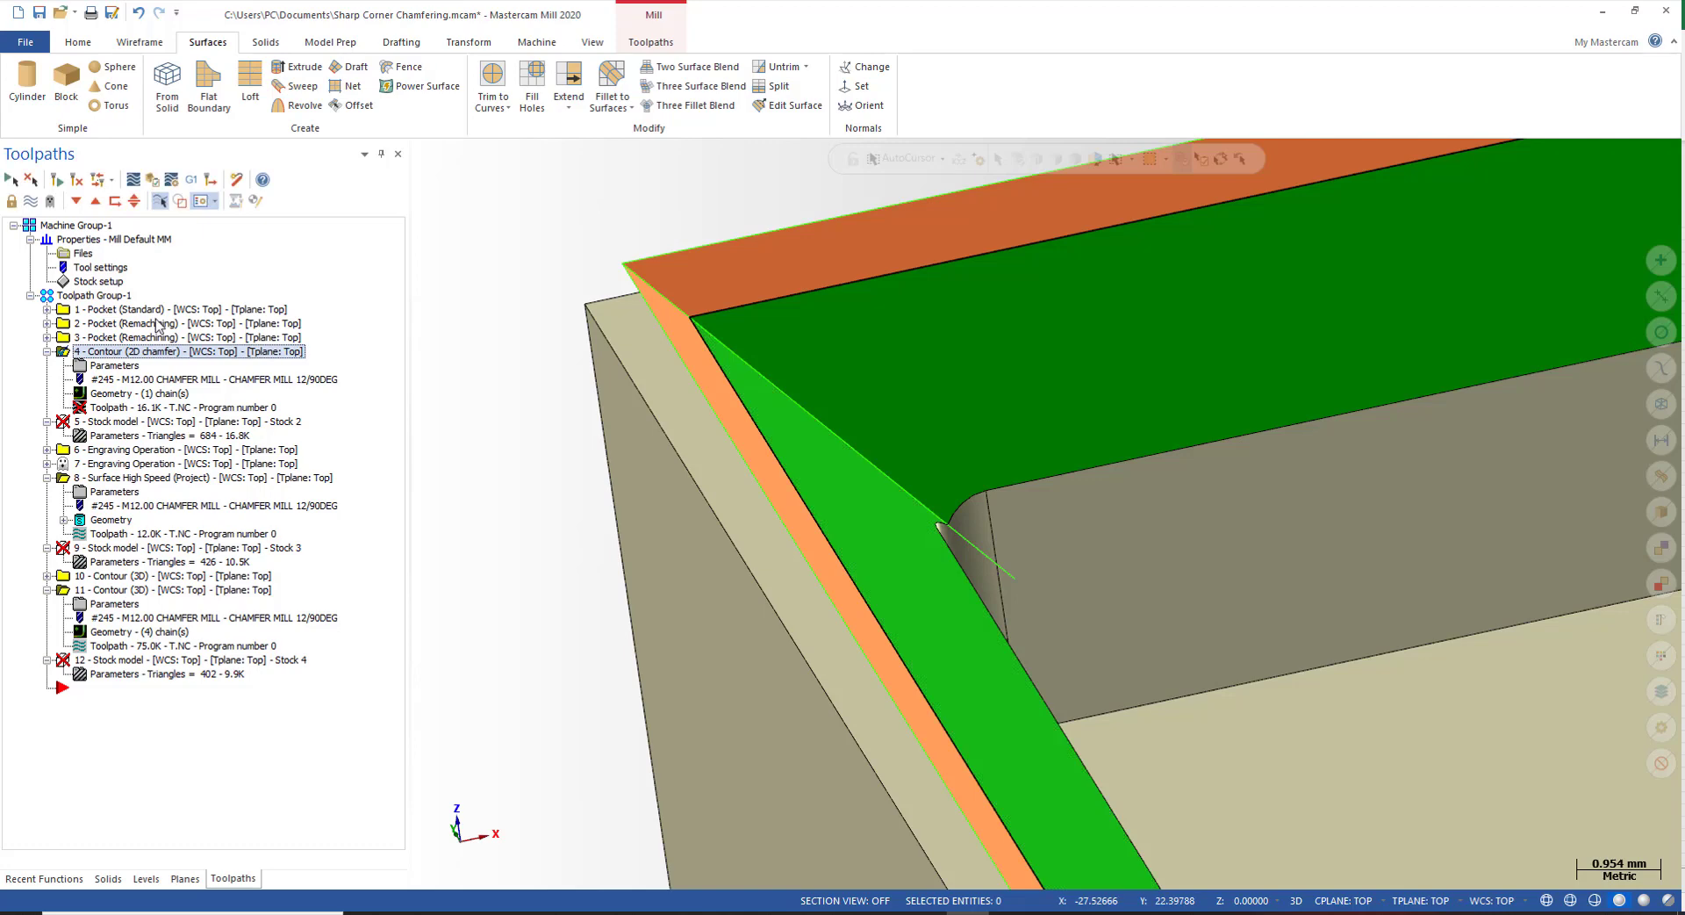
Regenerate 2D chamfer contour 4 and stock model 5, and select project operation 8 to show its toolpath
click(54, 182)
click(101, 424)
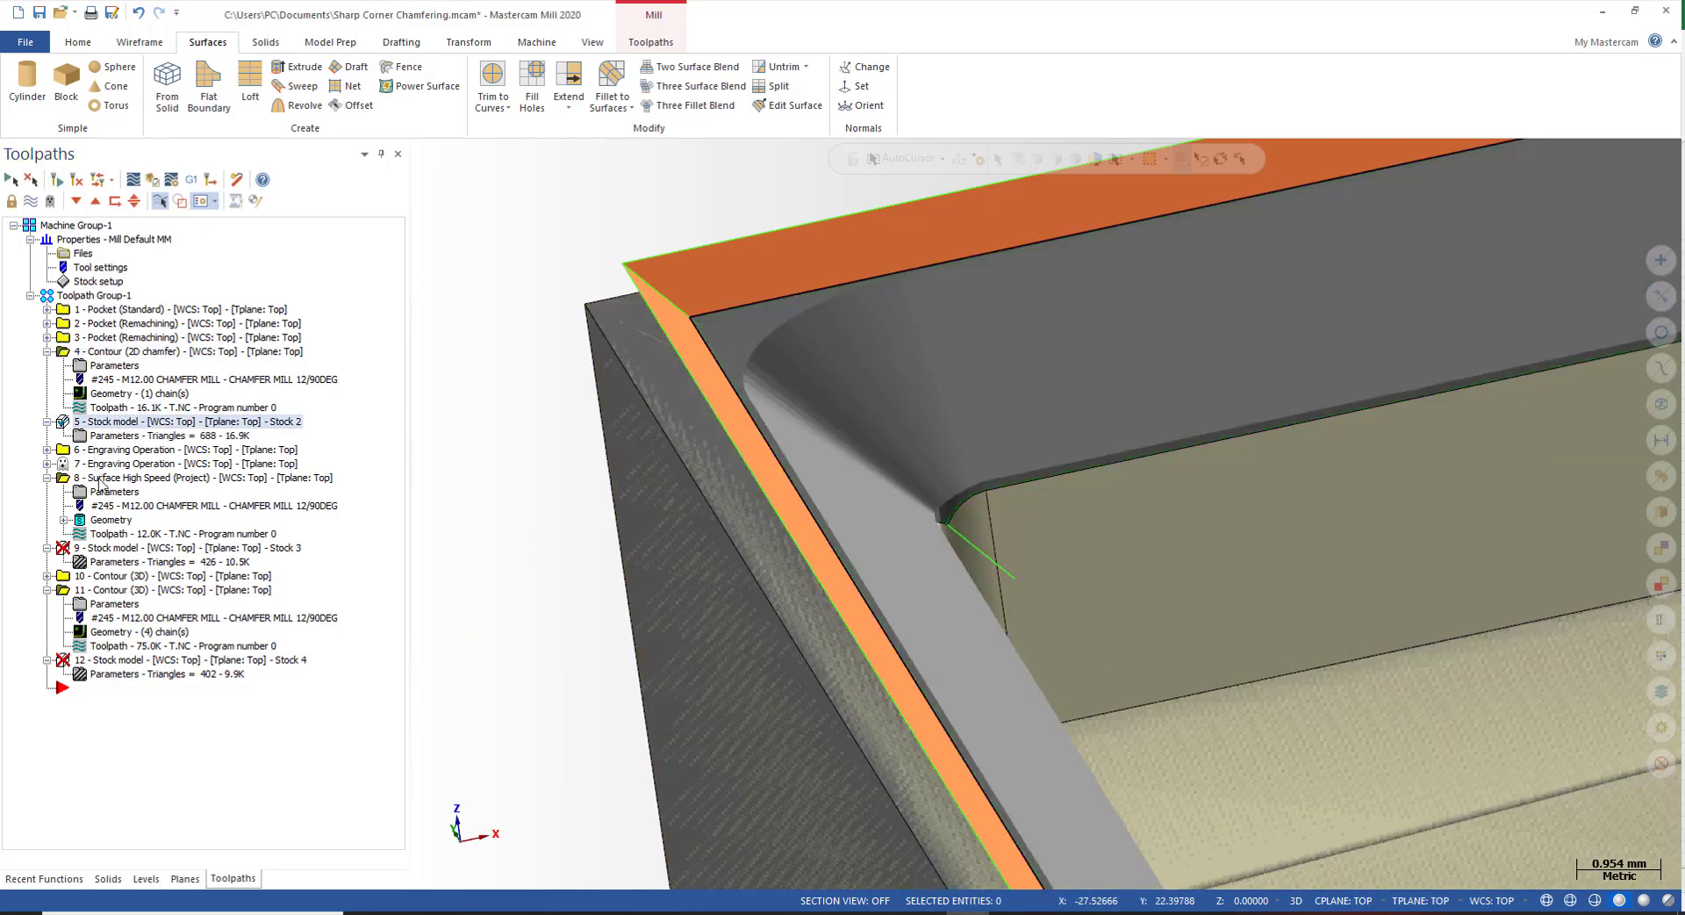
click(99, 479)
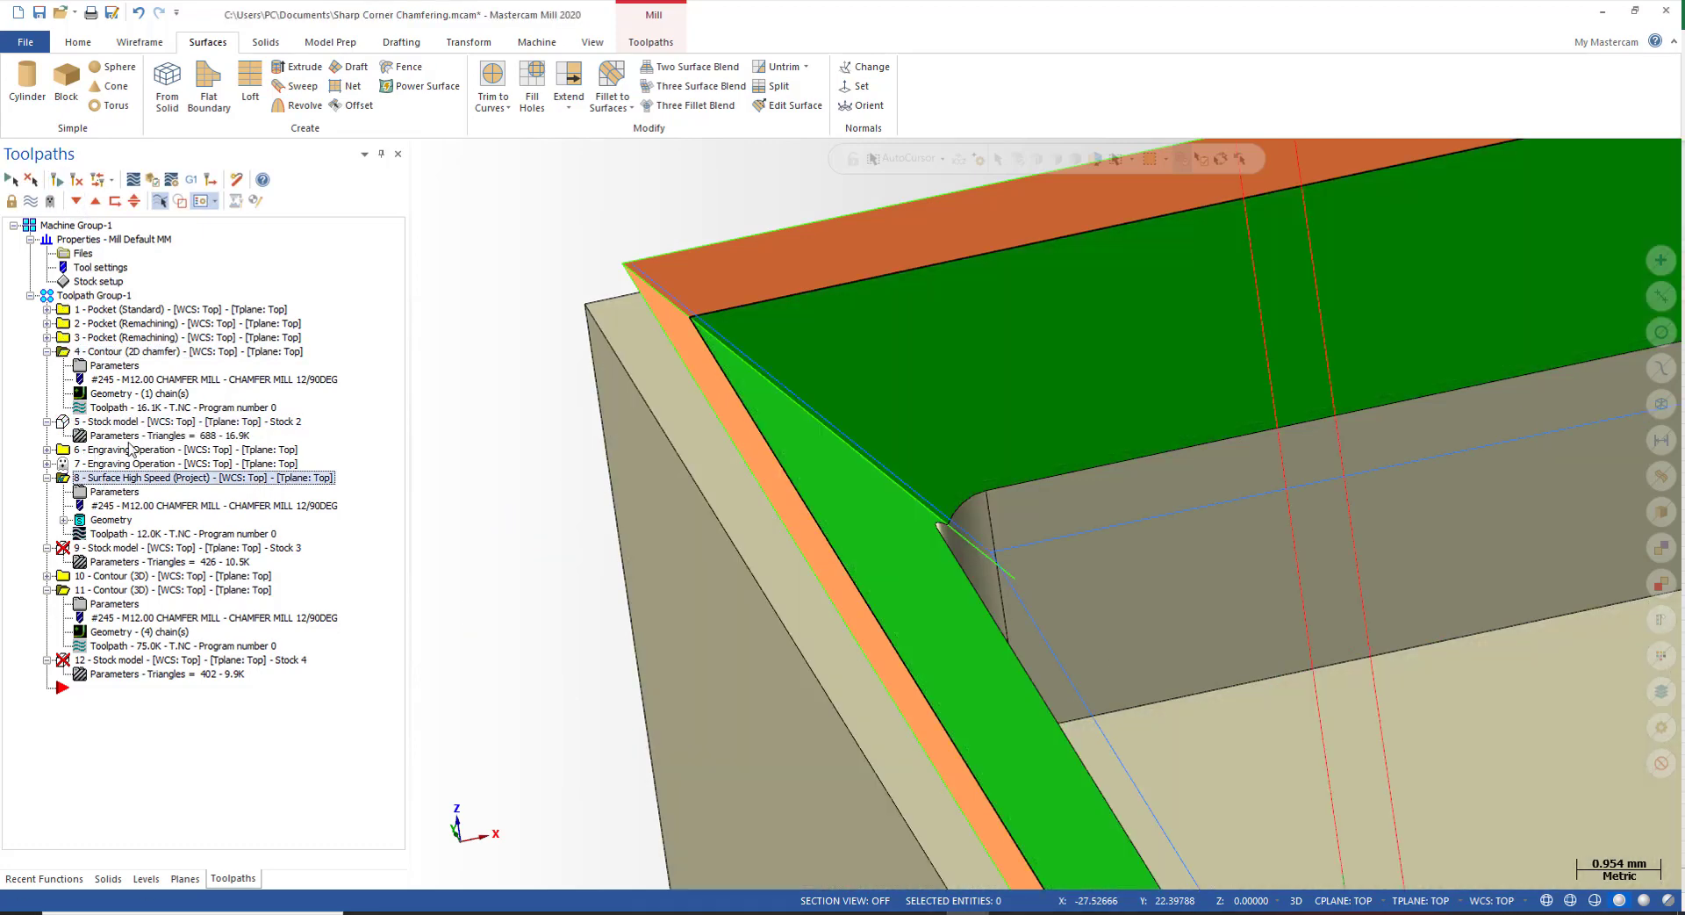
click(93, 295)
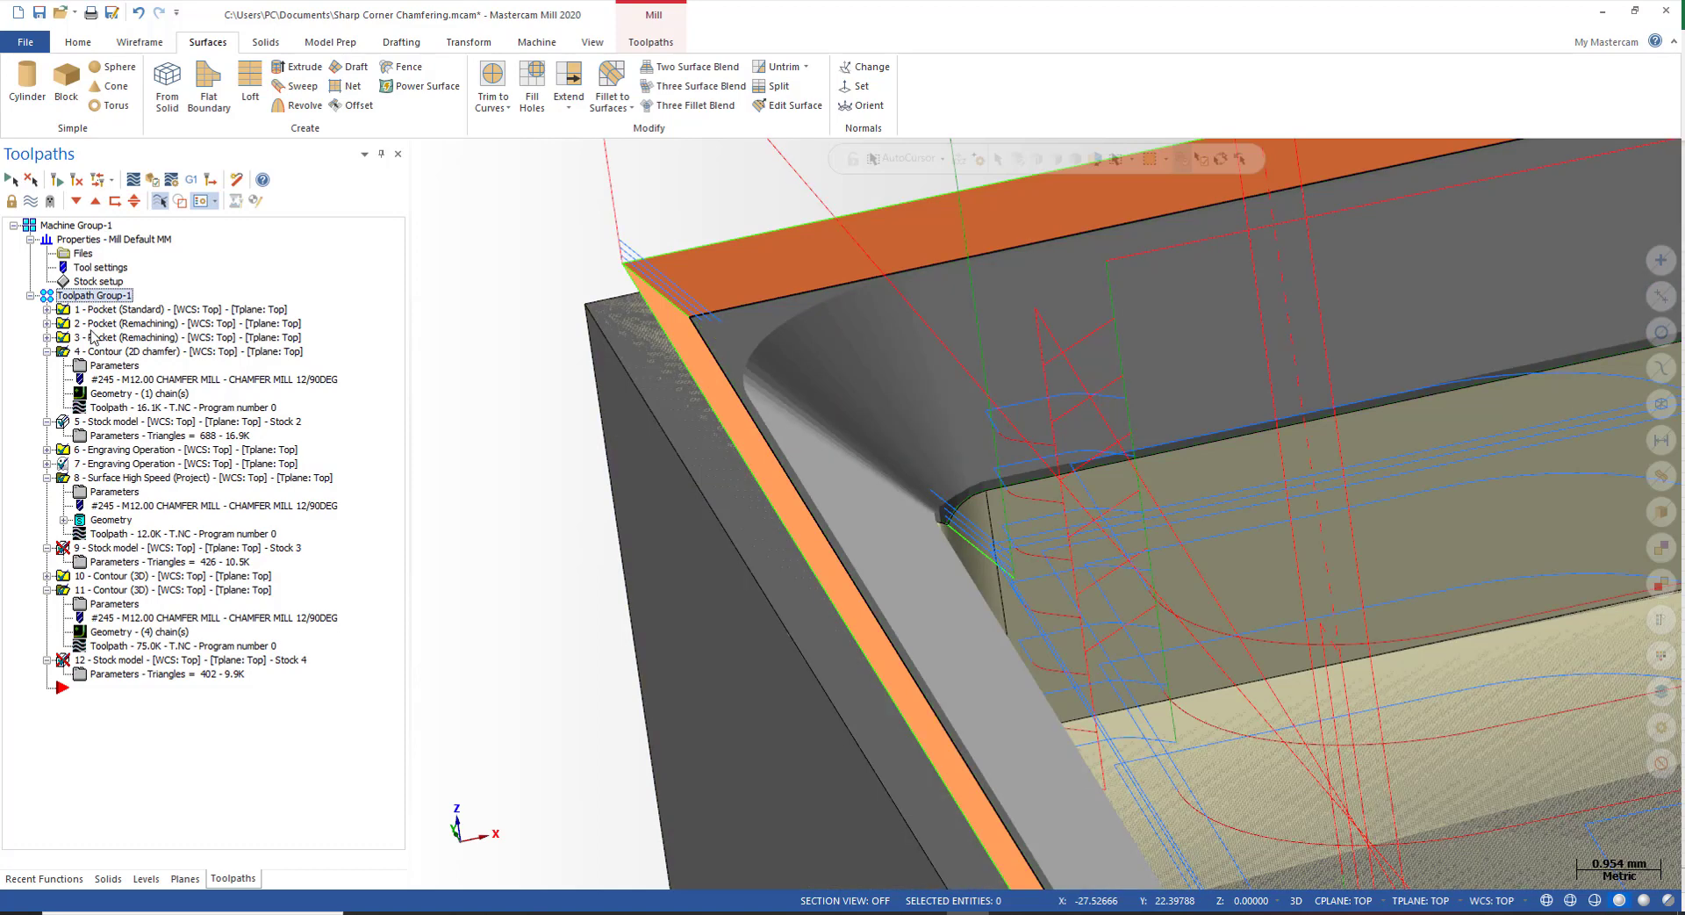
ctrl+click(78, 451)
ctrl+click(82, 464)
ctrl+click(93, 477)
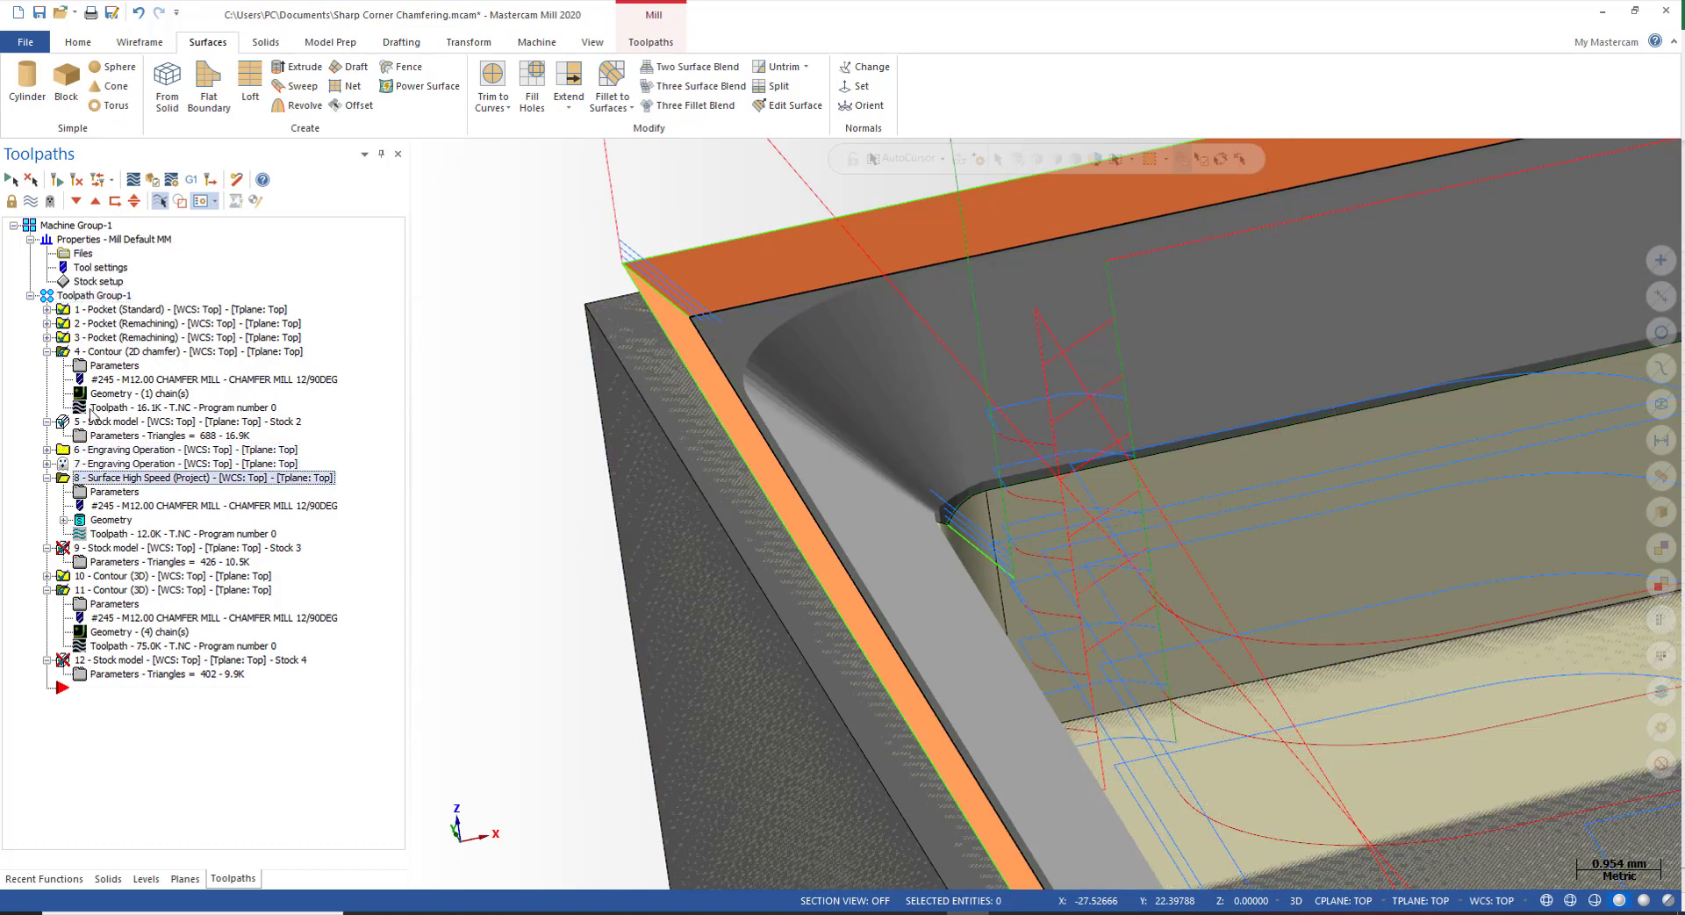
Select operations 1 to 4 together with project operation 8 and open them in Verify
click(95, 315)
shift+click(91, 352)
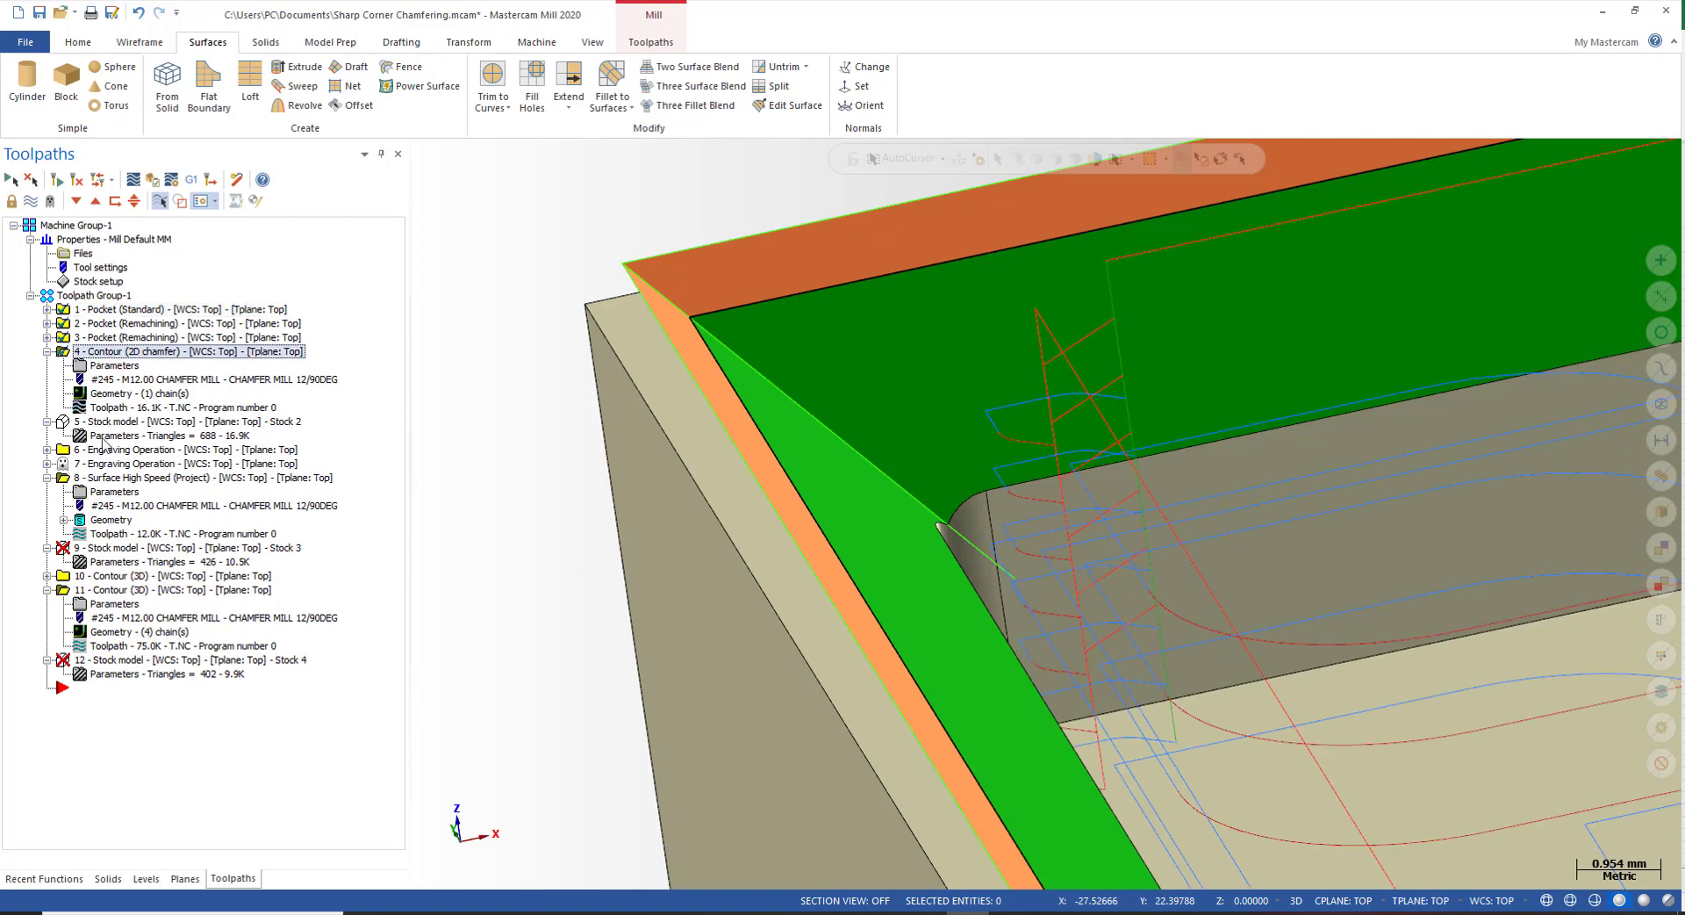
ctrl+click(96, 479)
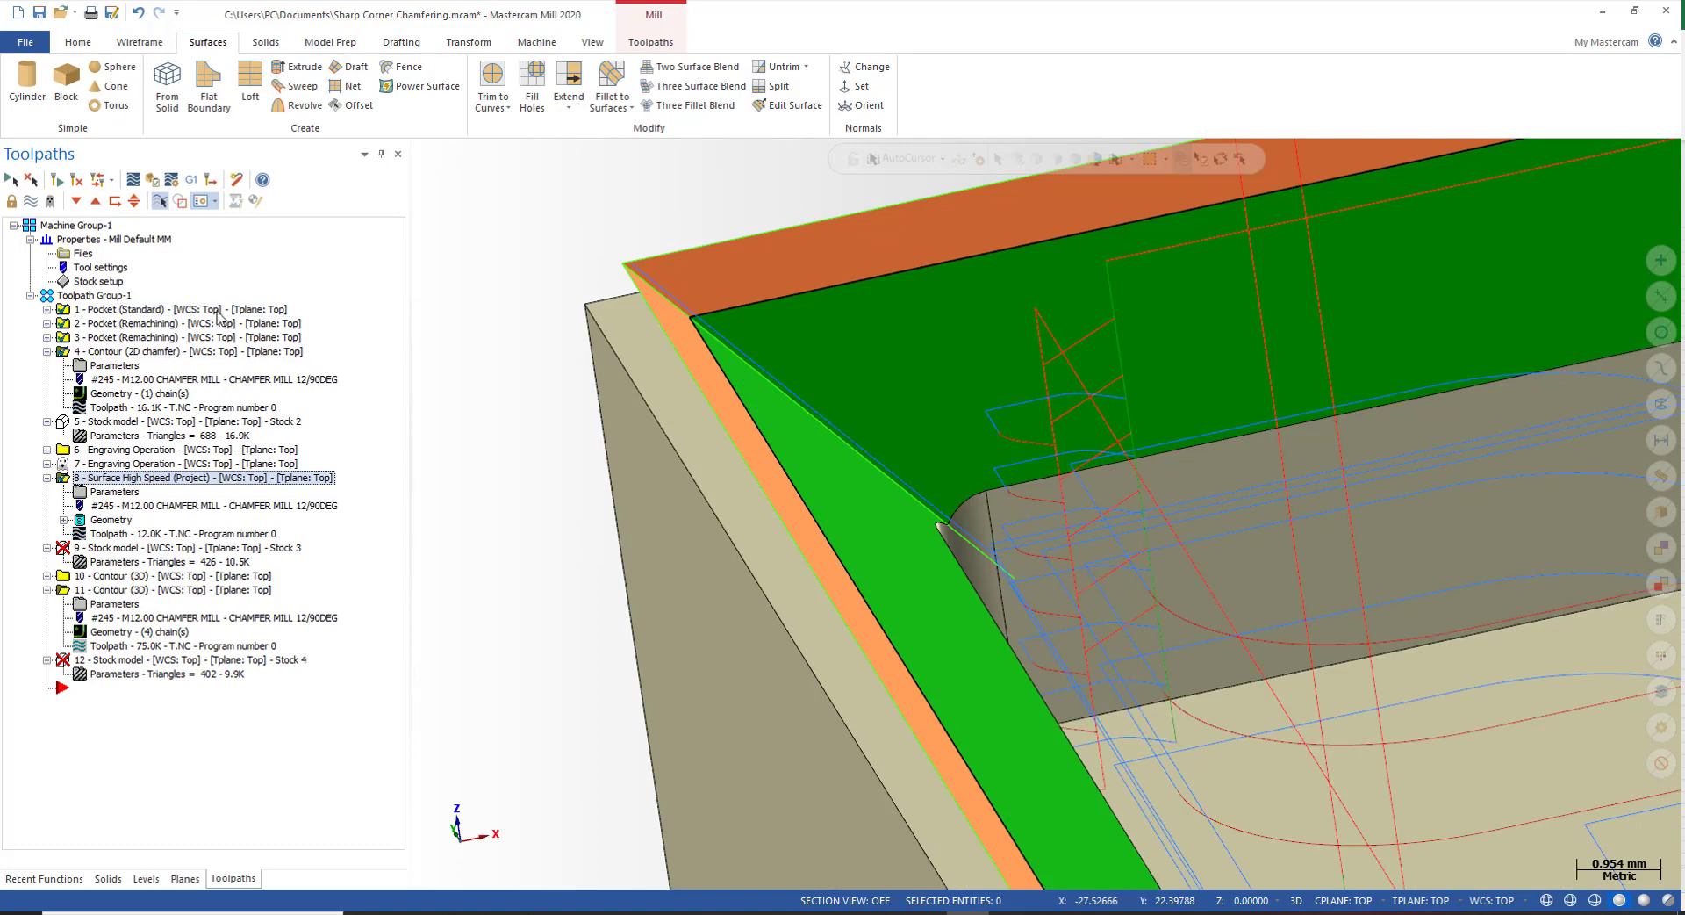
click(152, 180)
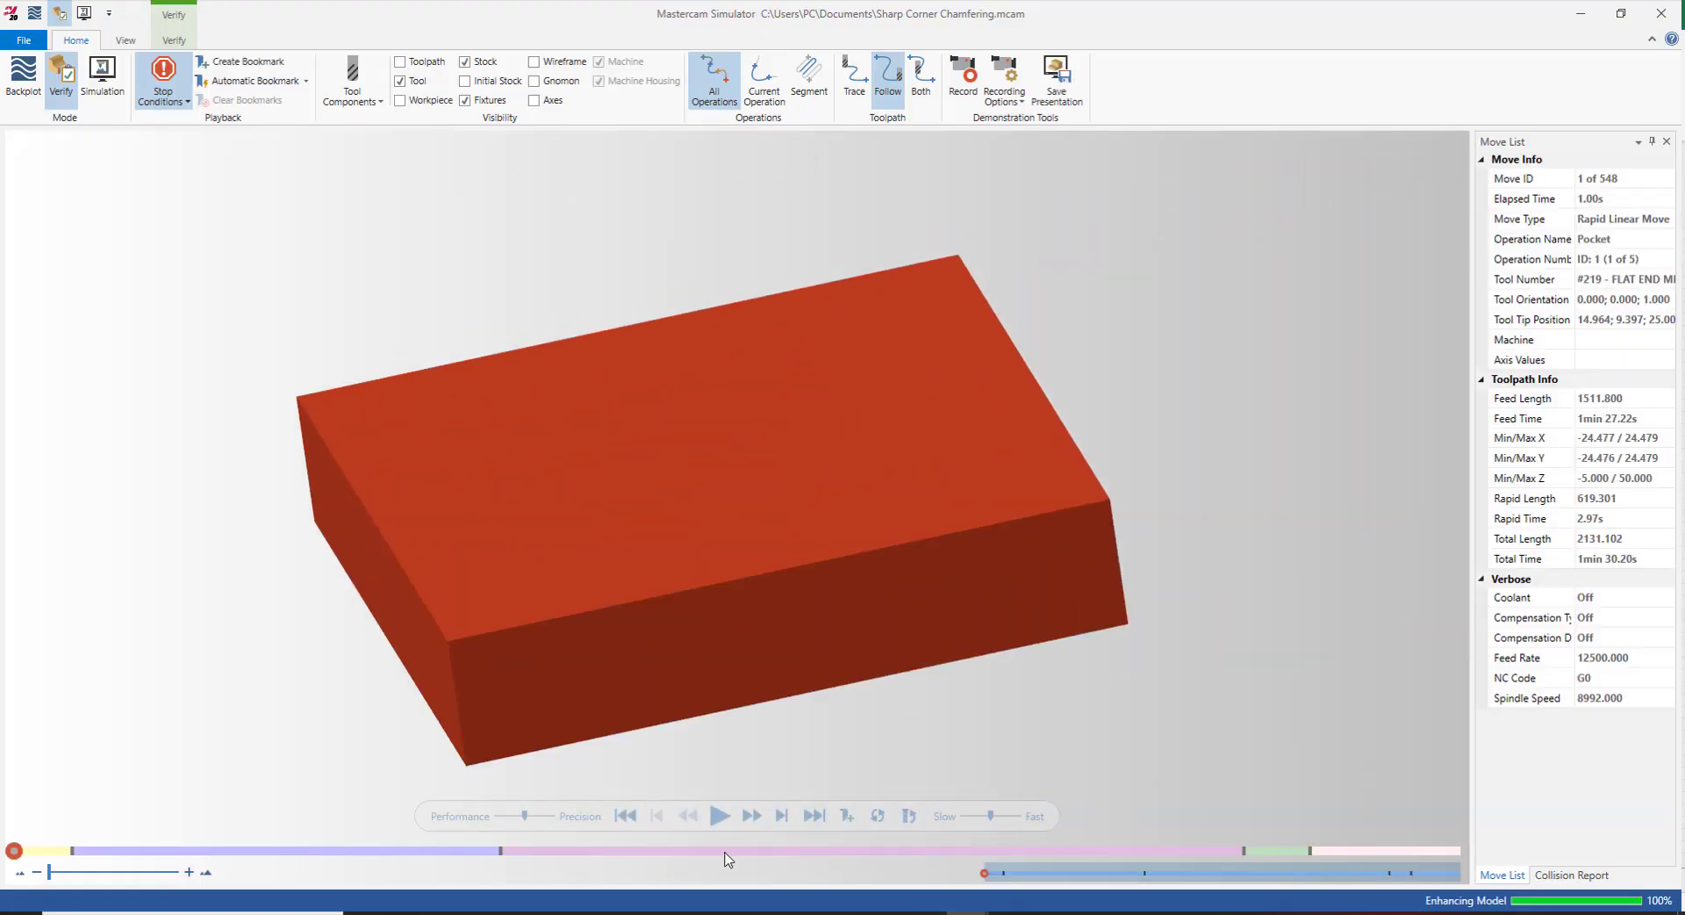
Simulate the three pocket operations and 2D chamfer contour 4 up to the start of project operation 8
click(719, 815)
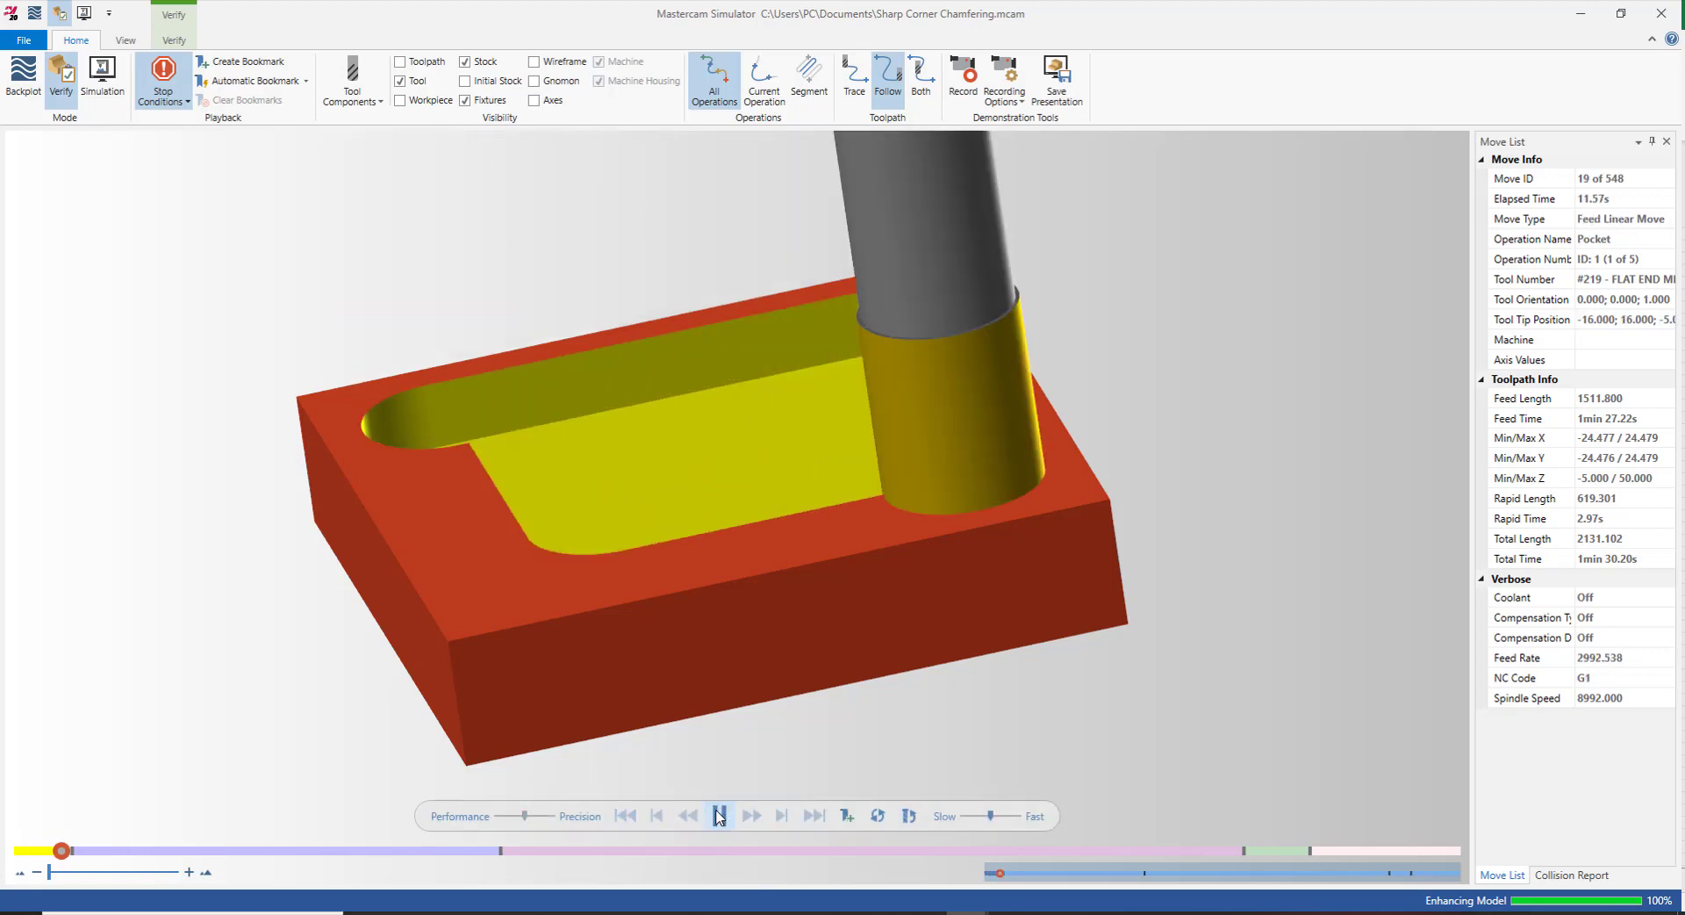
click(719, 816)
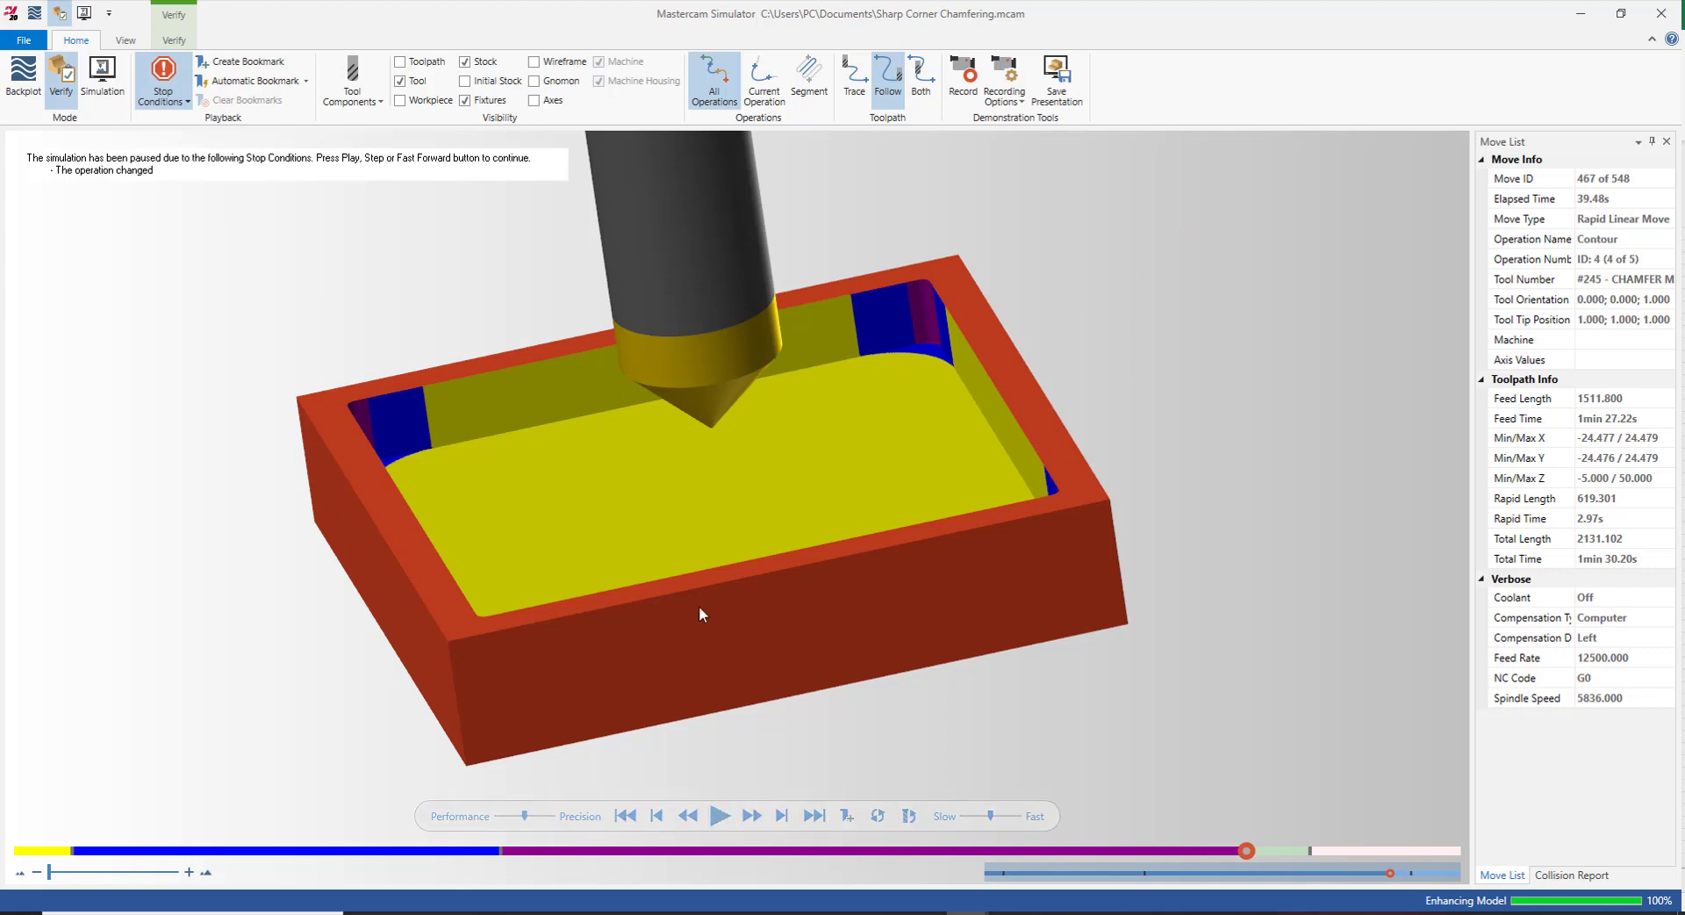
click(719, 816)
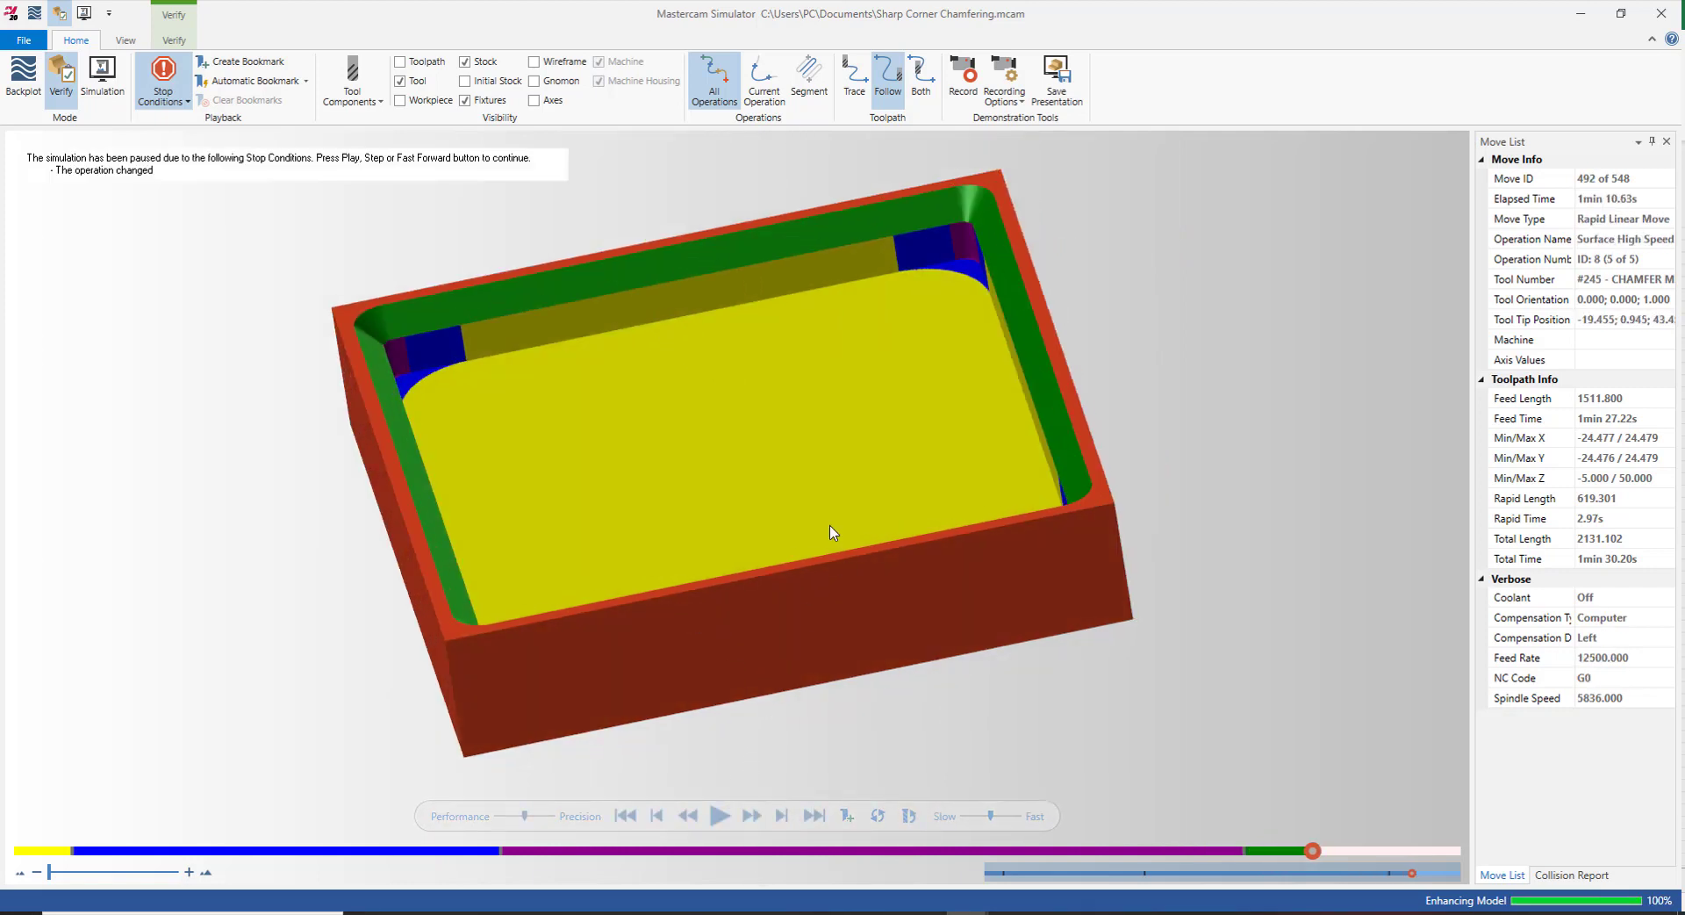
Step and play the simulation through the first corner cuts of project operation 8, watching the chamfer mill at the pocket rim
middle_drag(830, 533, 813, 541)
scroll(809, 536, down, 4)
middle_drag(805, 459, 761, 450)
key(s)
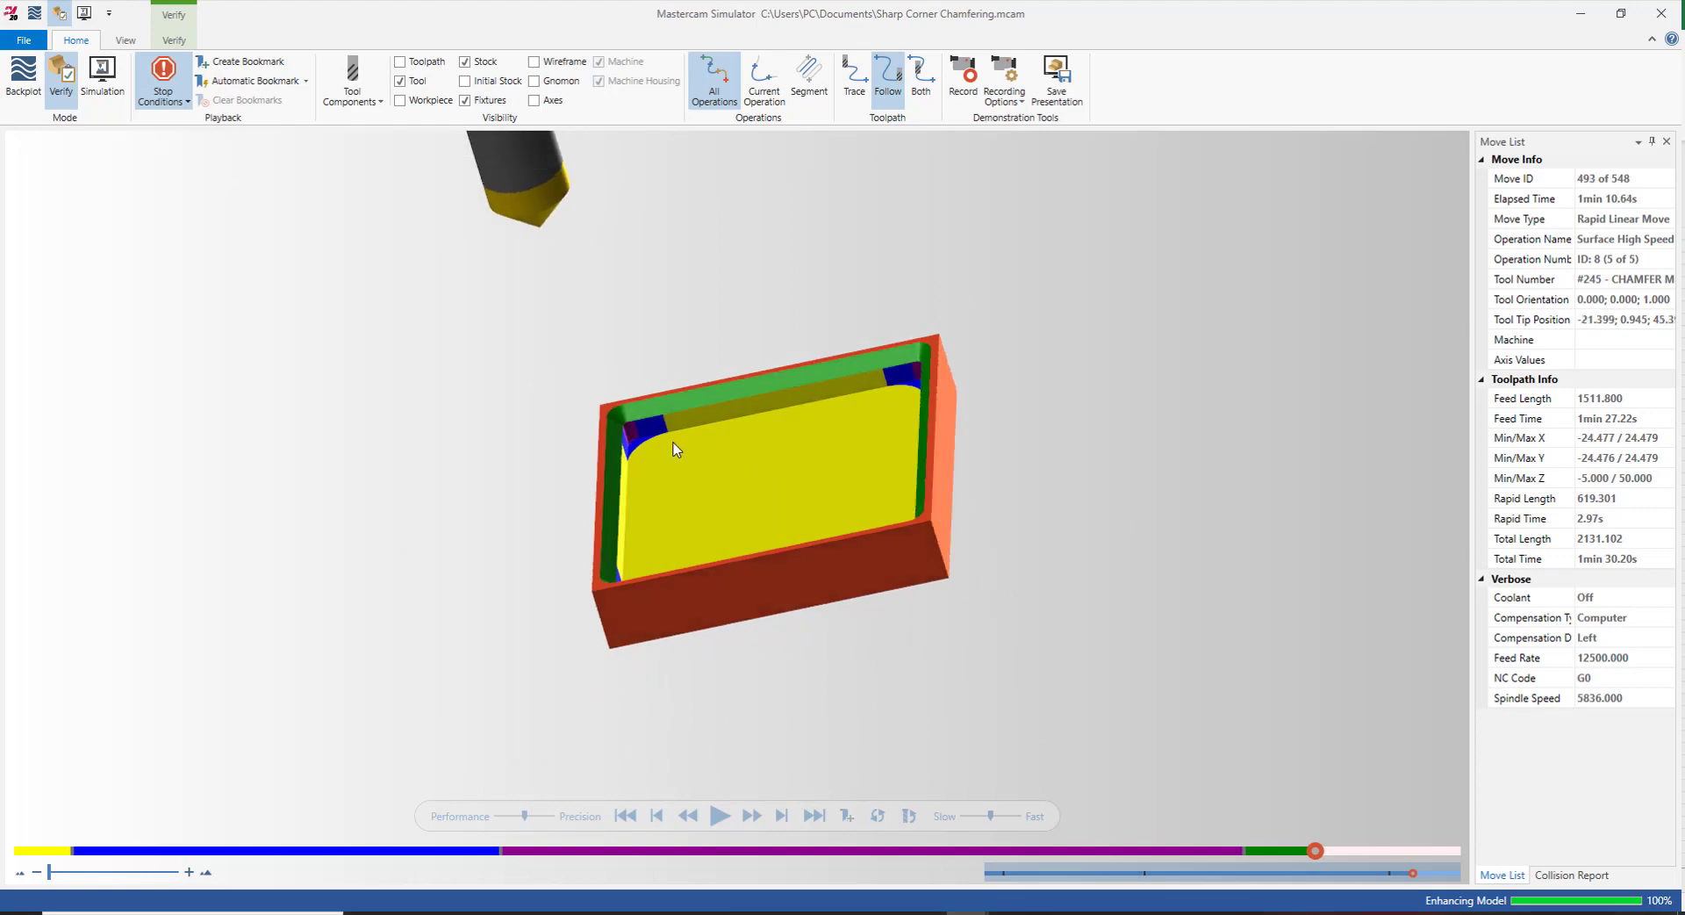
key(s)
key(s)
key(s)
key(s)
scroll(623, 466, up, 4)
middle_drag(626, 498, 551, 583)
key(s)
key(s)
key(s)
key(s)
key(r)
key(s)
scroll(578, 605, down, 4)
scroll(528, 649, up, 3)
key(r)
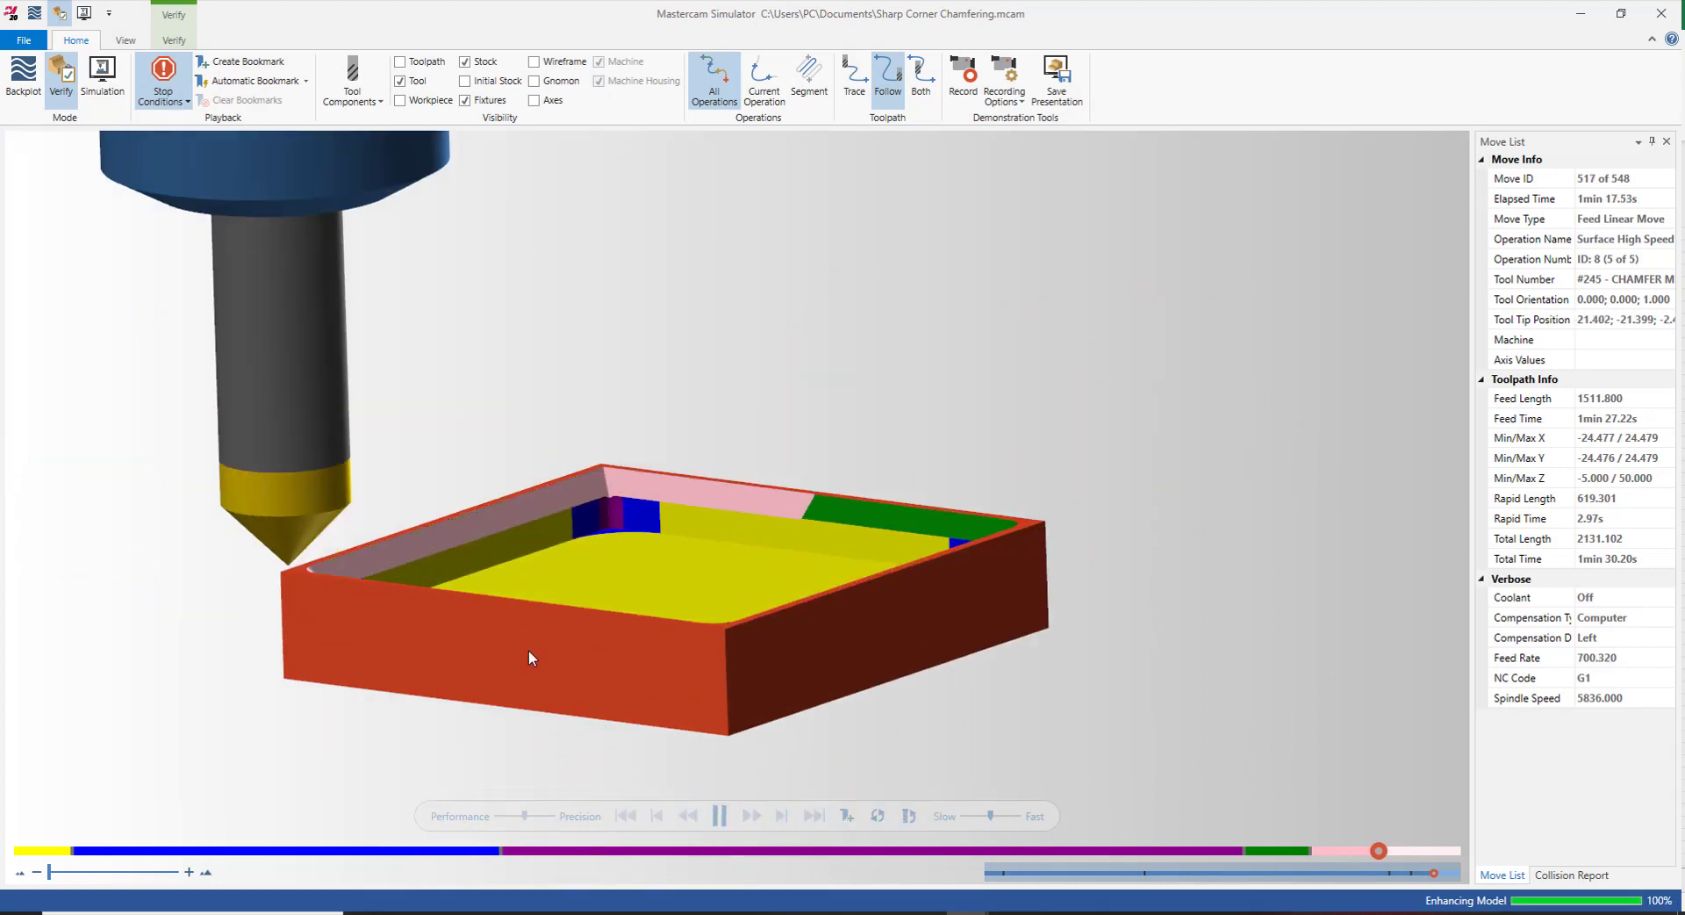
Step through the remaining moves of project operation 8 to the end and examine a finished sharp chamfer corner up close
key(s)
middle_drag(562, 582, 624, 601)
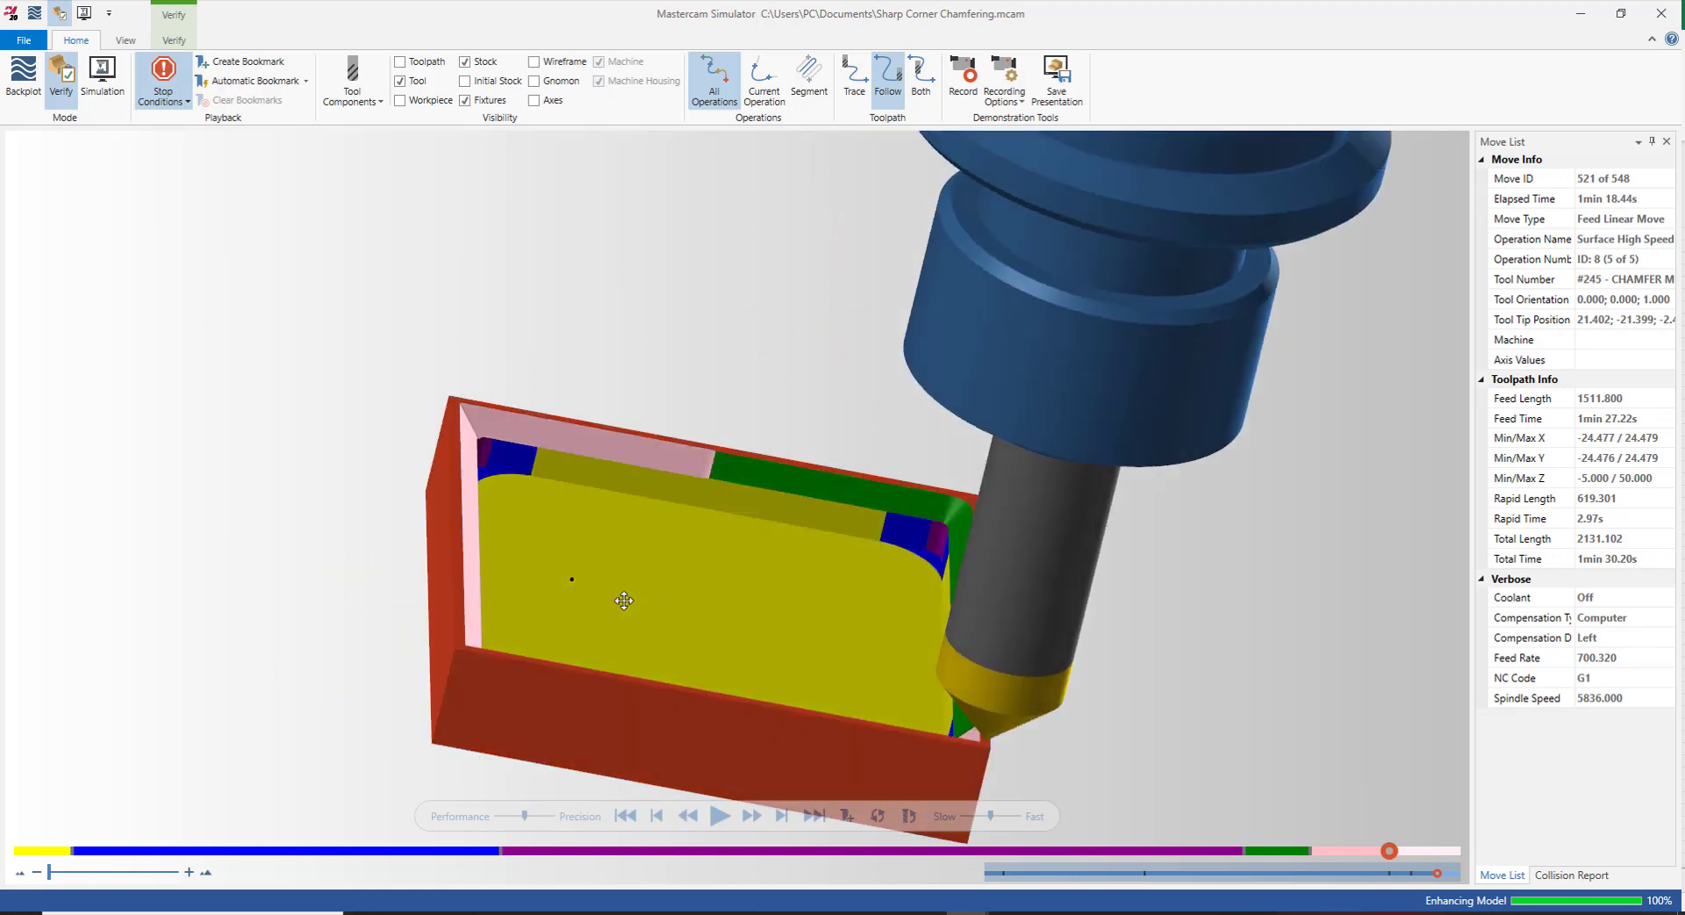
drag(624, 600, 657, 621)
key(s)
key(s)
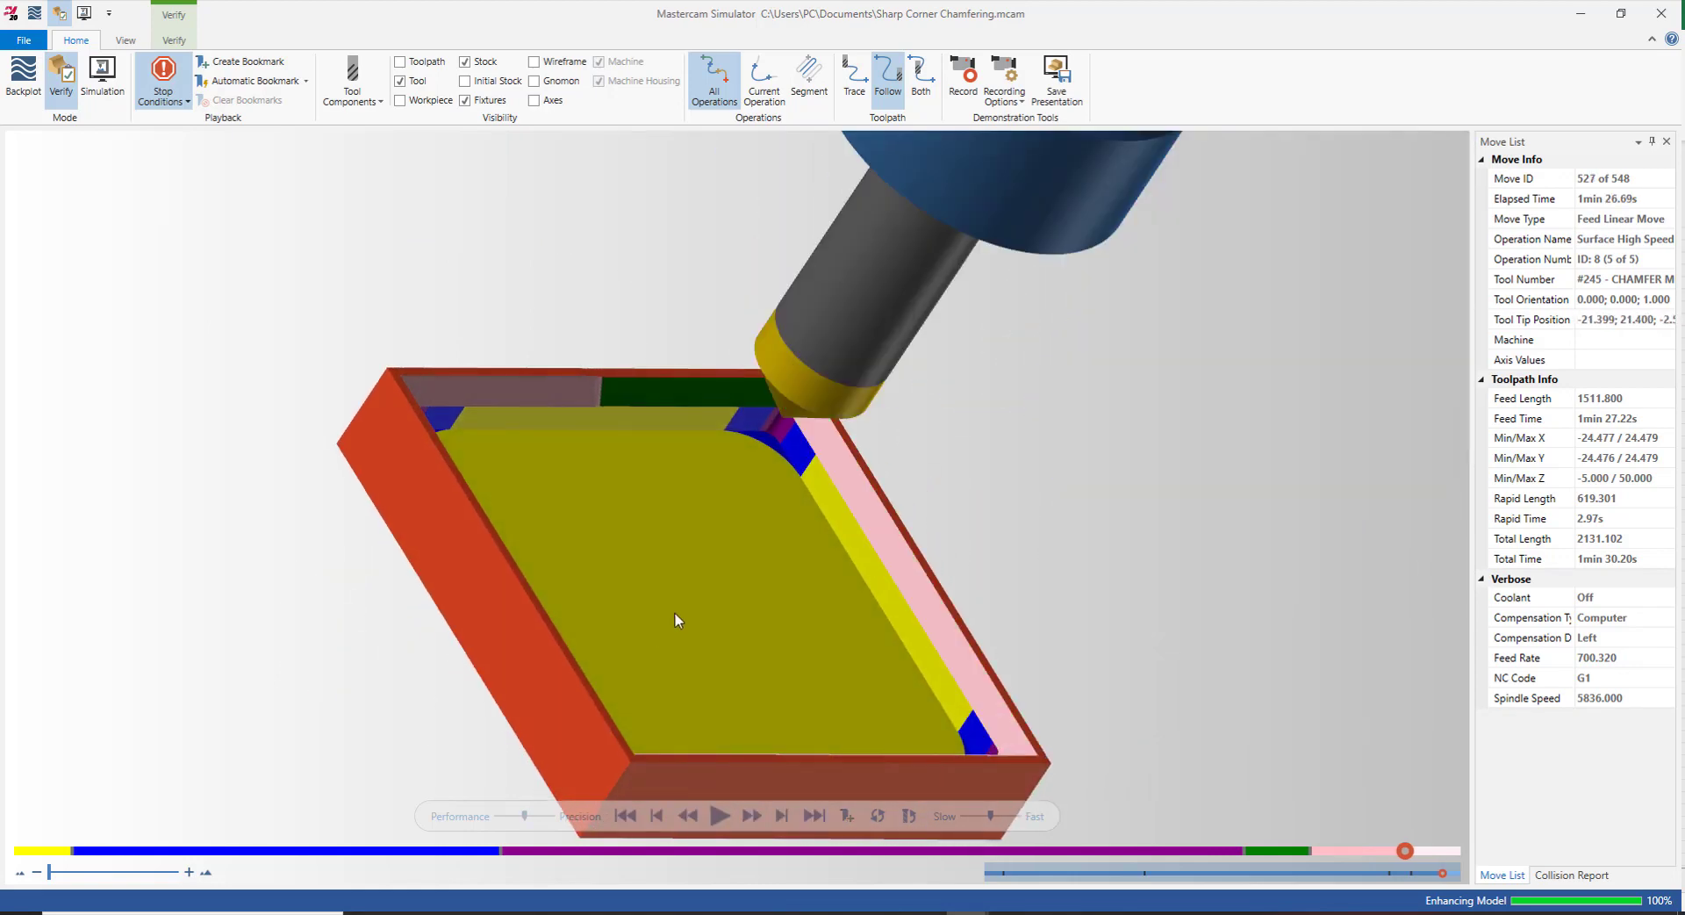
key(s)
key(s)
middle_drag(733, 569, 874, 388)
key(s)
key(s)
key(s)
key(s)
key(s)
key(s)
key(s)
key(s)
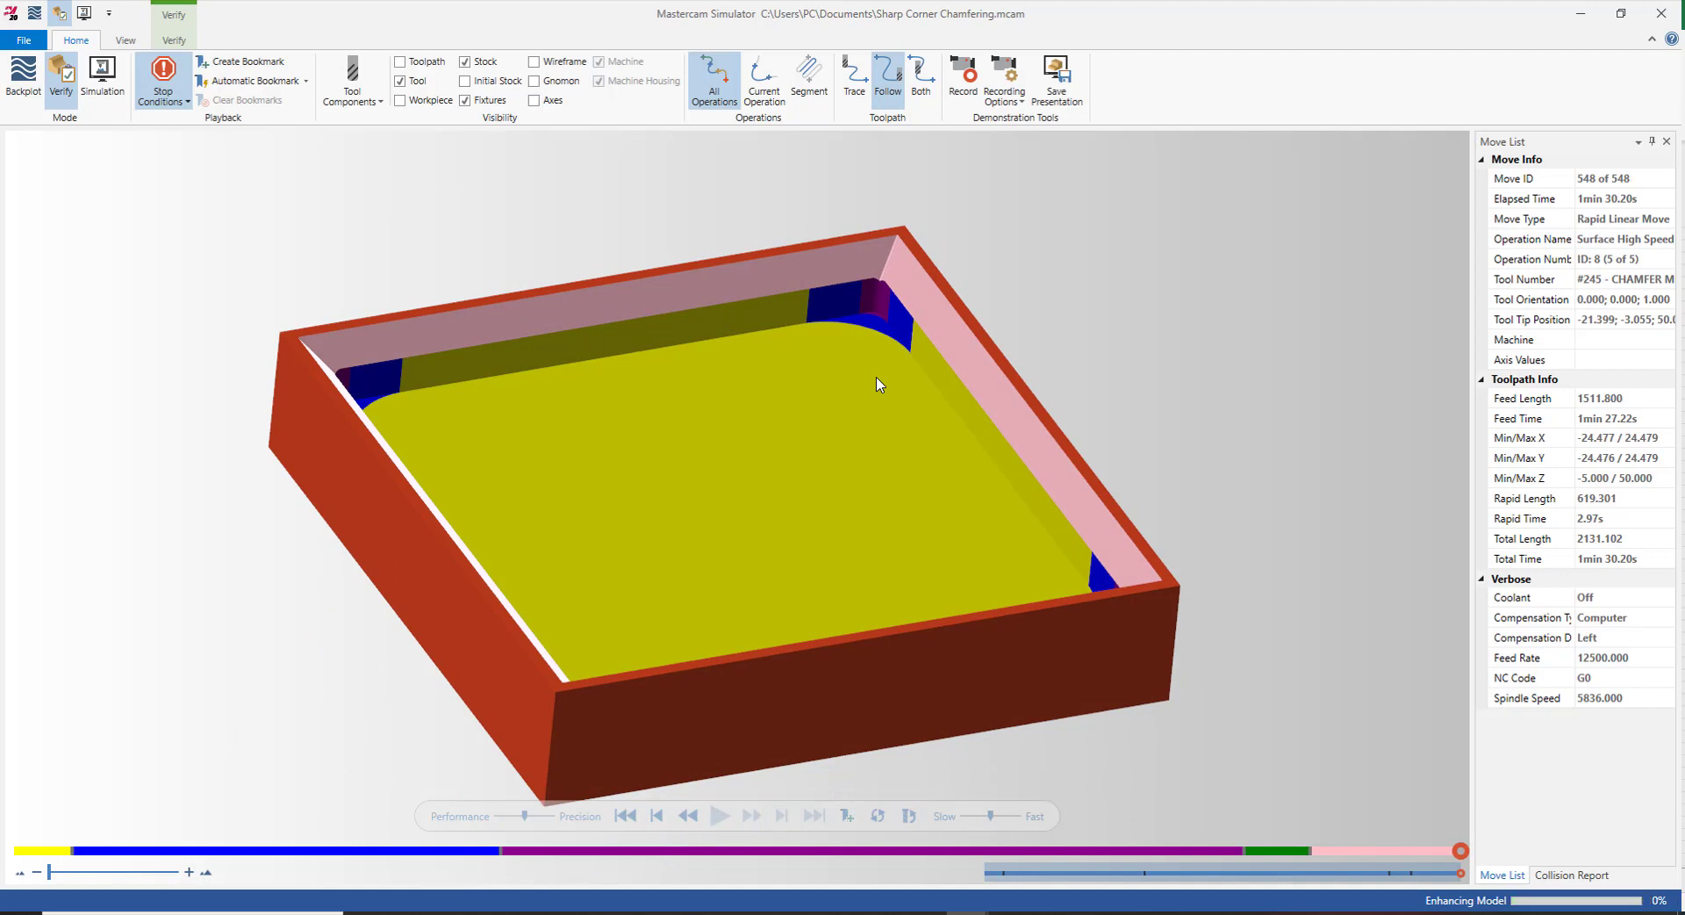
scroll(906, 214, up, 4)
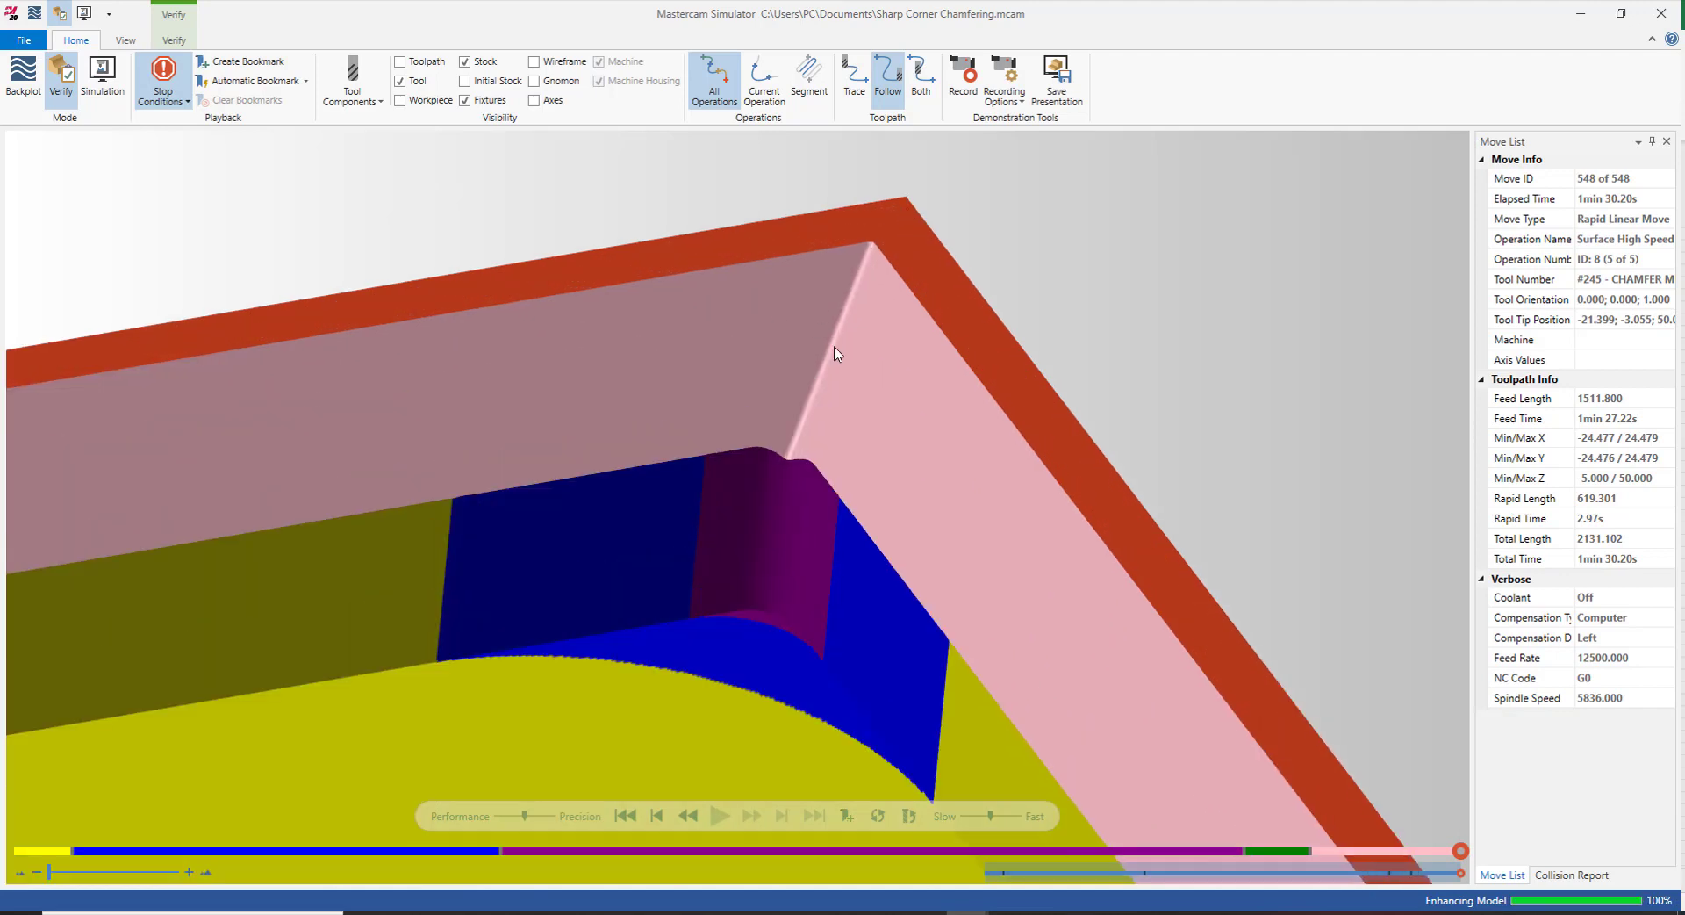